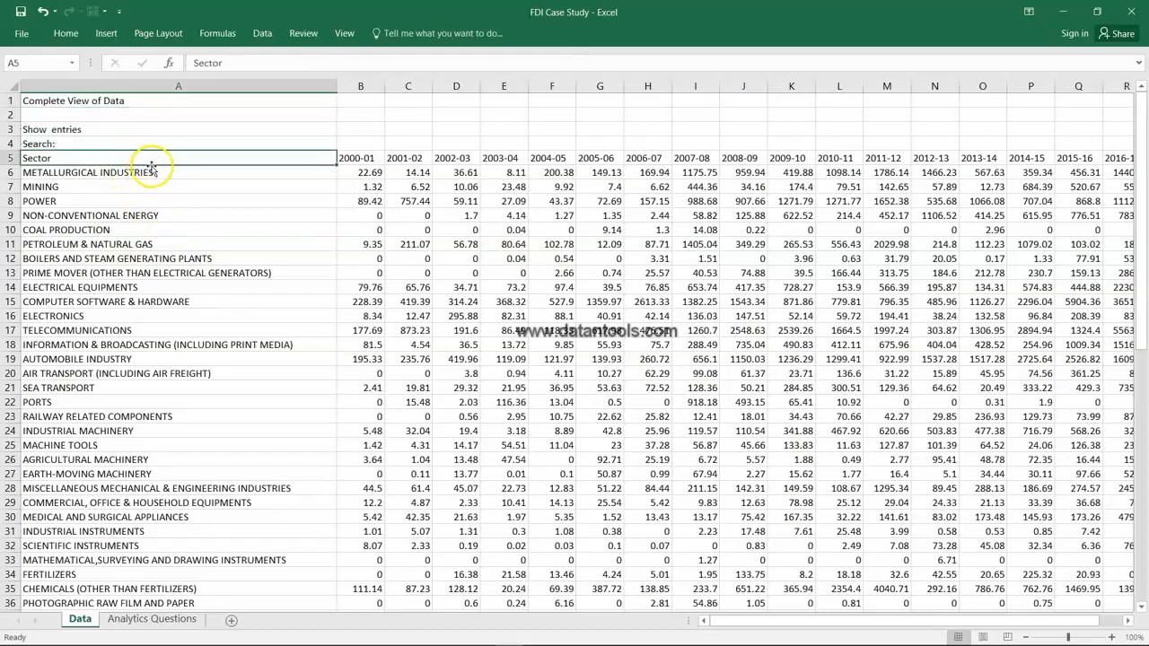
Examine the financial-year column headers in row 5, selecting across them from 2000-01
click(359, 158)
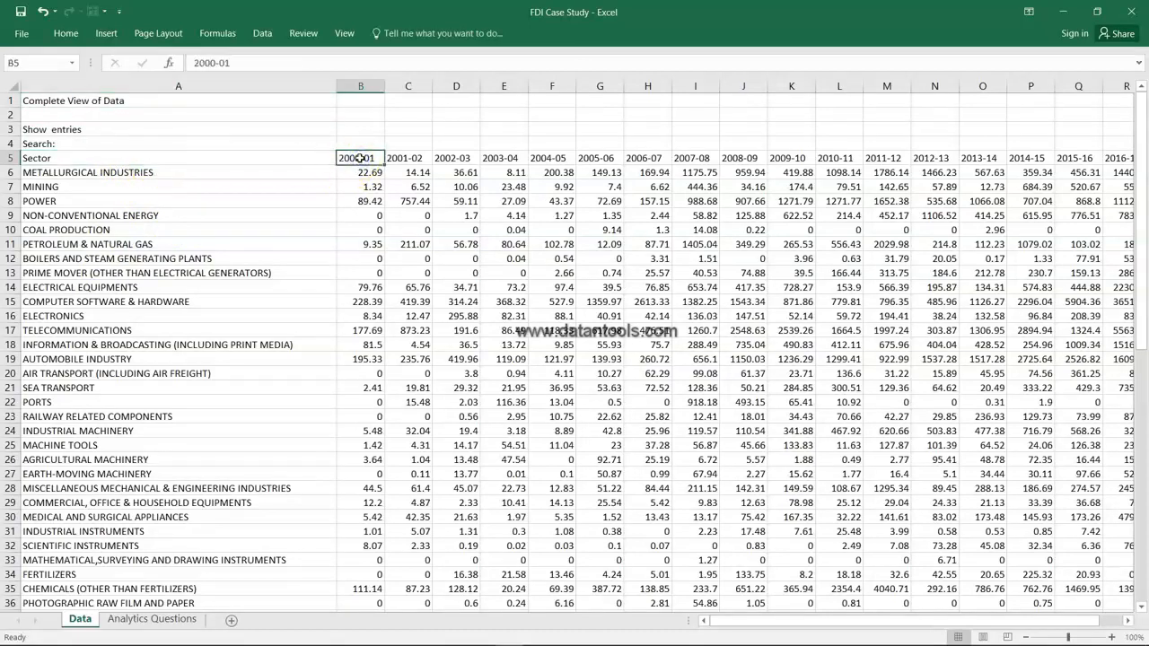
key(shift+Right)
key(shift+Right)
key(shift+Right)
key(shift+Right)
key(shift+Right)
key(shift+Right)
key(shift+Right)
key(shift+Right)
key(shift+Right)
key(shift+Right)
key(shift+Right)
key(shift+Right)
key(shift+Right)
key(shift+Right)
key(shift+Right)
key(shift+Right)
key(shift+Right)
key(shift+Right)
key(shift+Right)
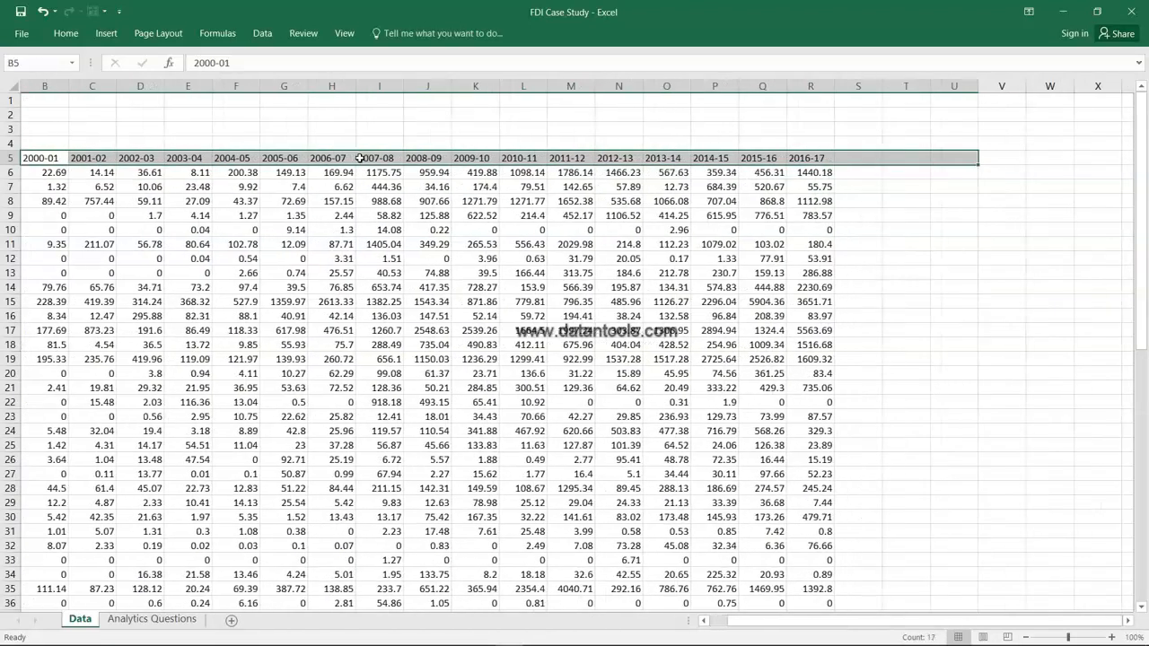
key(Left)
key(Down)
key(Up)
key(Down)
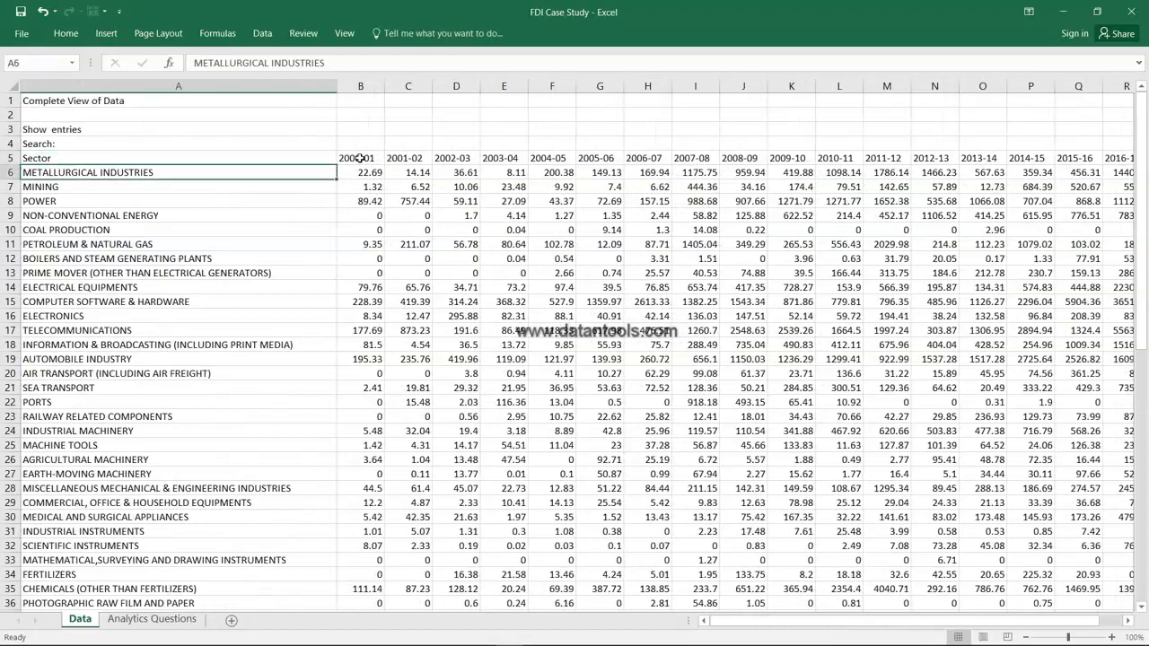
key(Up)
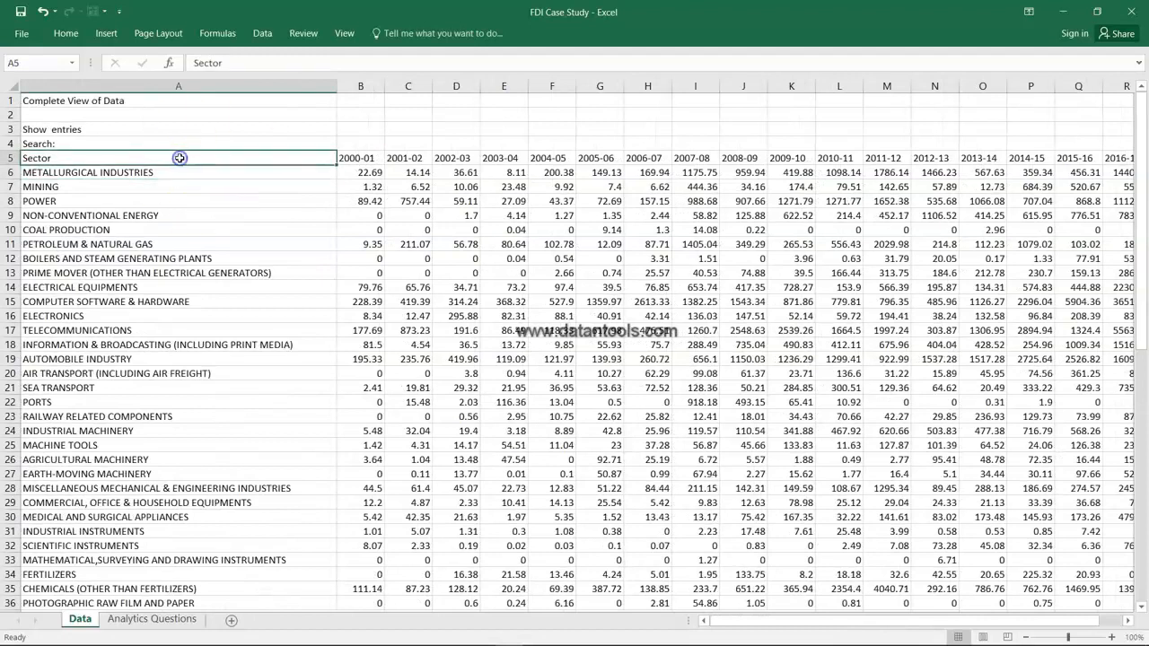
Look through the sector names in column A, from METALLURGICAL INDUSTRIES down to the footer rows below Grand Total
drag(180, 171, 182, 218)
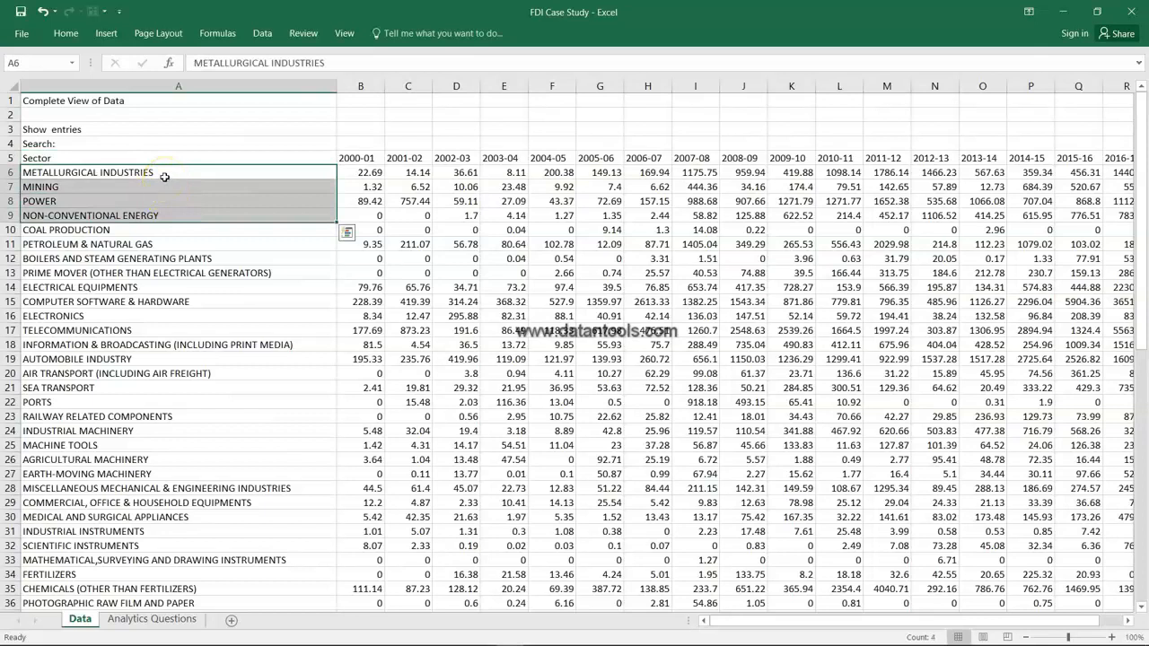
click(164, 176)
click(163, 187)
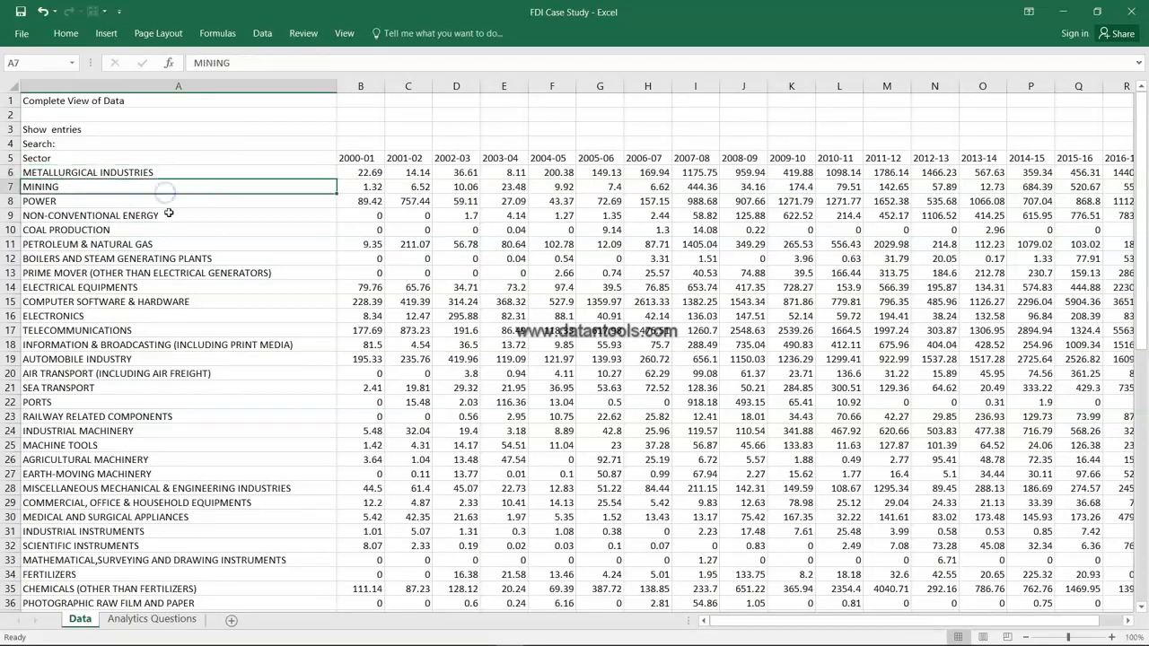
click(173, 219)
click(171, 231)
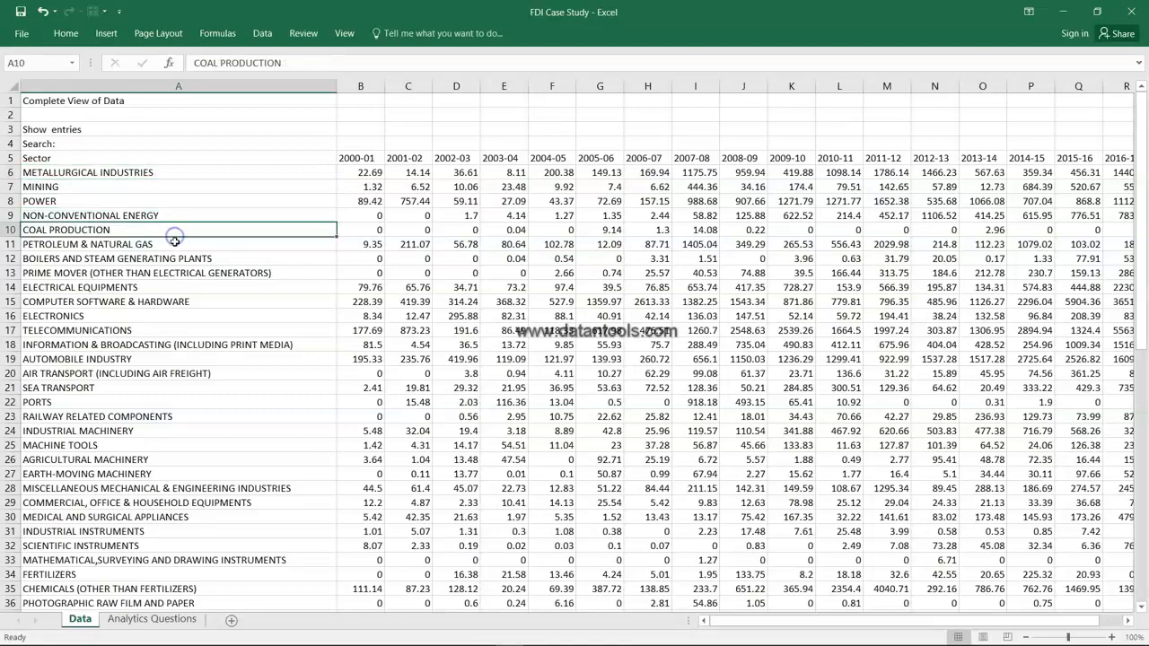
click(171, 259)
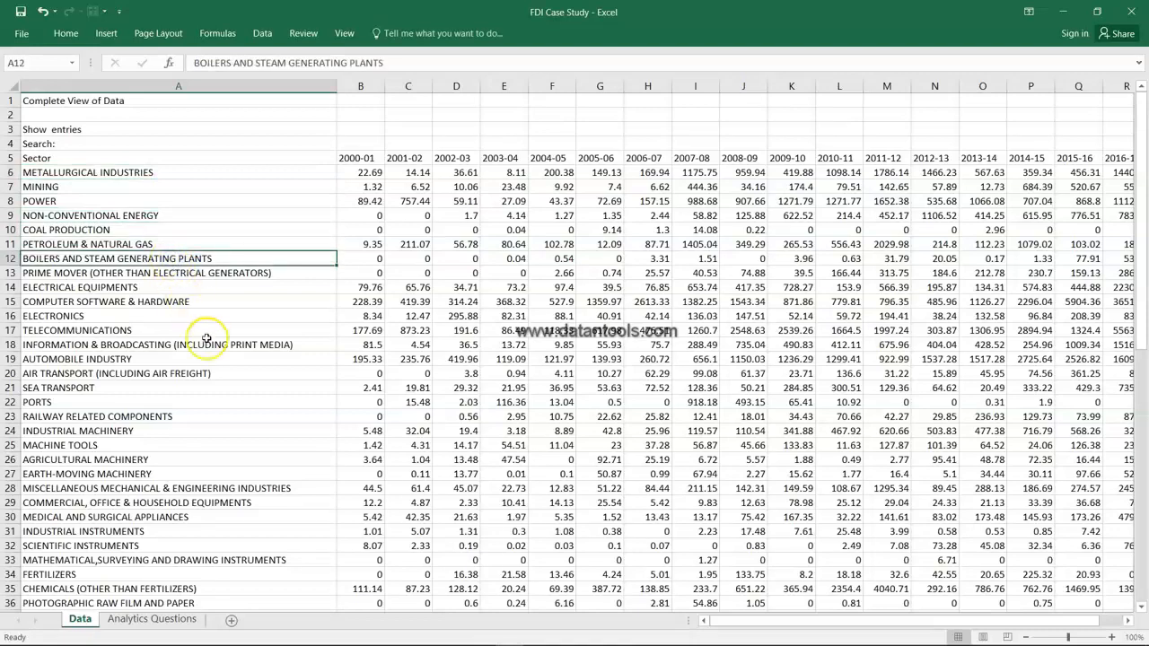
click(141, 331)
scroll(140, 334, down, 11)
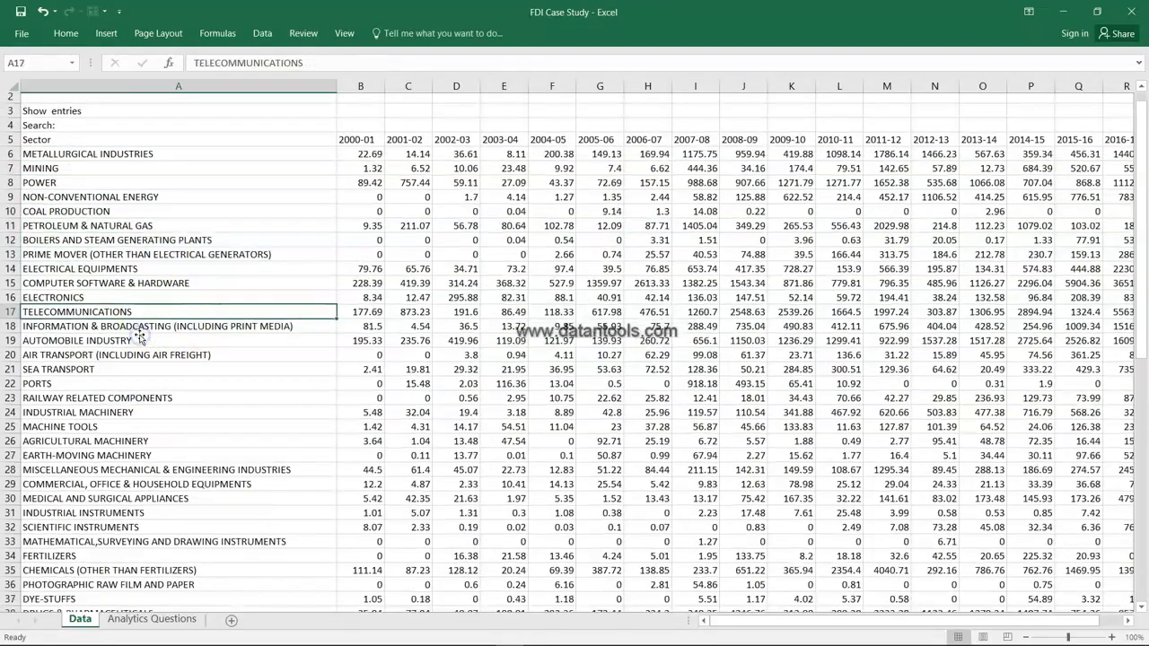
scroll(140, 334, down, 10)
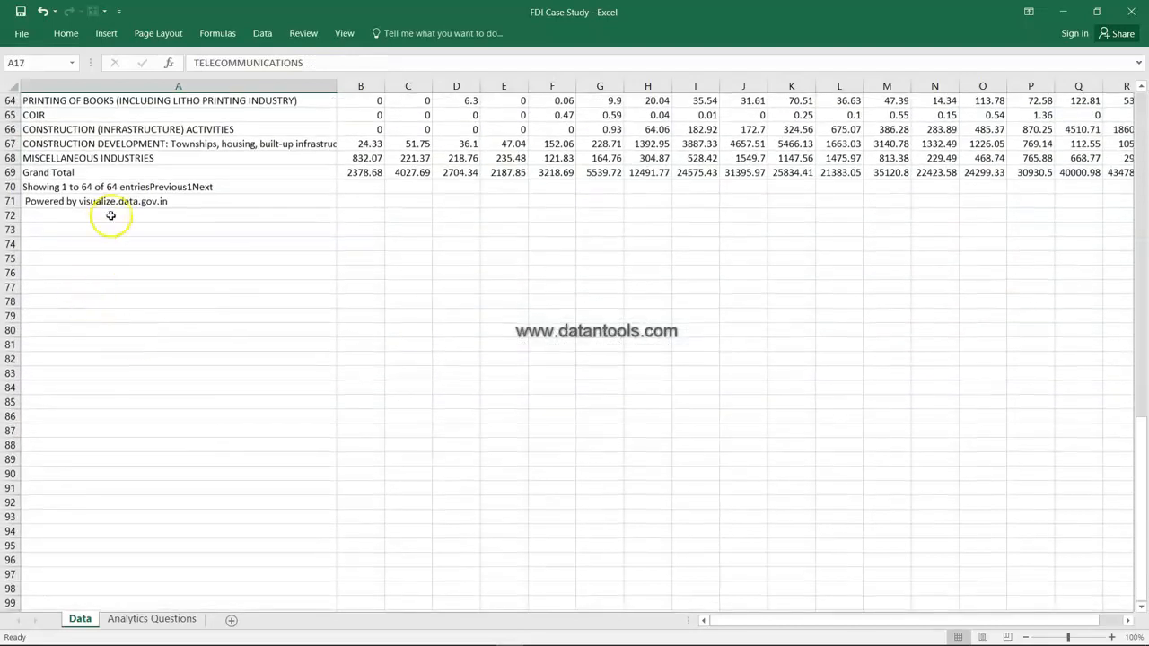
click(115, 212)
click(115, 199)
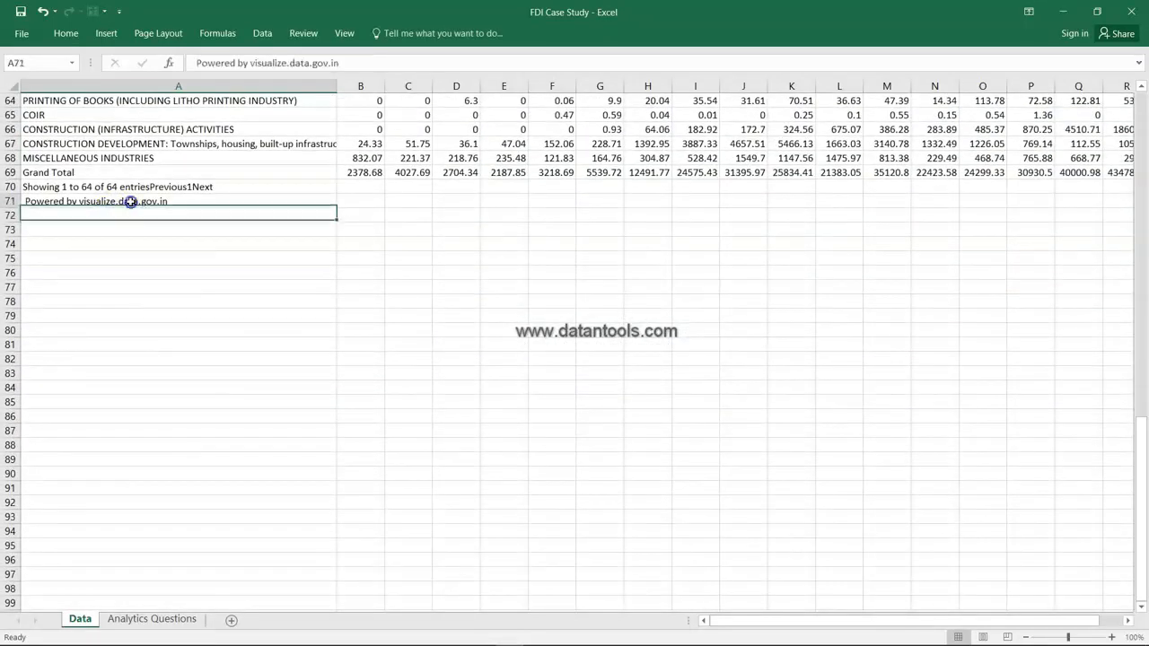
Select the sector names from MISCELLANEOUS INDUSTRIES up to METALLURGICAL INDUSTRIES to check their count
click(148, 159)
click(151, 167)
mouse_move(149, 158)
mouse_down()
mouse_move(149, 90)
mouse_move(149, 164)
mouse_up()
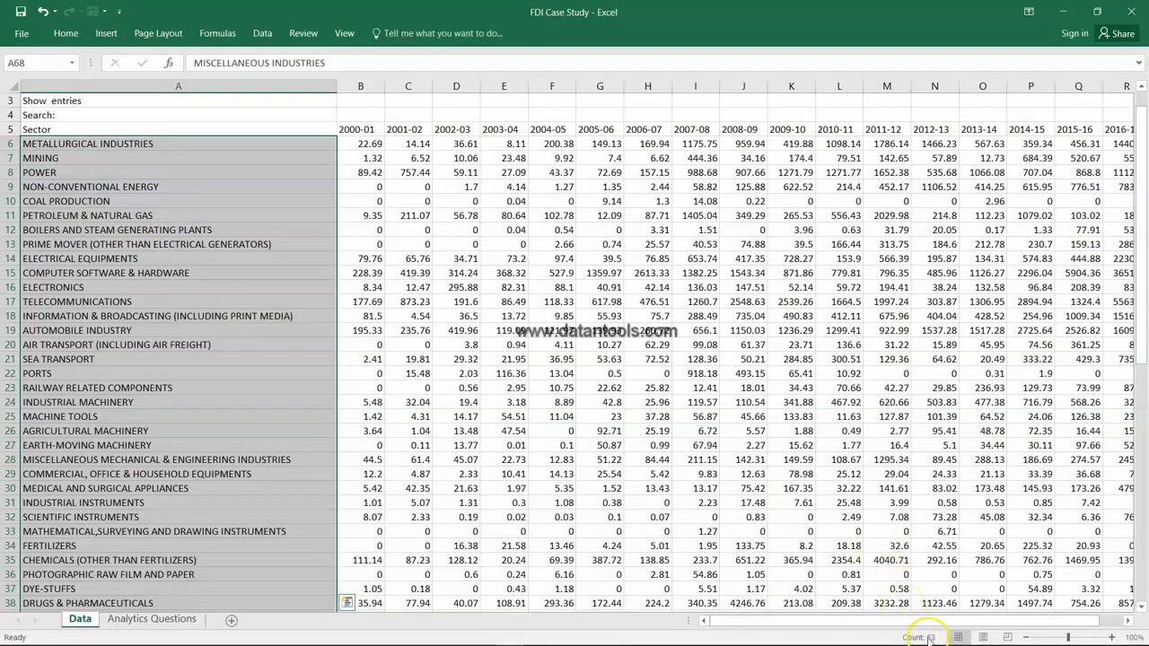
Examine the data source credit in cell A71, highlighting its data.gov.in address, and return to the start of the sheet
click(70, 144)
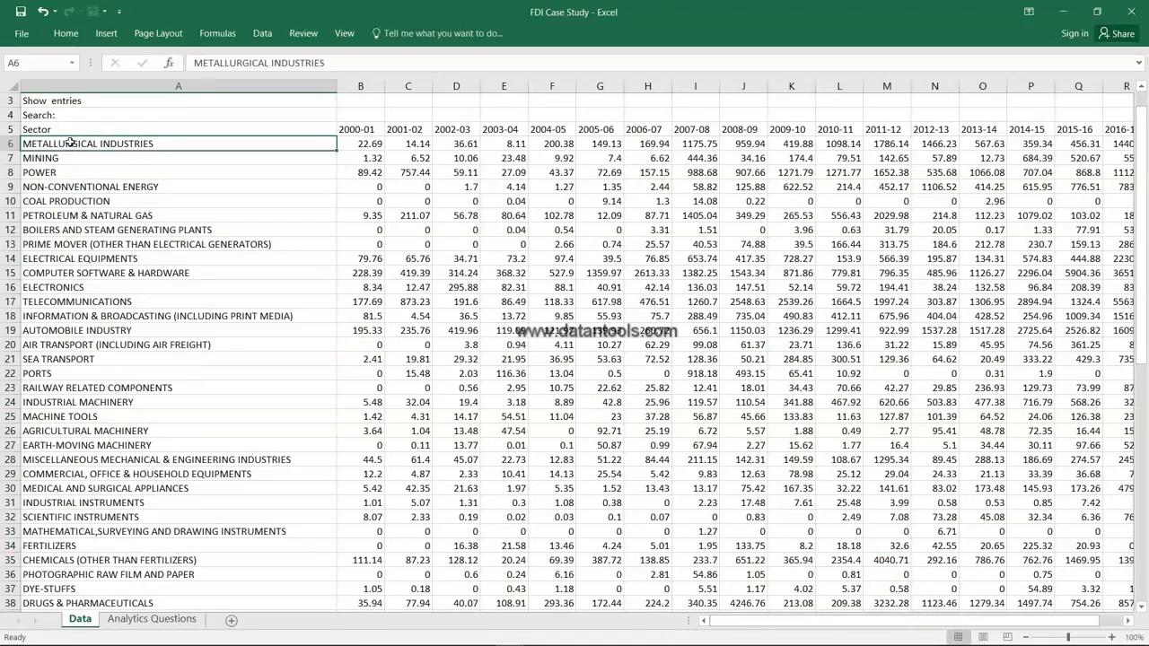
key(ctrl+Down)
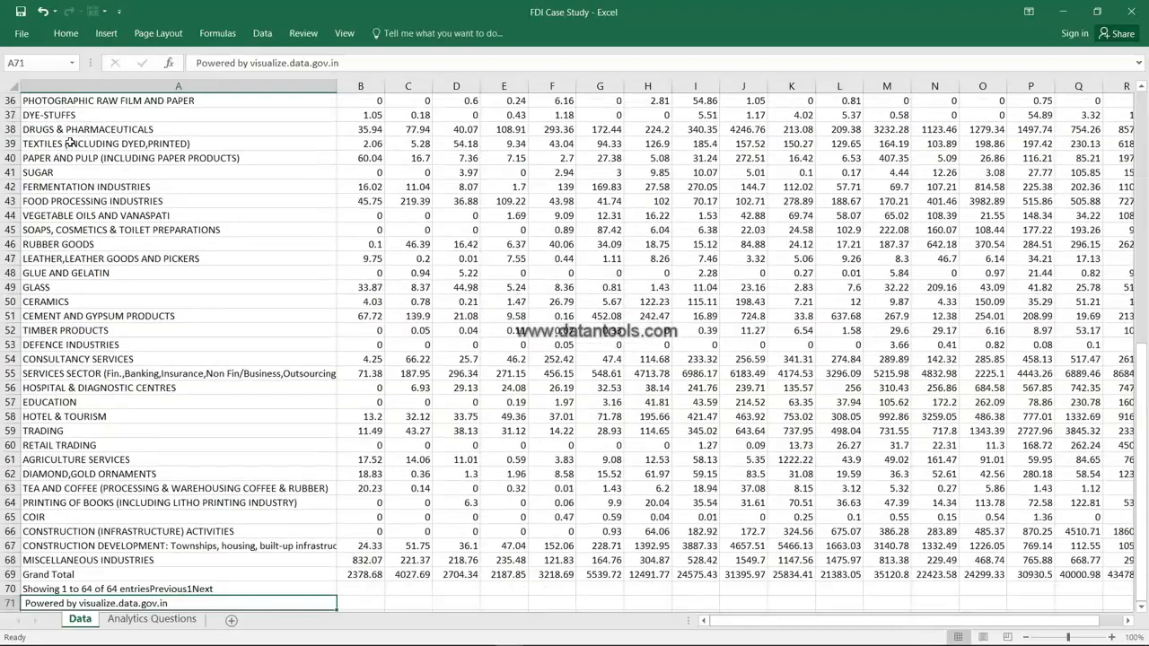
scroll(135, 332, down, 8)
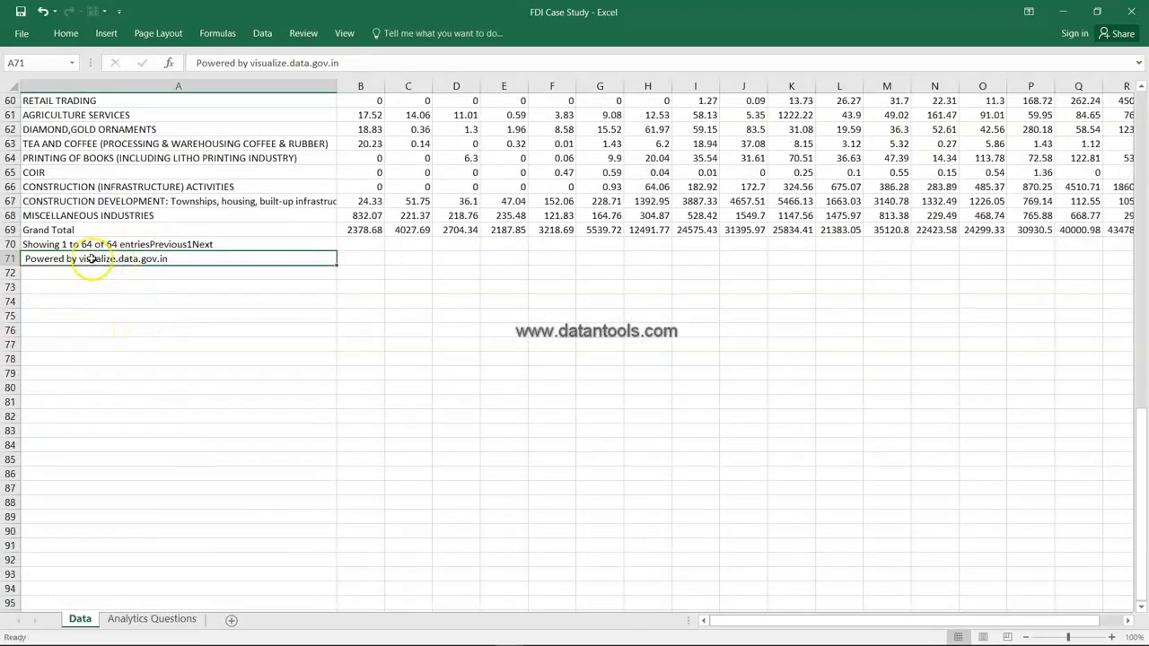
double_click(84, 259)
drag(79, 258, 178, 260)
click(148, 265)
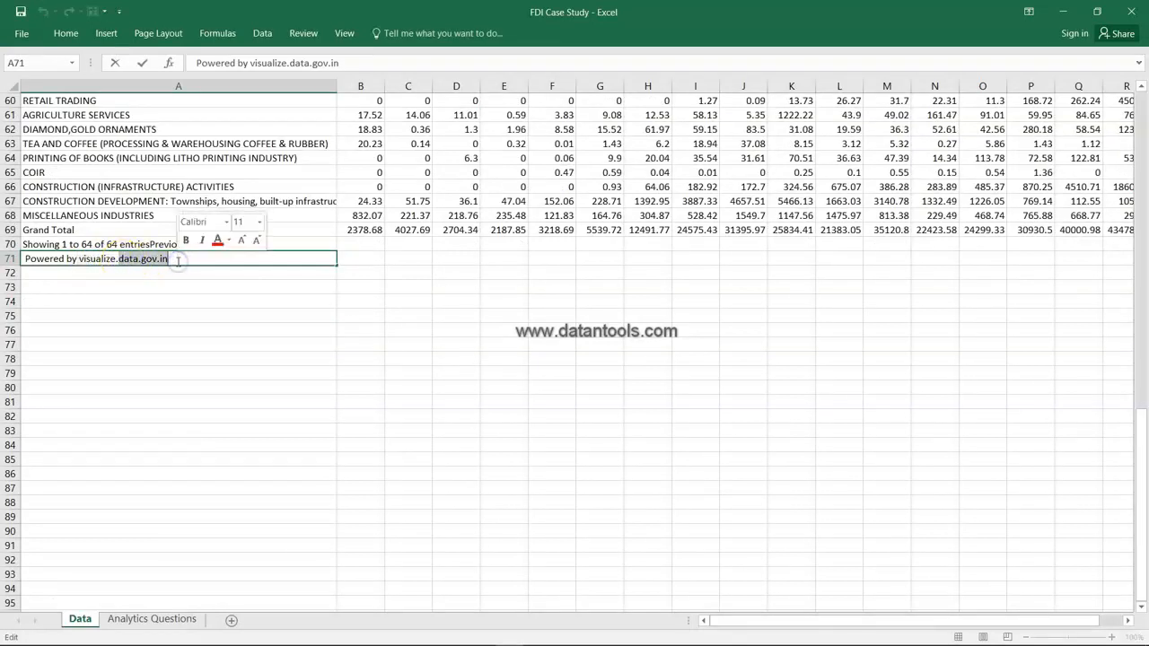
click(134, 230)
scroll(134, 230, up, 8)
scroll(133, 230, up, 12)
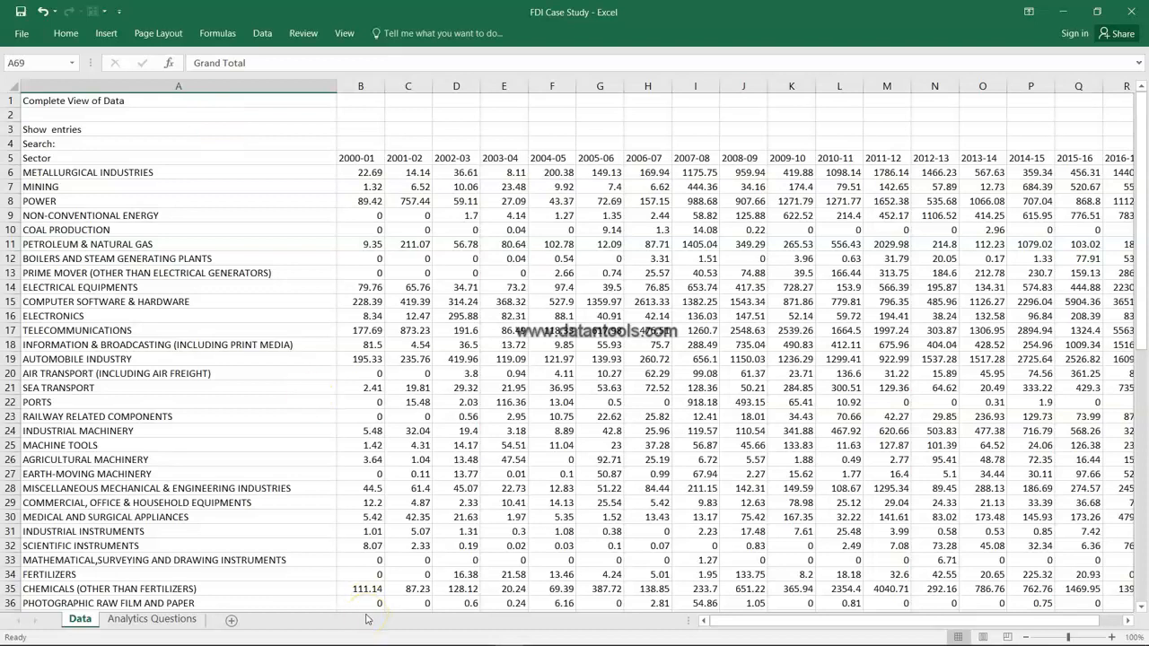
Switch to Tableau and shorten the path in the Open dialog to reach the YT Videos folder on the Desktop
key(alt+Tab)
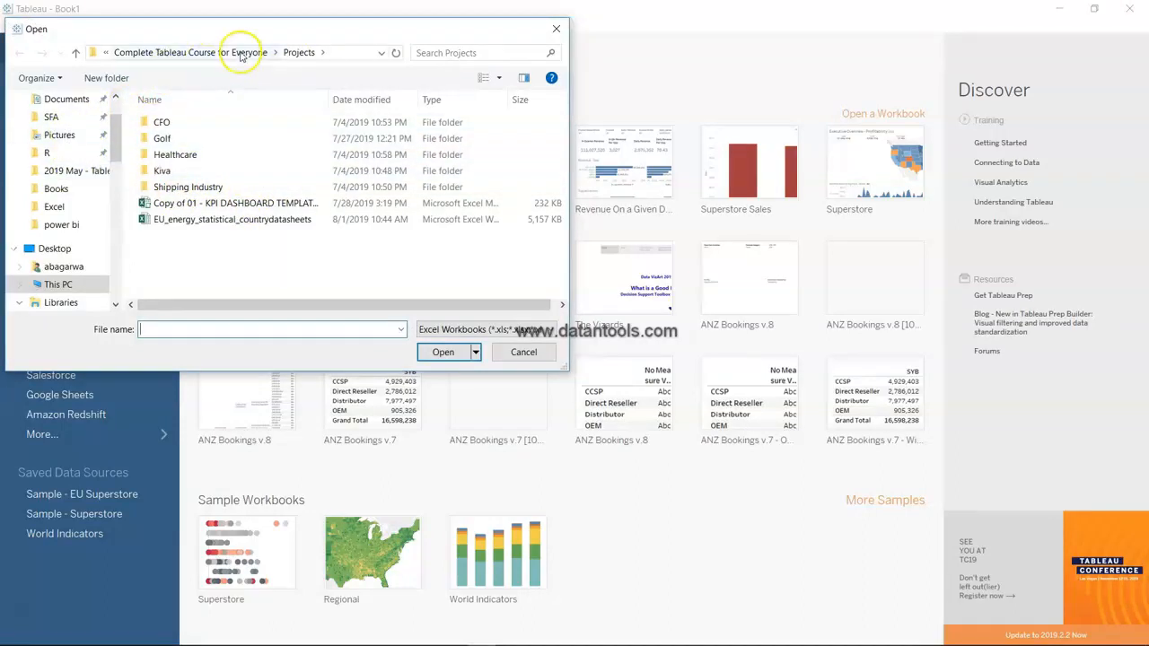
click(381, 52)
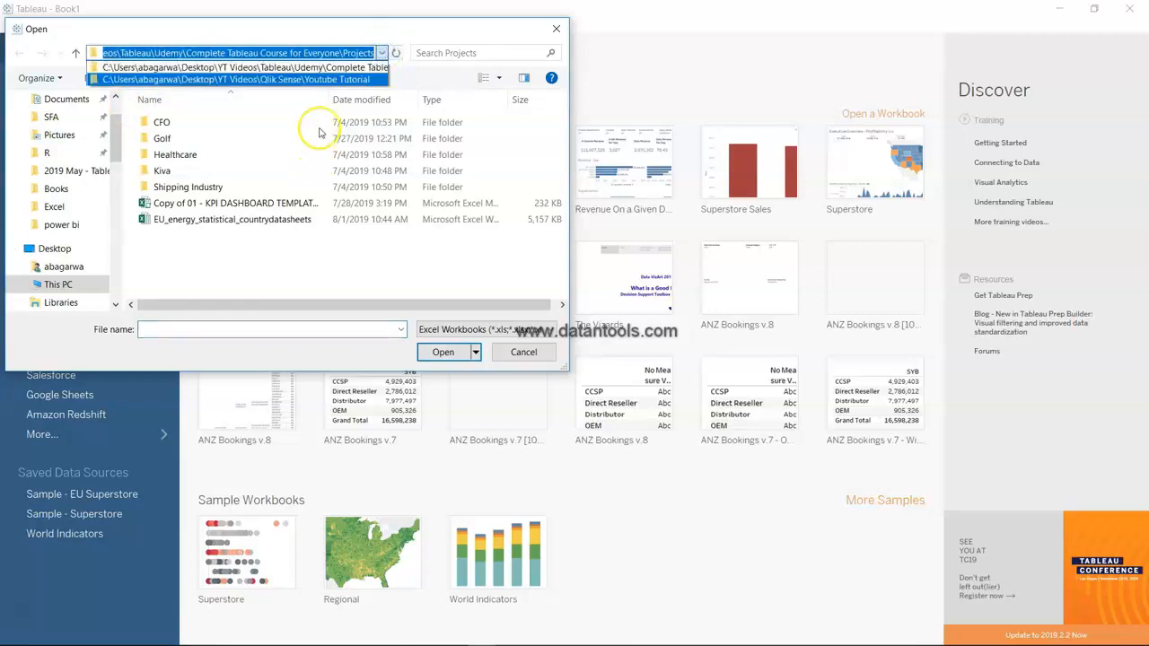
key(Right)
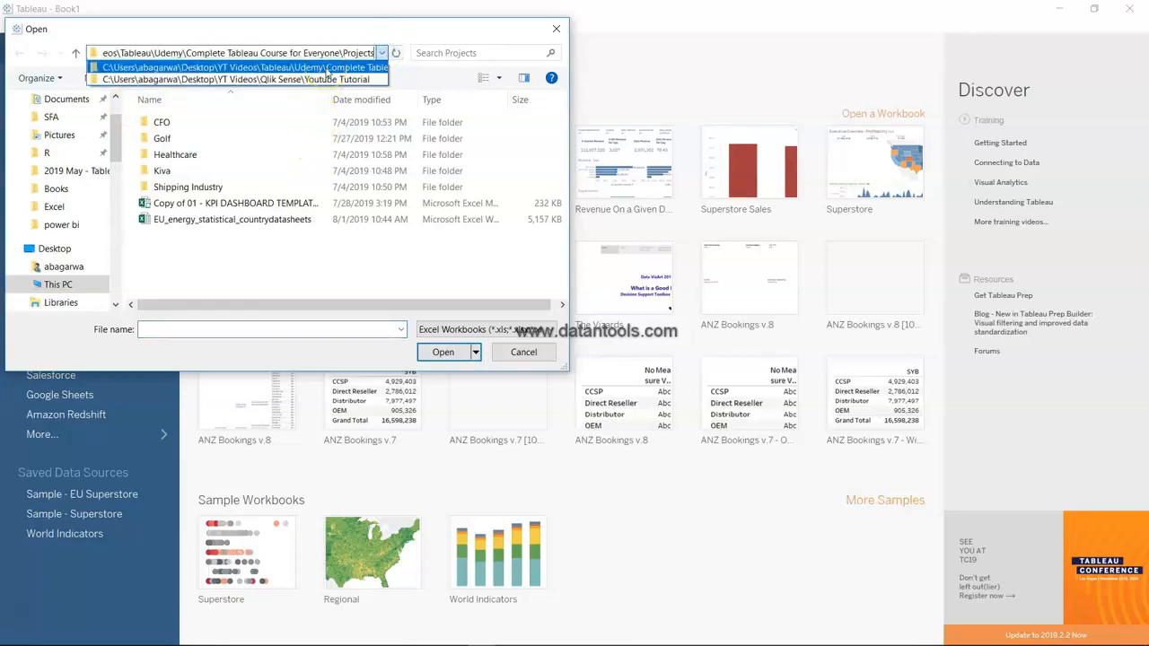
key(BackSpace)
key(BackSpace)
key(BackSpace)
key(BackSpace)
key(BackSpace)
key(BackSpace)
key(BackSpace)
key(BackSpace)
key(BackSpace)
key(BackSpace)
key(BackSpace)
key(BackSpace)
key(BackSpace)
key(BackSpace)
key(BackSpace)
key(BackSpace)
key(BackSpace)
key(BackSpace)
key(BackSpace)
key(BackSpace)
key(BackSpace)
key(BackSpace)
key(BackSpace)
key(BackSpace)
key(BackSpace)
key(BackSpace)
key(BackSpace)
key(BackSpace)
key(BackSpace)
key(BackSpace)
key(BackSpace)
key(BackSpace)
key(BackSpace)
key(BackSpace)
key(BackSpace)
key(BackSpace)
key(BackSpace)
key(BackSpace)
key(BackSpace)
key(BackSpace)
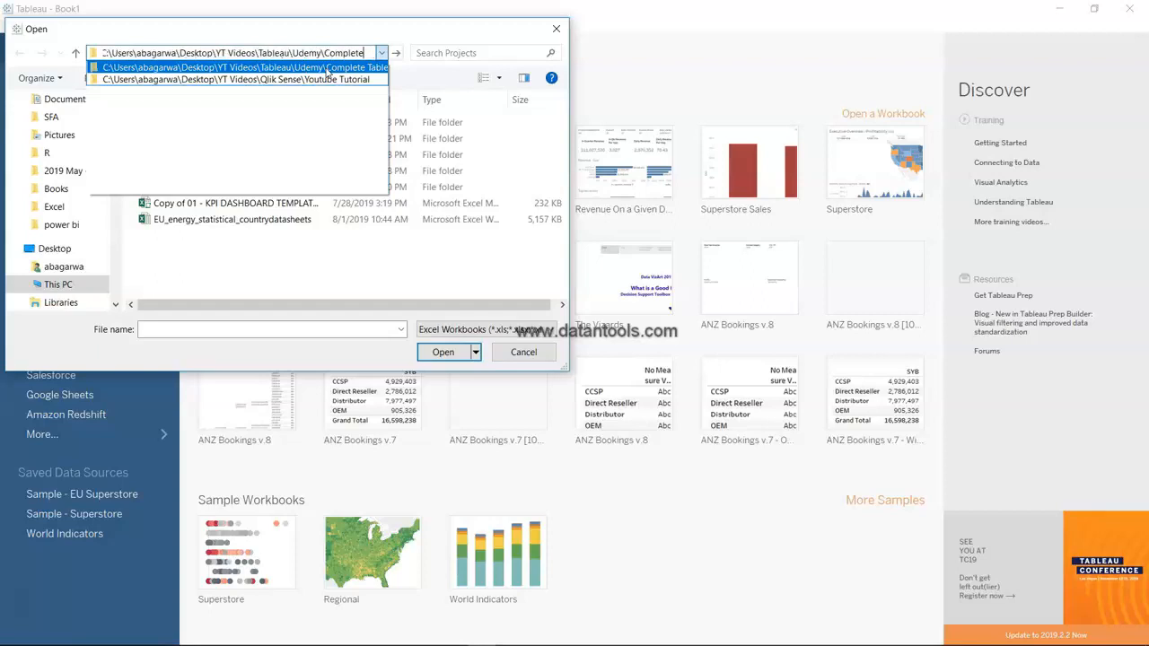
key(BackSpace)
key(BackSpace)
key(BackSpace)
key(BackSpace)
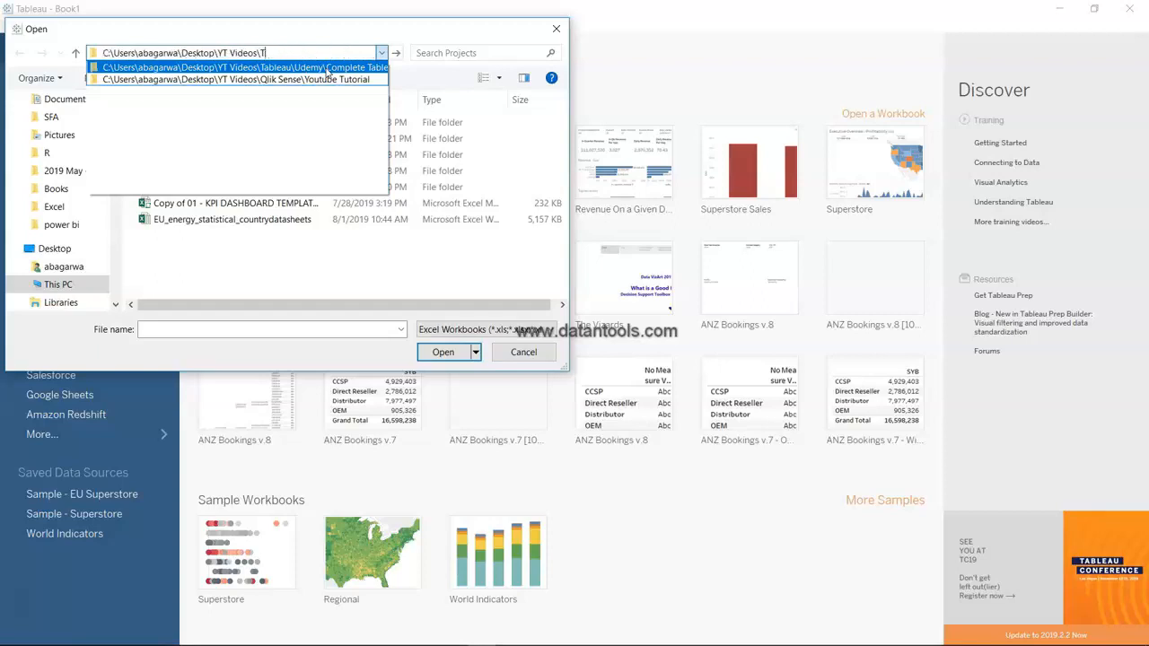
key(Return)
Open the FDI Case Study workbook from the Case Study folder and add its Data sheet to the data source
double_click(232, 187)
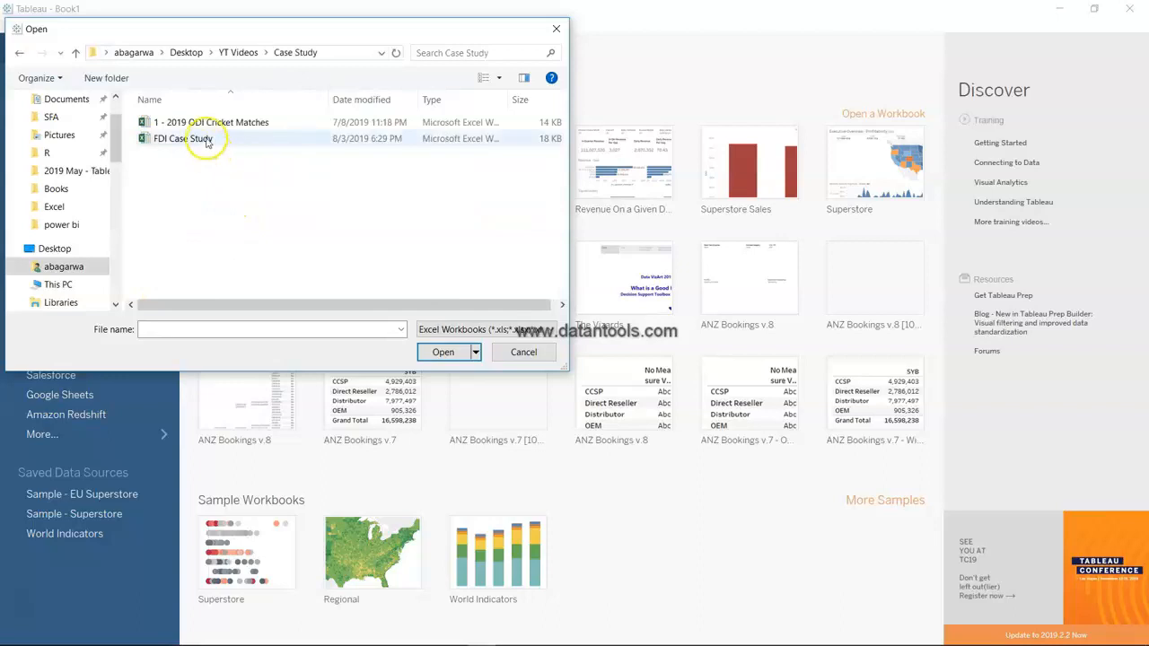
double_click(206, 140)
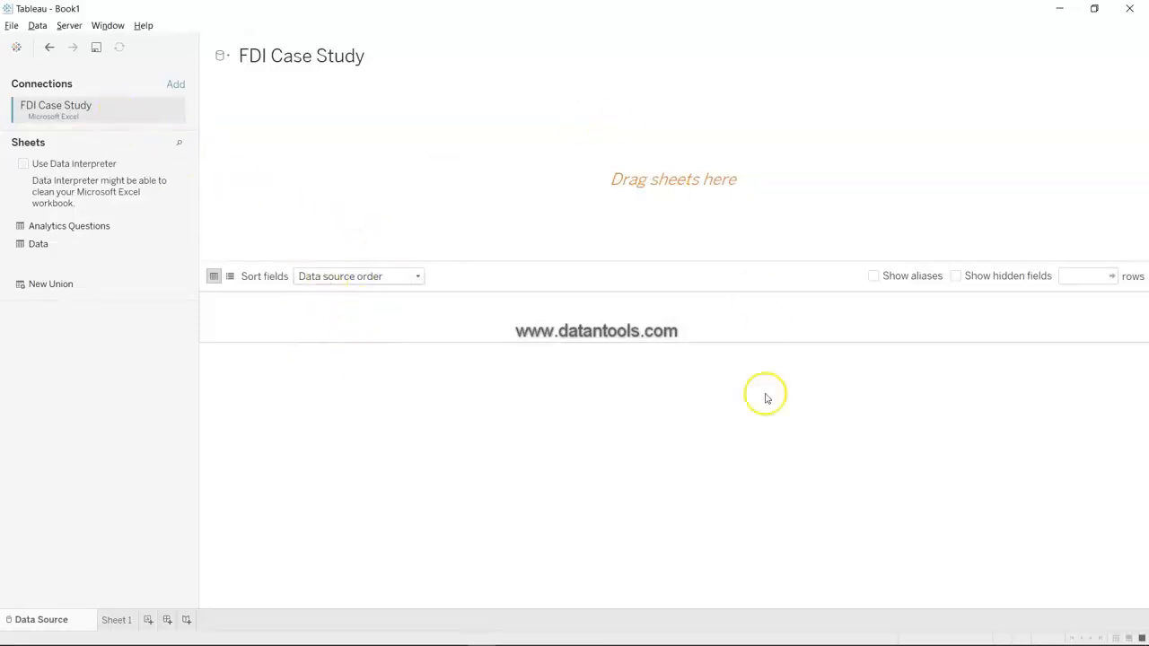
click(68, 245)
drag(68, 245, 320, 185)
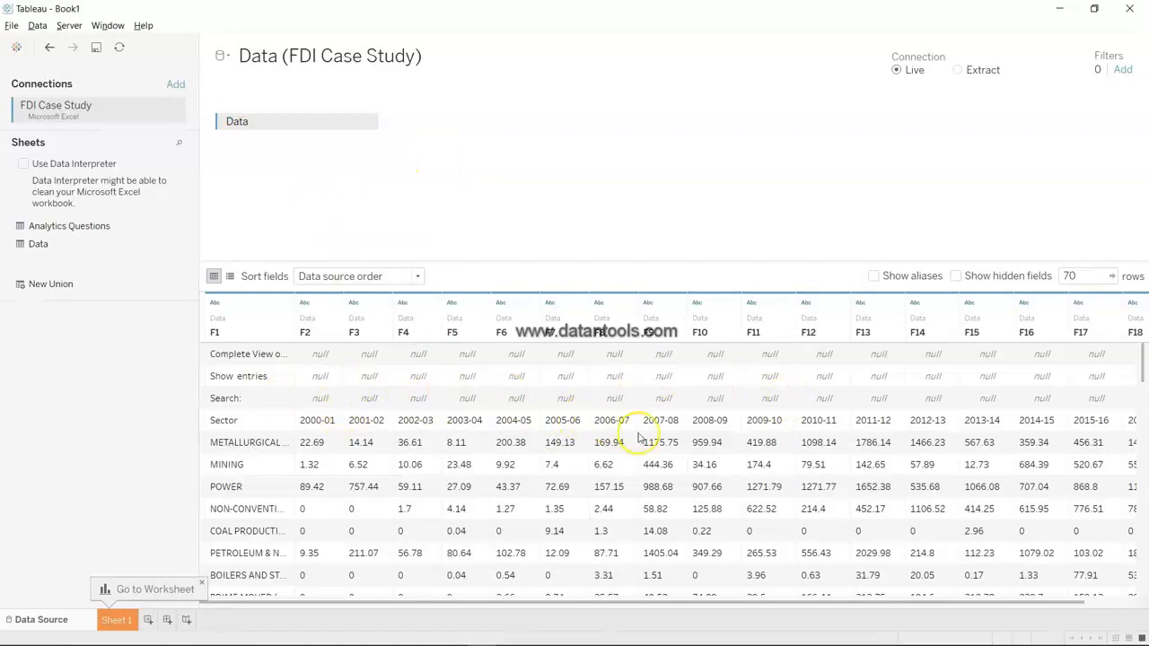
Check the imported rows of the Data sheet and clean them with Data Interpreter
scroll(577, 467, down, 3)
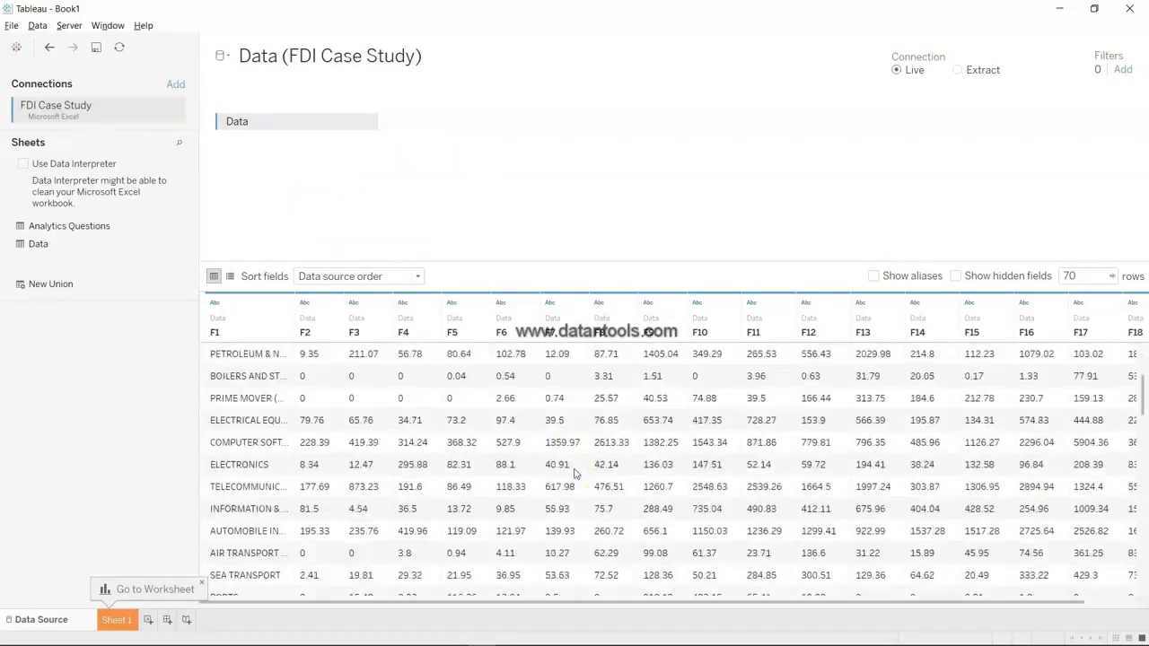
scroll(577, 467, up, 3)
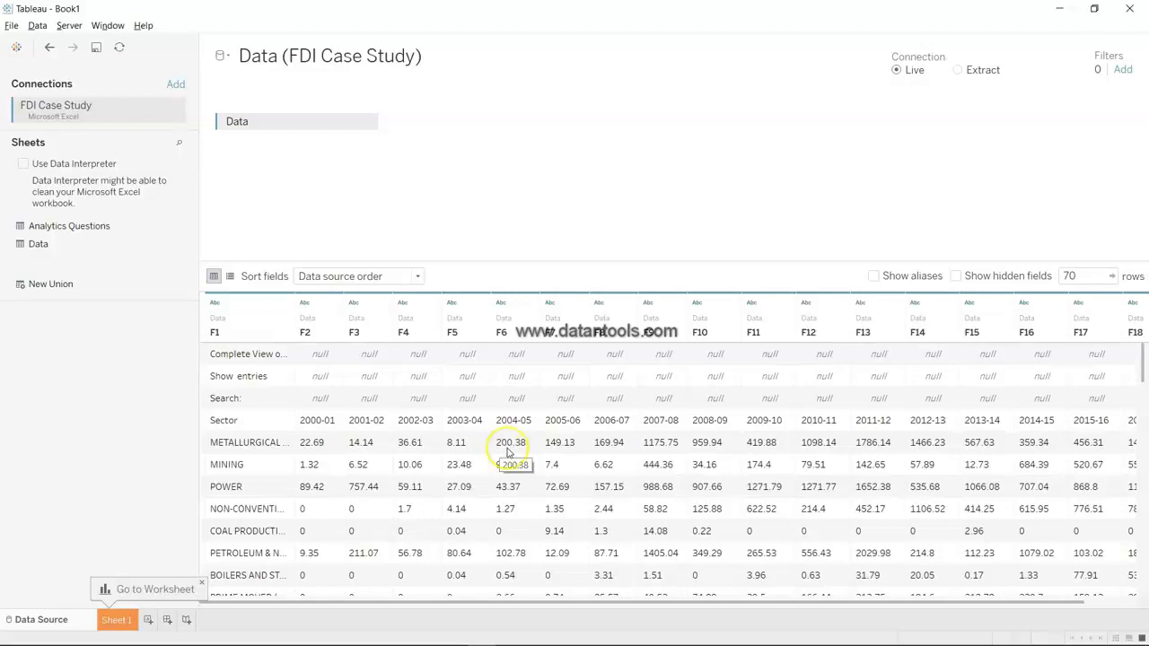
scroll(615, 476, right, 1)
scroll(616, 478, left, 1)
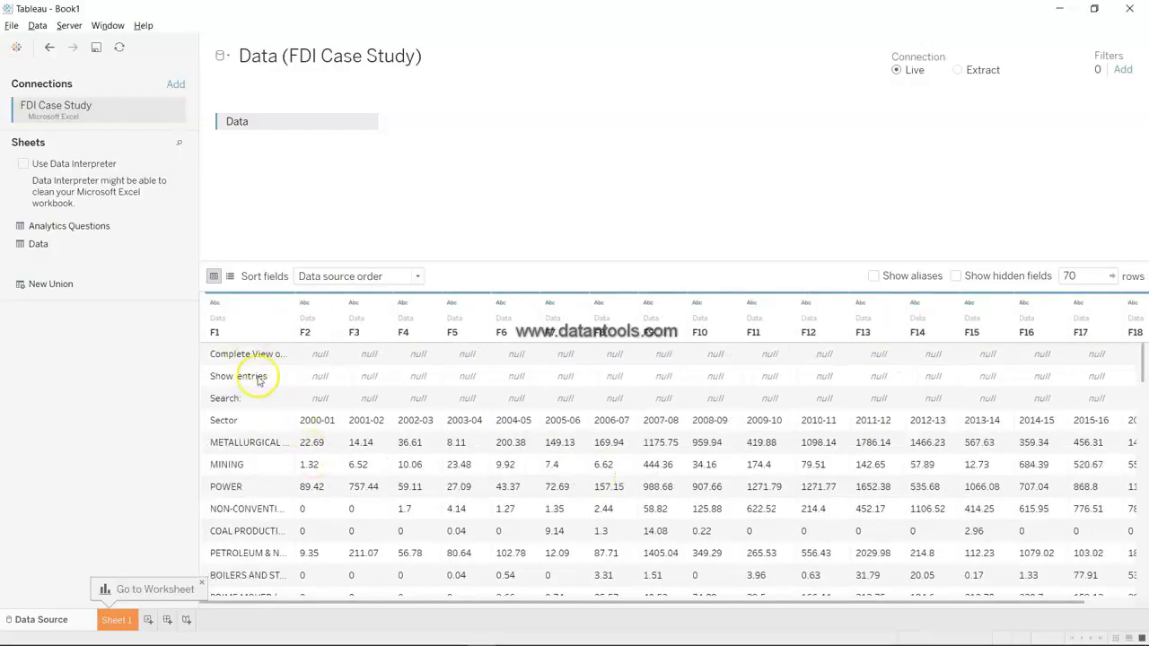
scroll(260, 401, down, 5)
scroll(261, 400, down, 5)
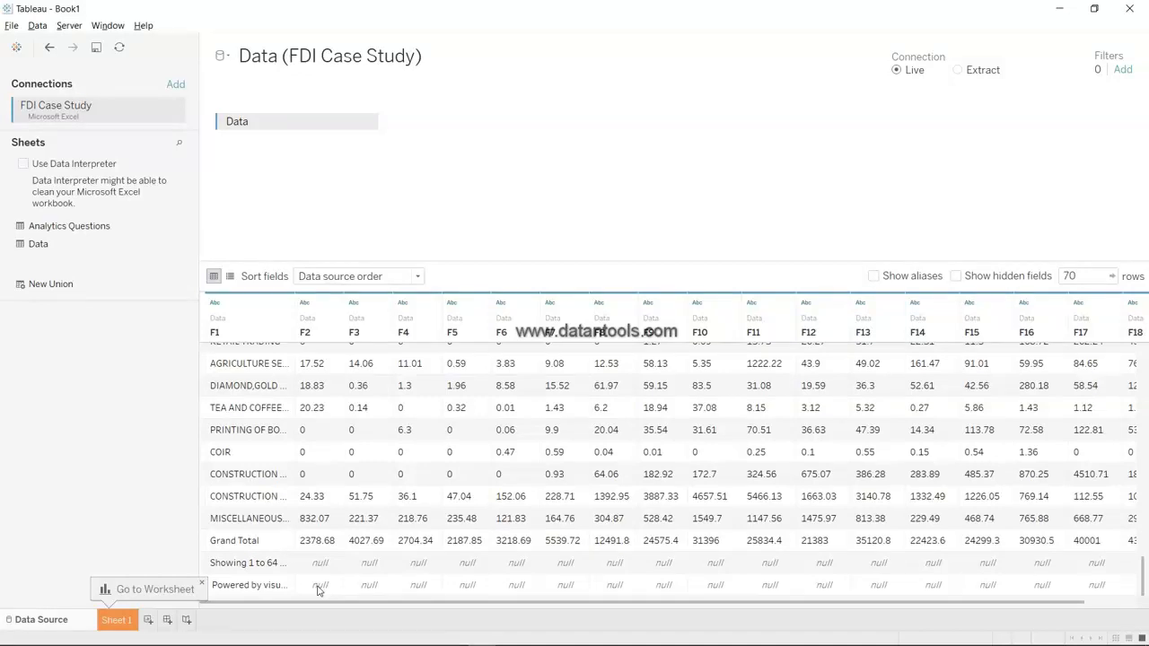
click(23, 165)
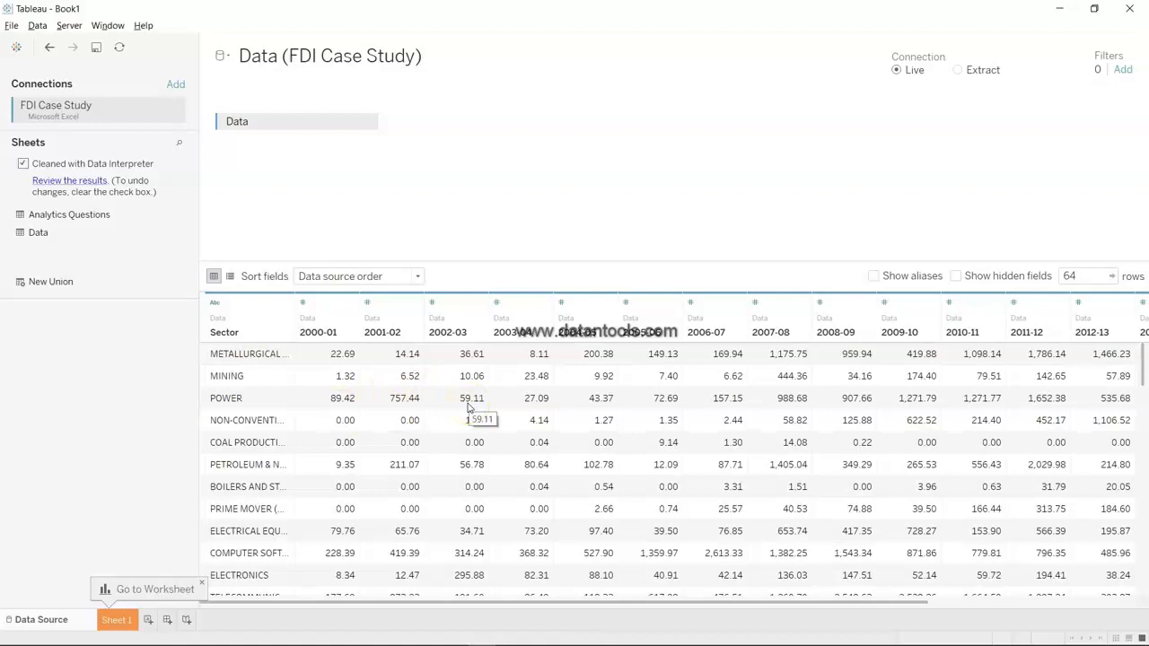
Check the cleaned rows through to Grand Total and start a data source filter on the Sector field
scroll(419, 353, right, 3)
scroll(419, 353, left, 3)
scroll(419, 352, down, 15)
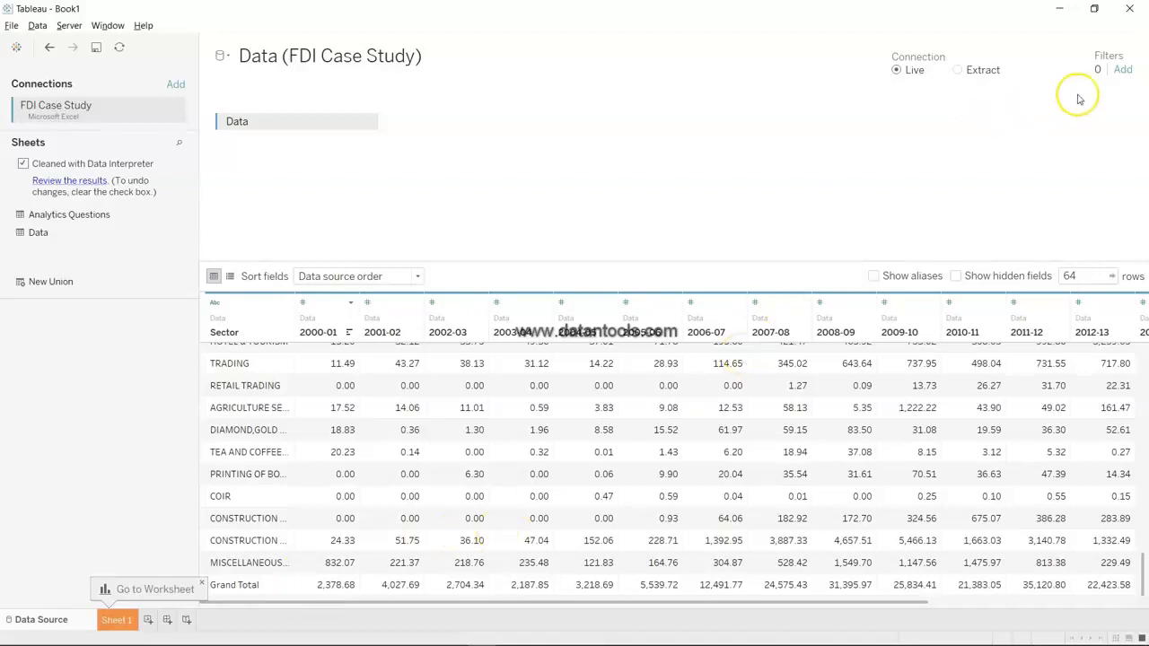
click(1120, 70)
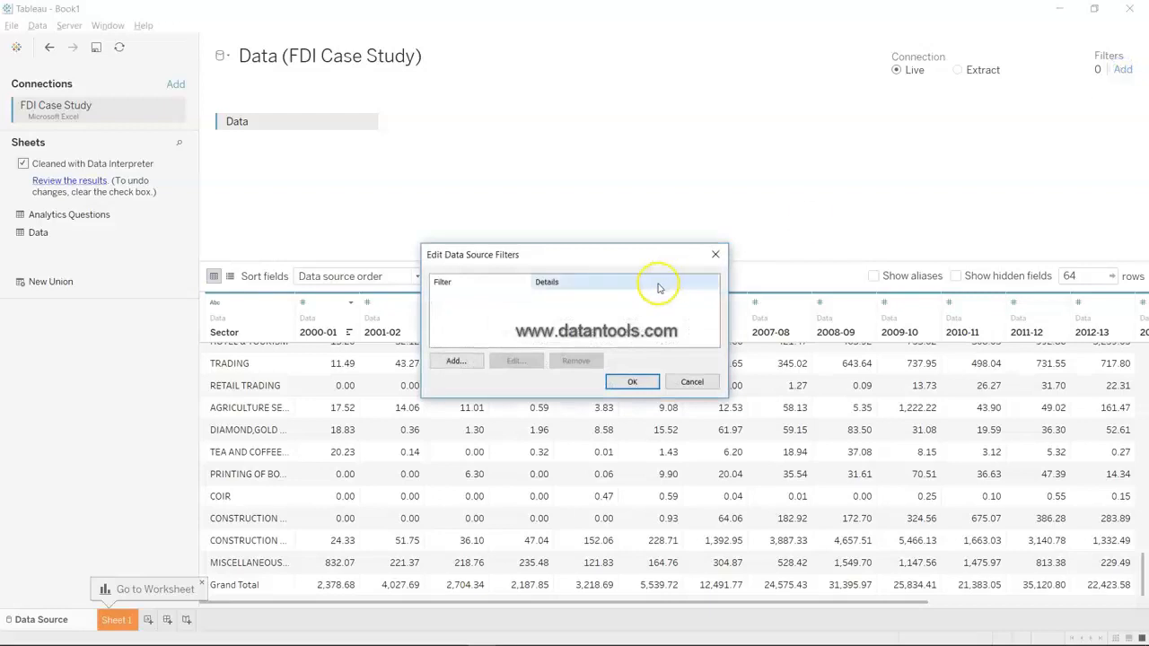
click(457, 361)
scroll(538, 346, down, 2)
click(512, 415)
click(600, 439)
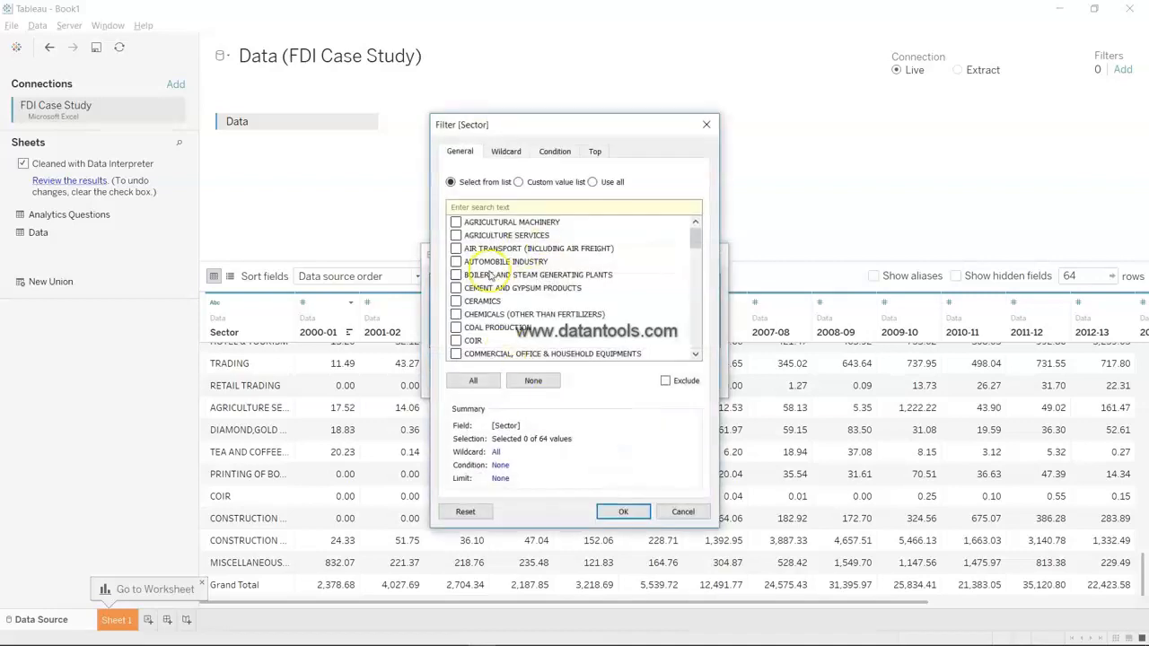
Select all sectors in the filter list, look through them, and clear the selection again
scroll(490, 275, down, 15)
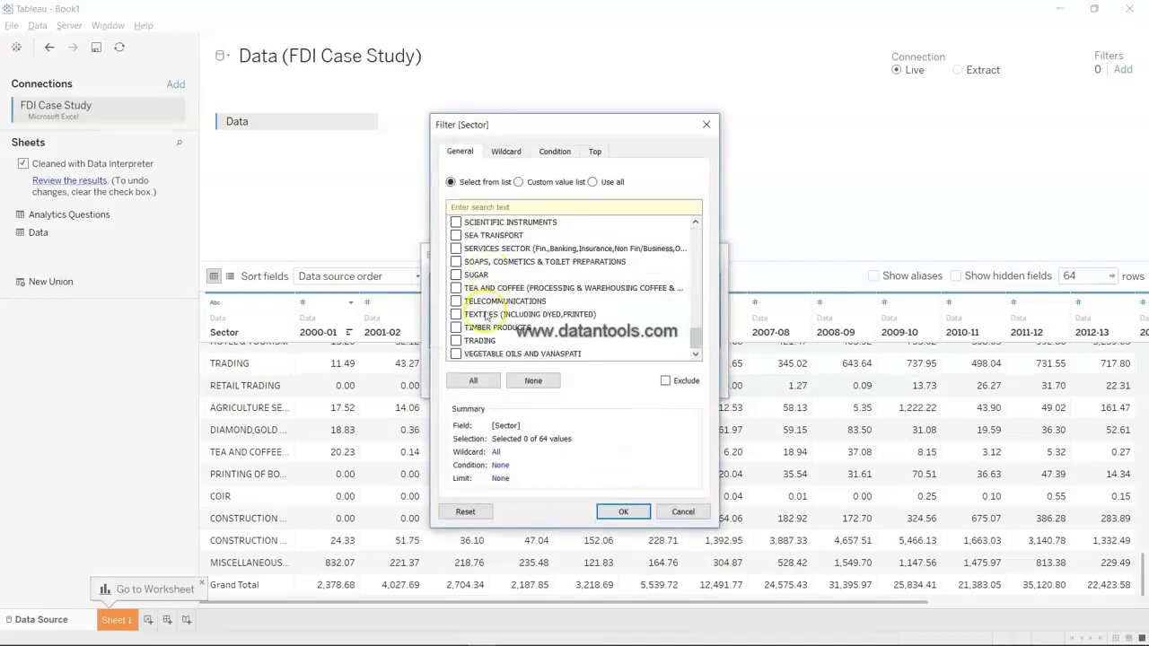
click(474, 380)
scroll(498, 289, up, 15)
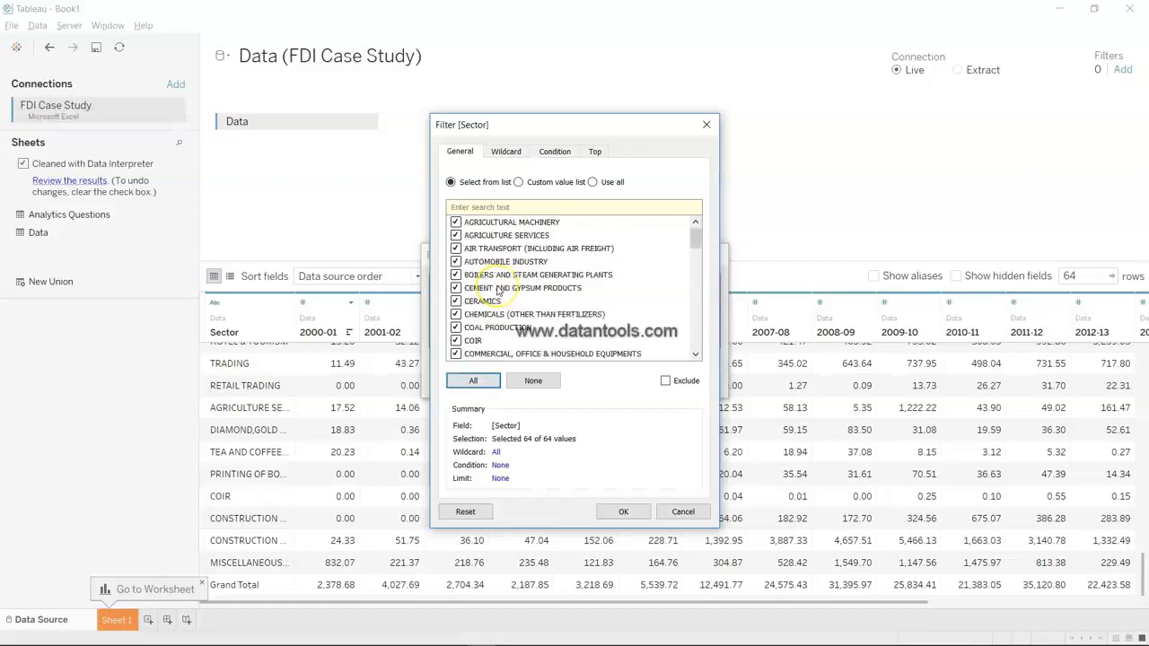
scroll(498, 289, down, 5)
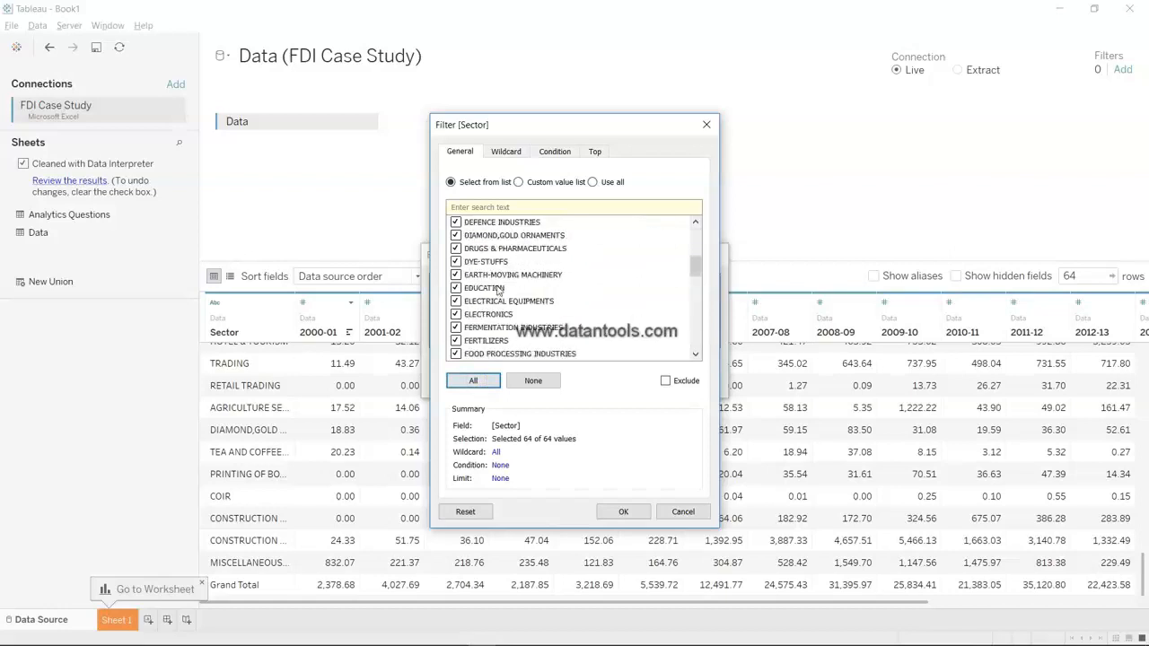
scroll(498, 289, down, 9)
scroll(498, 289, up, 15)
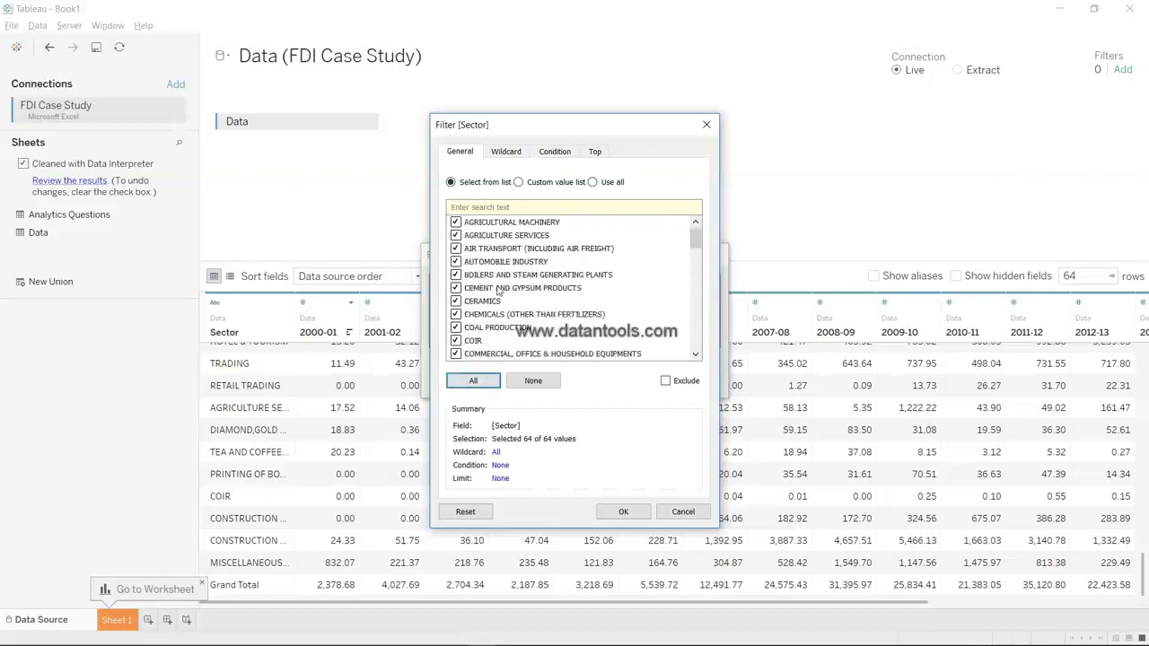
click(538, 380)
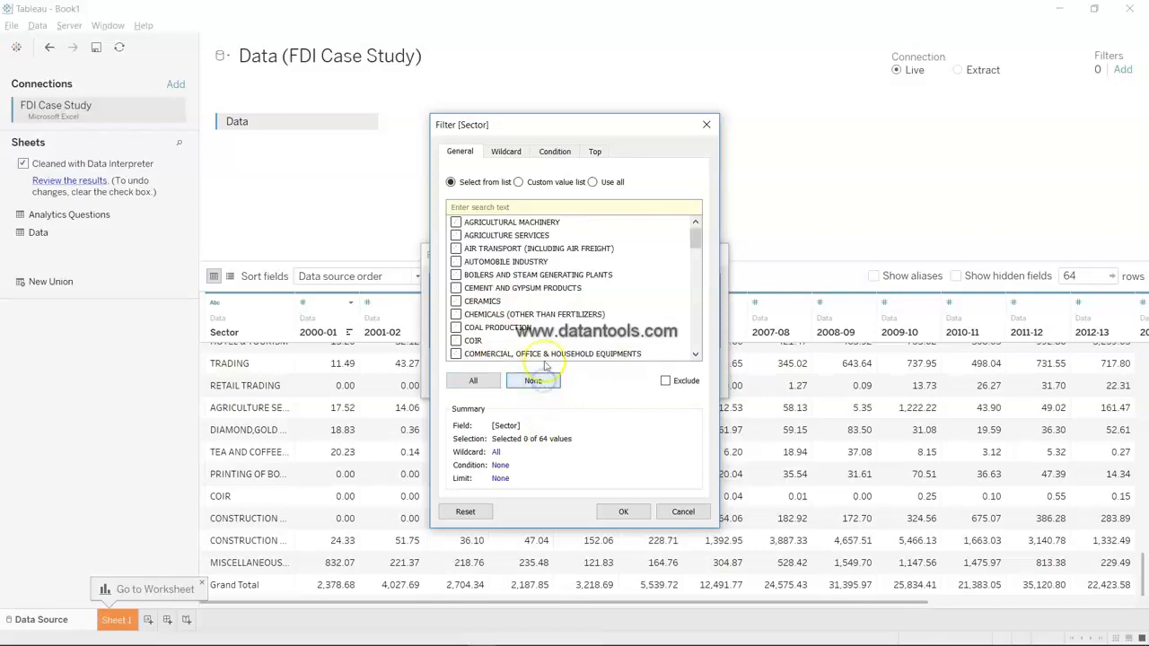
Exclude the Grand Total value with the Sector data source filter and check the filtered rows
scroll(535, 332, down, 15)
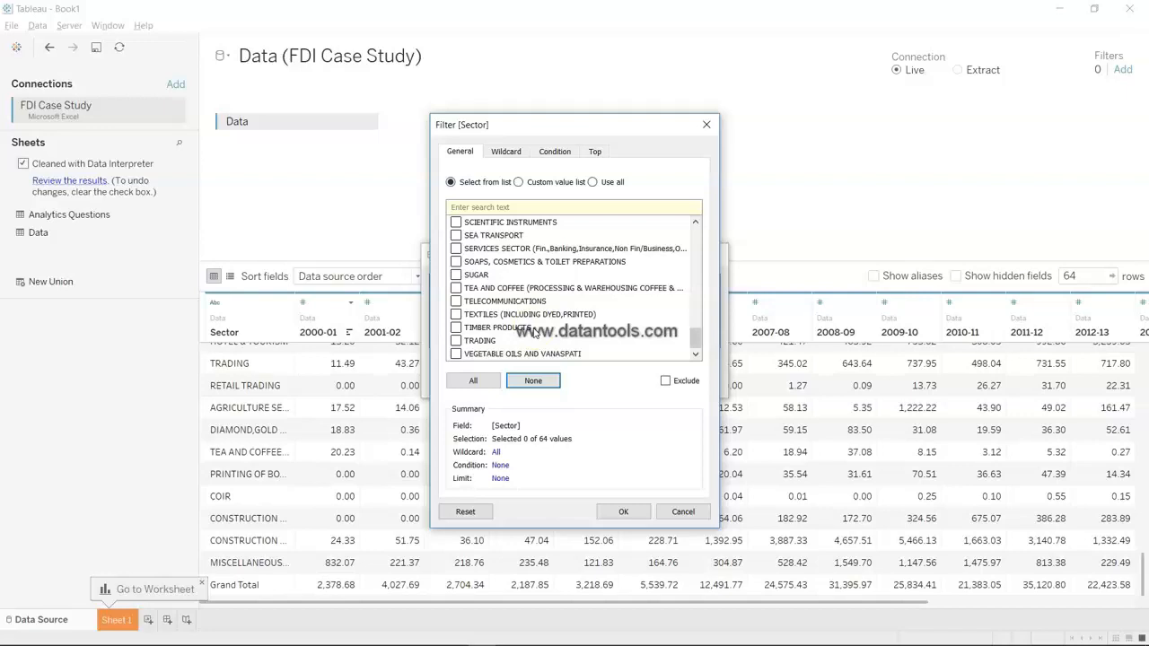
click(665, 380)
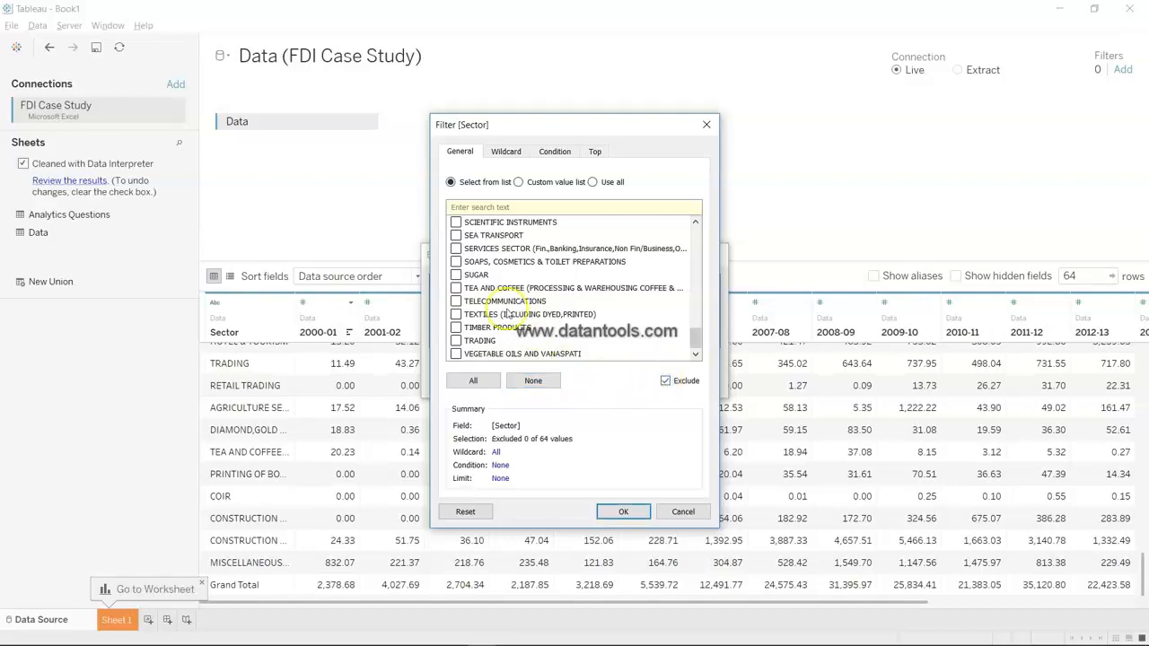
scroll(507, 314, up, 8)
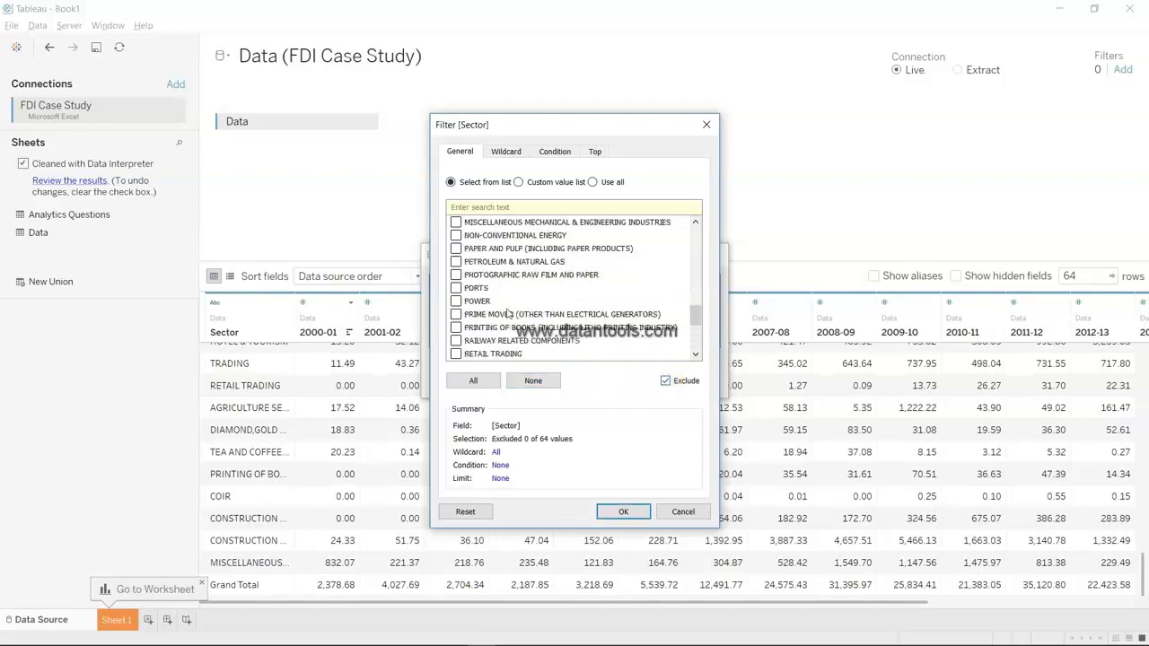
scroll(507, 314, up, 2)
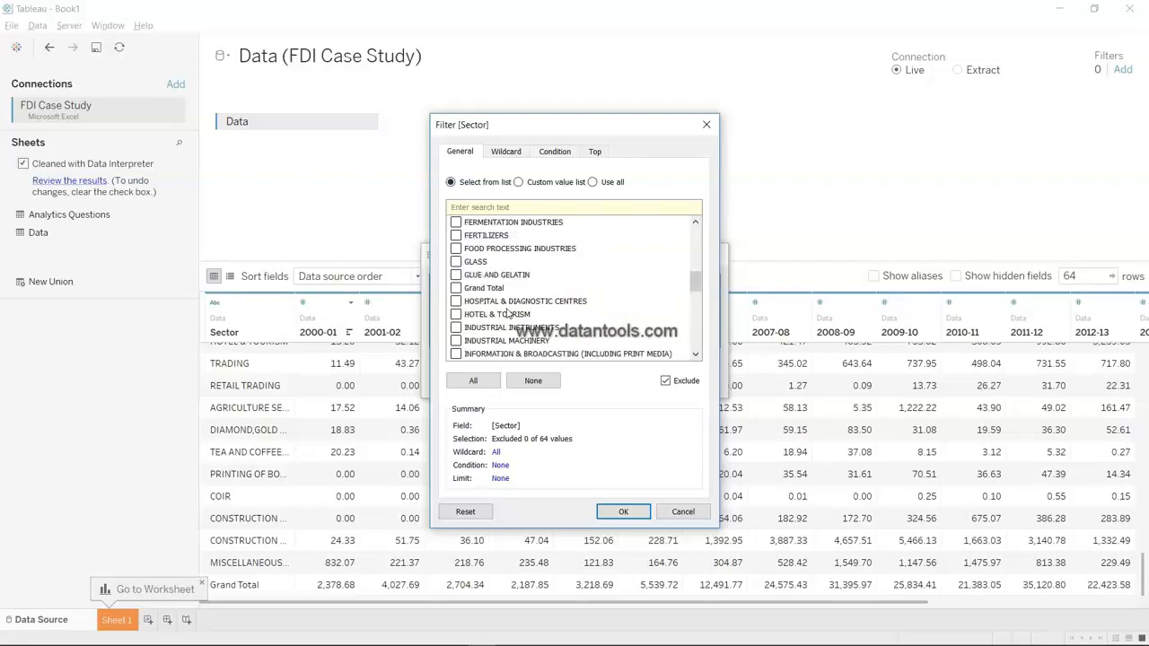
click(455, 287)
click(626, 513)
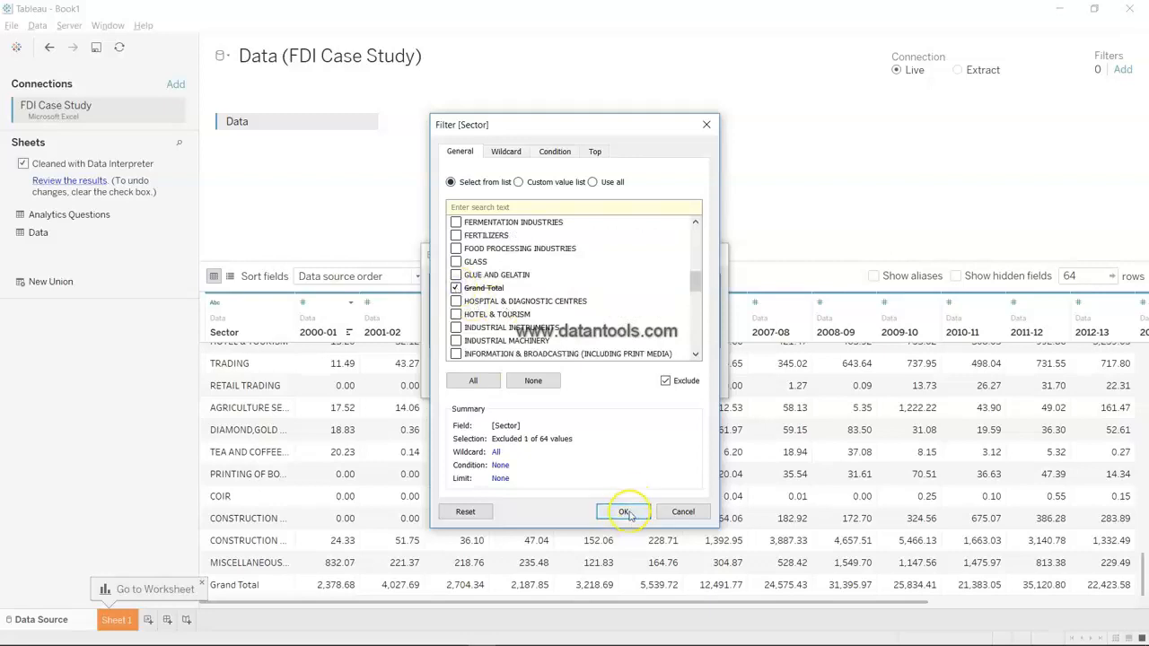
click(625, 384)
scroll(563, 516, down, 15)
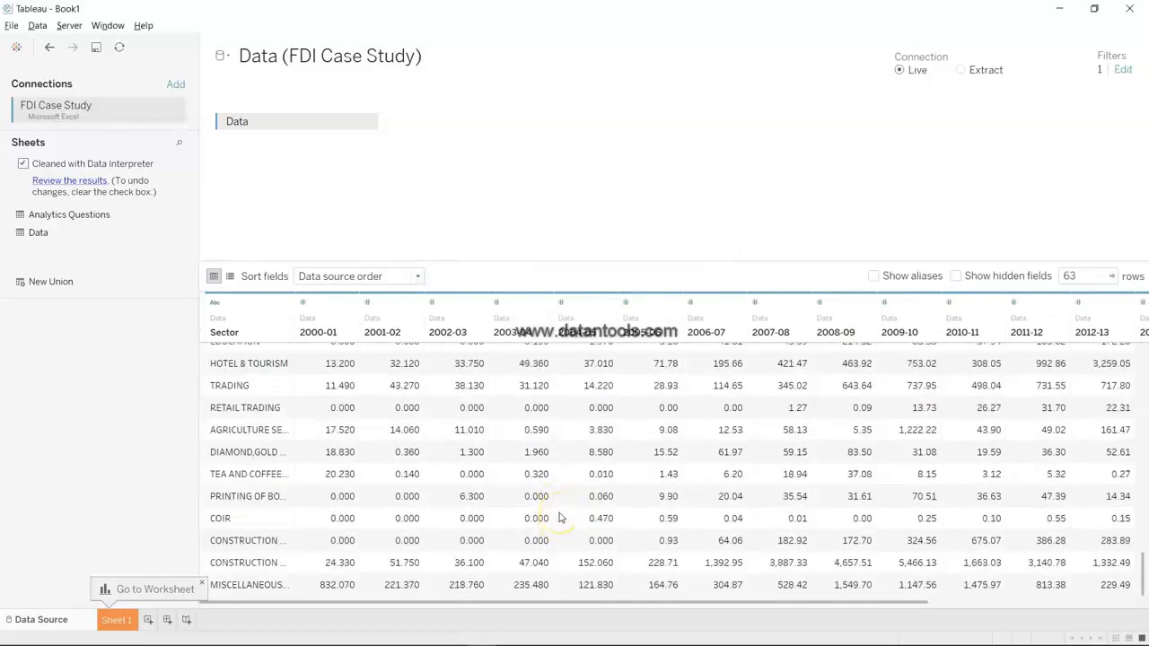
scroll(558, 518, up, 15)
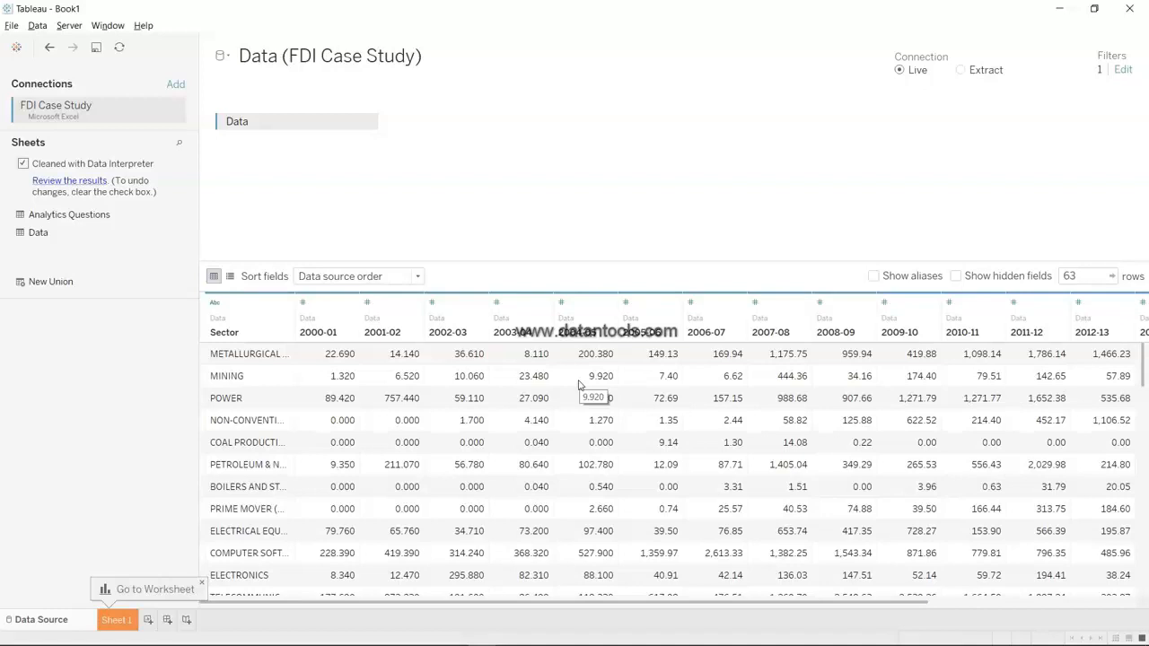
Open the Data Interpreter results in Excel and read the key explaining them
click(99, 185)
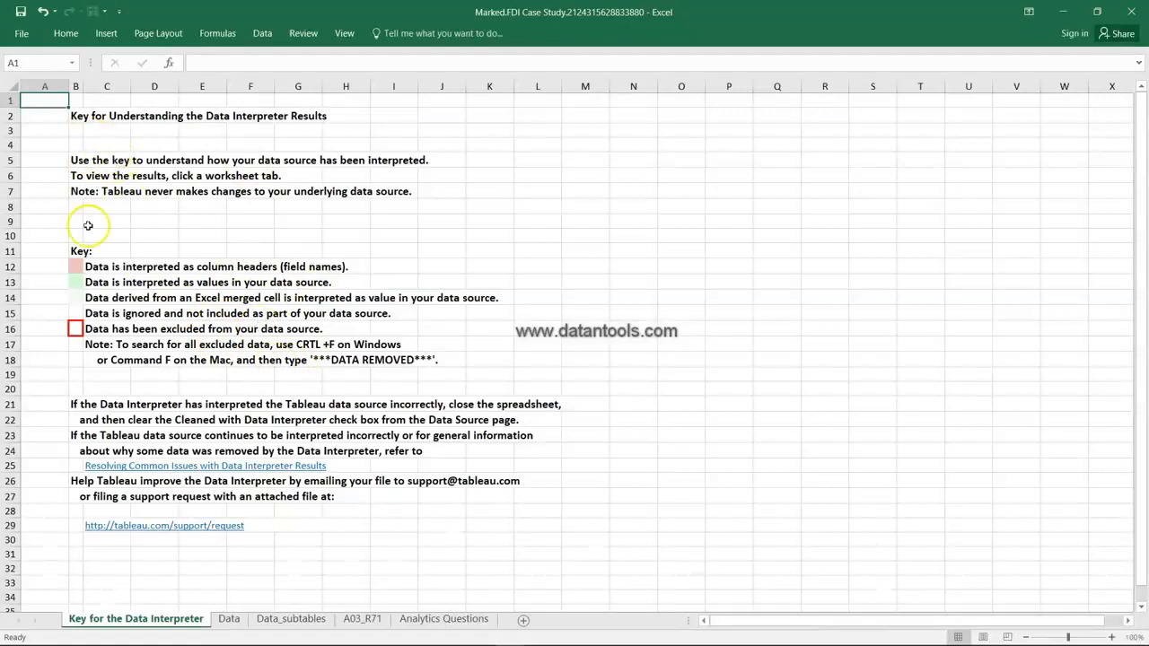
scroll(99, 404, down, 10)
scroll(99, 404, up, 10)
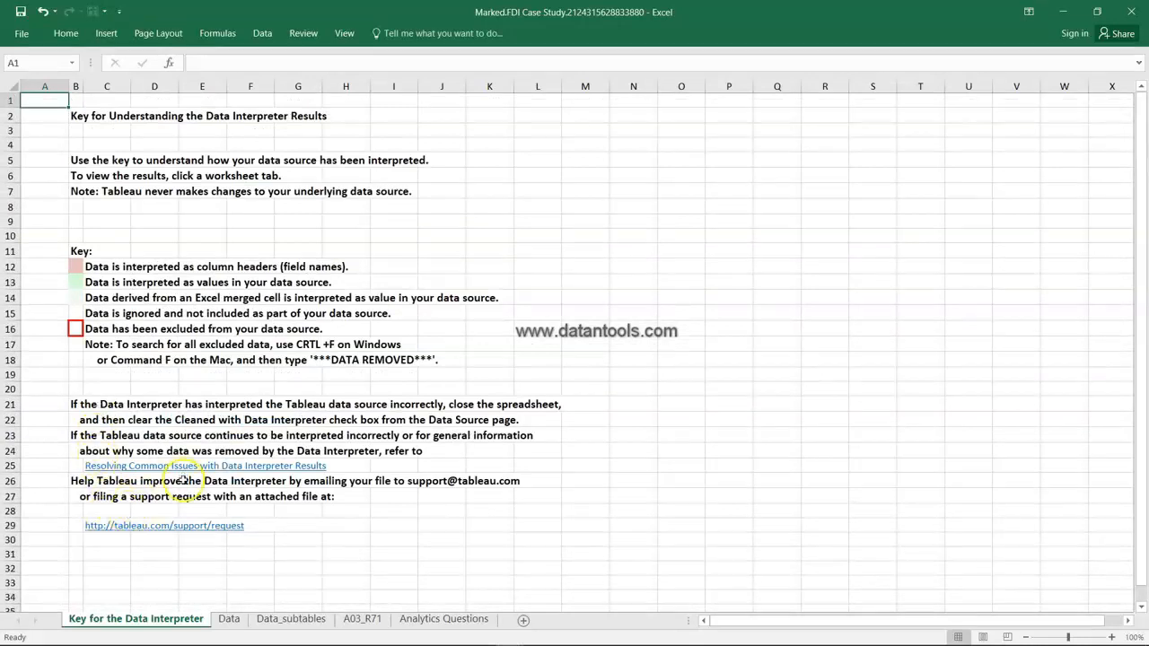
Examine how the Data, Data_subtables and A03_R71 sheets are marked in the Data Interpreter results
click(228, 619)
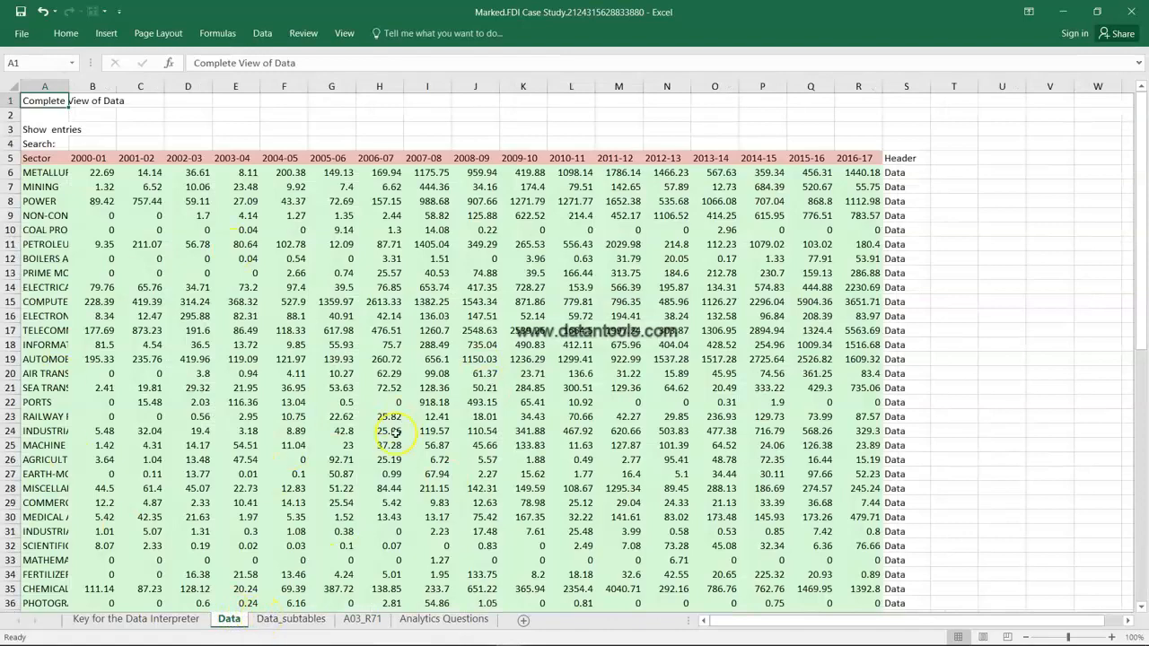
scroll(395, 433, down, 19)
scroll(396, 432, up, 16)
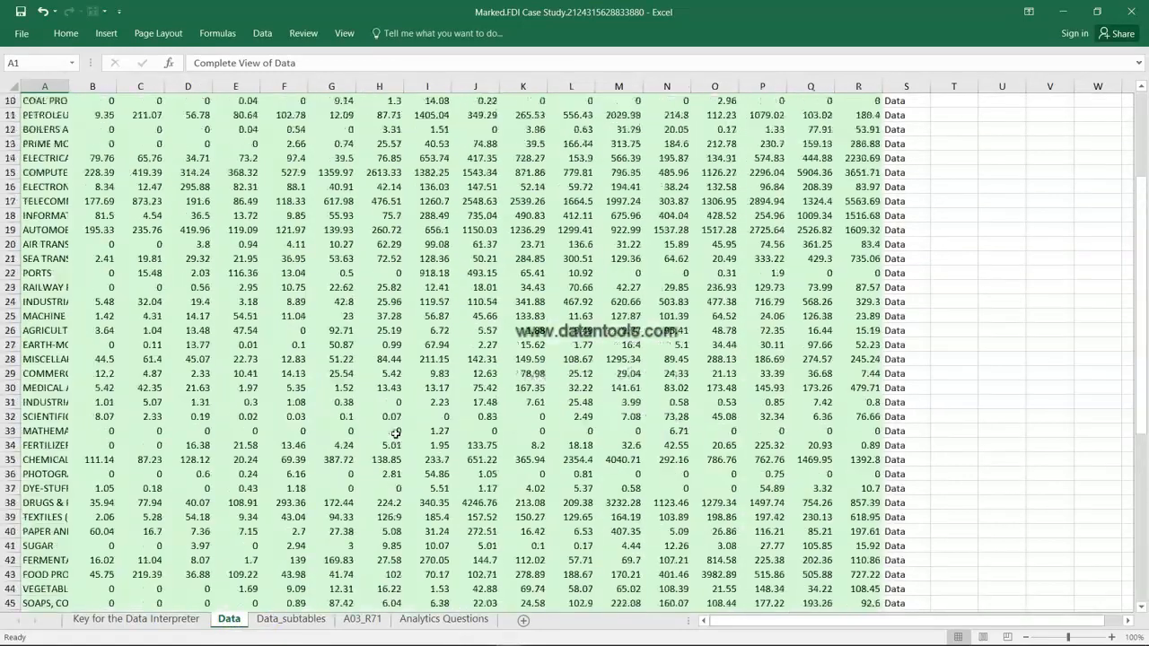
scroll(395, 433, up, 3)
click(306, 619)
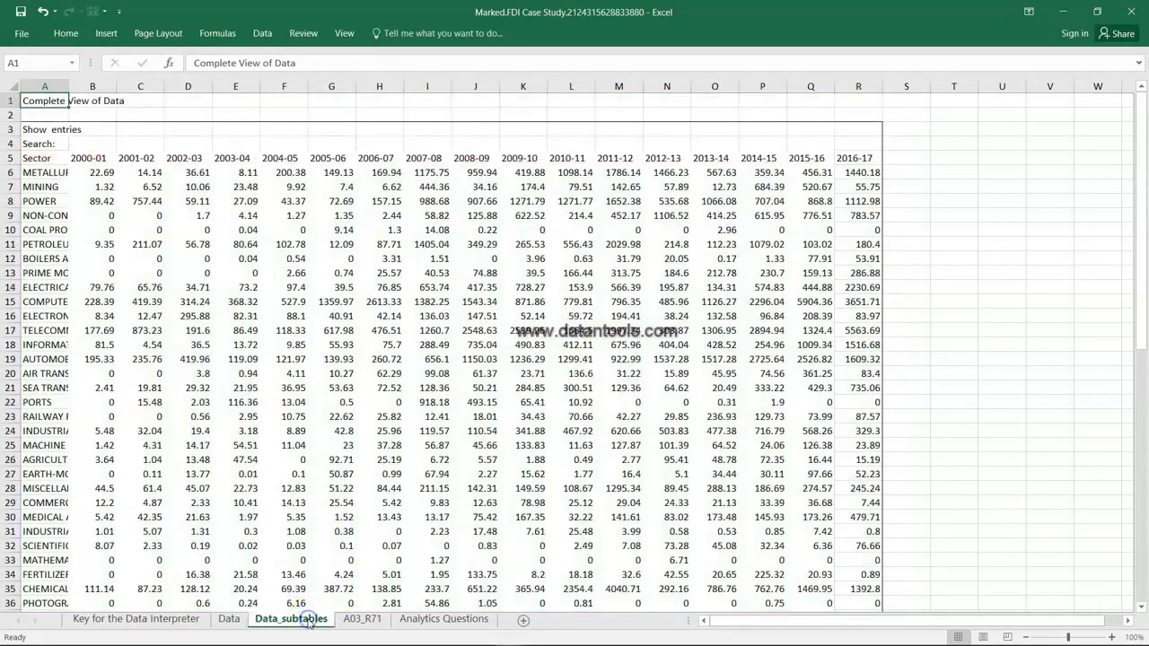
click(363, 619)
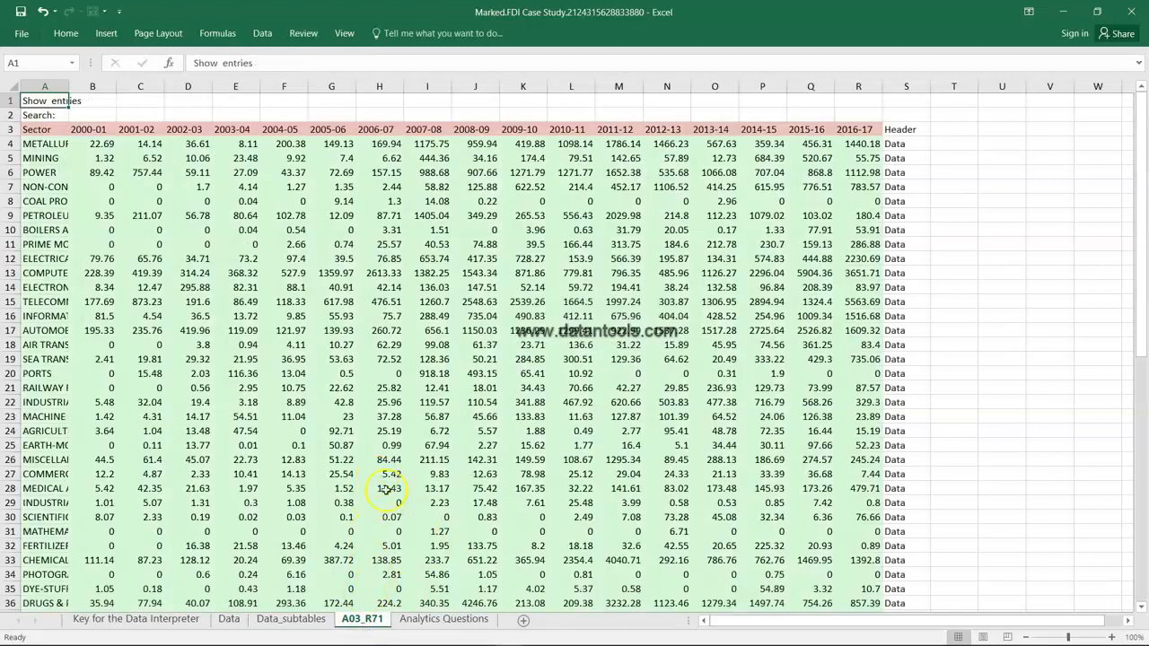
scroll(374, 517, down, 20)
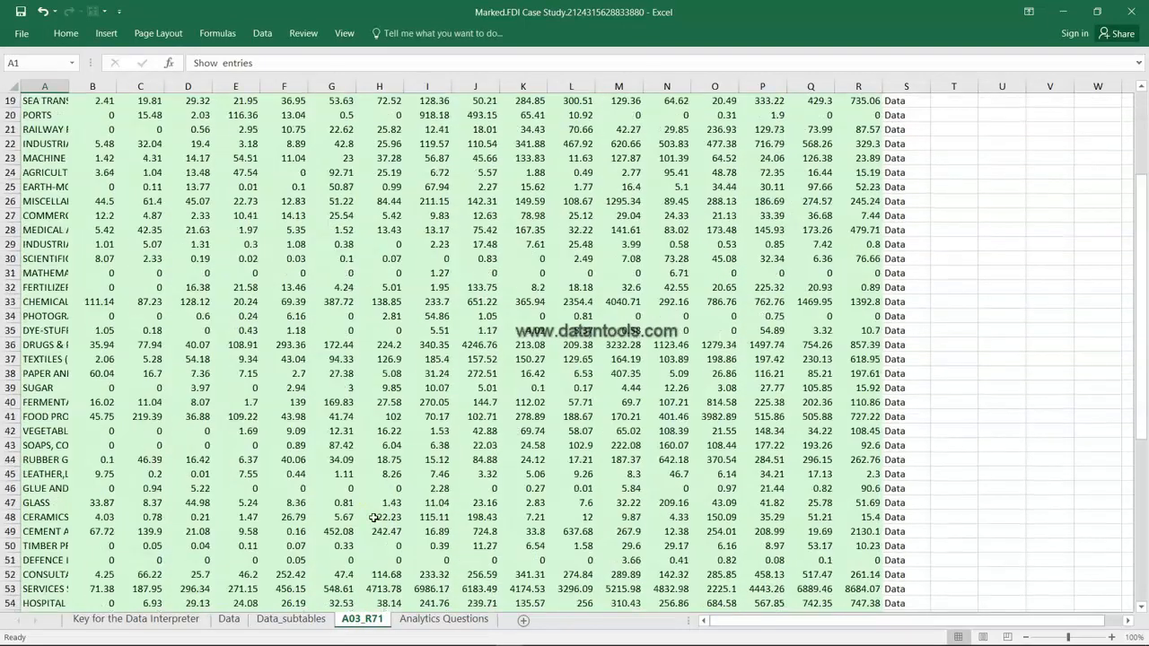
scroll(373, 518, up, 20)
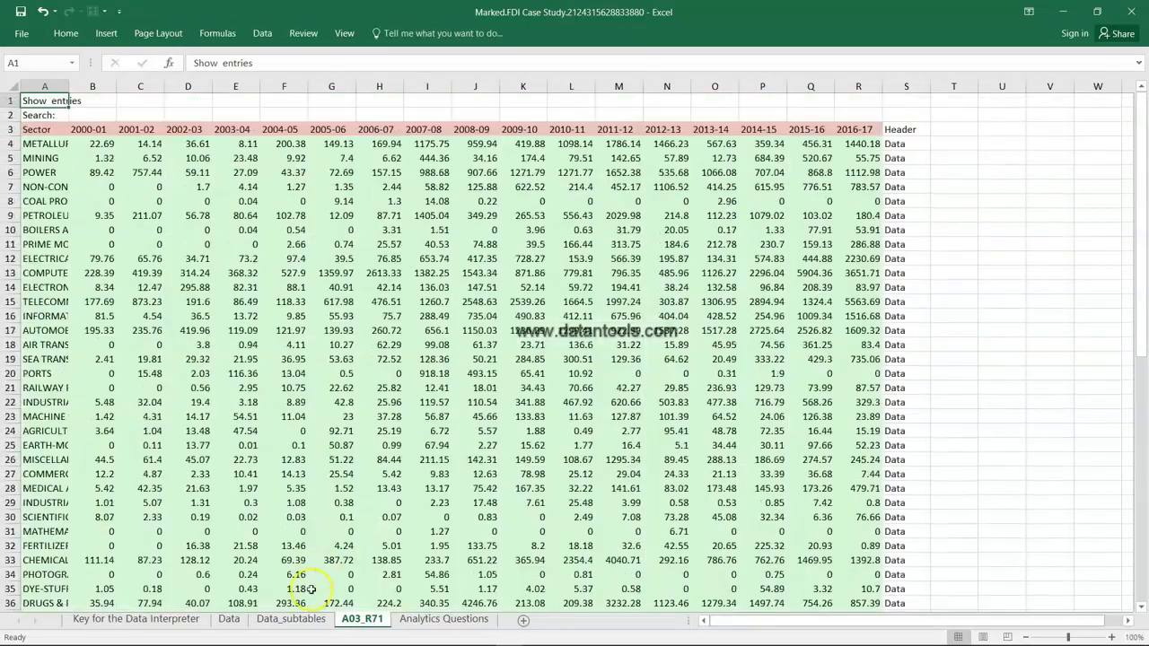
Return to the Data Interpreter key and go through its markings for values, column headers, excluded data and ignored data
click(190, 619)
click(79, 283)
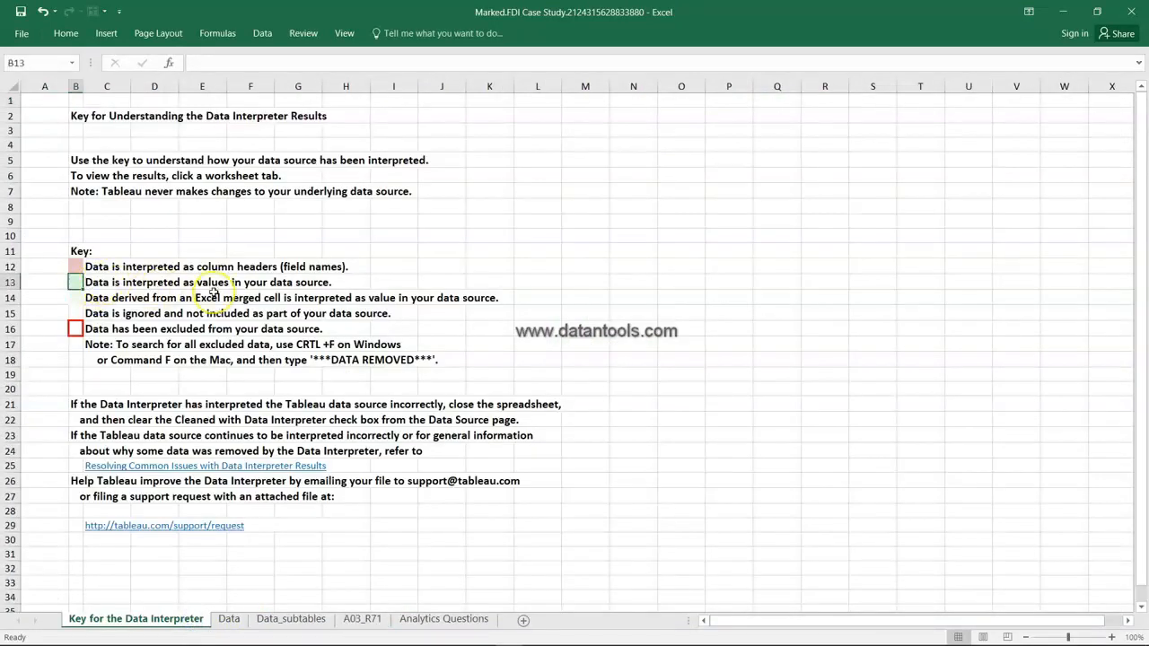
click(77, 267)
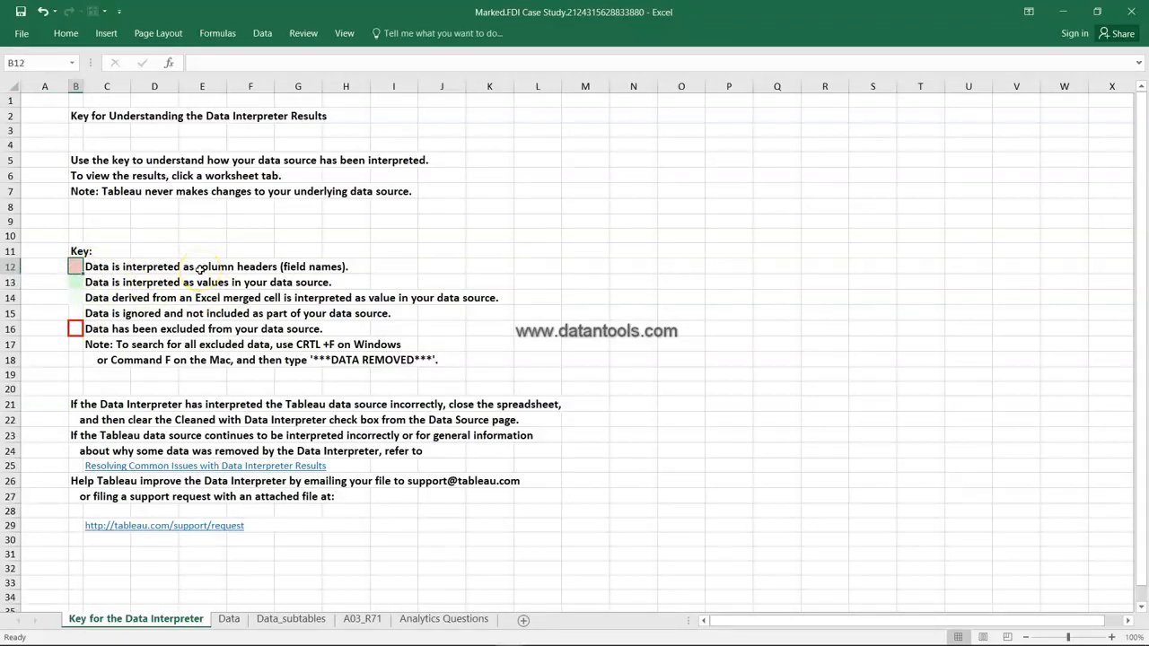
click(75, 329)
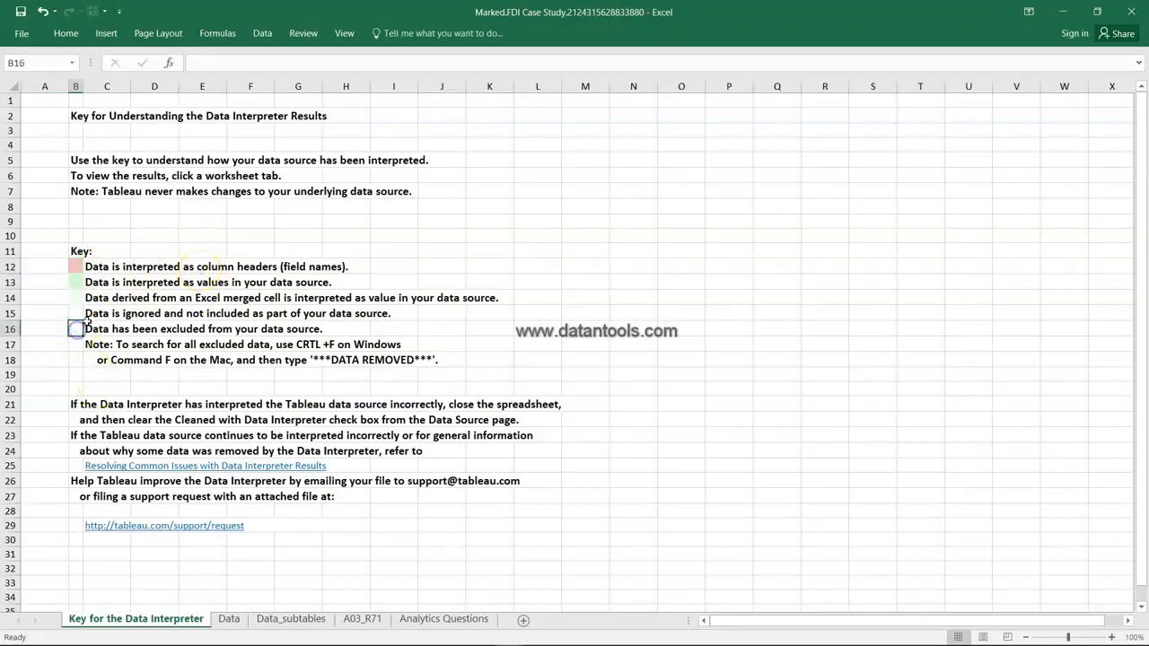
click(91, 371)
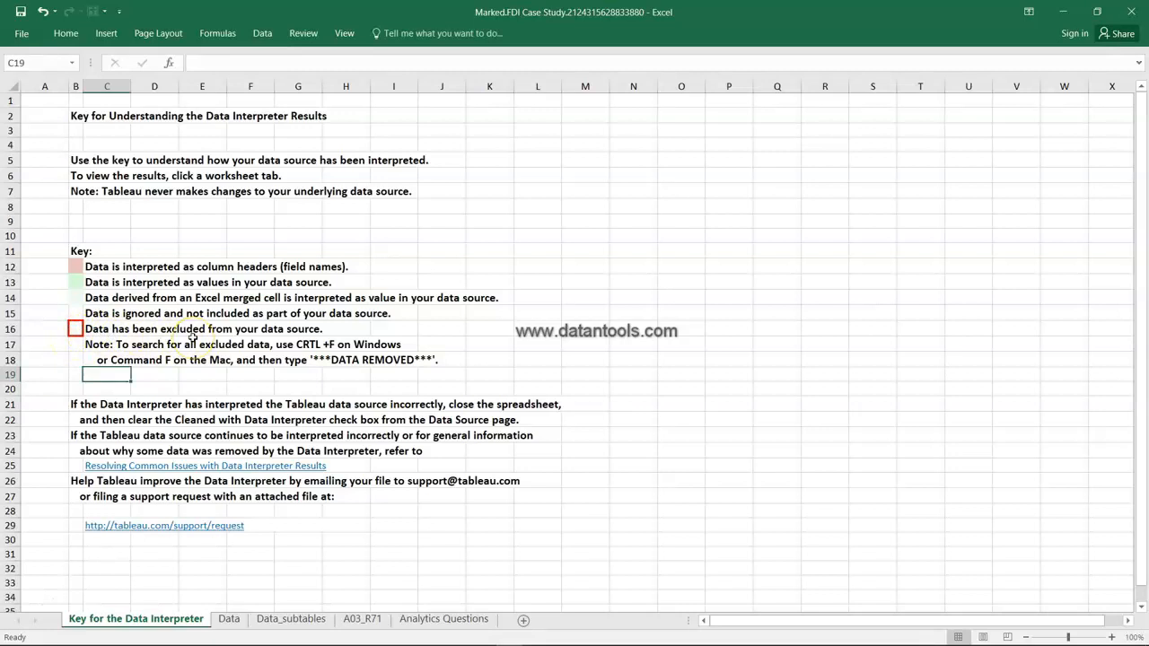
click(77, 315)
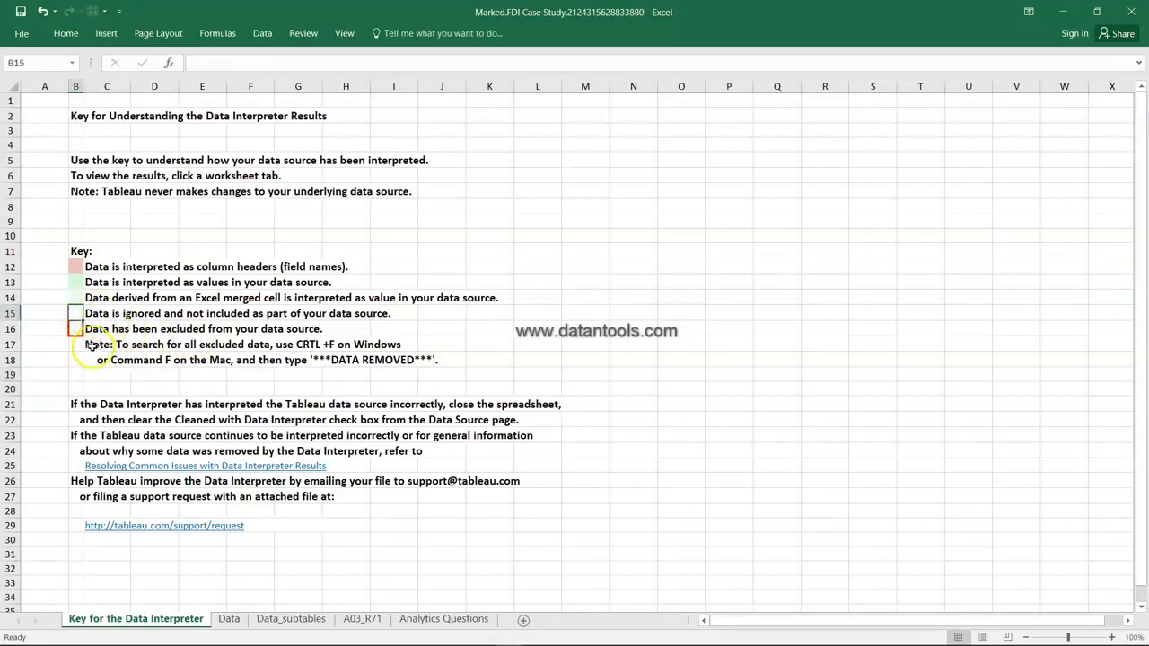
click(91, 346)
click(76, 315)
Compare the ignored rows, Sector header and values on the Data sheet with the key, then close the results workbook and return to Tableau
click(229, 620)
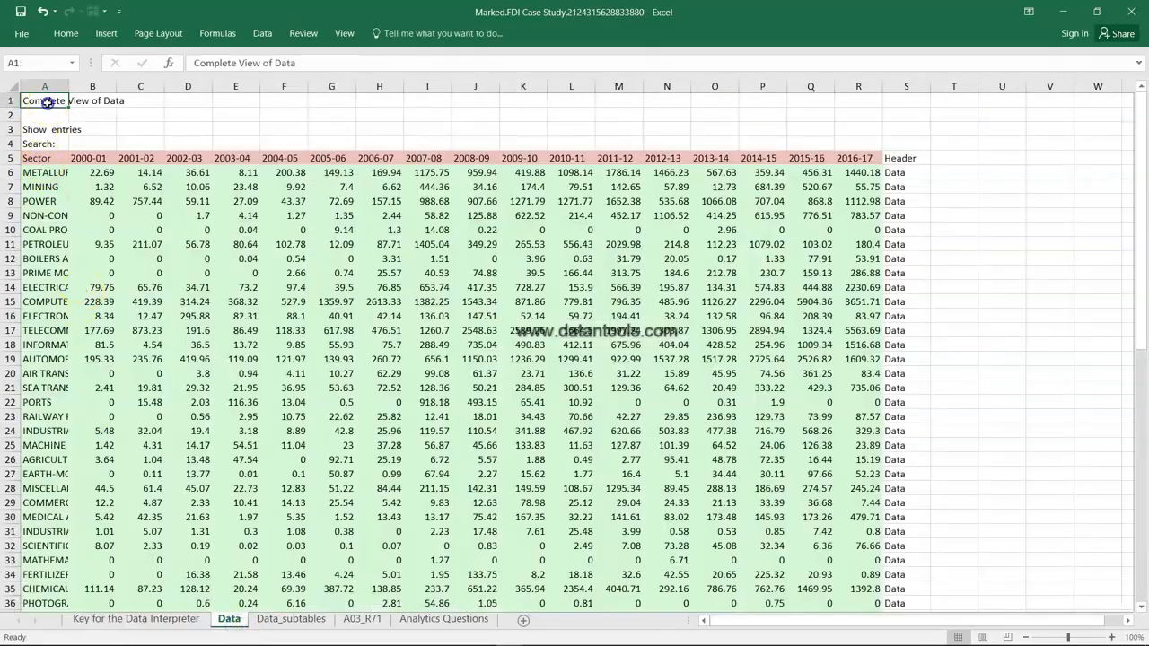
drag(45, 99, 47, 132)
click(47, 158)
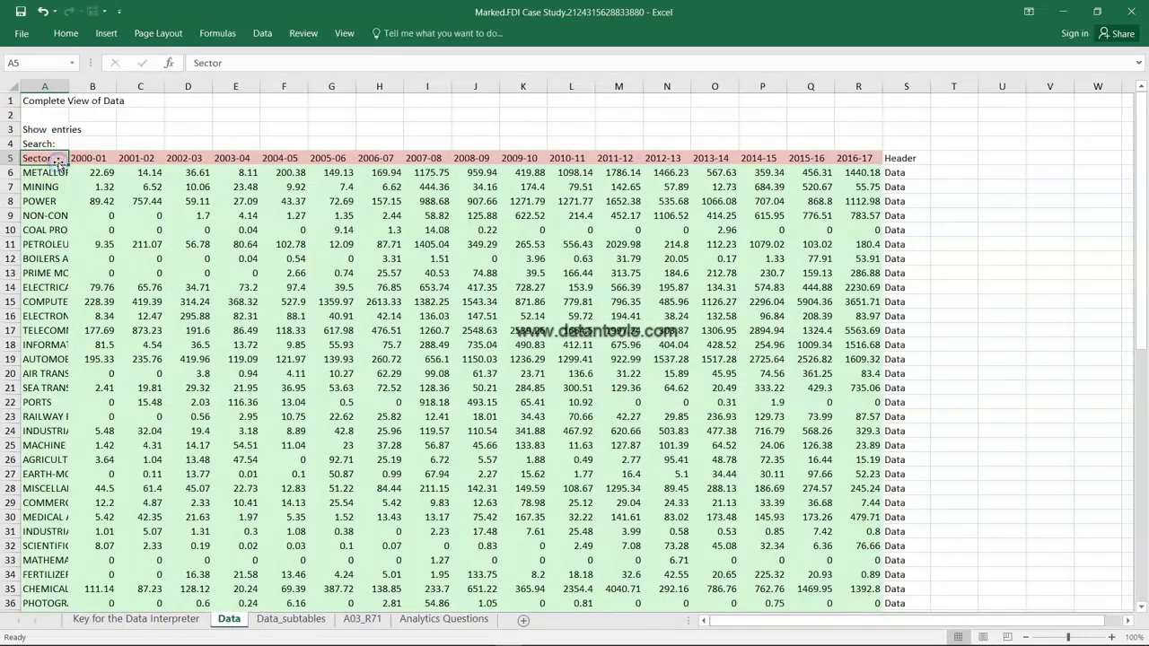
click(331, 284)
scroll(330, 284, down, 9)
scroll(330, 284, up, 9)
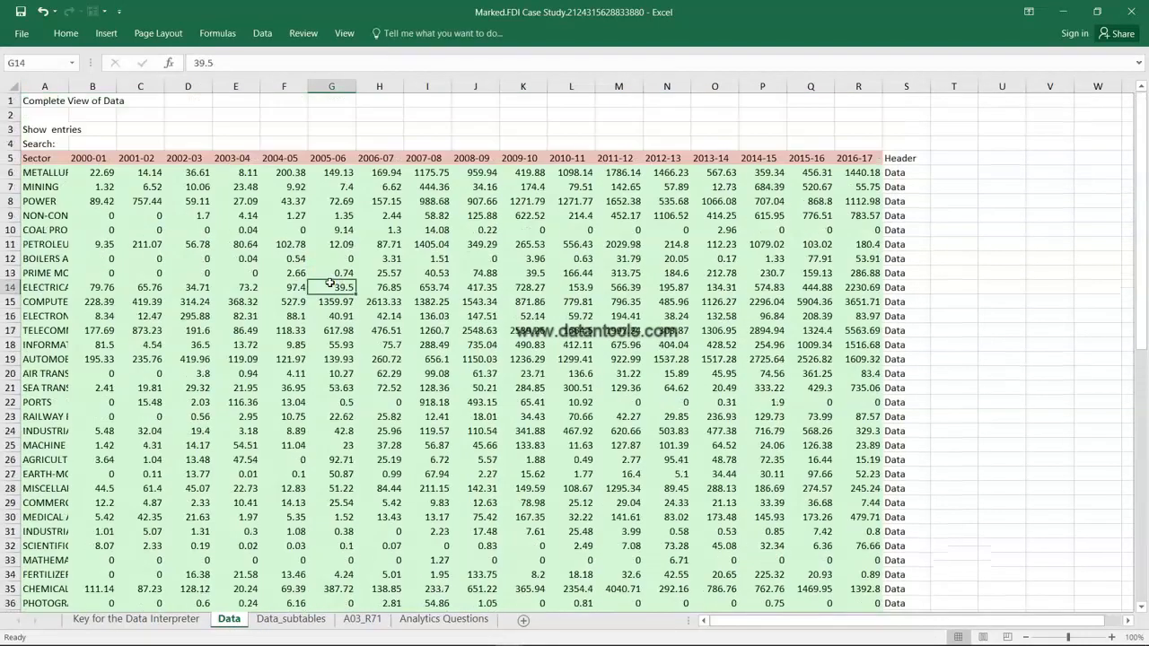
key(alt+F4)
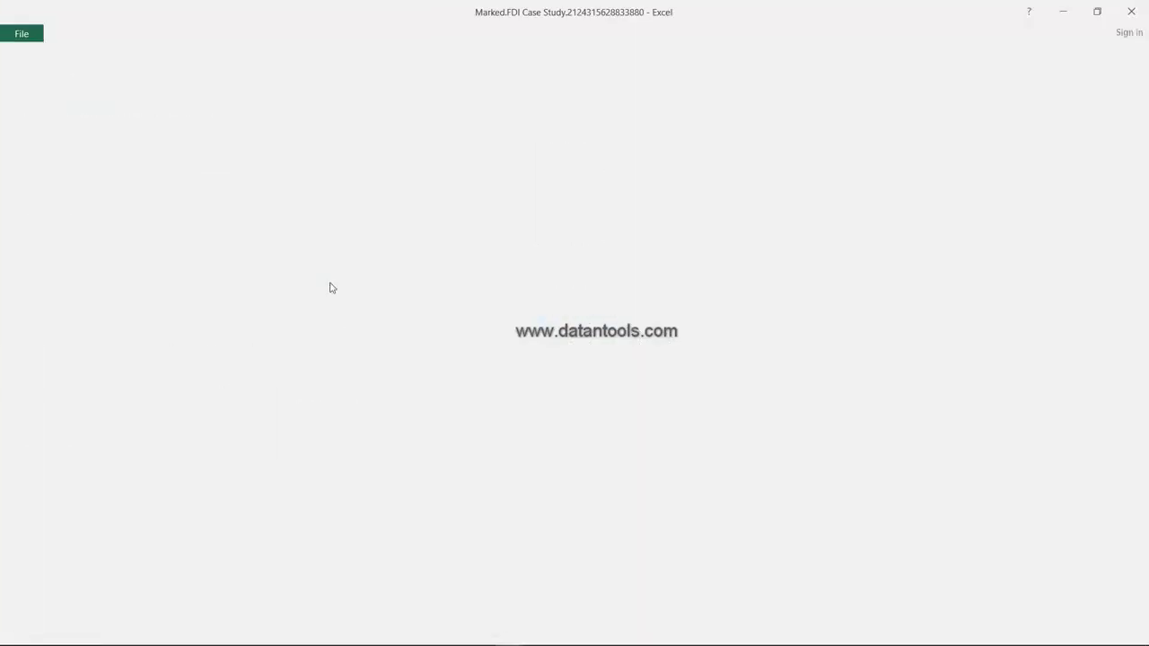
key(alt+Tab)
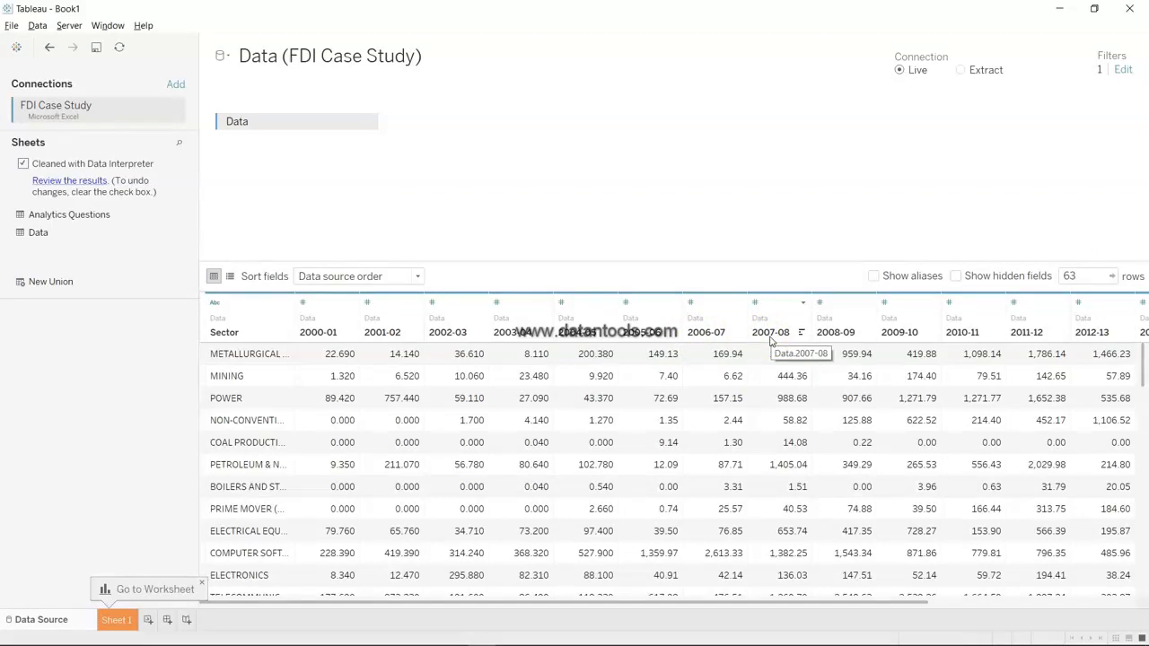
Pivot all the year columns from 2000-01 through 2016-17 into rows
scroll(790, 395, right, 3)
scroll(794, 404, left, 3)
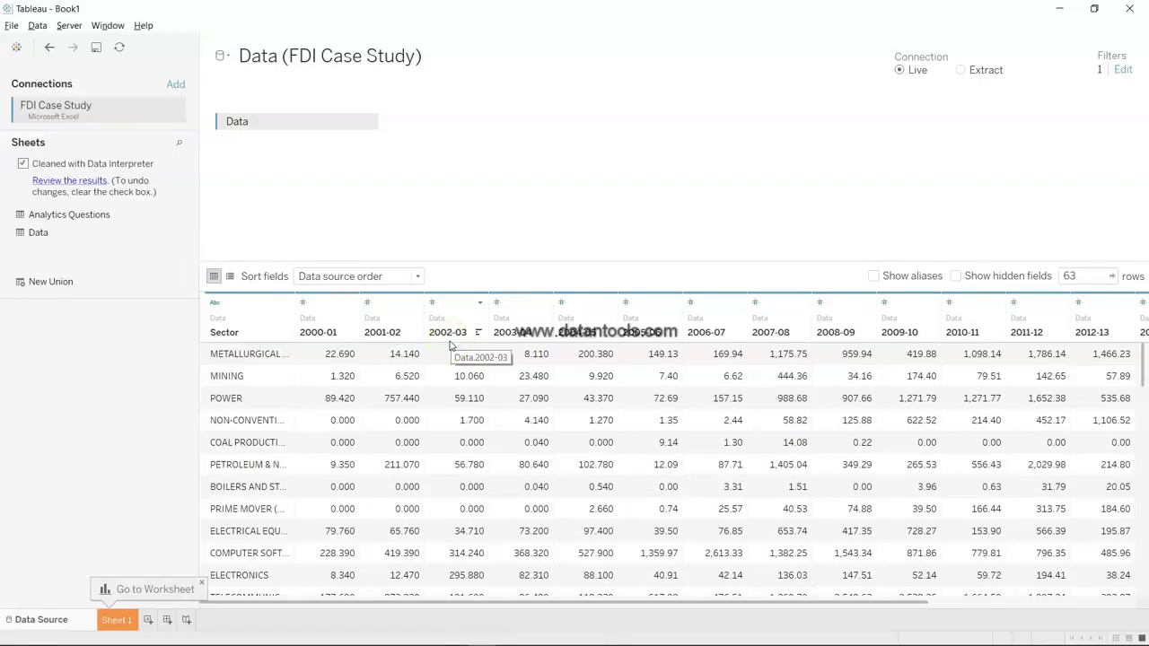
click(332, 333)
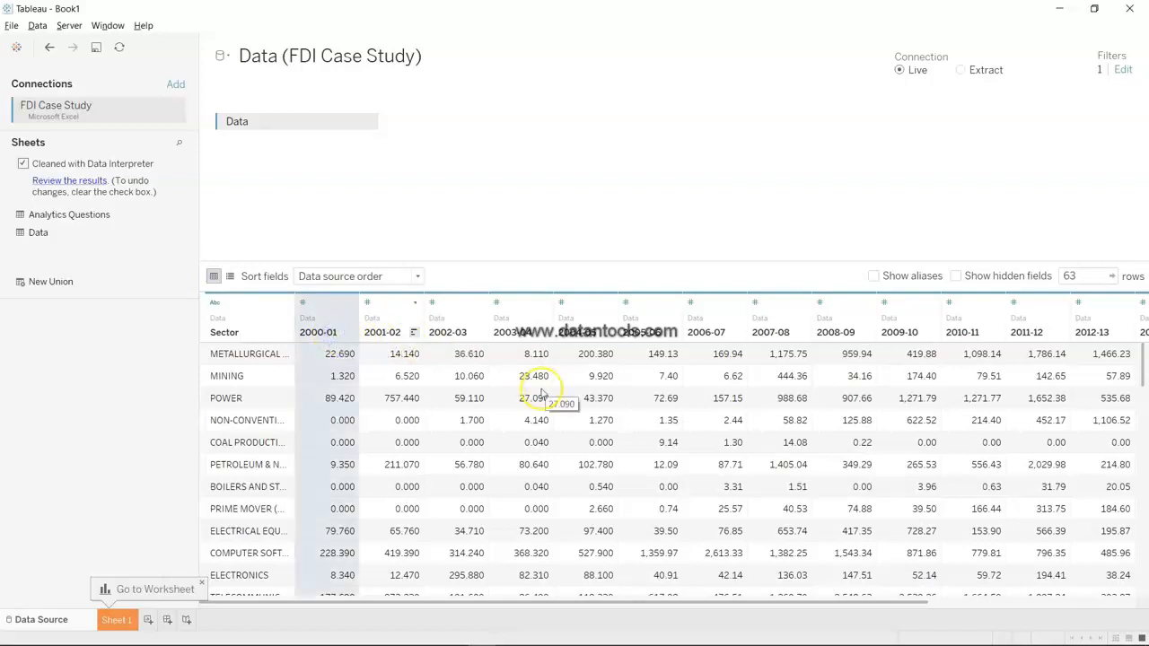
scroll(575, 429, right, 3)
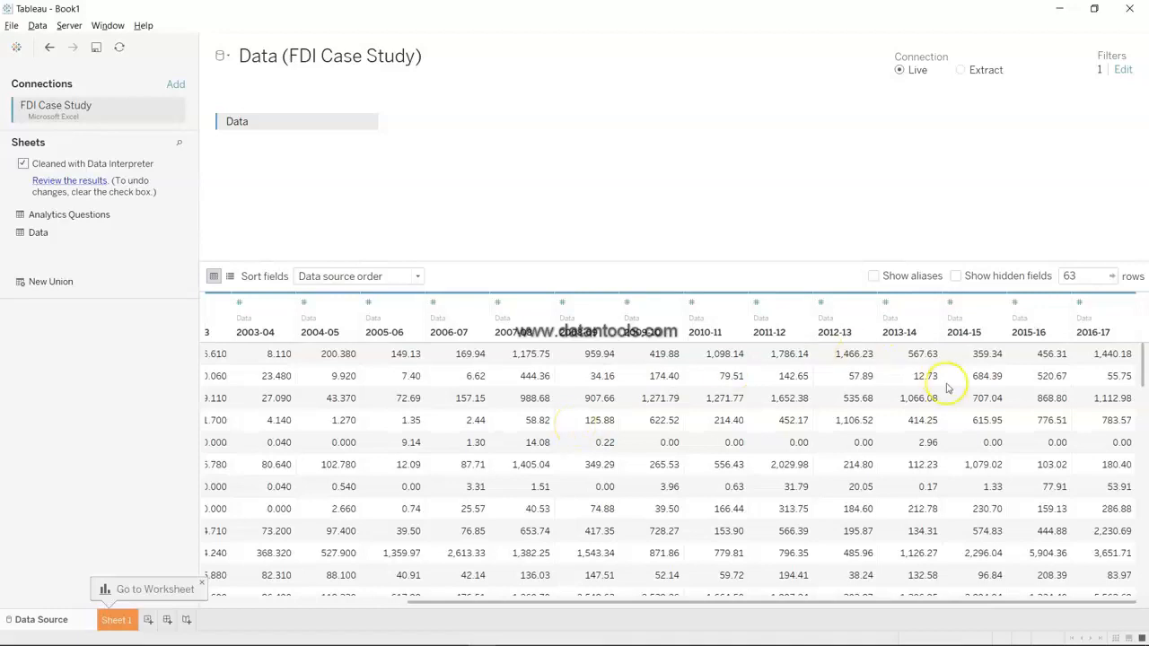
shift+click(1091, 336)
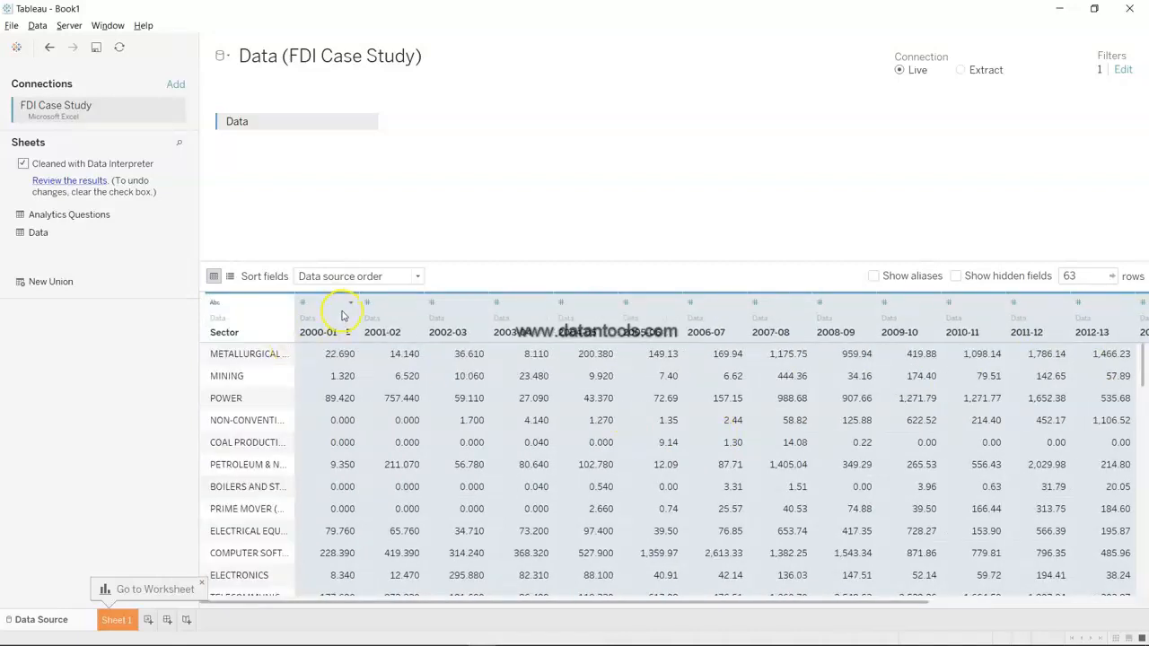
click(352, 306)
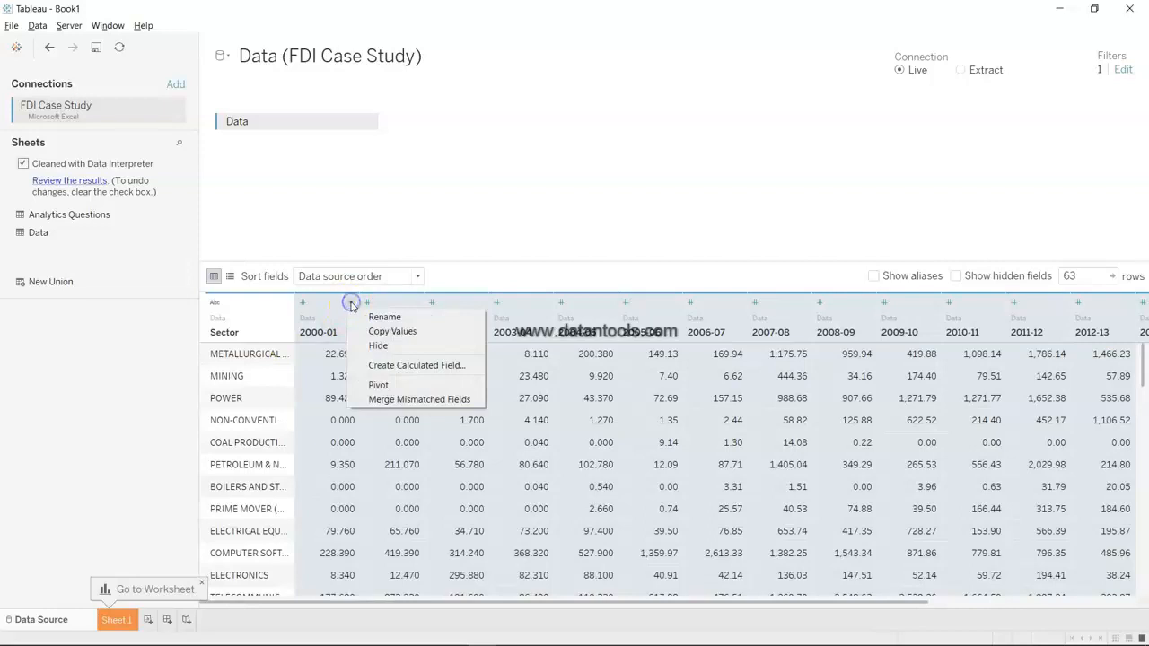
click(380, 385)
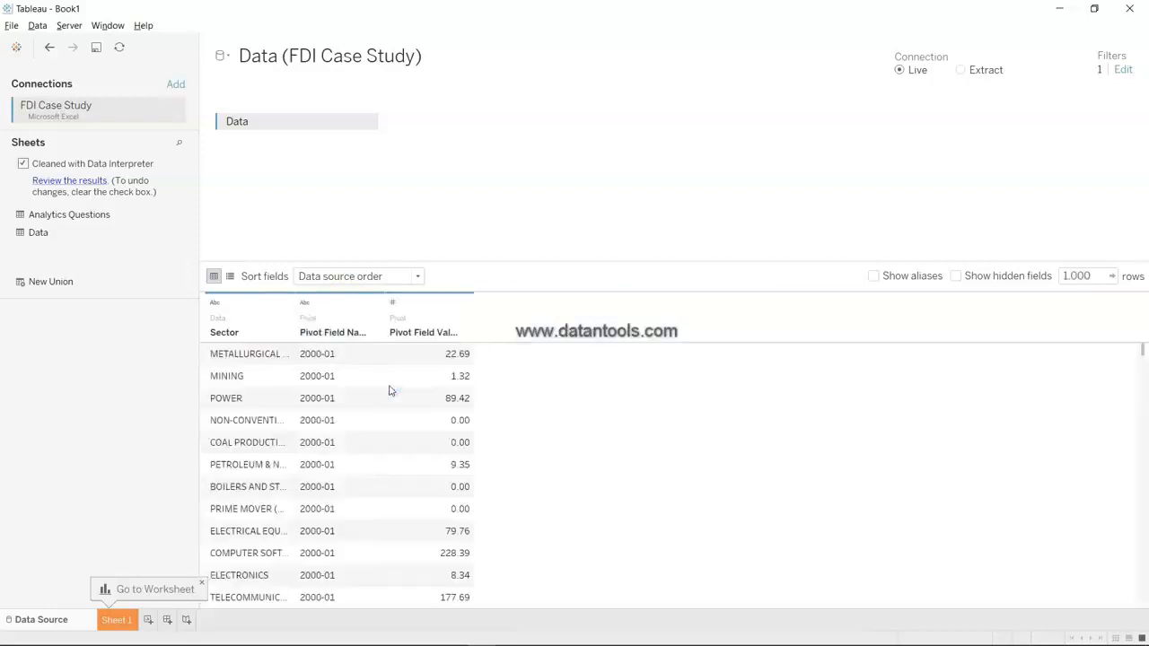
Look through the pivoted rows and rename the Pivot Field Names column to Year
scroll(382, 500, down, 5)
scroll(382, 503, up, 5)
double_click(334, 332)
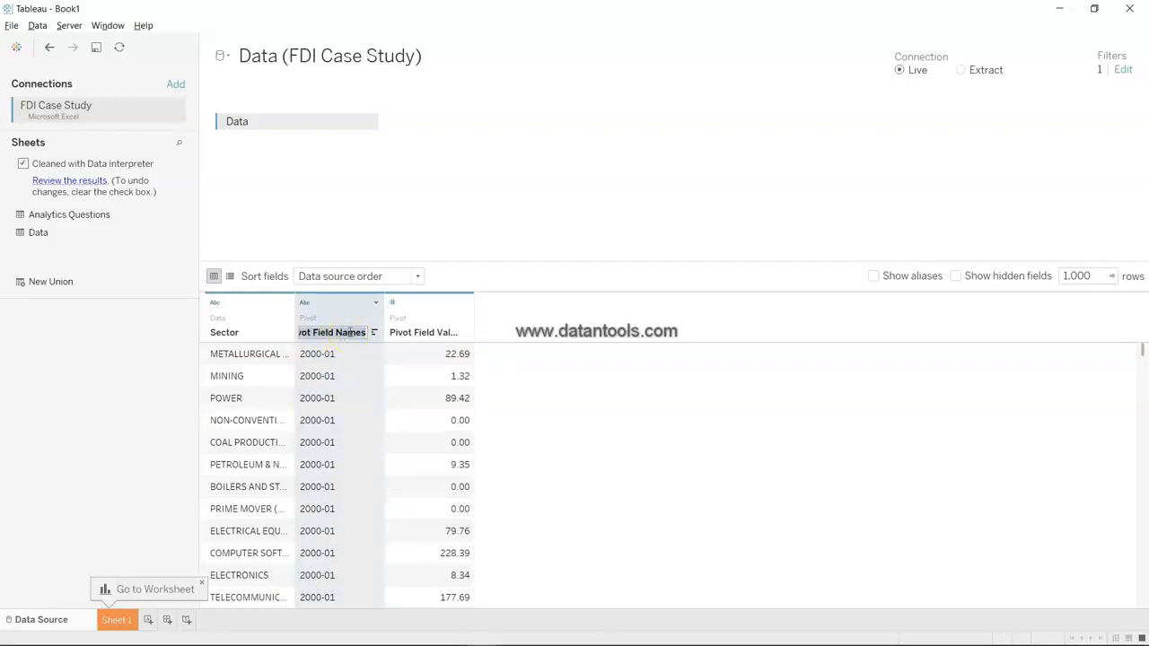
text(Year)
key(Return)
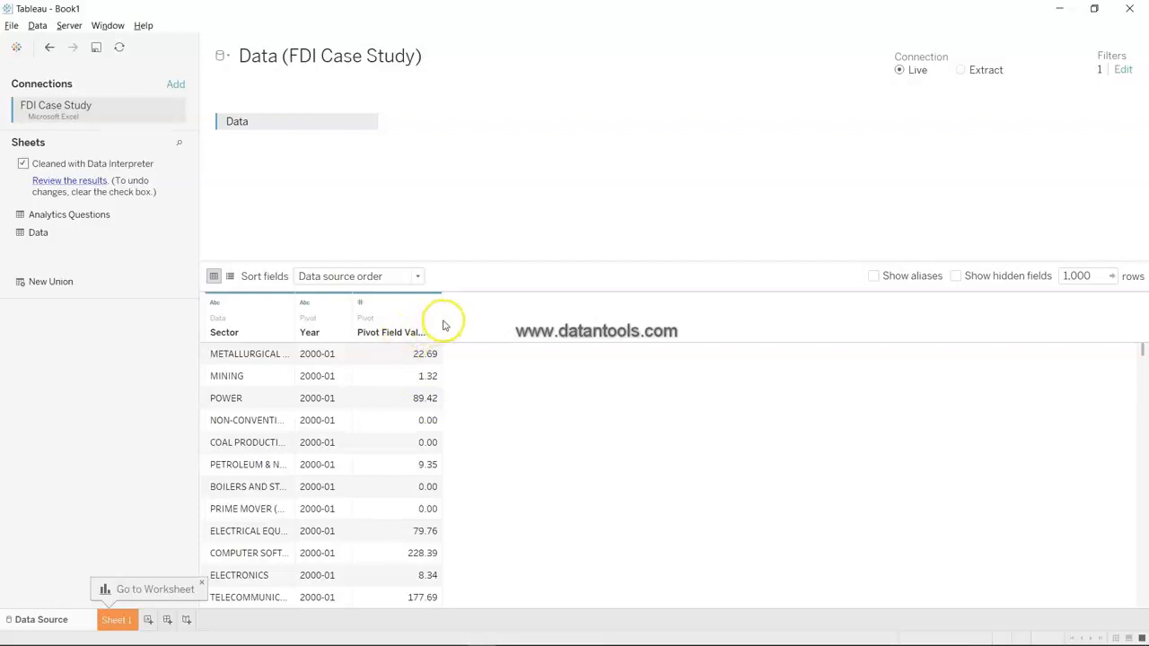
Widen the Pivot Field Values column and rename it to FDI
drag(441, 319, 474, 319)
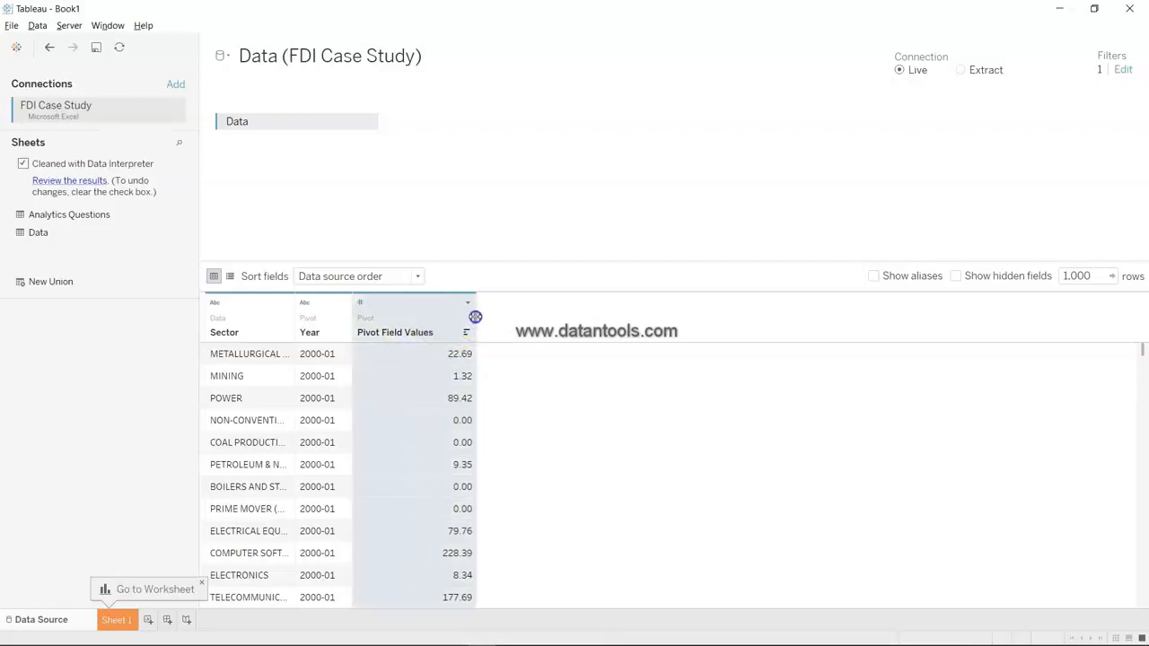
double_click(417, 332)
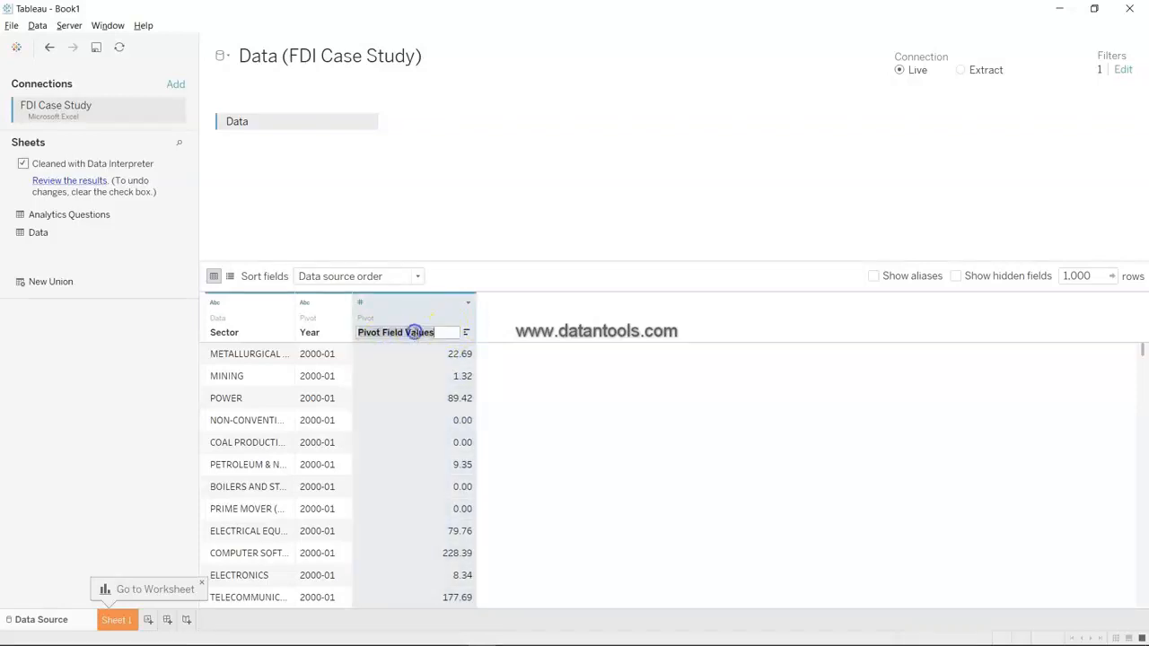
text(FDI)
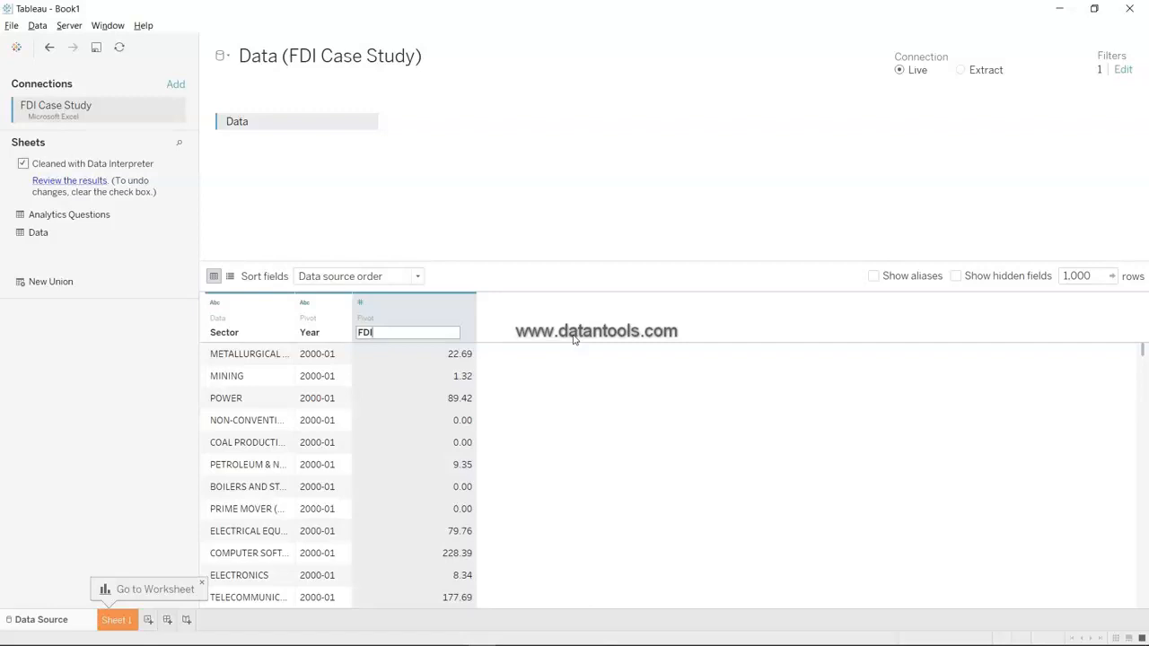
key(Return)
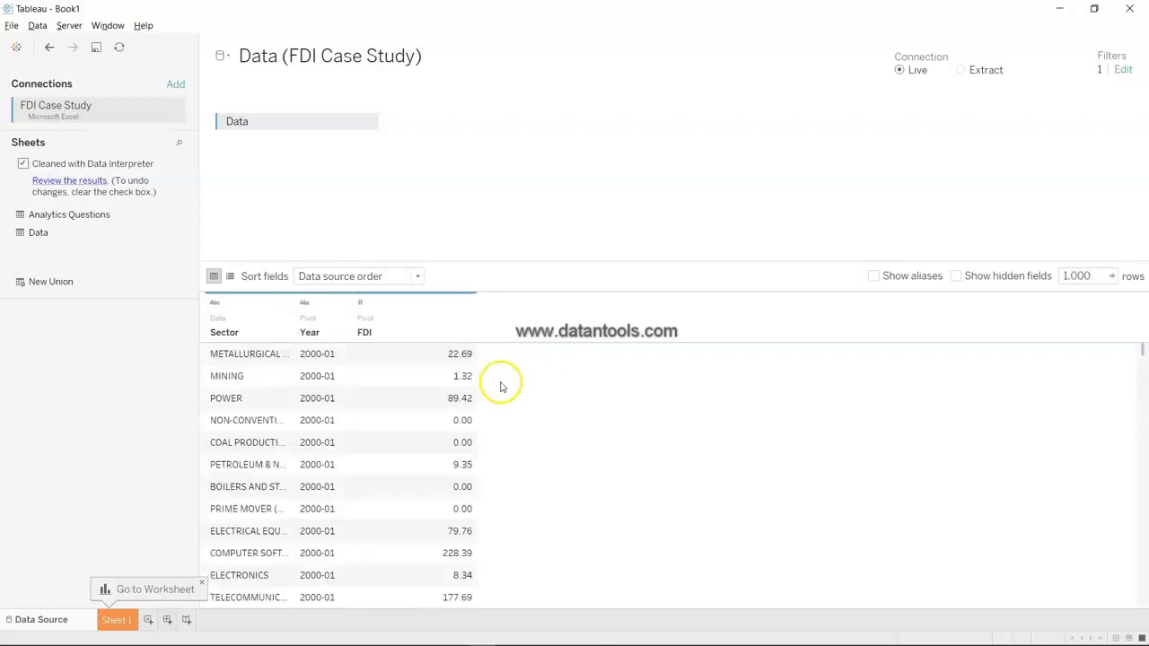
Examine the pivoted rows to see how the Year values are formatted across the different financial years
scroll(320, 505, down, 5)
scroll(320, 505, up, 5)
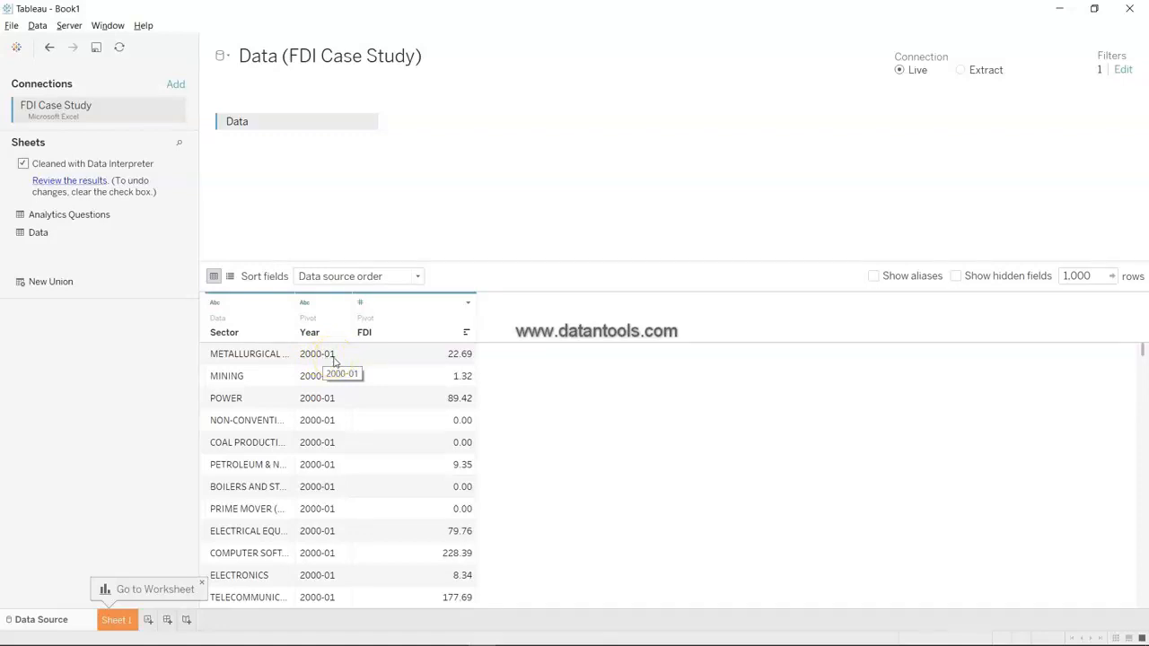
scroll(328, 469, down, 20)
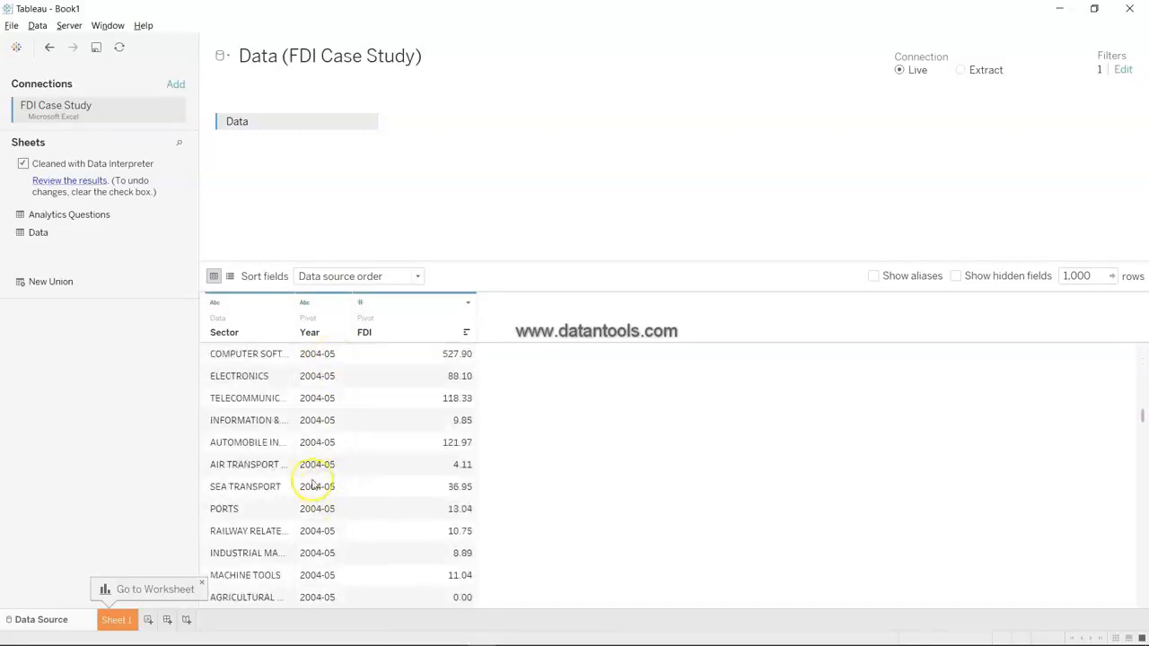
scroll(324, 472, up, 10)
scroll(324, 471, down, 20)
scroll(324, 471, up, 20)
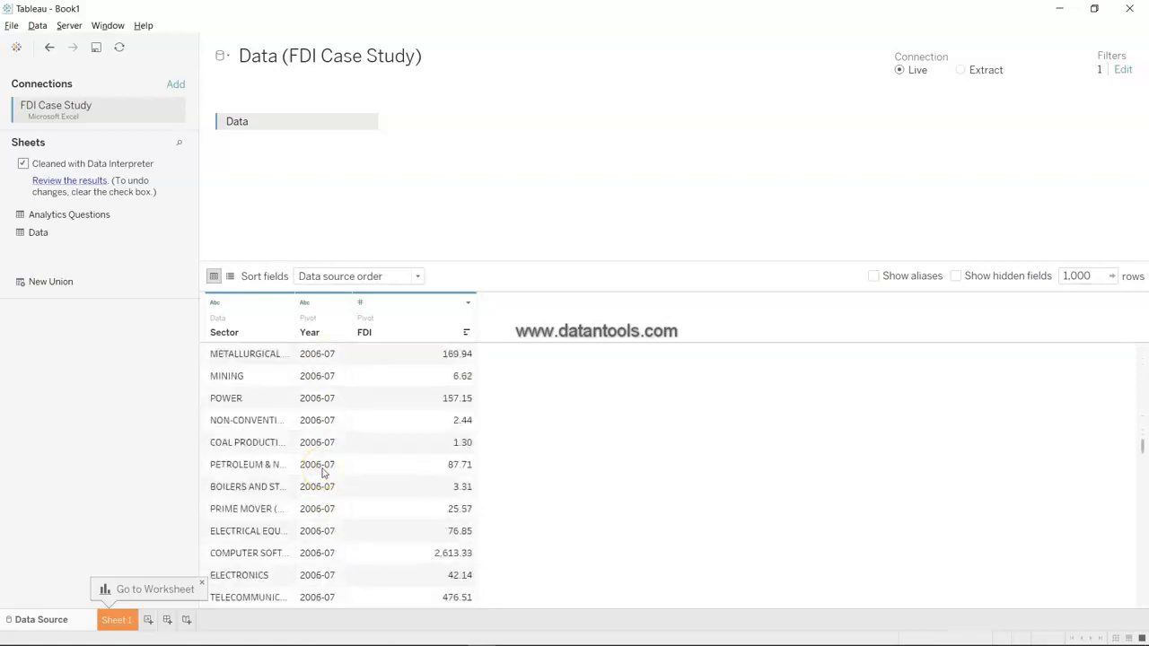
scroll(324, 473, up, 20)
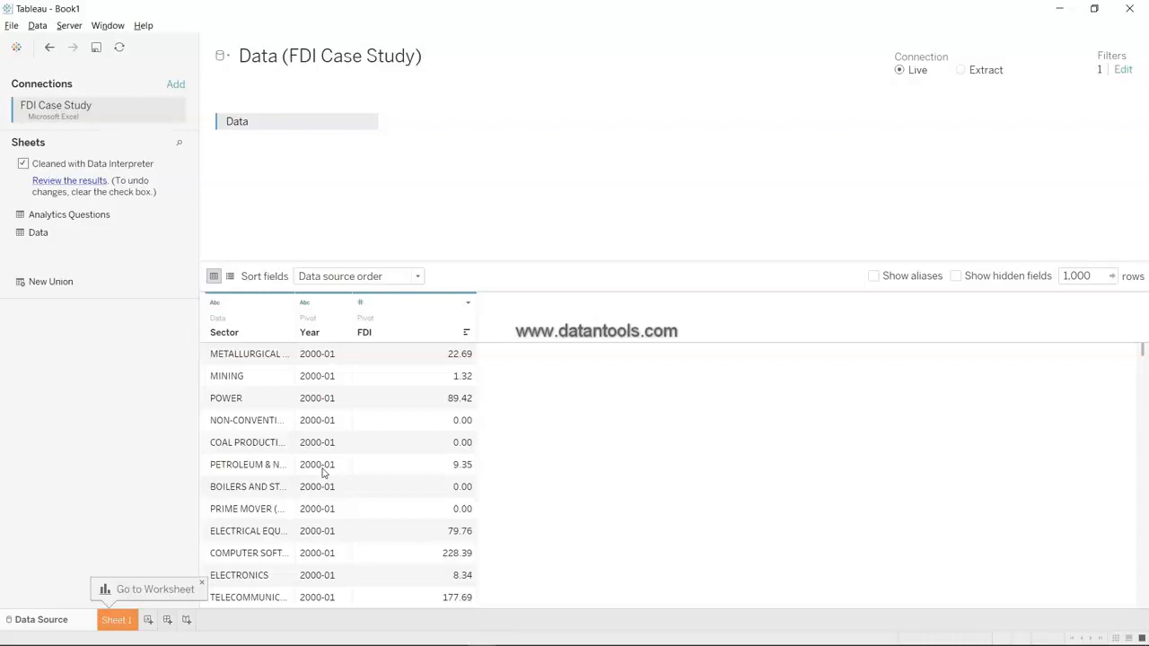
scroll(323, 473, down, 5)
scroll(323, 476, up, 5)
scroll(335, 382, down, 10)
scroll(330, 368, up, 10)
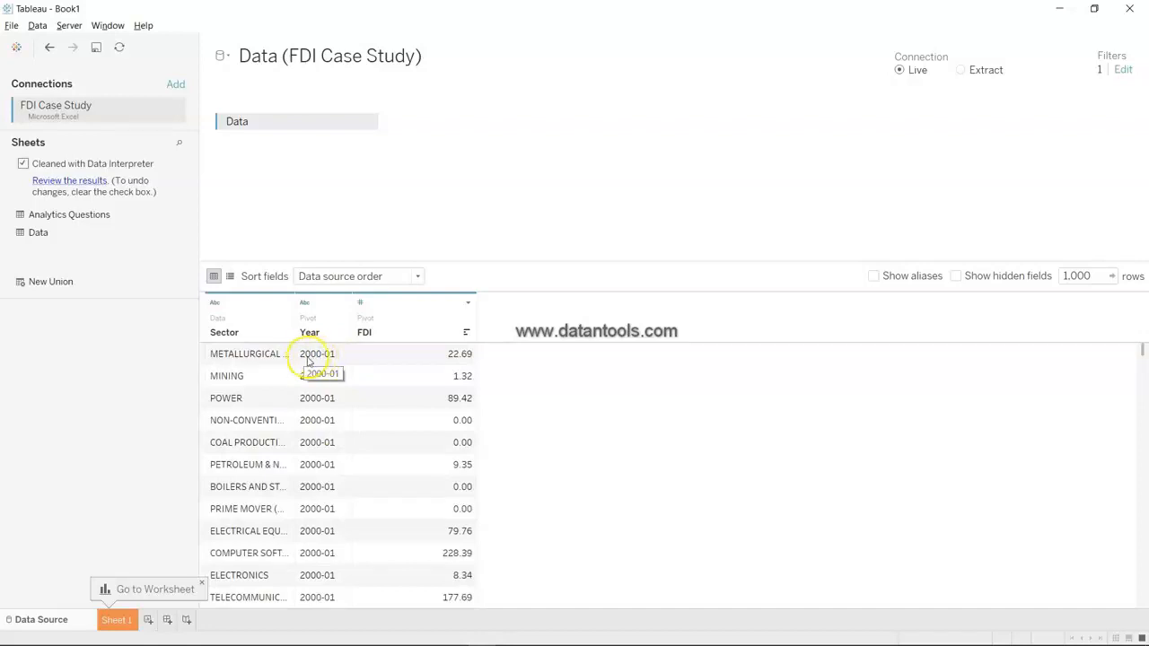
scroll(347, 551, down, 4)
scroll(348, 550, down, 20)
scroll(348, 550, up, 20)
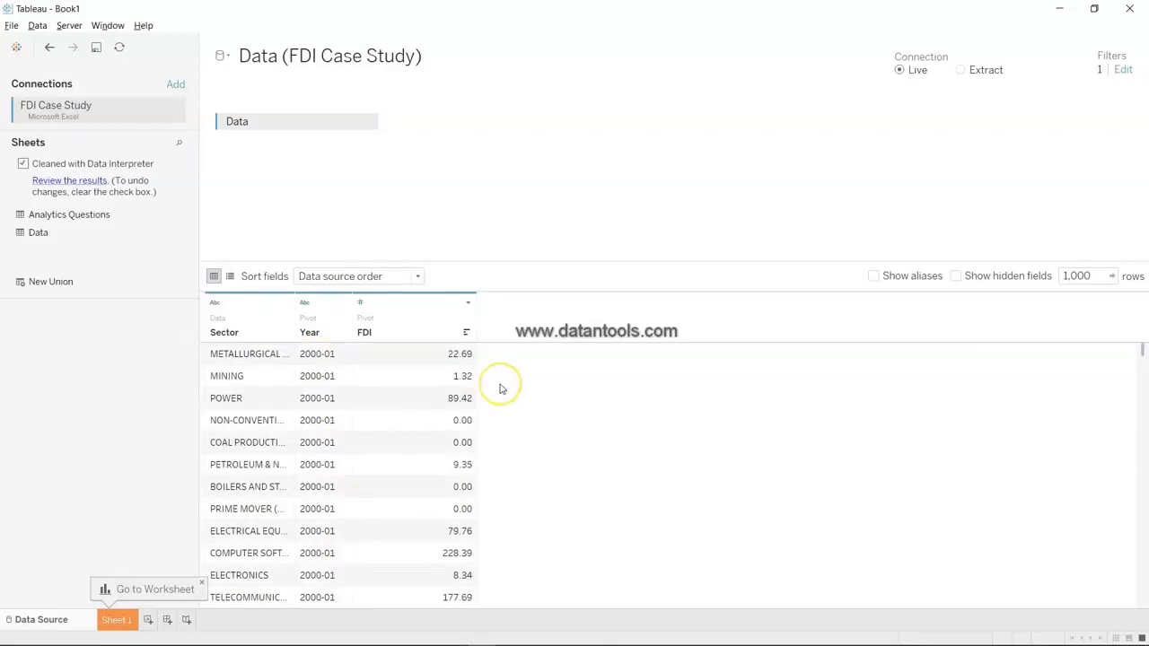
Start a calculated field from the Year column and name it Financial Year
click(343, 303)
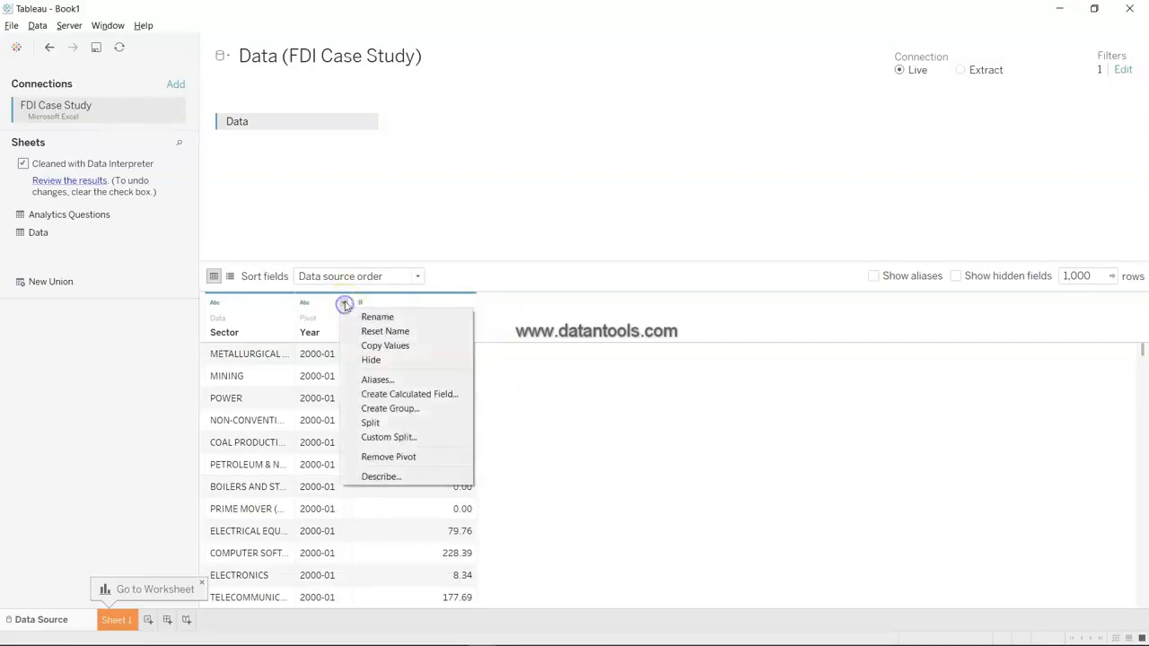
click(403, 396)
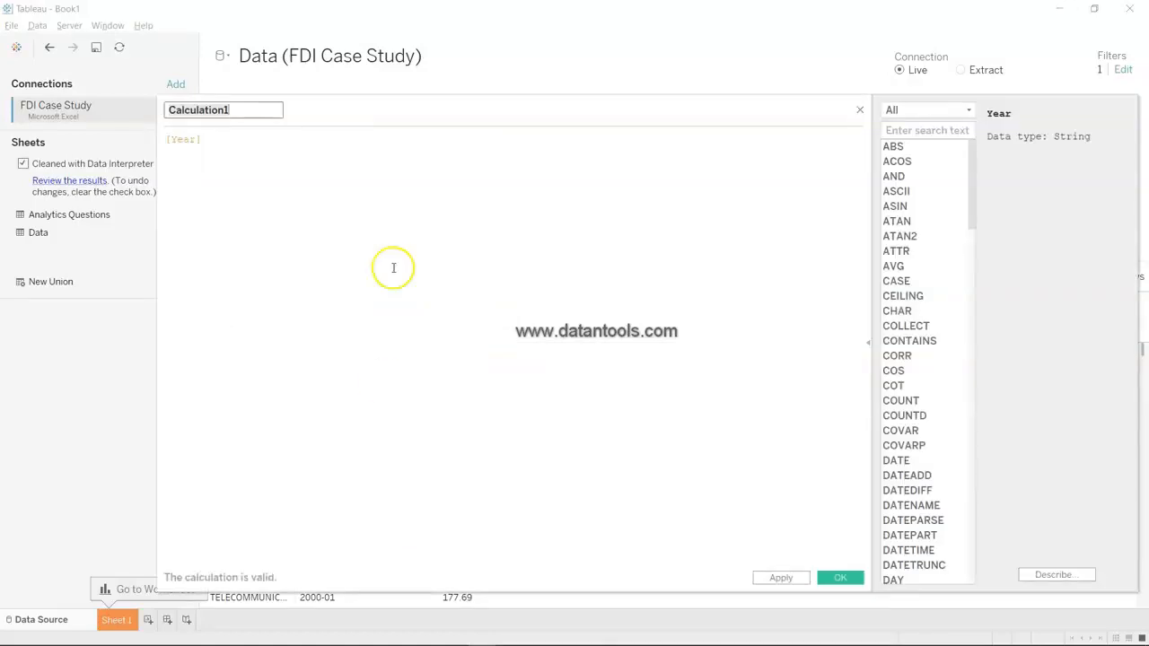
drag(511, 115, 812, 217)
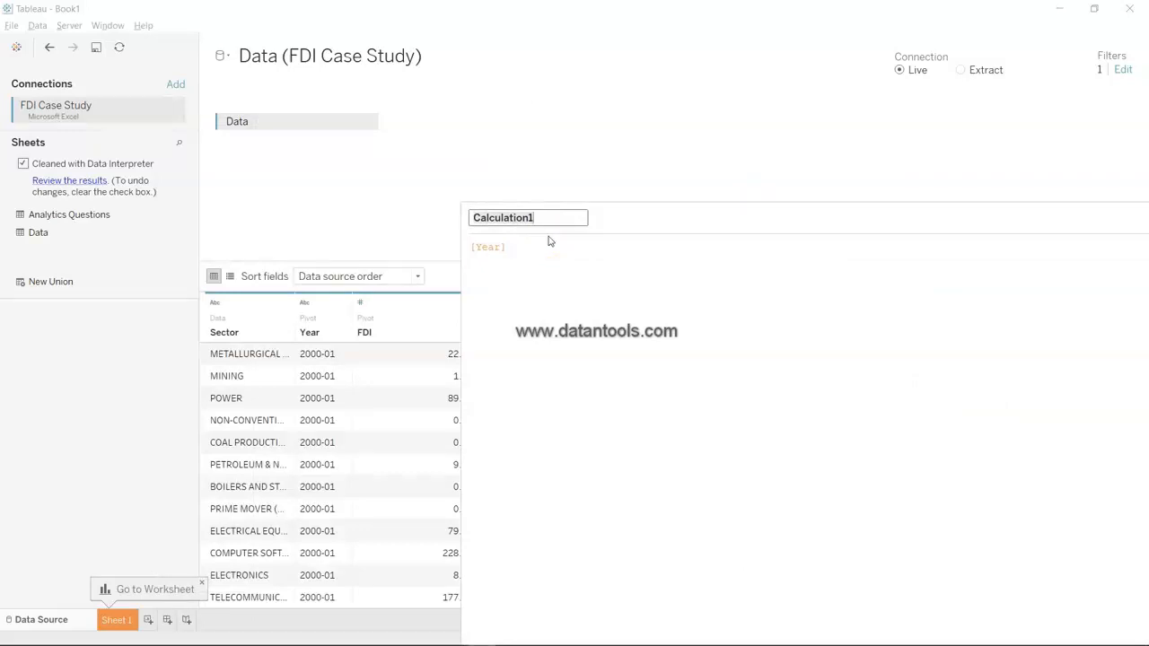
key(ctrl+a)
key(BackSpace)
text(FY)
key(BackSpace)
text(inancial Year)
click(517, 258)
click(588, 278)
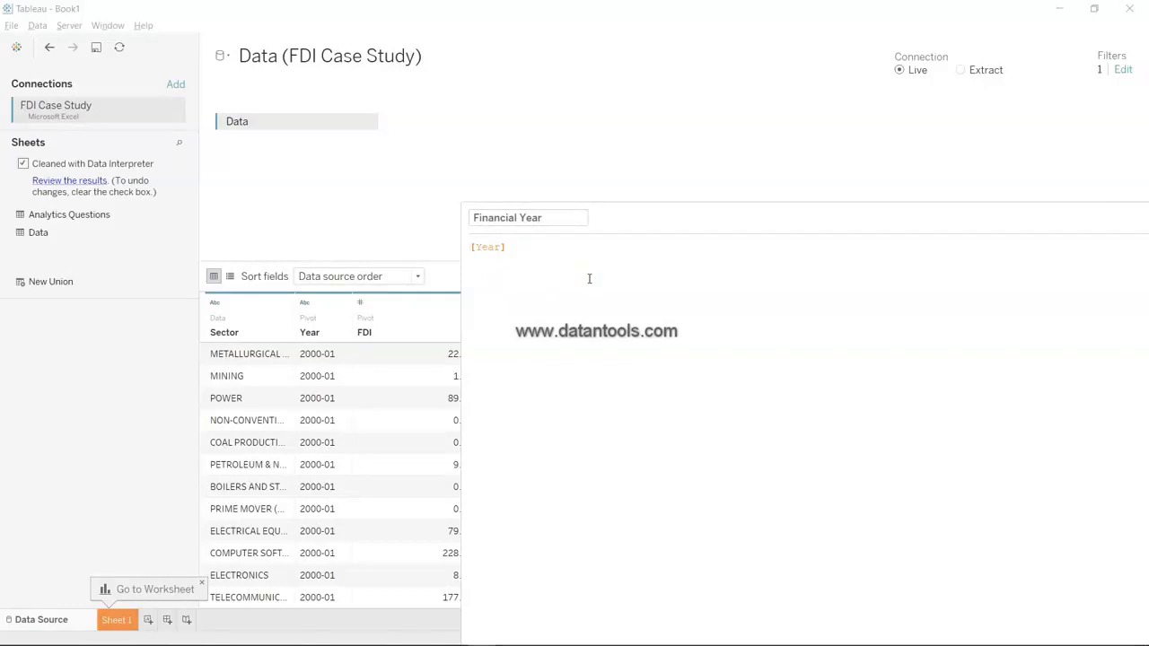
Enter the formula LEFT([Year],4) for the Financial Year calculation
drag(635, 210, 285, 103)
click(192, 136)
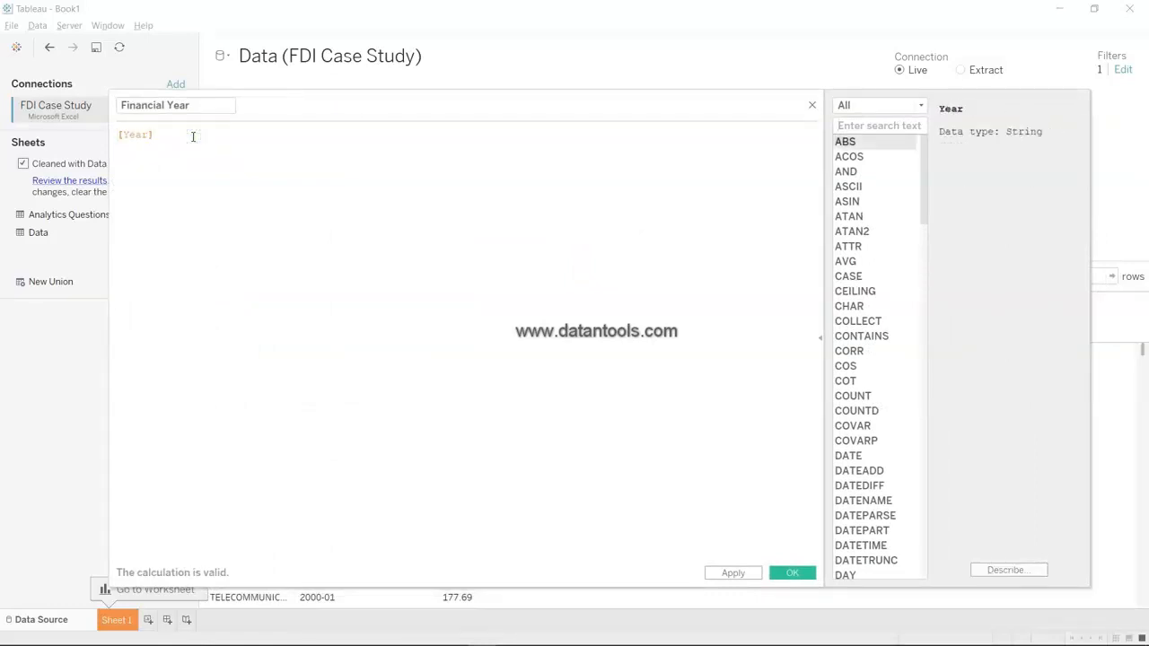
text(Lef)
key(Return)
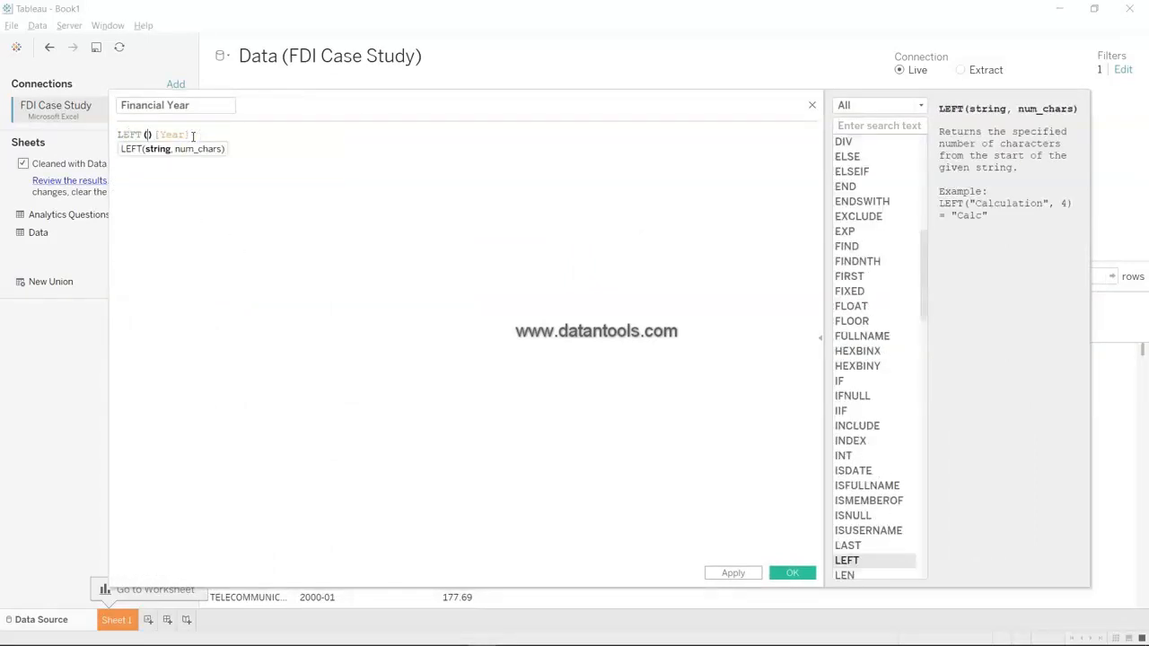
key(Delete)
key(End)
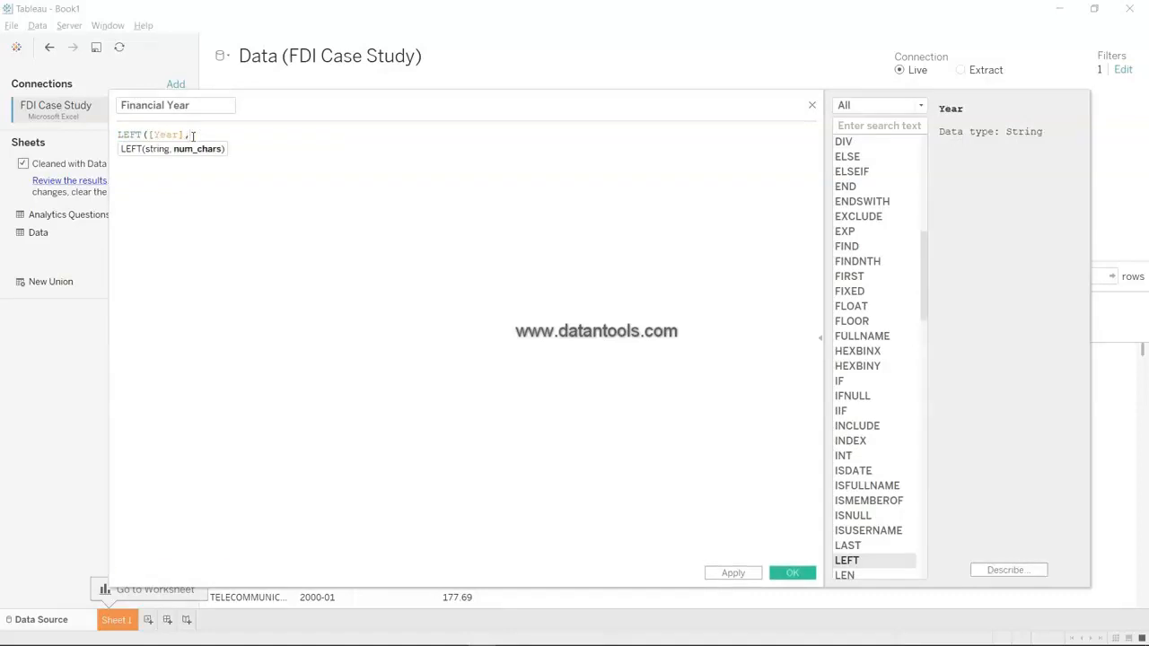
text(4))
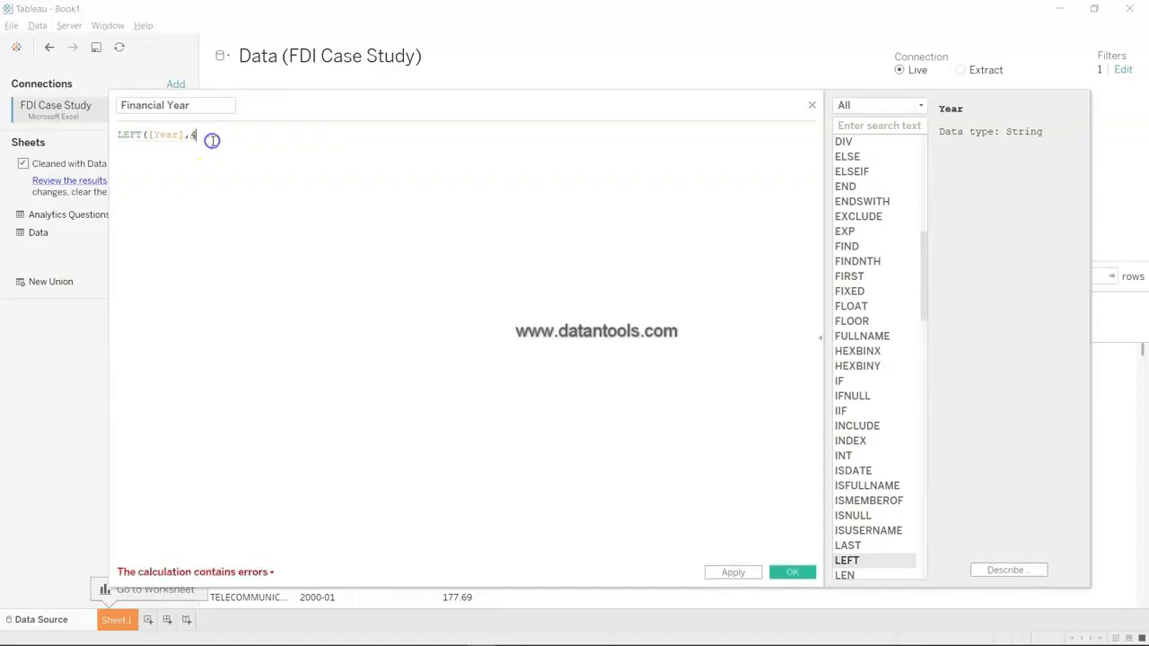
Look up the LEFT function's description in the function reference and save the Financial Year calculation
click(884, 125)
text(lef)
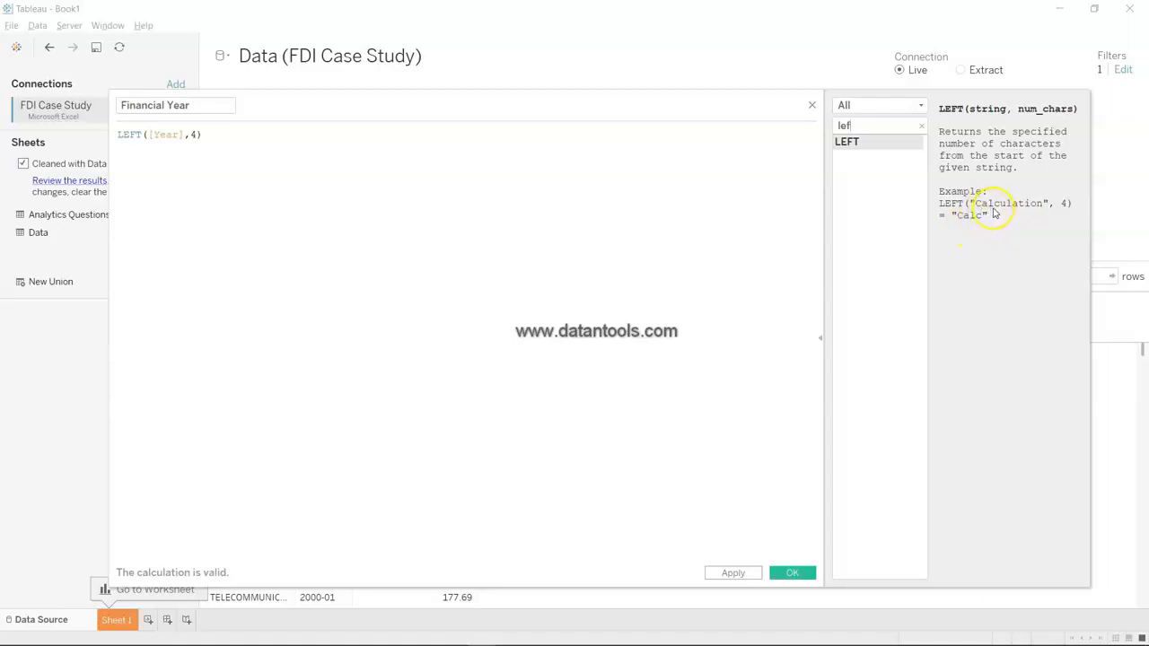
drag(356, 108, 648, 103)
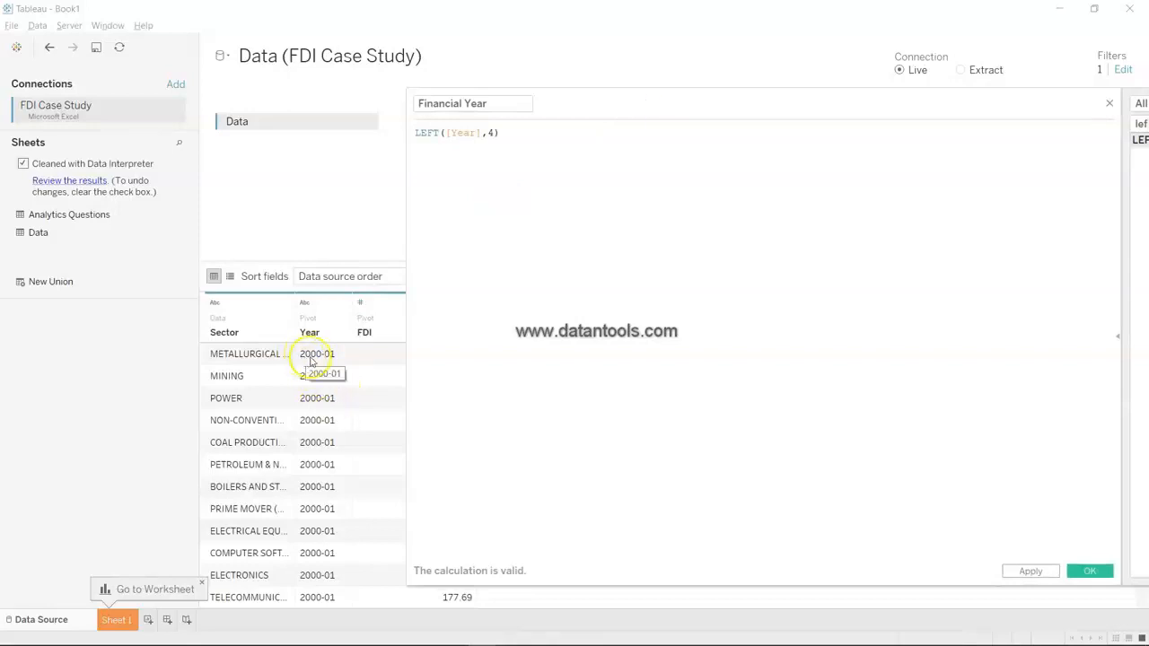
click(538, 132)
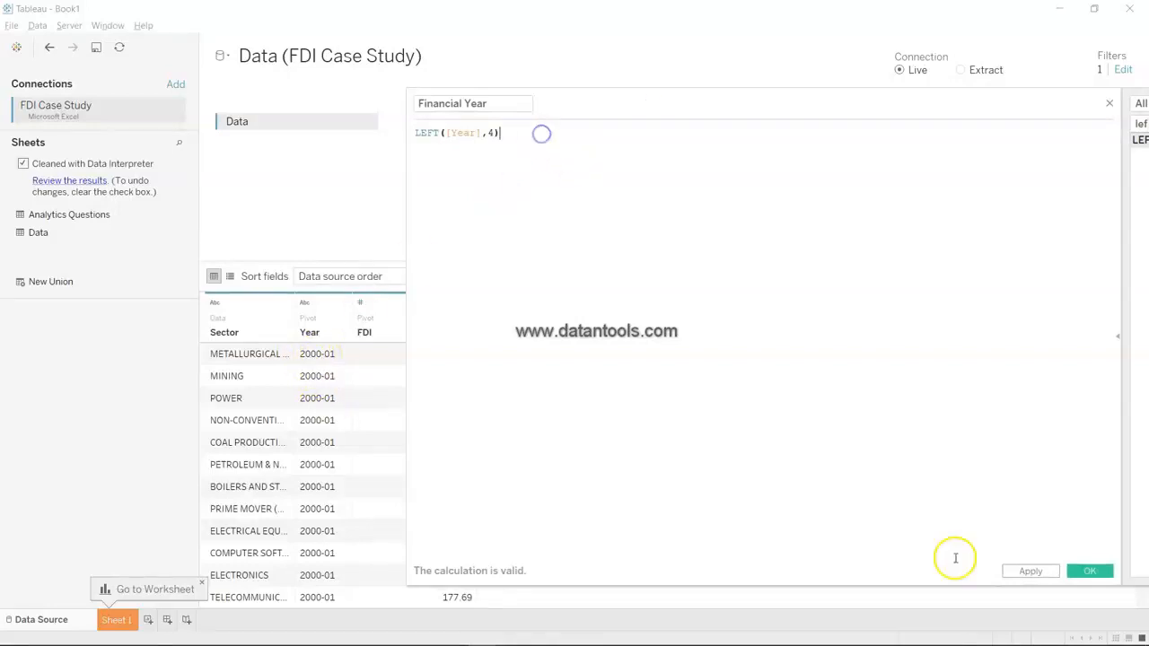
click(1092, 572)
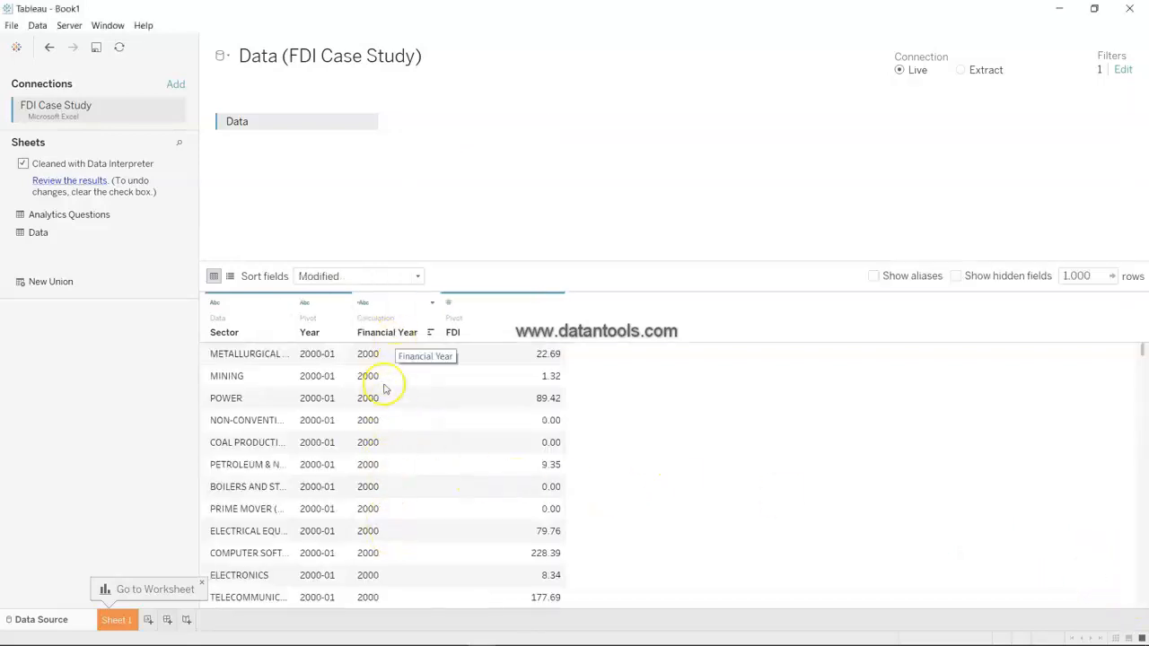
Compare the Financial Year values with the original Year column across the rows, and hide the Year column
scroll(390, 490, down, 20)
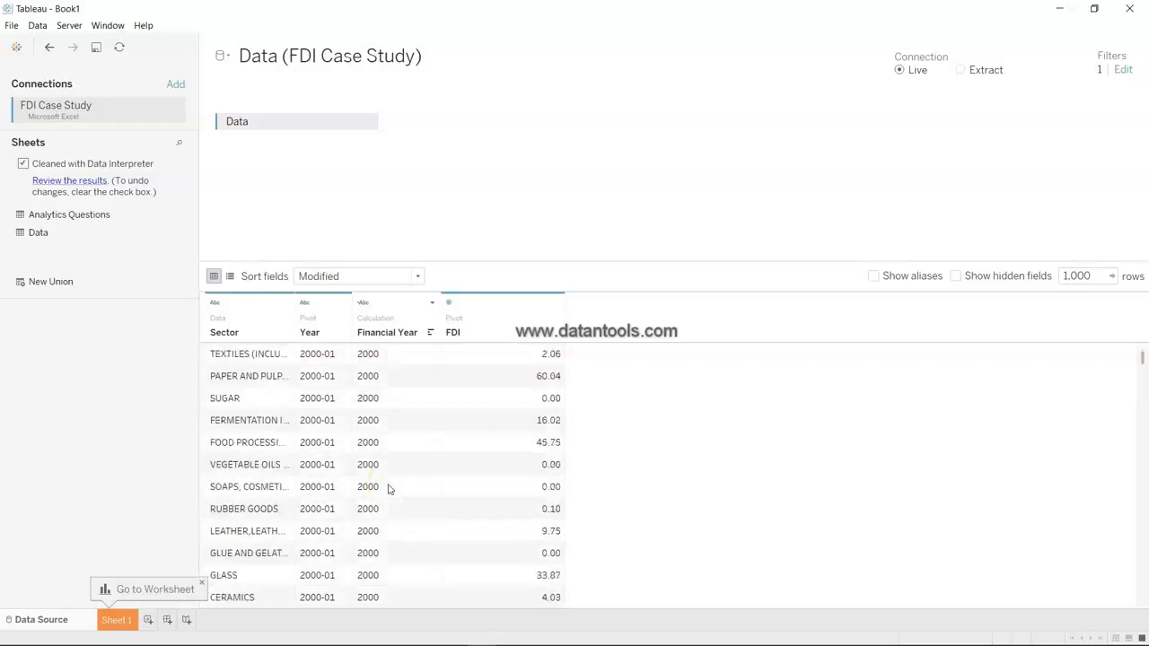
scroll(390, 489, up, 20)
scroll(390, 489, down, 20)
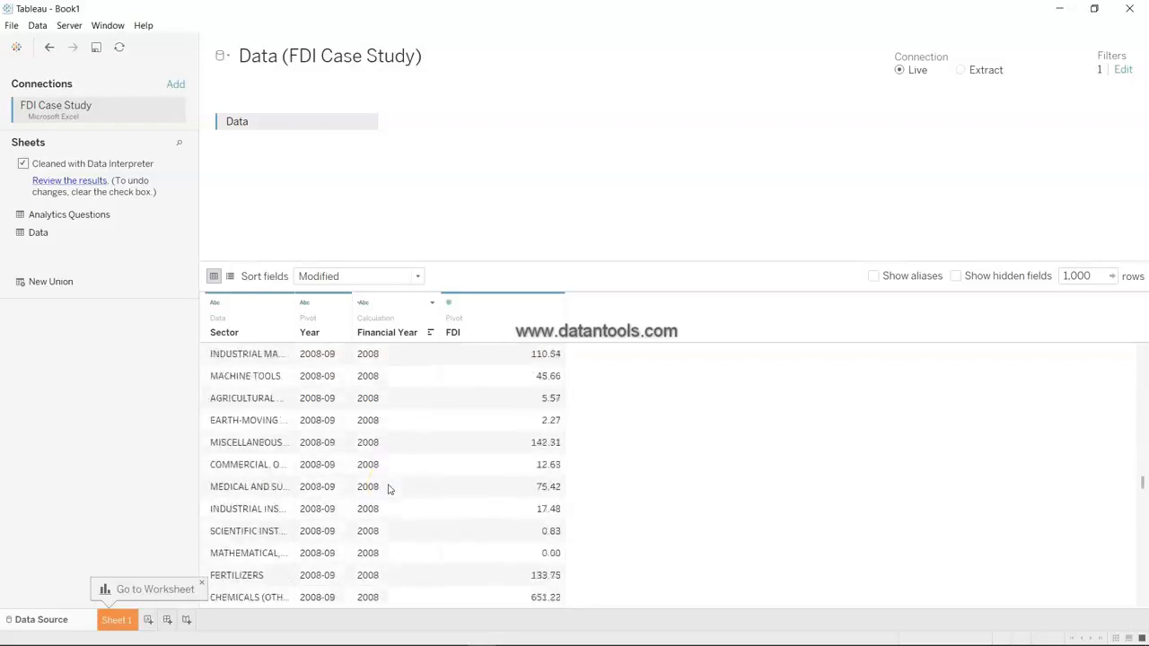
scroll(390, 489, up, 20)
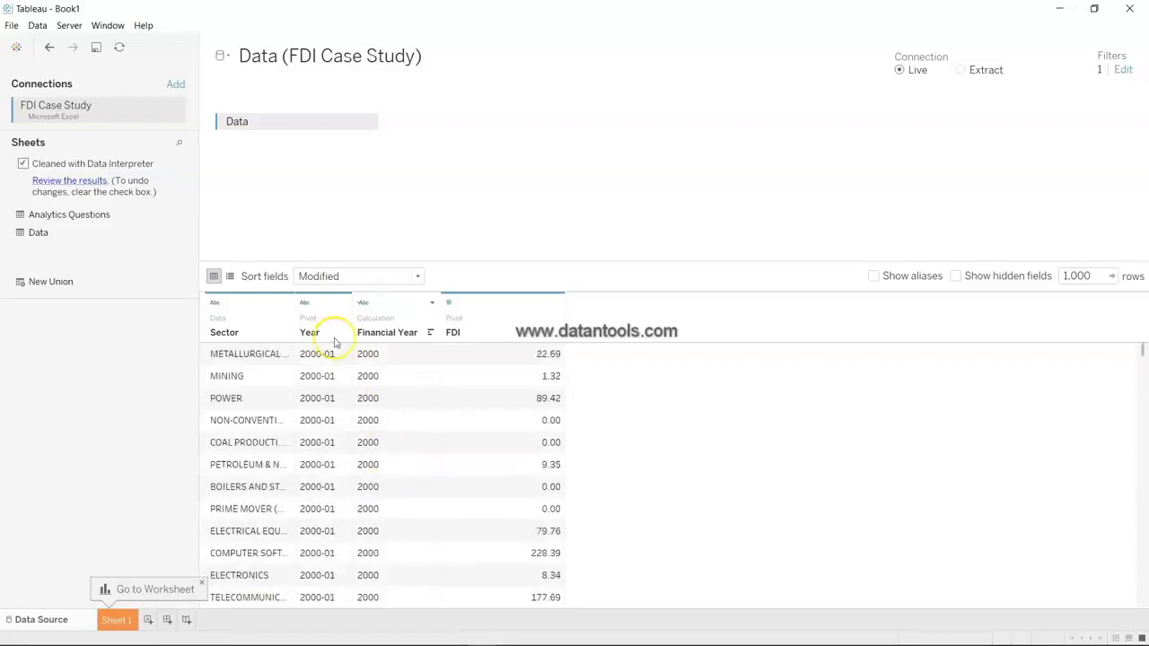
click(344, 306)
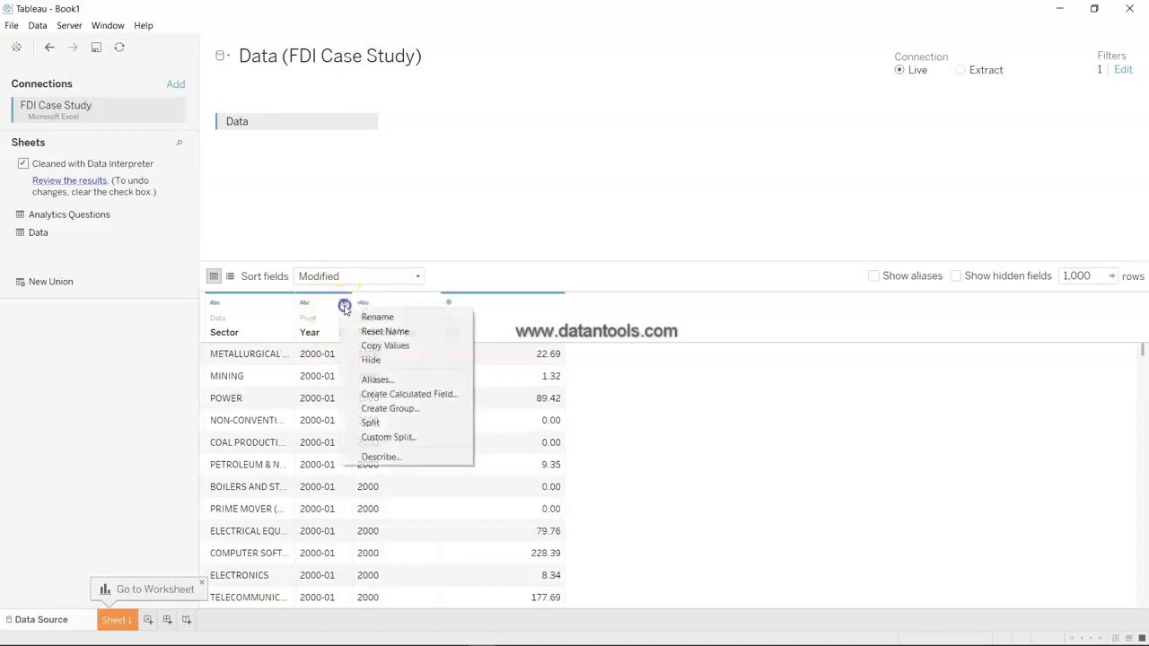
click(373, 360)
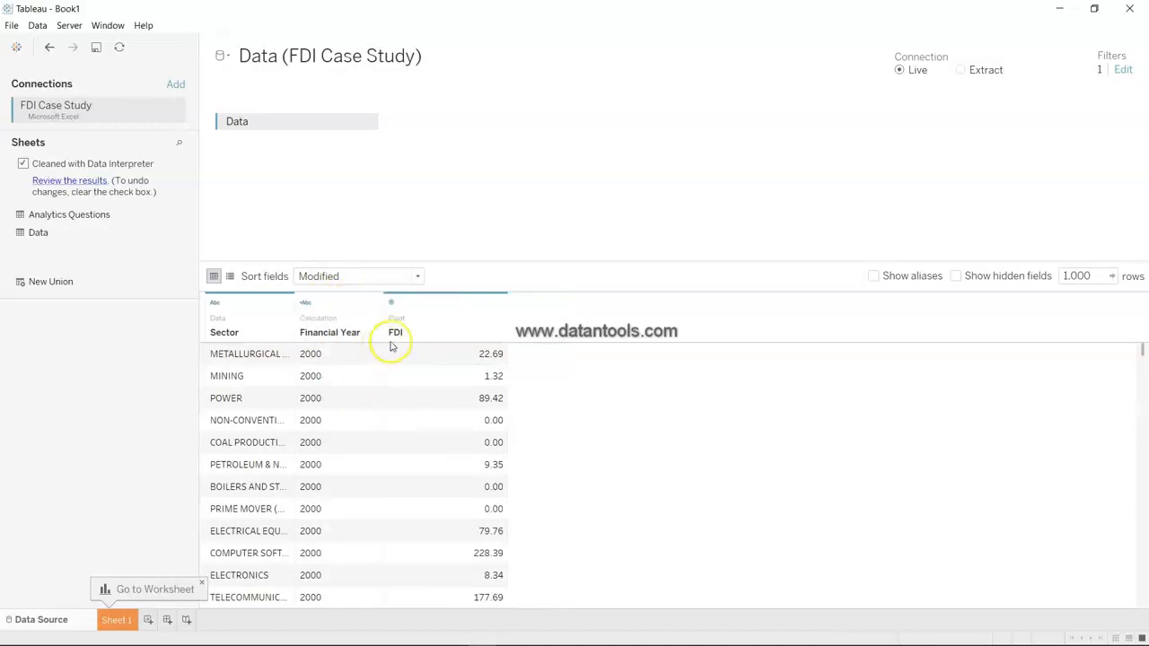
Narrow the FDI column in the data grid, go to worksheet Sheet 1 and collapse the Show Me chart suggestions
drag(508, 321, 447, 321)
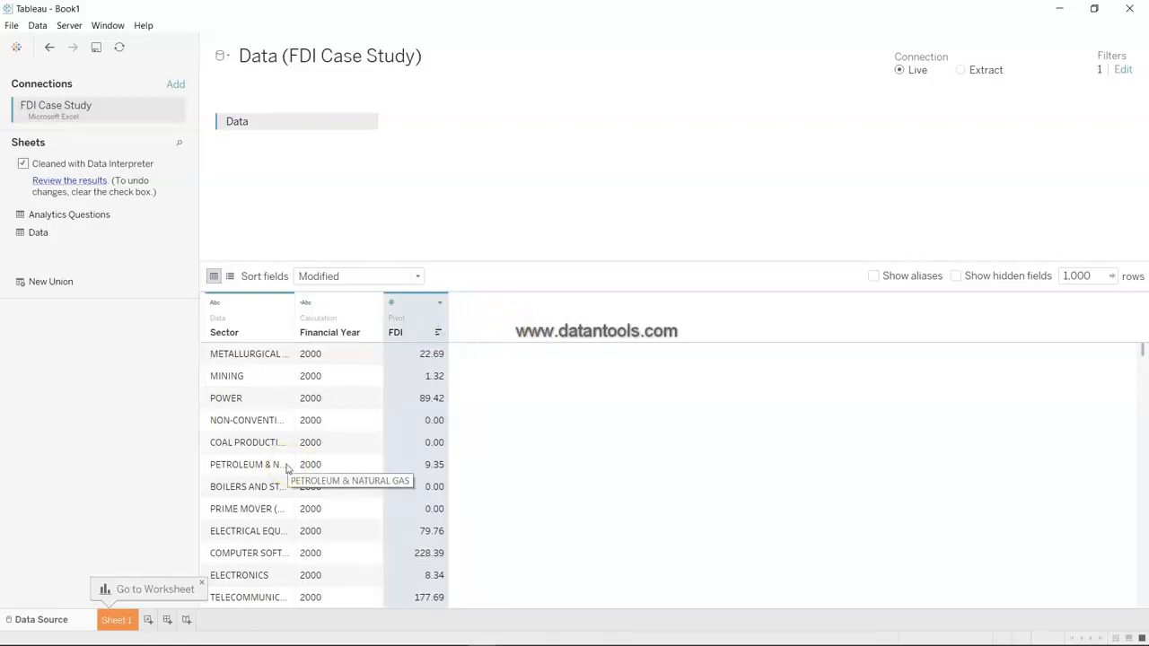
click(163, 589)
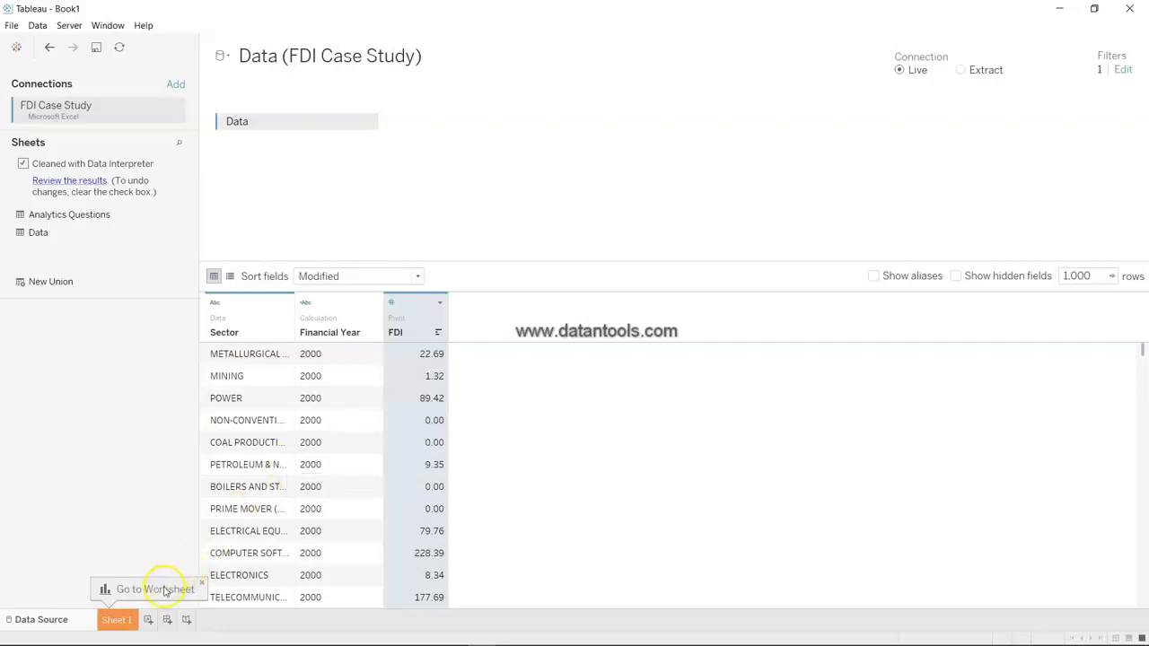
click(124, 616)
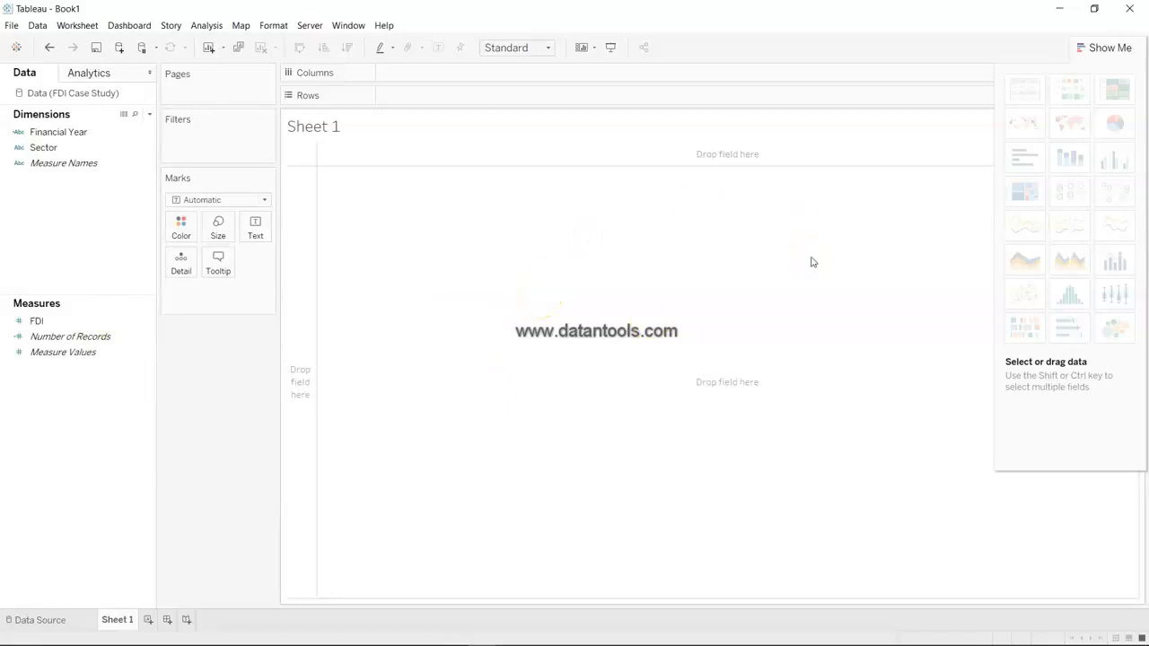
click(1121, 48)
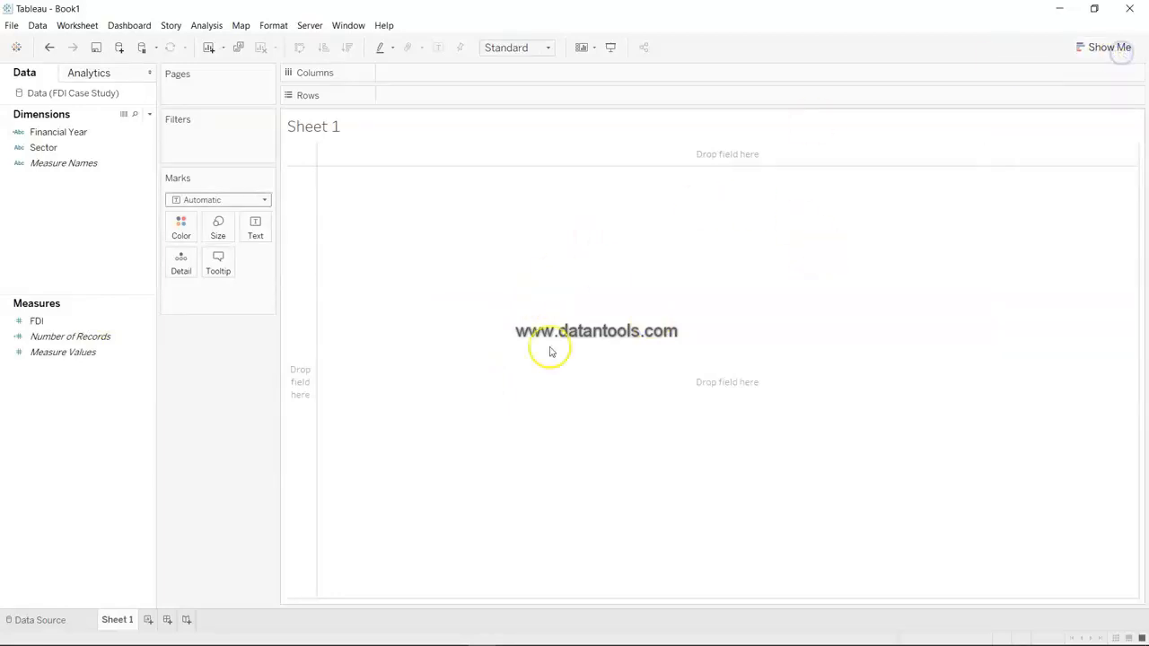
click(61, 150)
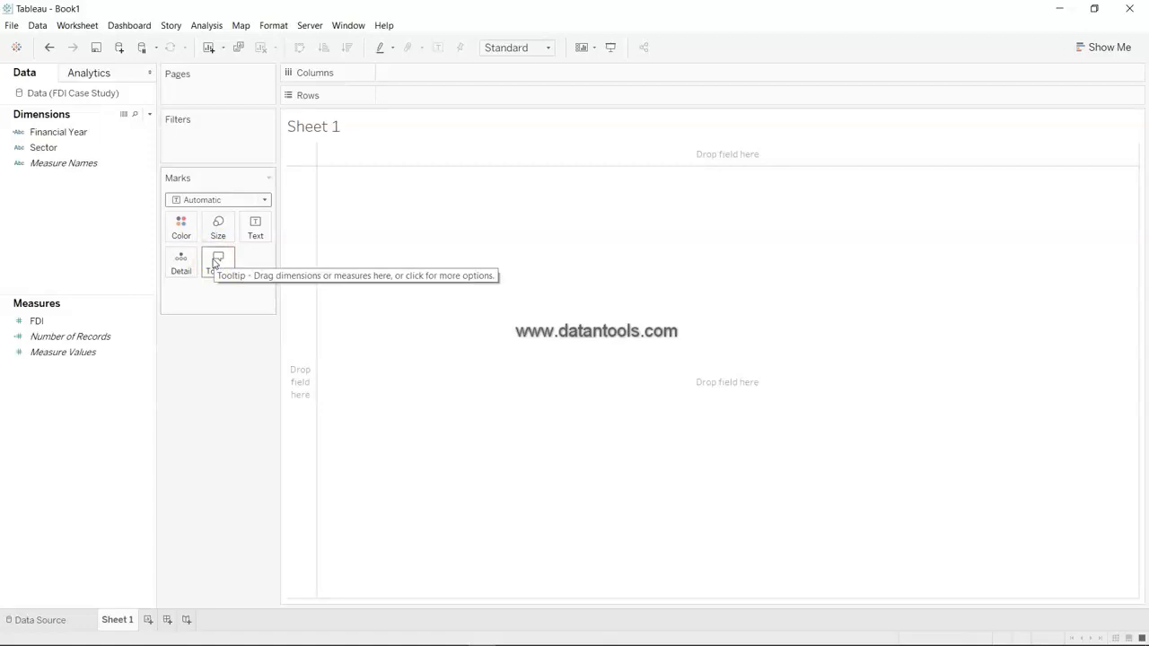
click(79, 260)
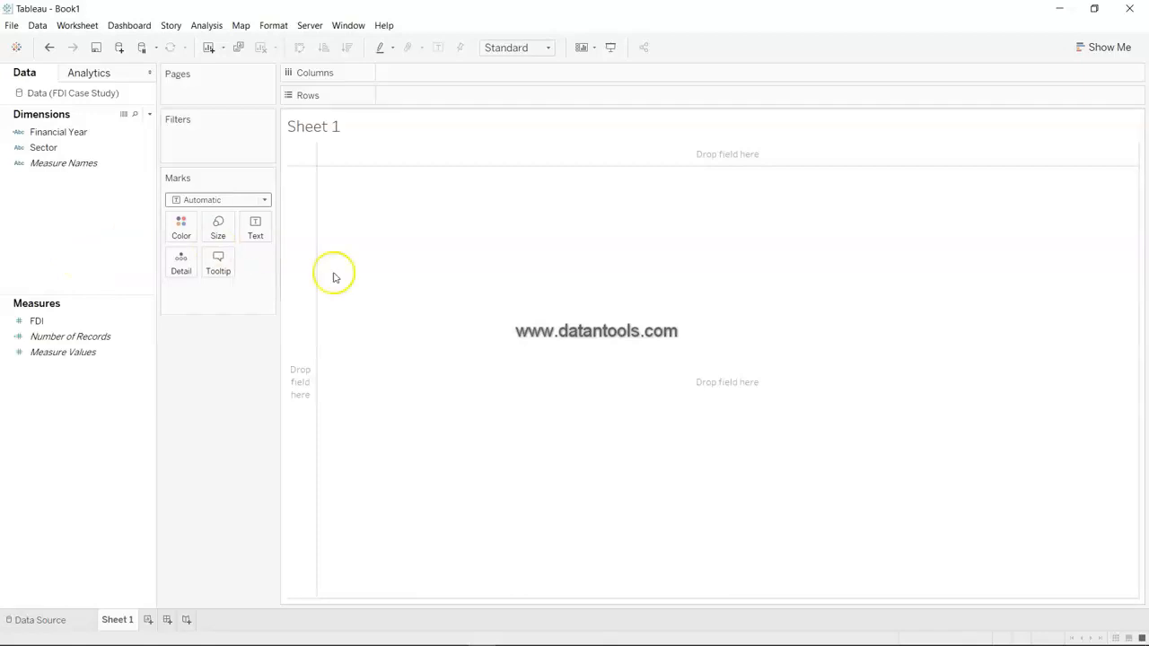
Switch to the FDI Case Study workbook in Excel and review the preparation tasks on the Analytics Questions sheet
key(alt+Tab)
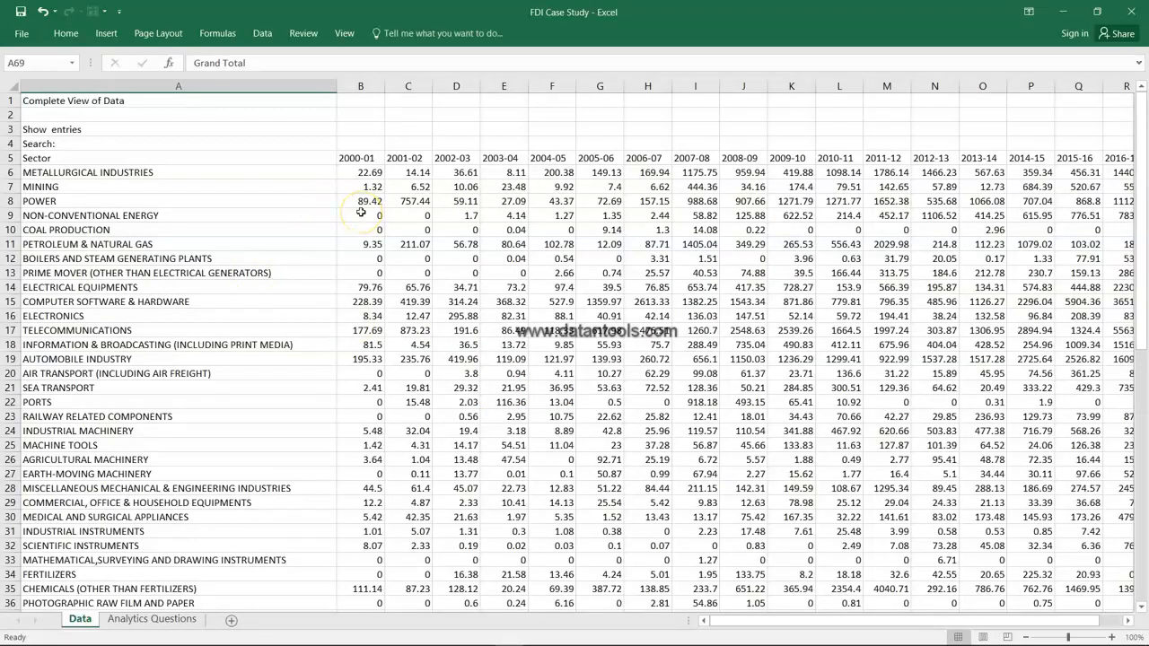
click(179, 623)
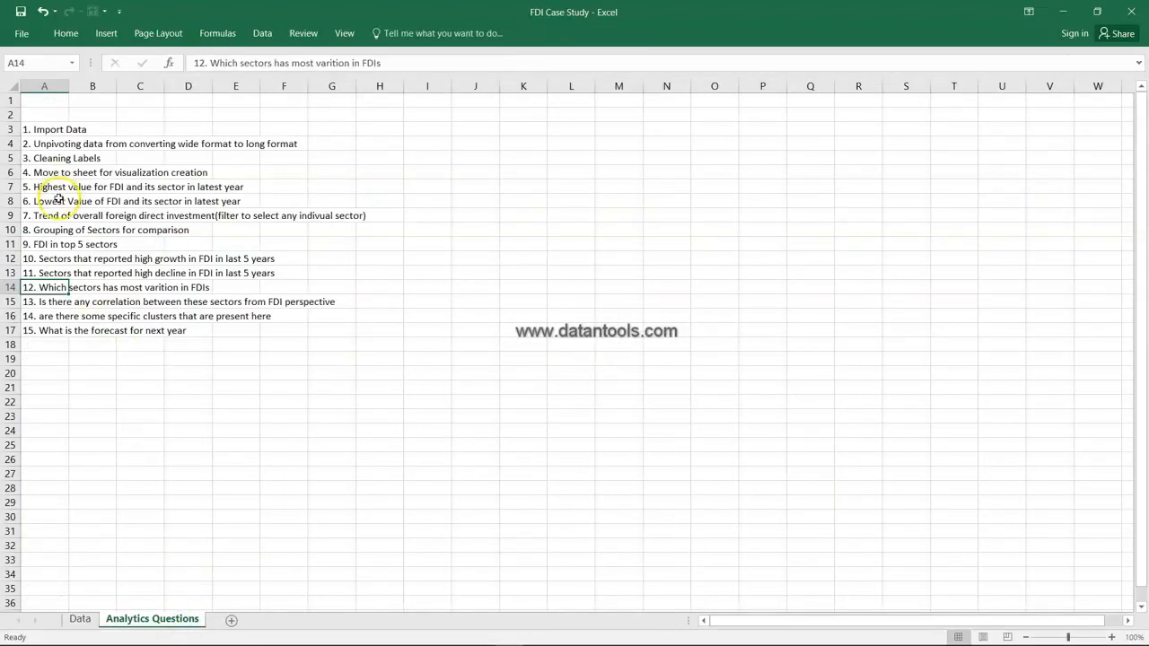
click(51, 130)
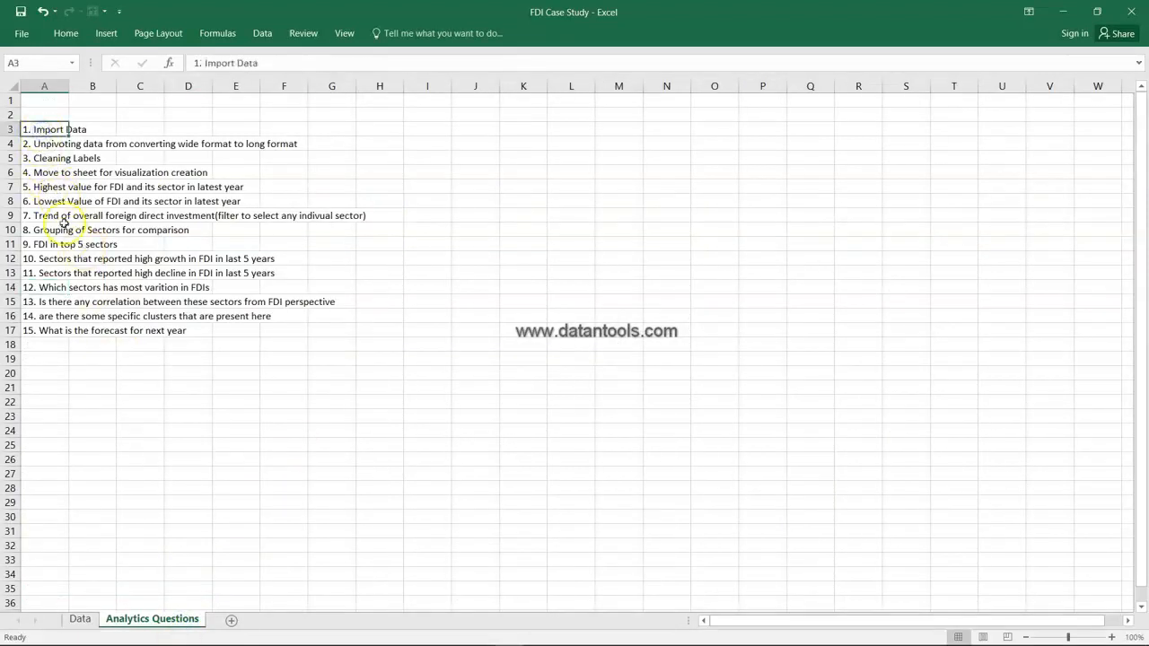
click(44, 143)
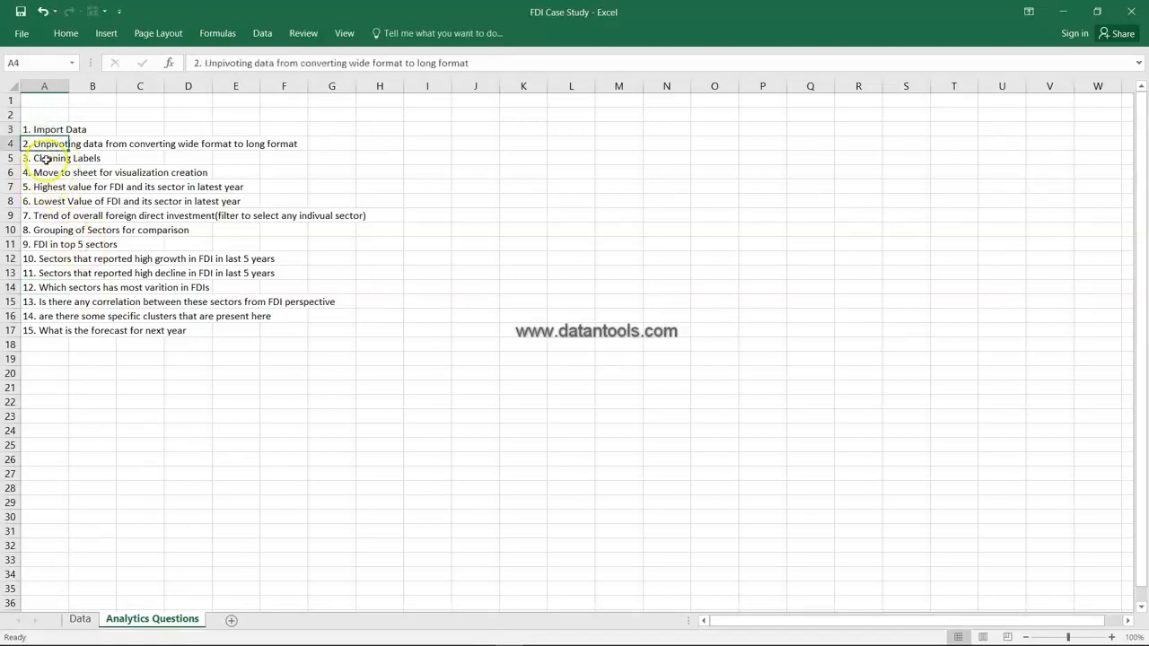
click(45, 159)
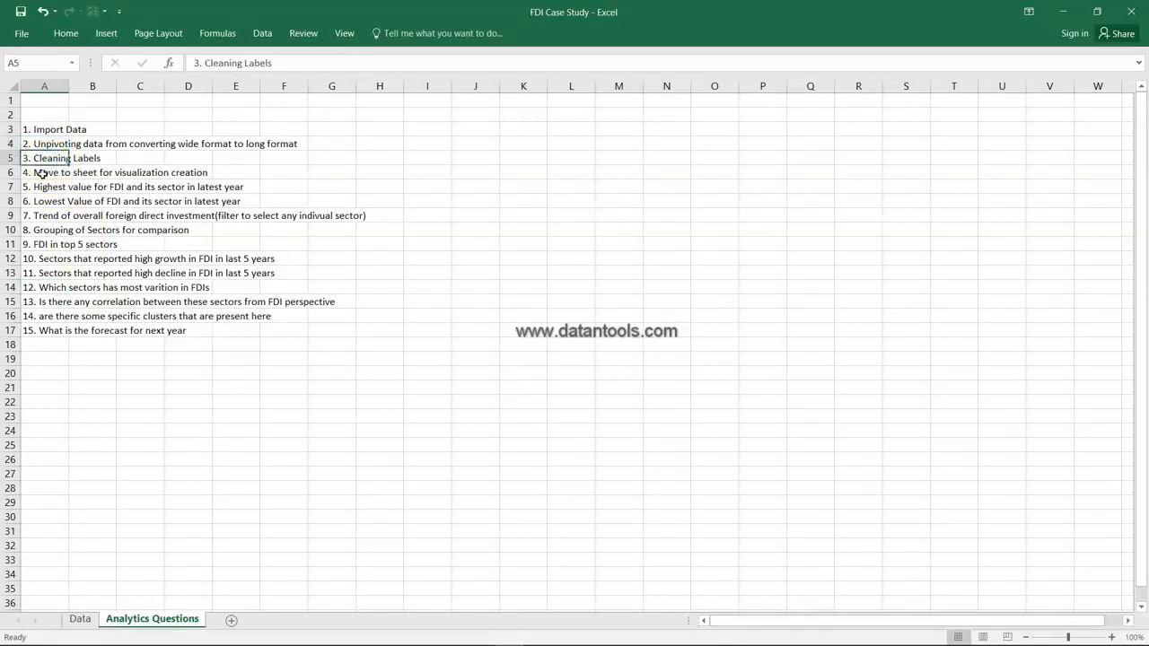
click(42, 173)
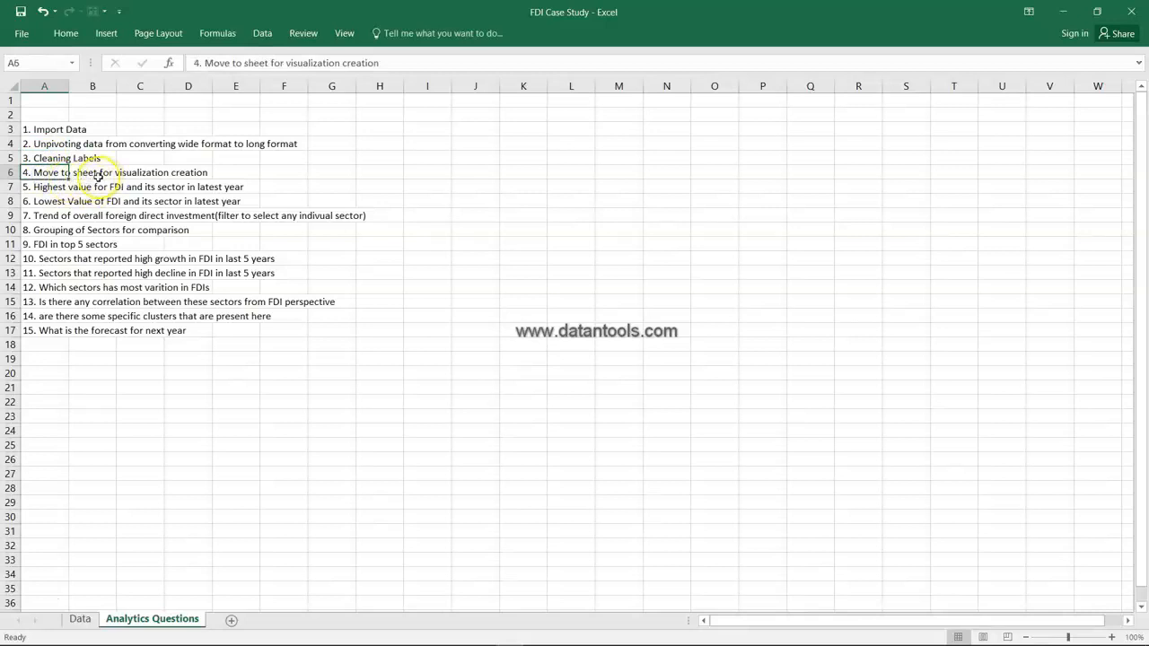
click(12, 173)
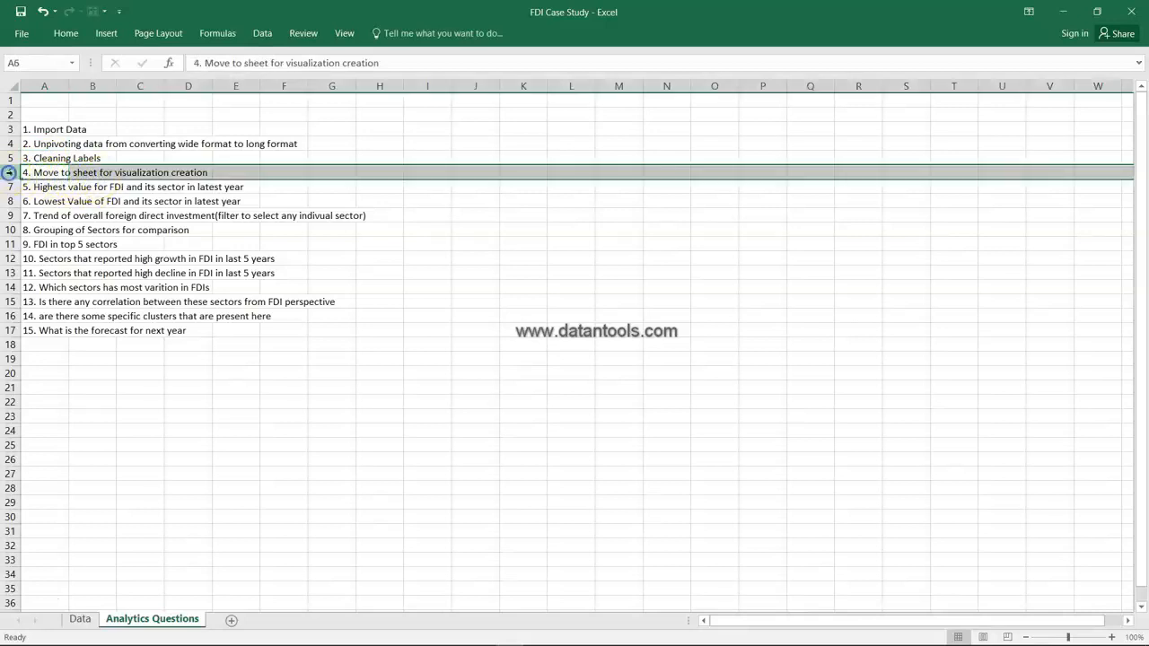
click(48, 188)
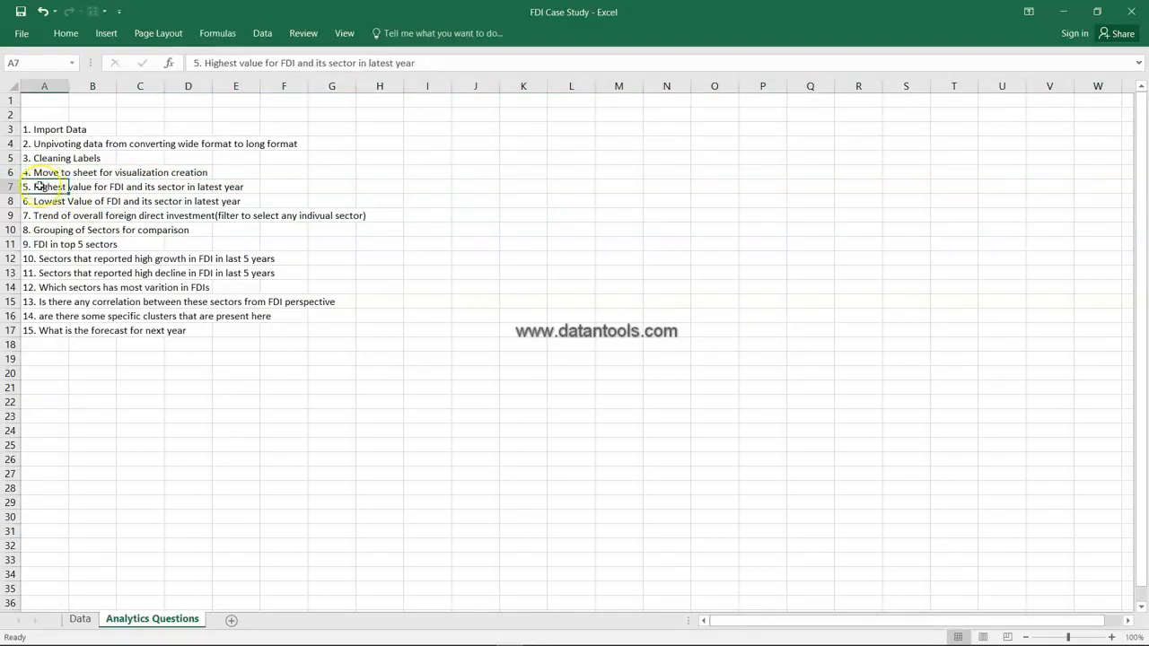
Review analysis questions 5 to 15, highlighting the two about the highest and lowest FDI value and sector in the latest year
drag(12, 187, 13, 332)
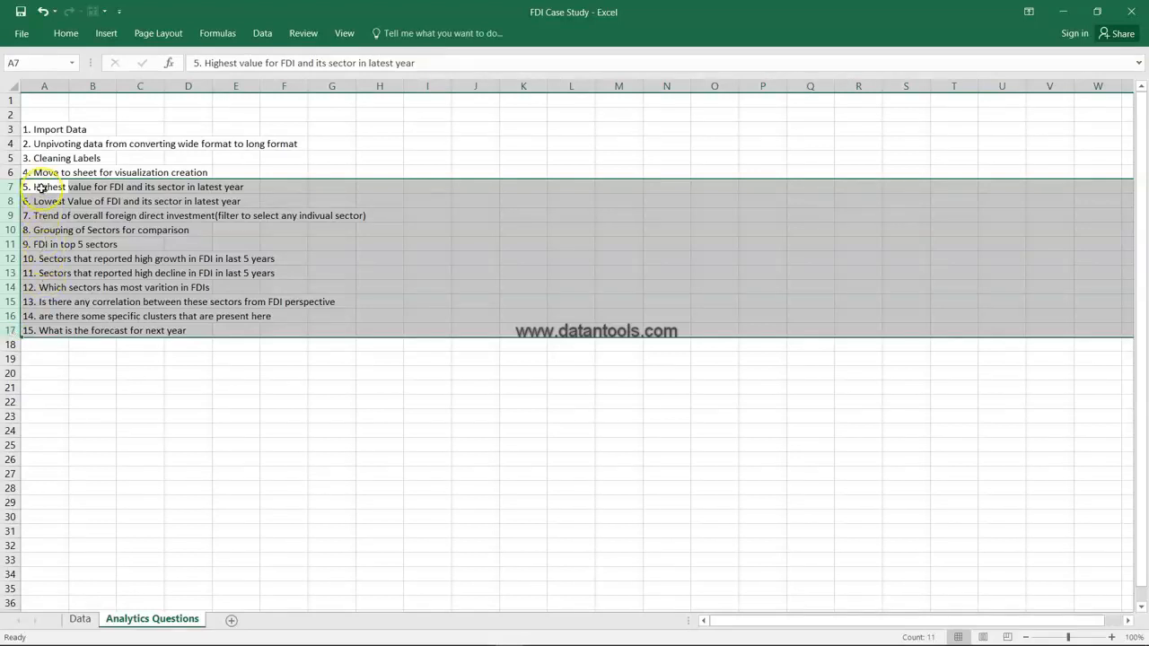
click(39, 187)
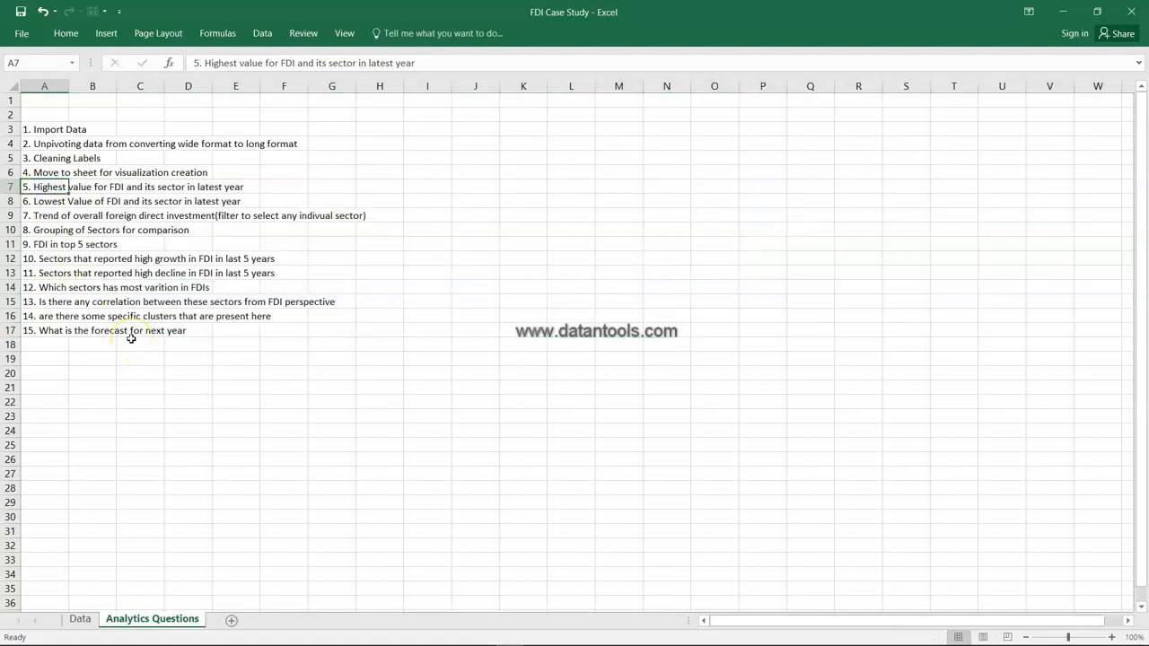
key(shift+Down)
key(shift+Right)
key(shift+Right)
key(shift+Right)
key(shift+Right)
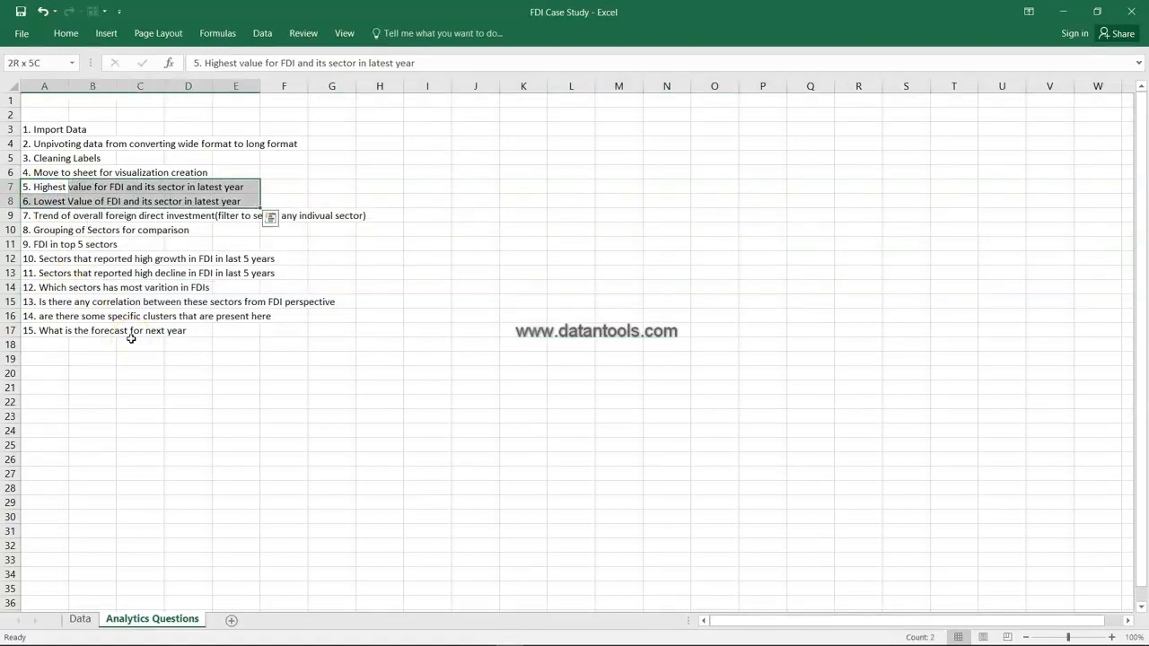
click(41, 190)
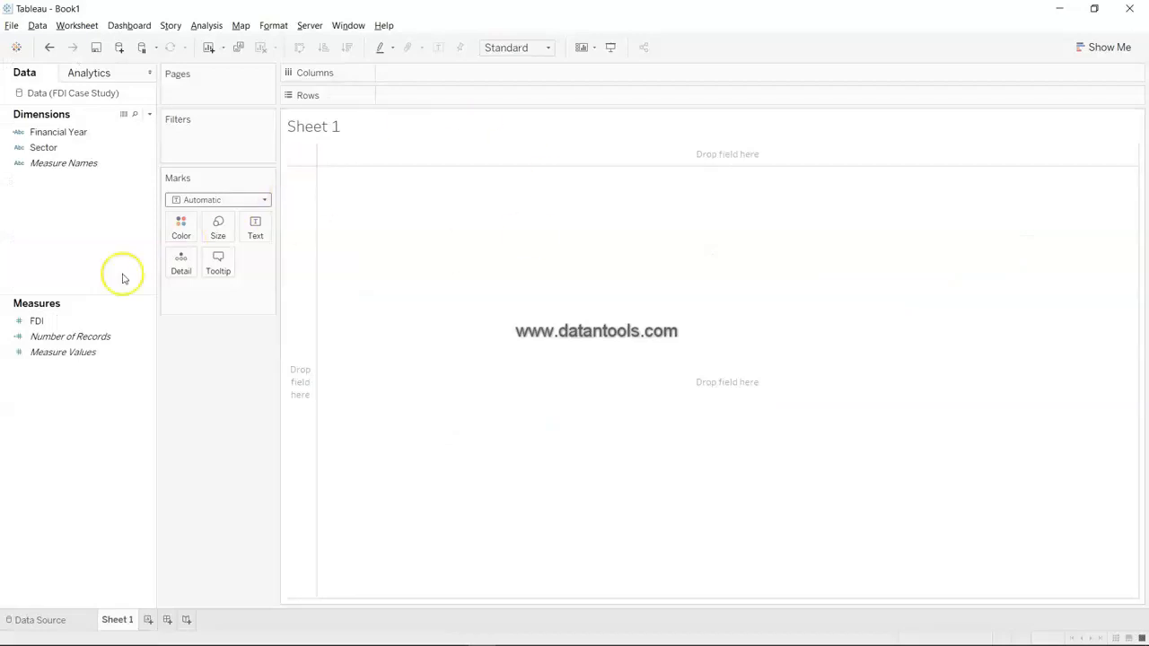
Switch back to Tableau, place the Sector dimension on Rows in Sheet 1 and look through the listed sectors
click(70, 150)
drag(72, 158, 420, 99)
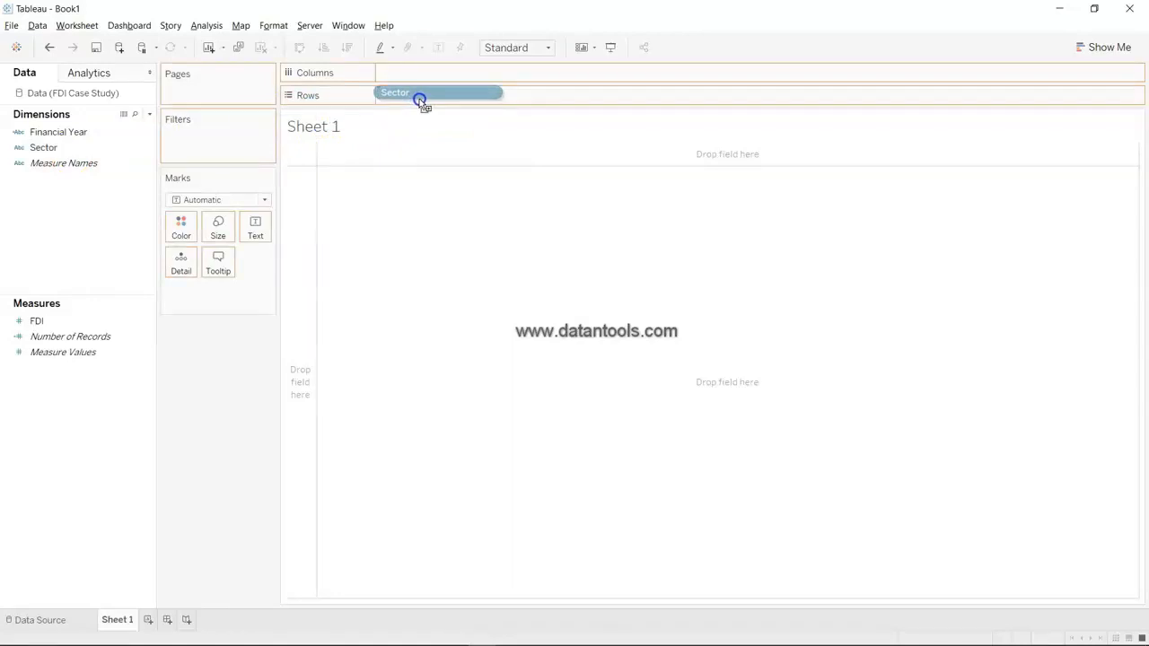
drag(419, 98, 419, 100)
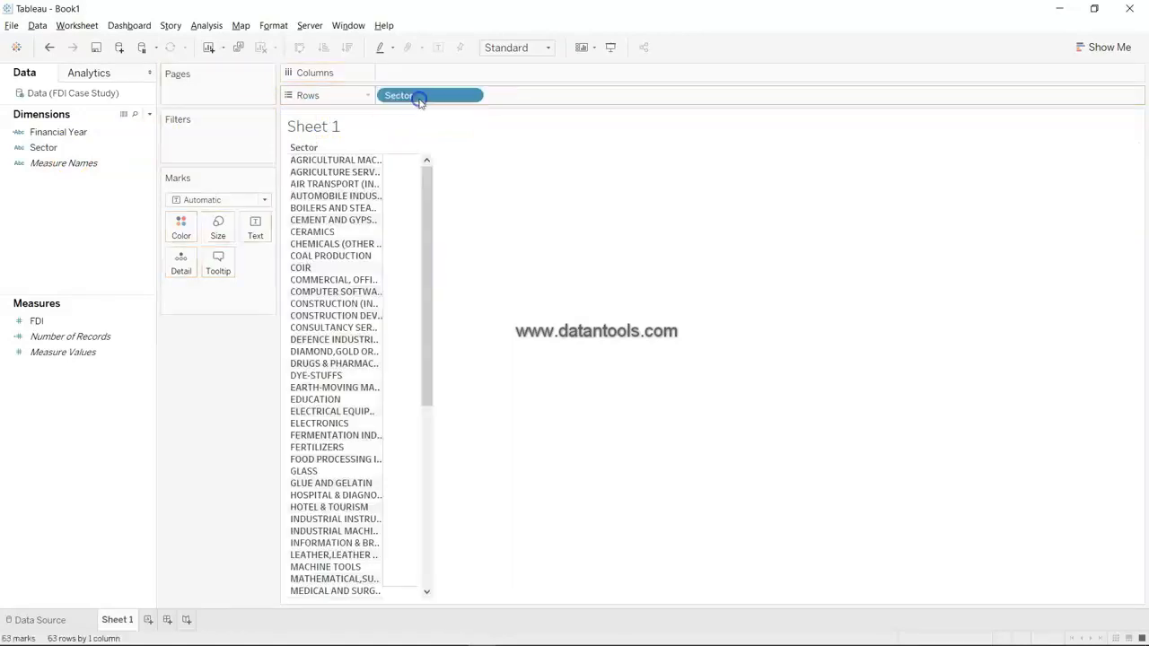
click(95, 149)
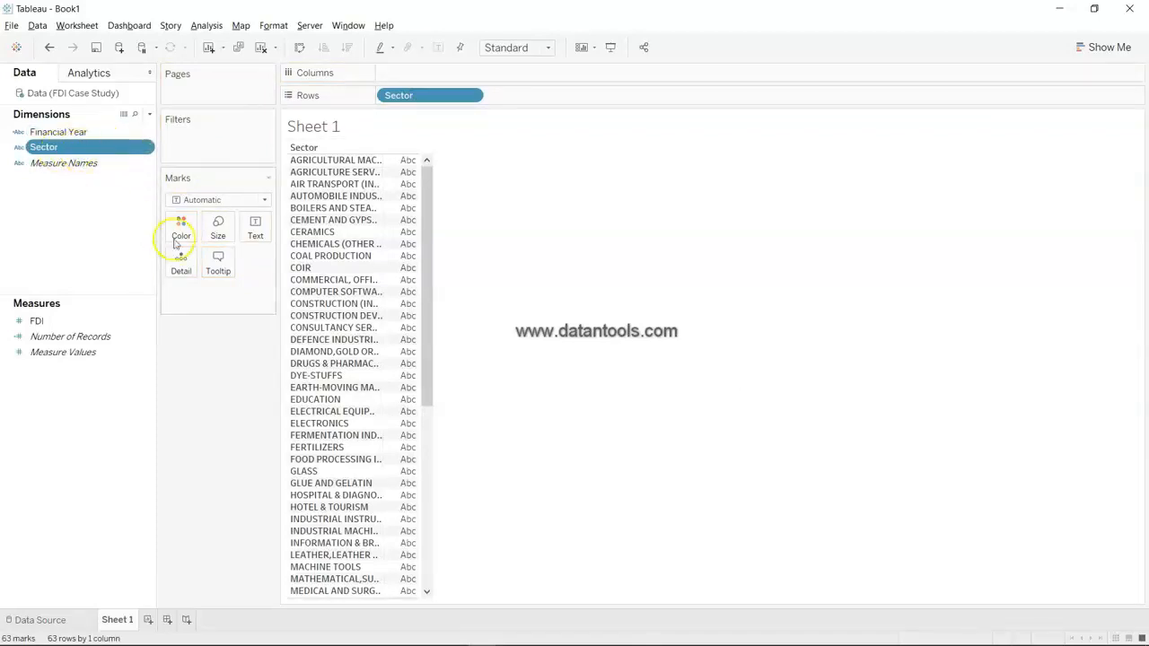
scroll(332, 366, down, 8)
scroll(326, 368, up, 8)
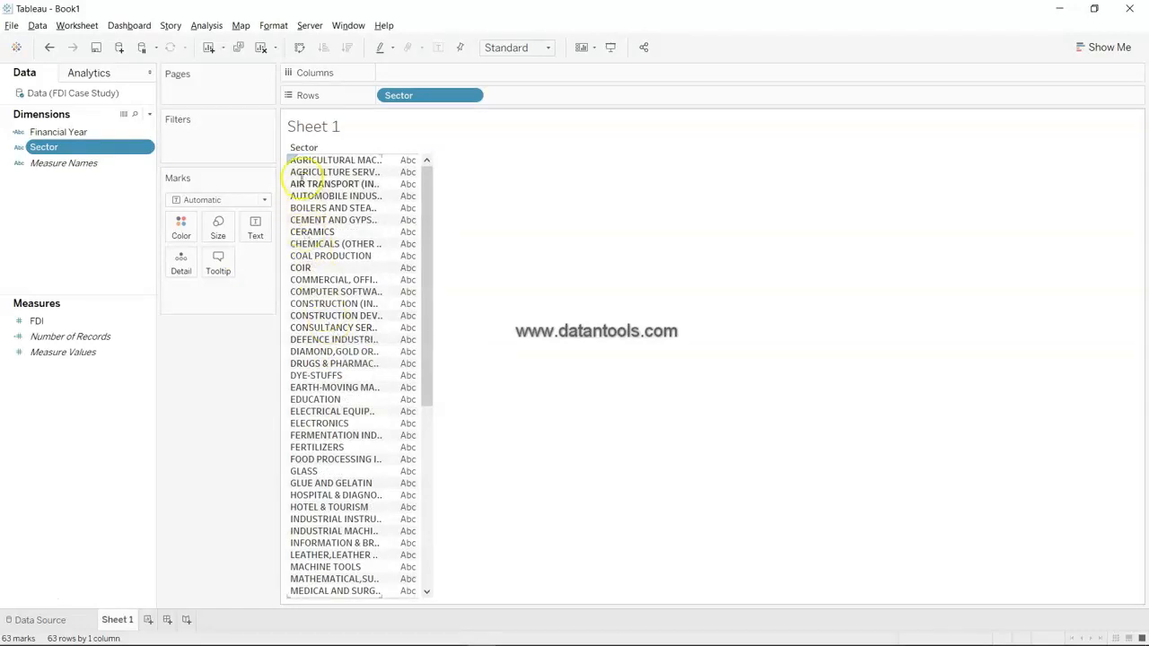
scroll(328, 349, down, 8)
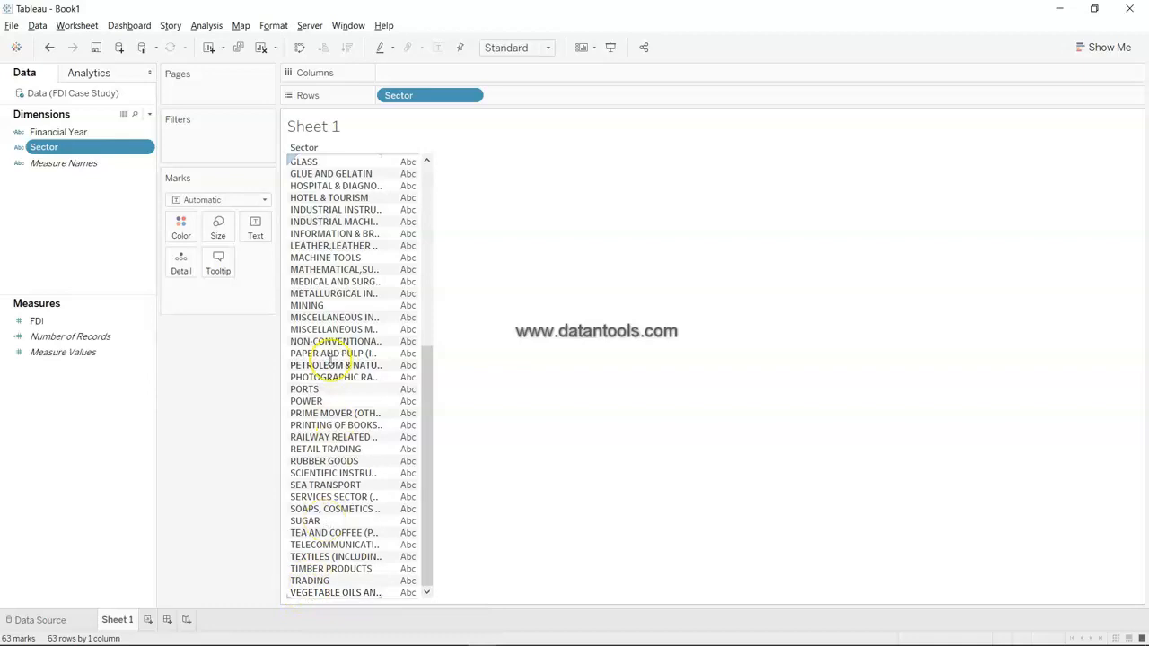
scroll(331, 357, up, 8)
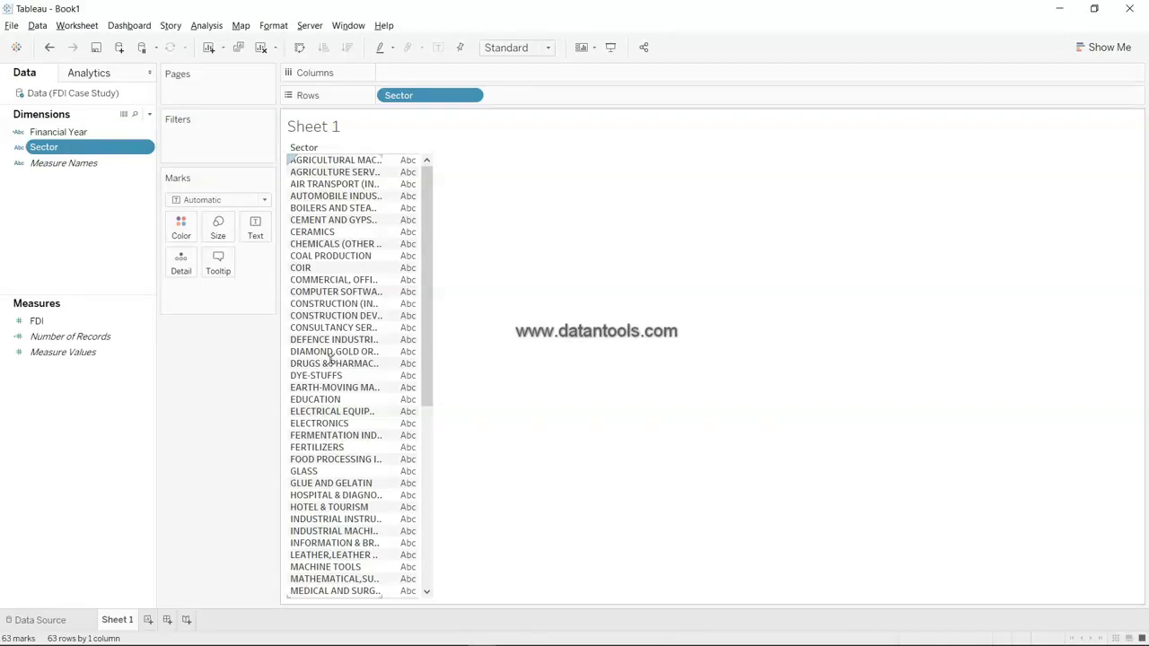
Add the FDI measure as the summed text value beside each sector in the table
click(62, 321)
drag(63, 323, 139, 278)
drag(386, 235, 401, 243)
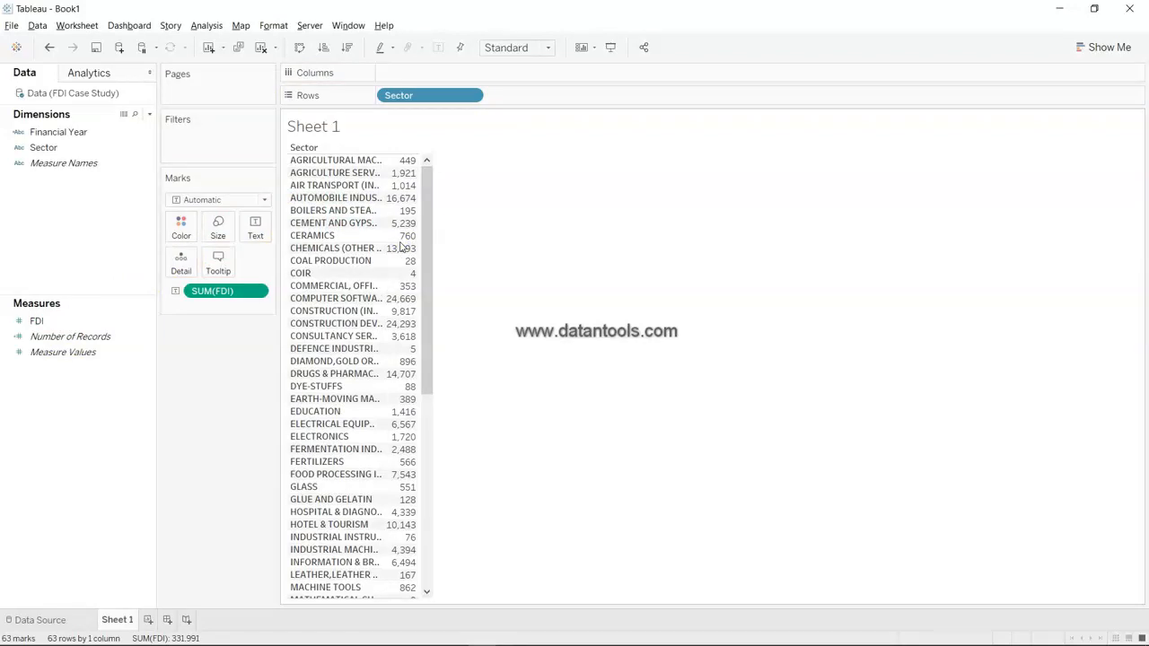
Switch to Excel and examine the yearly FDI amounts per sector on the Data sheet, down to the Grand Total row
key(alt+Tab)
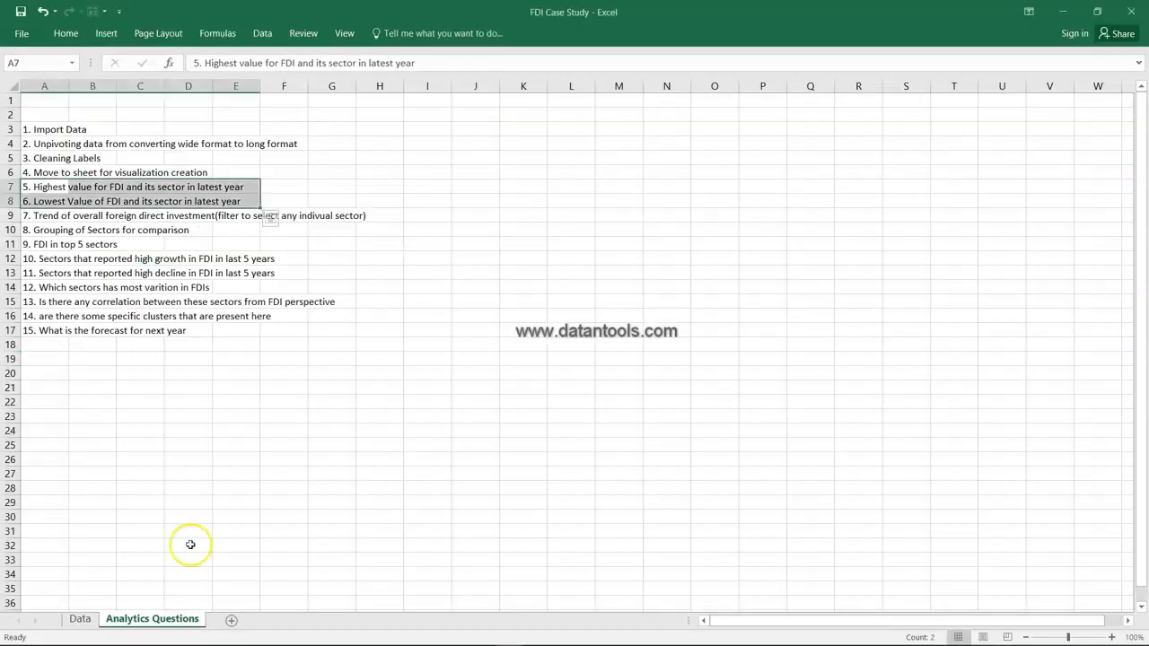
click(90, 620)
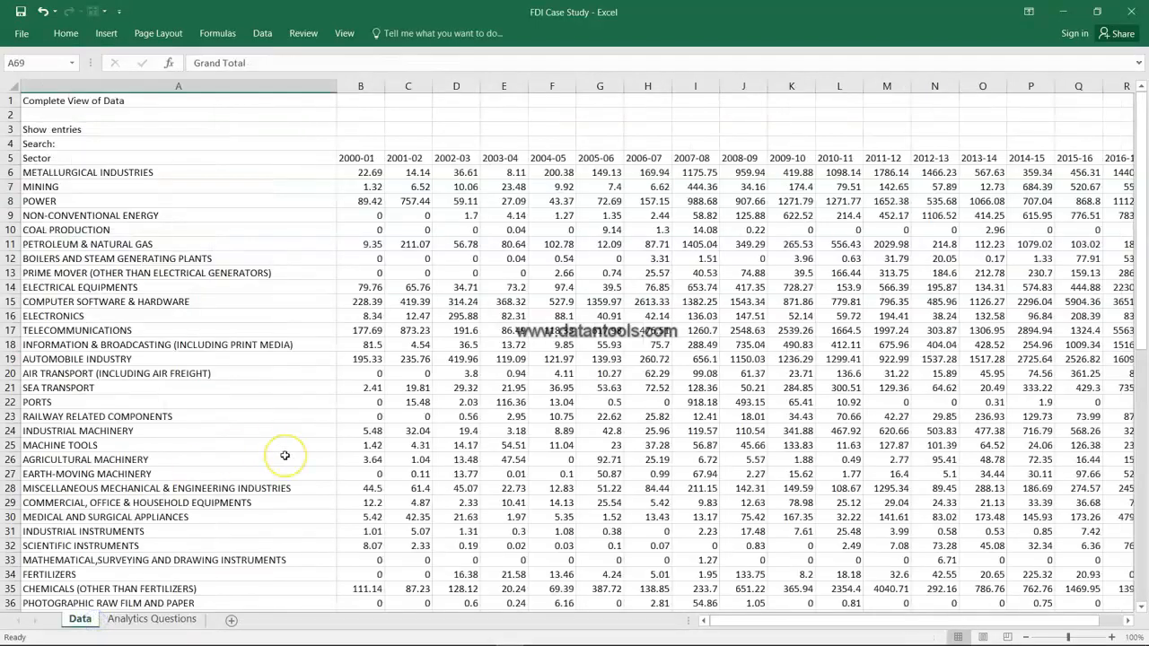
click(369, 174)
click(375, 318)
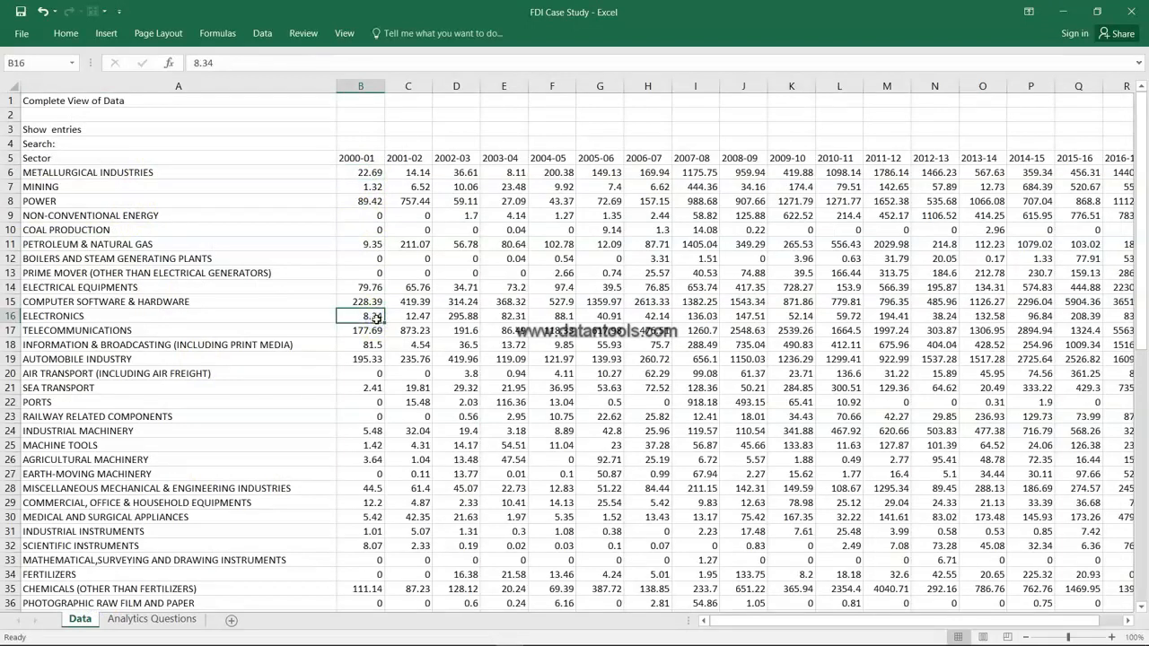
scroll(376, 318, down, 18)
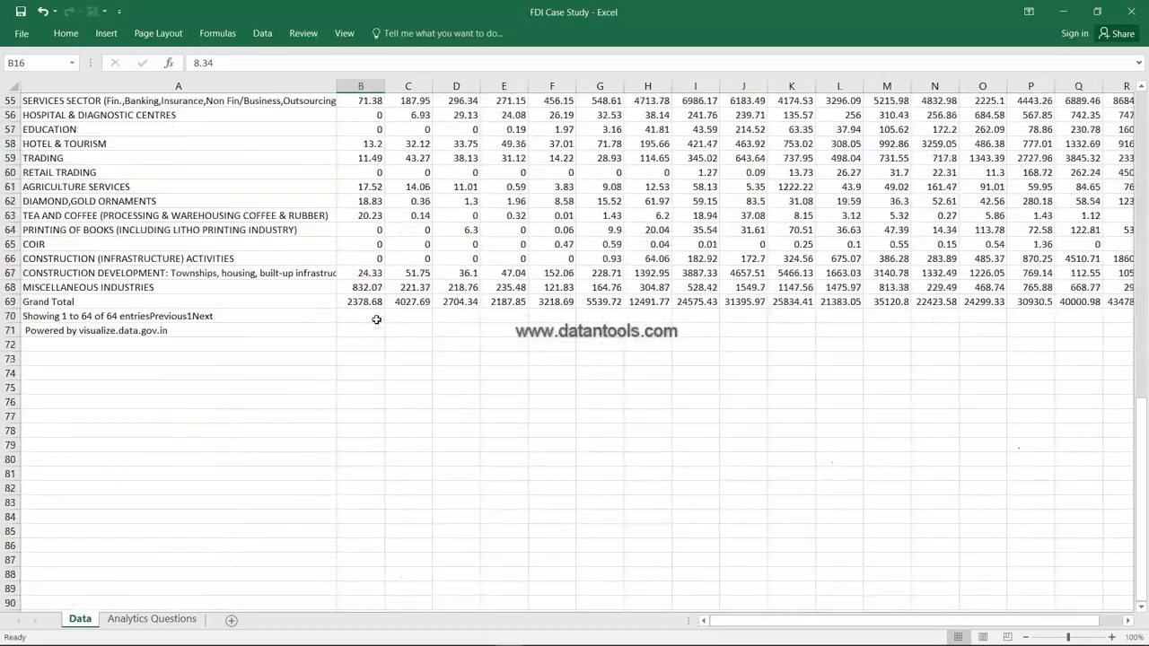
scroll(274, 323, up, 11)
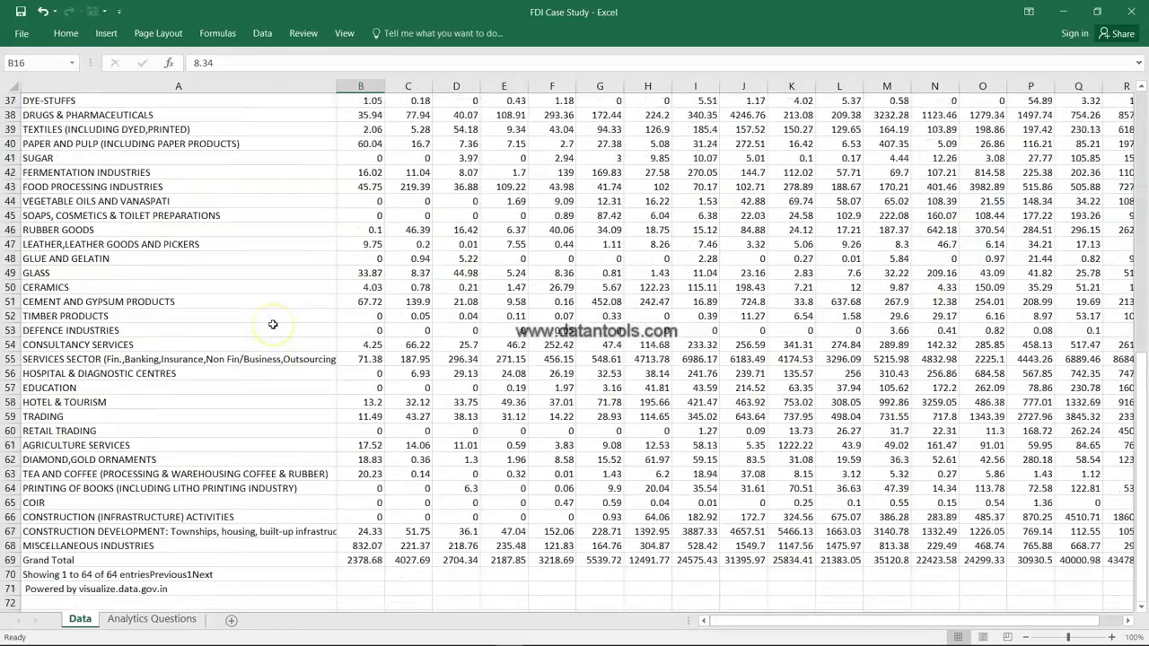
scroll(273, 324, up, 7)
click(358, 187)
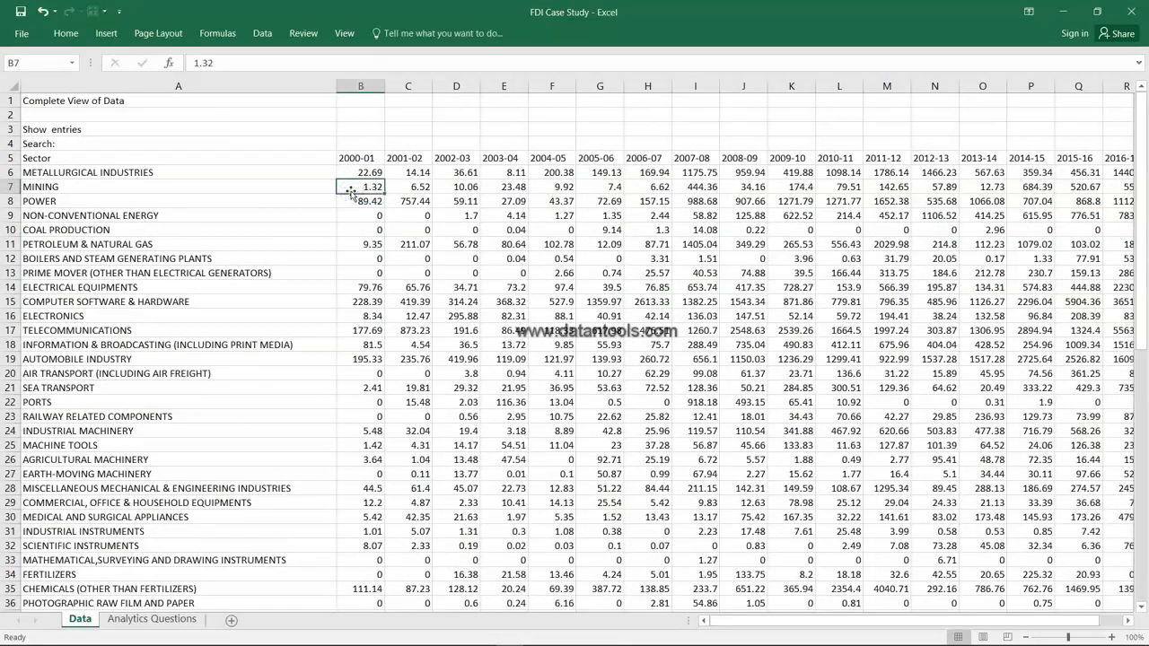
click(406, 176)
click(364, 361)
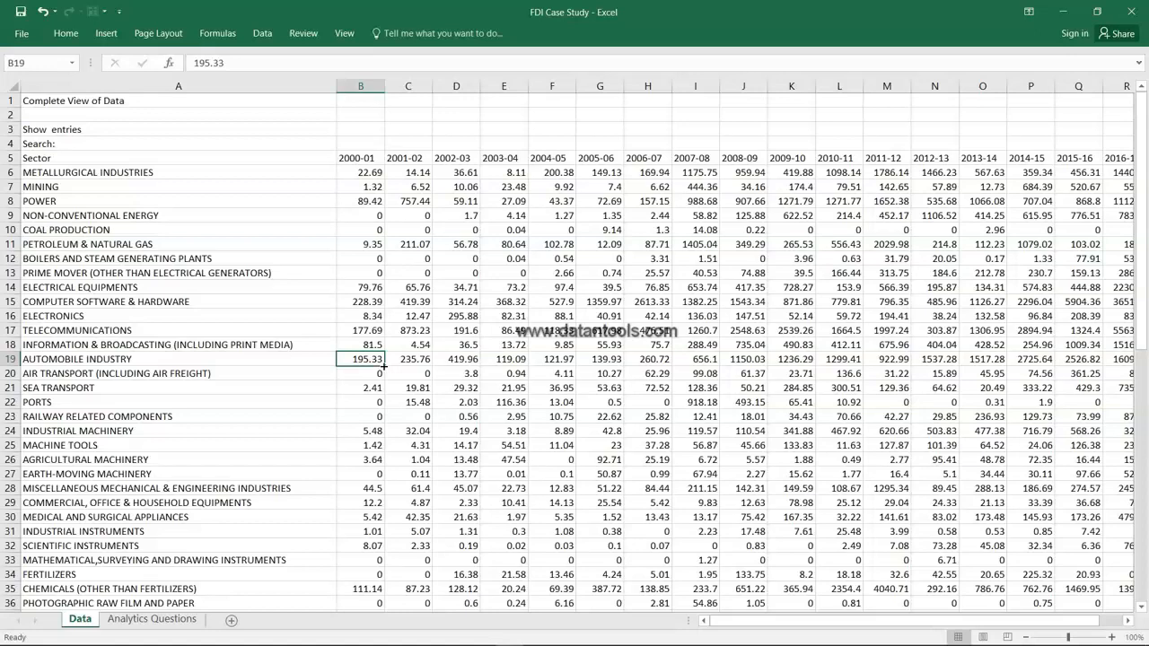
Switch back to Tableau and widen the Sector column of the table to fit the longer sector names
key(alt+Tab)
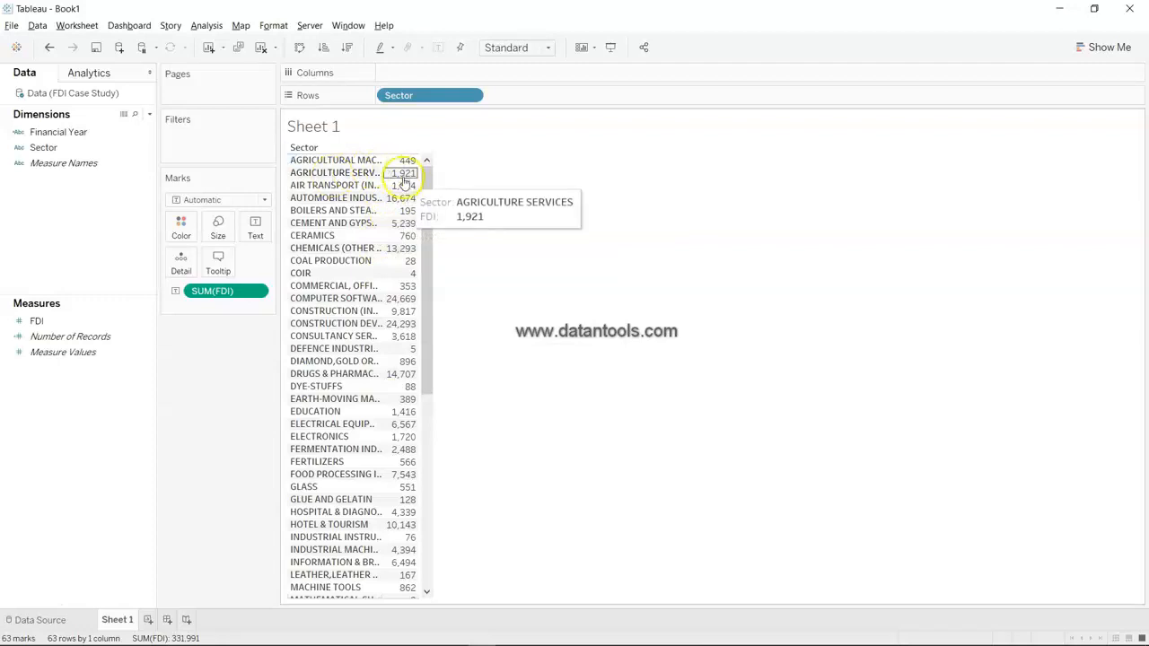
drag(385, 185, 475, 193)
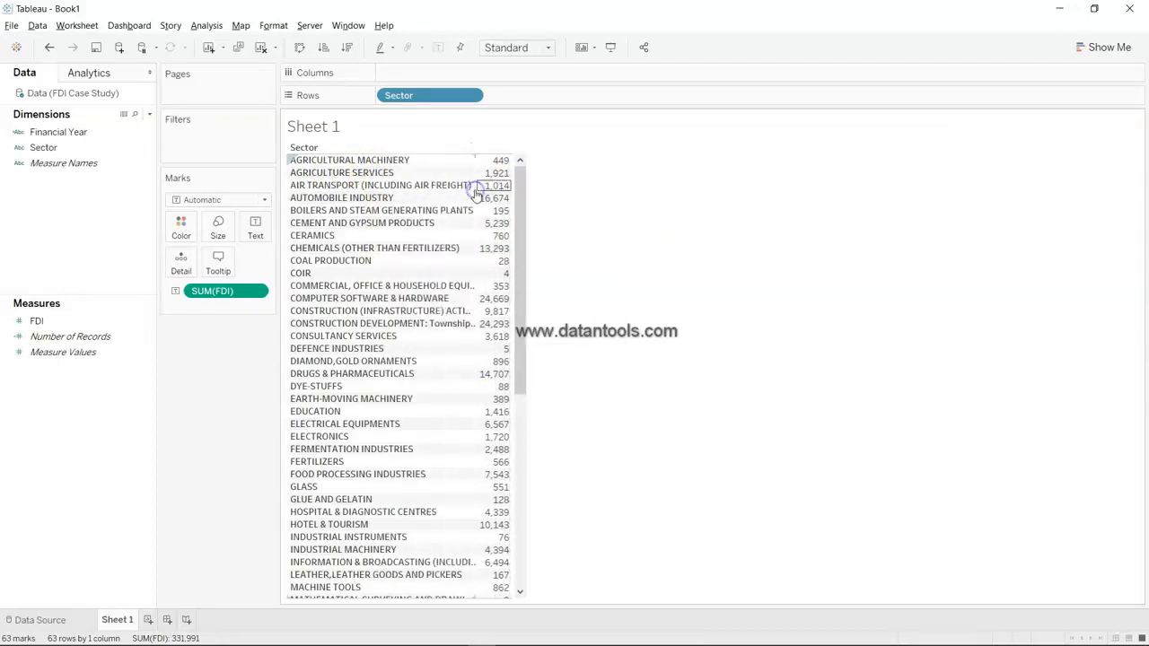
click(557, 248)
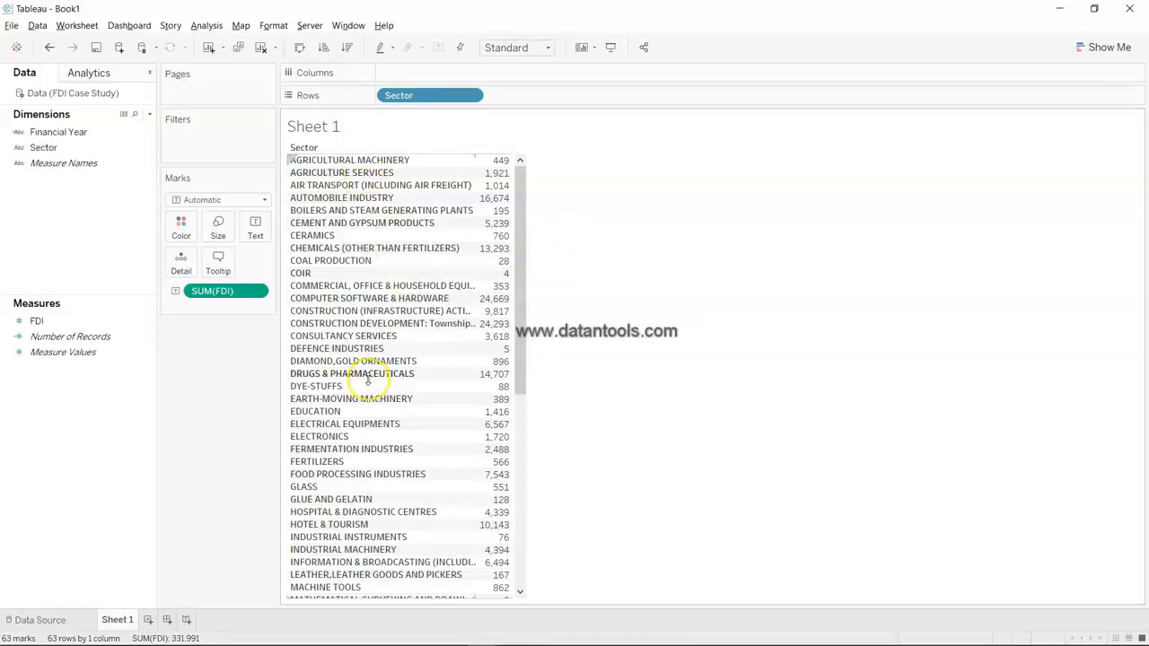
scroll(370, 375, down, 5)
scroll(368, 379, up, 5)
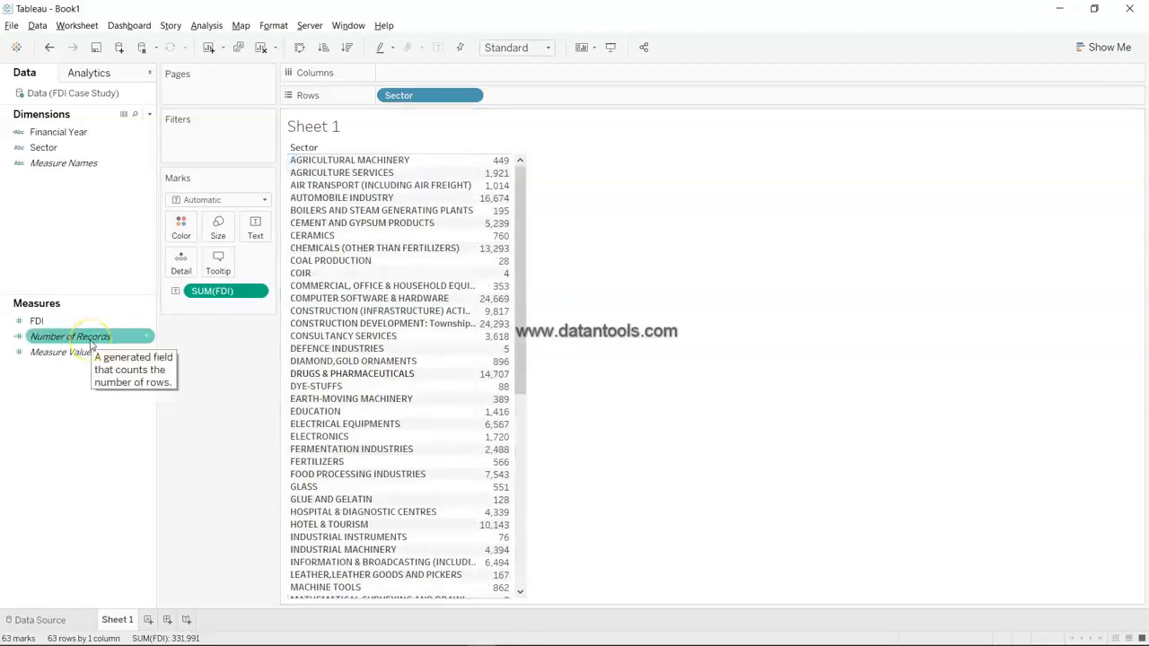
drag(63, 132, 216, 154)
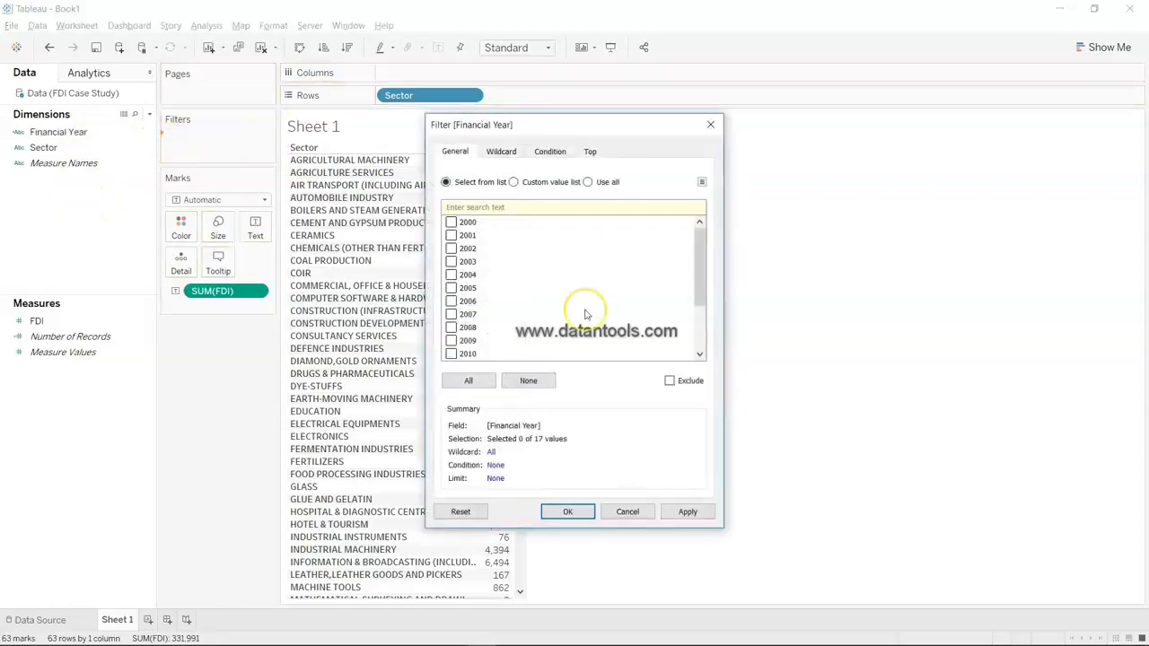
scroll(584, 305, down, 2)
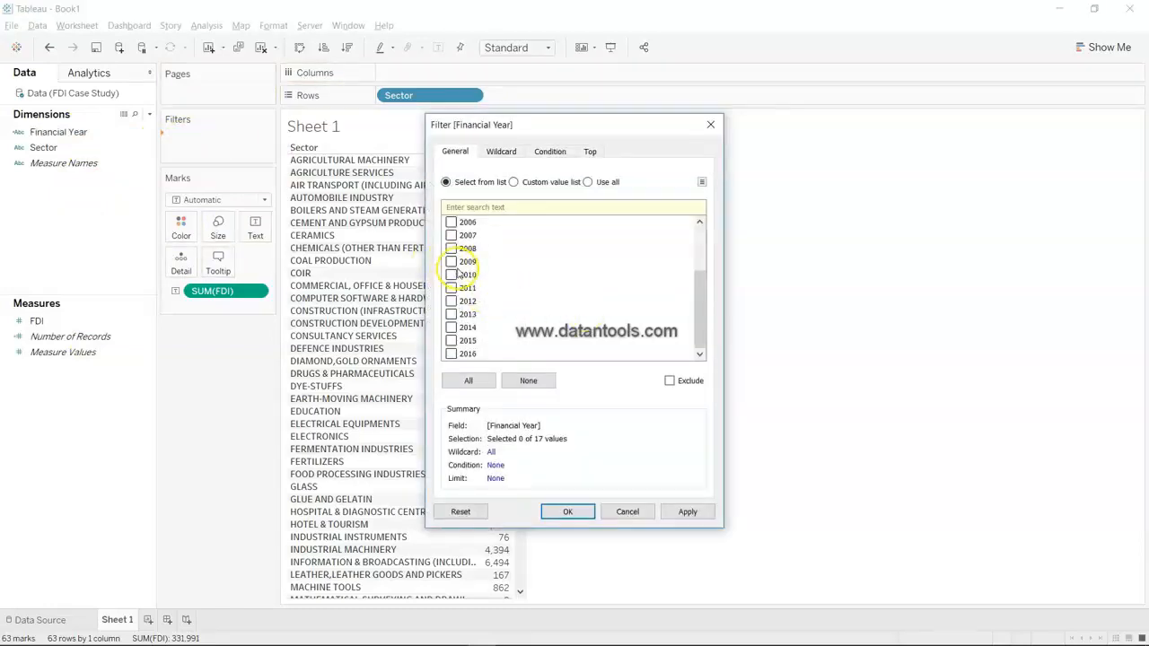
click(710, 125)
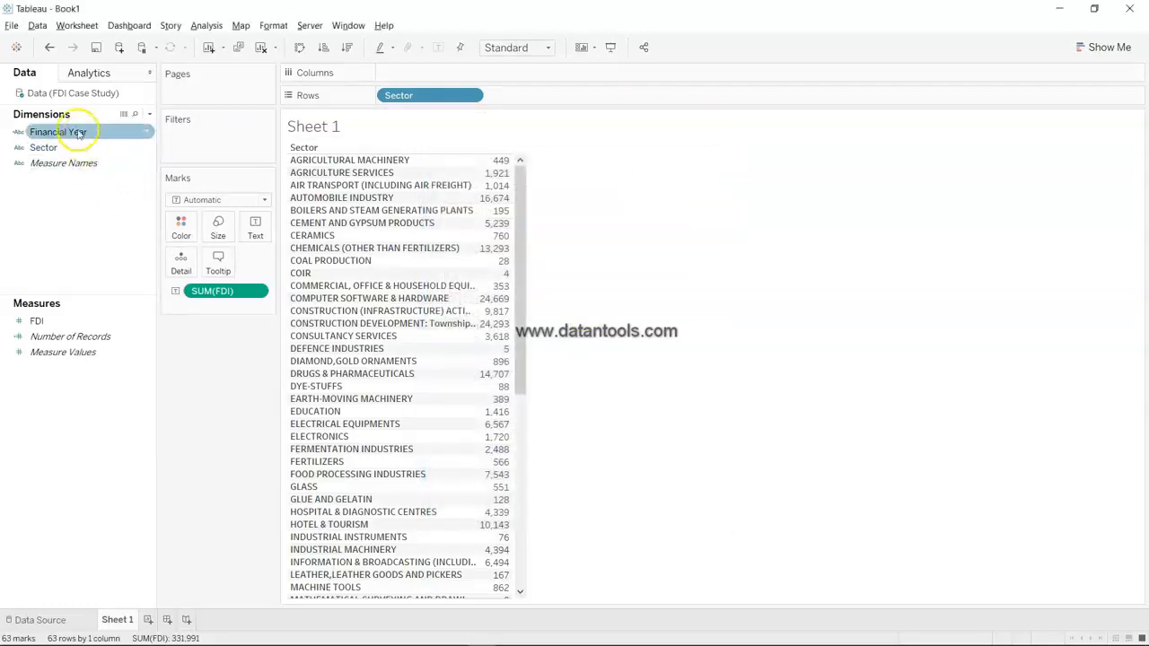
Add Financial Year as a filter on the sheet and limit it to 2016
click(81, 133)
drag(81, 132, 203, 141)
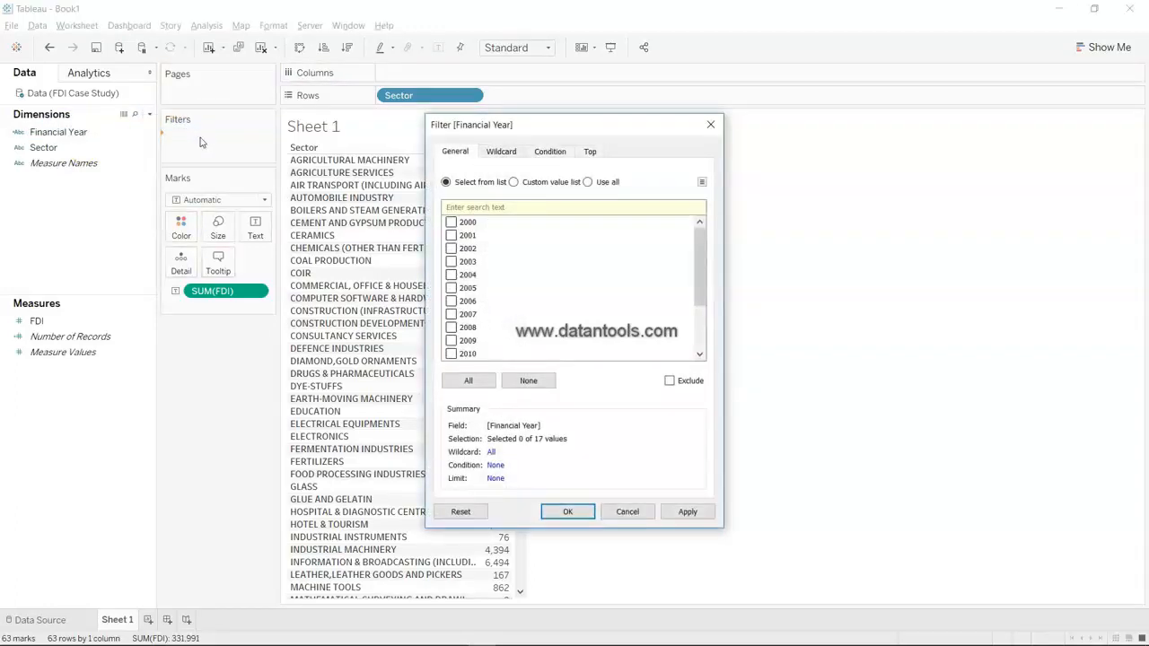
scroll(498, 278, down, 2)
click(452, 354)
drag(536, 123, 706, 87)
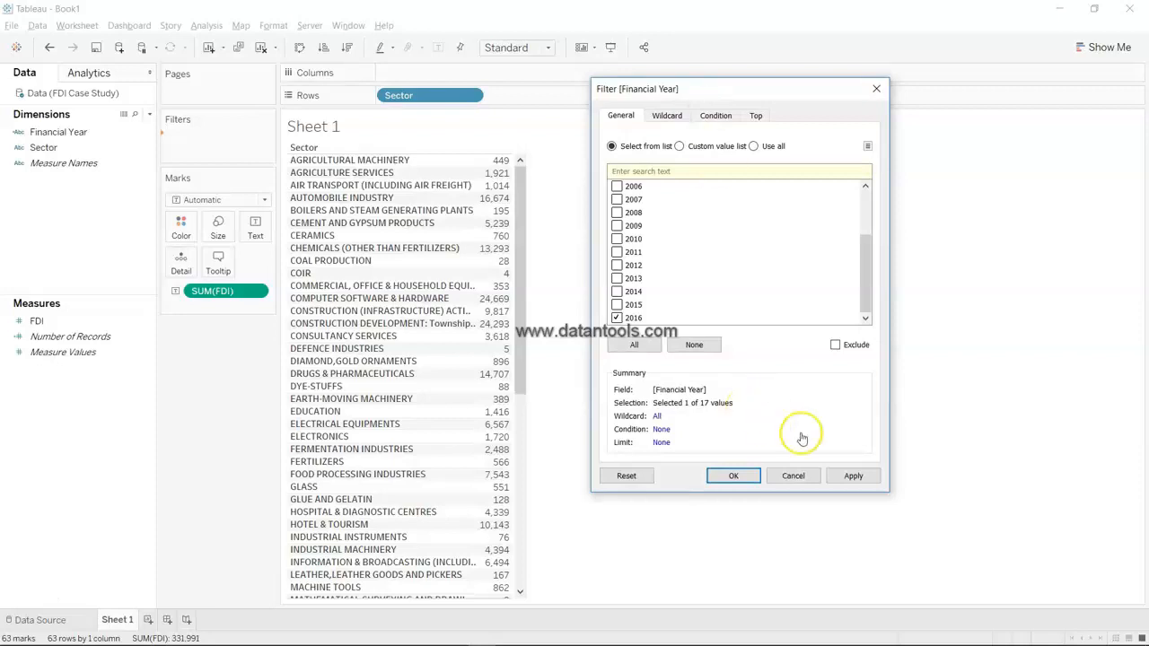
click(847, 477)
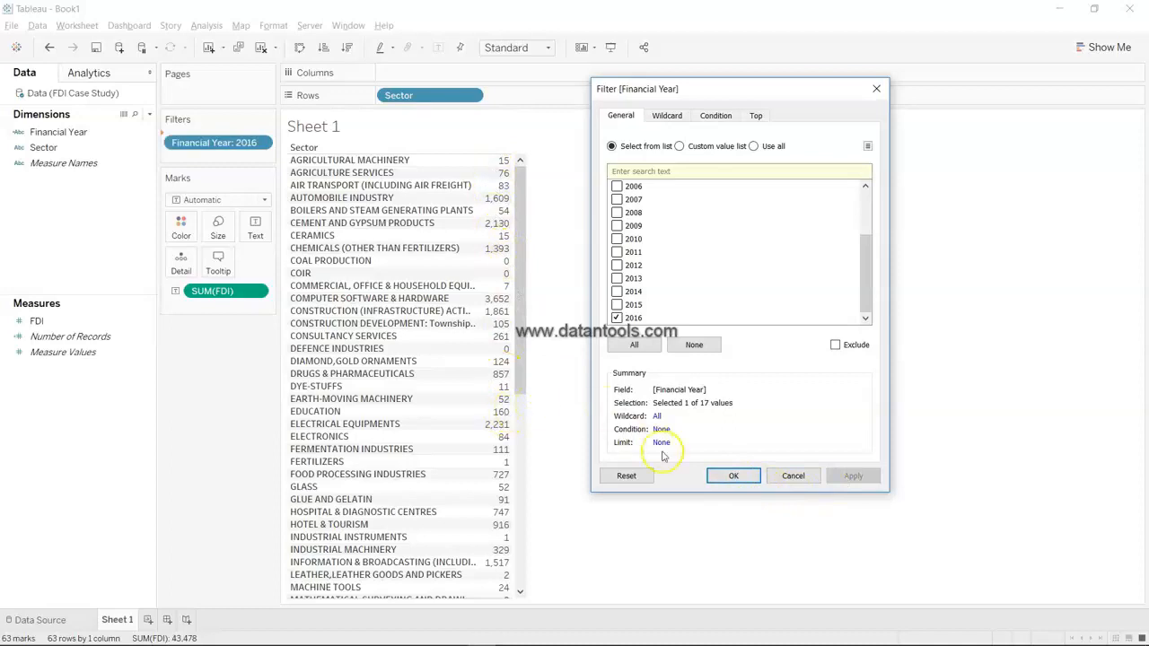
click(725, 476)
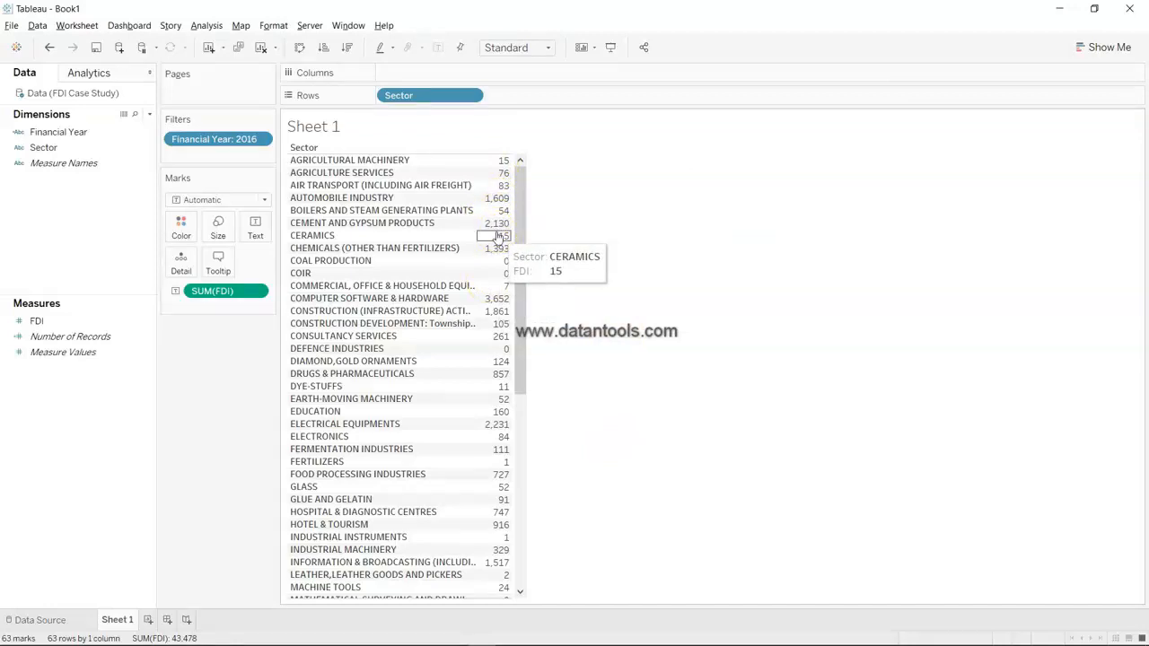
Sort the sectors by FDI in descending order and widen the table's Sector column for the longer names
click(349, 50)
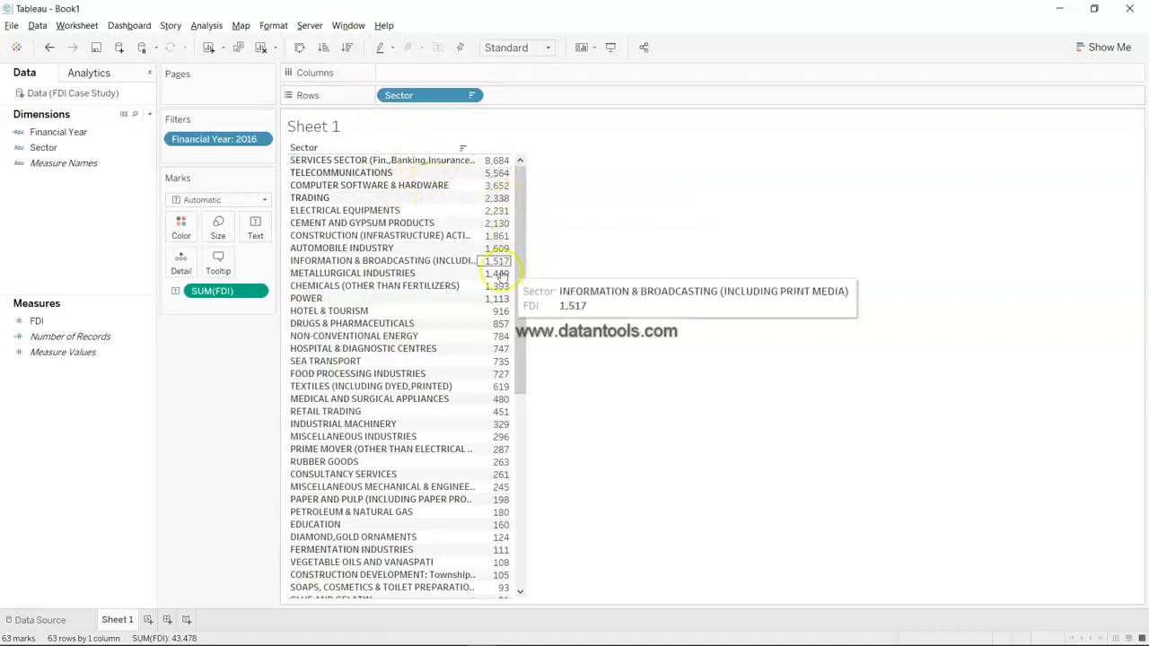
drag(476, 212, 539, 211)
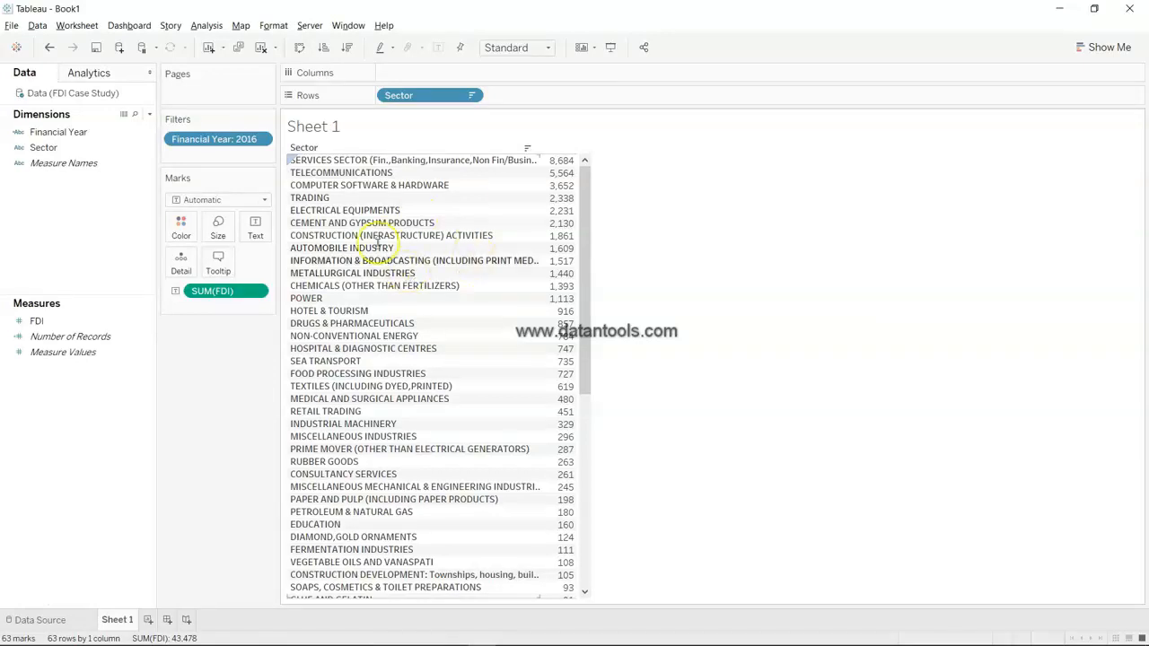
Examine the sorted sector table from top to bottom for the highest and lowest FDI sectors of 2016
mouse_move(551, 173)
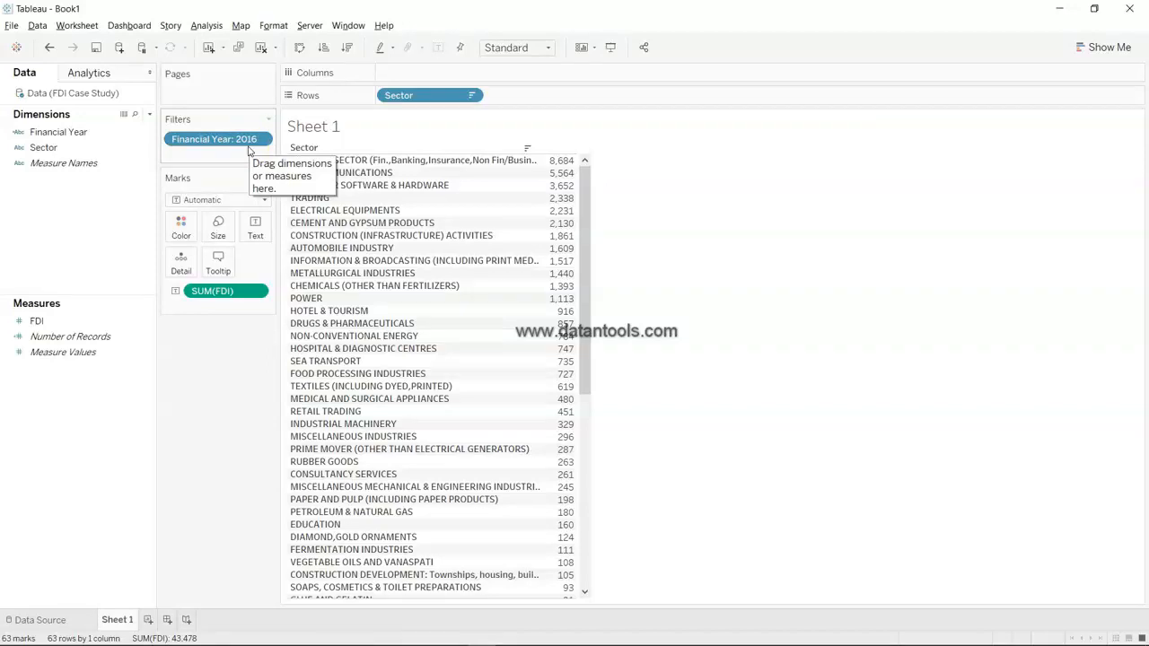
mouse_move(563, 165)
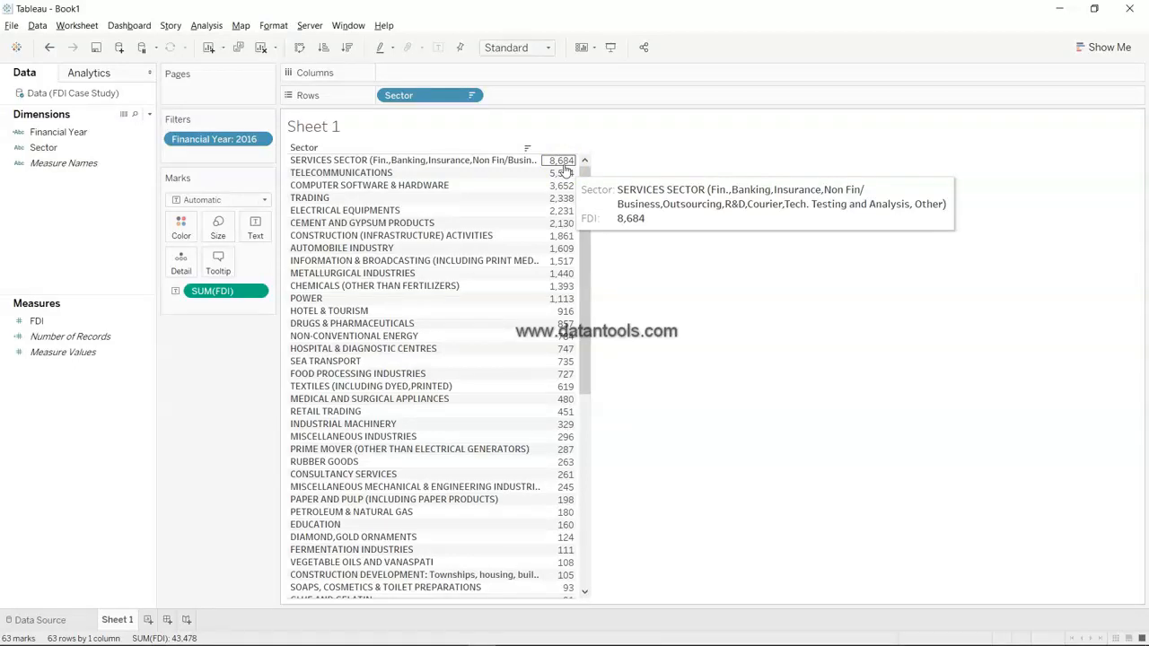
scroll(471, 504, down, 5)
scroll(471, 504, up, 5)
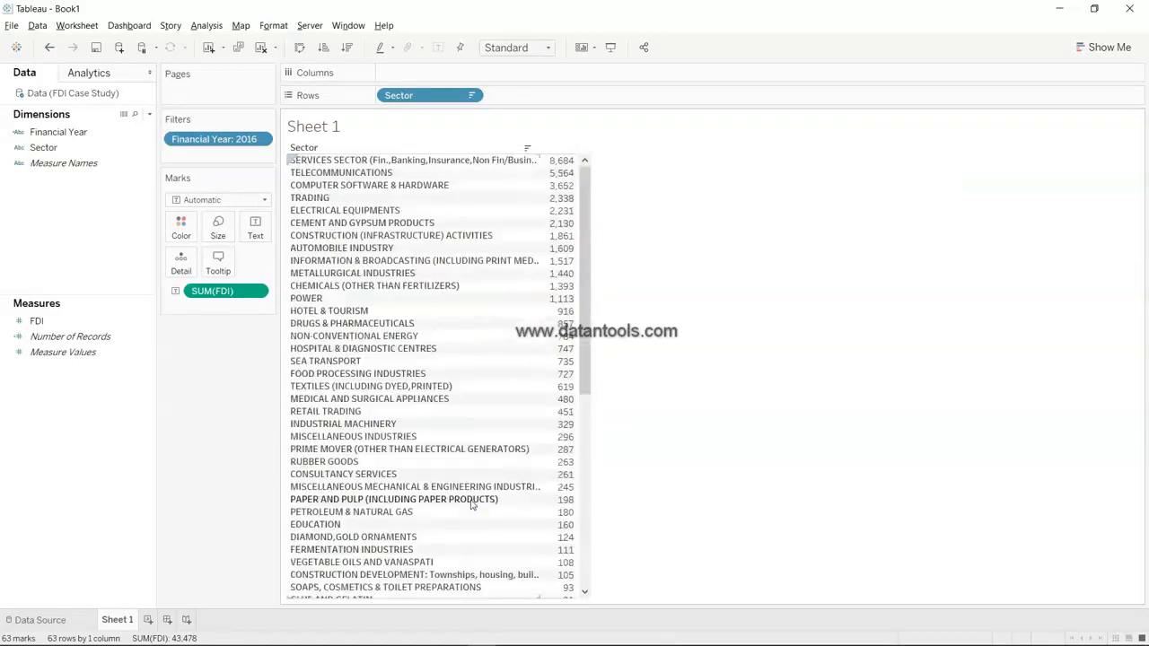
click(471, 504)
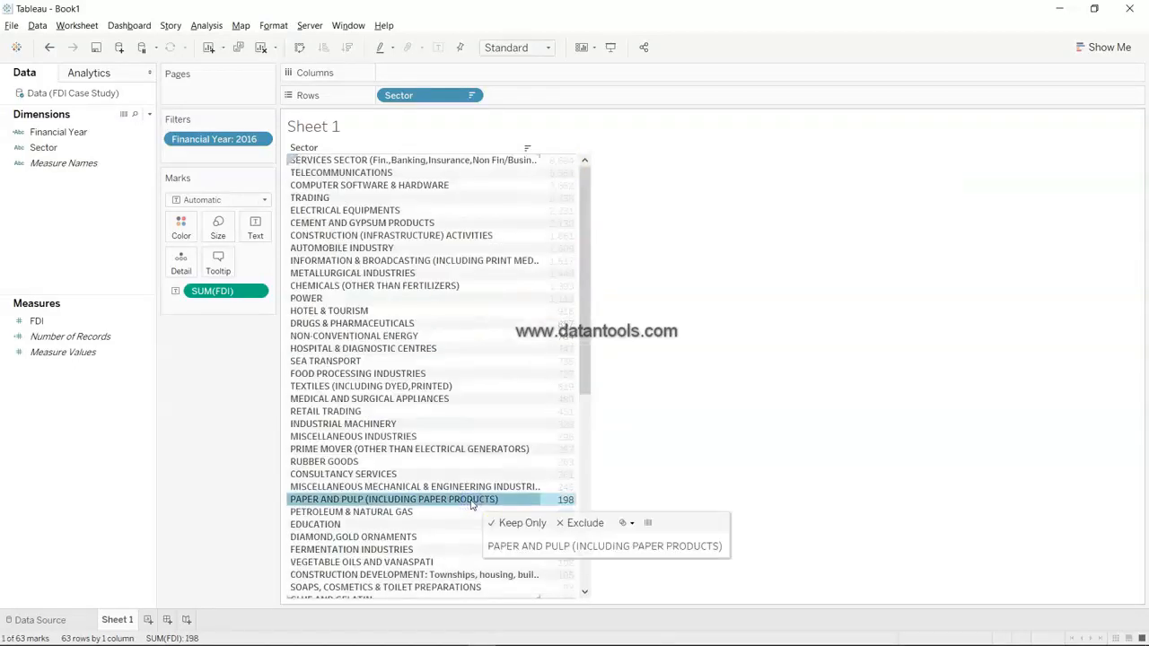
click(471, 504)
scroll(471, 504, down, 5)
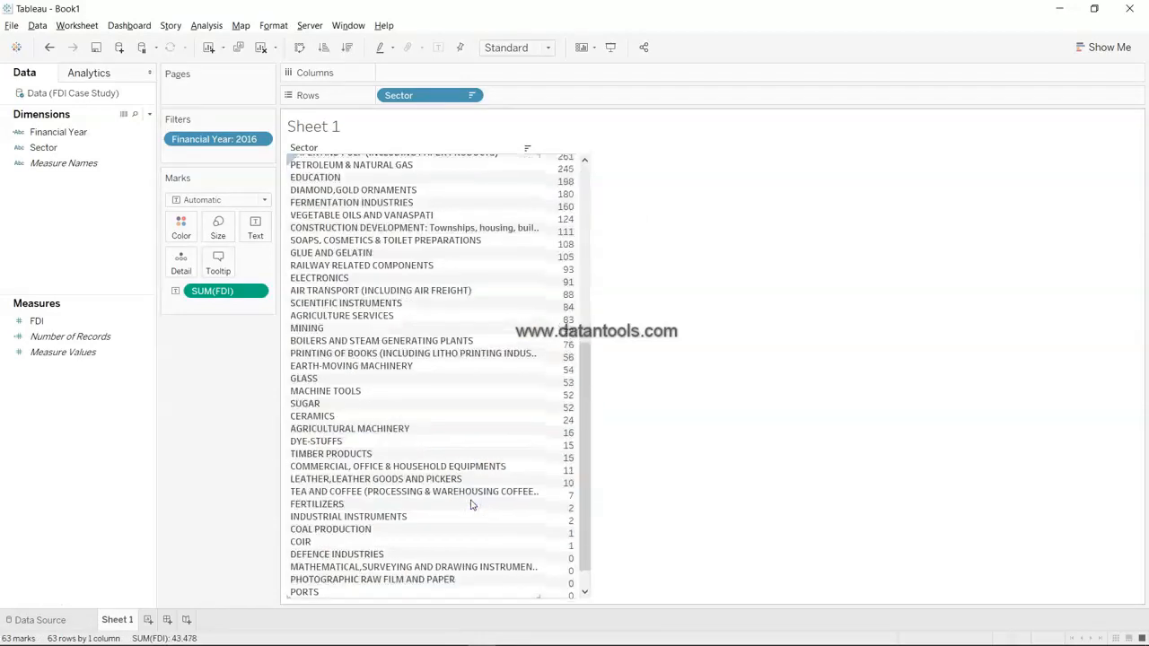
scroll(471, 504, up, 5)
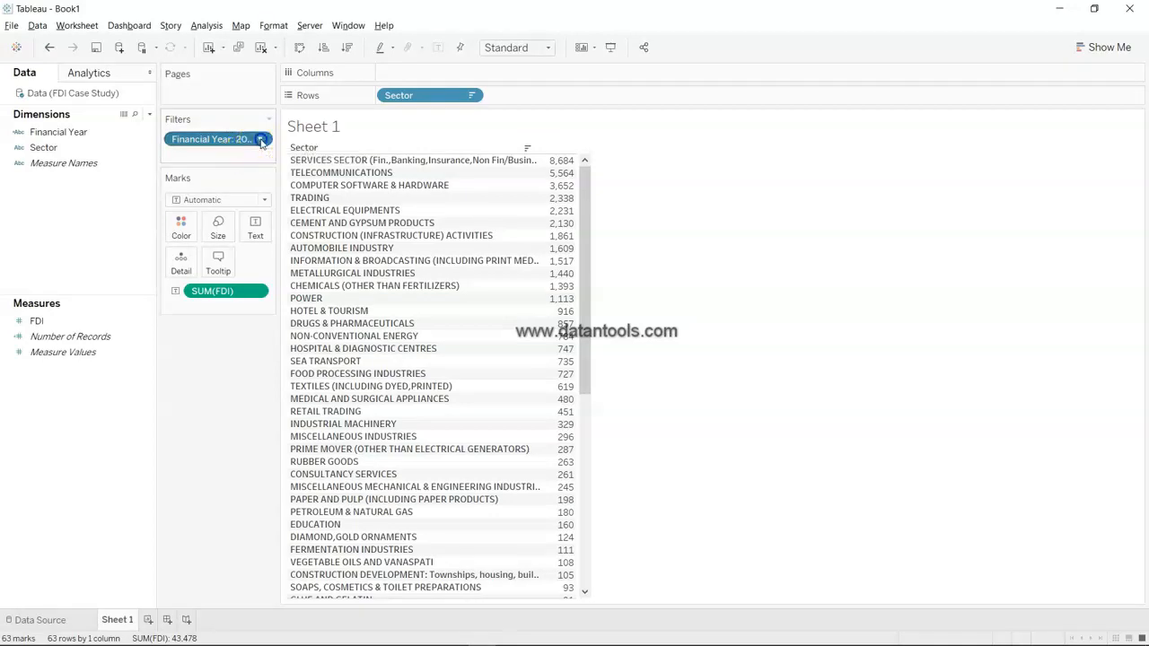
Edit the Financial Year filter to include all years from 2000 to 2016
click(261, 140)
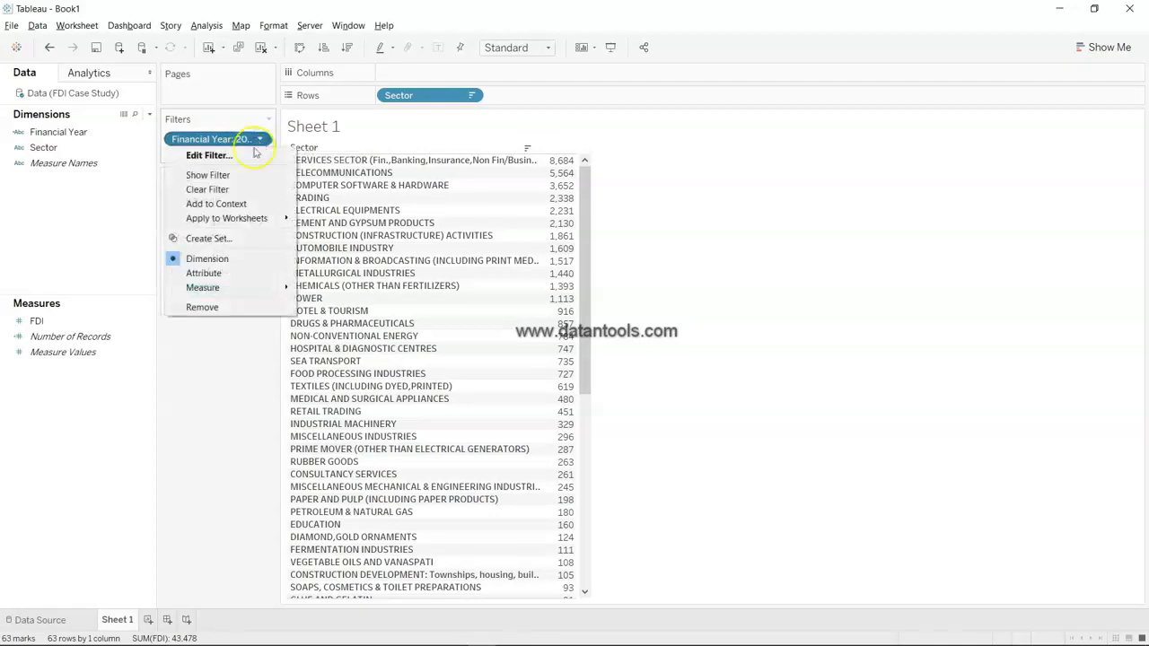
click(255, 156)
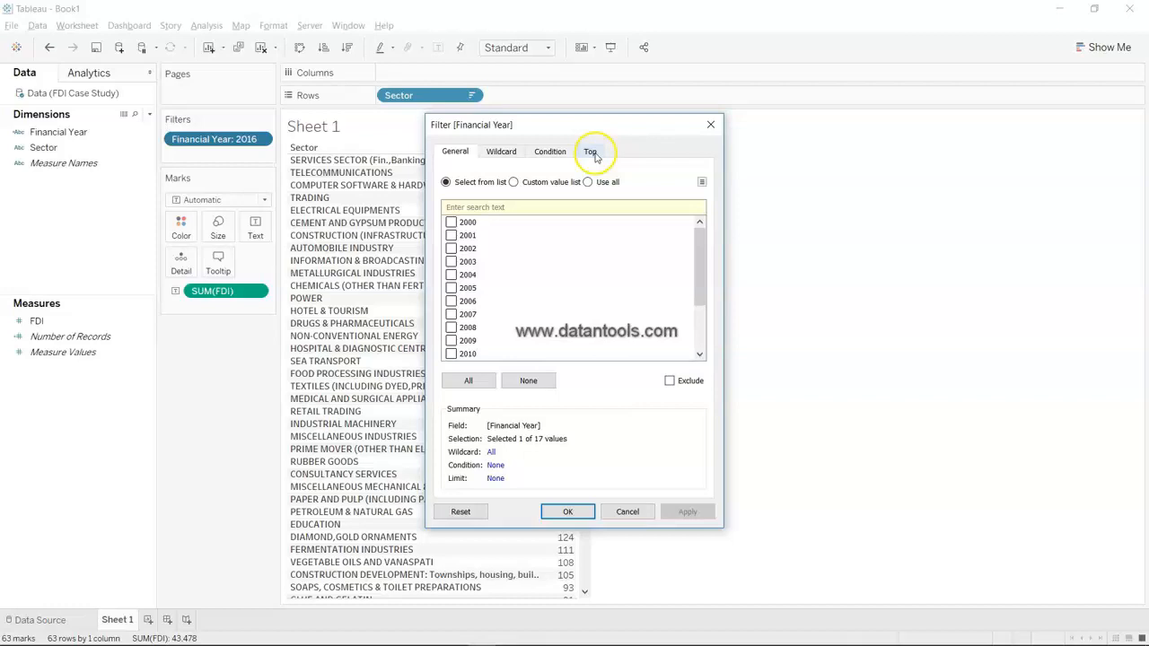
click(470, 382)
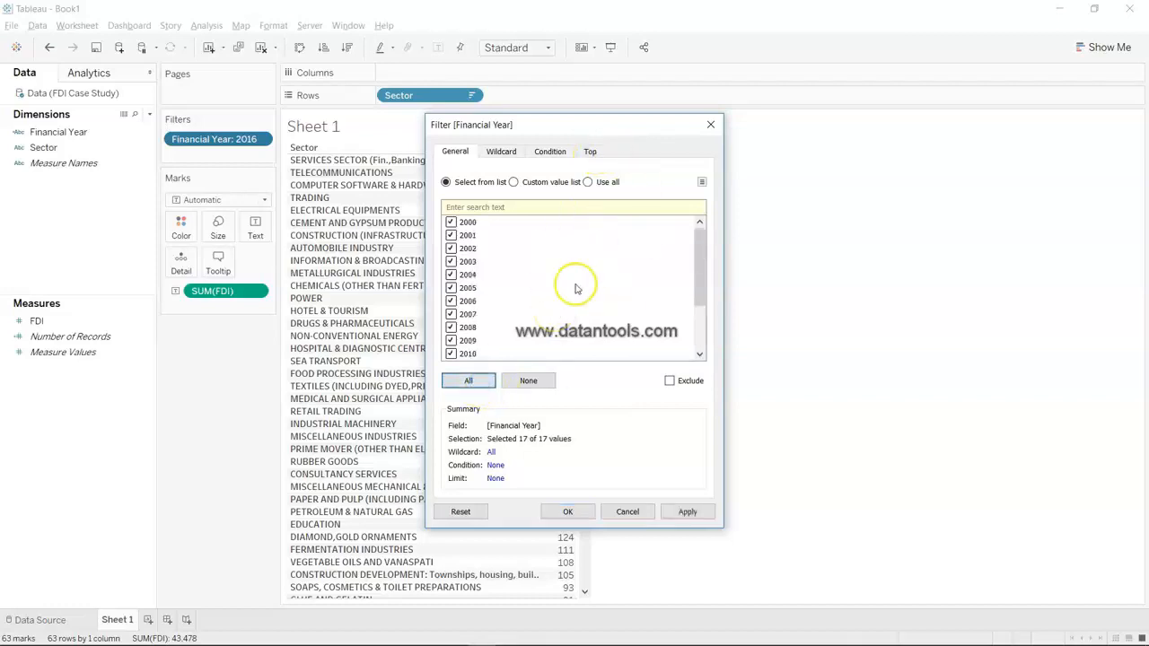
scroll(577, 288, down, 2)
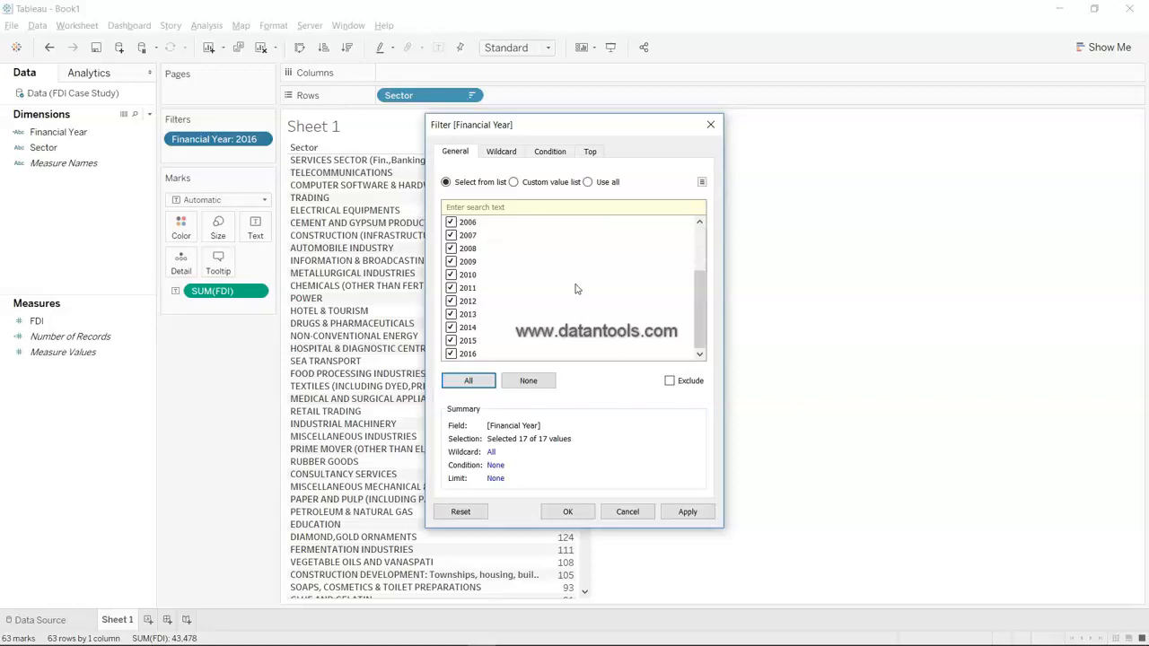
scroll(576, 288, up, 2)
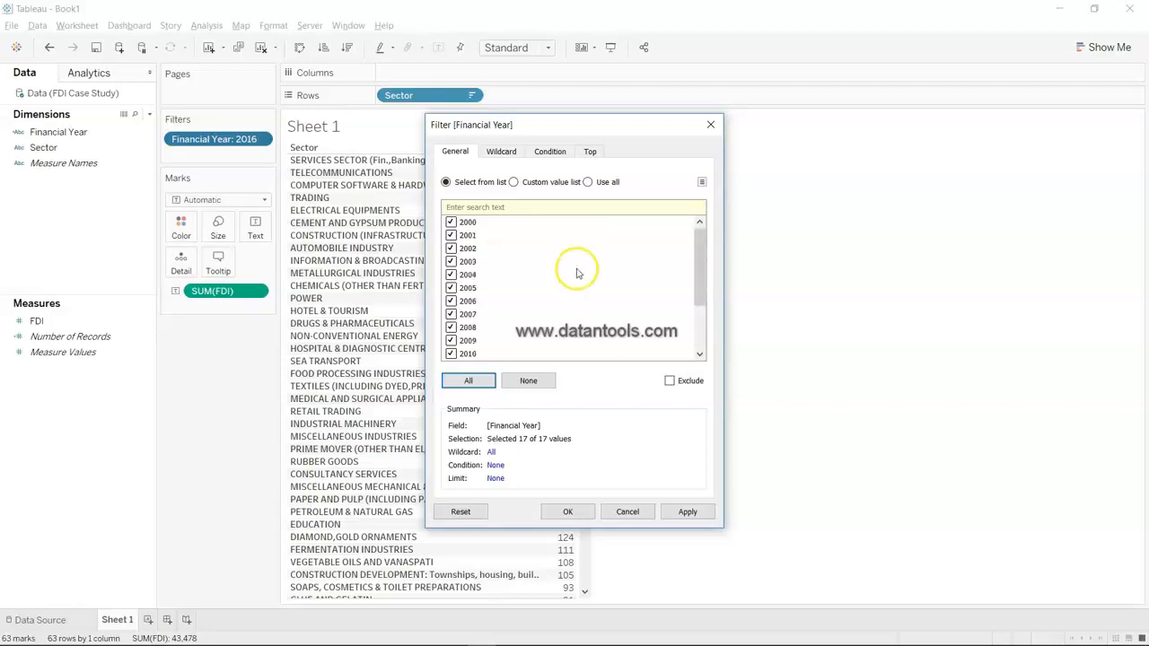
Limit the Financial Year filter to the Top 1 by field, using the Maximum of Financial Year, and apply it
click(592, 153)
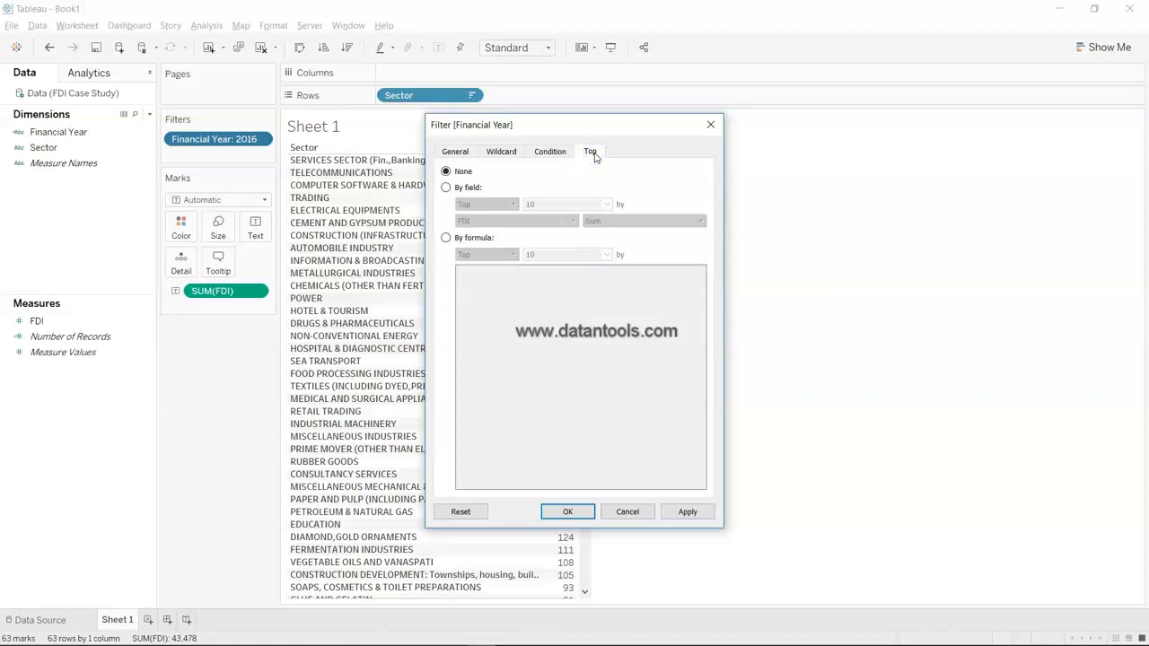
click(465, 189)
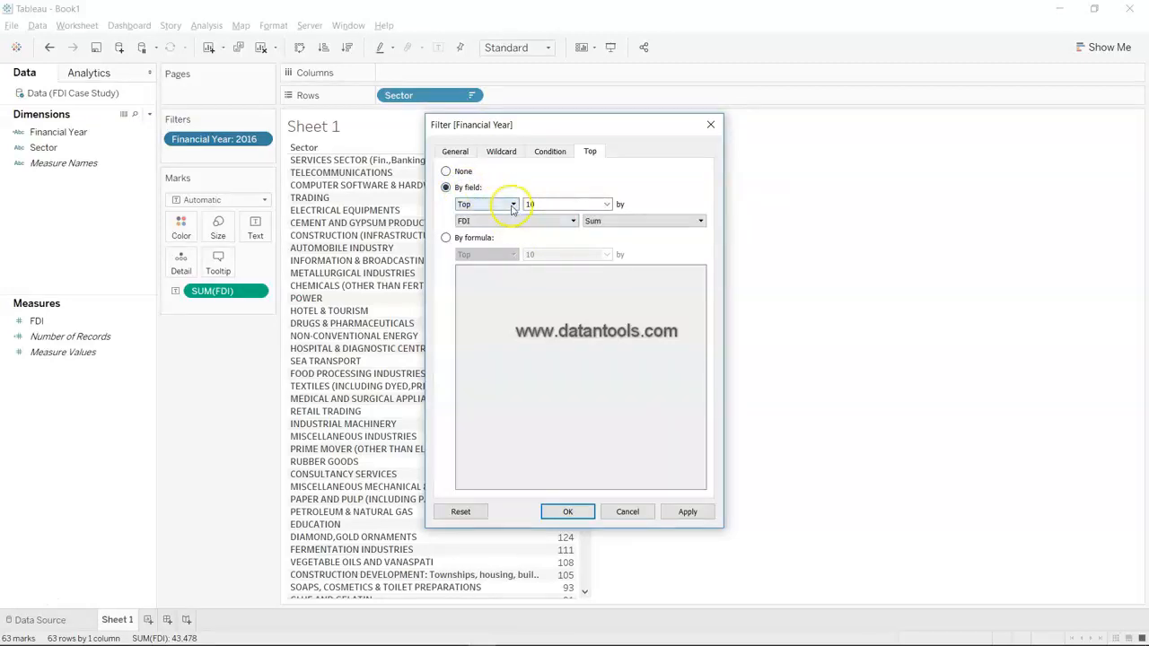
double_click(560, 204)
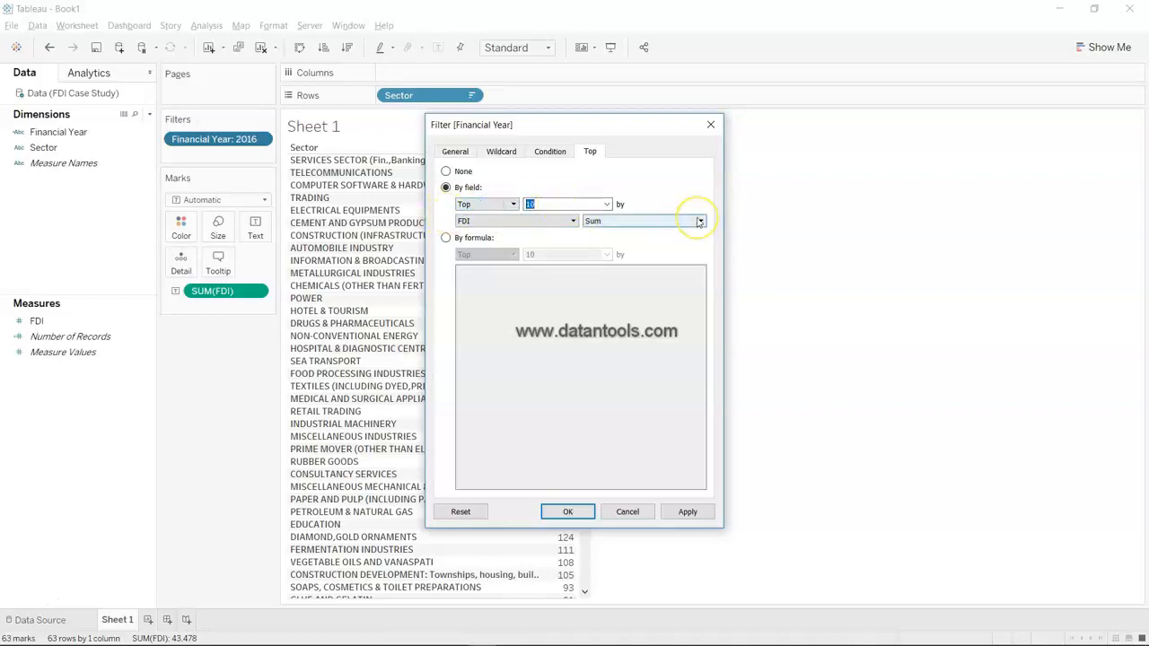
text(1)
click(545, 220)
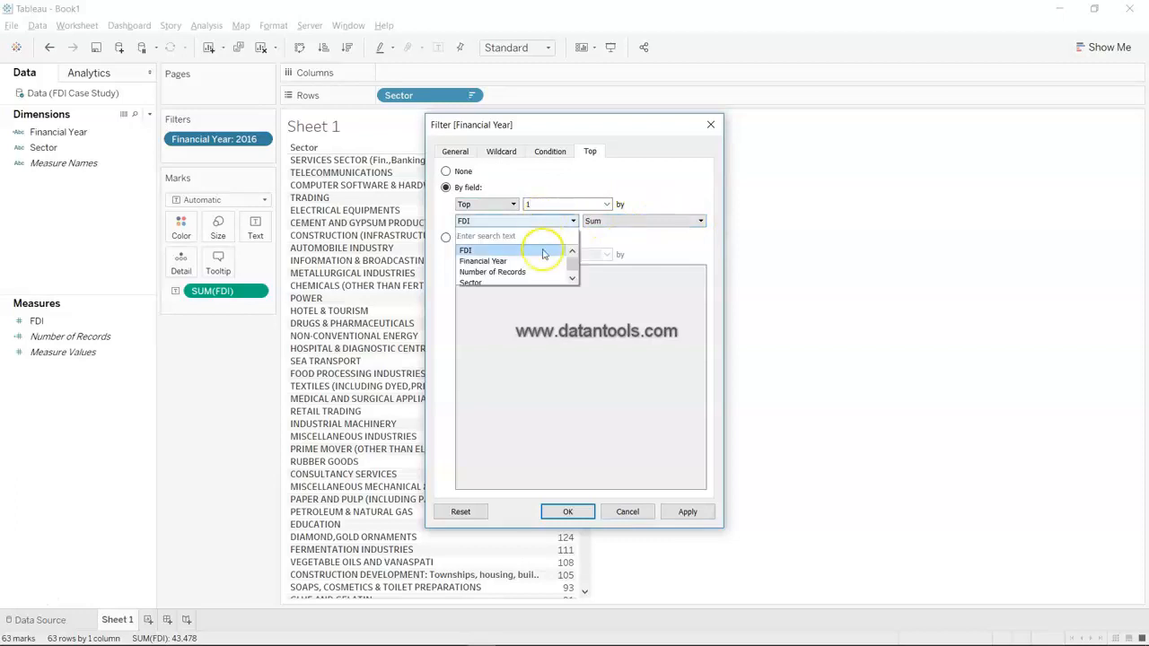
click(539, 259)
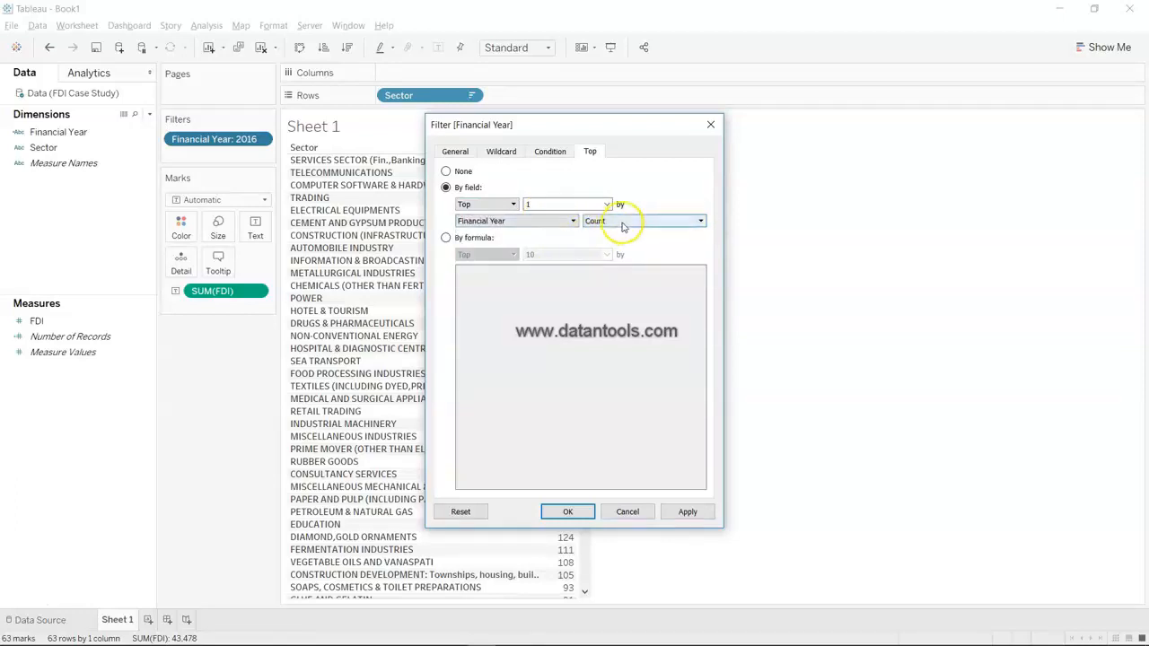
click(617, 220)
click(628, 265)
drag(589, 124, 832, 70)
click(931, 458)
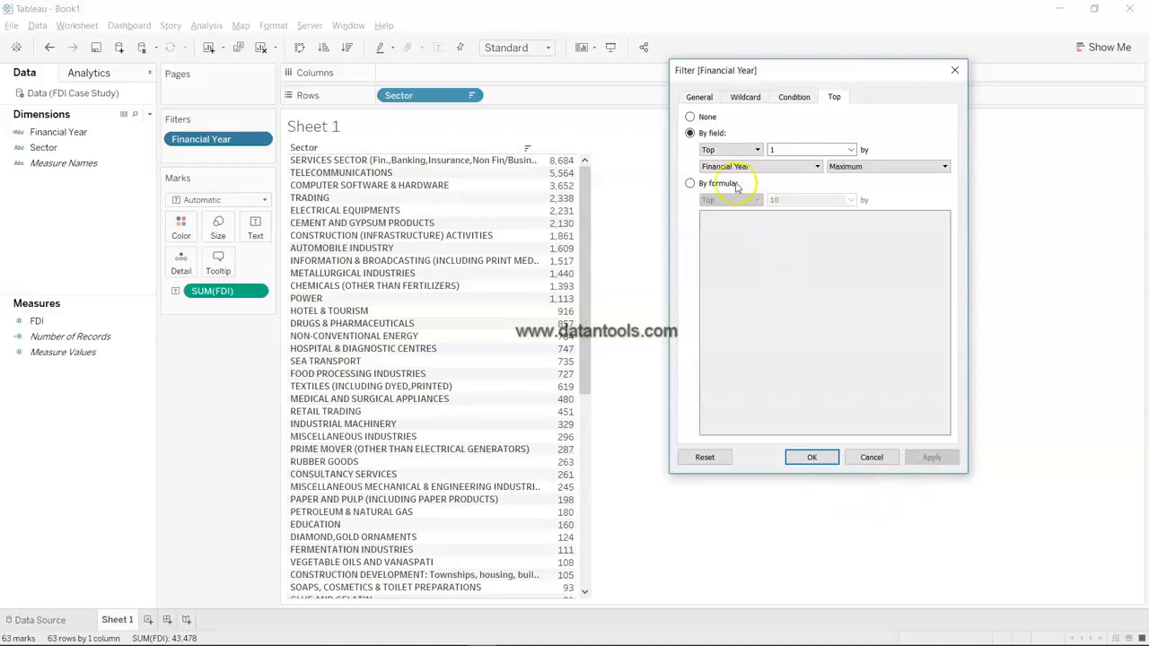
click(811, 457)
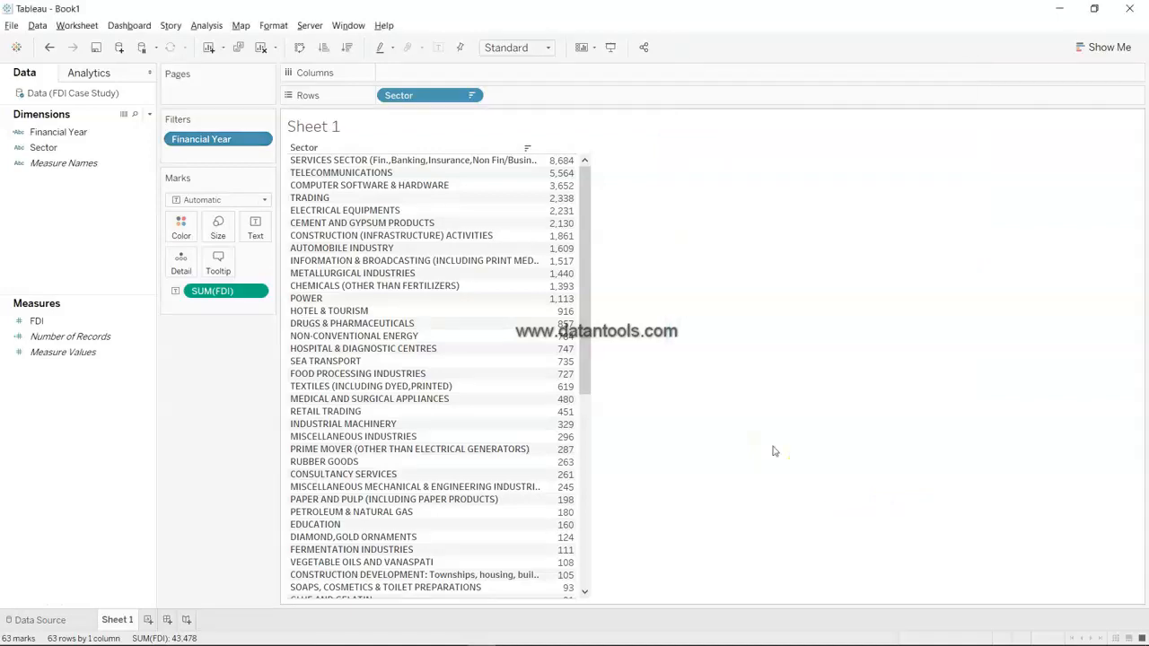
Reopen the Financial Year filter and review its selected years and Top limit settings beside the sector table
click(553, 279)
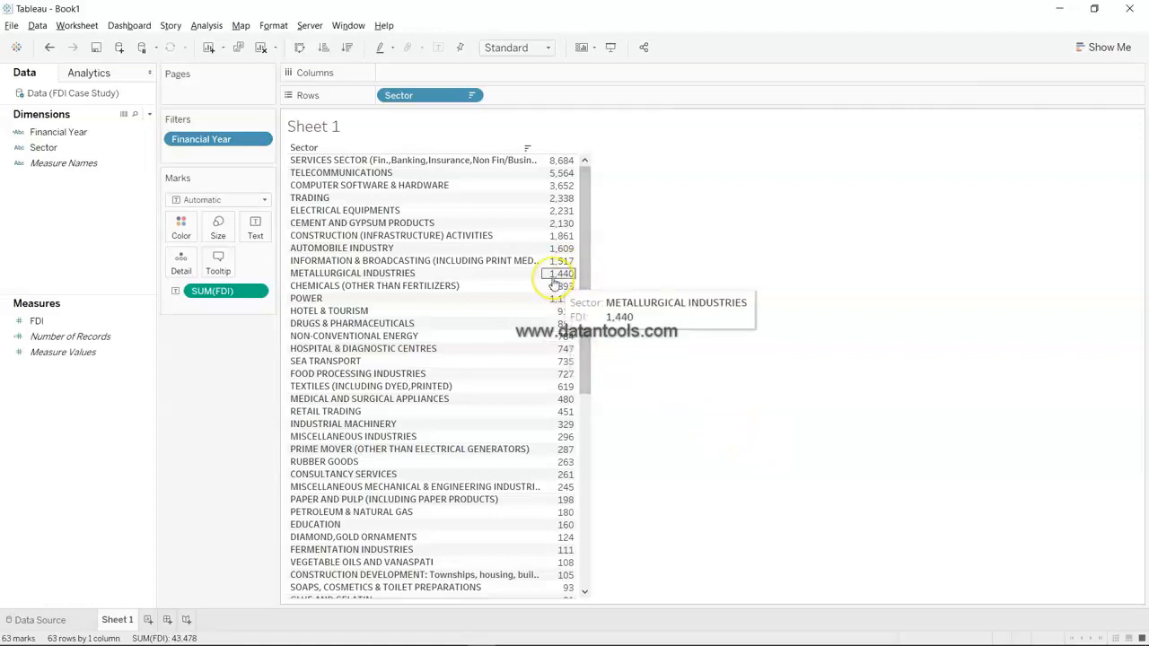
click(527, 279)
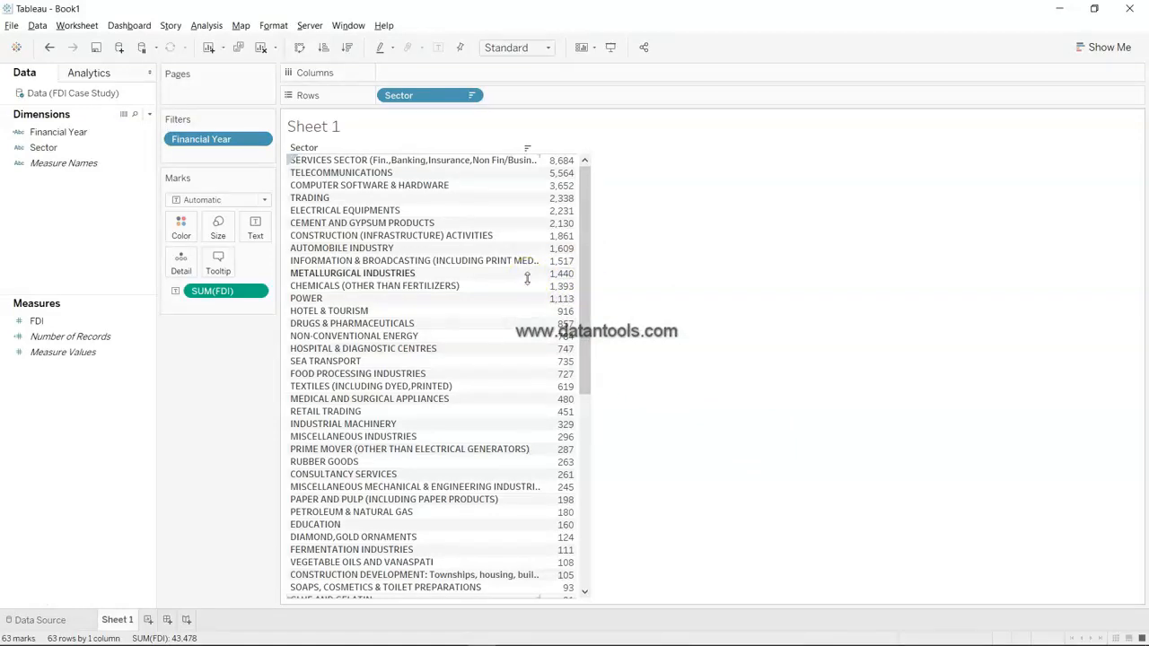
click(260, 144)
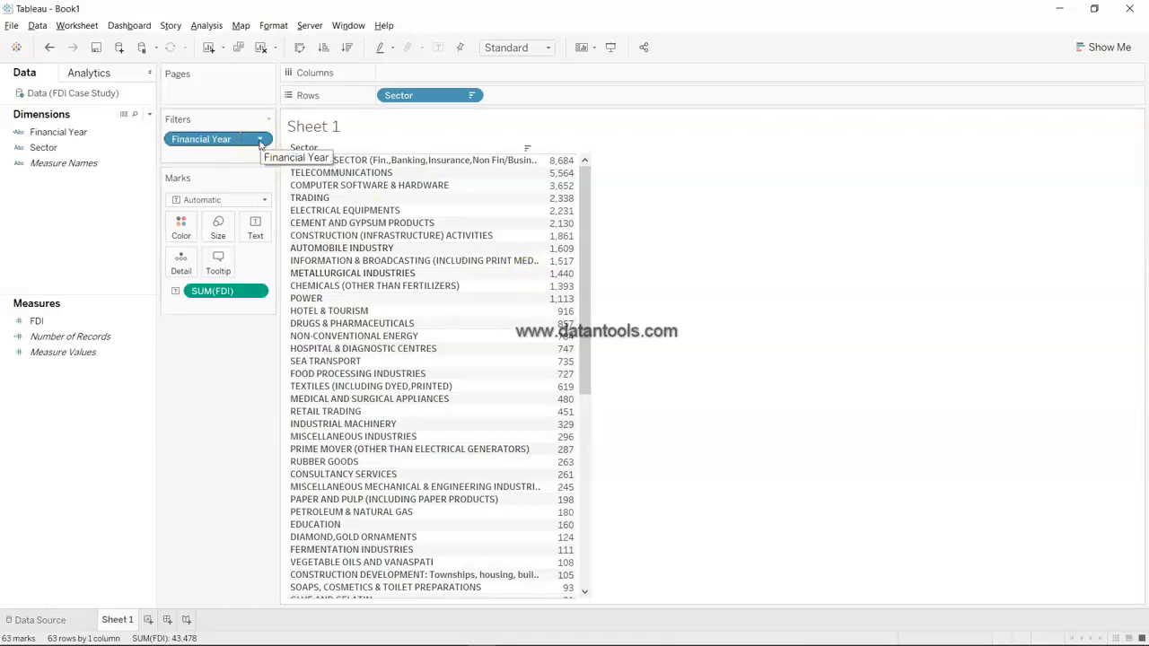
click(259, 143)
click(266, 159)
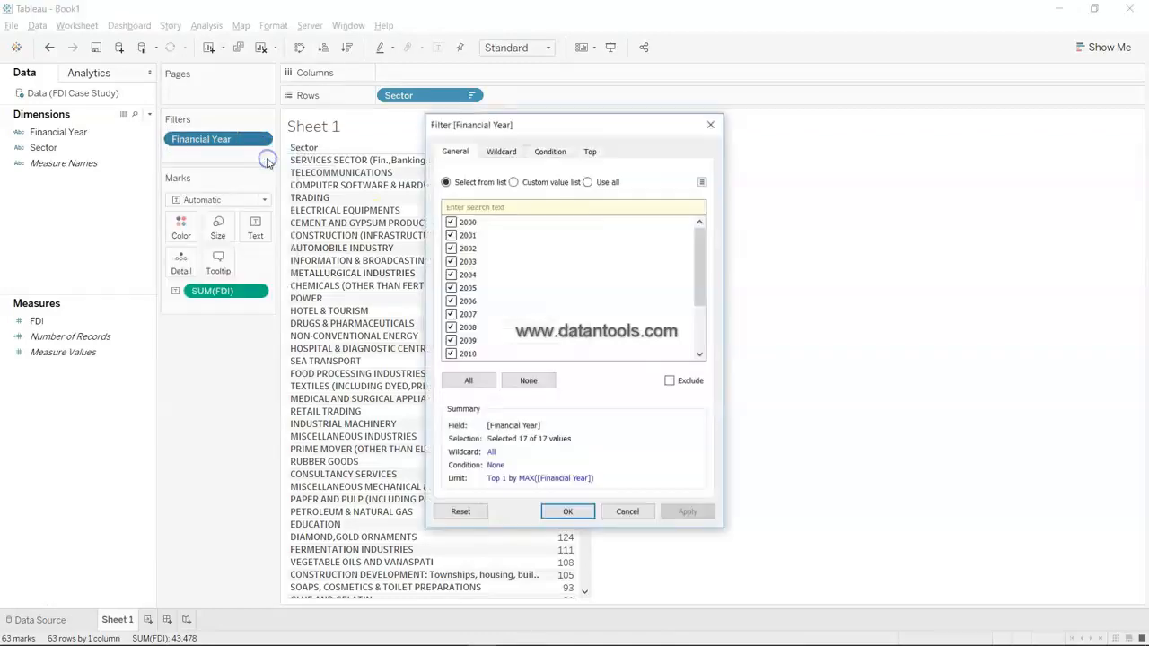
click(518, 271)
scroll(517, 273, down, 2)
scroll(516, 271, up, 2)
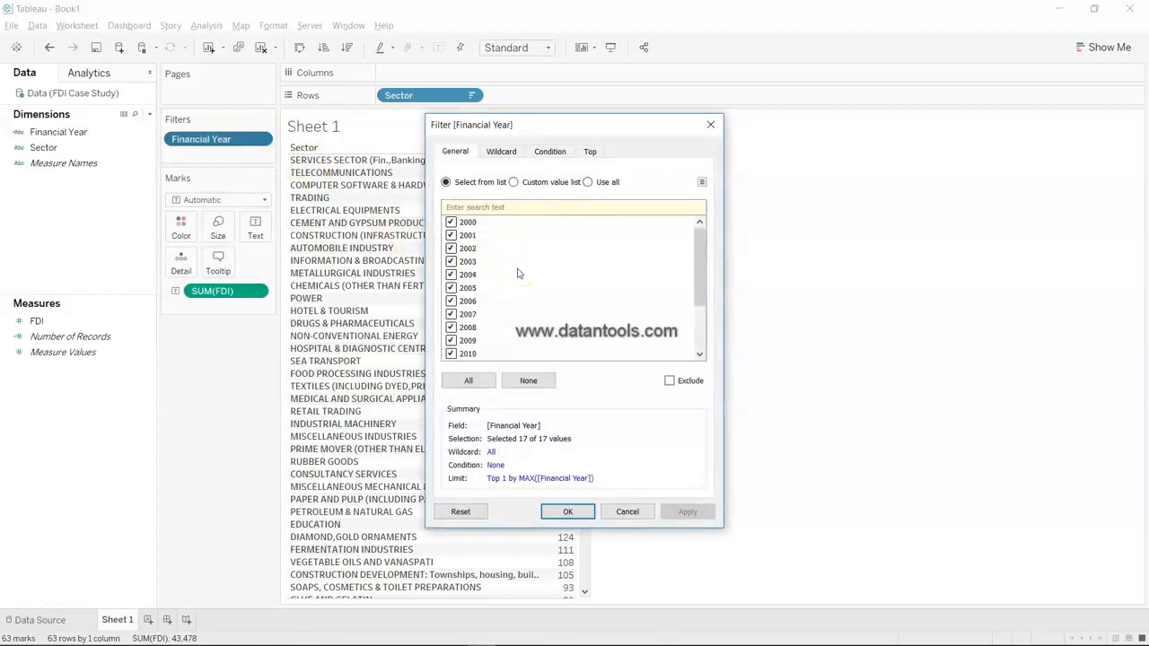
drag(529, 131, 741, 106)
click(799, 126)
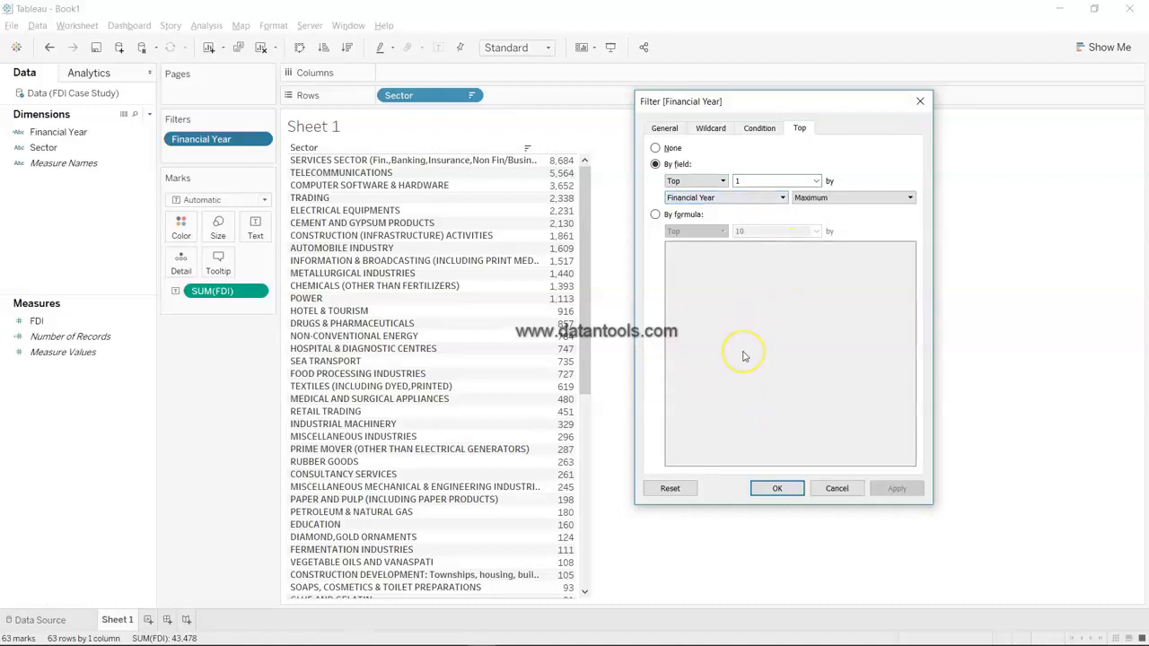
click(776, 487)
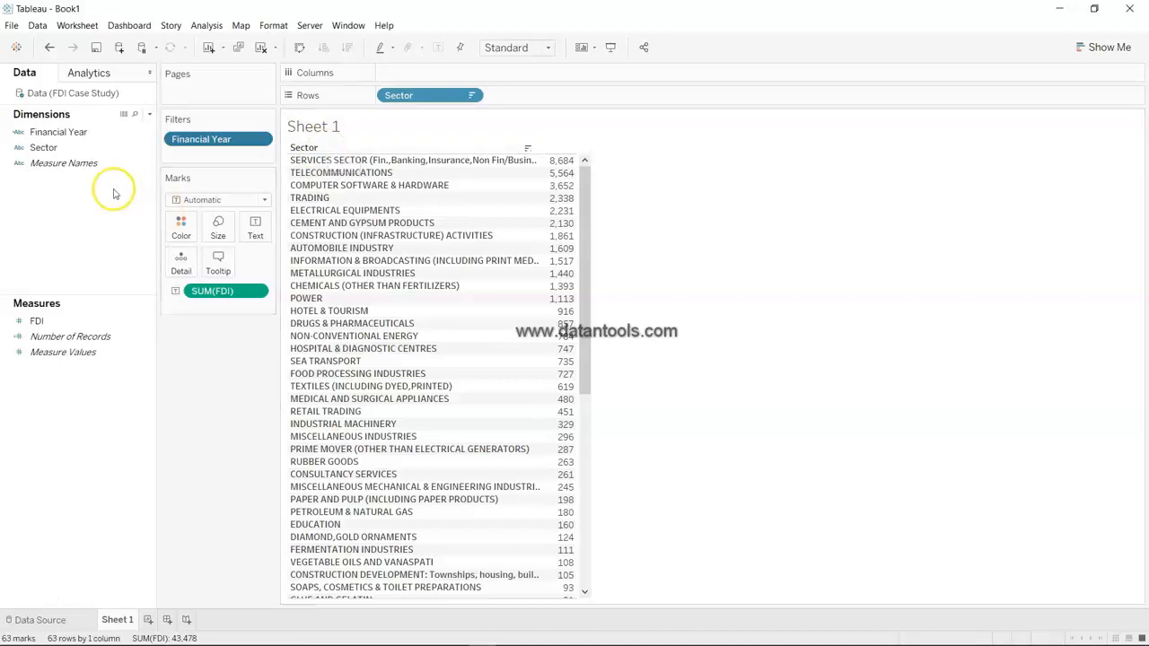
Add a Sector filter limited to the Top 1 by field, using the Sum of FDI, and apply it
click(100, 151)
drag(102, 149, 238, 163)
scroll(550, 328, down, 10)
scroll(550, 328, up, 10)
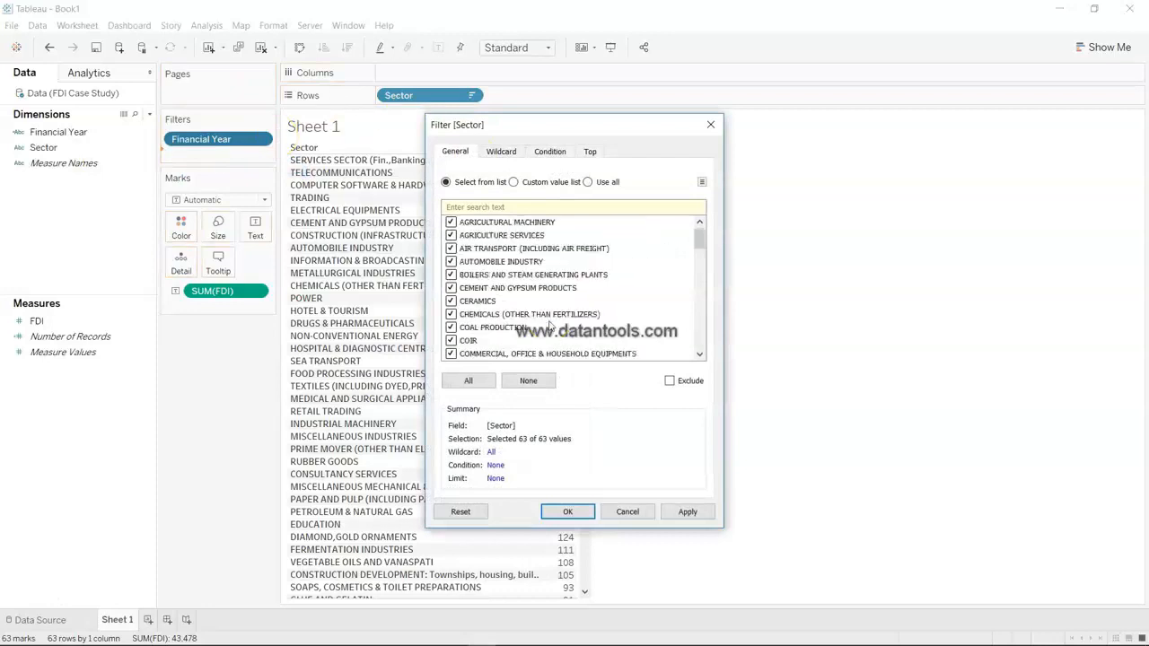
click(591, 151)
click(468, 187)
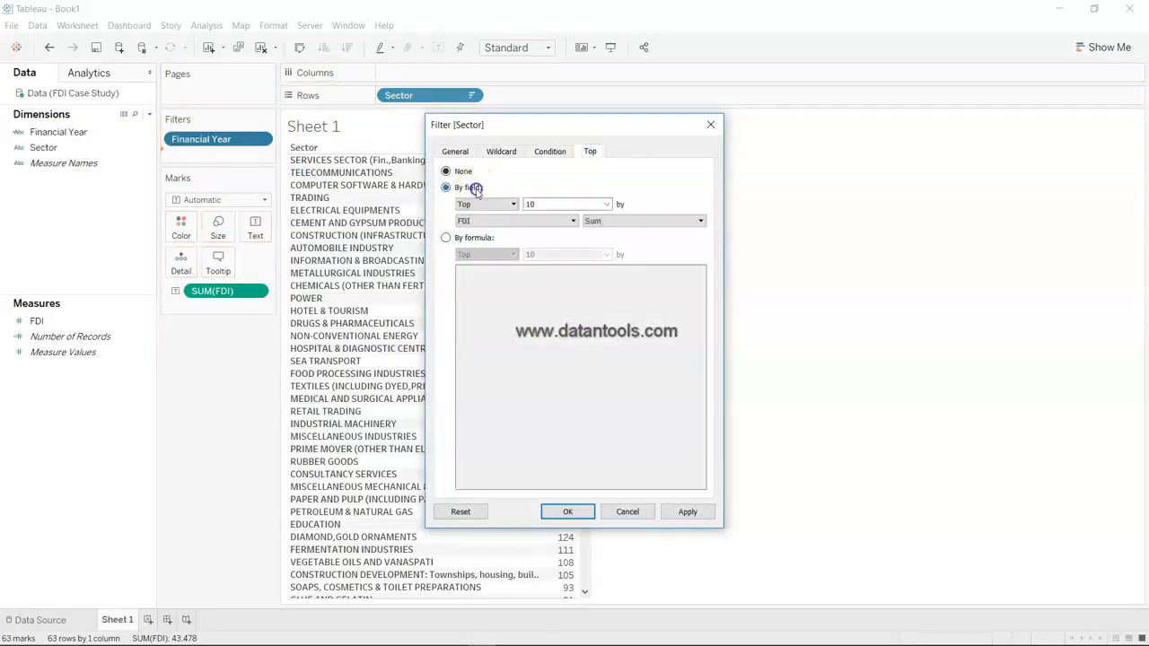
click(542, 206)
drag(549, 126, 812, 111)
click(840, 193)
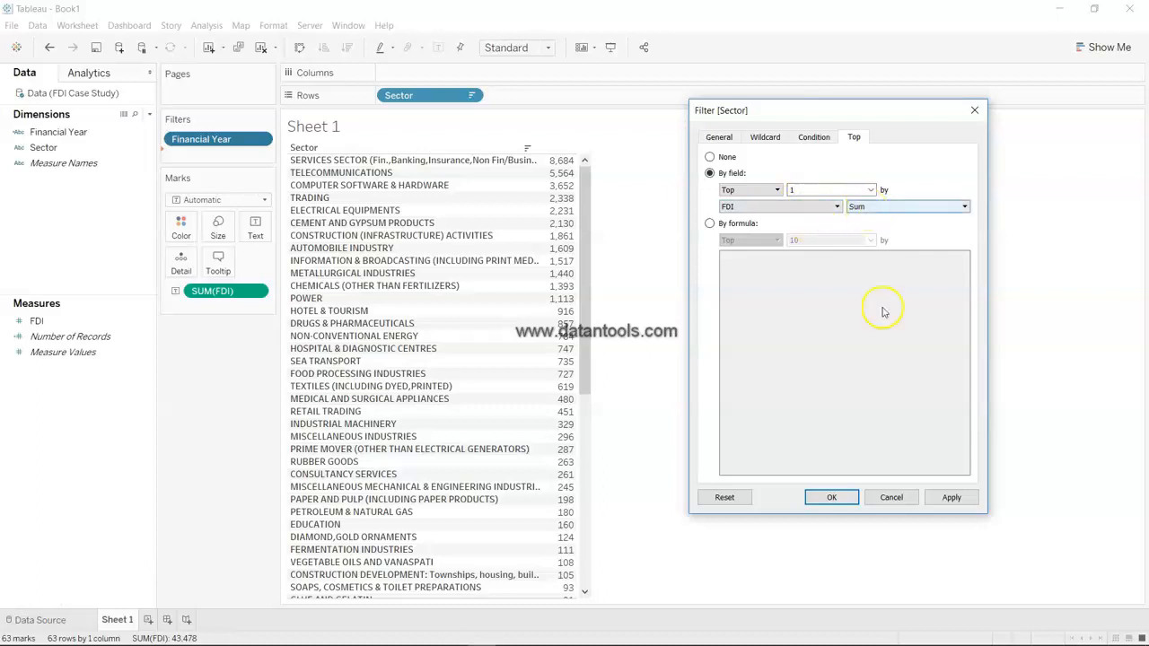
click(950, 501)
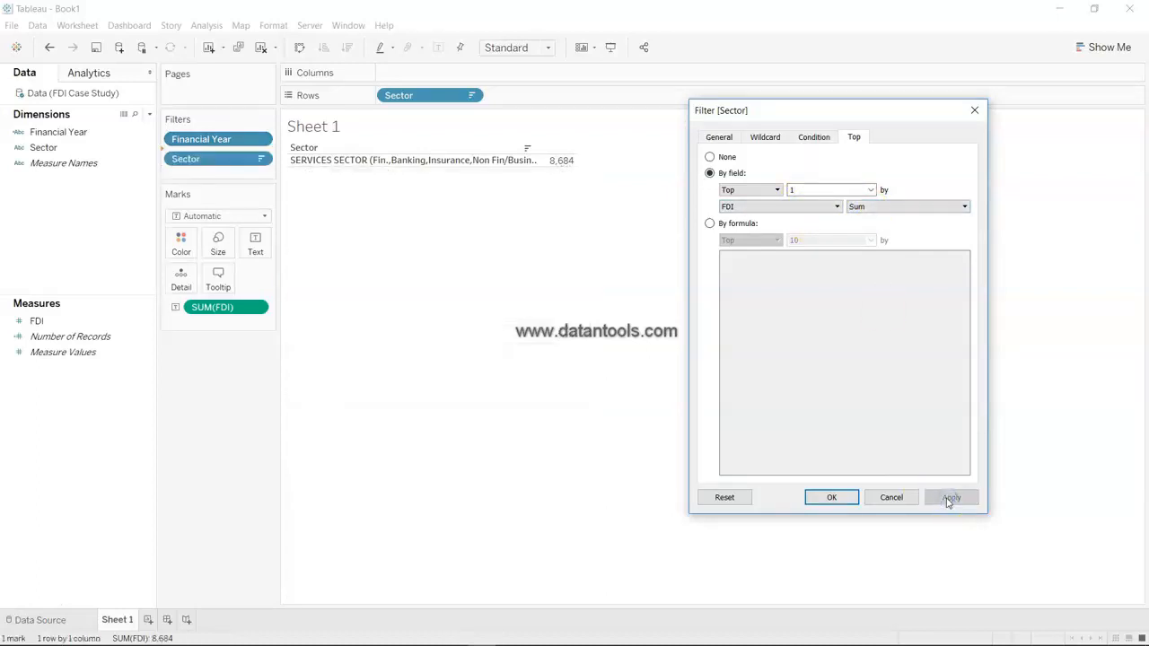
click(826, 497)
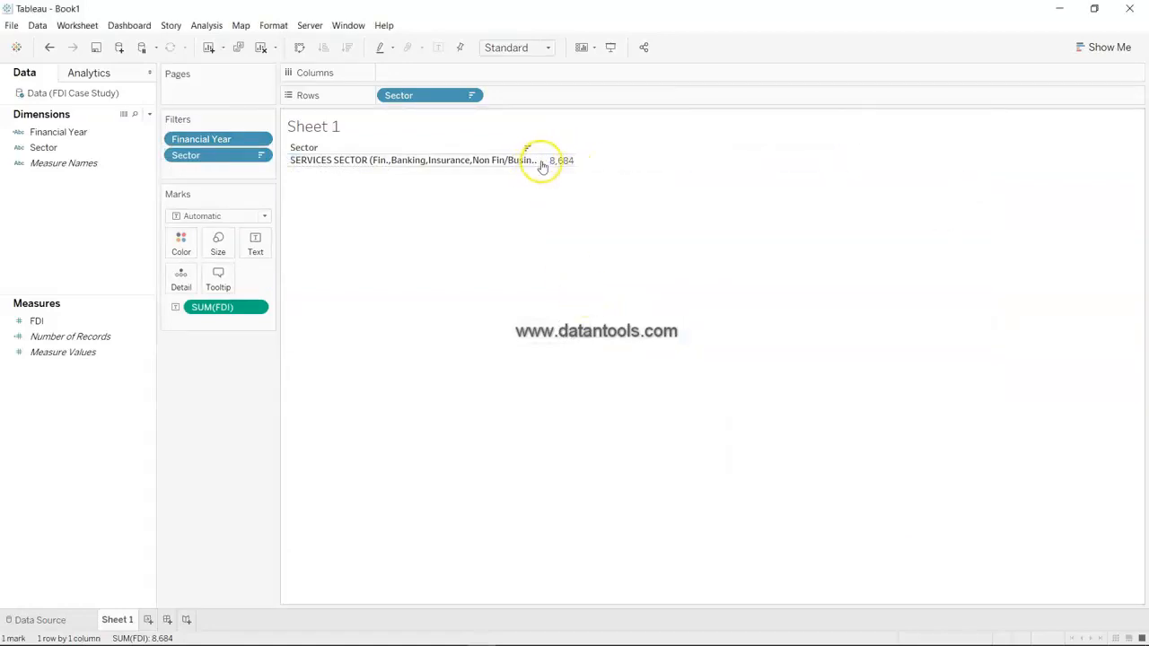
Widen the Sector column of the table and rename the worksheet as Max FDI
drag(539, 160, 562, 162)
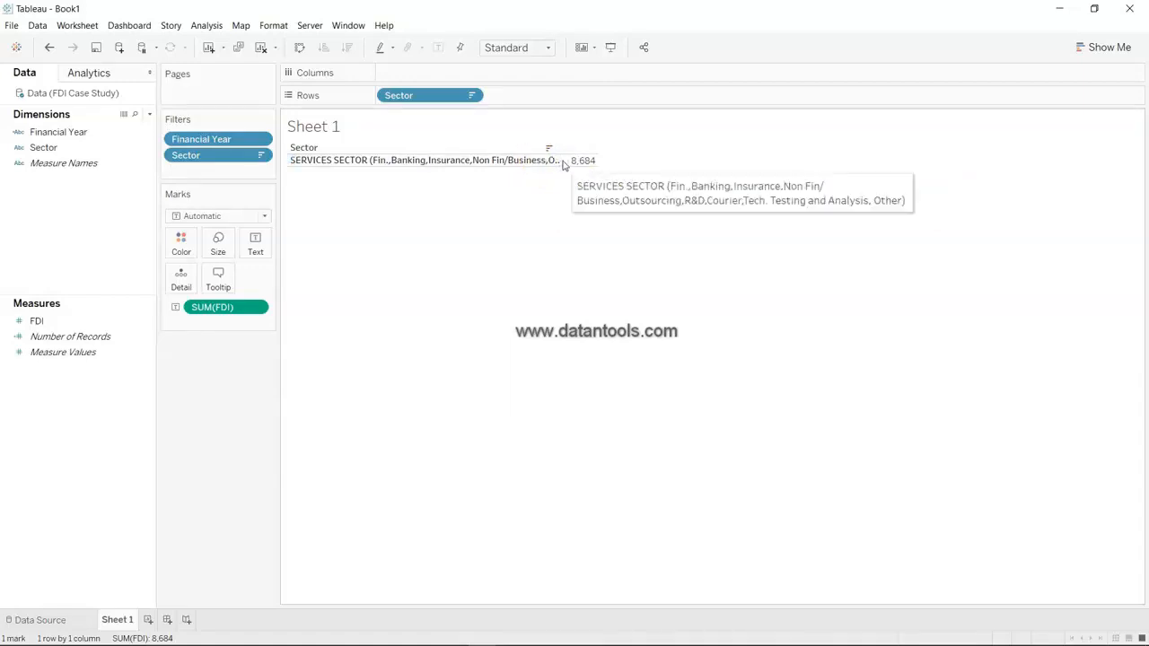
drag(560, 160, 579, 159)
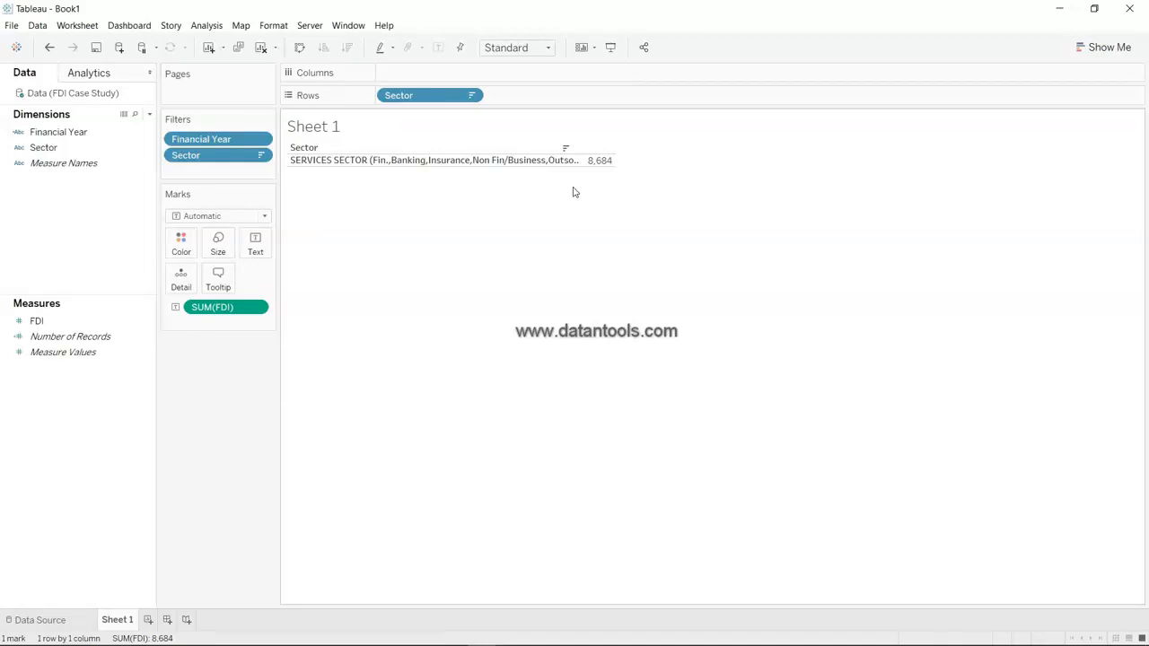
double_click(117, 619)
text(Max FDI)
click(395, 469)
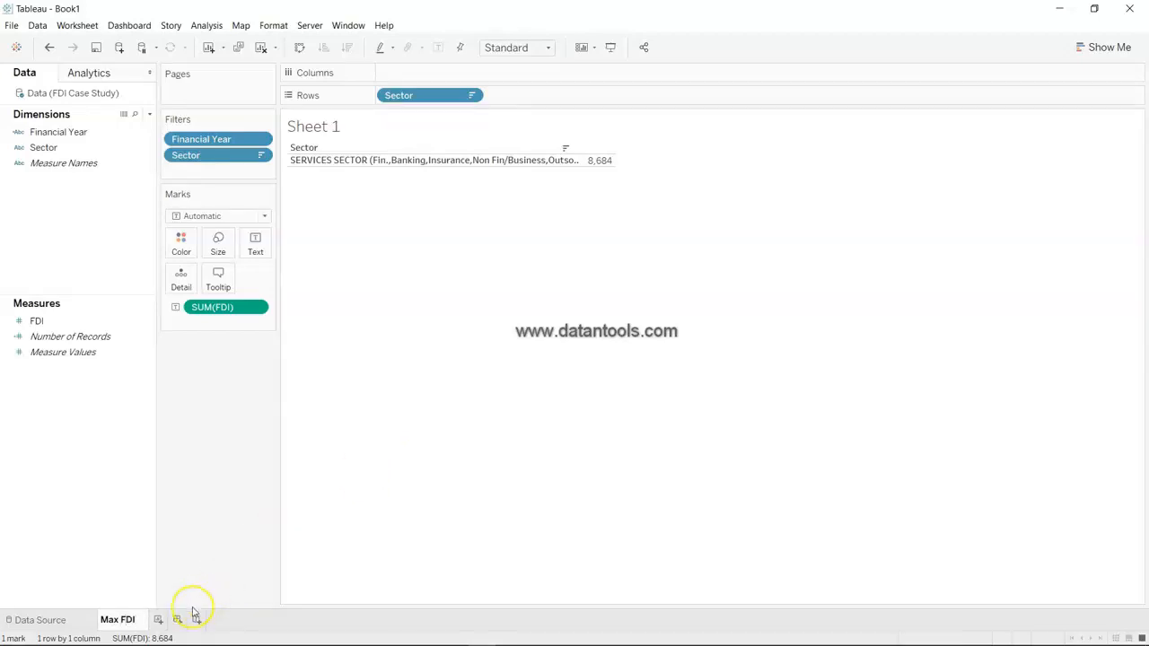
Add a new blank worksheet, and duplicate the Max FDI worksheet
click(159, 619)
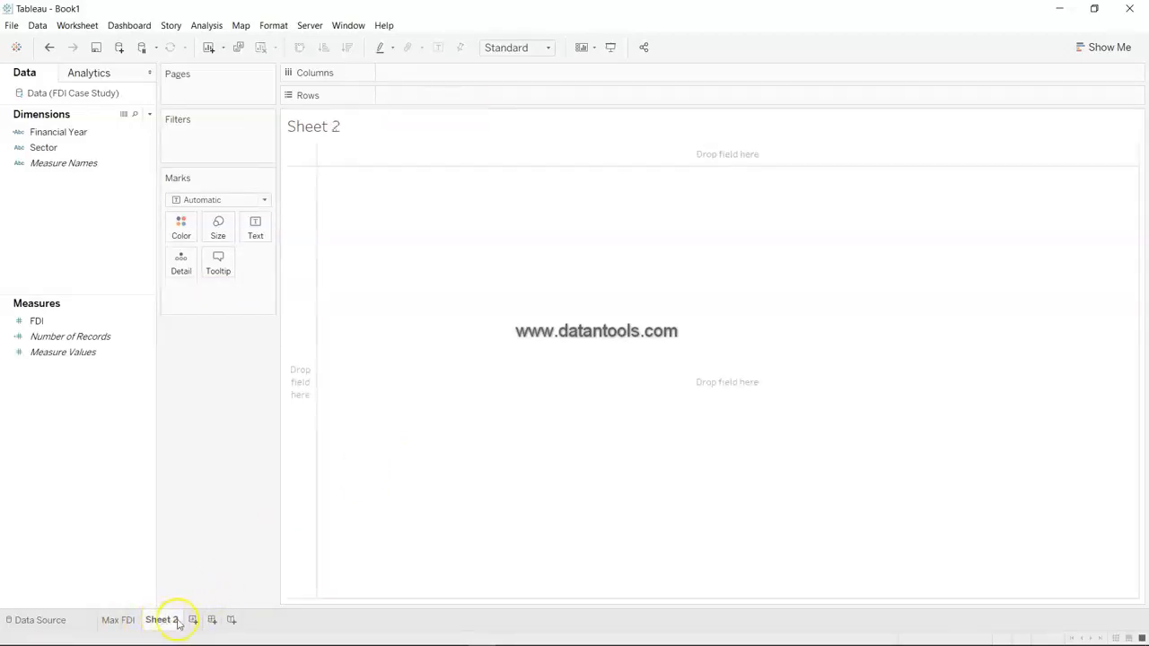
click(125, 622)
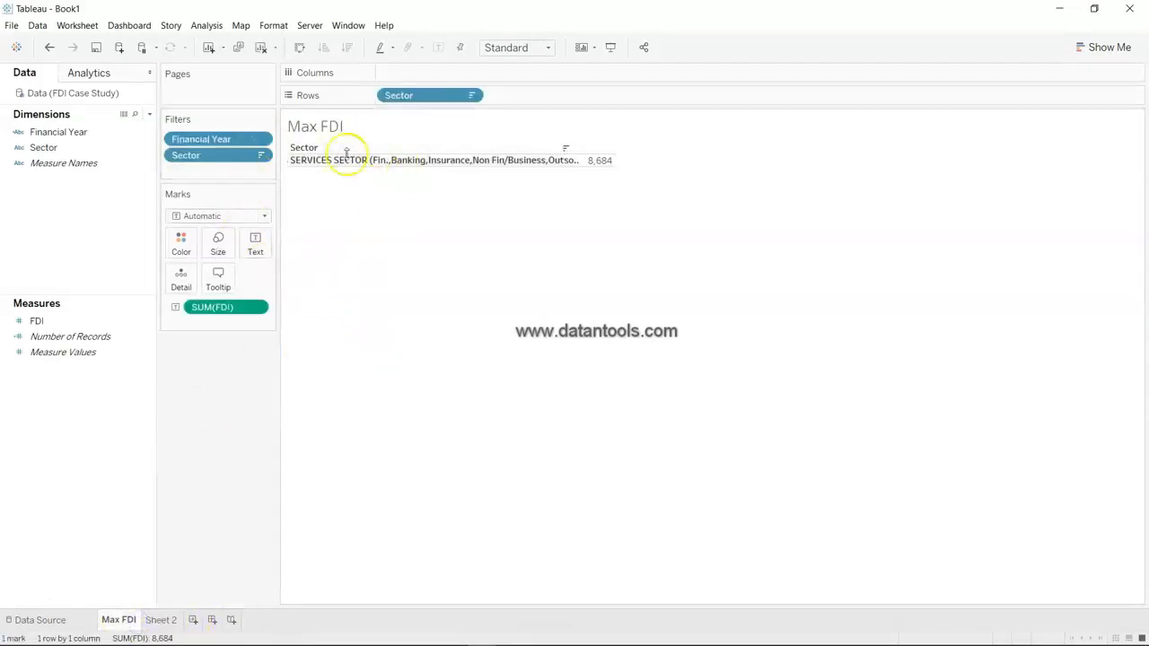
right_click(126, 620)
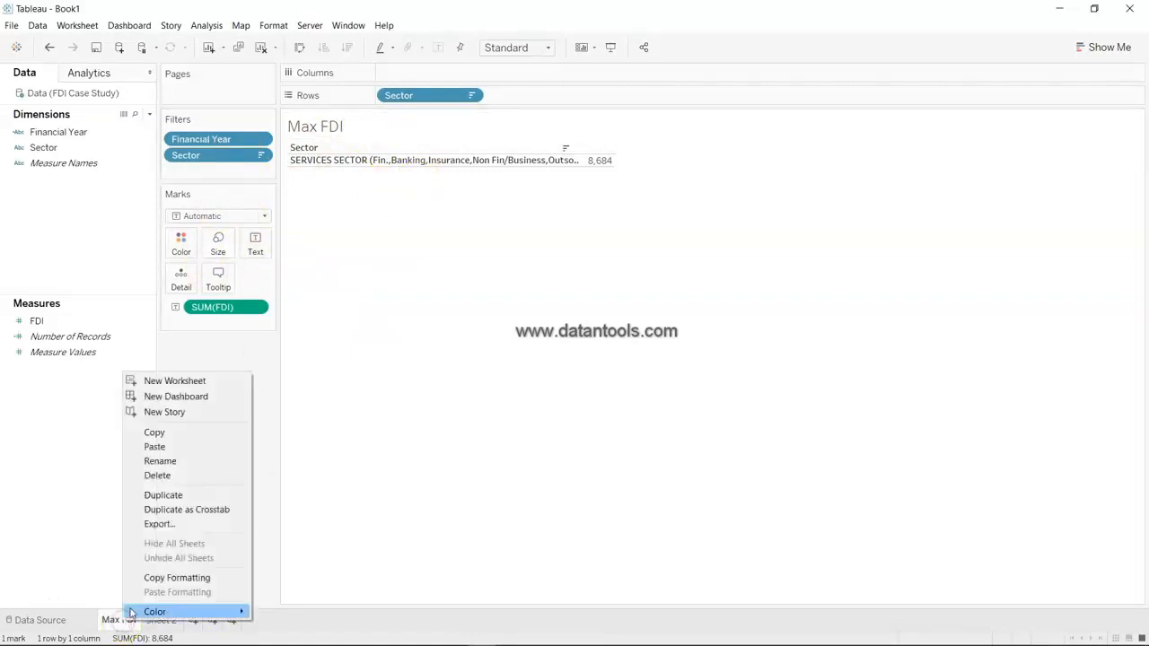
click(182, 495)
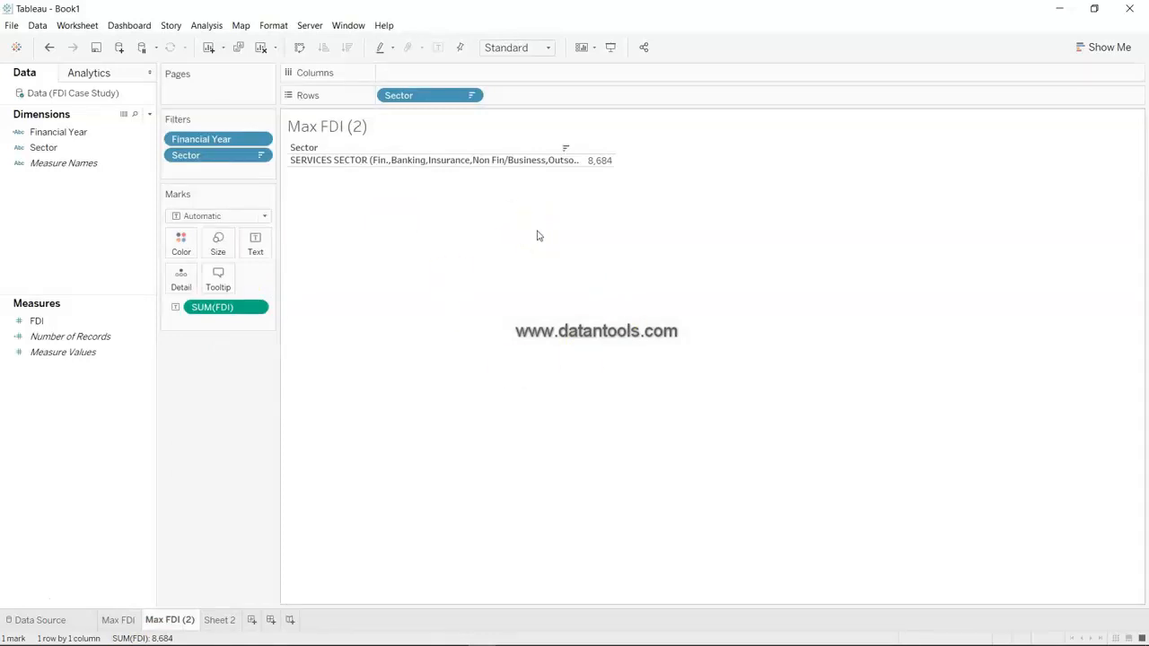
Rename the duplicated worksheet as Min FDI
double_click(182, 621)
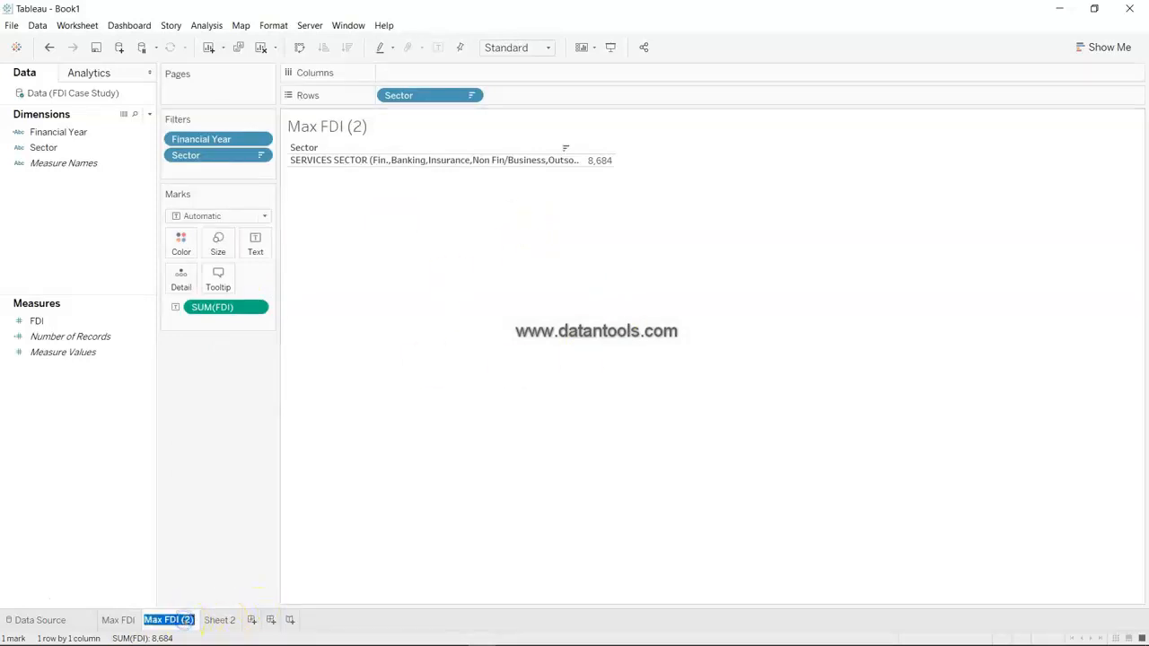
key(Right)
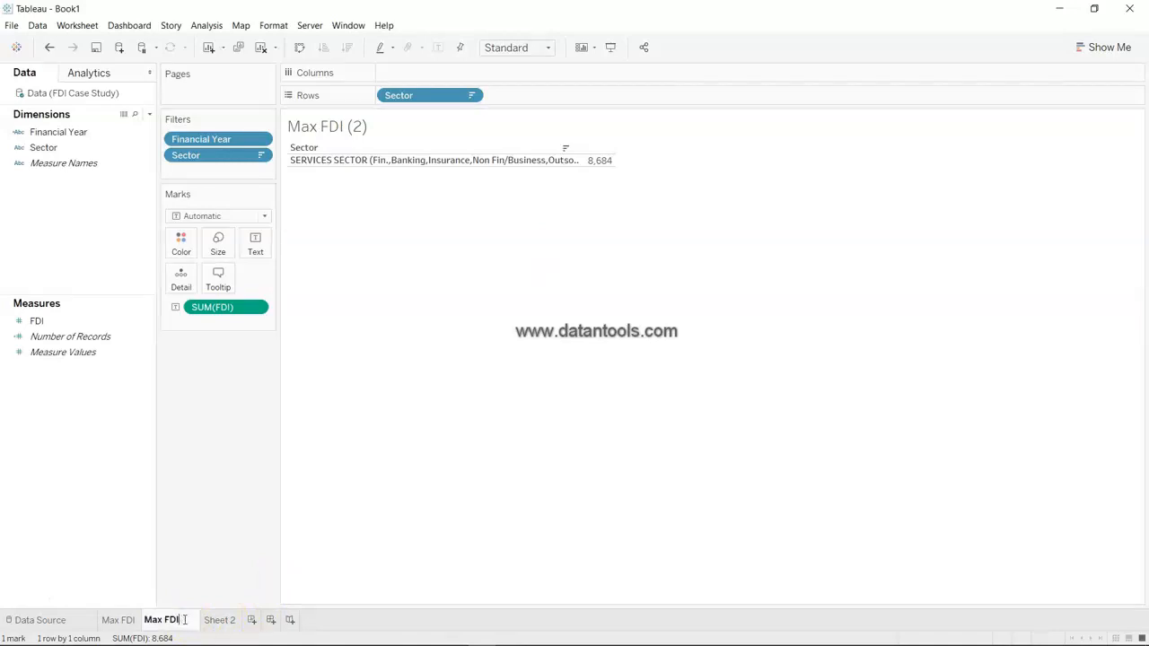
key(BackSpace)
key(BackSpace)
click(205, 577)
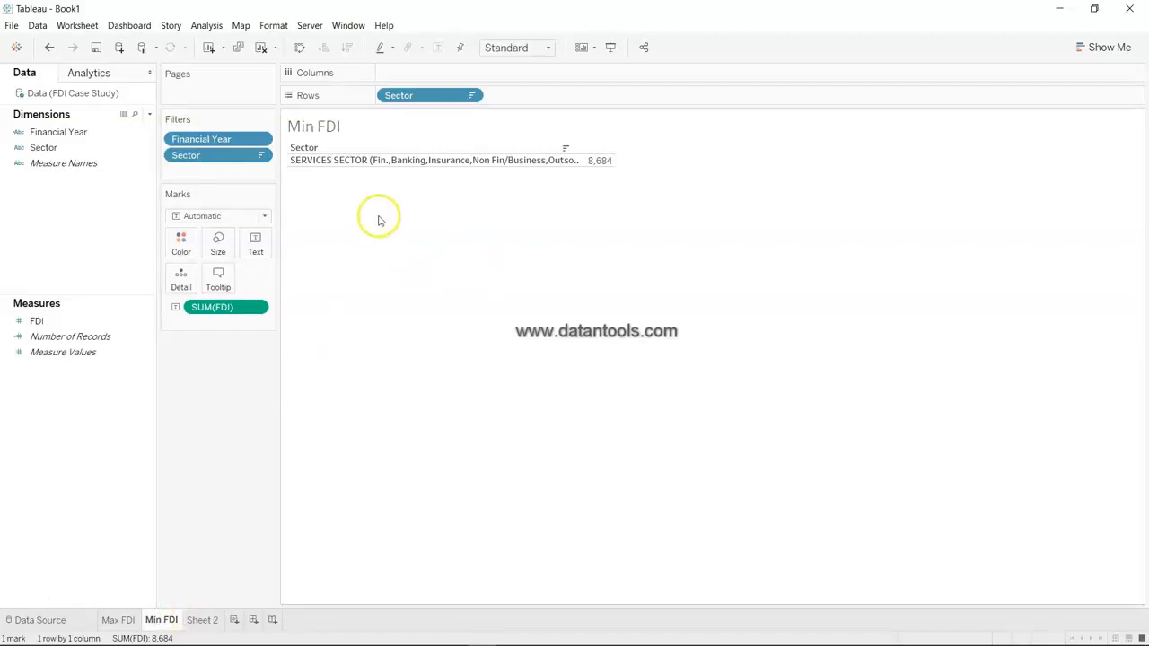
Change the Sector filter on the Min FDI sheet to the Bottom 1 by Sum of FDI and apply it
click(259, 156)
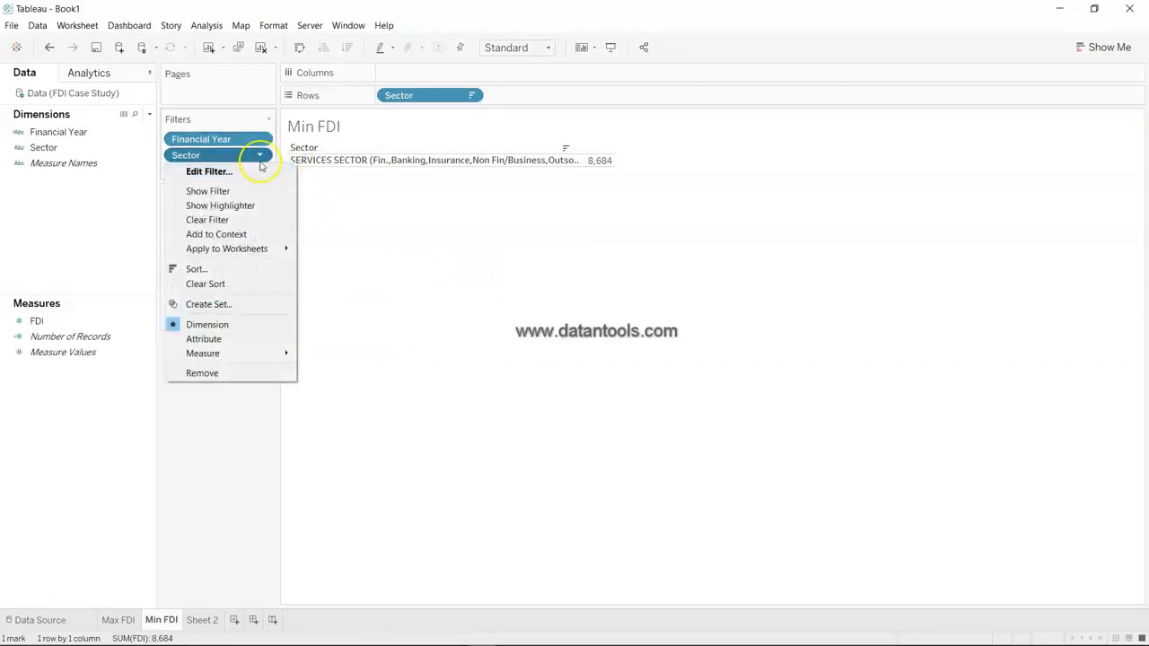
click(257, 171)
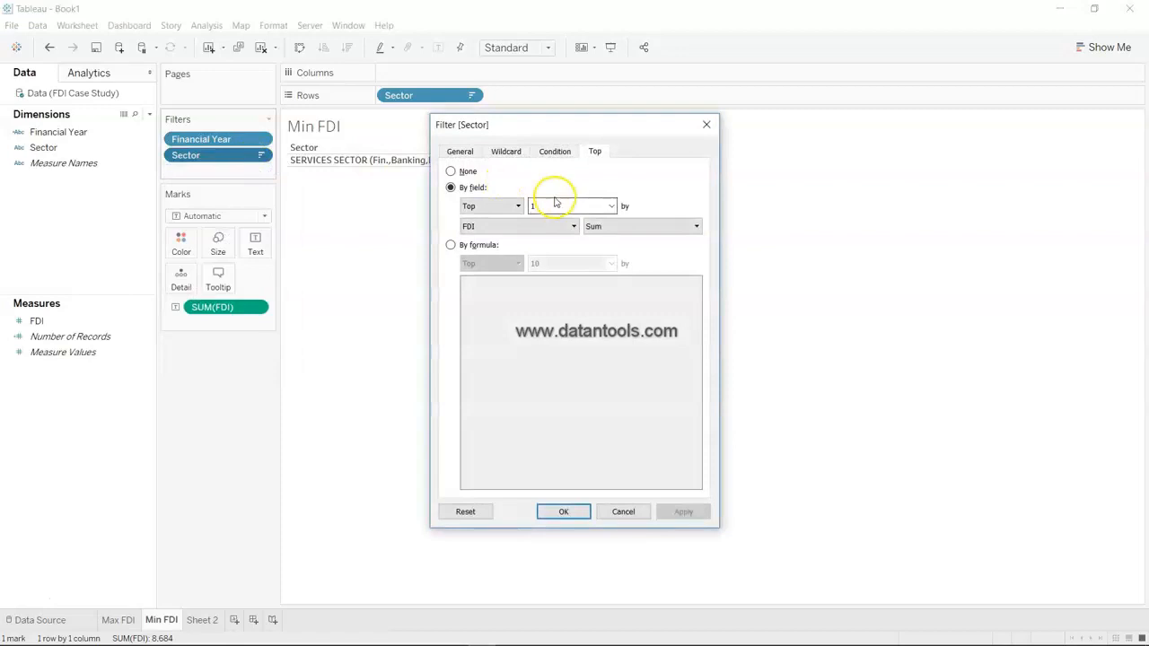
click(519, 208)
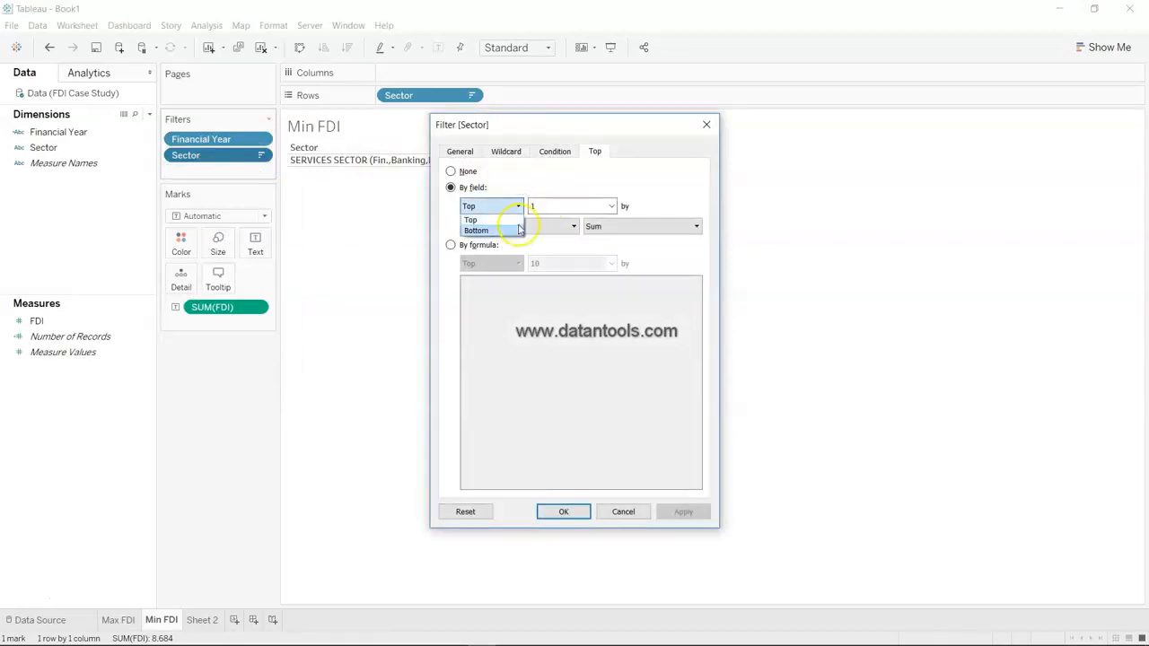
click(484, 230)
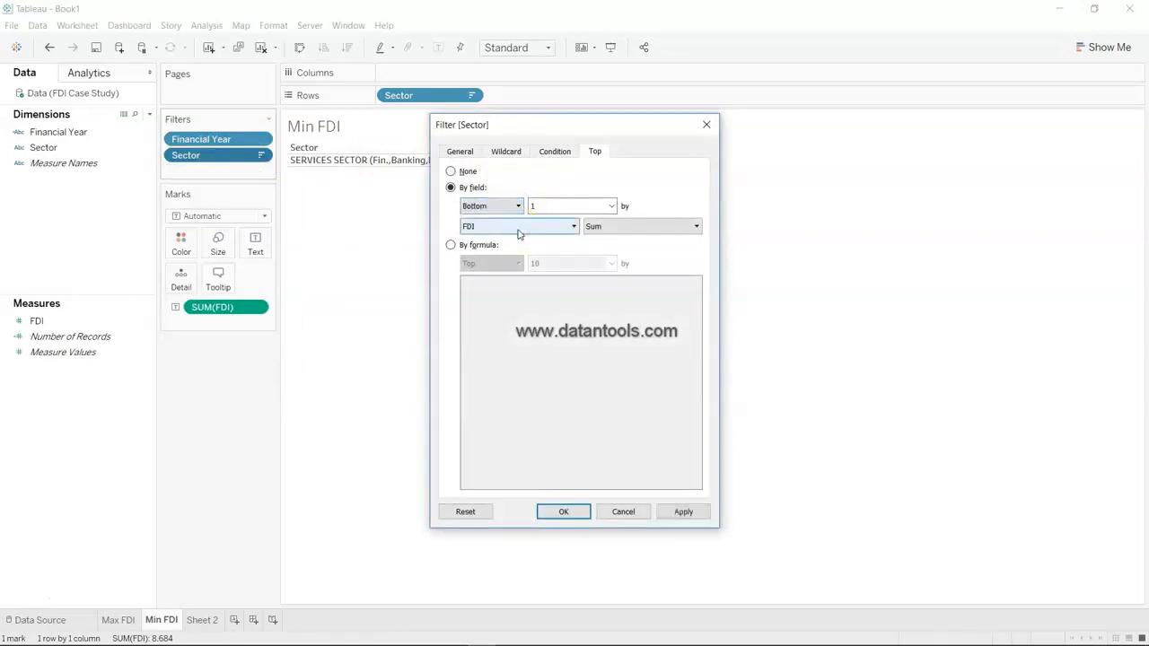
drag(577, 125, 771, 93)
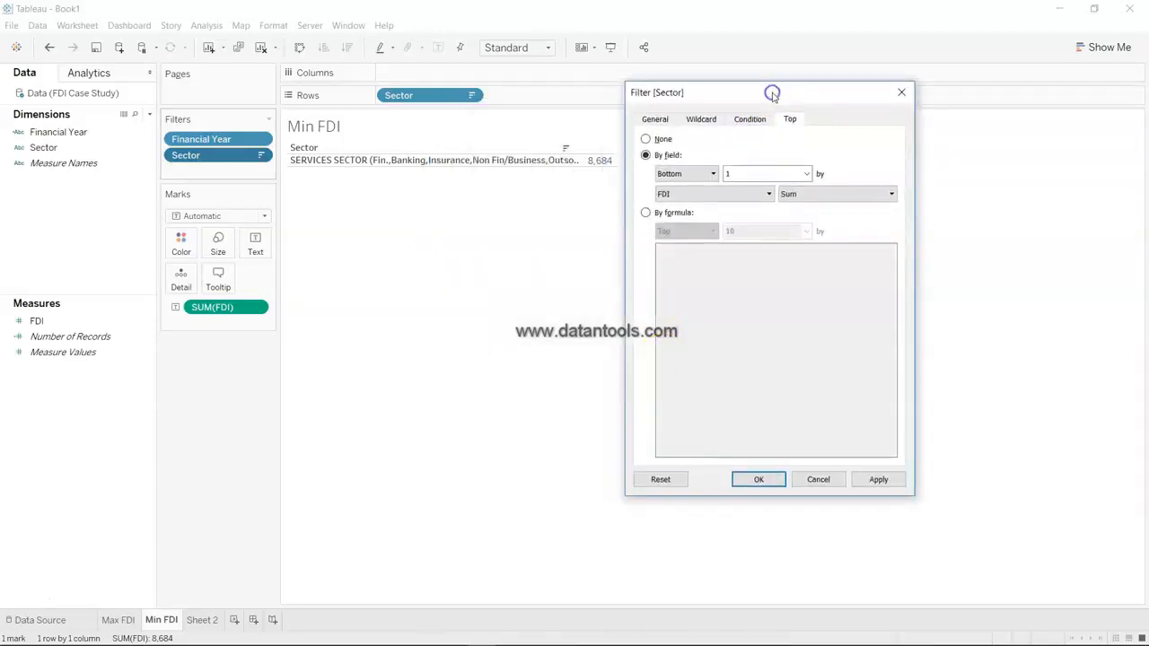
click(881, 480)
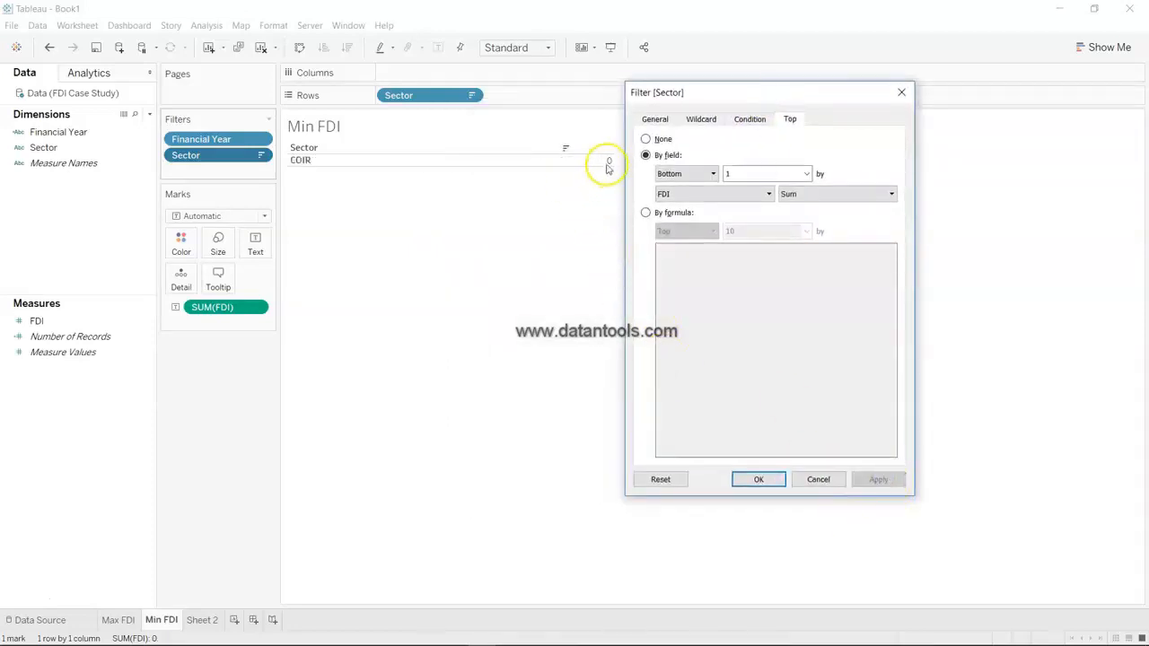
click(759, 478)
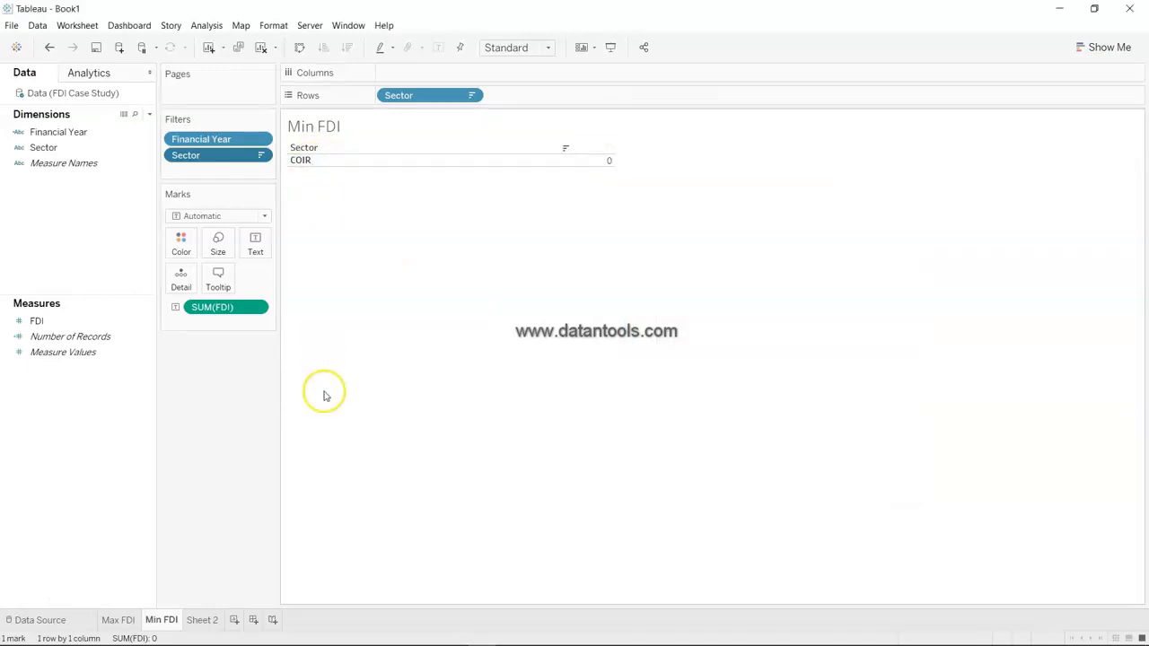
Build a table on Sheet 2 with Sector in the rows and the FDI values as text
click(203, 620)
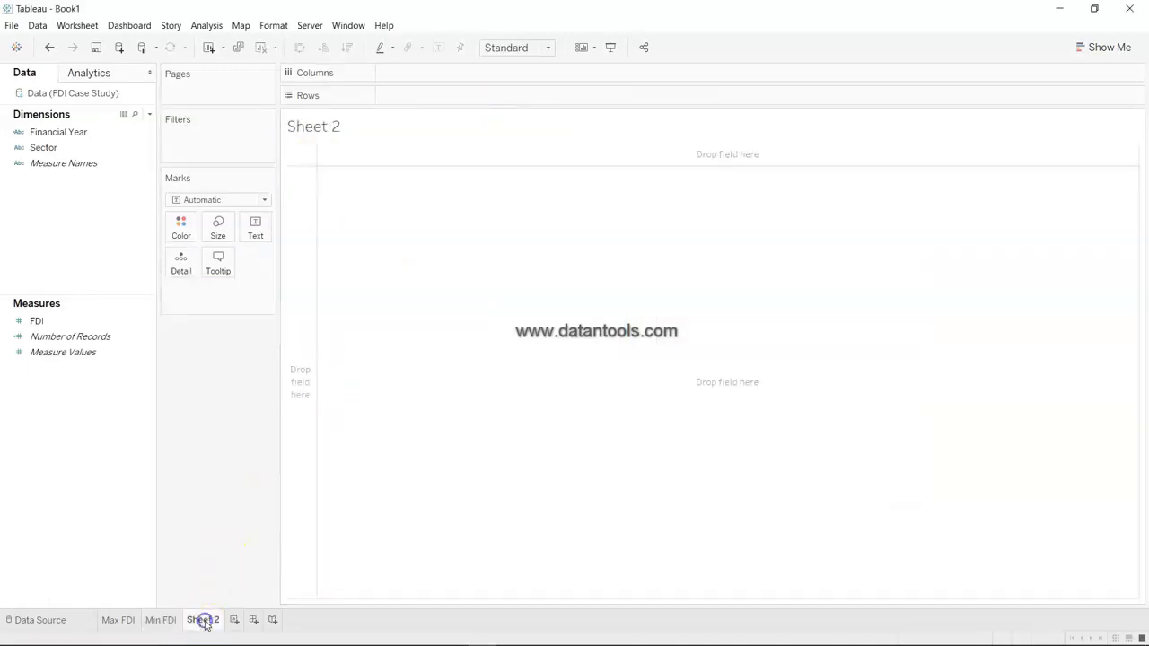
click(86, 148)
drag(86, 149, 449, 97)
click(50, 353)
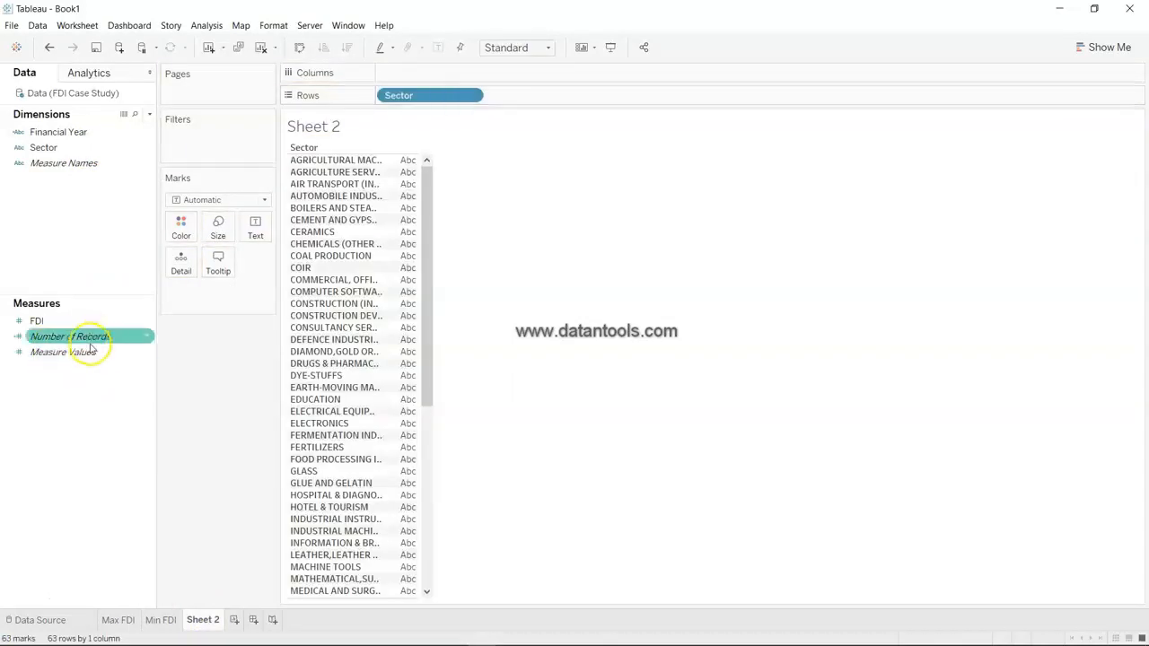
drag(90, 319, 400, 285)
Filter the Sheet 2 table by Financial Year to show only 2016
drag(102, 134, 214, 144)
scroll(499, 293, down, 2)
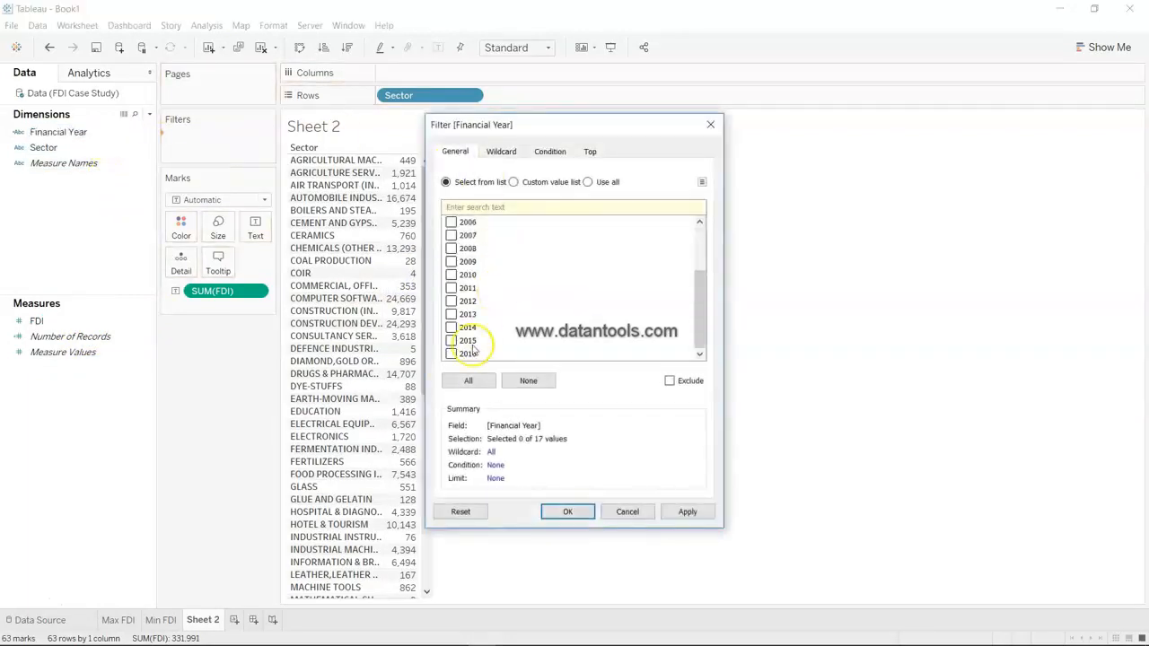
click(567, 512)
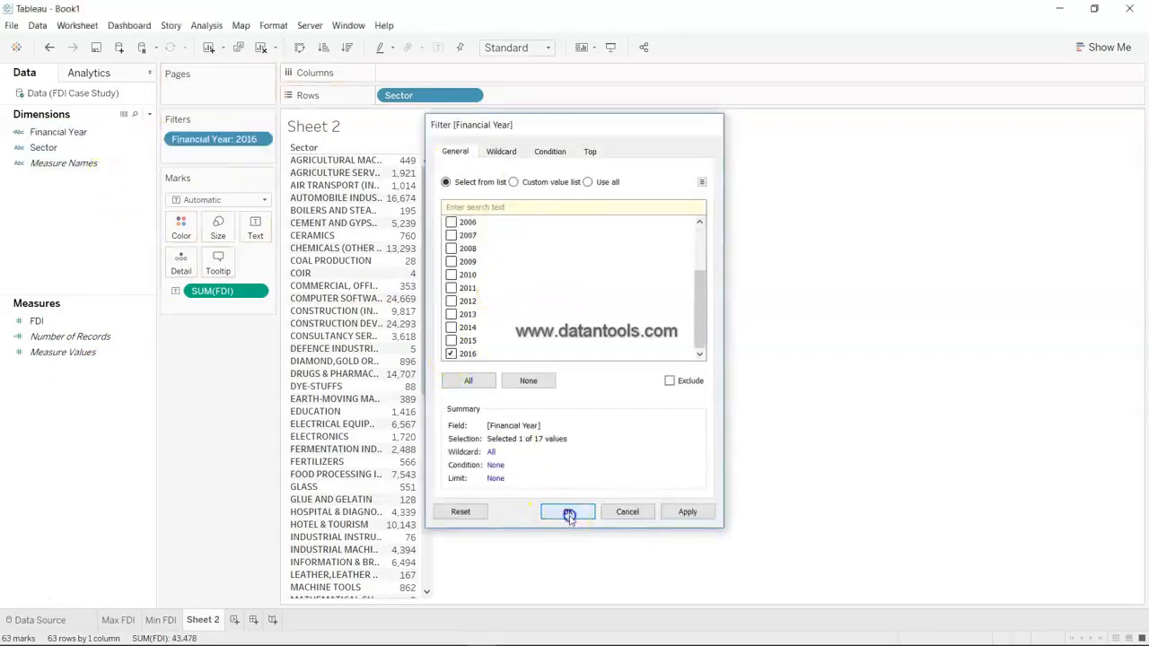
Sort the Sheet 2 sectors by FDI in descending order, inspect the lowest entries and widen the Sector column
click(346, 46)
scroll(390, 486, down, 10)
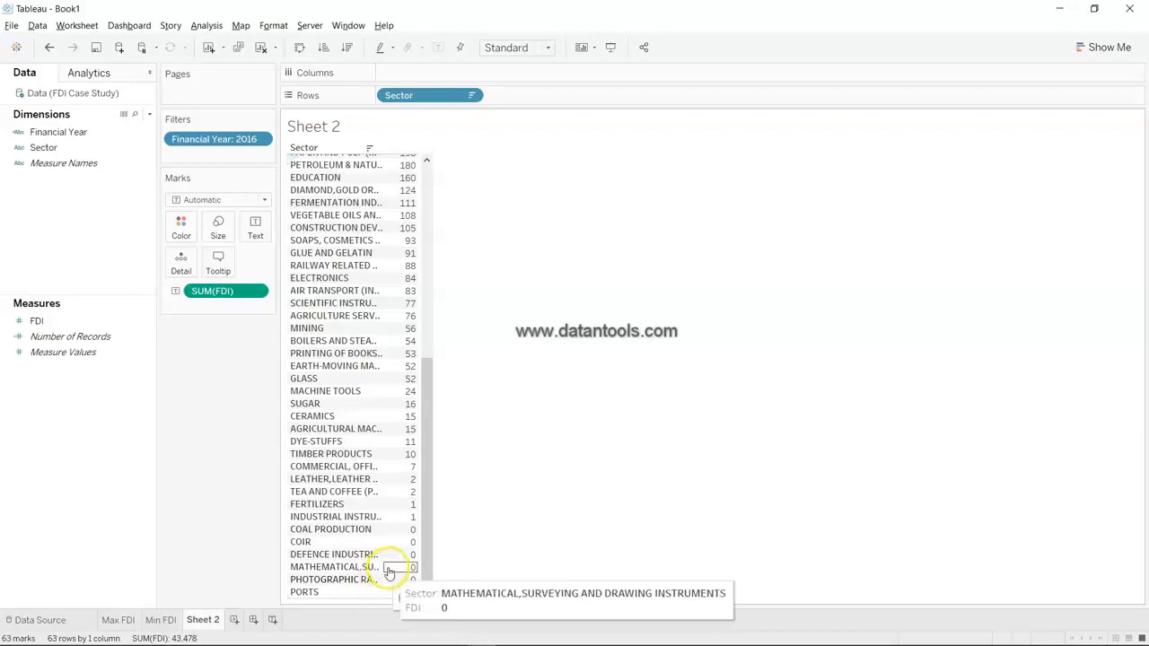
drag(384, 566, 398, 566)
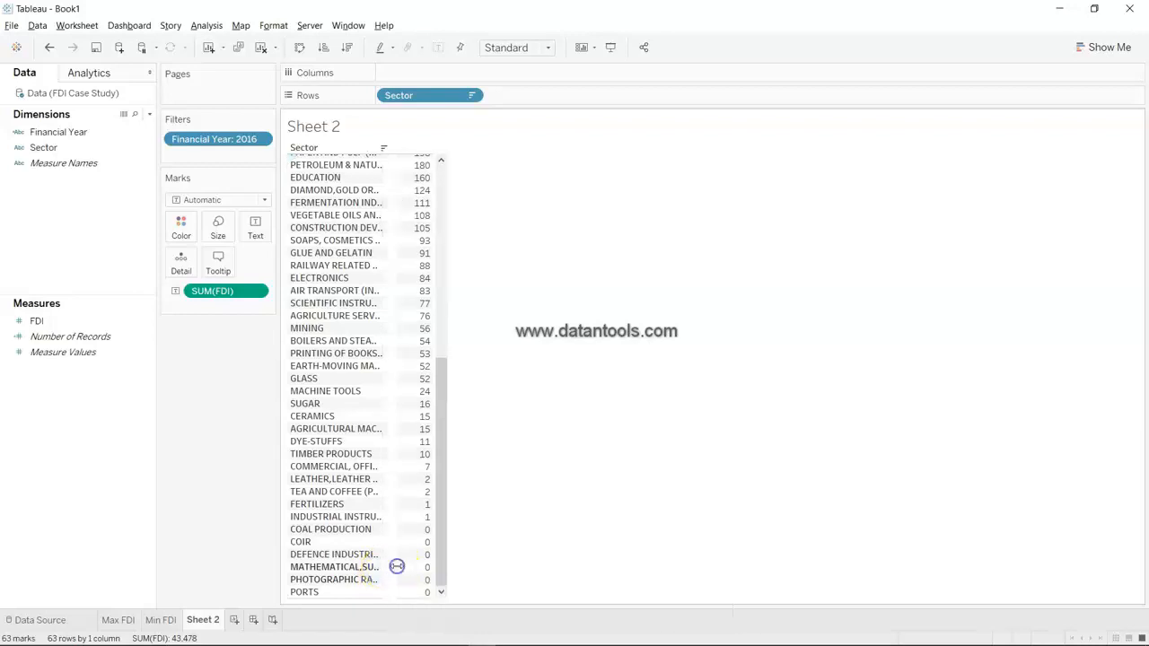
Edit the Sector filter on the Min FDI sheet to the Bottom 5 by Sum of FDI and apply it
click(160, 619)
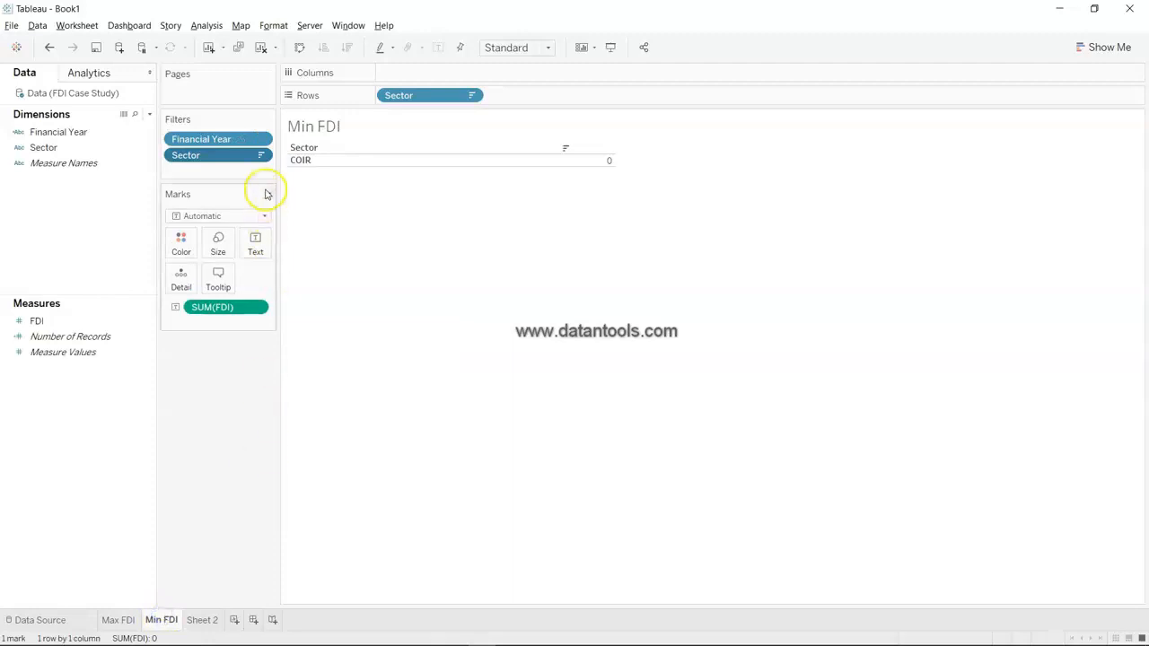
click(259, 156)
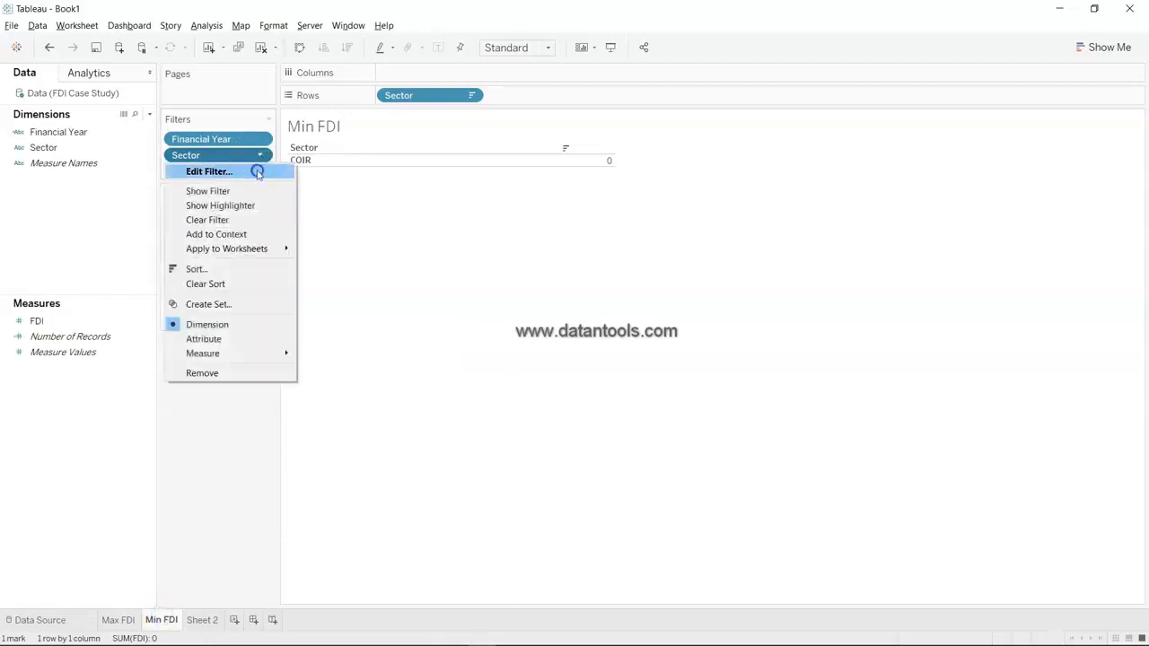
click(257, 171)
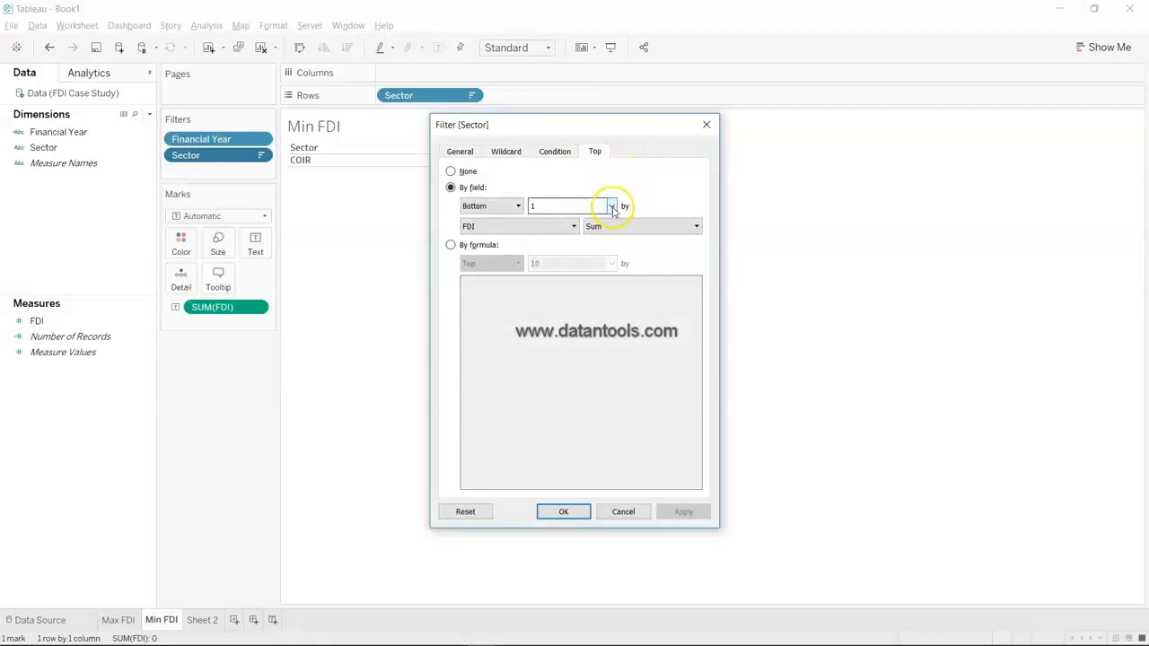
click(612, 206)
click(588, 206)
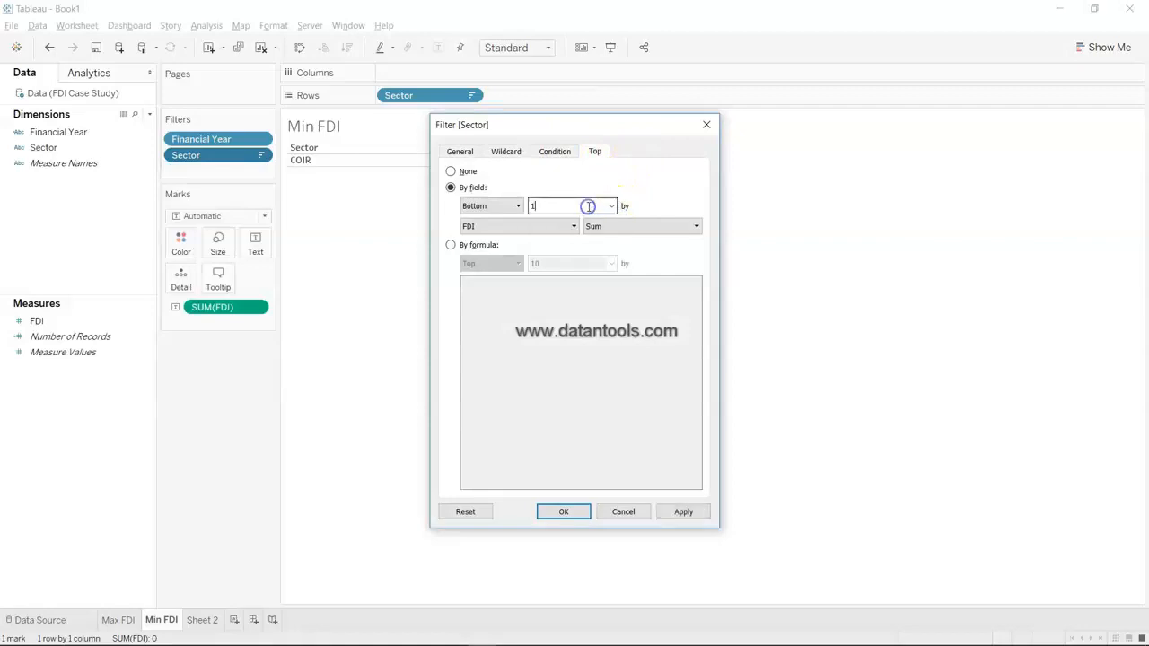
drag(569, 131, 886, 99)
click(1003, 483)
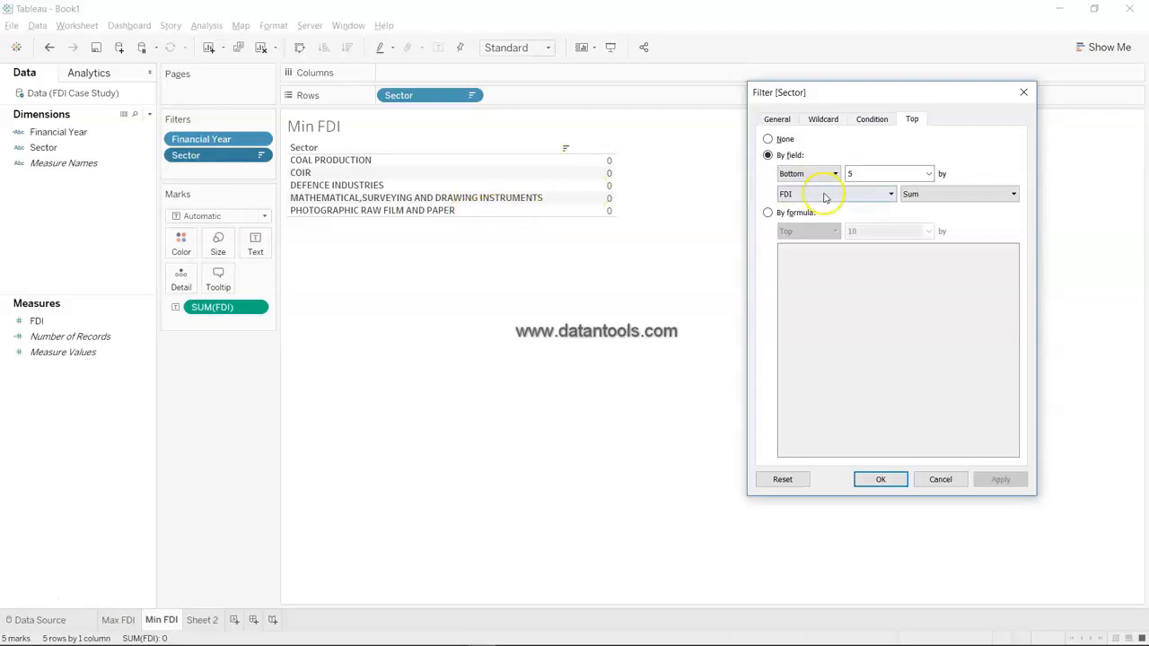
Raise the Sector filter's Bottom limit to 10 and apply it
double_click(866, 174)
text(10)
click(1002, 479)
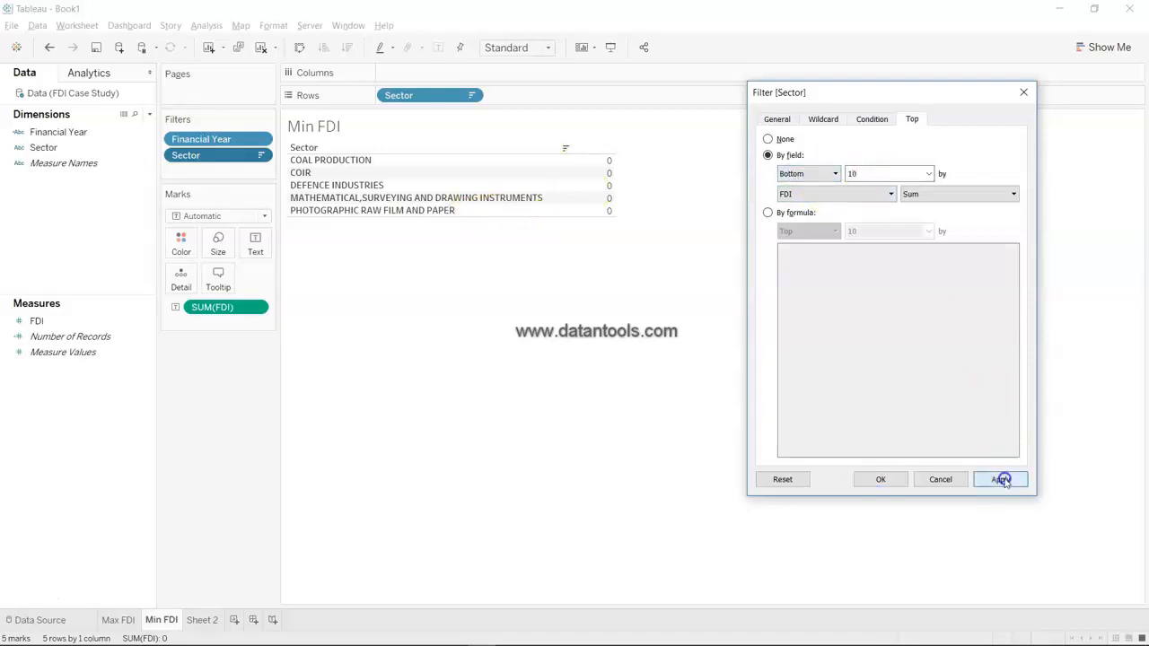
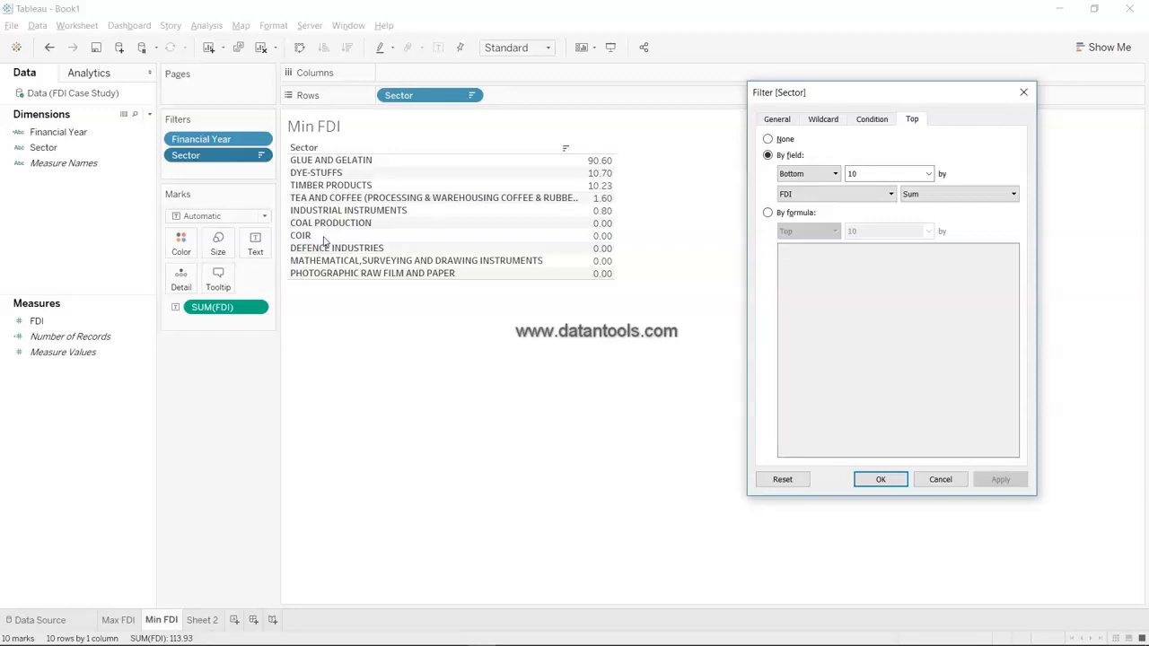
Accept the Min FDI Sector filter, and set the Sector filter's limit on the Max FDI sheet to the top 10
click(880, 479)
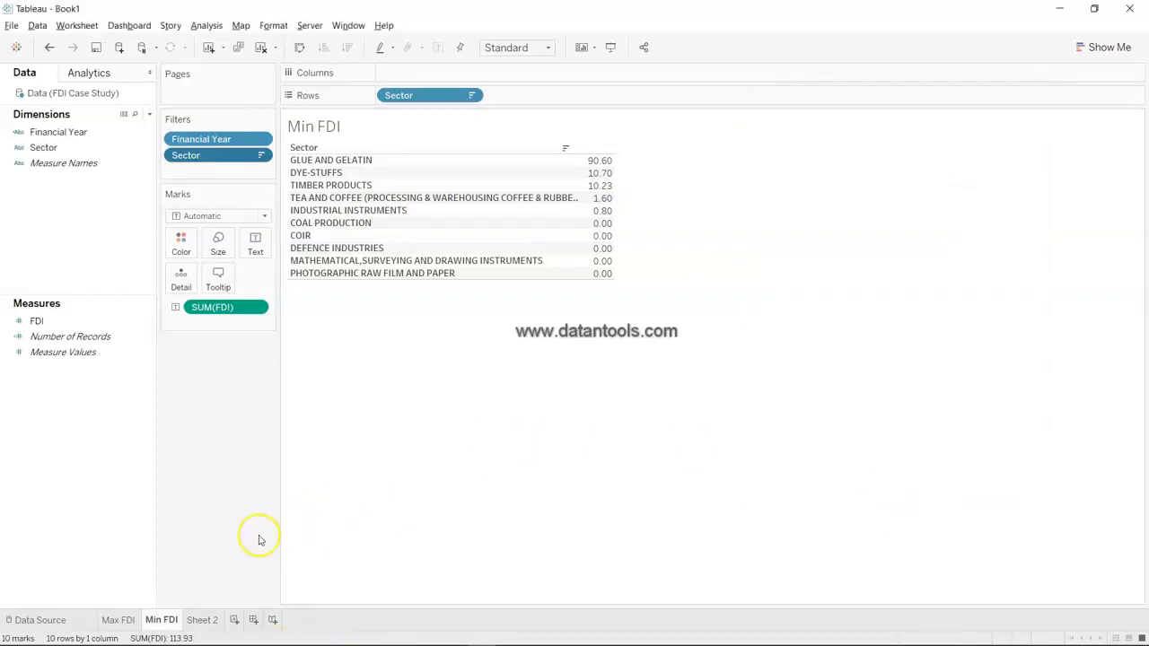
click(116, 621)
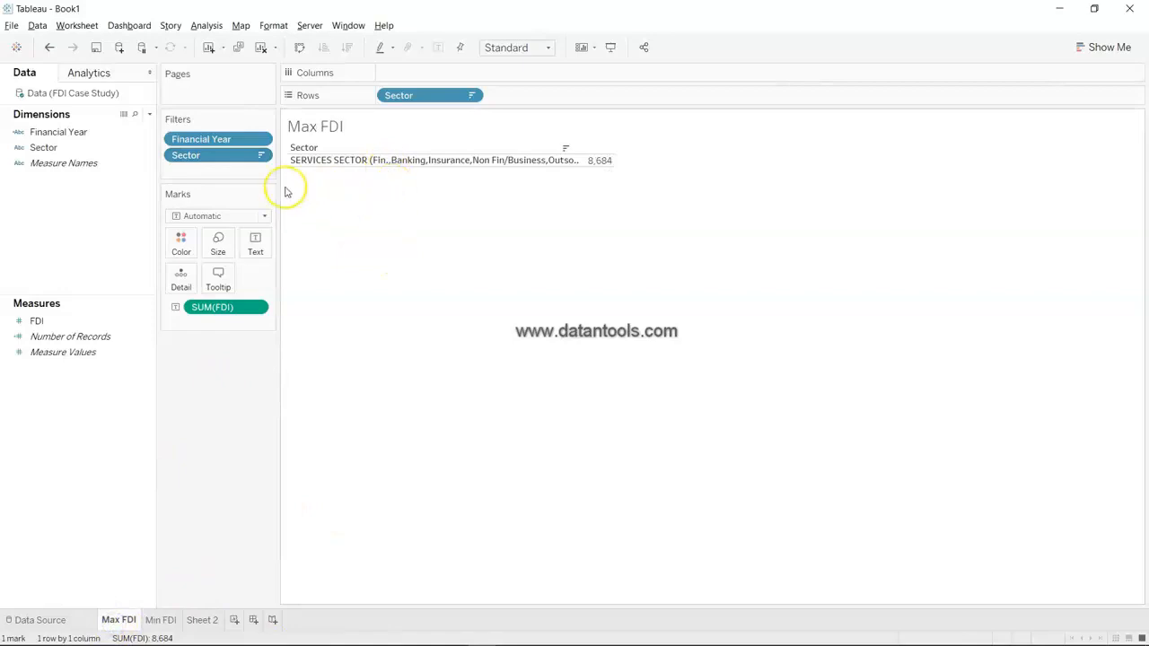
click(260, 158)
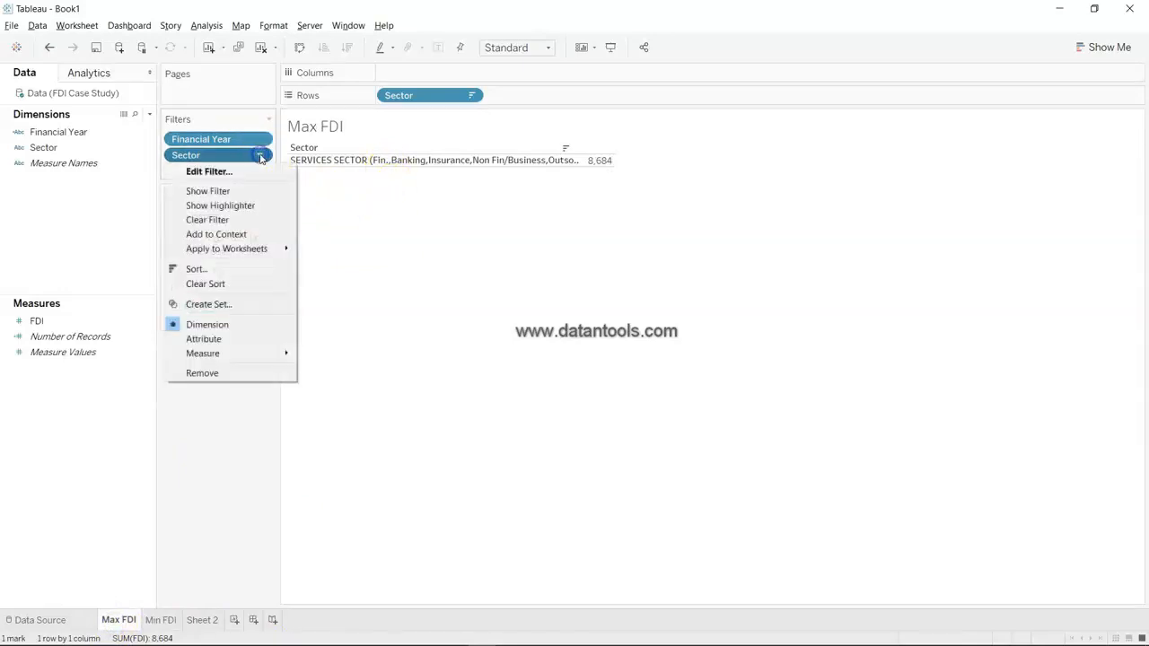
click(262, 170)
click(575, 206)
text(0)
click(563, 511)
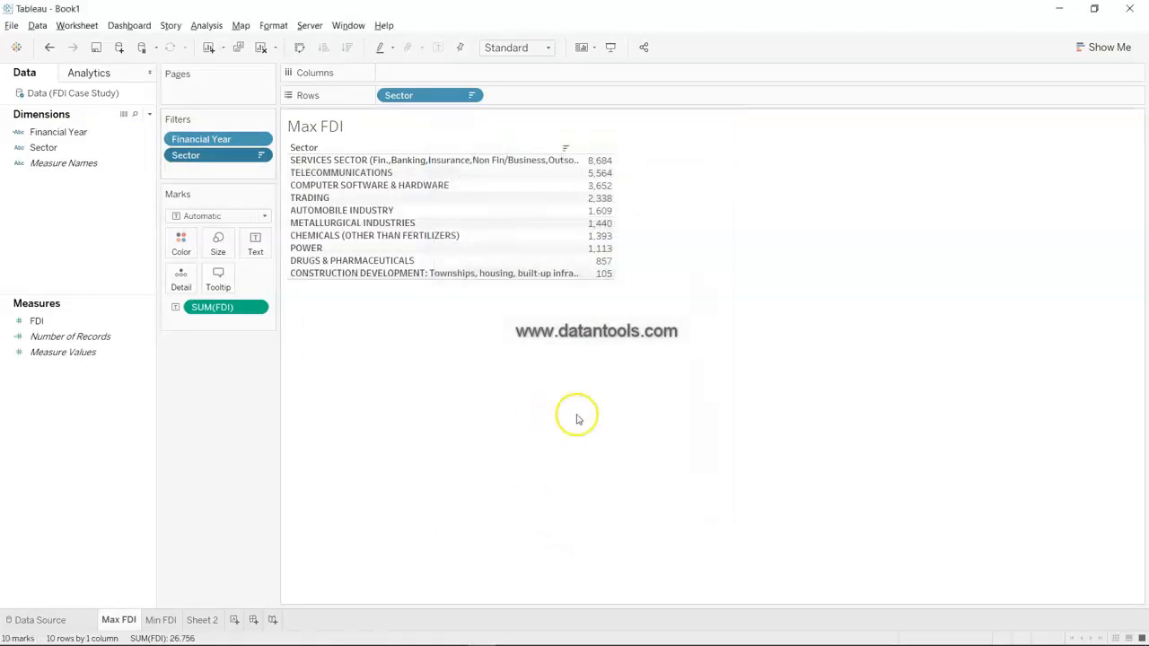
Replace the Max FDI sheet's title with "Top 10 Sectors who got Maximum FDI" and apply it
double_click(324, 133)
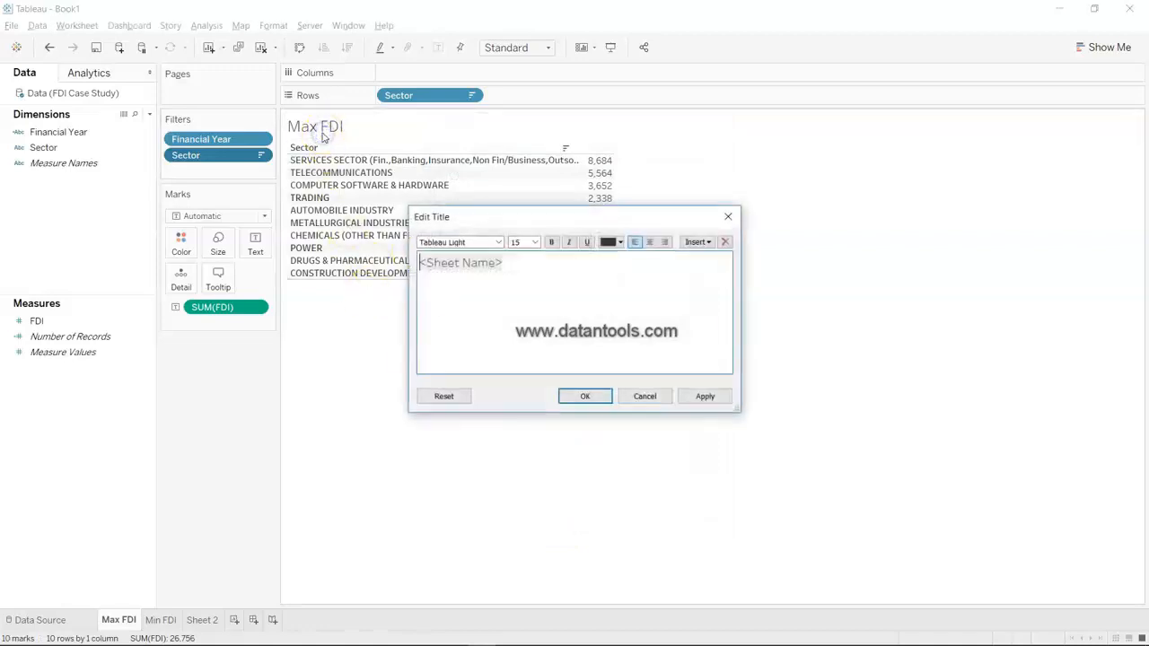
click(656, 398)
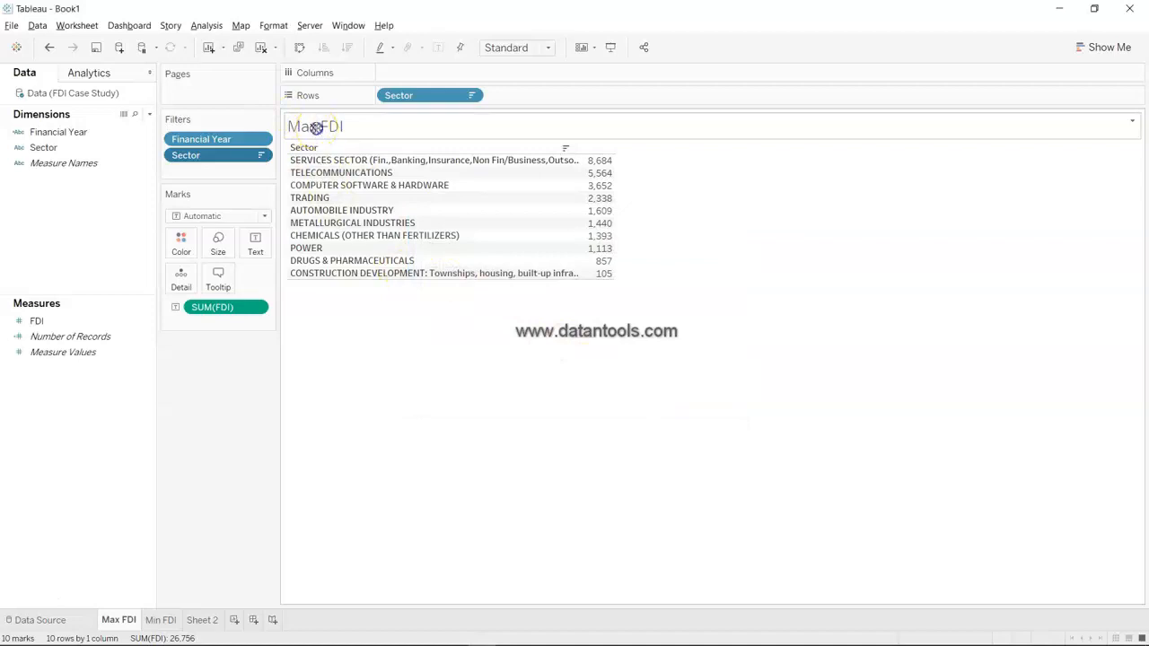
double_click(316, 131)
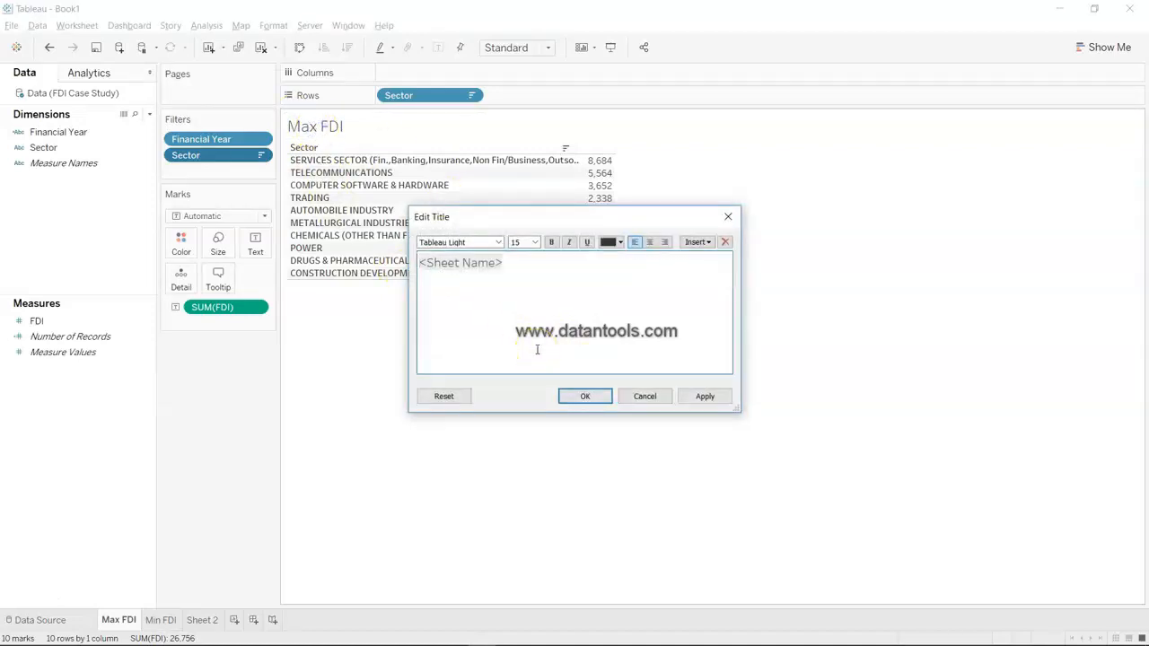
text(Top 1)
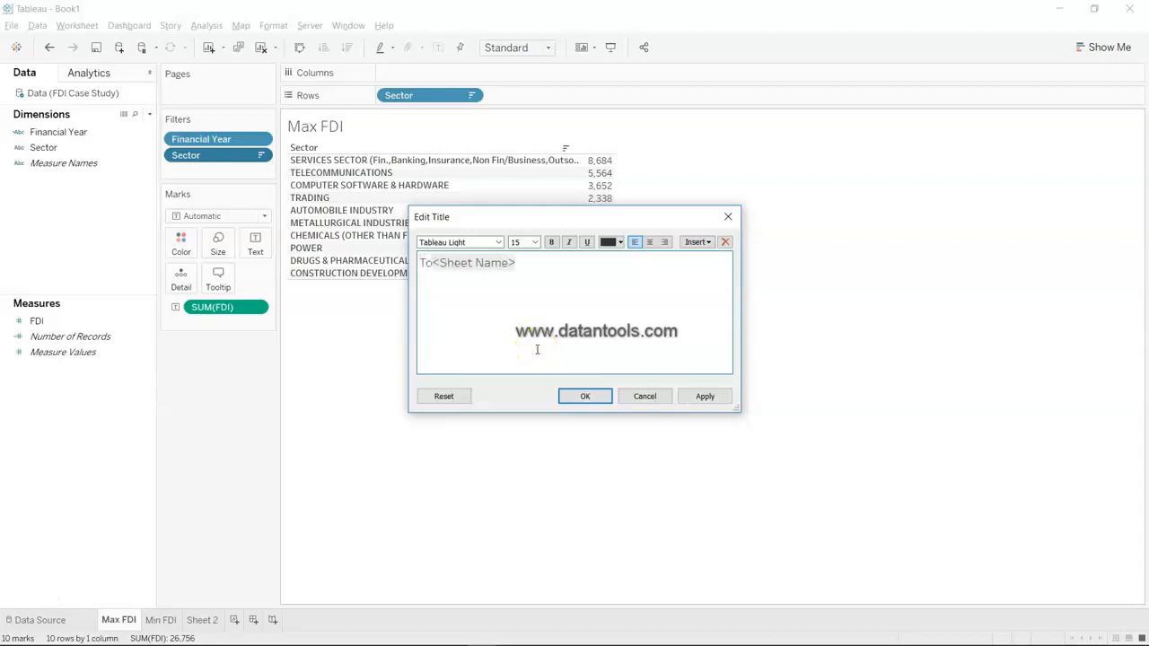
text(0)
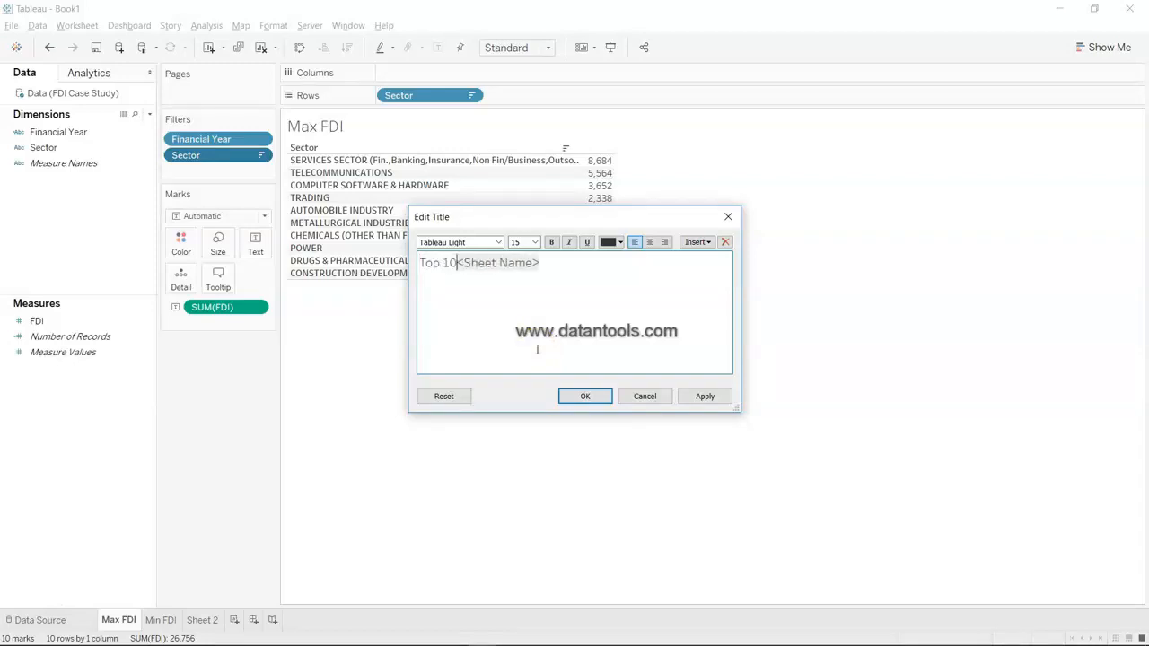
text( Sectors)
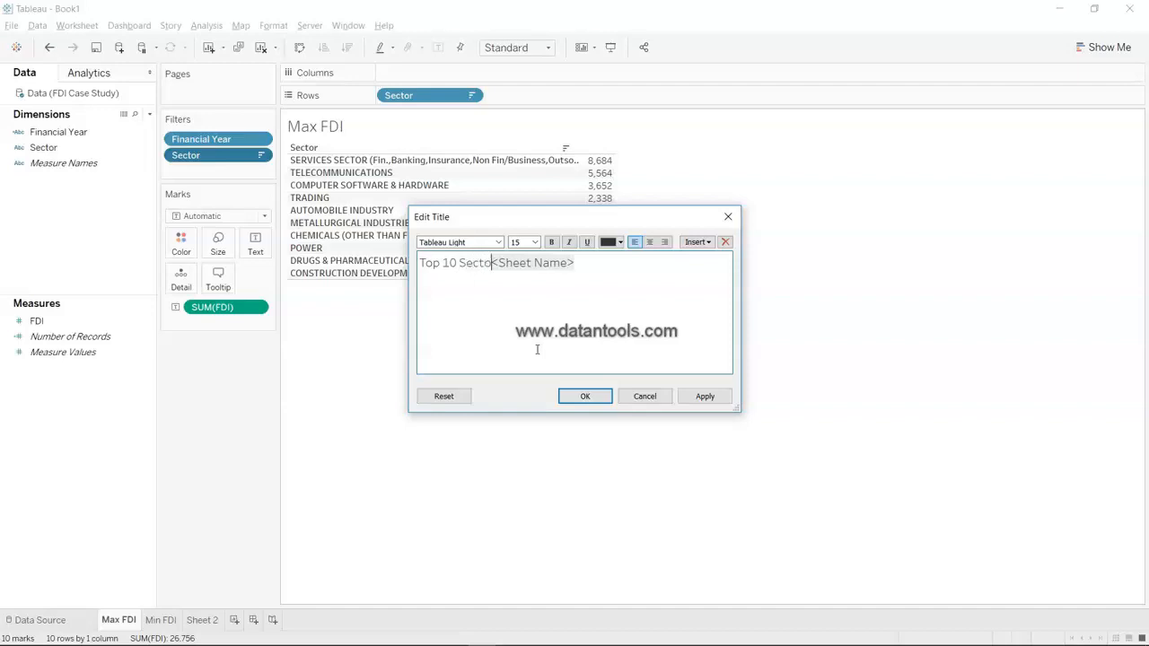
text( have)
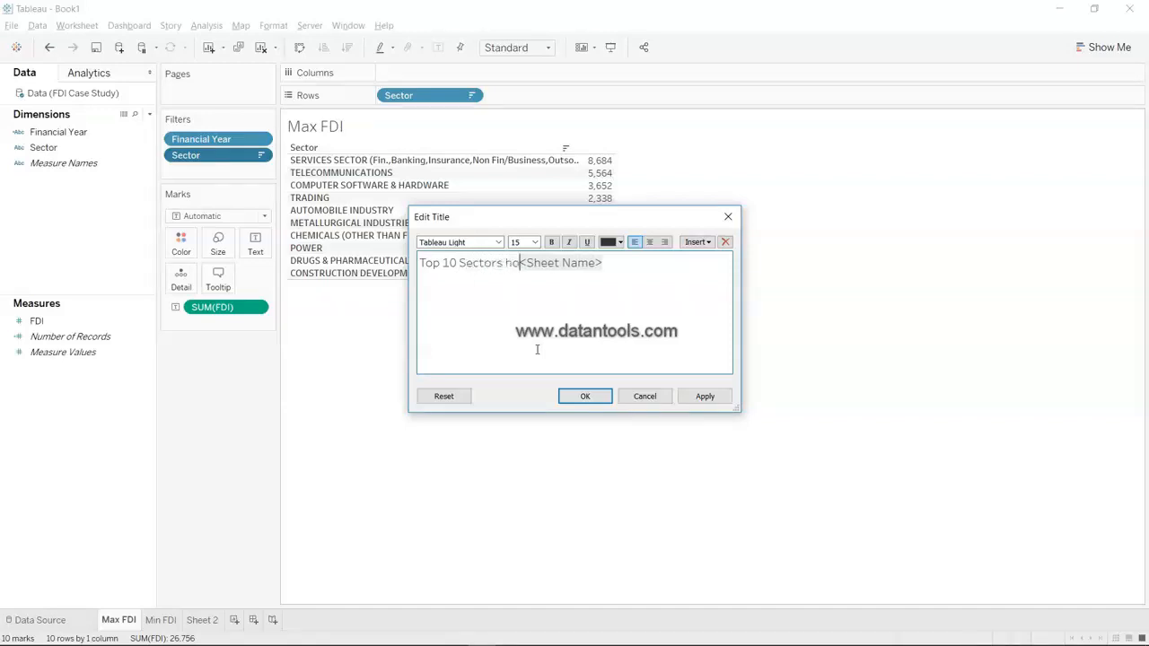
key(BackSpace)
key(BackSpace)
key(BackSpace)
text(ave)
key(BackSpace)
key(BackSpace)
key(BackSpace)
key(BackSpace)
key(BackSpace)
text(who)
text( got Max)
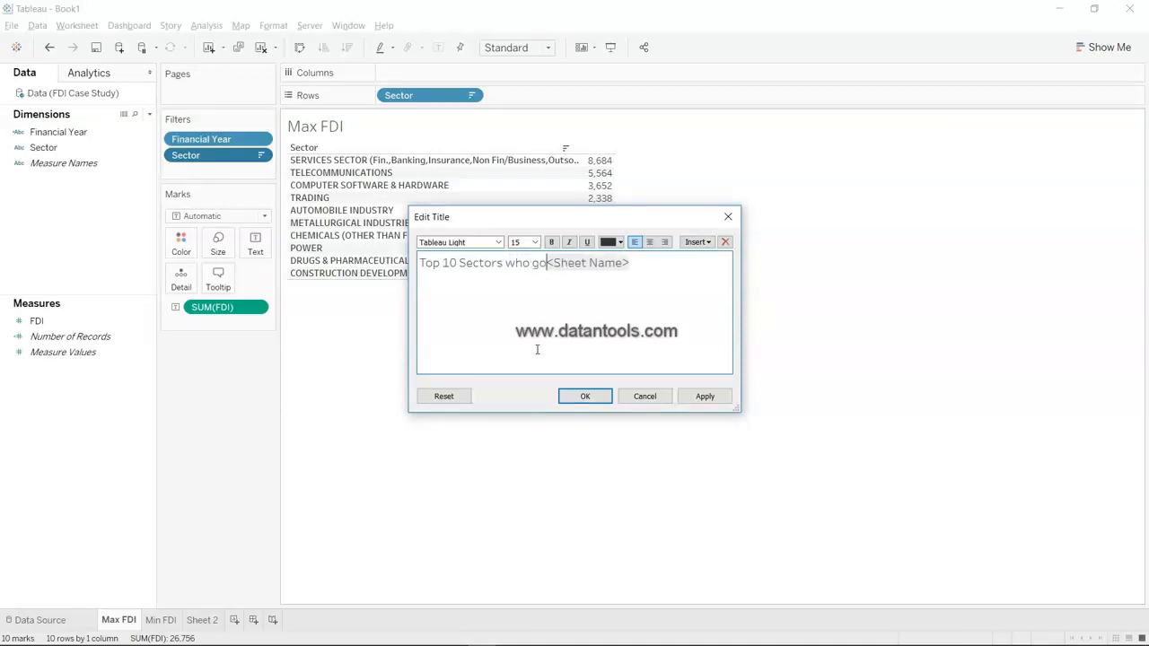
text(imum FDI)
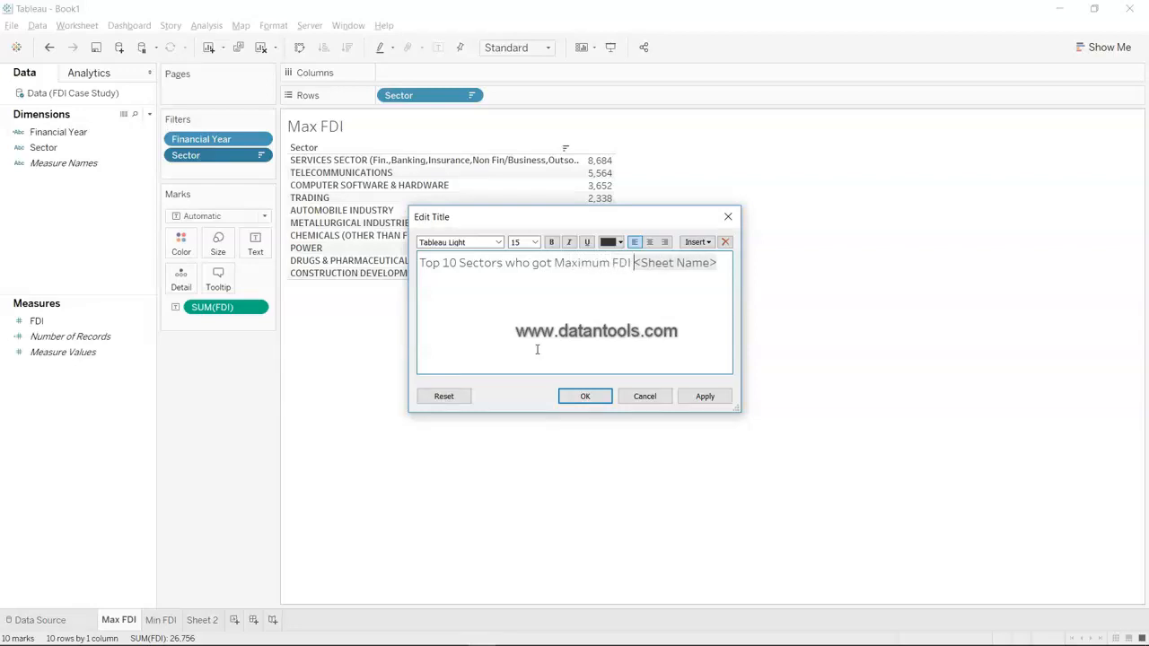
key(Delete)
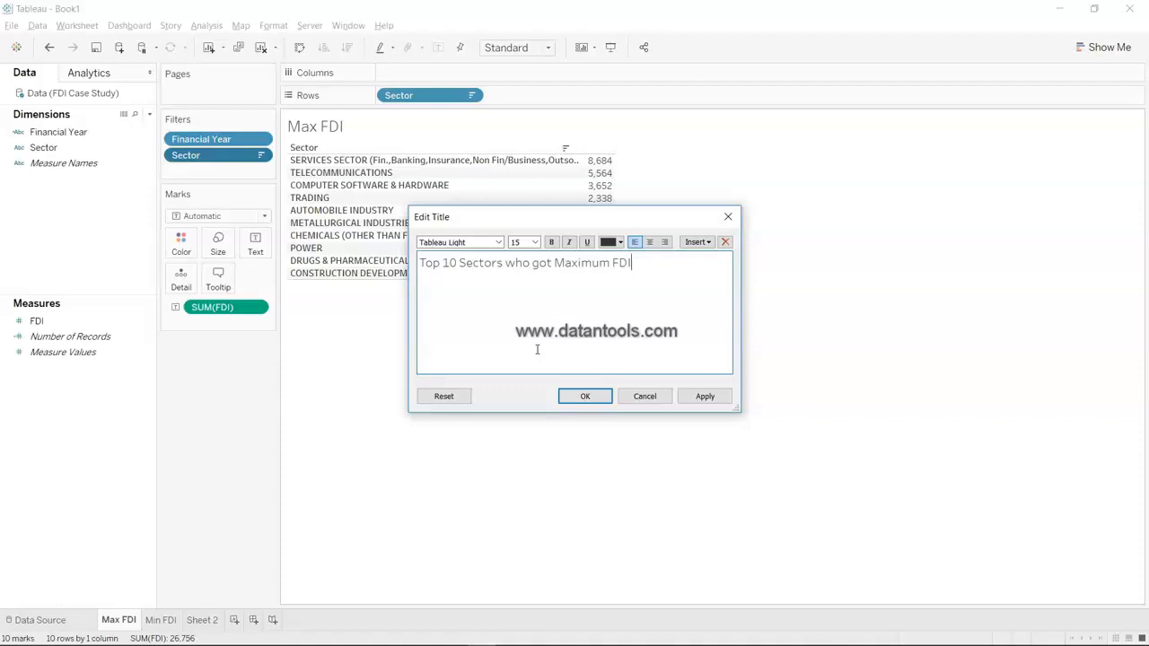
click(704, 398)
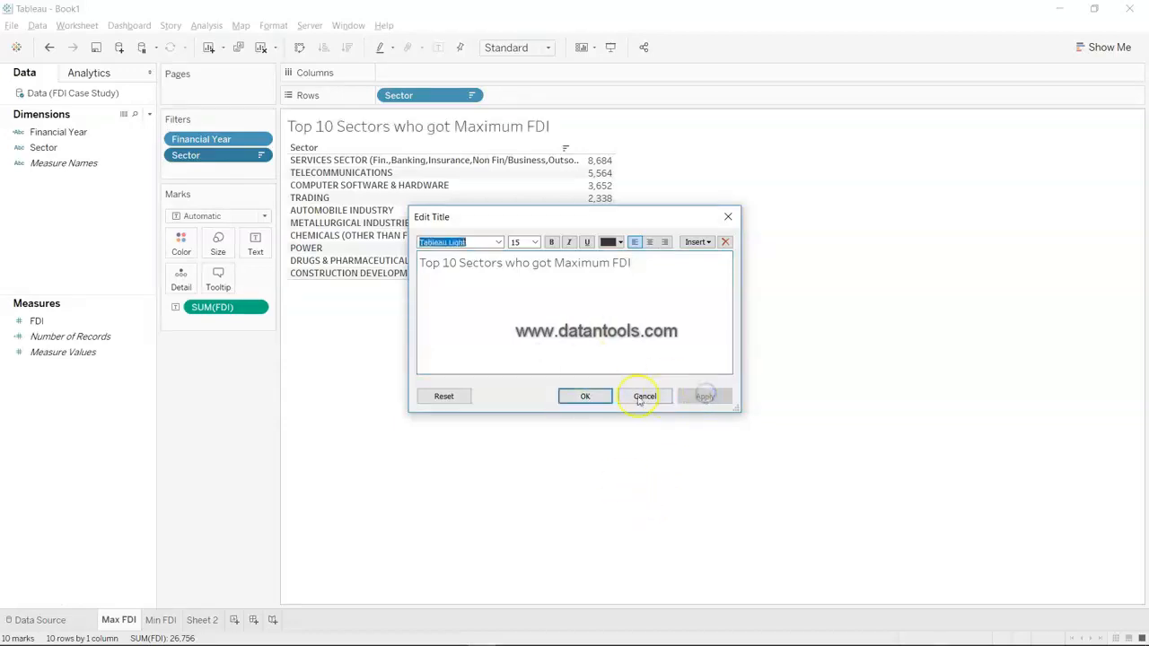
Change "who" to "which" in the Max FDI title so it reads "Top 10 Sectors which got Maximum FDI"
click(524, 264)
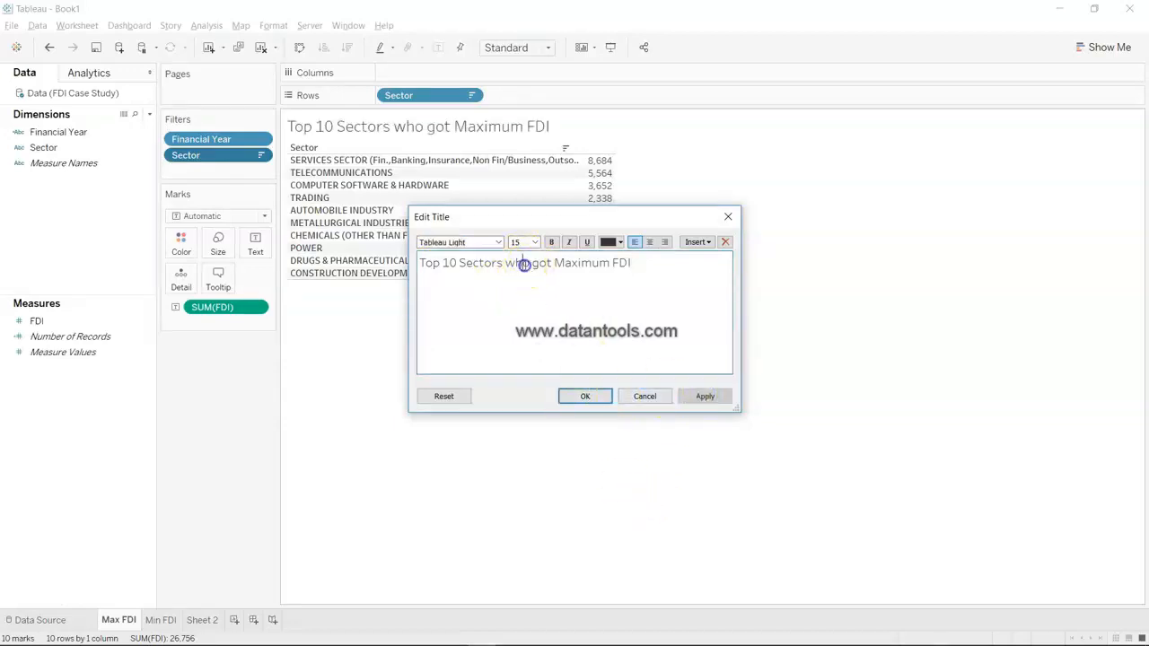
key(Delete)
text(ich)
click(679, 268)
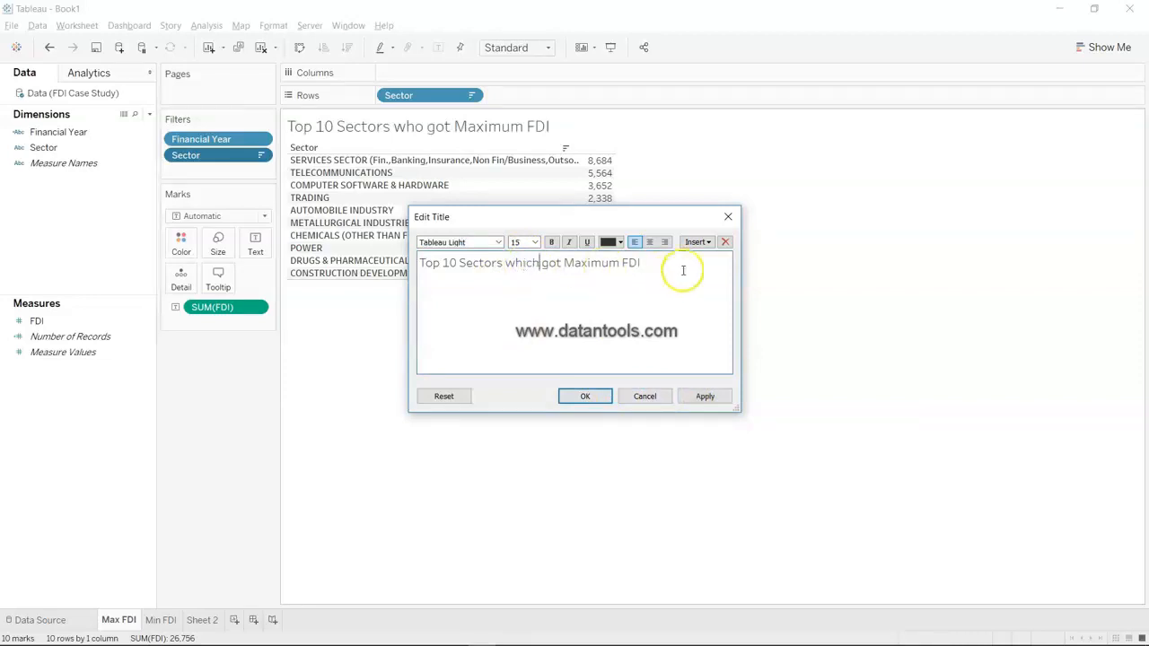
click(719, 398)
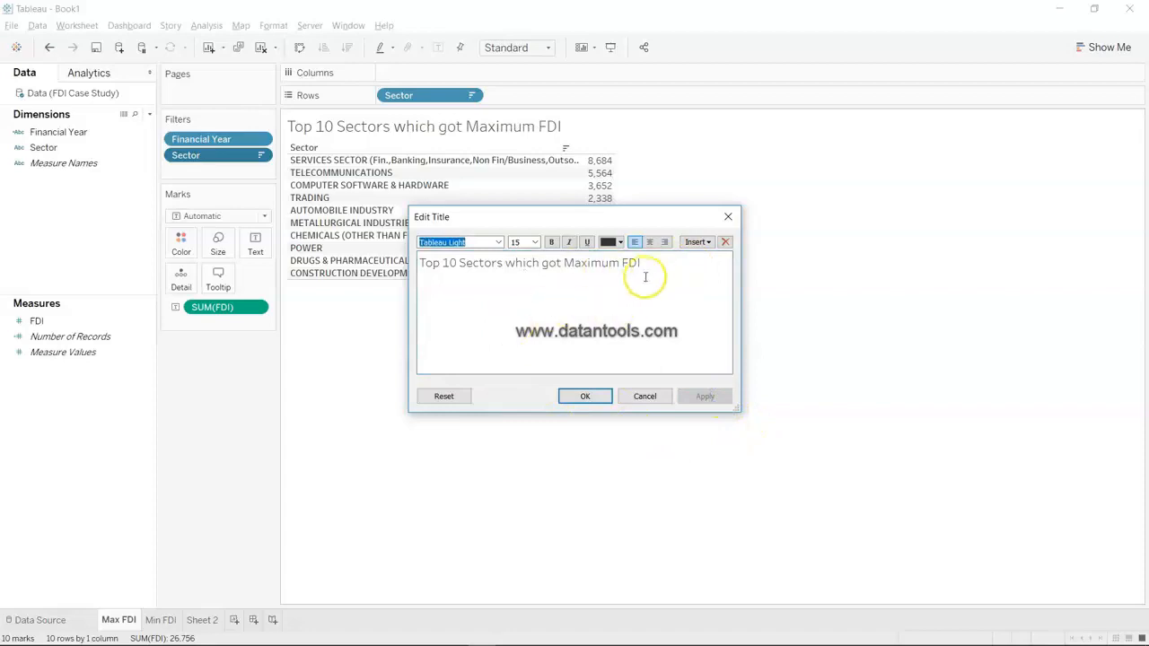
click(597, 400)
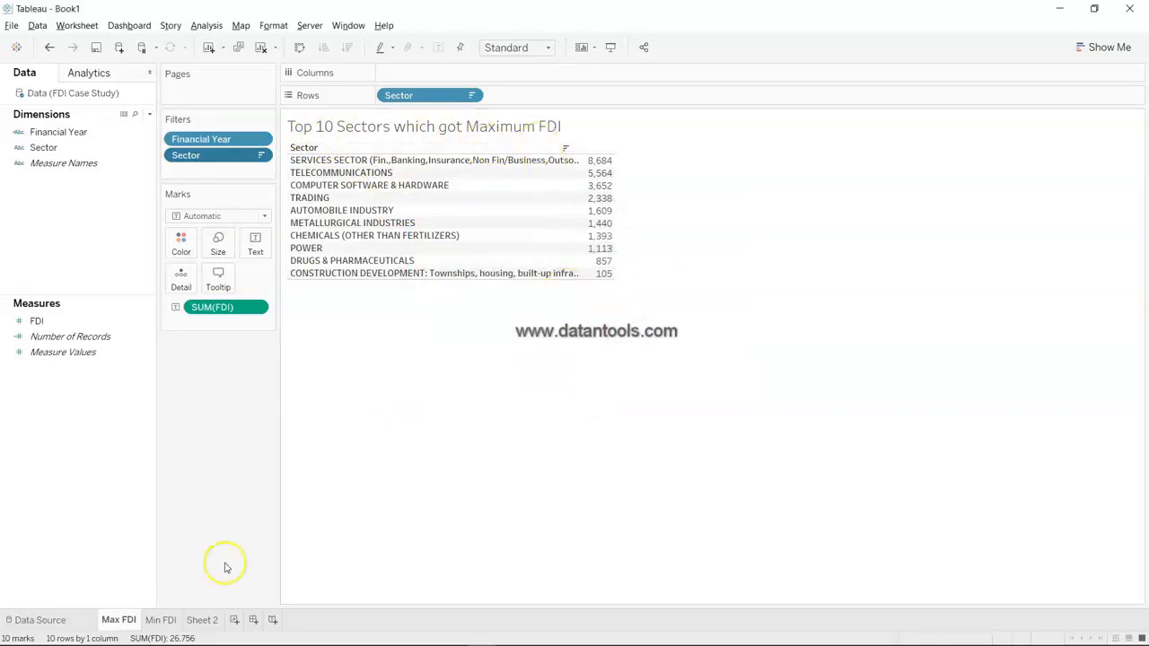
Copy the Max FDI sheet's title text and paste it over the Min FDI sheet's title
double_click(392, 132)
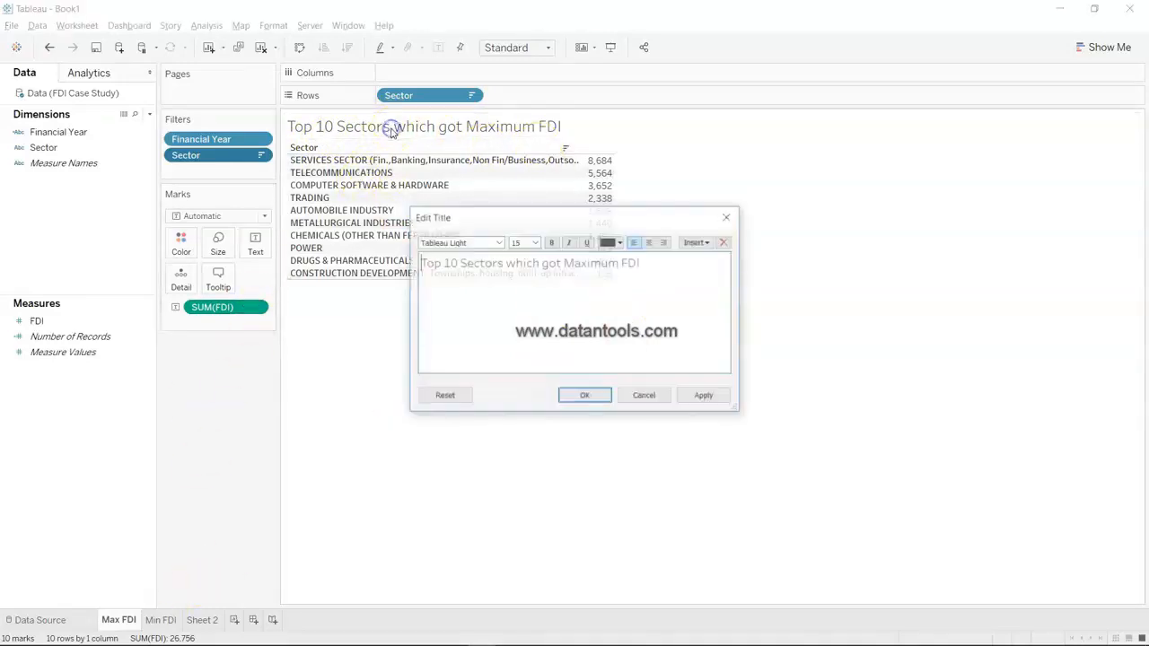
key(ctrl+a)
key(ctrl+c)
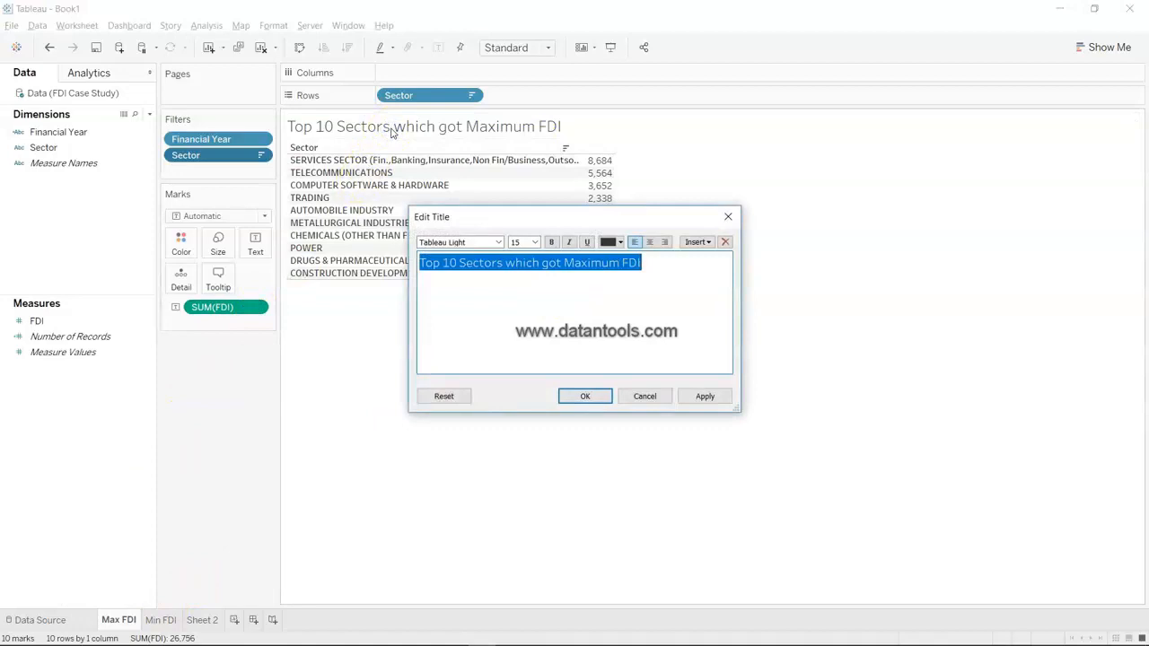
click(585, 396)
click(161, 620)
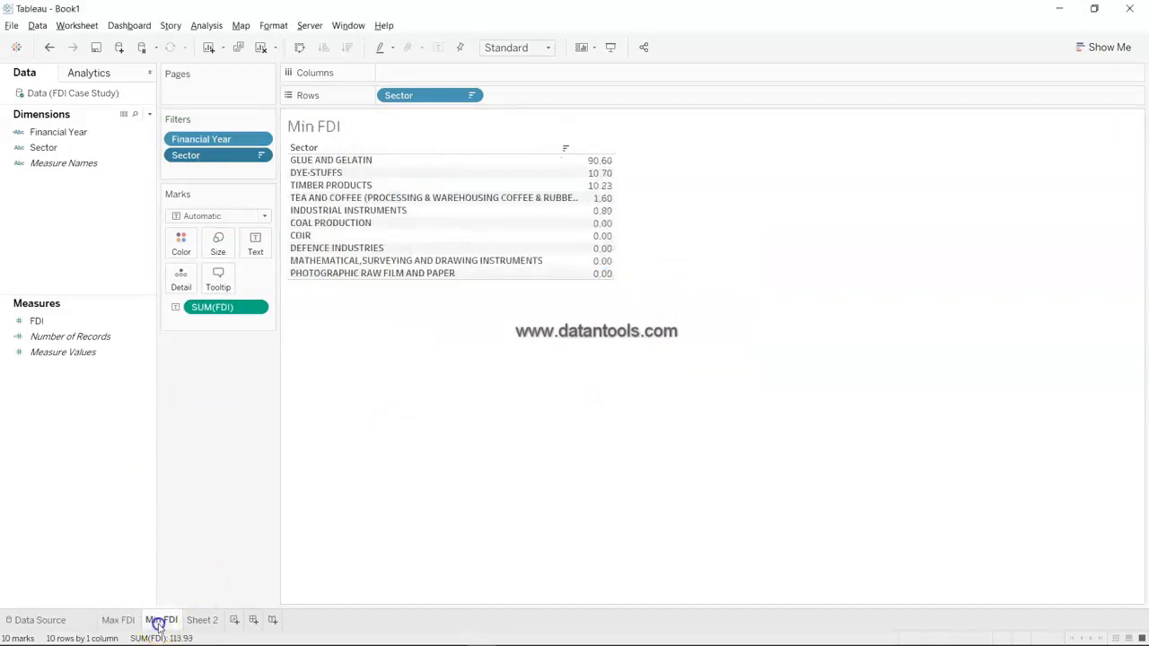
double_click(321, 130)
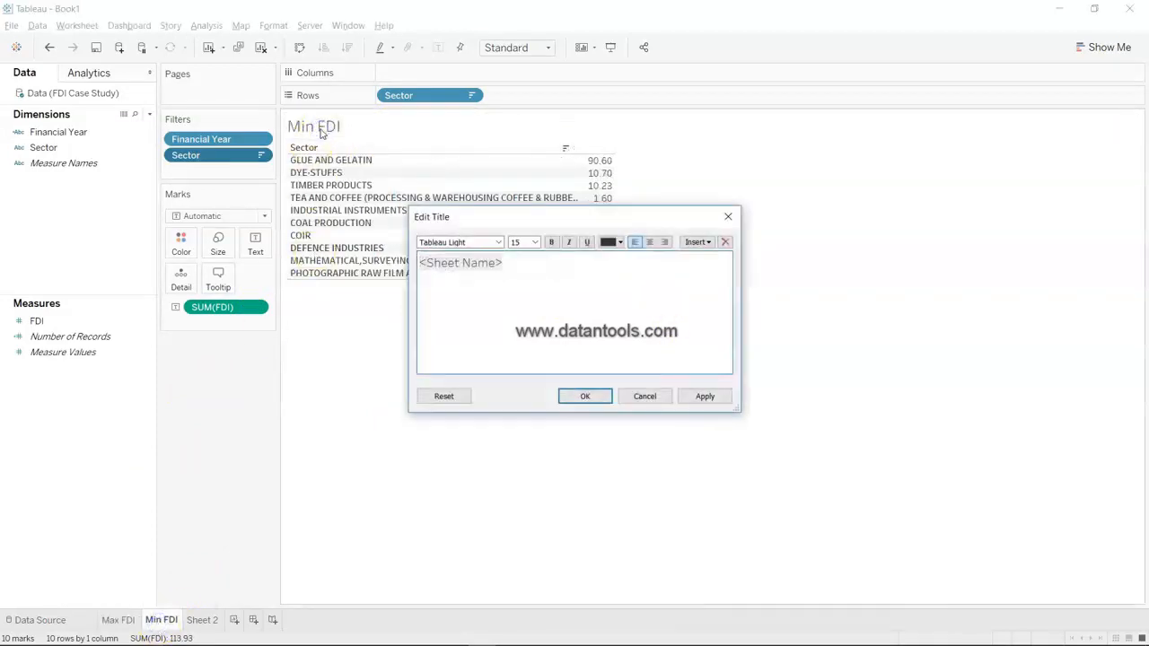
key(ctrl+a)
key(ctrl+v)
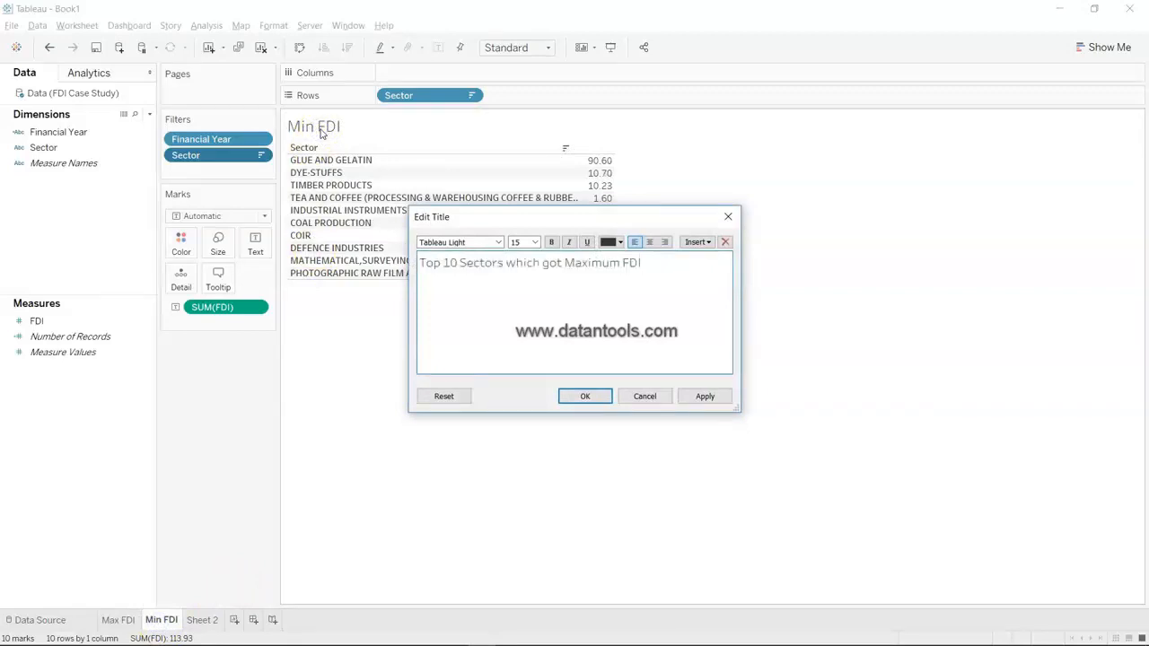
Change "Maximum" to "Minimum" in the Min FDI sheet's pasted title and accept it
drag(620, 263, 583, 264)
key(BackSpace)
text(inimum)
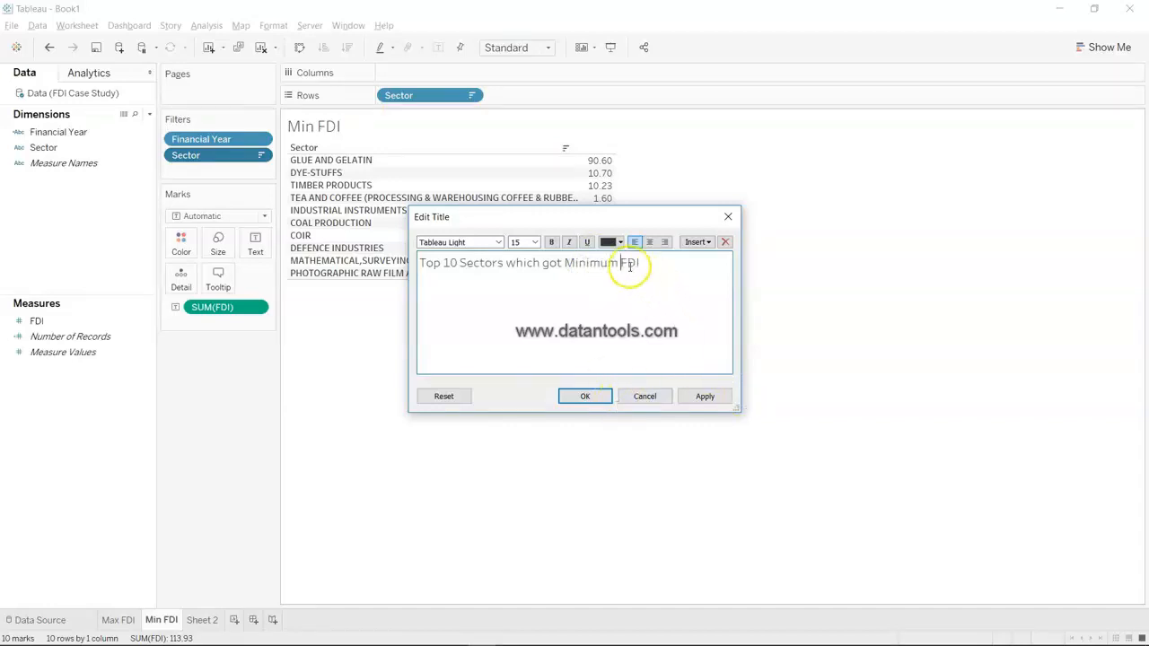
click(584, 396)
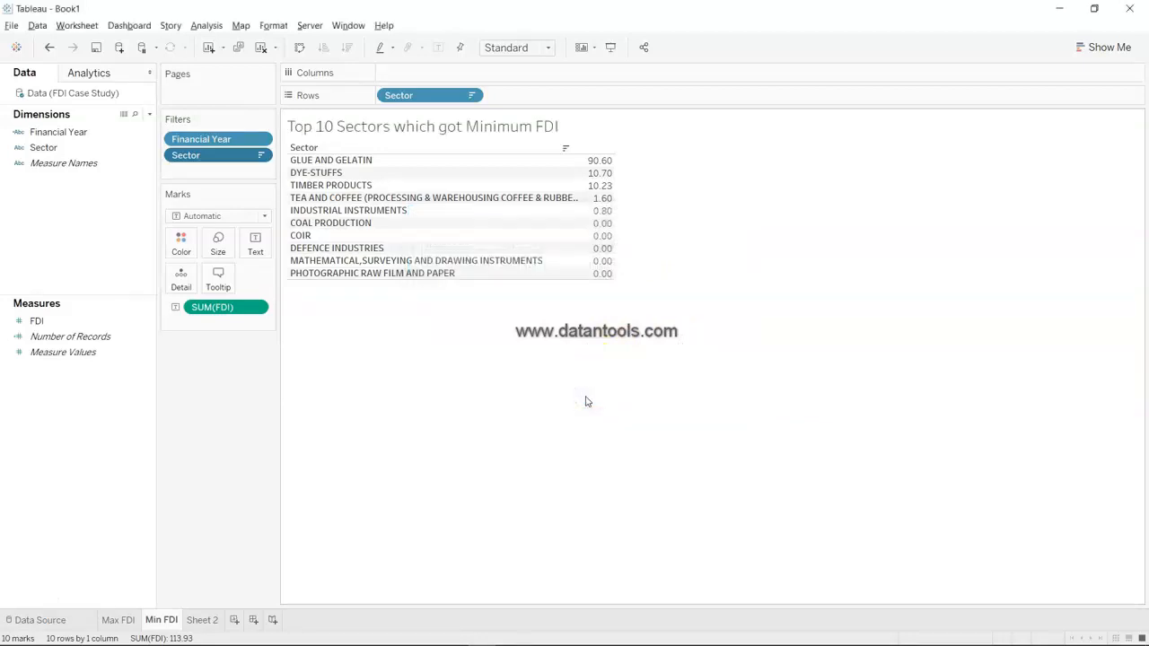
Reword the Min FDI sheet's title as "Bottom 10 Sectors which got Minimum FDI"
click(131, 619)
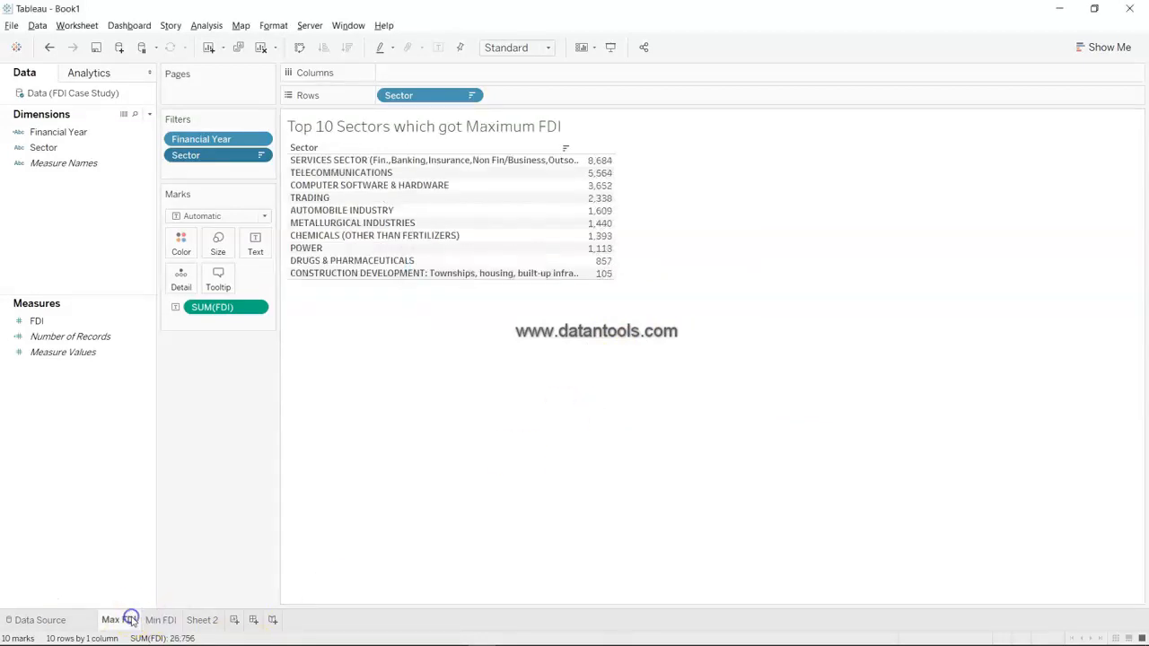
click(162, 620)
double_click(380, 126)
double_click(432, 262)
text(Bottom 10 Sectors which got Minimum FDI)
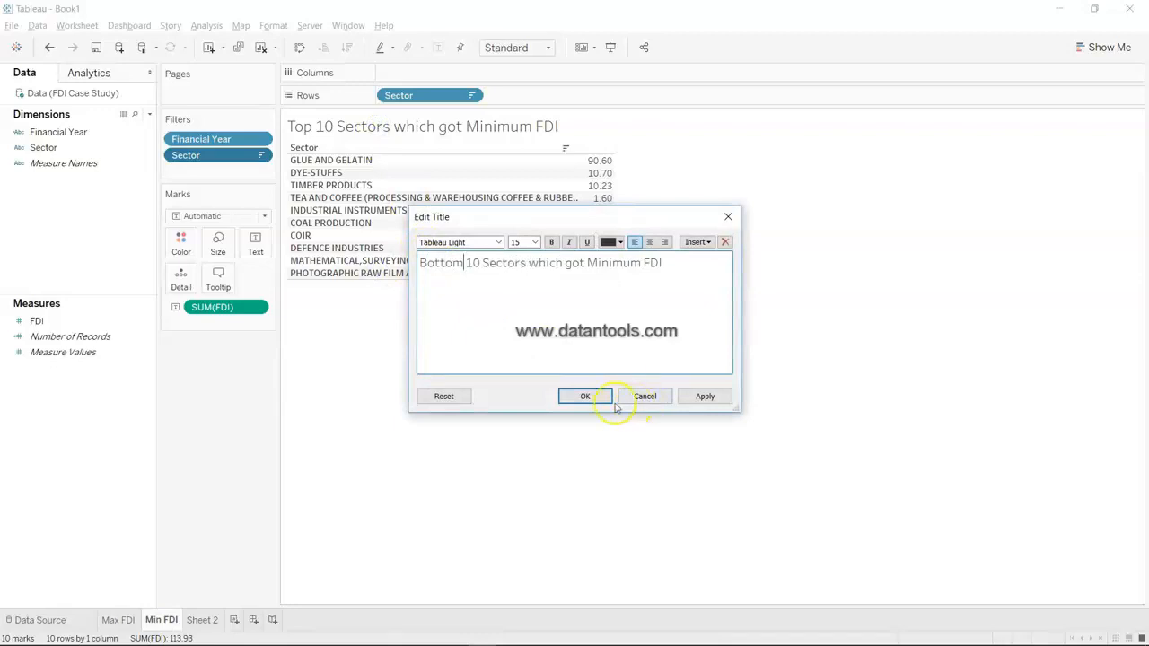
click(596, 401)
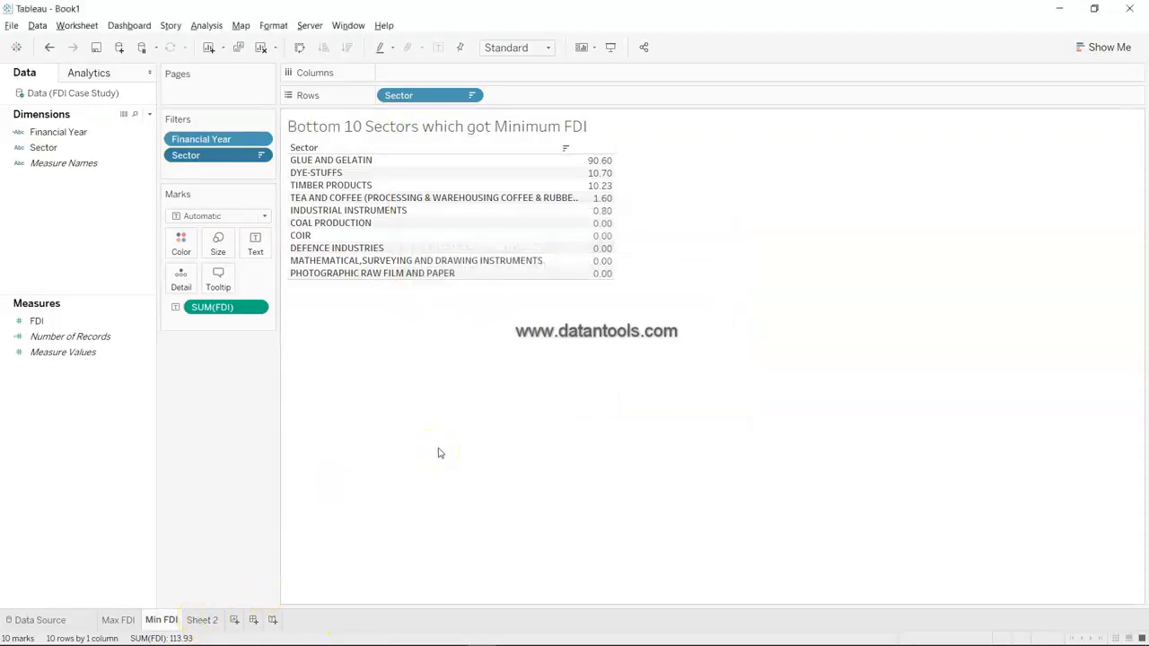
Switch to the FDI Case Study workbook in Excel and read question 7 on the Analytics Questions sheet
key(alt+Tab)
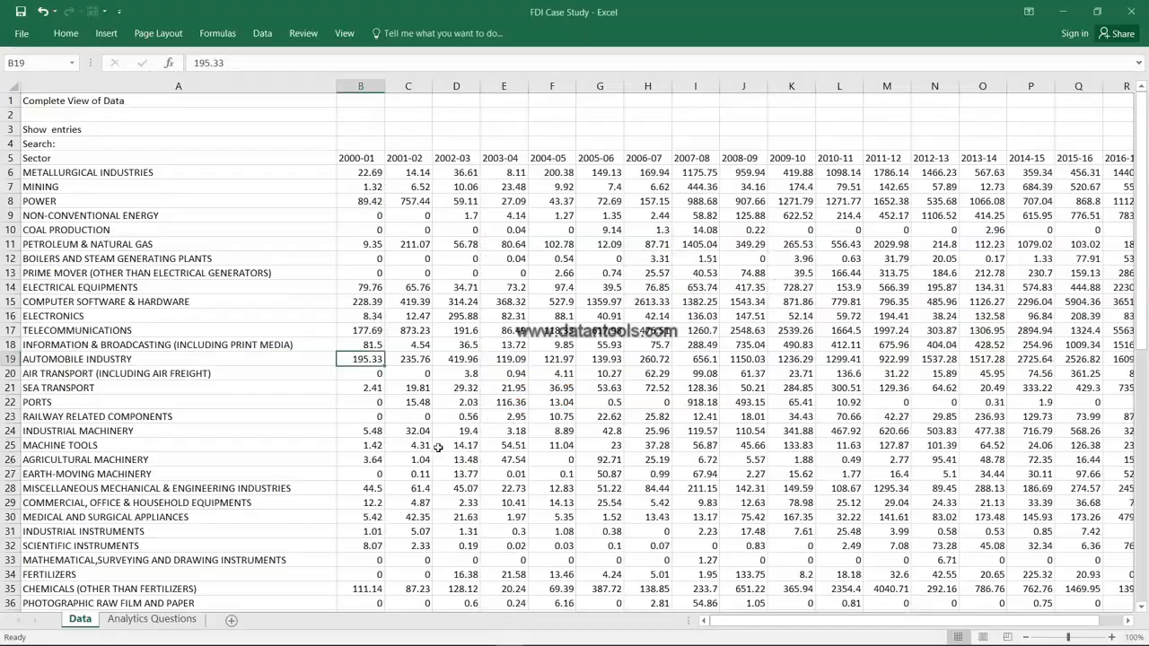
click(180, 619)
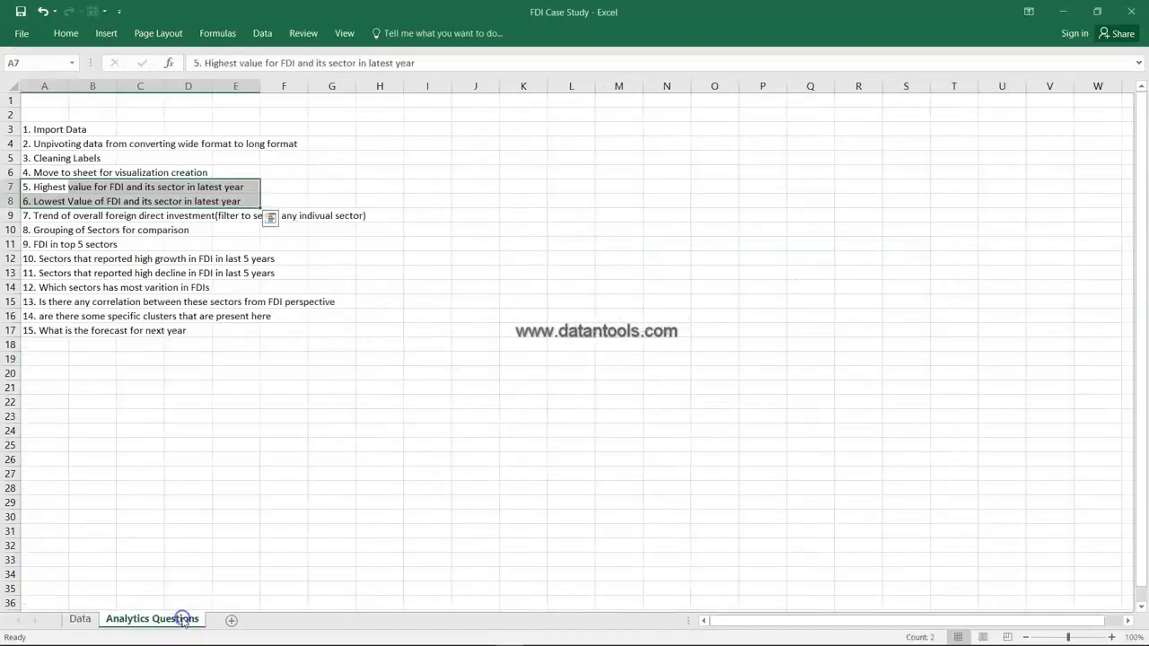
click(86, 227)
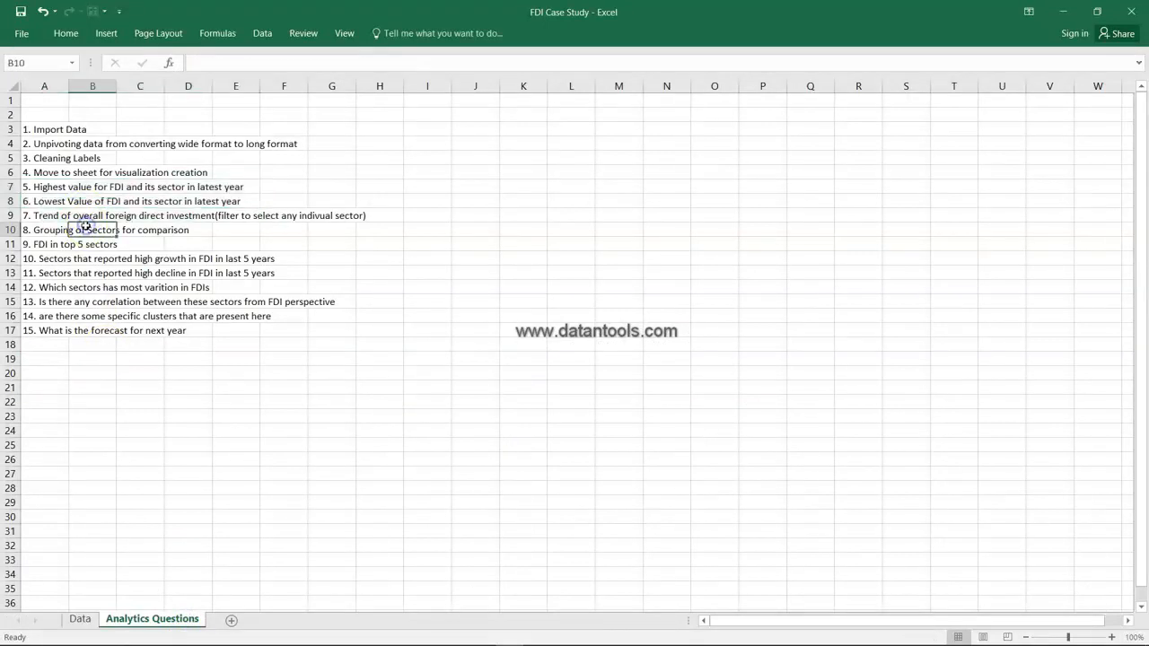
click(34, 219)
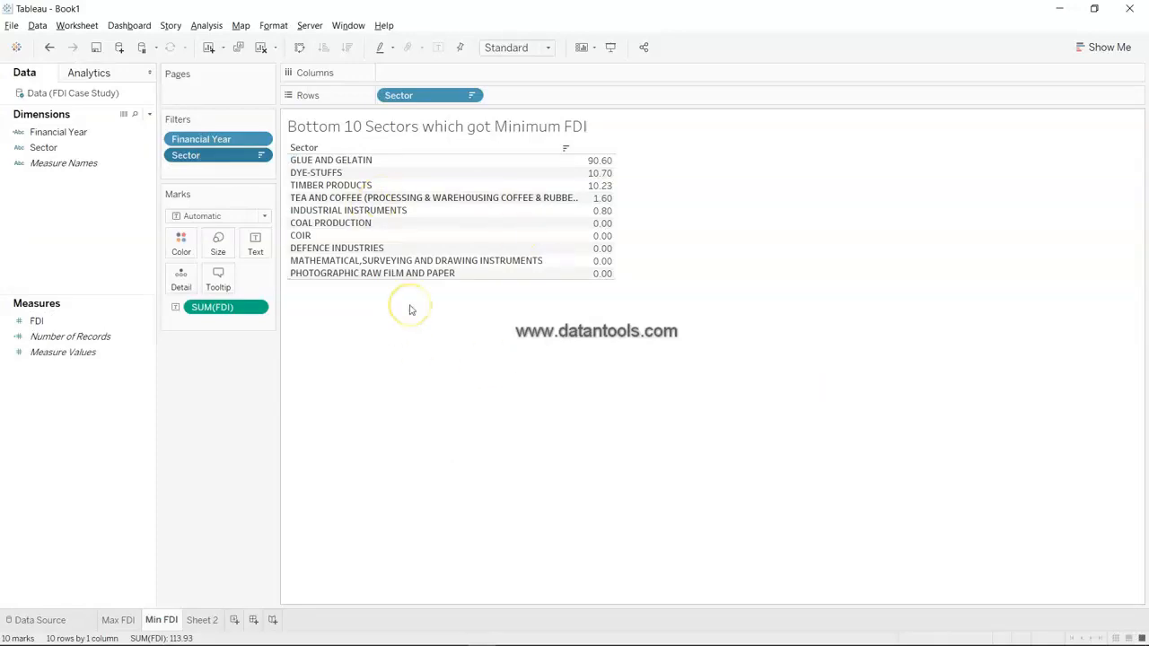
Switch back to Tableau and clear Sheet 2 by removing SUM(FDI), the Financial Year filter and the Sector row field
click(202, 620)
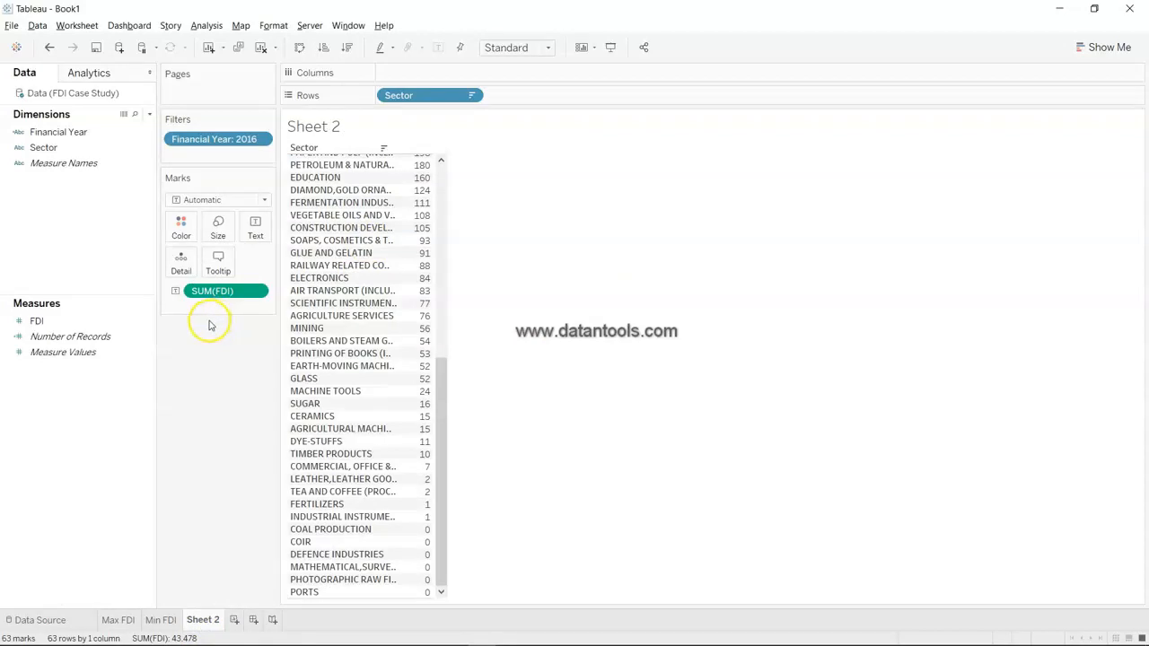
drag(242, 291, 235, 448)
drag(225, 138, 106, 208)
drag(434, 95, 637, 167)
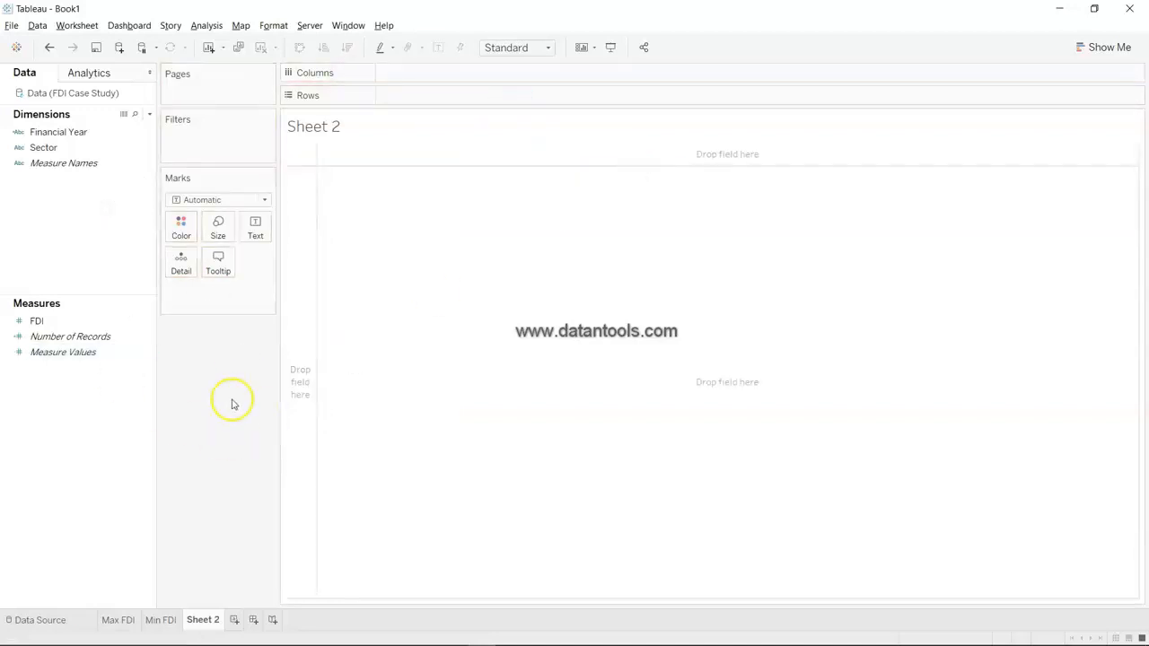
Plot total FDI by Financial Year on Sheet 2, with Financial Year as columns and FDI as rows
click(109, 162)
click(107, 147)
click(103, 133)
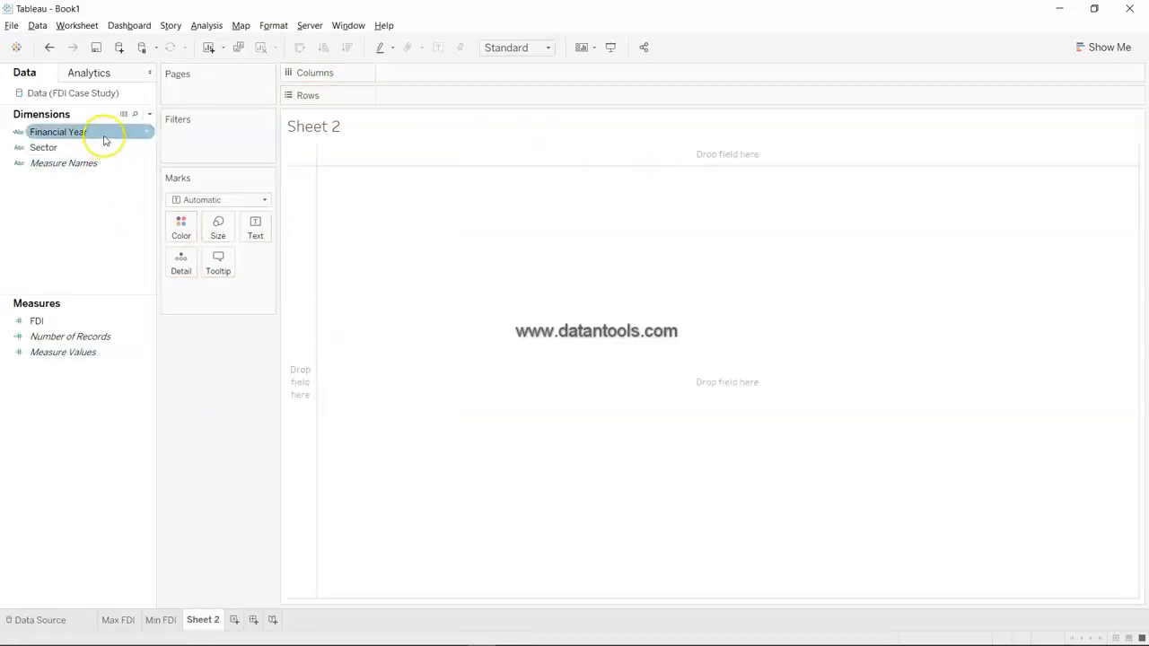
drag(104, 136, 464, 72)
drag(86, 322, 454, 98)
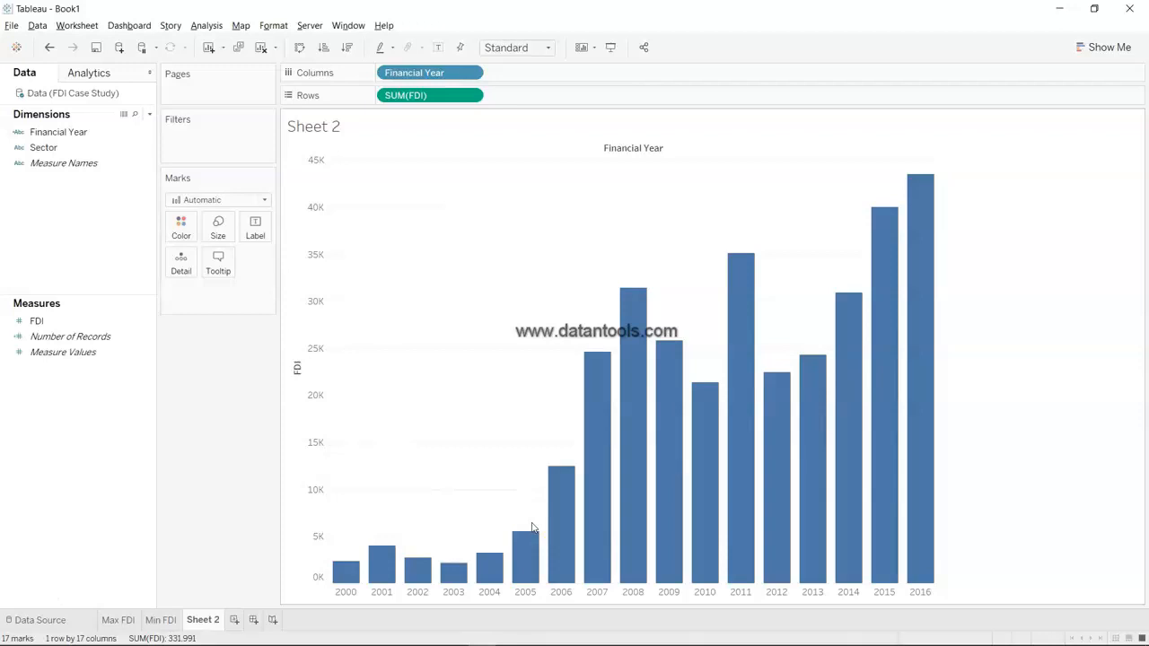
mouse_move(885, 429)
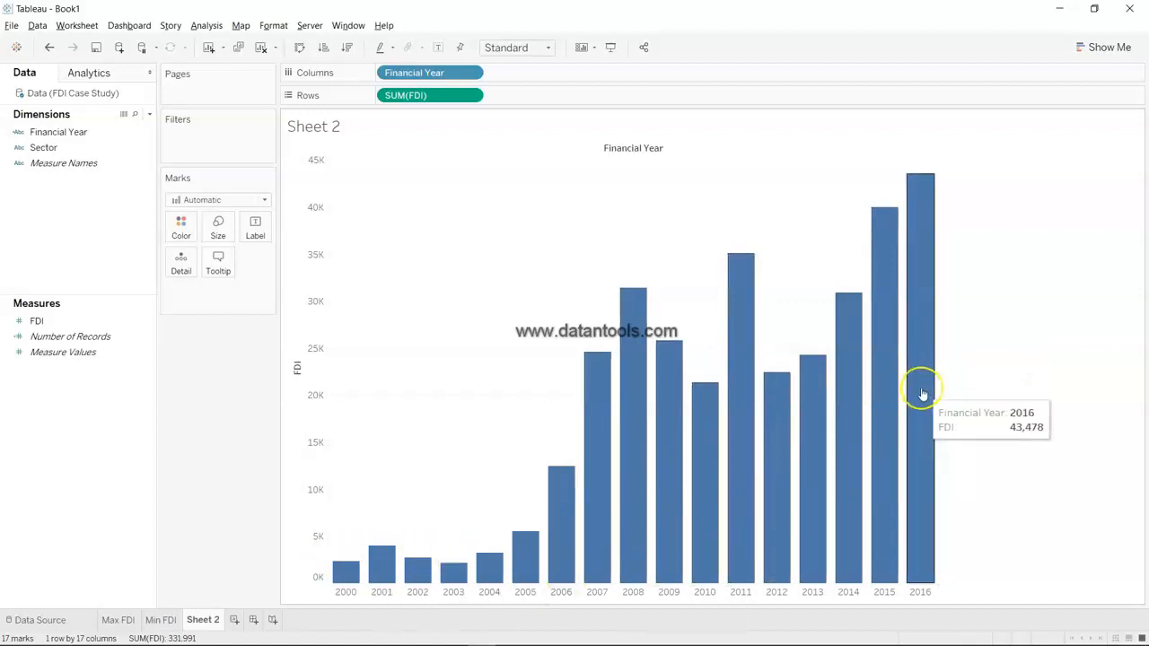
mouse_move(744, 453)
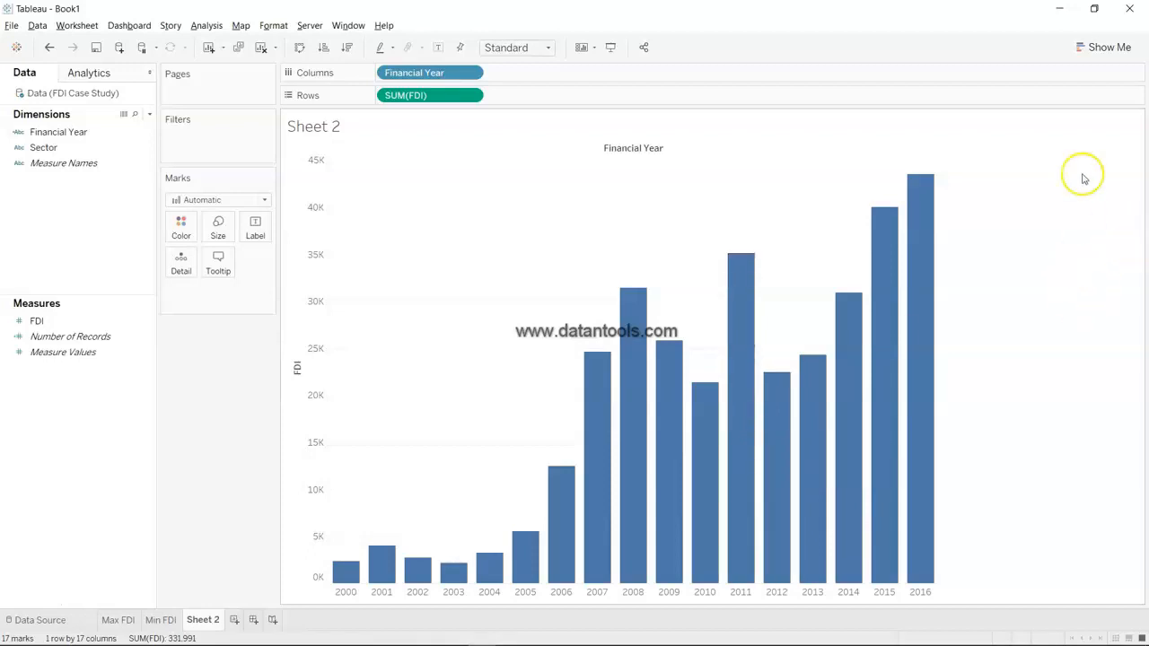
Check the recommended line charts and change the Financial Year dimension's data type to Date
click(1110, 49)
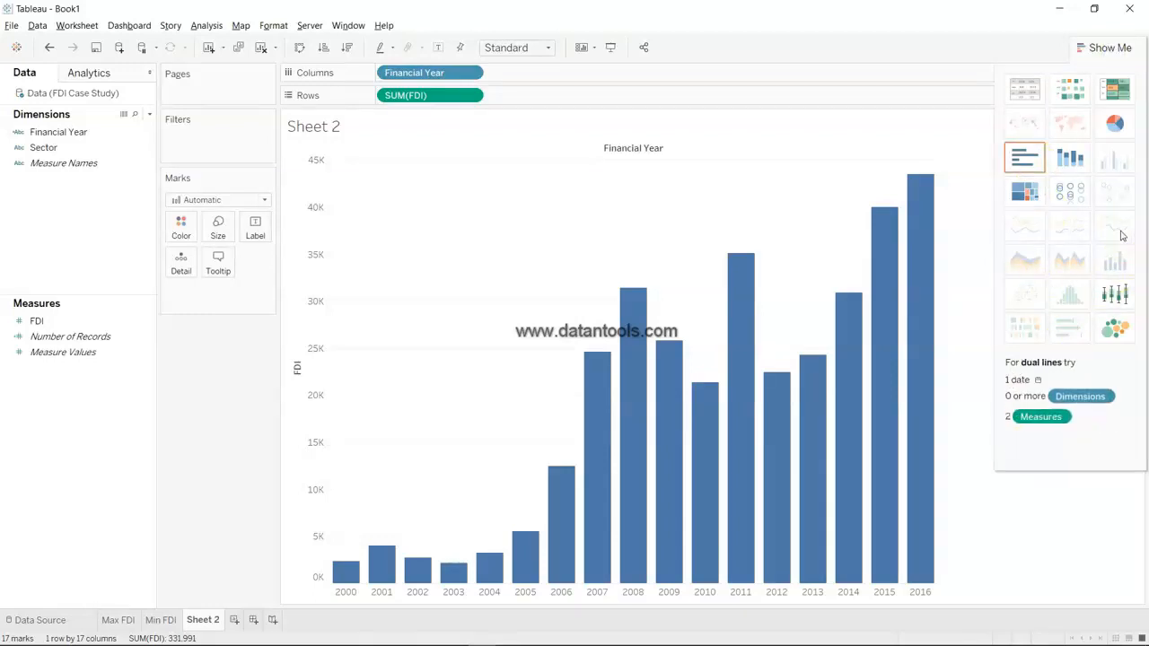
click(1021, 231)
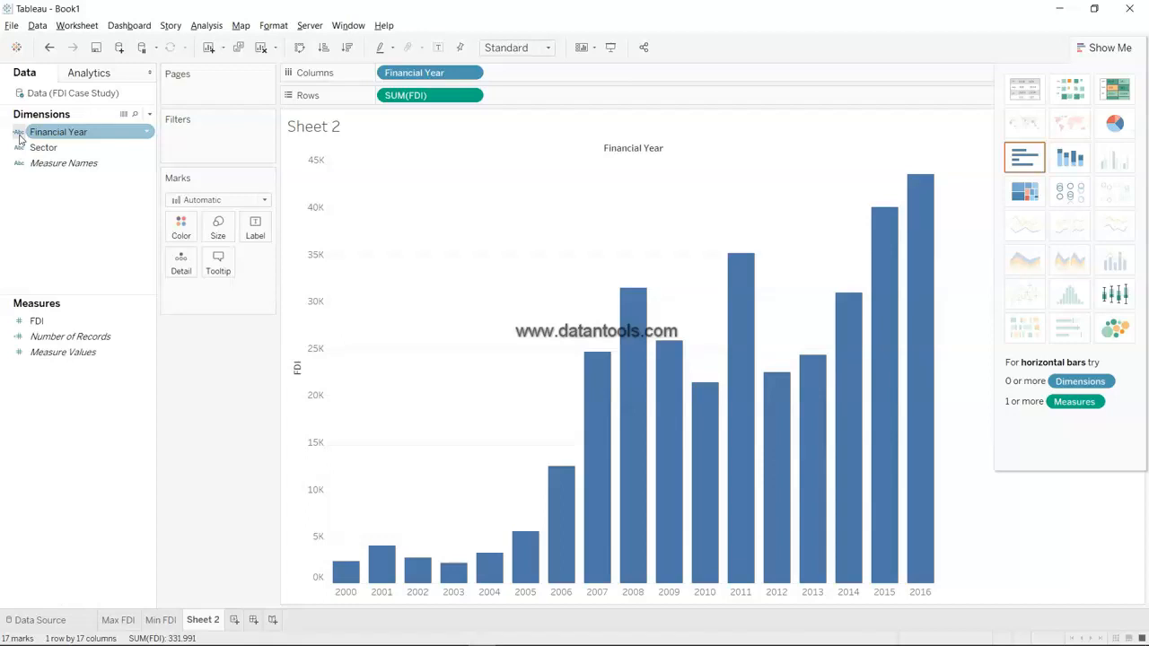
click(148, 132)
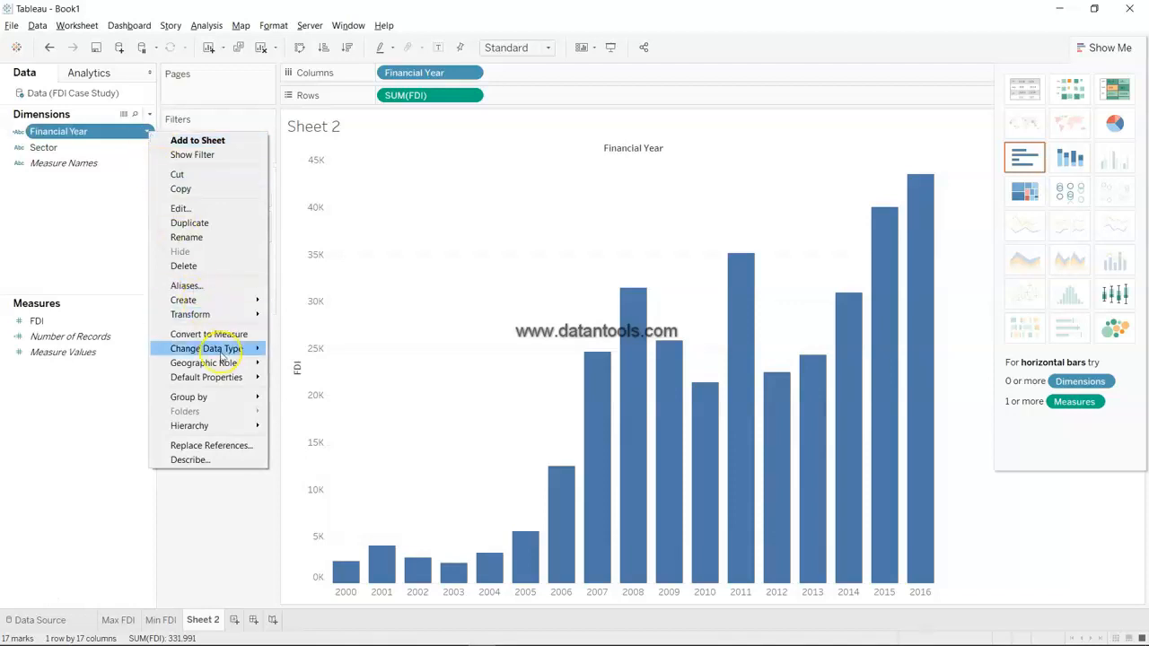
mouse_move(223, 355)
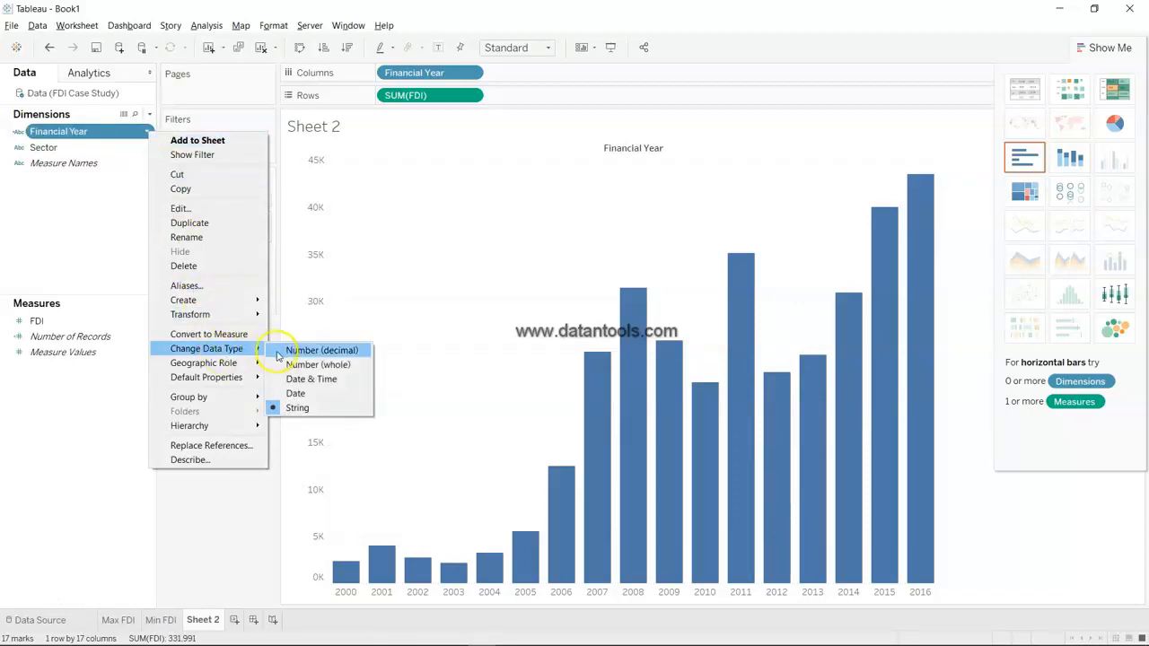
click(300, 394)
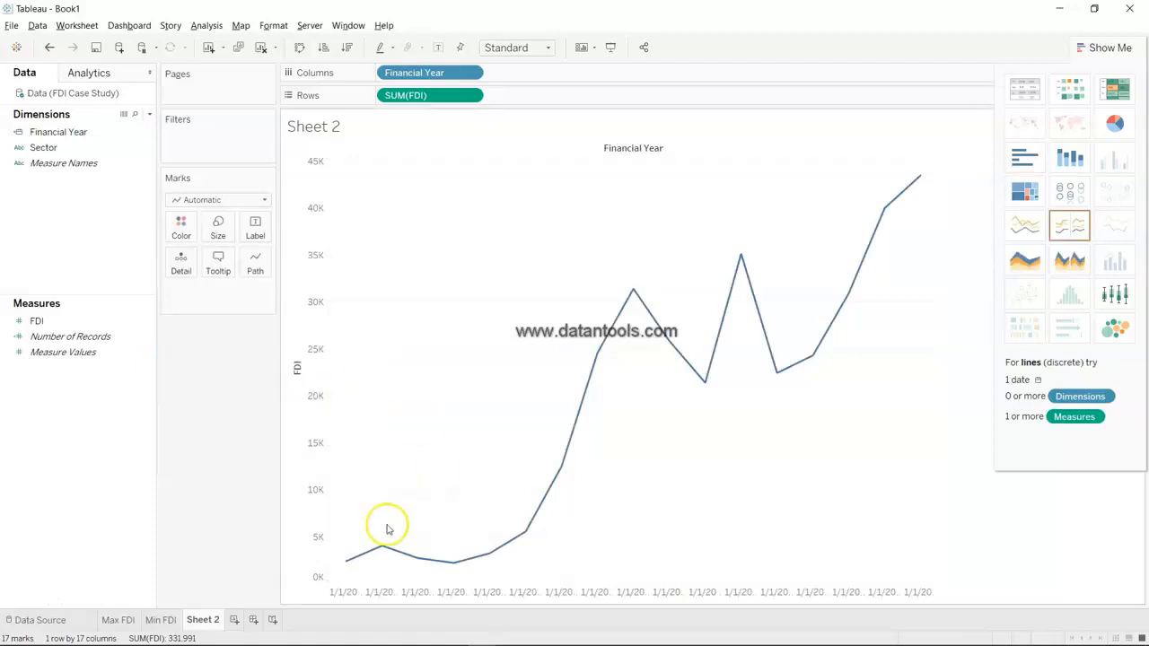
mouse_move(912, 196)
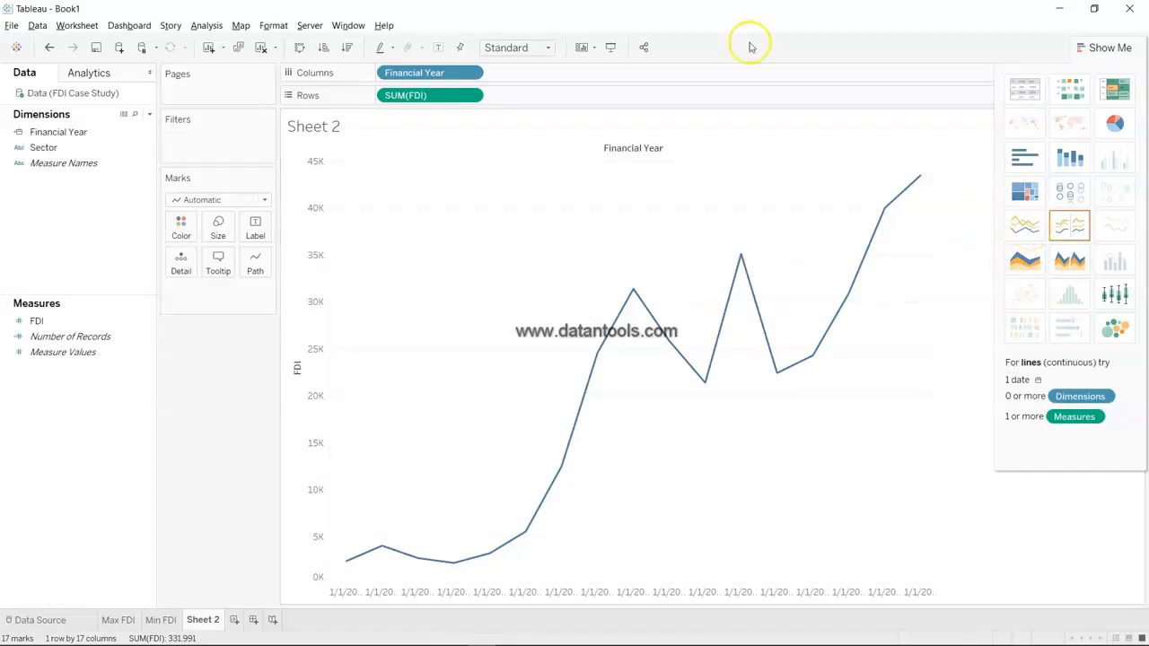
click(142, 135)
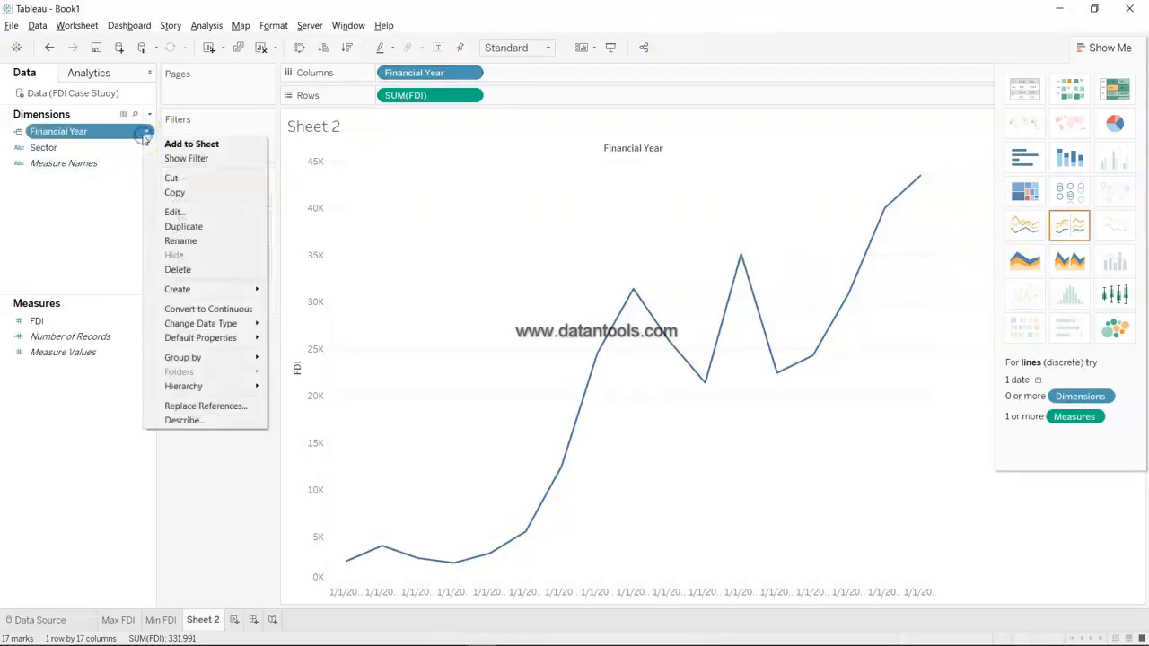
mouse_move(235, 356)
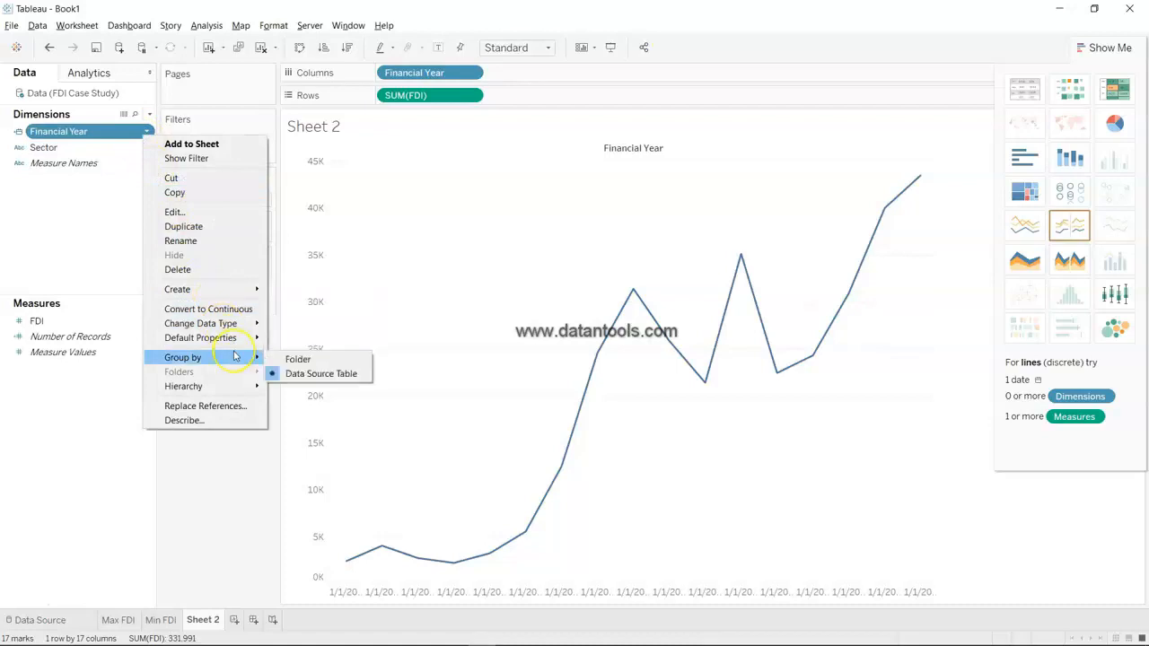
mouse_move(241, 324)
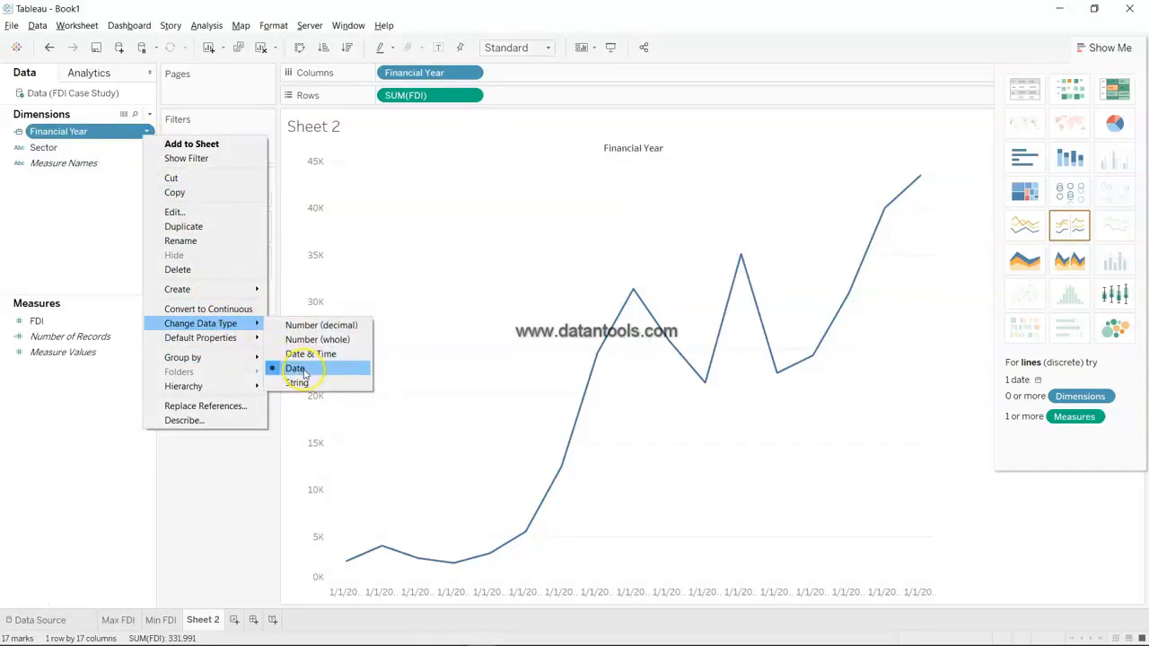
click(253, 489)
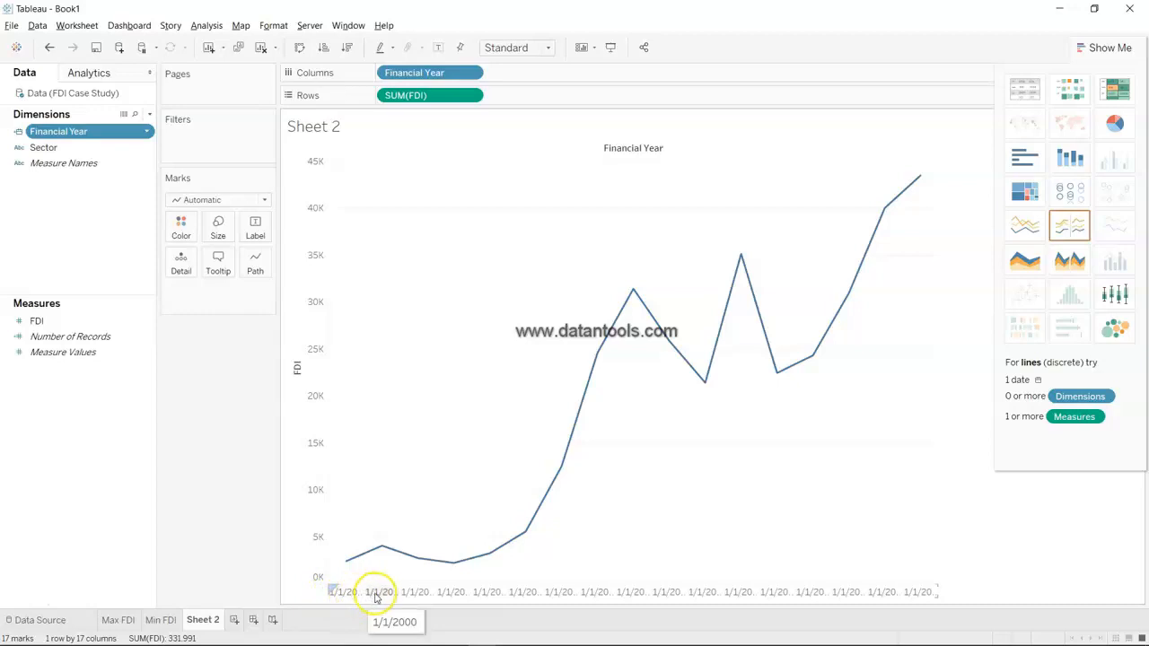
Display the Financial Year column field by Year and close the chart recommendations
click(470, 73)
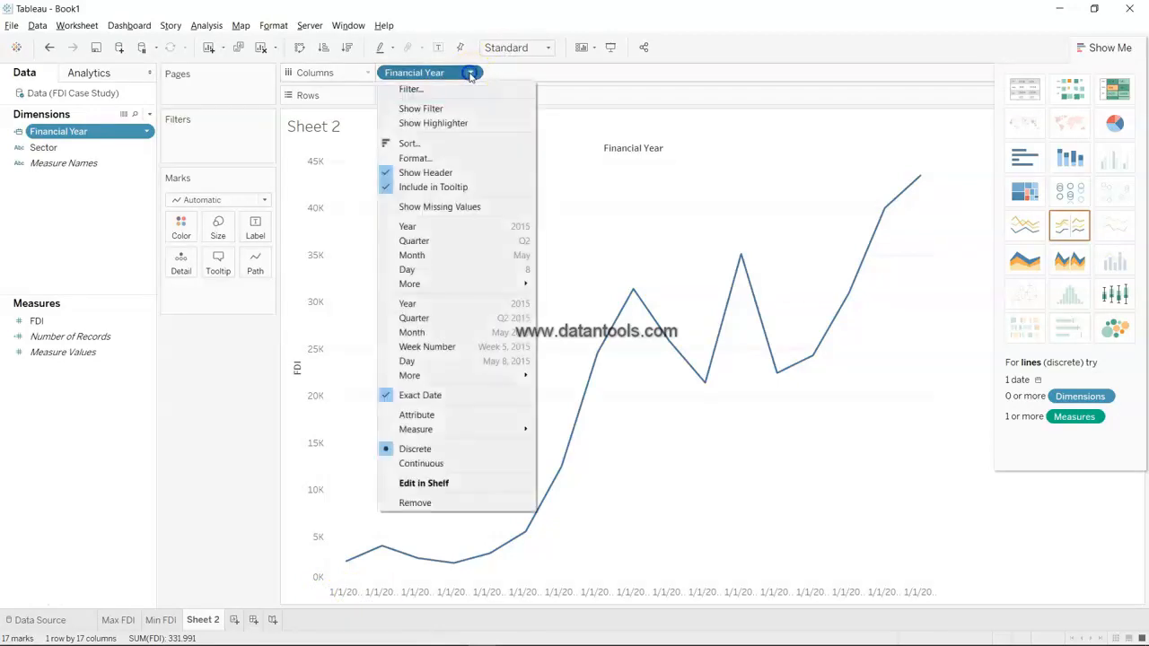
click(489, 230)
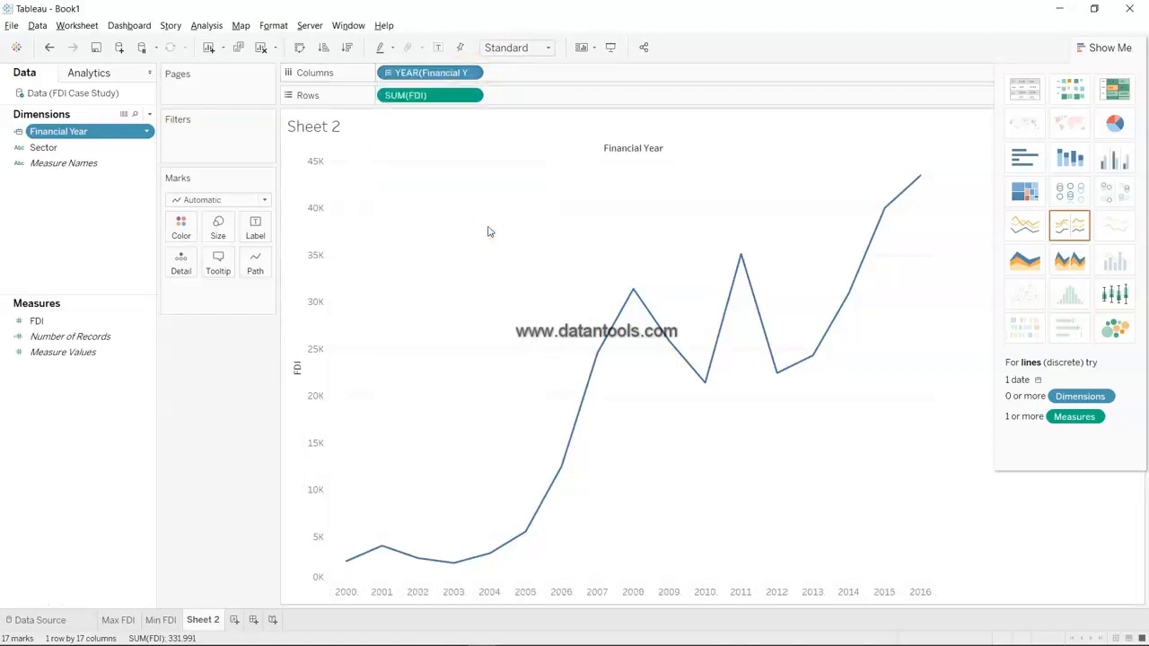
click(1101, 51)
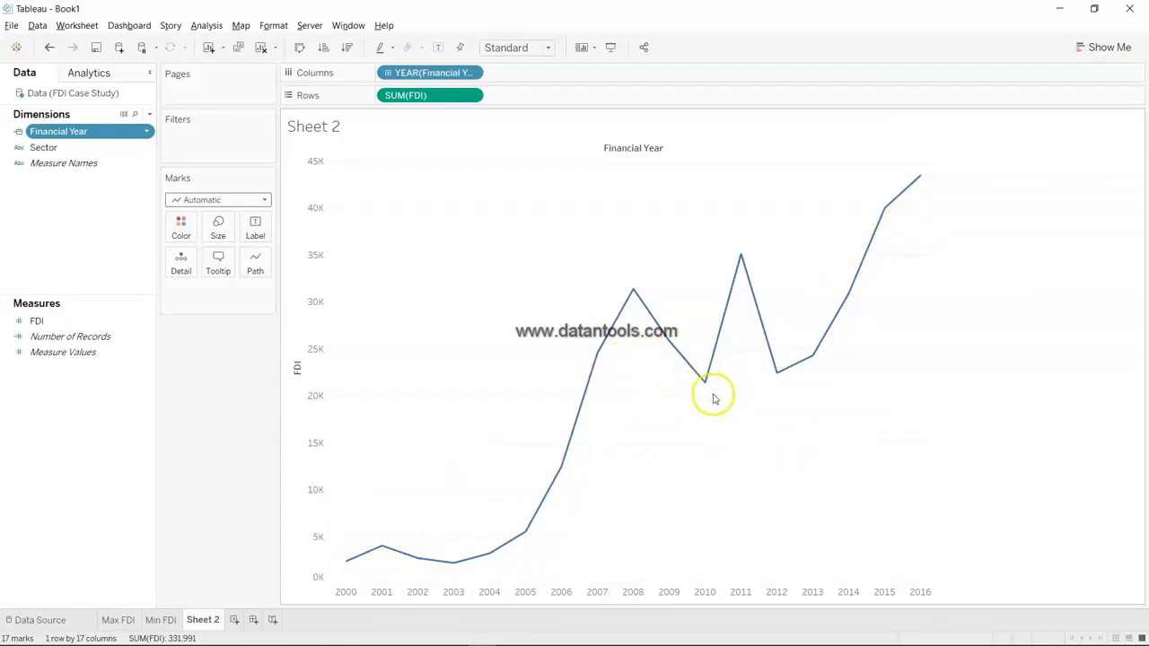
Examine the FDI trend line's yearly values, comparing the rises and falls around 2005–2006 and 2008–2012
mouse_move(705, 385)
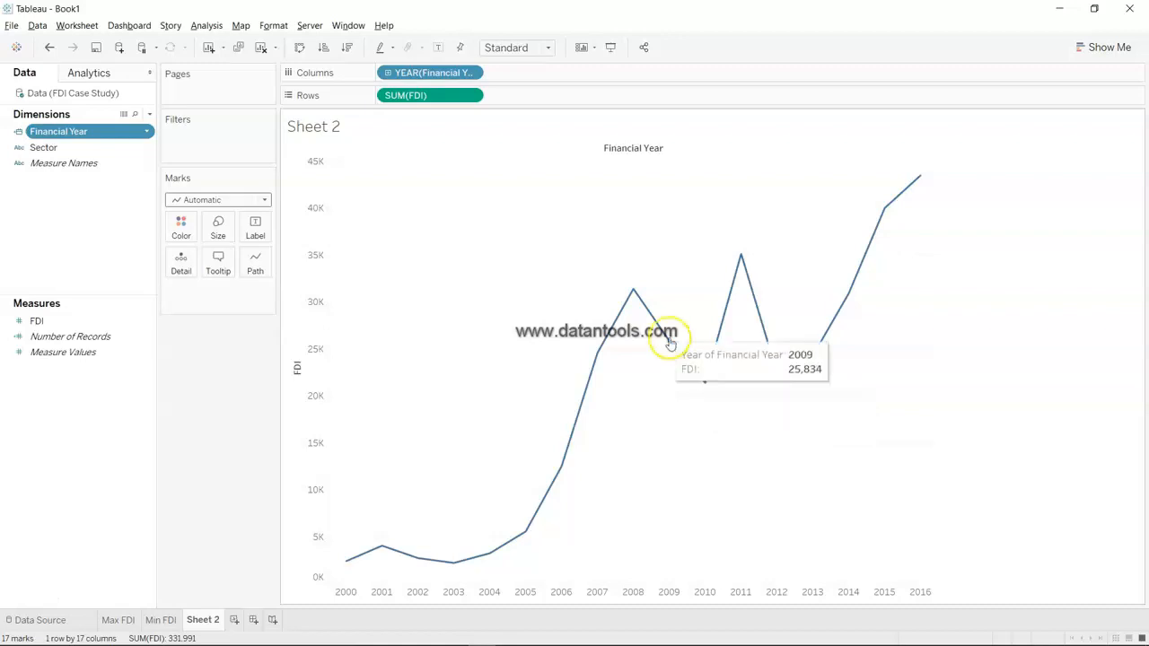
mouse_move(632, 296)
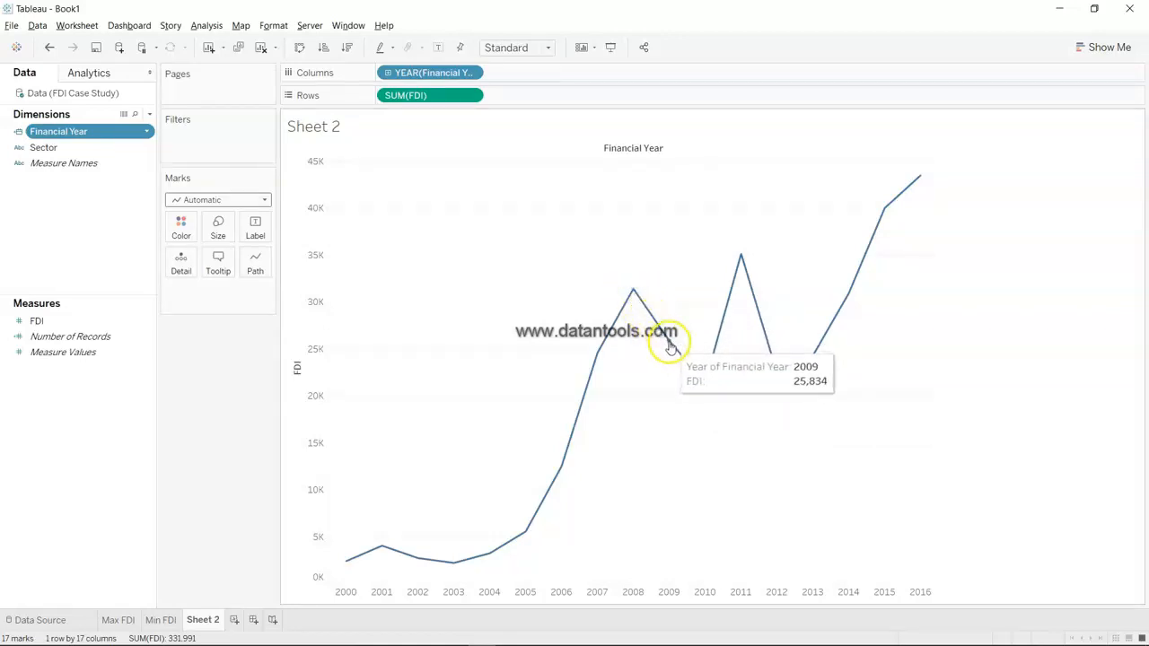
mouse_move(737, 263)
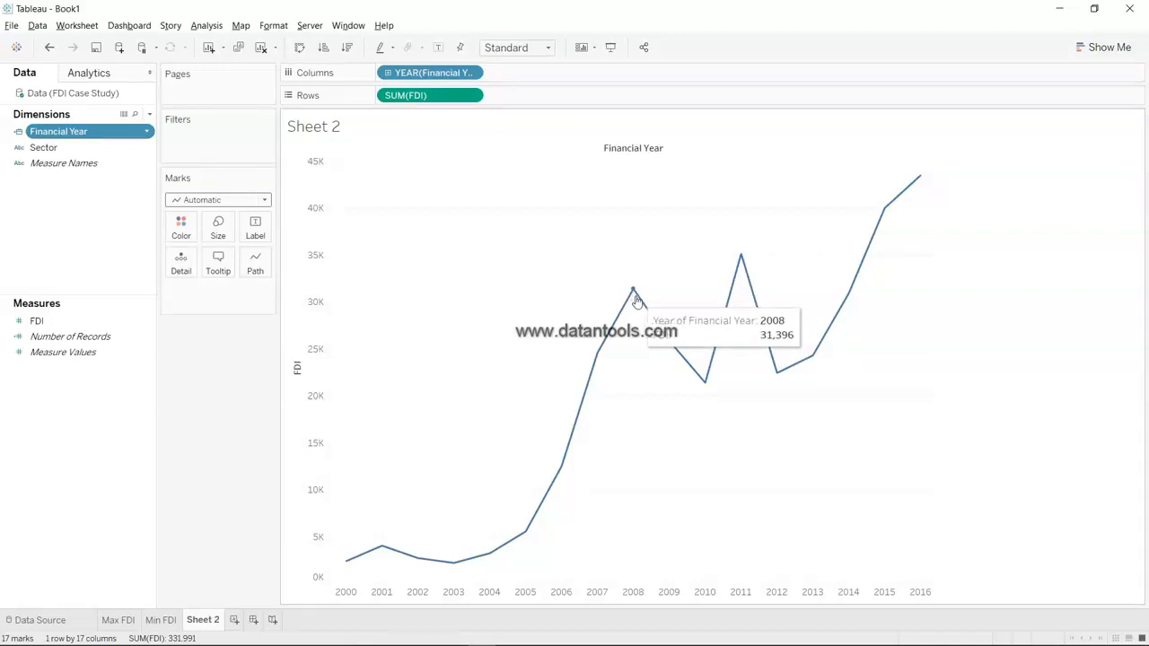
mouse_move(662, 332)
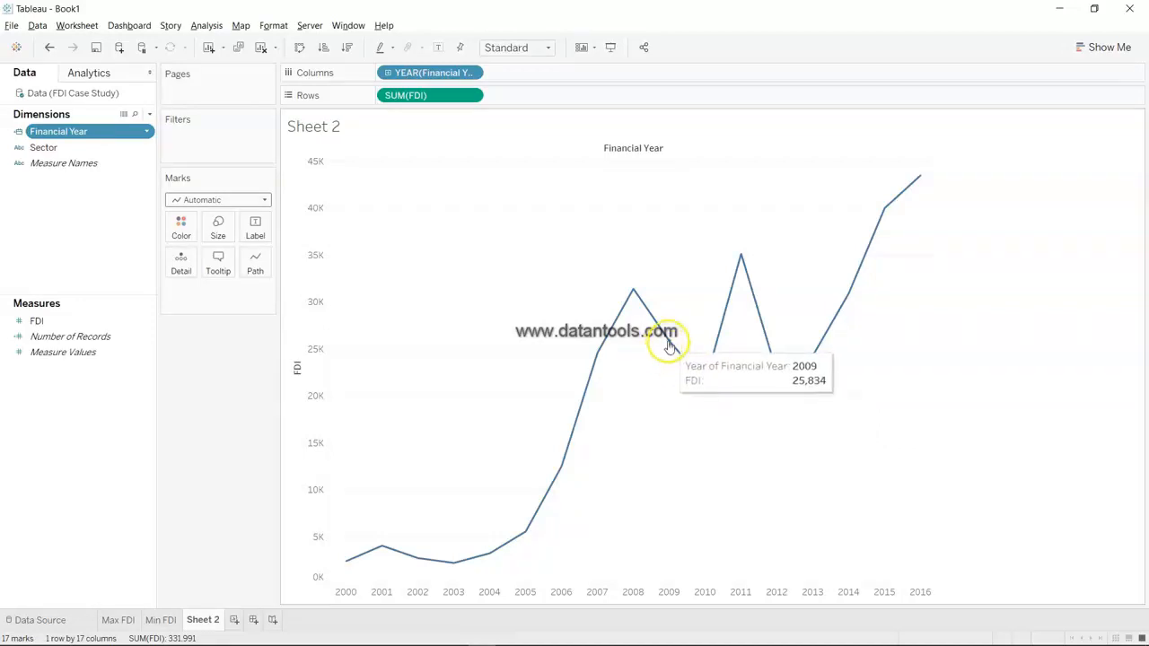
click(639, 307)
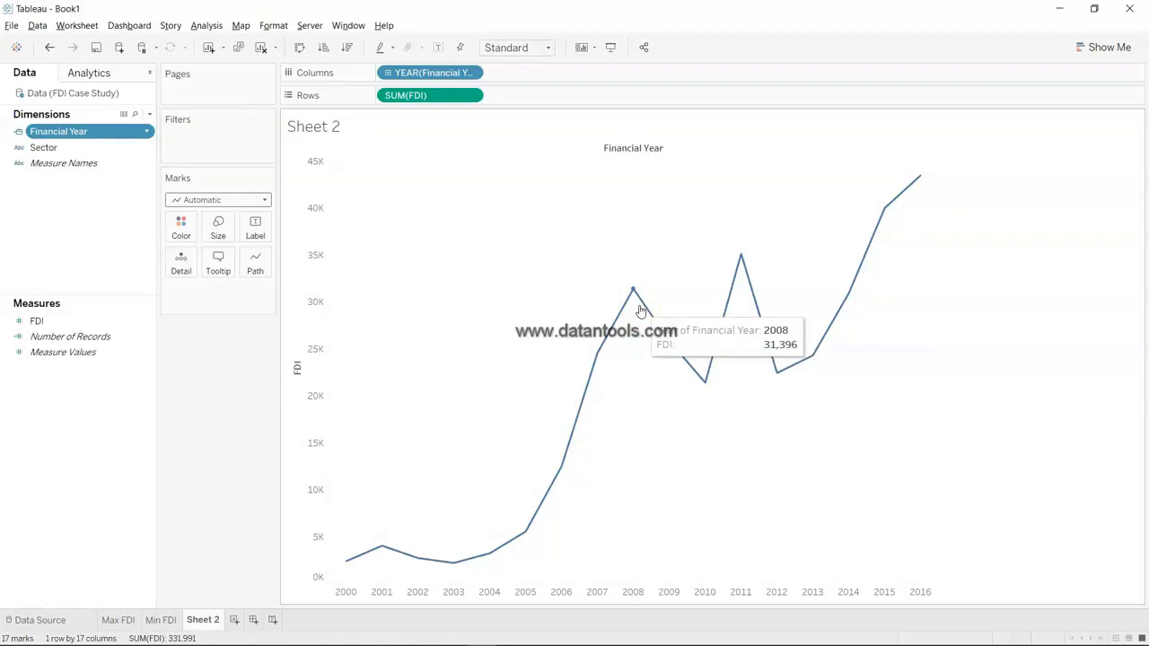
click(649, 303)
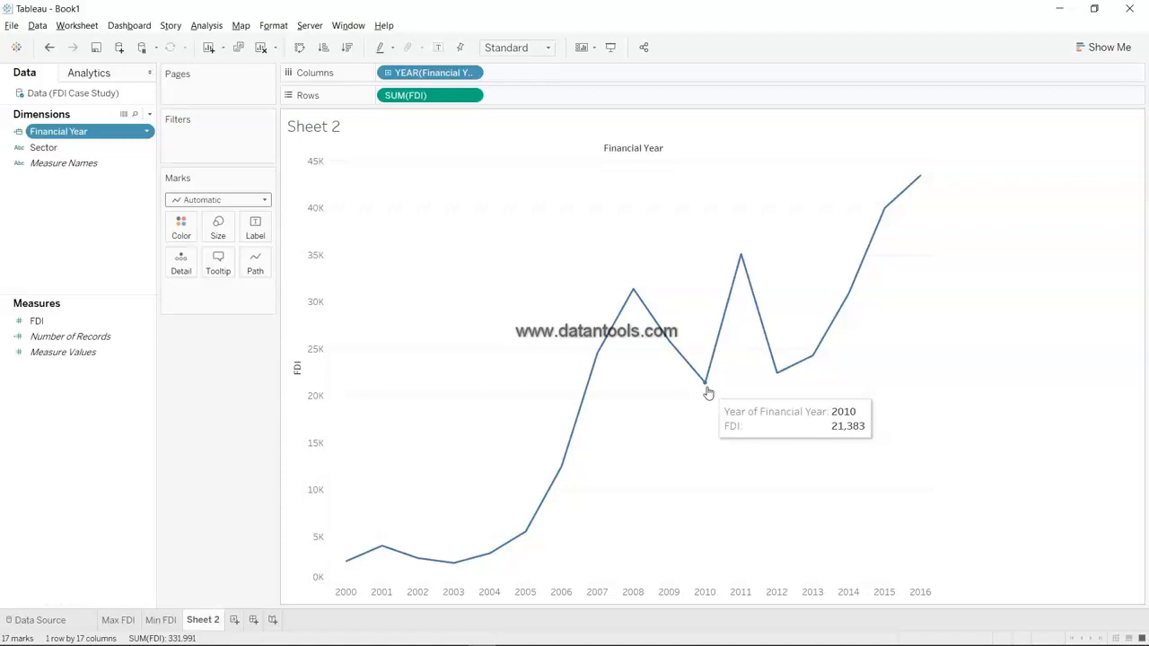
mouse_move(739, 283)
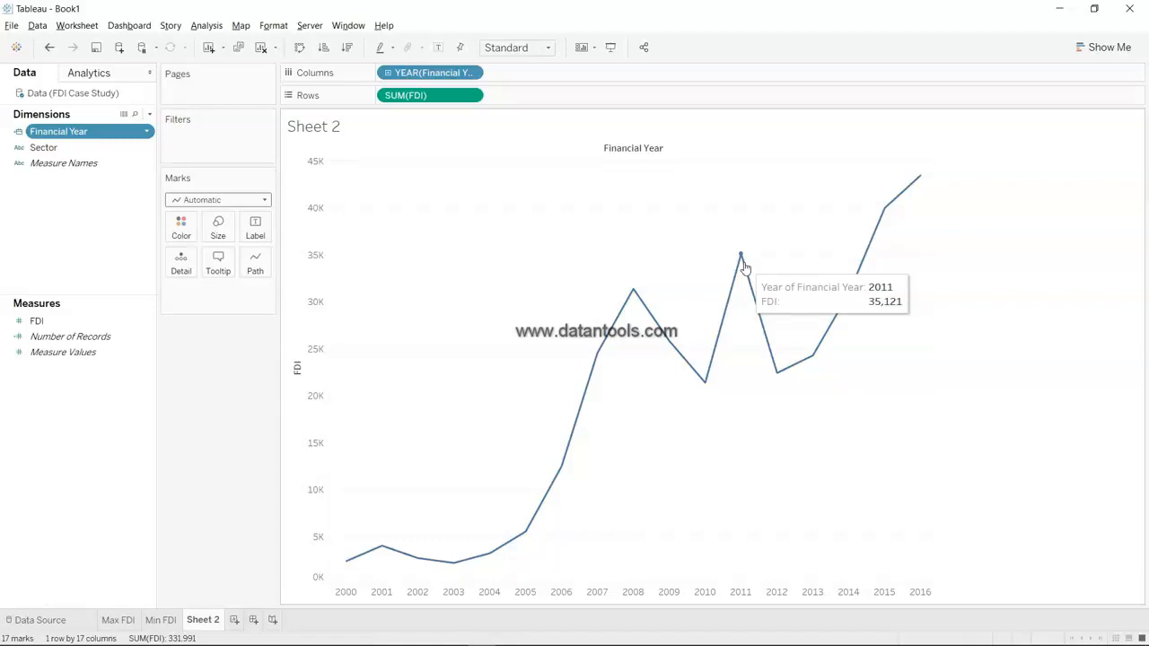
click(781, 379)
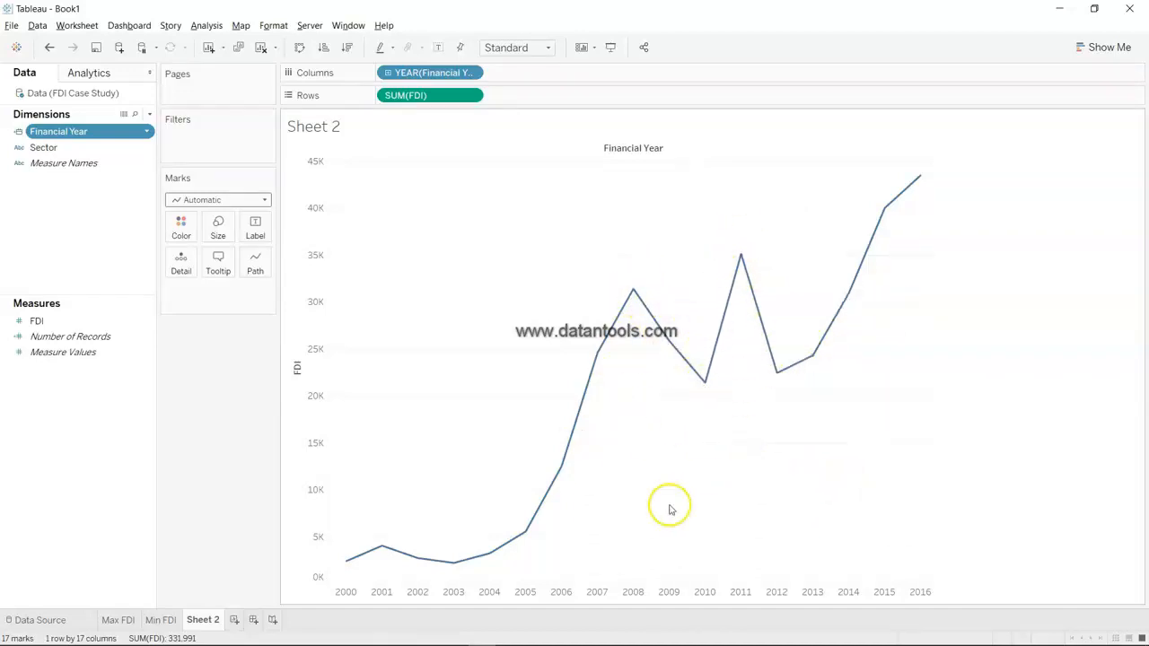
mouse_move(525, 532)
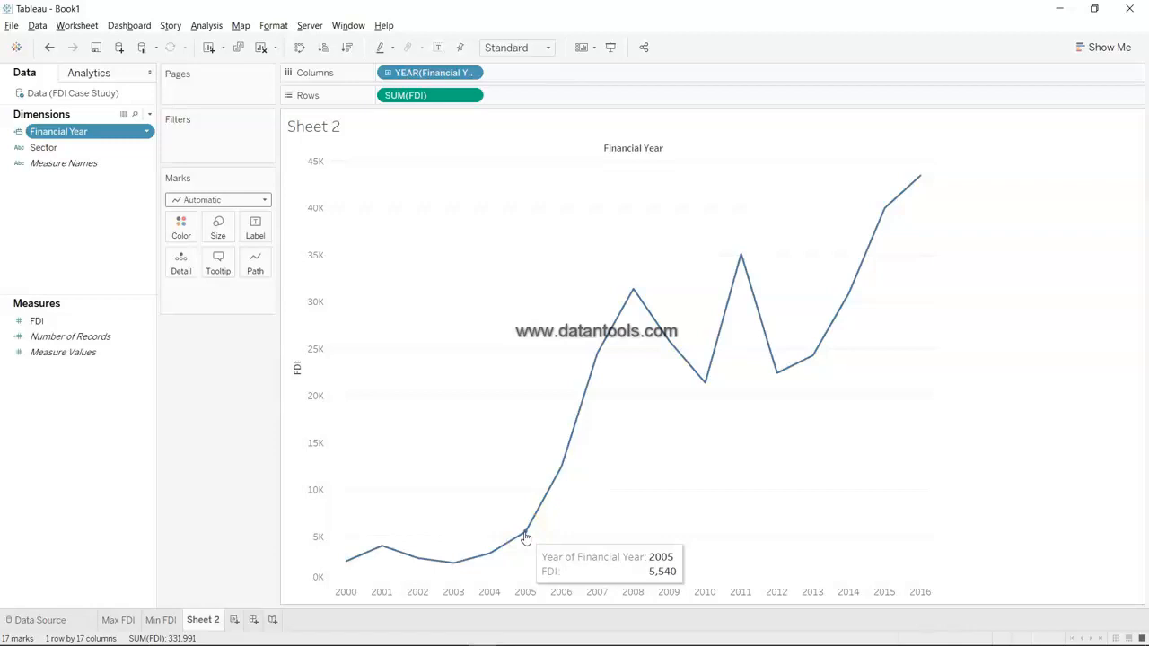
click(525, 537)
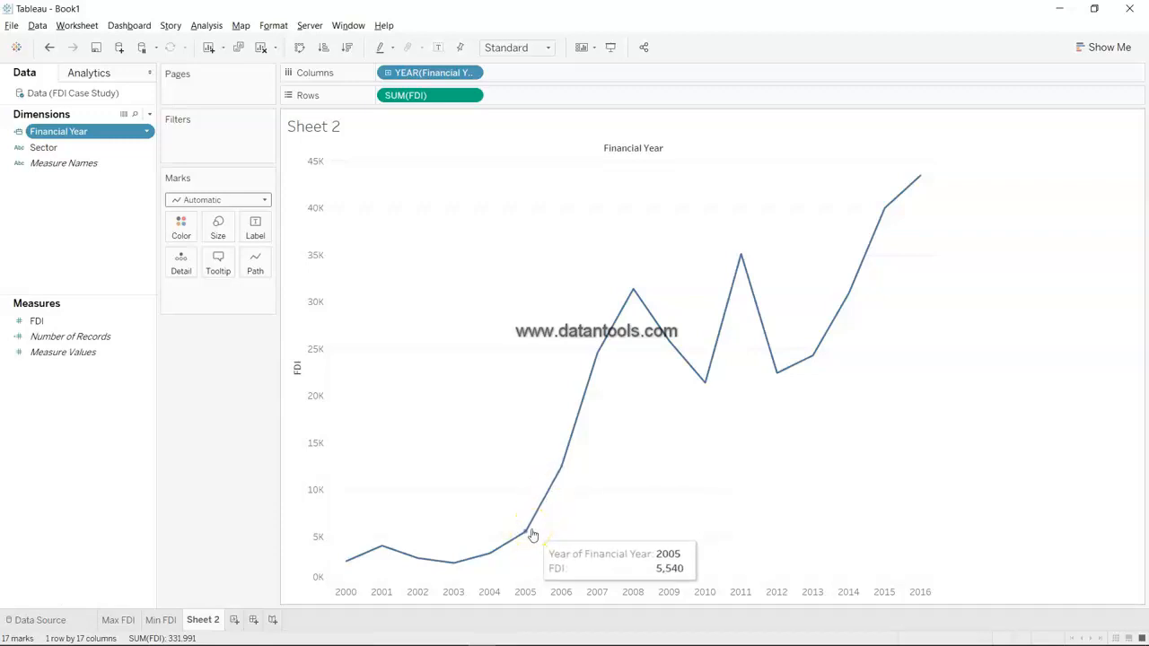
click(561, 476)
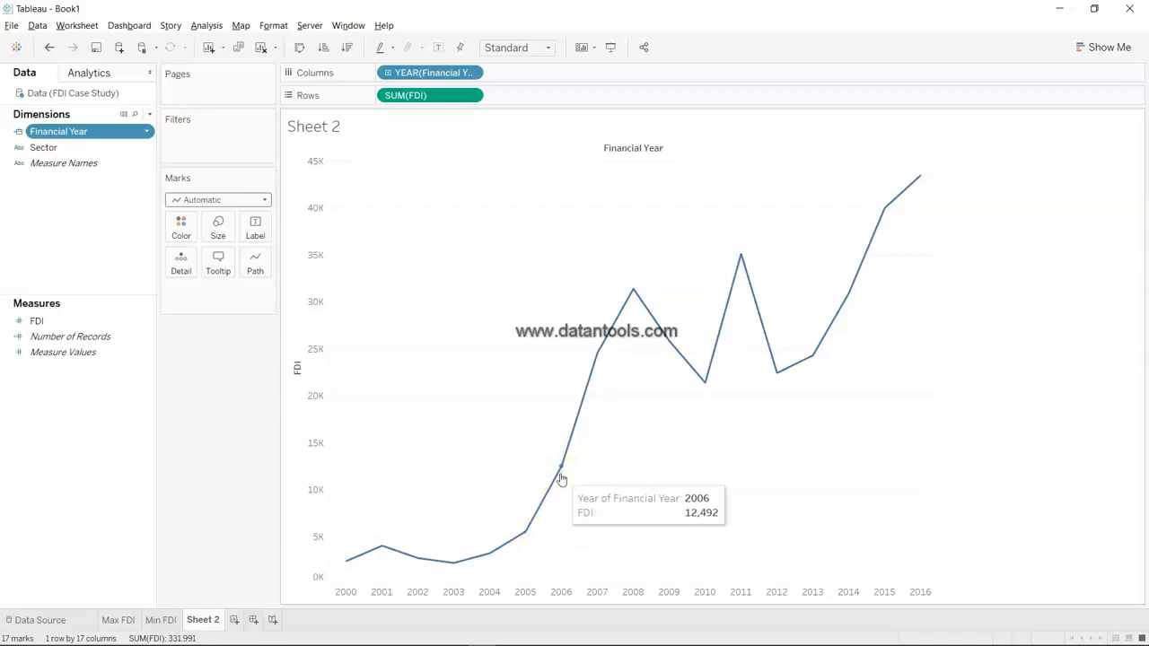
click(566, 476)
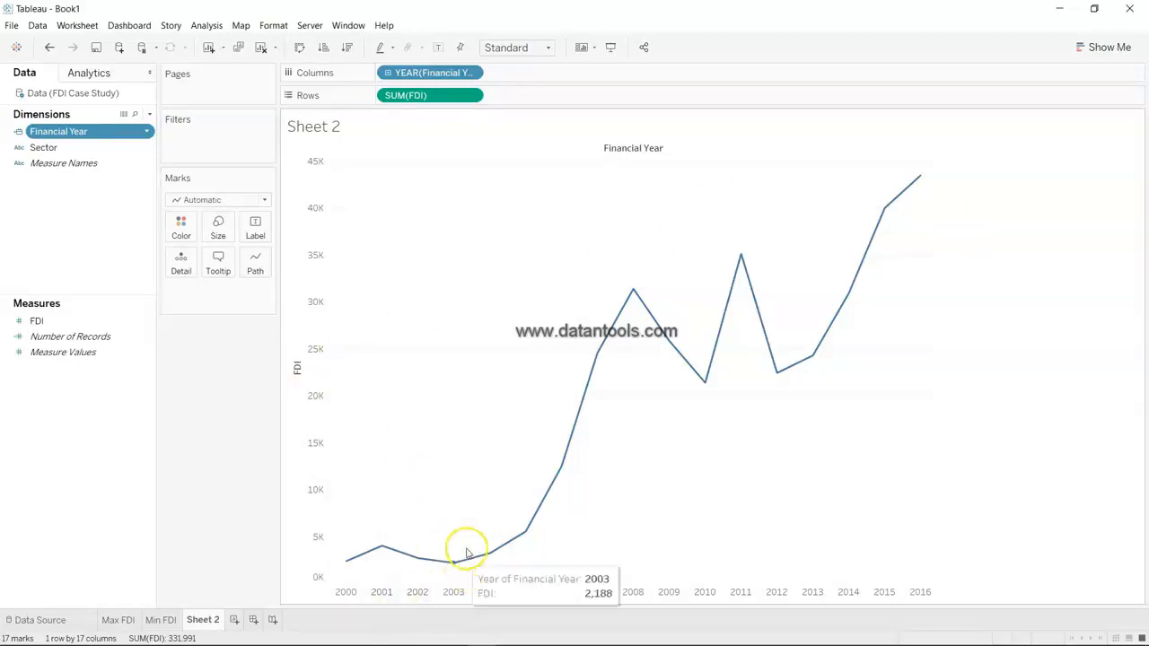
Label the points of the trend line with their FDI values
click(76, 326)
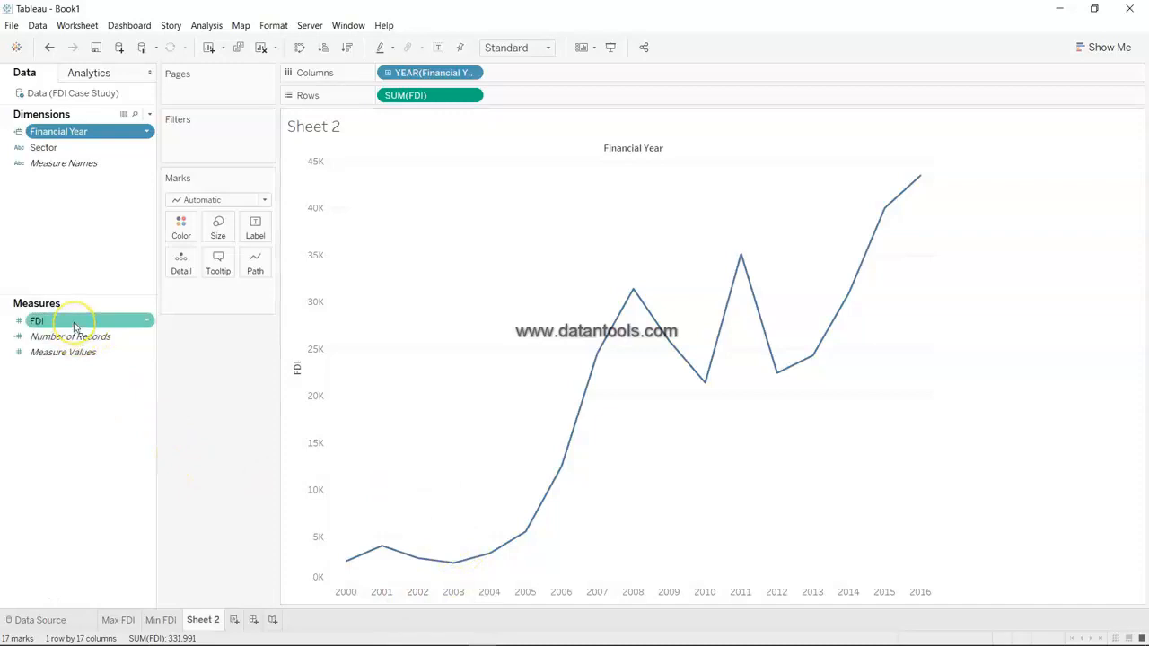
click(85, 417)
click(84, 336)
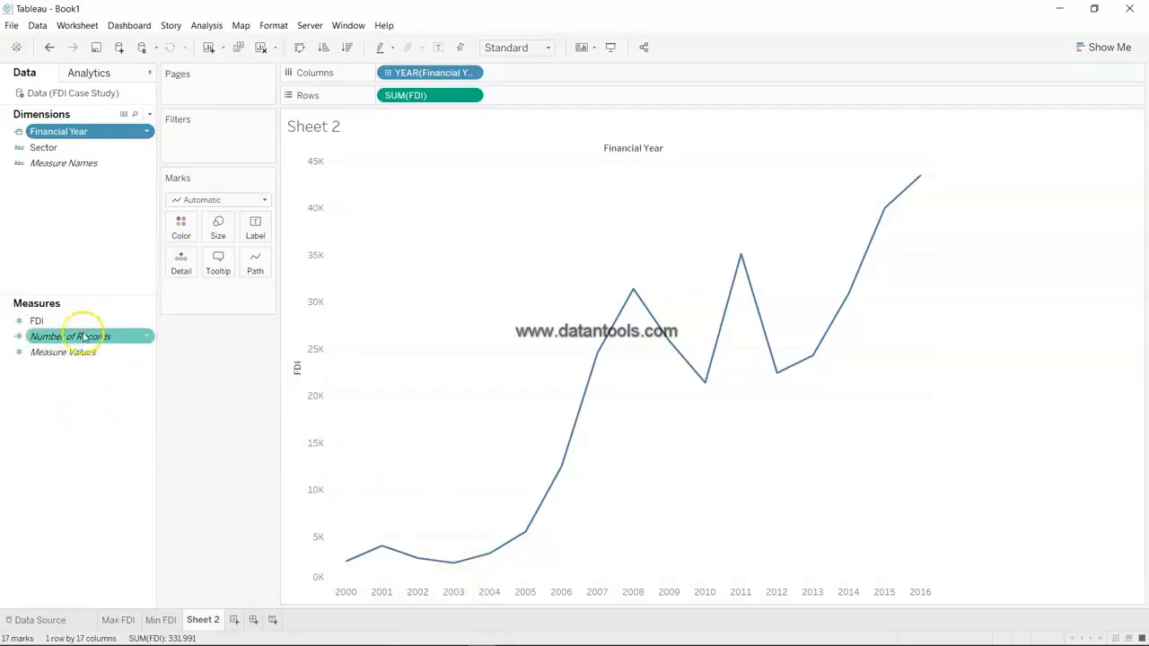
click(83, 323)
click(95, 203)
drag(99, 321, 255, 237)
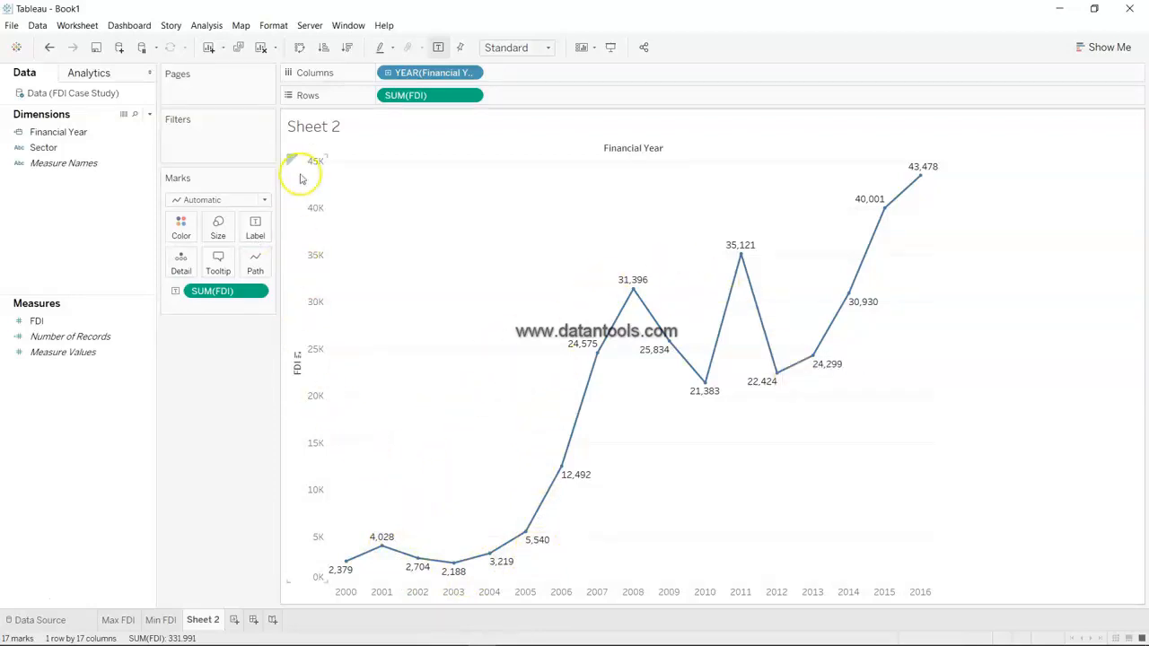
Hide the FDI axis header of the trend chart
click(470, 96)
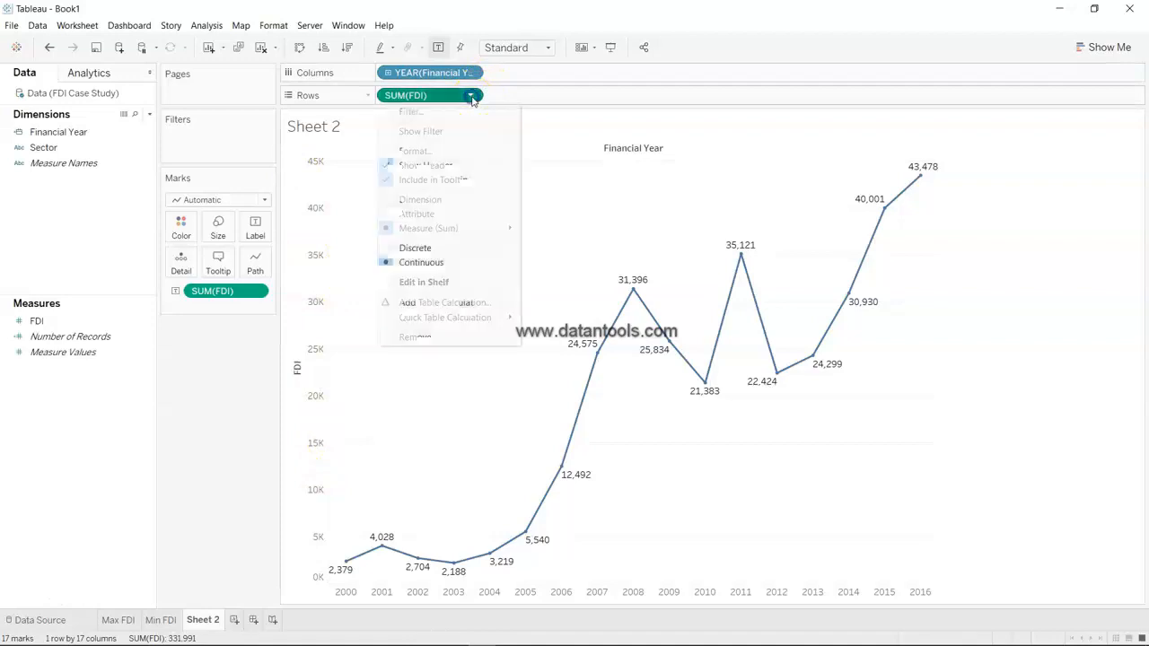
click(470, 166)
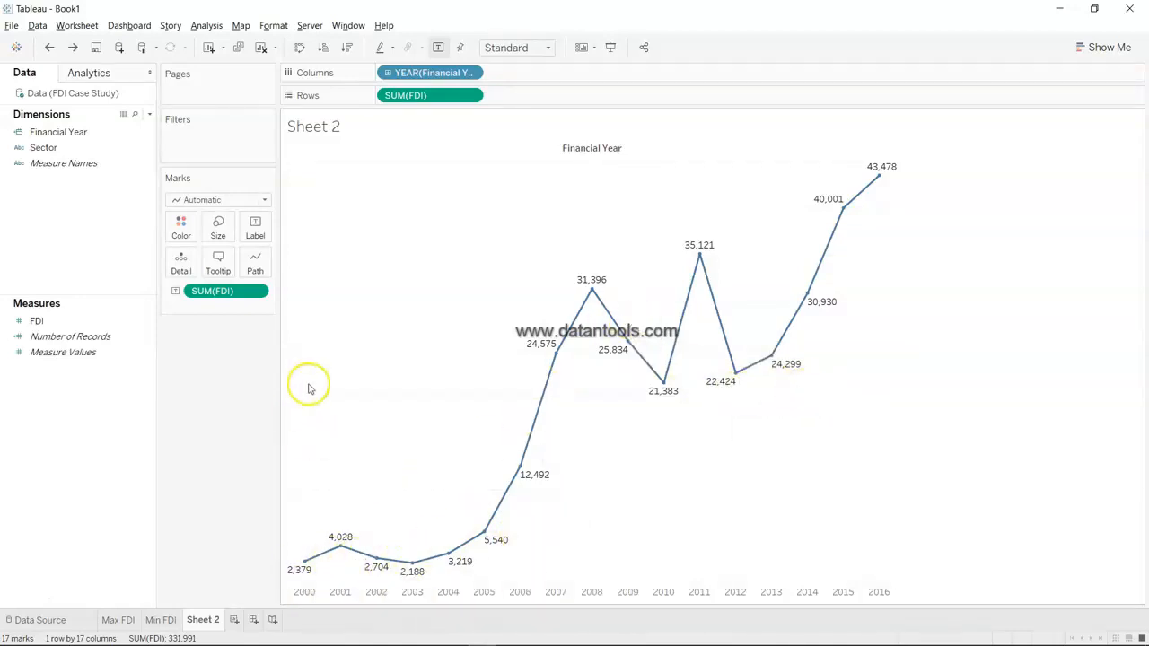
Make the FDI trend line slightly thicker than its original width
click(225, 235)
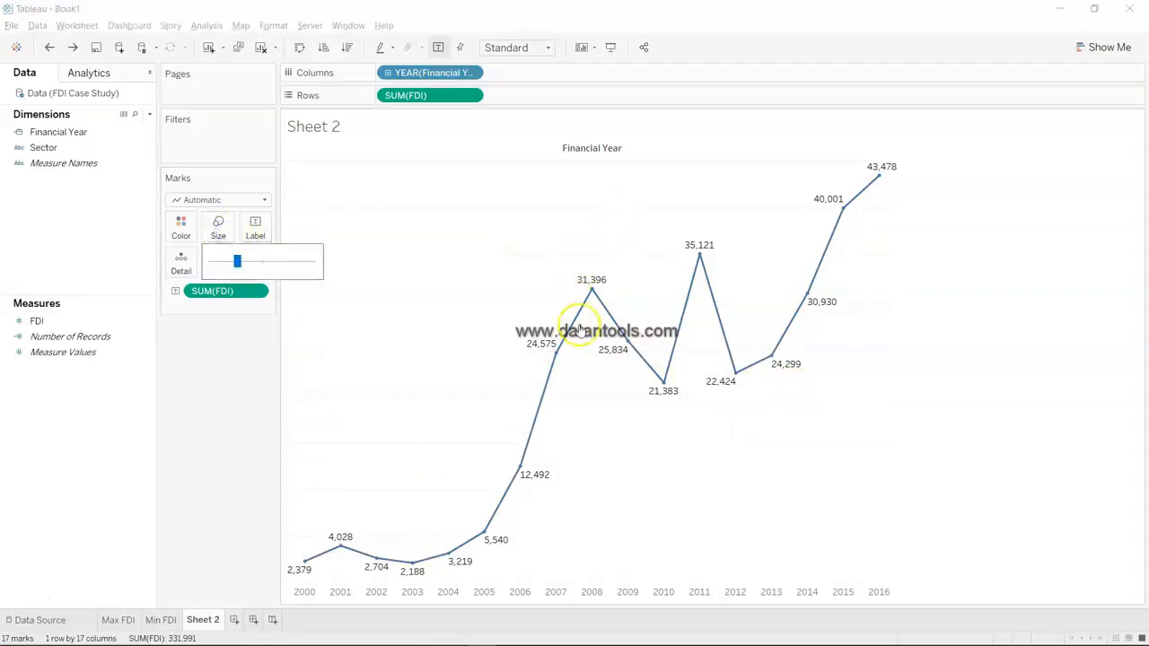
drag(237, 262, 263, 261)
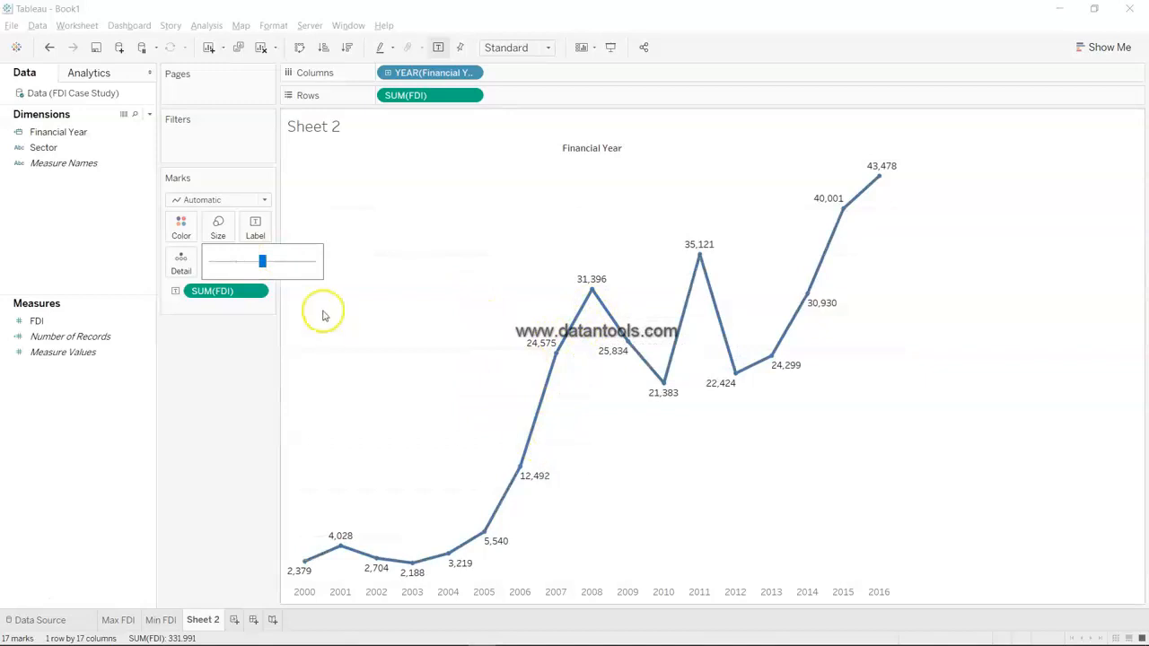
drag(262, 262, 245, 266)
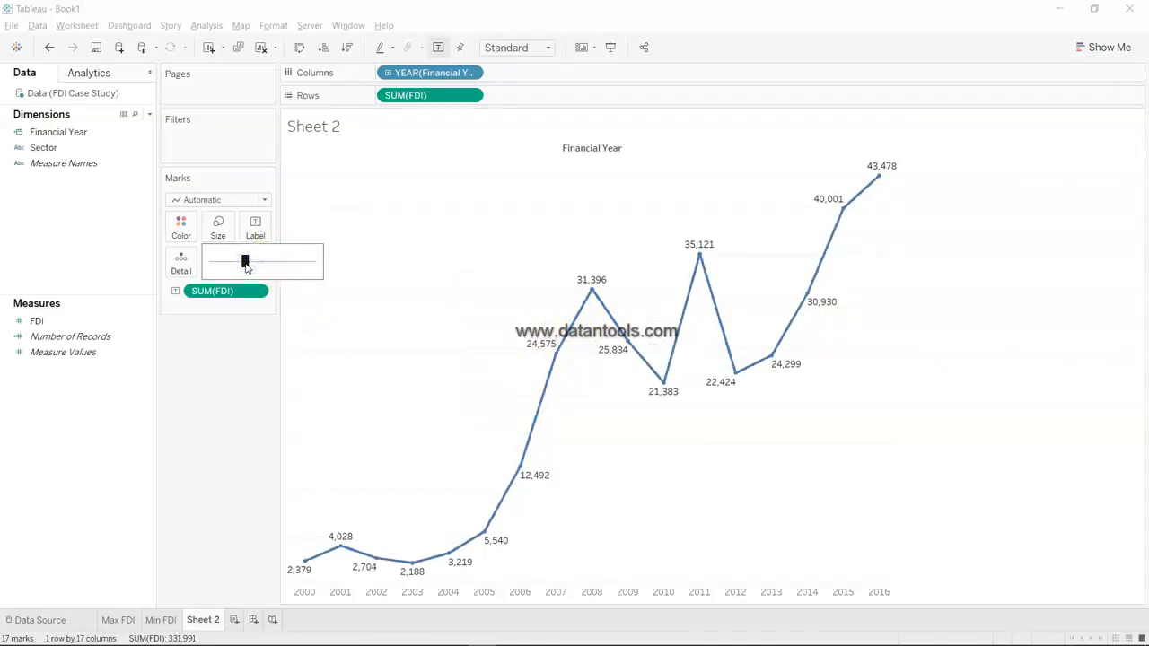
click(236, 412)
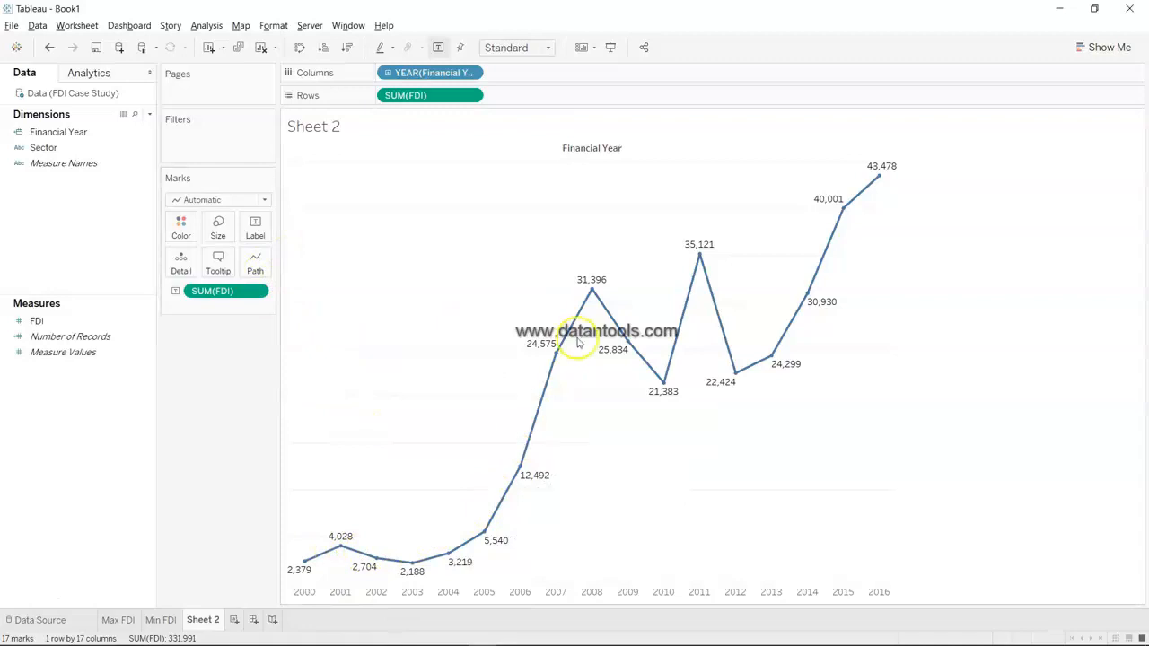
mouse_move(620, 333)
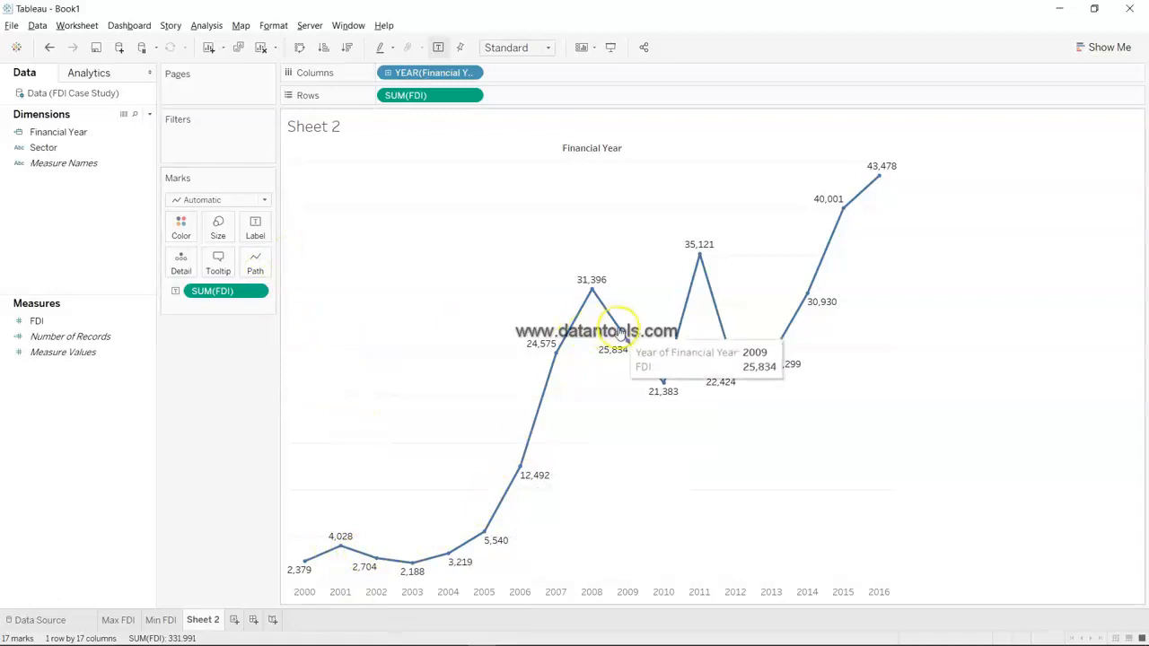
Compare the available line types for the FDI trend and set the line to Step
click(258, 275)
click(253, 309)
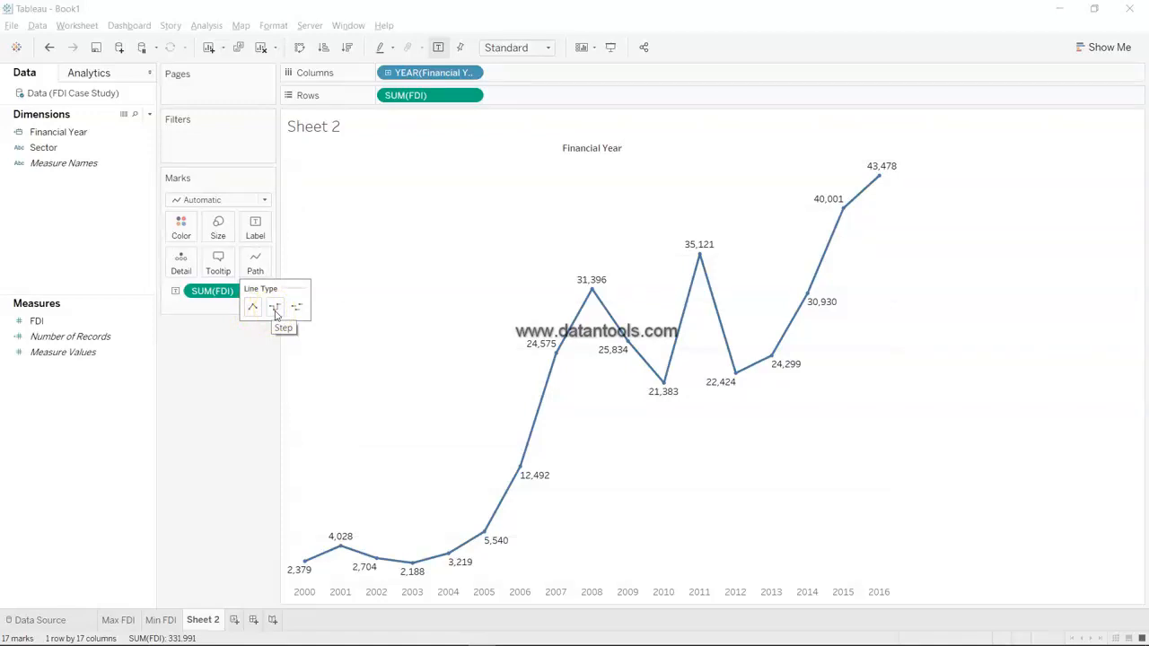
click(276, 308)
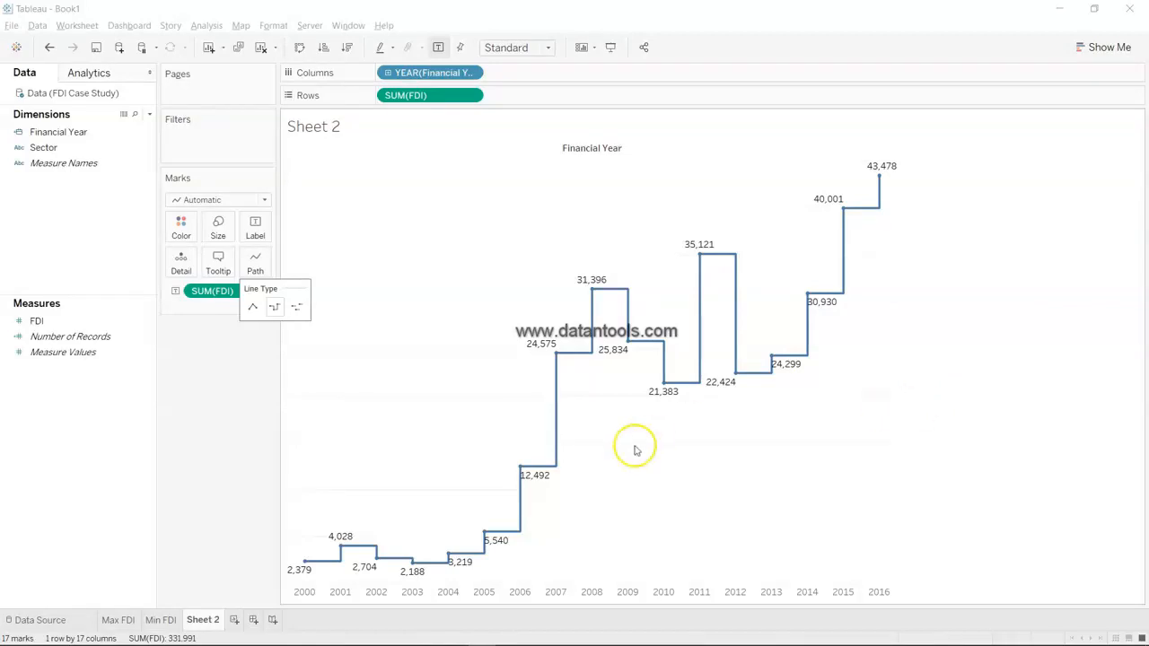
click(304, 314)
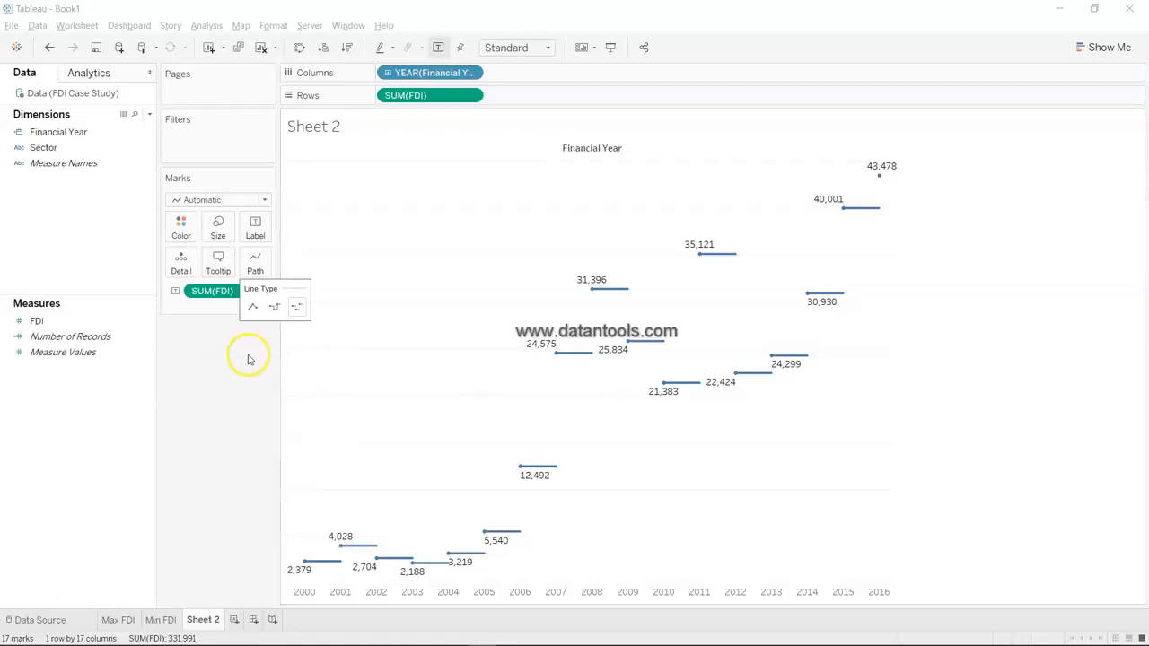
click(276, 308)
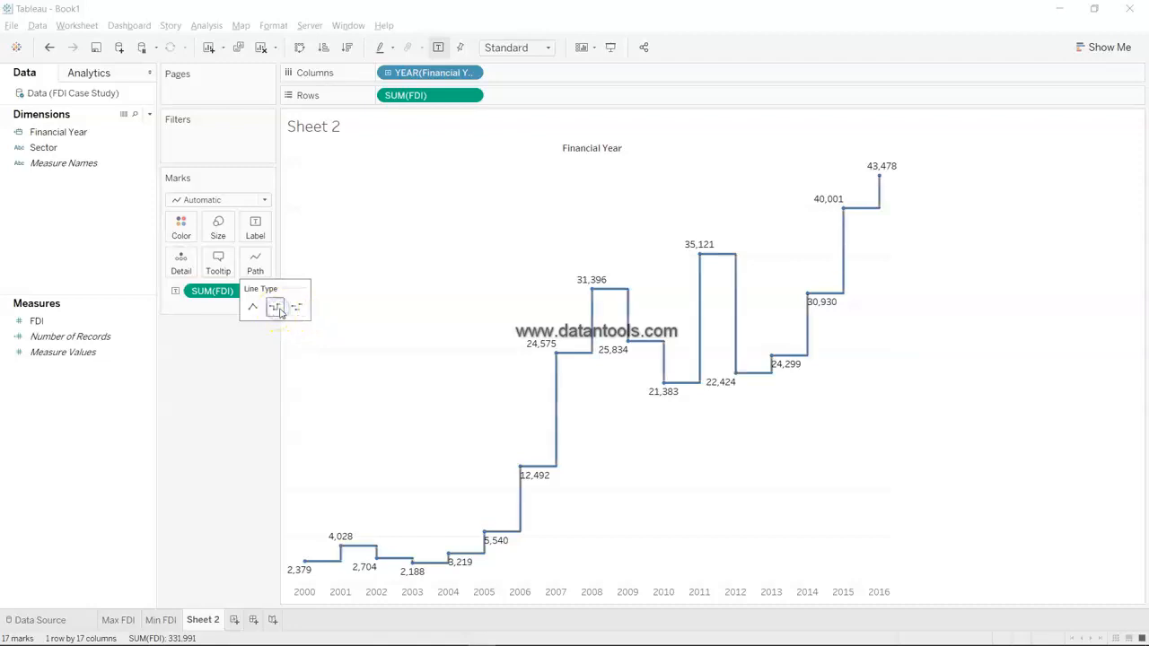
click(458, 384)
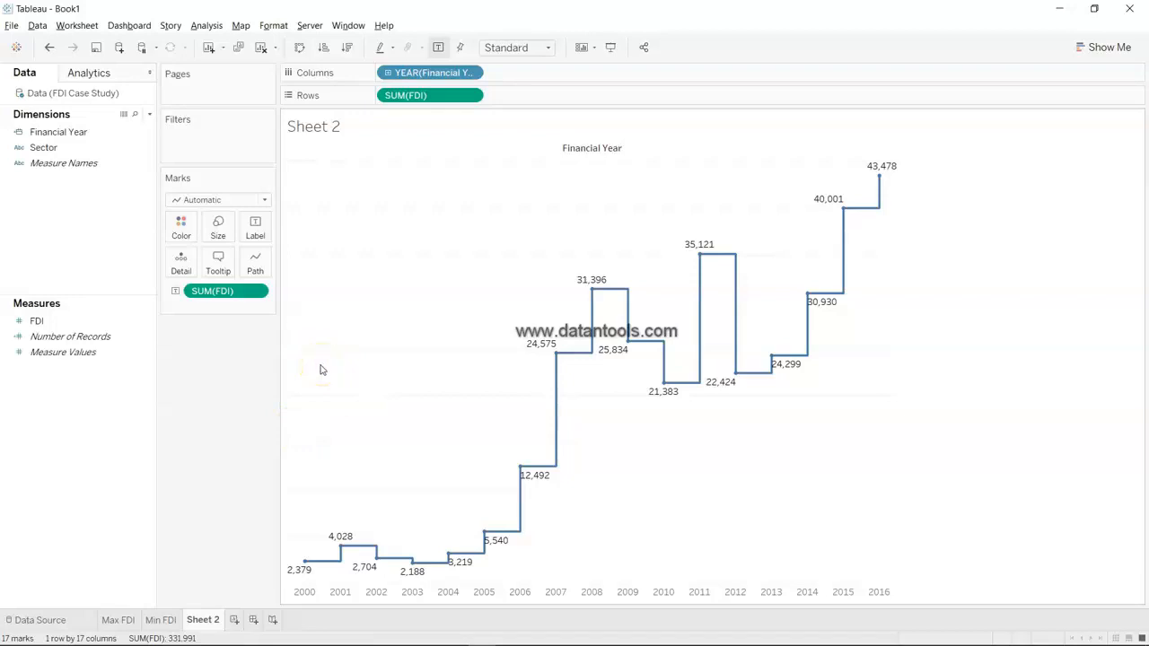
Check question 7's filter requirement in the Excel Analytics Questions sheet and return to Tableau
key(alt+Tab)
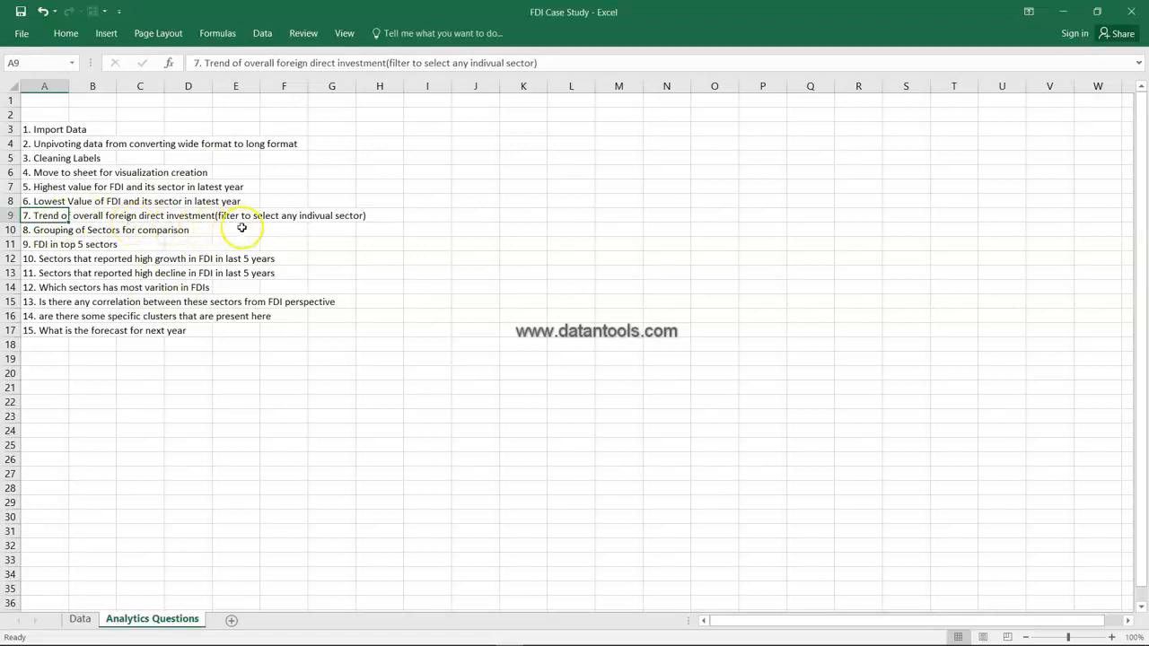
key(alt)
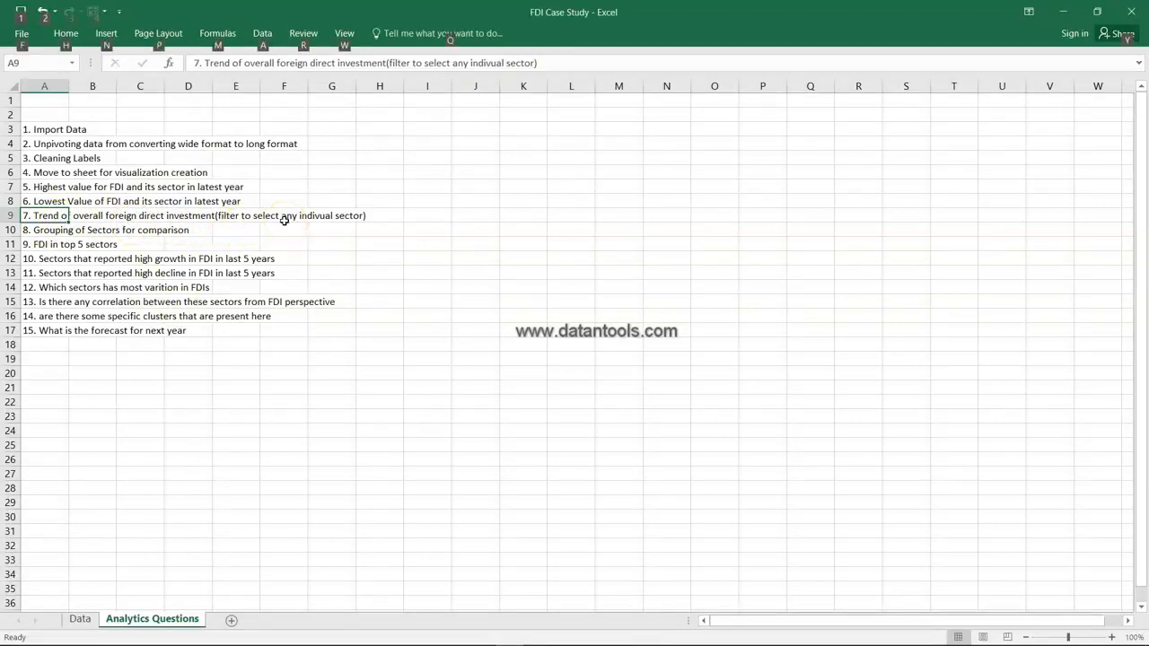
key(alt+Tab)
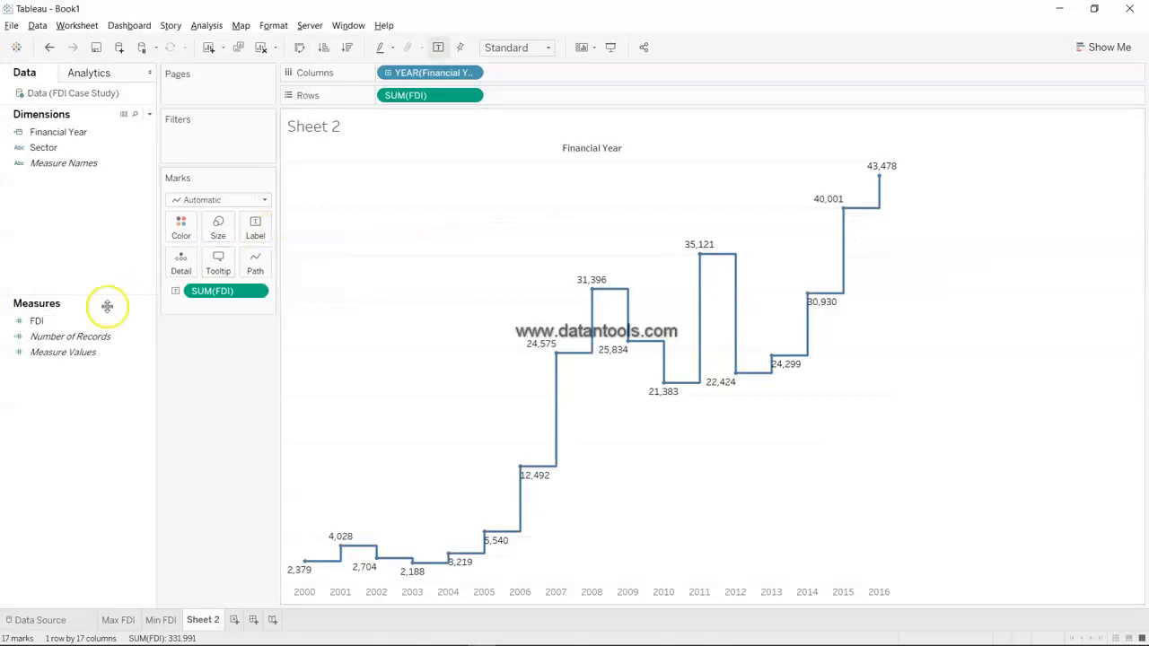
Try adding a Sector filter with all sectors selected and its list displayed beside the chart, and remove it again
drag(71, 149, 181, 150)
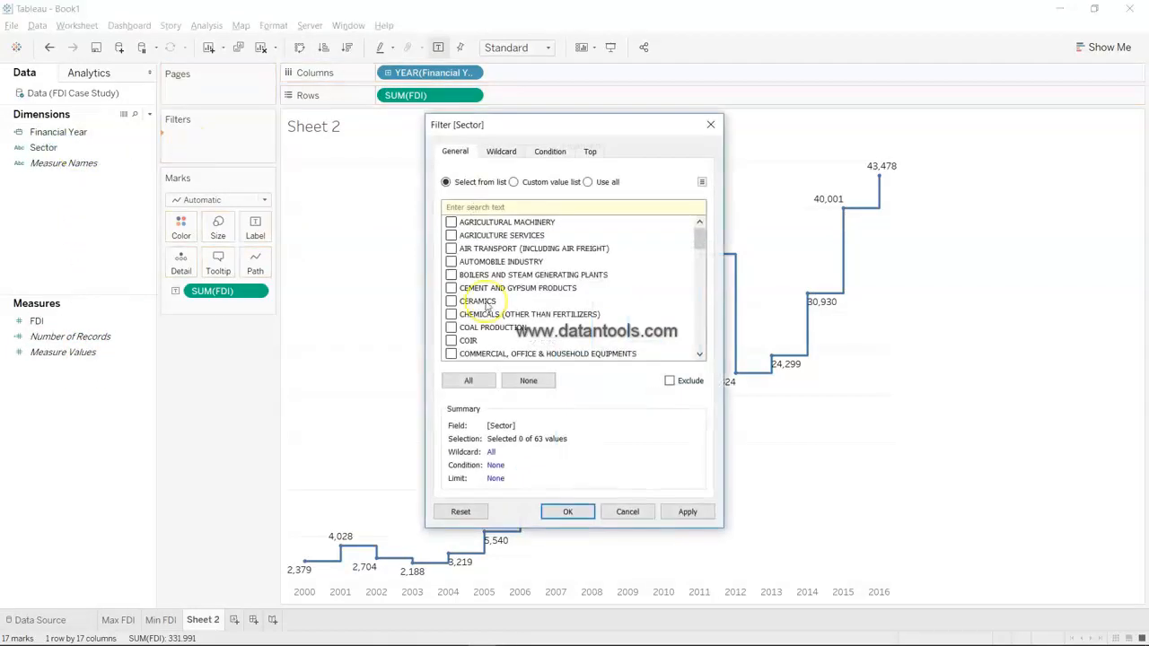
click(479, 384)
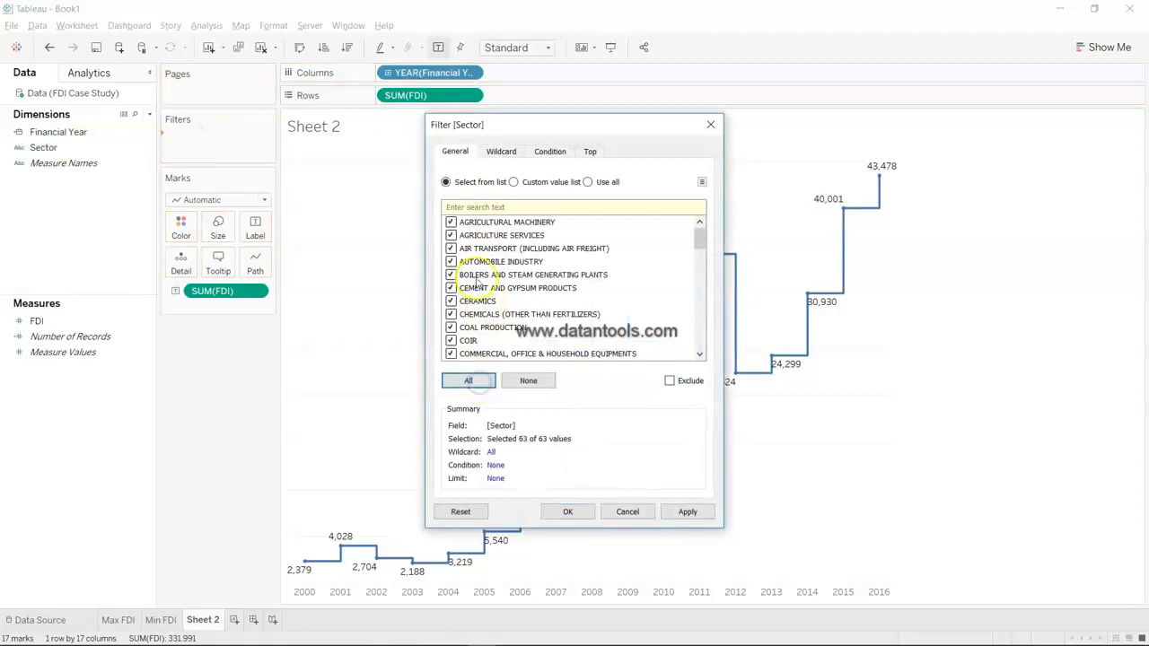
click(680, 513)
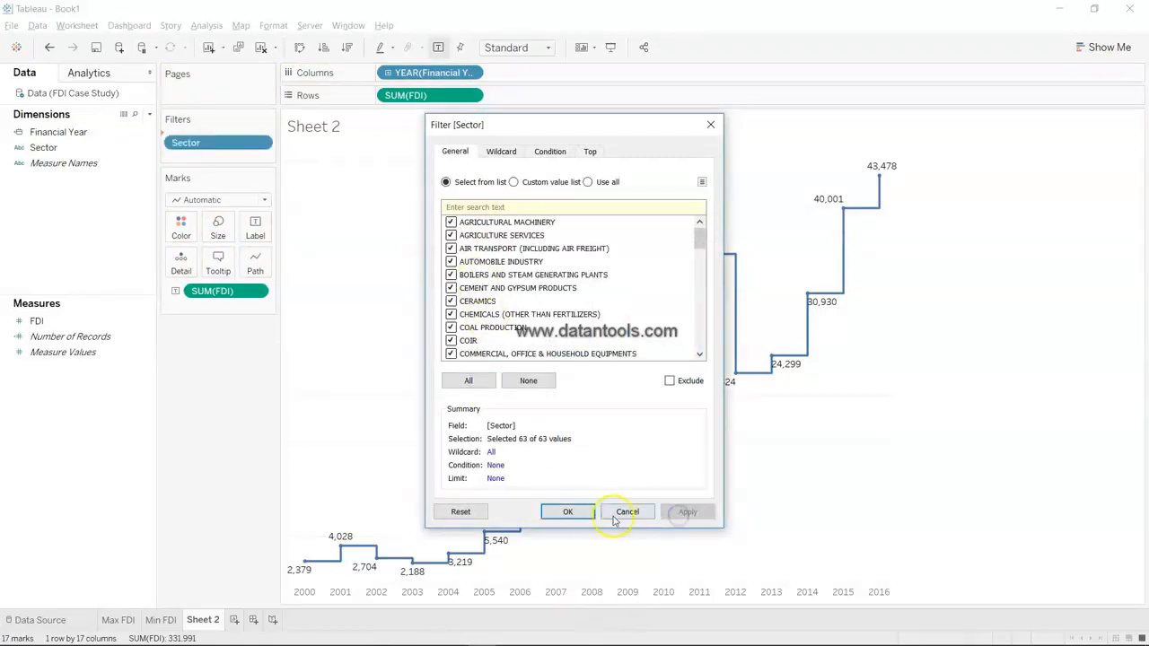
click(568, 512)
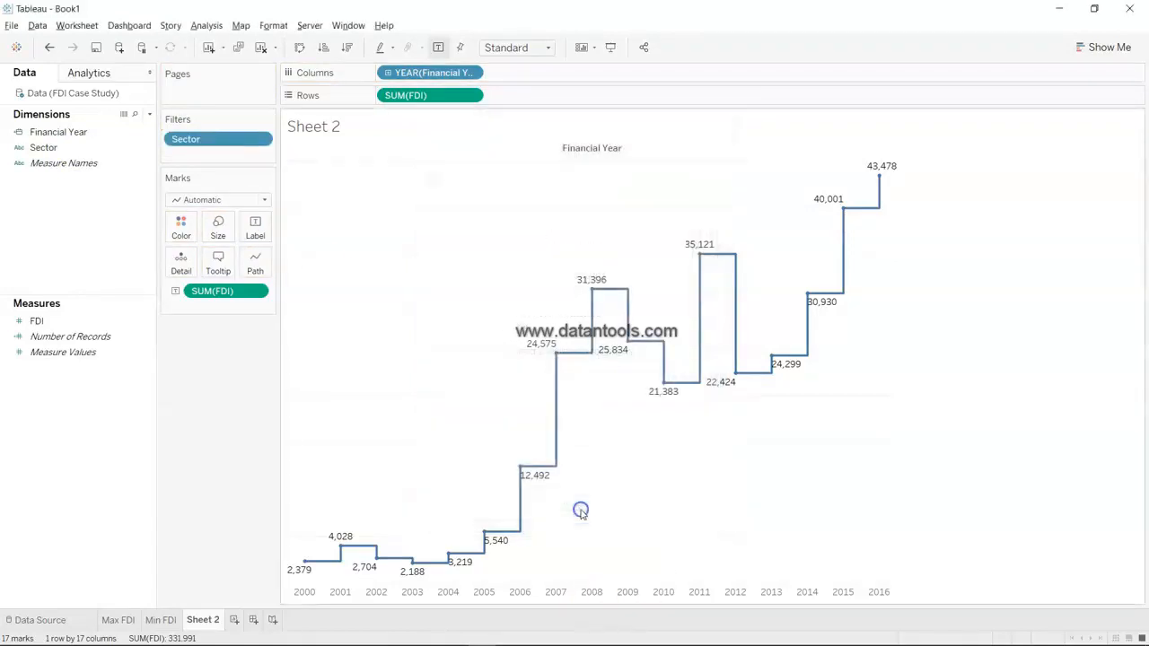
click(261, 142)
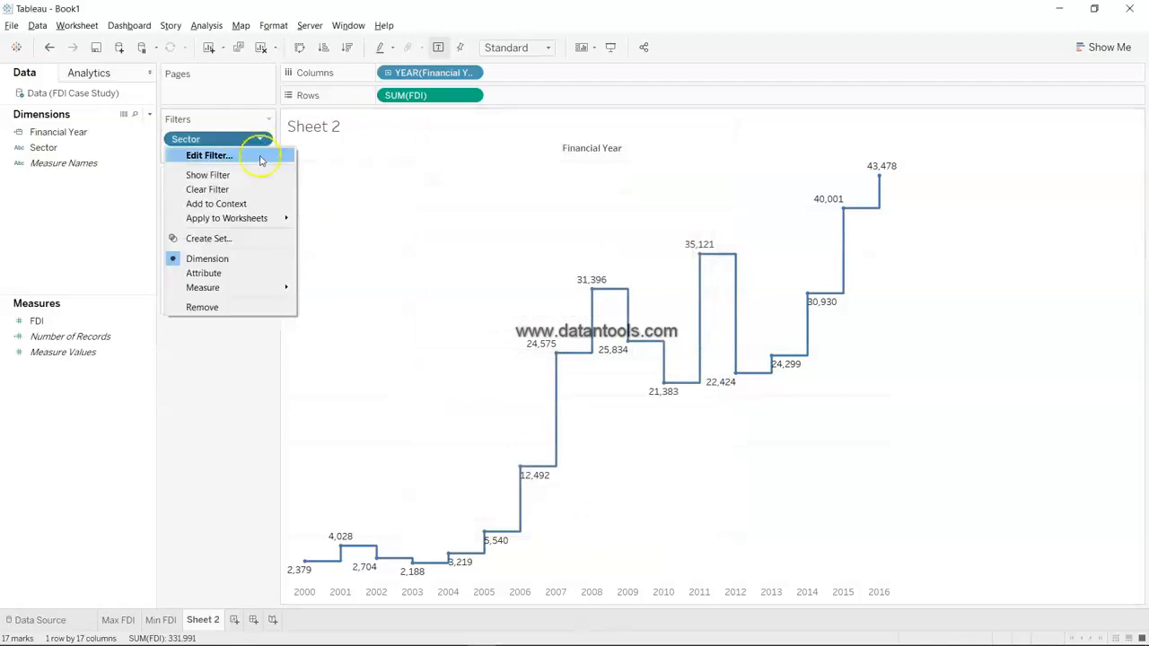
click(263, 180)
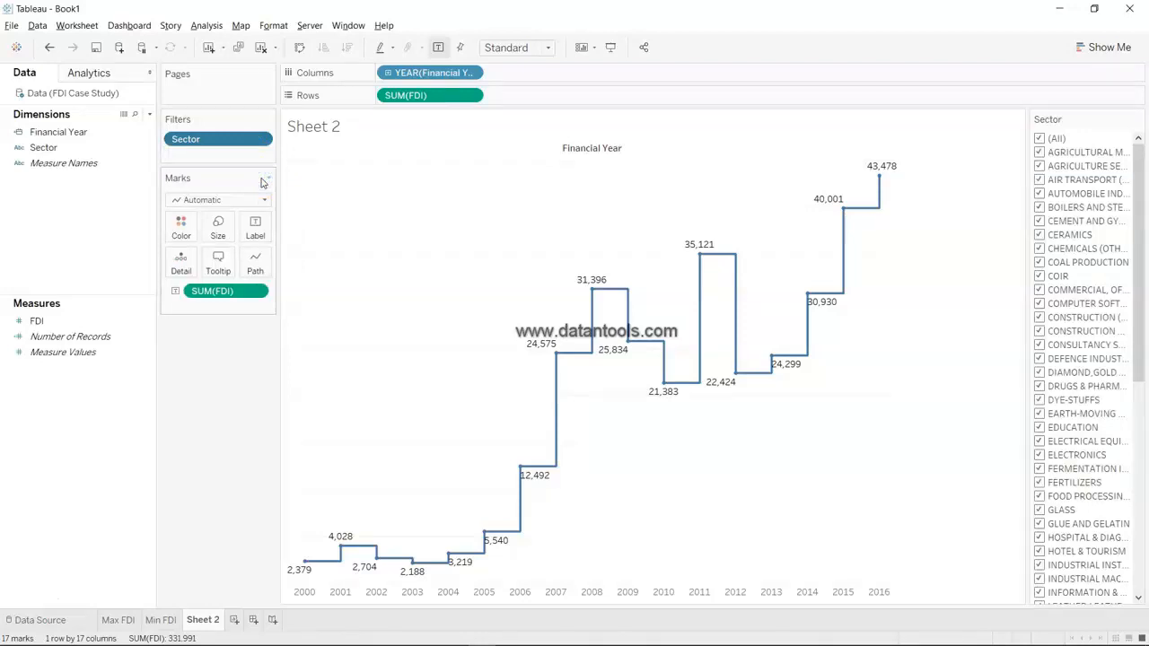
drag(257, 141, 239, 436)
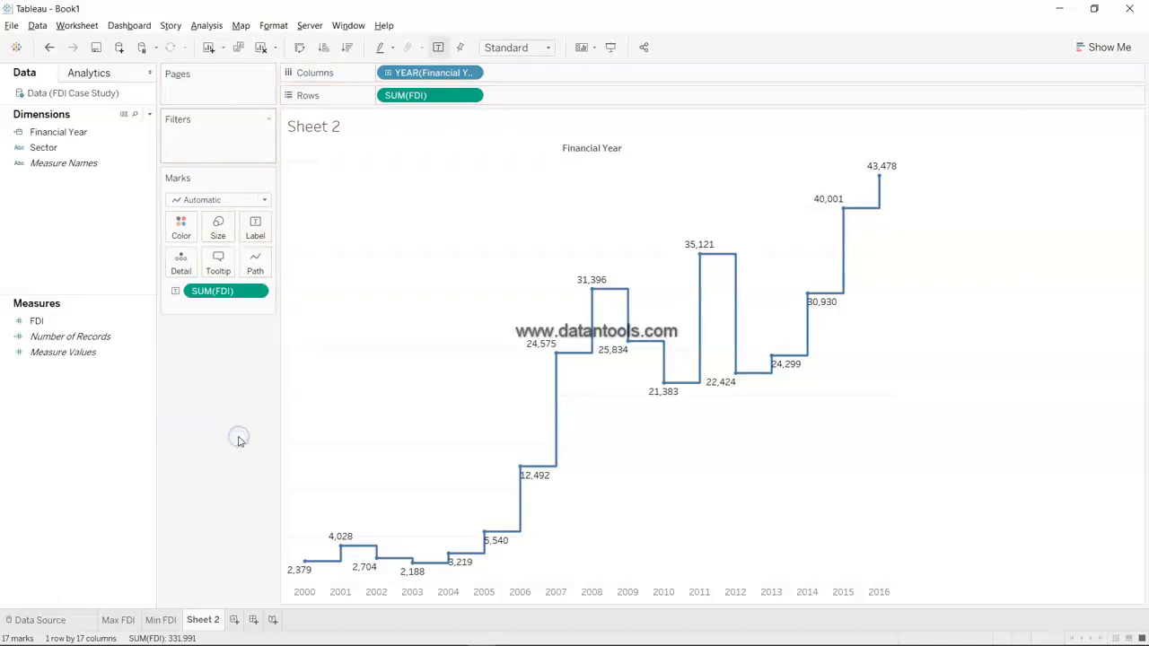
Show an interactive filter for the Sector dimension and search its list for "food"
click(146, 149)
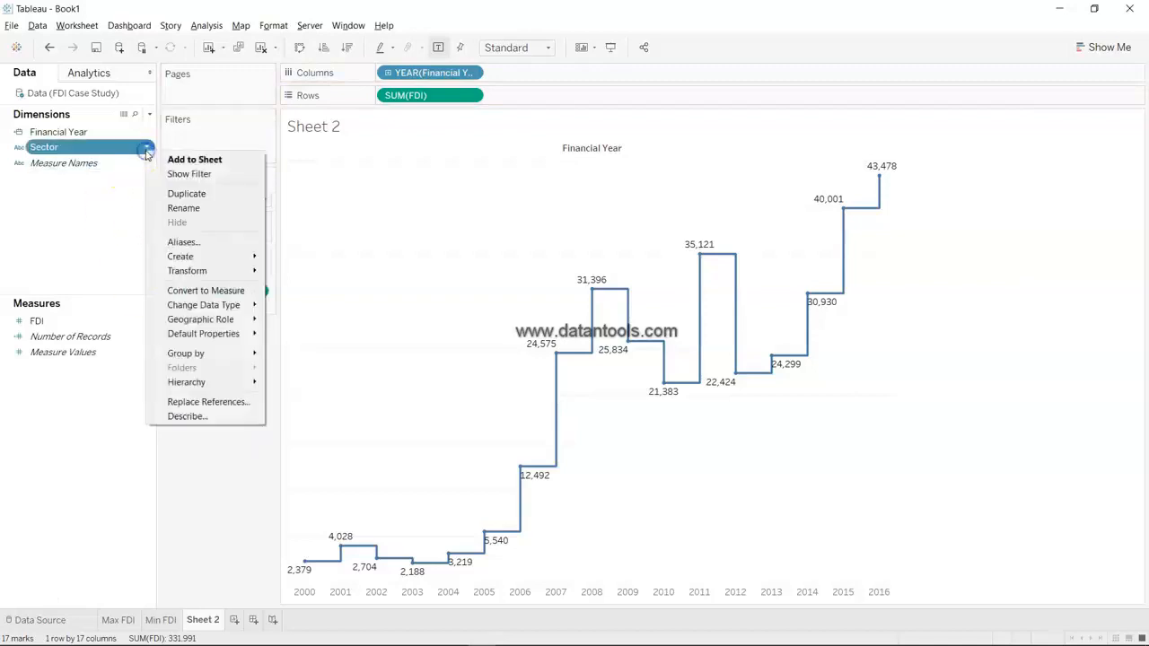
click(177, 174)
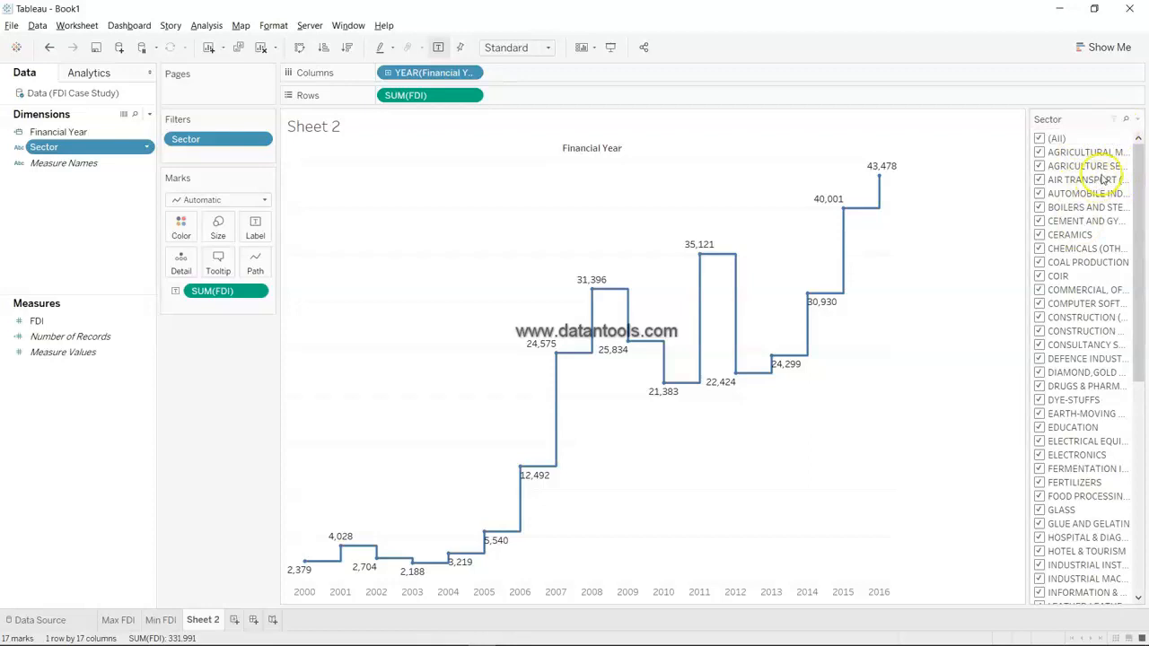
click(1125, 122)
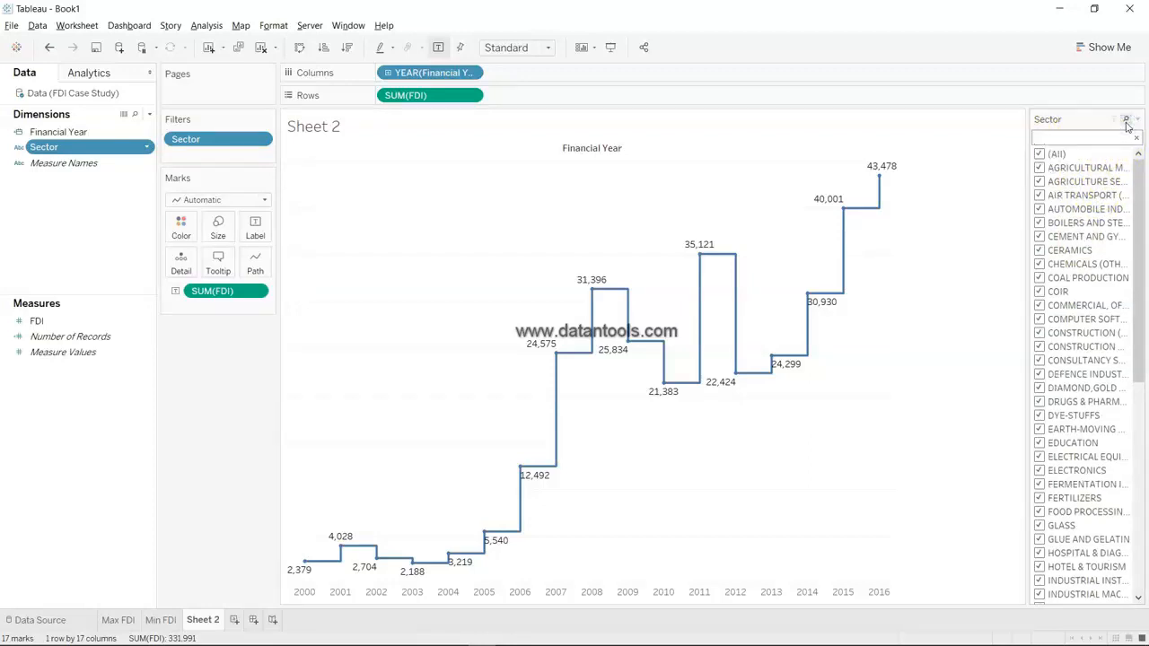
text(food)
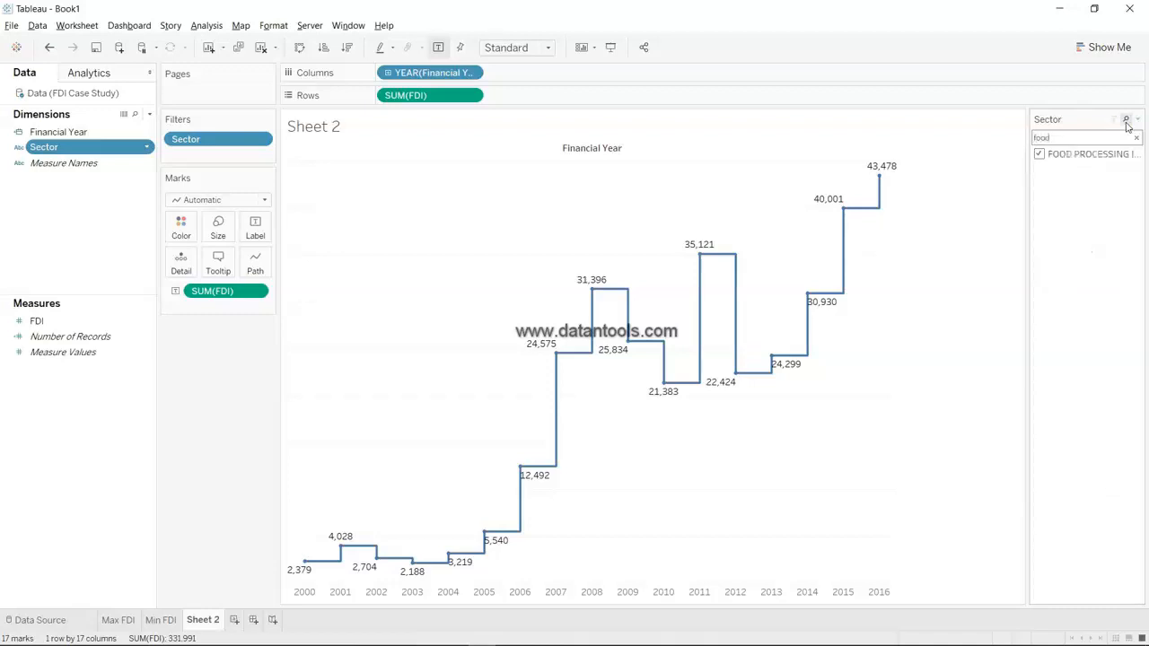
click(1039, 155)
click(1039, 154)
click(1038, 155)
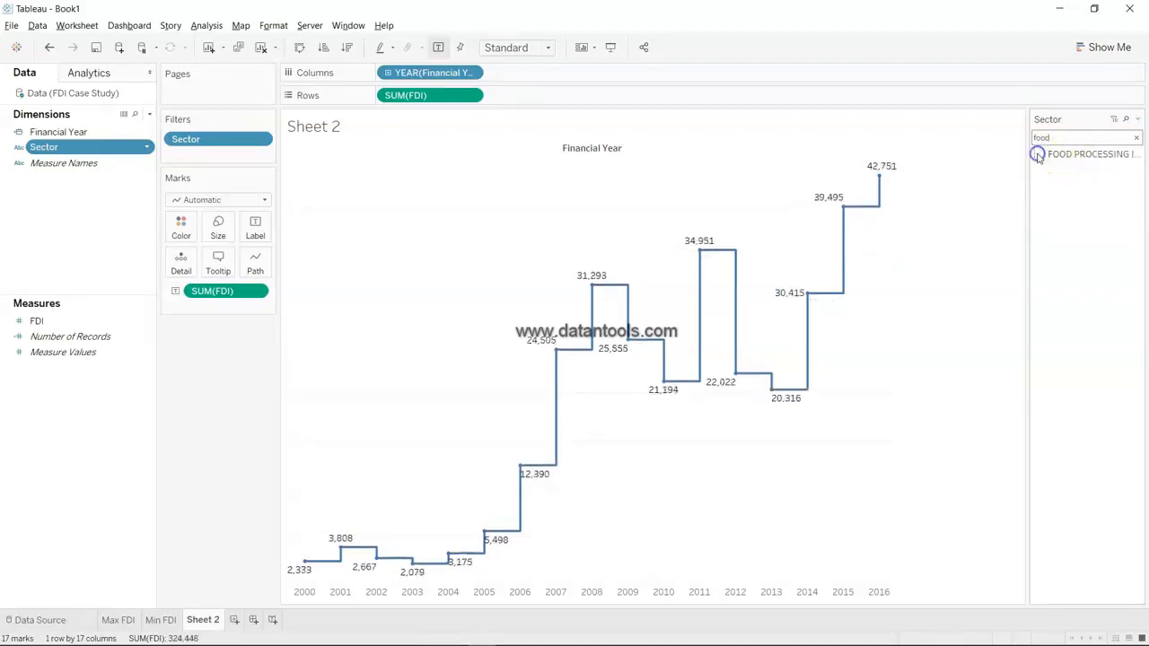
click(1039, 154)
click(1134, 138)
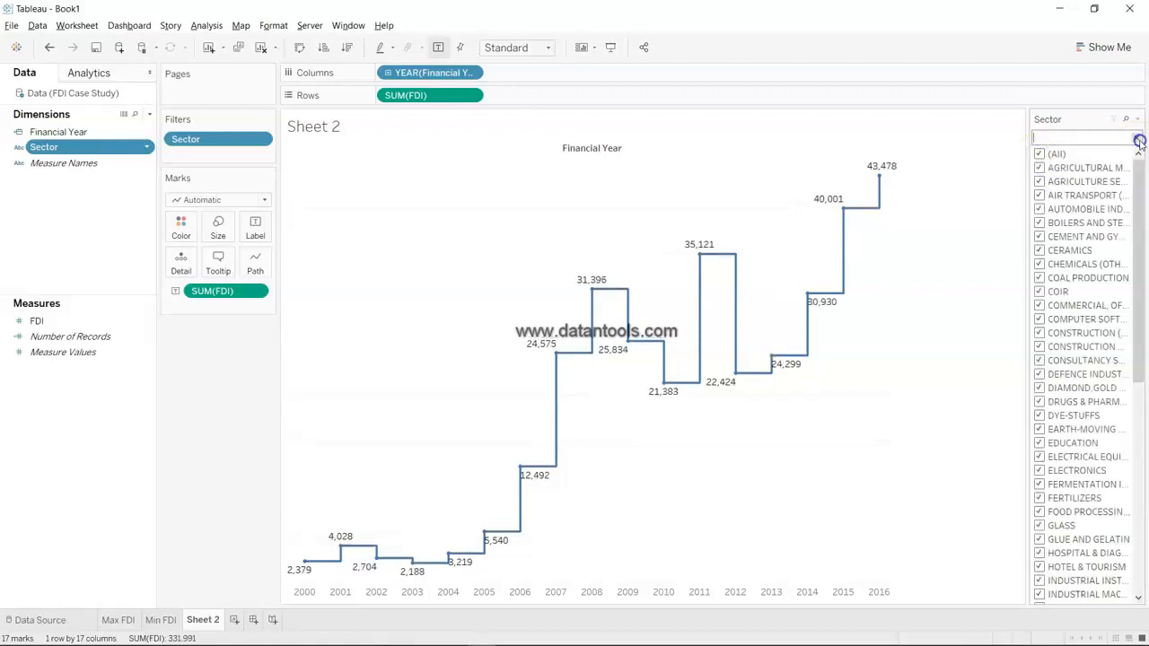
Deselect all sectors in the Sector filter, search for "food" and keep only the Food Processing sector
click(1038, 155)
click(1052, 139)
text(food)
click(1039, 154)
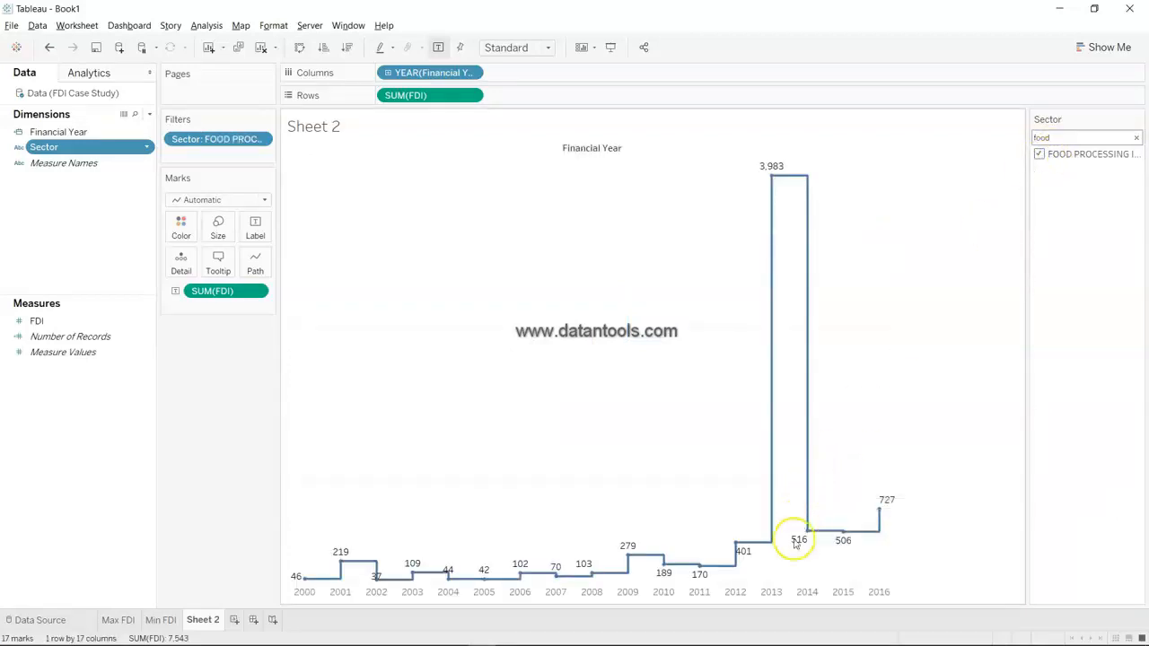
Examine the Food Processing sector's yearly FDI values from 2000 onwards, including the 2013 peak
mouse_move(734, 557)
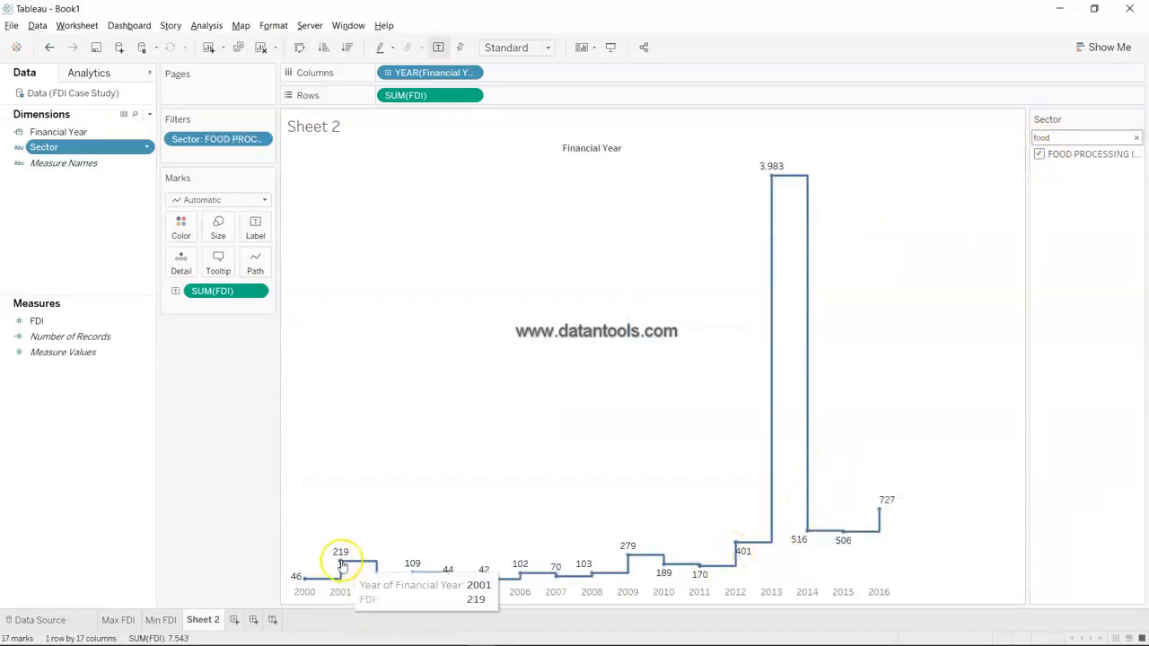
mouse_move(311, 579)
mouse_move(374, 577)
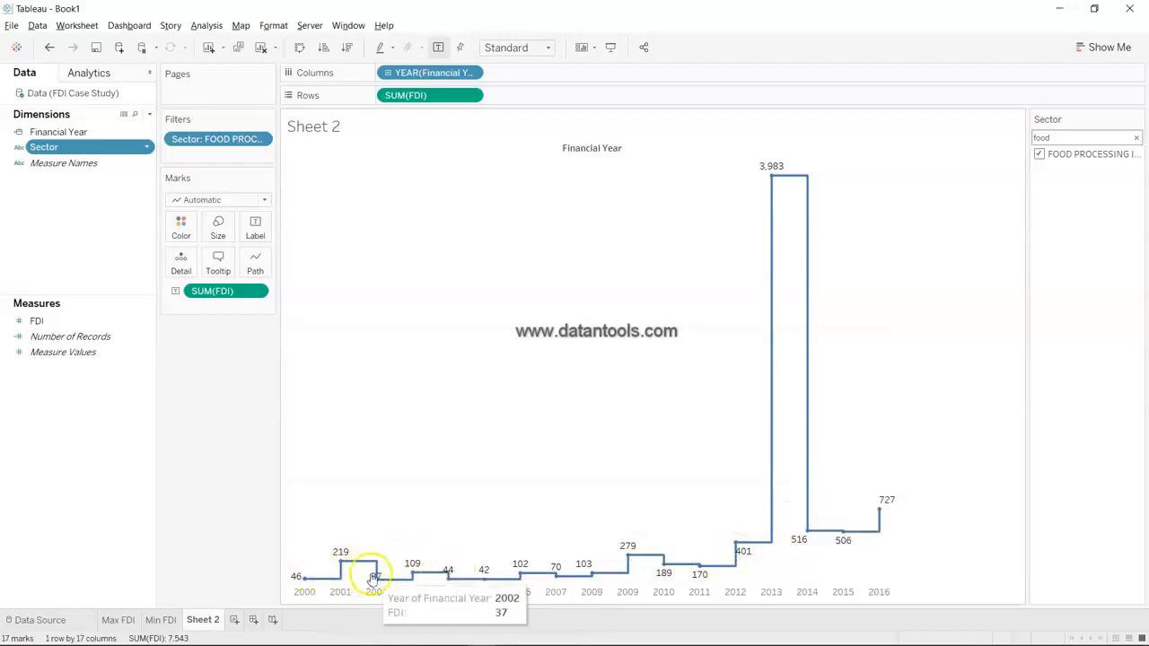
mouse_move(439, 579)
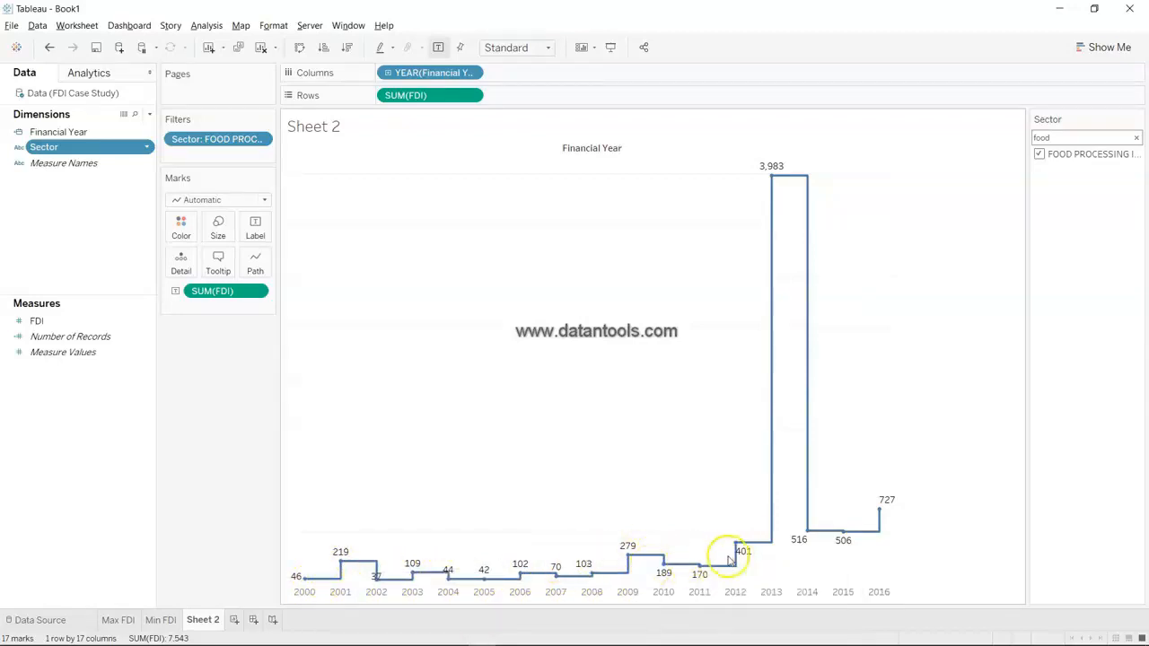
mouse_move(770, 194)
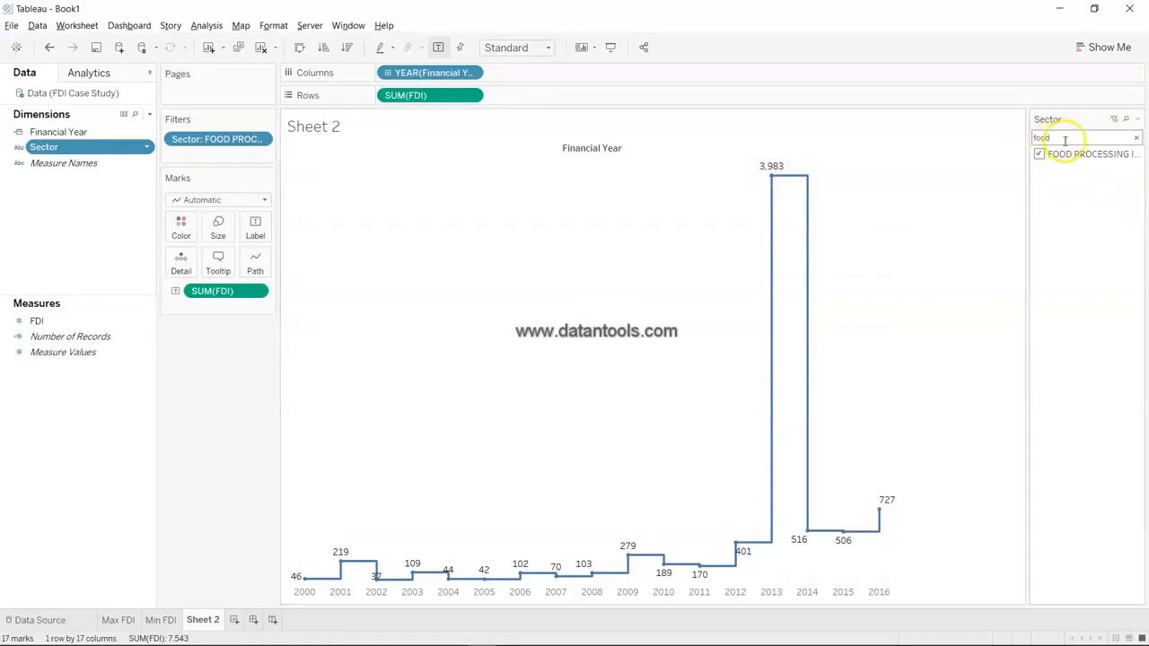
Deselect Food Processing, clear the sector search and select the Railway Related sector in the Sector filter
click(1040, 155)
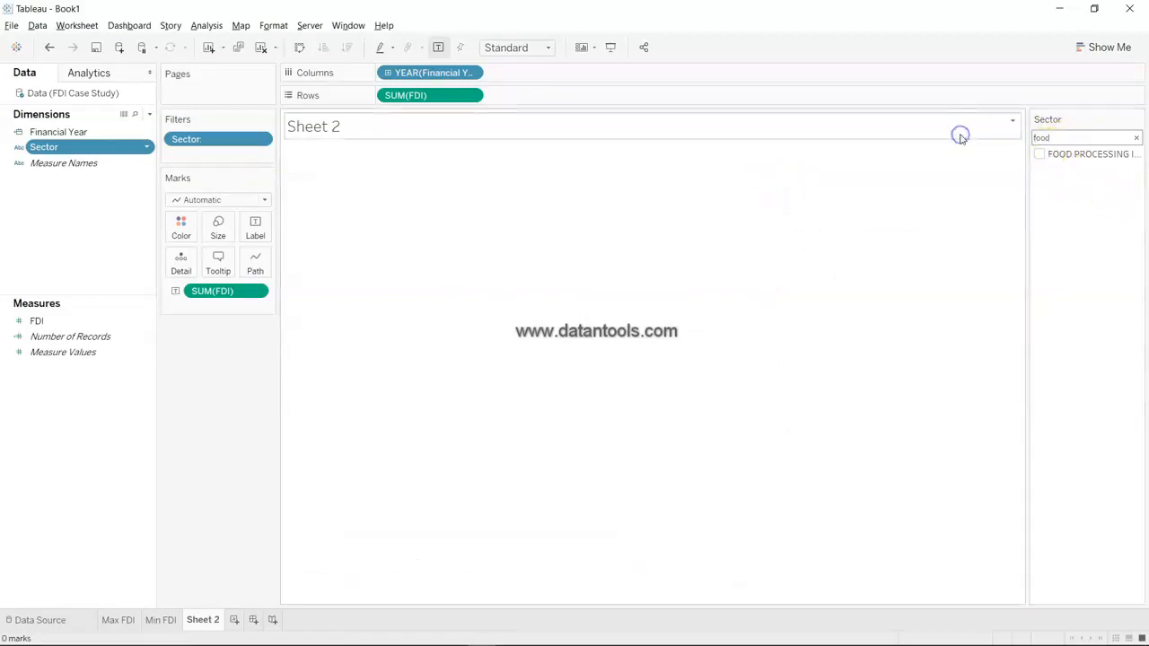
click(1136, 137)
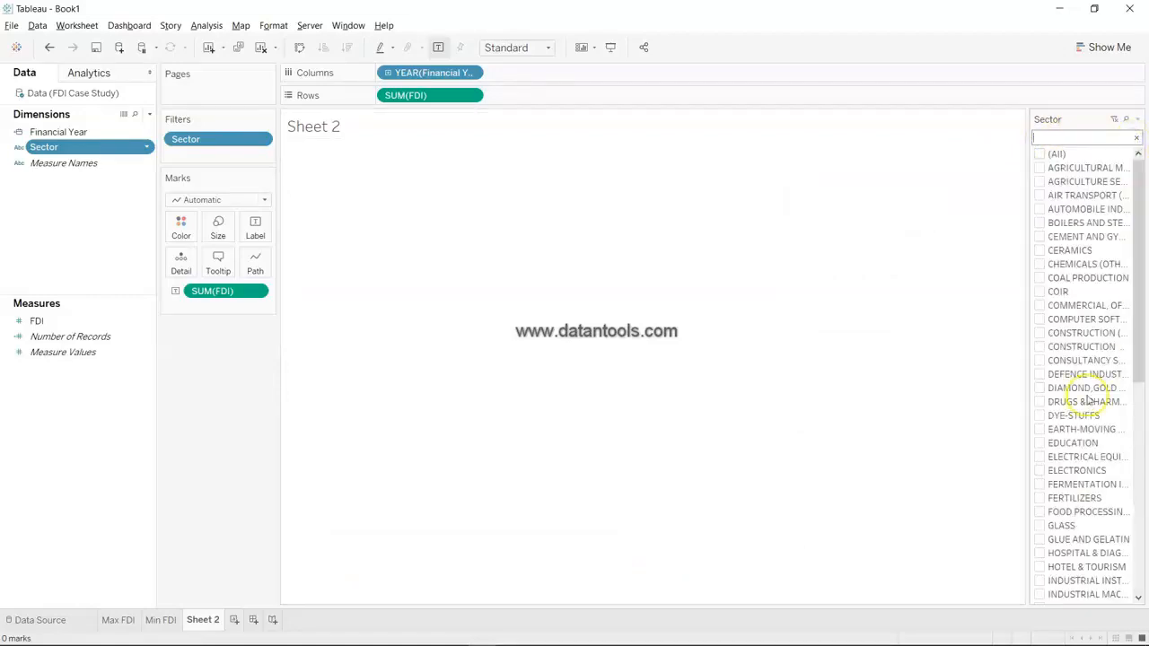
scroll(1086, 399, down, 10)
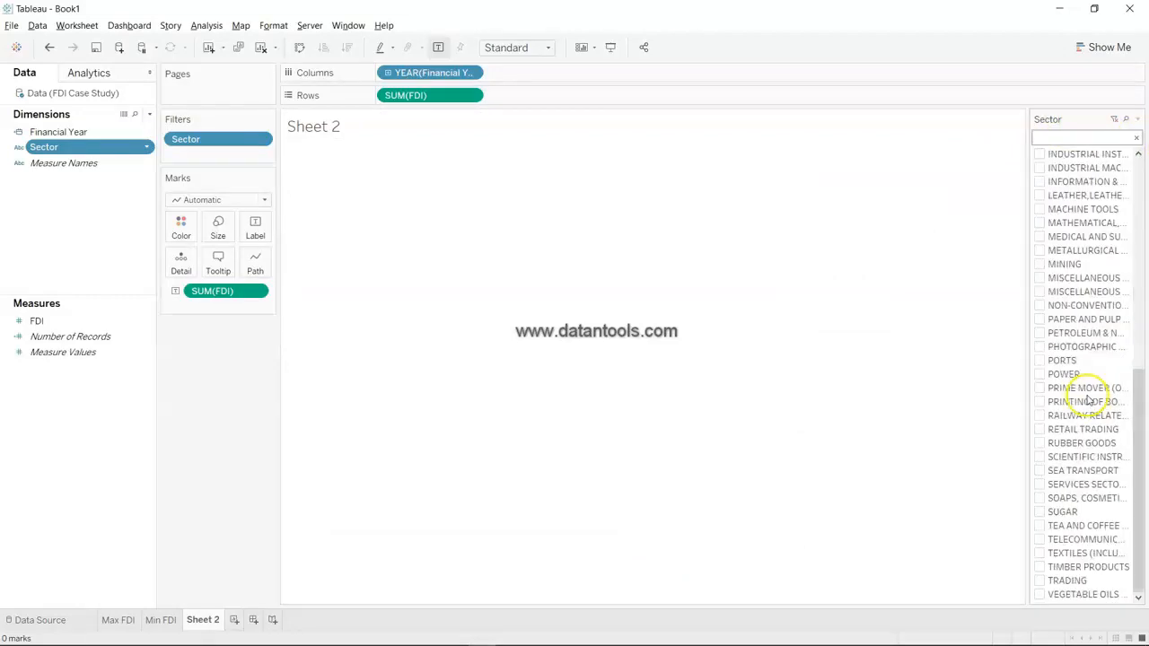
click(1039, 416)
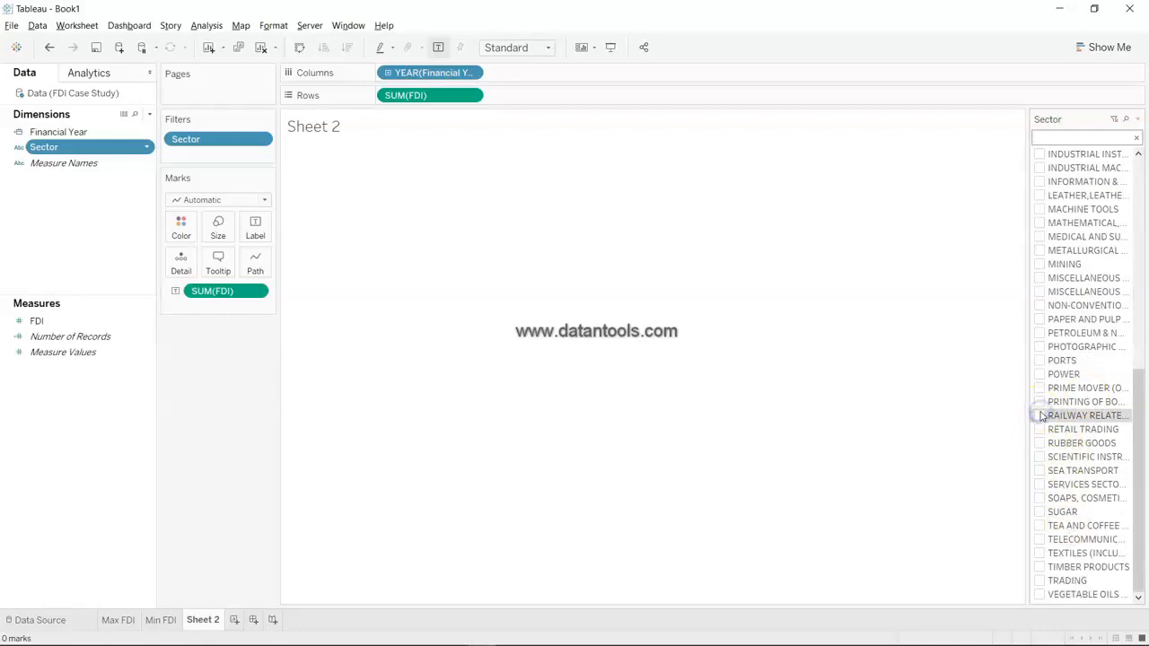
Deselect the Railway Related Components sector in the Sector filter and select Power to view its yearly FDI trend
mouse_move(776, 257)
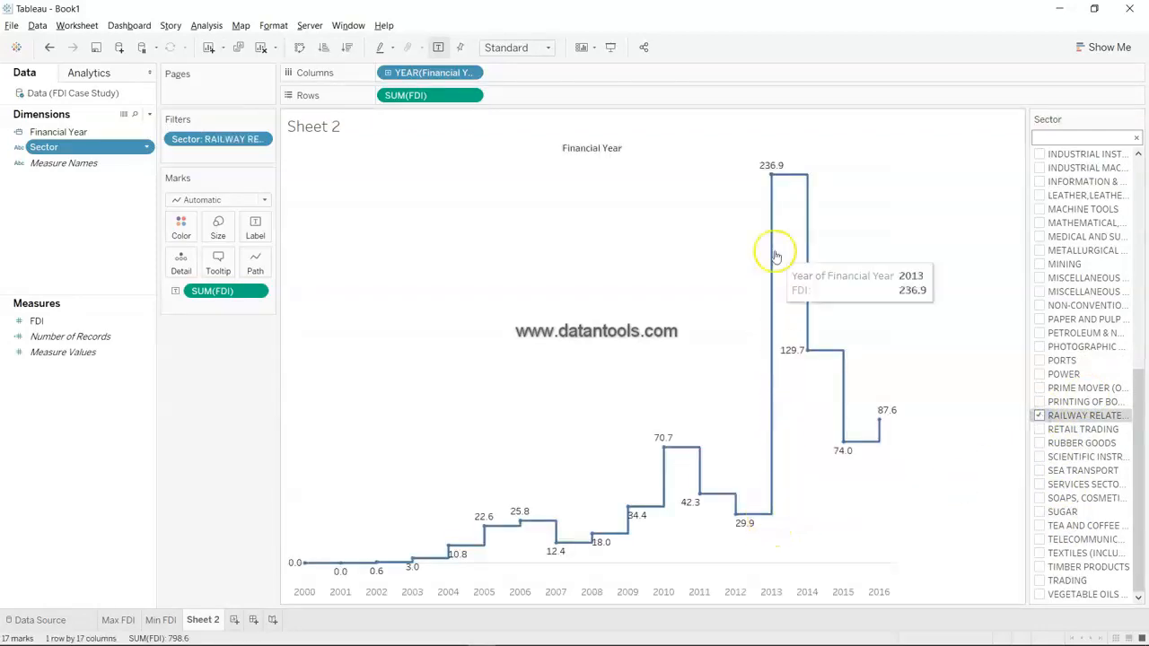
click(1039, 416)
click(1039, 374)
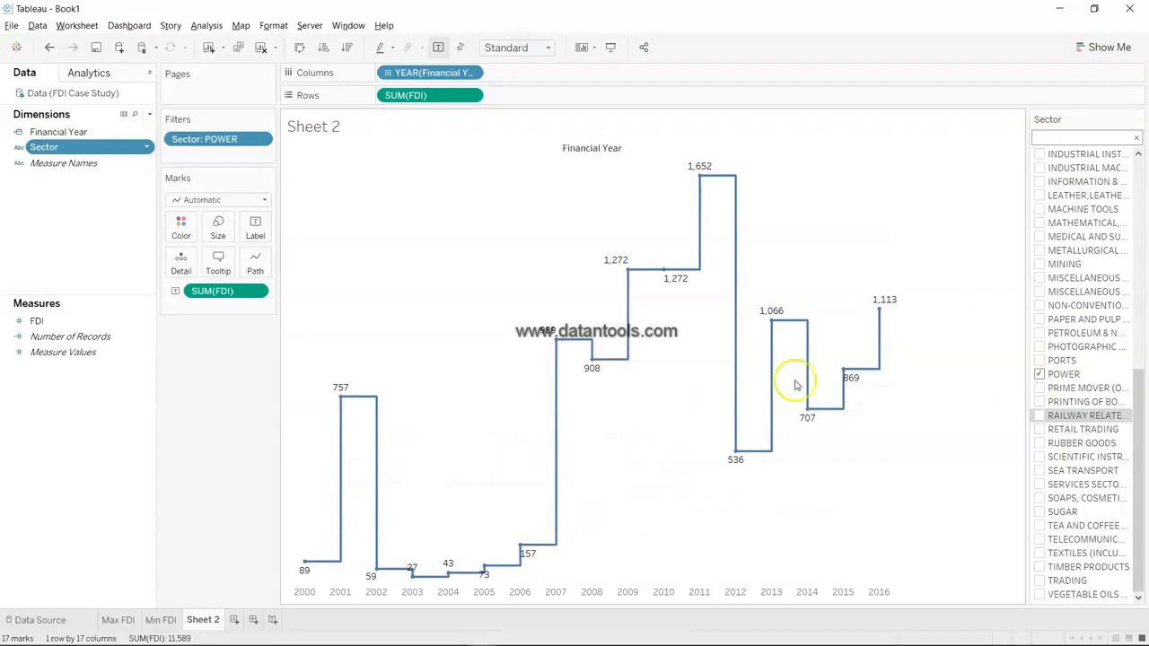
Select all sectors in the Sector filter to return to the overall yearly FDI trend
scroll(1032, 340, up, 10)
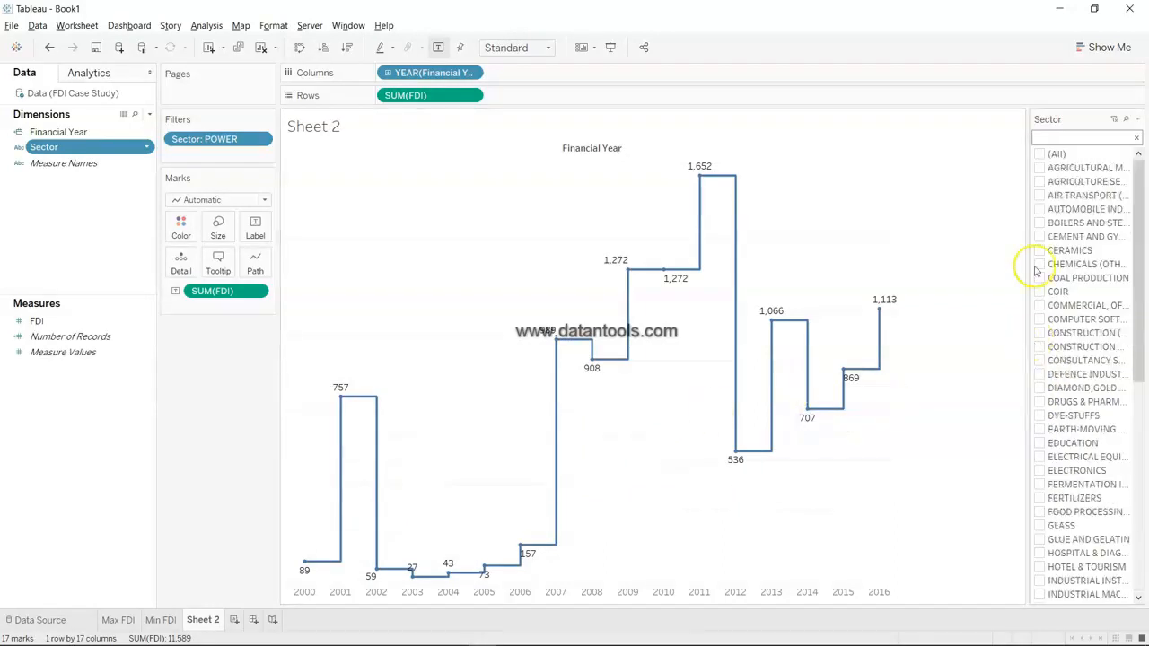
click(1038, 154)
scroll(1057, 359, down, 10)
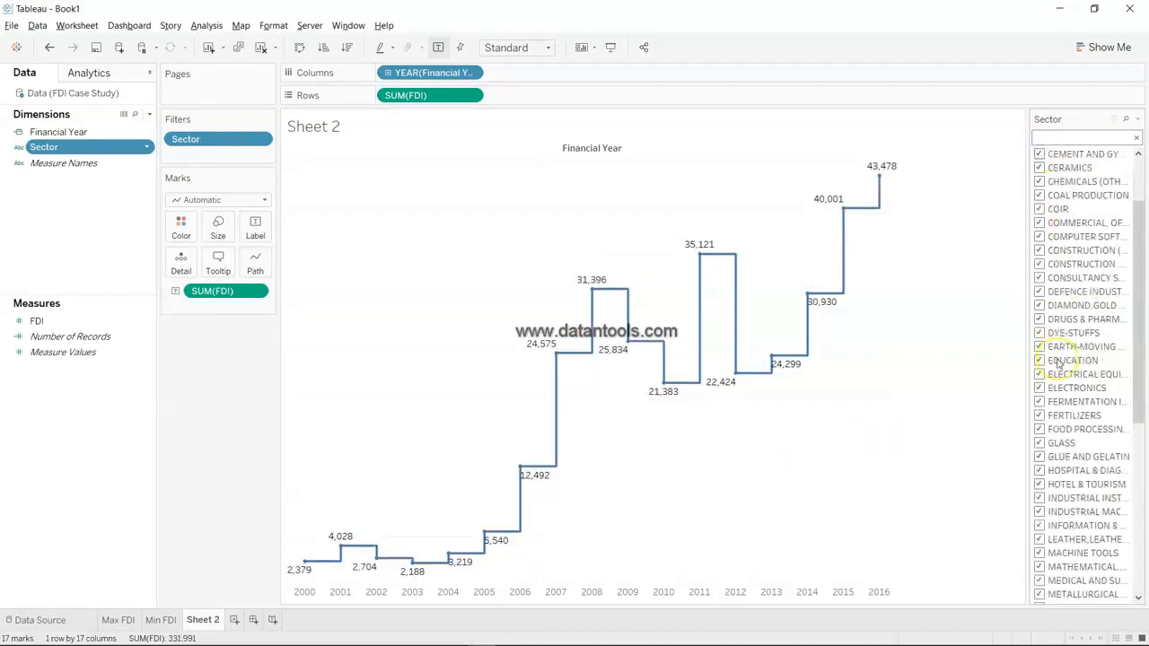
scroll(1057, 361, up, 10)
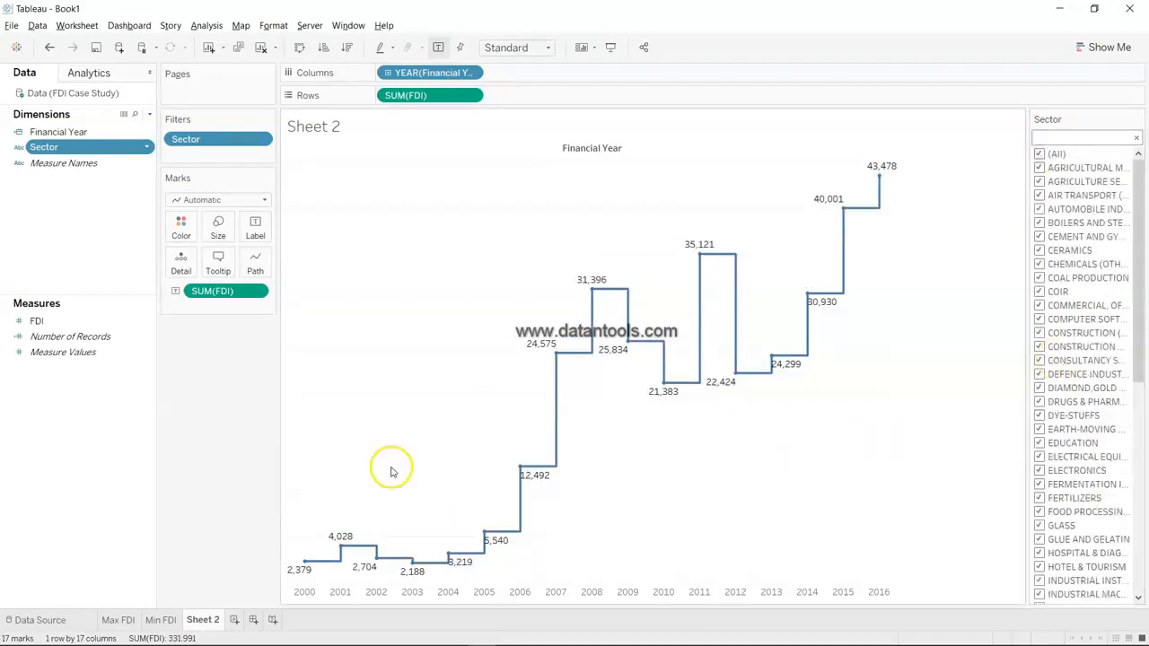
Check the top sector on the Max FDI sheet, and filter Sheet 2 to only the Services Sector by searching for "service"
click(118, 620)
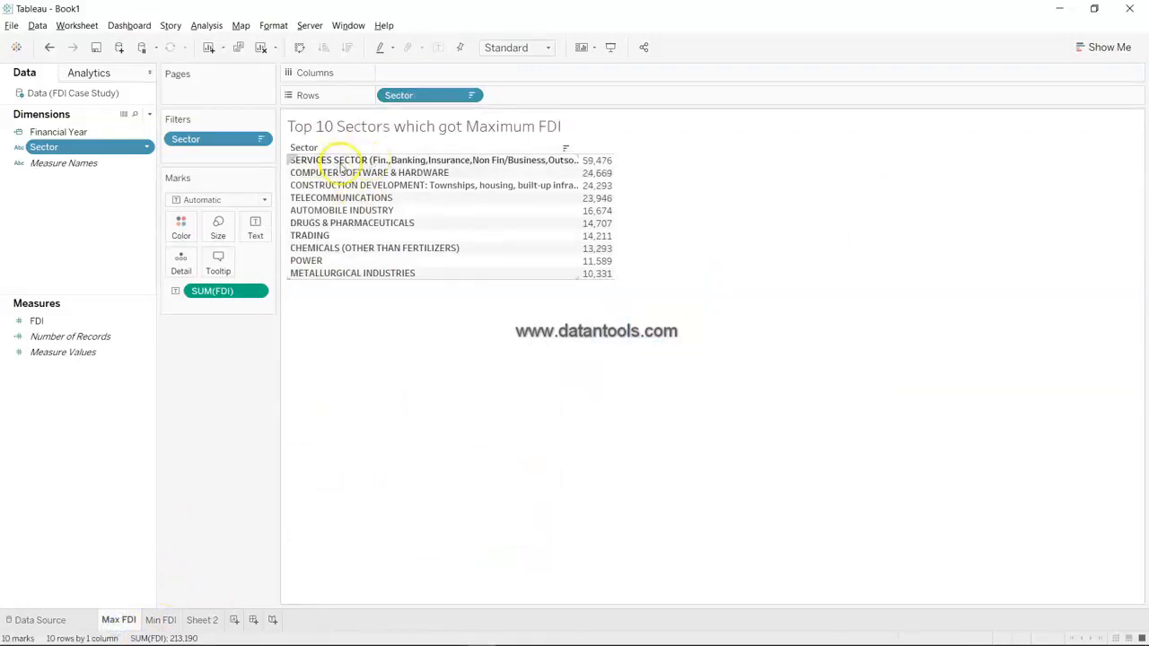
click(211, 622)
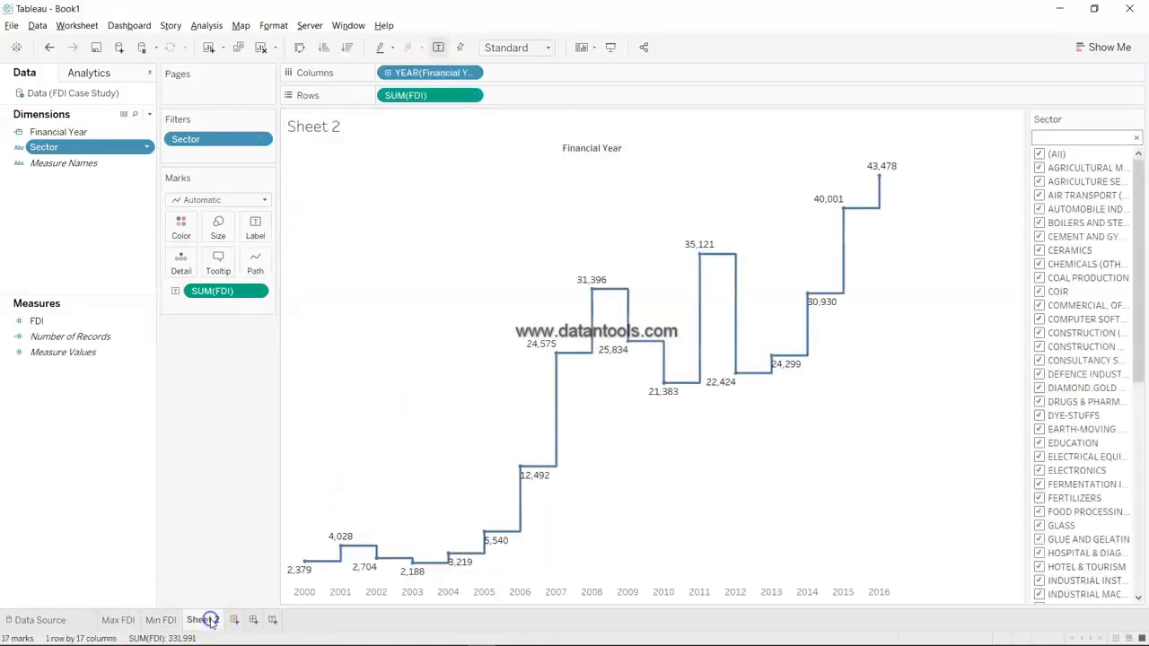
click(1039, 154)
click(1045, 139)
text(service)
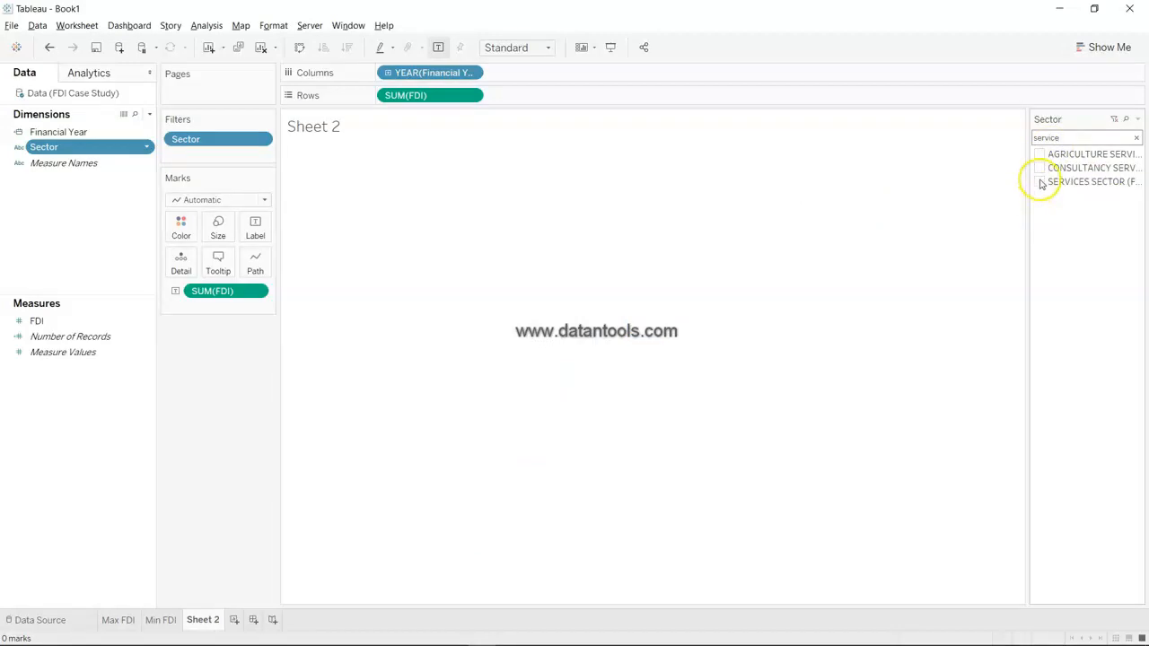
click(1039, 181)
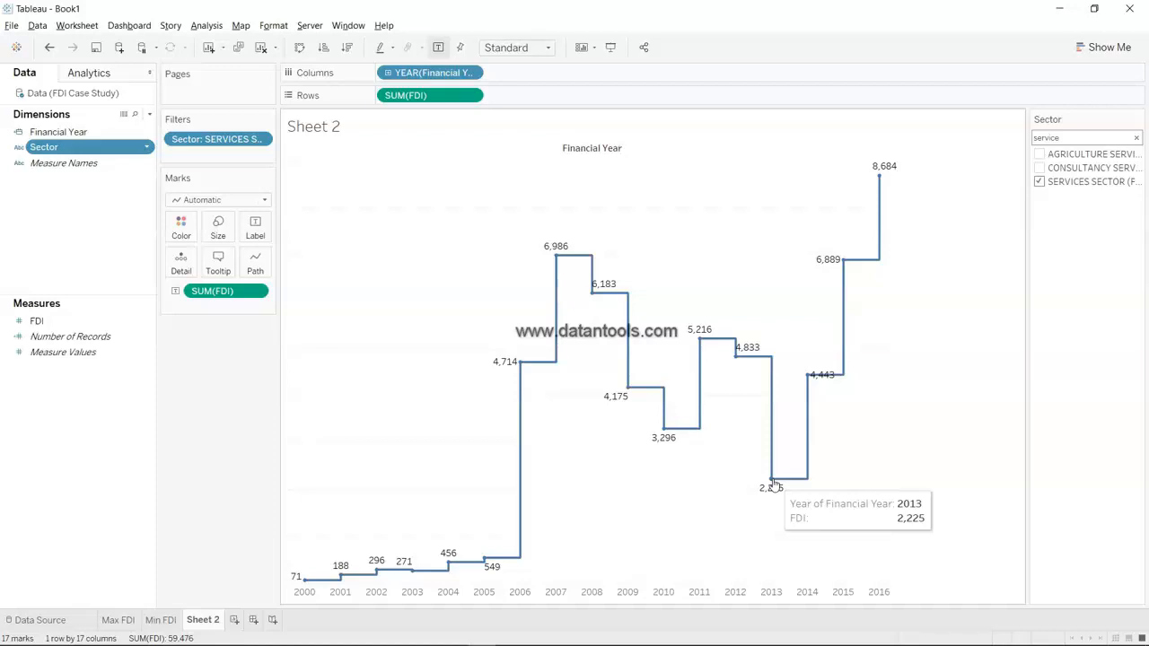
Clear the search and include all sectors in the Sector filter again, and rename Sheet 2 as "FDI Over the Yearz"
click(1136, 138)
click(1039, 155)
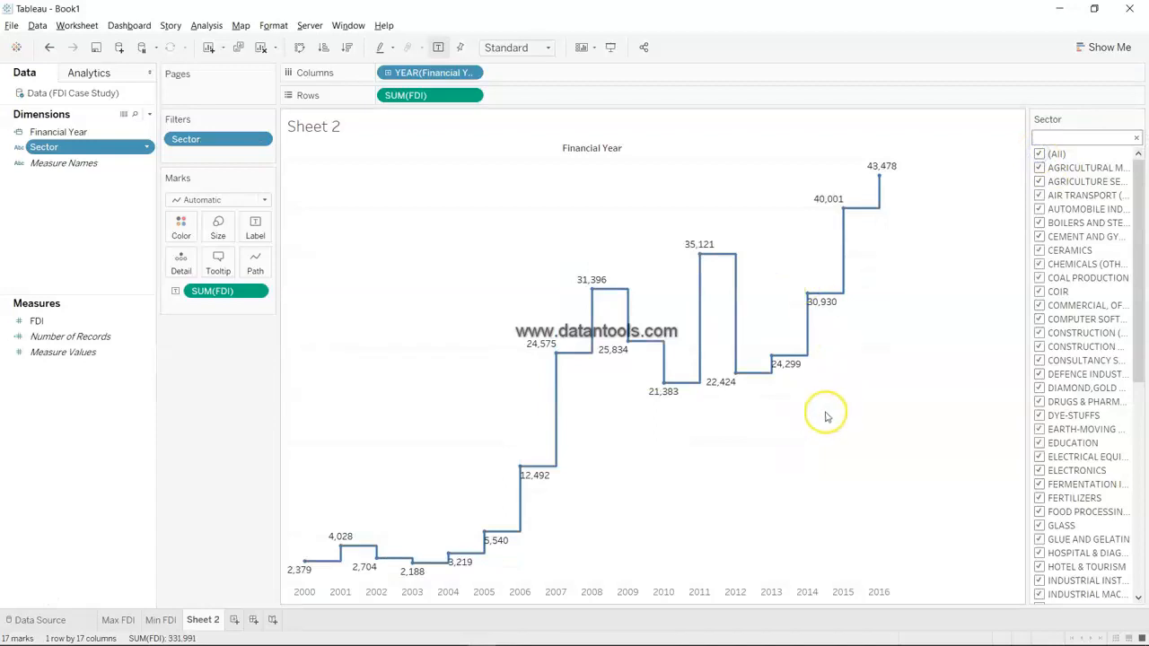
double_click(207, 621)
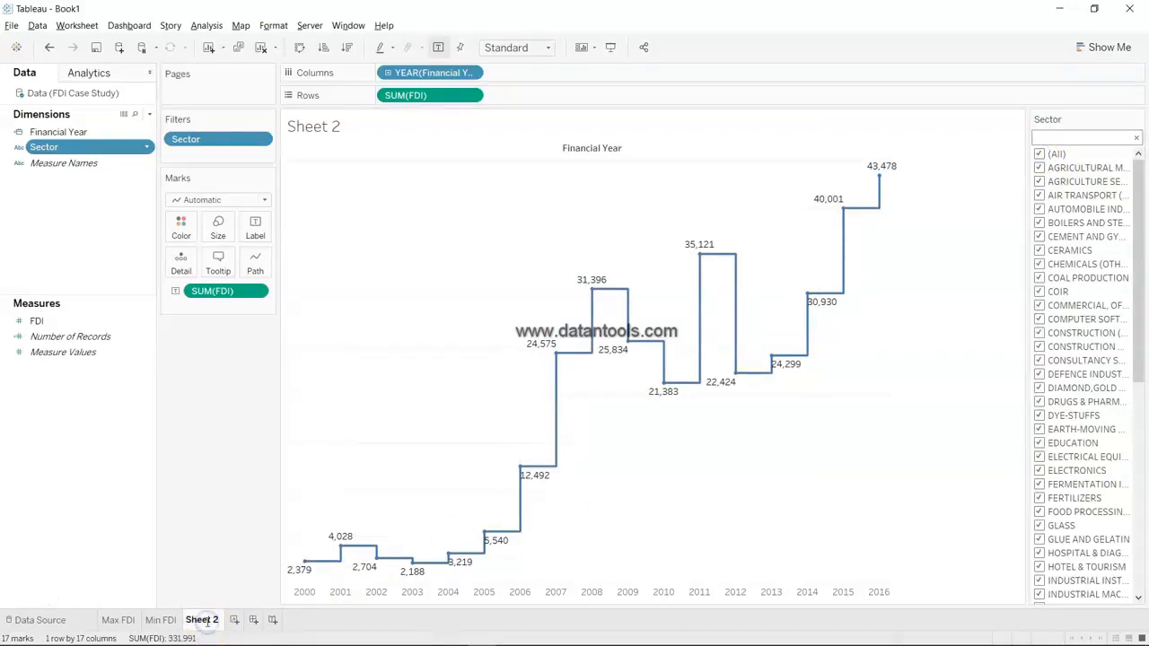
text(FDI Over the Yearz)
key(Return)
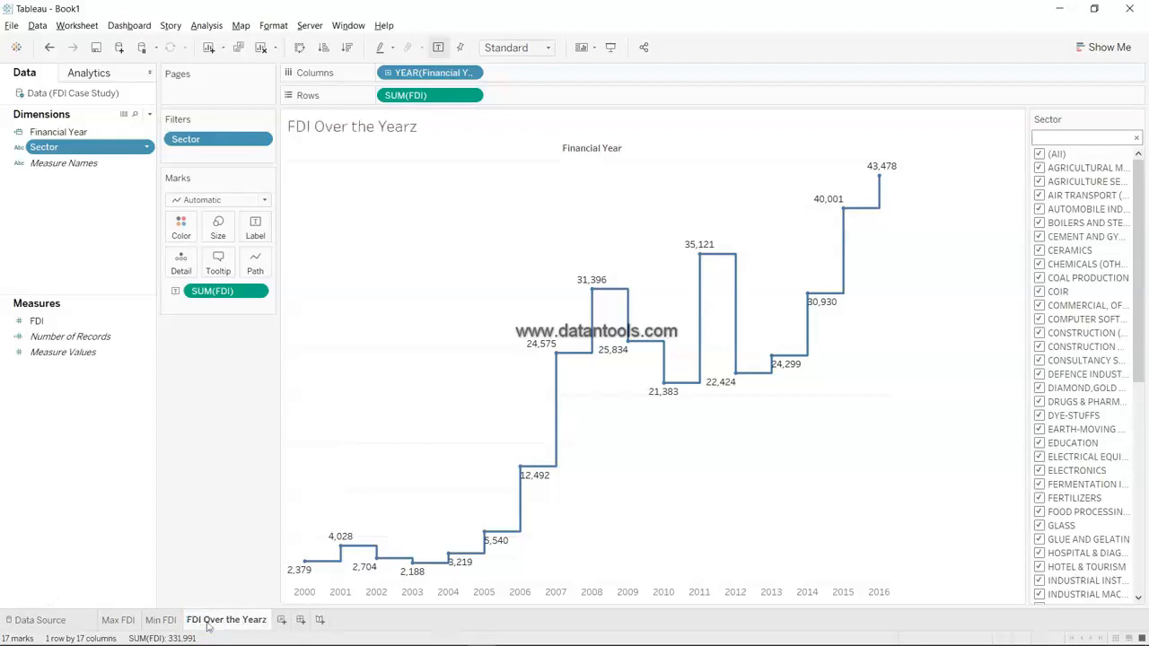
Add a new worksheet and check question 8 about grouping sectors in the Analytics Questions list of the FDI Case Study Excel workbook
click(281, 620)
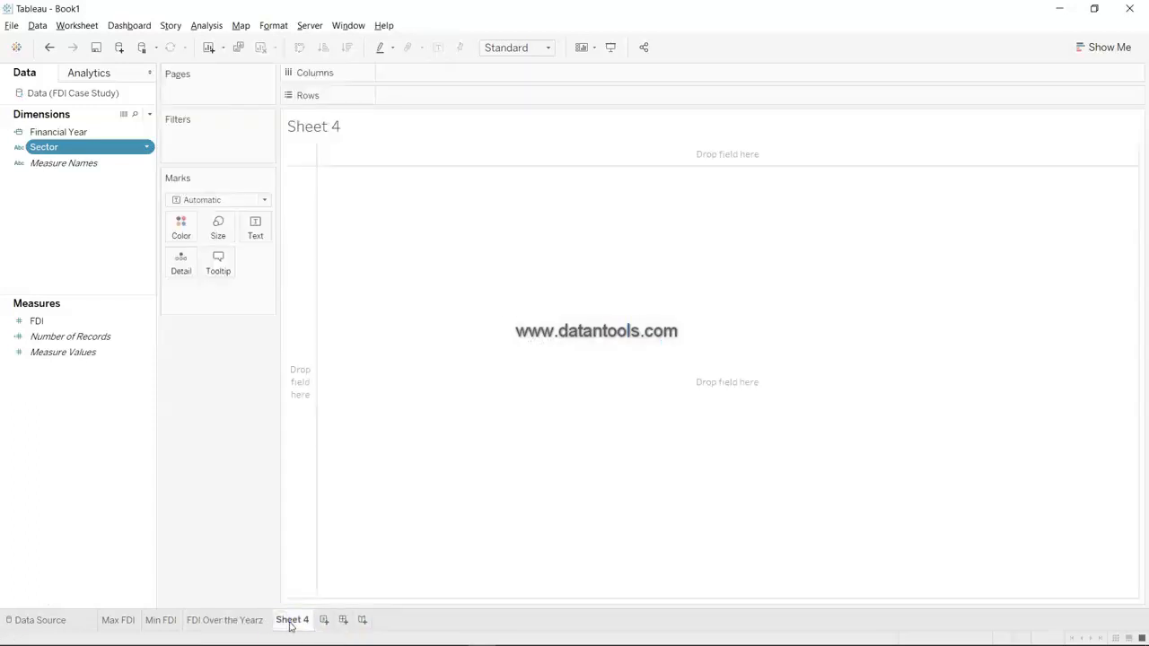
key(alt+Tab)
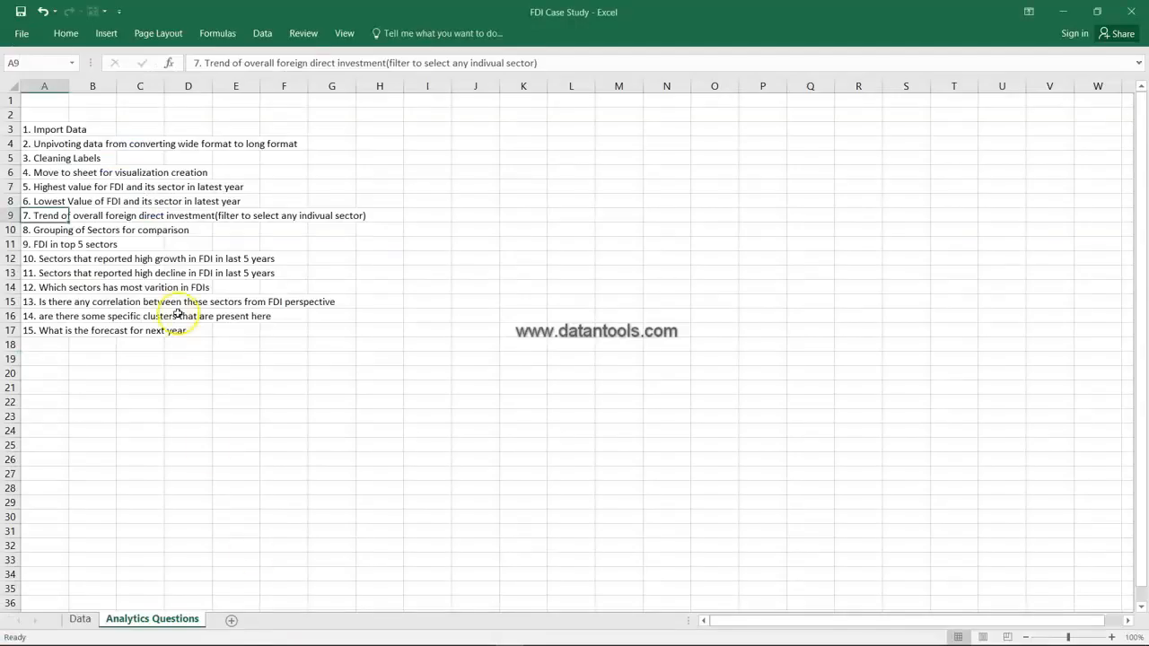
click(42, 232)
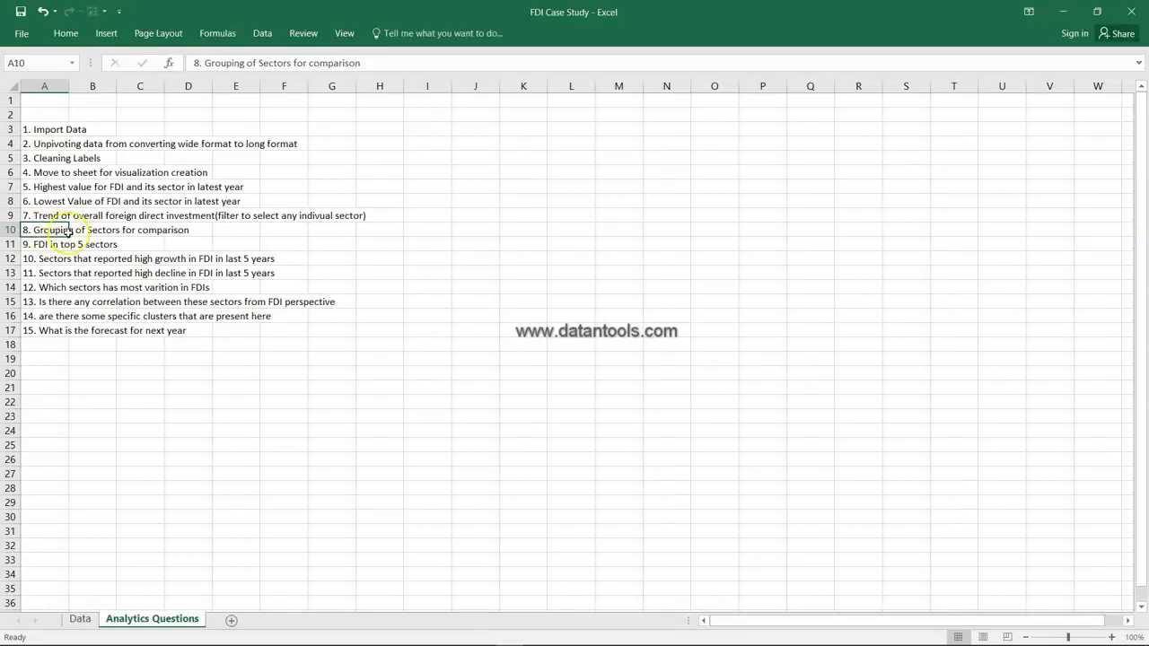
key(alt+Tab)
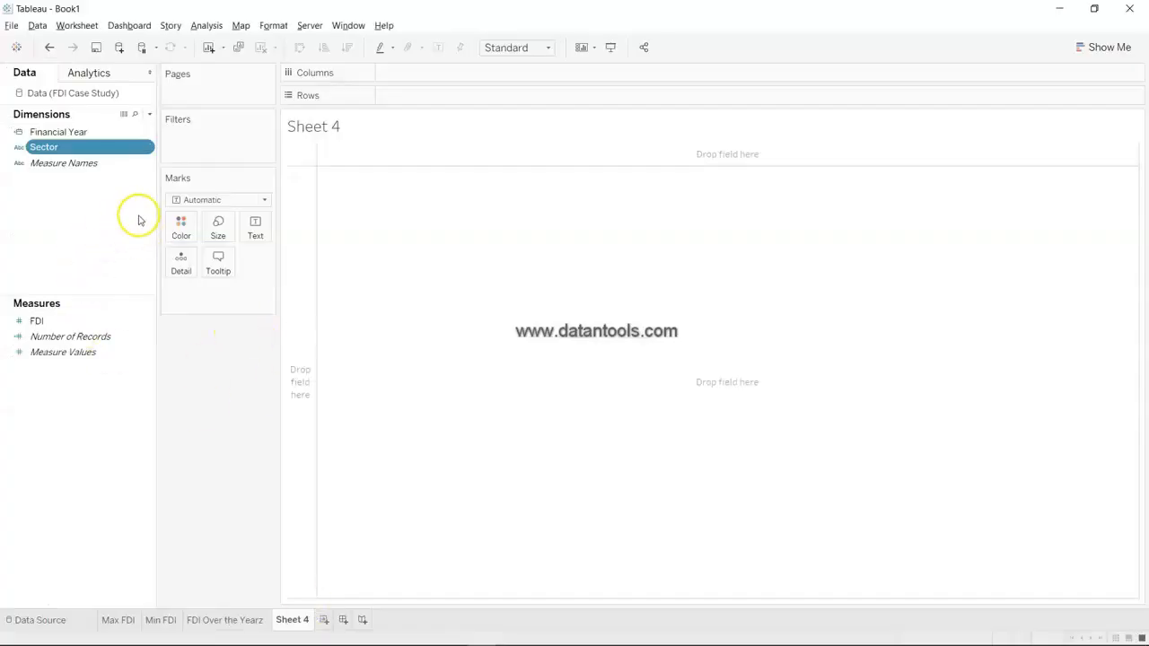
Create a group from the Sector dimension combining Construction (Infrastructure) Activities and Construction Development, and name it "Contruction"
click(148, 149)
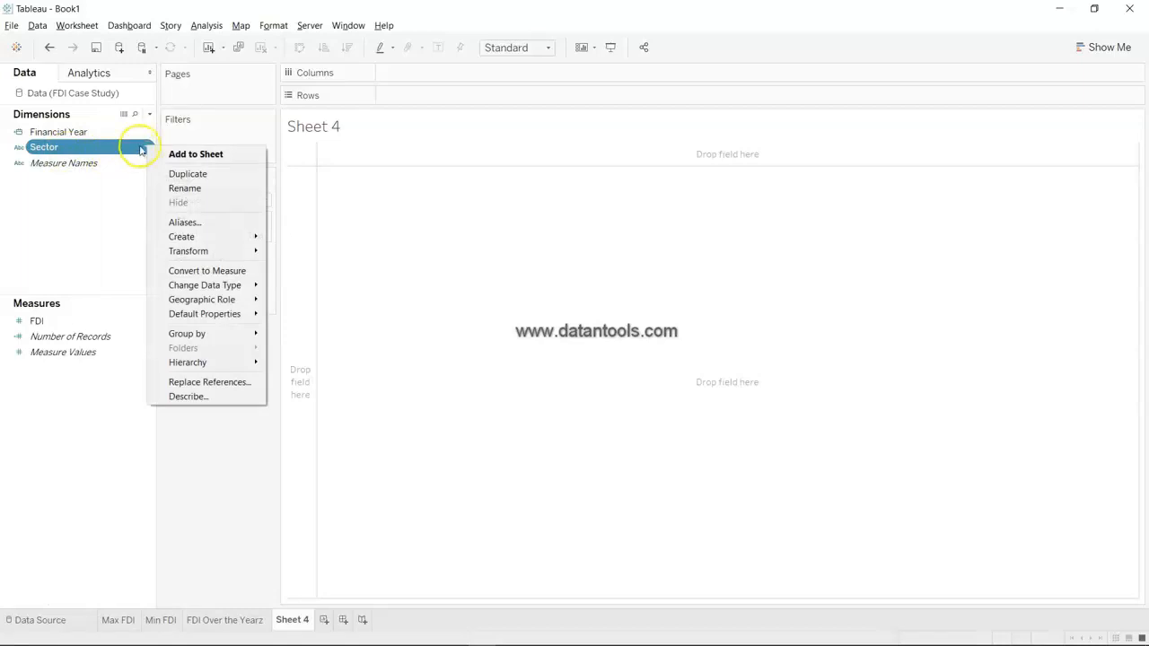
mouse_move(183, 237)
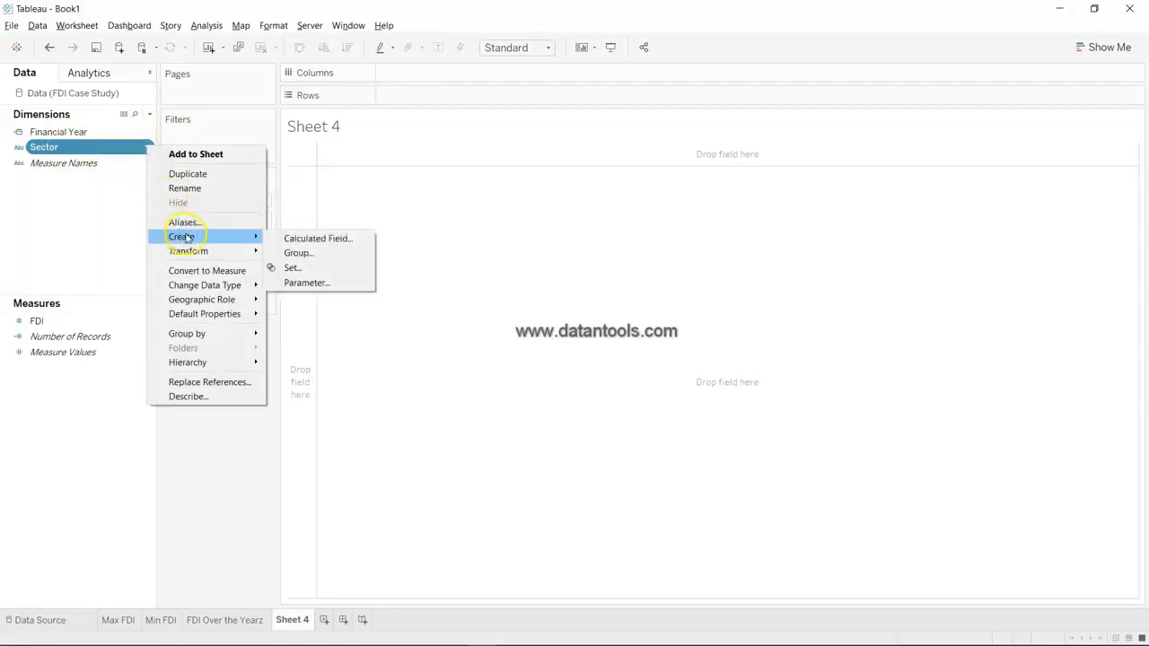
click(312, 254)
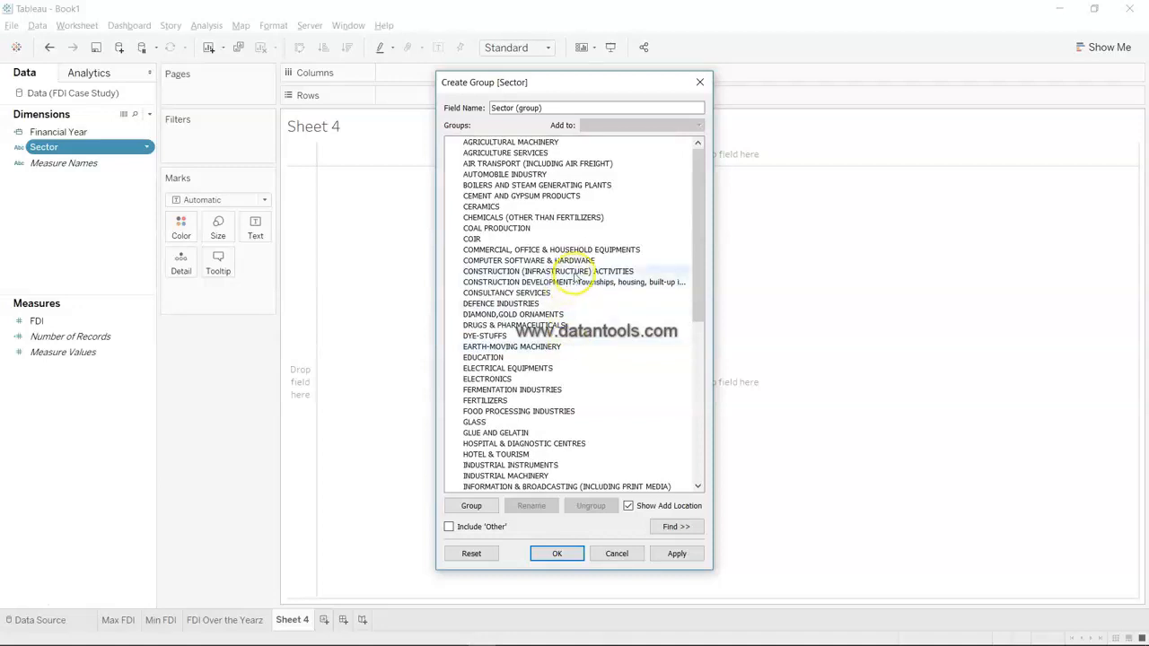
click(576, 272)
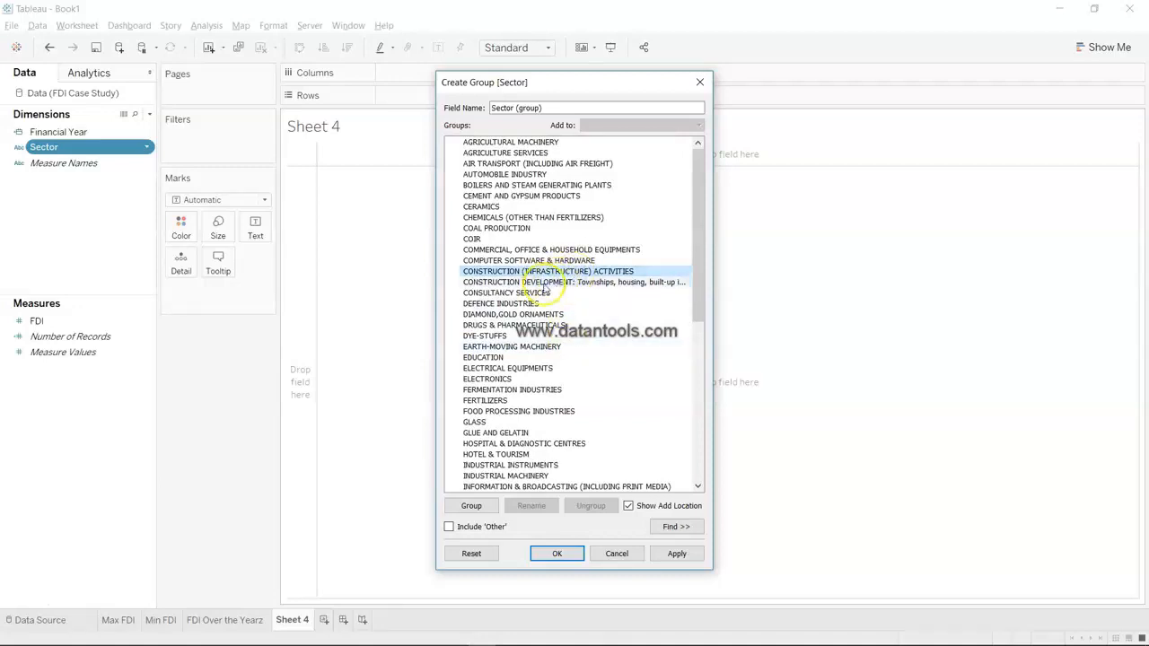
ctrl+click(509, 282)
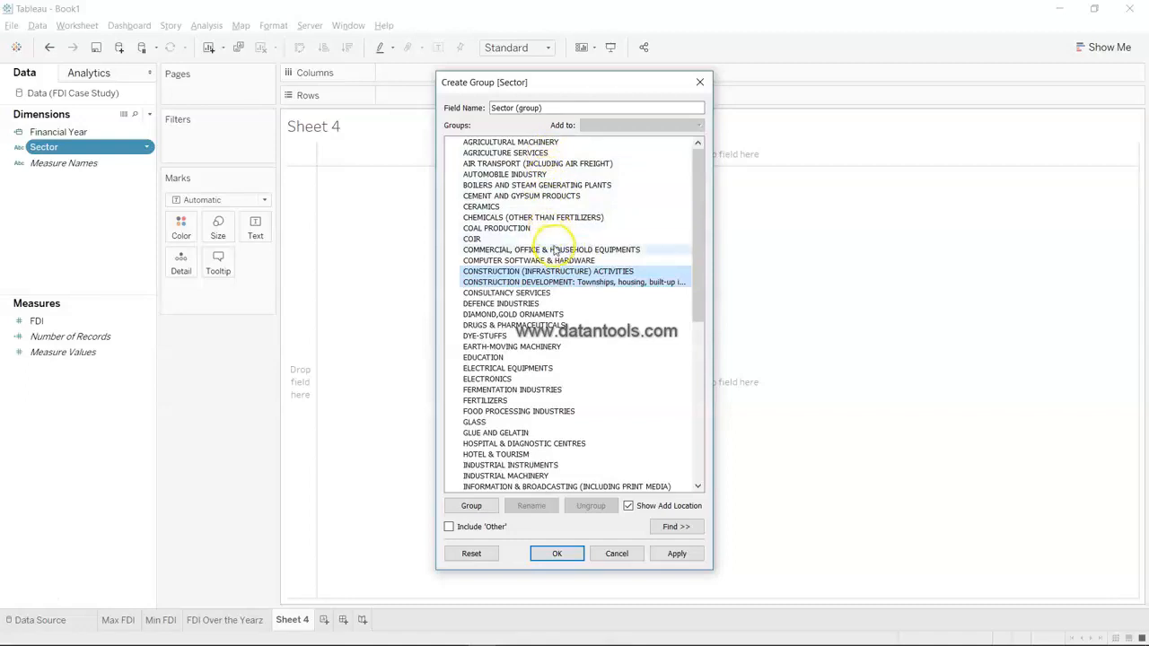
scroll(556, 256, down, 1)
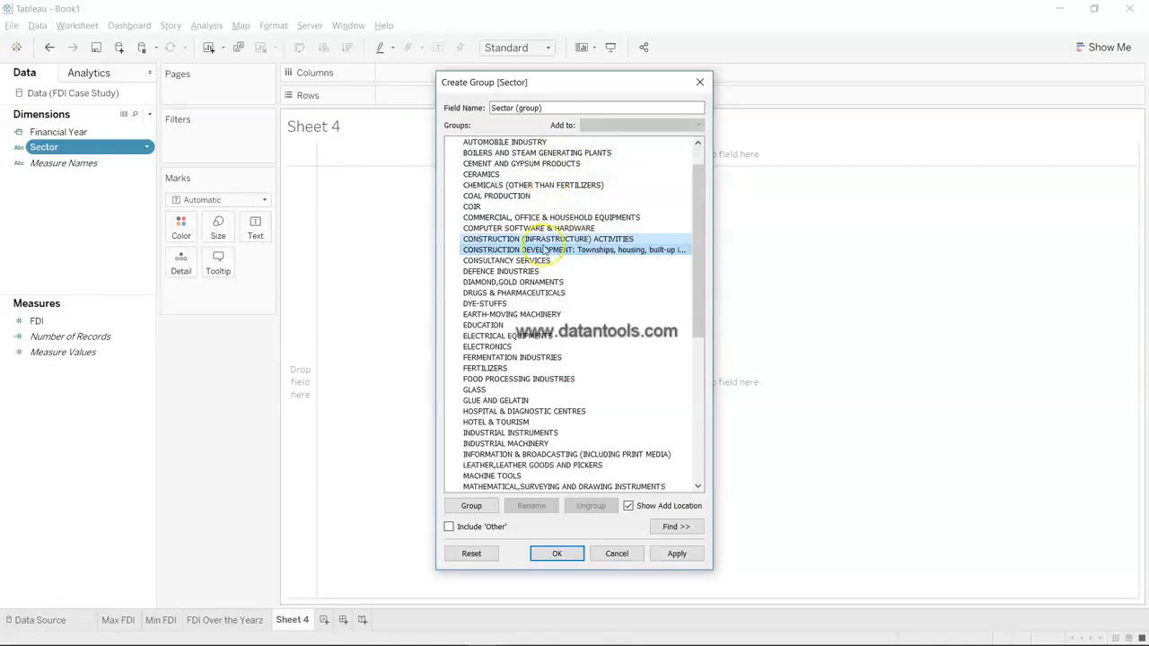
scroll(552, 303, down, 1)
scroll(551, 304, down, 1)
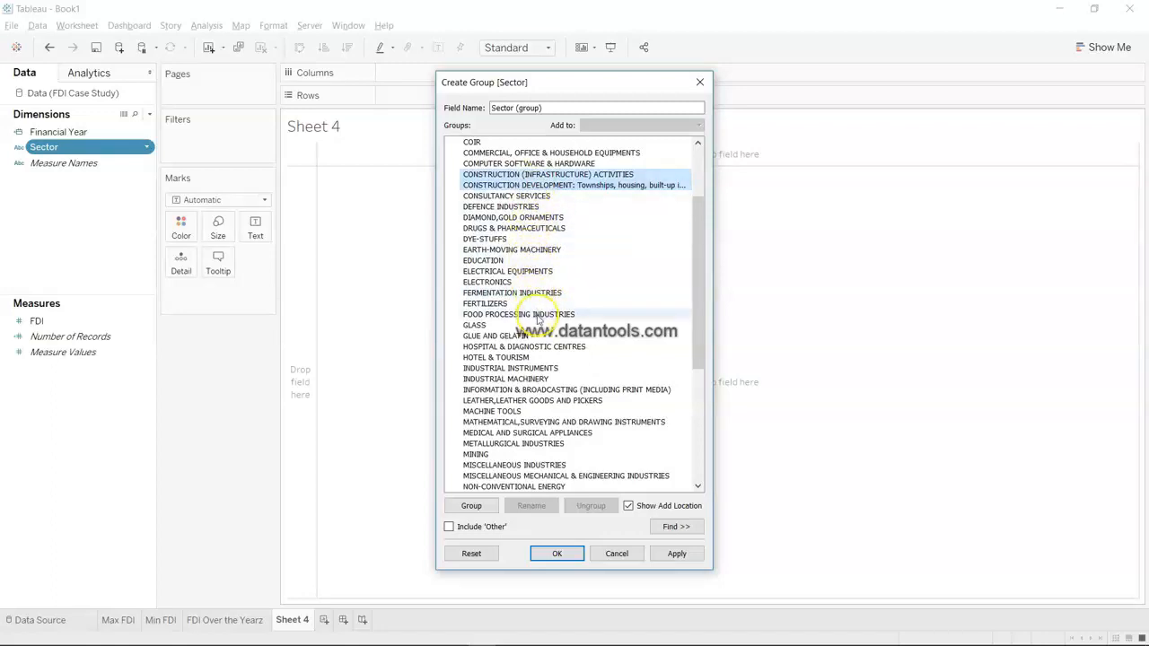
scroll(533, 289, down, 5)
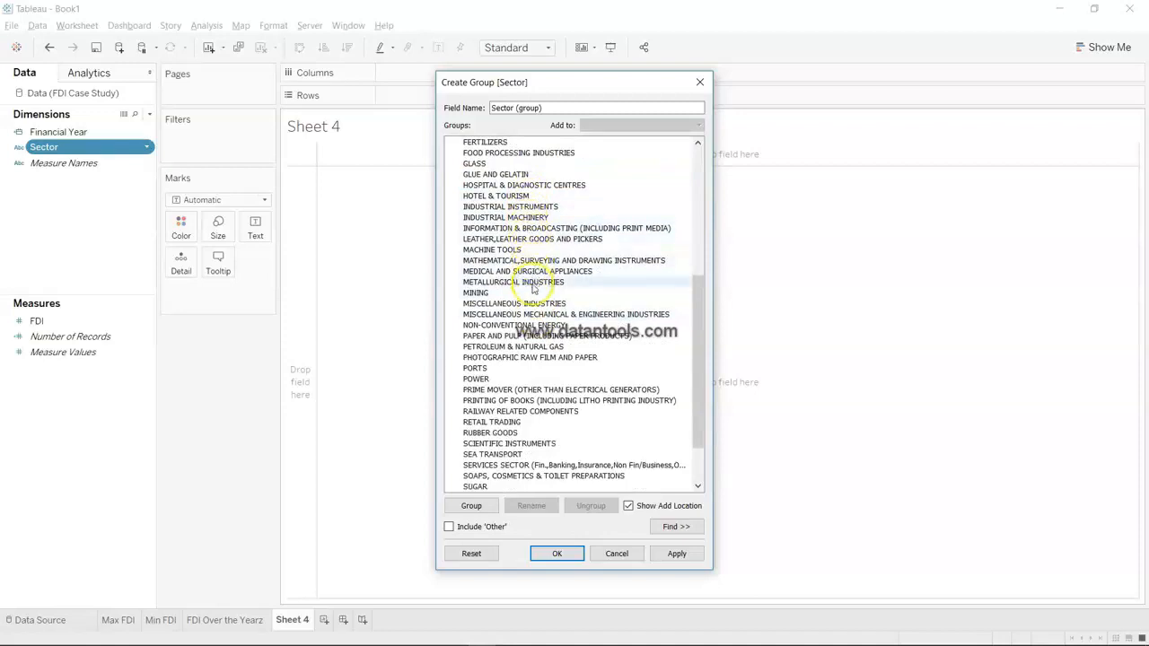
scroll(542, 341, down, 2)
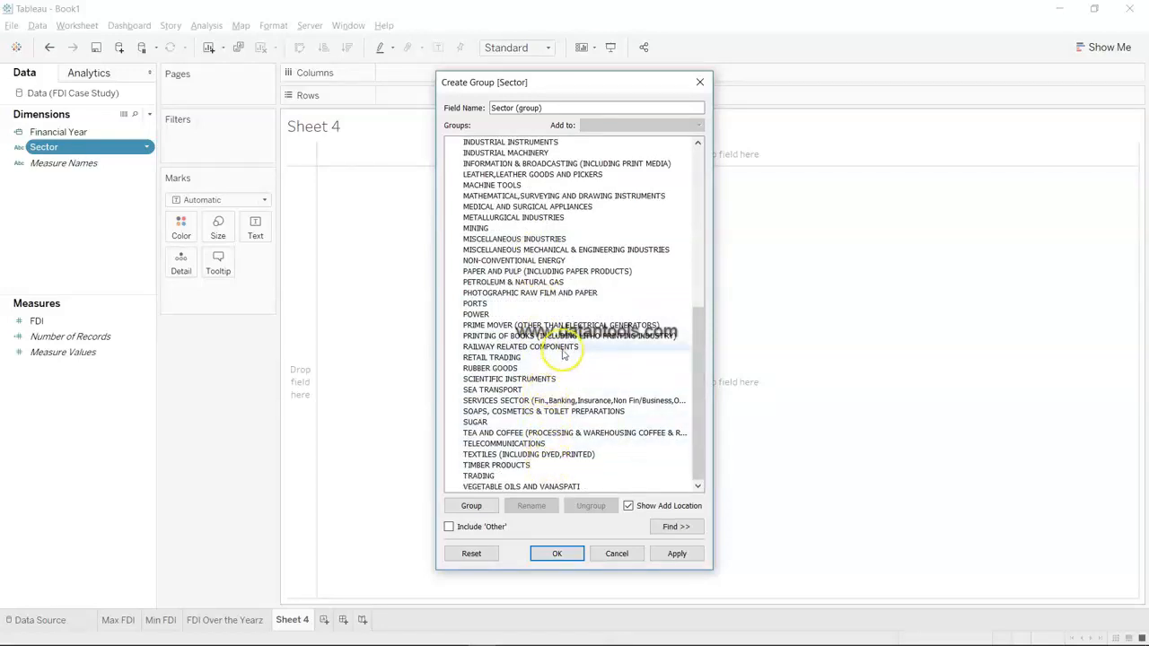
scroll(562, 422, up, 10)
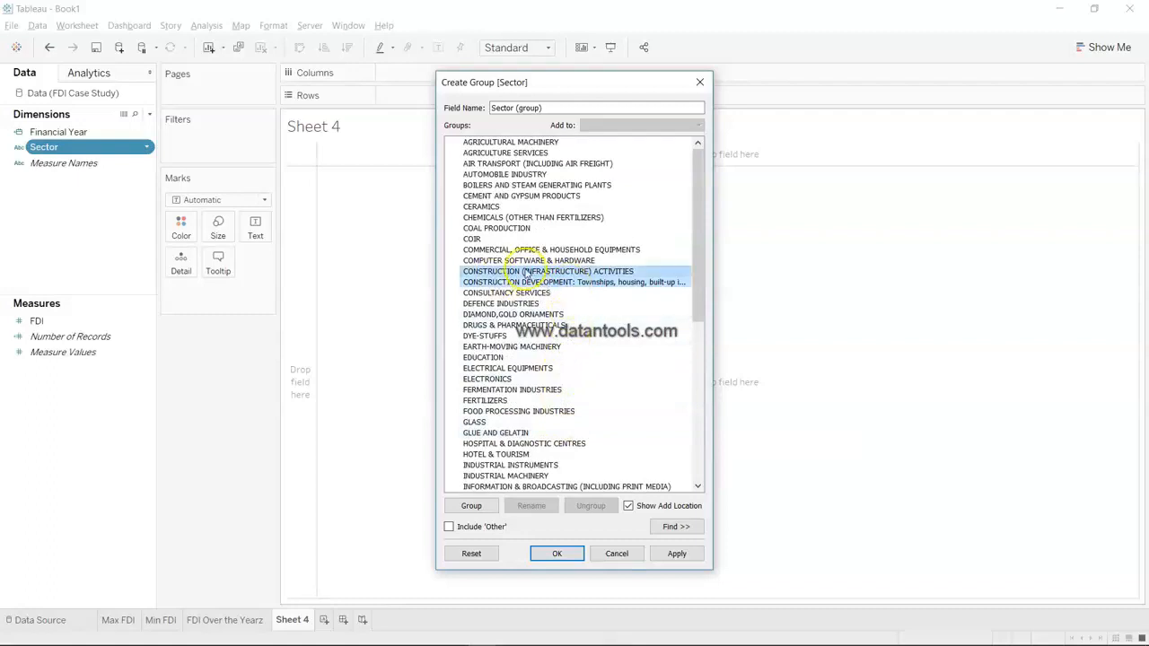
click(480, 507)
text(C)
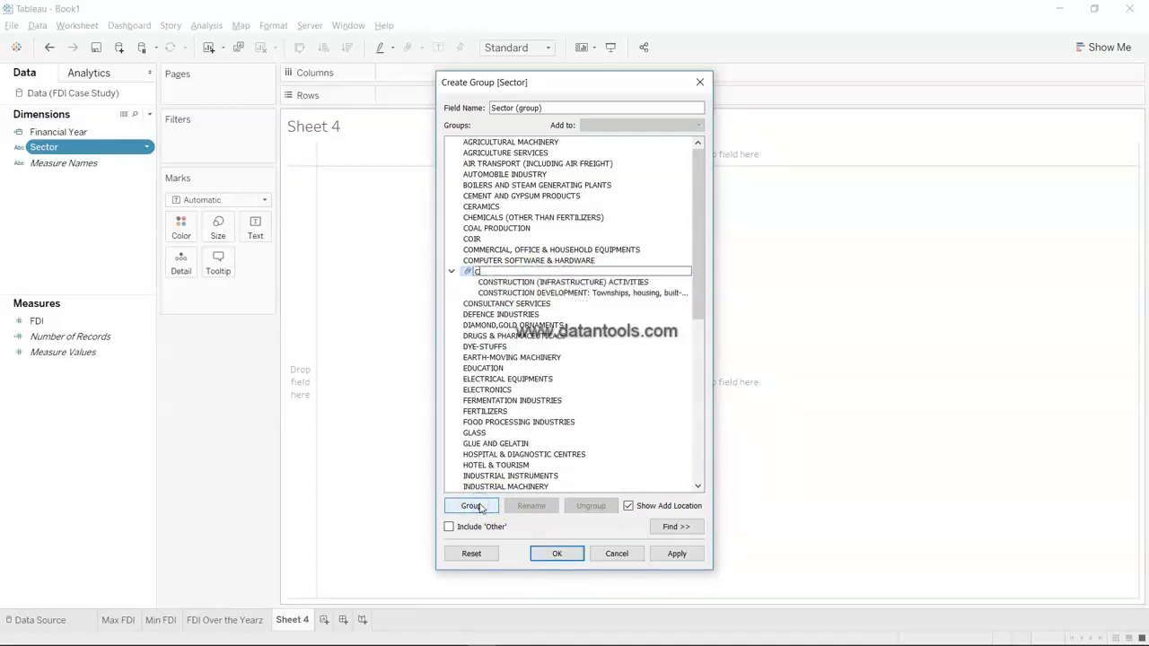
text(ontruction)
key(Return)
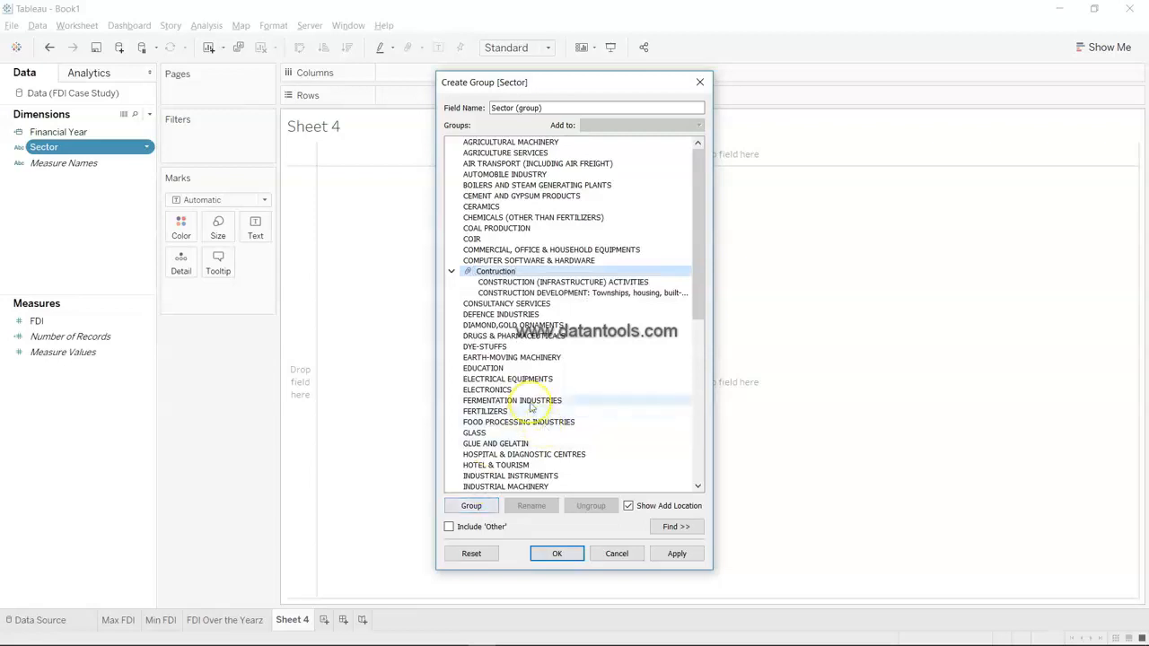
Look through the full list of sectors in the Sector group definition for other related sectors to combine
scroll(530, 399, down, 10)
scroll(531, 404, up, 10)
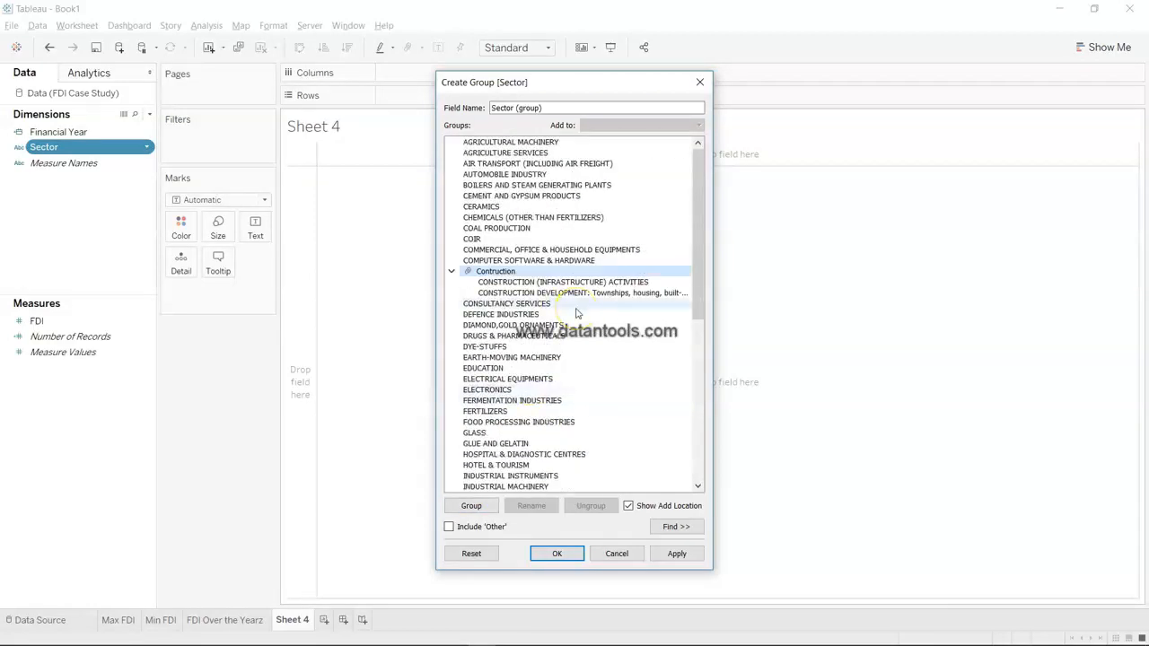
click(571, 260)
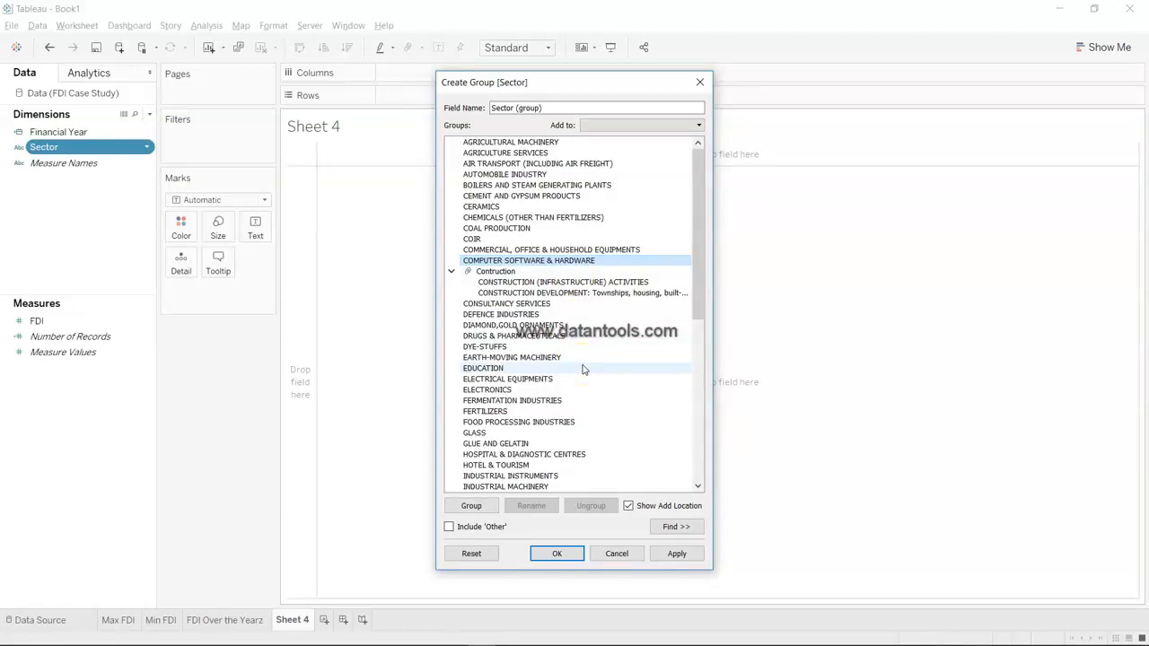
scroll(582, 369, down, 3)
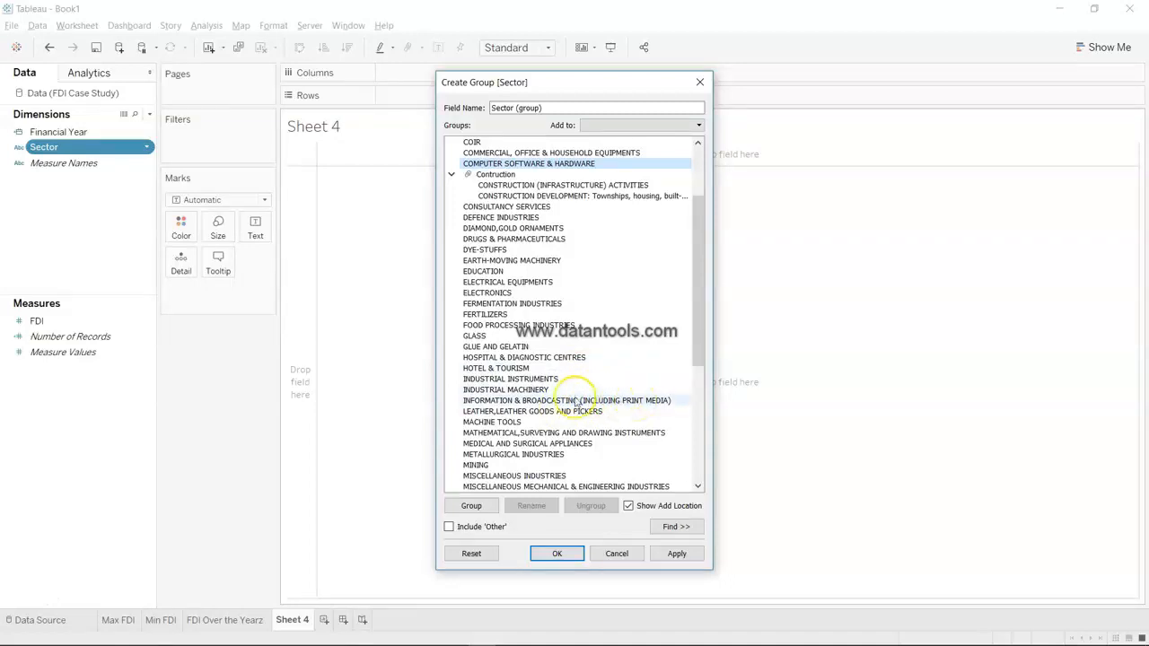
scroll(534, 296, down, 2)
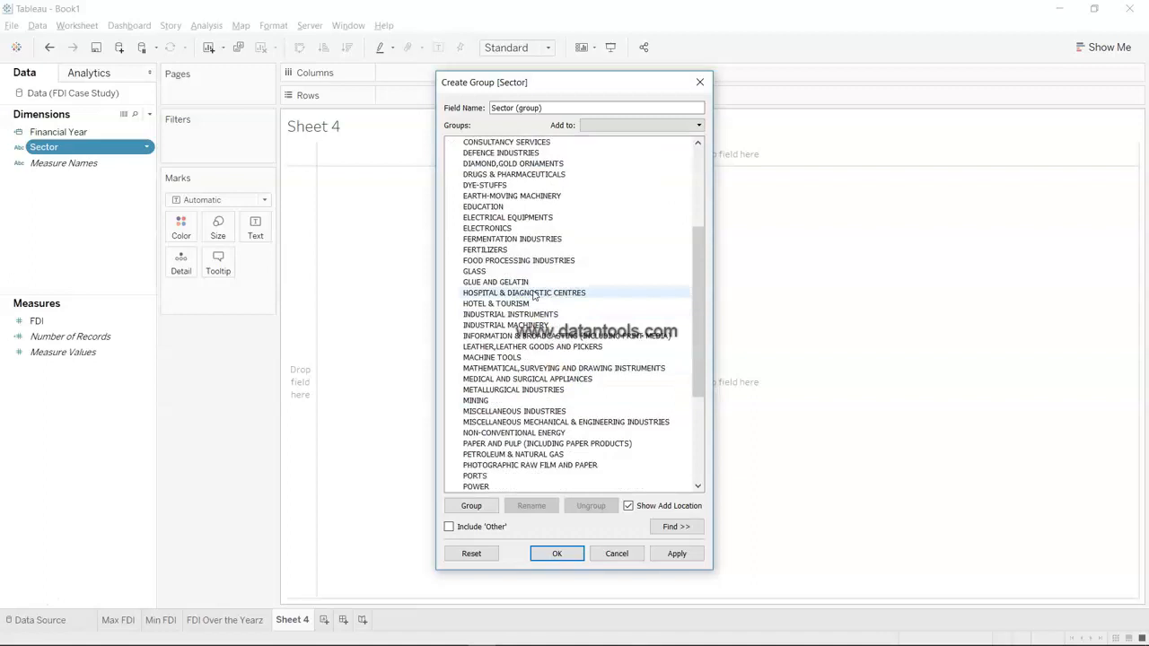
scroll(533, 296, down, 2)
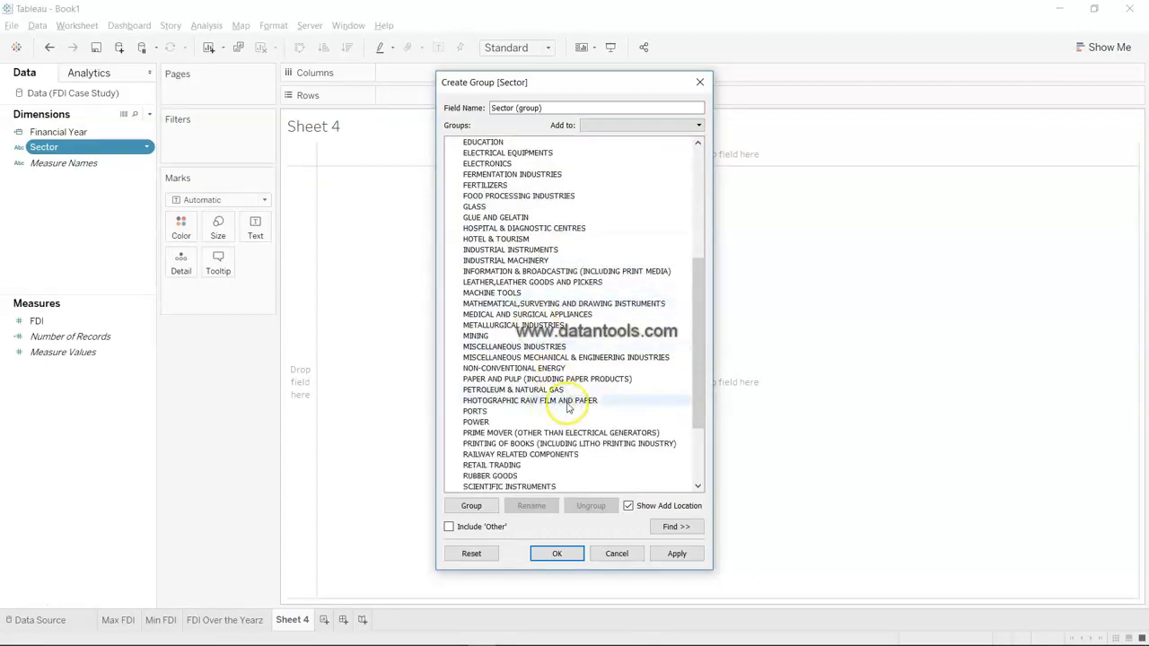
scroll(567, 409, down, 4)
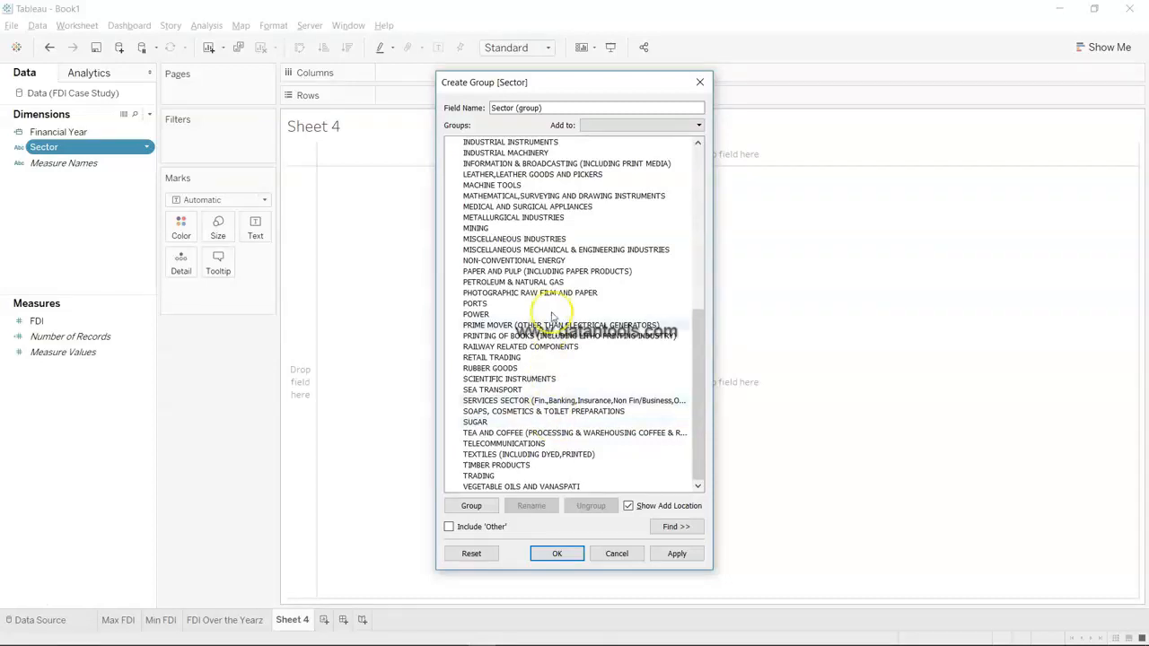
Group the Education and Mathematical, Surveying and Drawing Instruments sectors together and name the group "Education"
click(592, 198)
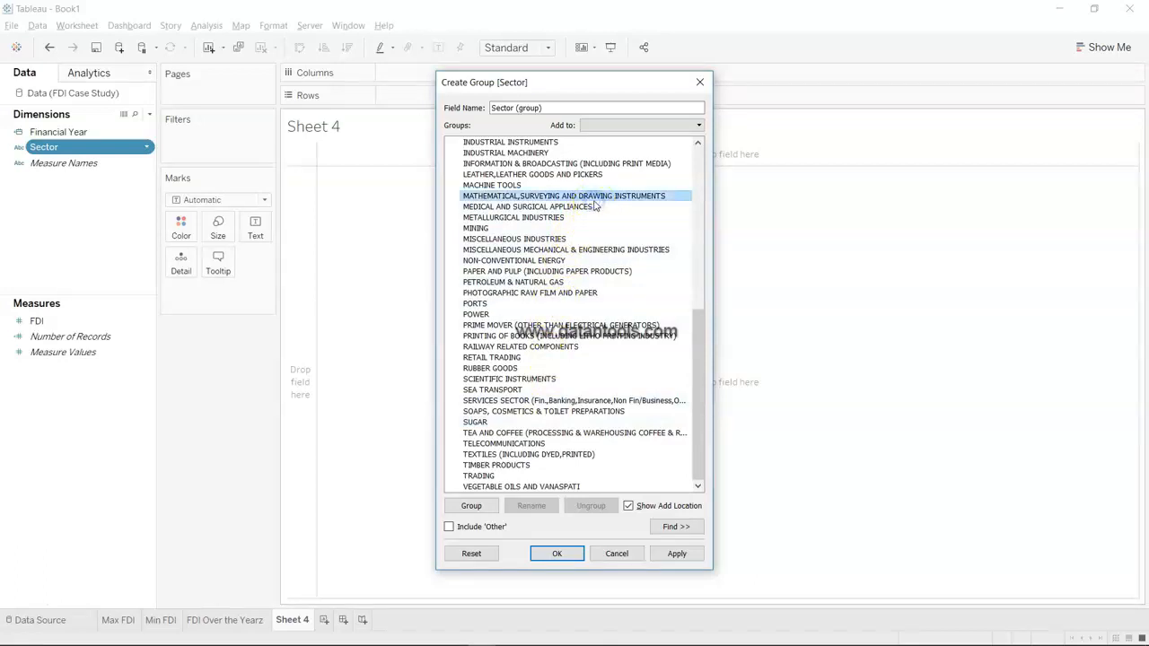
drag(594, 207, 582, 440)
scroll(620, 255, up, 6)
scroll(586, 415, down, 1)
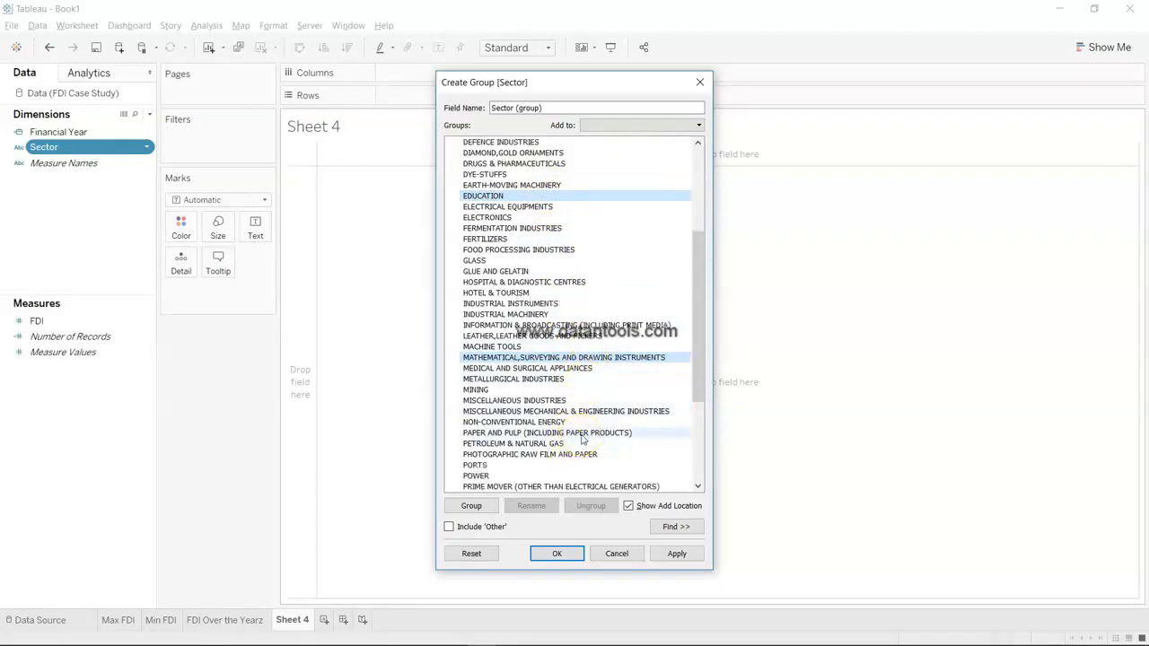
drag(580, 436, 580, 366)
scroll(580, 366, up, 5)
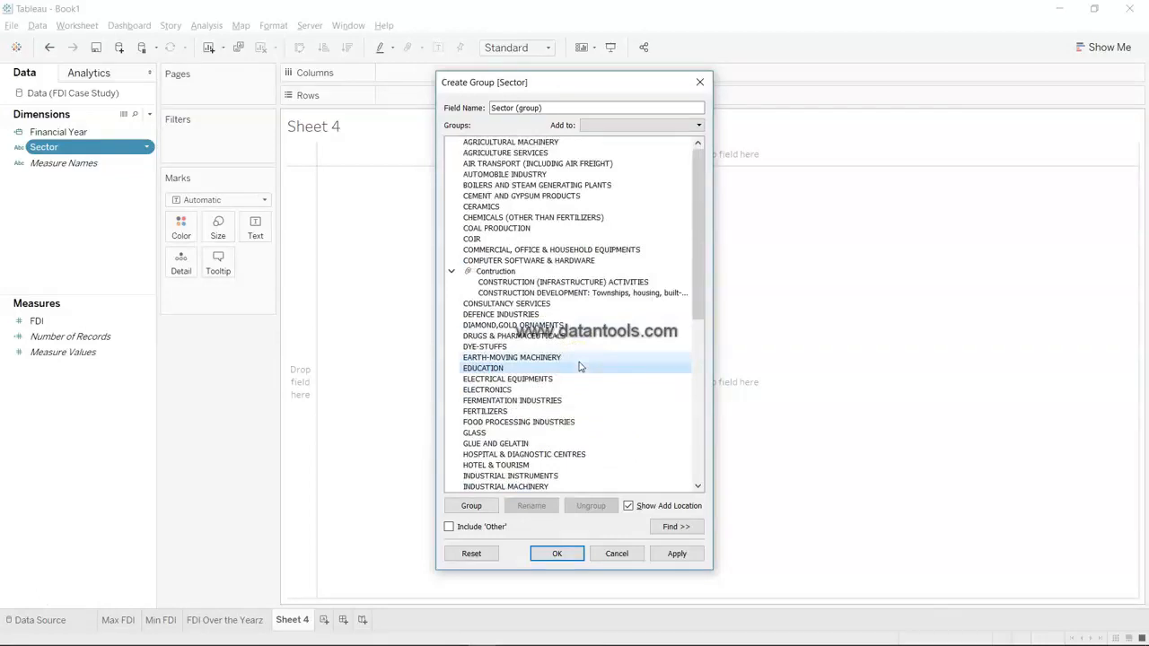
scroll(556, 404, down, 4)
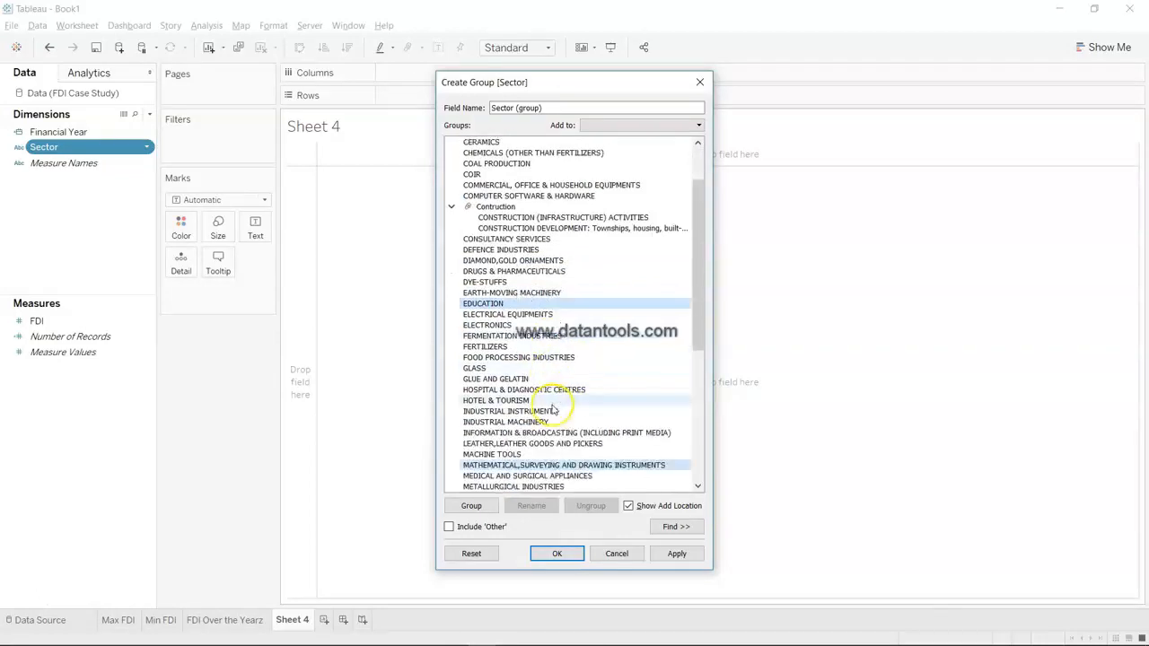
click(490, 513)
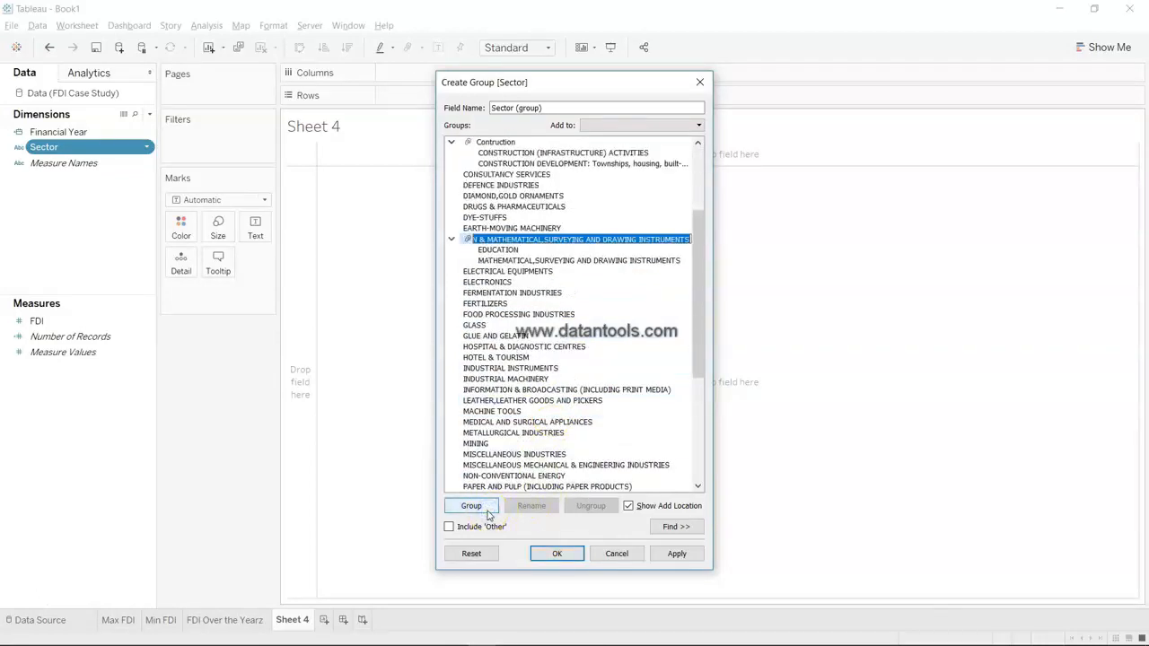
text(Education)
key(Return)
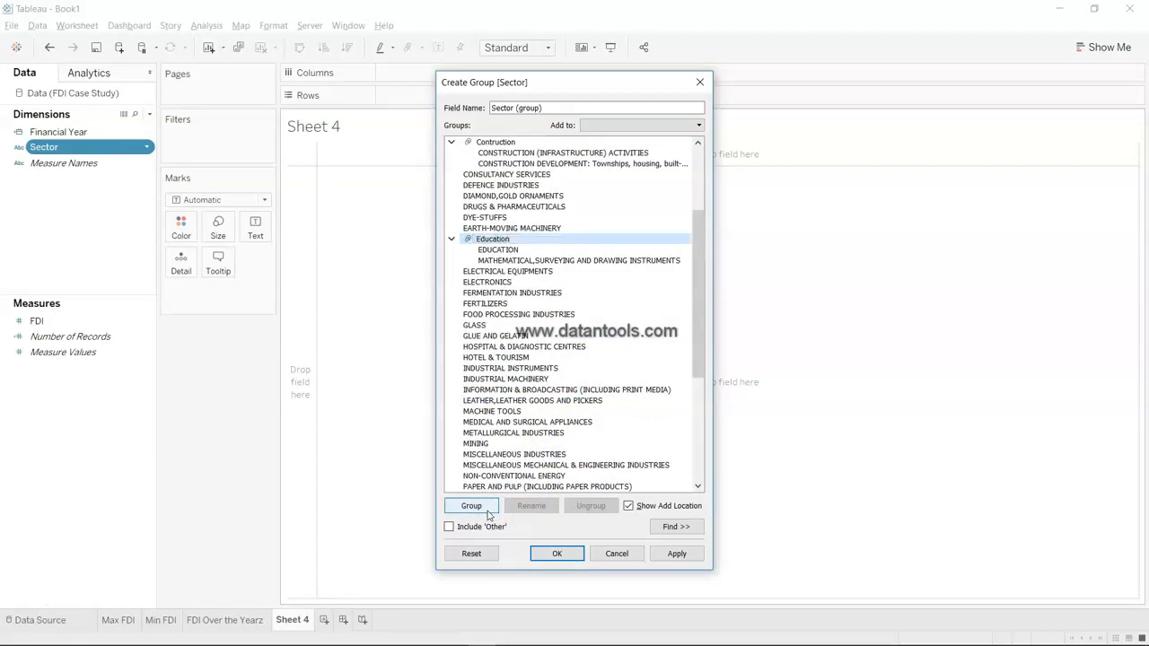
Combine the Chemicals (Other Than Fertilizers) and Drugs & Pharmaceuticals sectors into one group
click(554, 208)
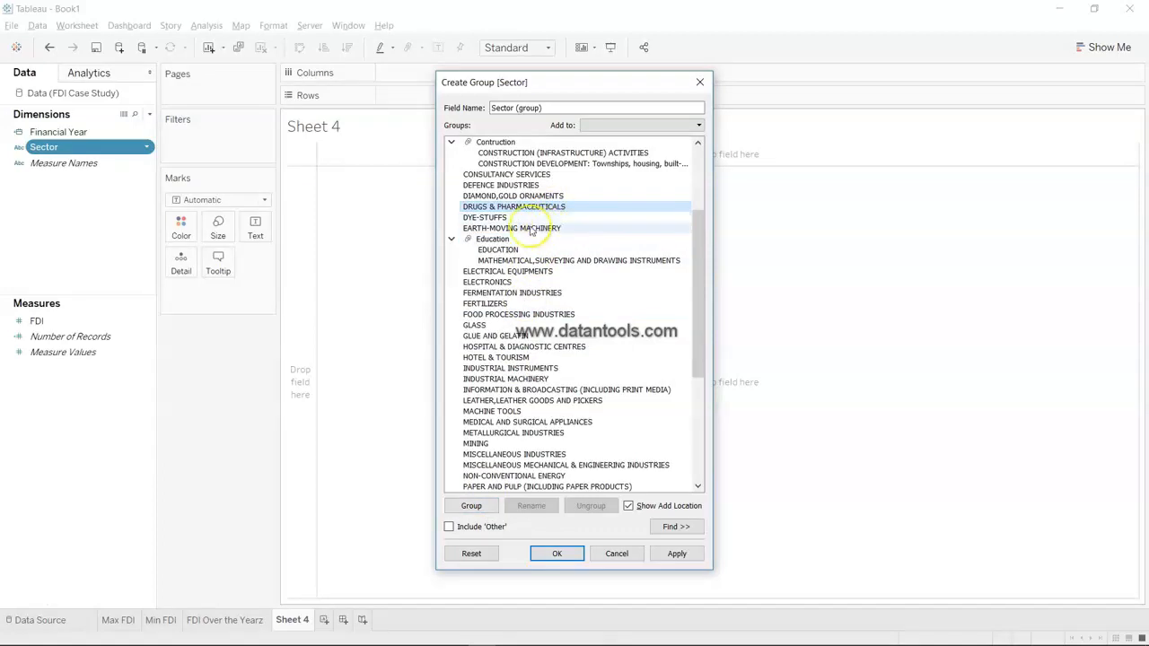
scroll(542, 215, up, 4)
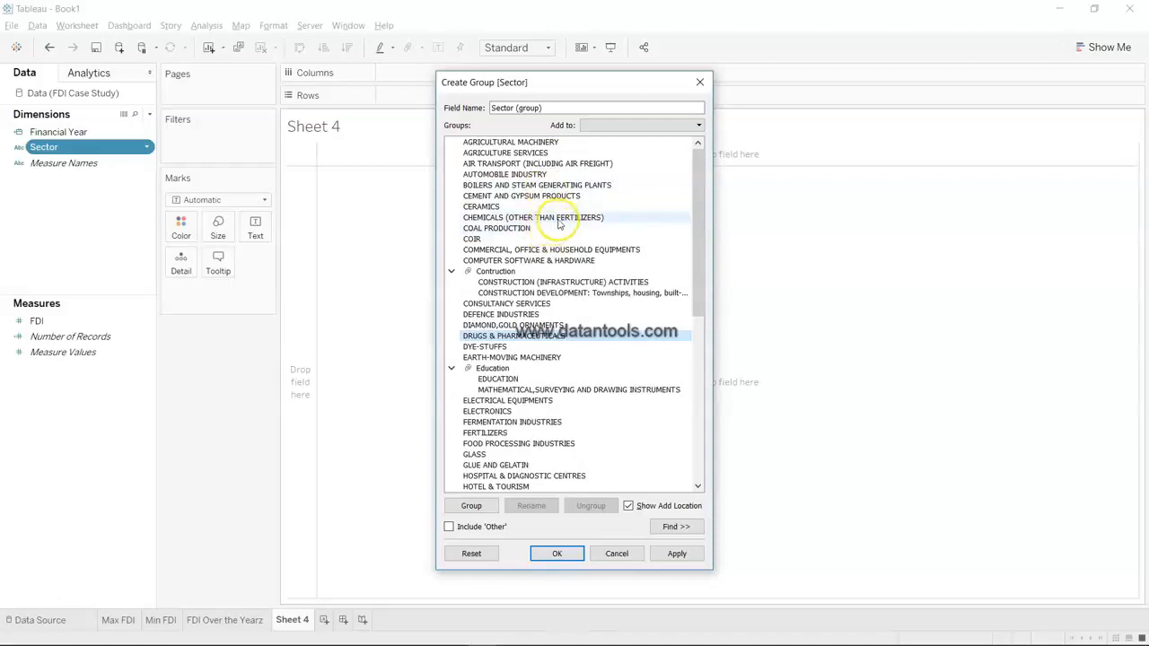
ctrl+click(548, 220)
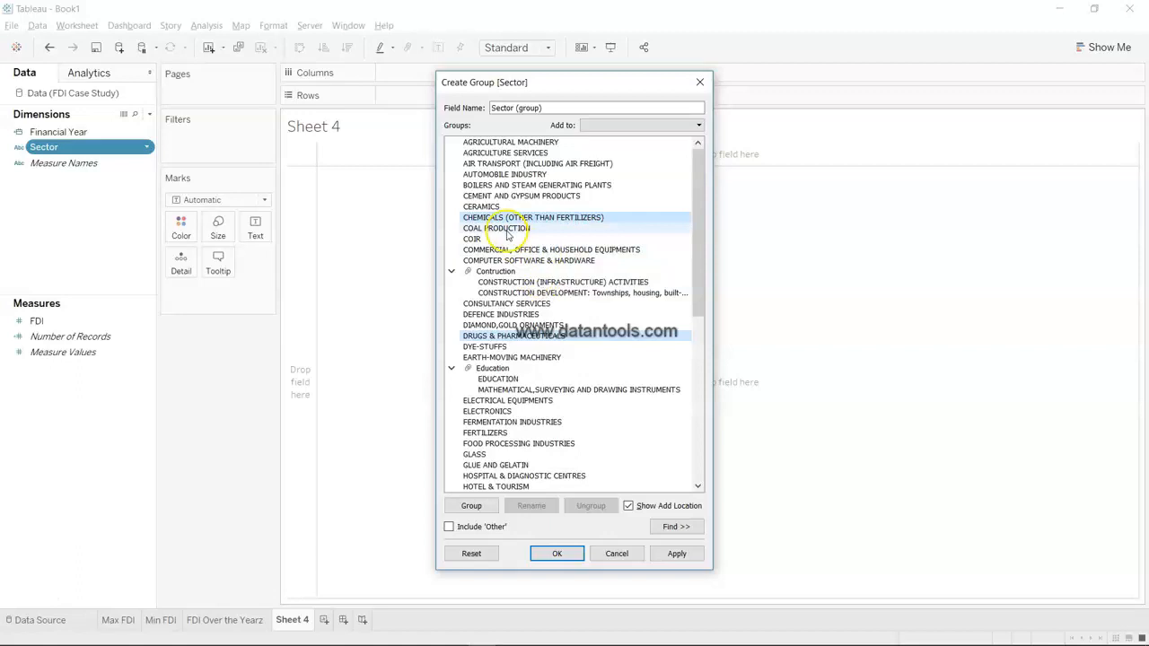
scroll(533, 311, down, 2)
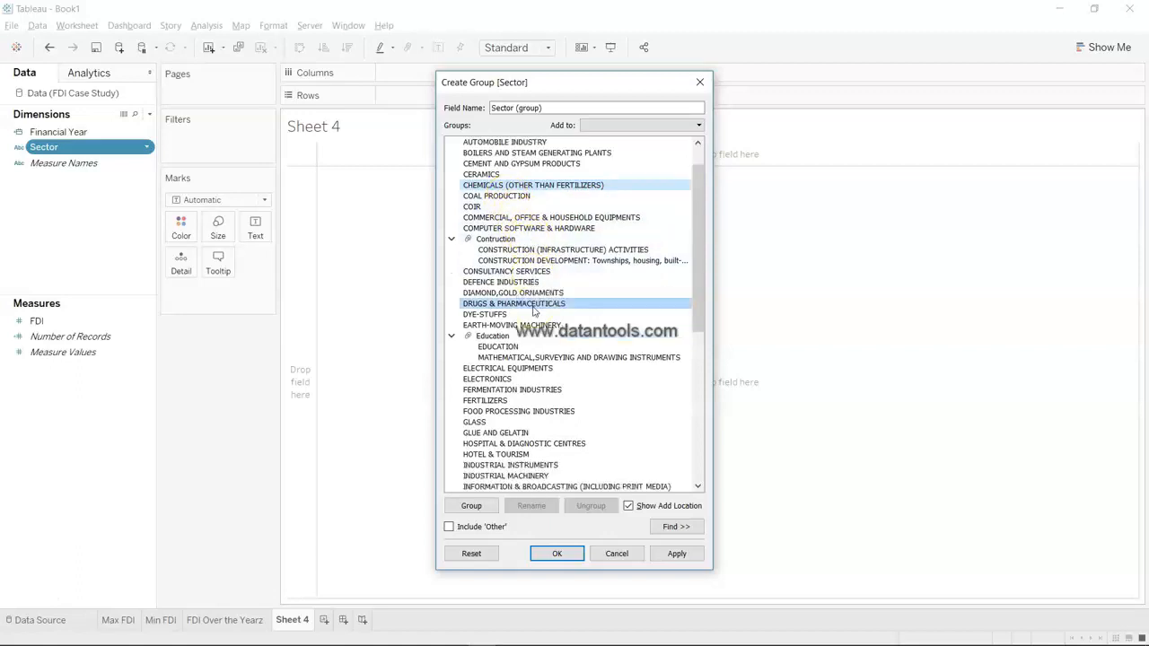
scroll(533, 311, down, 4)
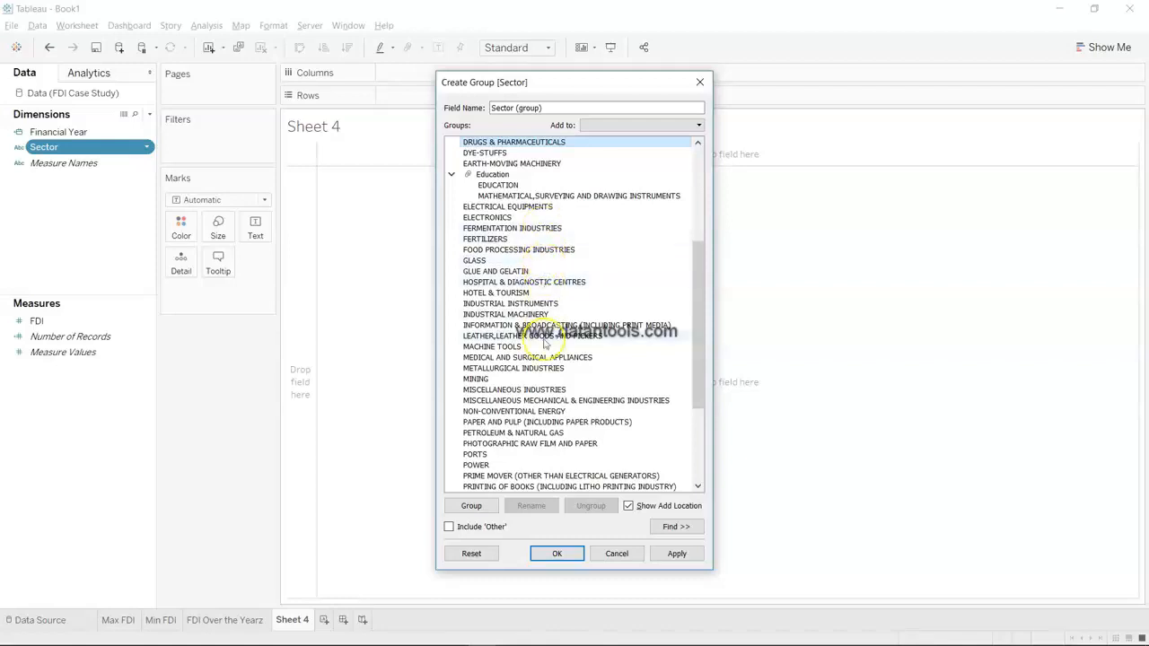
scroll(543, 342, down, 4)
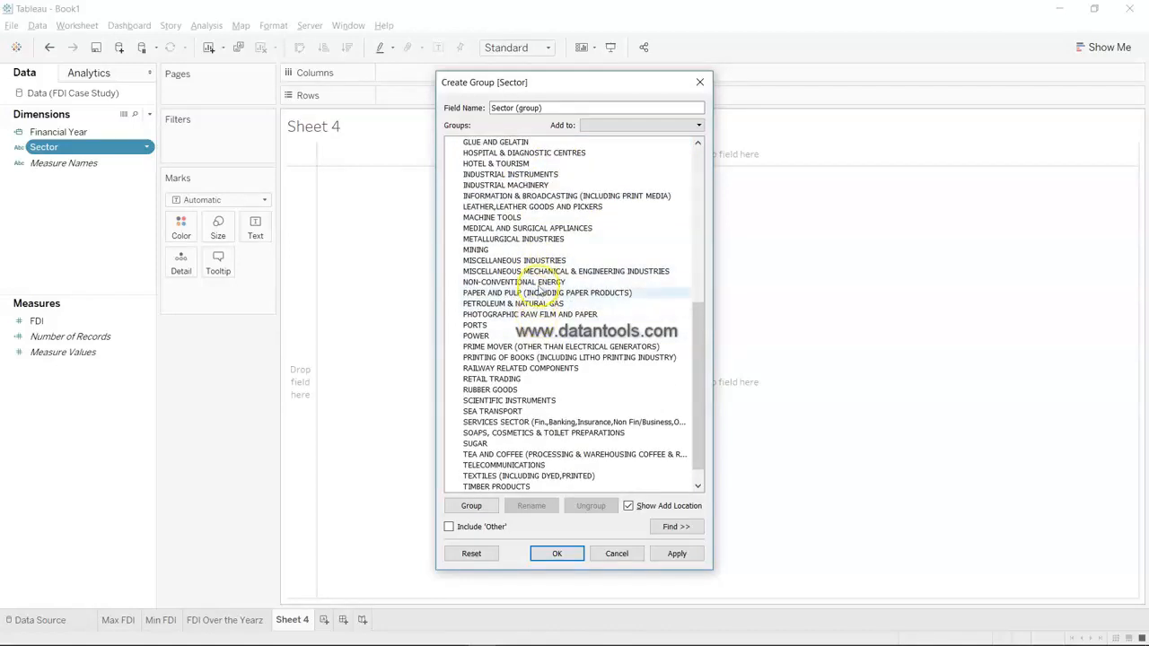
scroll(543, 368, down, 1)
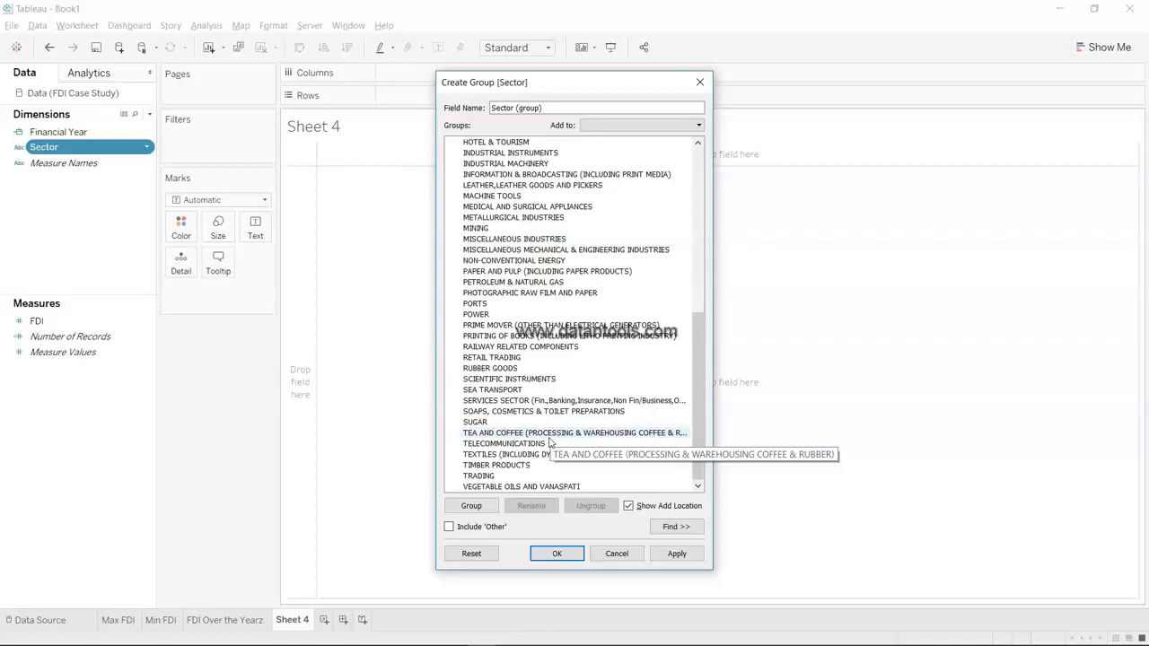
scroll(550, 442, up, 11)
ctrl+click(507, 338)
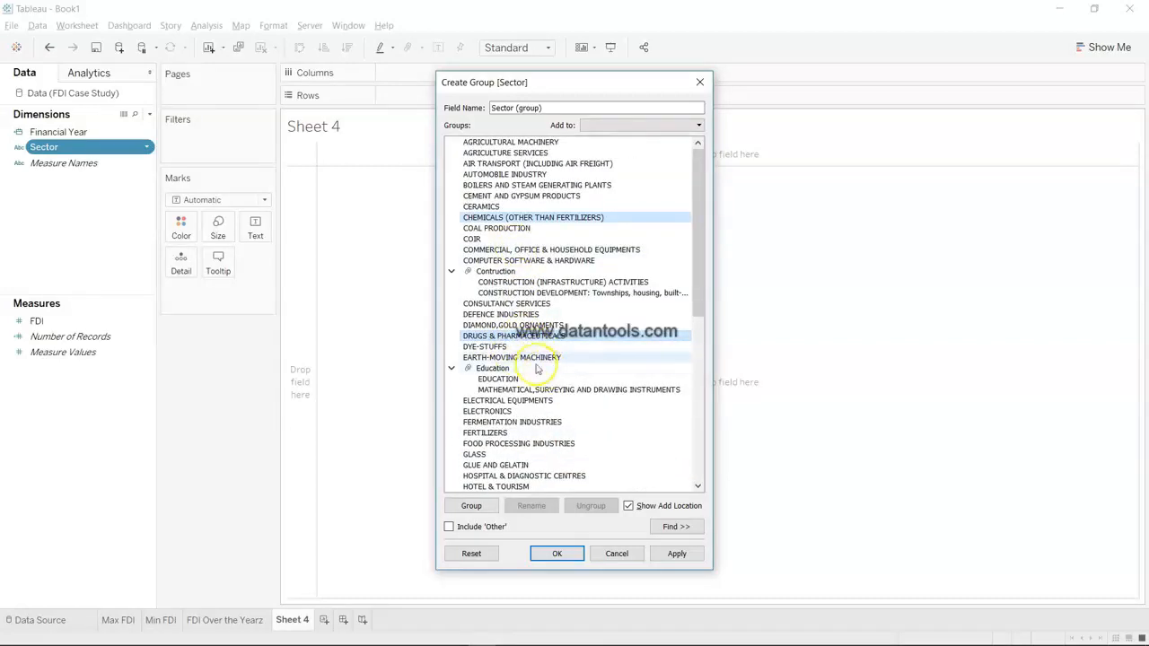
click(471, 506)
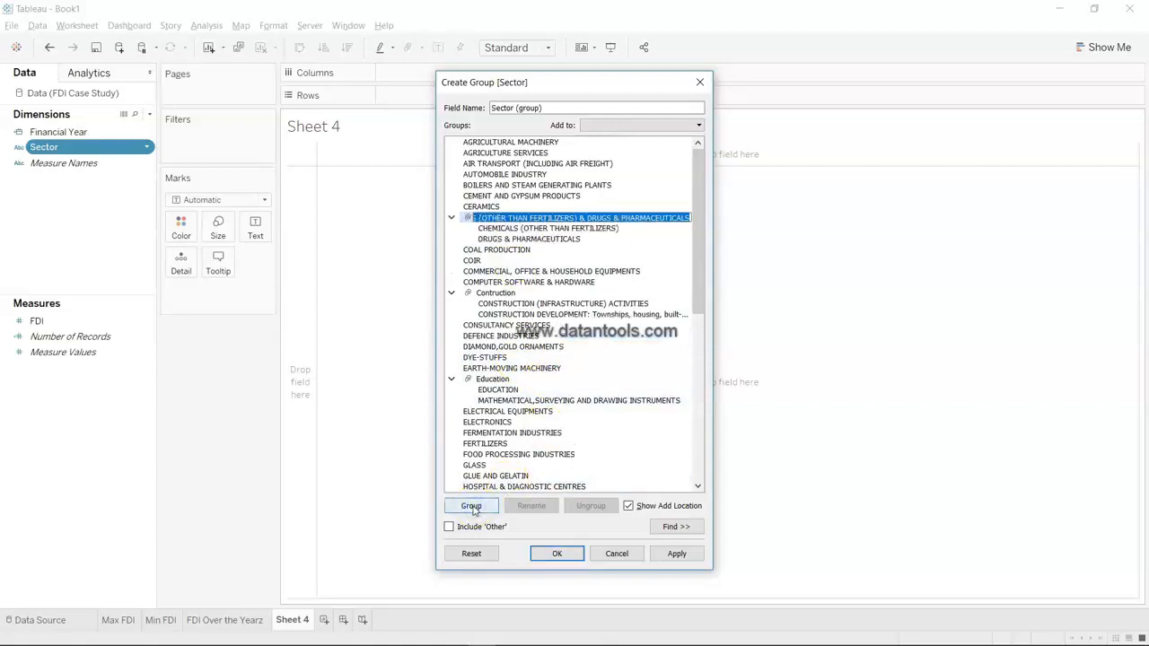
Name the group combining the chemicals and drugs & pharmaceuticals sectors "Medicines & Chemicals"
text(Medicines)
key(Return)
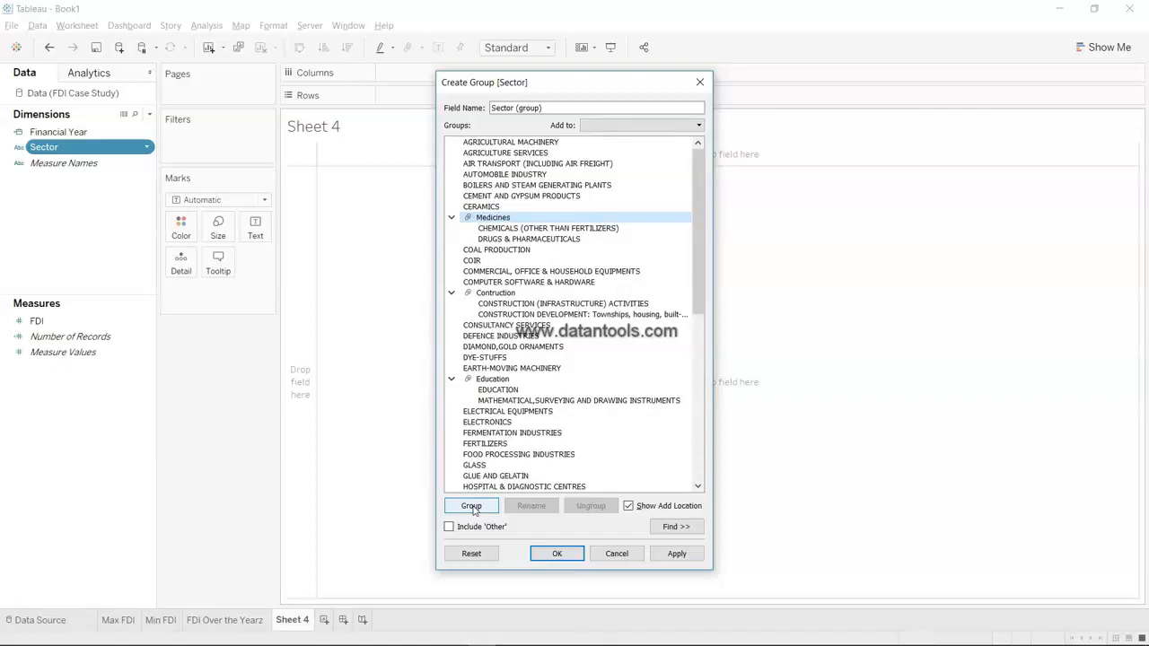
double_click(502, 218)
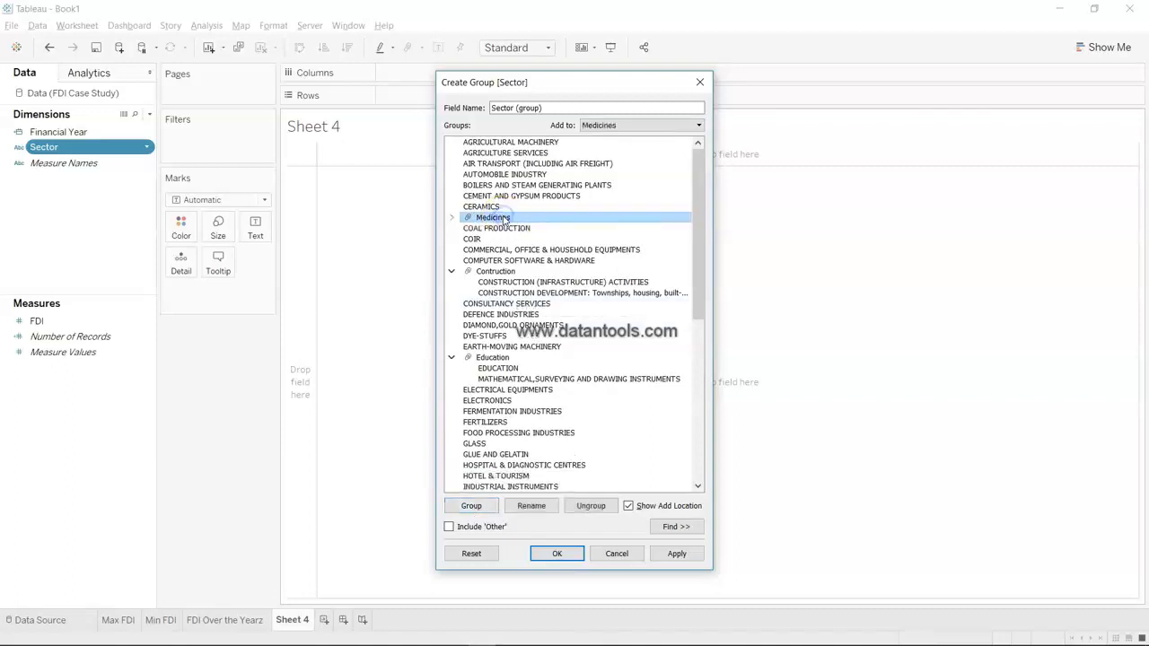
double_click(503, 218)
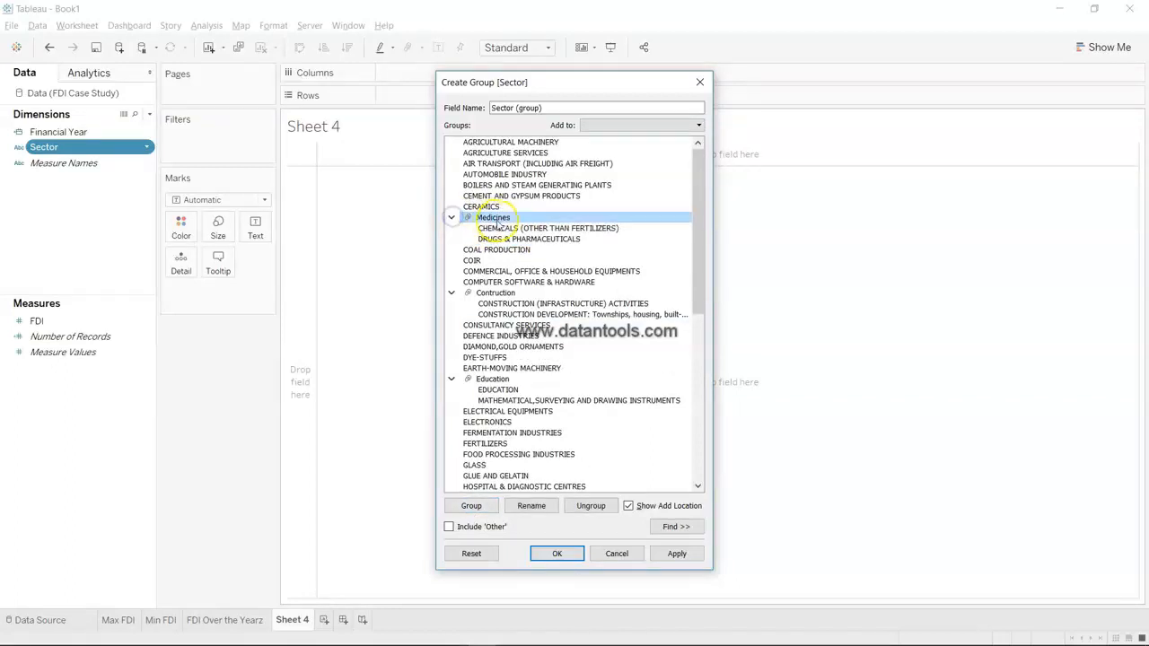
click(542, 507)
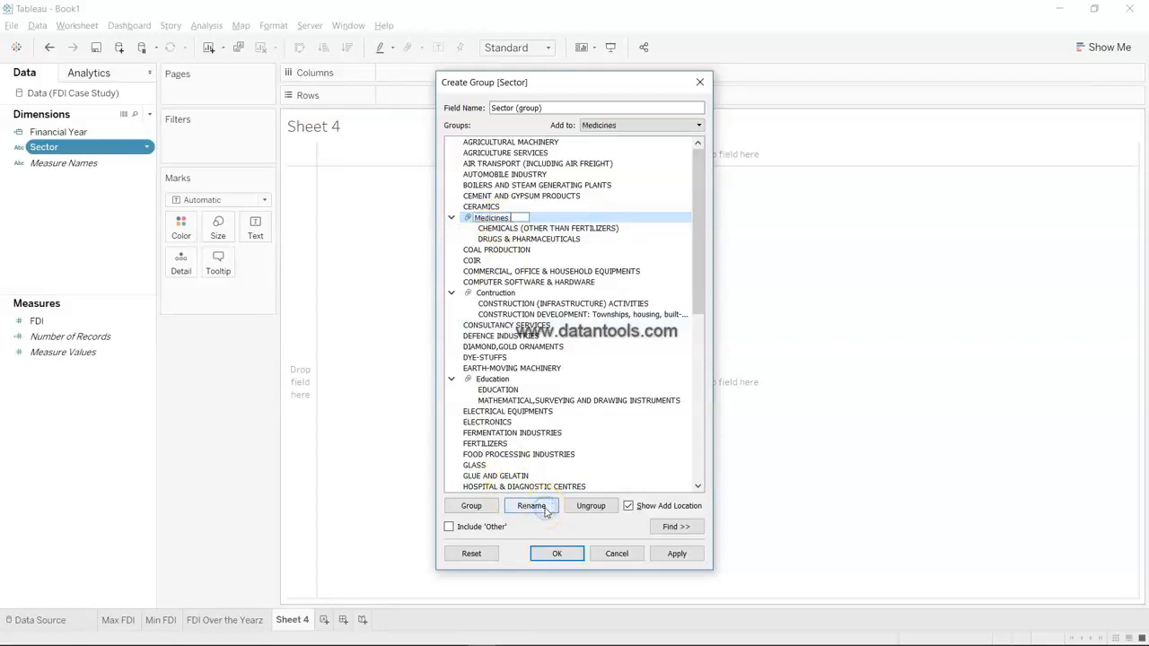
text(& Chemichals)
key(Return)
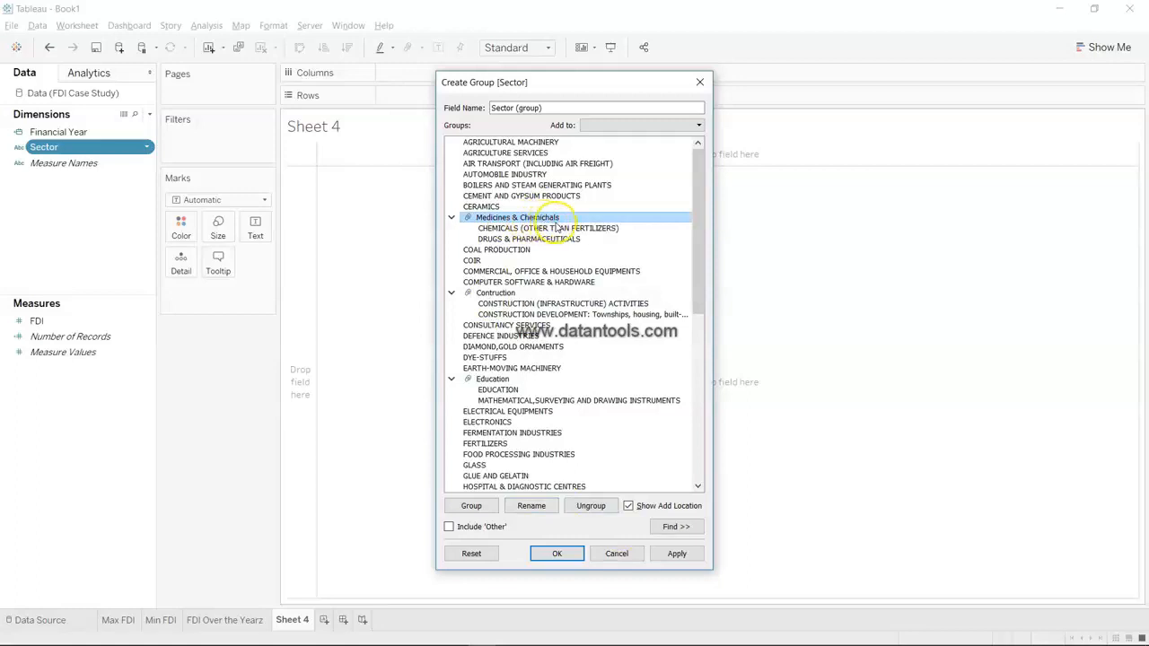
click(539, 506)
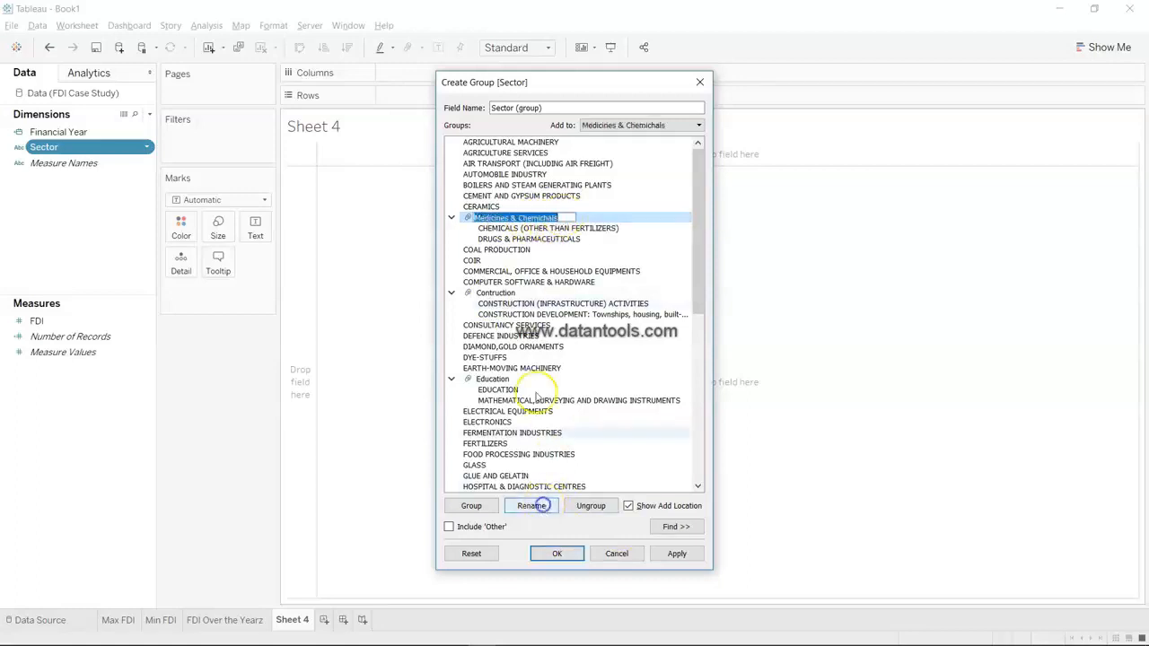
text(Medicines & Chemicals)
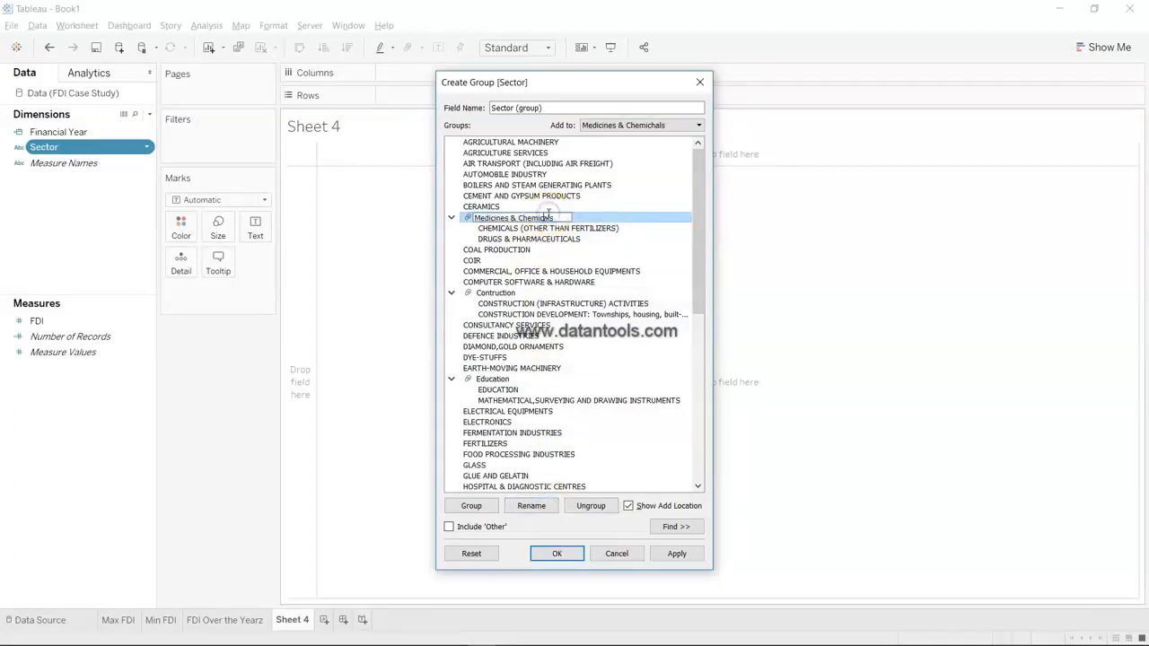
click(551, 230)
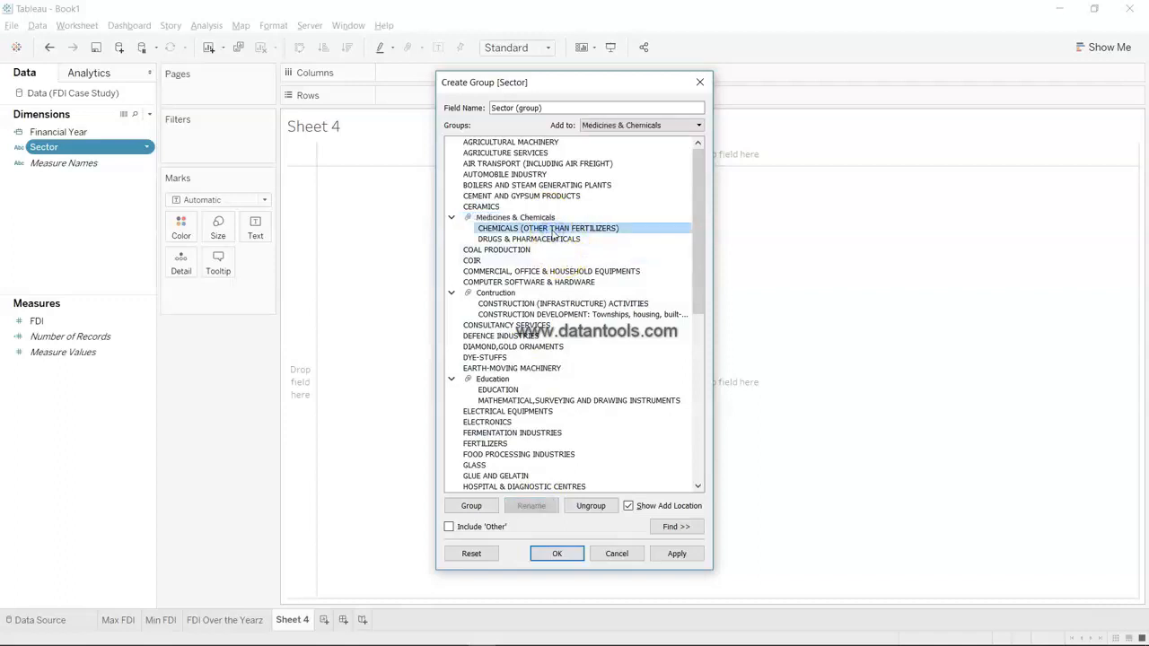
Review the remaining sectors and create the Sector (group) field with the defined groups
scroll(552, 235, down, 2)
scroll(554, 235, down, 6)
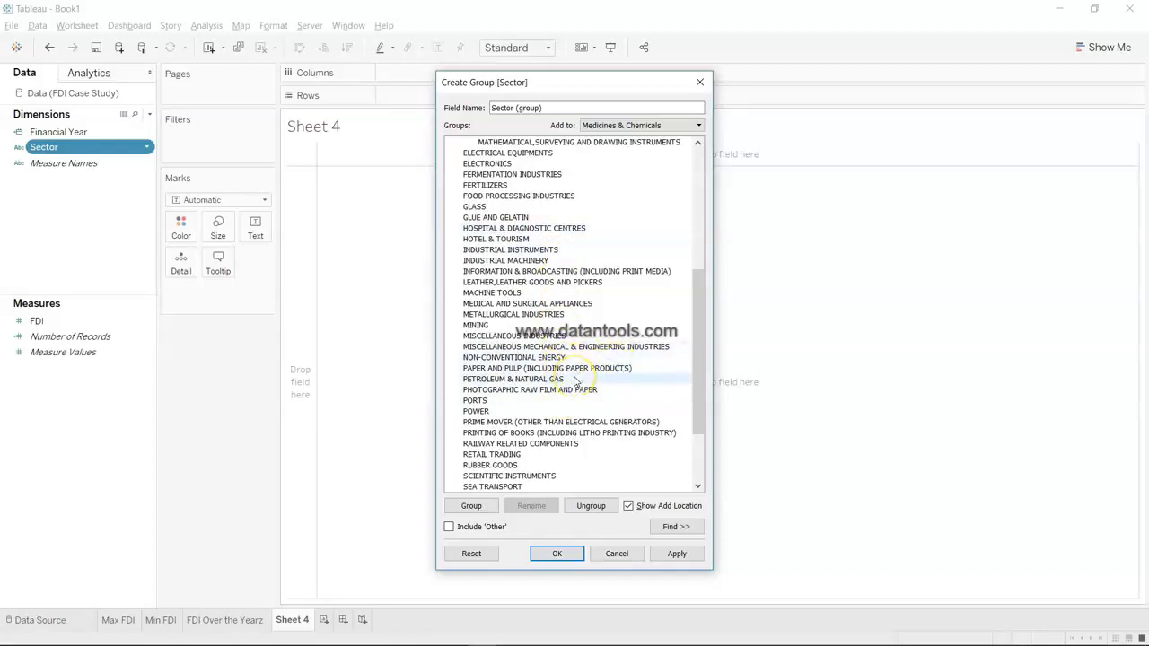
scroll(575, 381, up, 8)
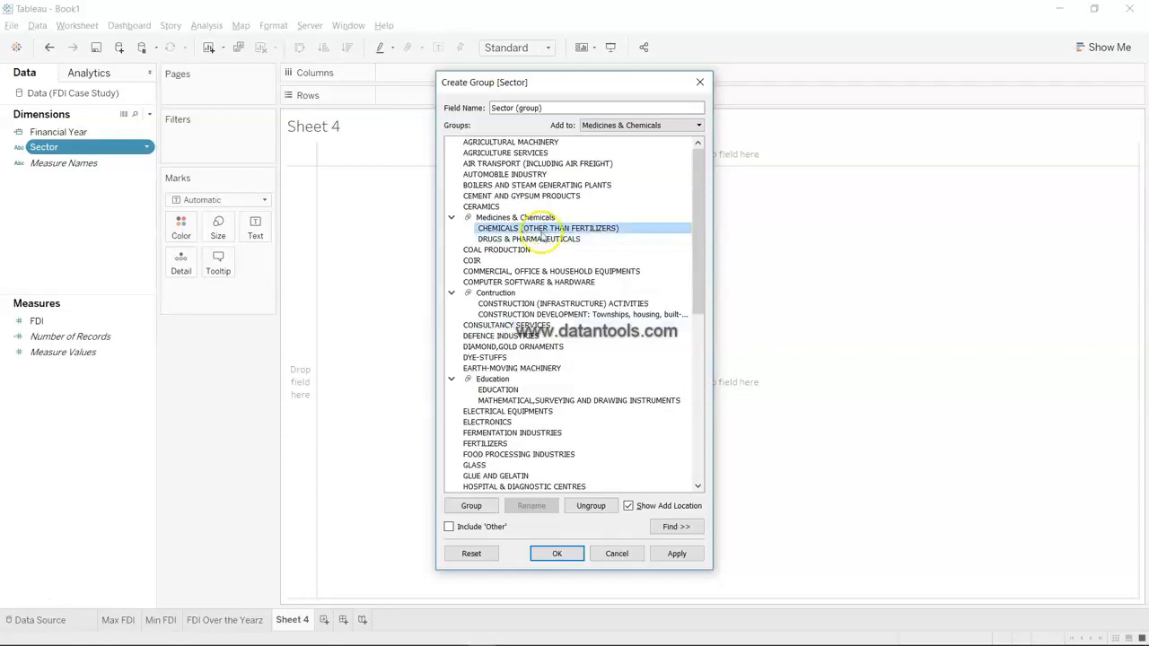
click(557, 553)
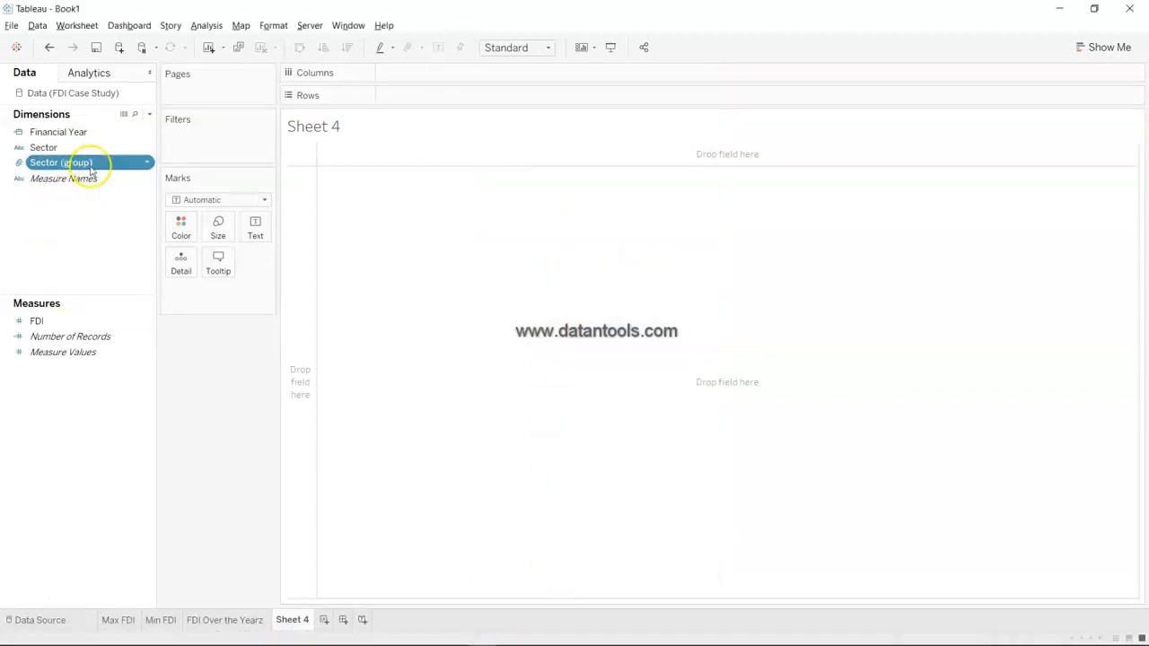
Add Sector (group) to the rows of Sheet 4 and widen the sector name column
drag(89, 167, 461, 105)
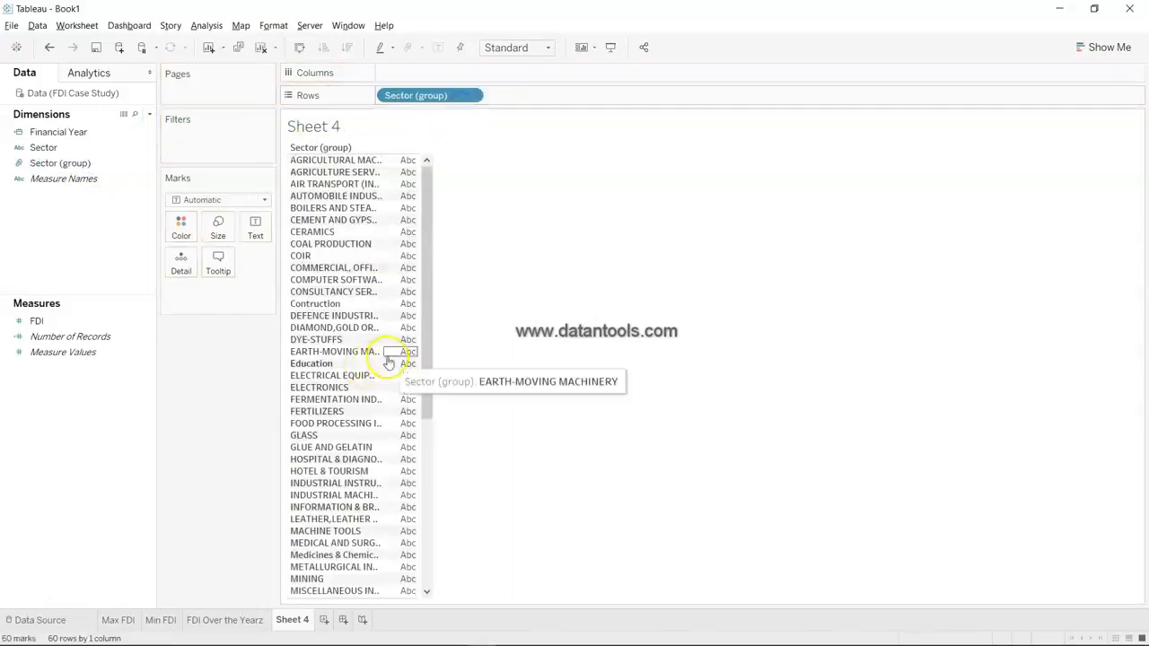
drag(387, 357, 449, 355)
scroll(449, 356, down, 8)
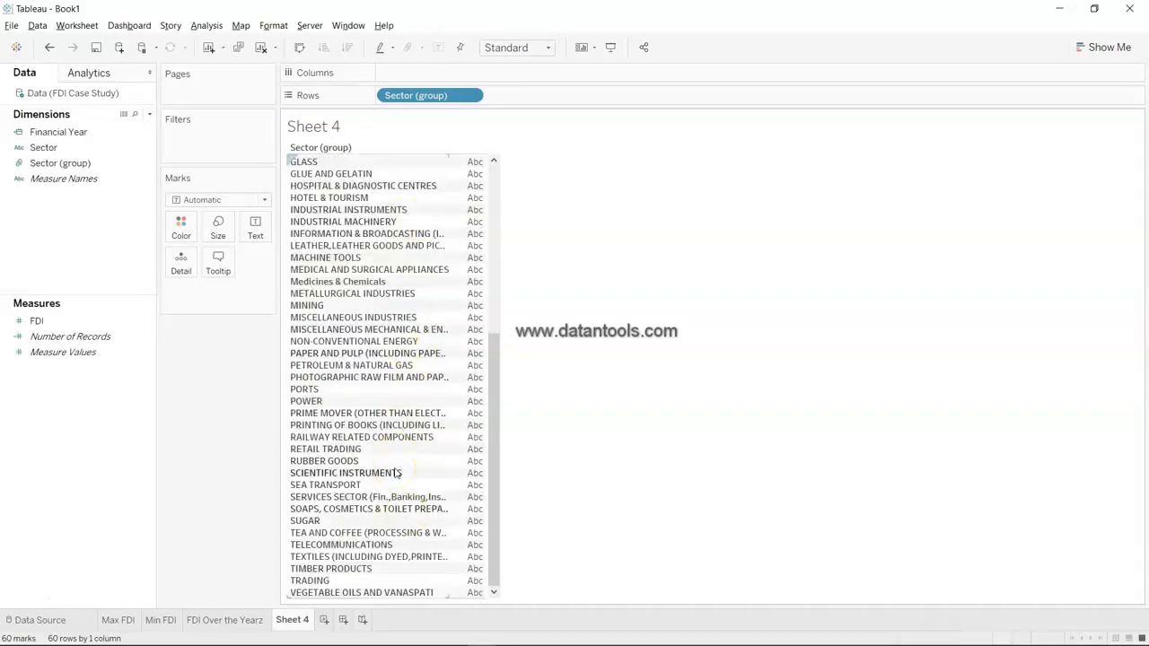
Open the Sector (group) definition to check its groups and close it without changes
click(147, 163)
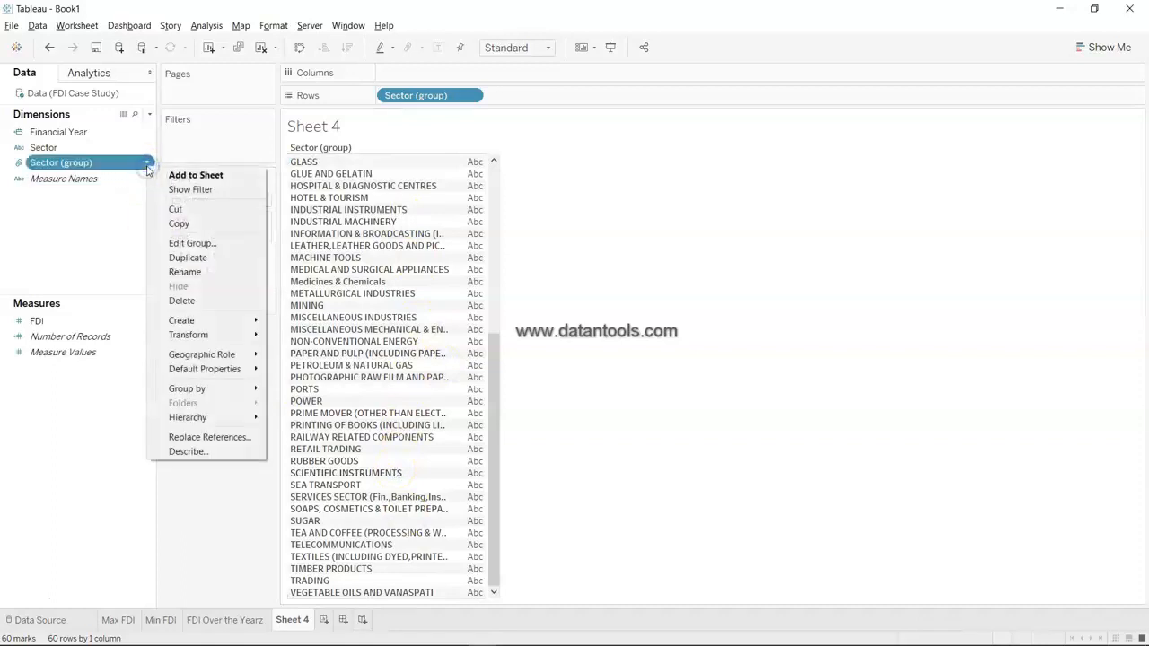
click(195, 247)
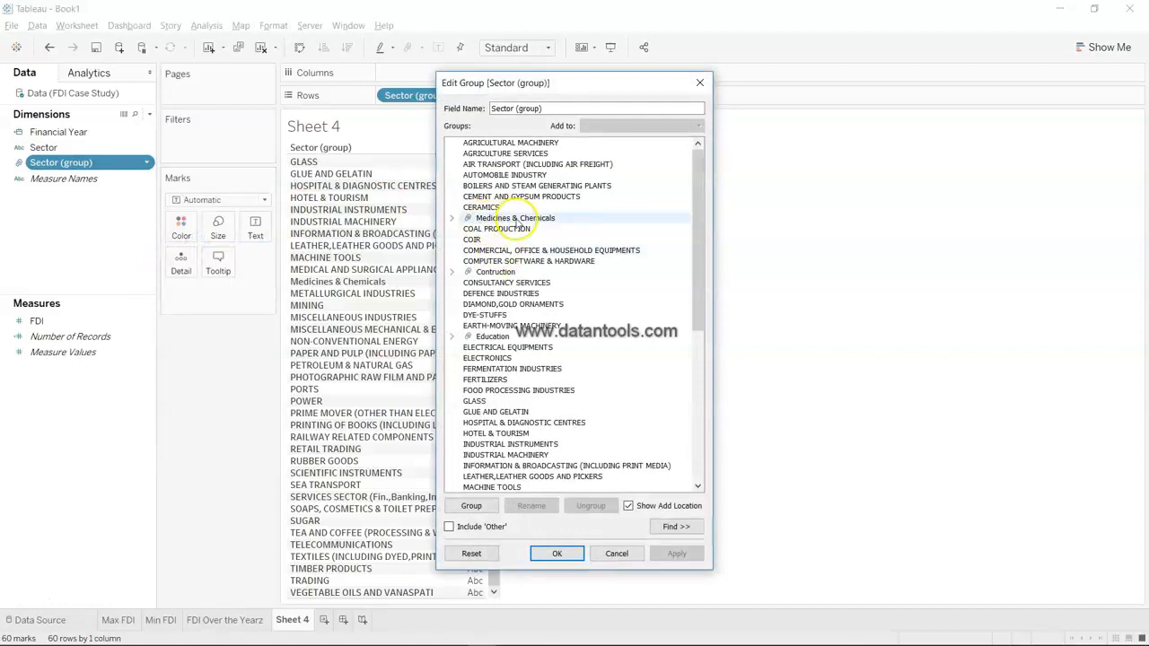
click(700, 82)
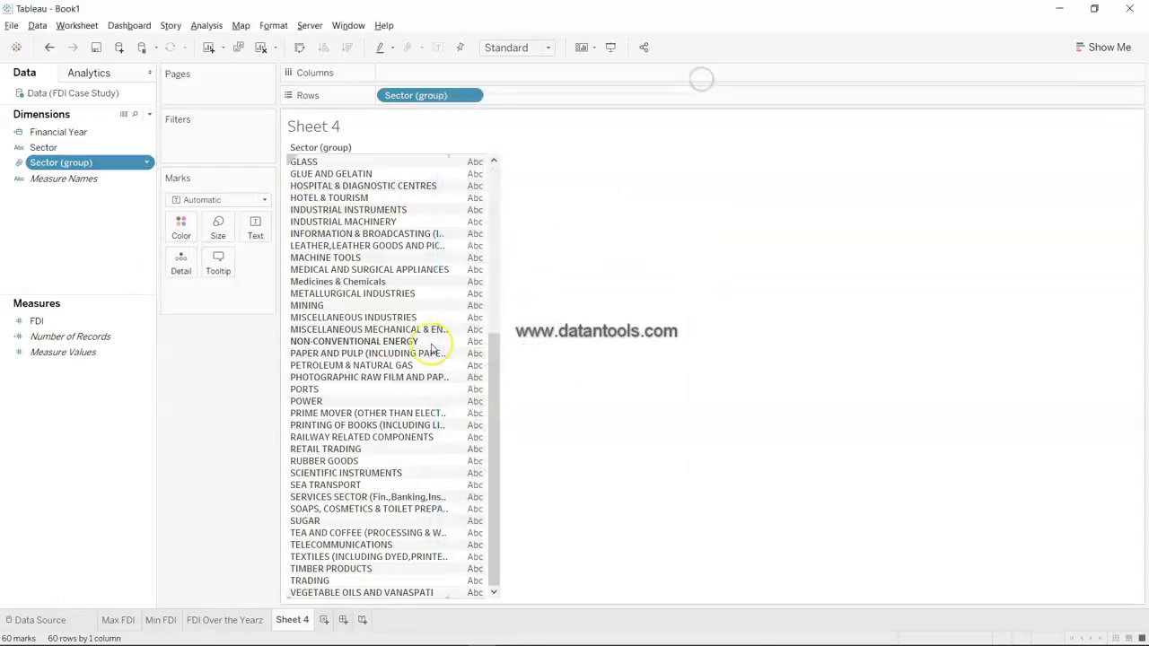
Find the Medicines & Chemicals row in the sheet's sector list and highlight it
scroll(432, 348, up, 8)
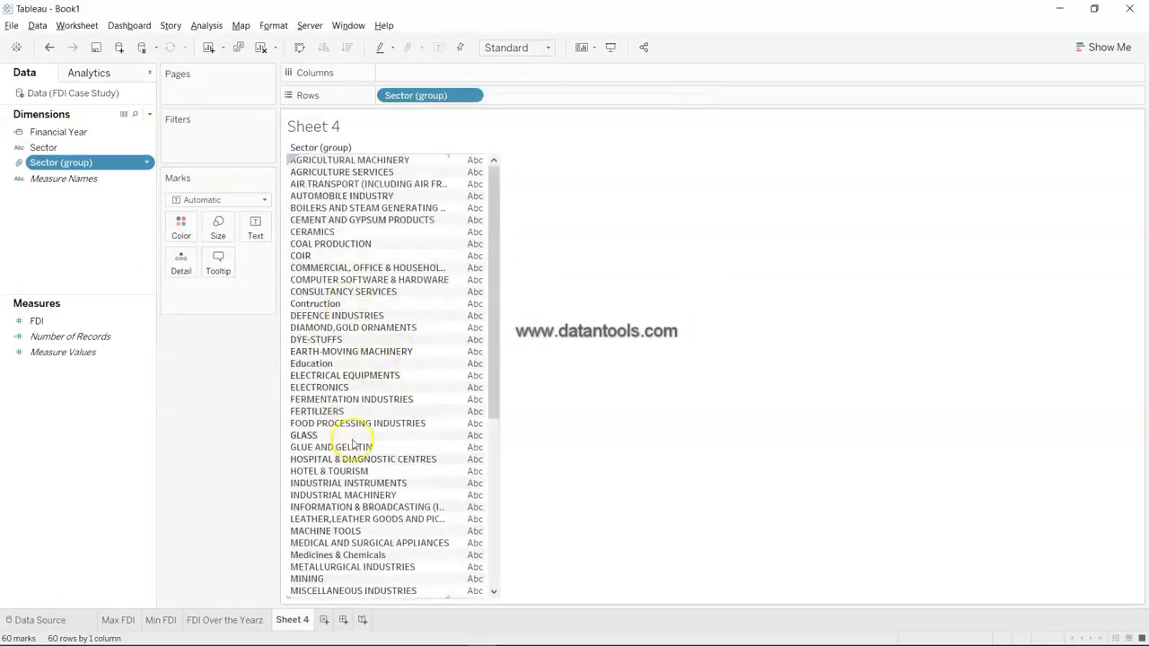
scroll(350, 473, down, 1)
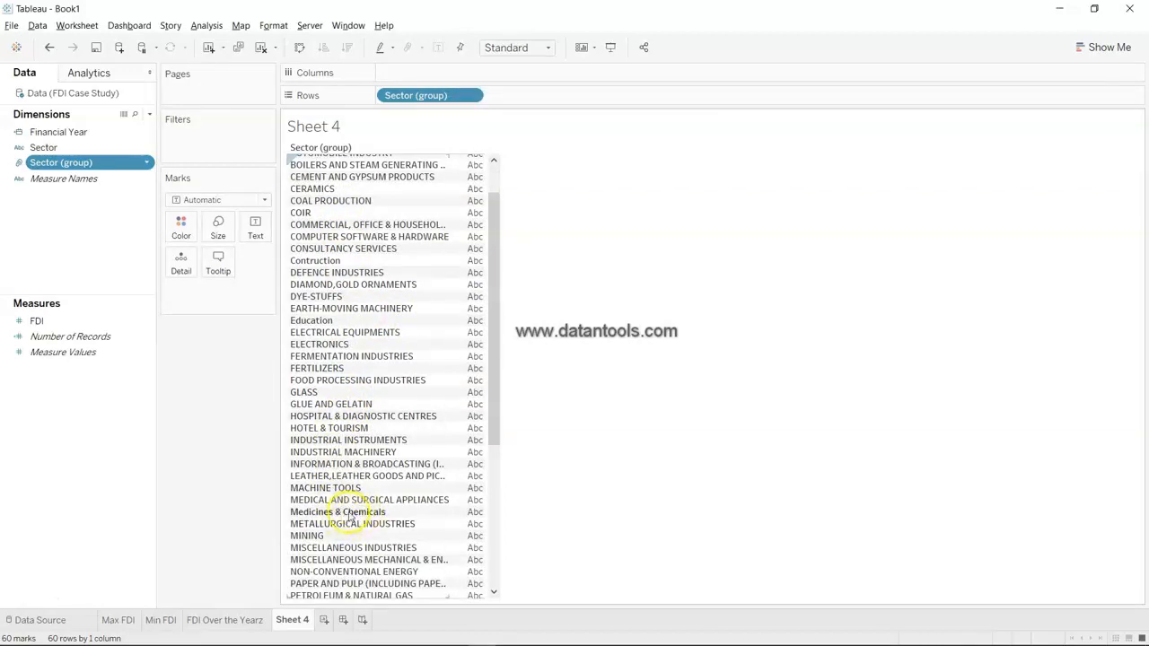
click(362, 513)
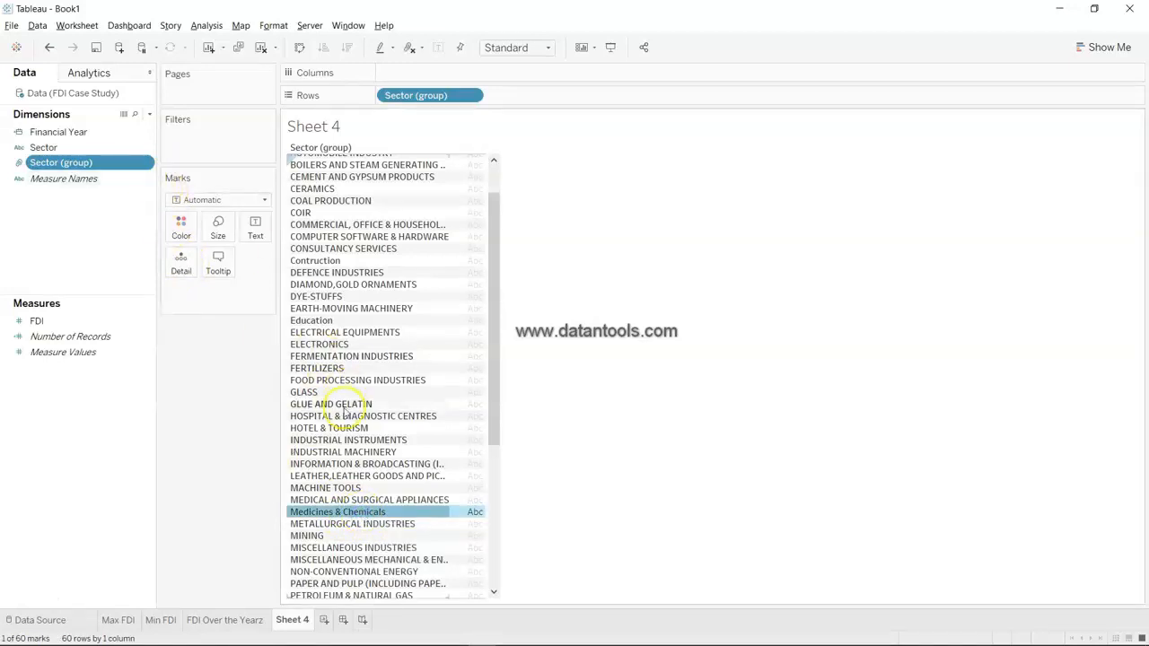
Show the sum of FDI for each sector group in the table and clear the row highlight
scroll(347, 411, down, 1)
click(79, 338)
drag(54, 320, 479, 398)
mouse_move(463, 465)
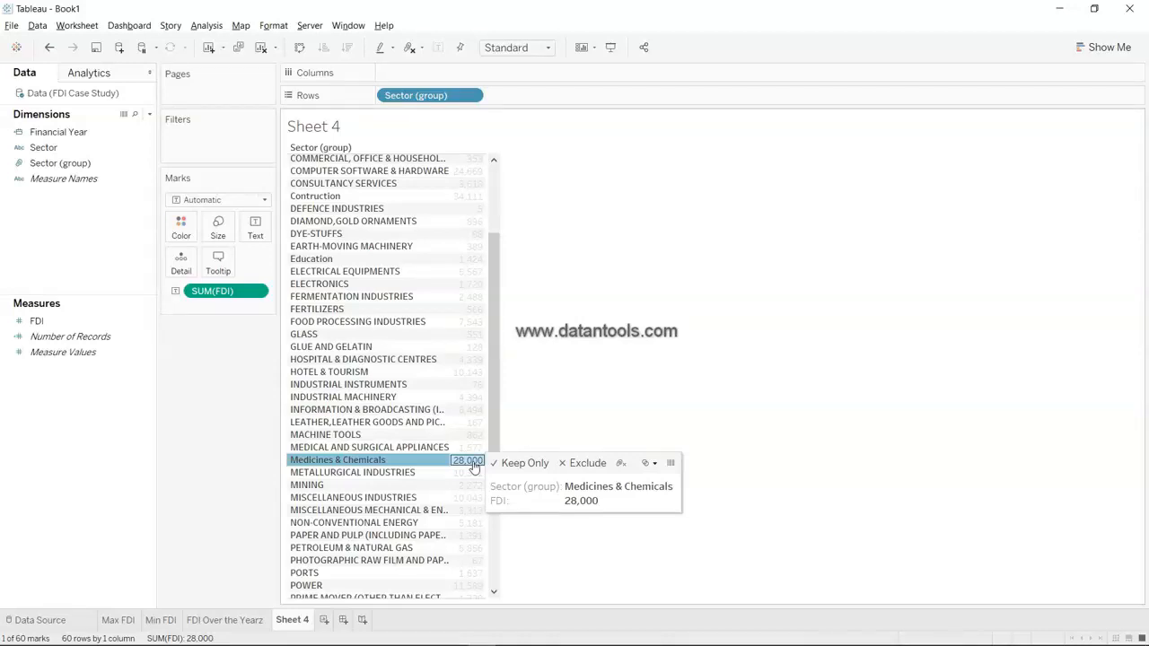
click(117, 162)
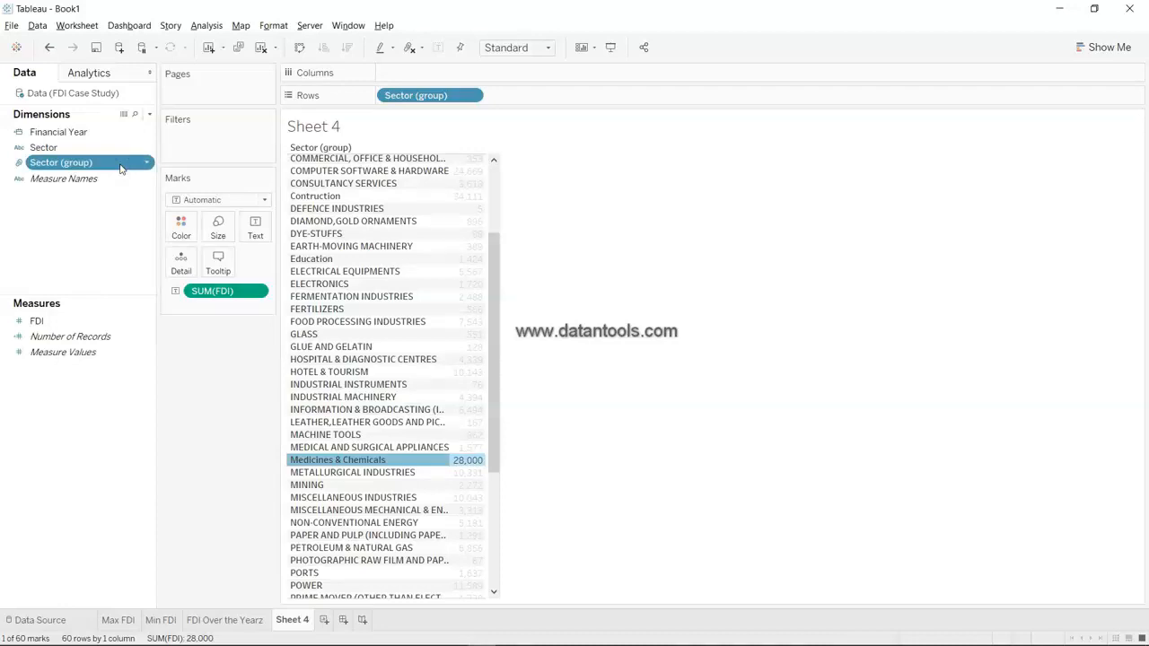
click(285, 372)
click(346, 462)
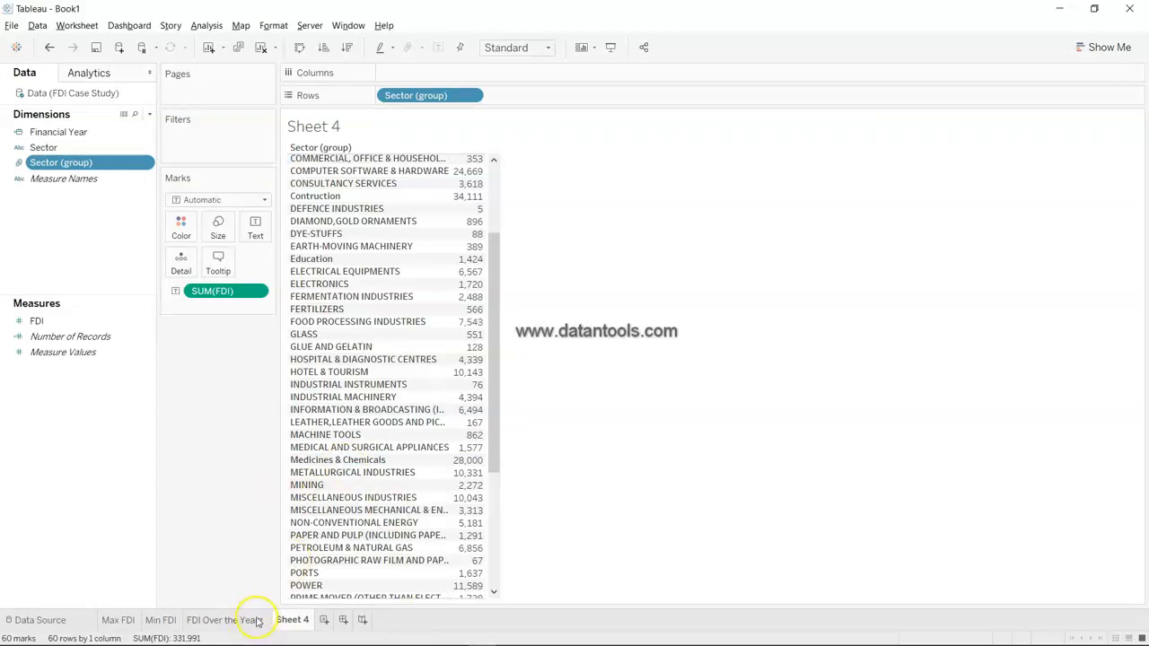
On the FDI Over the Yearz sheet, filter Sector to only Chemicals (other than fertilizers)
click(224, 620)
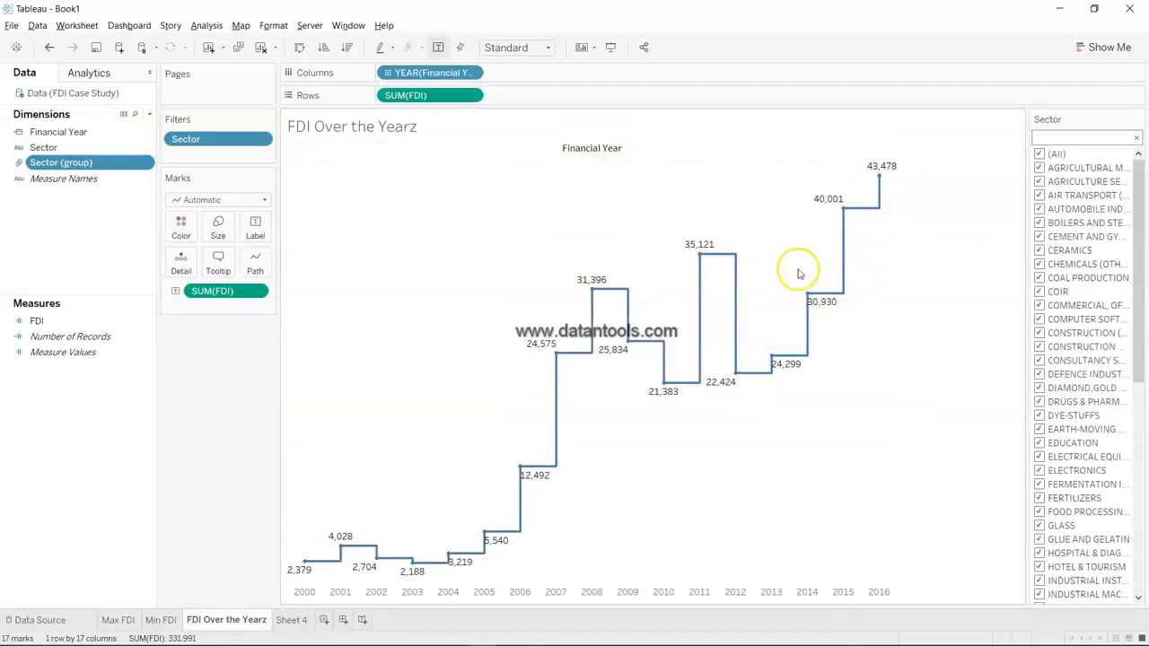
mouse_move(736, 294)
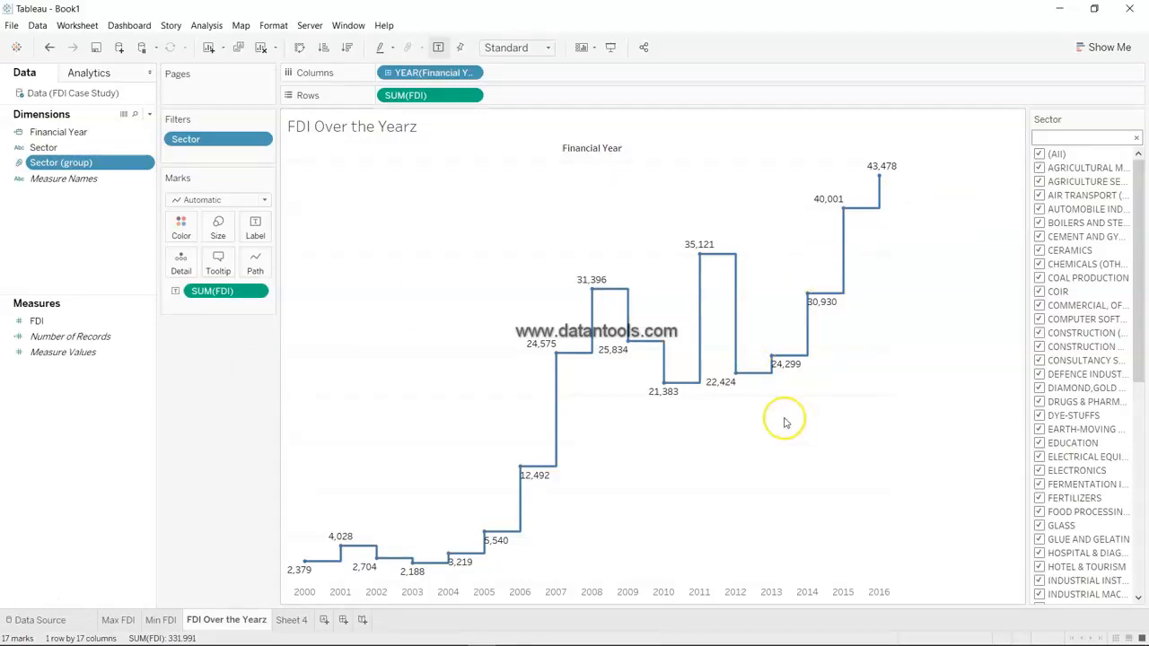
mouse_move(732, 355)
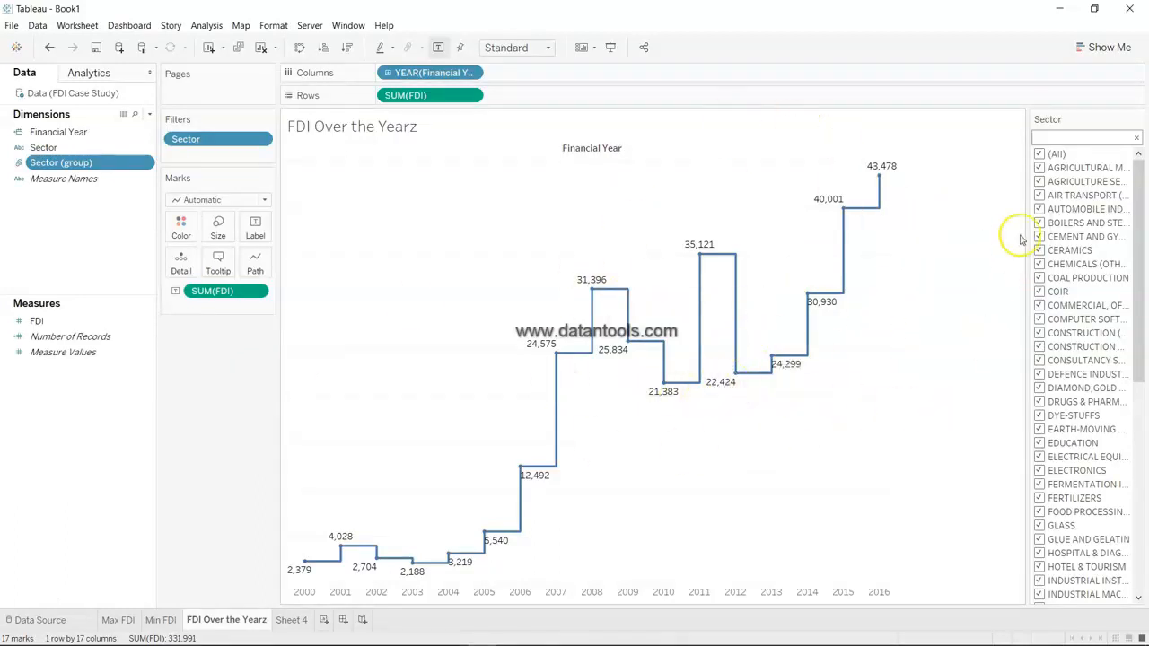
click(1038, 154)
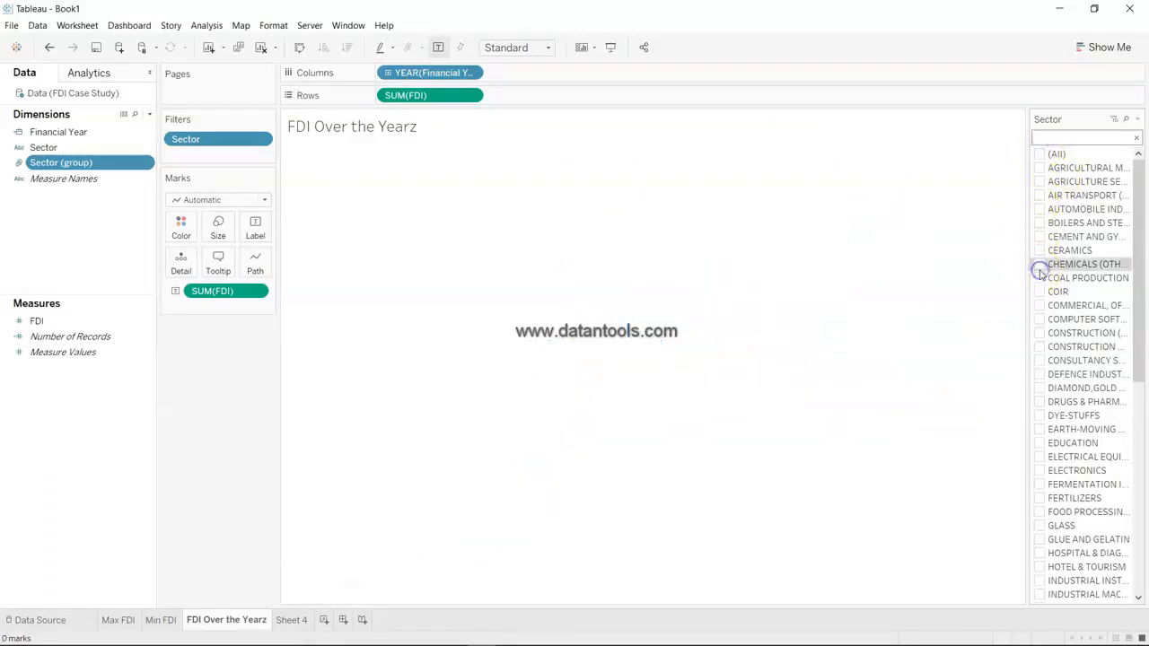
click(1038, 264)
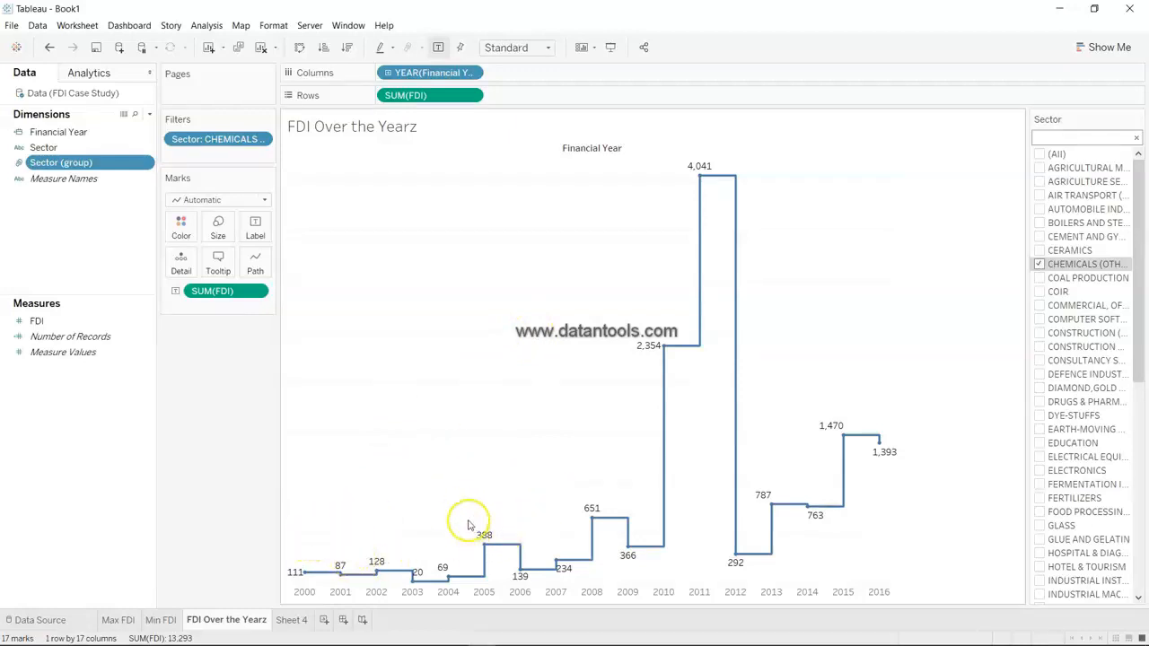
Create a set named "Mid Years" from the 2005 to 2009 marks on the FDI line
drag(467, 514, 647, 572)
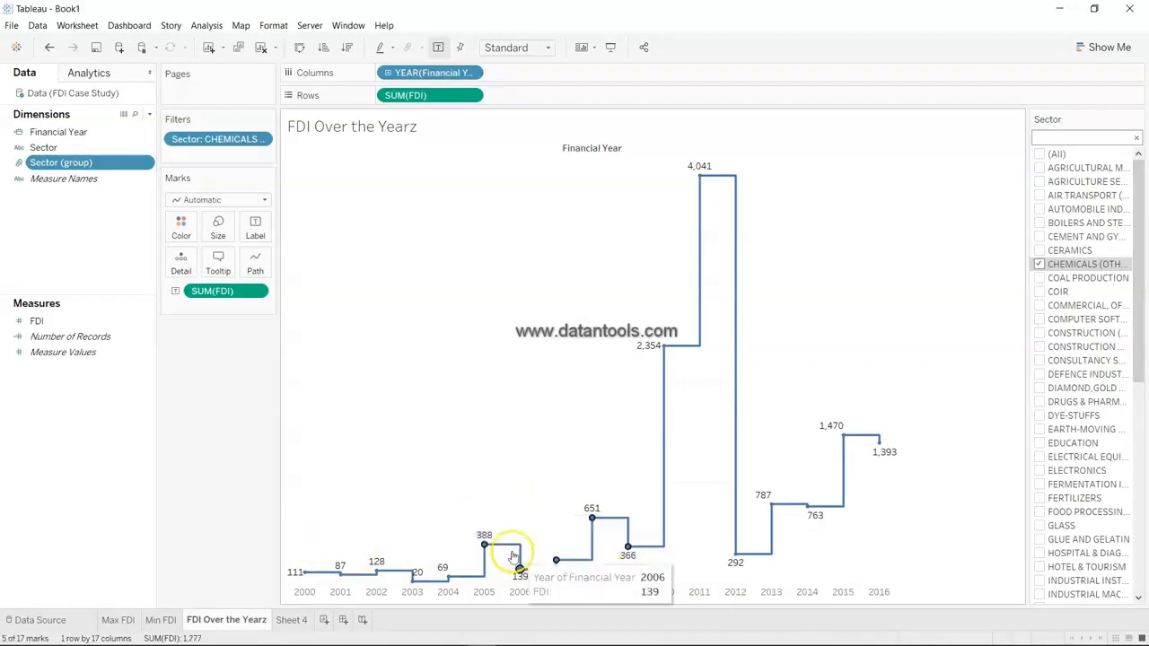
mouse_move(592, 521)
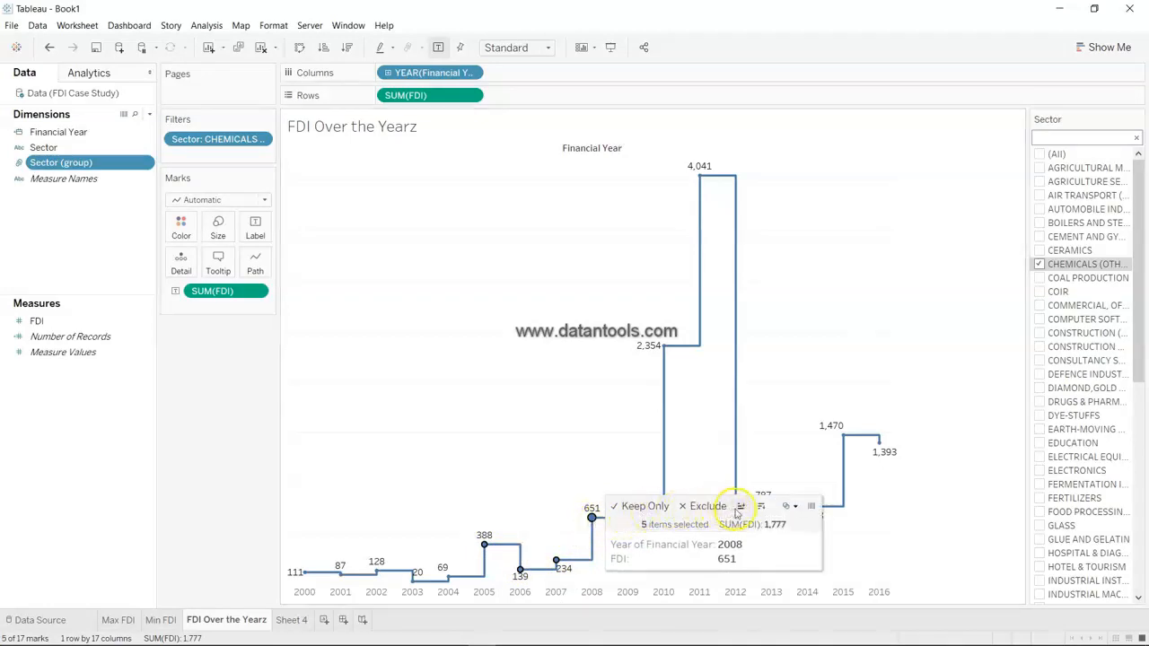
click(790, 507)
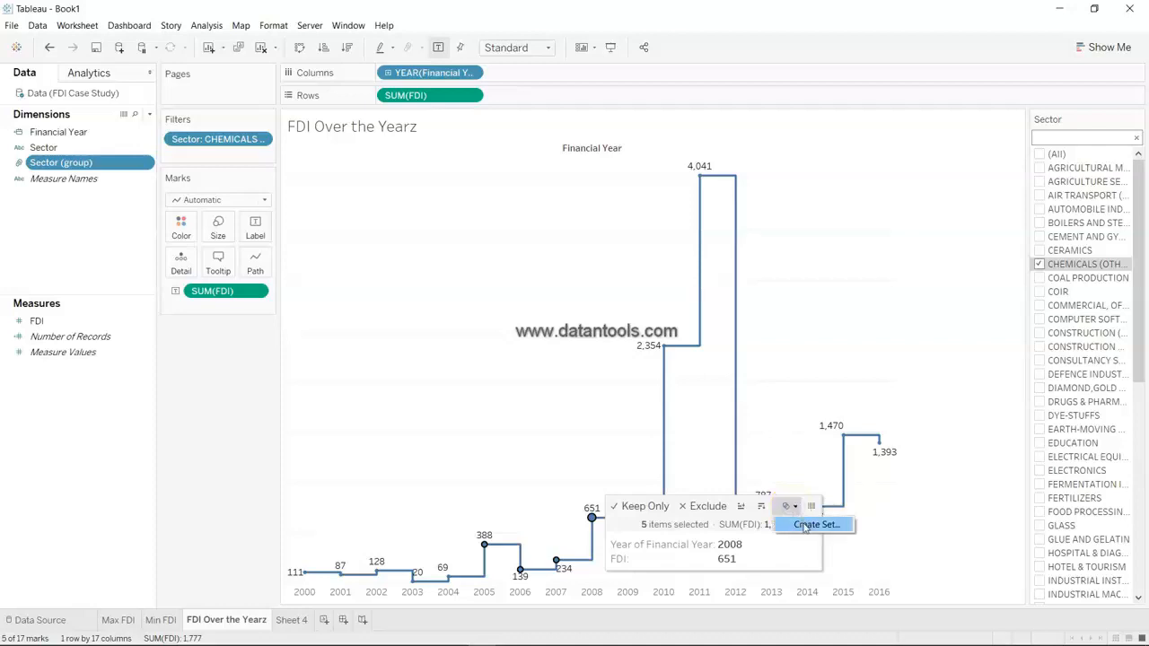
click(804, 524)
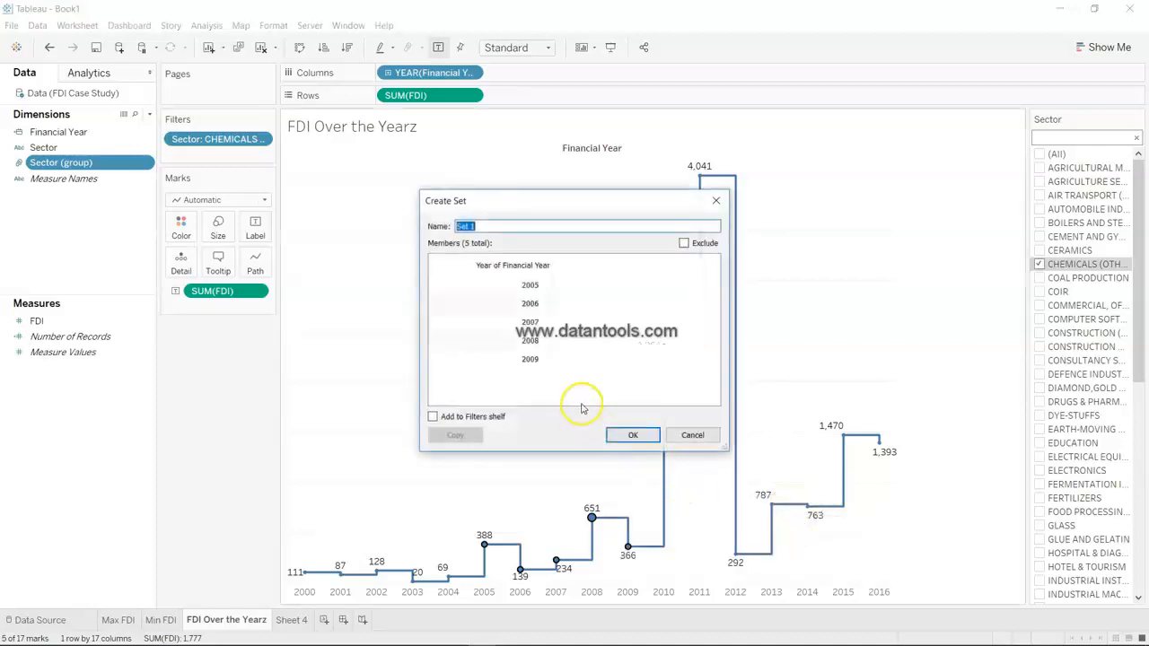
drag(577, 197, 737, 190)
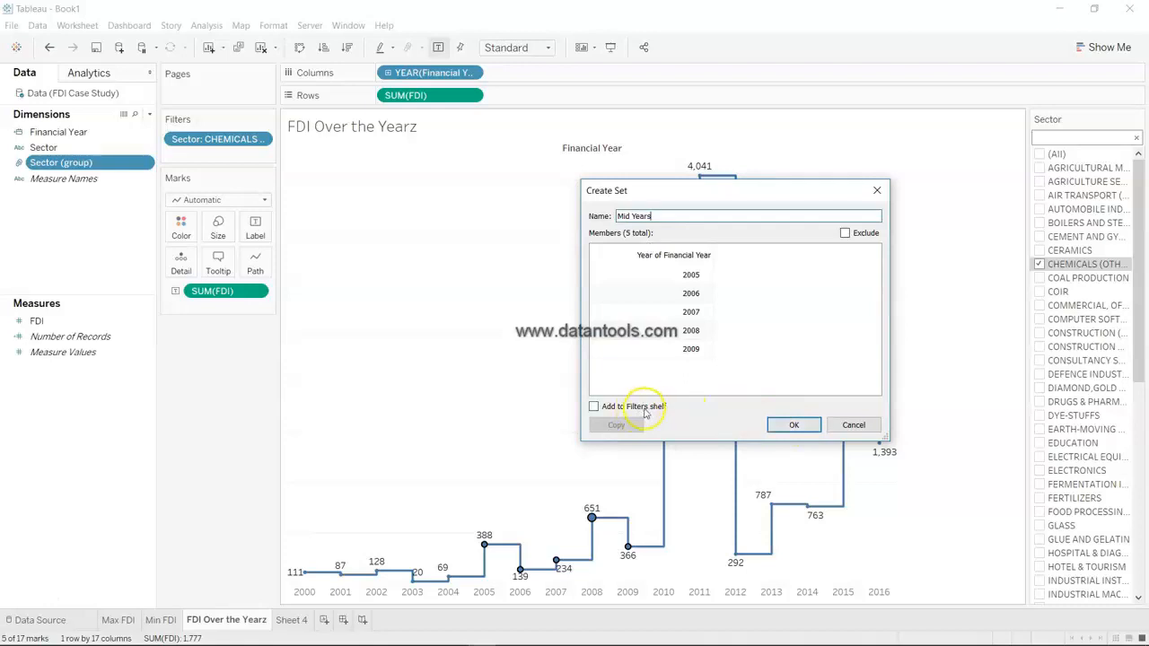
click(794, 425)
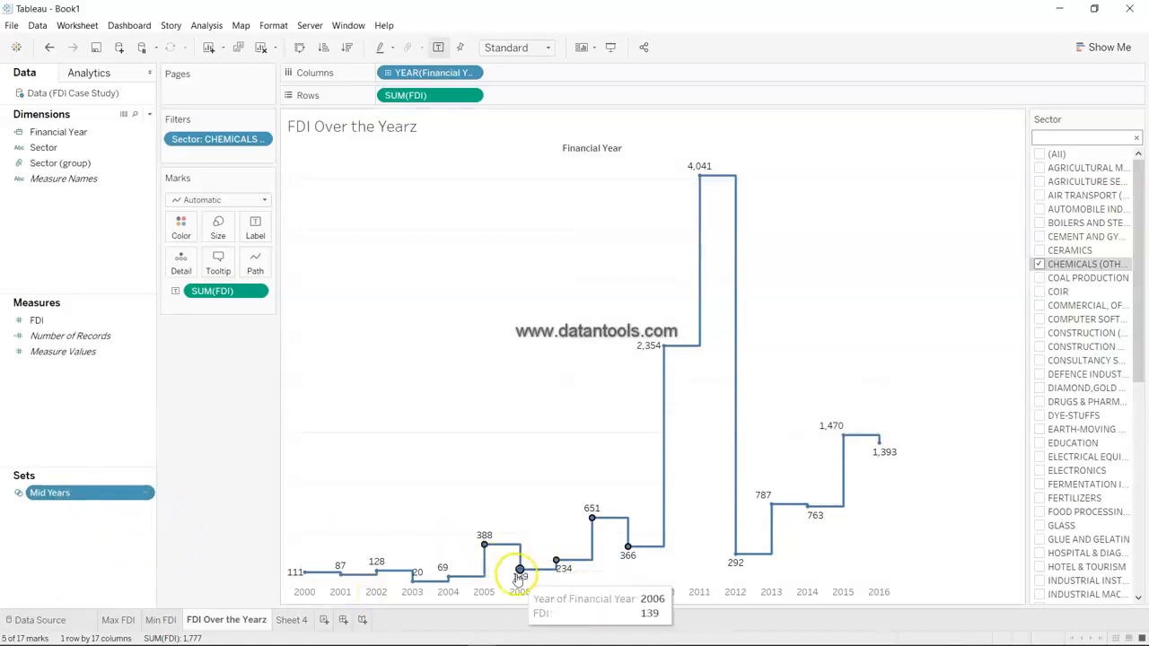
mouse_move(629, 545)
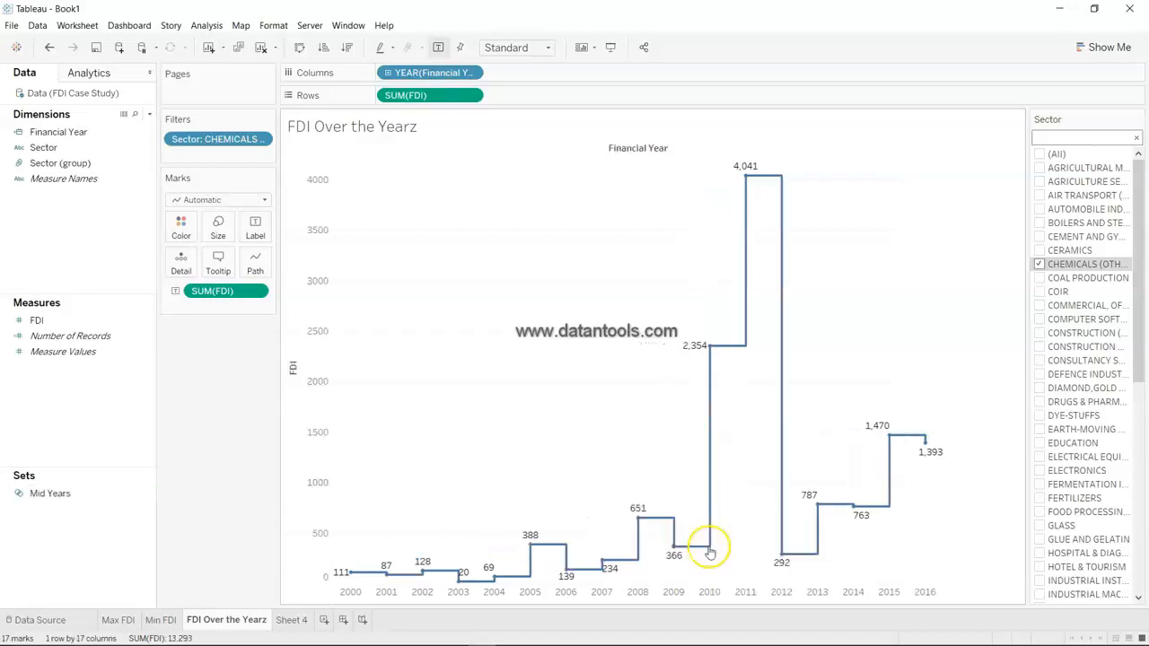
click(74, 493)
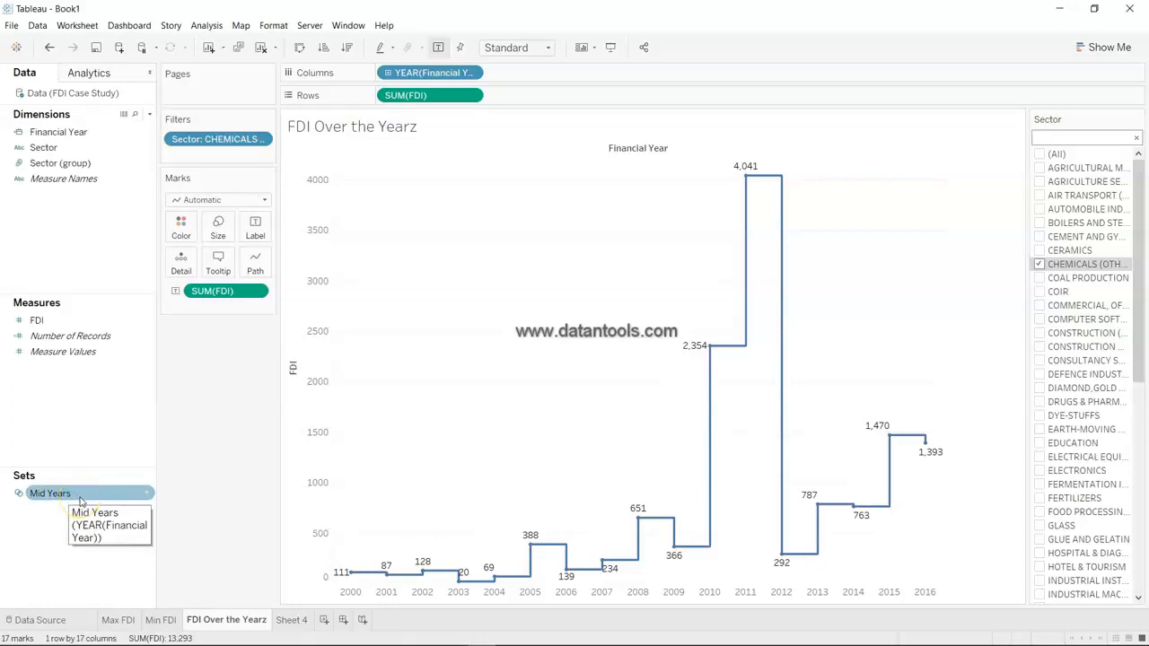
click(120, 162)
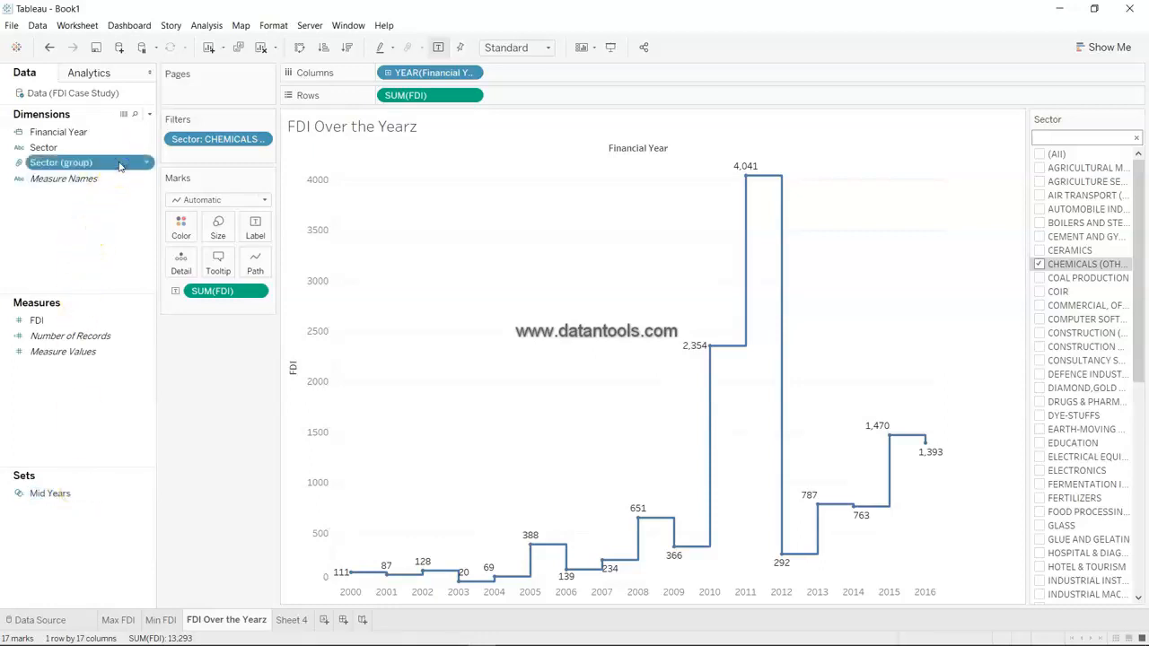
Start a new set based on the Financial Year dimension and name it "FDI Over 1000"
click(118, 132)
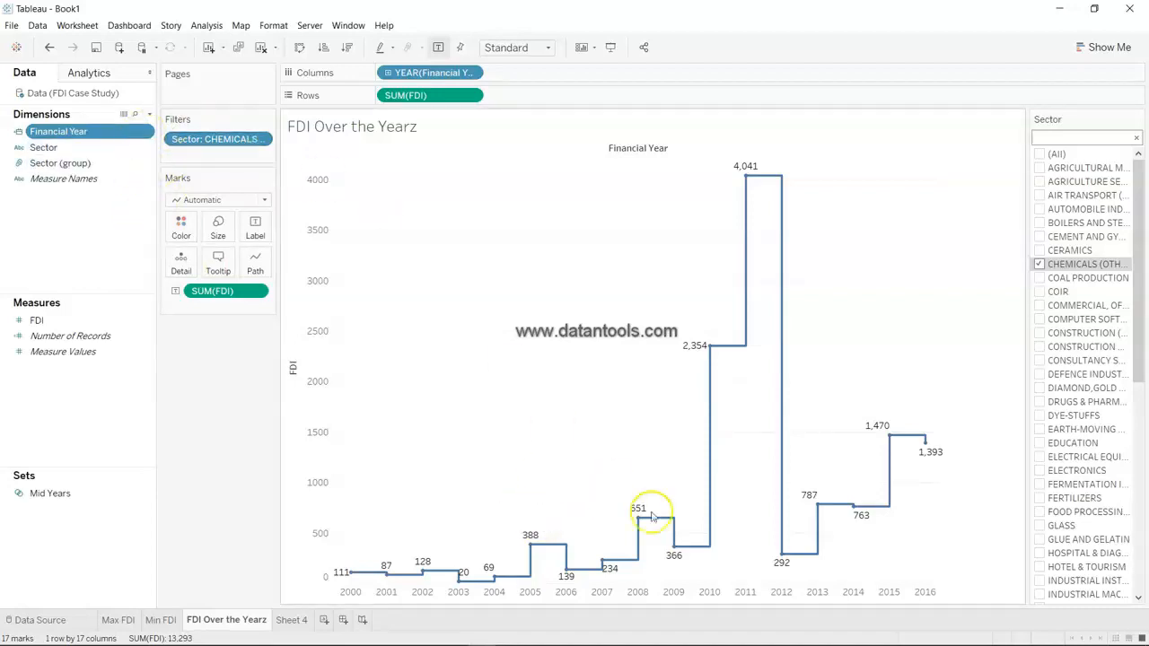
right_click(142, 132)
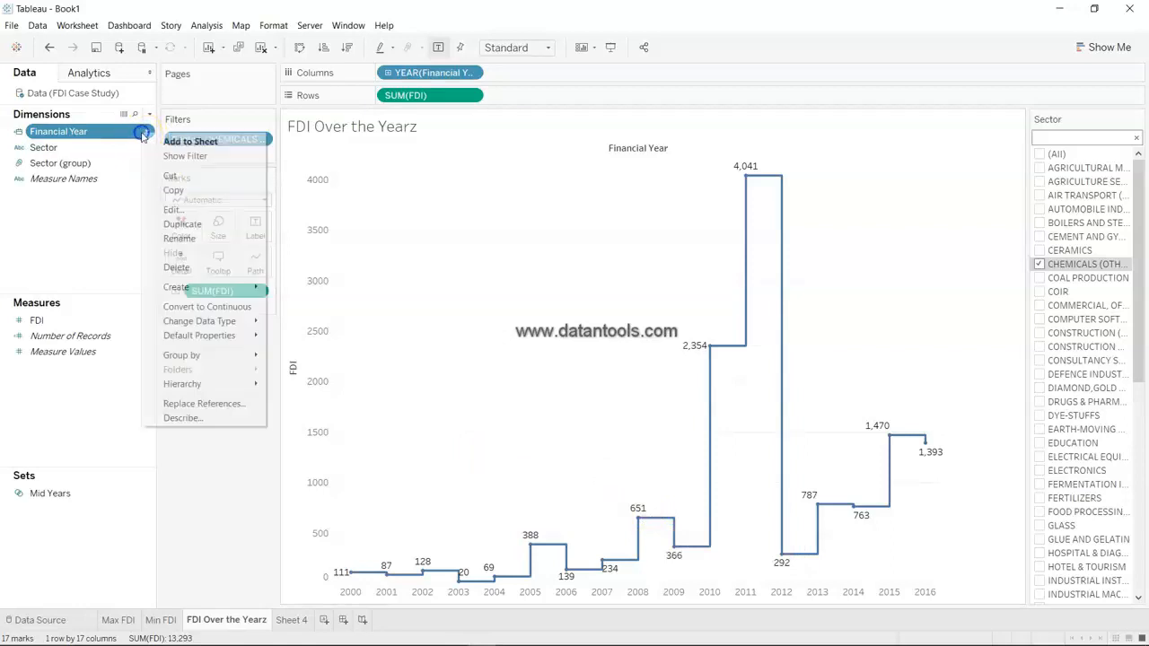
mouse_move(225, 287)
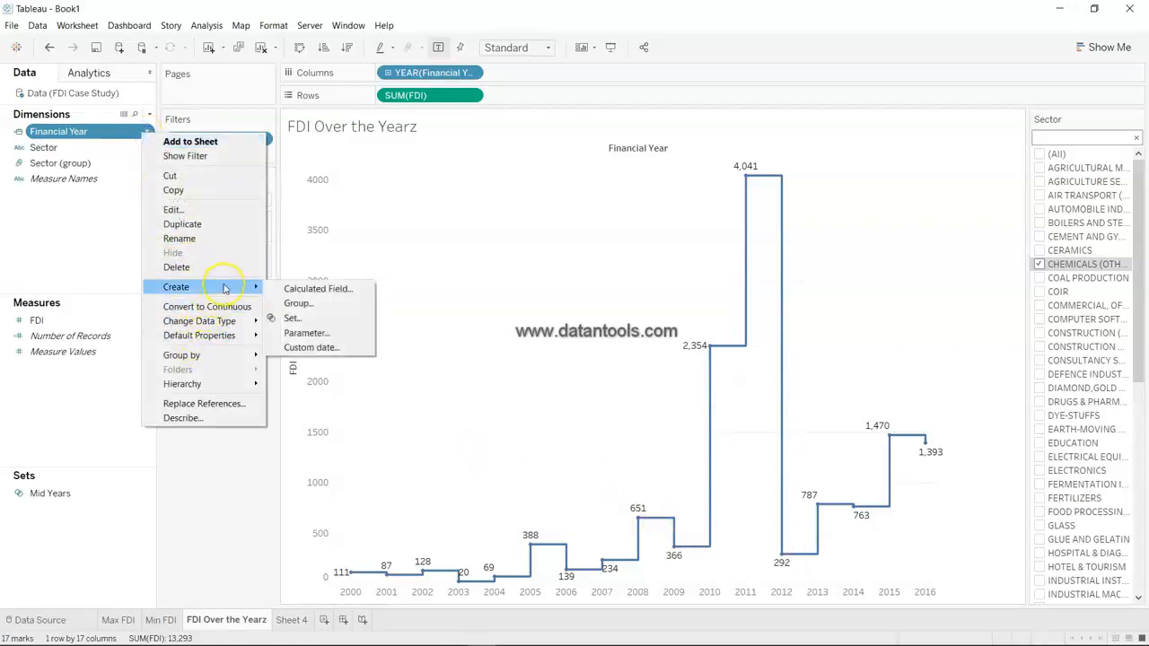
click(309, 317)
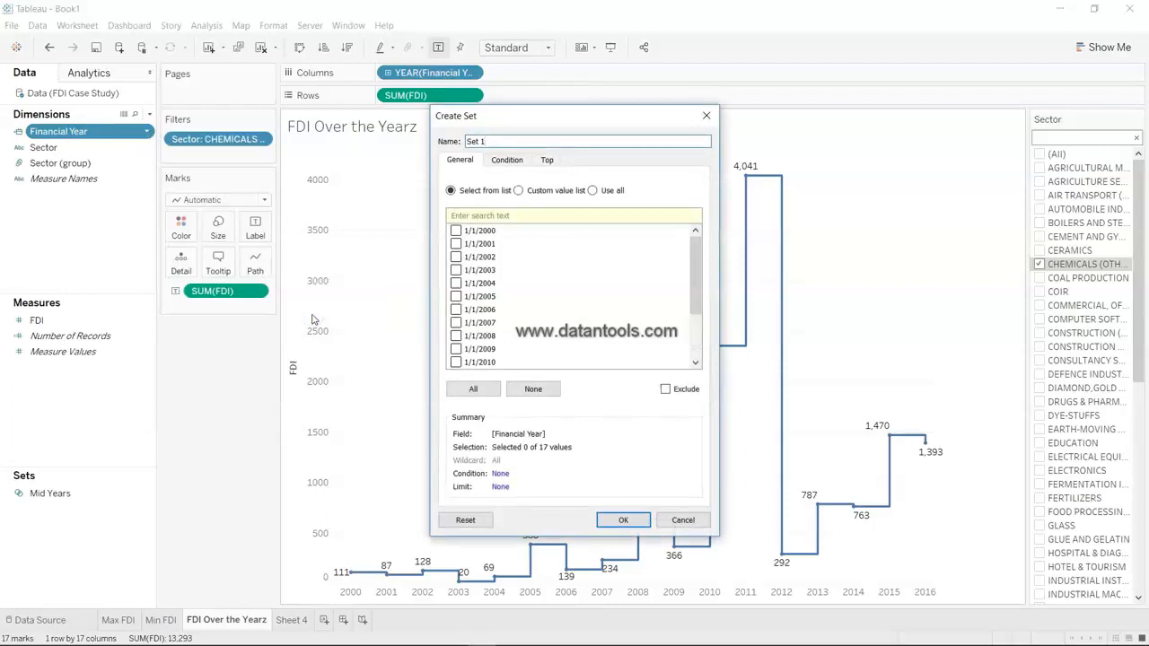
scroll(542, 334, down, 2)
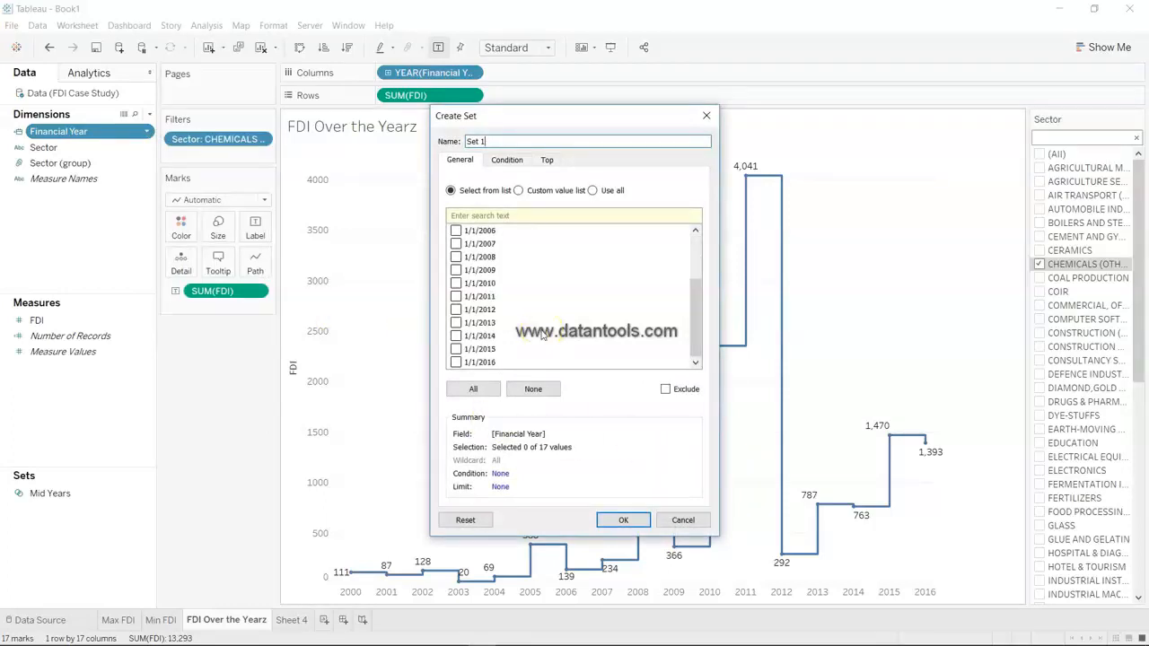
scroll(541, 334, up, 2)
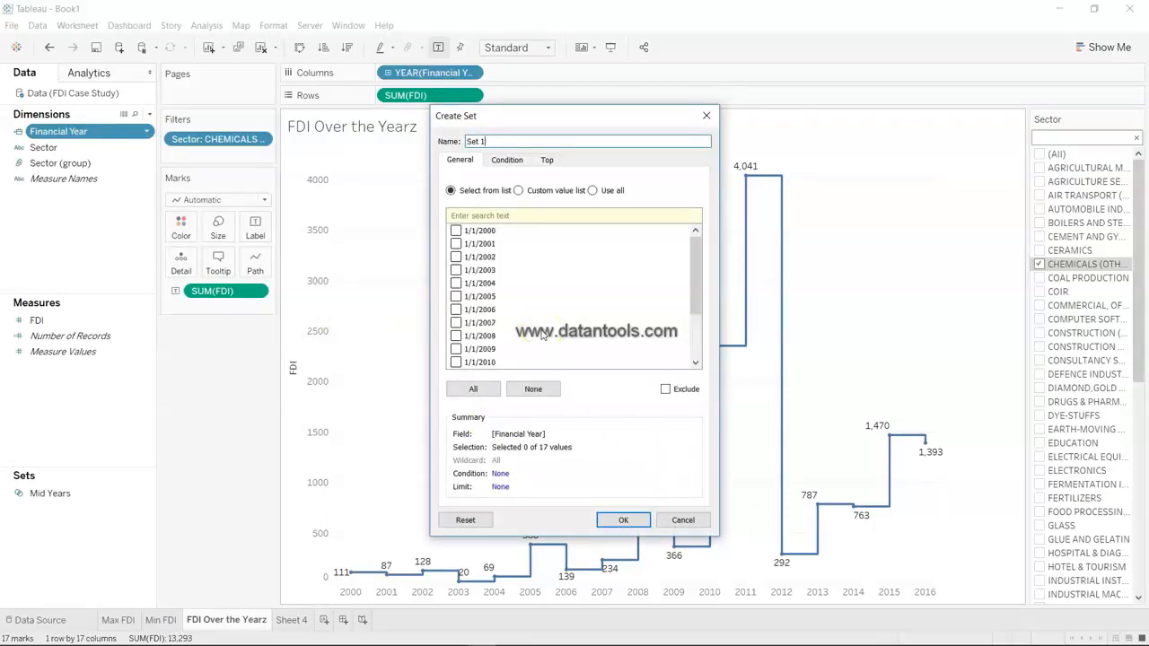
click(508, 159)
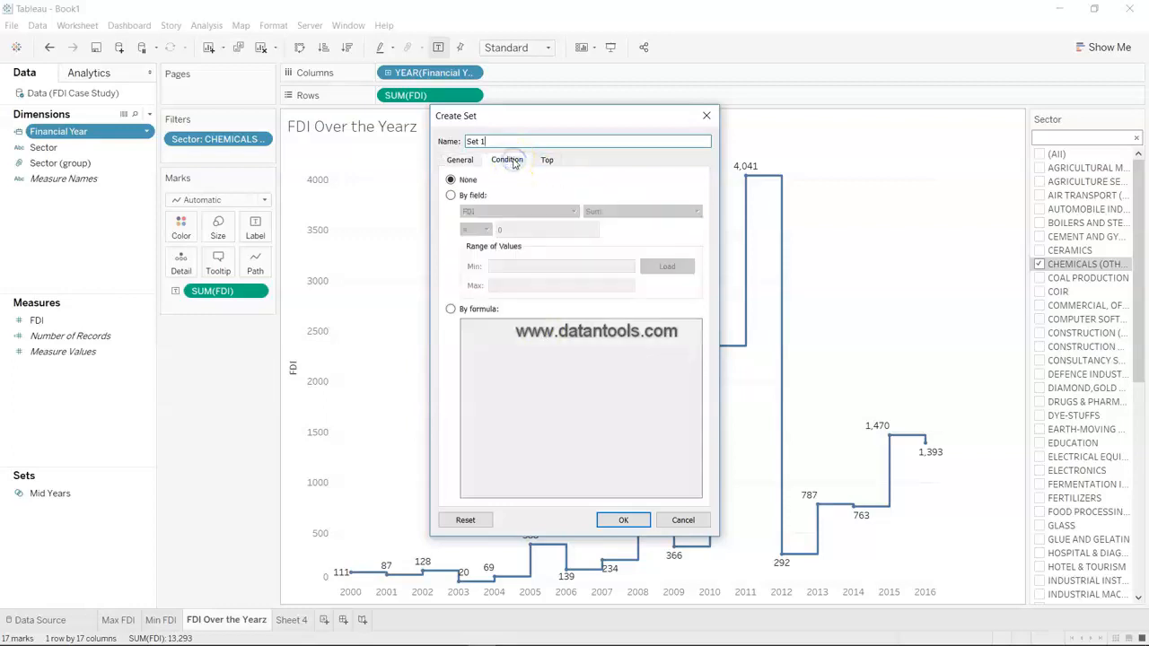
drag(492, 142, 468, 142)
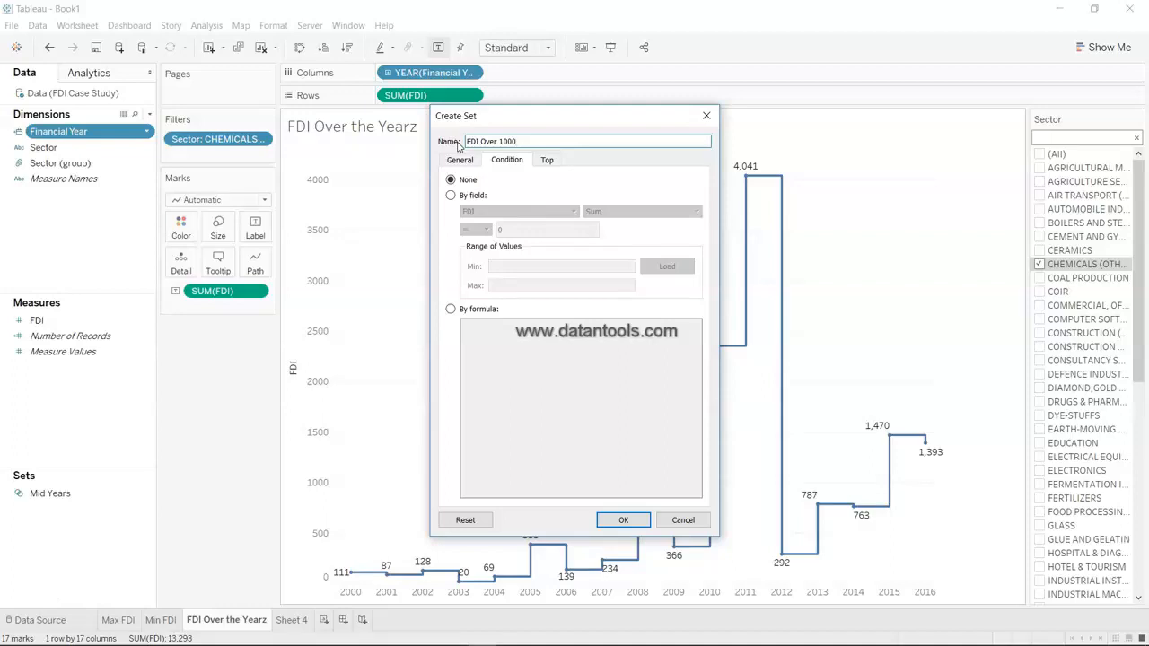
Define the set's condition by field as sum of FDI = 1000 and create the set
click(470, 197)
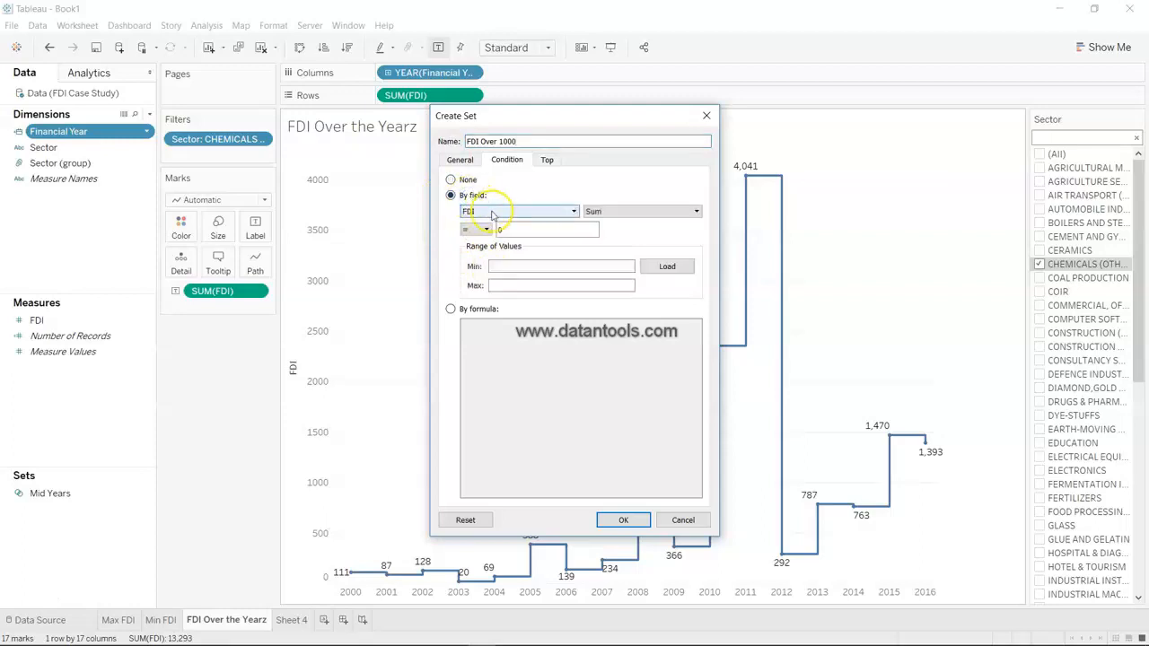
drag(510, 230, 486, 233)
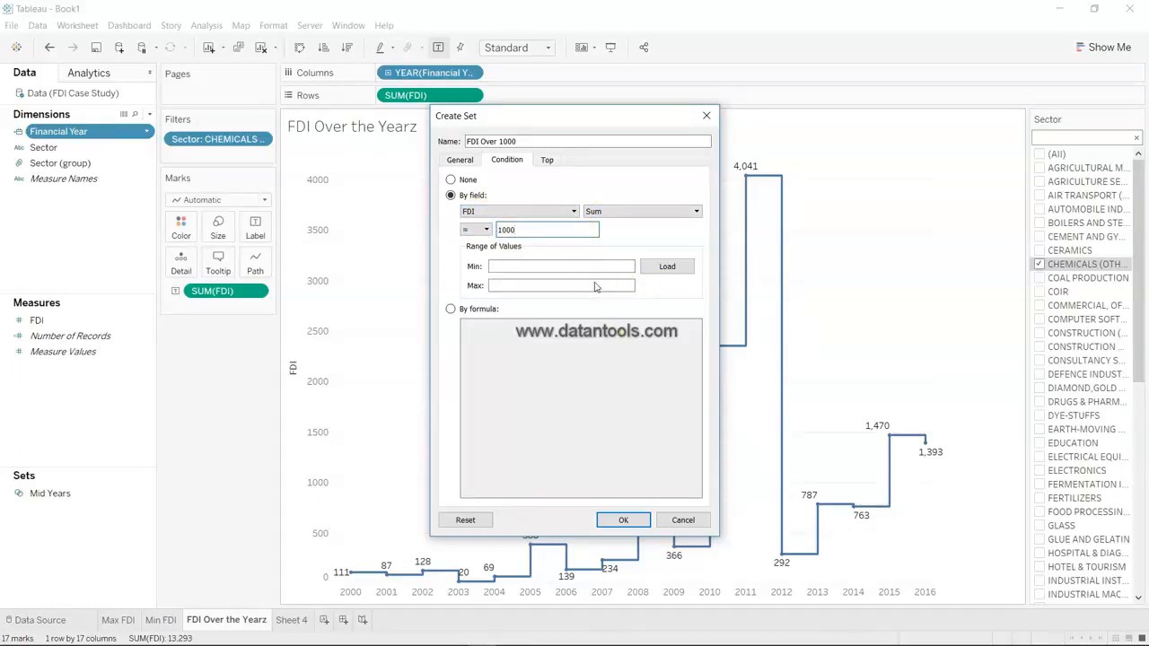
click(555, 210)
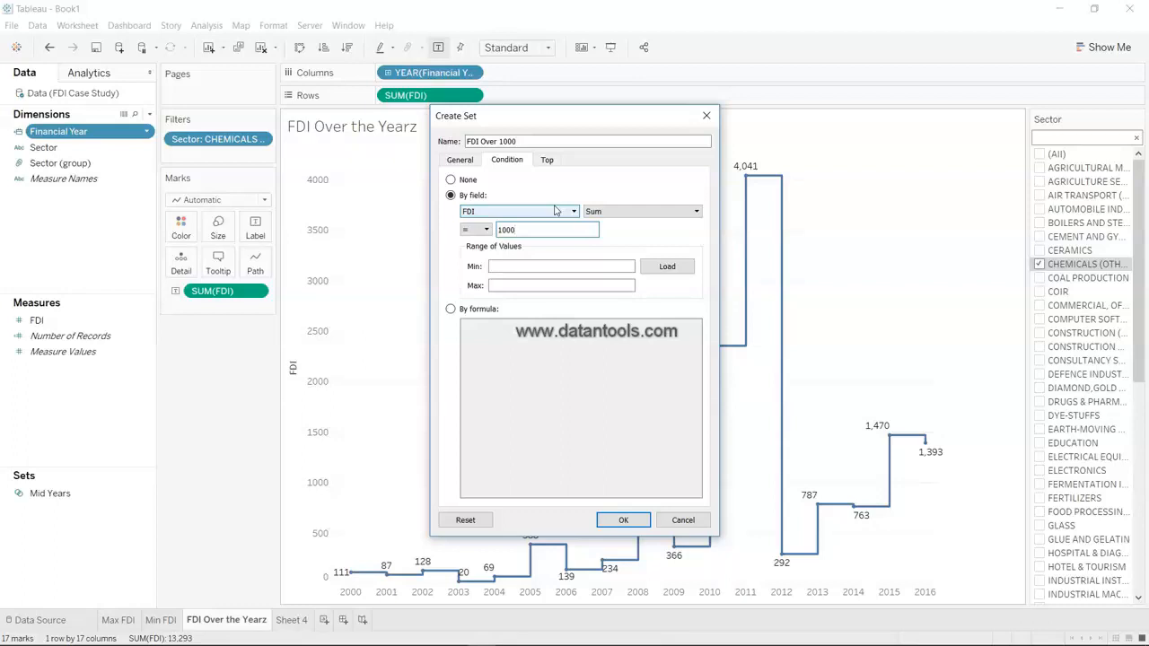
click(623, 520)
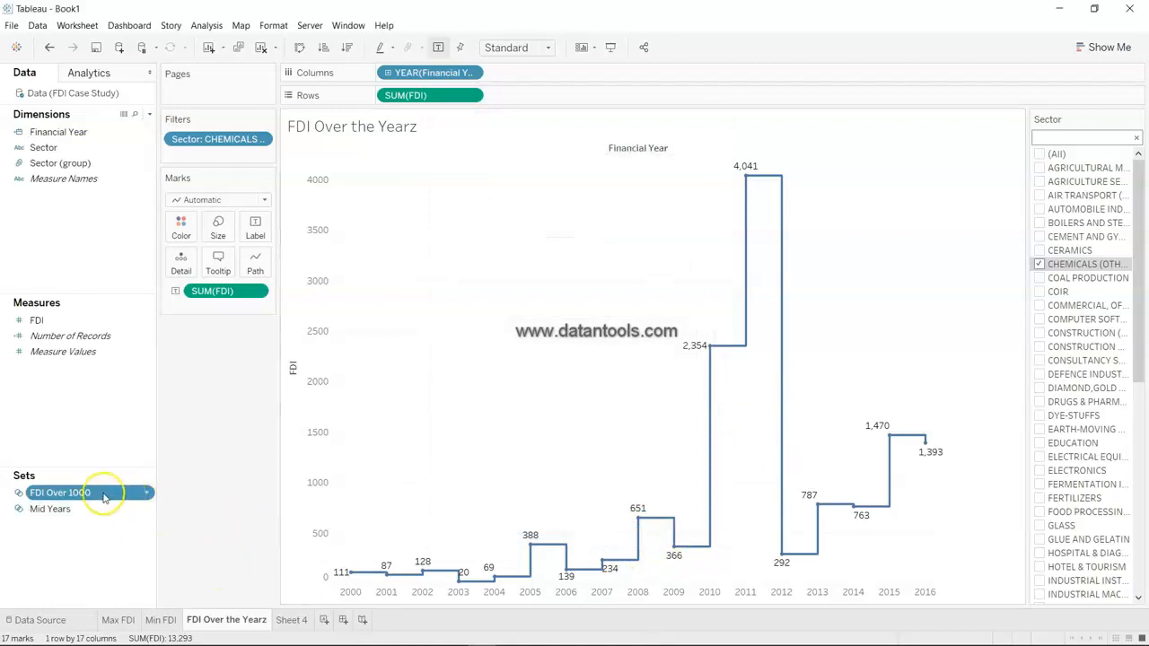
On Sheet 4, add the FDI Over 1000 set to the rows after Sector (group)
click(303, 621)
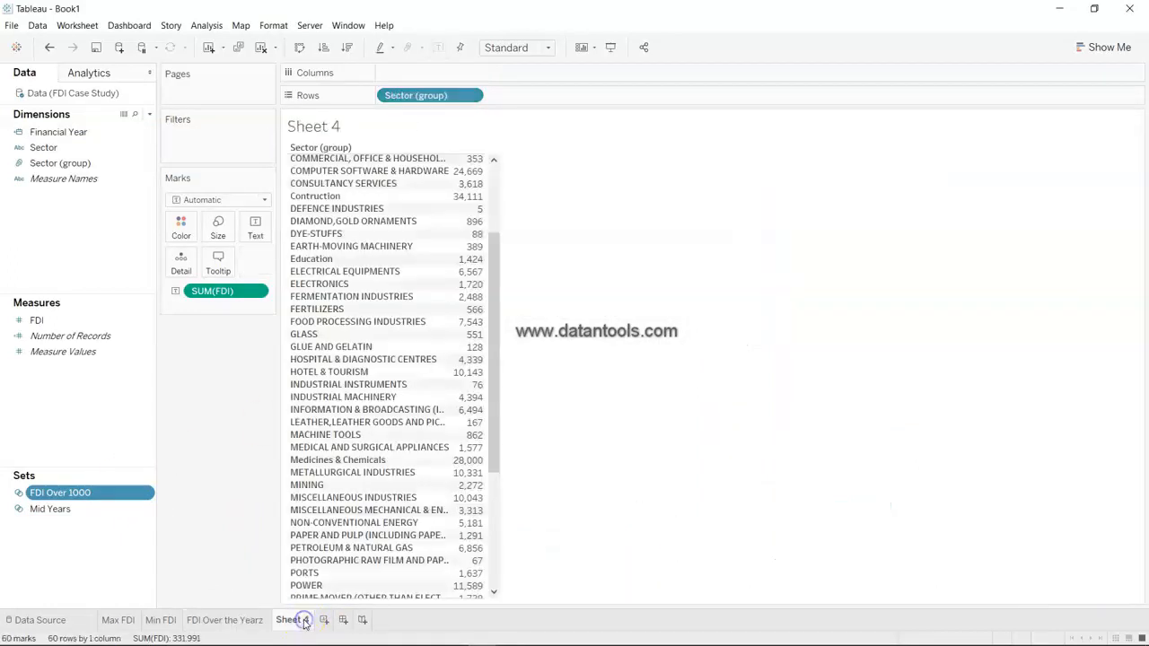
right_click(90, 493)
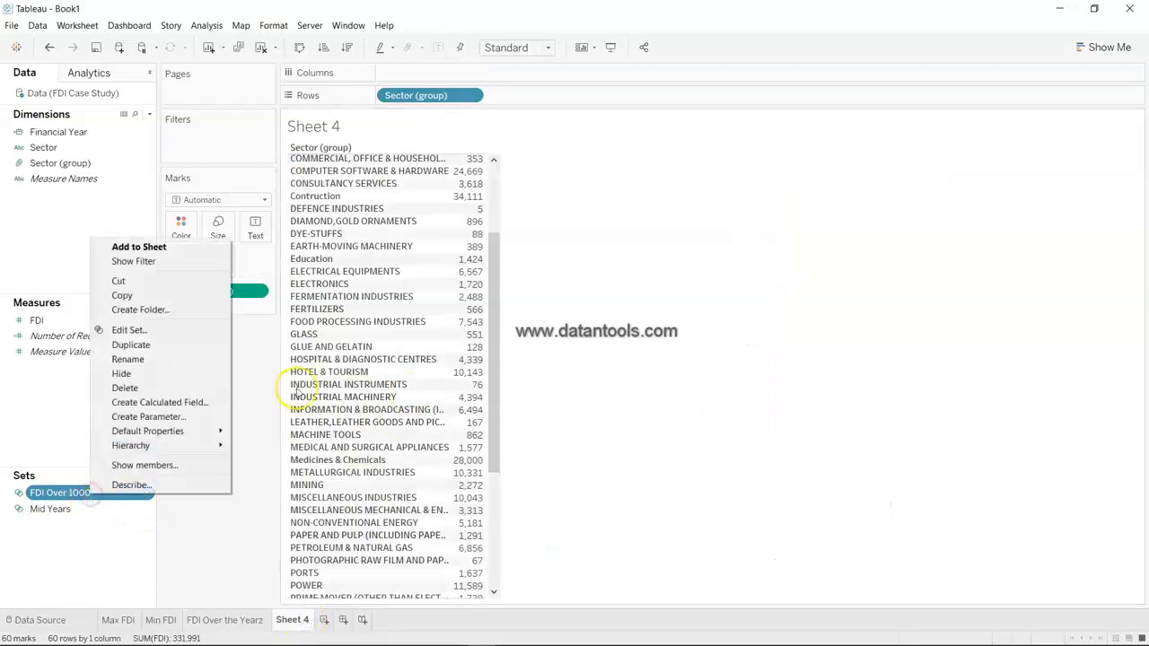
click(595, 248)
scroll(489, 335, up, 3)
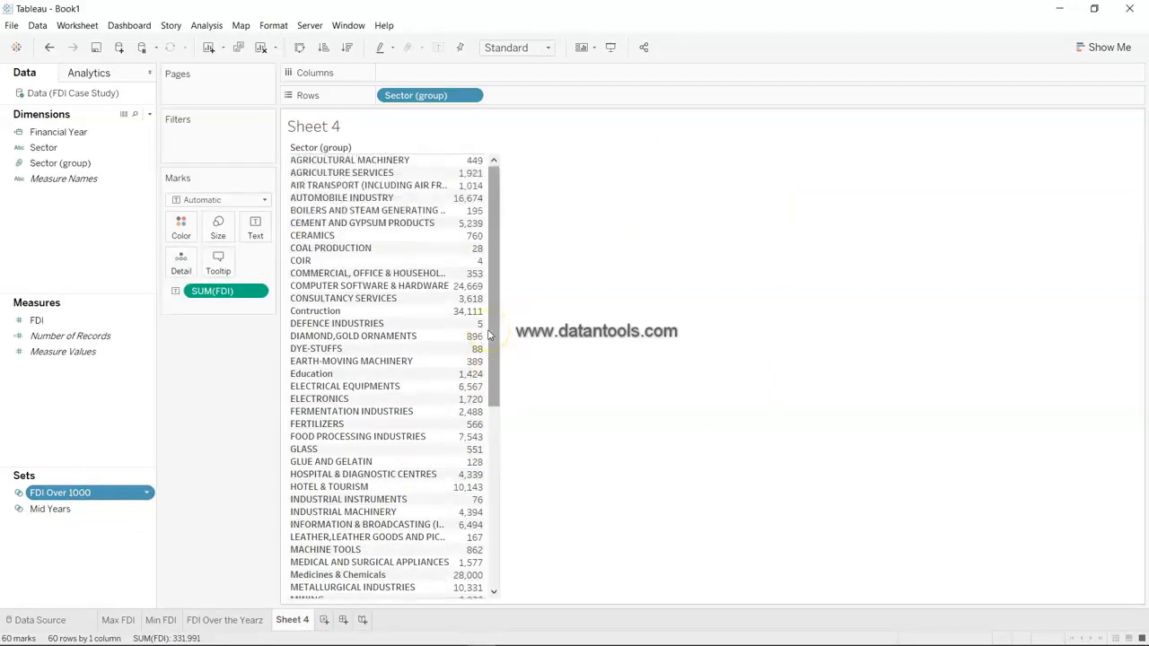
drag(111, 494, 541, 101)
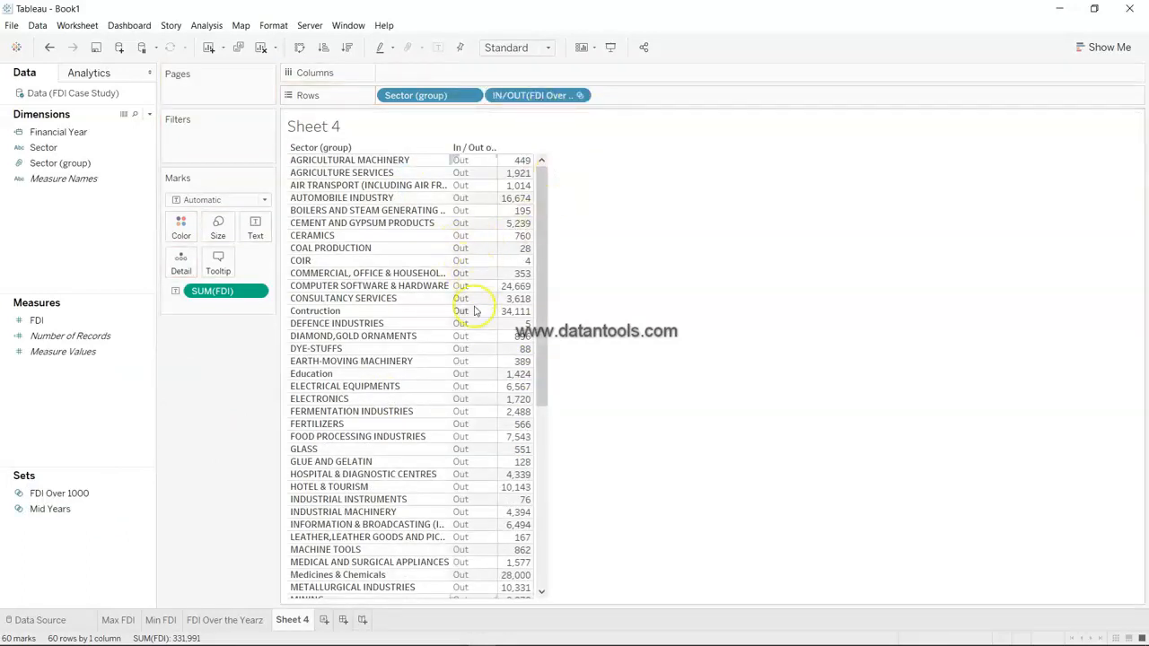
Replace Sector (group) with Sector in the rows and review the In/Out value of each sector
scroll(476, 310, down, 8)
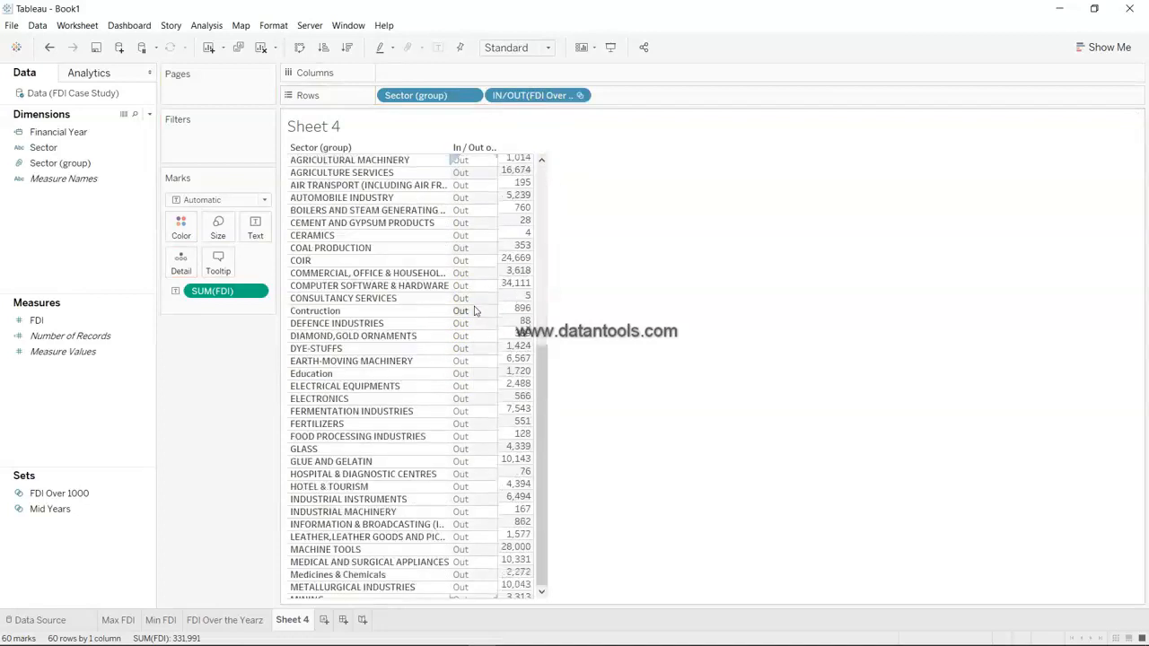
scroll(476, 311, up, 8)
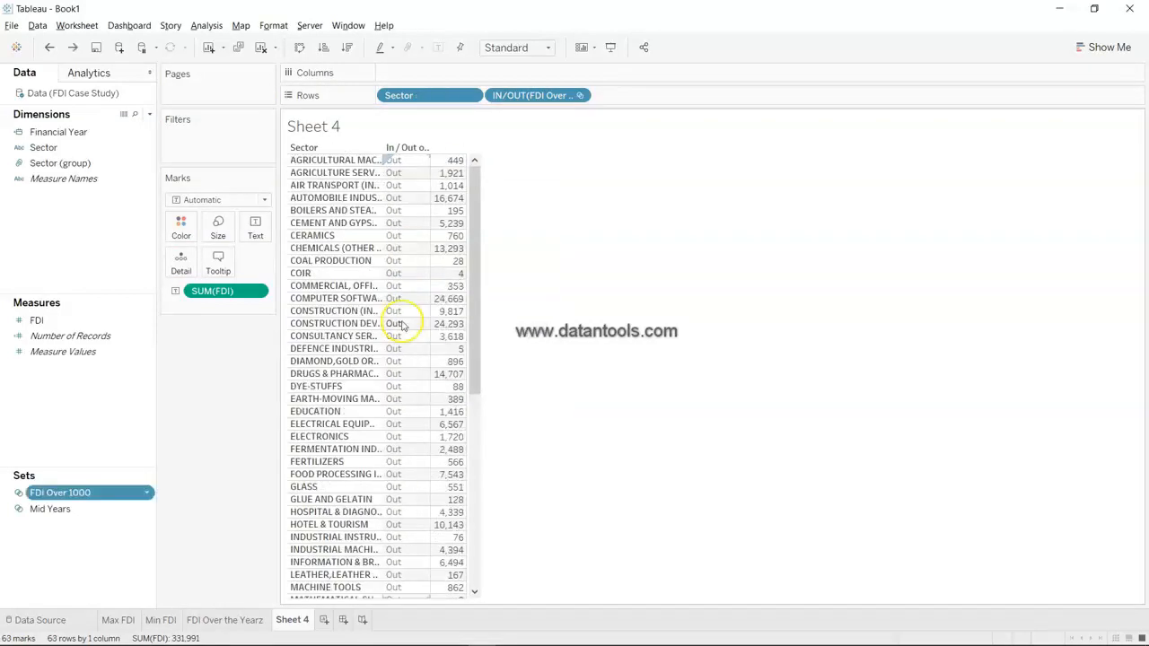
scroll(402, 326, down, 2)
scroll(402, 325, up, 1)
scroll(402, 326, up, 2)
scroll(402, 326, down, 6)
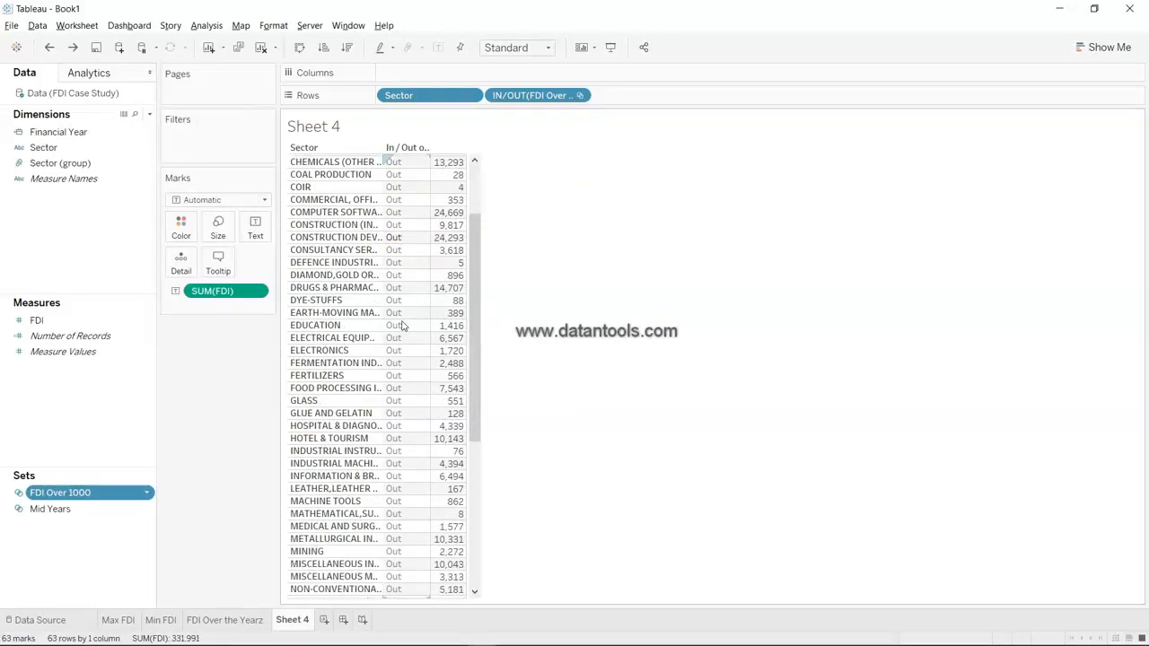
scroll(402, 326, up, 6)
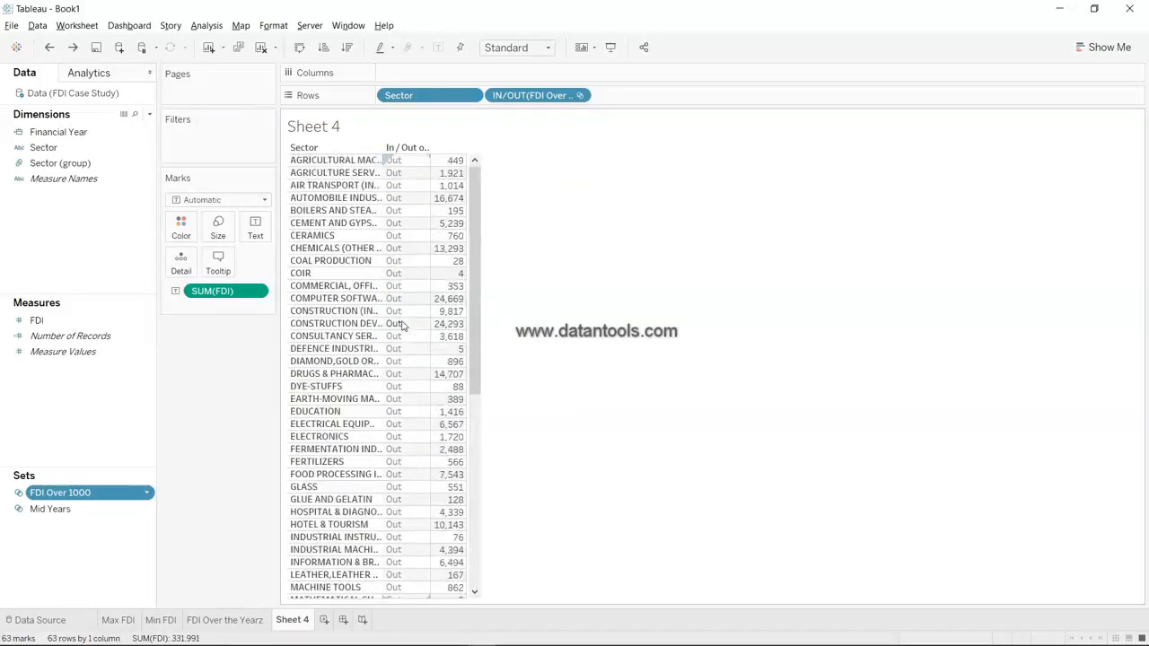
Change the FDI Over 1000 set's condition to sum of FDI >= 1,000 and check the In/Out column
click(146, 493)
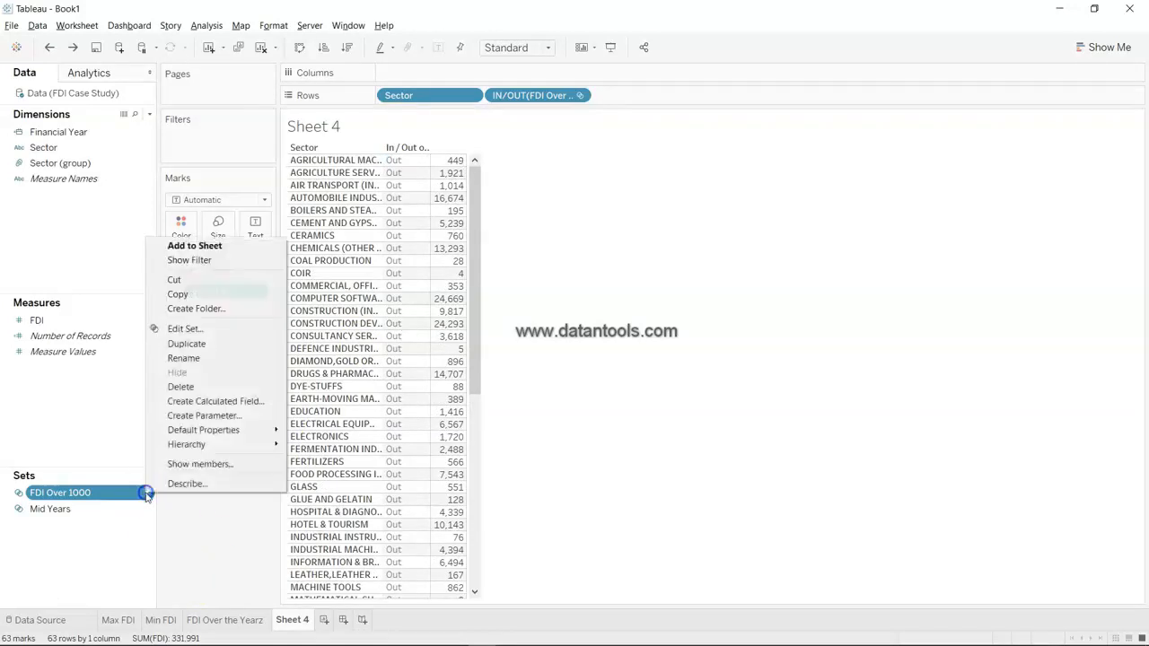
click(184, 329)
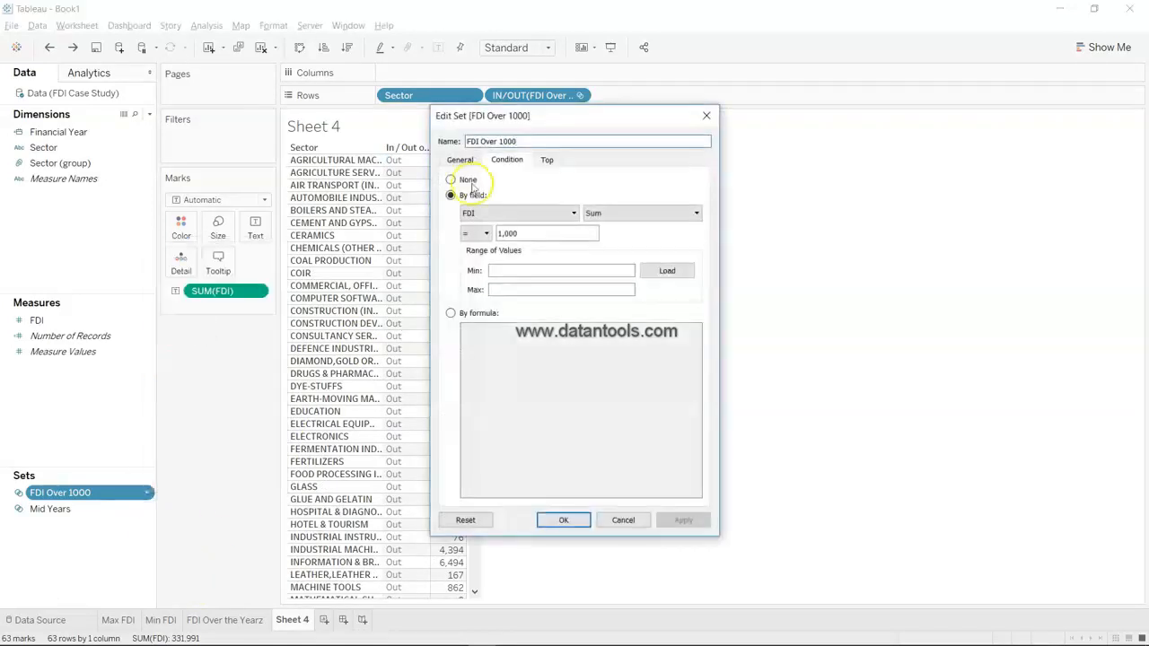
click(483, 234)
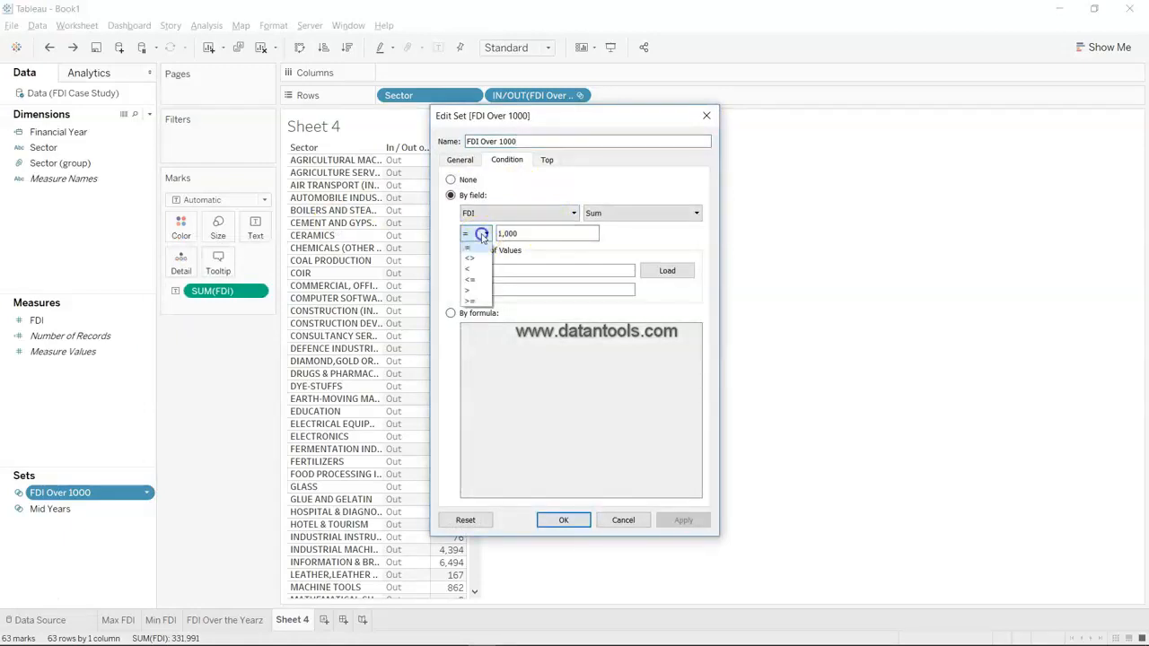
click(482, 302)
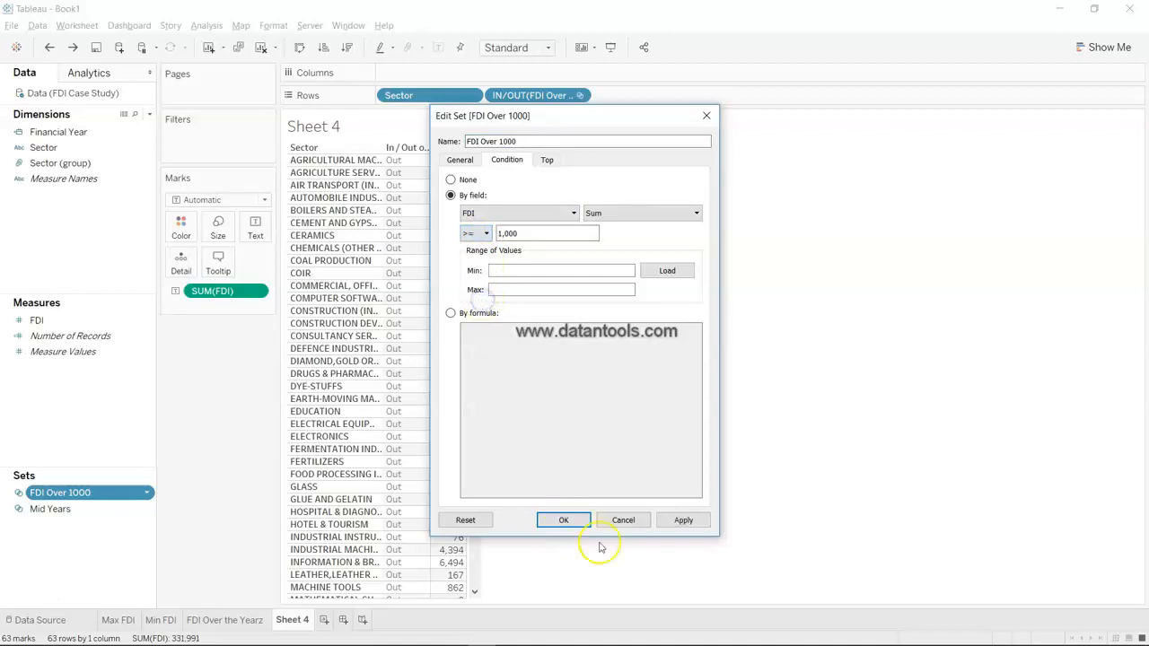
click(579, 520)
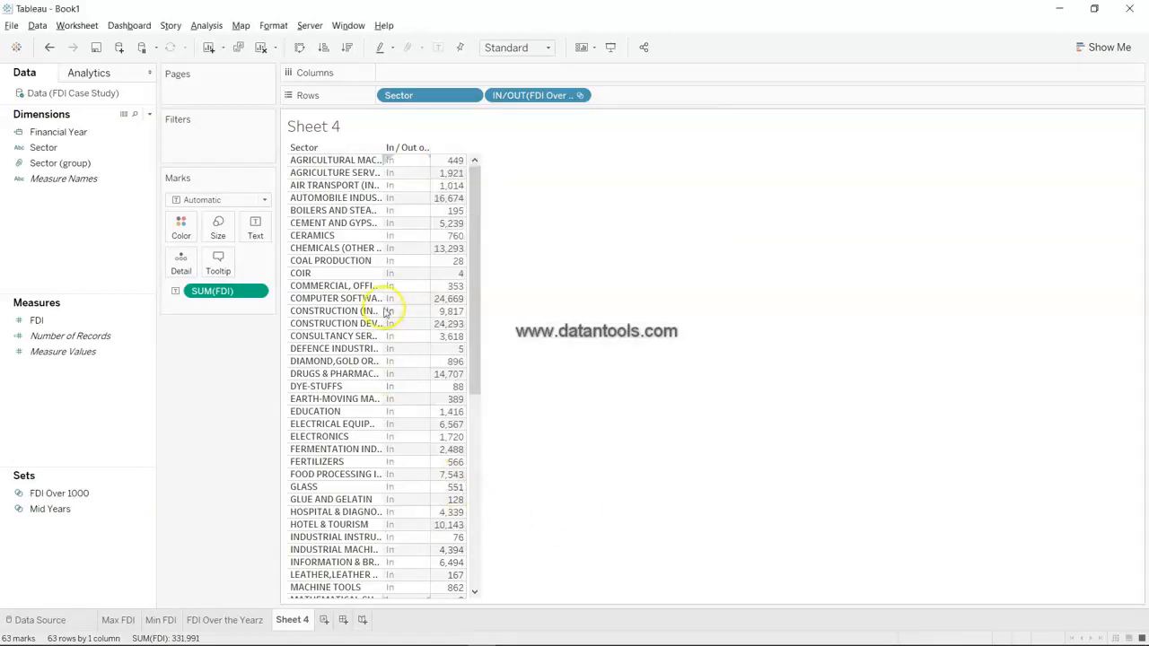
scroll(417, 414, down, 5)
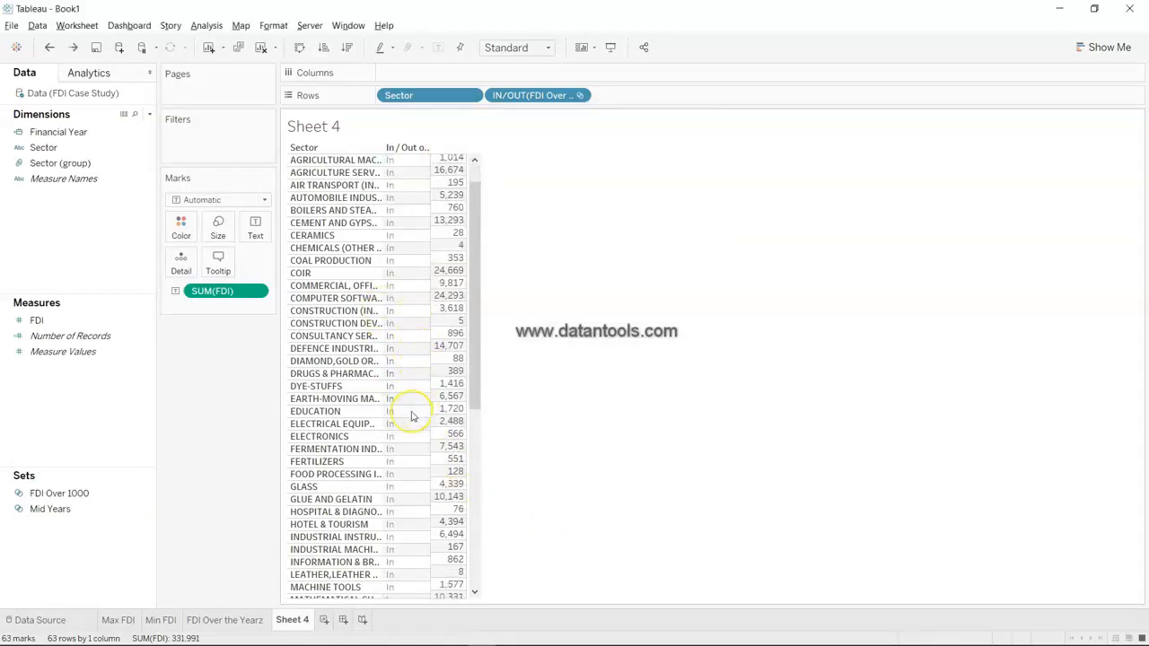
scroll(412, 416, up, 4)
scroll(412, 417, up, 1)
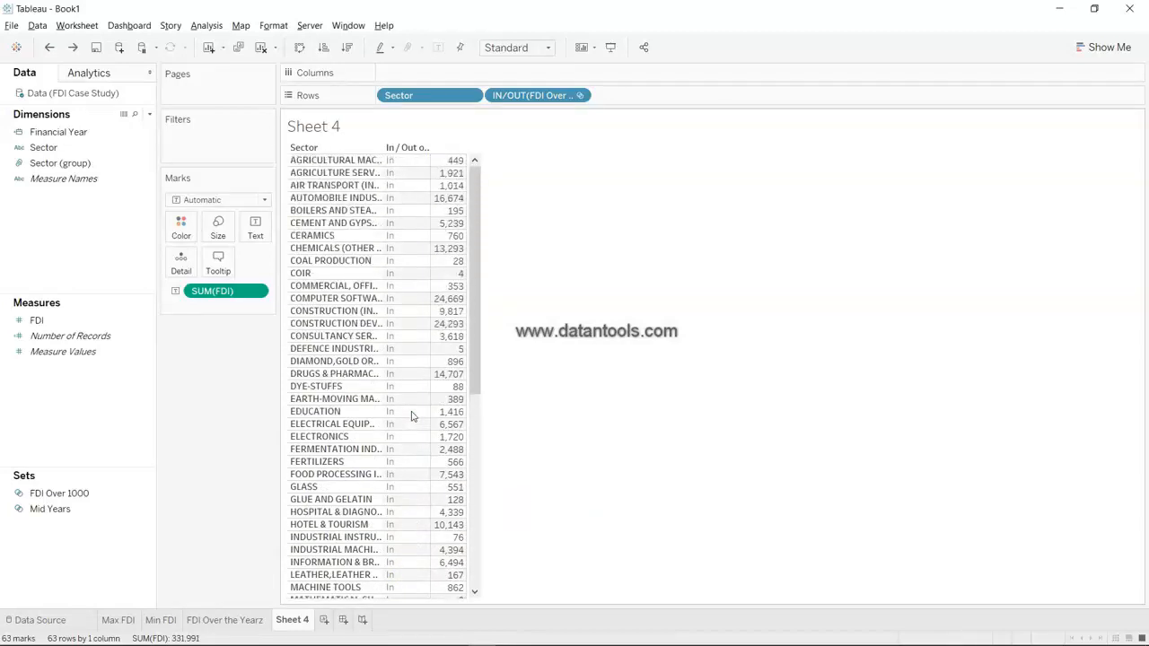
Open the FDI Over 1000 set for editing and check which field its general summary is based on
right_click(145, 494)
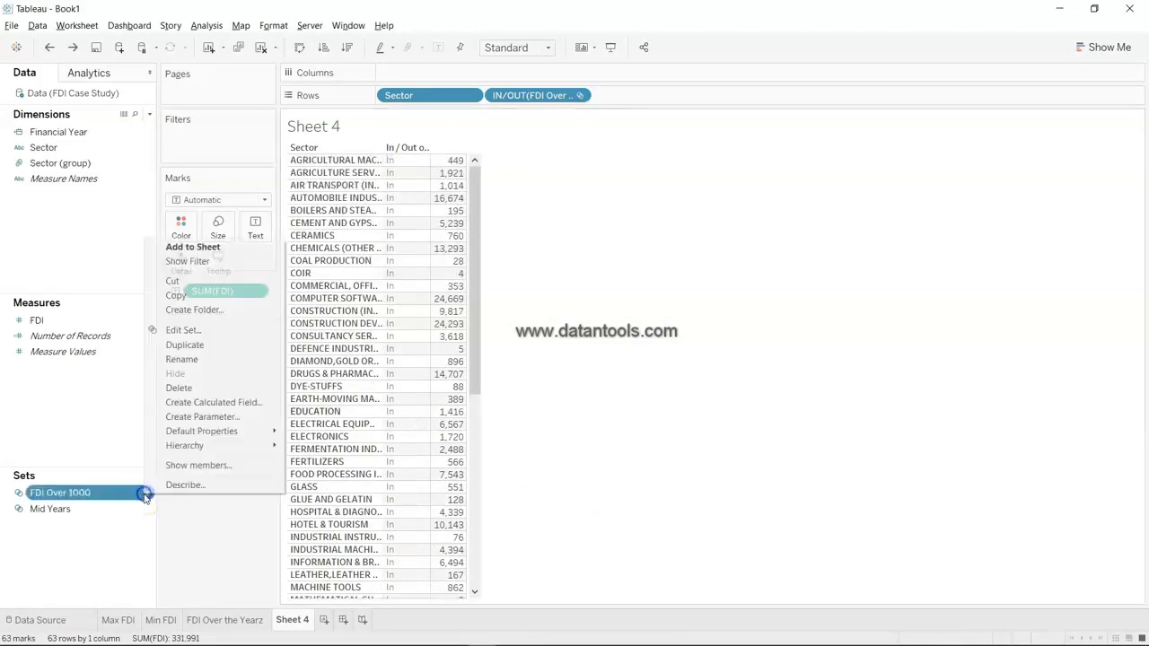
click(208, 328)
click(147, 493)
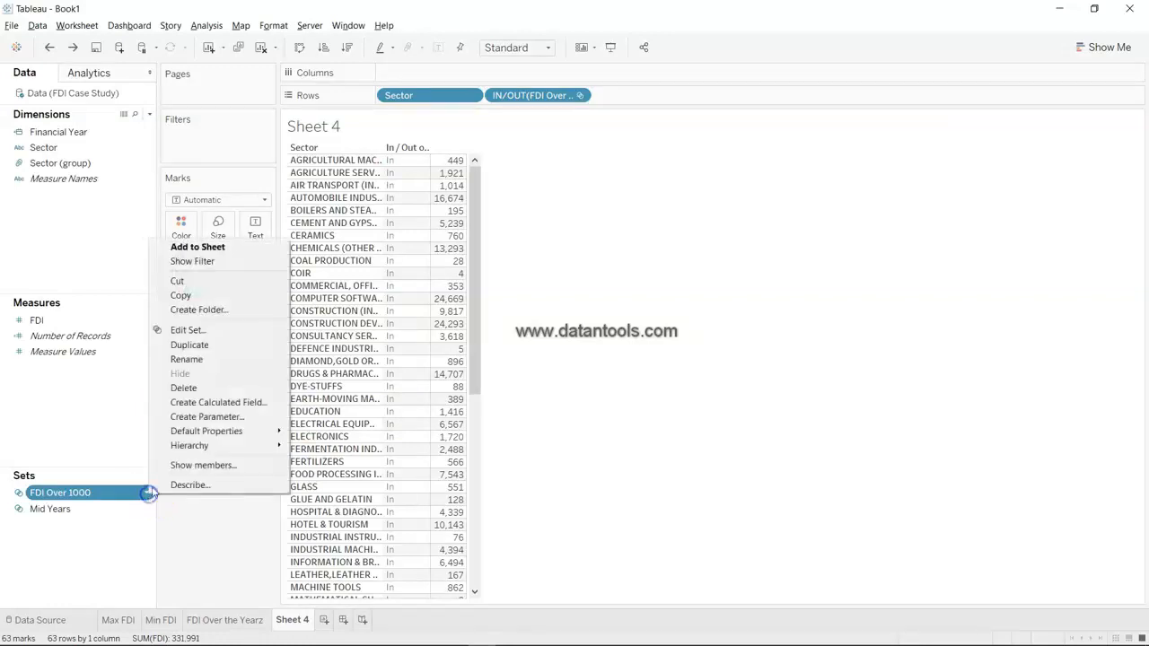
click(217, 333)
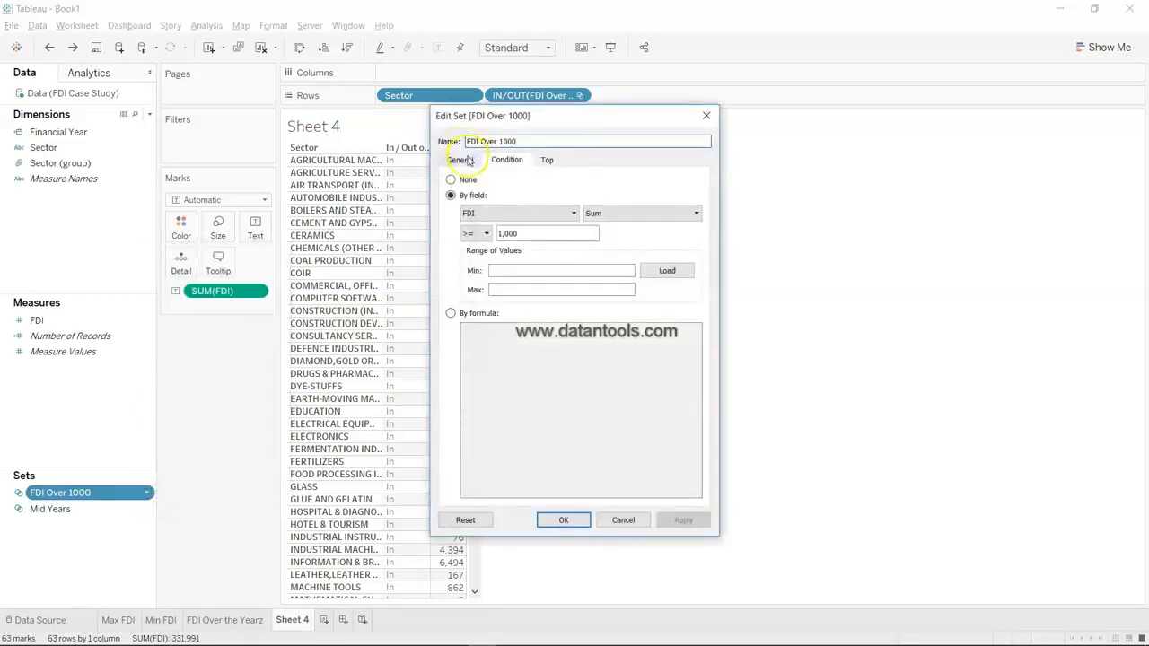
click(459, 158)
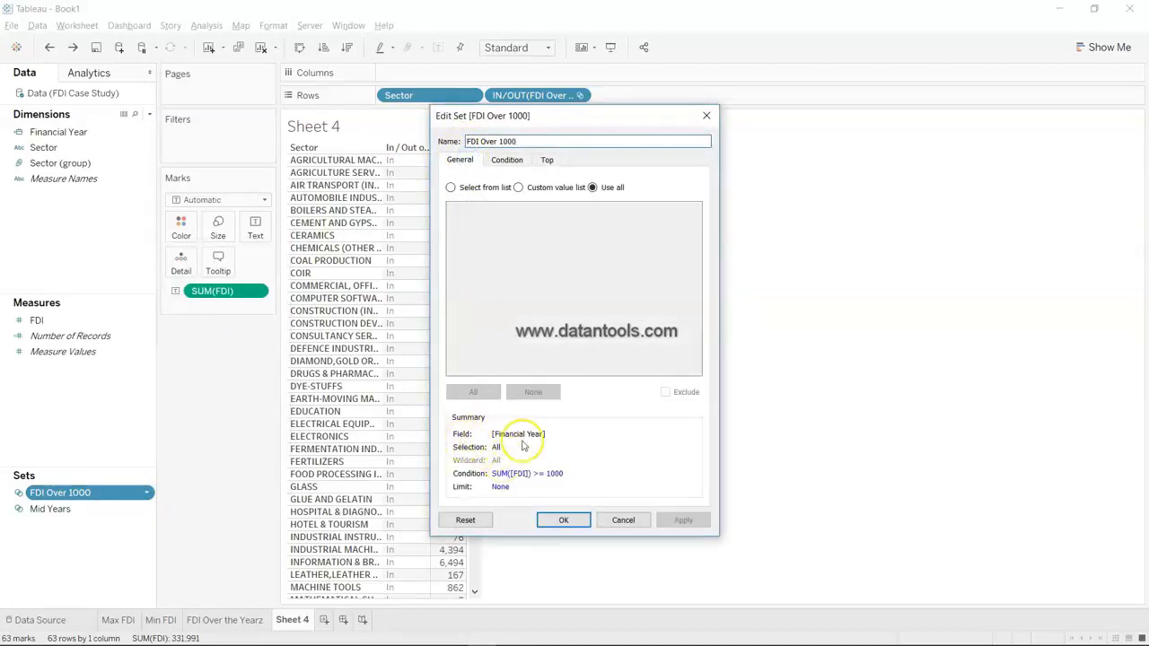
right_click(589, 116)
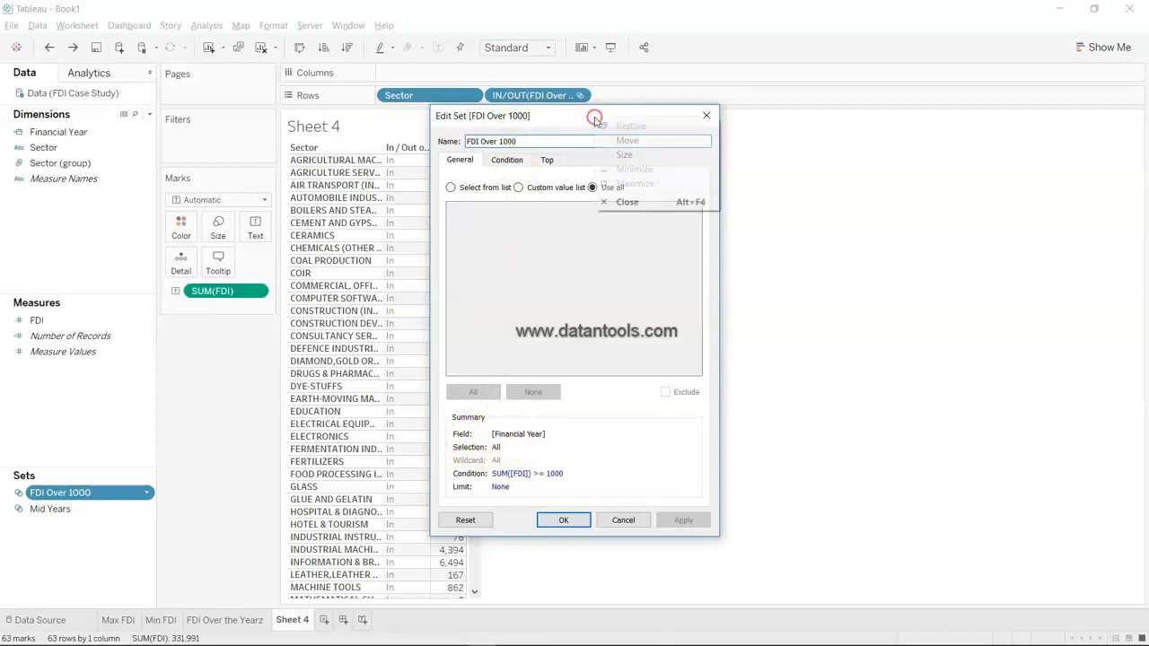
drag(566, 116, 643, 108)
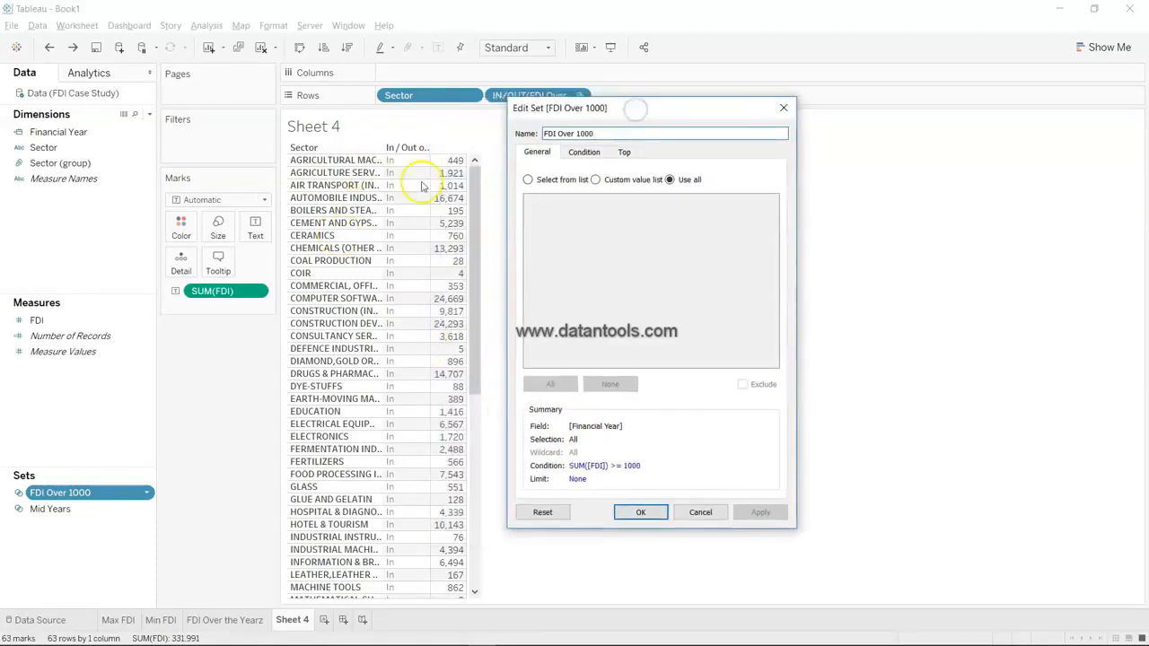
click(654, 513)
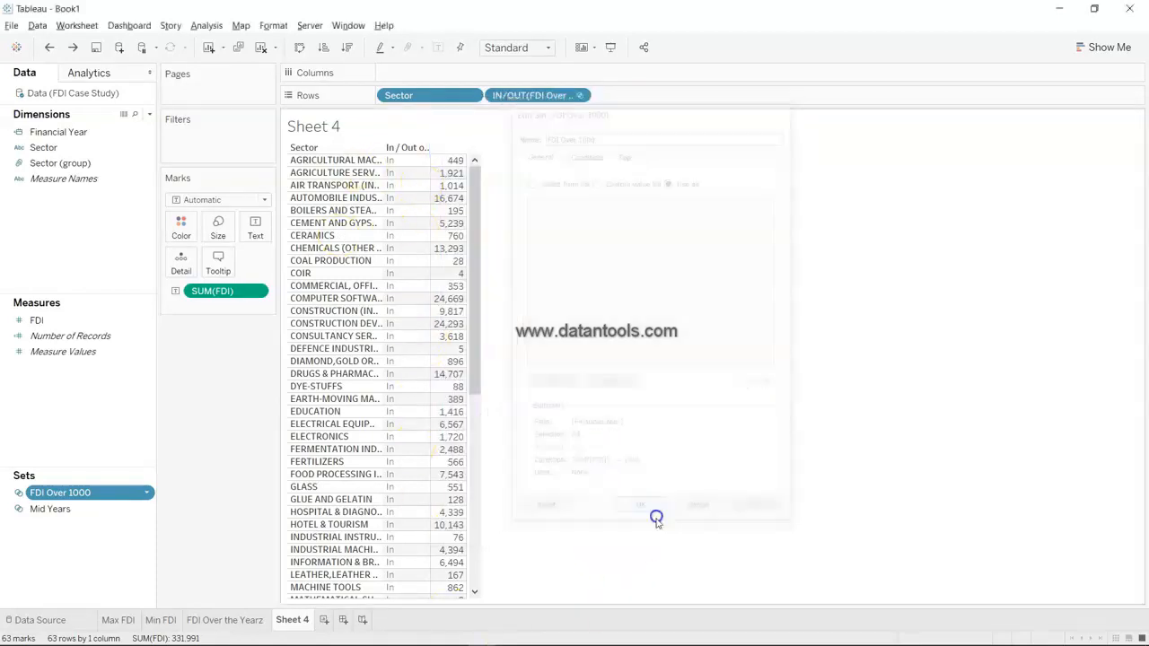
Delete the FDI Over 1000 set from the data source
right_click(143, 493)
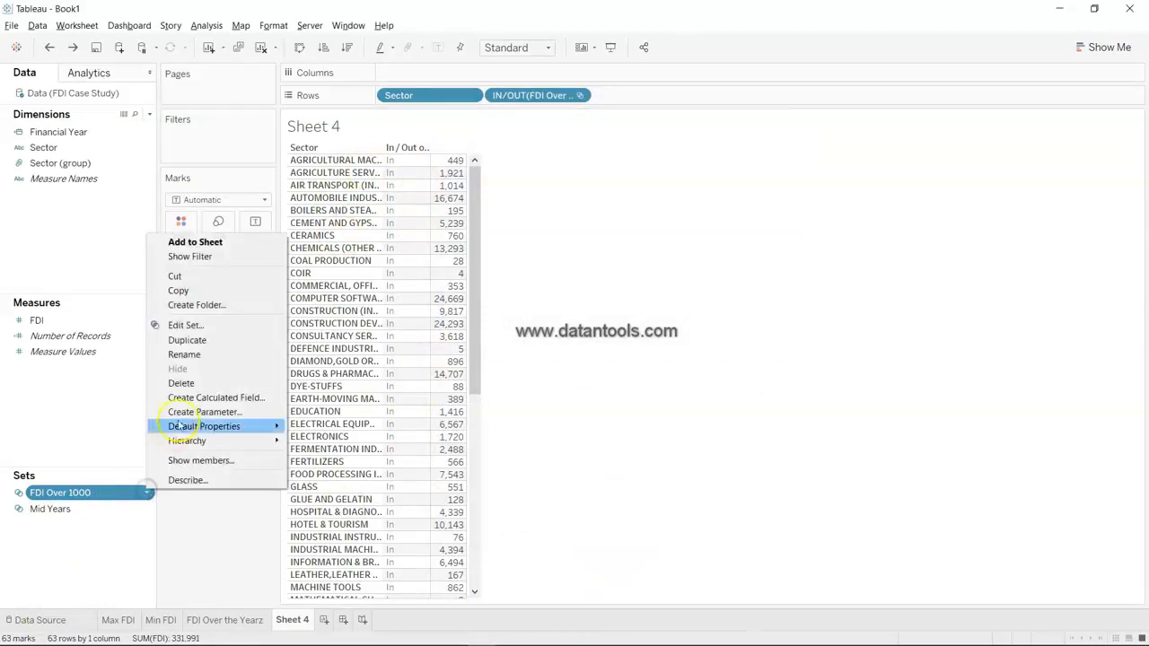
click(206, 383)
click(633, 386)
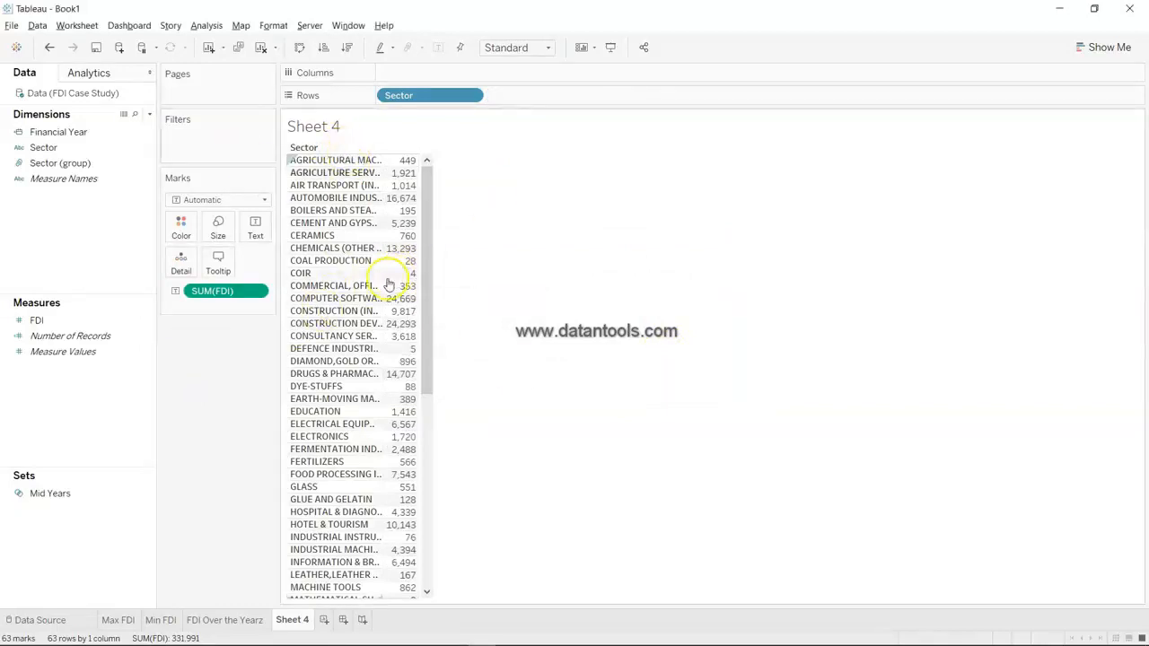
Start a new set from the Sector dimension and name it FDI Over 1000
right_click(142, 147)
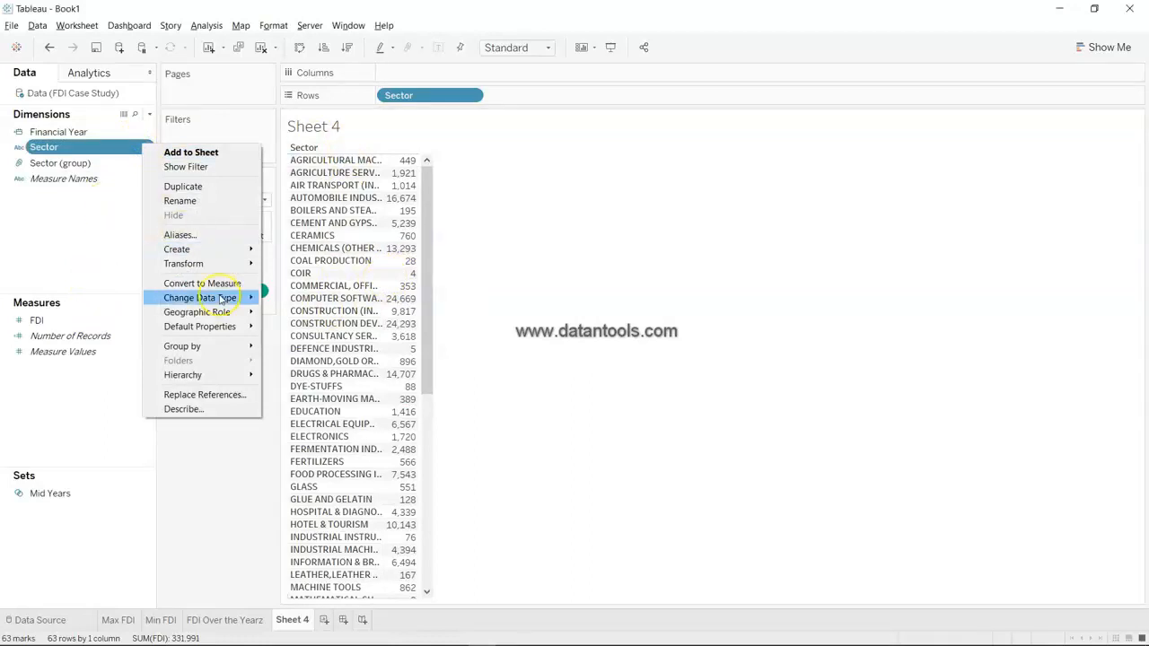
mouse_move(228, 255)
click(296, 280)
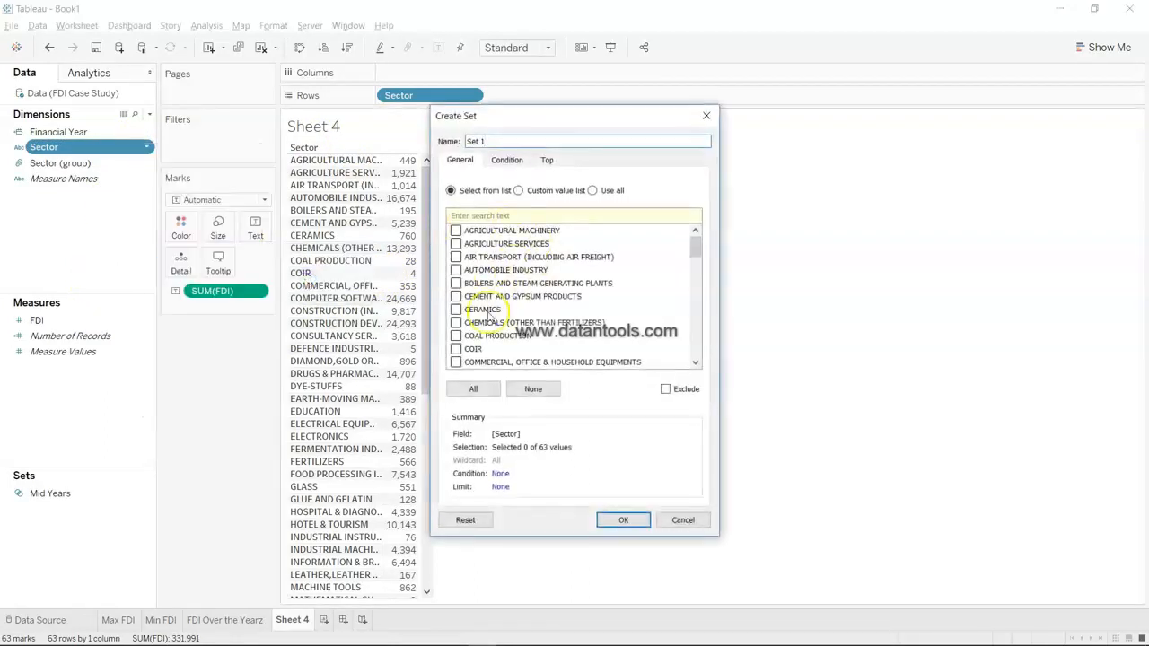
click(507, 160)
click(399, 151)
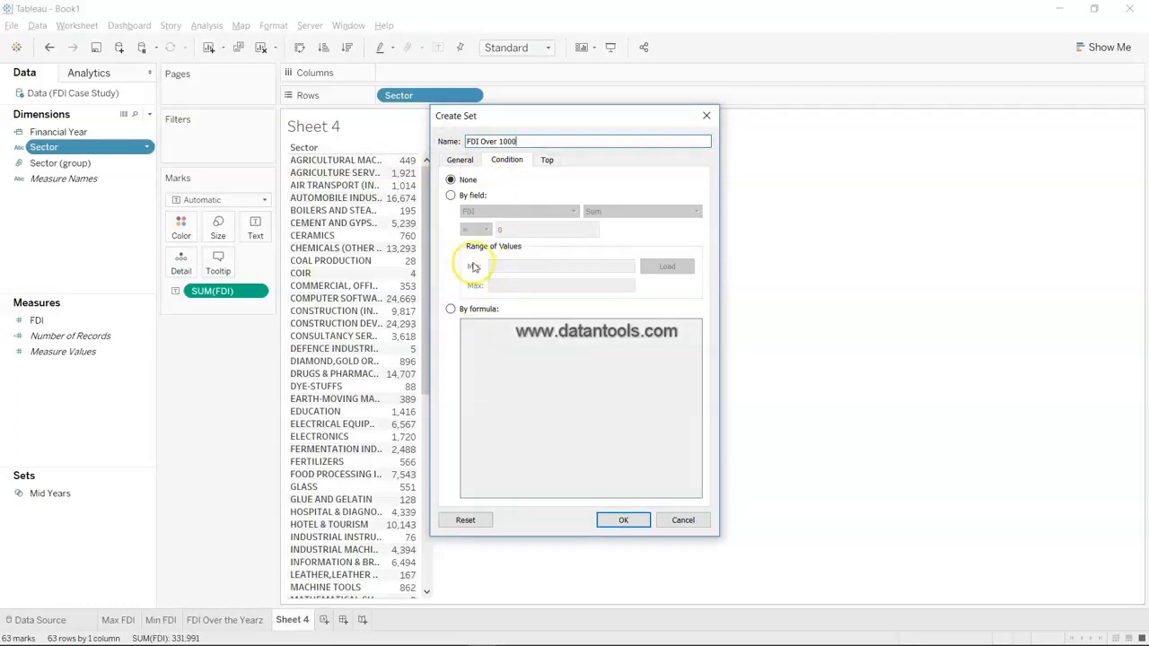
Define the Sector set's condition by field as sum of FDI >= 1000 and create the set
click(452, 195)
click(476, 230)
click(482, 297)
click(462, 231)
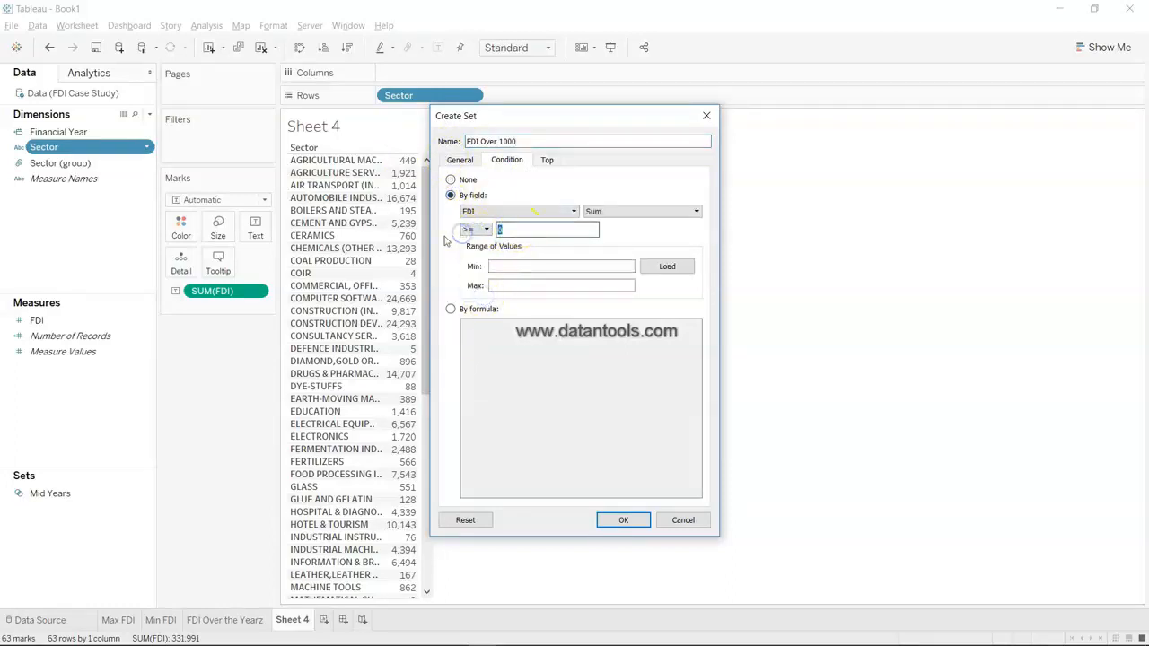
click(619, 521)
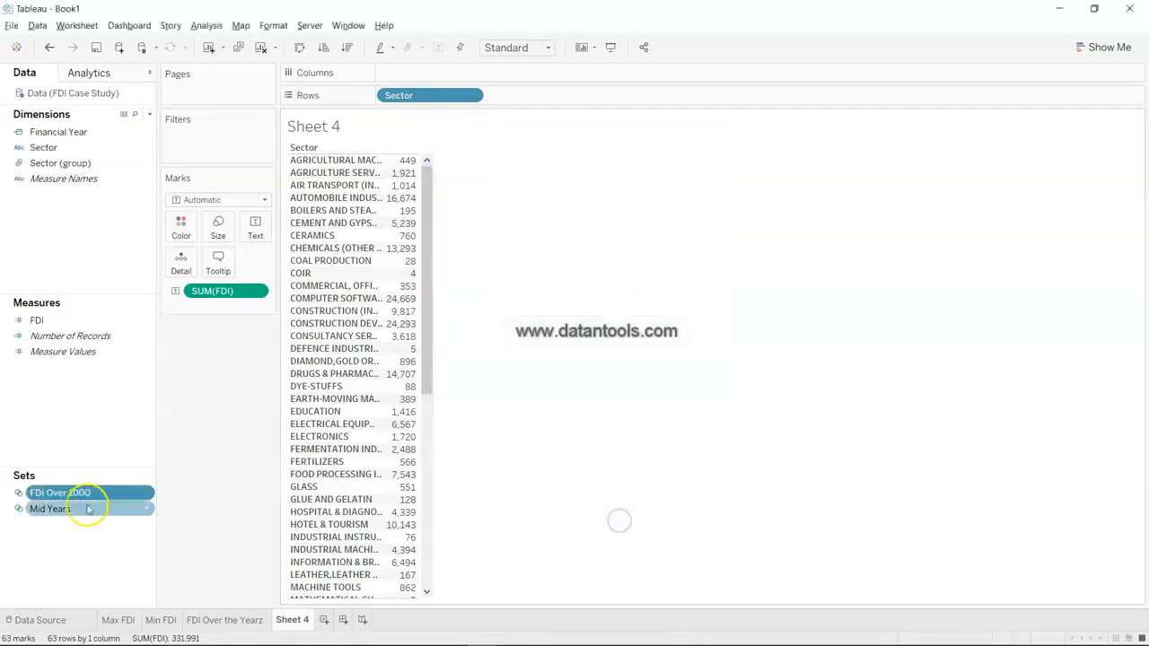
Add the FDI Over 1000 set to the rows after Sector and review each sector's In/Out value against its FDI
drag(87, 497, 527, 101)
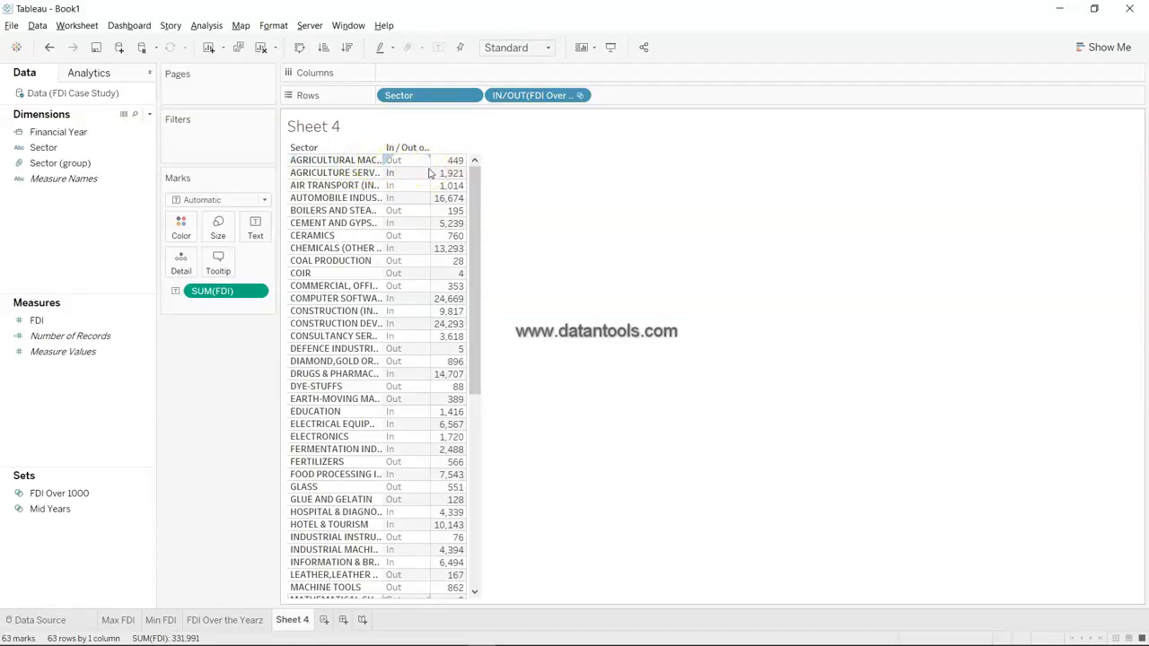
scroll(421, 271, down, 5)
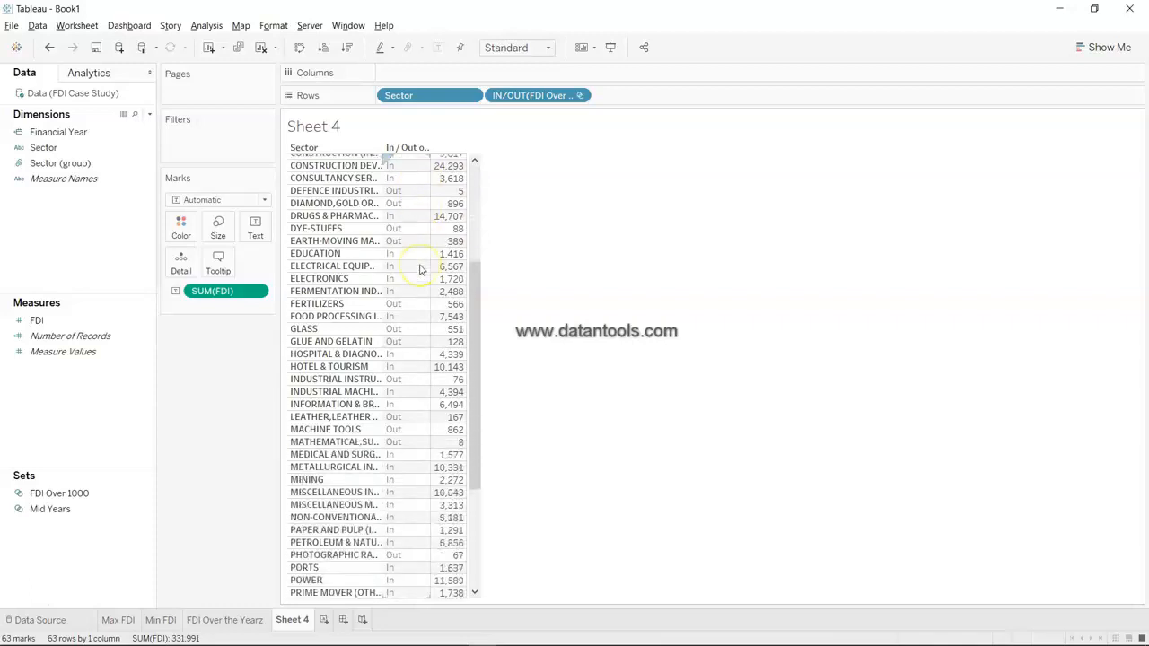
scroll(421, 271, up, 5)
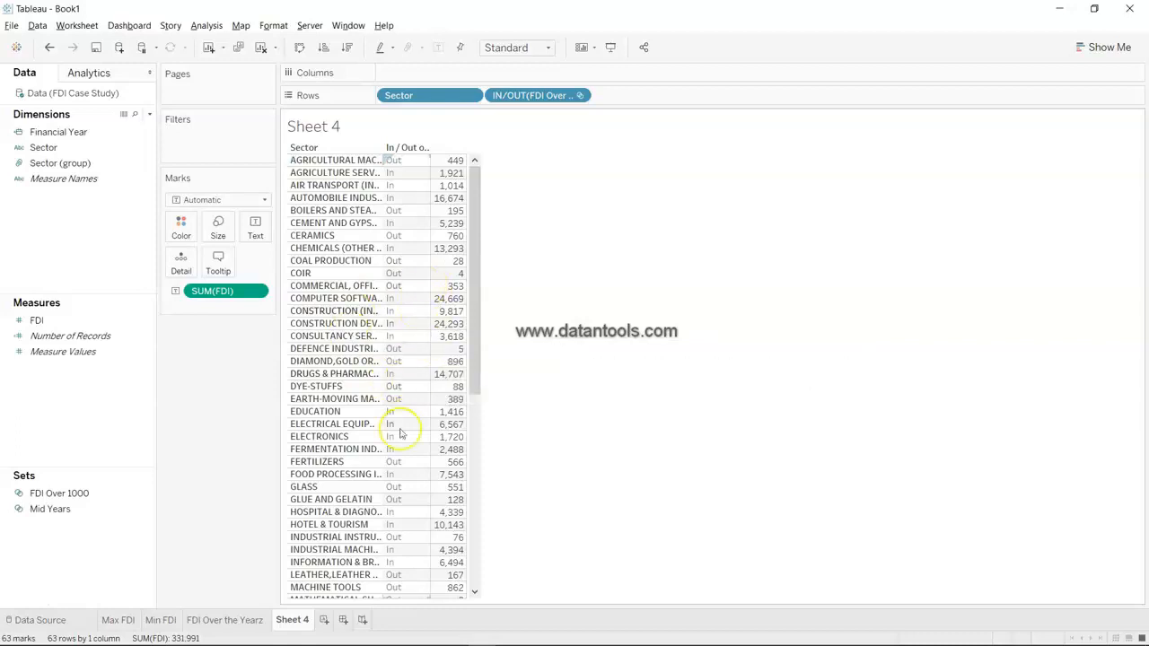
scroll(400, 431, down, 7)
scroll(400, 433, up, 7)
scroll(400, 433, down, 7)
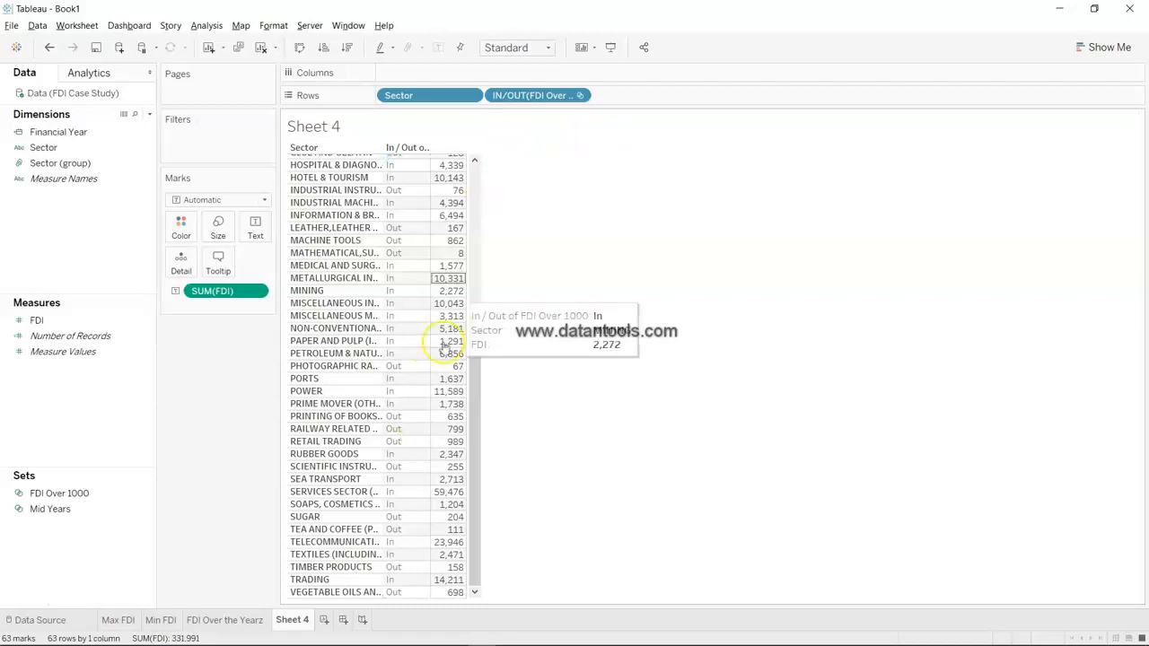
scroll(410, 242, up, 10)
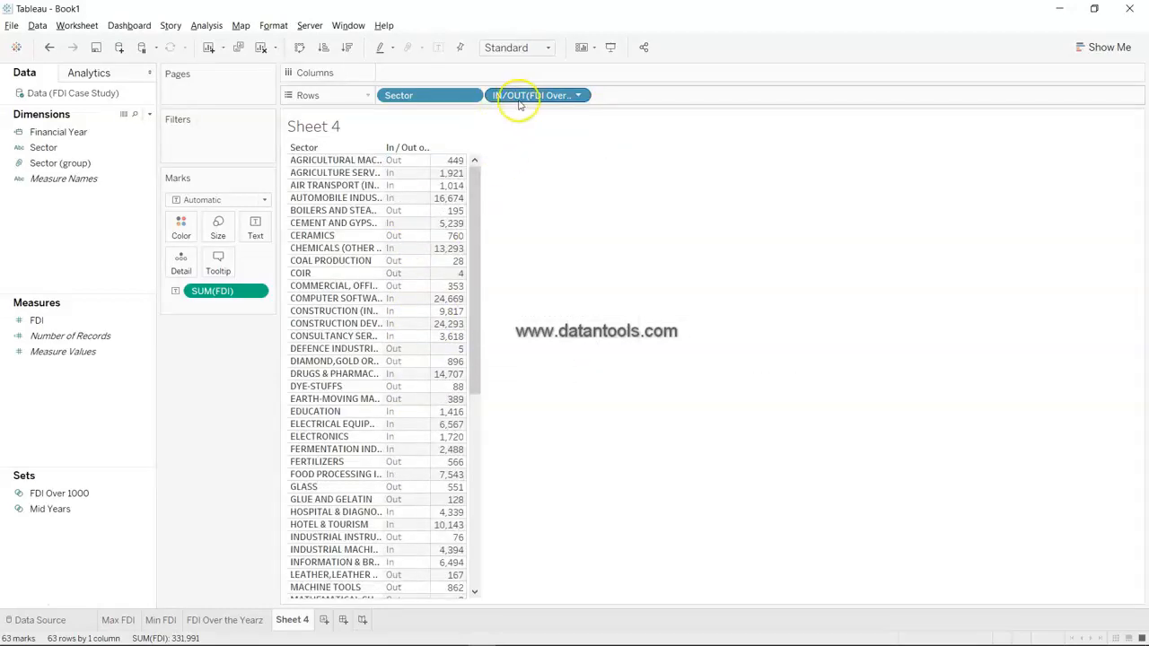
Move the FDI Over 1000 set from the rows to the color encoding and recolor its Out members red
drag(524, 96, 175, 225)
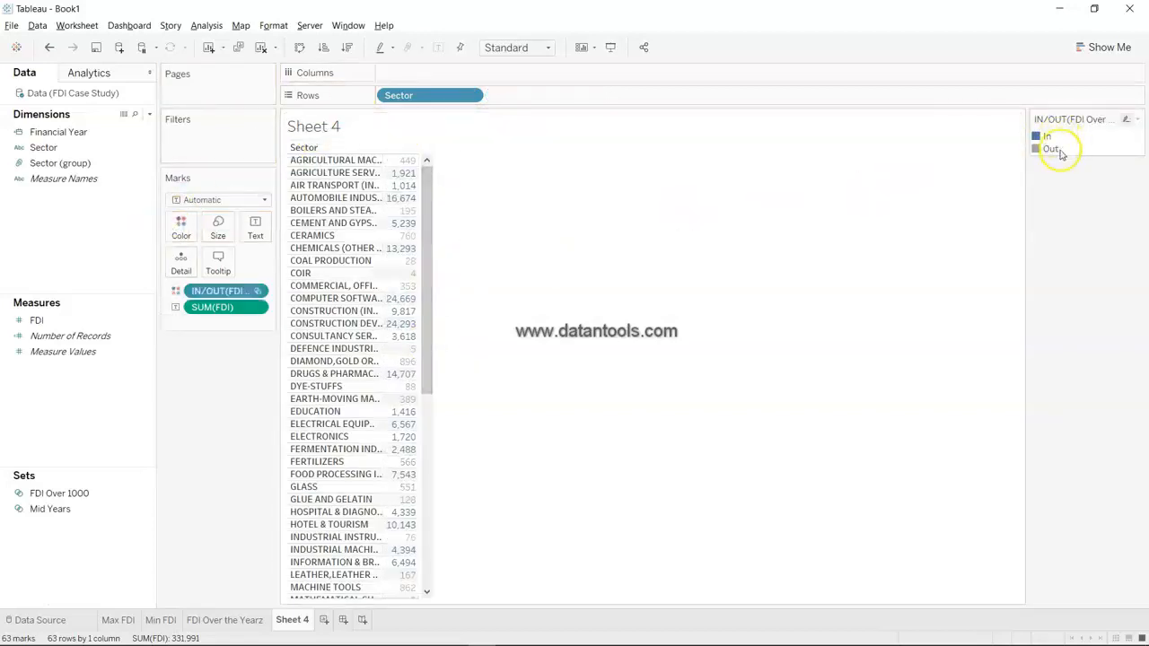
mouse_move(402, 185)
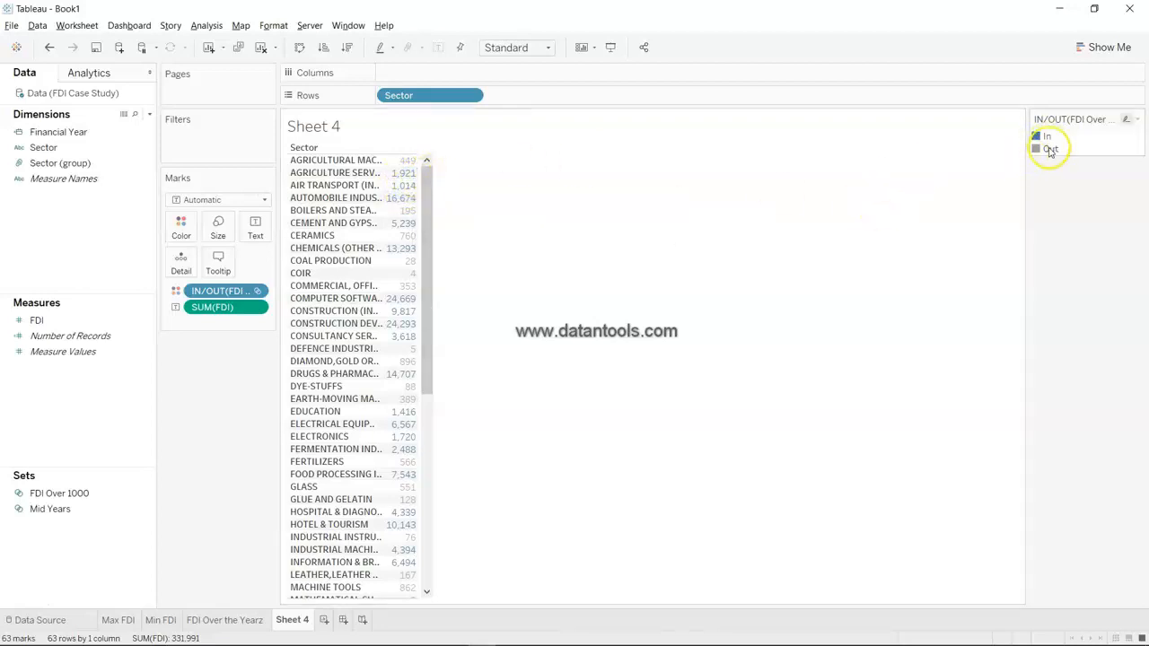
click(184, 229)
click(219, 272)
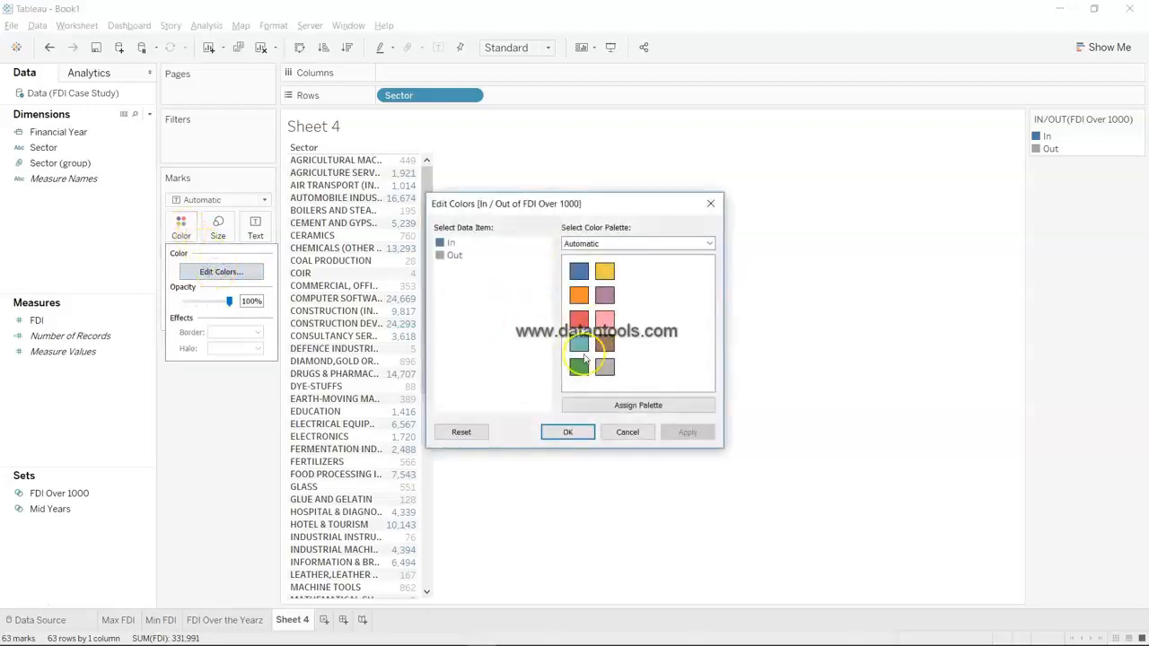
click(450, 255)
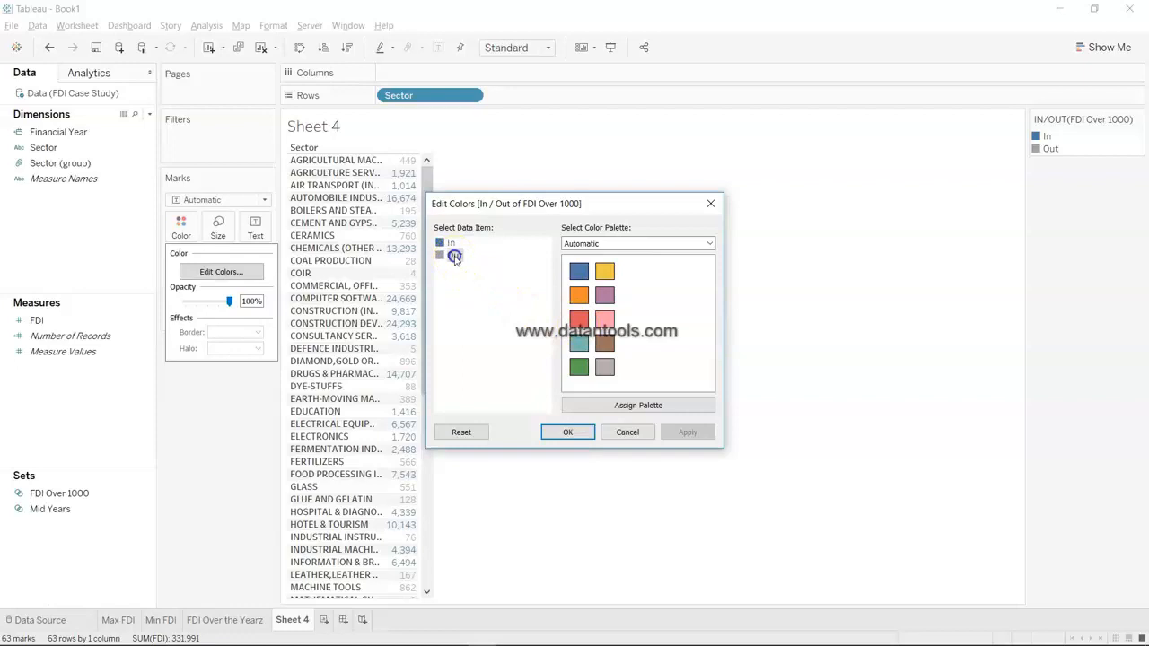
click(578, 318)
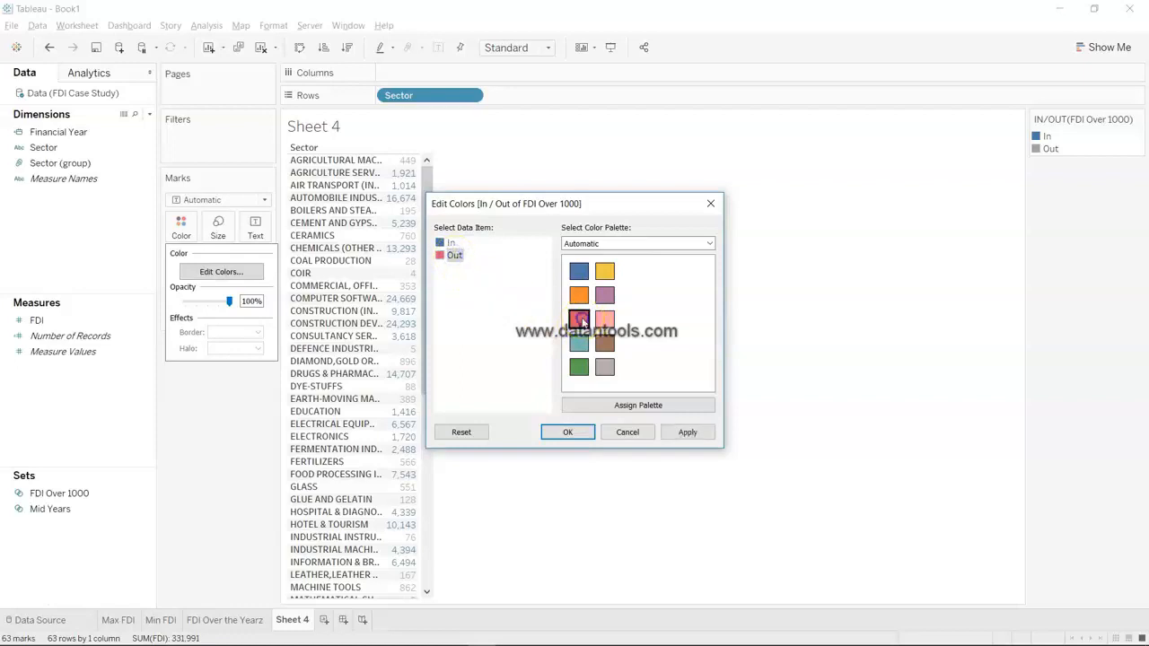
click(684, 432)
click(568, 432)
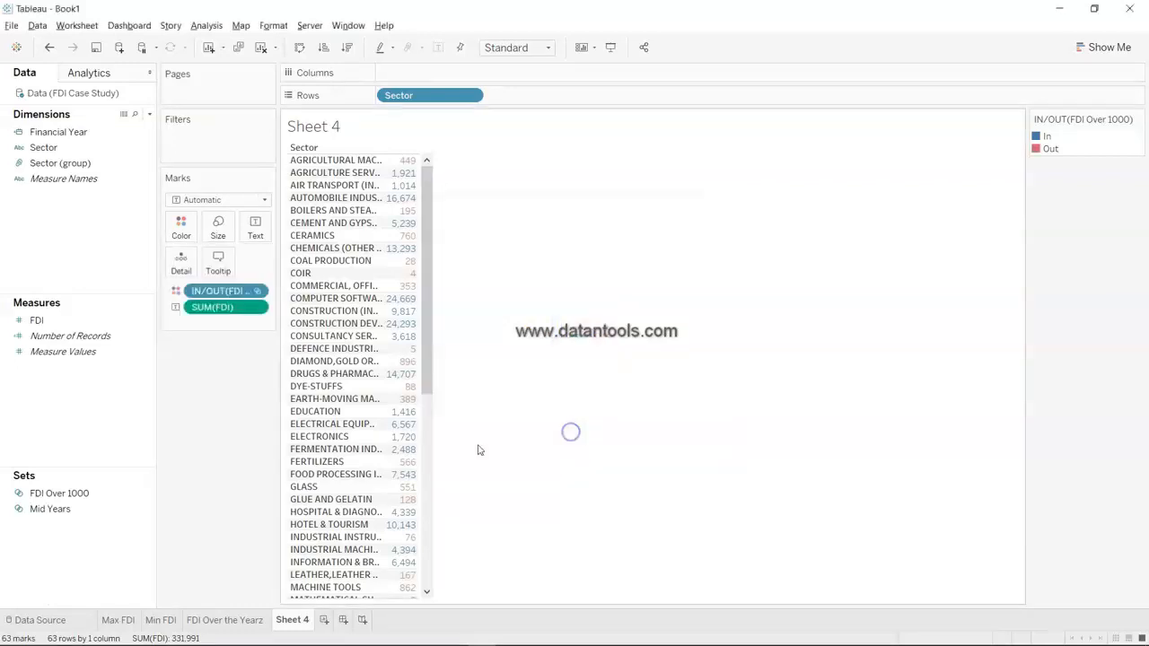
Examine the In and Out colors of the FDI values across the whole sector list
scroll(368, 448, down, 5)
scroll(363, 448, down, 4)
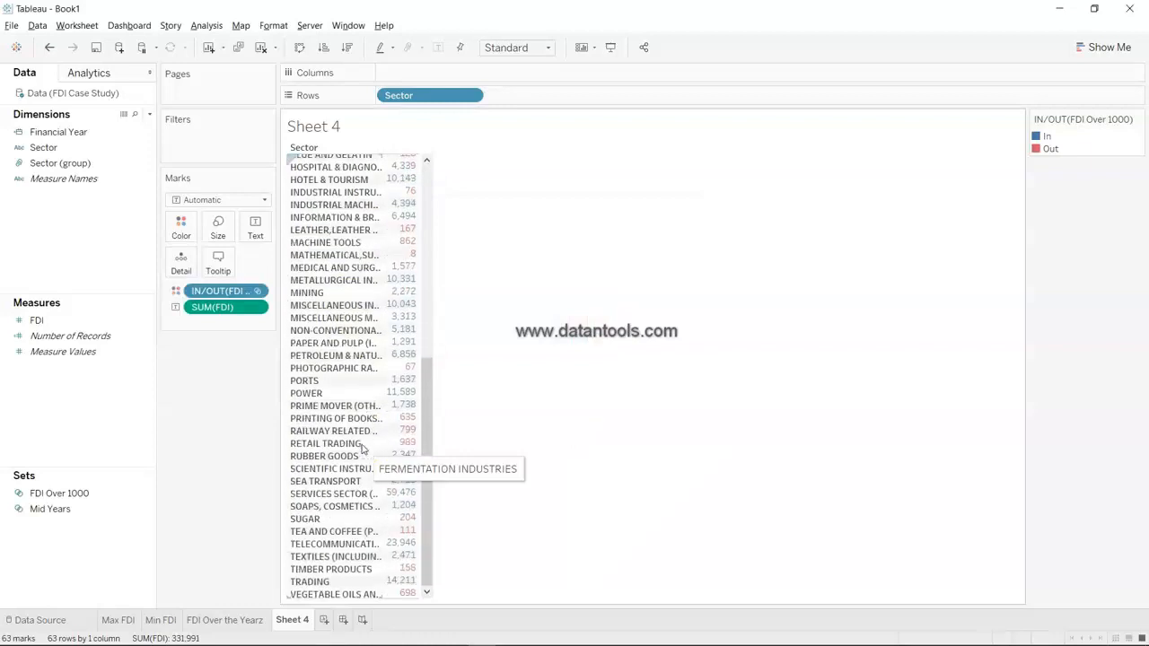
scroll(363, 449, up, 9)
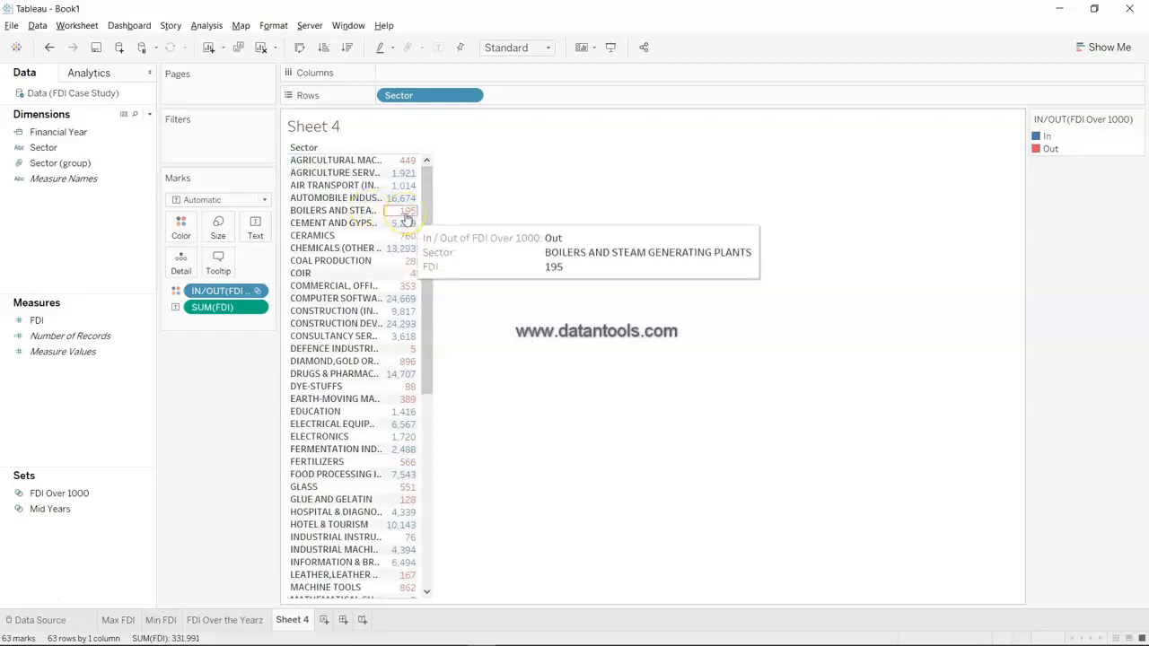
scroll(391, 378, down, 5)
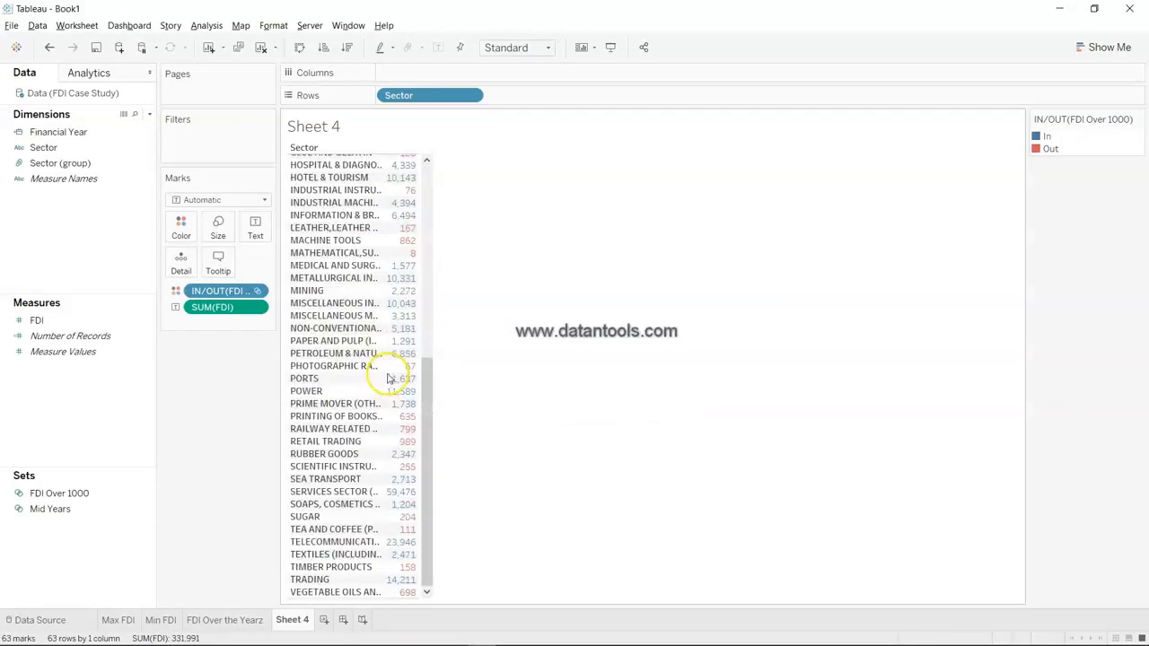
scroll(391, 378, up, 5)
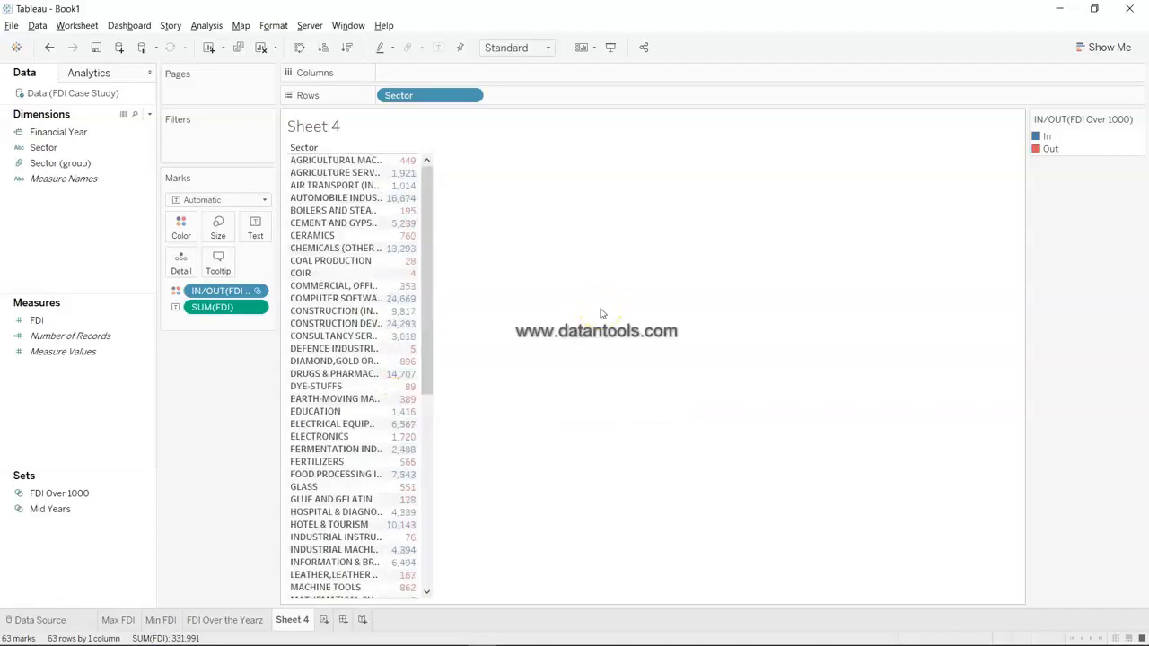
scroll(398, 481, down, 5)
scroll(399, 485, up, 2)
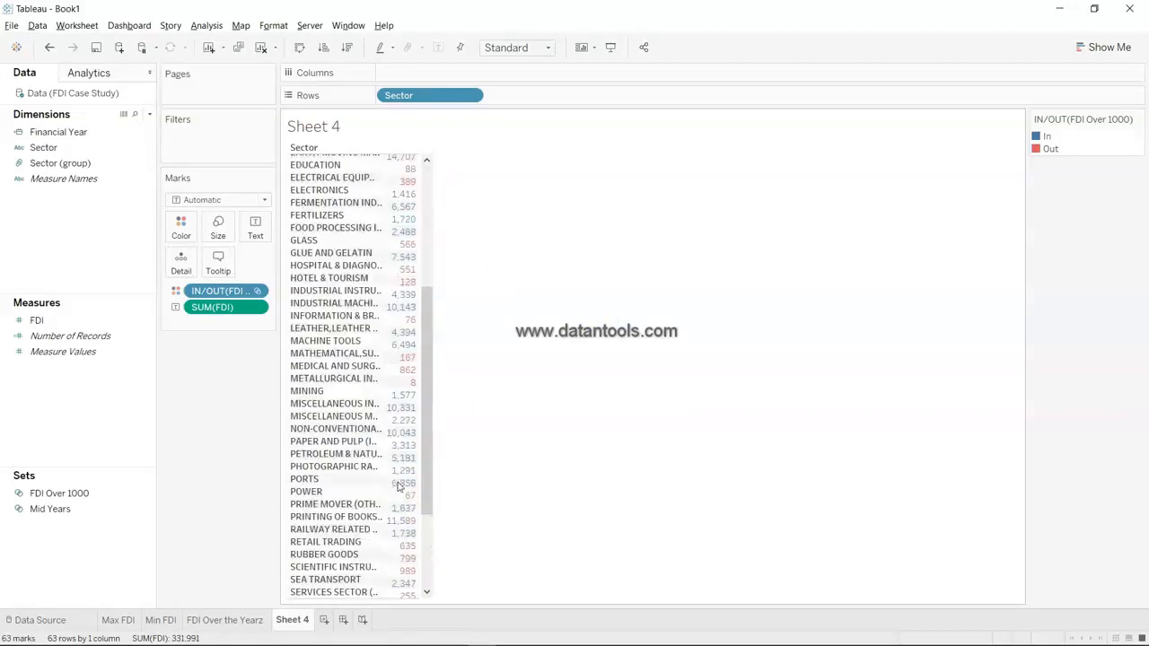
scroll(399, 485, up, 3)
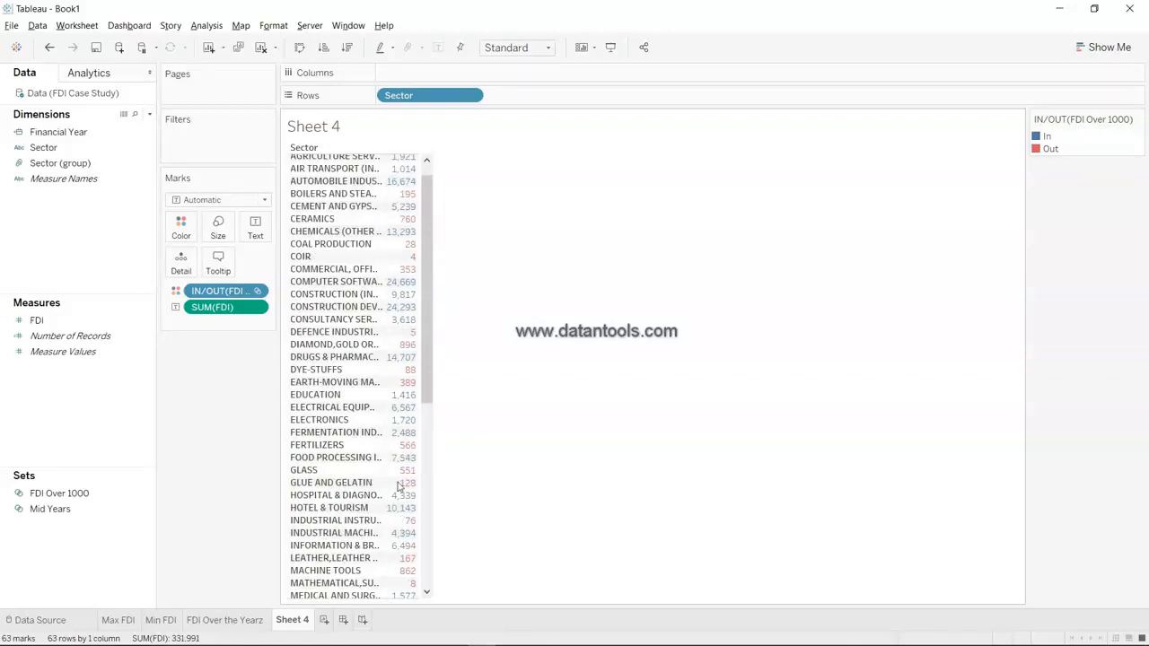
Switch to the Excel question list, compare question 9, FDI in top 5 sectors, with the Max FDI sheet in Tableau, and select its row
key(alt+Tab)
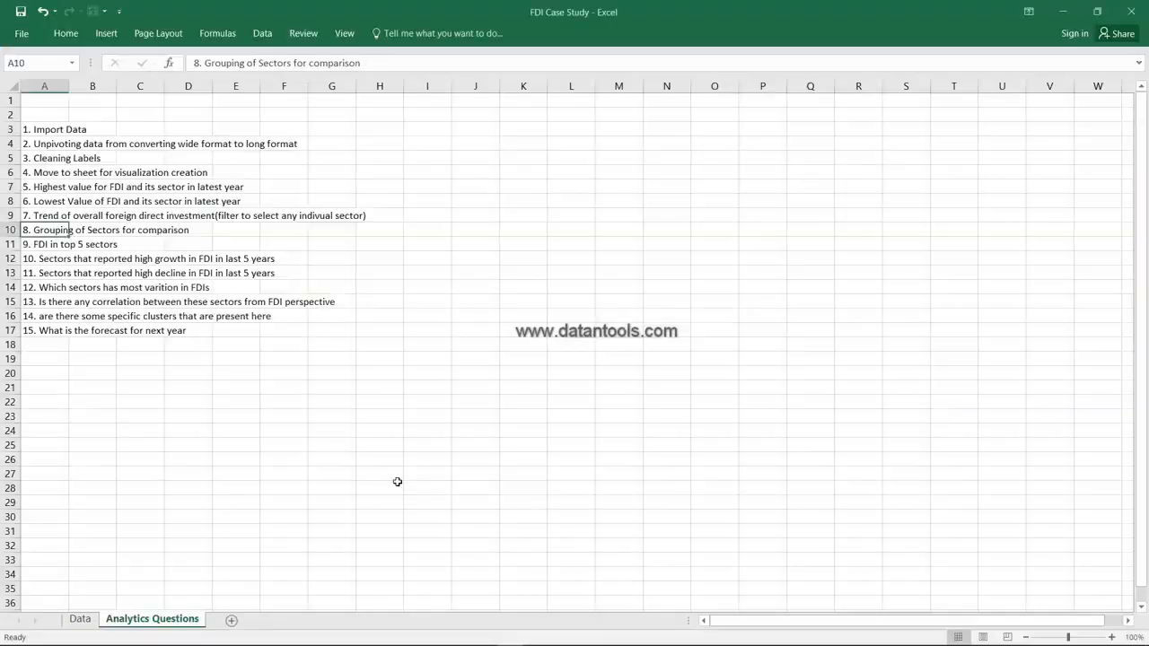
click(36, 244)
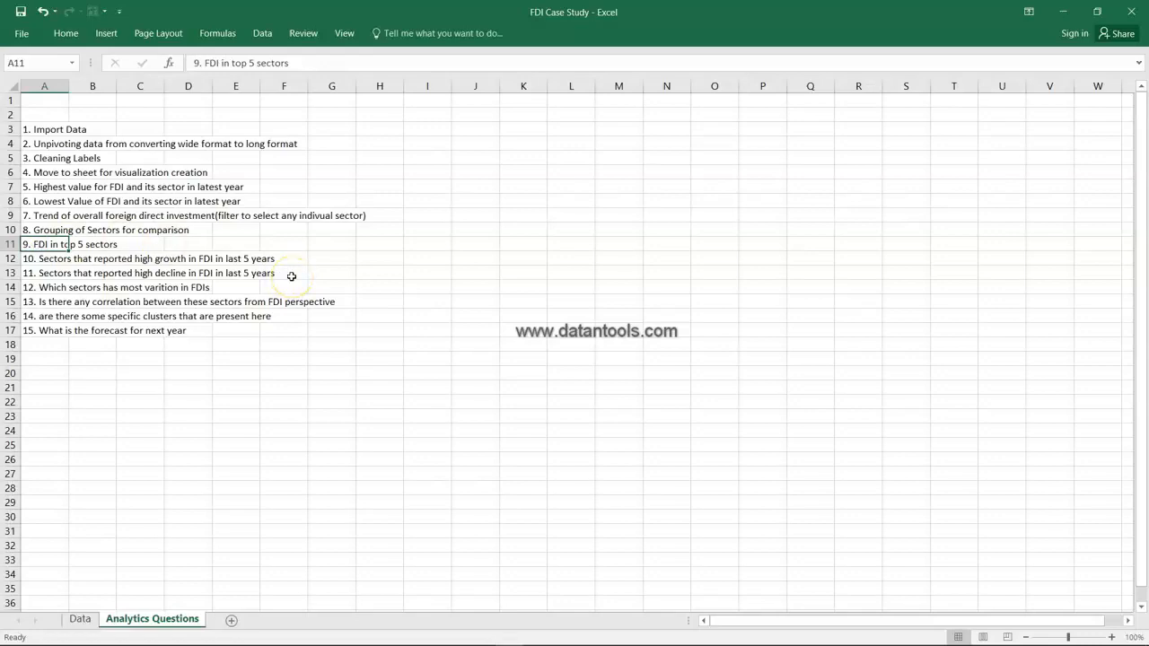
key(alt+Tab)
click(119, 620)
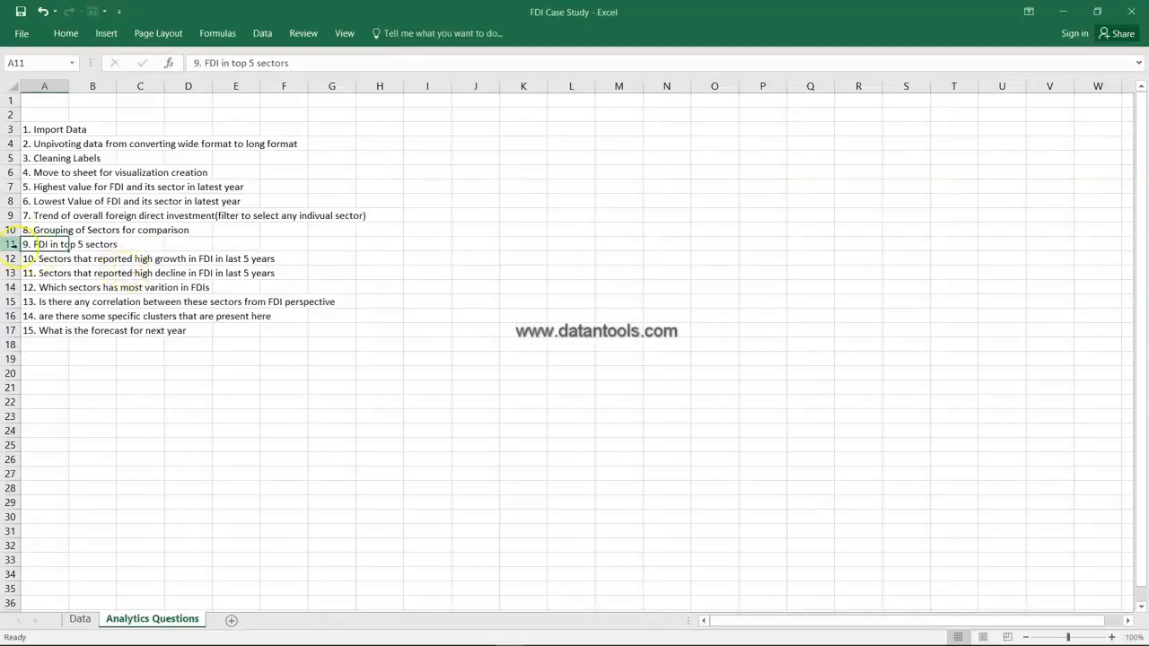
click(11, 244)
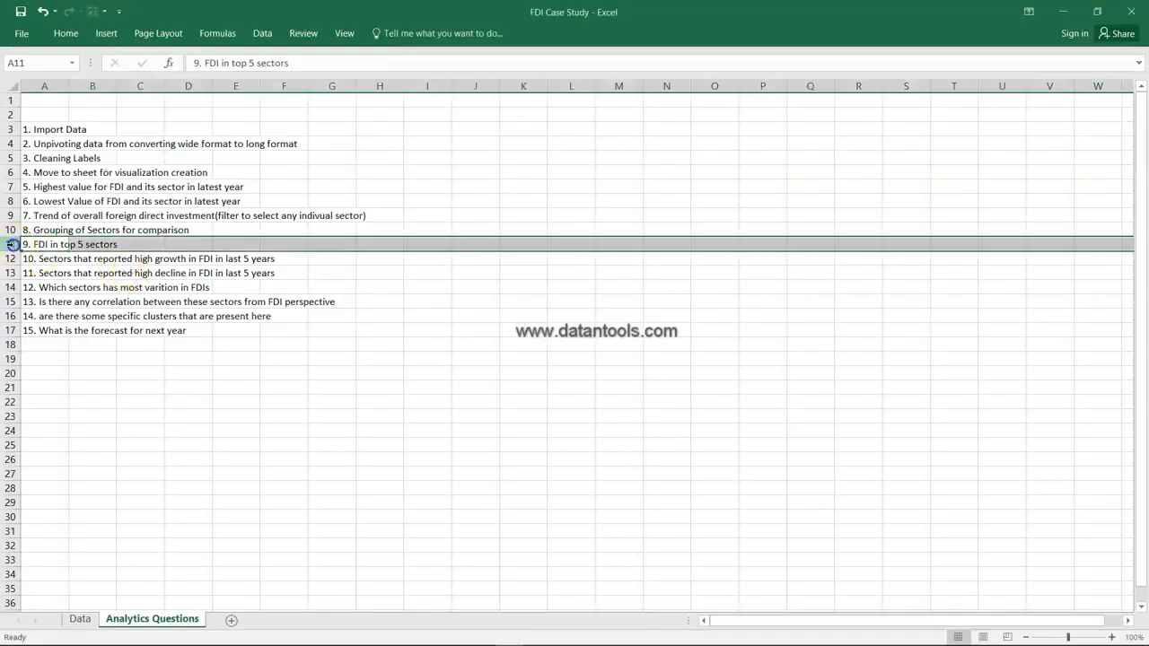
Review questions 5 to 12 in the Excel list, focusing on high growth, high decline and most variation in FDI by sector
drag(11, 244, 10, 187)
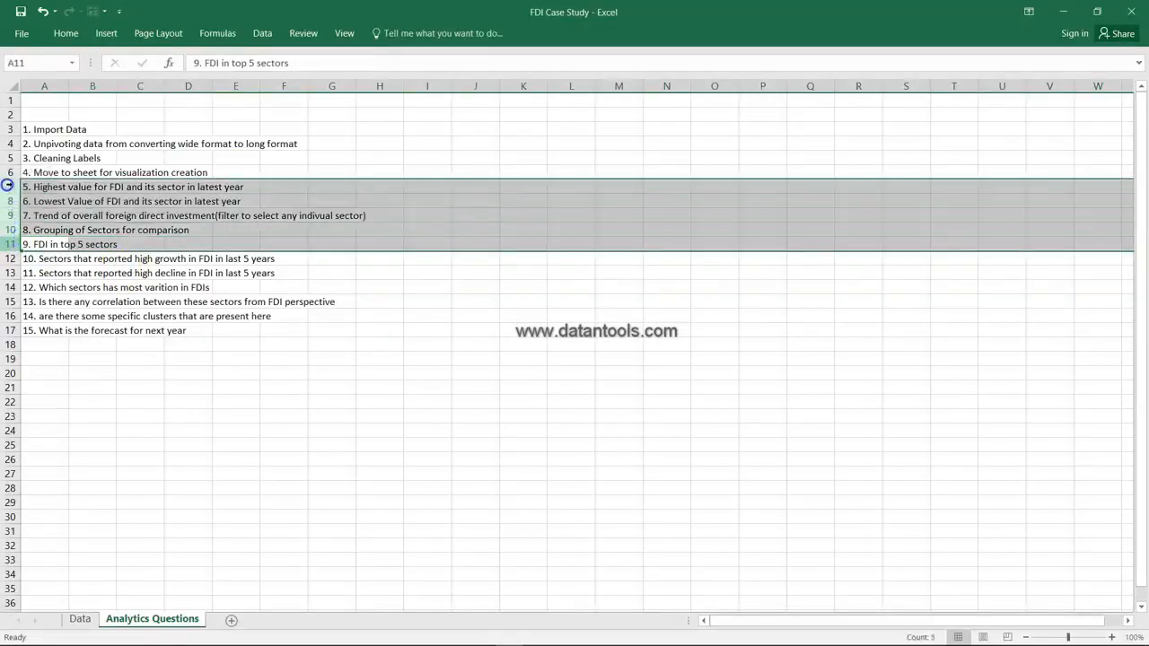
click(10, 186)
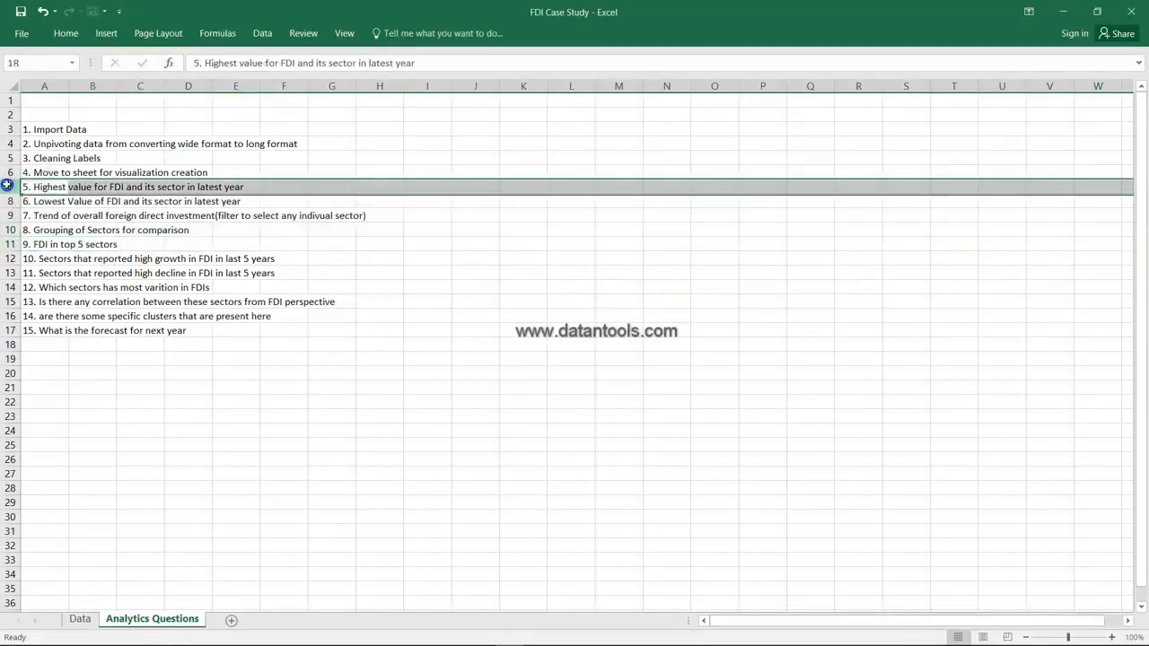
click(31, 259)
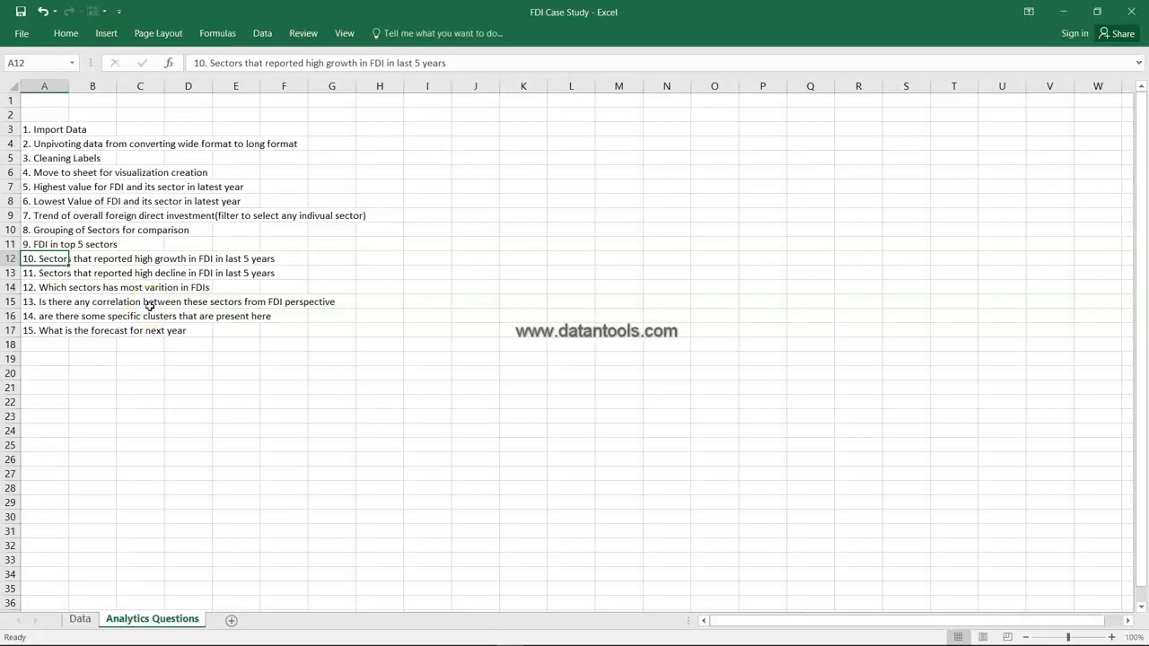
key(Down)
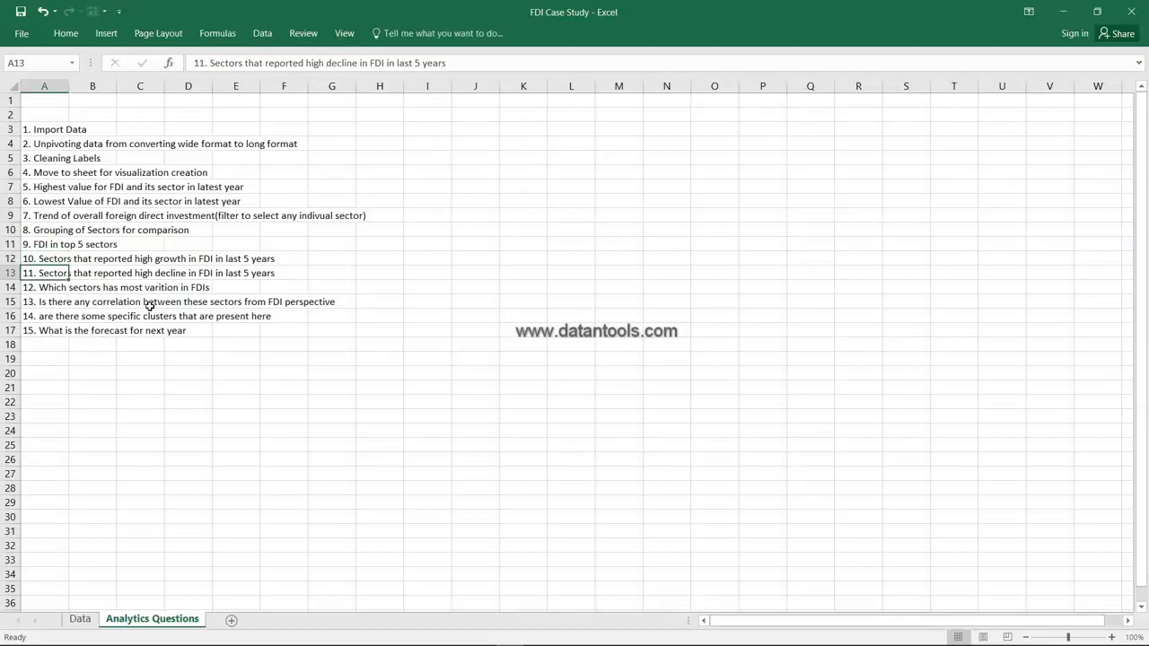
key(shift+Up)
key(Up)
key(shift+Down)
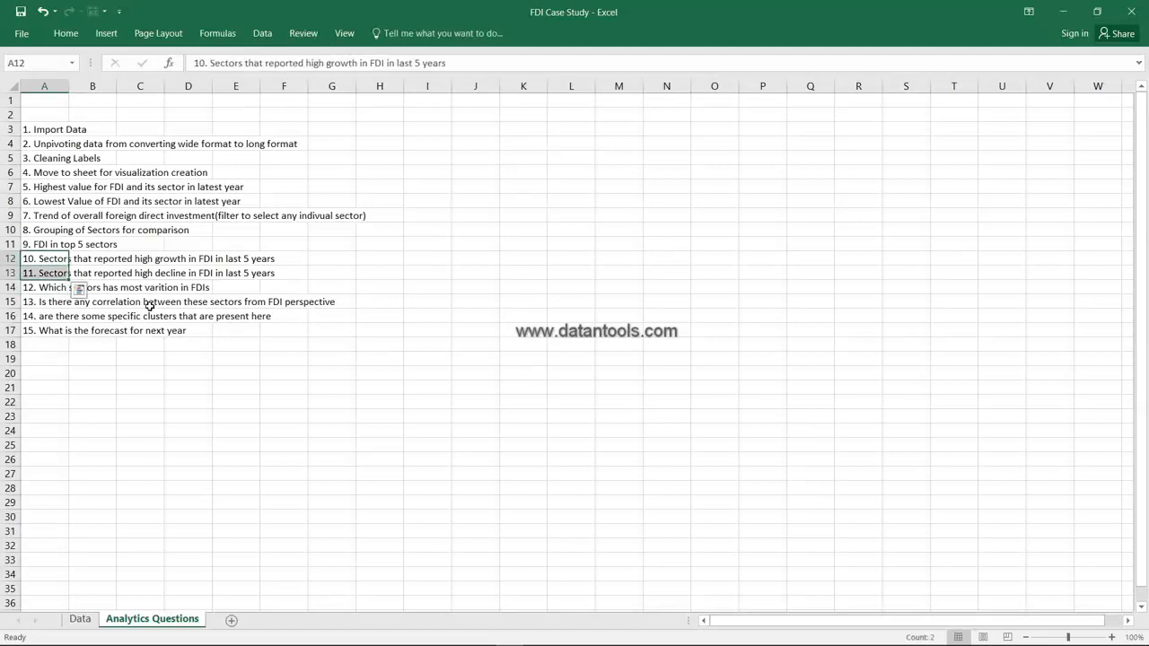
click(54, 287)
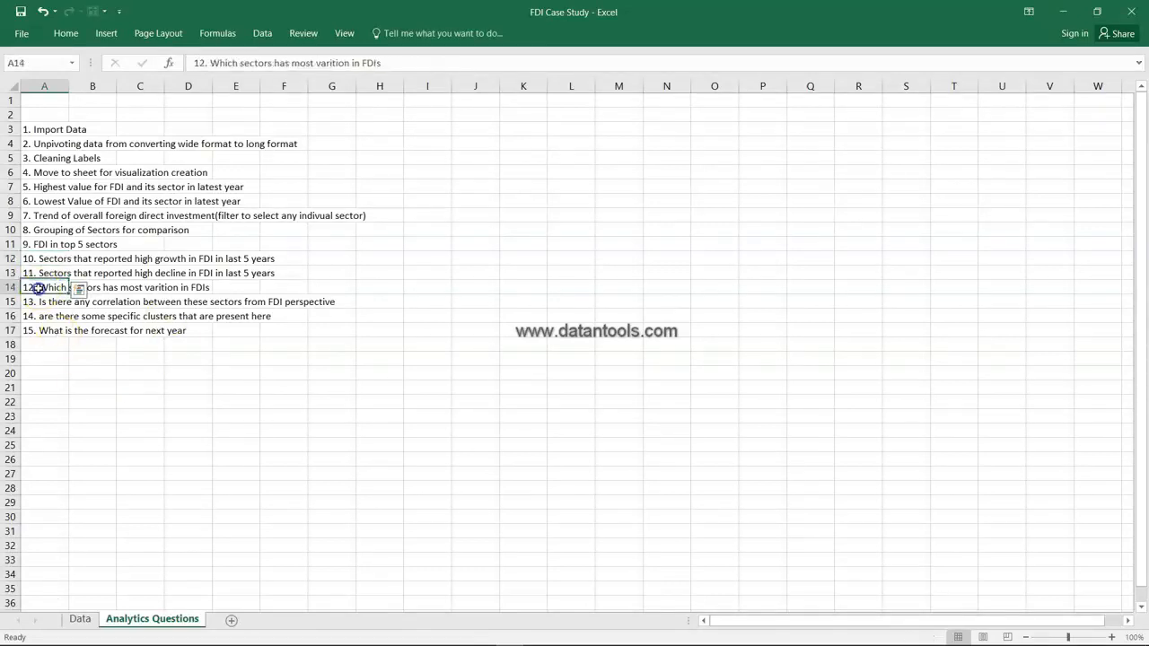
drag(38, 262, 36, 287)
Switch back to Tableau and rename Sheet 4 as "Grouping / Sets"
key(alt+Tab)
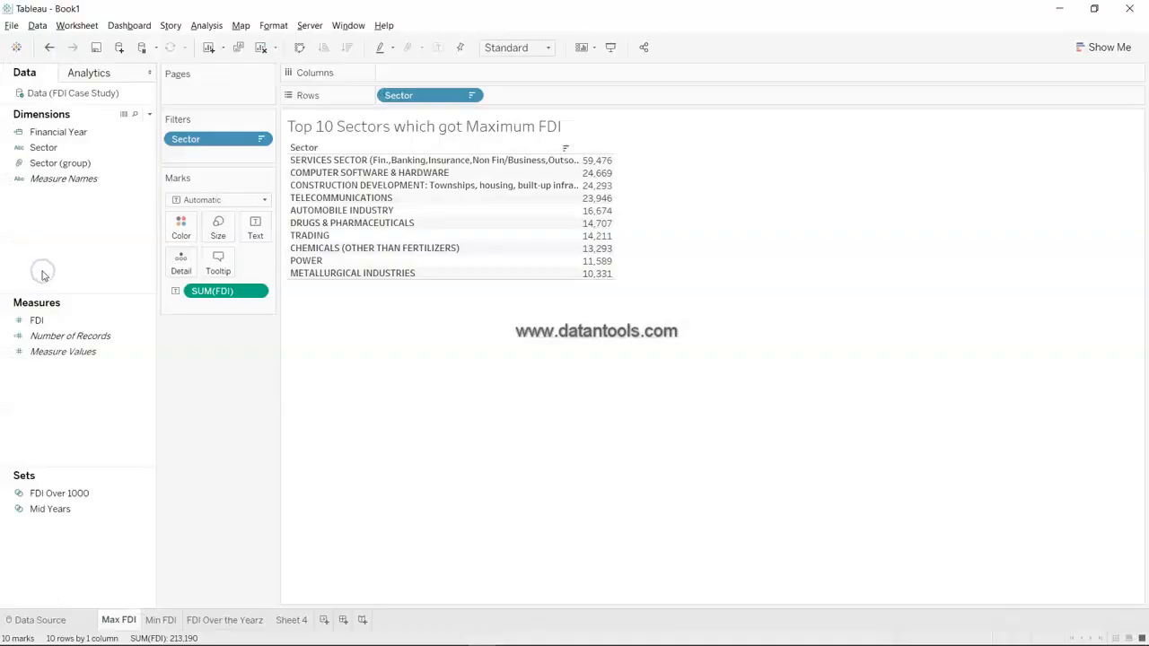
click(300, 627)
double_click(295, 621)
text(Grouping /)
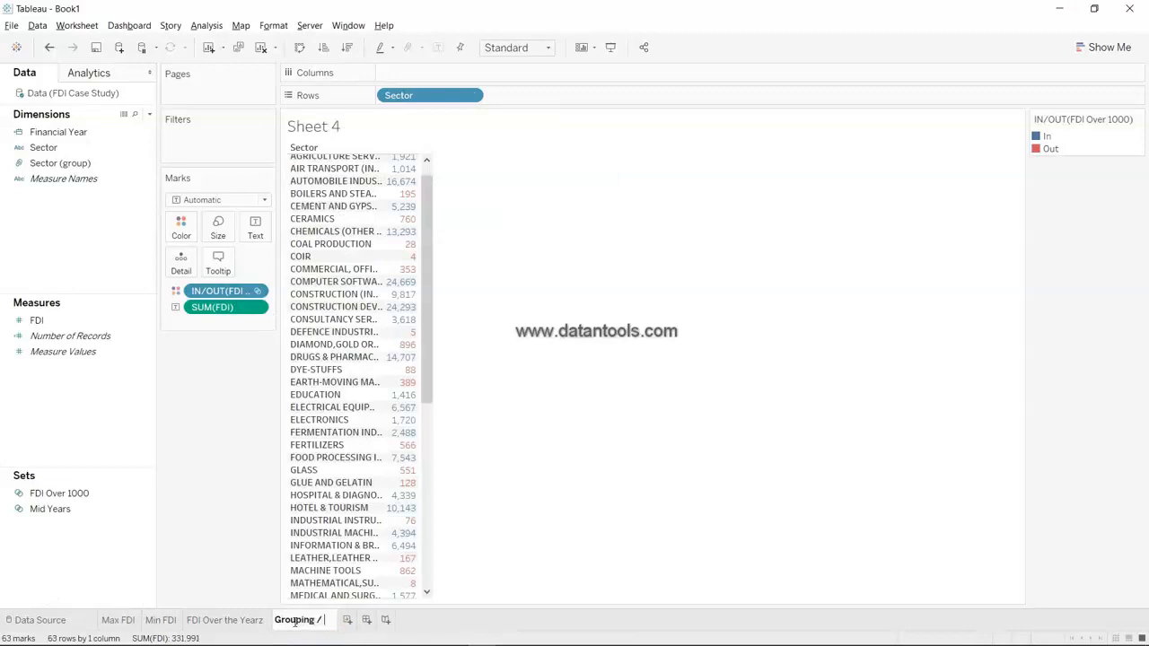
text( Sets)
key(Return)
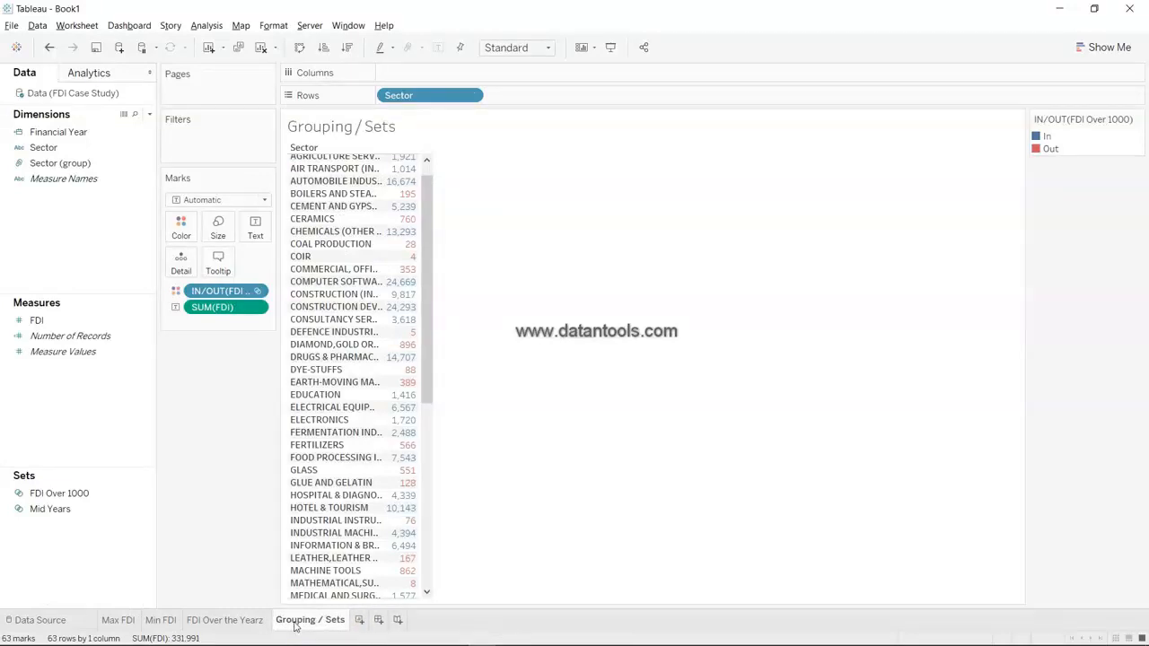
Add a new worksheet and name it "Hight Growth FDI Sectors"
click(359, 620)
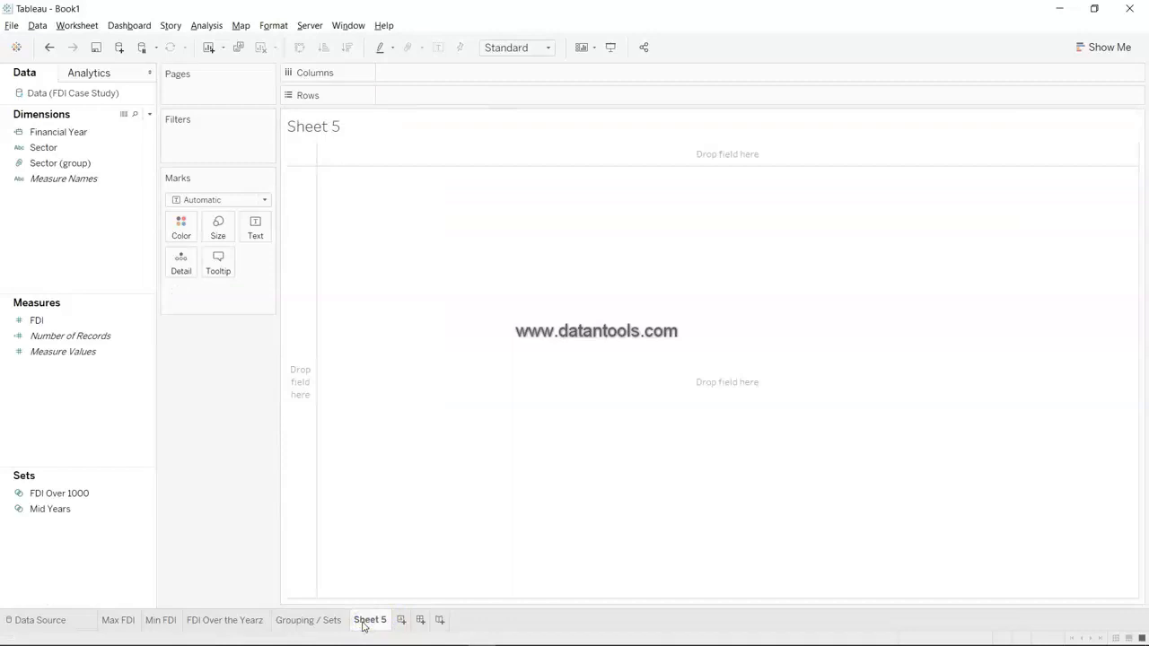
double_click(364, 621)
text(Hight Growt)
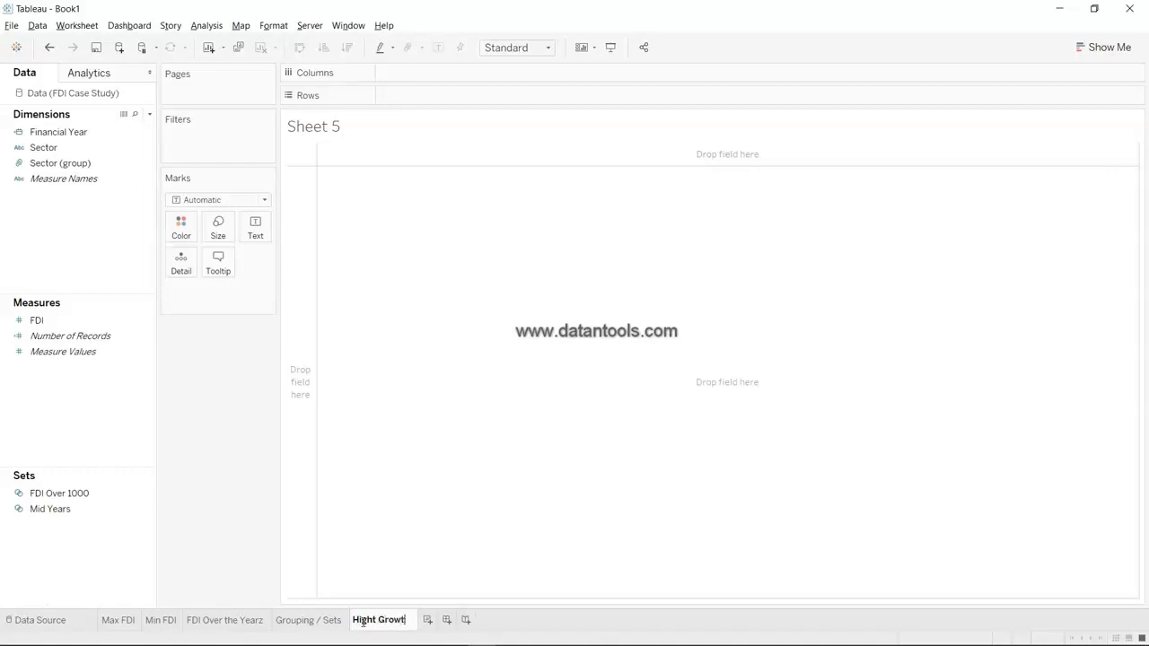
text(h FDI Sectors)
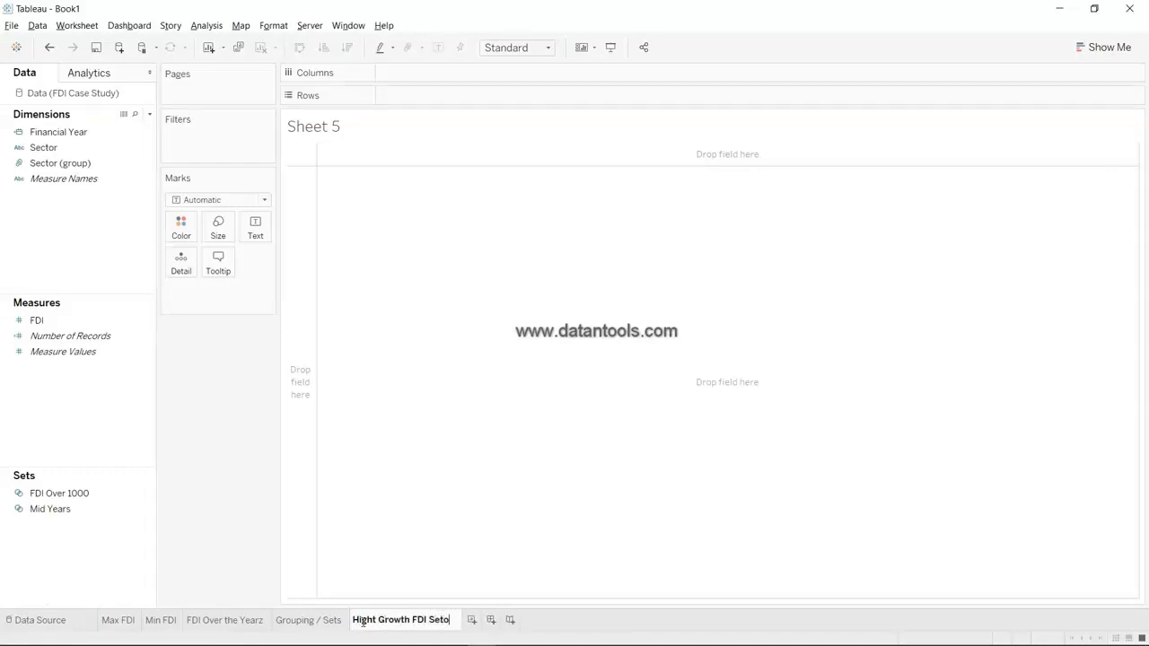
key(Return)
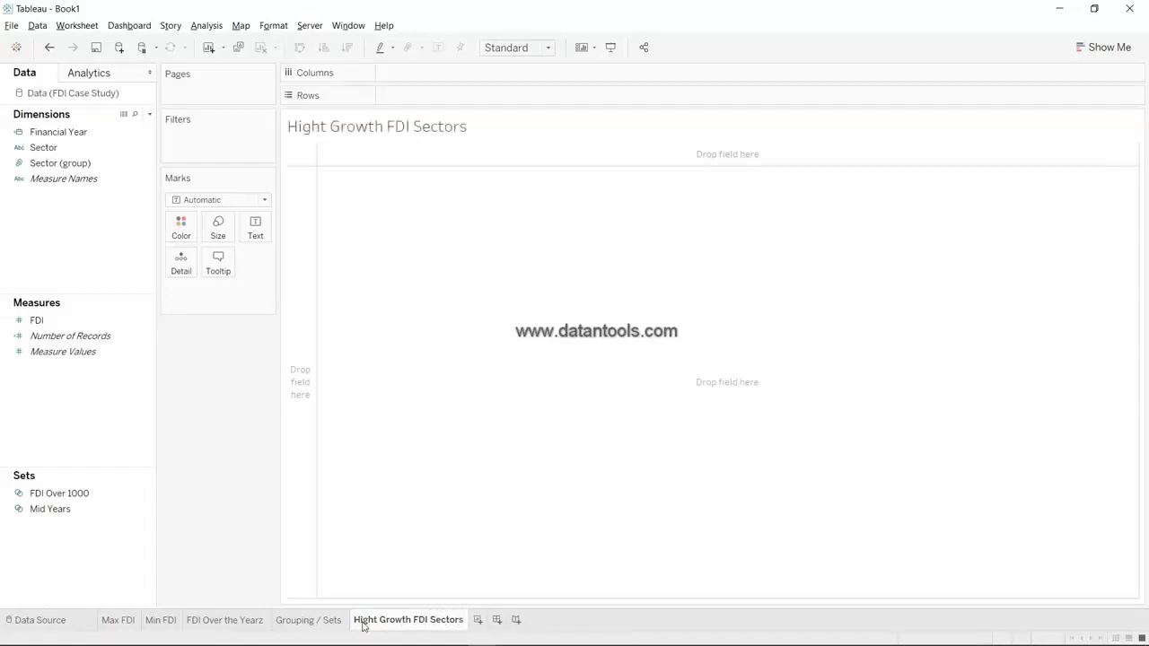
Build a text table with Sector in the rows, Financial Year in the columns and FDI as the values
click(96, 151)
drag(96, 151, 432, 97)
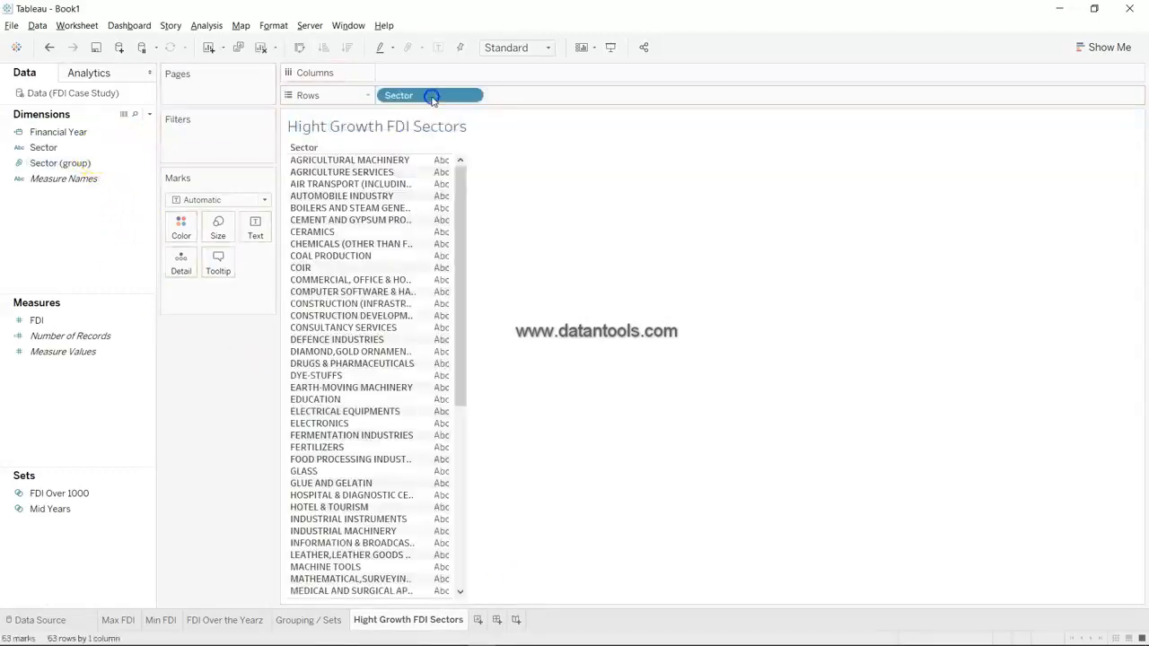
drag(108, 132, 470, 72)
click(90, 326)
drag(90, 326, 588, 339)
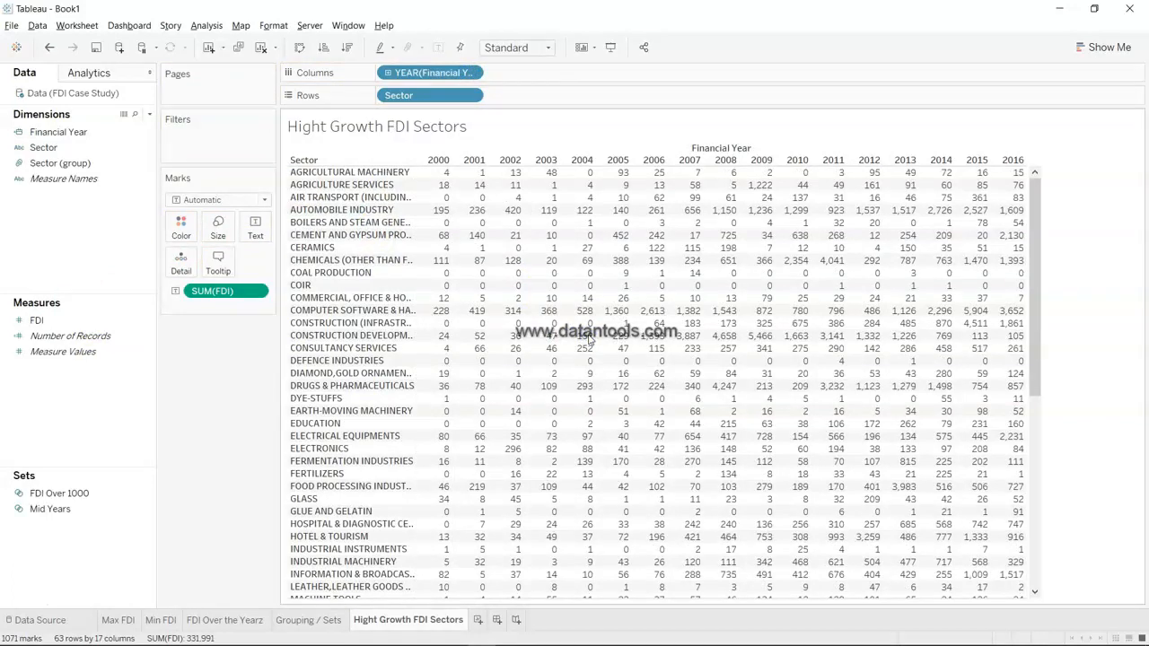
Apply the Year Over Year Growth quick table calculation to FDI and examine the yearly percentages across the sectors
click(222, 294)
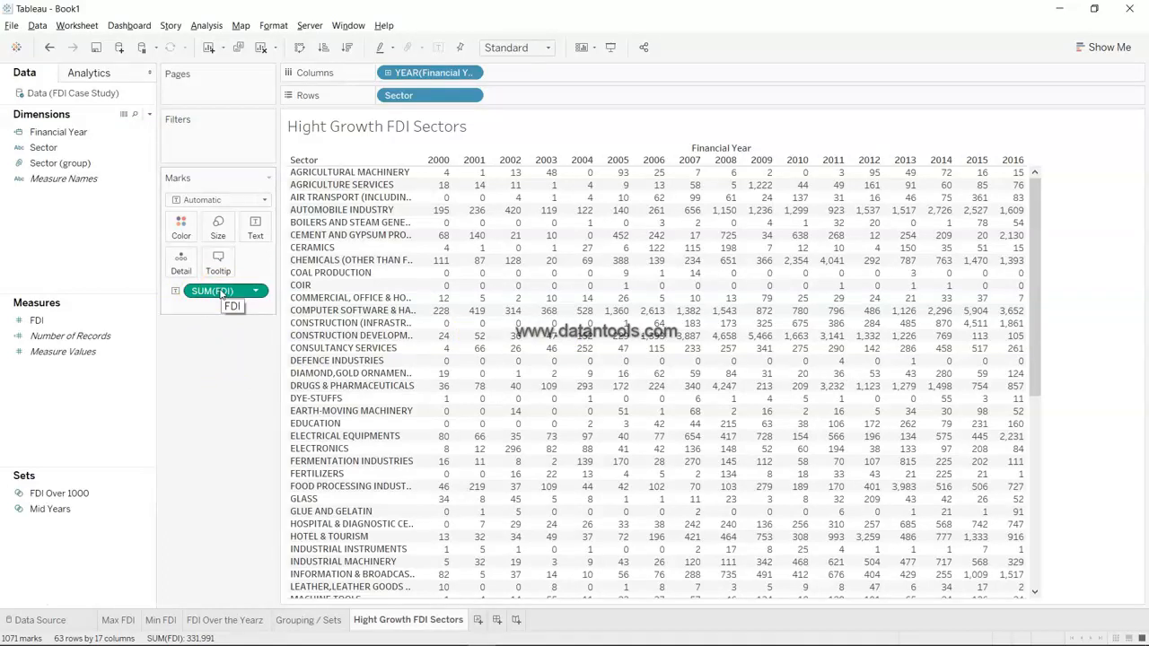
click(256, 293)
mouse_move(289, 500)
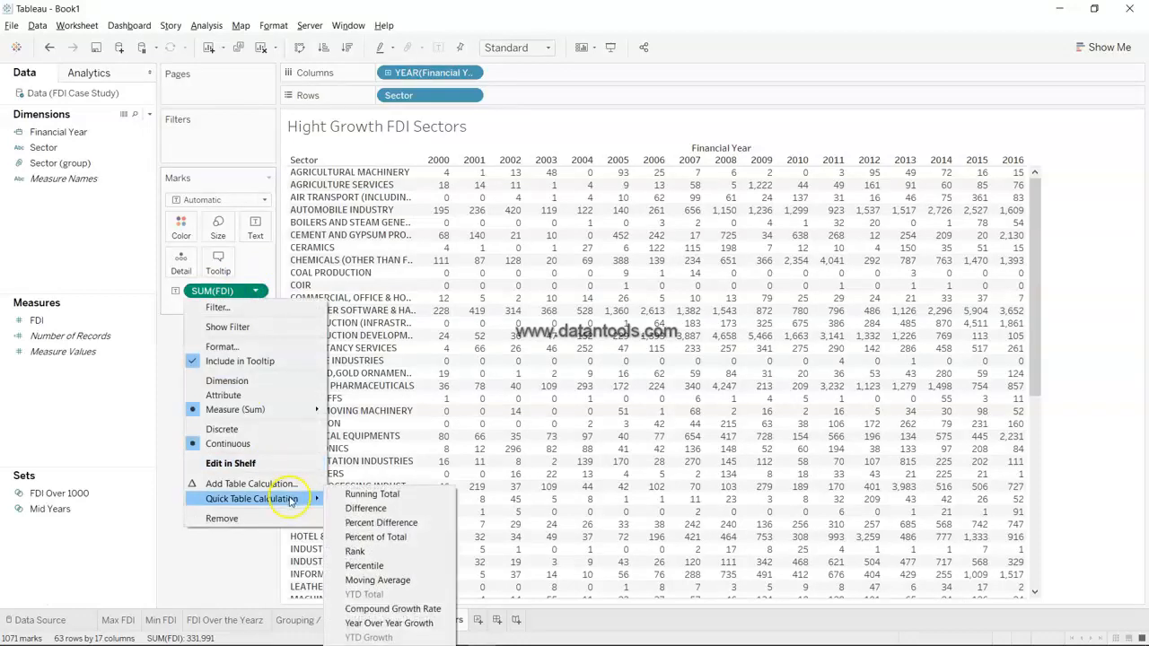
click(395, 626)
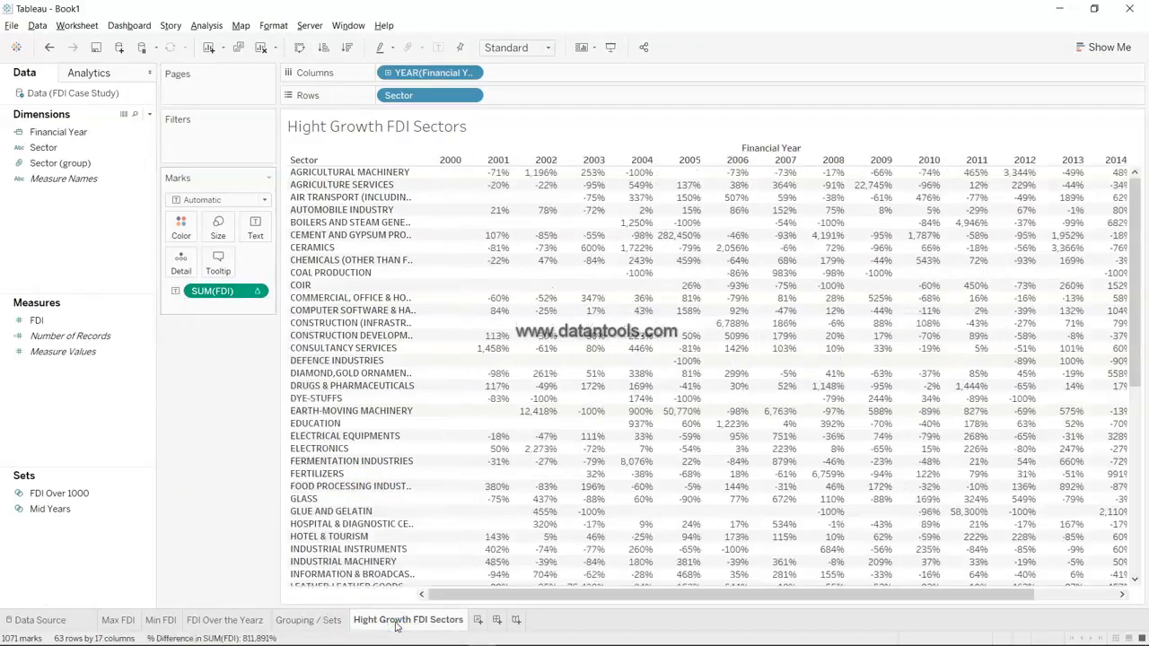
mouse_move(547, 348)
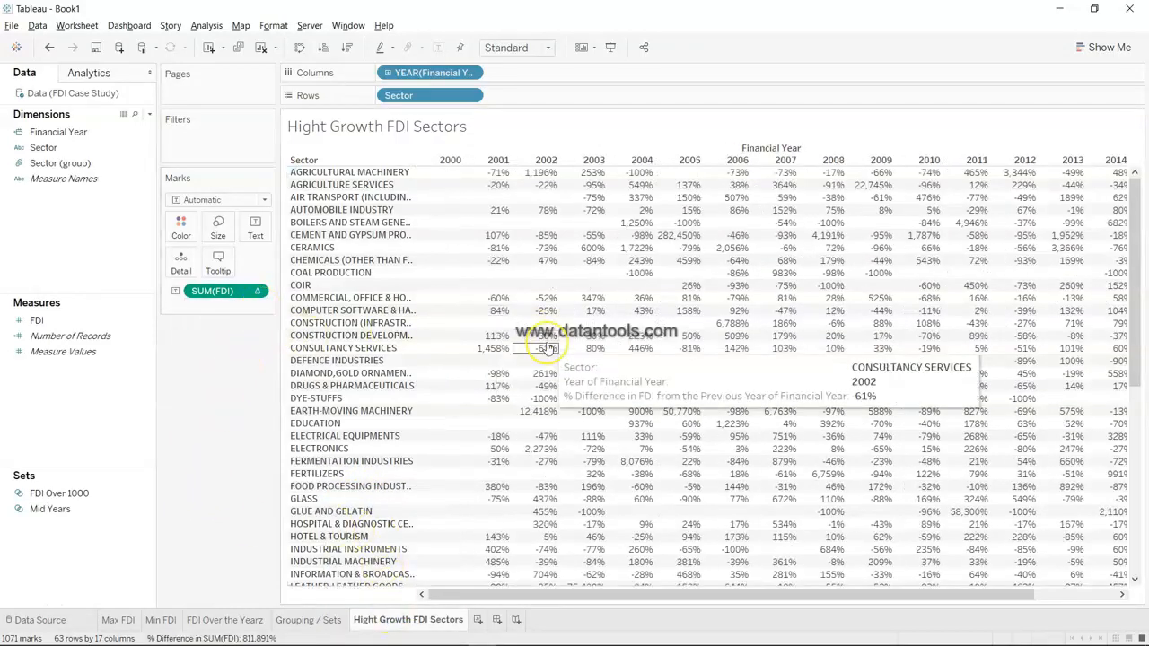
scroll(548, 348, right, 3)
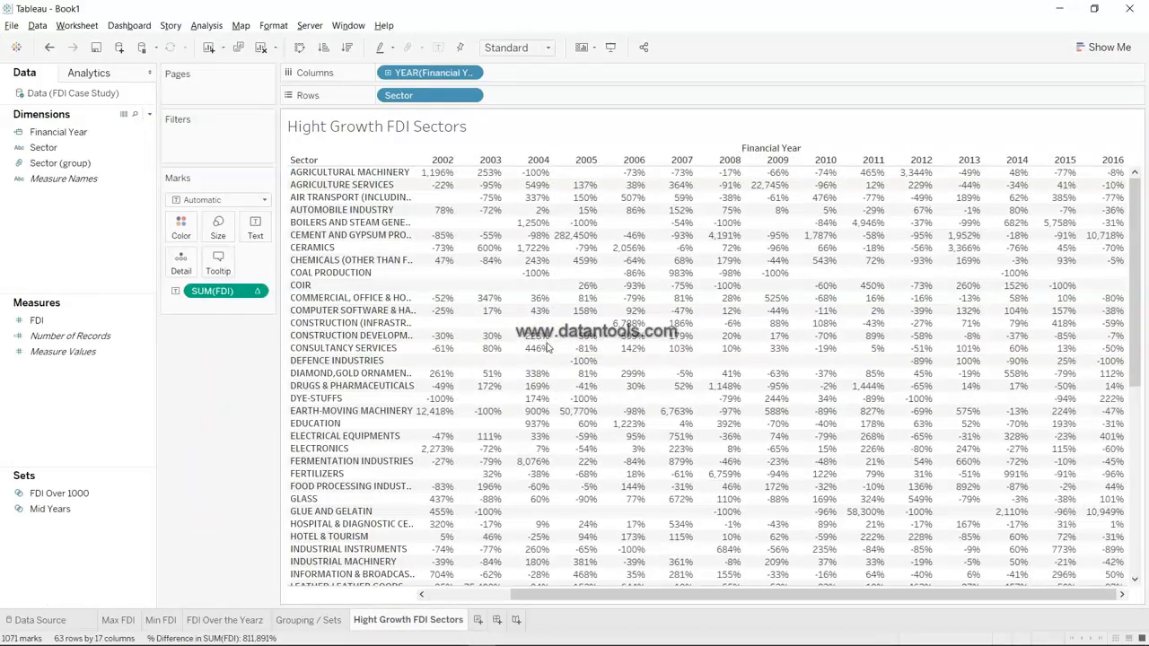
scroll(548, 348, left, 3)
mouse_move(507, 199)
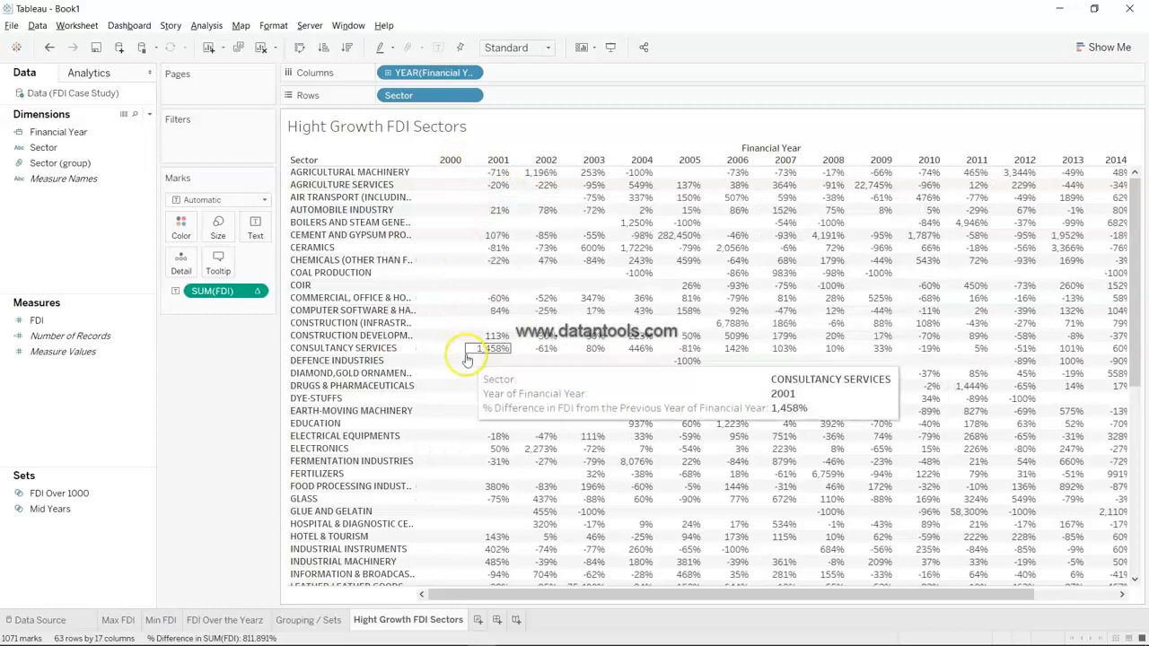
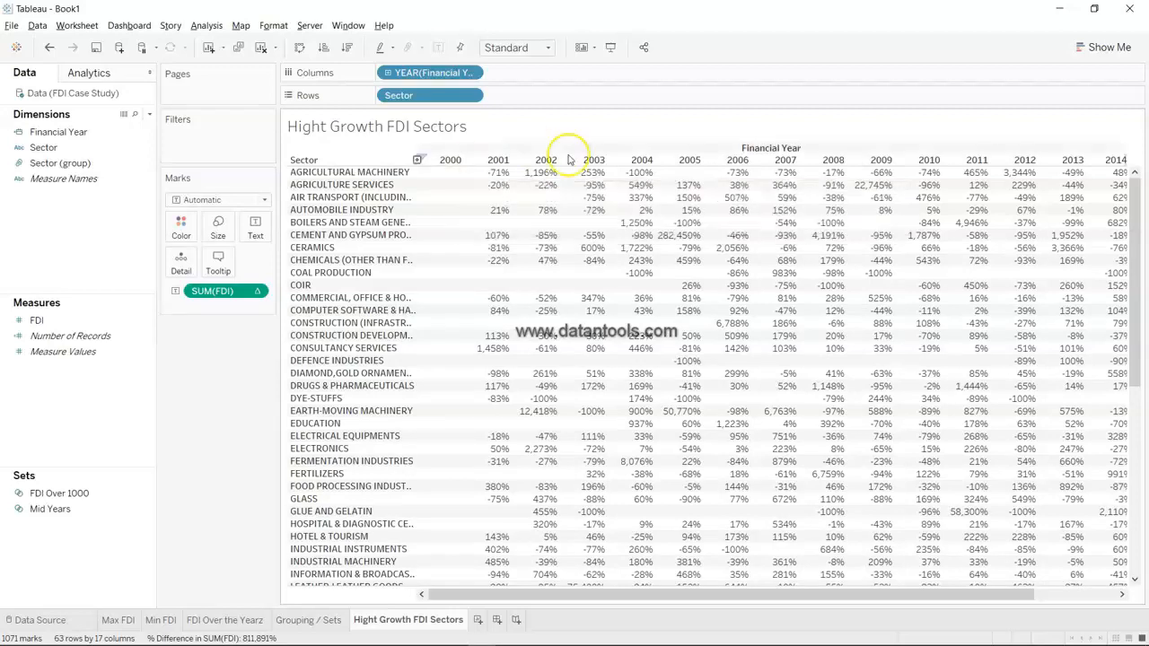
scroll(541, 203, right, 2)
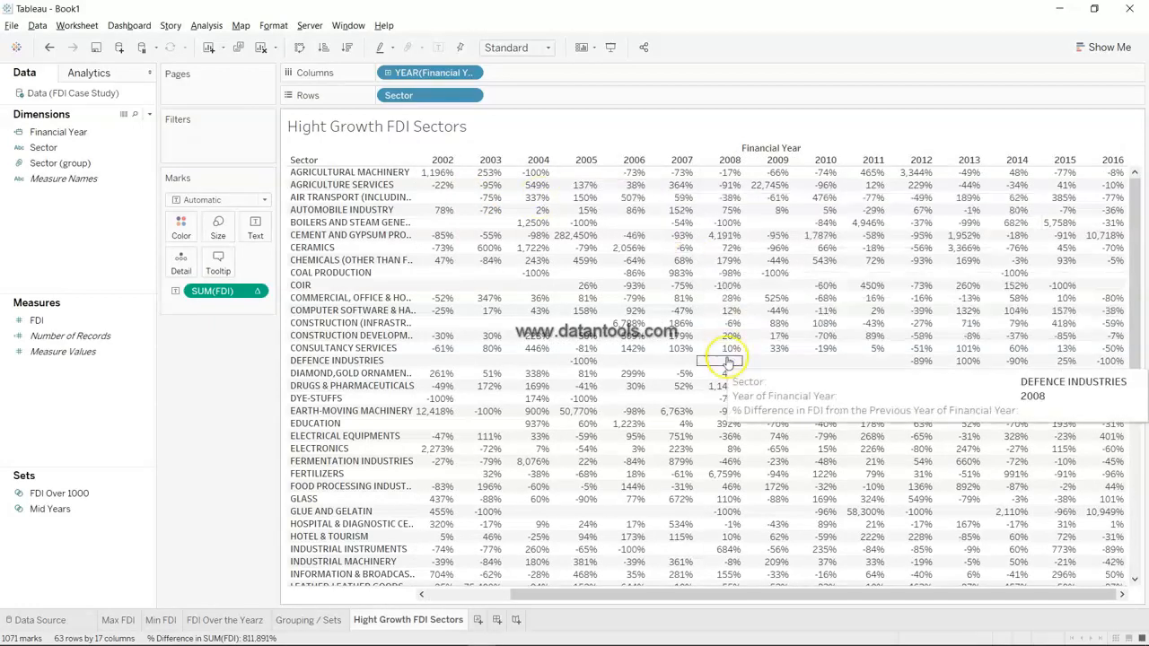
scroll(753, 311, left, 2)
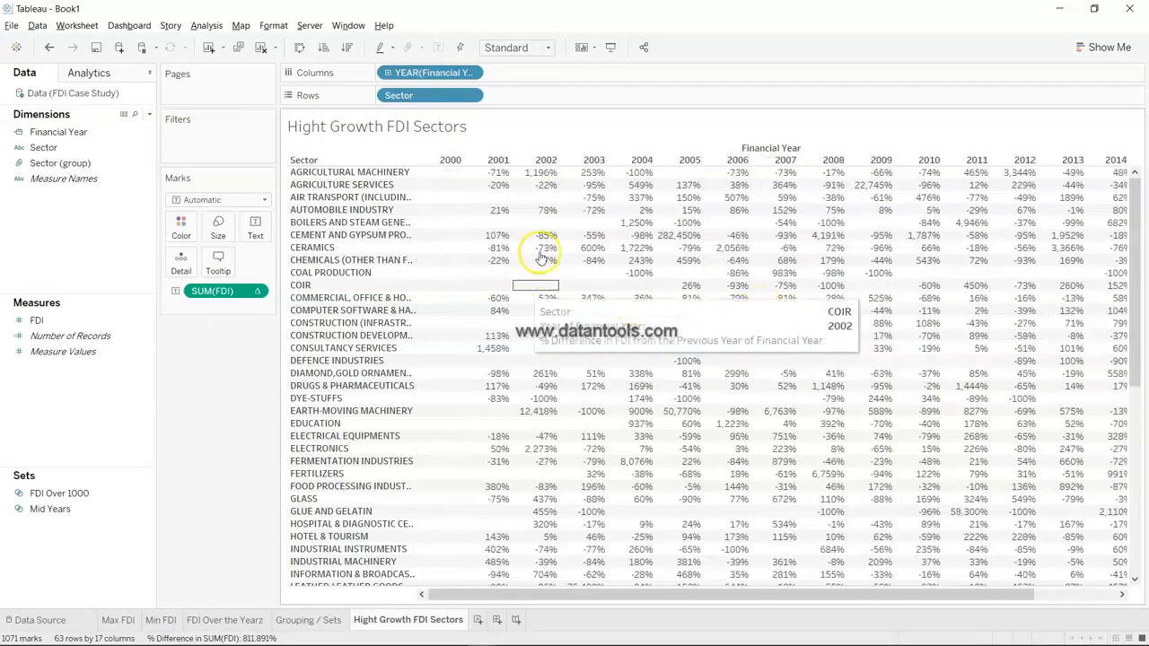
Add a Financial Year filter to the growth table, based on Years
click(117, 165)
click(113, 132)
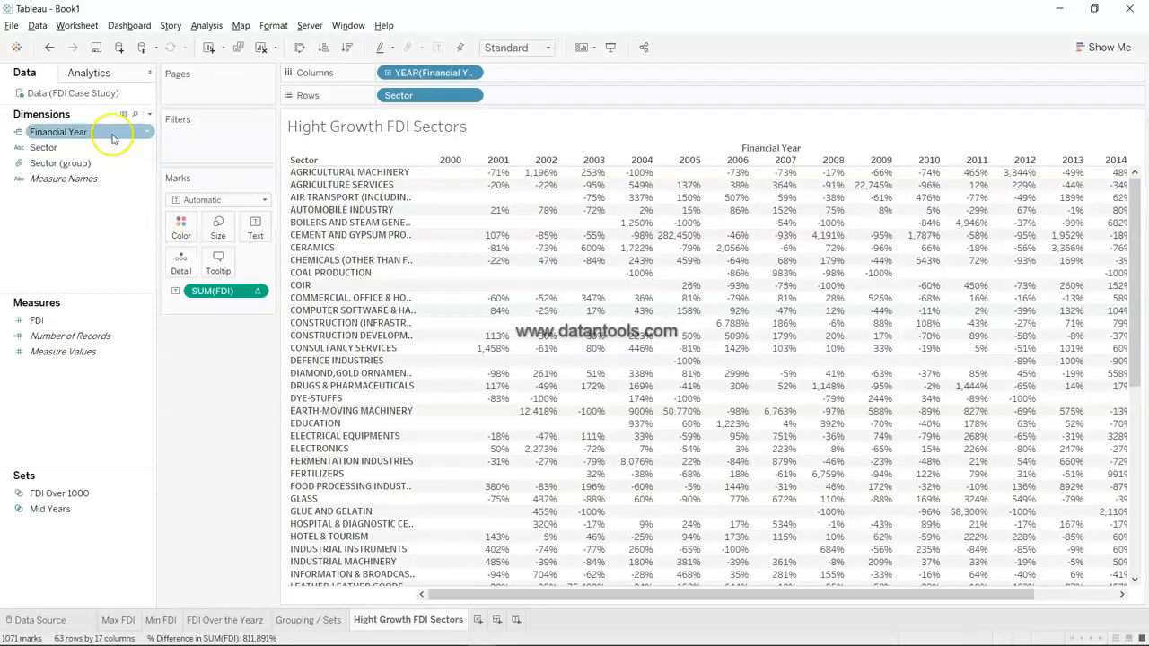
drag(113, 132, 224, 153)
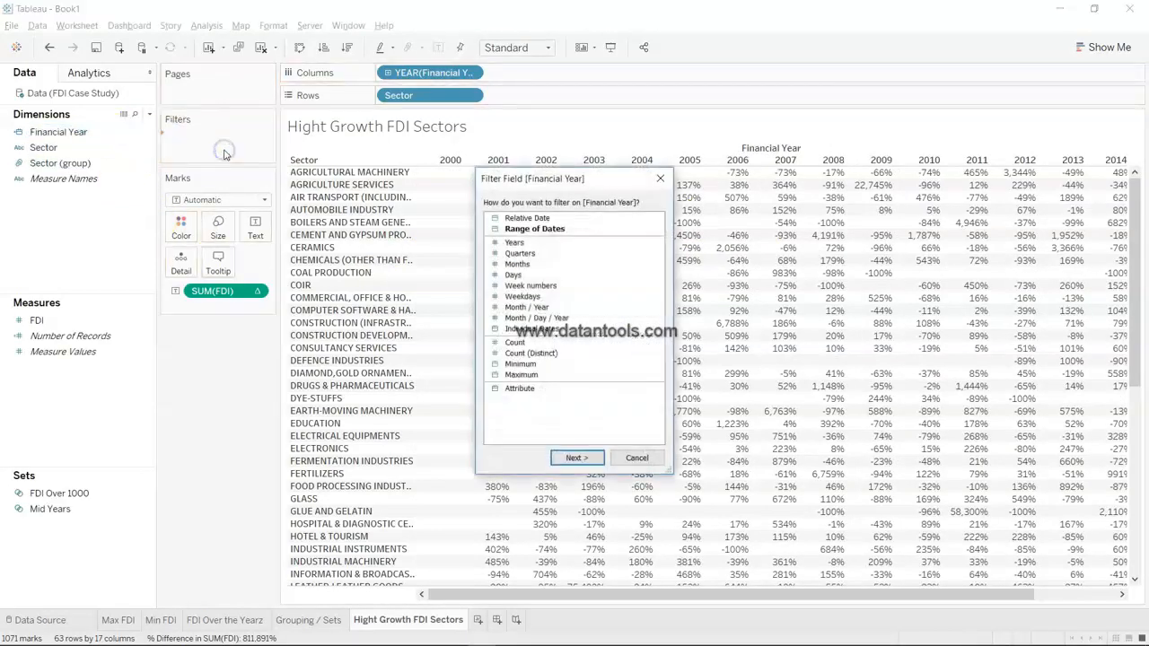
click(514, 242)
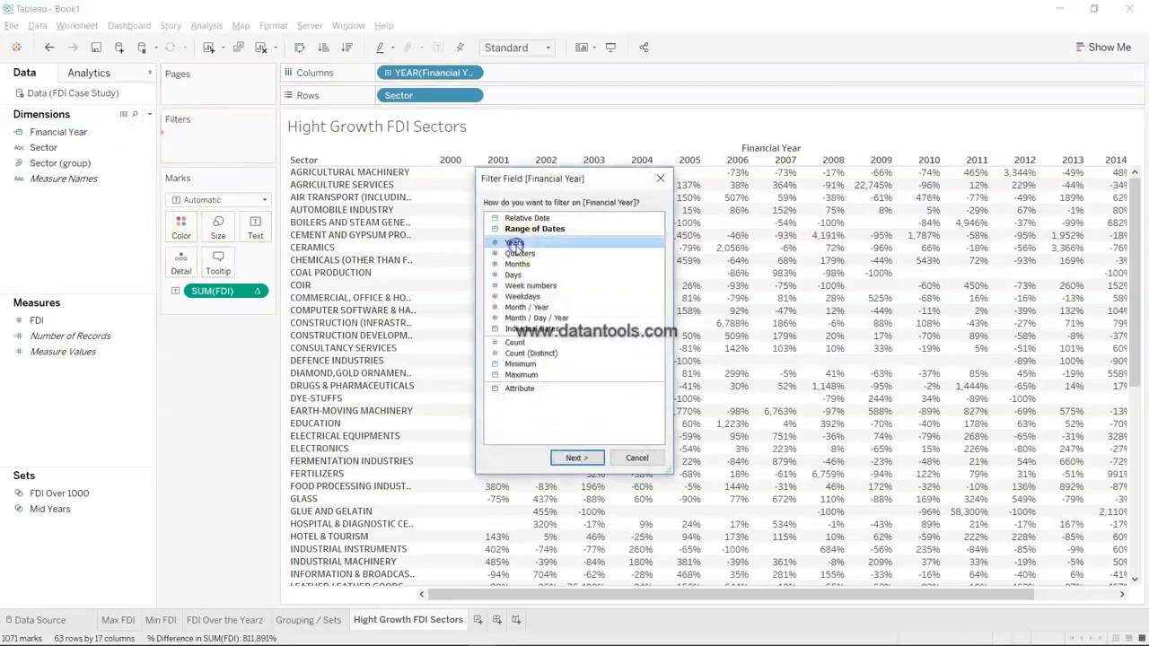
click(575, 458)
Limit the year filter to the top 6 by Count of Financial Year, apply it and uncover the table to check the years
click(542, 142)
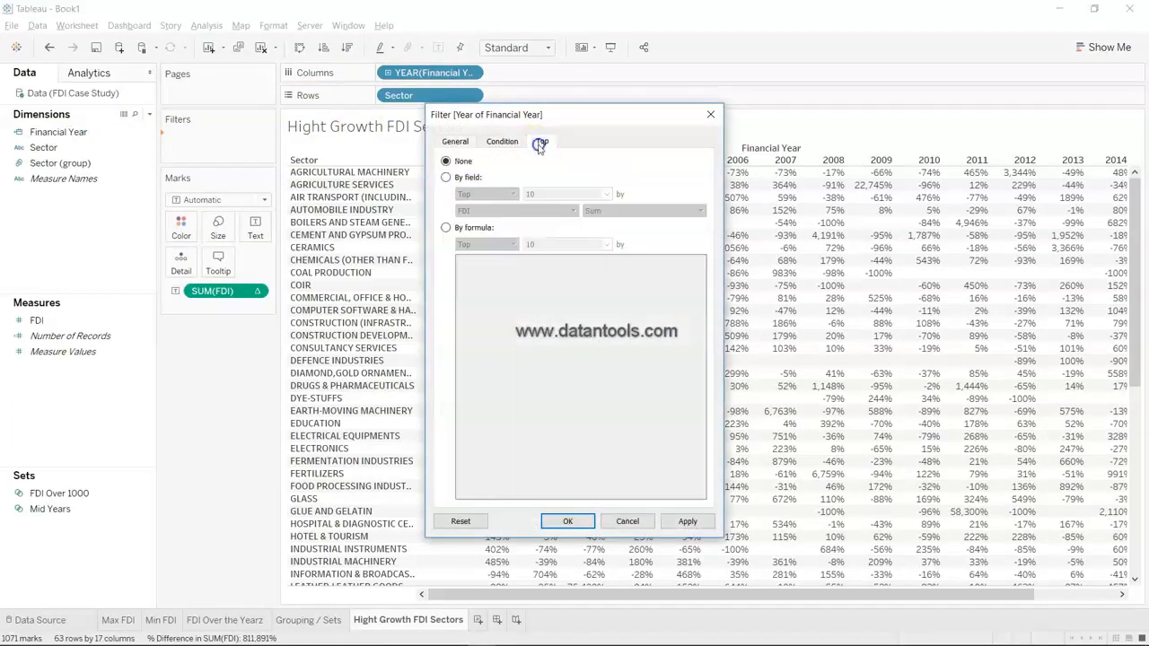
click(468, 177)
drag(555, 194, 505, 193)
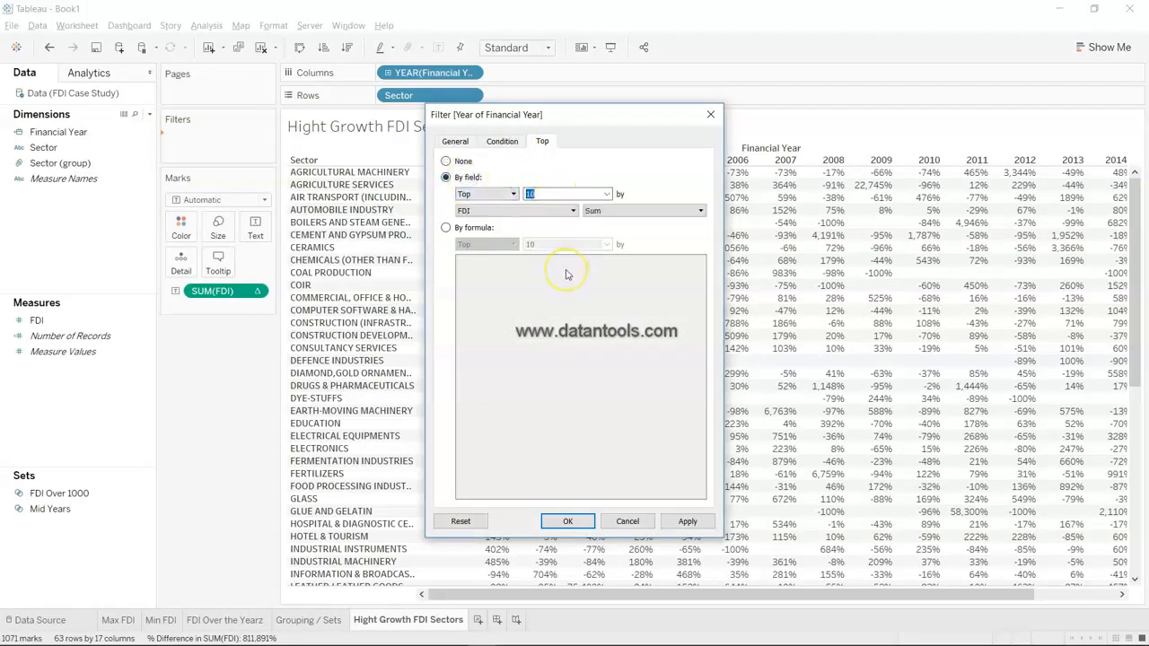
text(6)
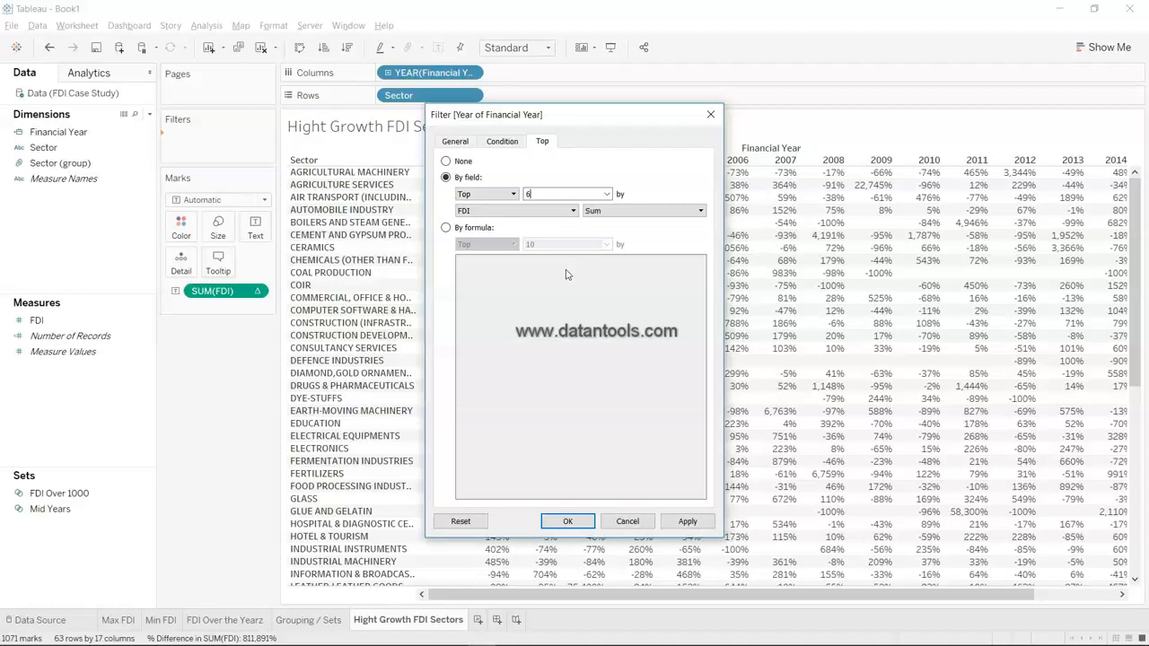
click(560, 214)
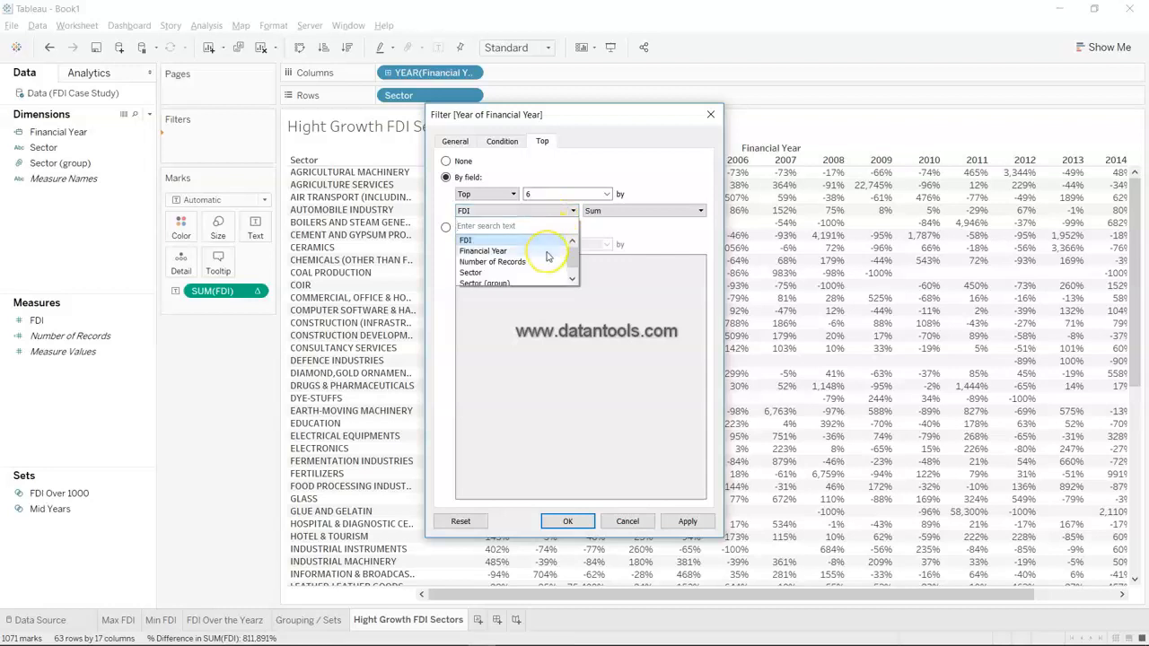
click(545, 251)
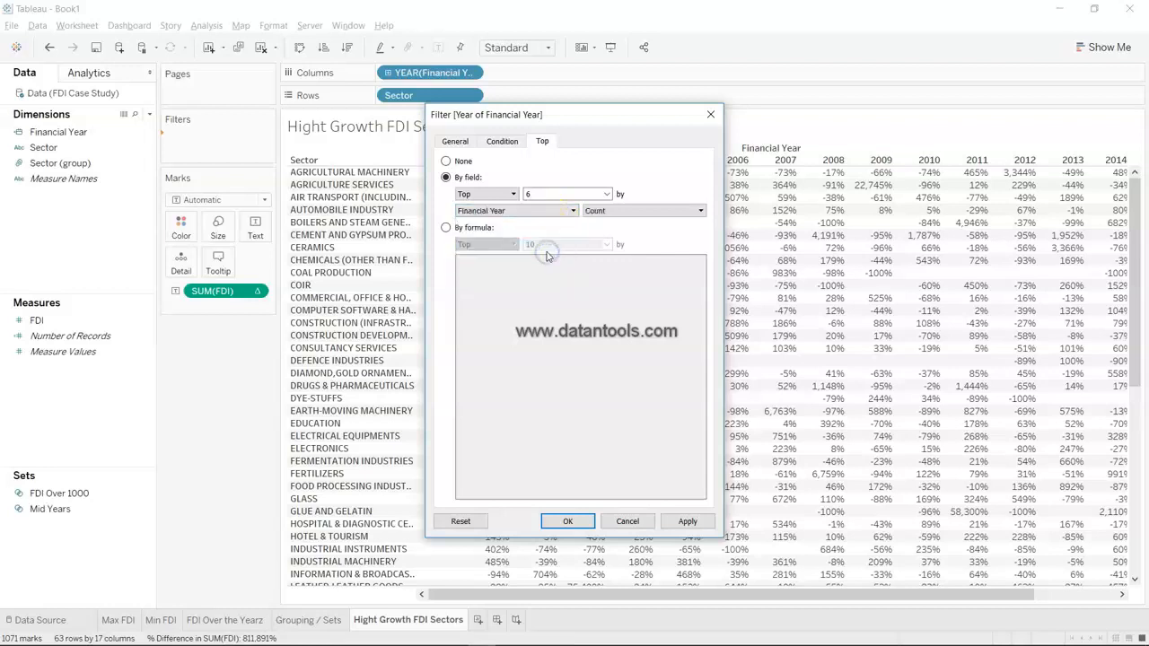
click(621, 212)
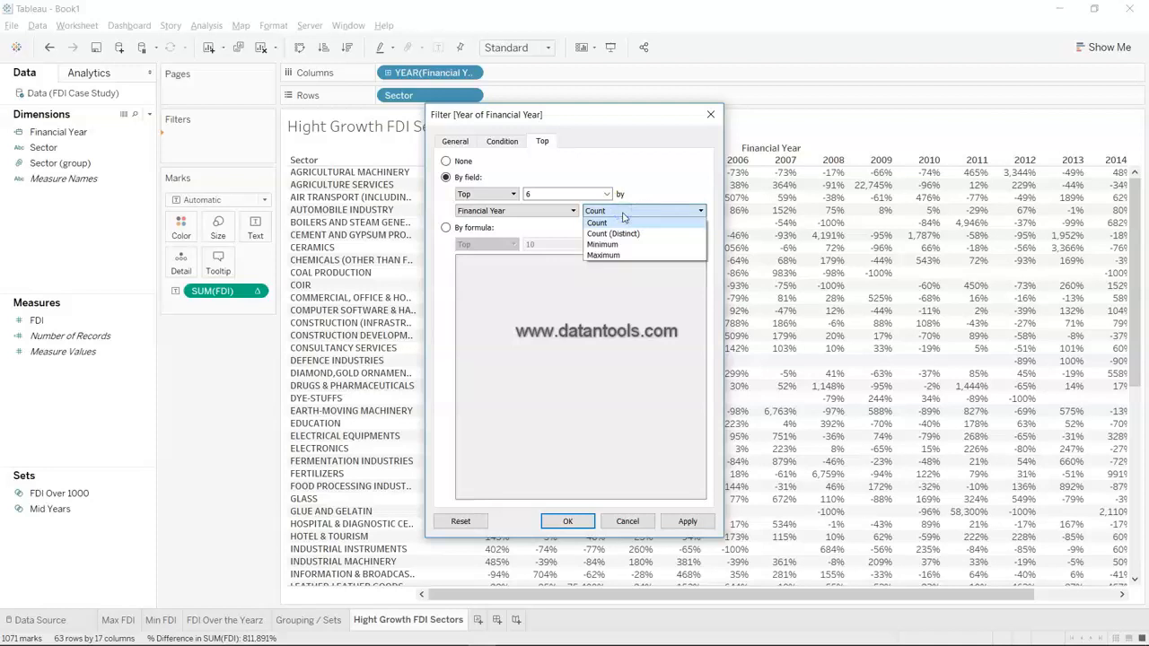
click(623, 220)
click(687, 521)
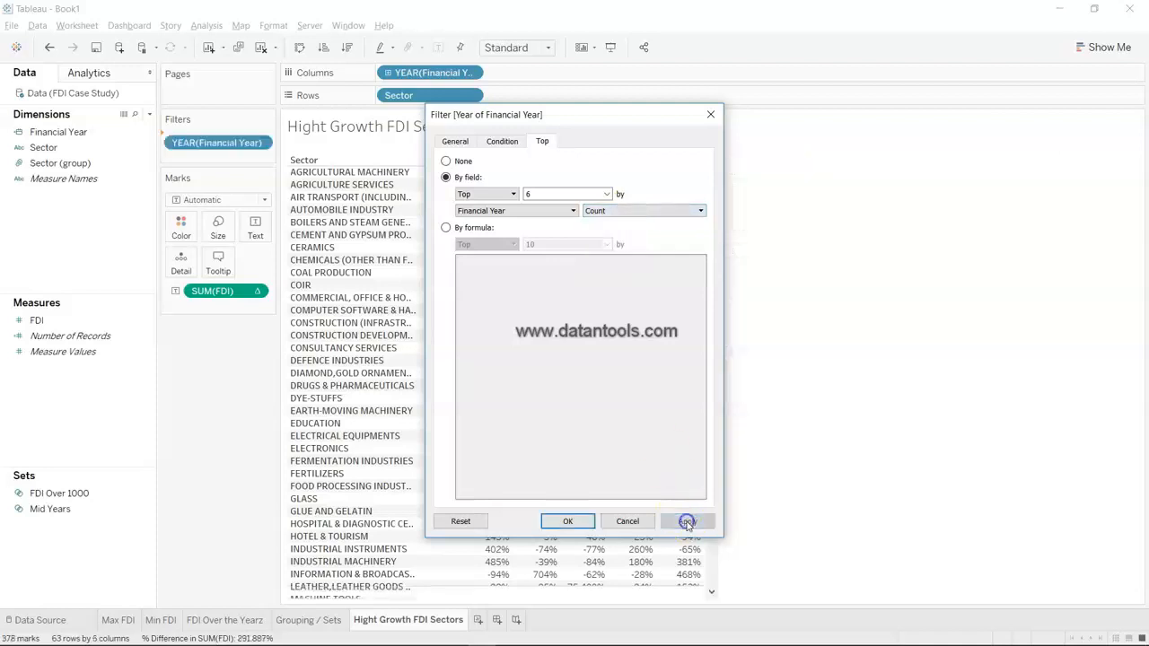
drag(577, 115, 919, 80)
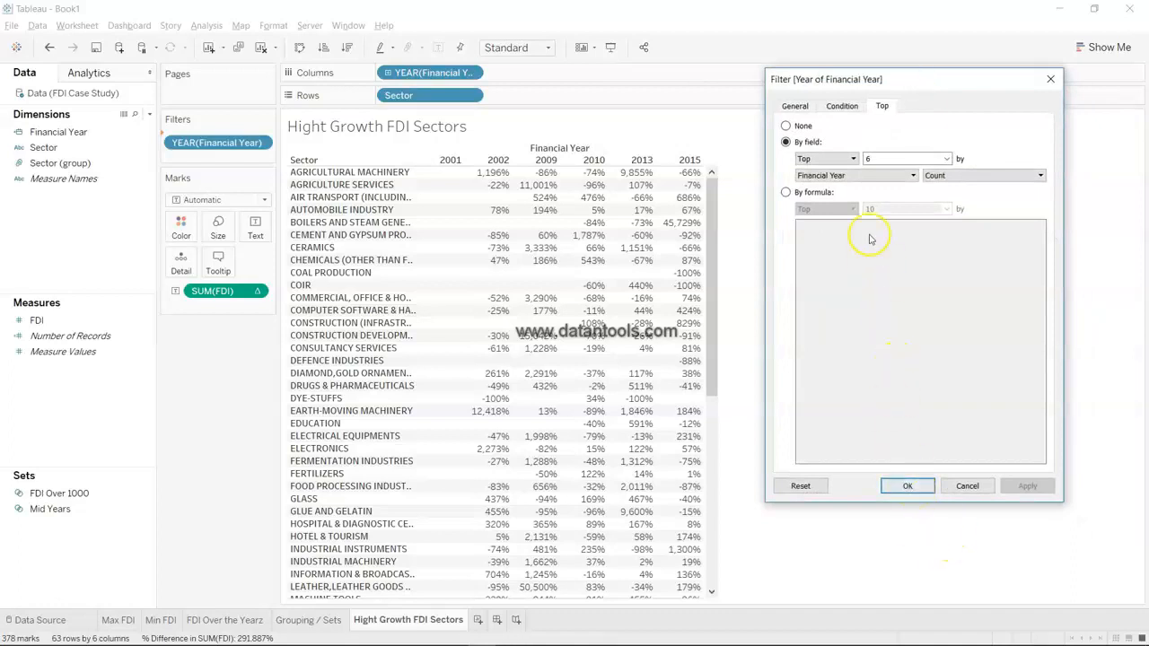
Change the top 6 year filter to rank by Minimum of Financial Year, apply it and close the filter settings
click(877, 160)
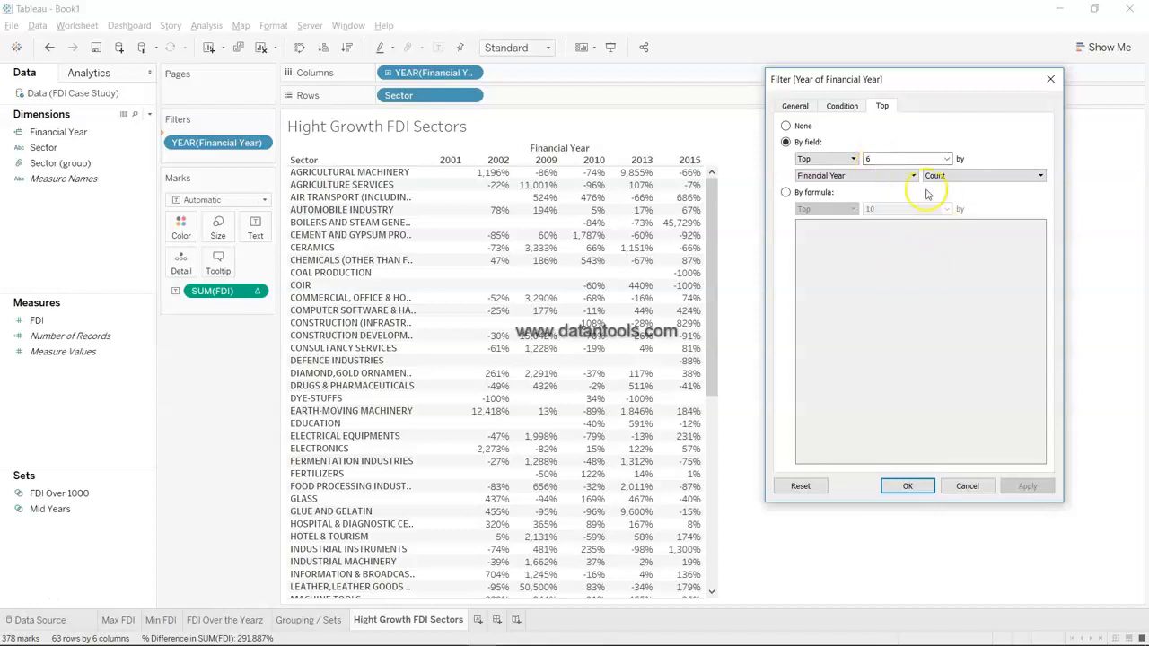
click(957, 178)
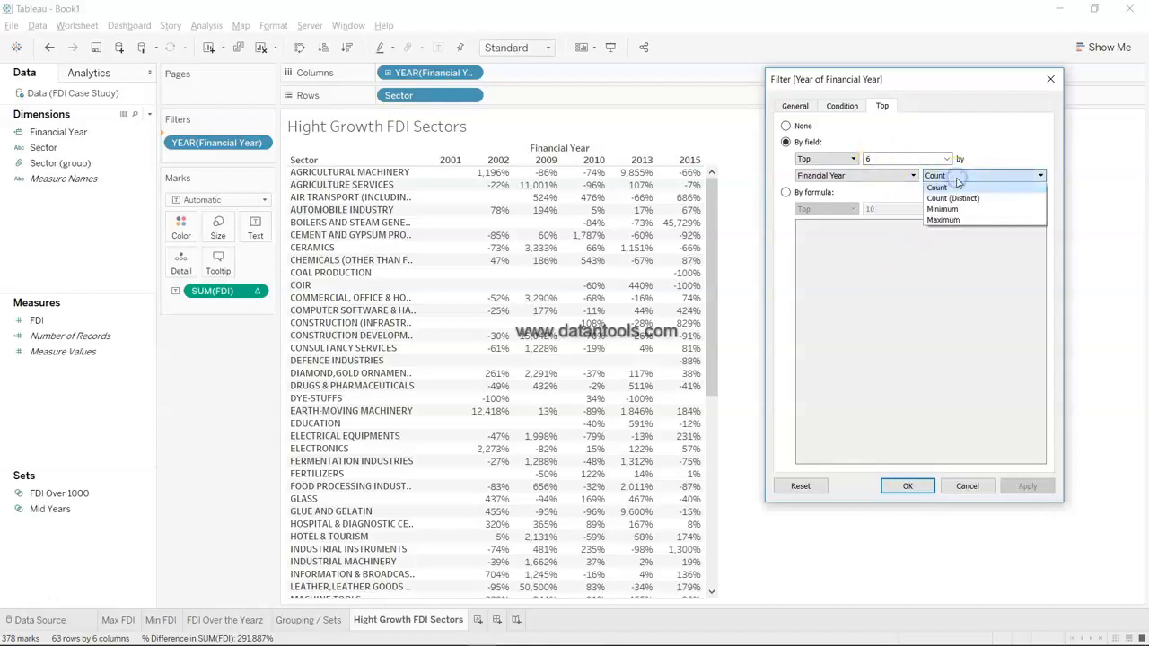
click(952, 208)
click(1032, 486)
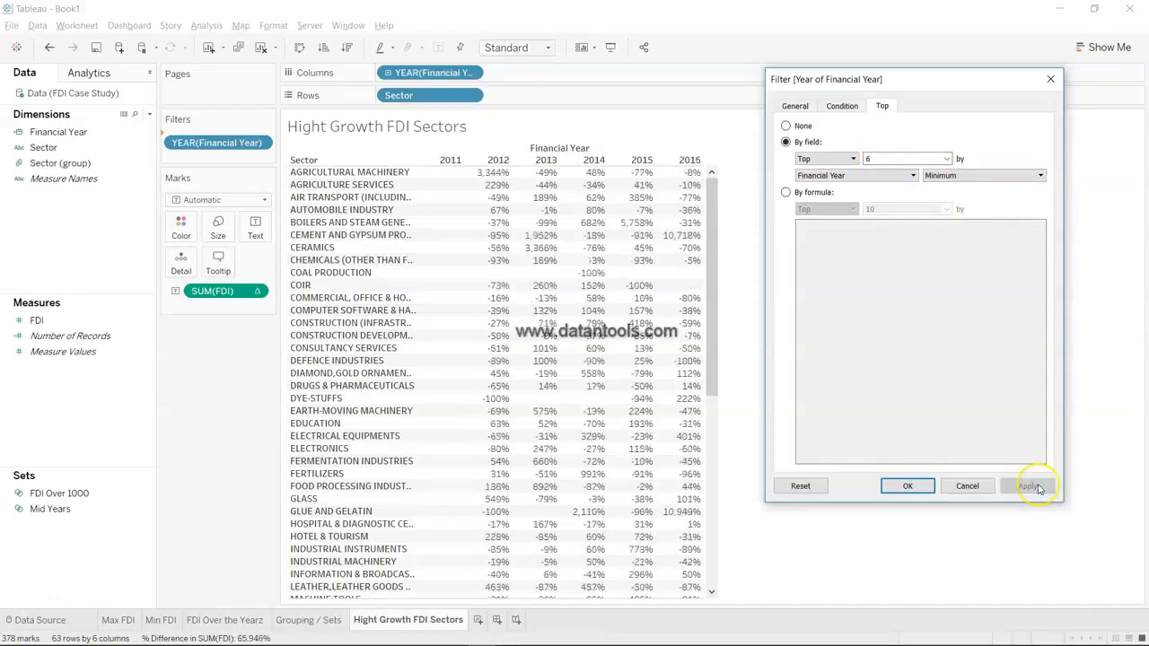
click(908, 486)
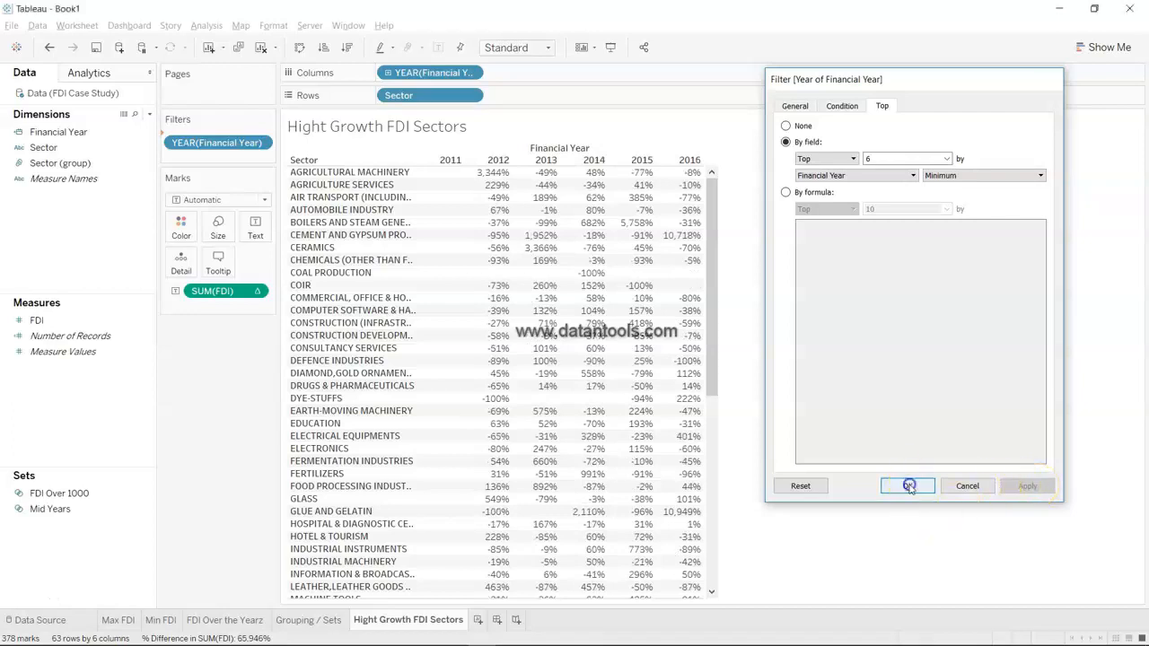
click(908, 486)
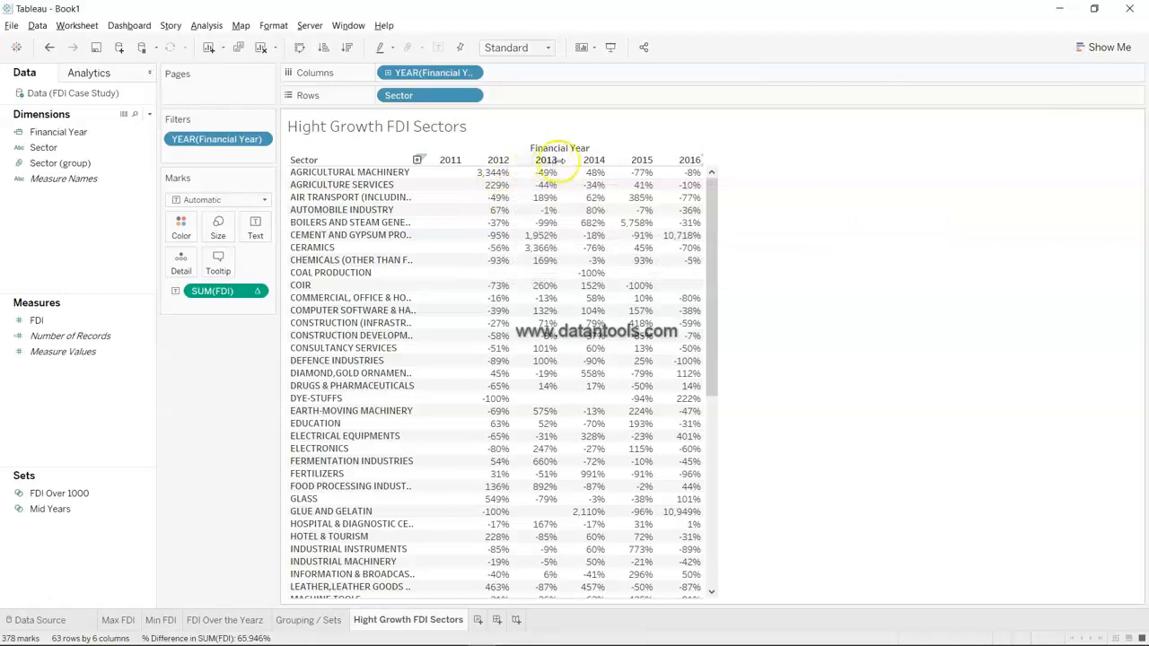
Sort the sectors in descending order of 2016 FDI growth and look through the sorted table
click(691, 159)
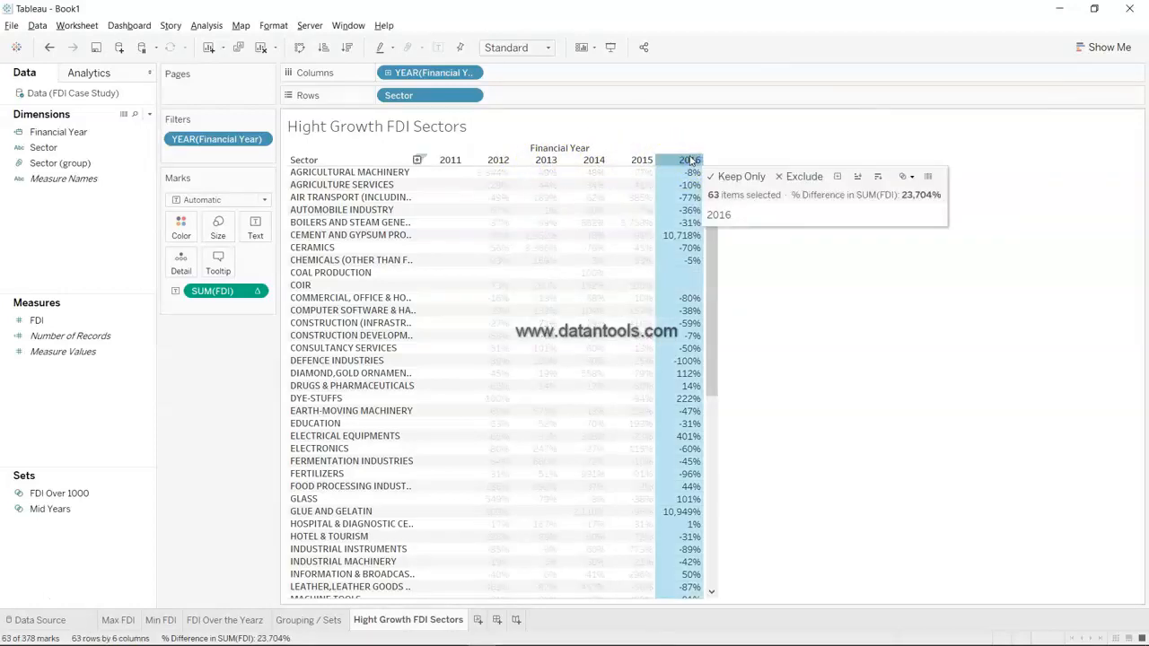
click(882, 177)
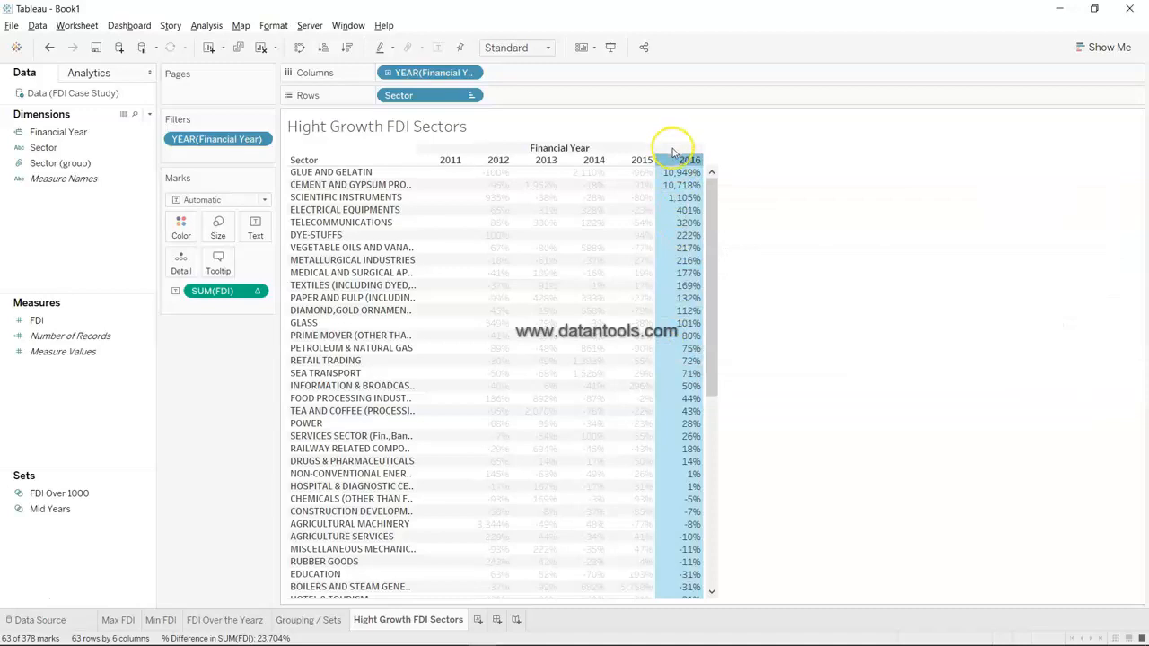
click(778, 327)
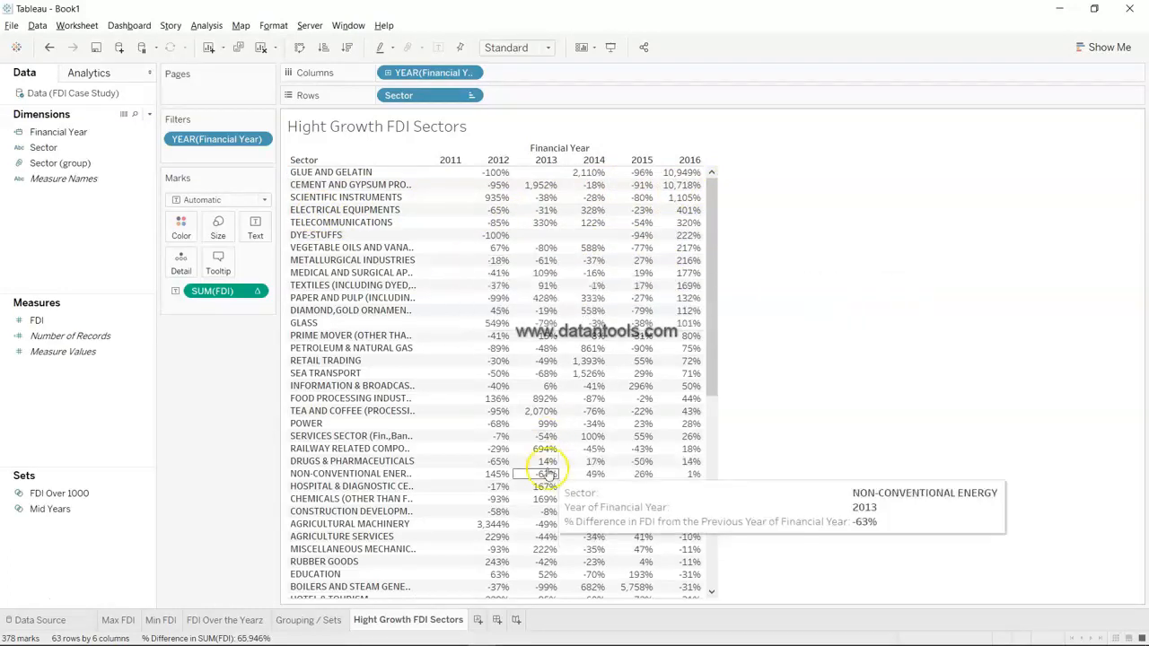
scroll(546, 469, down, 10)
scroll(550, 473, up, 10)
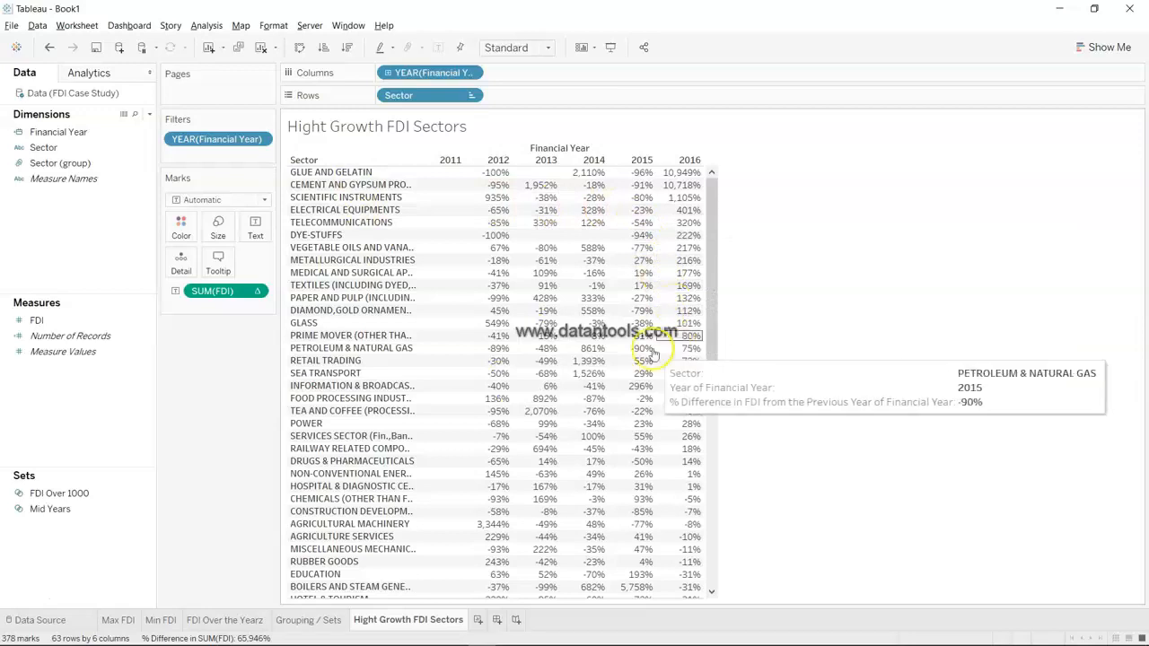
scroll(633, 457, down, 3)
scroll(634, 460, down, 8)
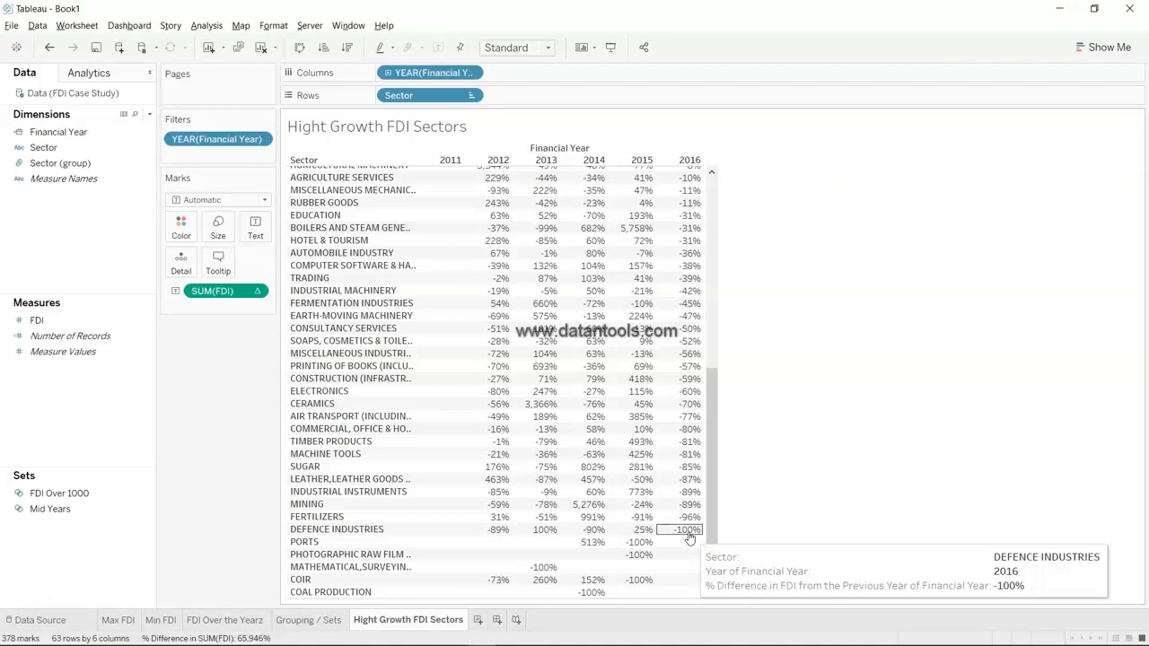
scroll(689, 535, up, 10)
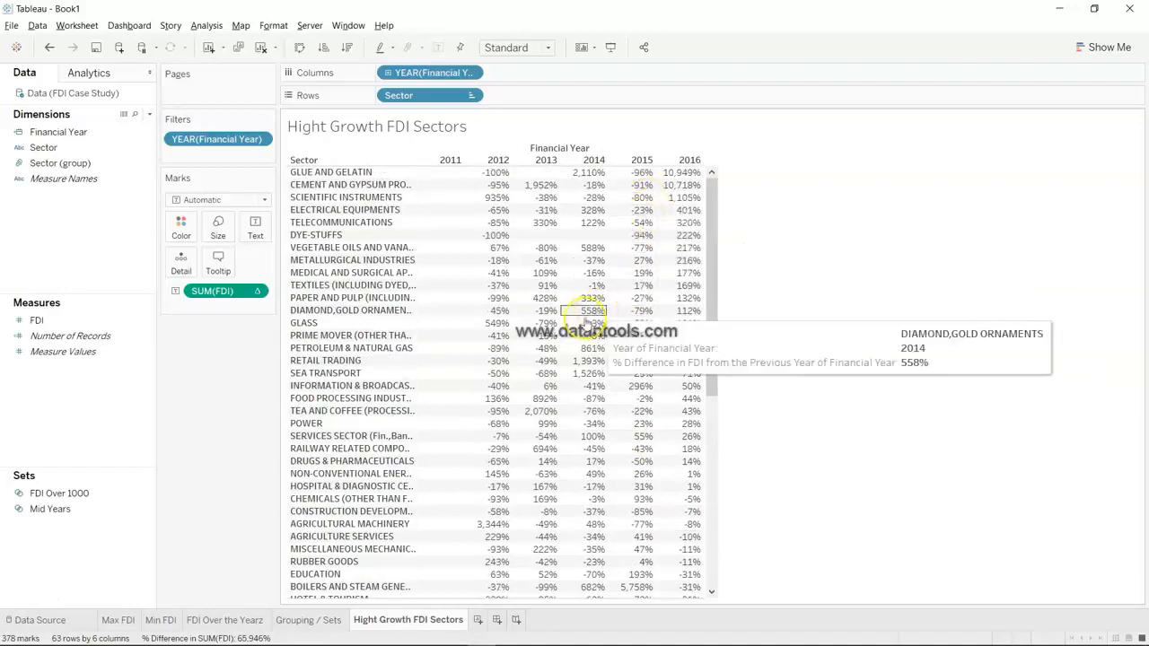
Duplicate the Hight Growth FDI Sectors worksheet
click(419, 622)
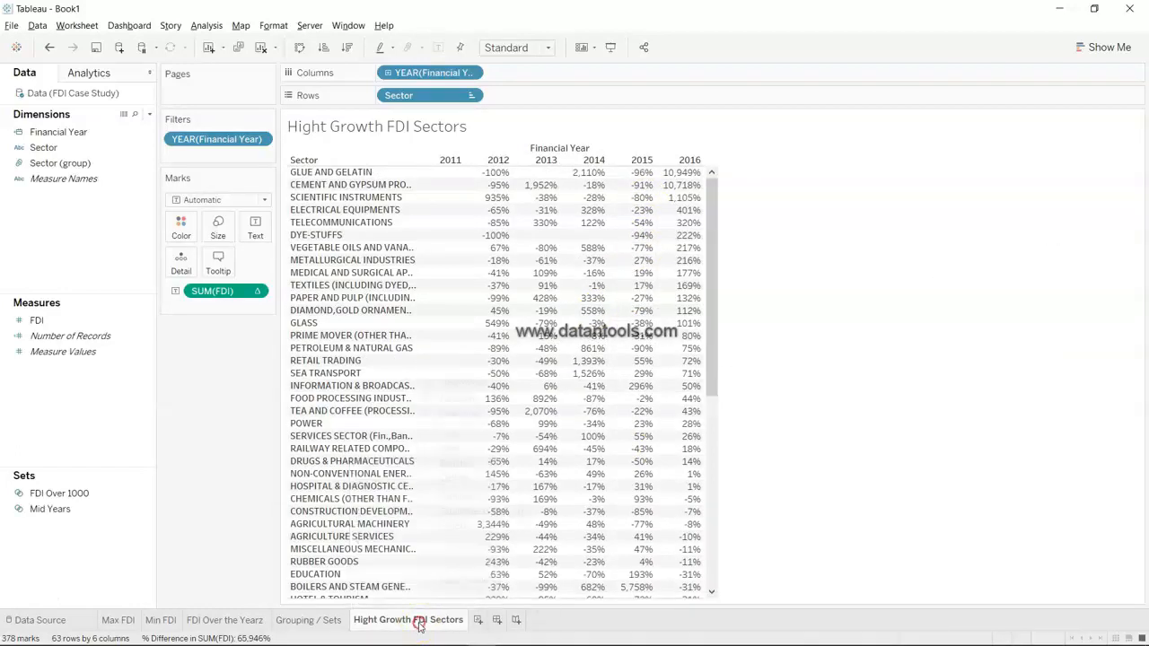
right_click(419, 626)
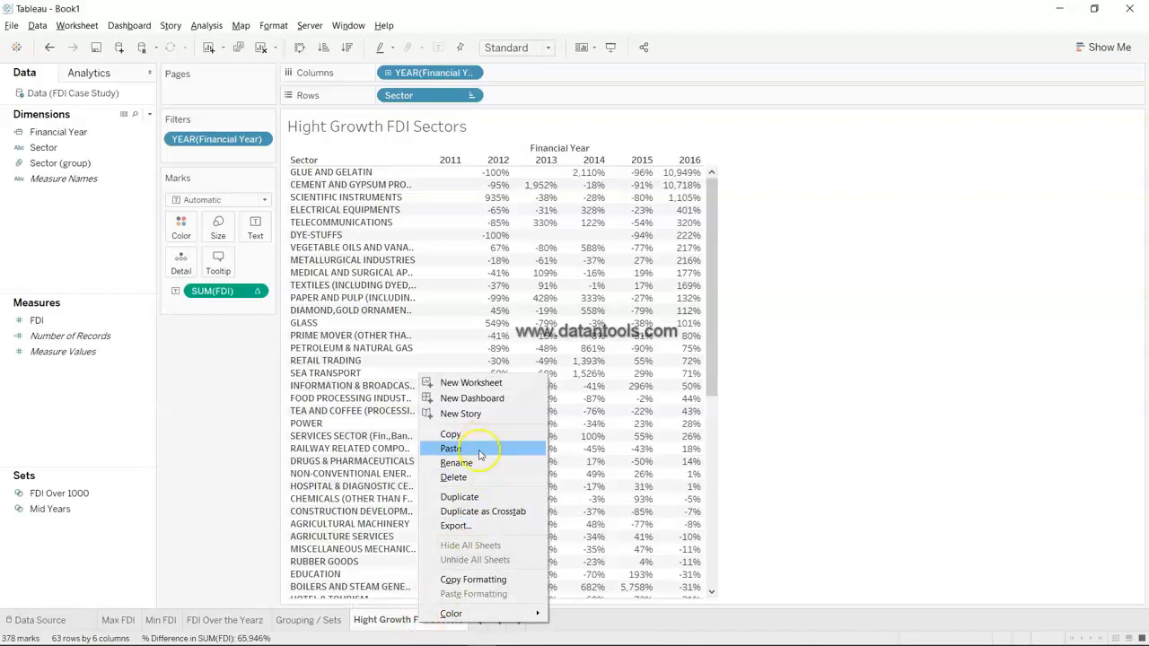
click(476, 496)
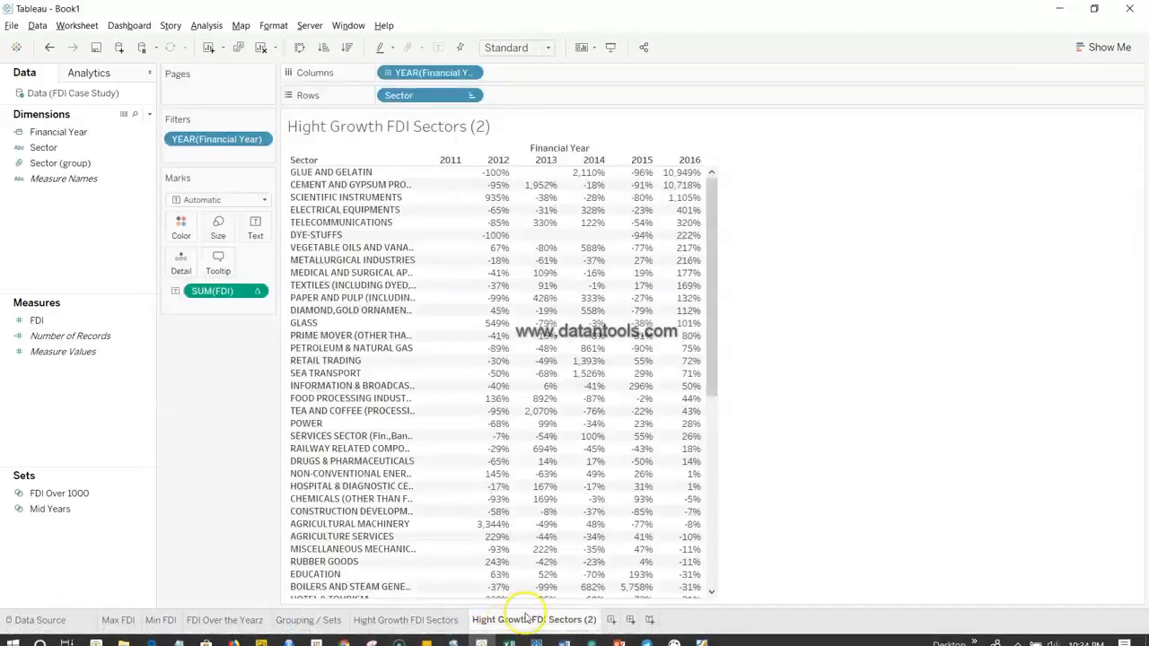
Rename the duplicated worksheet as Low Growth FDI Sectors, removing the (2) suffix
click(525, 619)
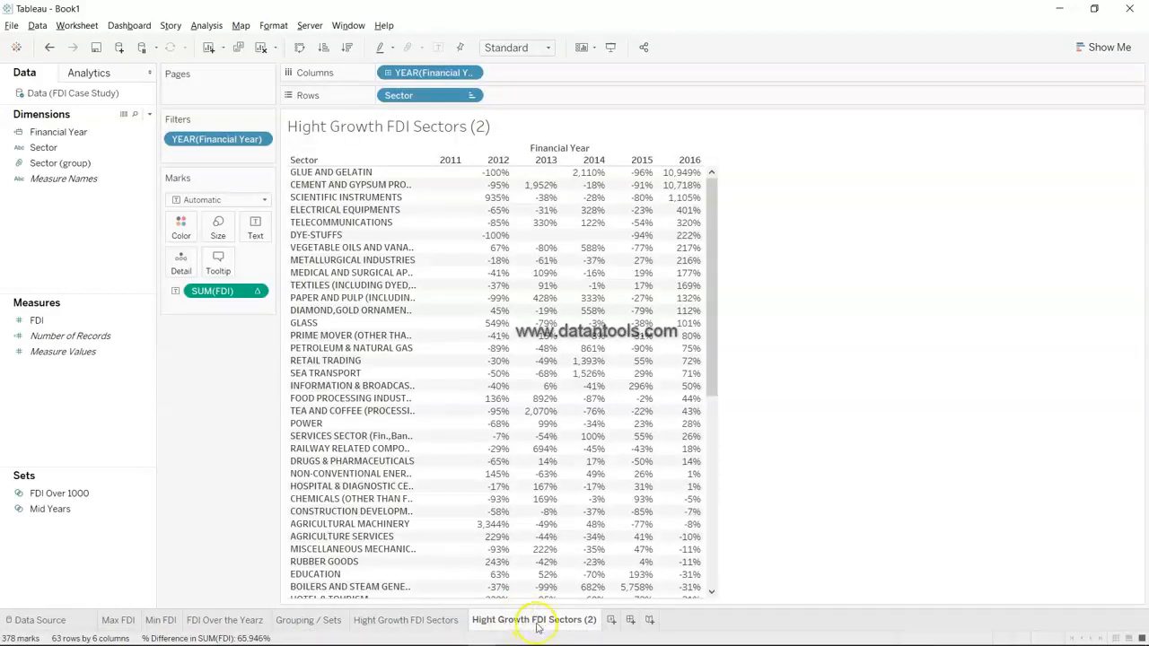
double_click(536, 625)
click(494, 618)
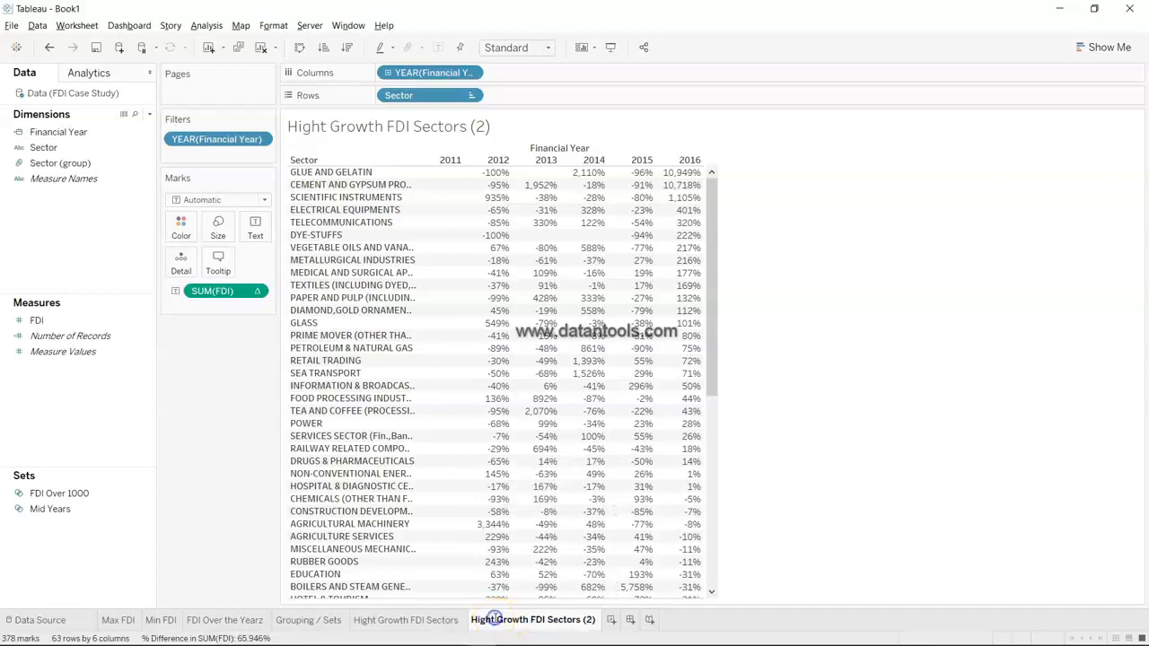
text(Low)
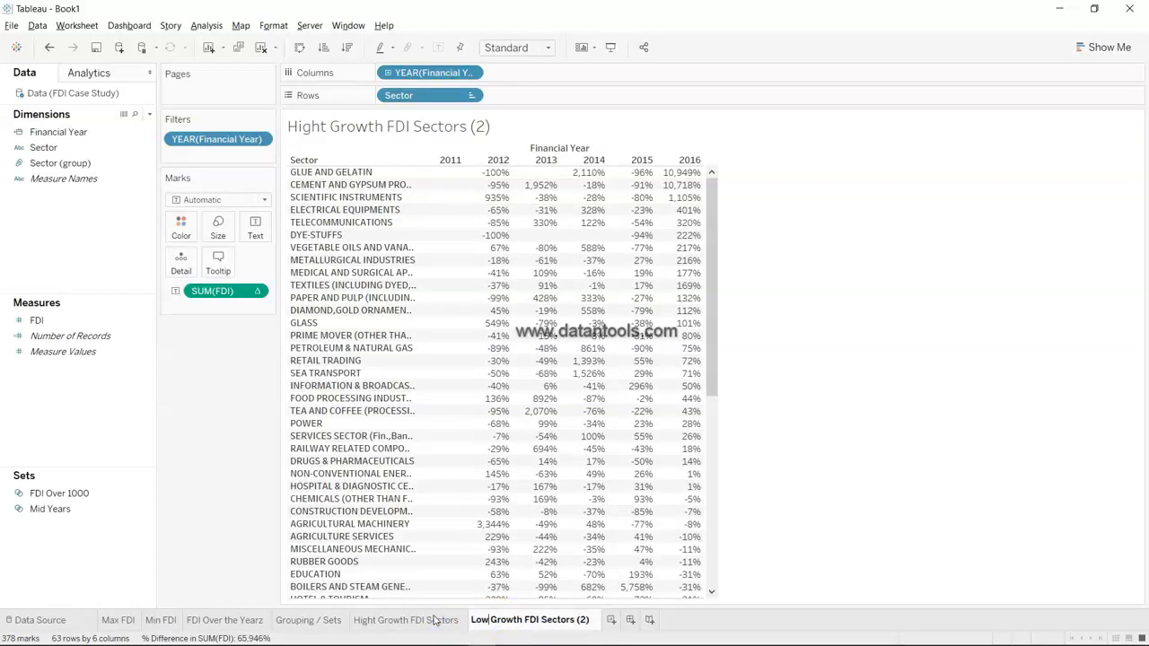
key(Return)
click(559, 624)
double_click(558, 626)
click(558, 621)
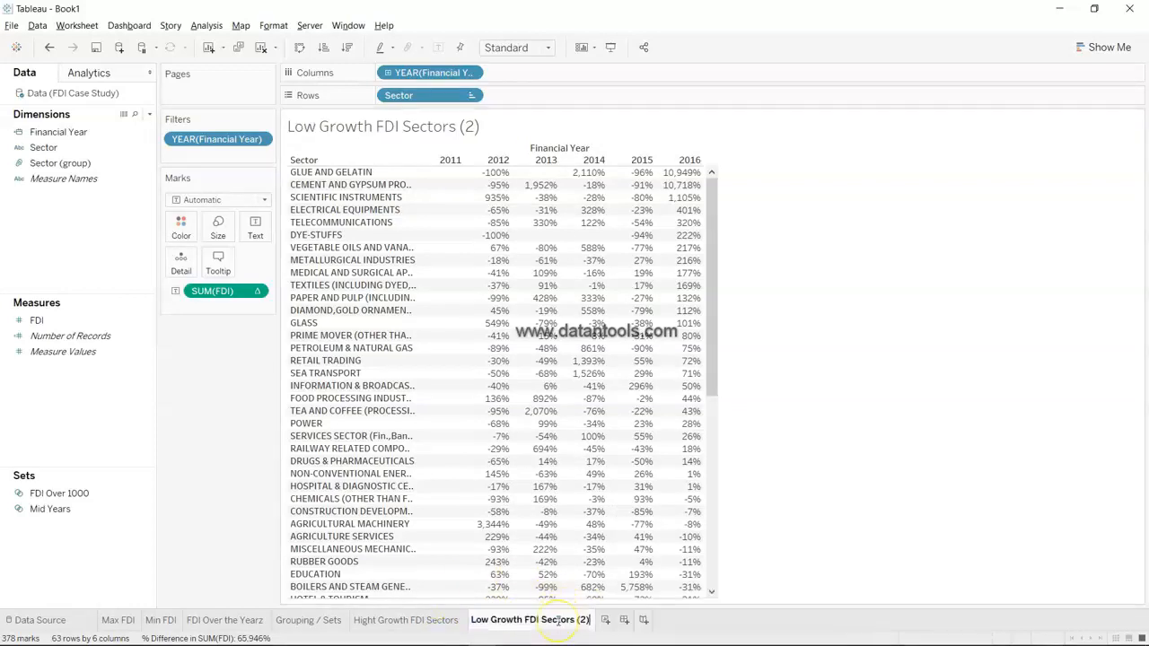
key(Return)
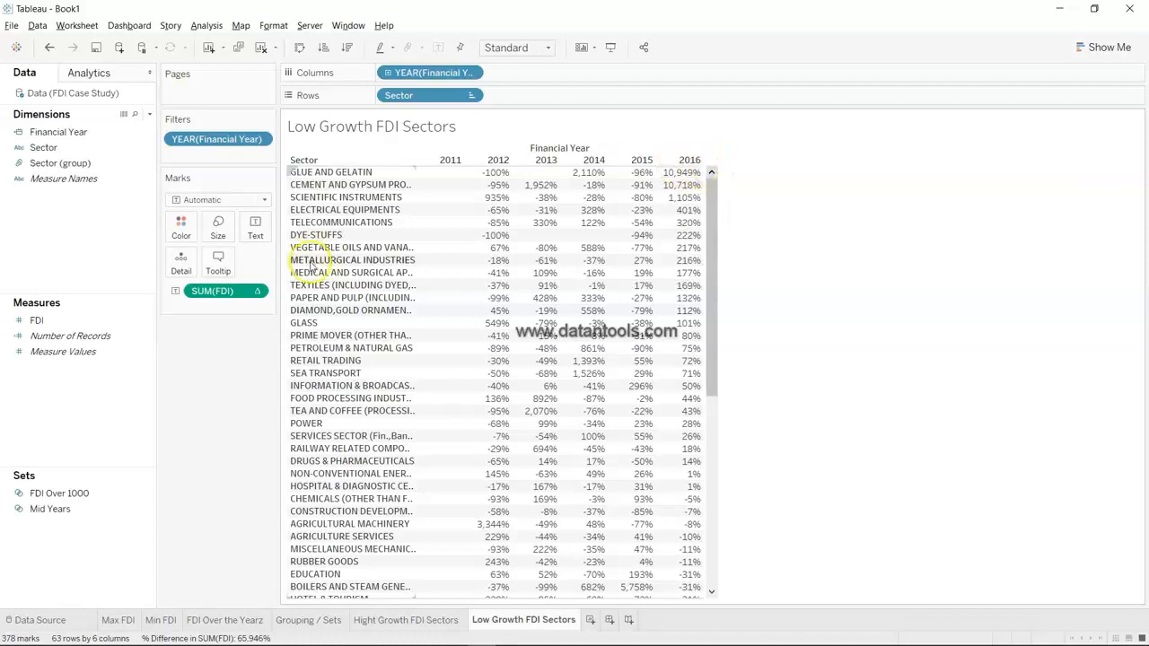
Sort the sectors on the Low Growth FDI Sectors sheet in ascending order of 2016 growth
click(687, 159)
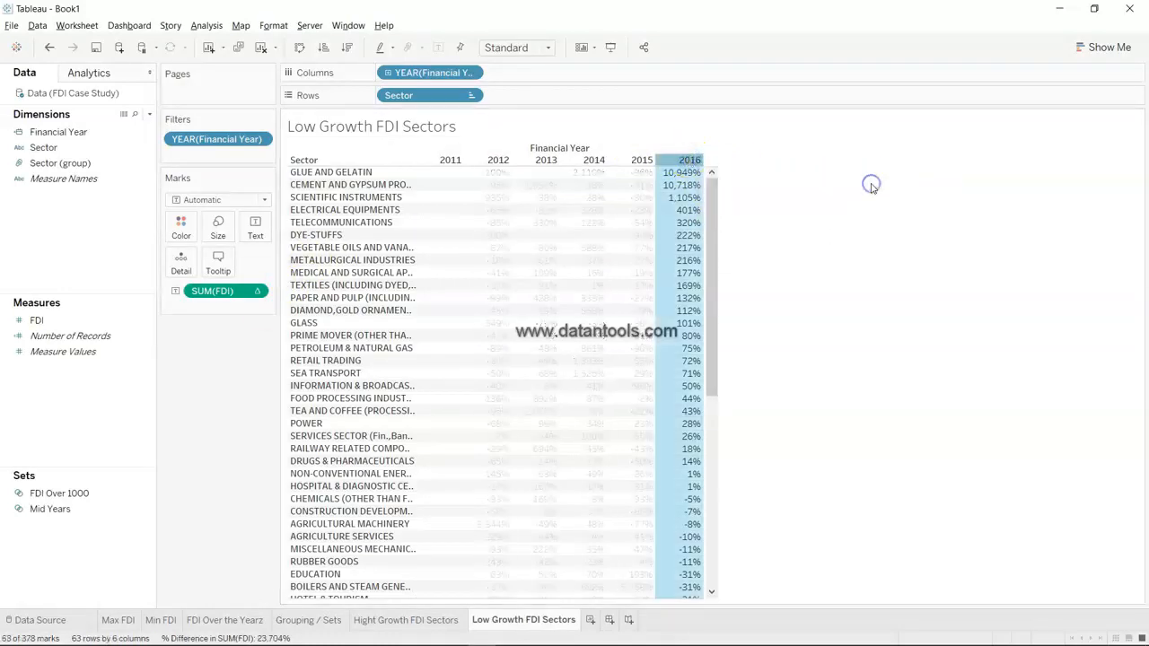
click(684, 162)
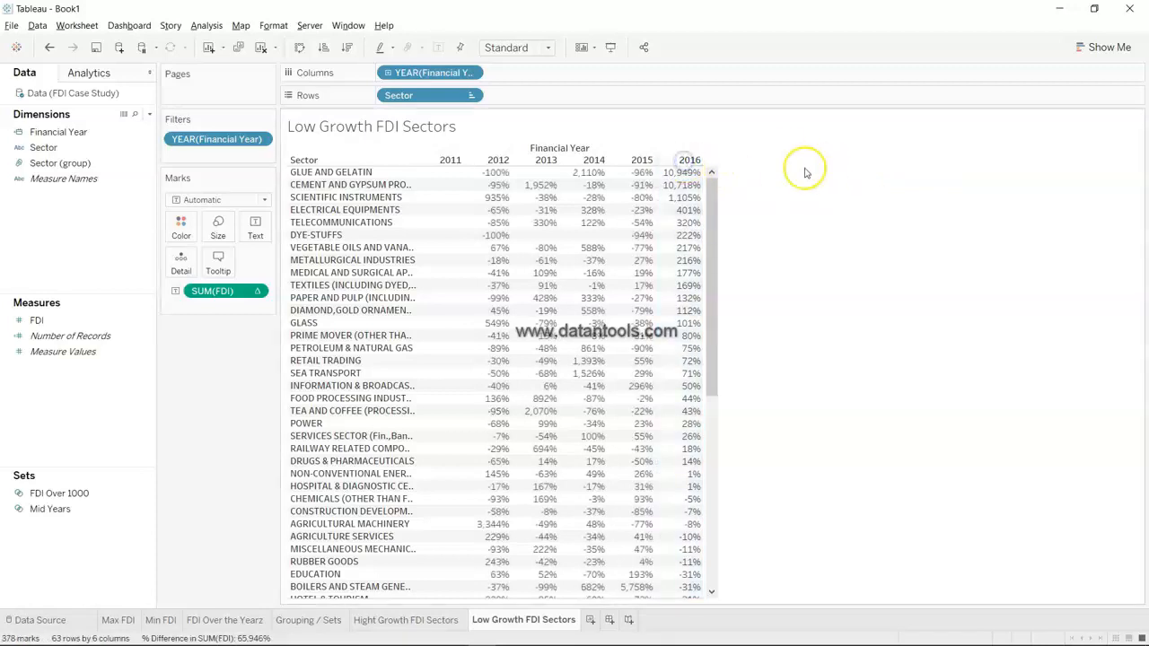
click(688, 159)
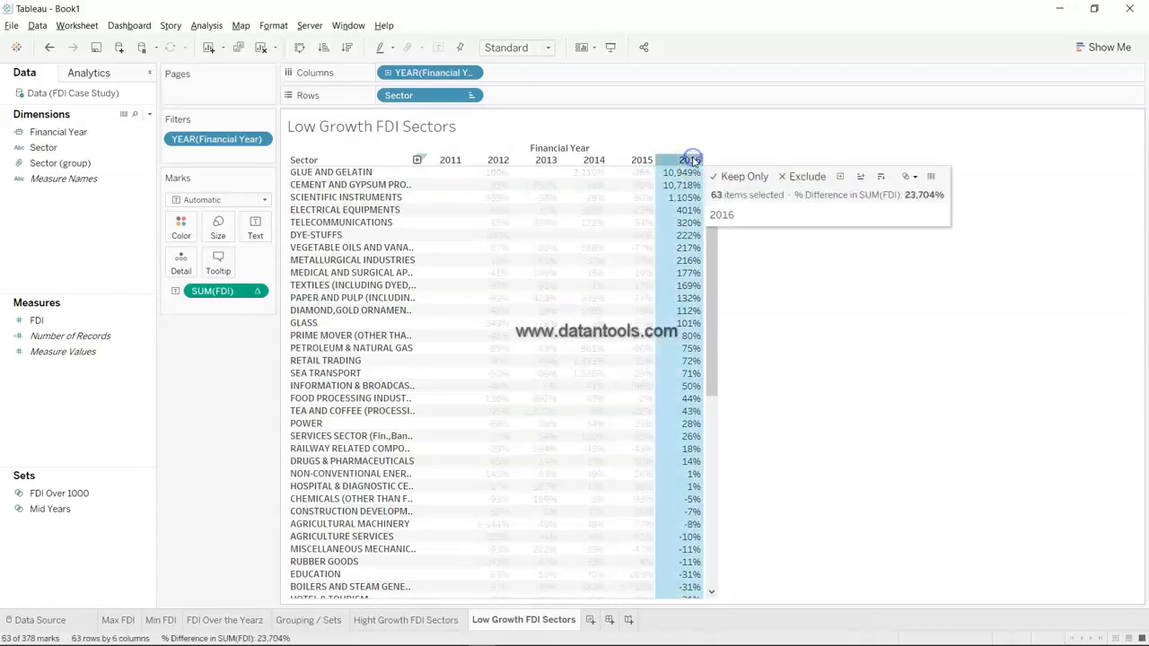
click(858, 176)
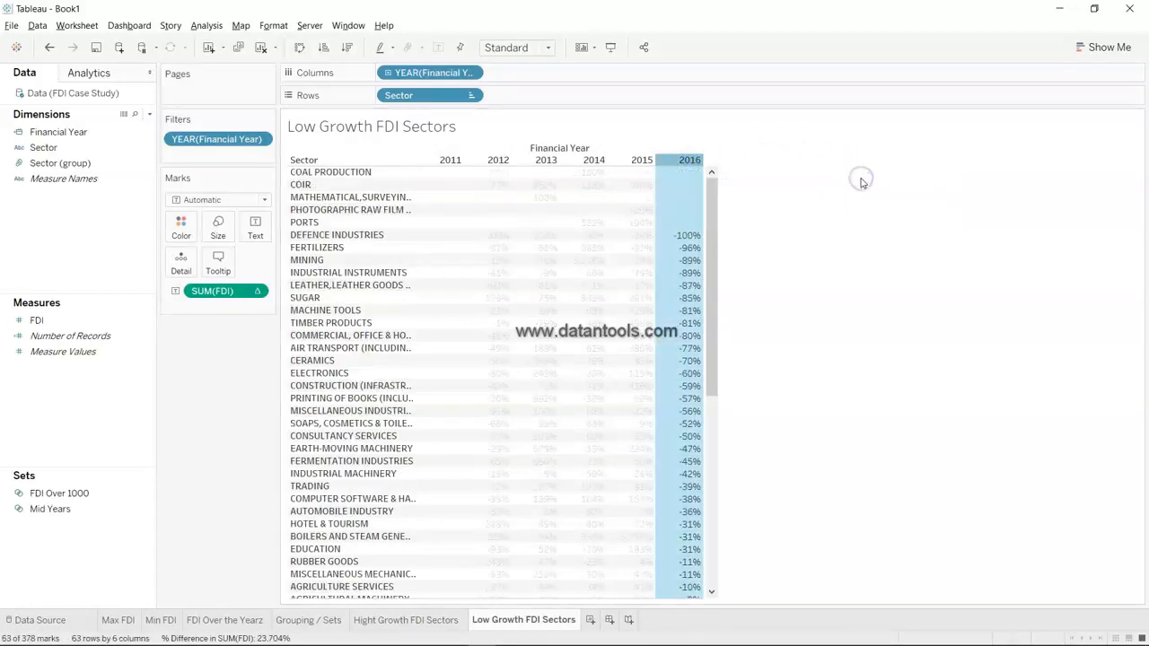
Inspect the 2016 cells of Coir and Coal Production and examine the growth percentages throughout the sector list
click(671, 184)
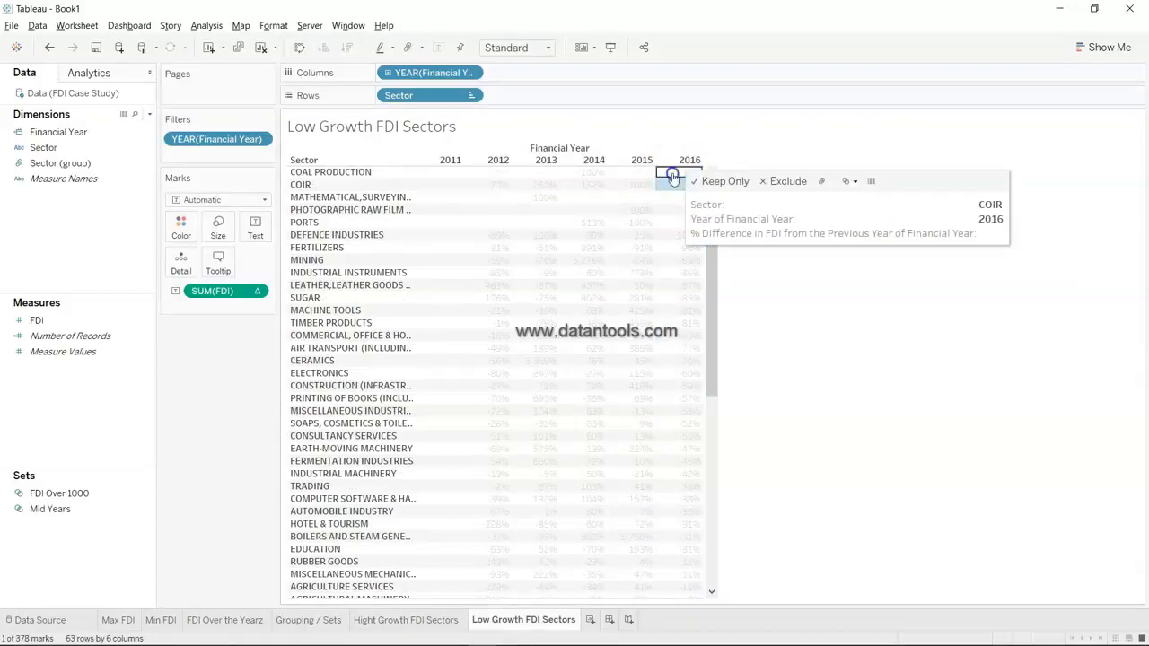
click(673, 173)
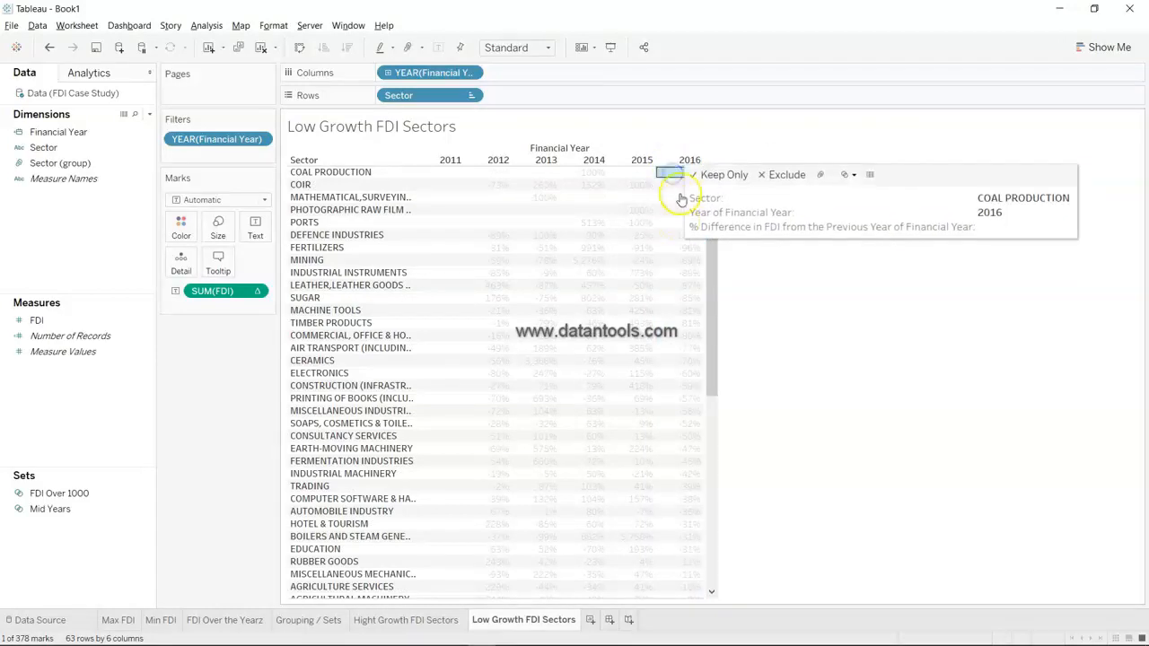
click(754, 341)
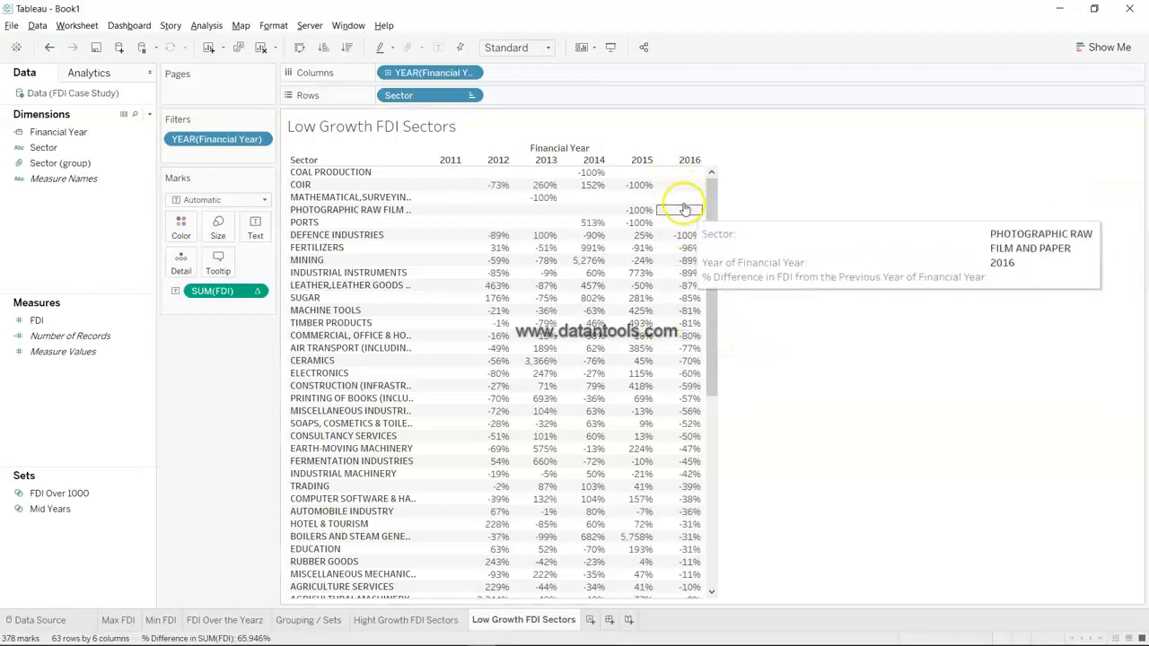
mouse_move(696, 364)
scroll(696, 363, down, 5)
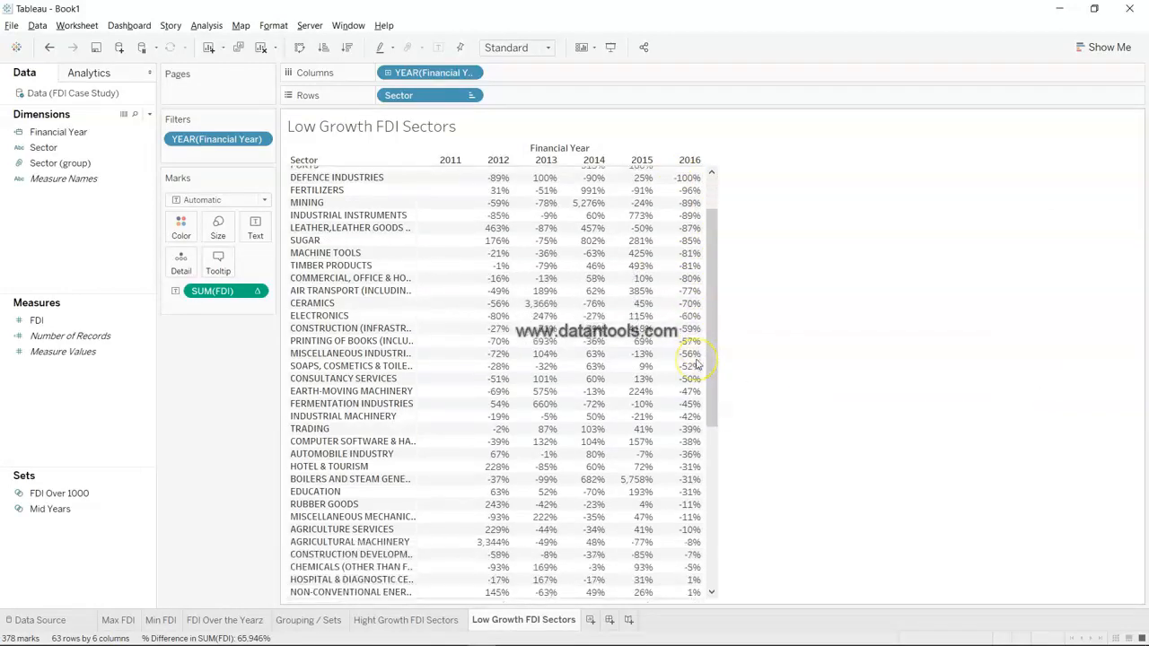
scroll(697, 364, down, 4)
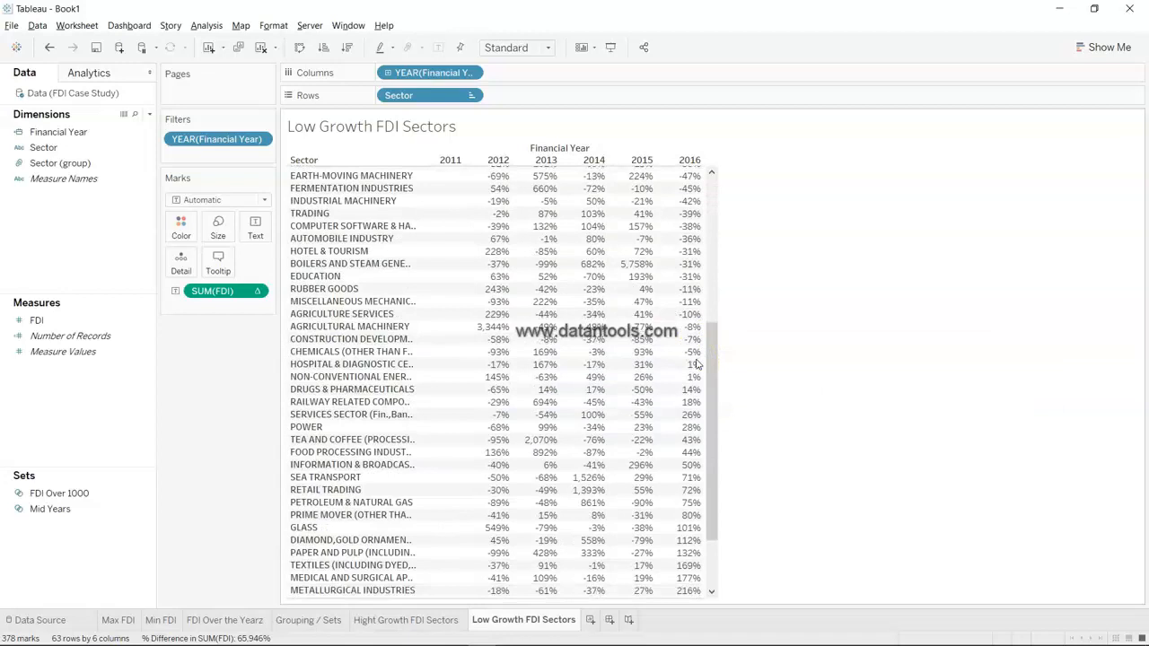
click(651, 418)
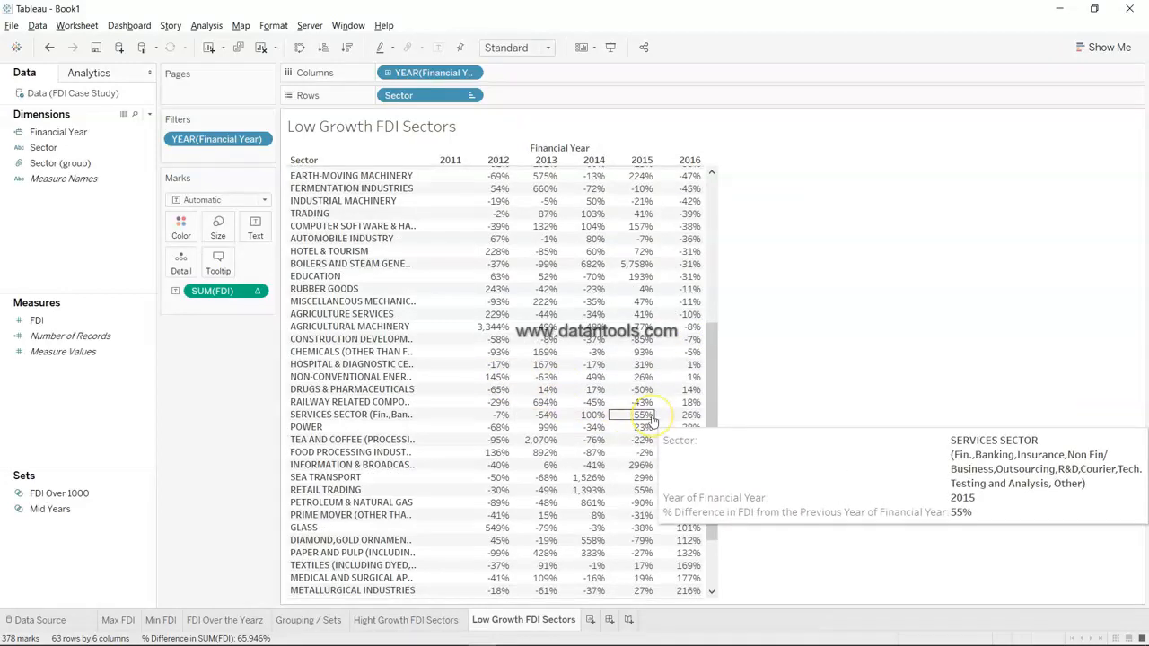
scroll(653, 420, up, 9)
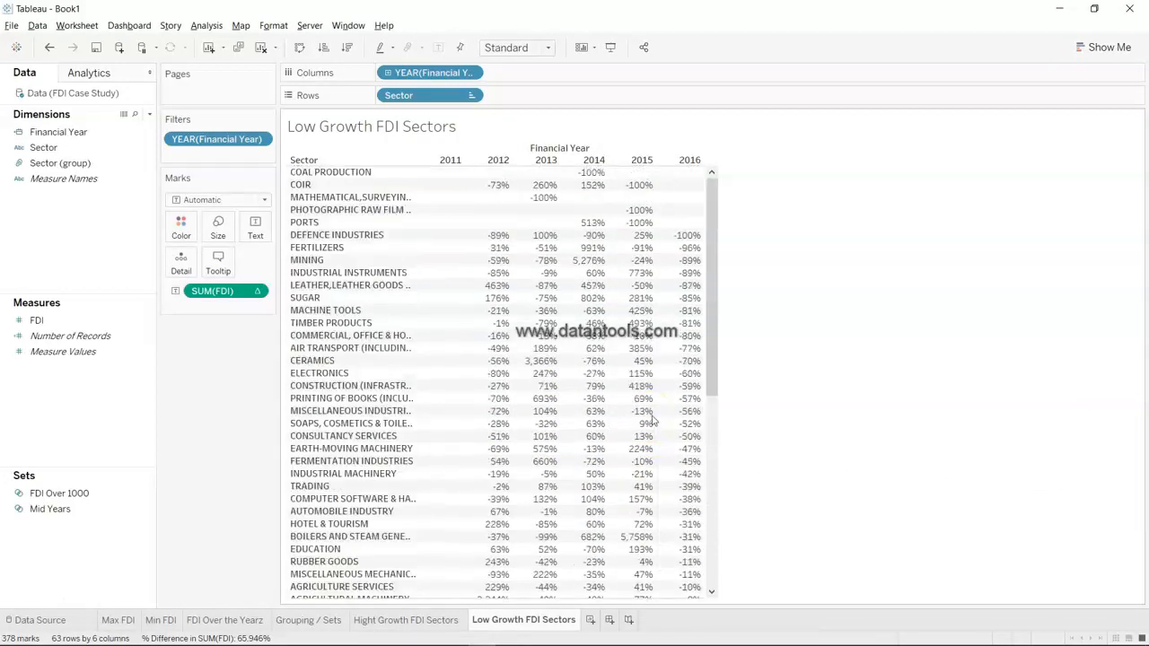
click(597, 341)
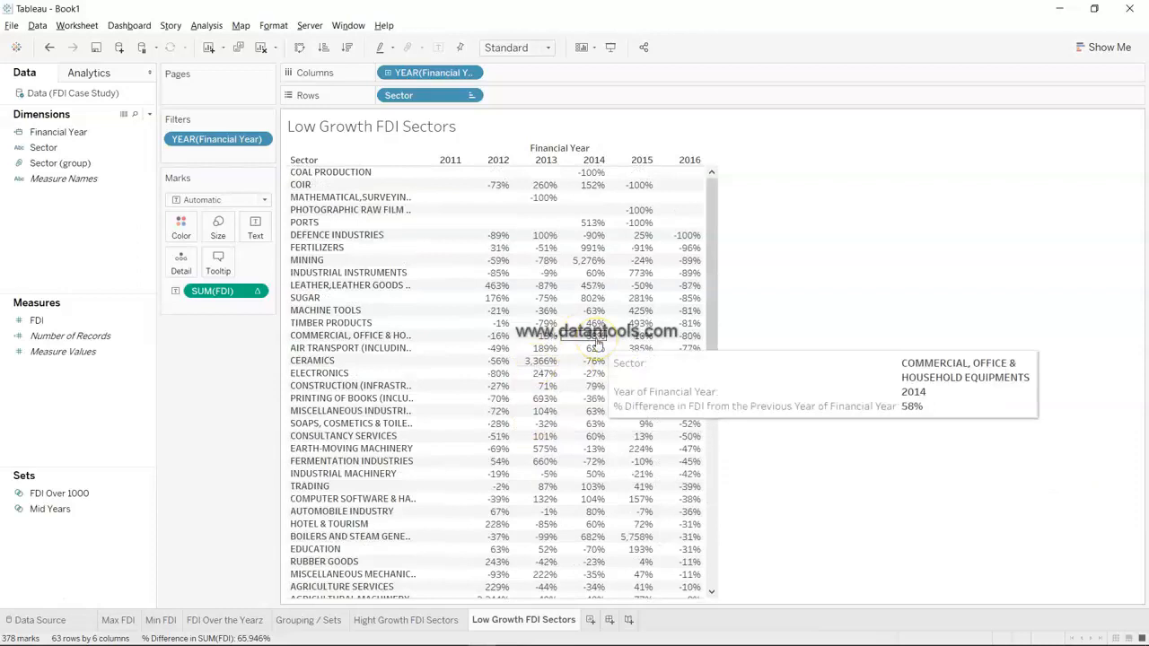
scroll(675, 427, down, 4)
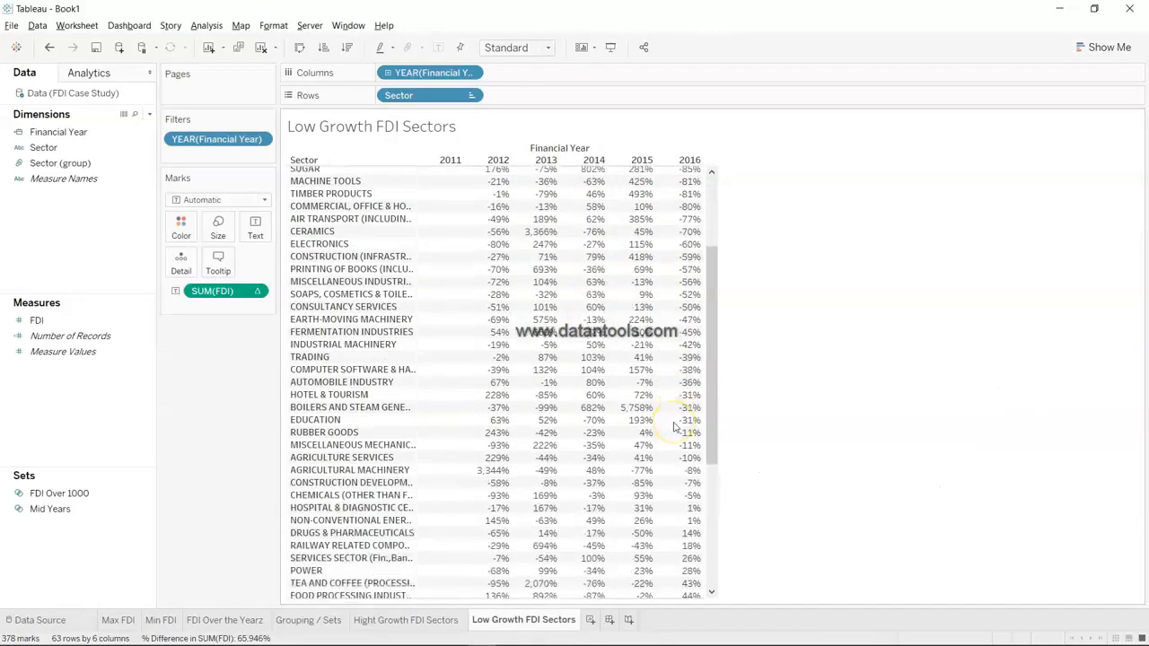
scroll(675, 428, down, 8)
scroll(675, 427, up, 12)
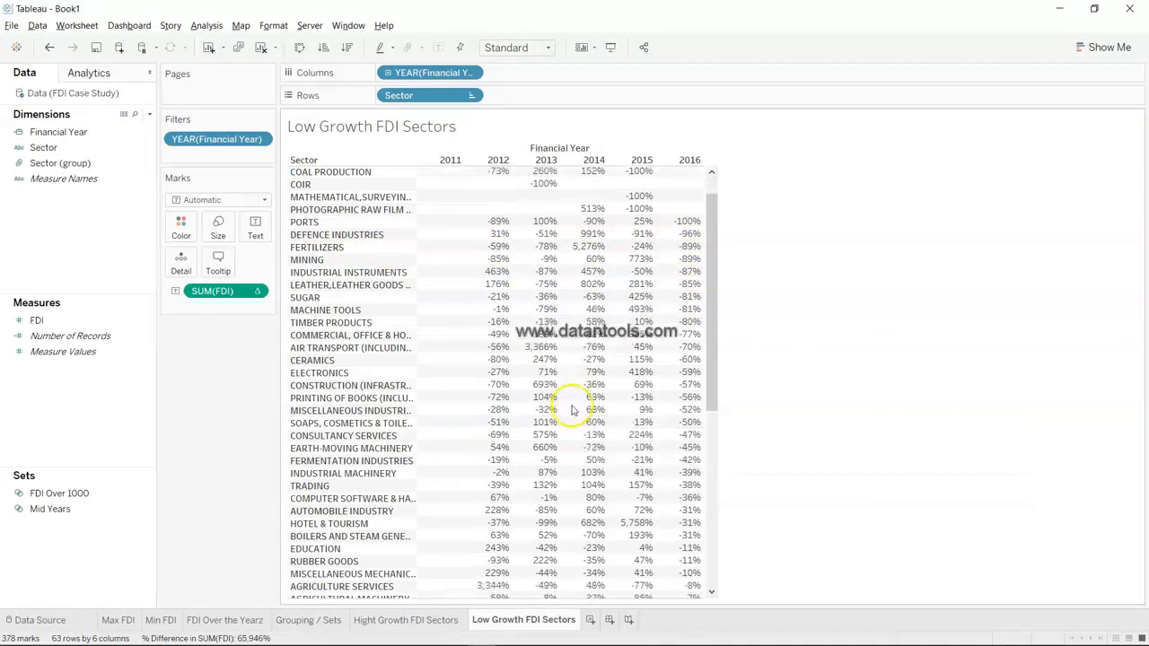
scroll(571, 422, down, 3)
scroll(572, 410, down, 5)
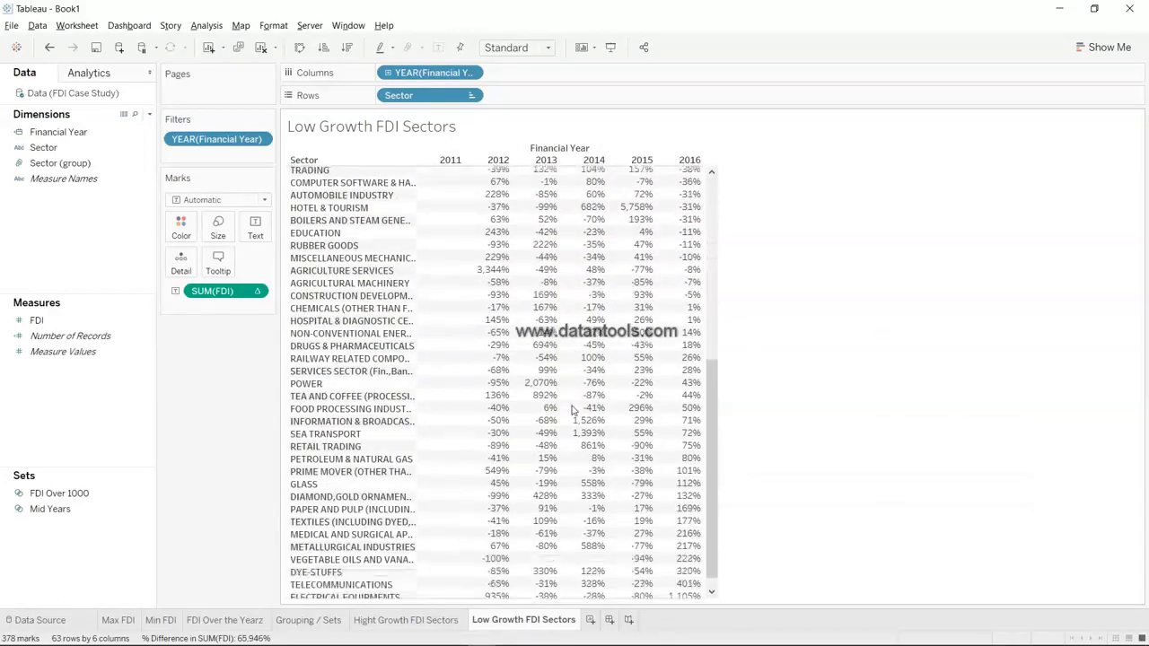
scroll(572, 410, up, 8)
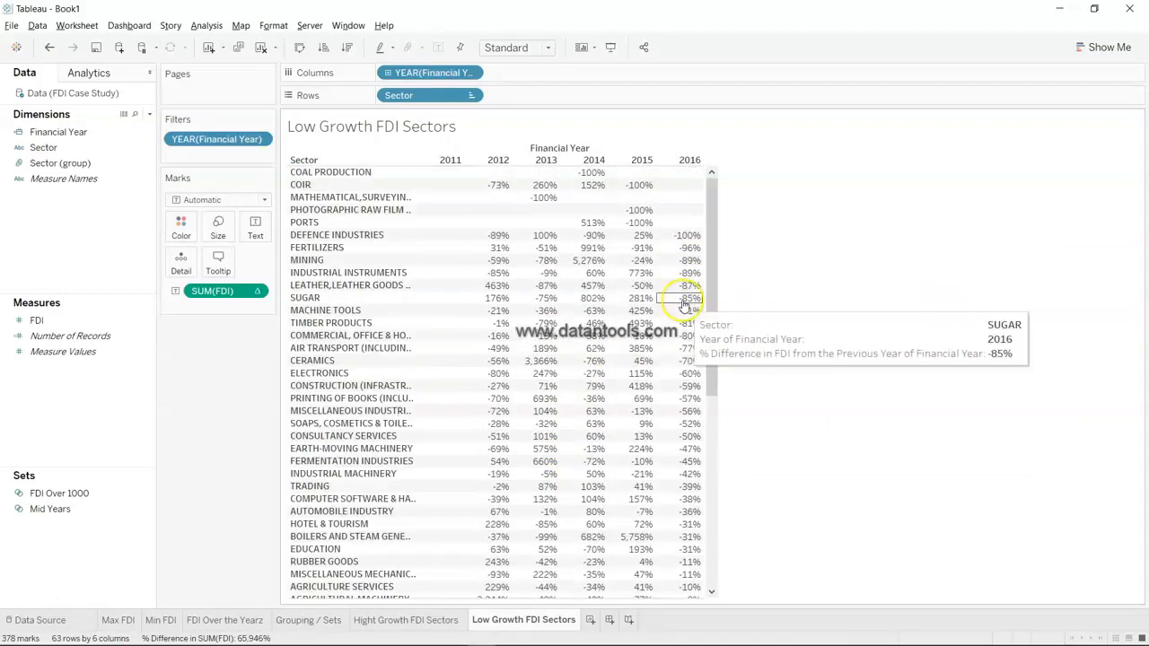
Compare the Hight Growth FDI Sectors table with the high growth and high decline questions in the Excel question list
click(405, 619)
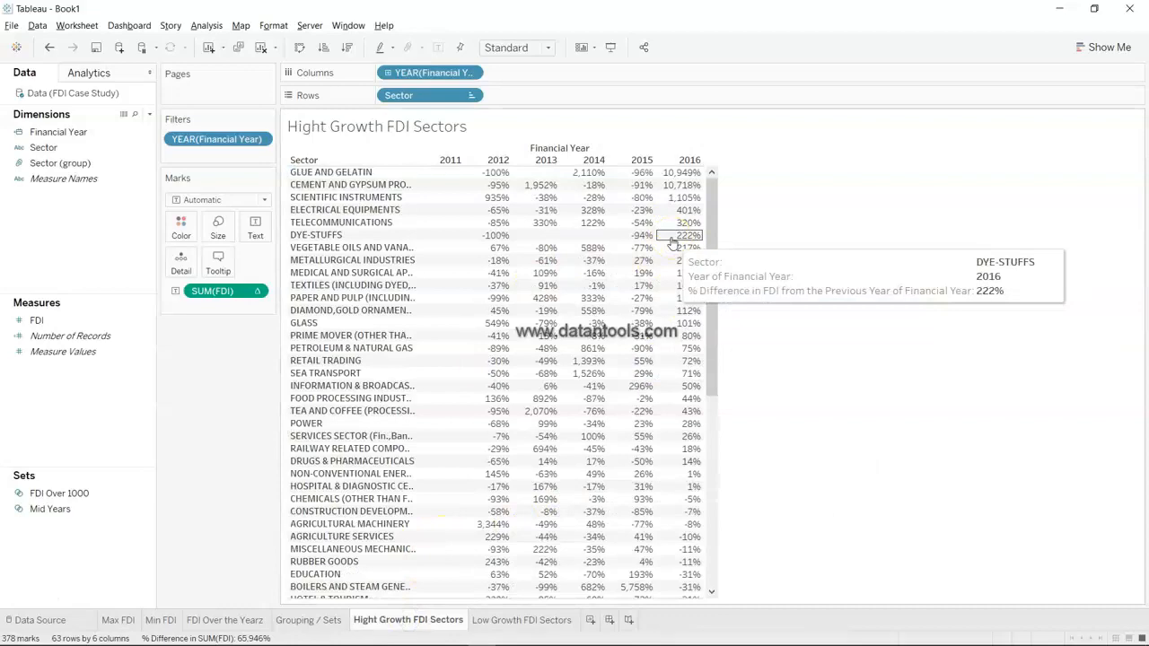
key(alt+Tab)
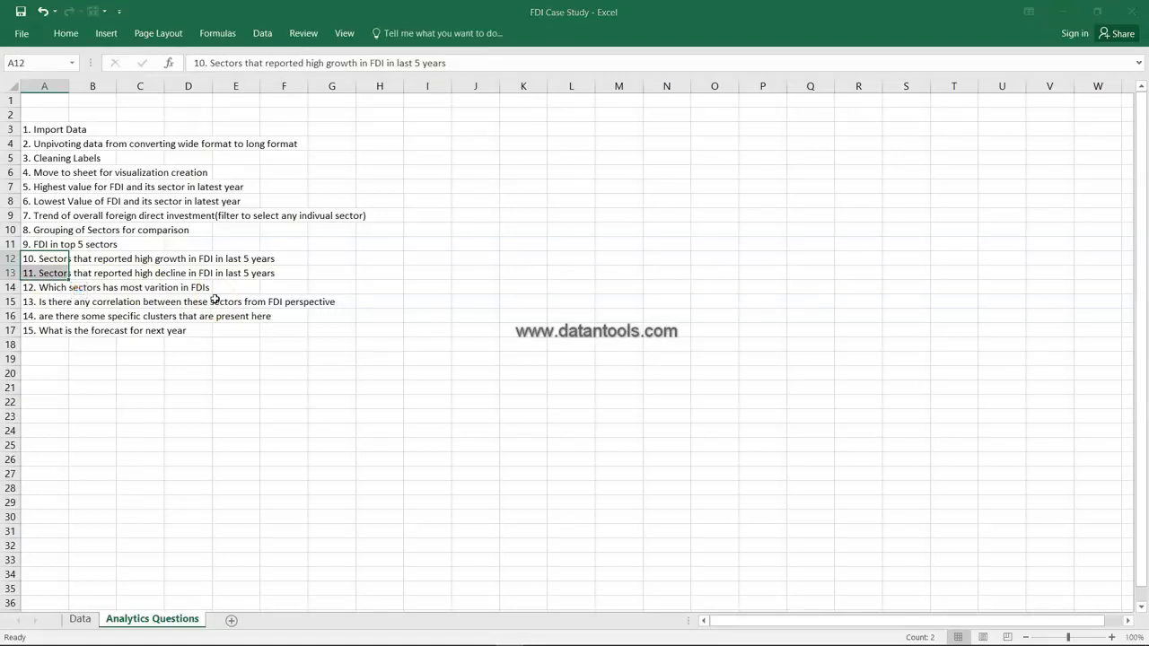
key(alt+Tab)
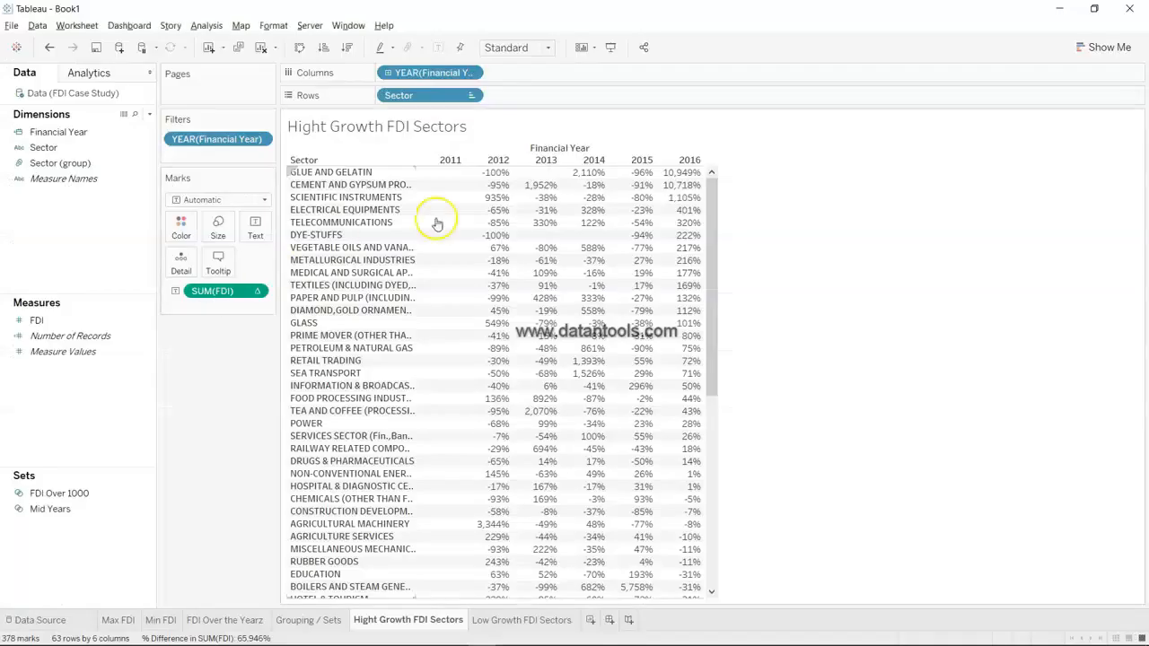
Delete the Low Growth FDI Sectors worksheet and review the Hight Growth FDI Sectors table from its lowest to its highest sectors
click(543, 620)
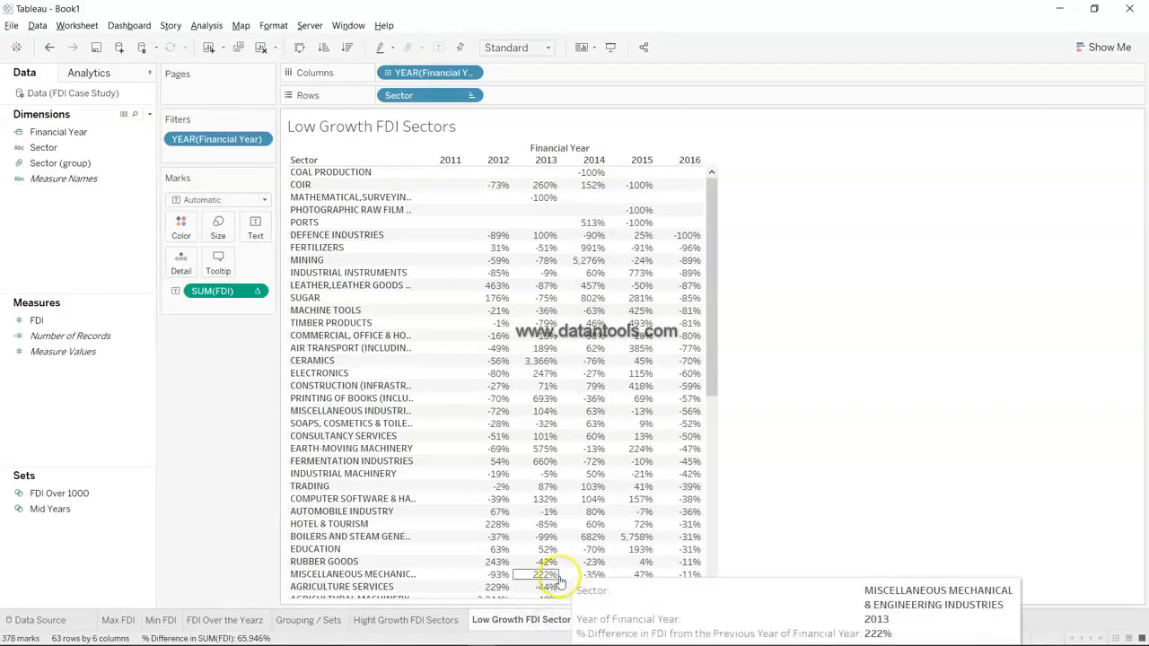
right_click(542, 621)
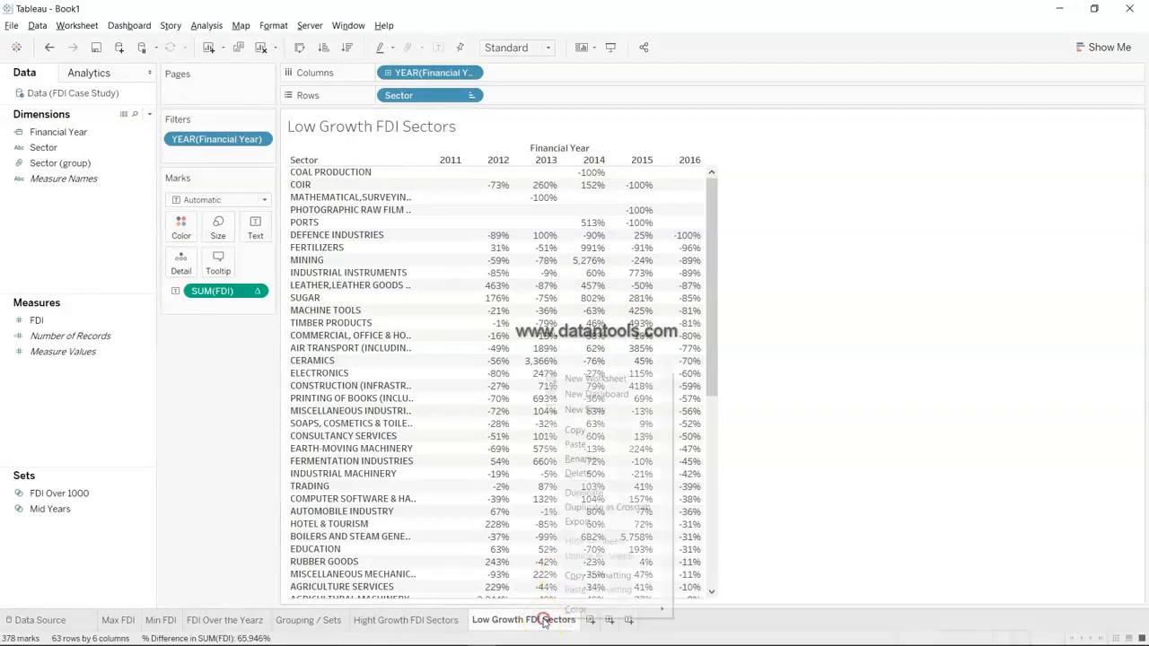
click(578, 472)
scroll(595, 463, down, 10)
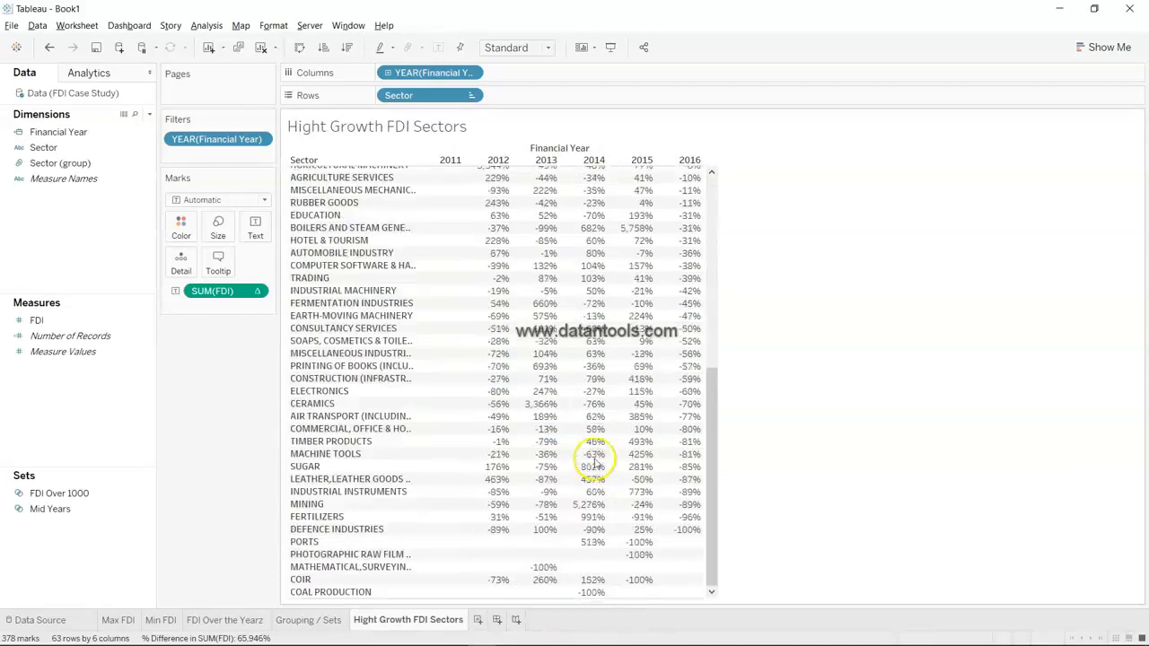
mouse_move(618, 490)
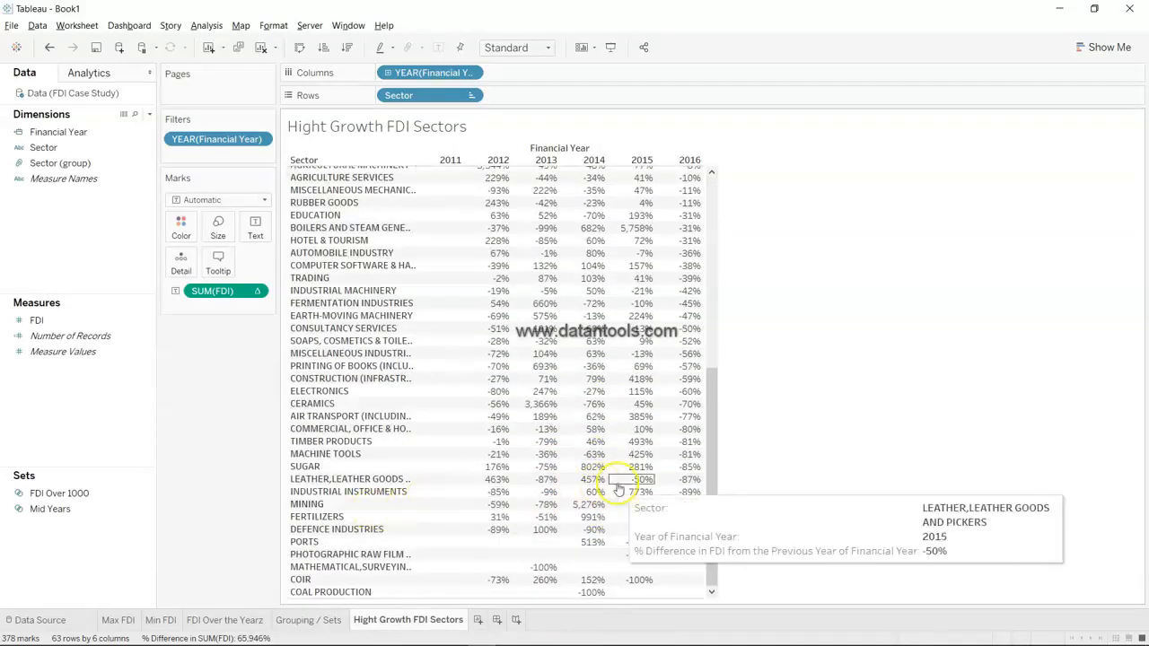
scroll(618, 490, up, 10)
mouse_move(568, 412)
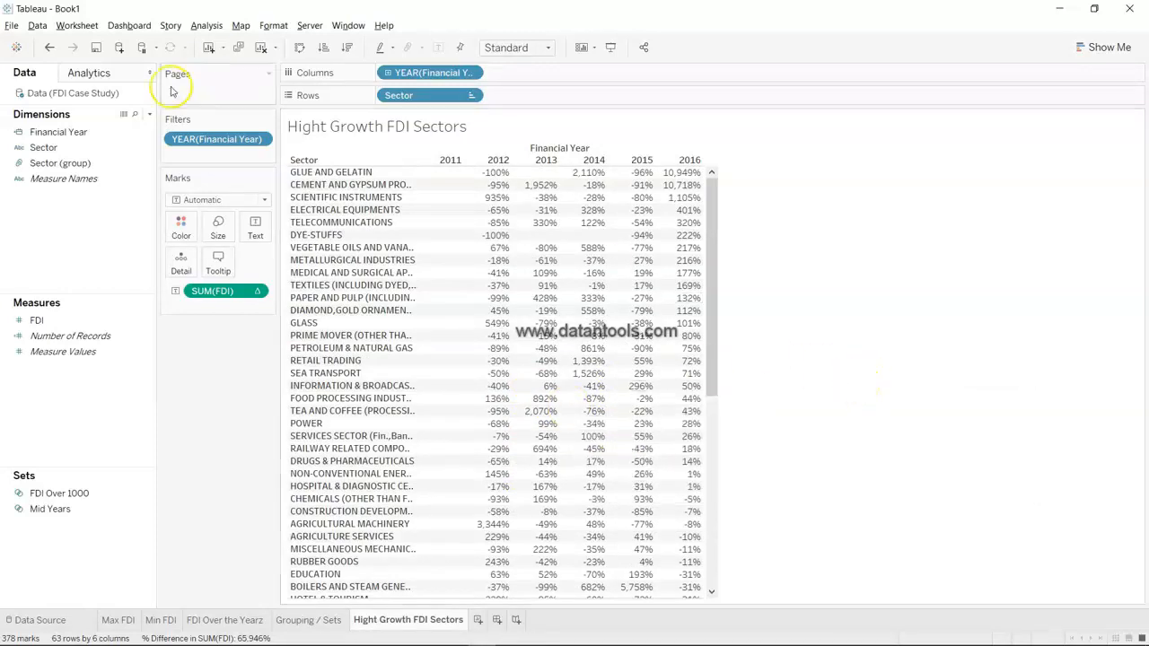
Start saving the workbook and choose the Case Study folder inside YT Videos on the Desktop as its location
click(96, 48)
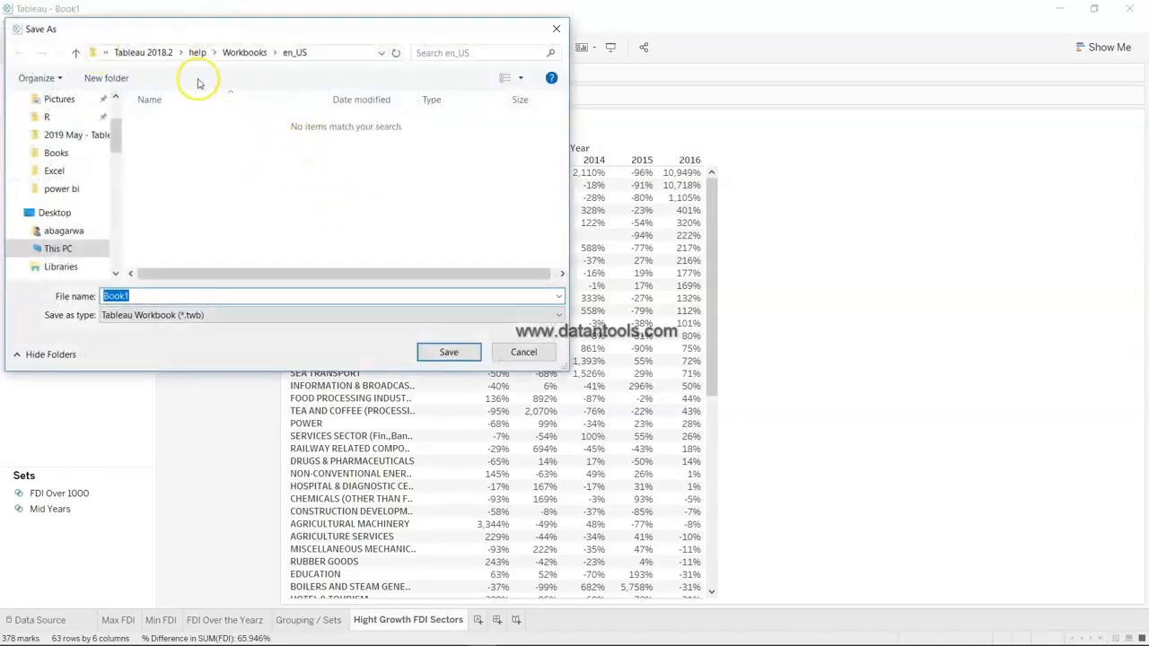
scroll(85, 135, up, 1)
scroll(86, 157, up, 1)
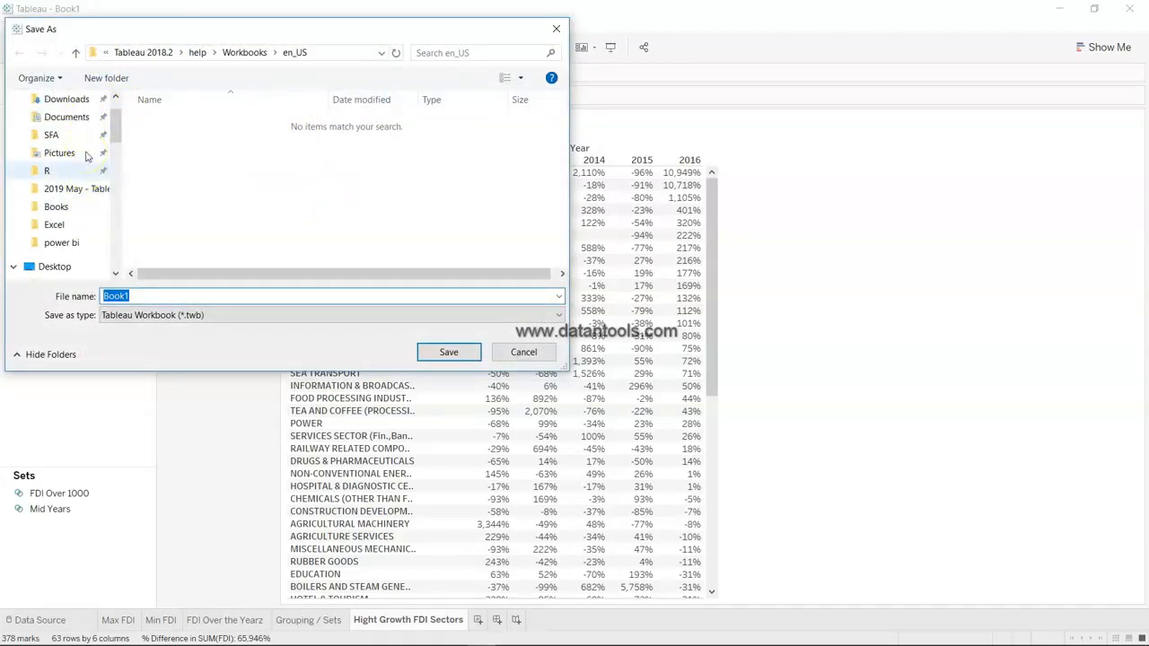
scroll(84, 224, up, 2)
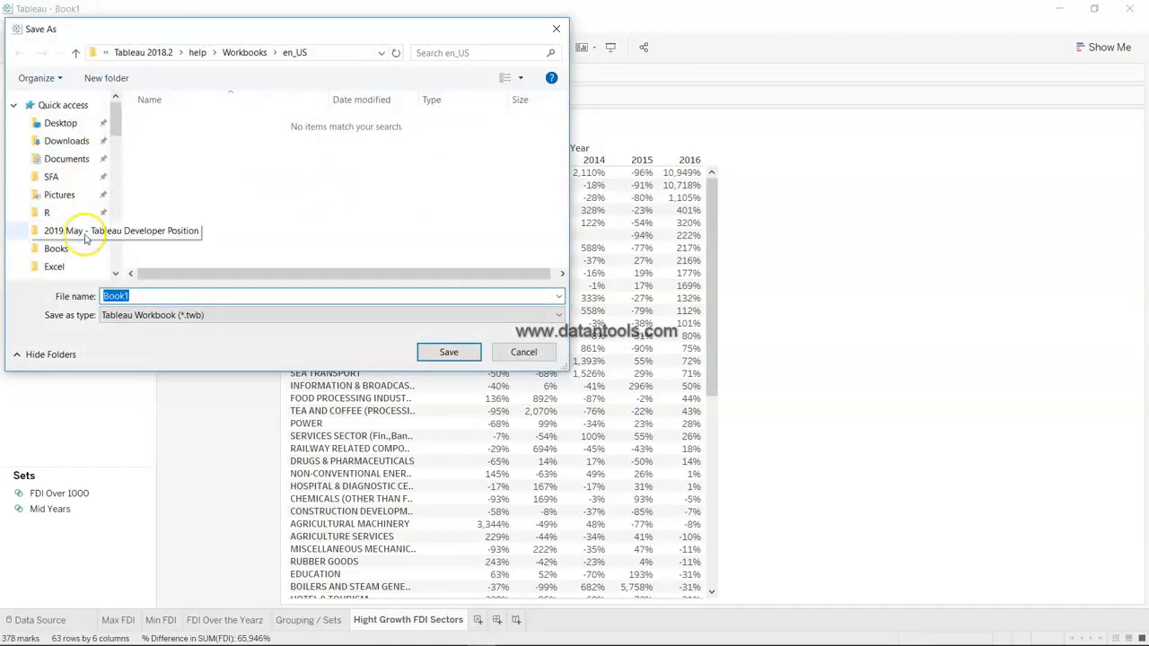
click(74, 123)
scroll(171, 184, down, 5)
key(Return)
double_click(173, 186)
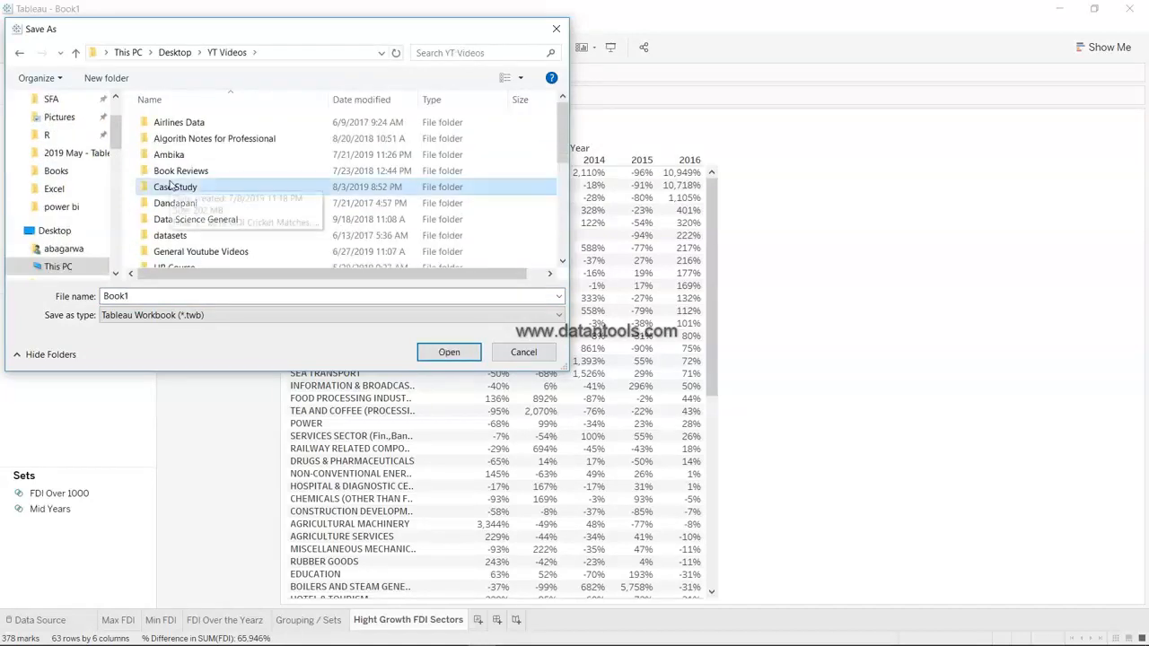
Name the workbook FDI Project and save it as a Tableau Workbook
double_click(180, 296)
text(FDI)
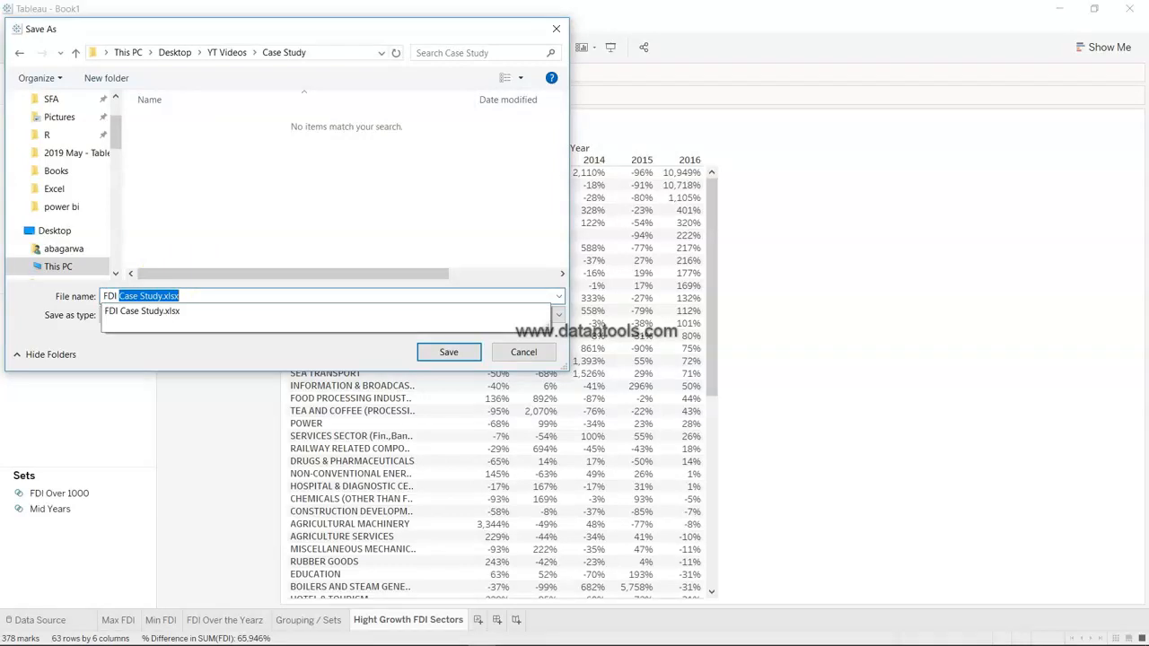
text( Pri)
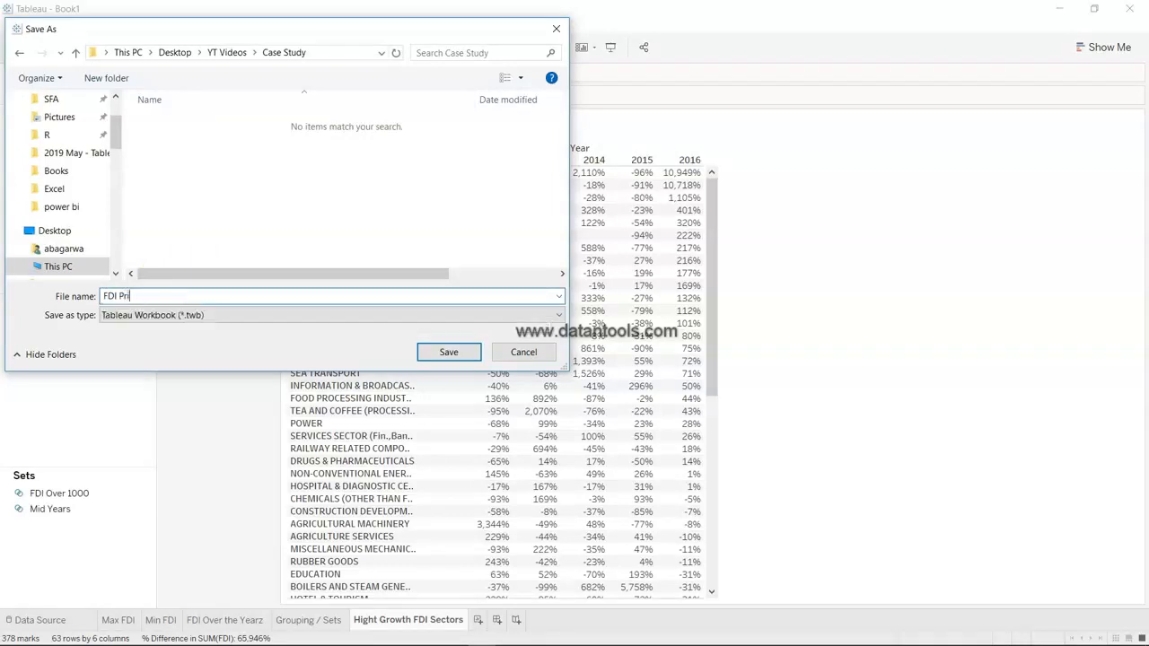
text(ject)
key(Return)
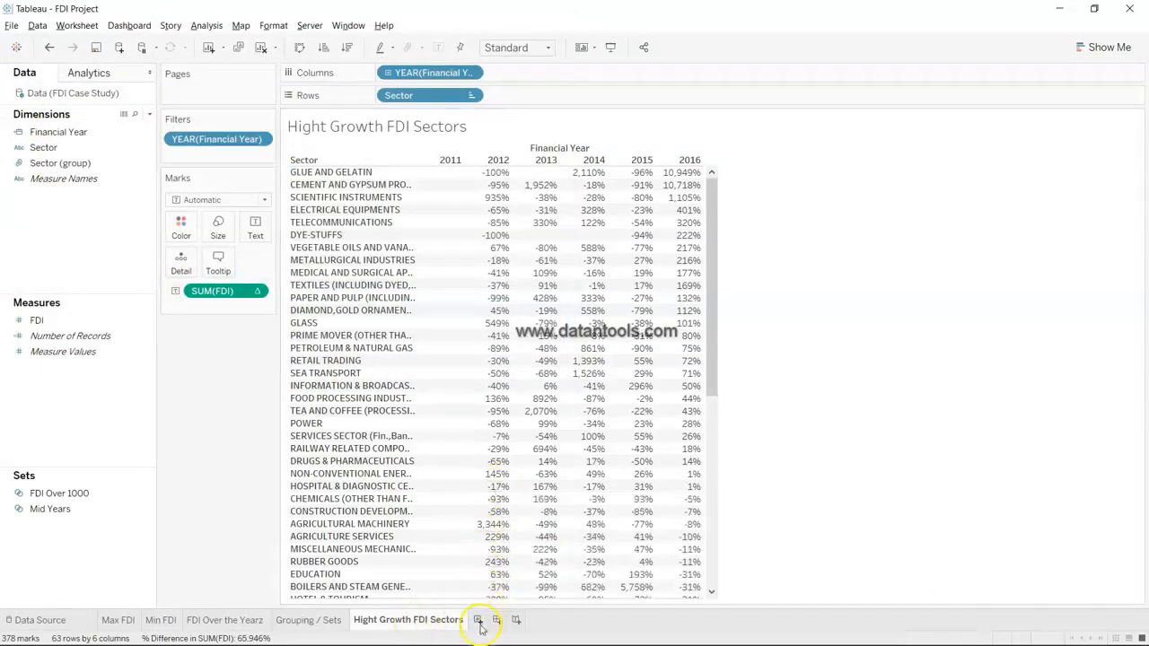
Switch to the Excel question list, read question 12 about the sectors with most variation in FDIs, and return to Tableau
key(alt+Tab)
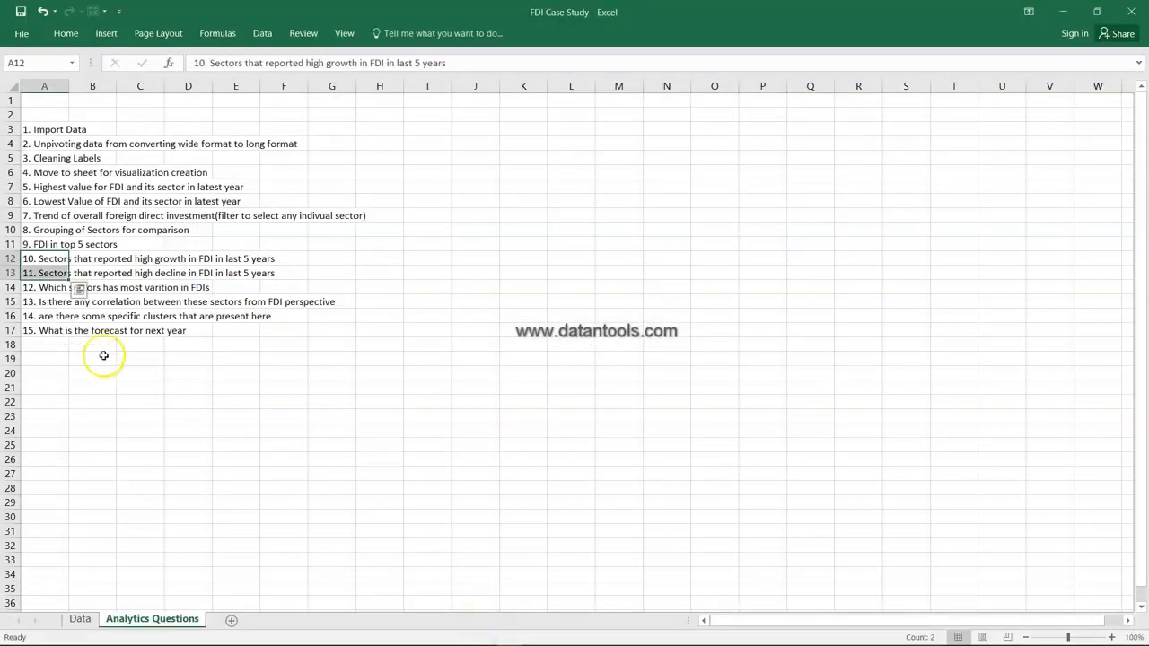
click(44, 289)
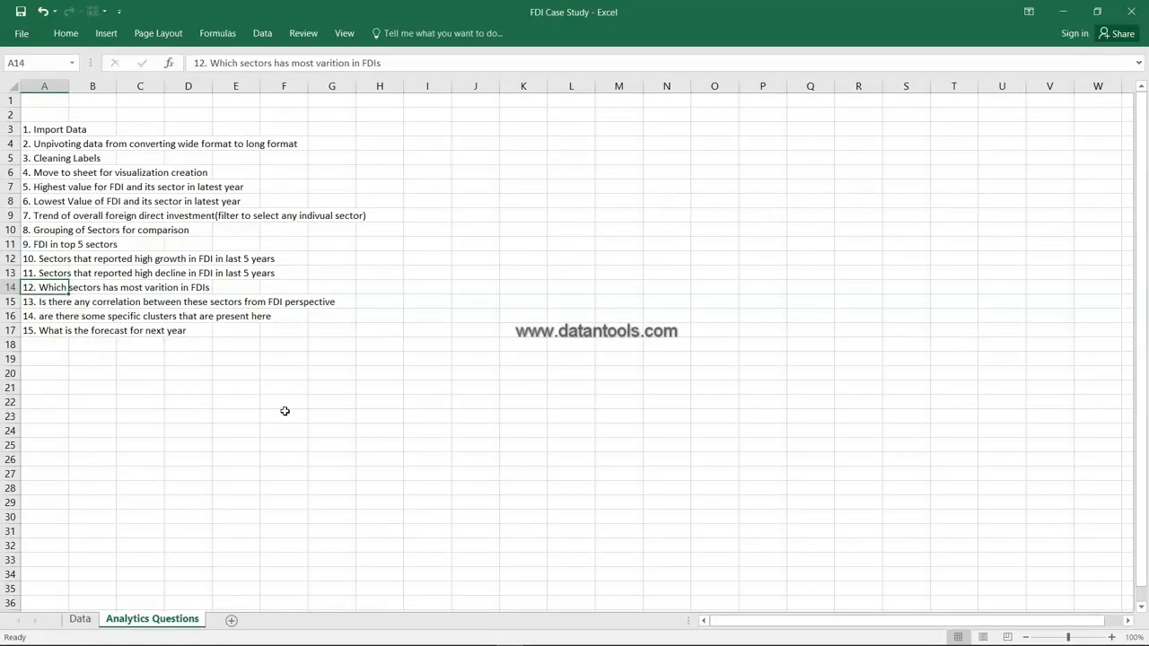
key(alt+Tab)
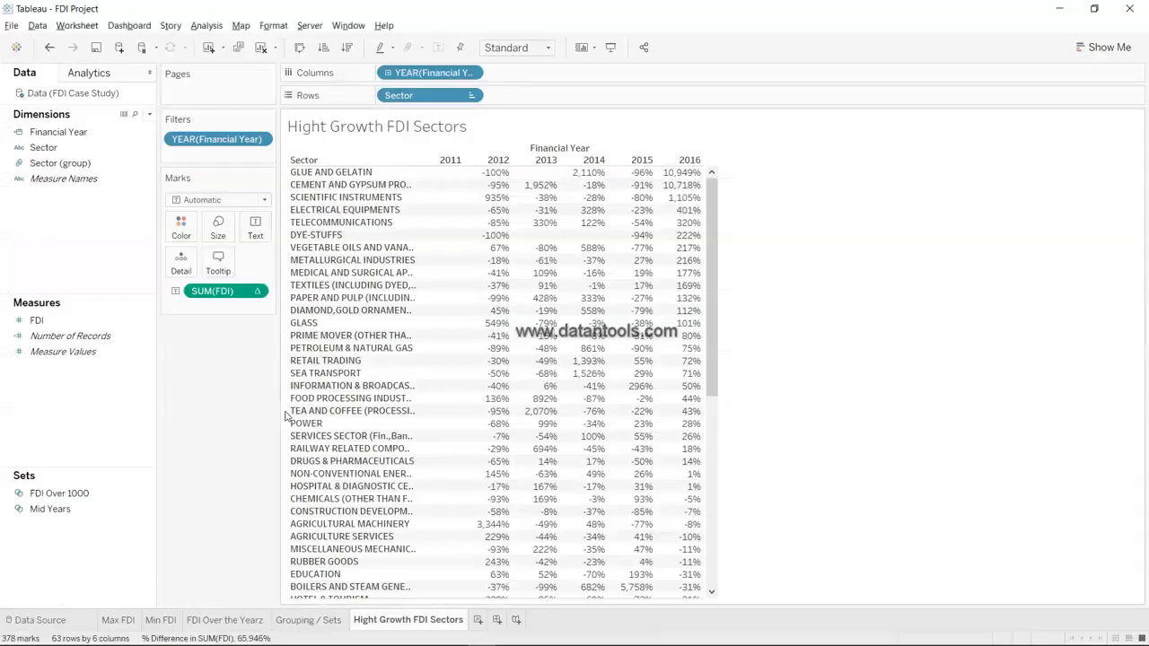
Add a new worksheet and name it Variation
click(476, 620)
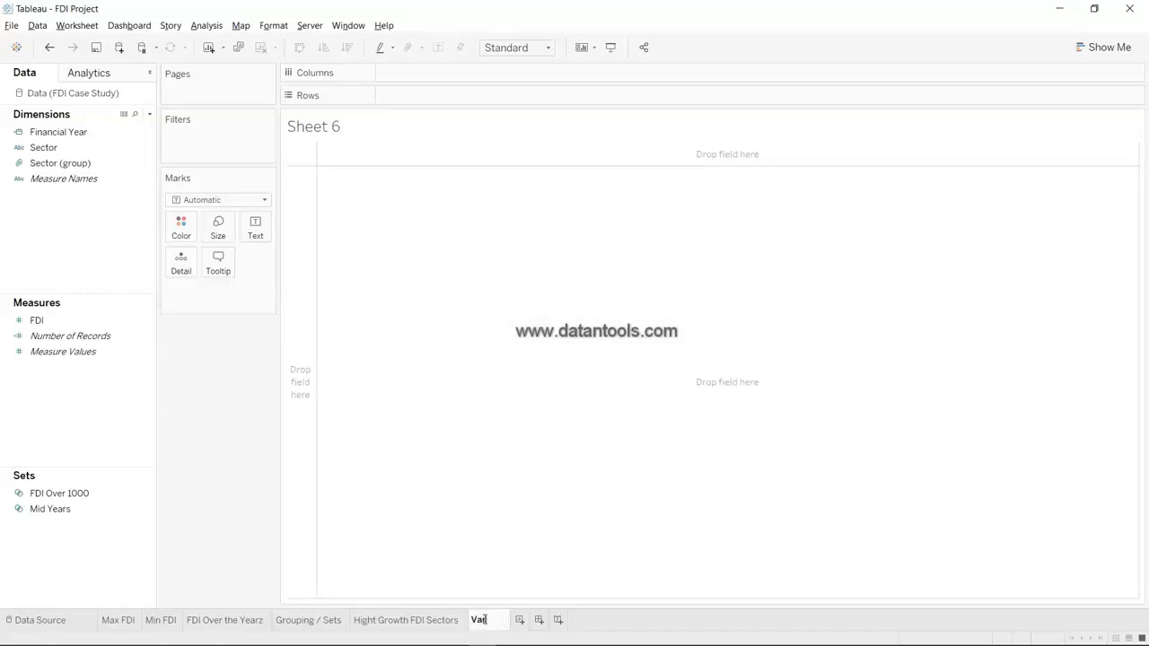
click(479, 620)
text(Variation)
key(Return)
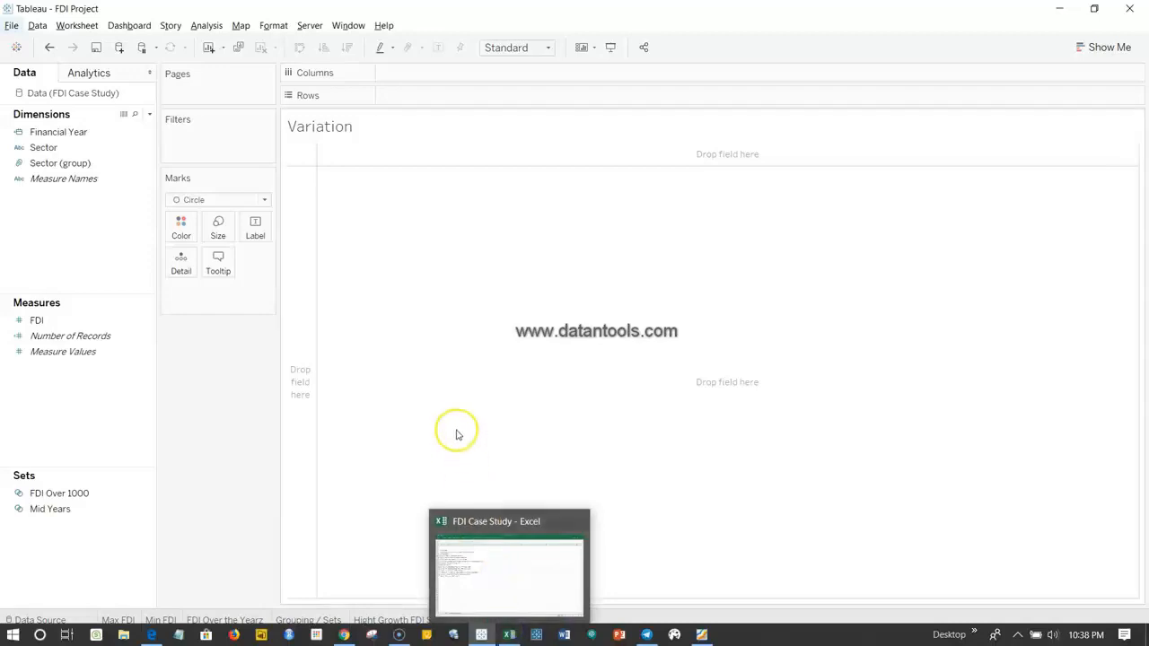
click(456, 420)
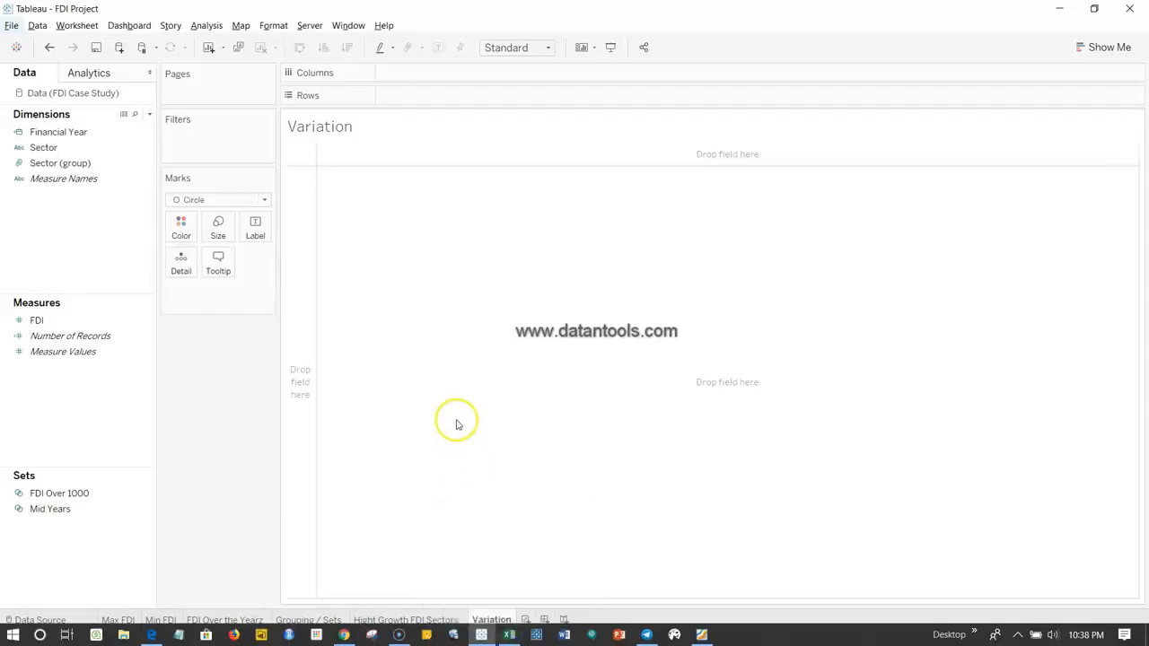
Create a box-and-whisker plot of FDI by Sector on the Variation sheet
click(85, 321)
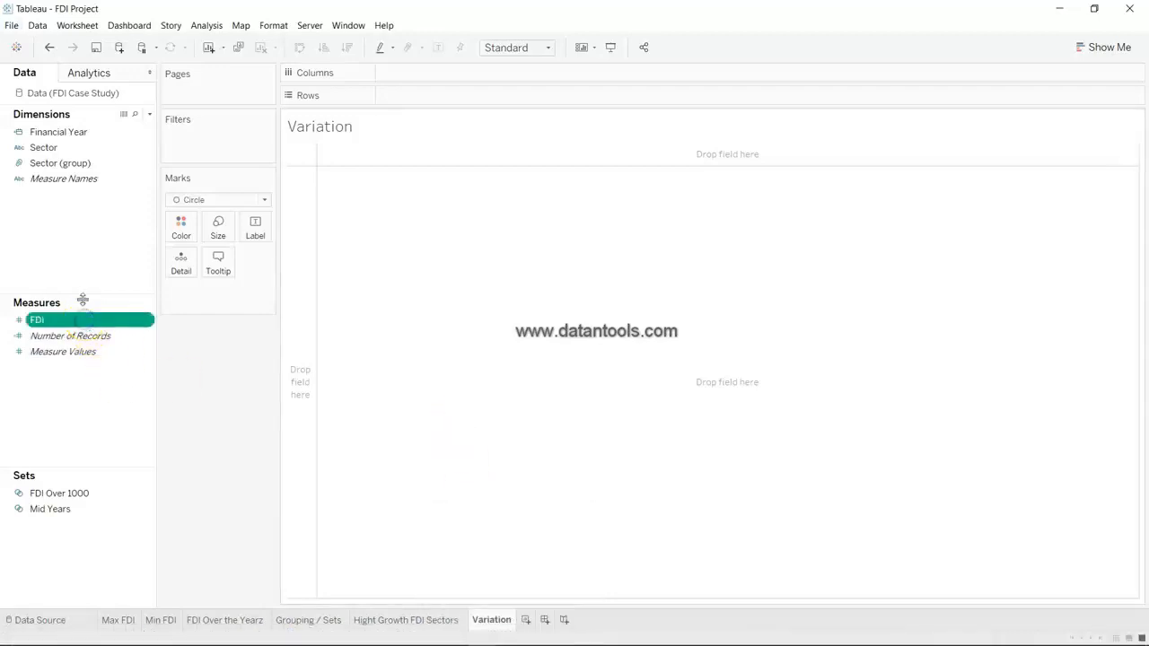
ctrl+click(81, 148)
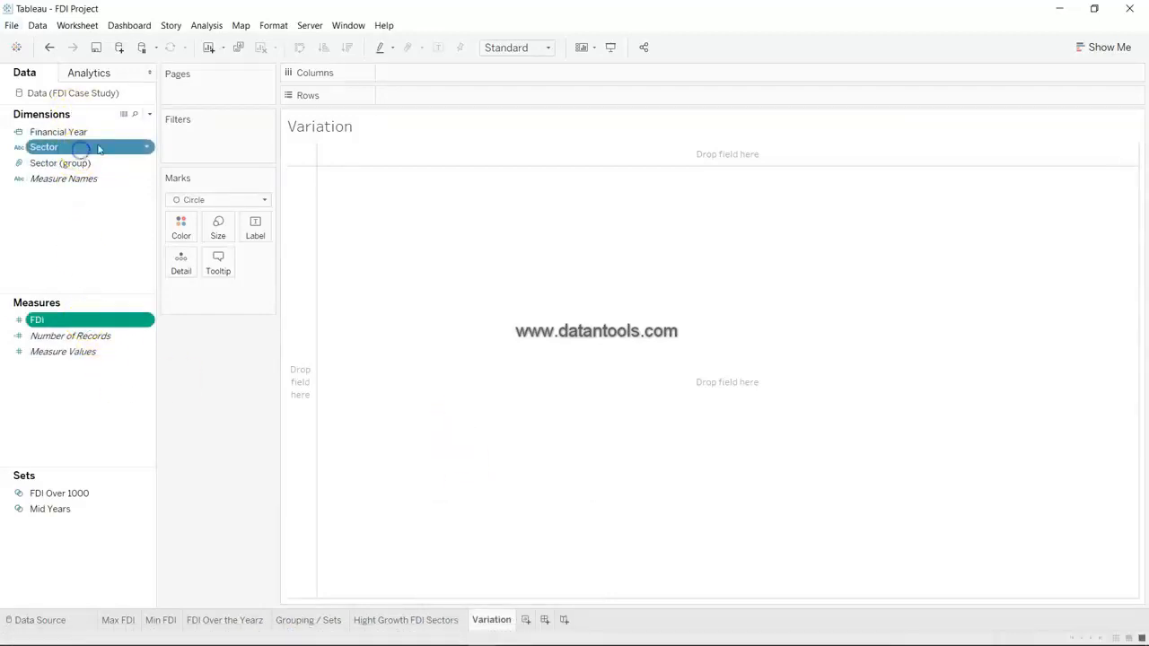
click(1106, 47)
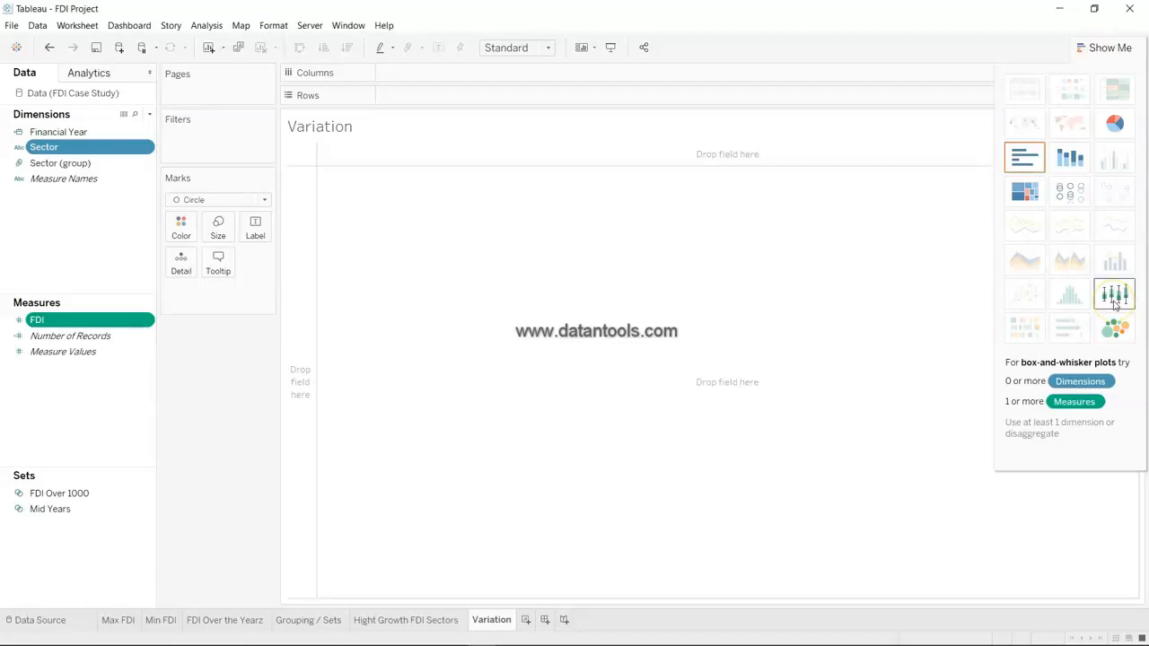
click(1114, 297)
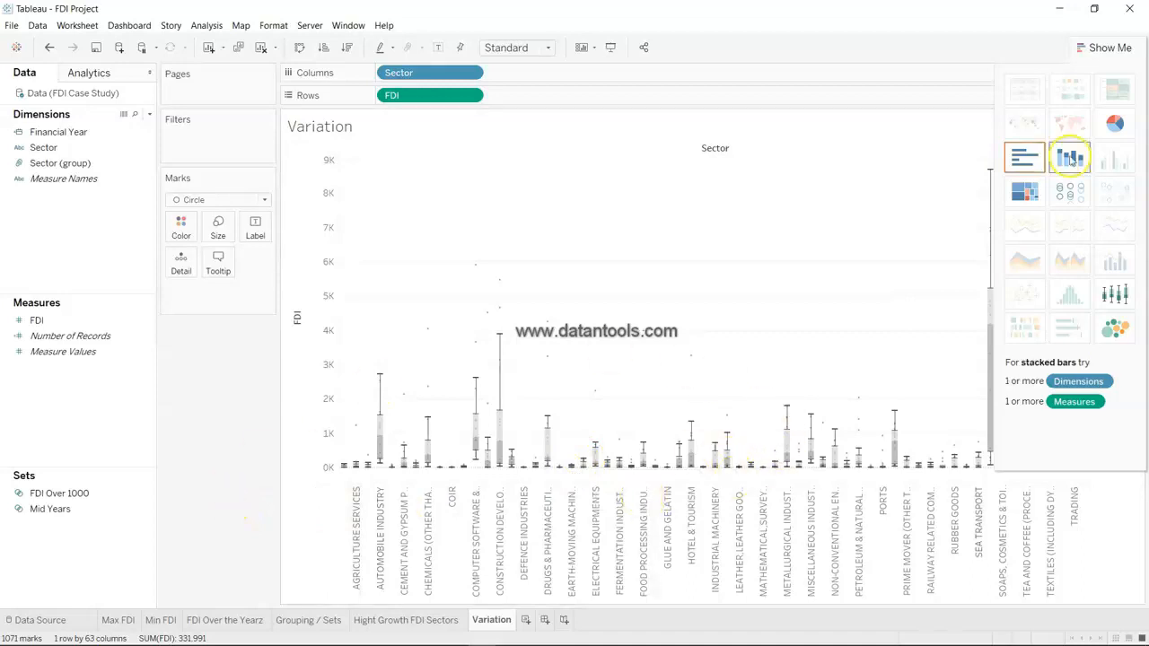
click(1104, 49)
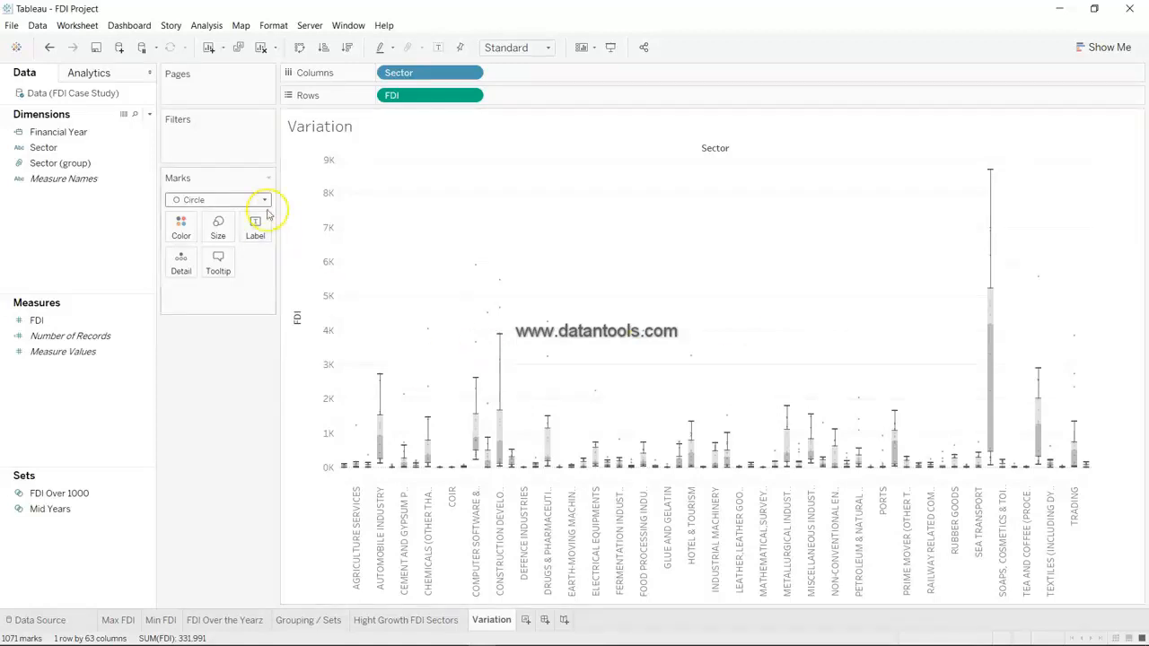
Check the Aggregate Measures setting that applies to the FDI box plot without changing it
click(207, 26)
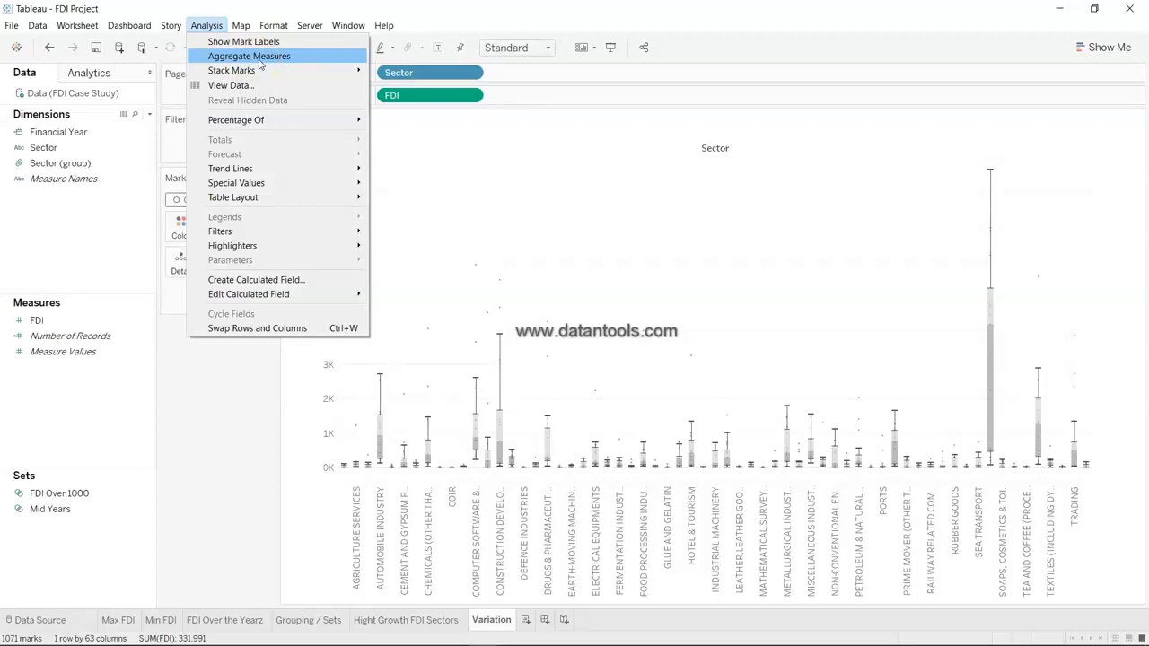
click(248, 437)
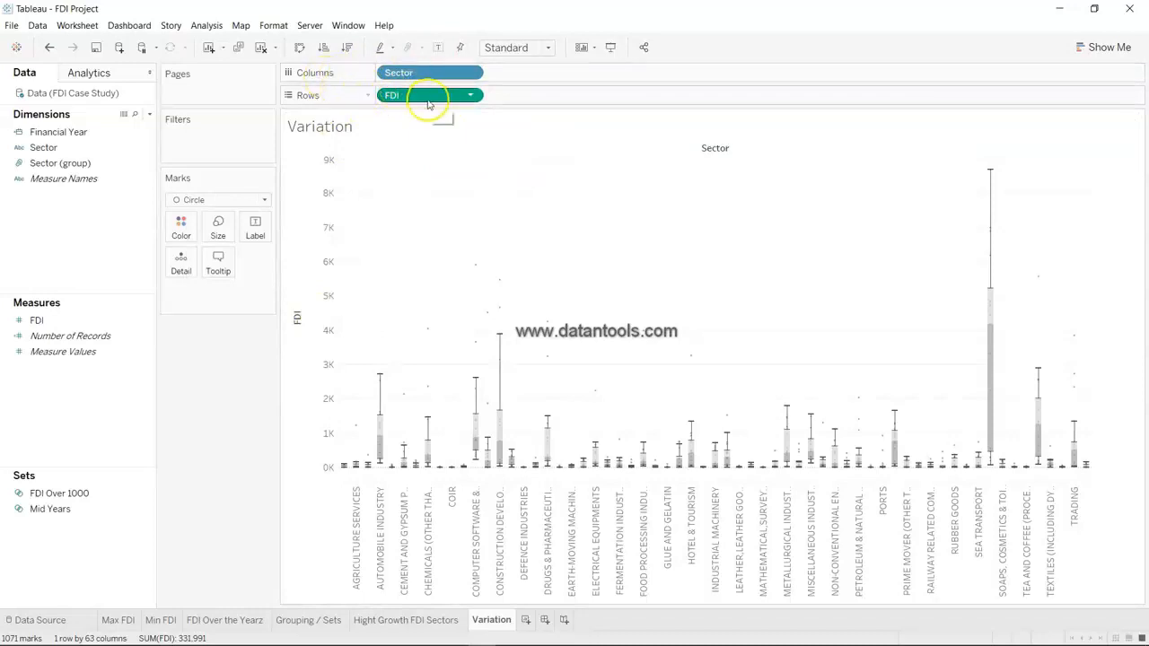
click(213, 26)
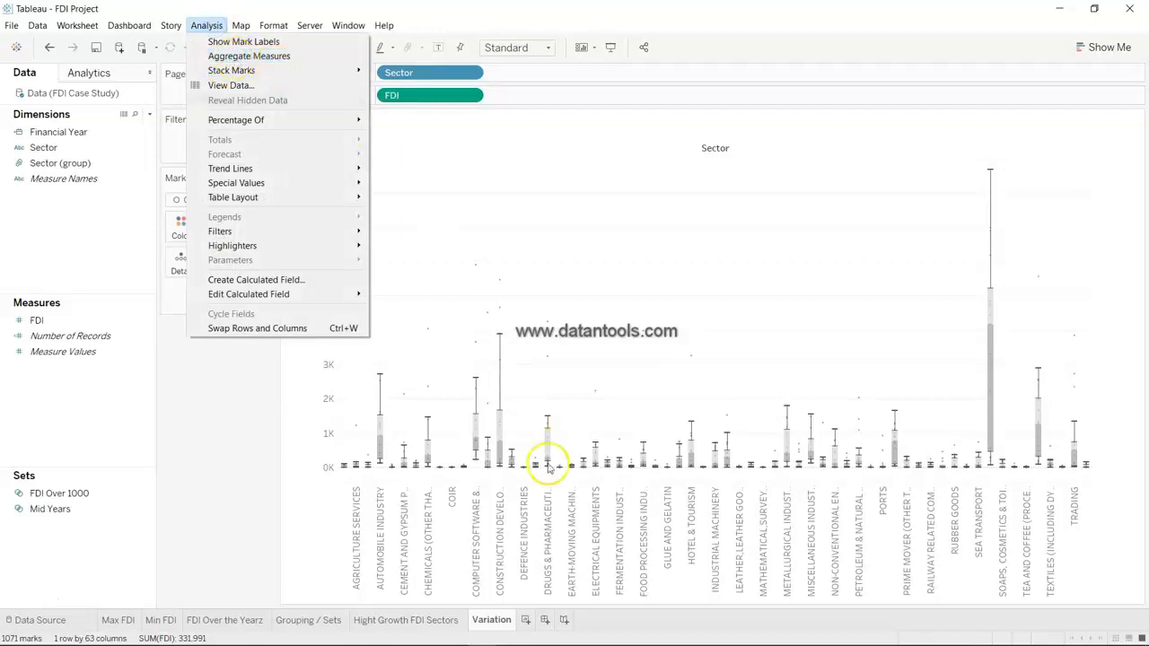
click(248, 468)
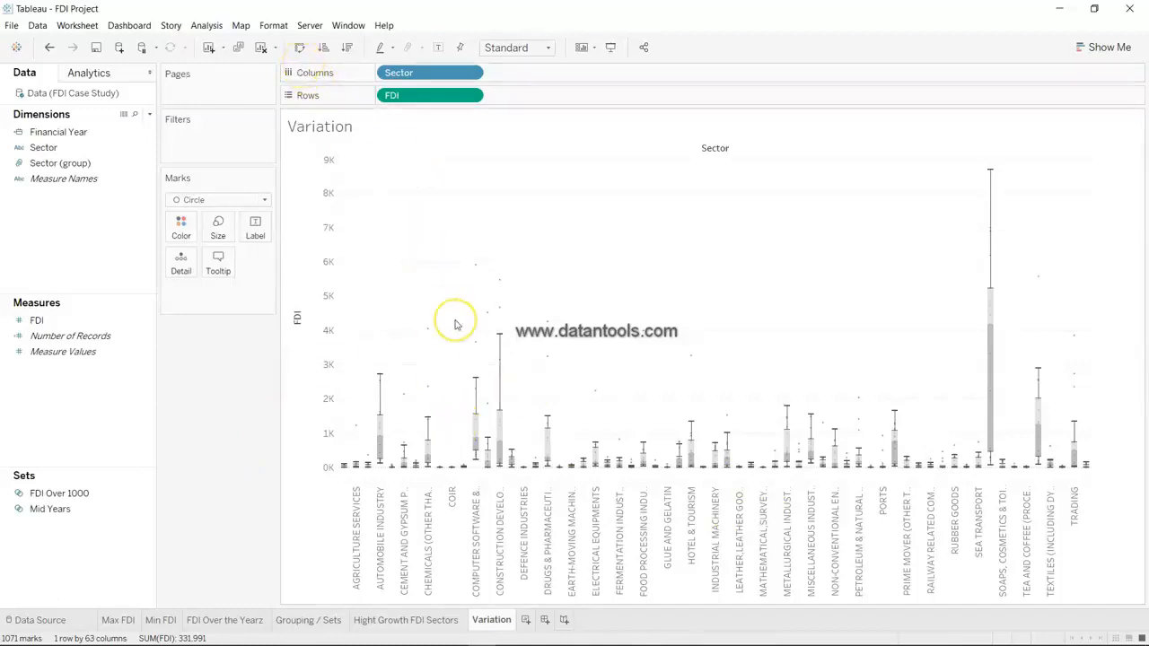
Swap the rows and columns of the box plot and sort the sectors in descending order of FDI
mouse_move(480, 392)
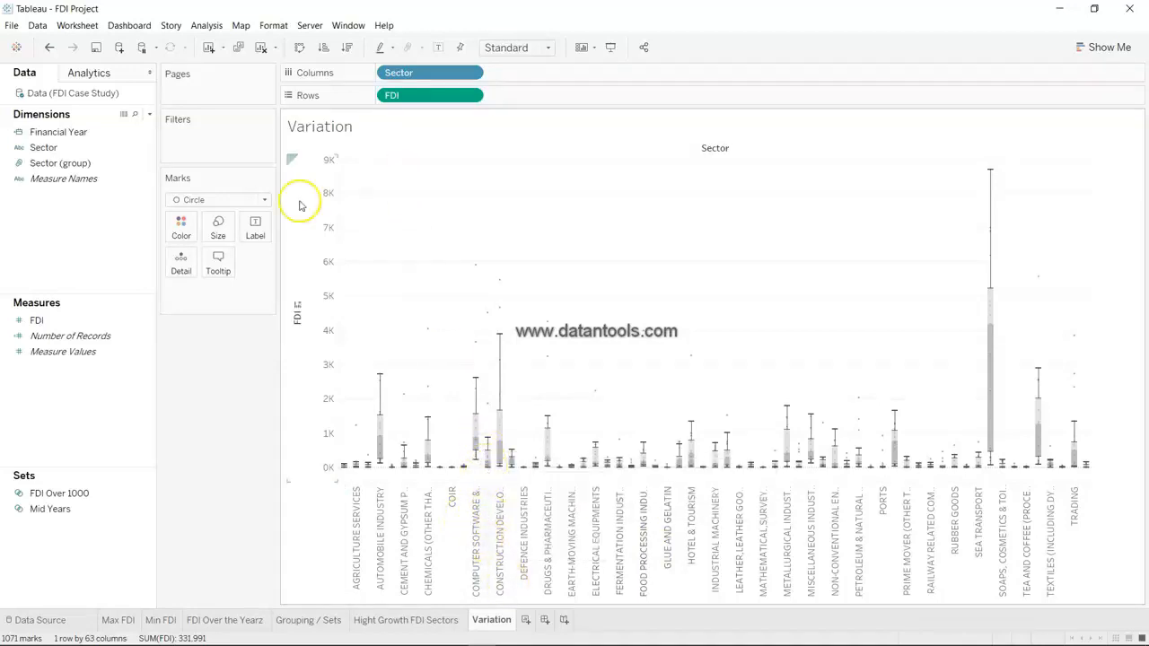
click(300, 47)
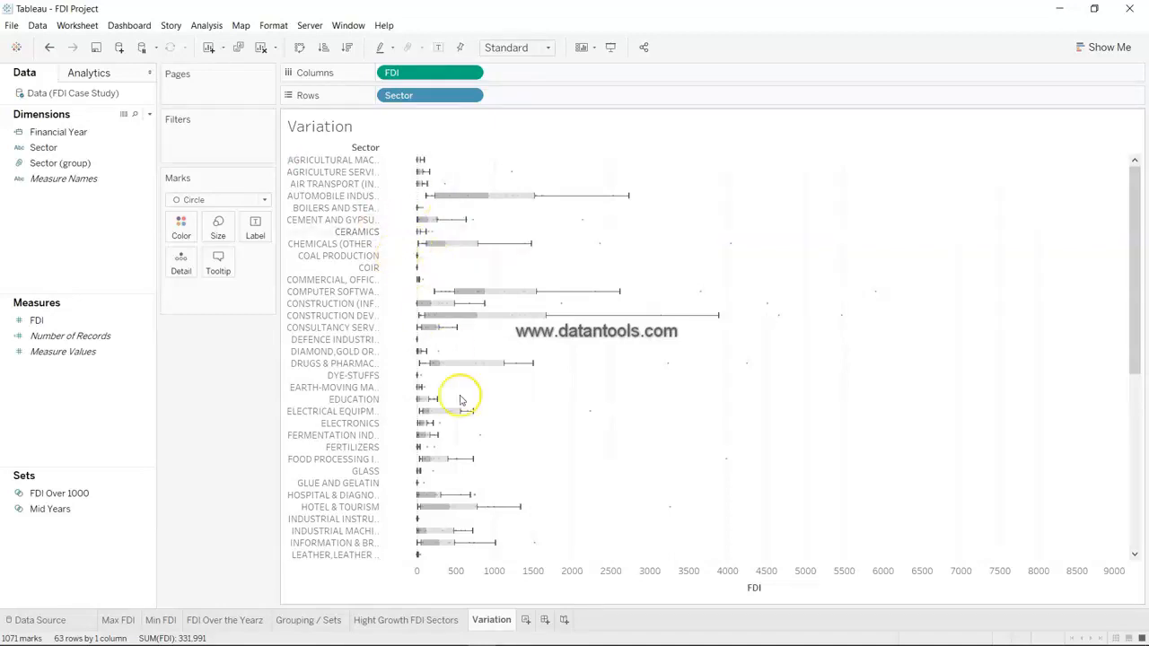
click(347, 48)
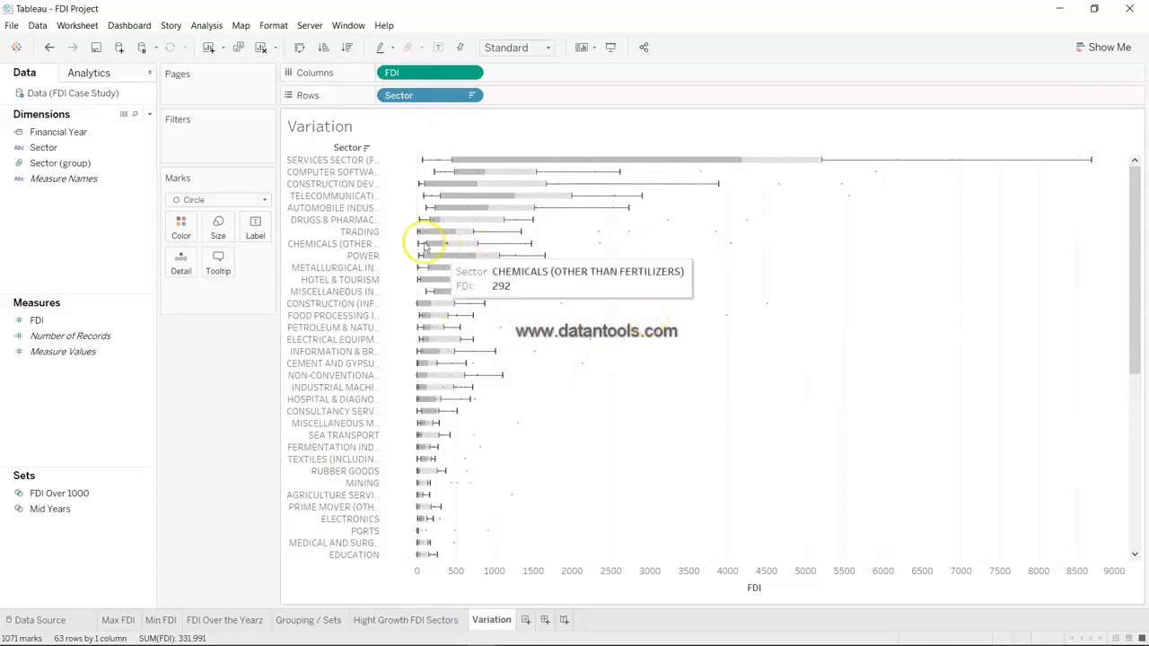
Examine the FDI spread of the sectors in the sorted box plot, from Services Sector downward
mouse_move(474, 169)
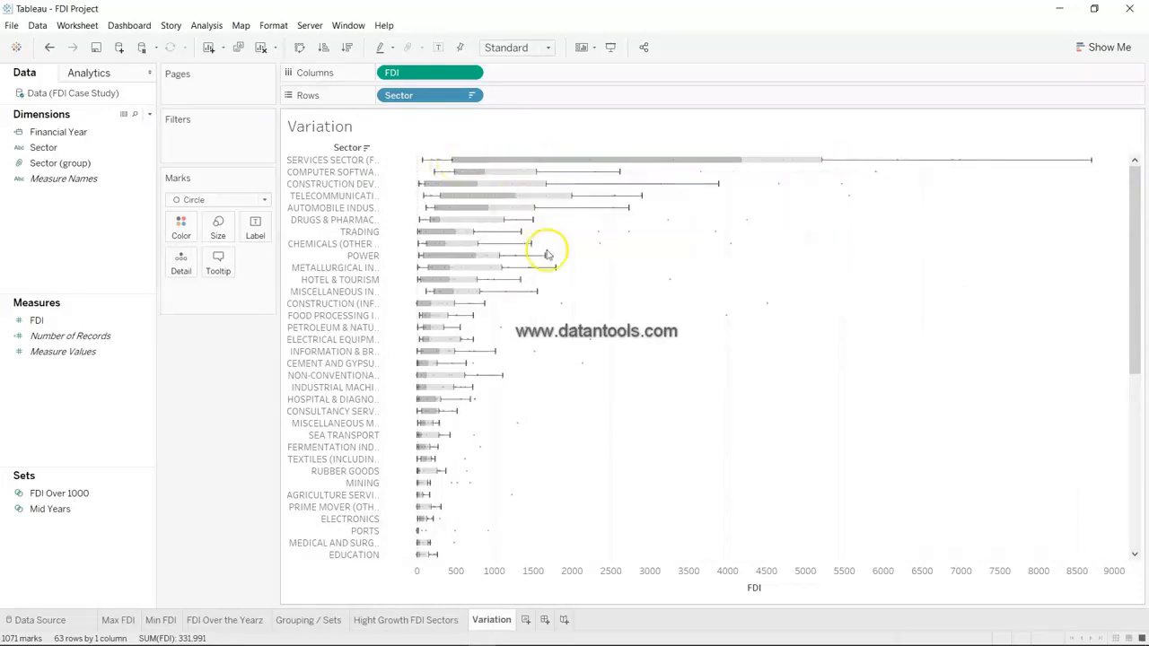
scroll(620, 314, down, 2)
scroll(623, 316, down, 1)
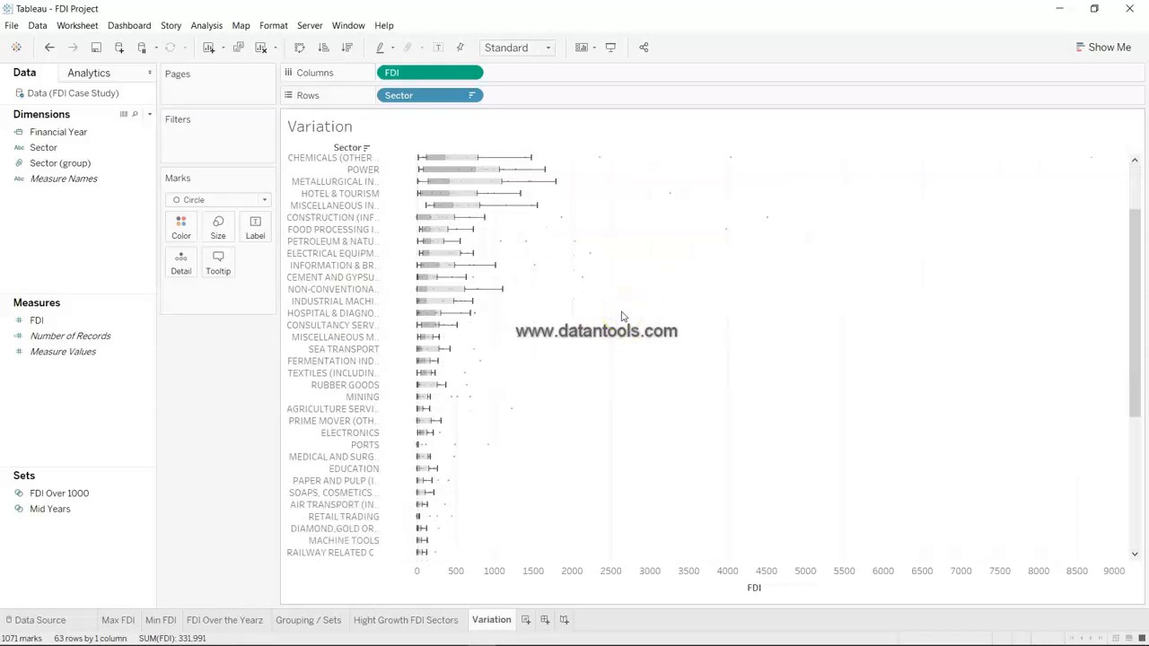
Compare the hinge, median and whisker values of the highest-FDI sectors in the Variation box plot
scroll(623, 316, up, 3)
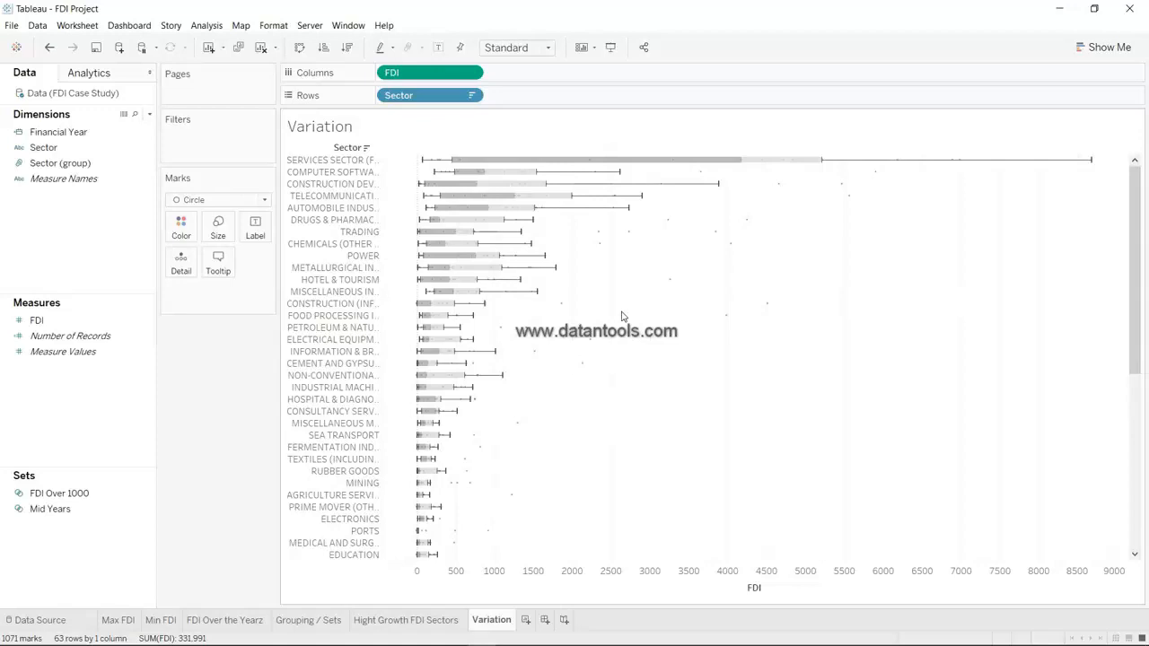
mouse_move(796, 171)
scroll(688, 334, down, 5)
scroll(688, 337, up, 5)
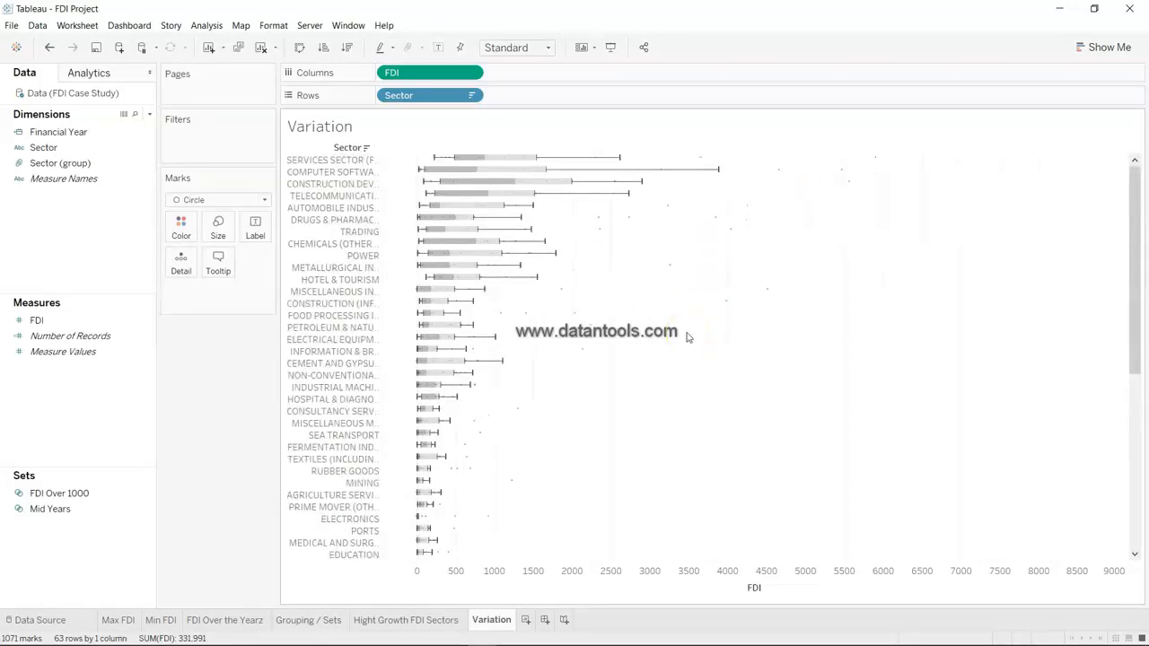
mouse_move(437, 205)
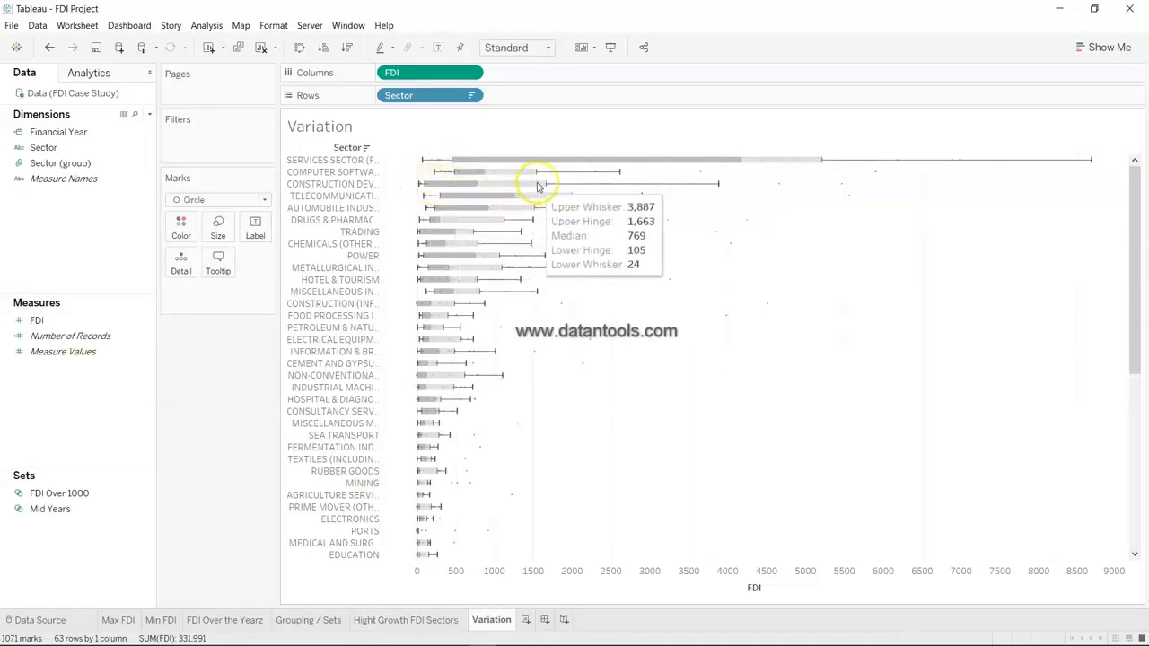
mouse_move(513, 197)
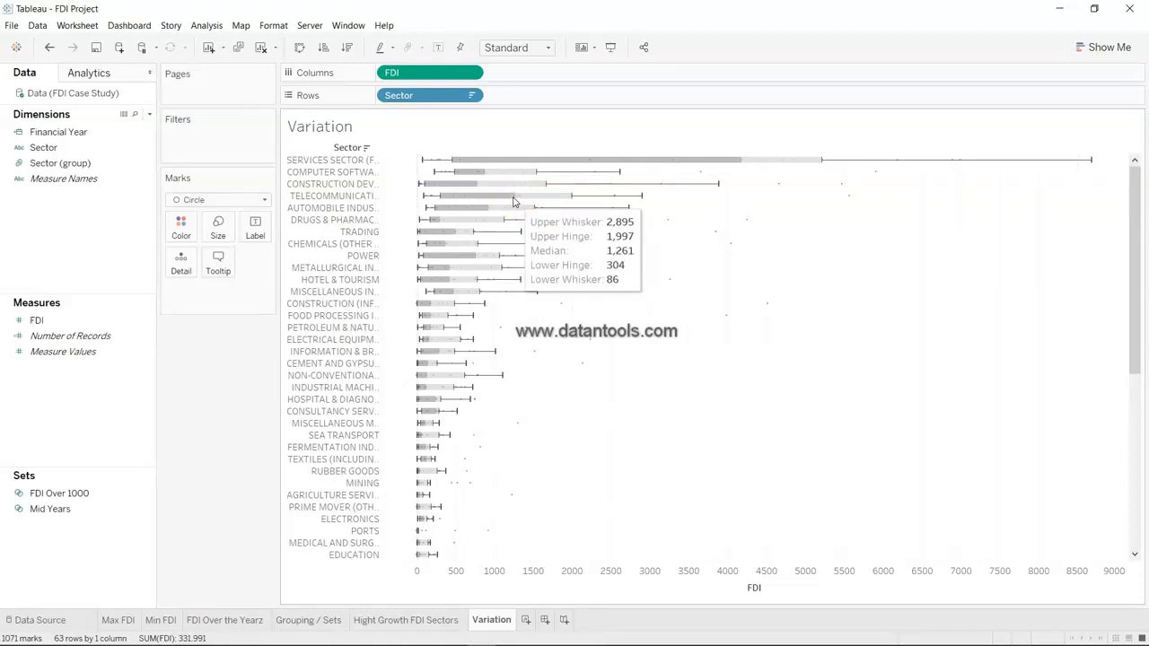
mouse_move(496, 176)
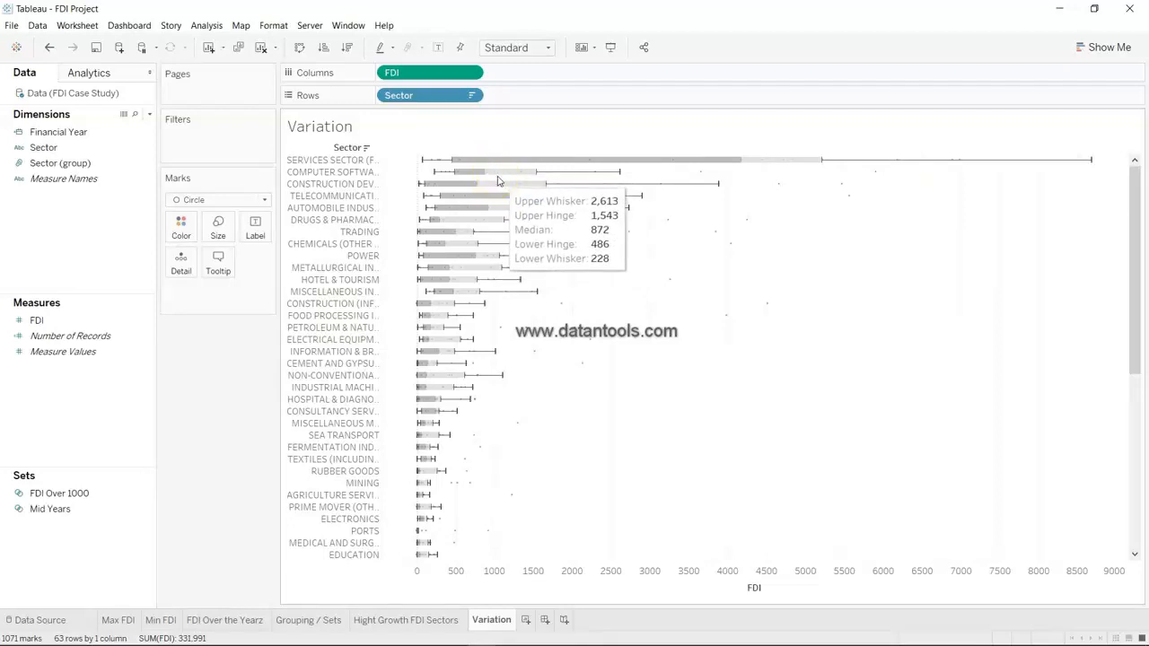
mouse_move(719, 190)
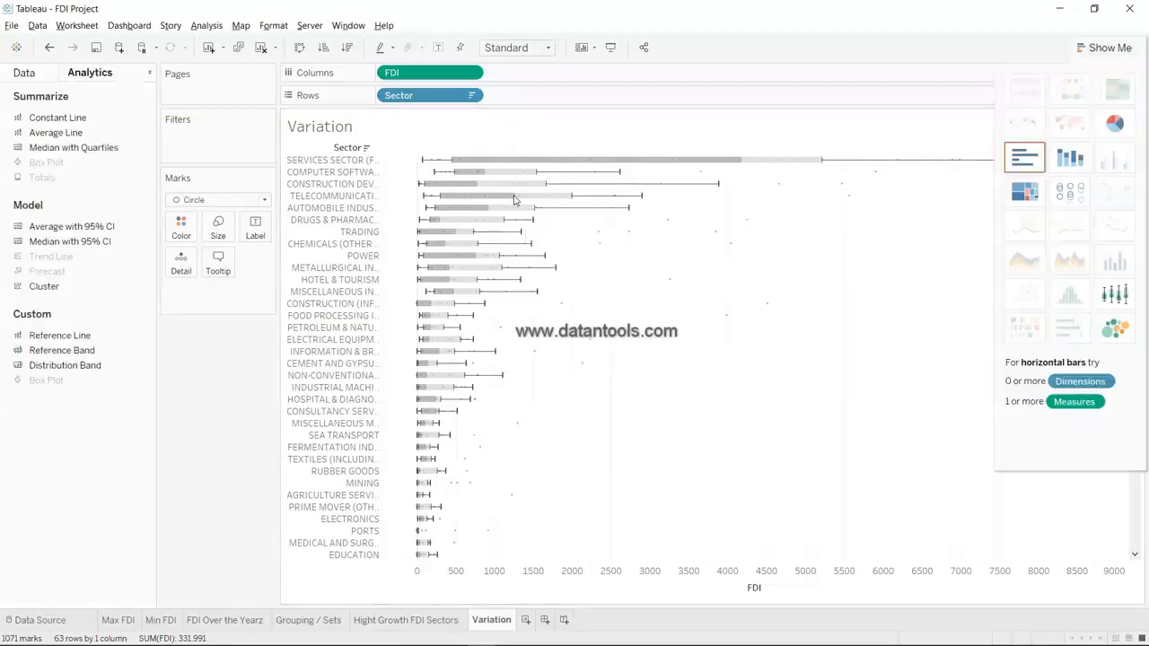
click(1104, 46)
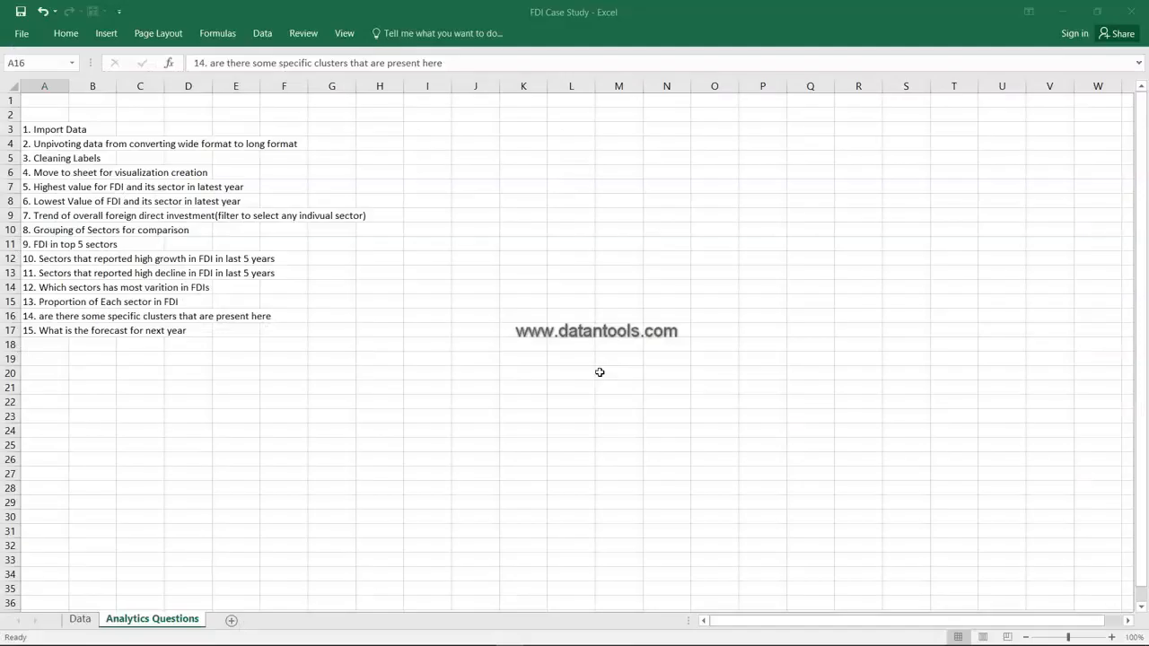
Select question 13 on sector proportions in the Excel list, return to Tableau and add a worksheet named Proportion of FDI
click(36, 302)
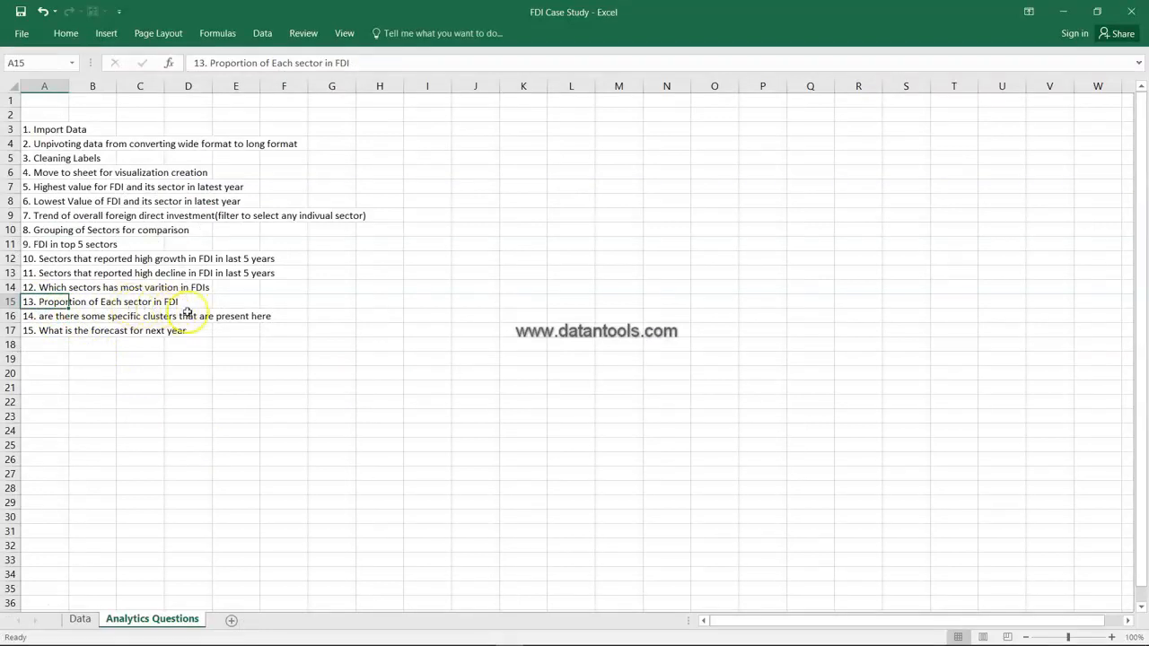
key(alt+Tab)
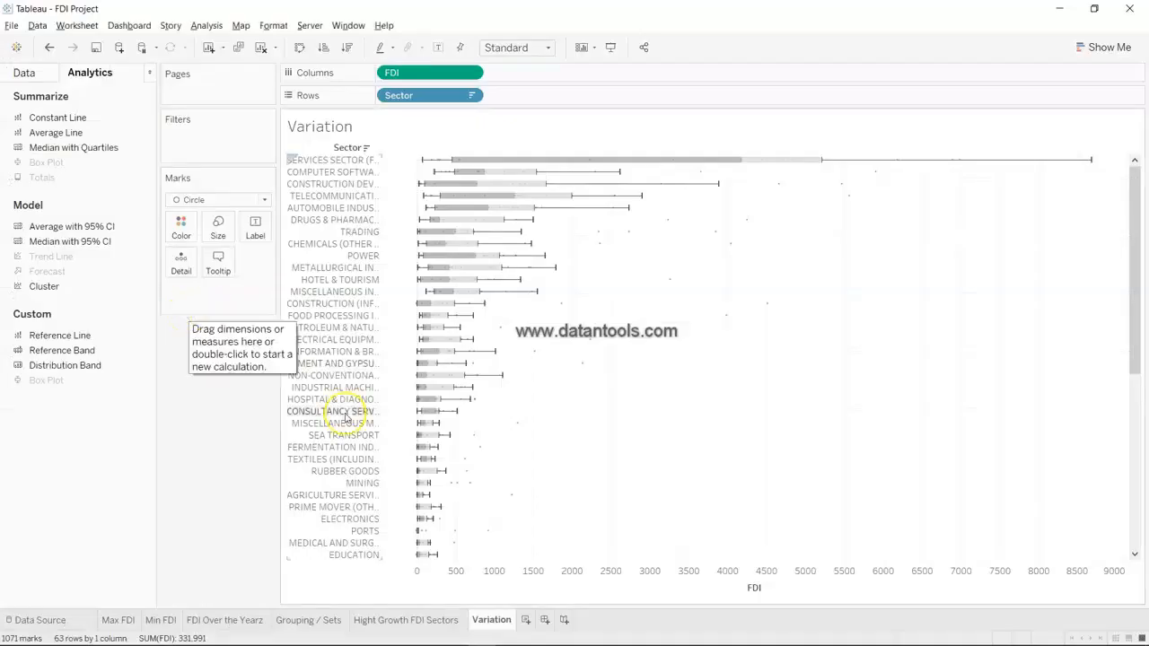
click(526, 619)
double_click(528, 622)
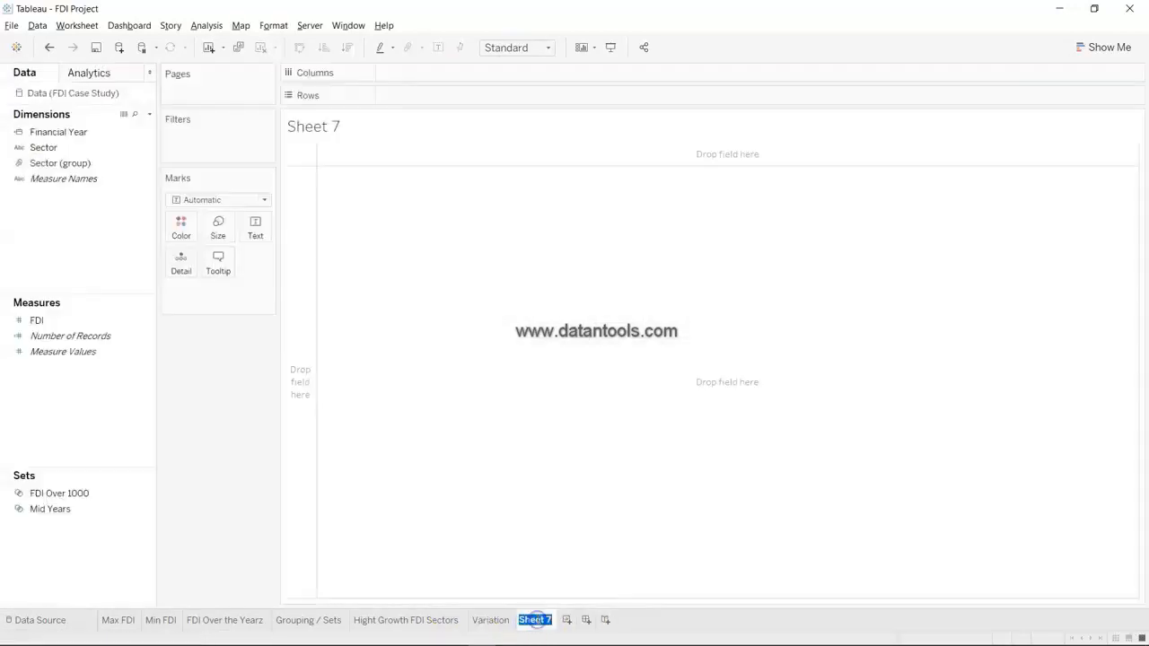
text(Proportion of FDI)
key(Return)
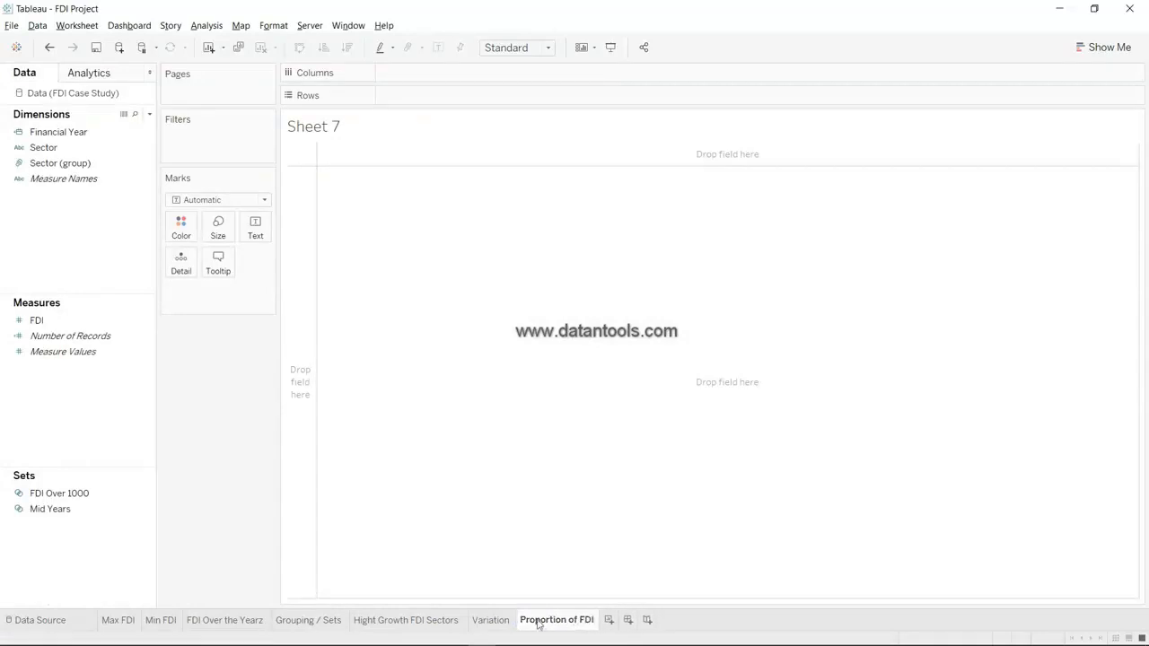
click(792, 542)
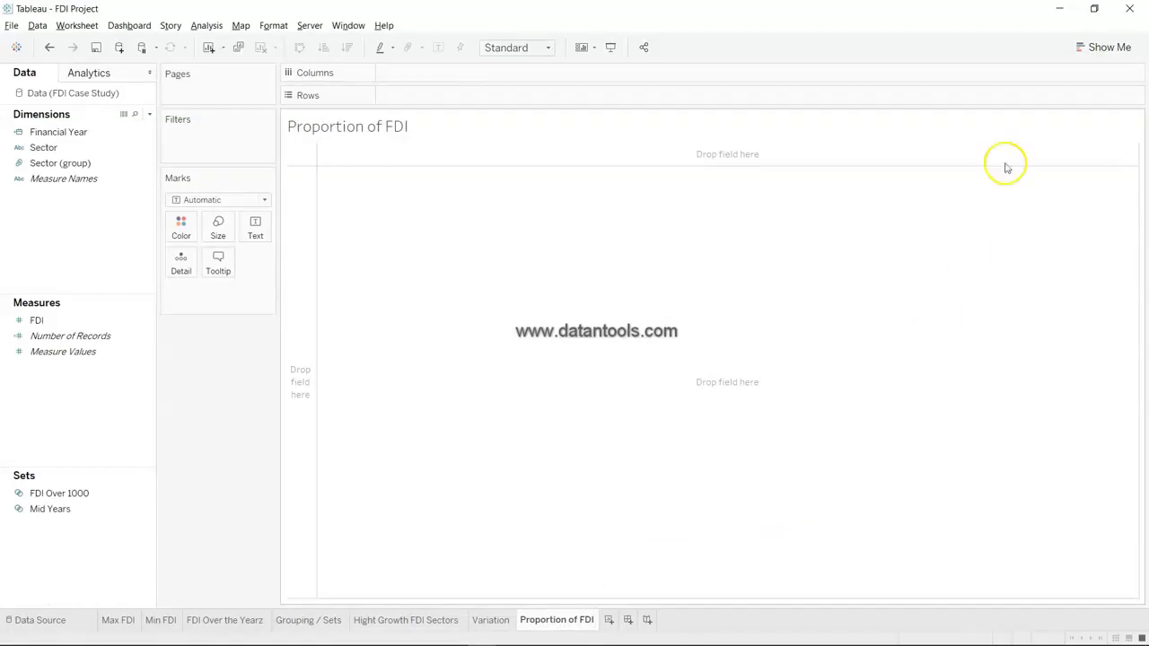
Build a treemap of FDI by Sector and inspect the FDI of its largest and smallest sectors
click(88, 153)
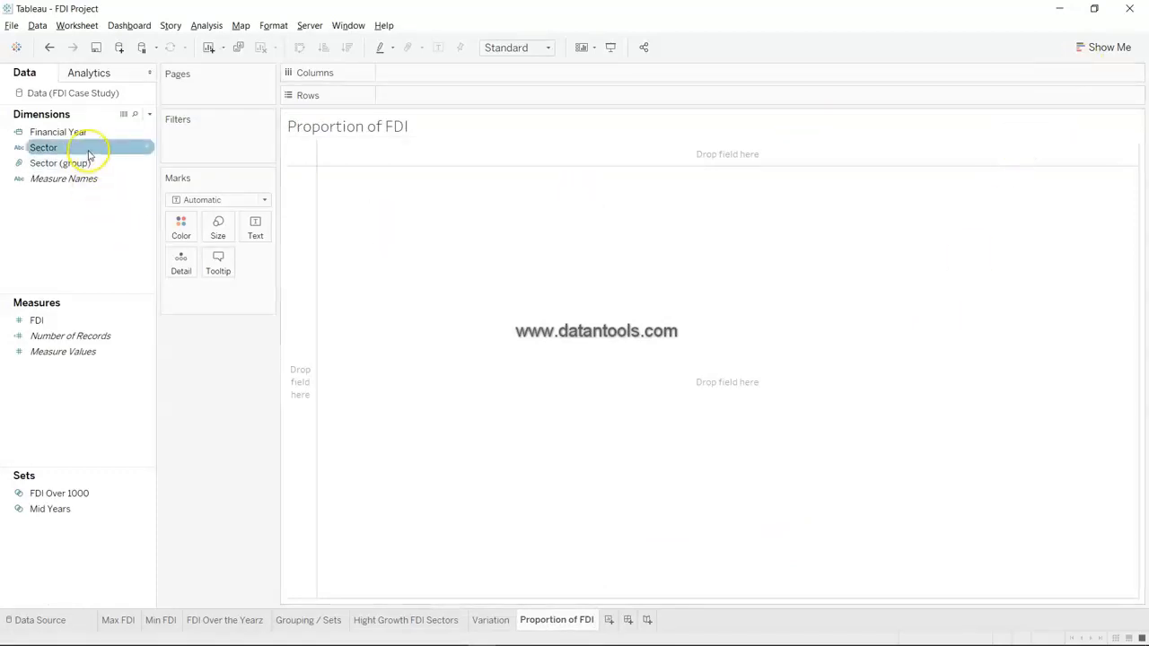
ctrl+click(82, 323)
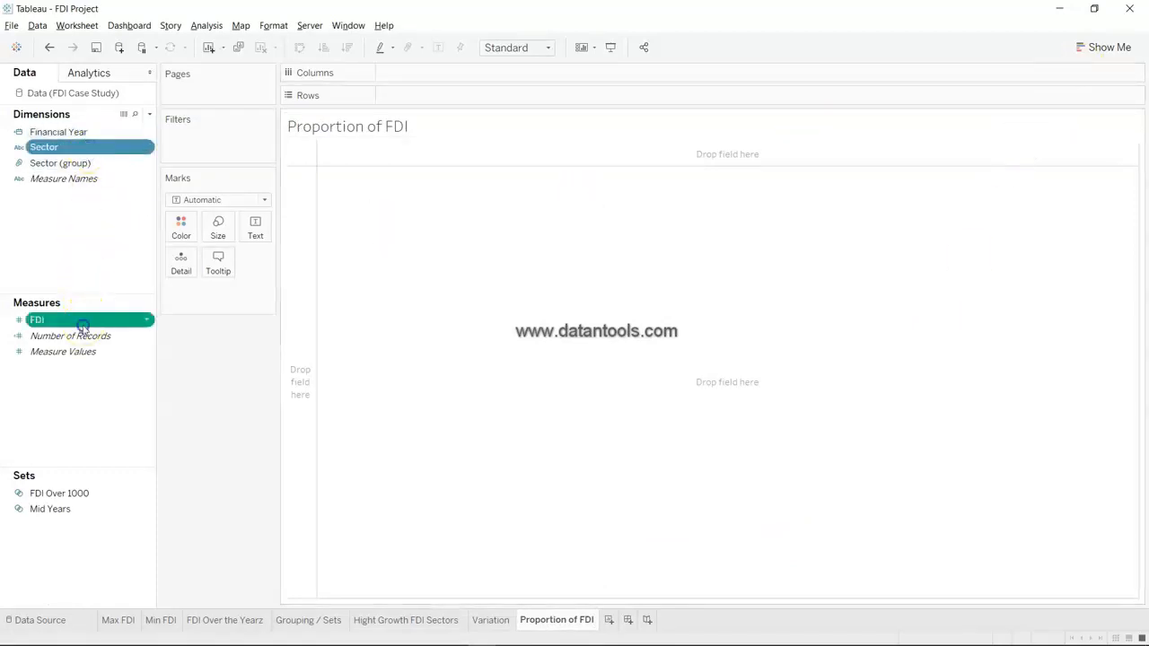
click(1104, 47)
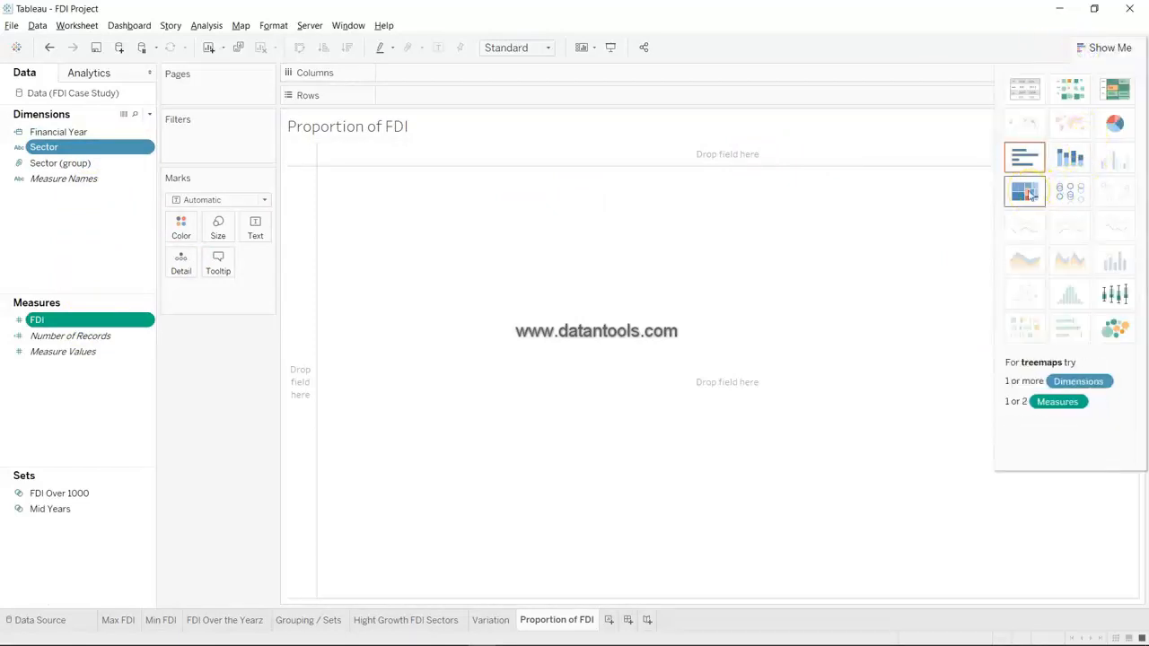
click(1029, 192)
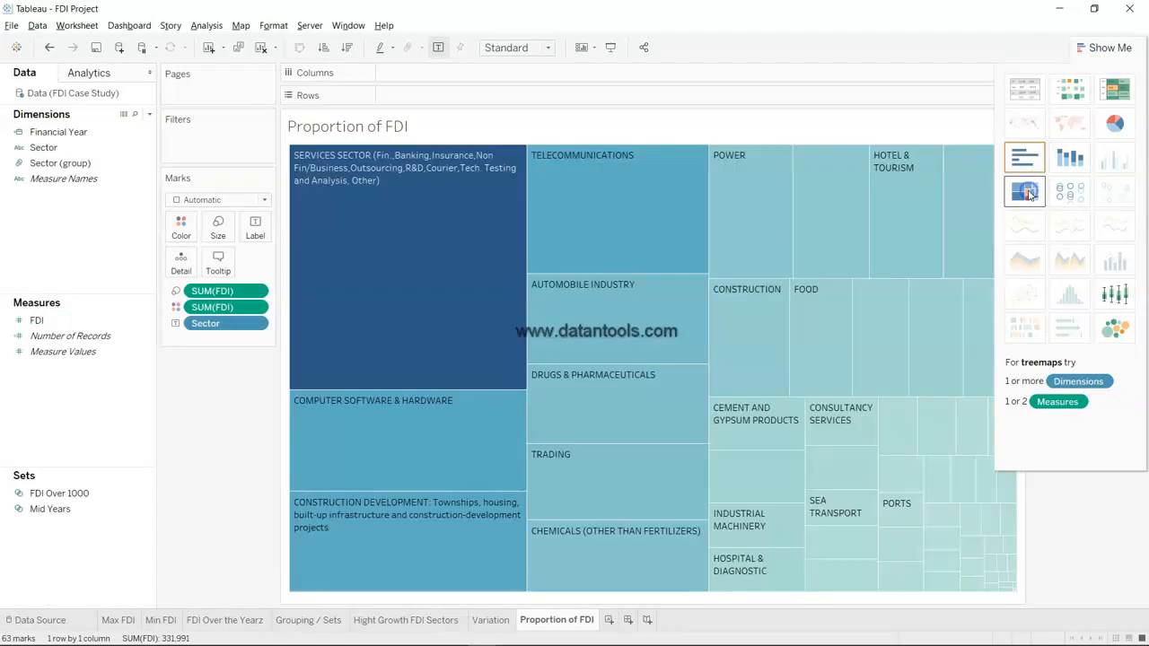
click(1109, 49)
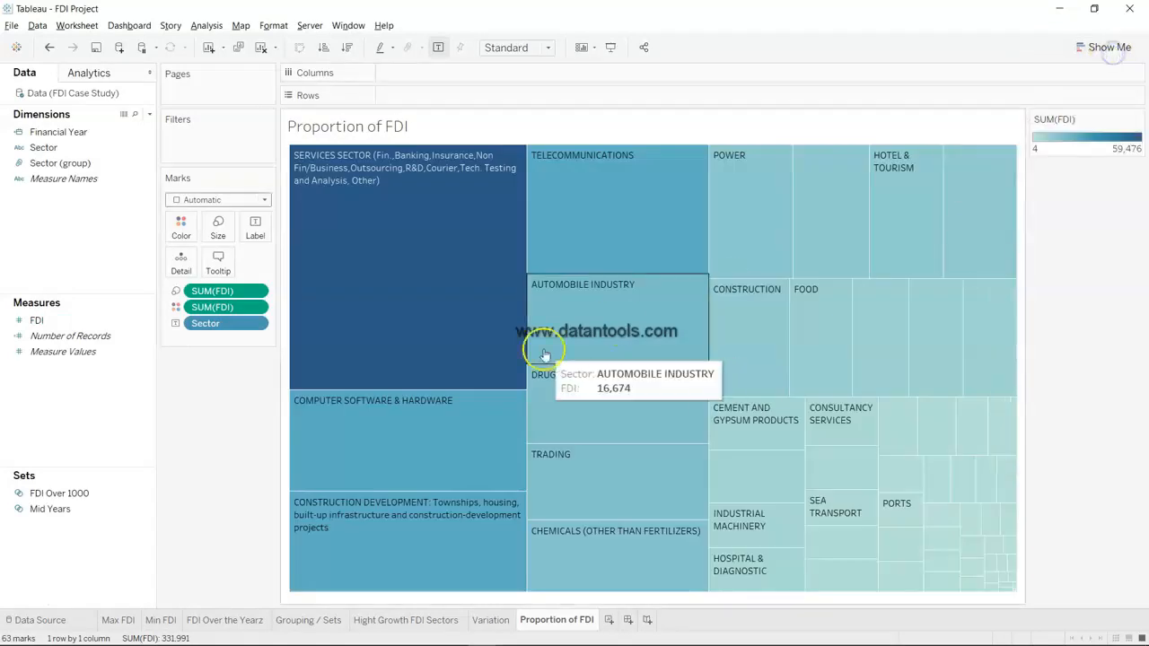
mouse_move(474, 277)
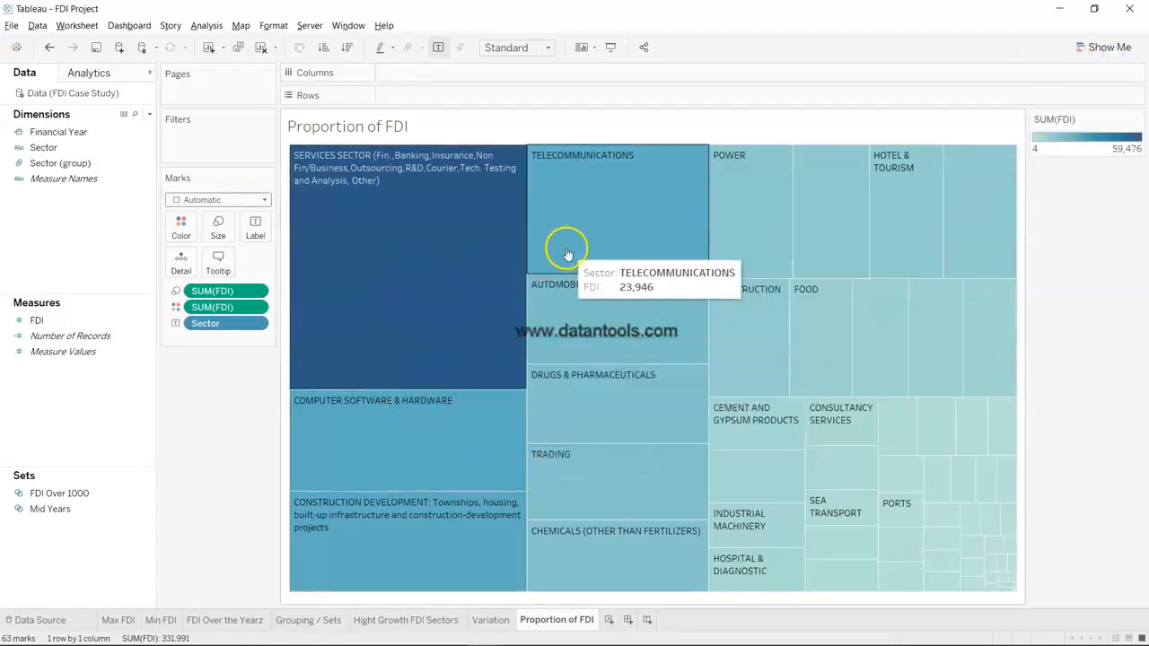
mouse_move(470, 436)
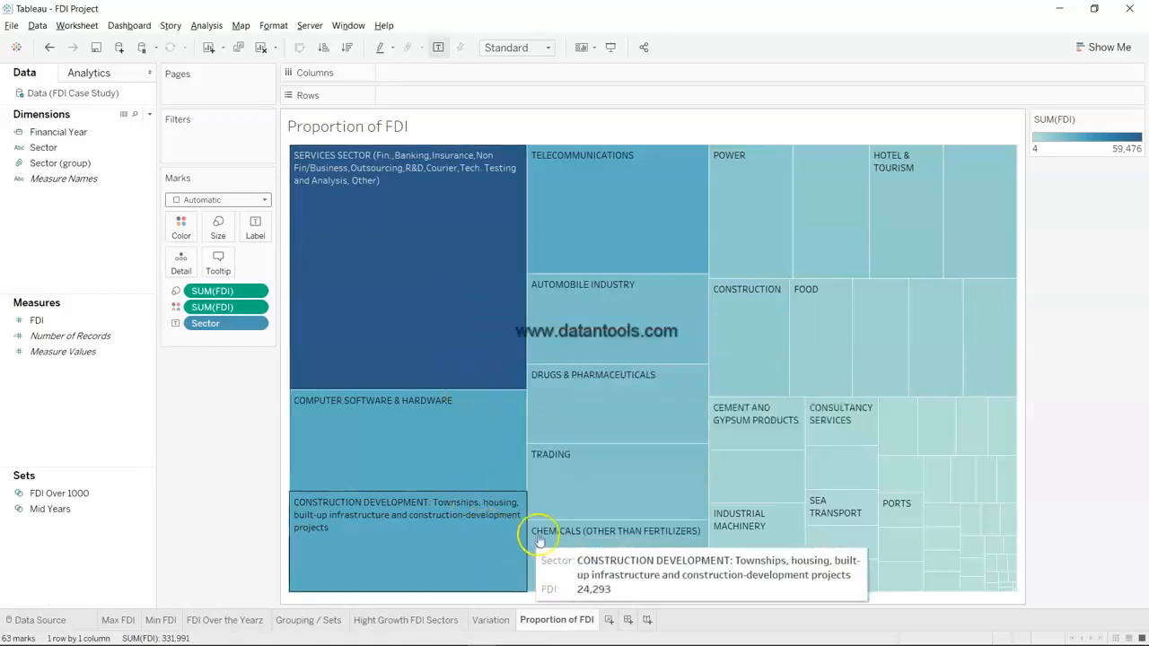
mouse_move(929, 367)
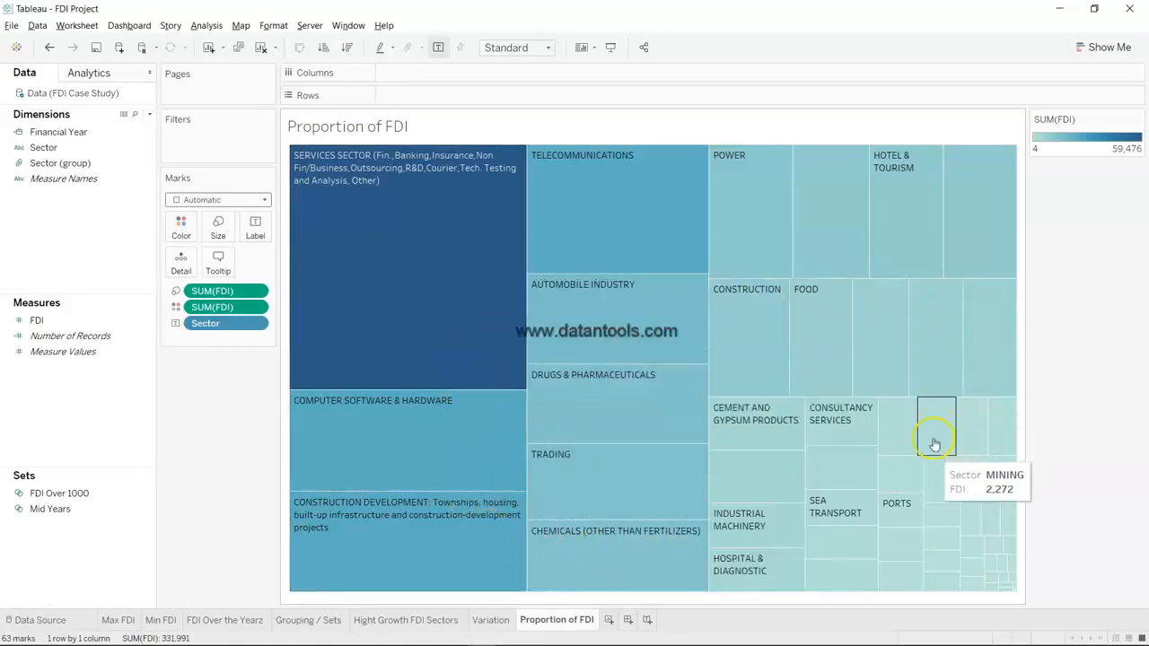
mouse_move(1006, 590)
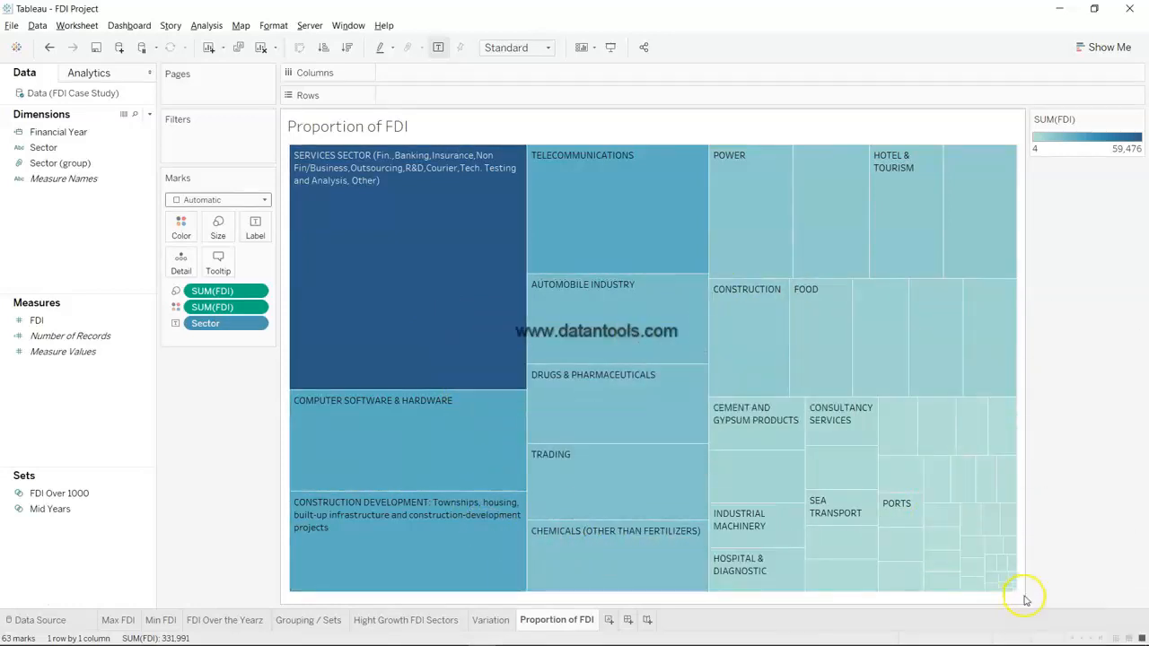
mouse_move(576, 435)
mouse_move(697, 368)
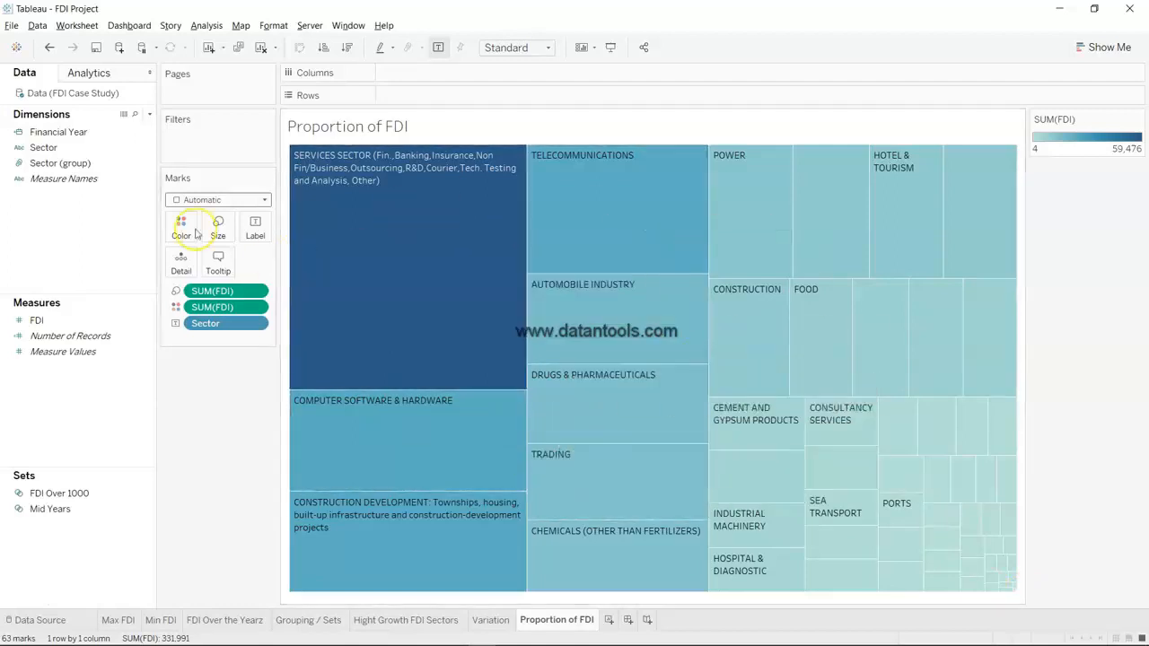
Filter the treemap by the year of Financial Year, keeping only 2016
click(103, 134)
drag(186, 131, 189, 135)
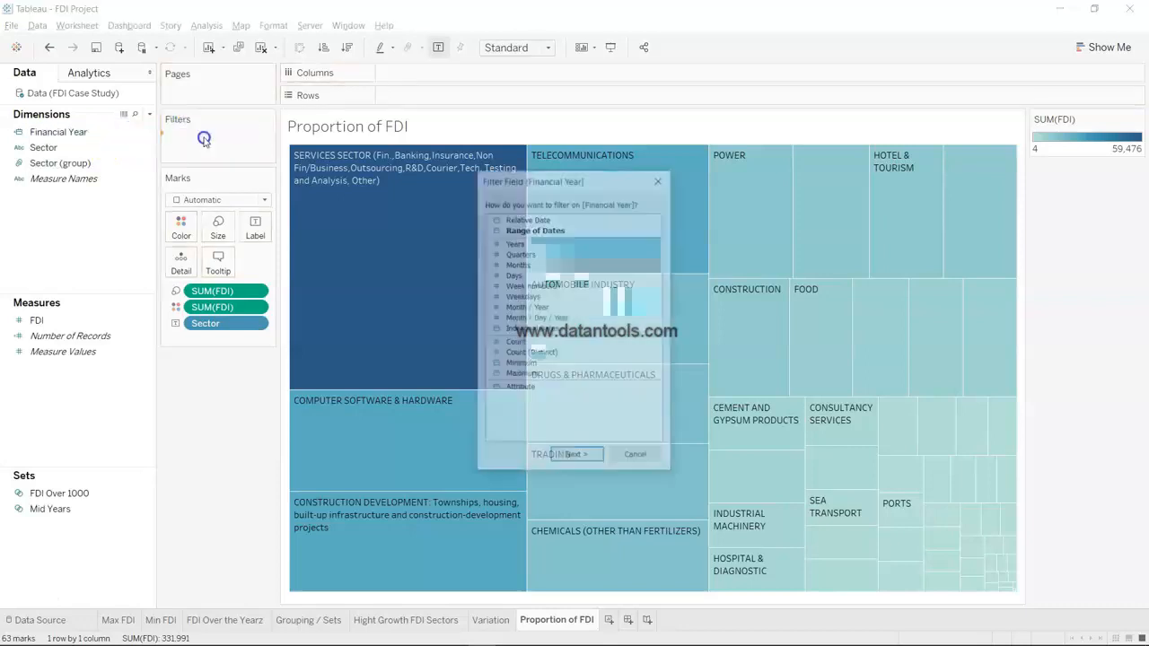
click(574, 459)
scroll(482, 272, down, 2)
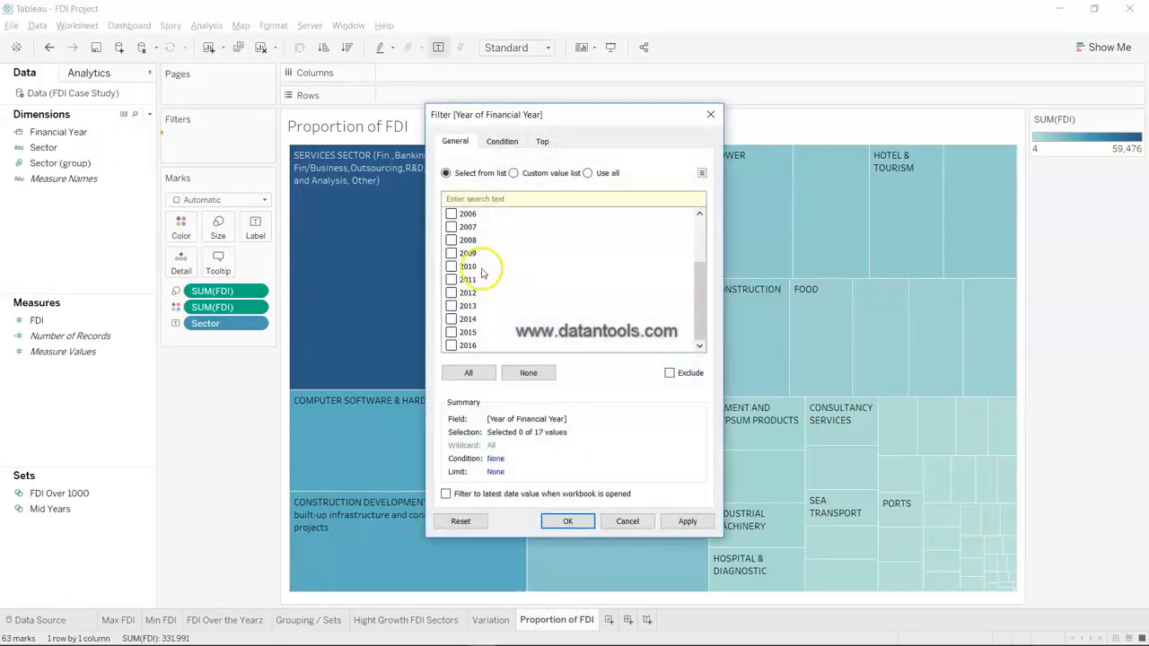
click(568, 522)
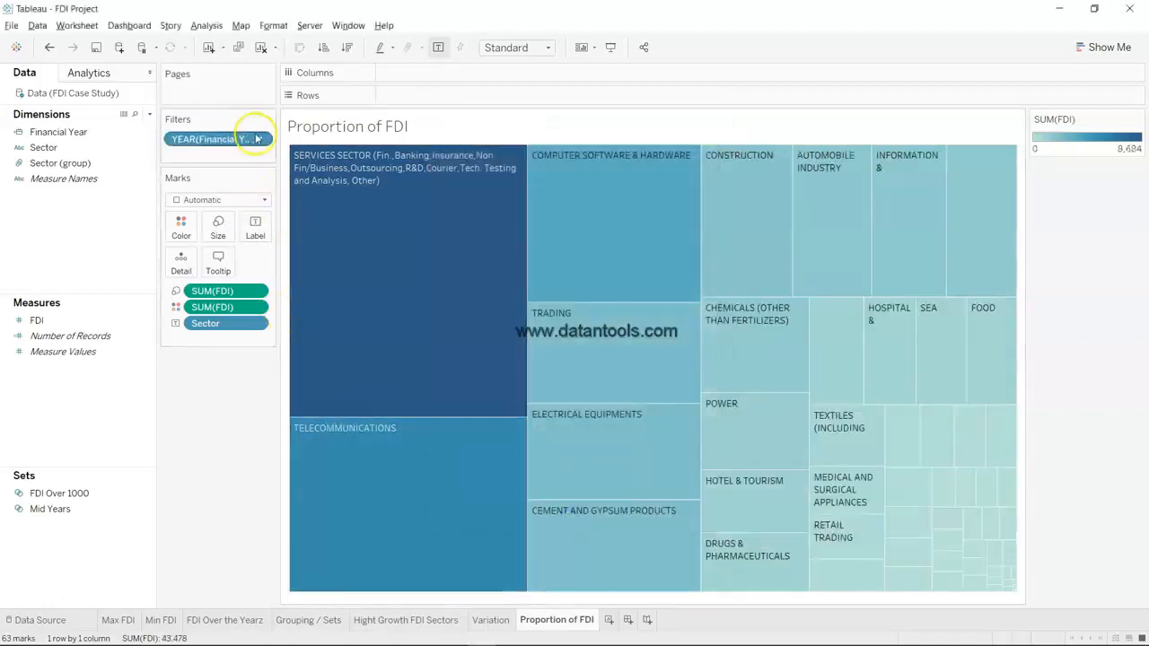
Show the Financial Year filter beside the treemap and set it to a Multiple Values (dropdown) control
click(259, 141)
click(257, 174)
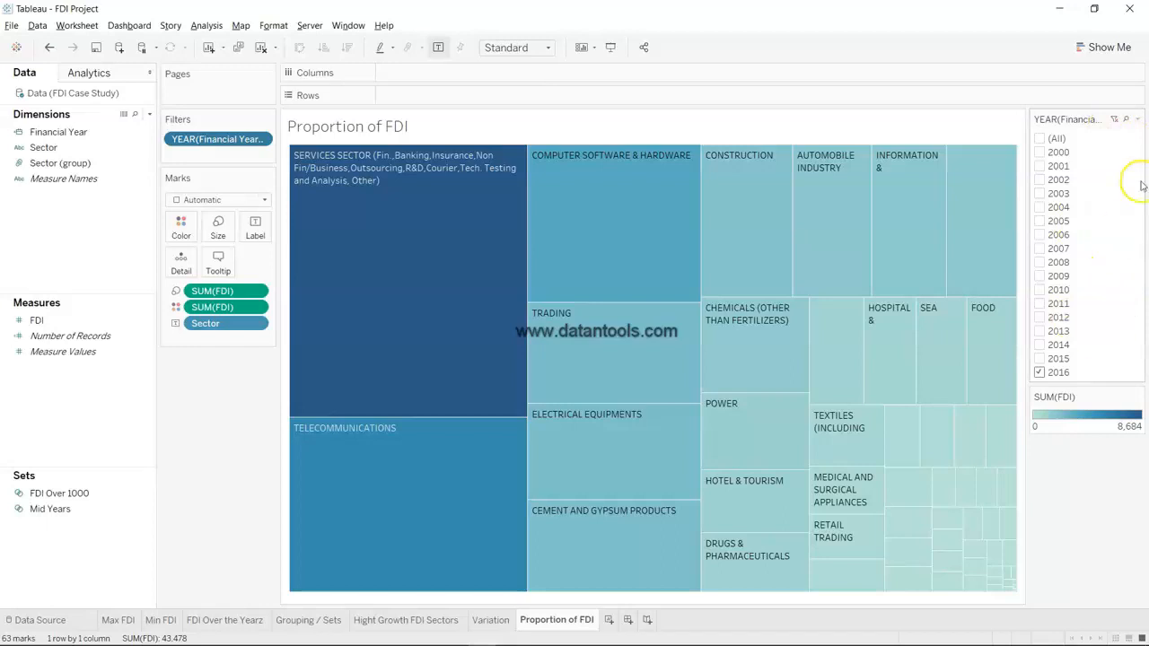
click(1137, 120)
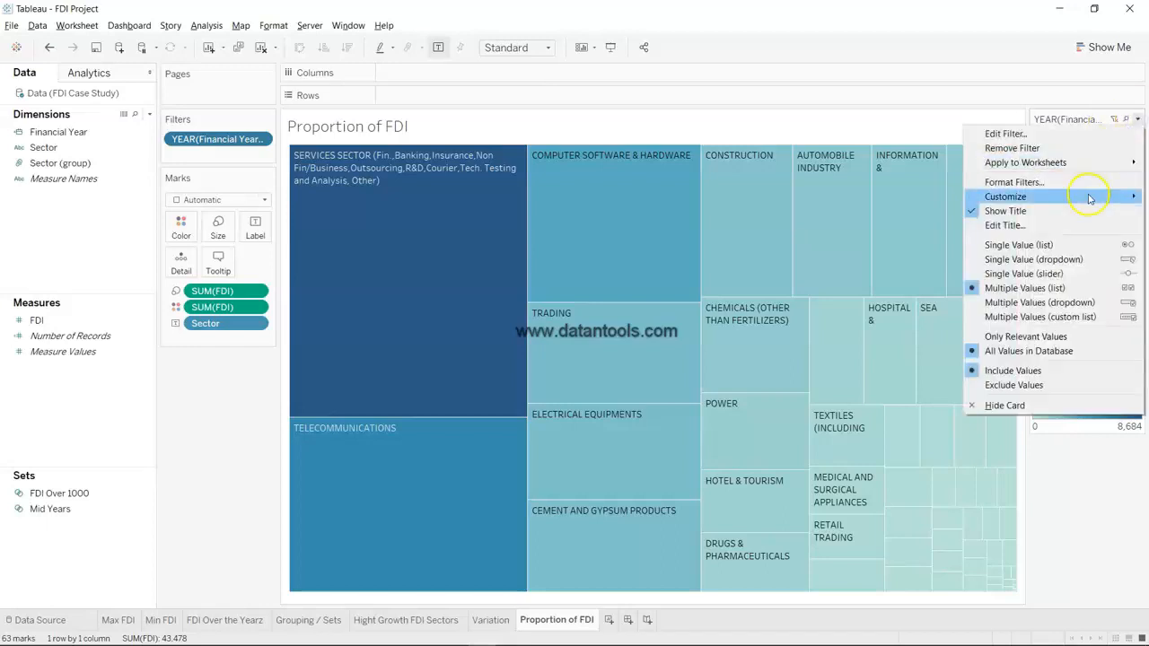
mouse_move(1057, 199)
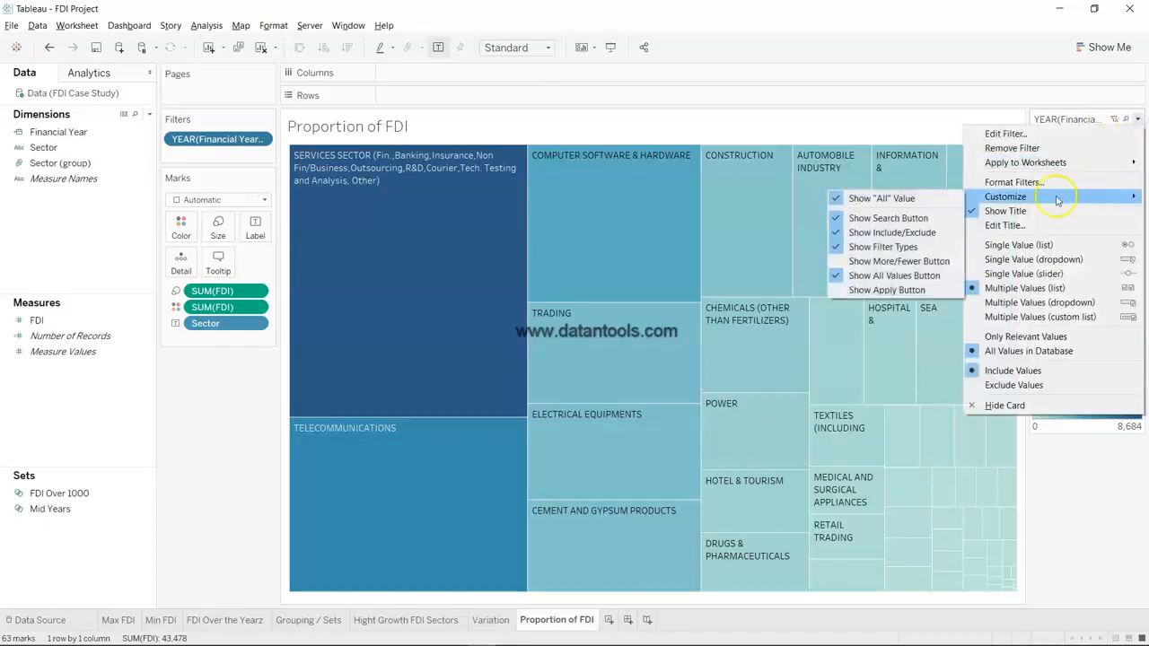
click(1077, 303)
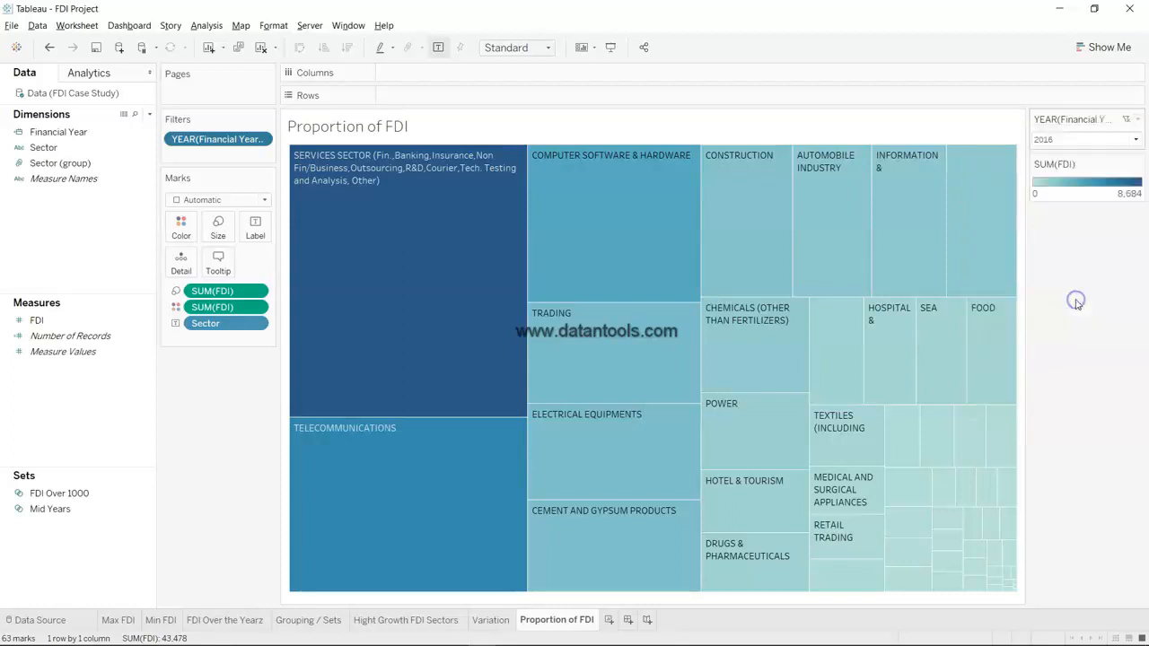
Compare the treemap for 2015 alone and combined with 2016 through the year filter, and leave only 2014 selected
click(1134, 141)
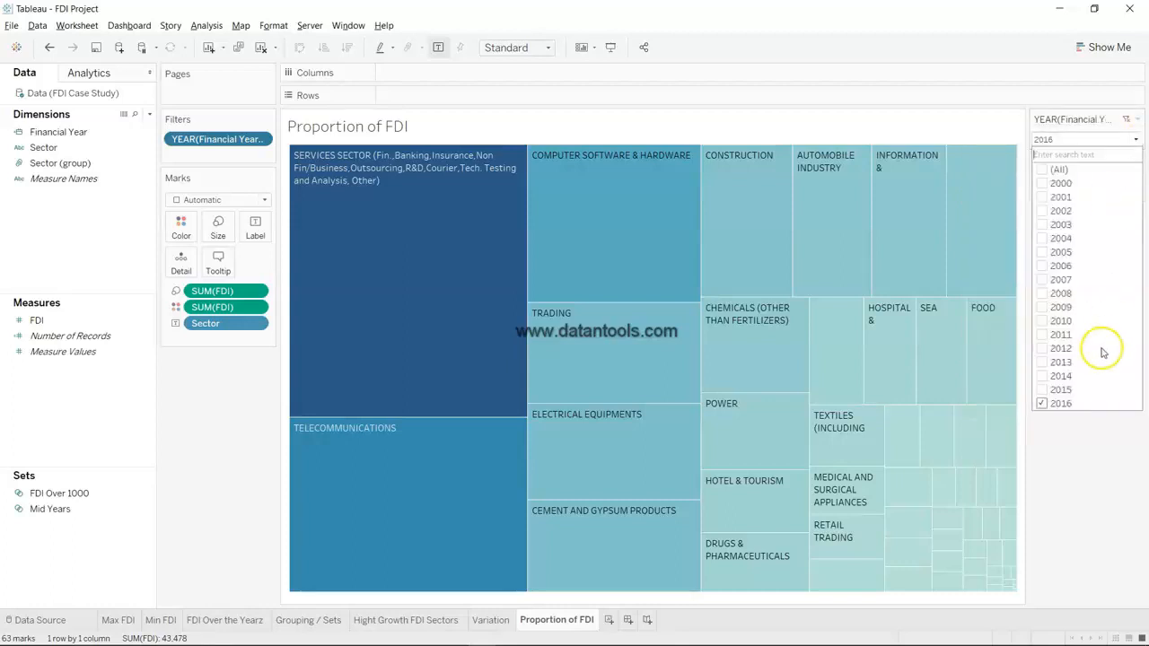
click(1042, 390)
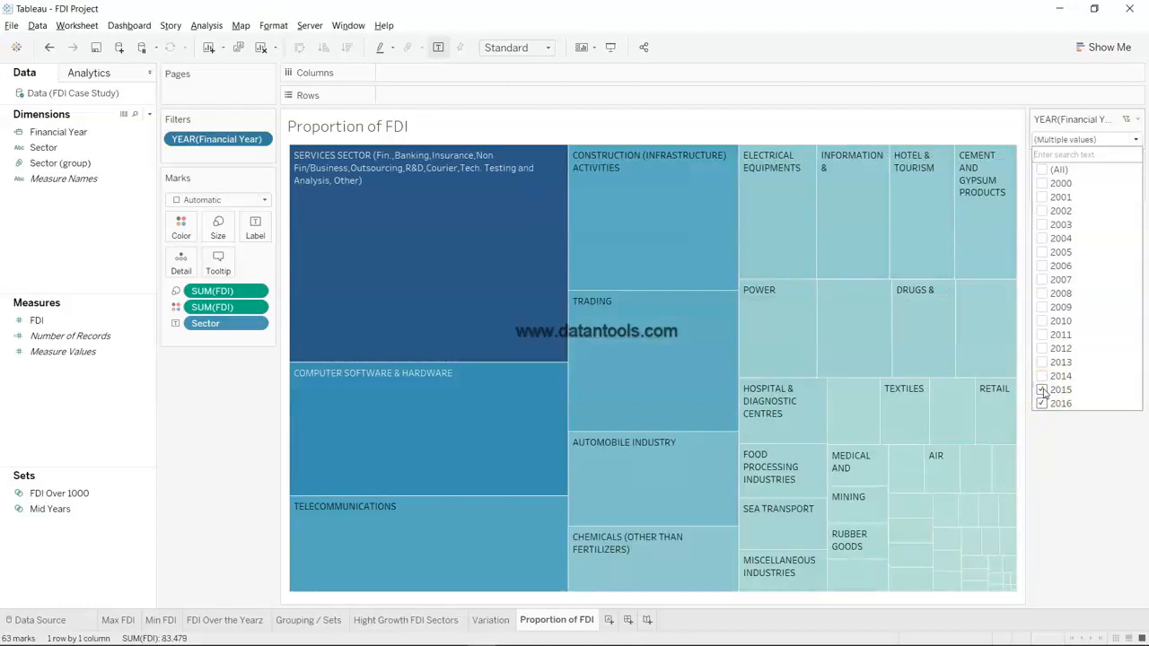
click(1041, 404)
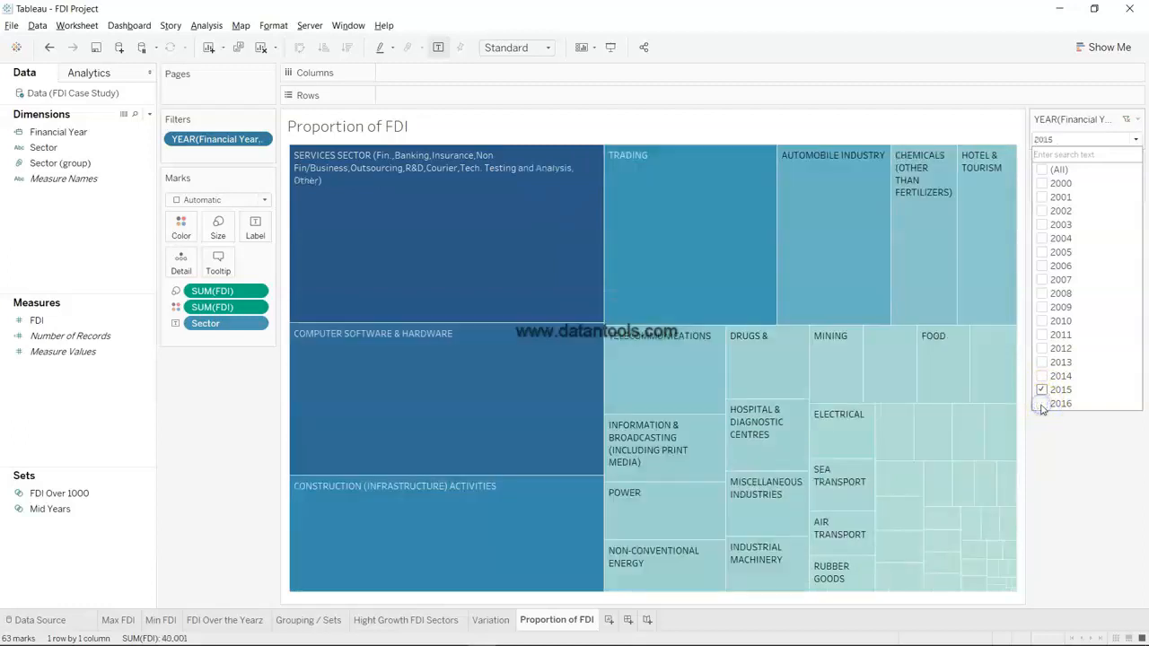
click(1041, 404)
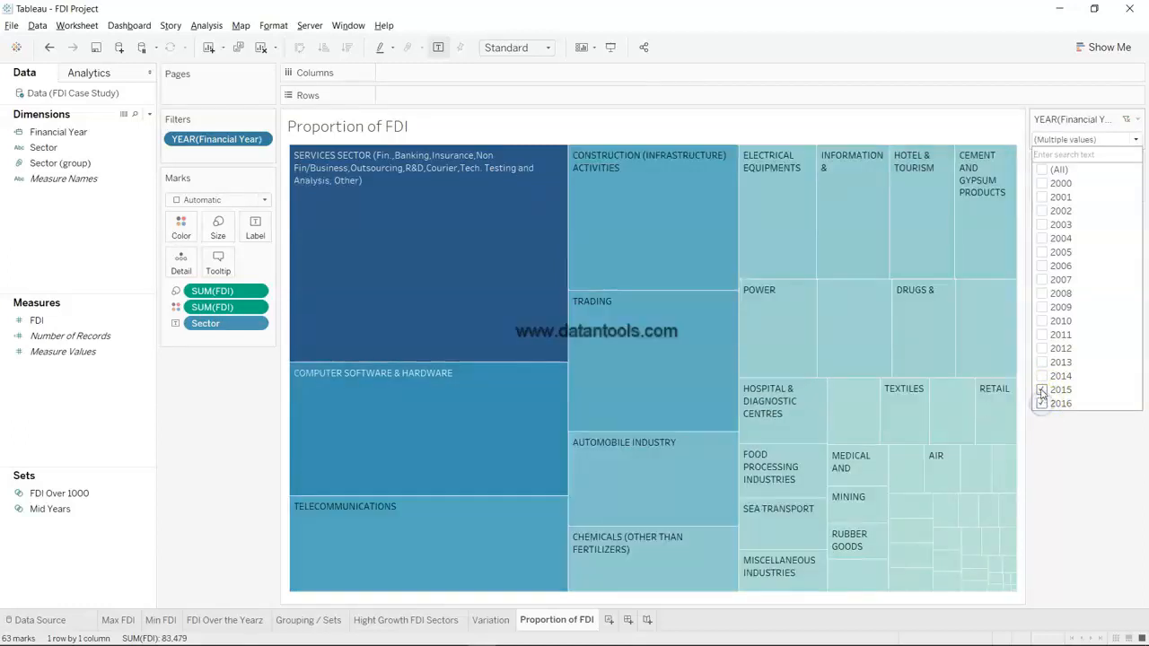
click(1041, 389)
click(1041, 404)
click(1041, 376)
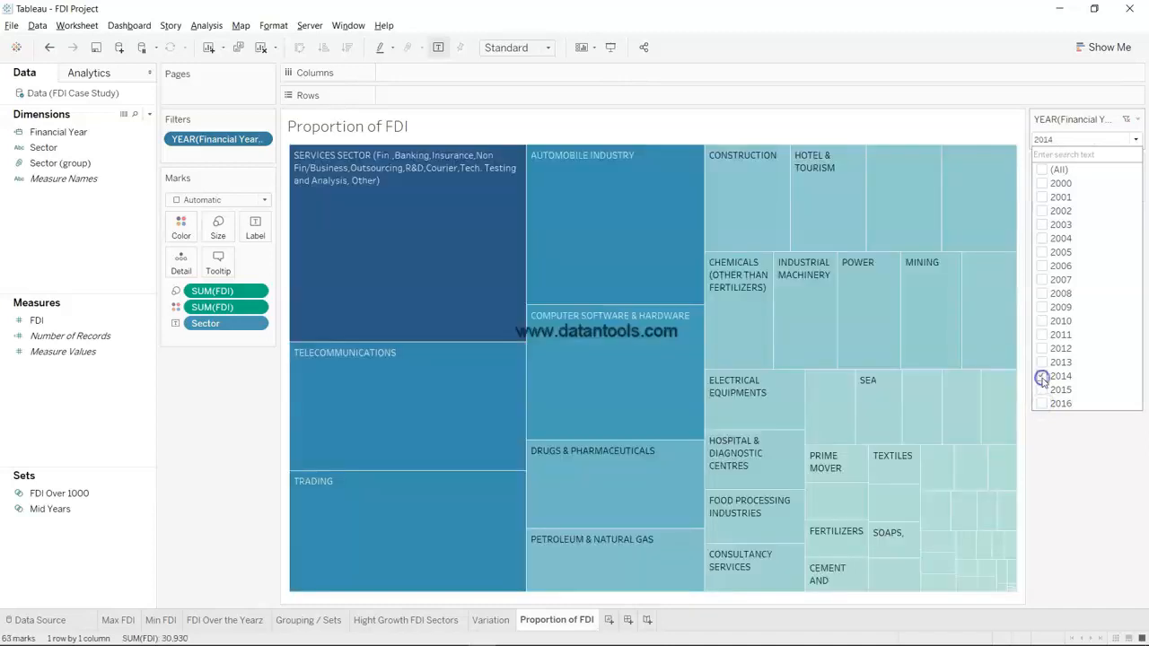
Switch the treemap's year filter to only 2013 for comparison, and return it to only 2014
click(1041, 376)
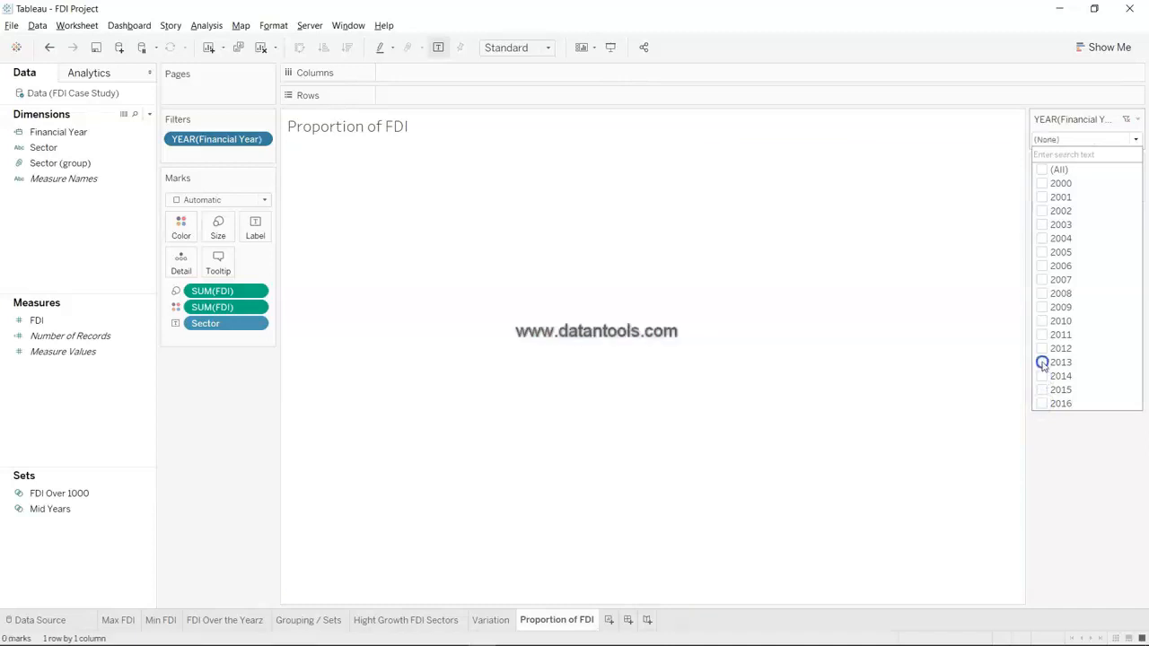
click(1041, 363)
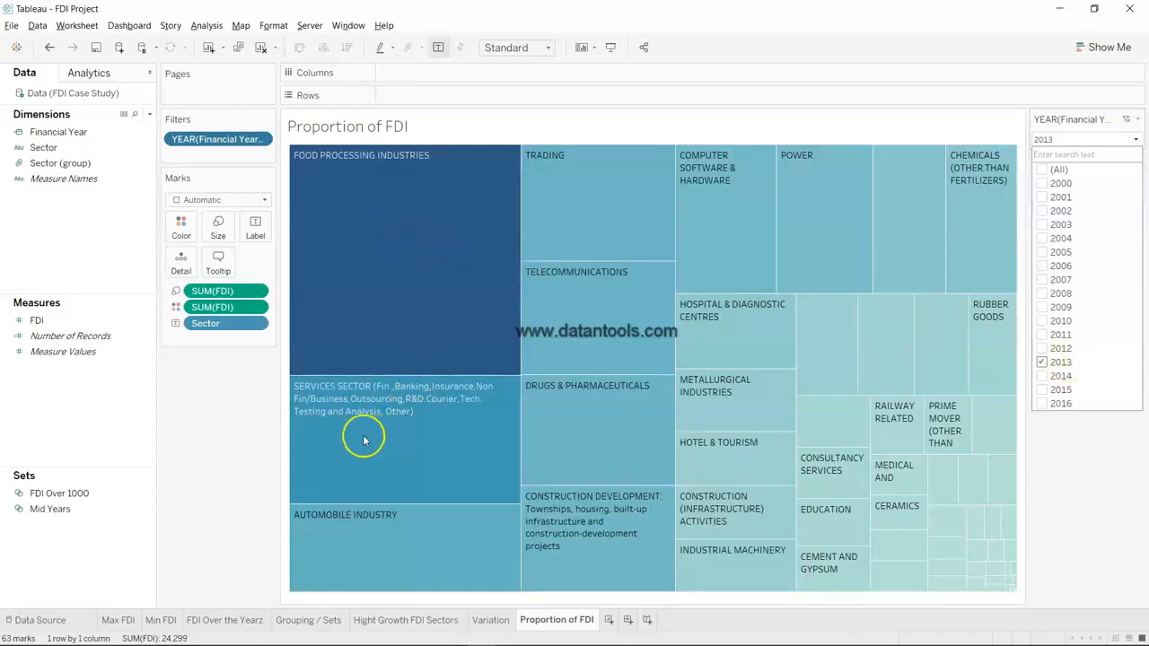
click(1042, 376)
click(1041, 363)
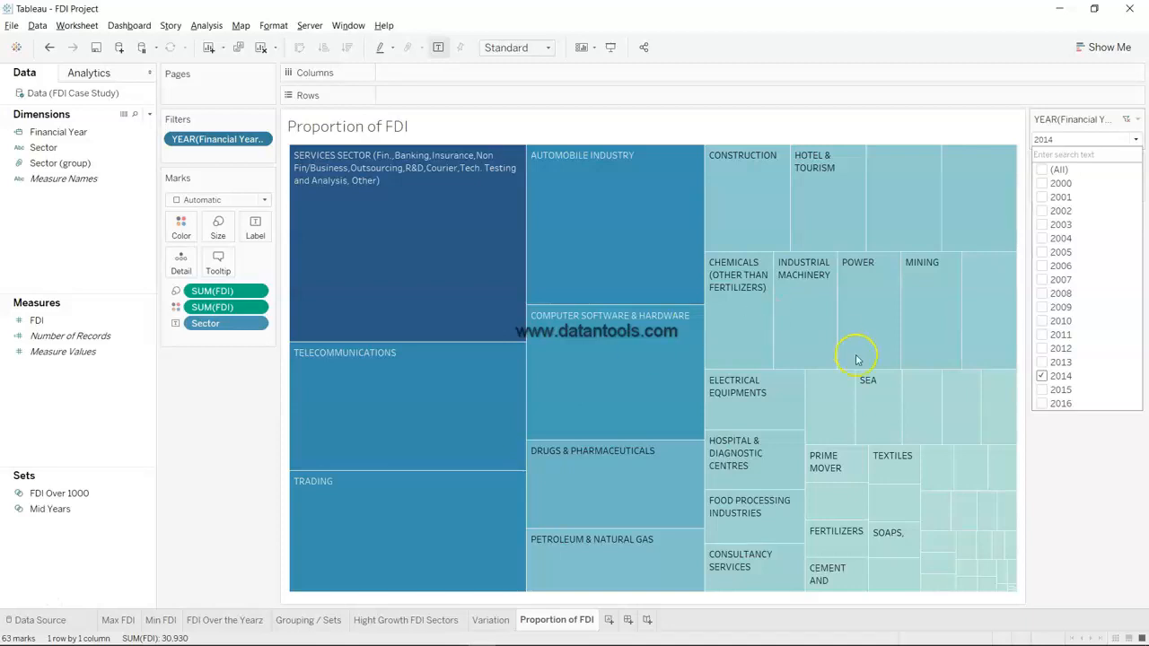
click(1064, 460)
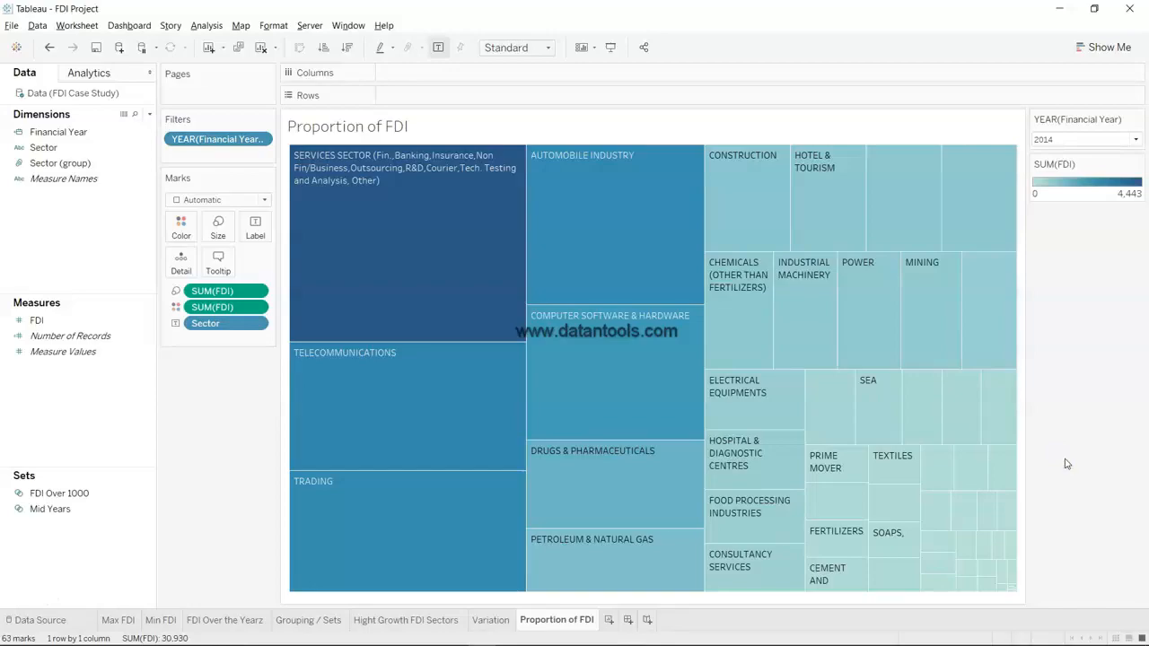
Select question 14 on specific clusters in the Excel list, return to Tableau and add a new worksheet
key(alt+Tab)
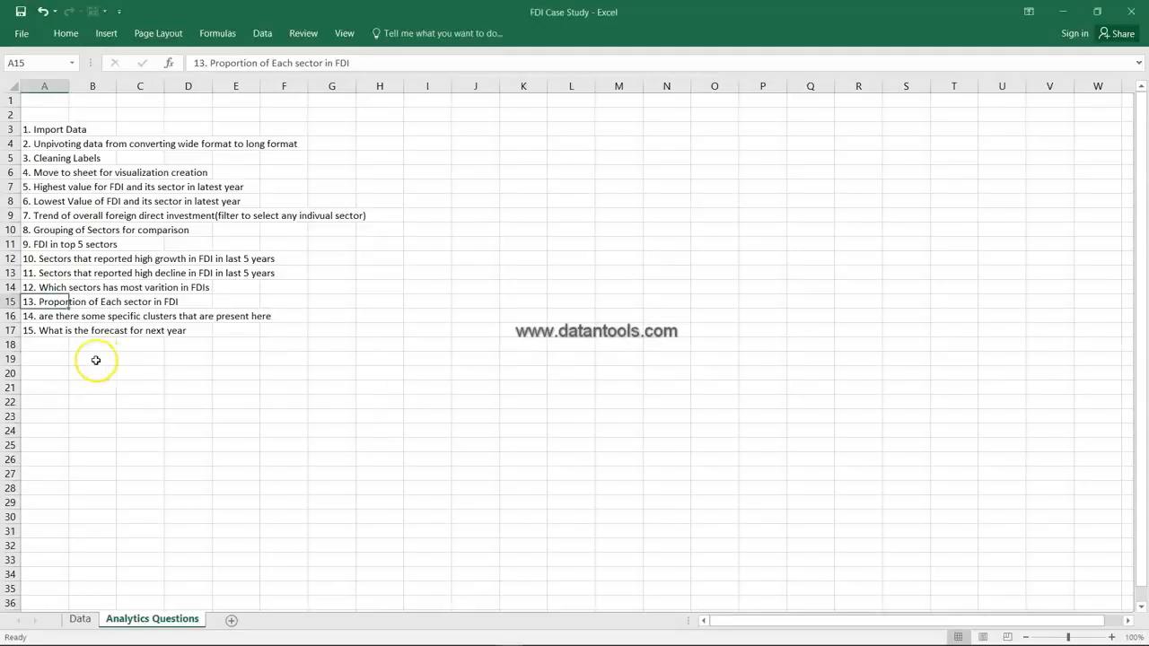
click(49, 330)
click(43, 316)
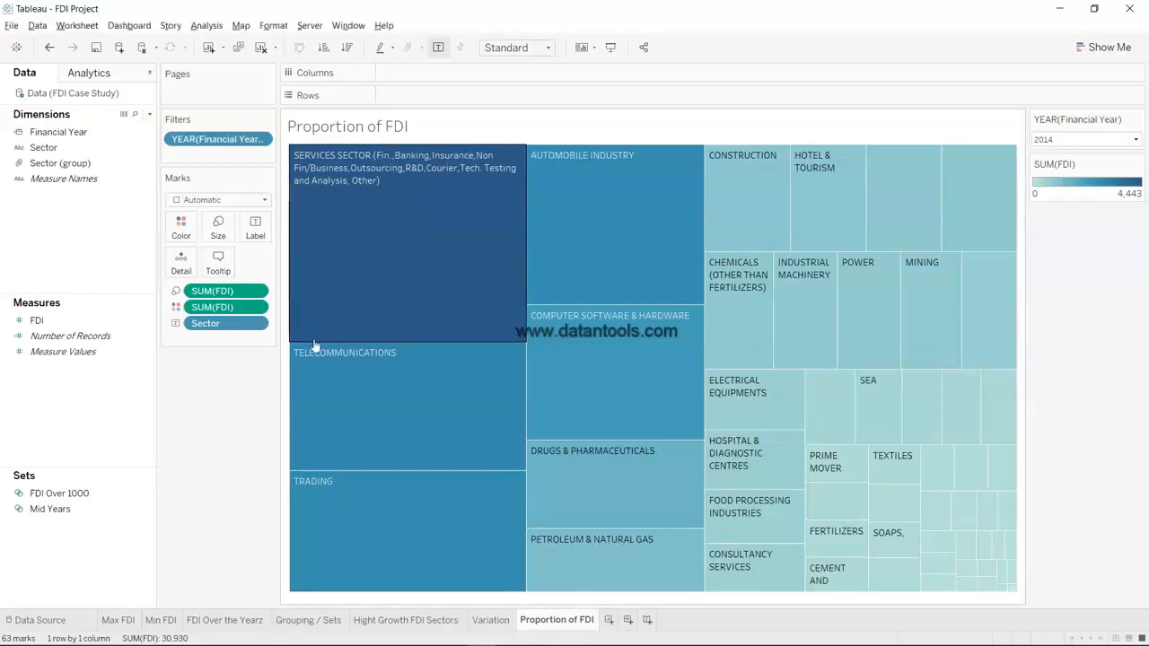
click(628, 620)
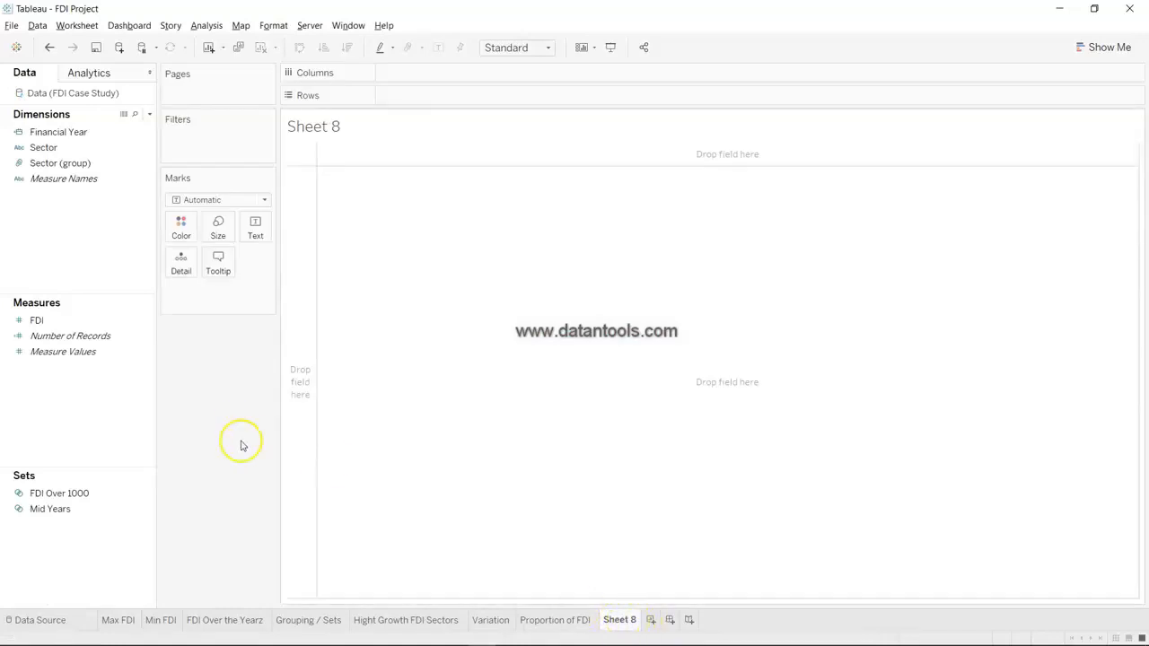
Build a text table showing the sum of FDI for each Sector, with Sector on Rows
click(87, 149)
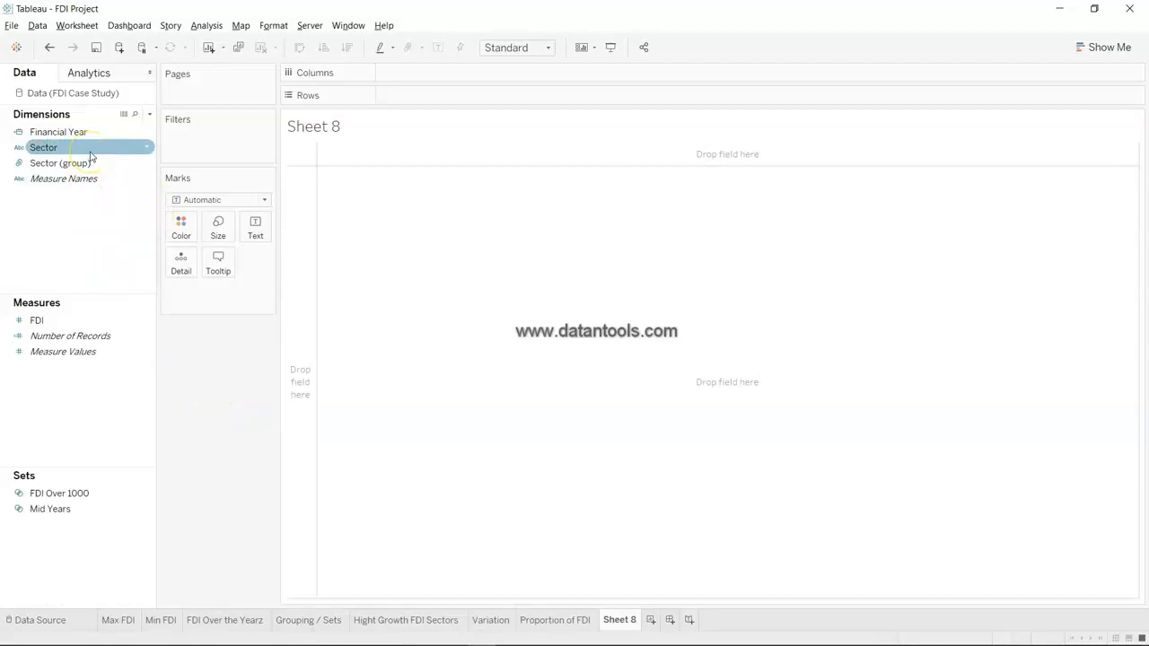
drag(90, 151, 435, 95)
drag(36, 320, 414, 288)
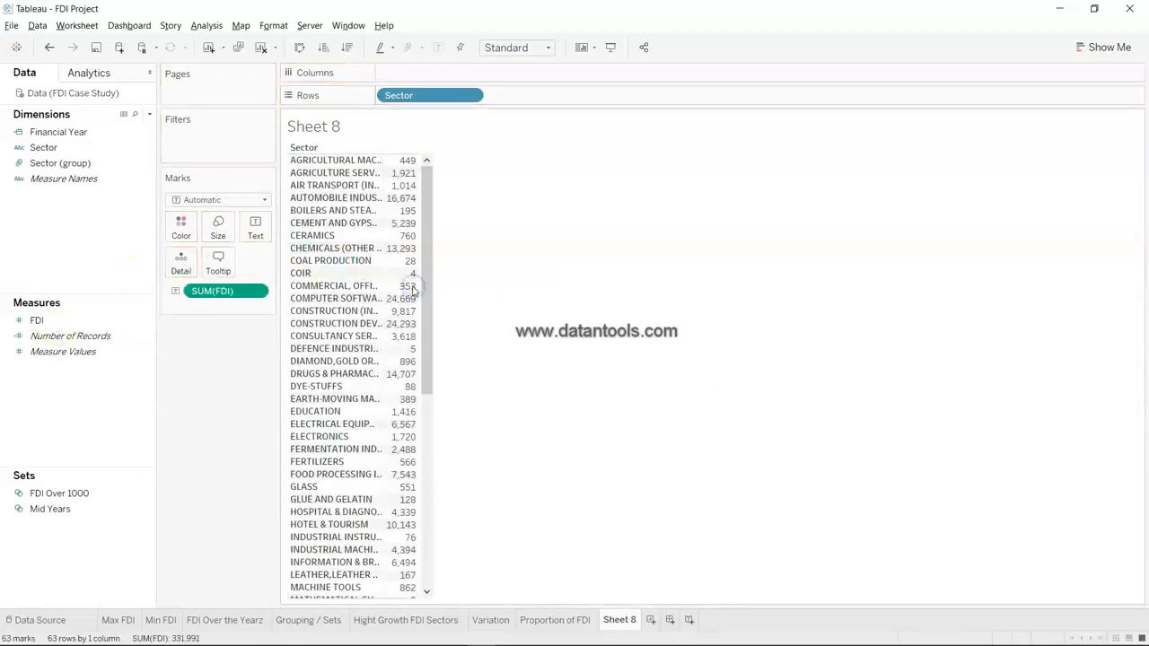
click(1102, 48)
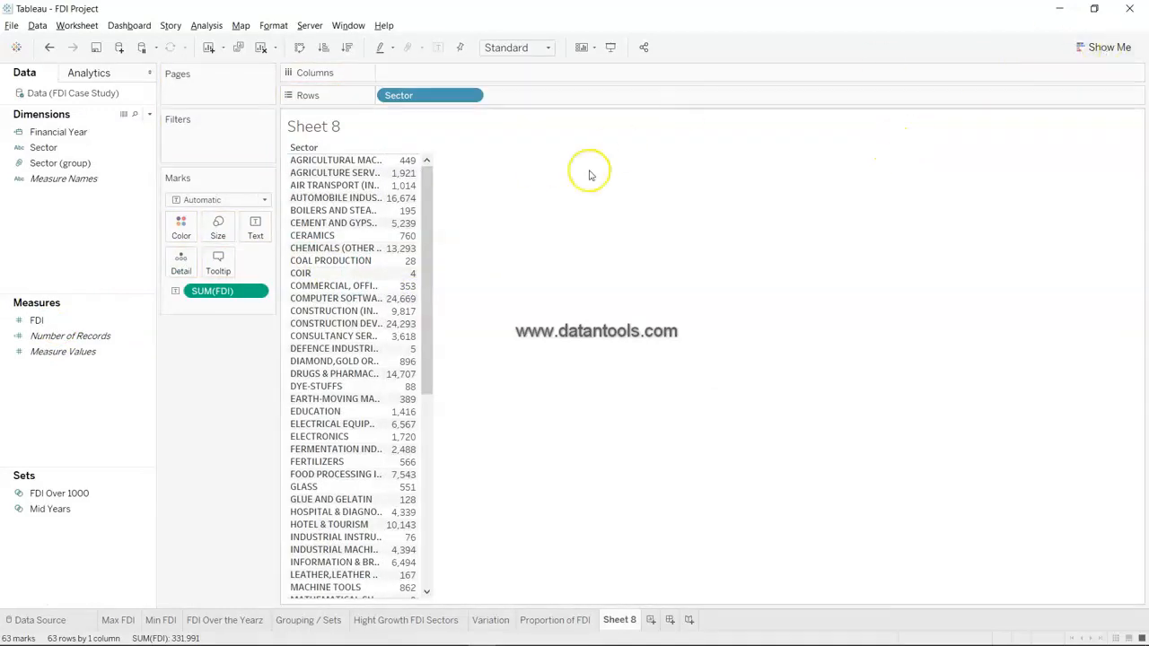
Add clusters based on SUM(FDI) to the sector table, keeping the number of clusters automatic
click(114, 72)
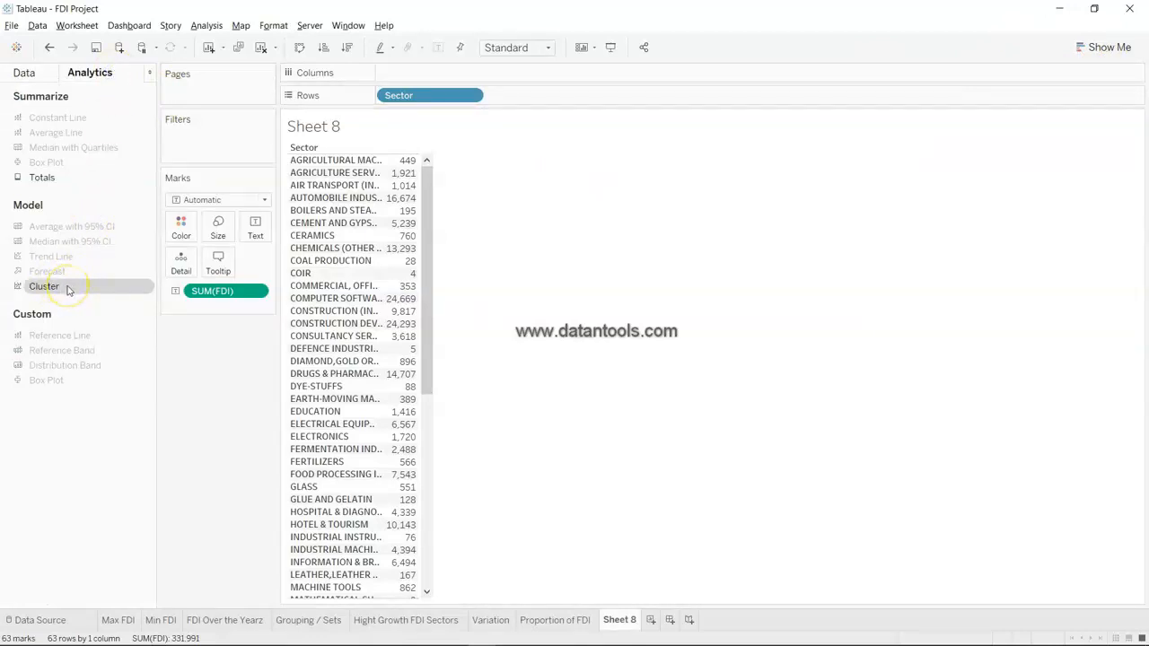
drag(67, 288, 395, 171)
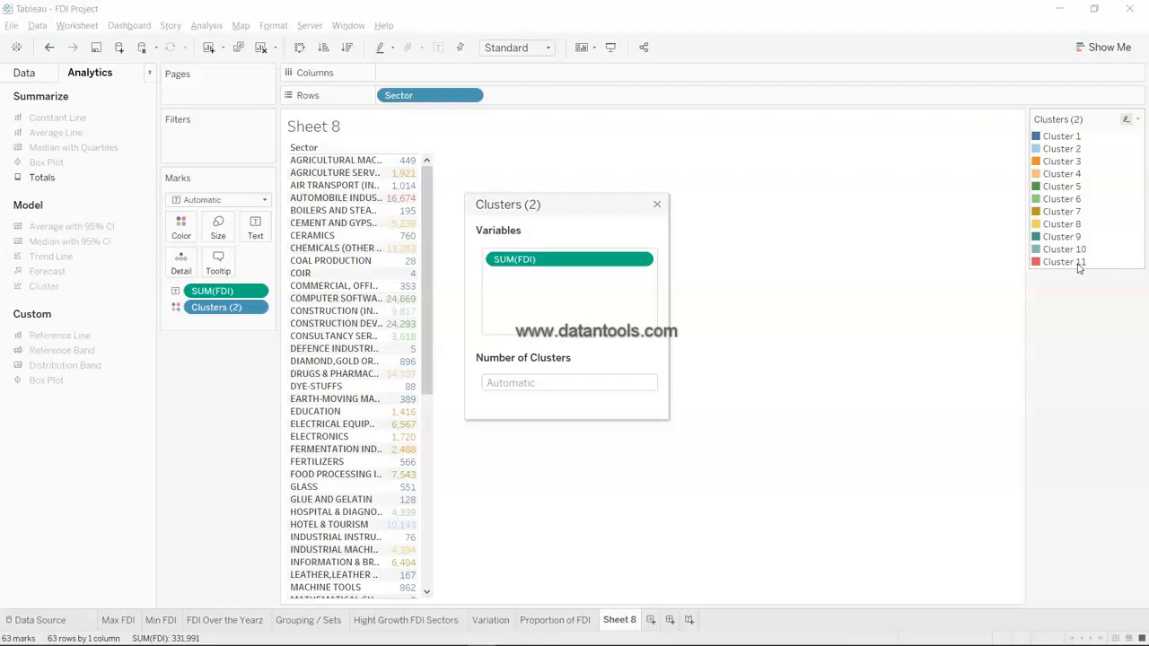
click(658, 208)
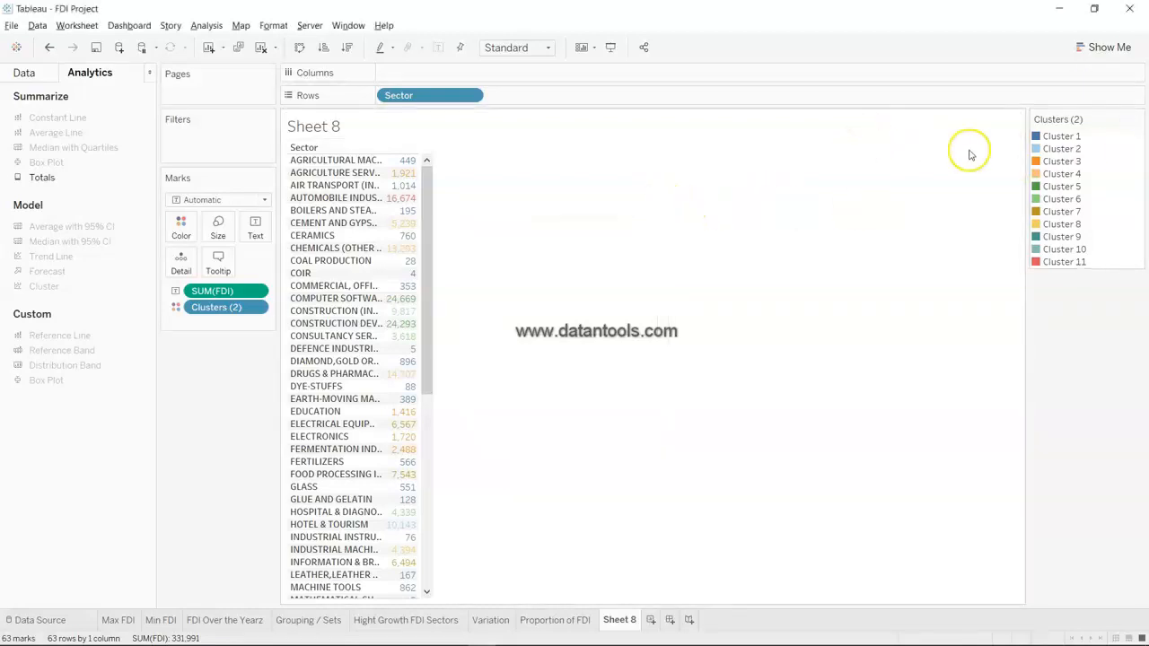
Review the cluster colours through the sector list and convert the table into a packed bubbles chart
scroll(361, 471, down, 8)
scroll(361, 475, up, 8)
click(360, 474)
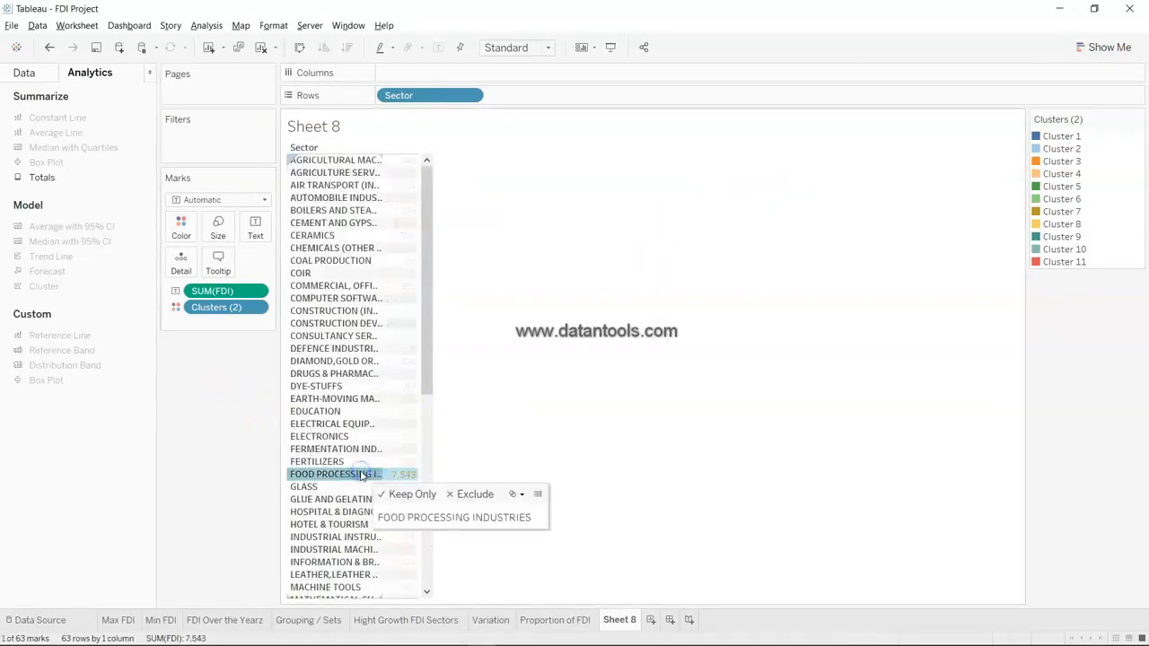
click(360, 474)
scroll(413, 469, down, 8)
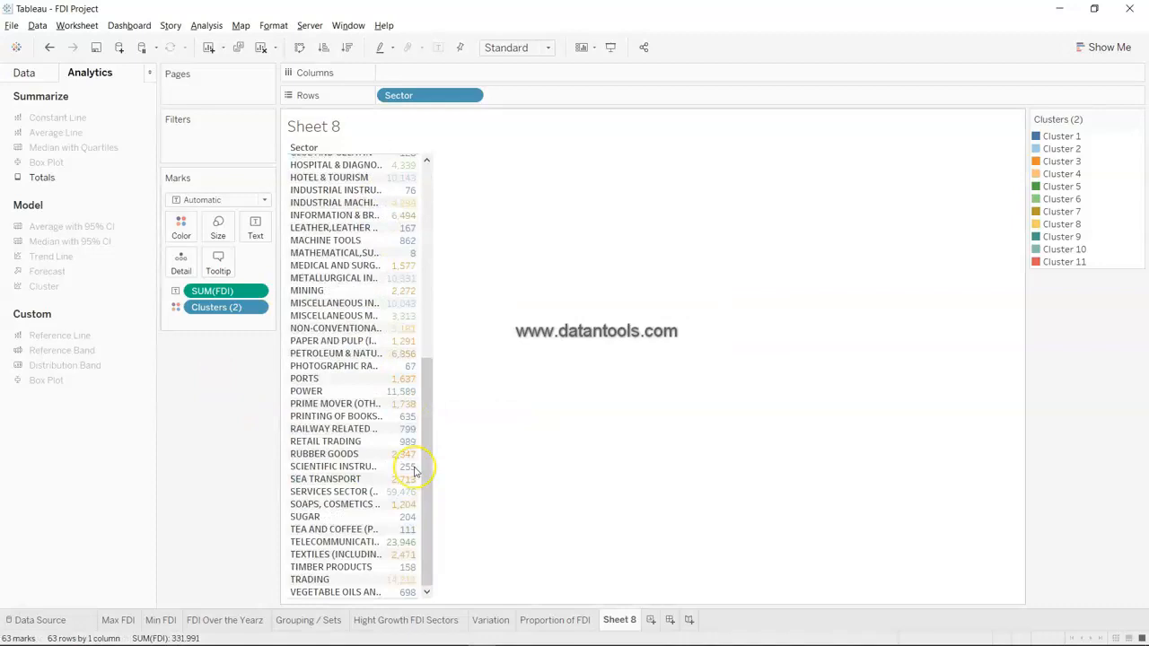
scroll(414, 471, up, 8)
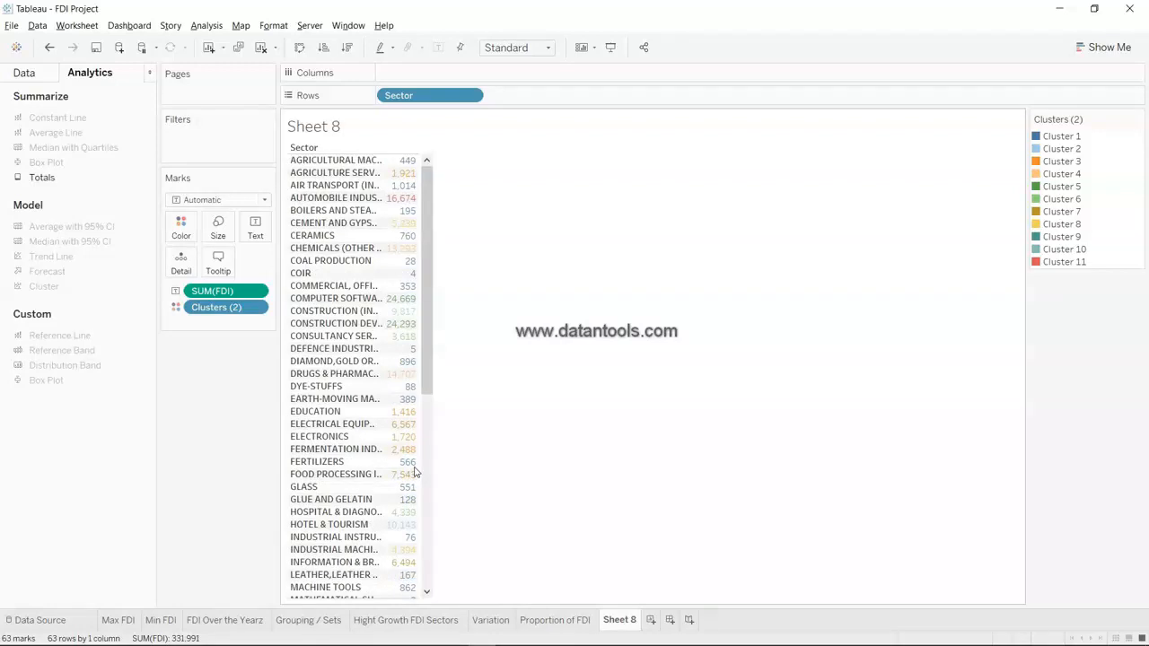
click(1088, 47)
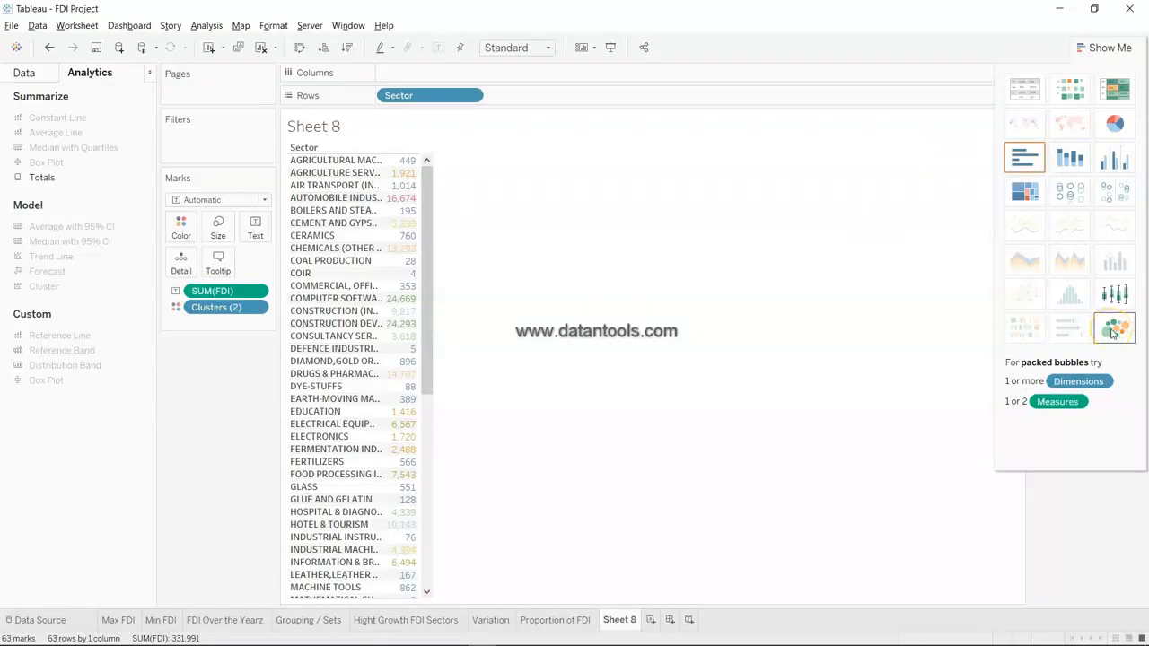
click(1112, 330)
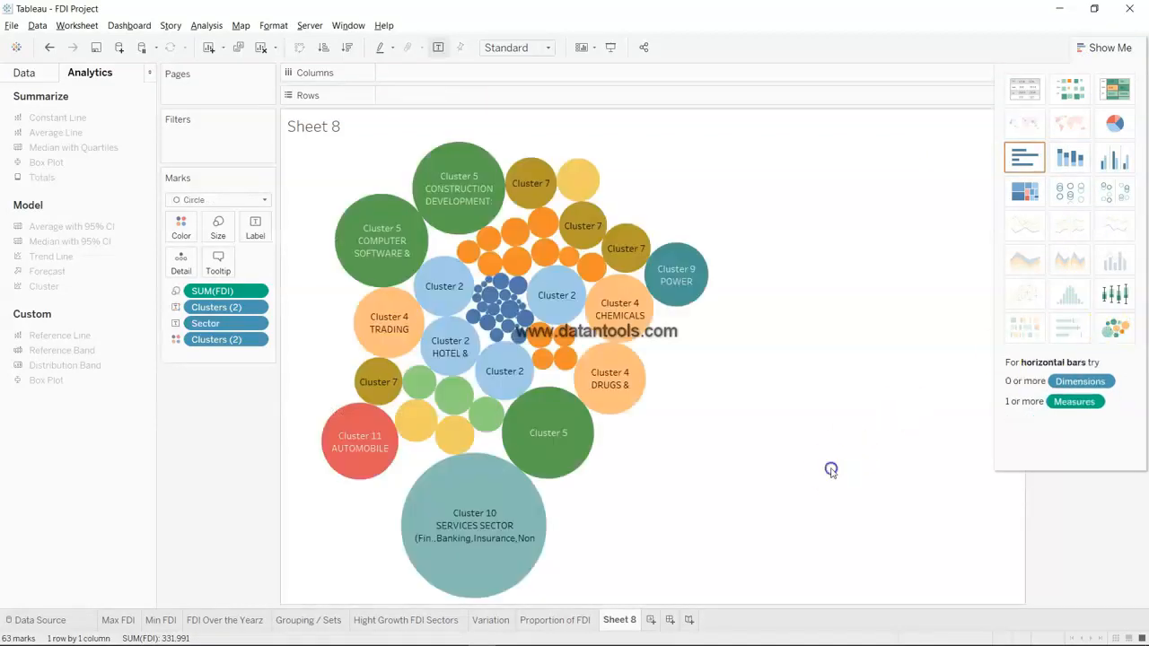
click(1103, 50)
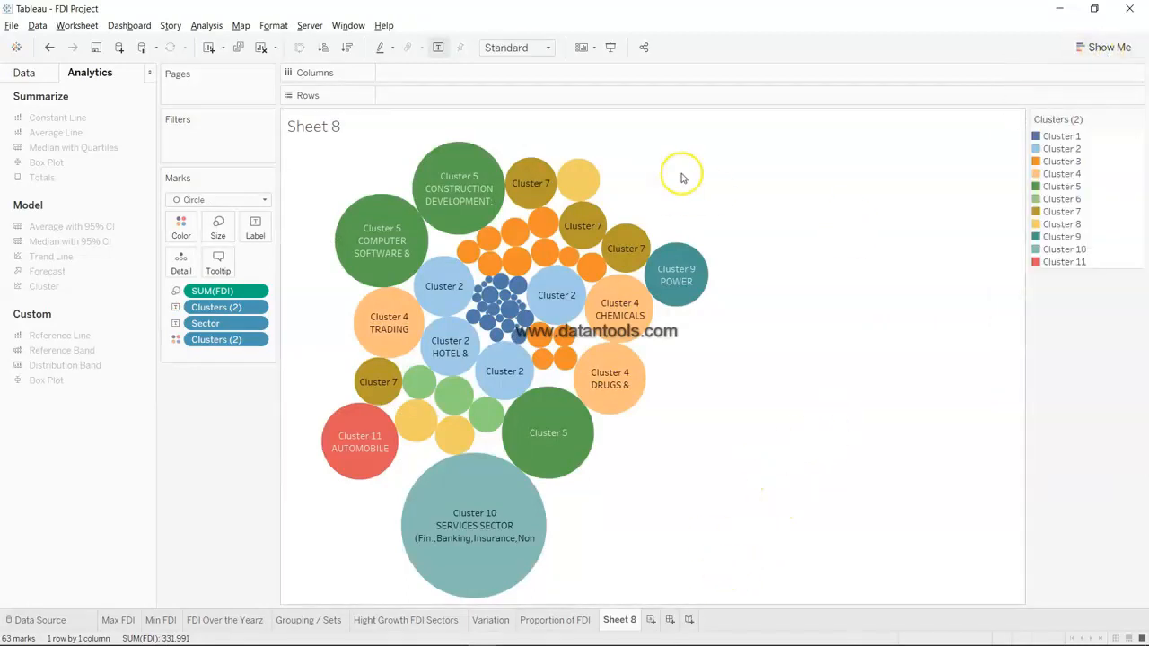
Examine the cluster, sector and FDI details of bubbles such as Computer Software & Hardware, Power and Automobile Industry
mouse_move(371, 222)
mouse_move(545, 431)
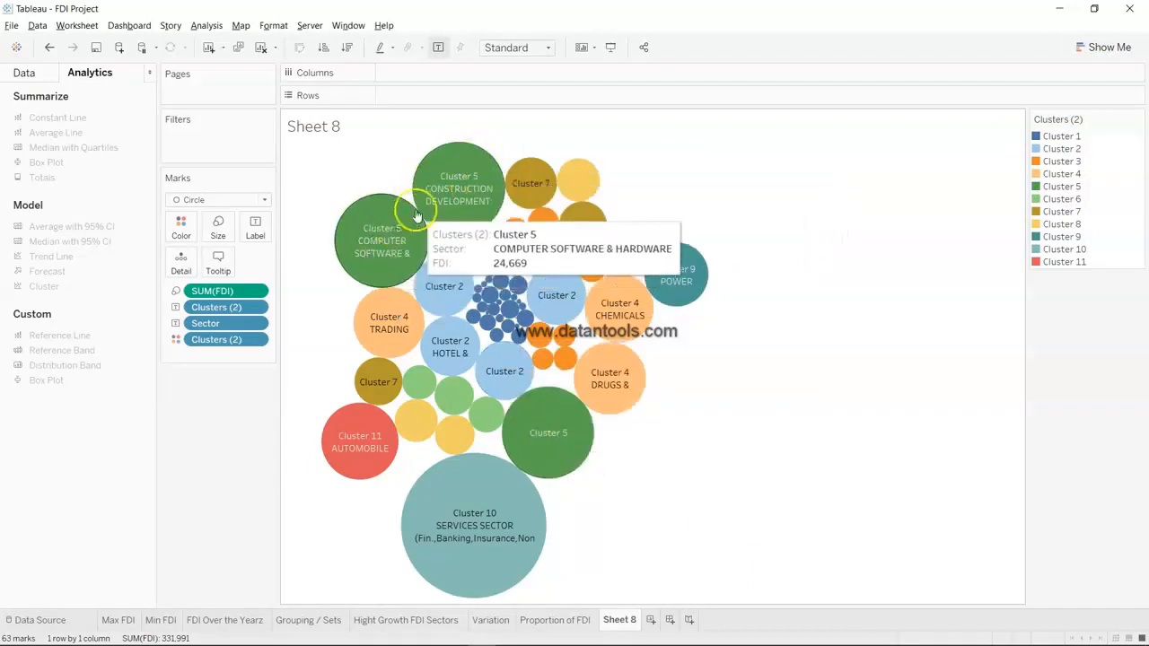
mouse_move(460, 188)
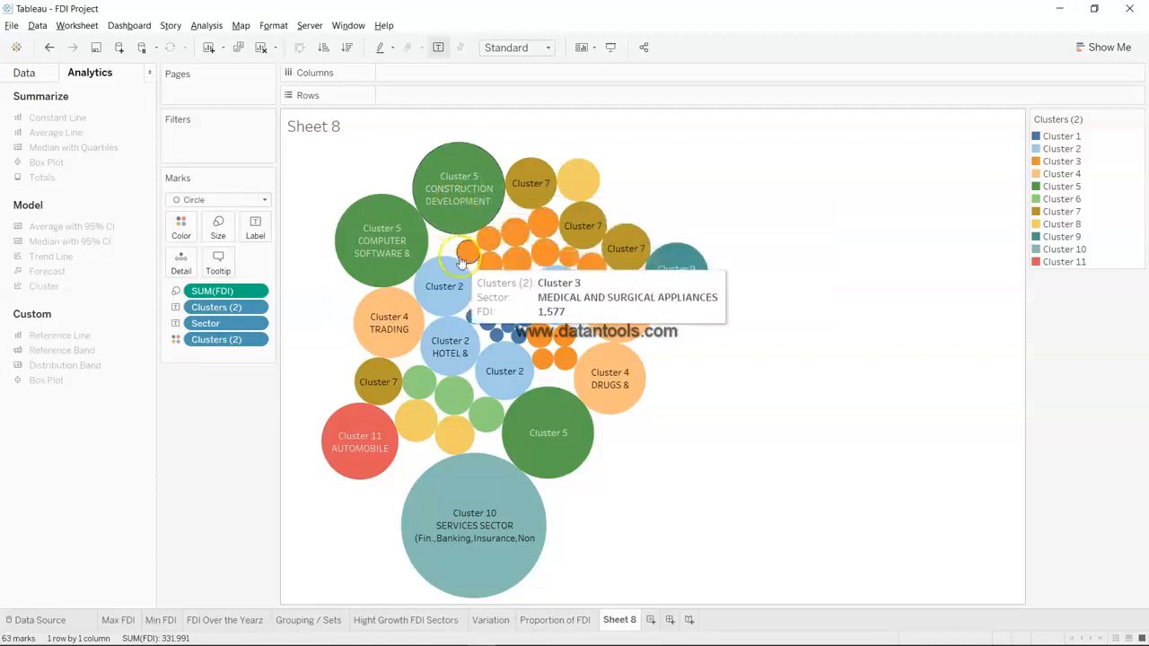
mouse_move(492, 369)
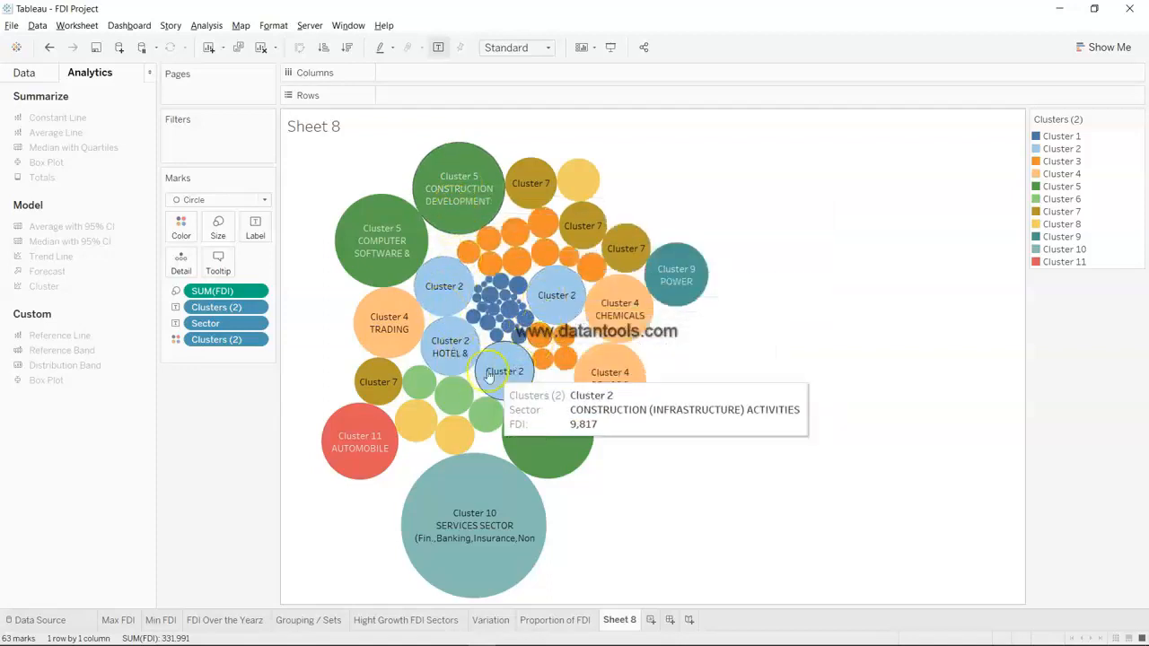
mouse_move(456, 373)
mouse_move(677, 301)
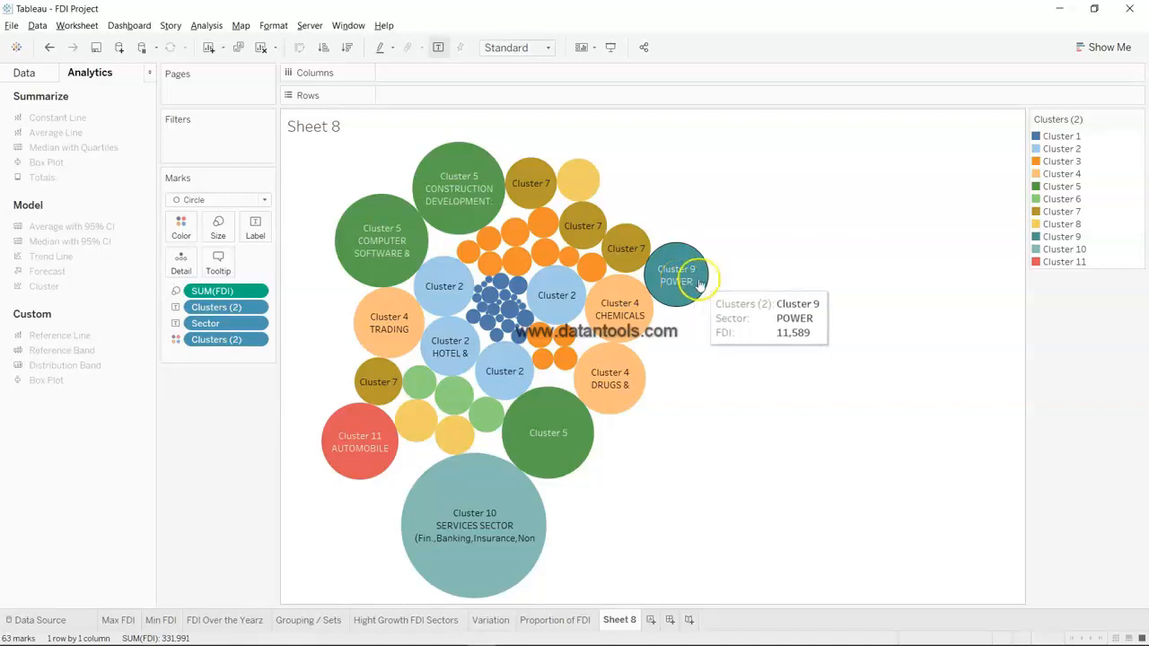
mouse_move(357, 447)
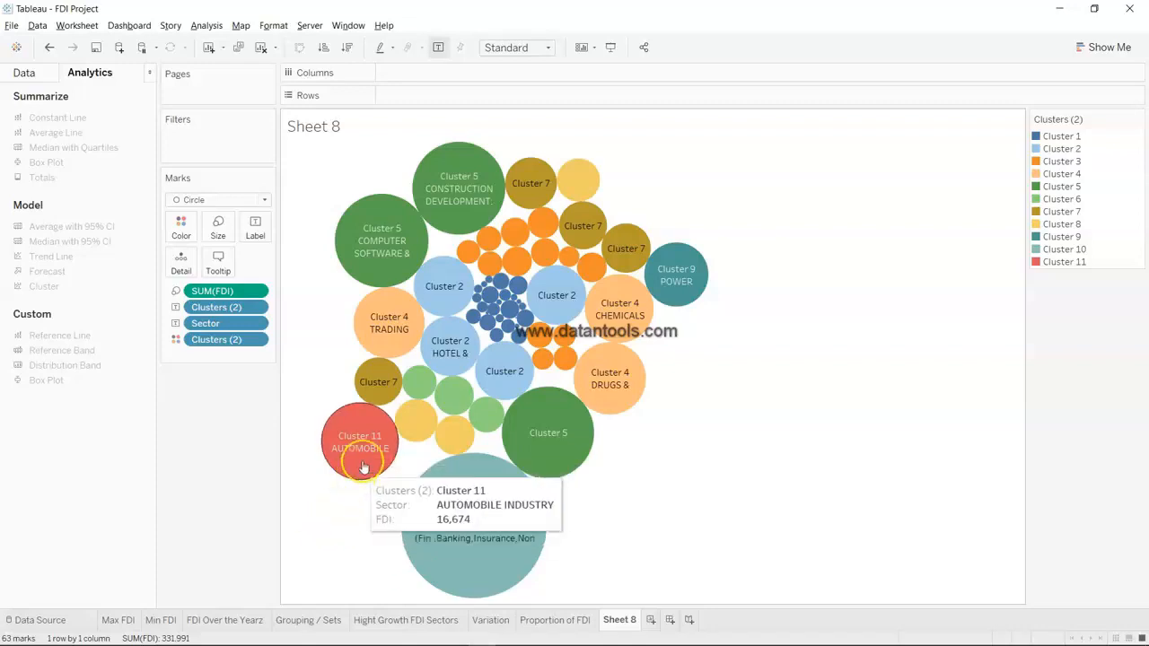
mouse_move(616, 337)
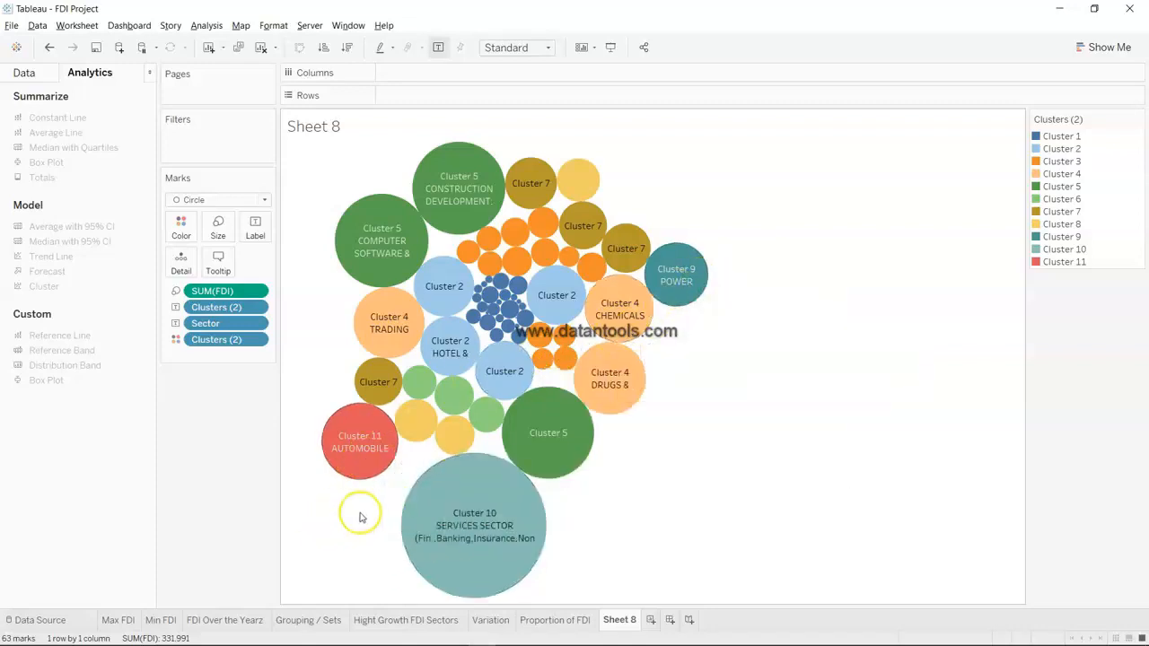
mouse_move(625, 357)
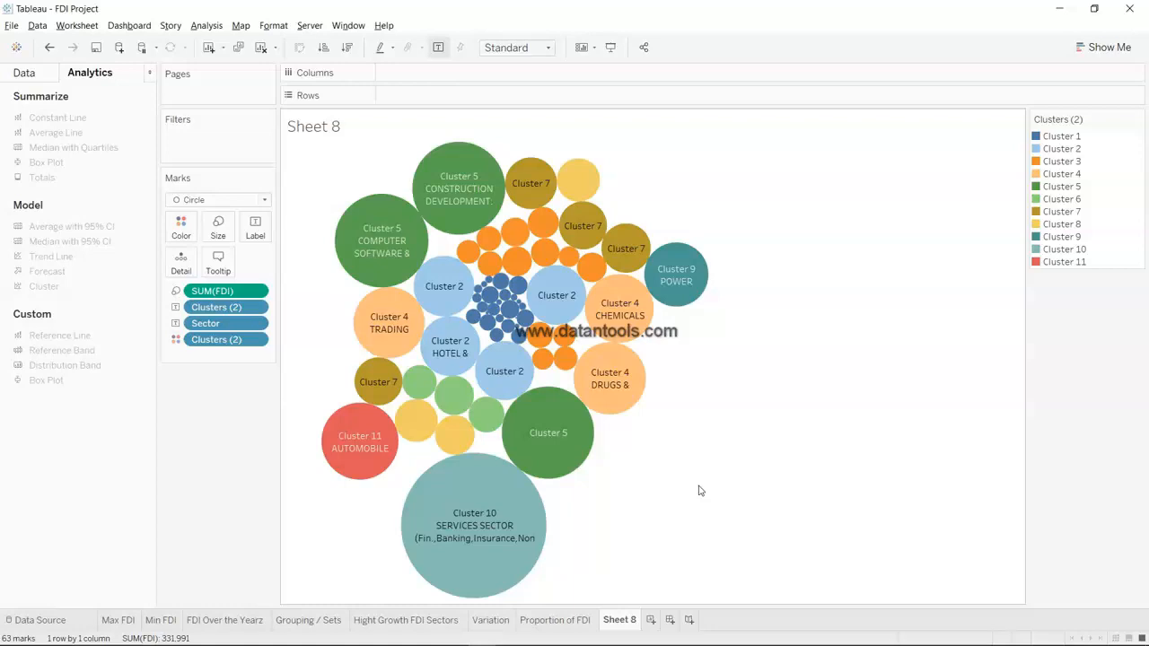
Select question 15 on next year's forecast in the Excel list, return to Tableau and add another worksheet
key(alt+Tab)
click(41, 332)
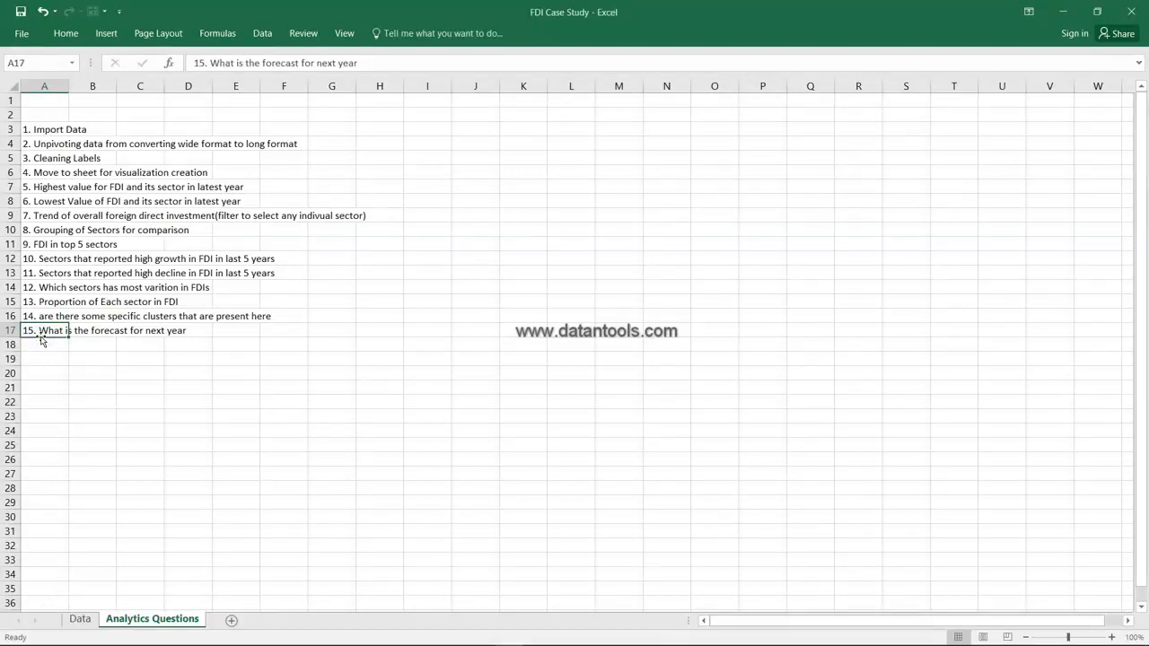
key(alt+Tab)
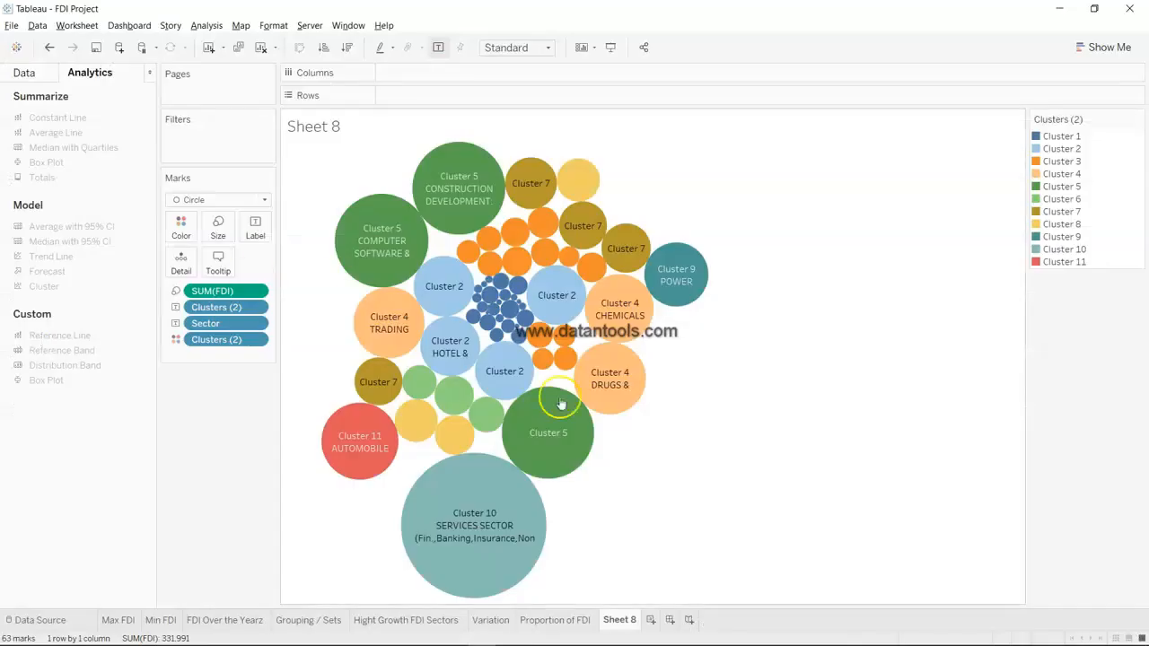
click(651, 619)
click(651, 620)
Build a continuous line chart of SUM(FDI) by year of Financial Year
drag(75, 131, 433, 77)
drag(37, 321, 410, 178)
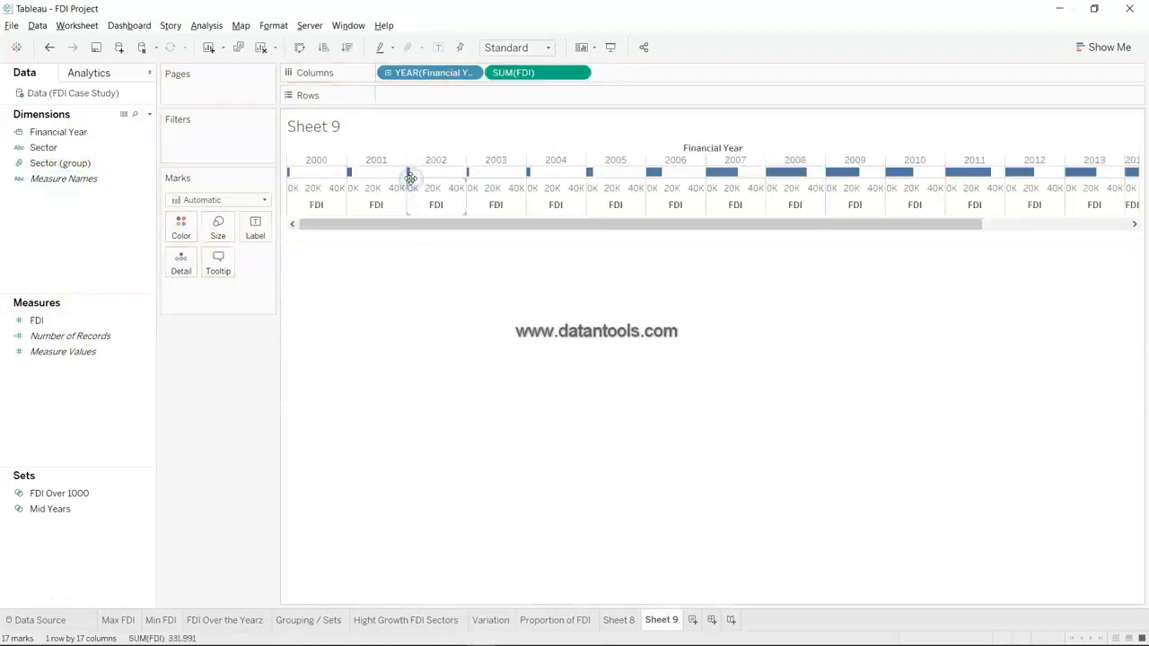
key(ctrl+z)
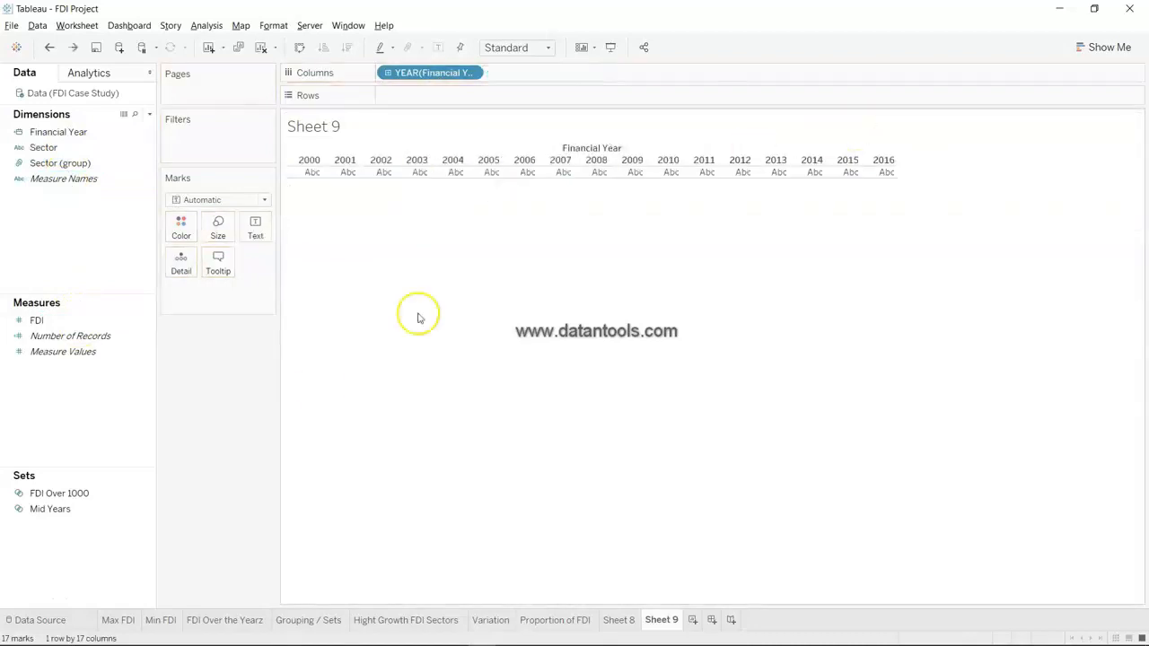
drag(87, 327, 415, 172)
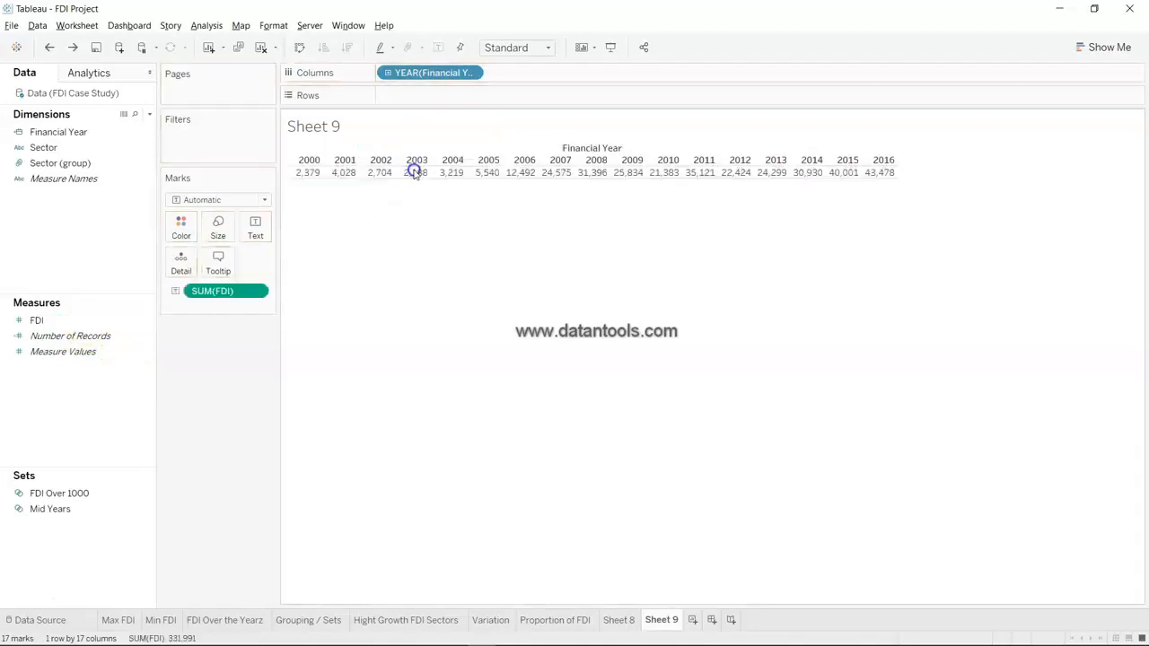
click(1106, 47)
click(1026, 229)
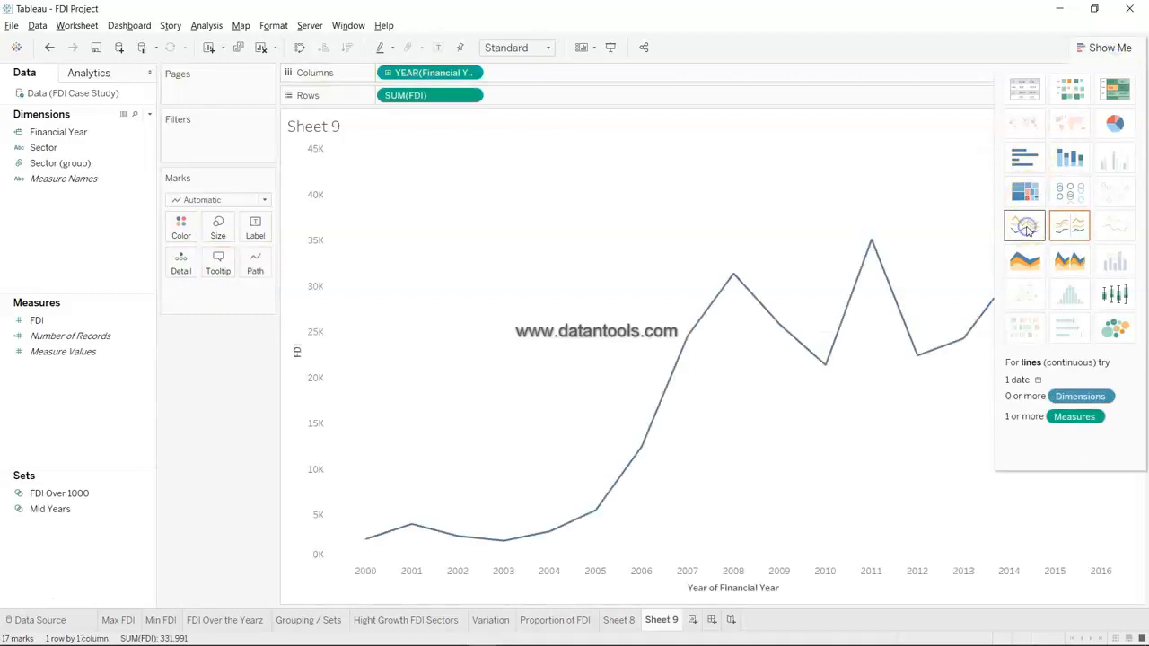
click(1102, 46)
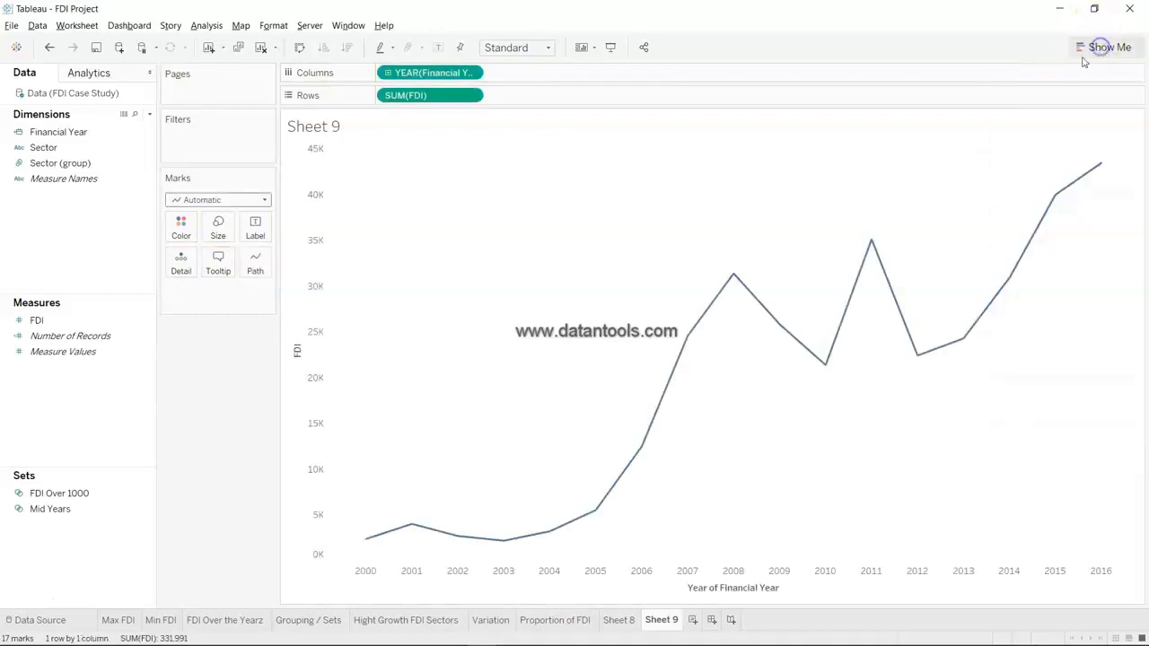
Add a forecast to the FDI line chart and check the 2016, 2017 and 2018 estimates against the 2015 actual
click(106, 72)
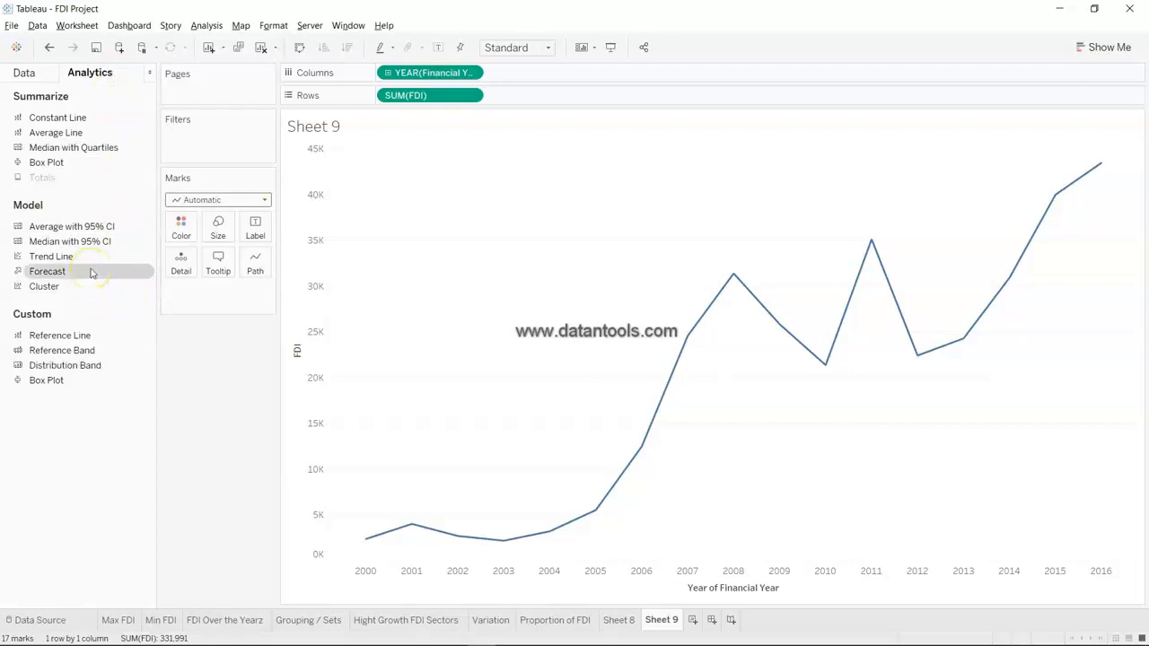
drag(92, 273, 398, 170)
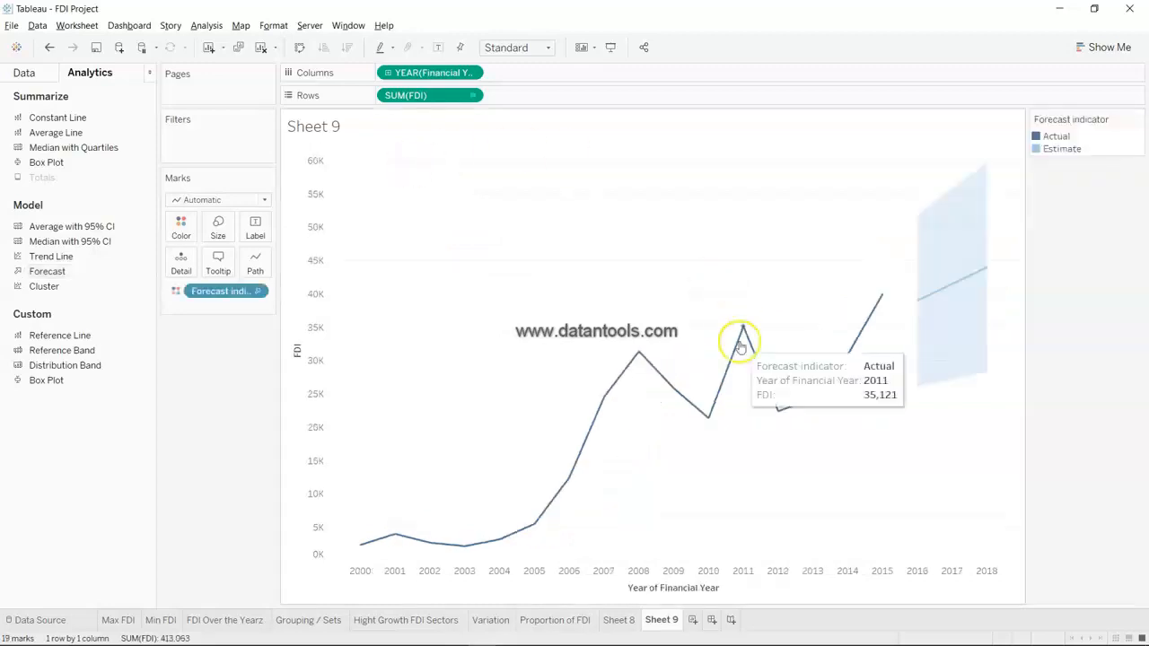
mouse_move(922, 310)
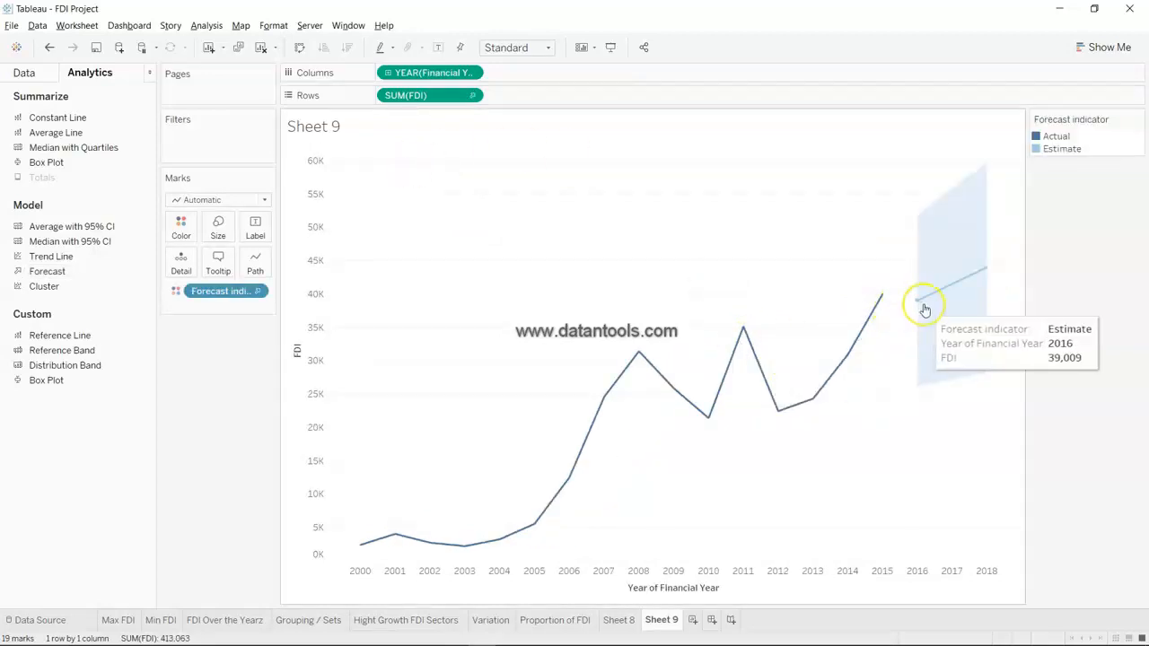
mouse_move(936, 290)
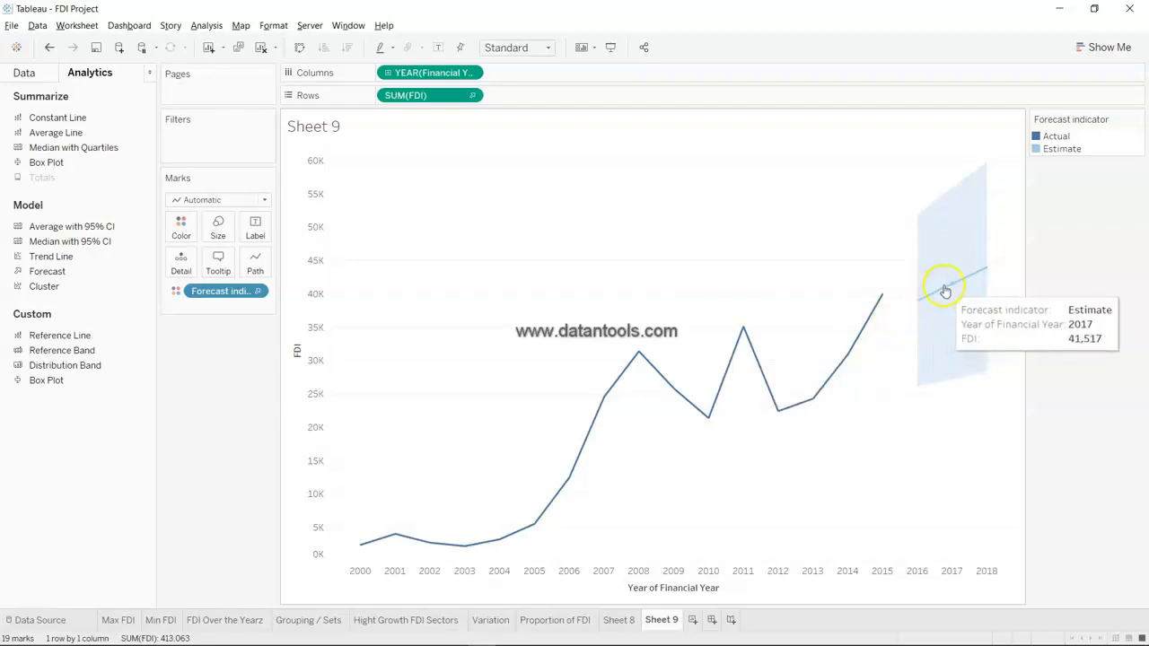
mouse_move(969, 279)
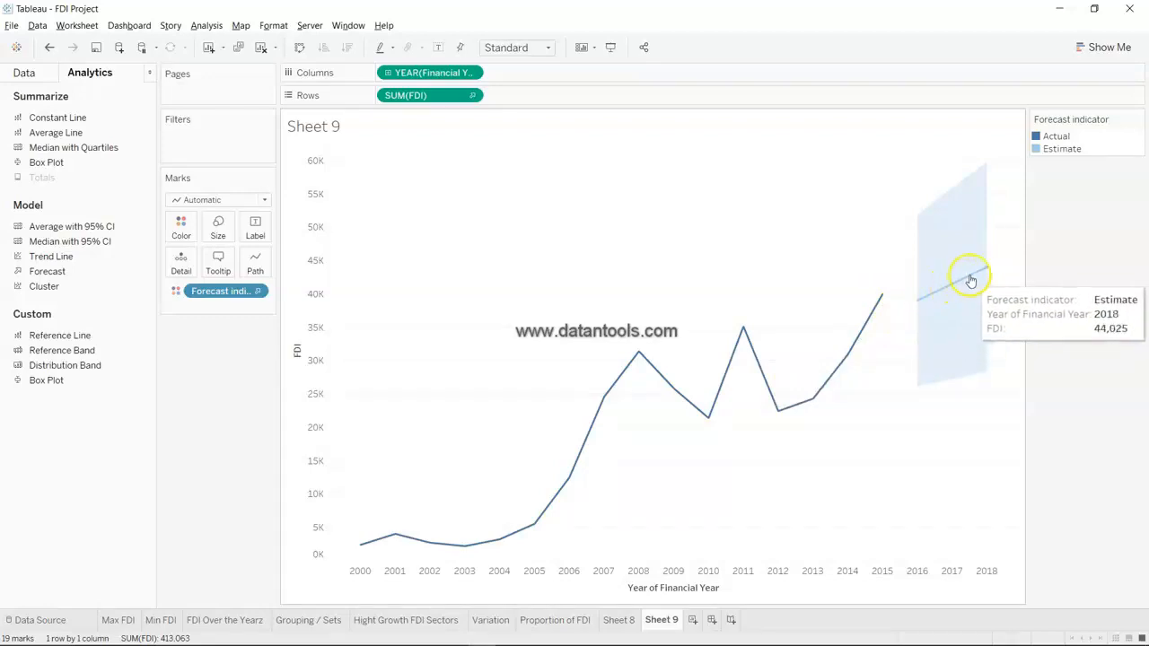
mouse_move(882, 303)
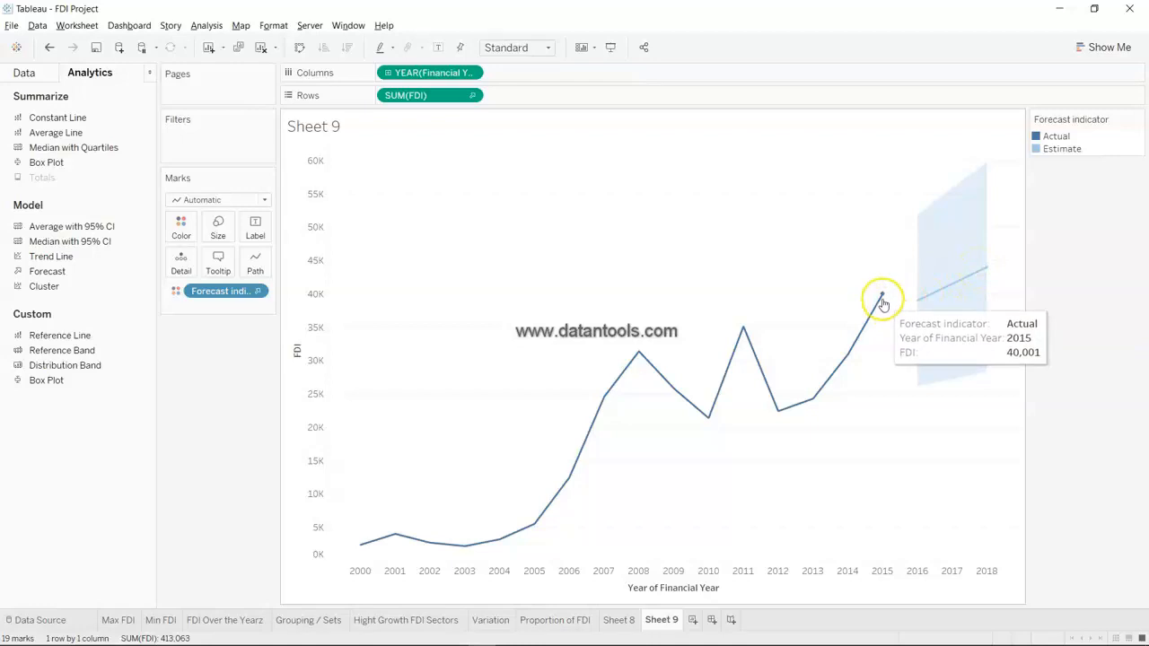
click(882, 304)
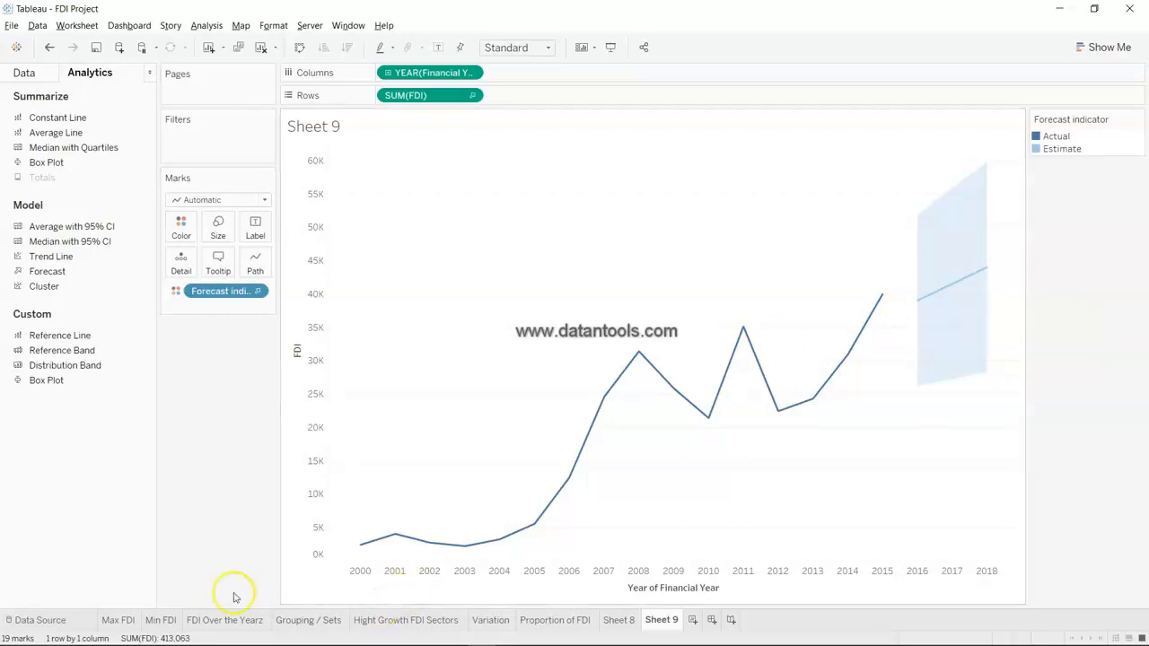
Include all sectors in the FDI Over the Yearz sheet and compare its 2015 and 2016 values with the forecast on Sheet 9
click(212, 620)
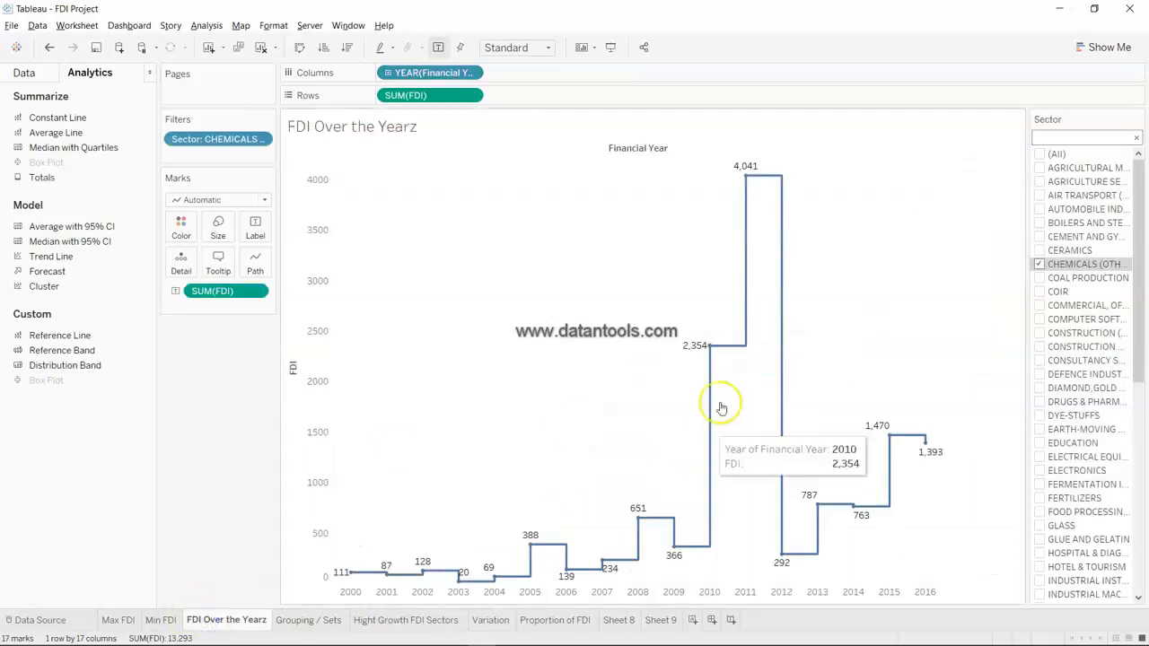
click(1039, 154)
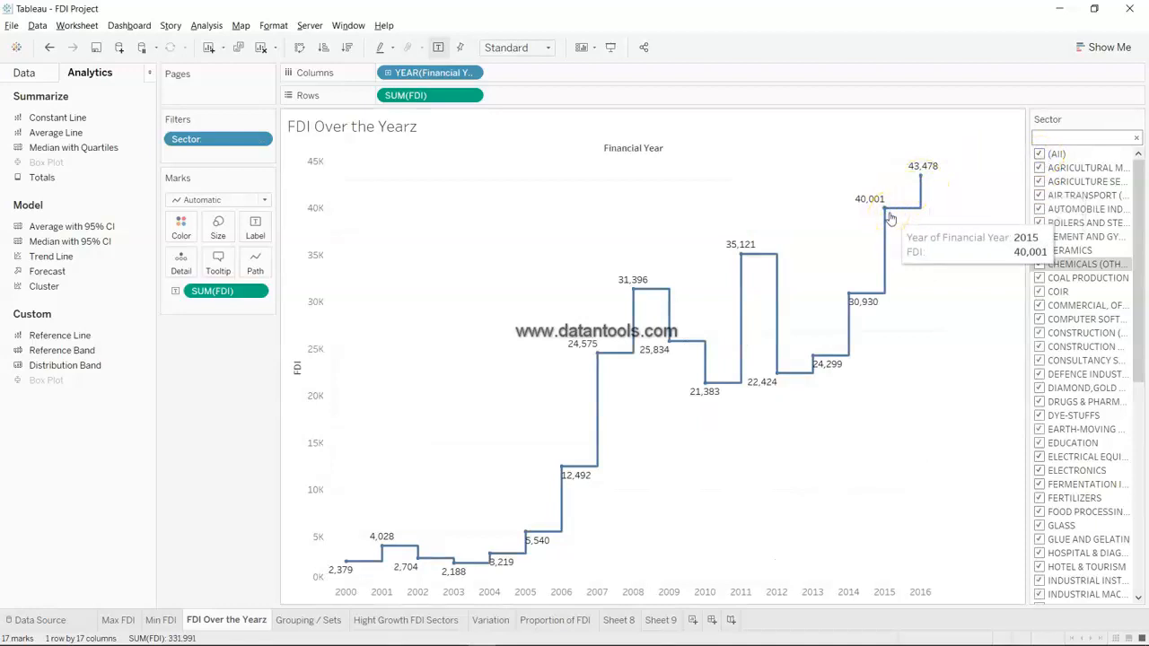
click(662, 620)
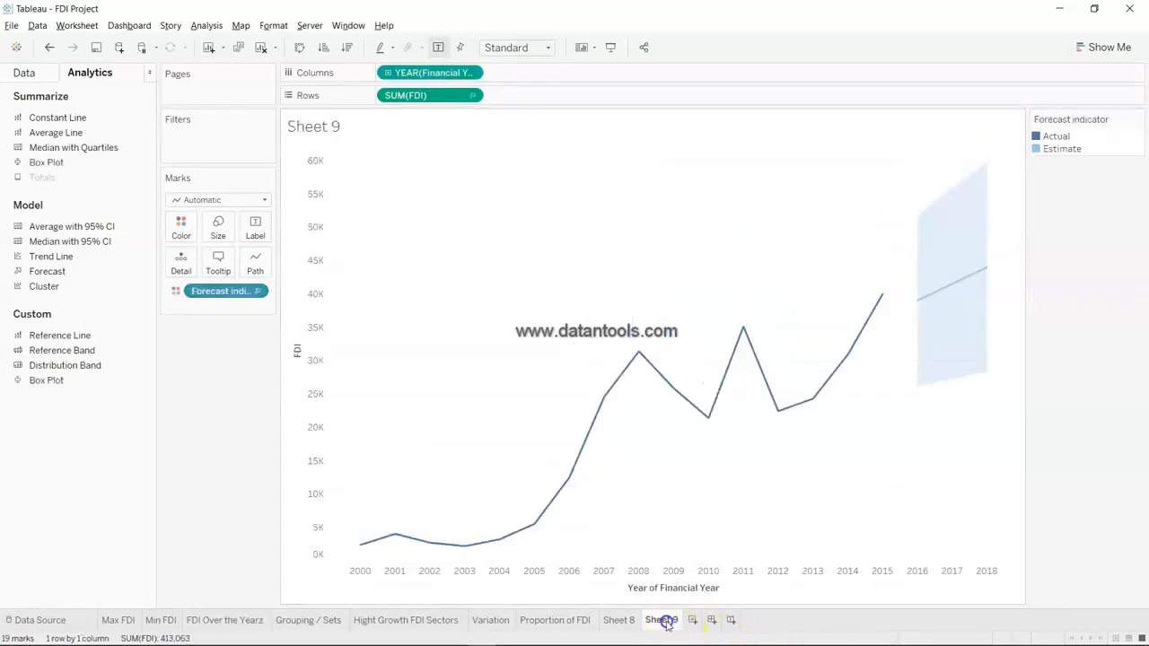
mouse_move(882, 302)
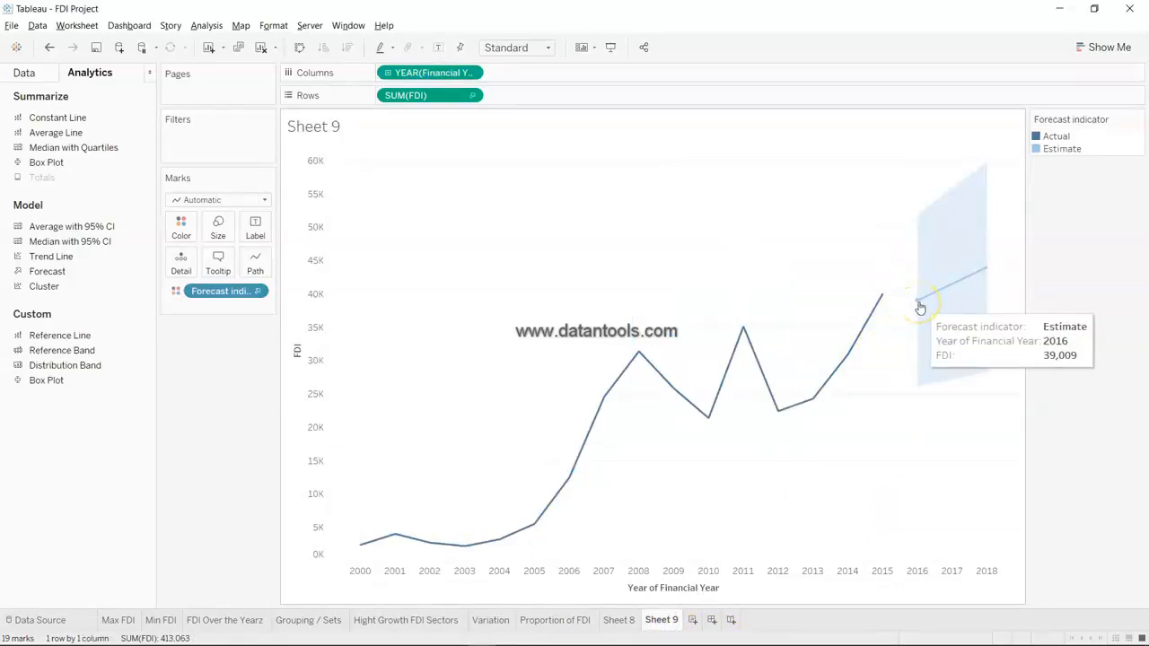
click(217, 618)
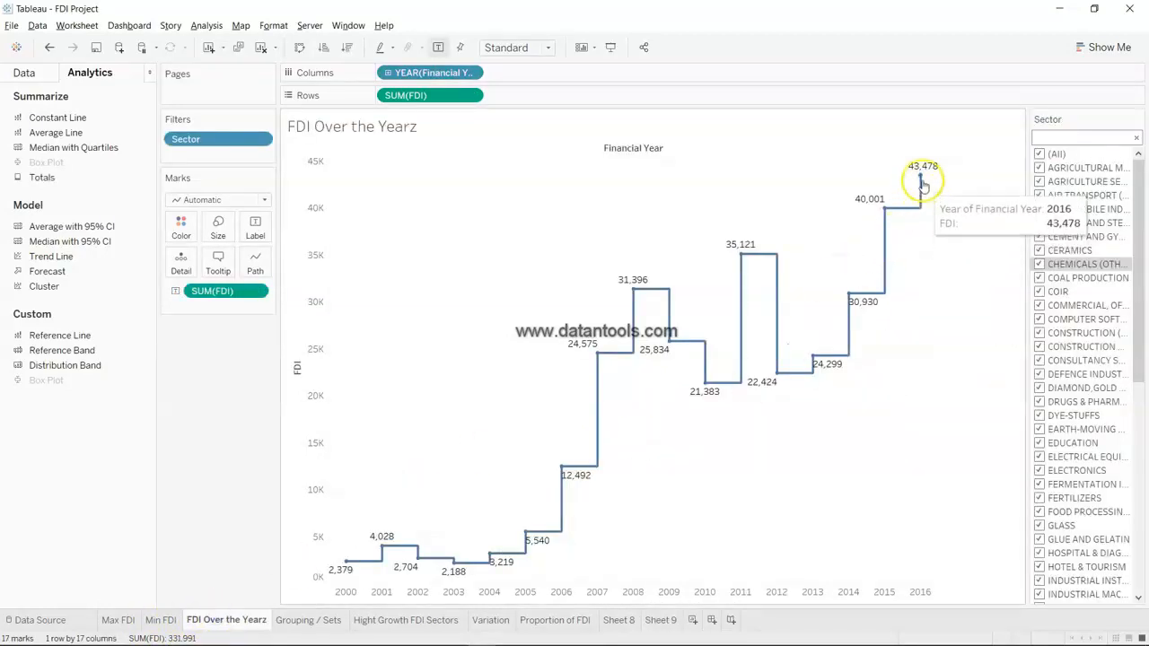
click(667, 619)
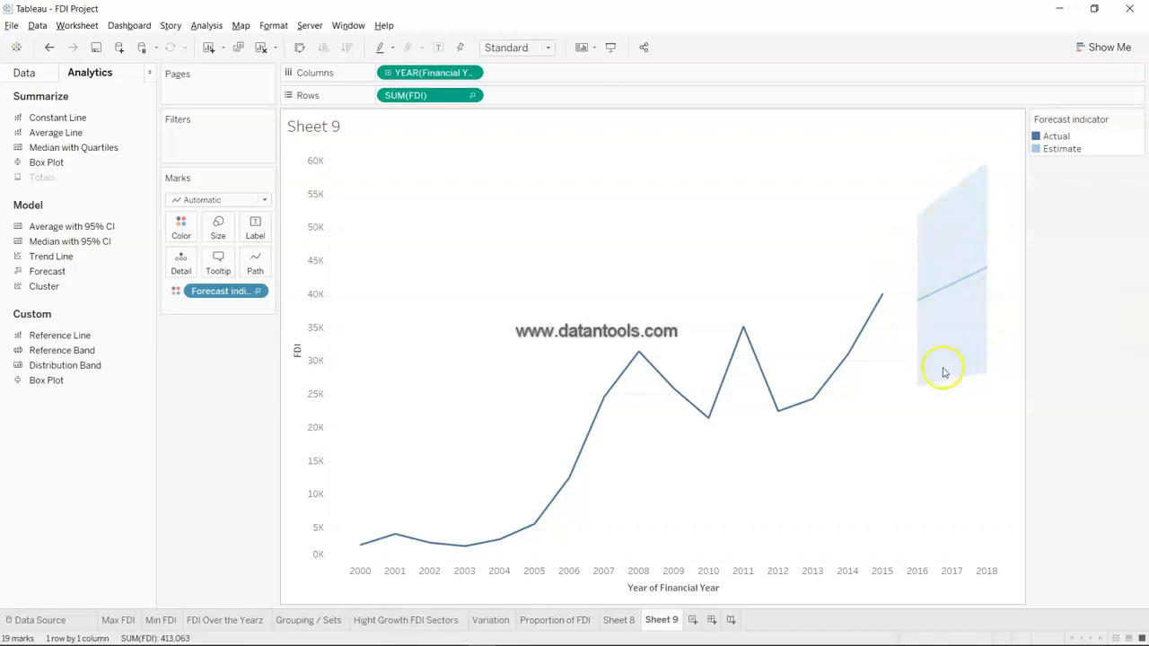
mouse_move(941, 263)
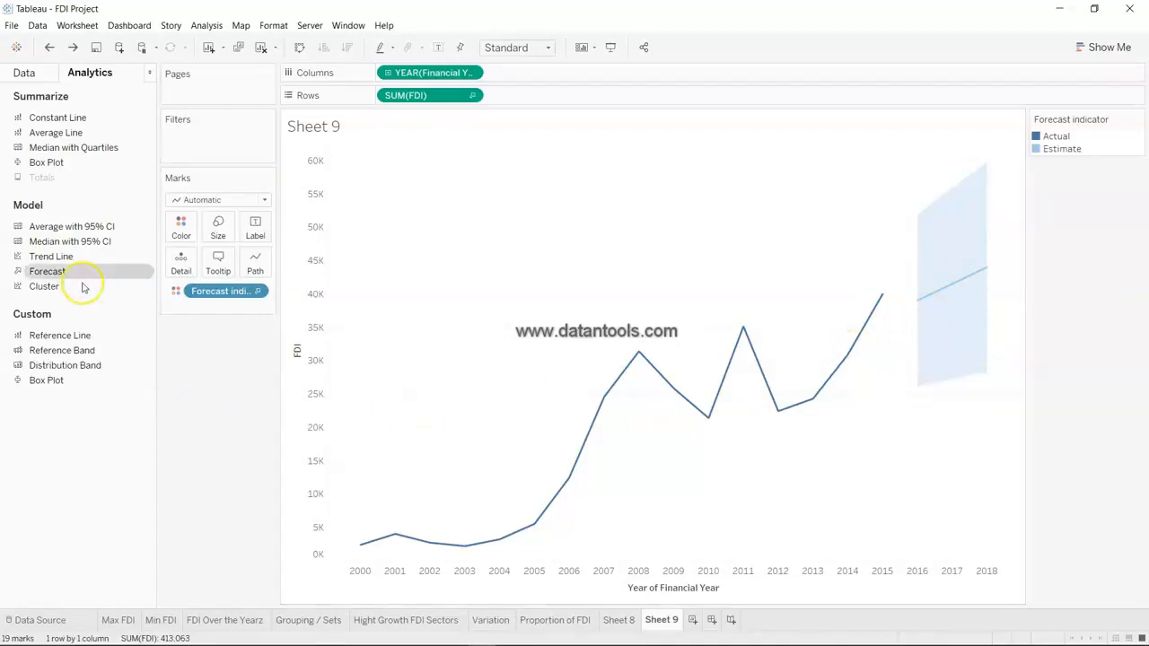
Add a trend line to the forecast chart and examine its equation, R-squared and P-value
drag(77, 257, 407, 170)
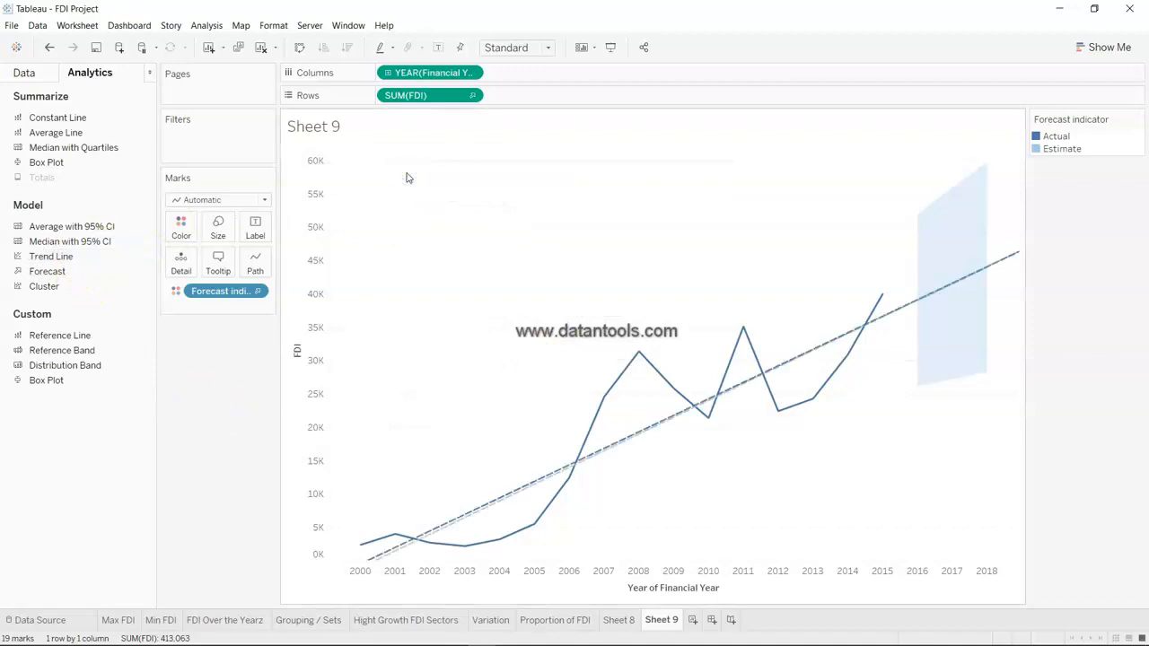
mouse_move(519, 494)
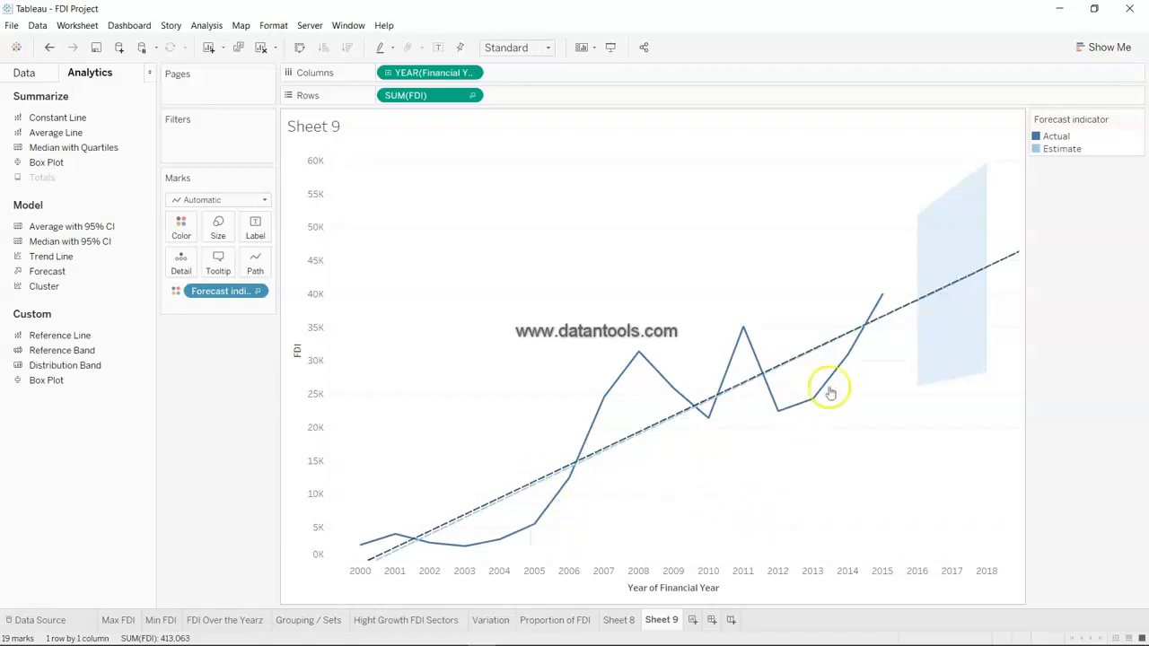
mouse_move(832, 355)
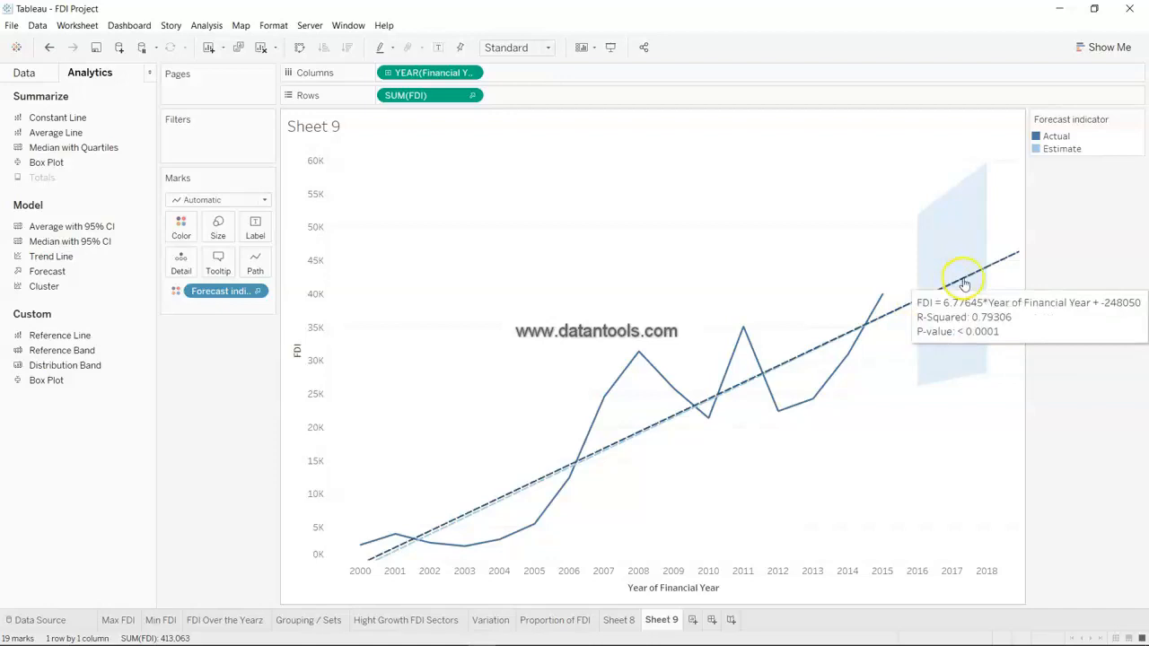
mouse_move(579, 478)
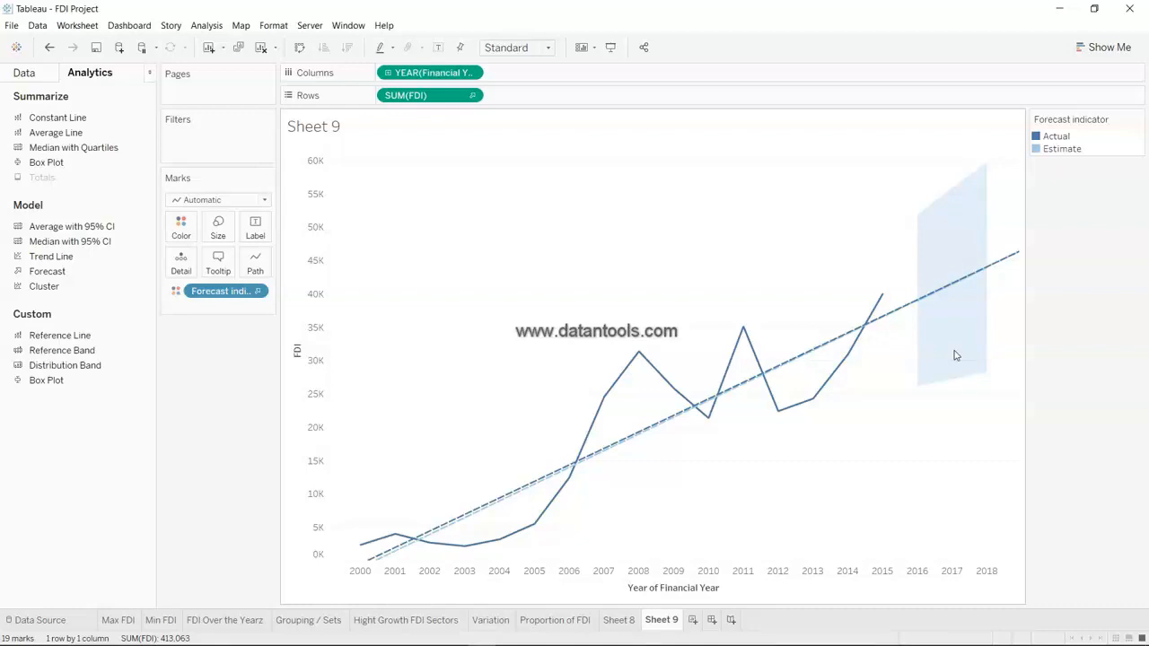
Switch to Excel to review the analytics questions from 1 to 15, and return to the Tableau forecast sheet
key(alt+Tab)
drag(42, 130, 46, 330)
click(50, 330)
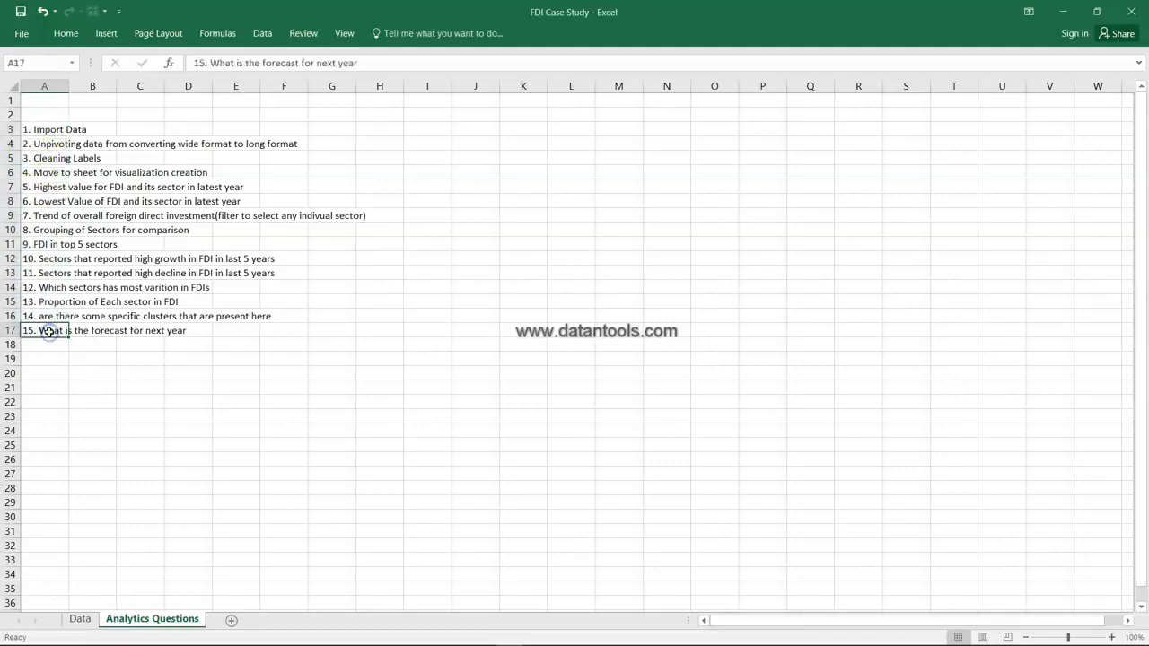
key(alt+Tab)
mouse_move(585, 446)
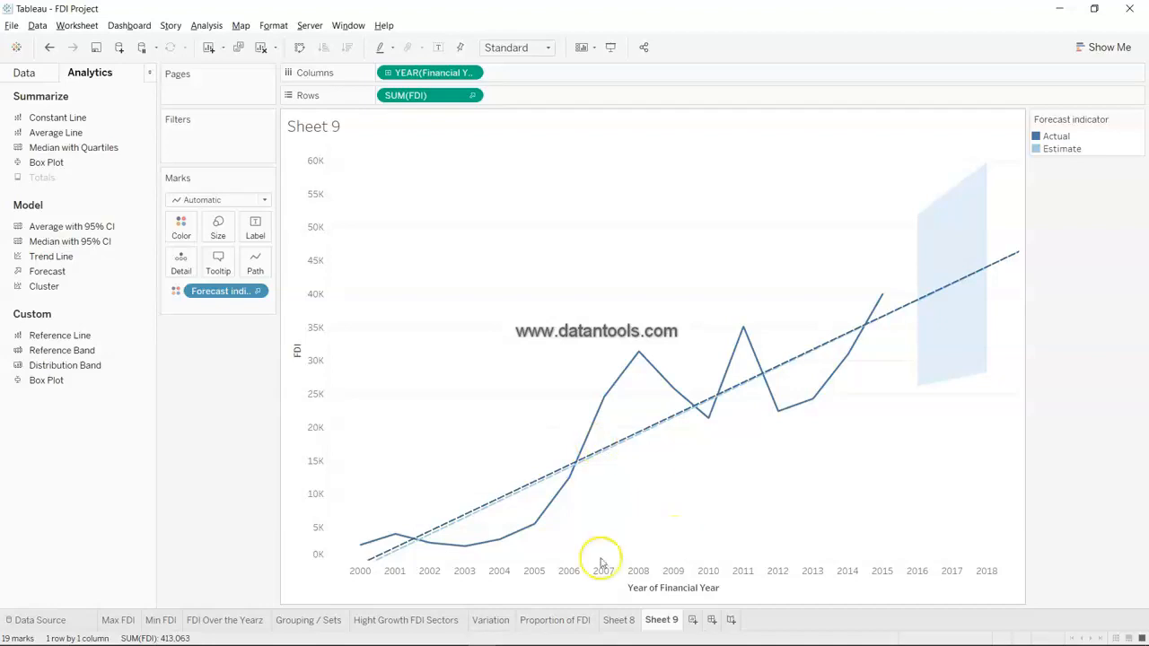
Look through the FDI Over the Yearz, Min FDI, Max FDI and Grouping / Sets worksheets
click(242, 620)
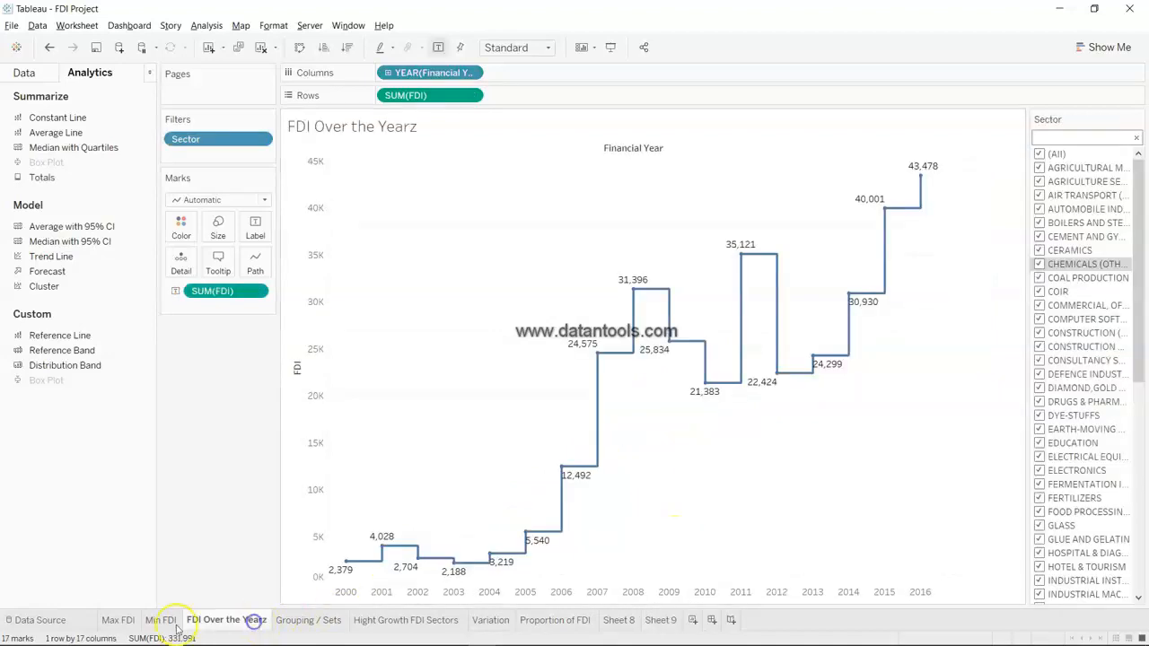
click(163, 620)
click(121, 620)
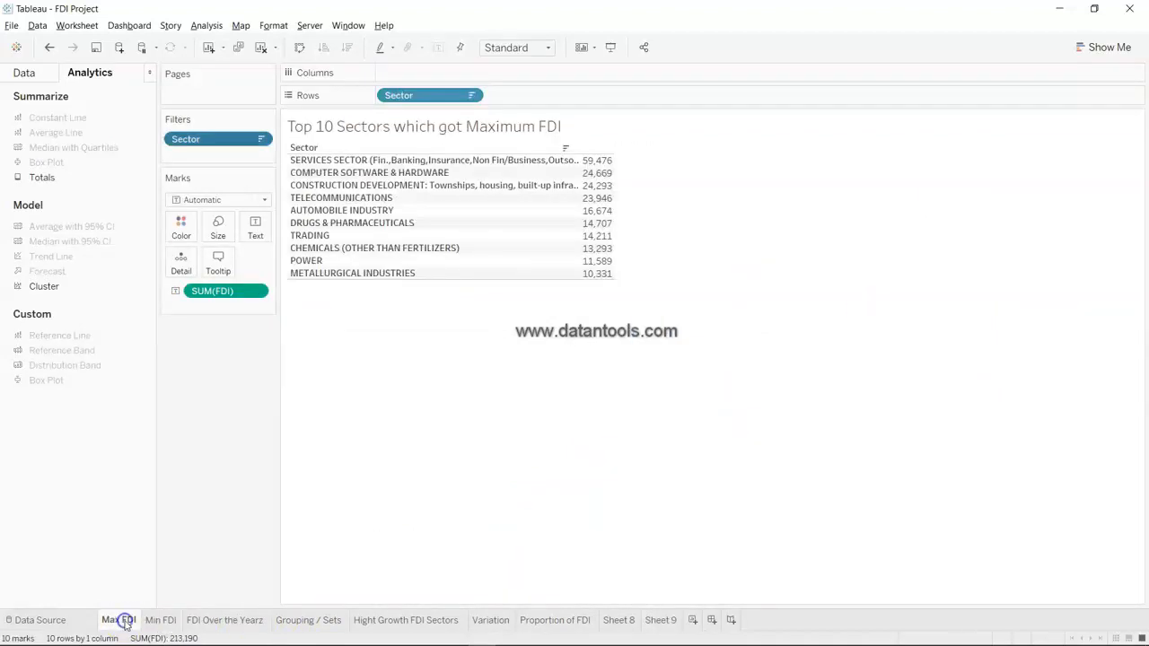
click(192, 620)
click(303, 621)
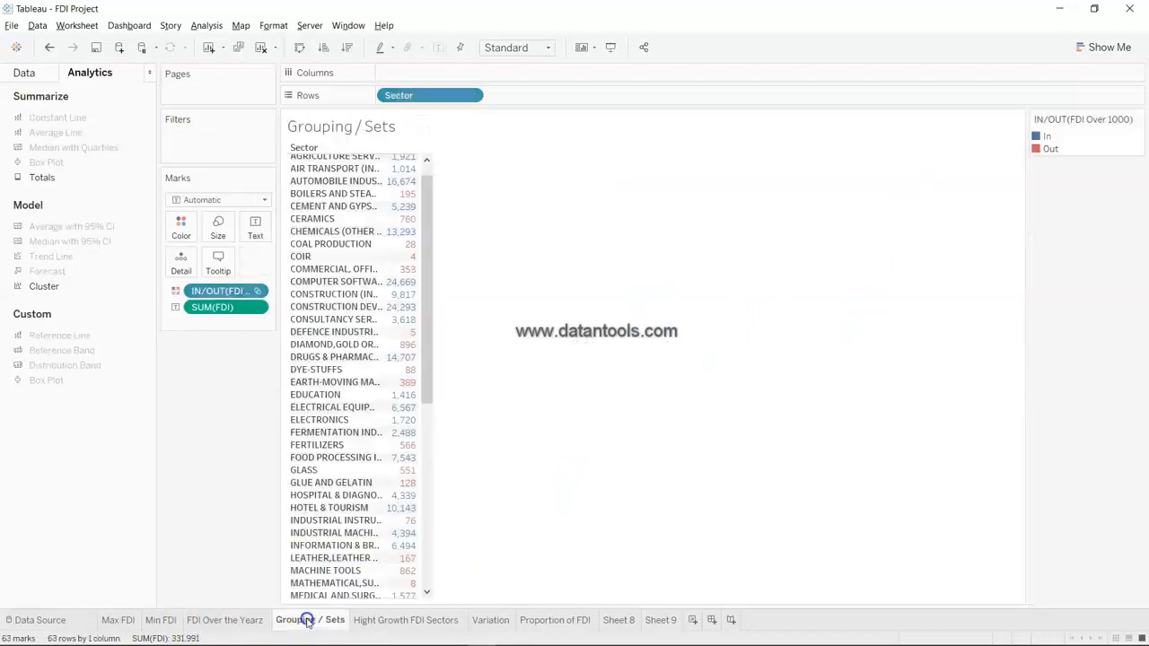
Add a new dashboard, place a horizontal container across it and try to add a vertical container
click(712, 620)
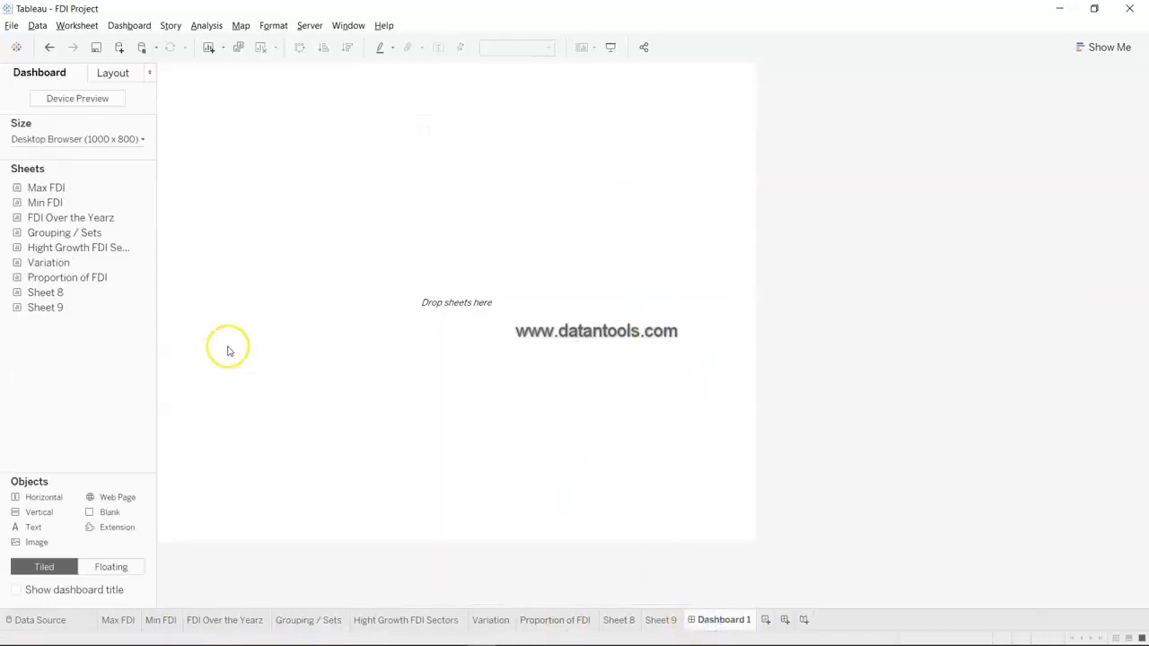
mouse_move(96, 189)
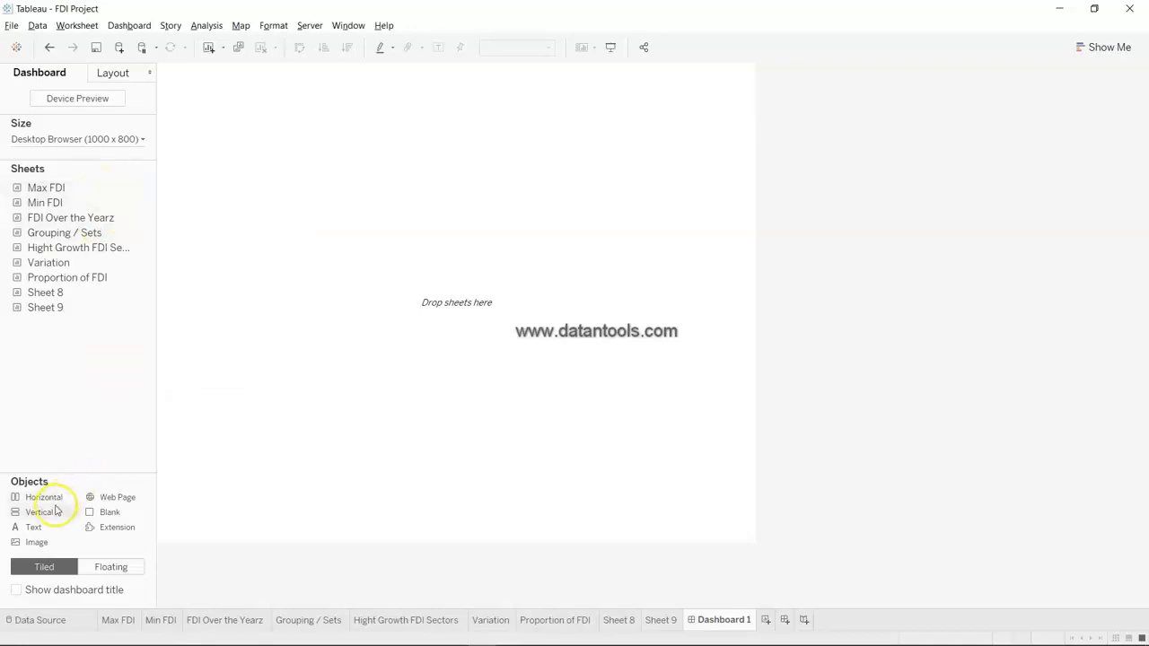
drag(55, 502, 233, 285)
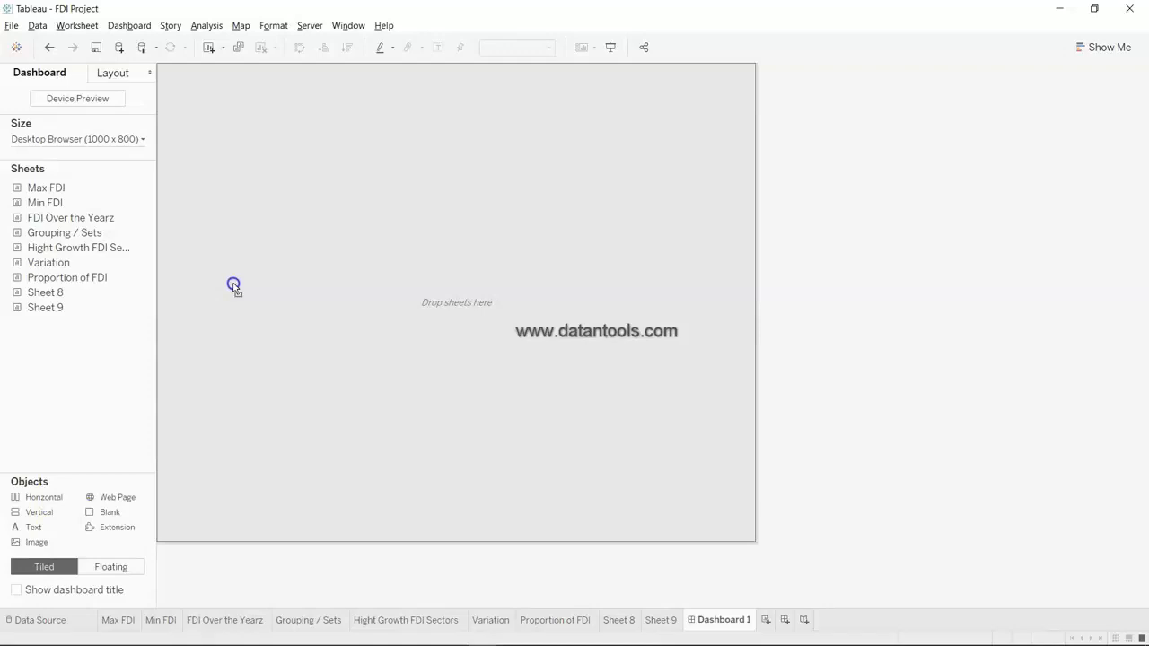
drag(233, 285, 233, 285)
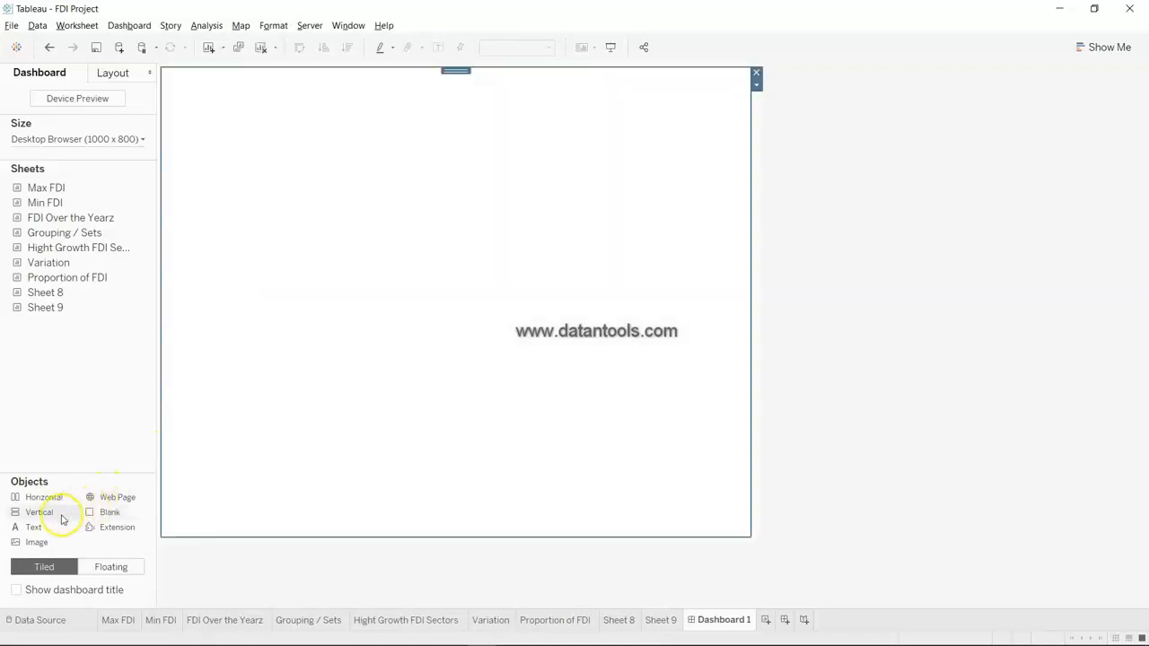
drag(59, 516, 874, 187)
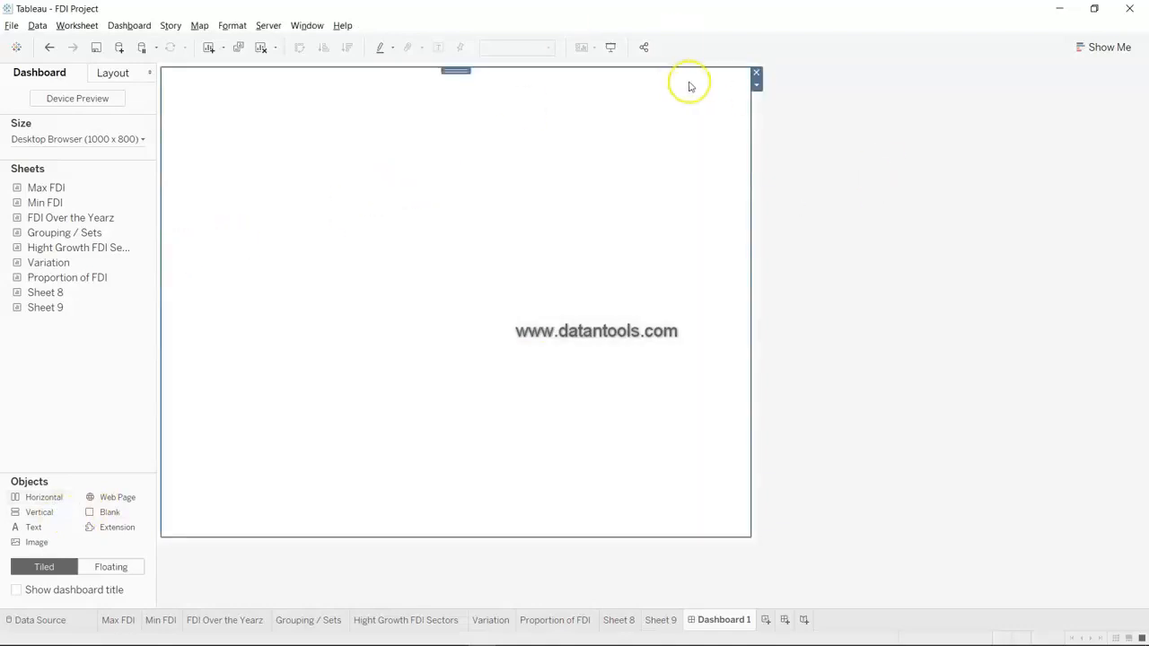
Place the Max FDI sheet on the dashboard with the Min FDI sheet to its right
mouse_move(85, 235)
drag(66, 189, 282, 129)
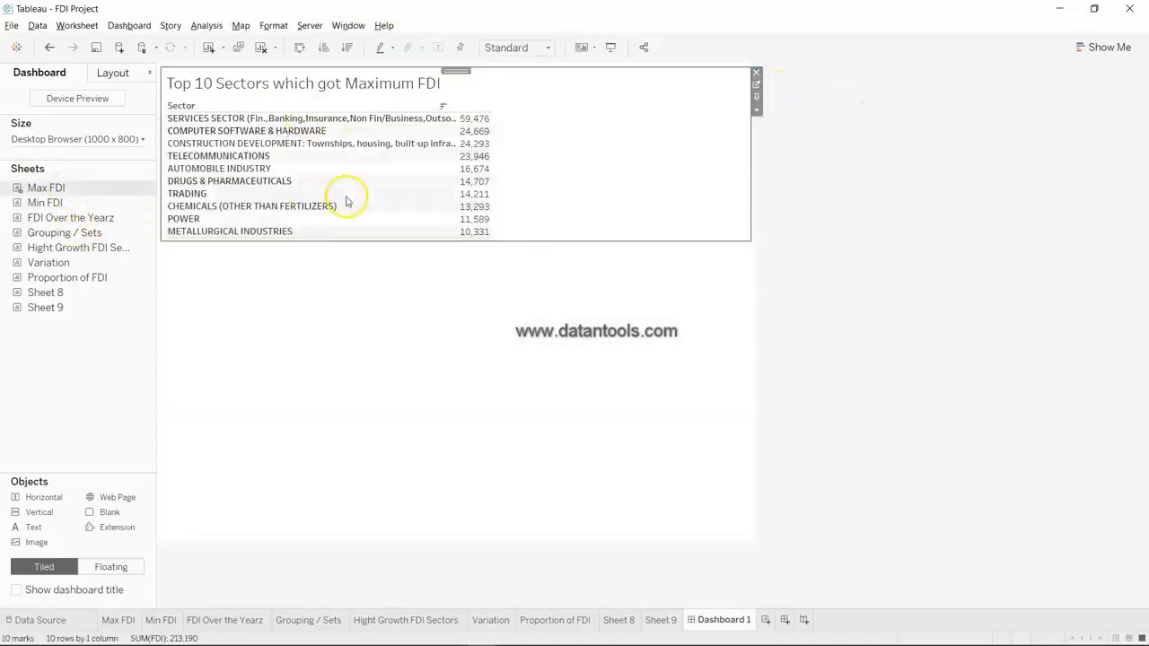
mouse_move(53, 201)
drag(56, 203, 518, 171)
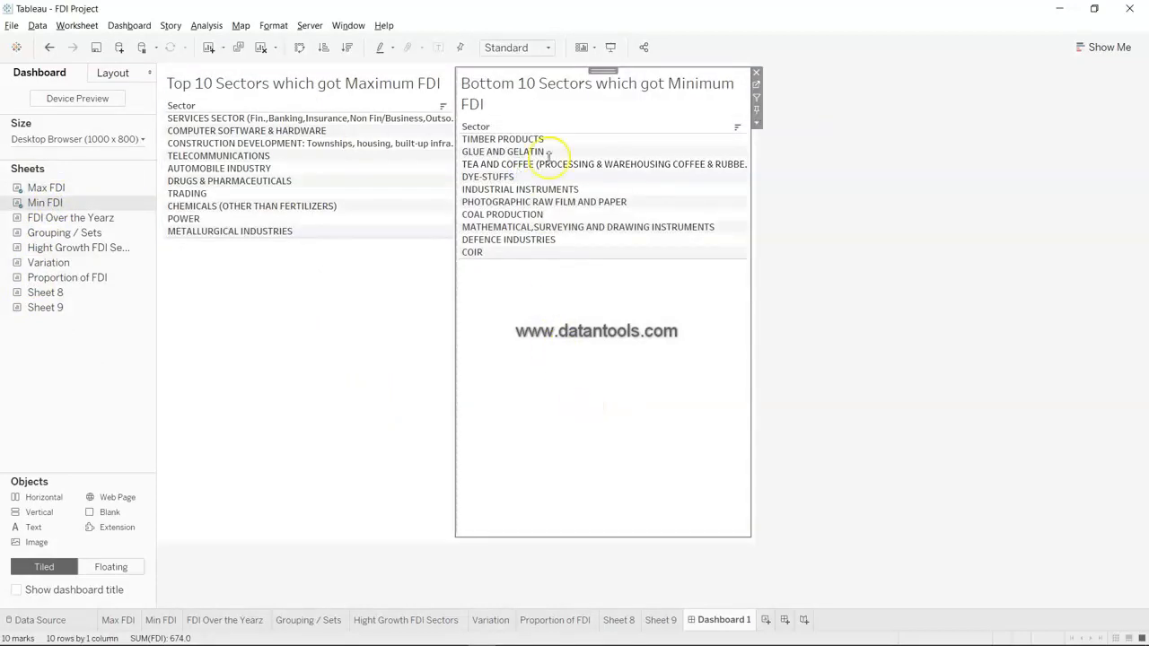
Move the divider between the Max FDI and Min FDI tables slightly left to widen the Min FDI table
drag(456, 117, 443, 118)
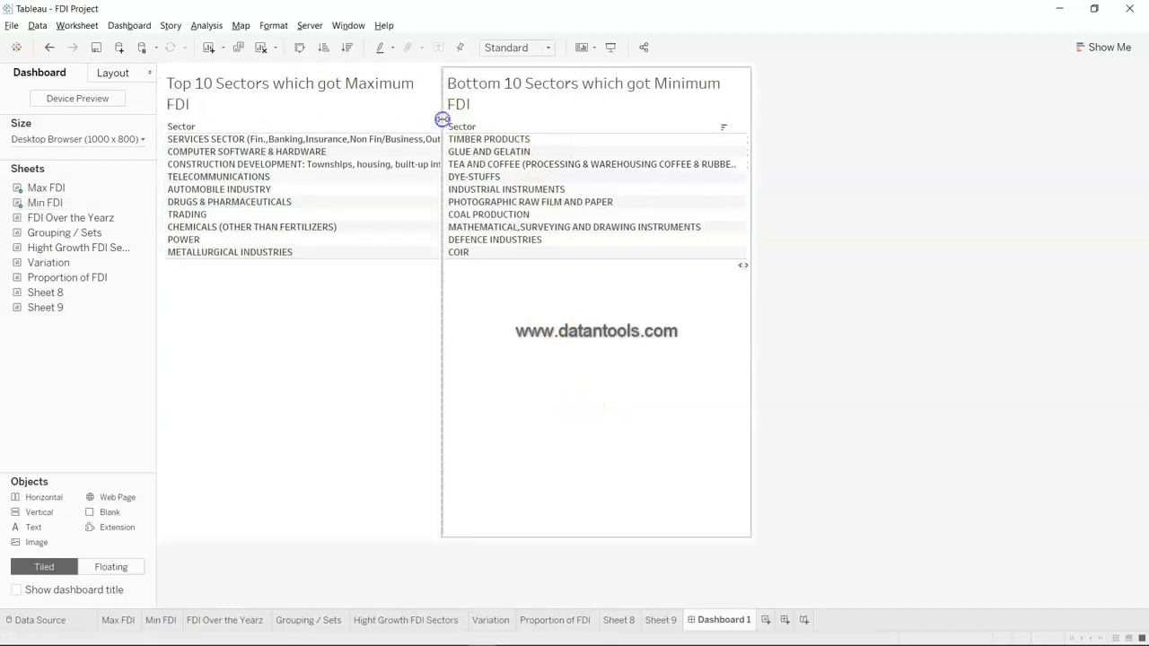
click(380, 372)
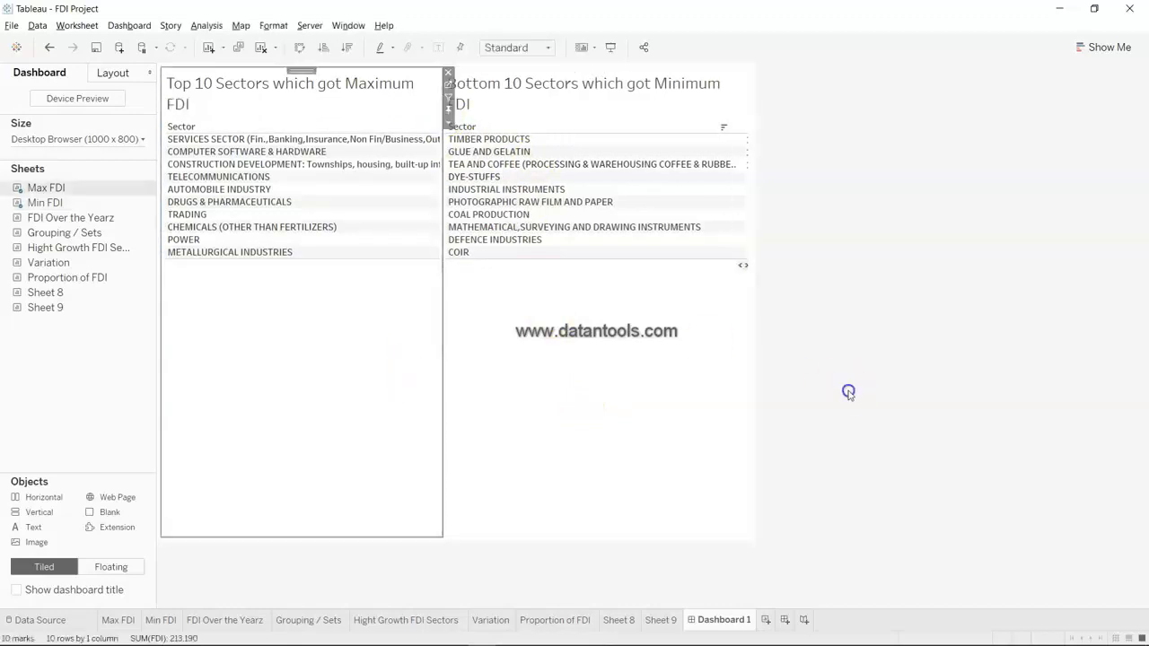
click(848, 392)
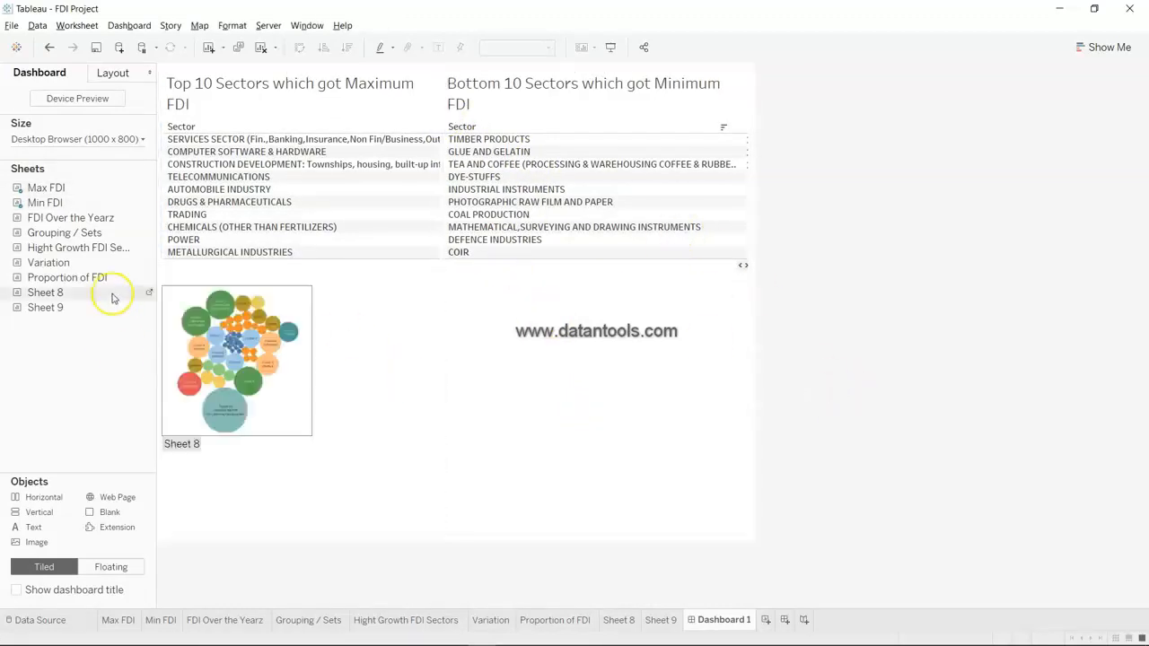
Place the FDI Over the Yearz sheet below the two sector tables and the Variation sheet to its right
mouse_move(114, 222)
drag(114, 222, 308, 523)
click(732, 113)
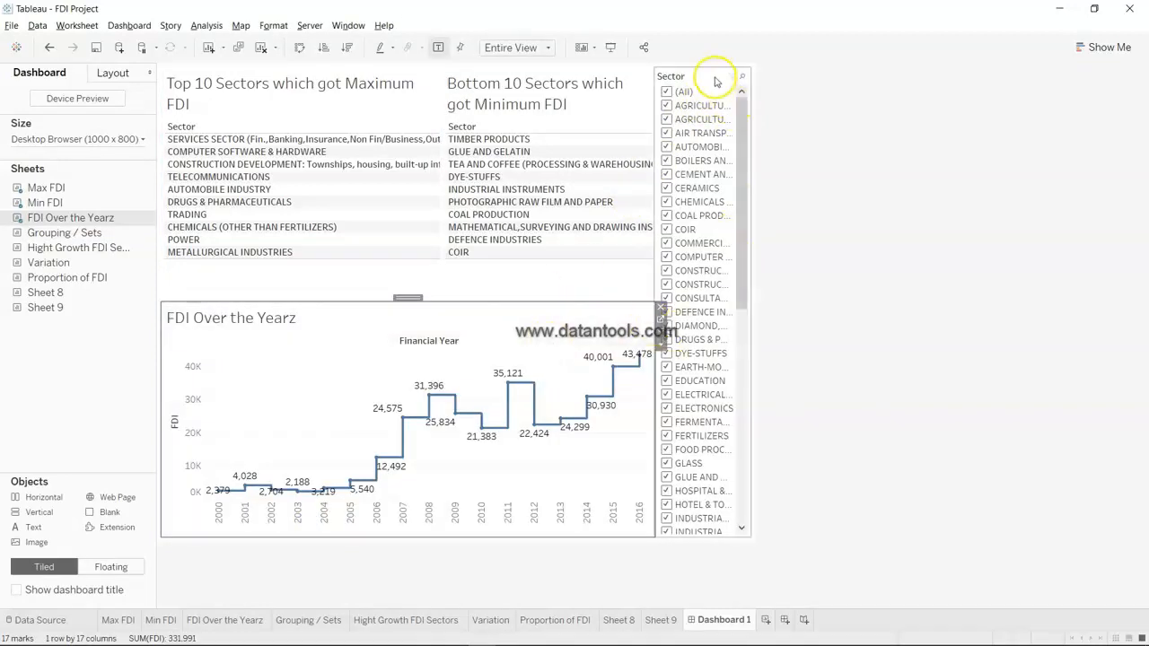
mouse_move(84, 257)
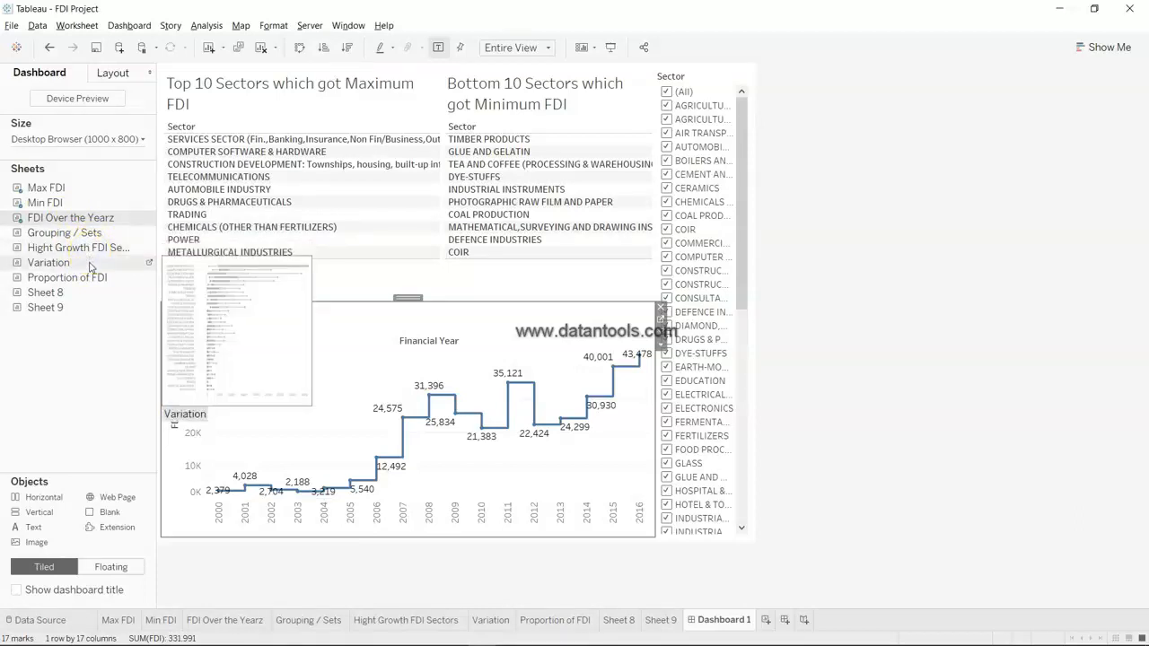
drag(90, 267, 533, 418)
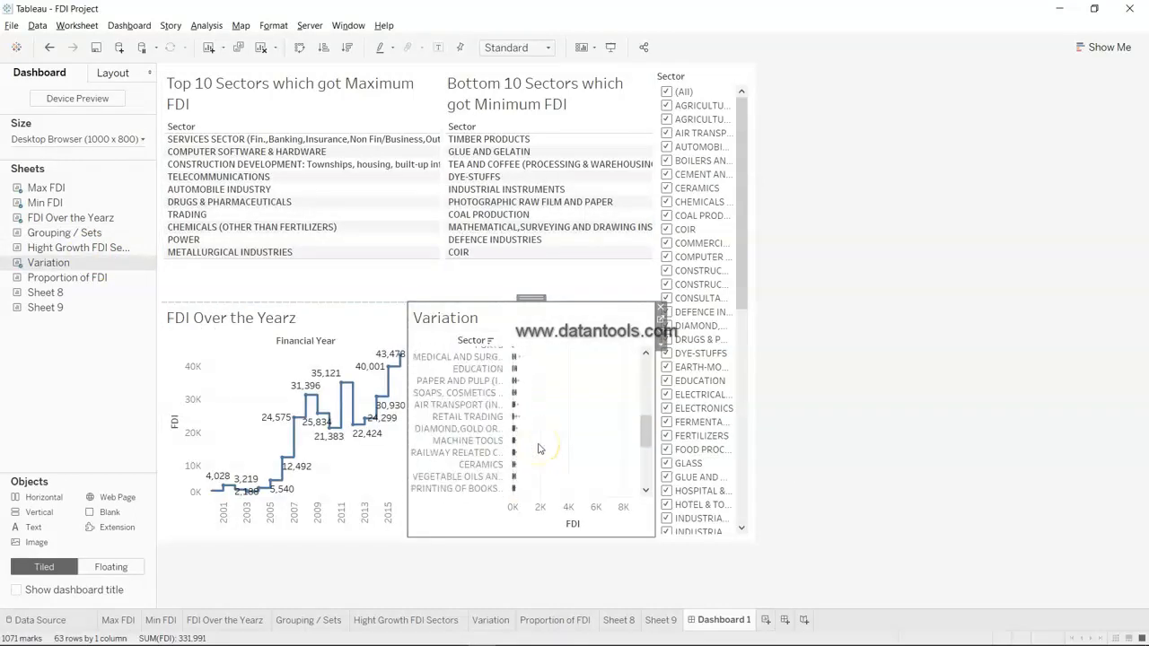
click(537, 446)
mouse_move(94, 284)
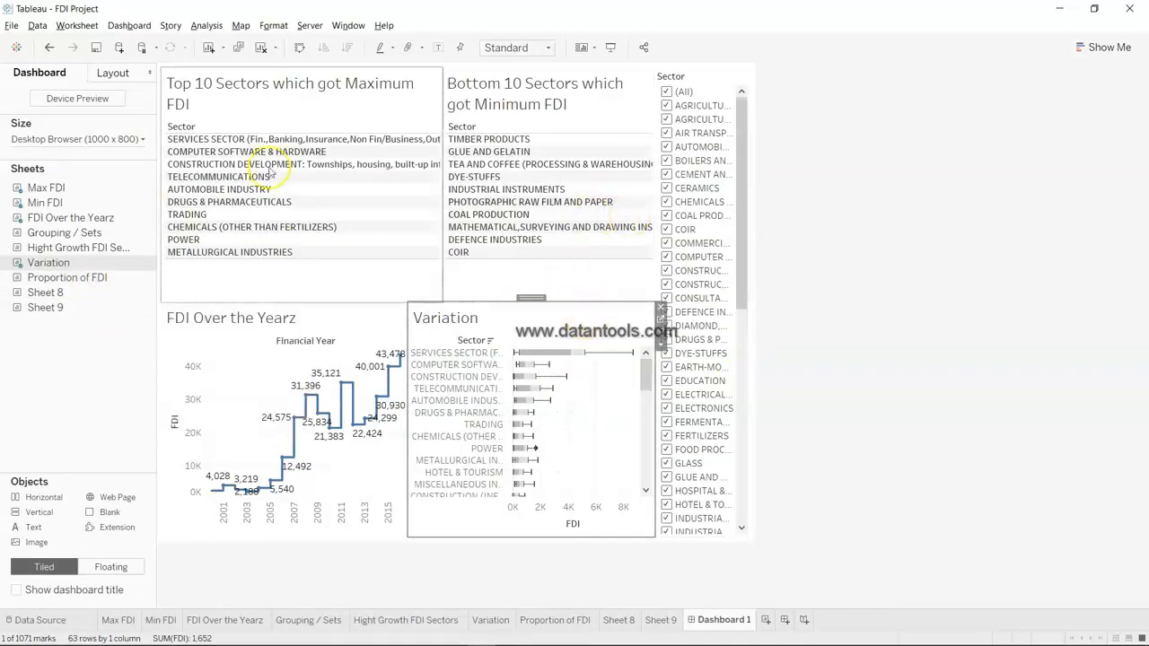
click(142, 139)
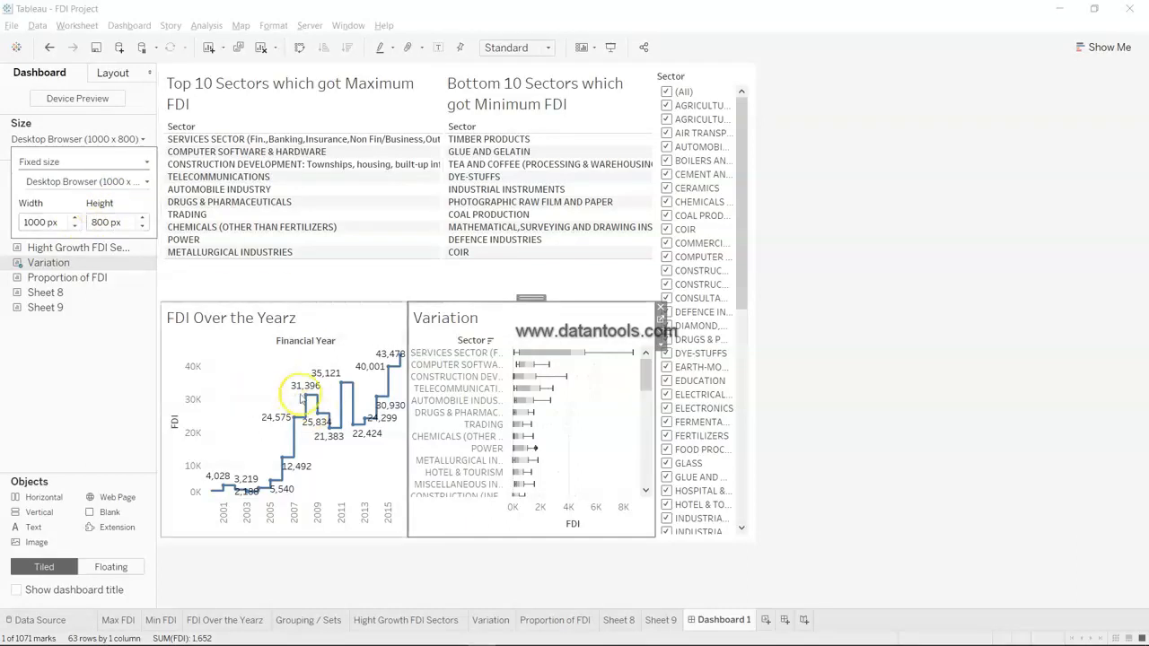
Add a second dashboard and place the Proportion of FDI sheet on it with Sheet 8 to its right
click(784, 619)
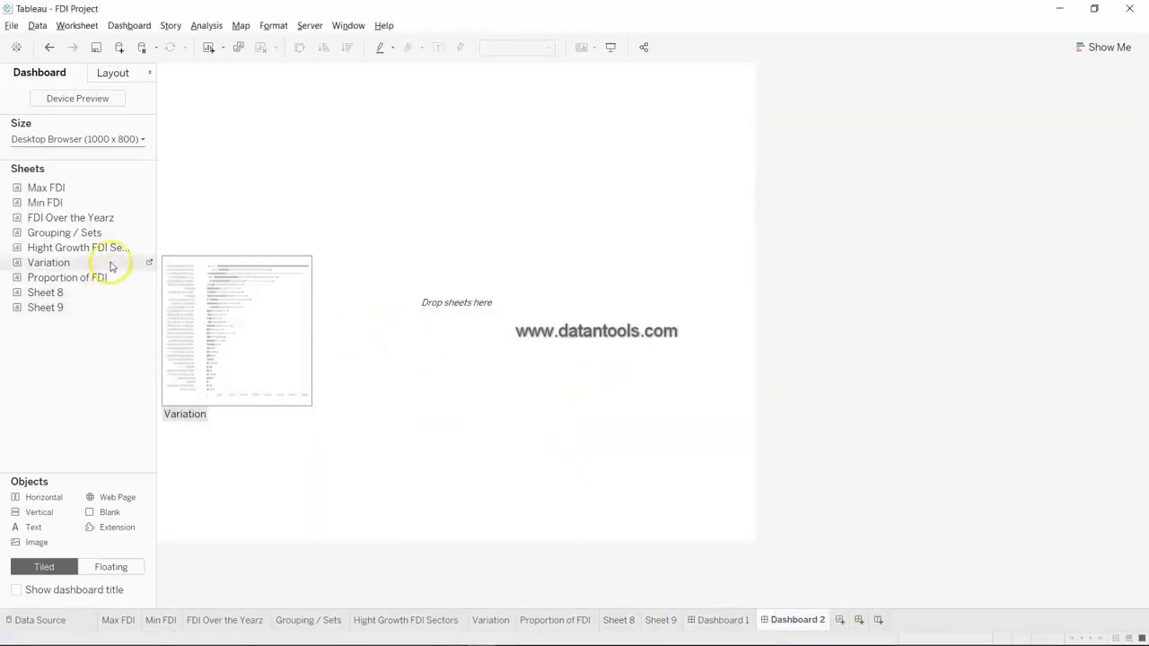
drag(107, 275, 269, 244)
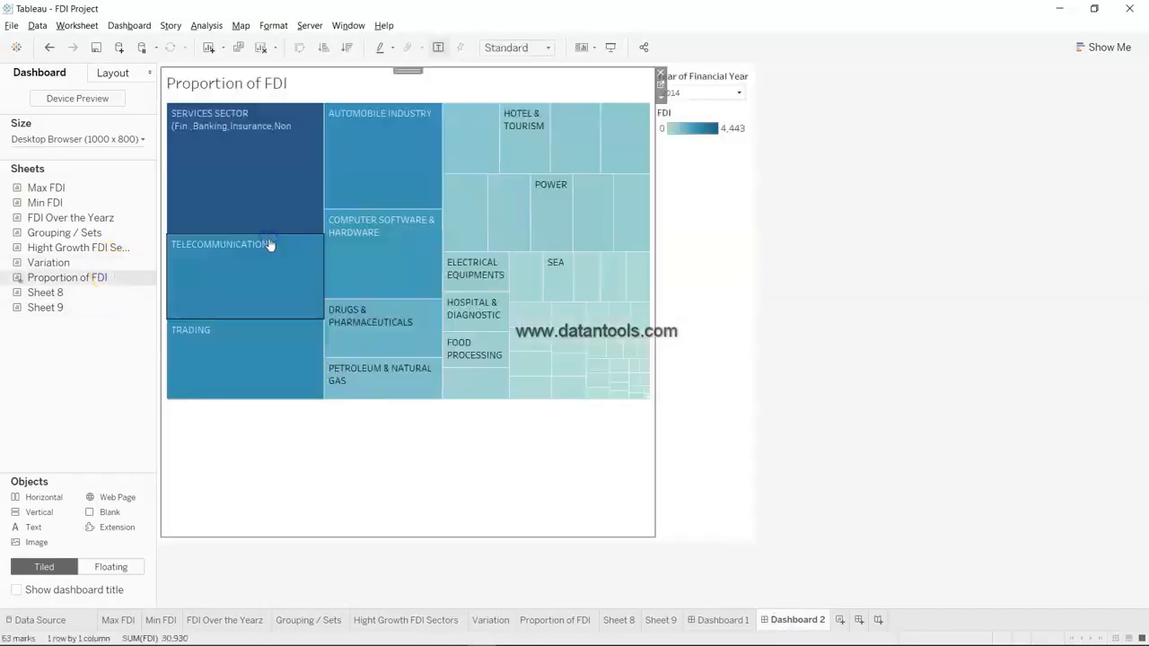
drag(92, 296, 440, 492)
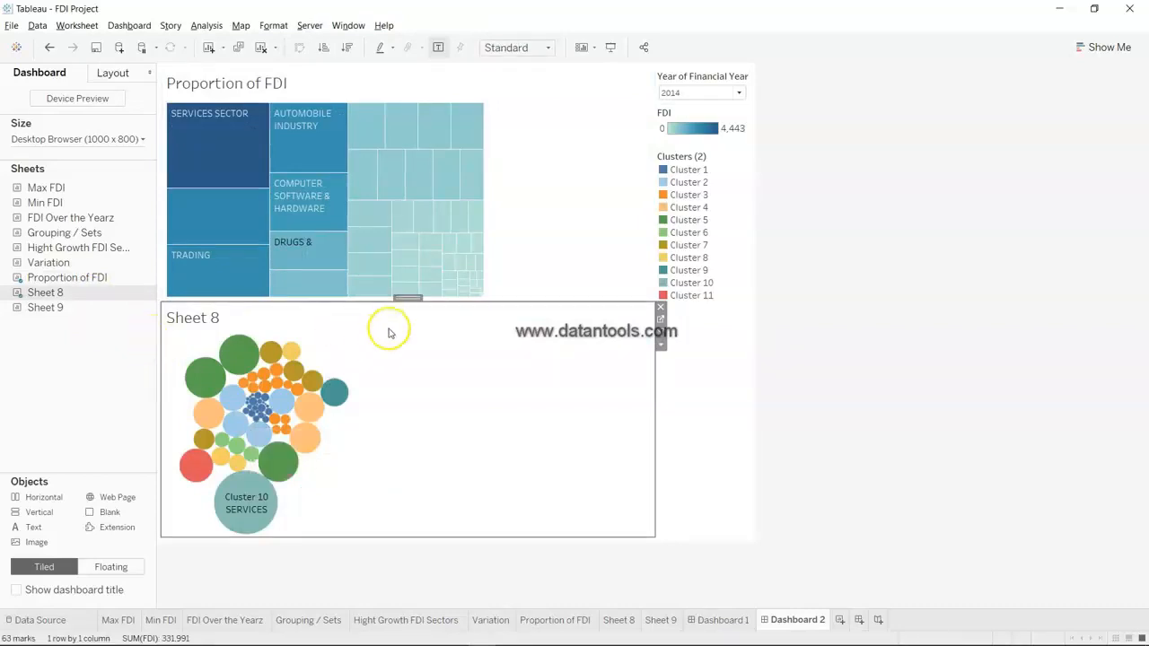
drag(409, 296, 556, 180)
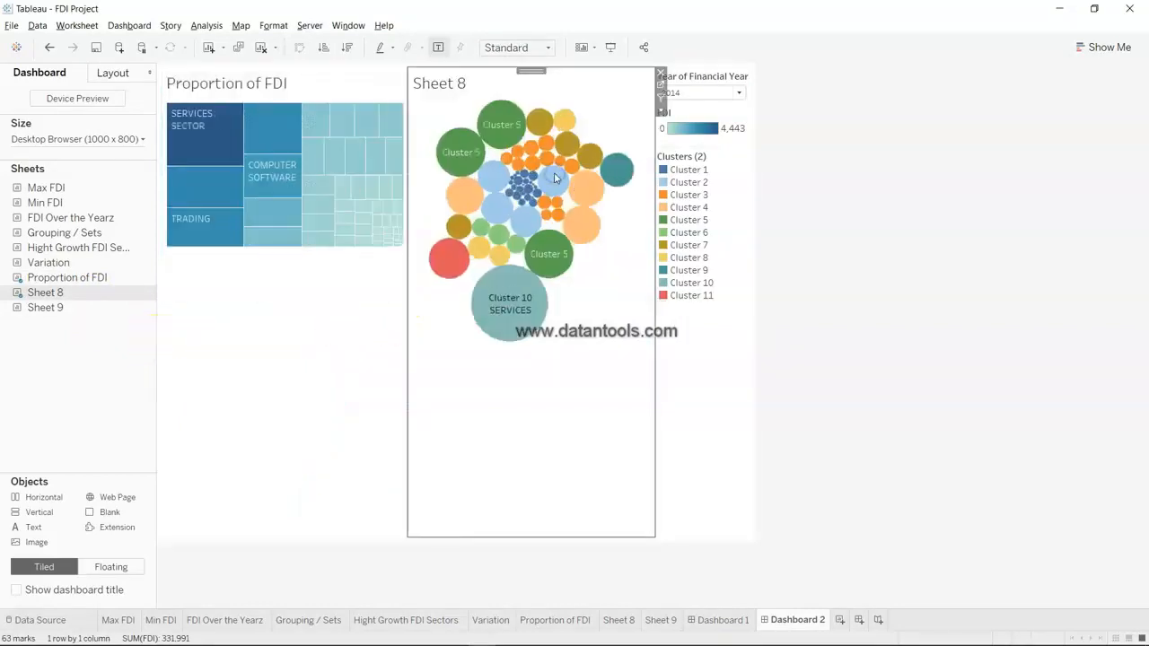
Place the Sheet 9 forecast chart across the full width below the treemap and the cluster bubbles
mouse_move(98, 306)
mouse_move(75, 292)
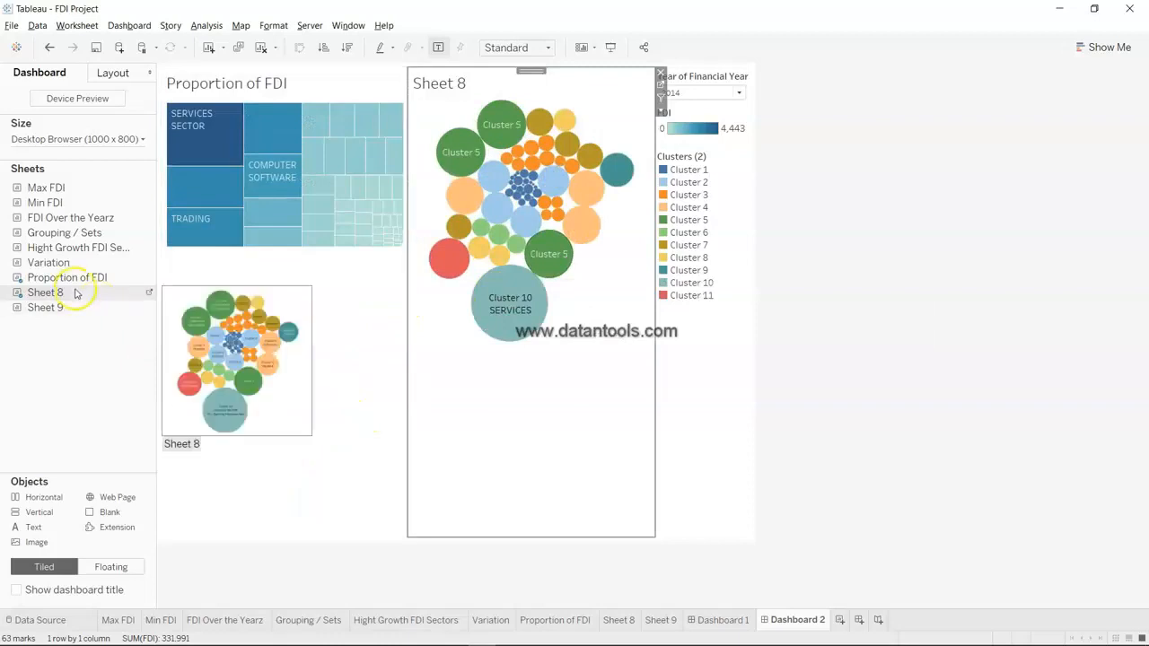
drag(79, 306, 430, 537)
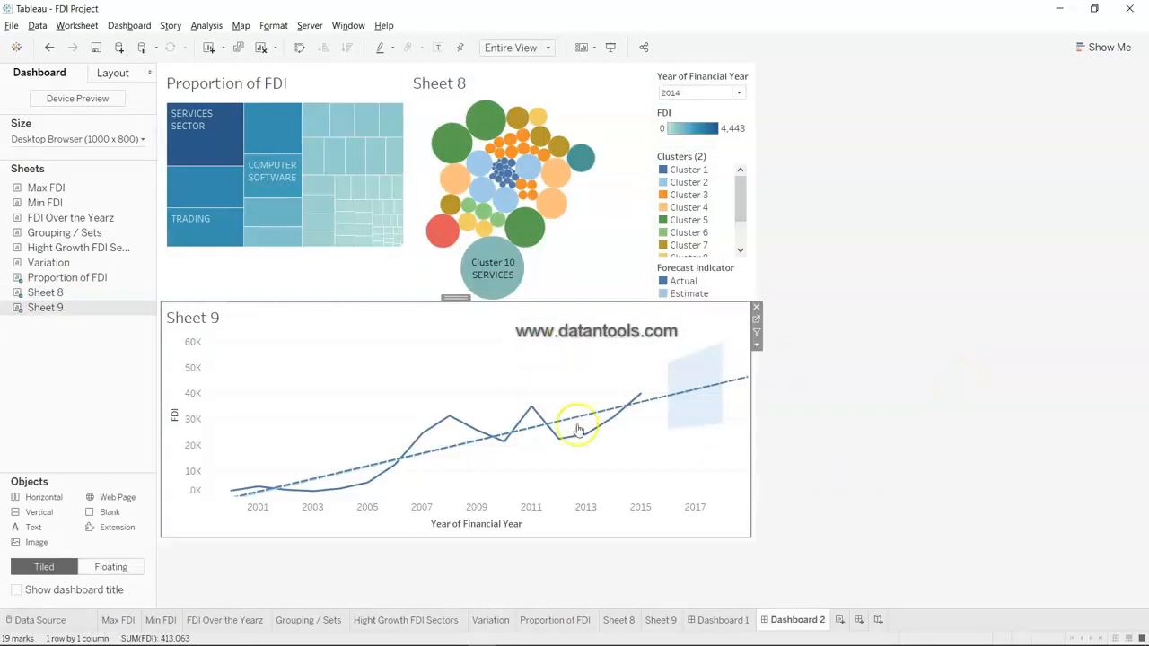
click(966, 338)
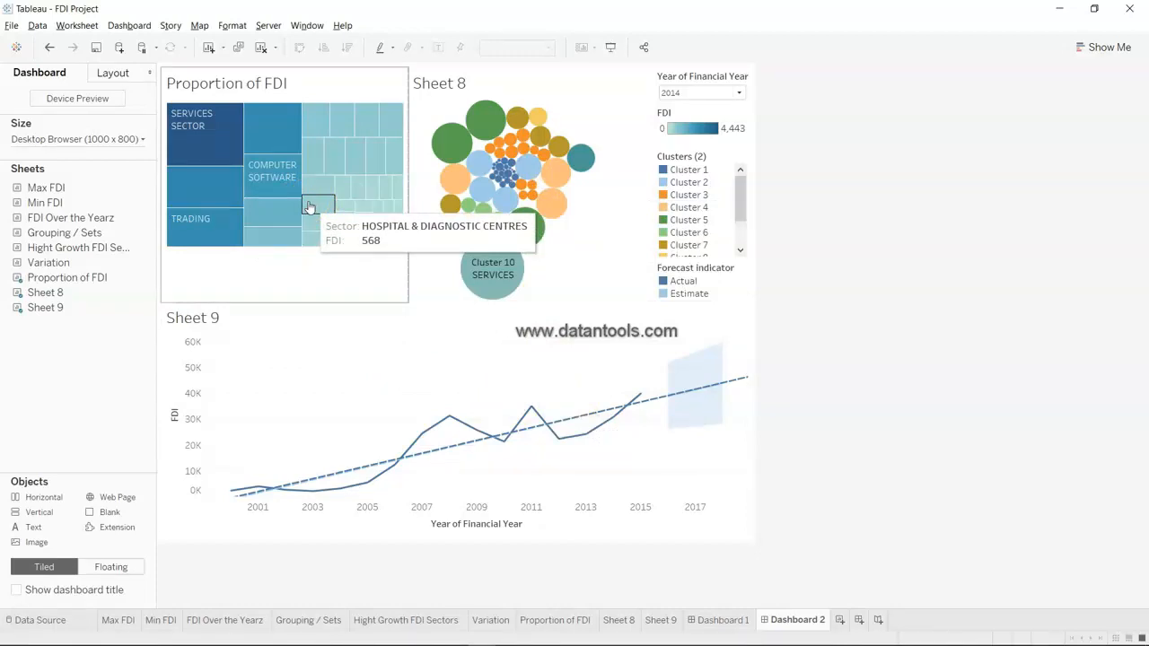
Compare the layouts of Dashboard 1 and Dashboard 2
click(724, 619)
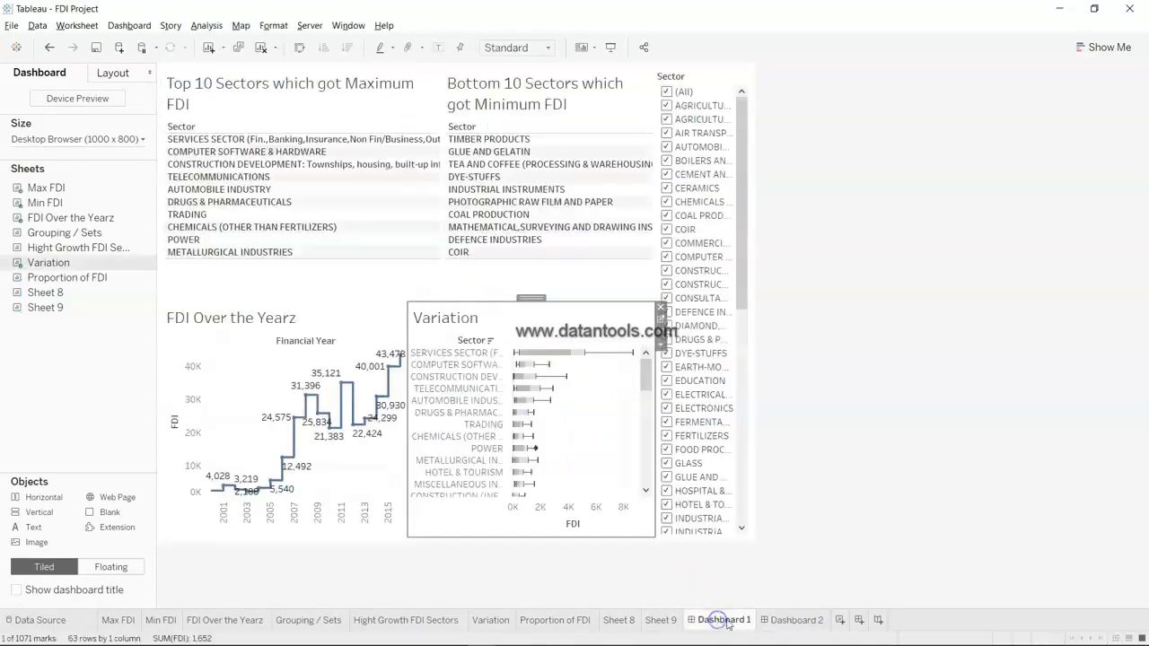
click(774, 624)
click(732, 621)
click(772, 623)
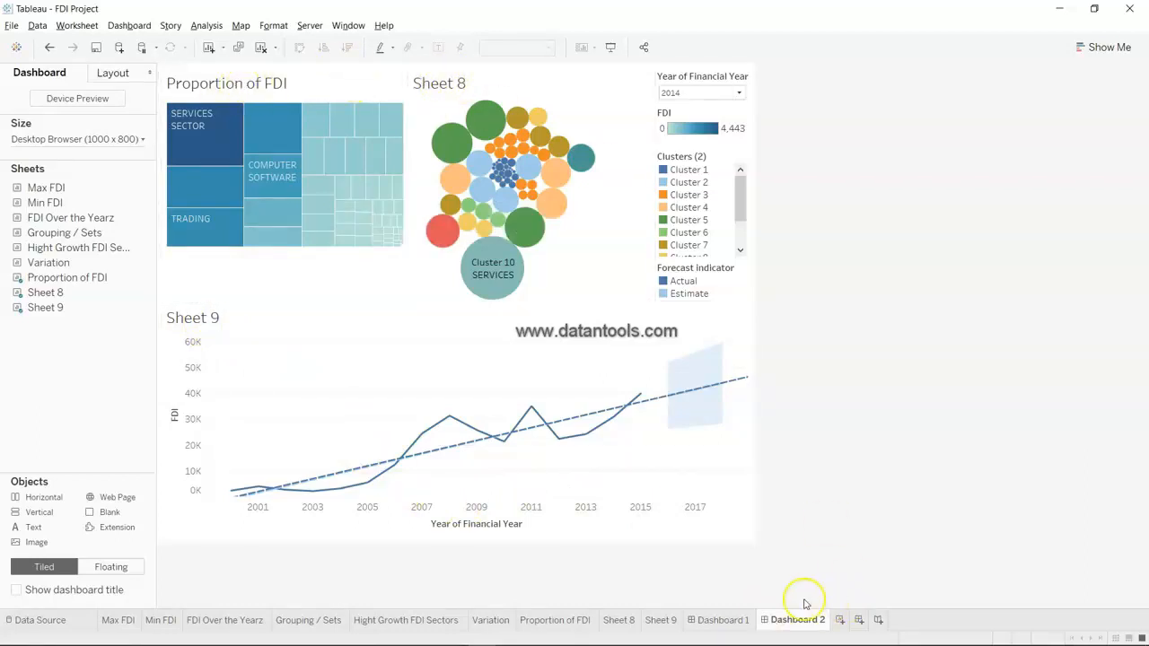
On Dashboard 1, apply the Sector filter to the Variation worksheet in addition to FDI Over the Yearz
click(733, 619)
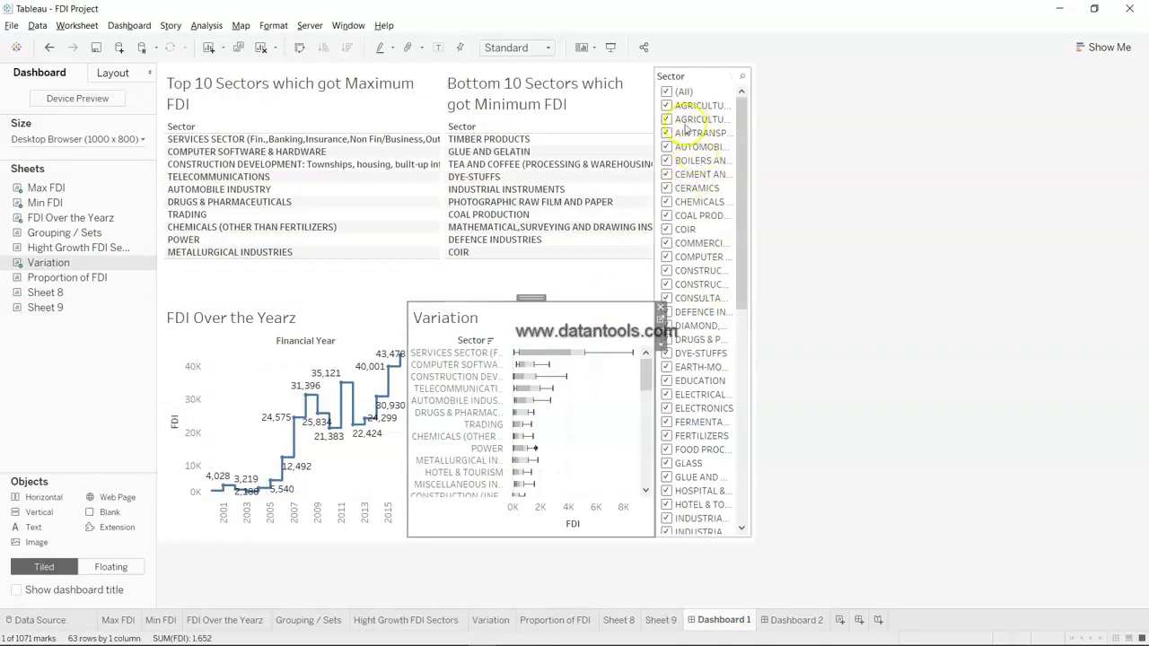
click(691, 83)
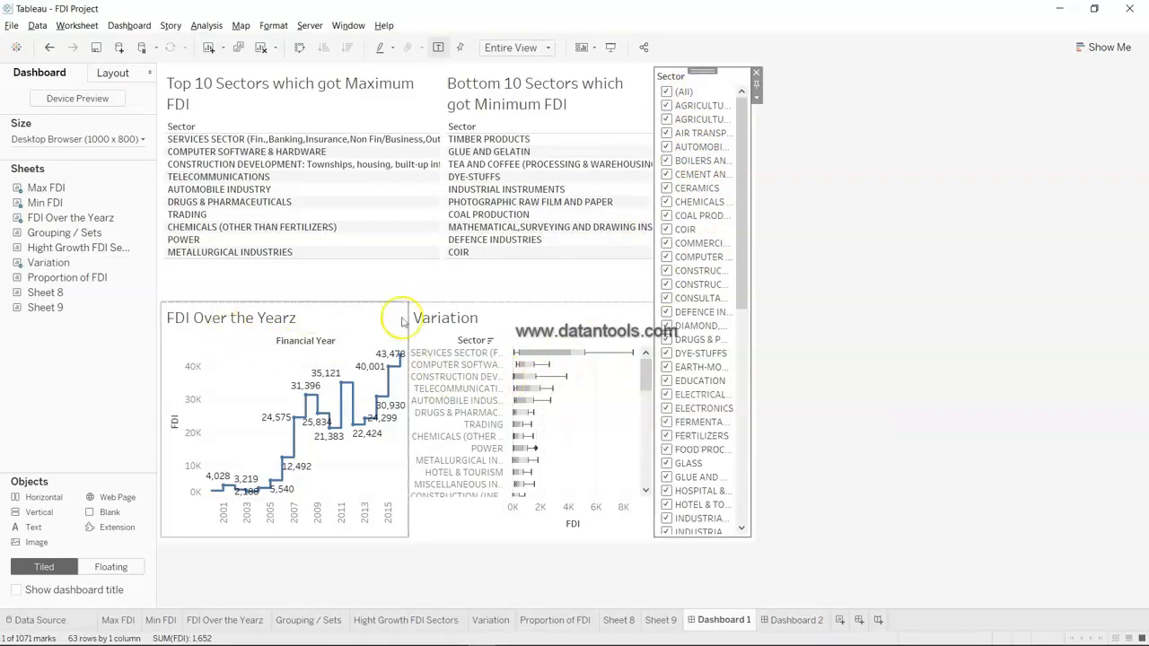
click(756, 99)
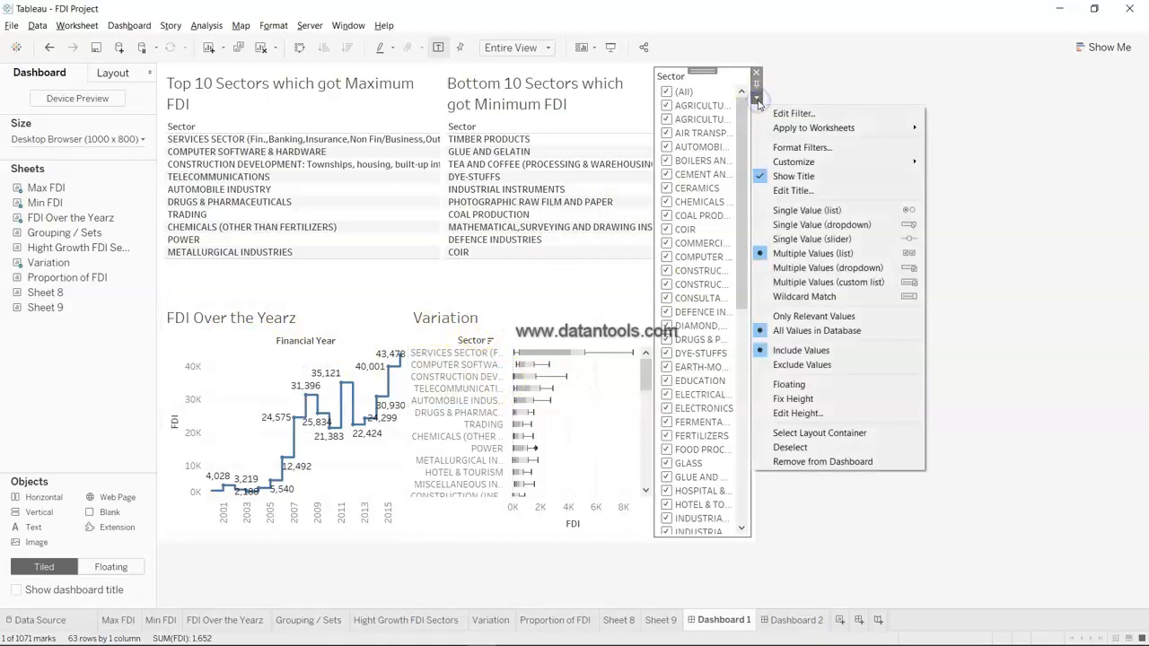
mouse_move(816, 163)
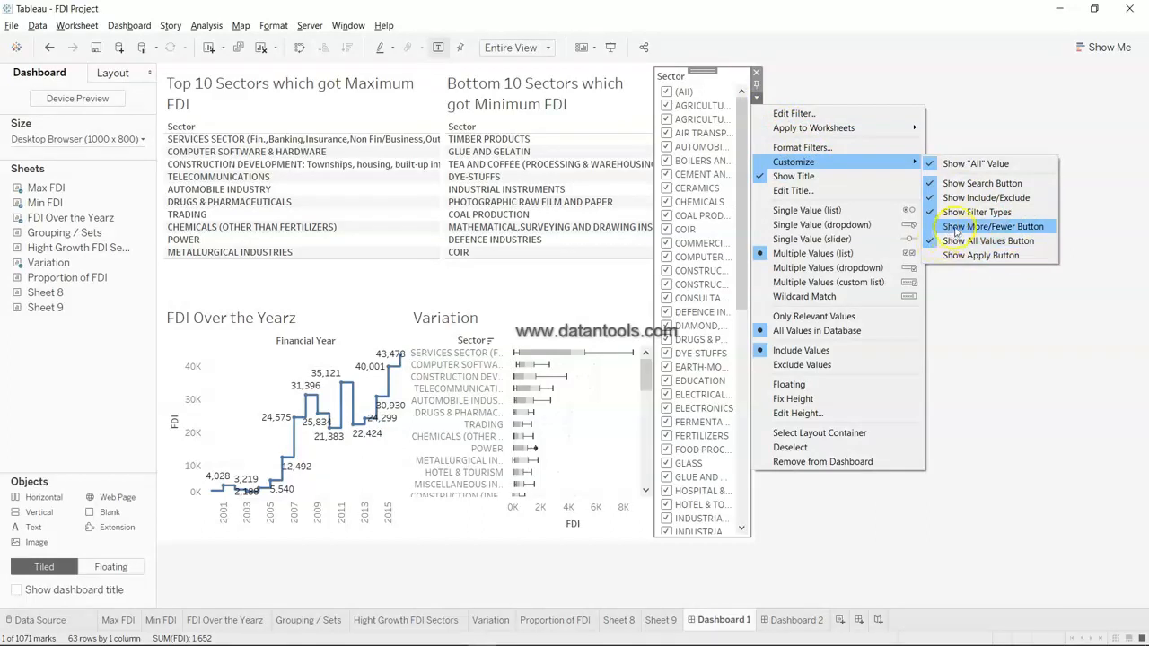
mouse_move(886, 133)
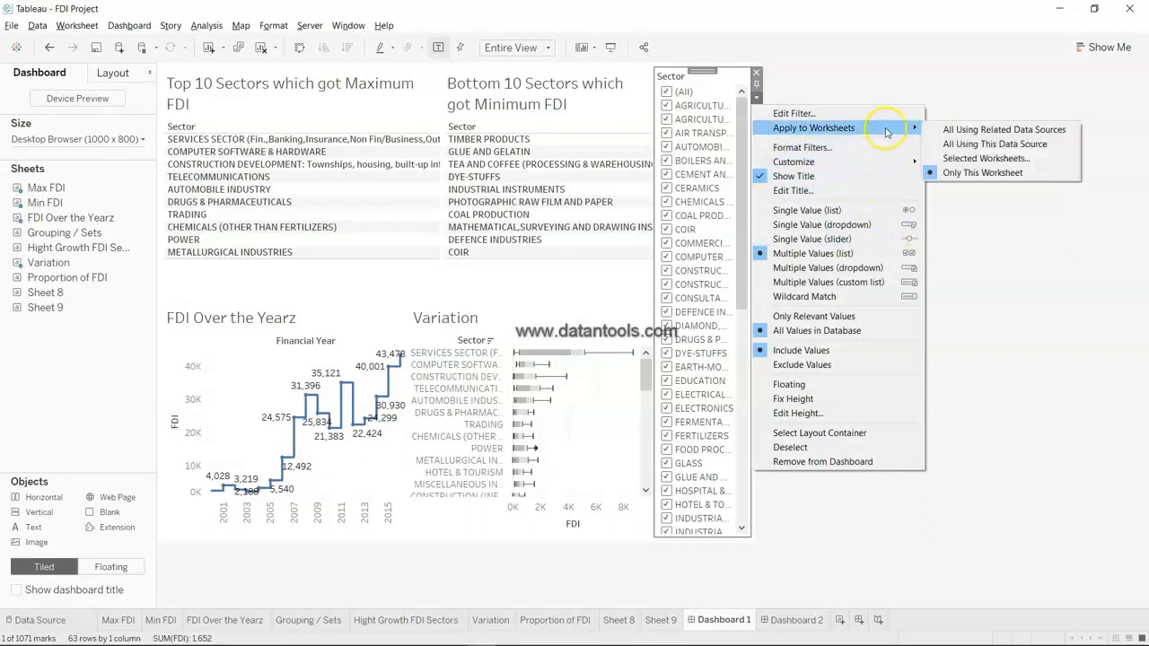
click(1012, 159)
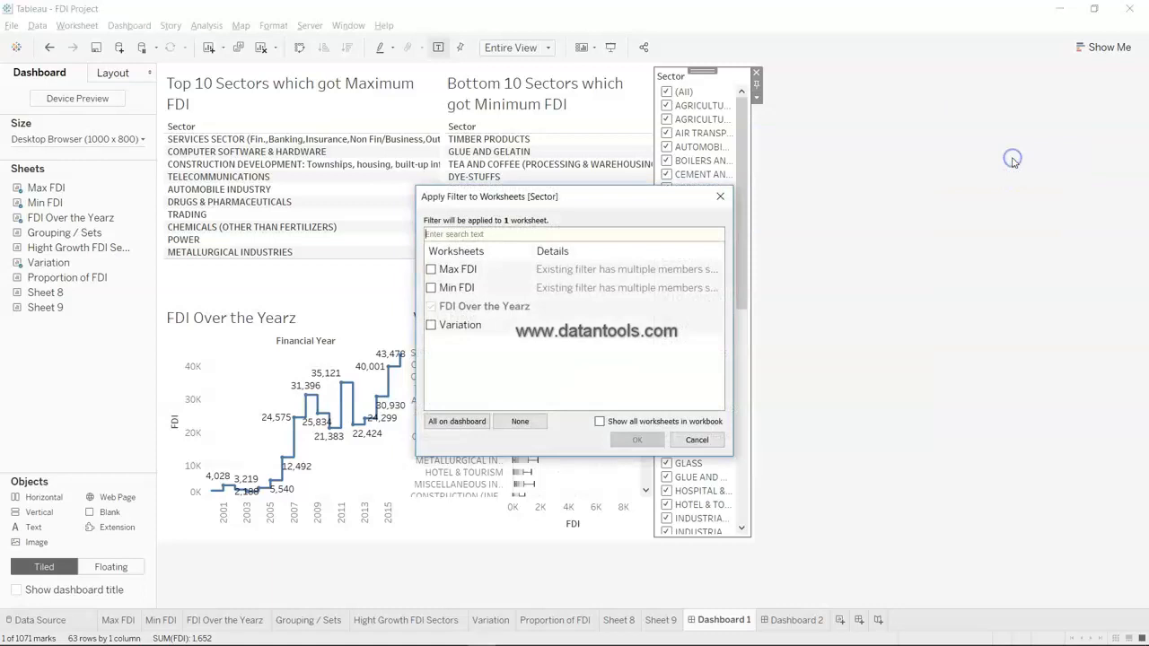
drag(499, 196, 808, 184)
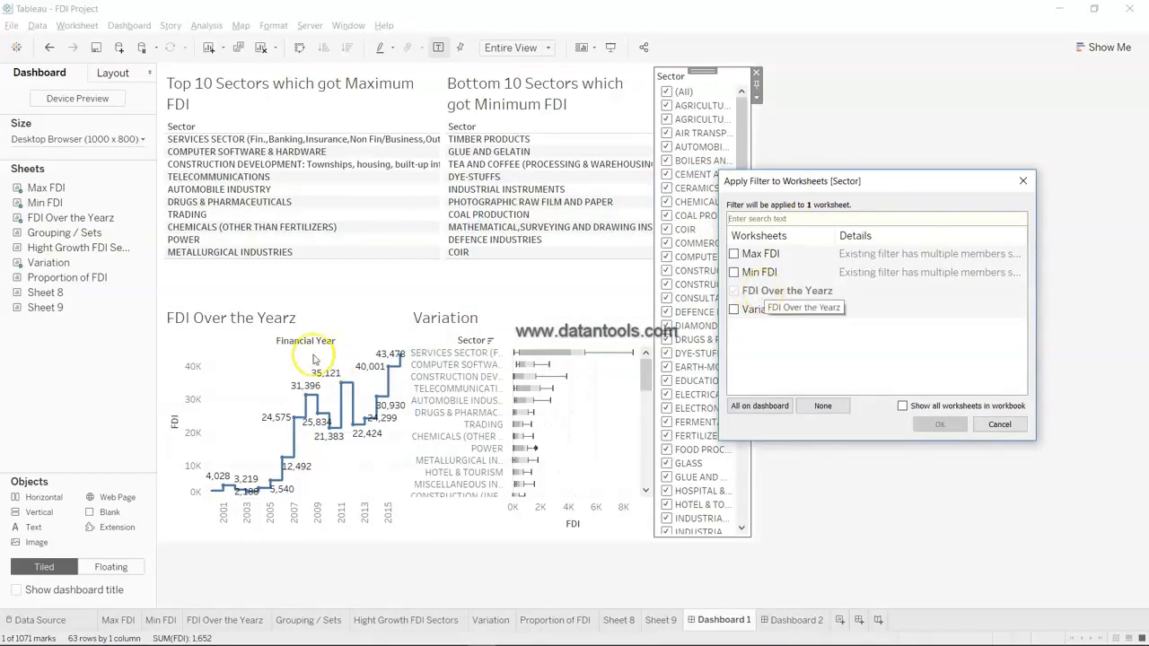
click(735, 309)
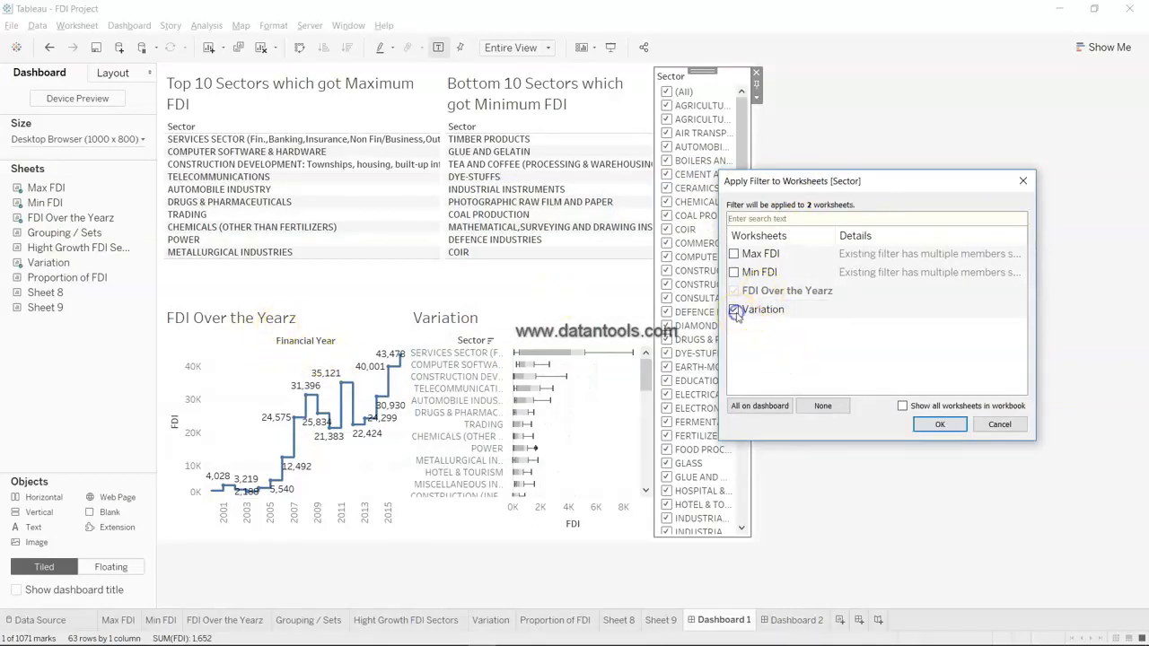
click(940, 425)
Restrict the Sector filter to Agriculture Services, Air Transport, Boilers and Steam Generating Plants, Cement and Gypsum Products, and Coir
click(666, 92)
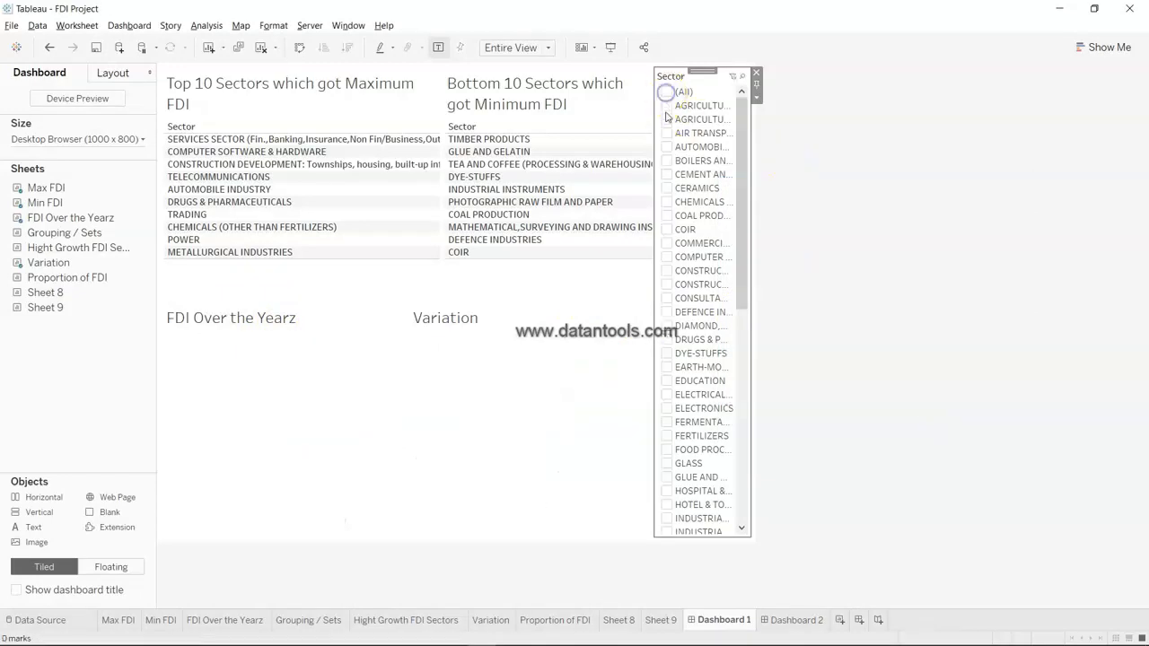
click(666, 119)
click(666, 133)
click(666, 161)
click(666, 174)
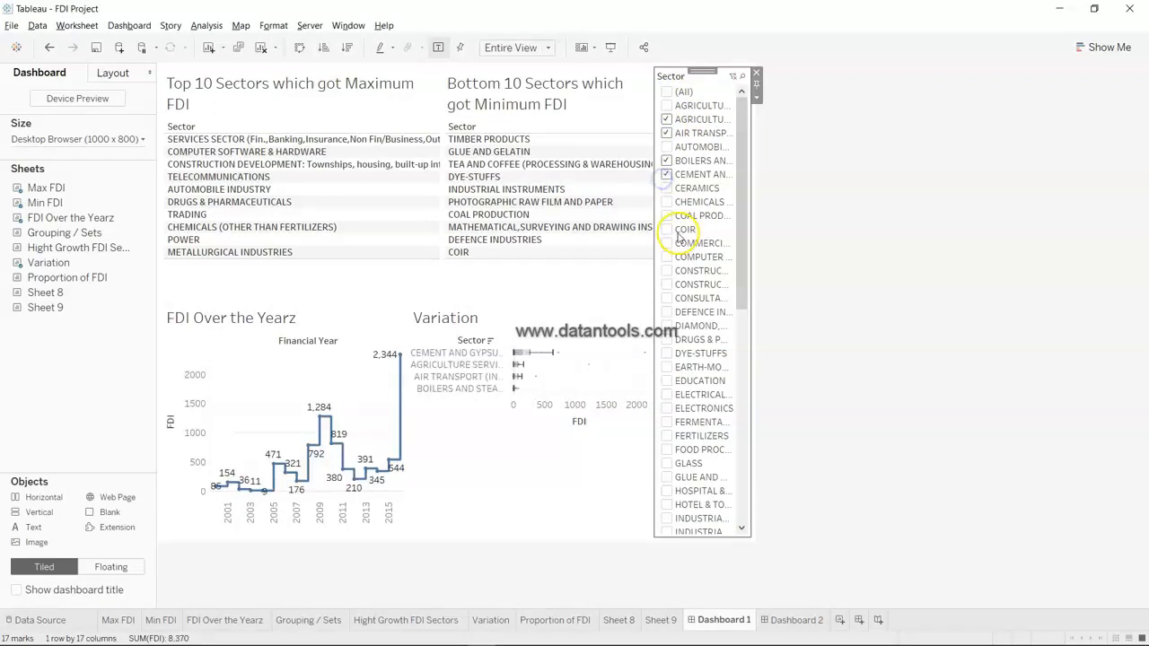
click(666, 230)
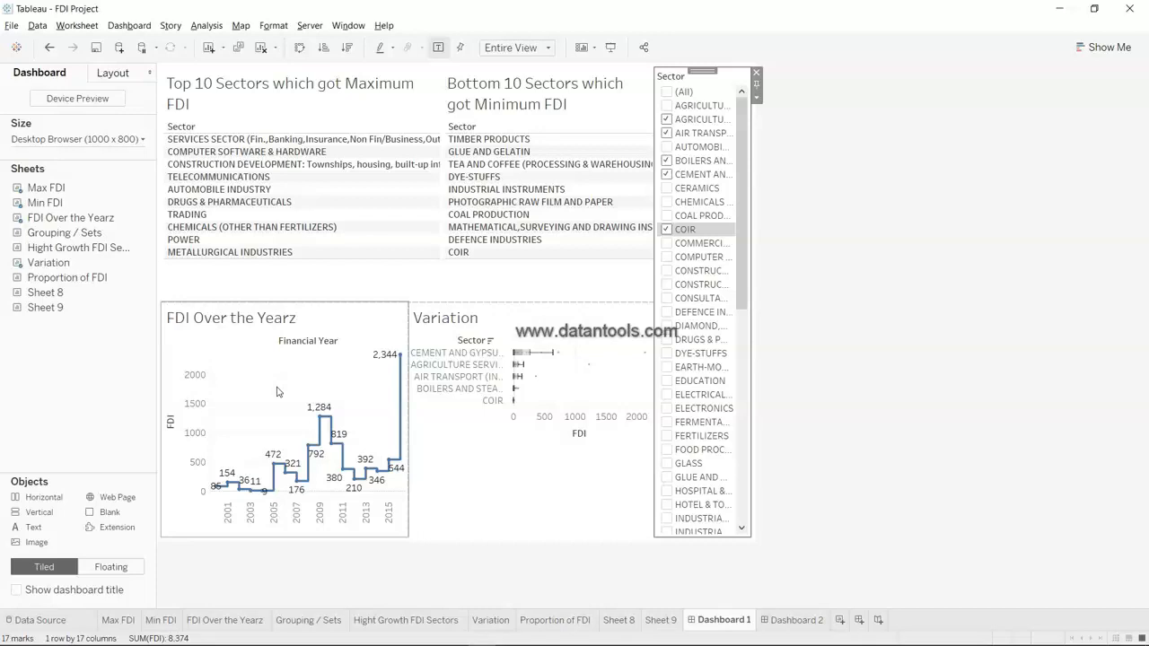
Change the Sector filter to a multiple values dropdown and place it across the top of the dashboard
click(756, 95)
click(813, 131)
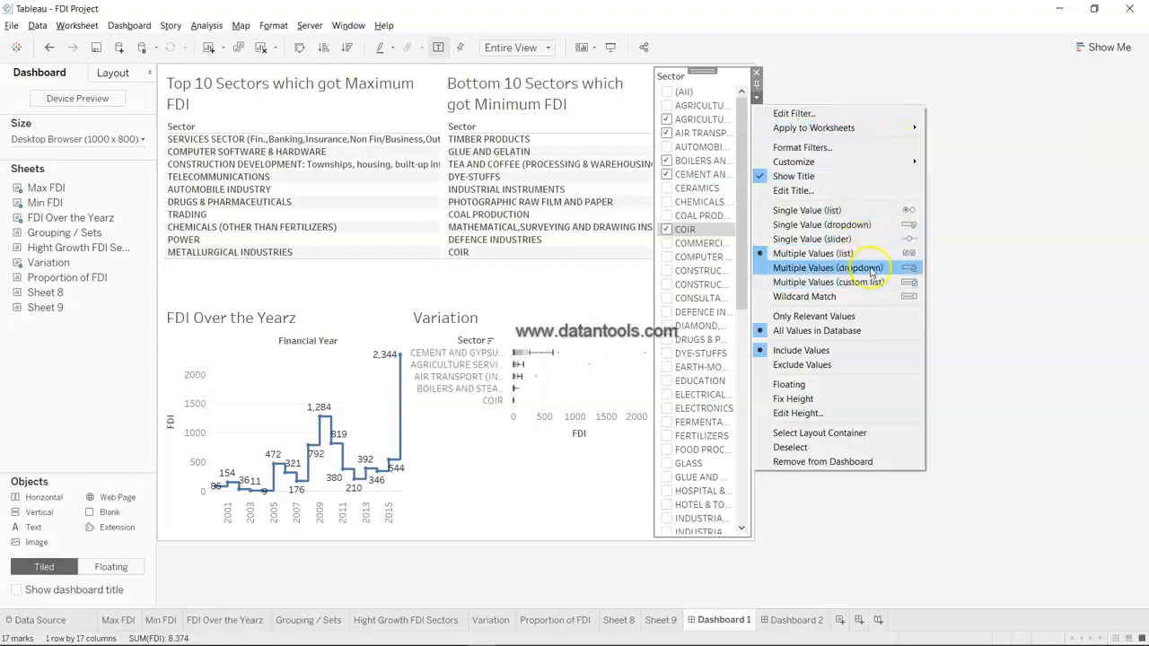
click(828, 267)
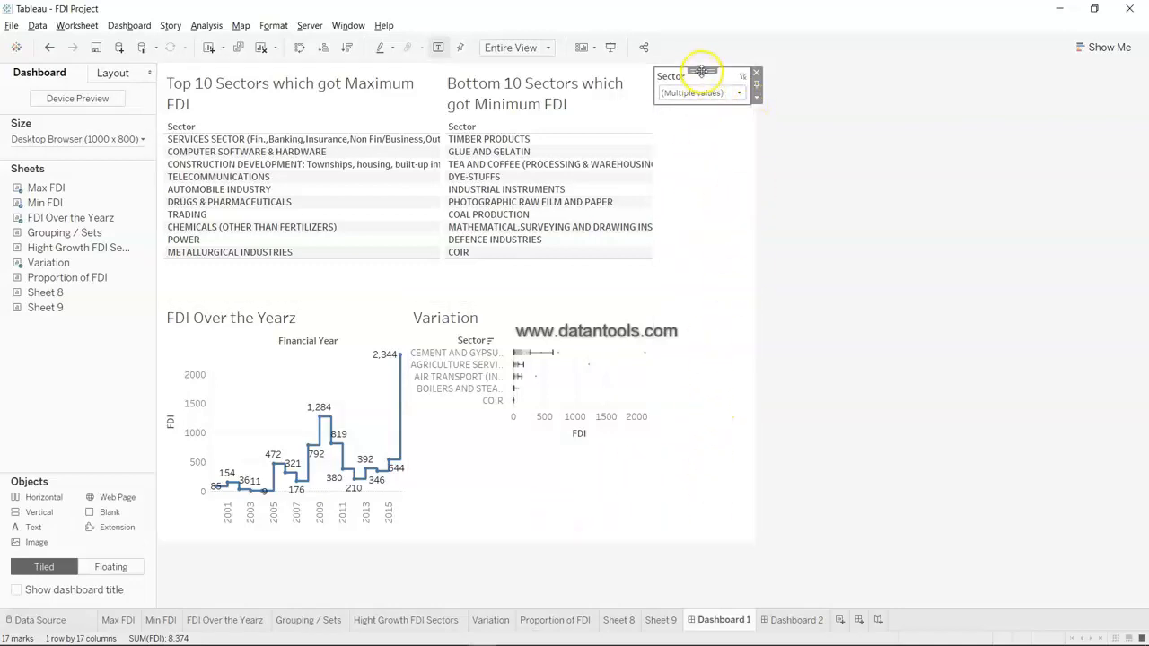
mouse_move(701, 71)
mouse_down()
mouse_move(436, 58)
mouse_move(439, 69)
mouse_move(441, 54)
mouse_move(449, 64)
mouse_up()
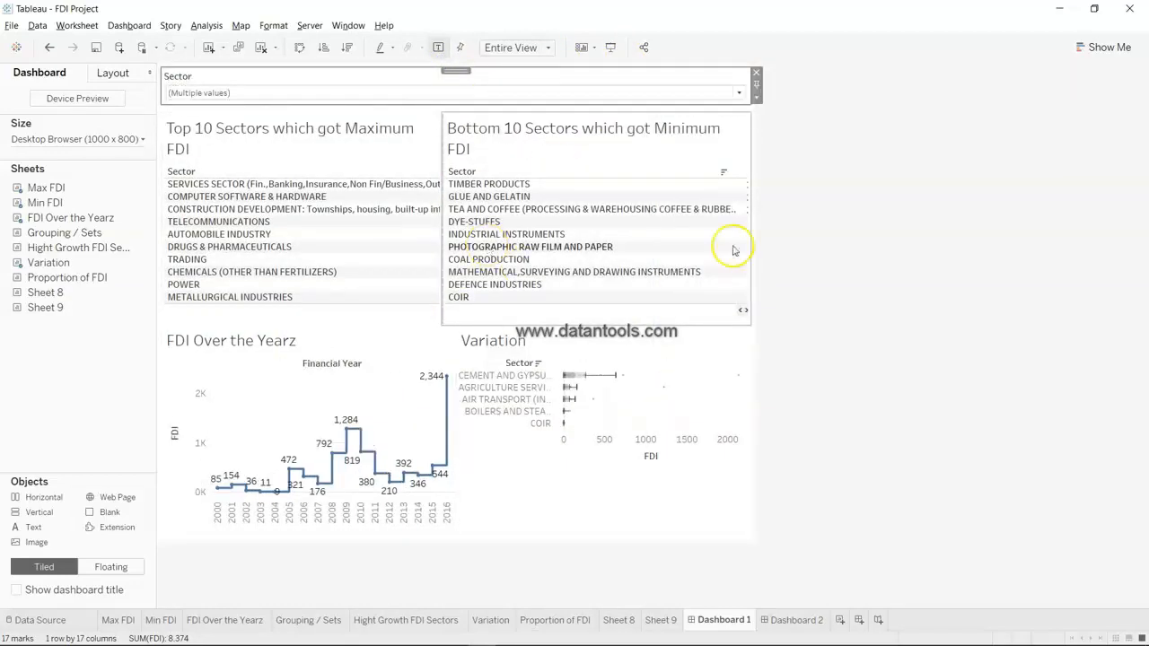
Look through the sector list in the filter dropdown and review the filtered Variation chart
click(739, 94)
scroll(547, 402, down, 10)
scroll(548, 402, up, 10)
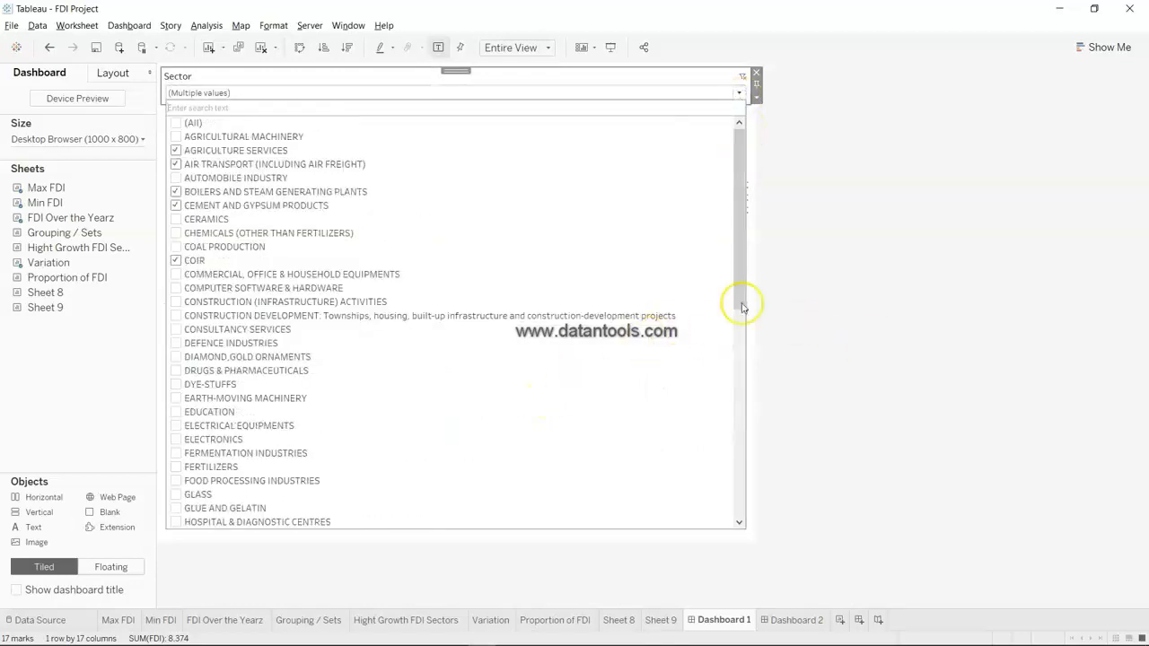
click(831, 306)
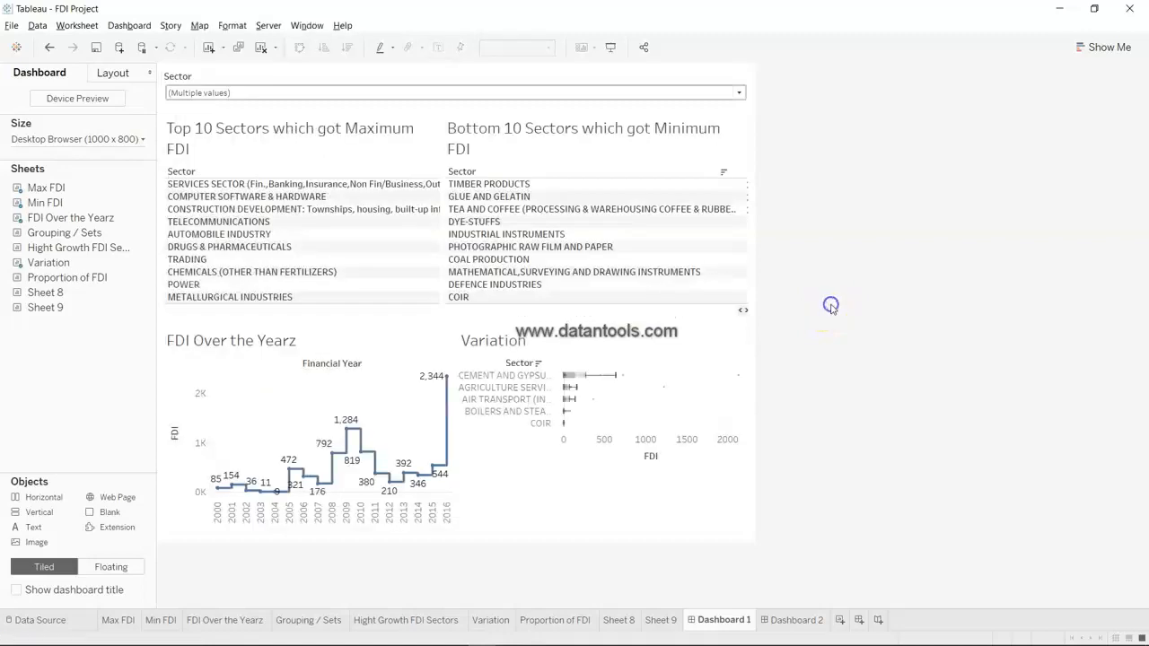
click(603, 386)
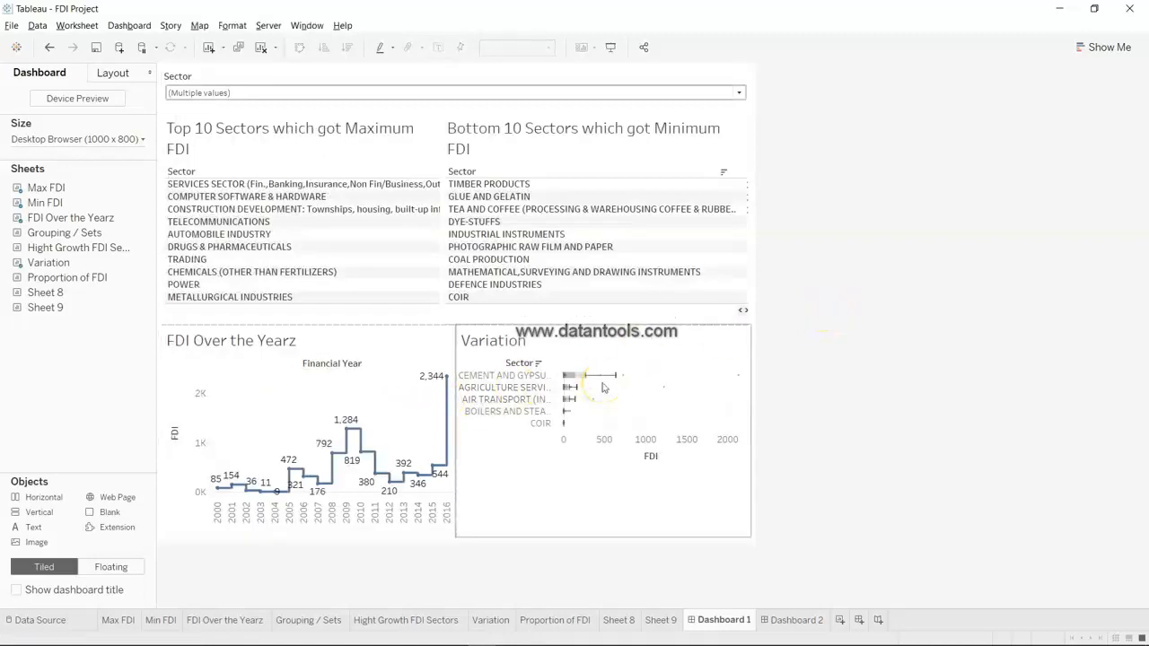
click(911, 441)
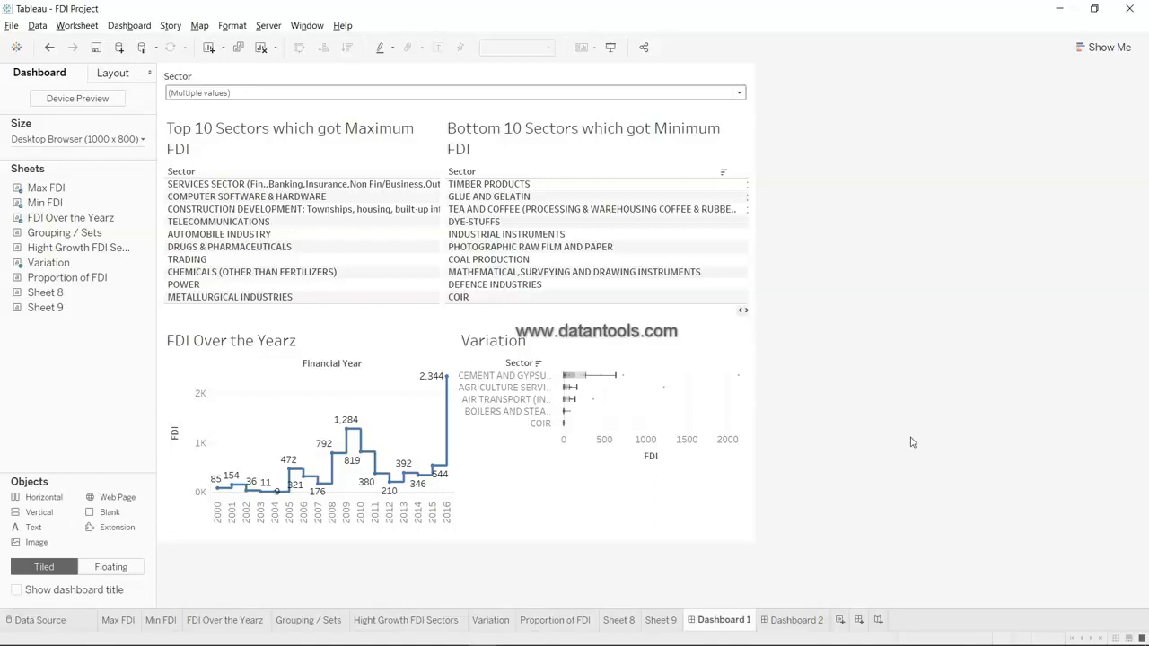
Review the Hight Growth FDI Sectors, Grouping / Sets and FDI Over the Yearz worksheets
click(441, 620)
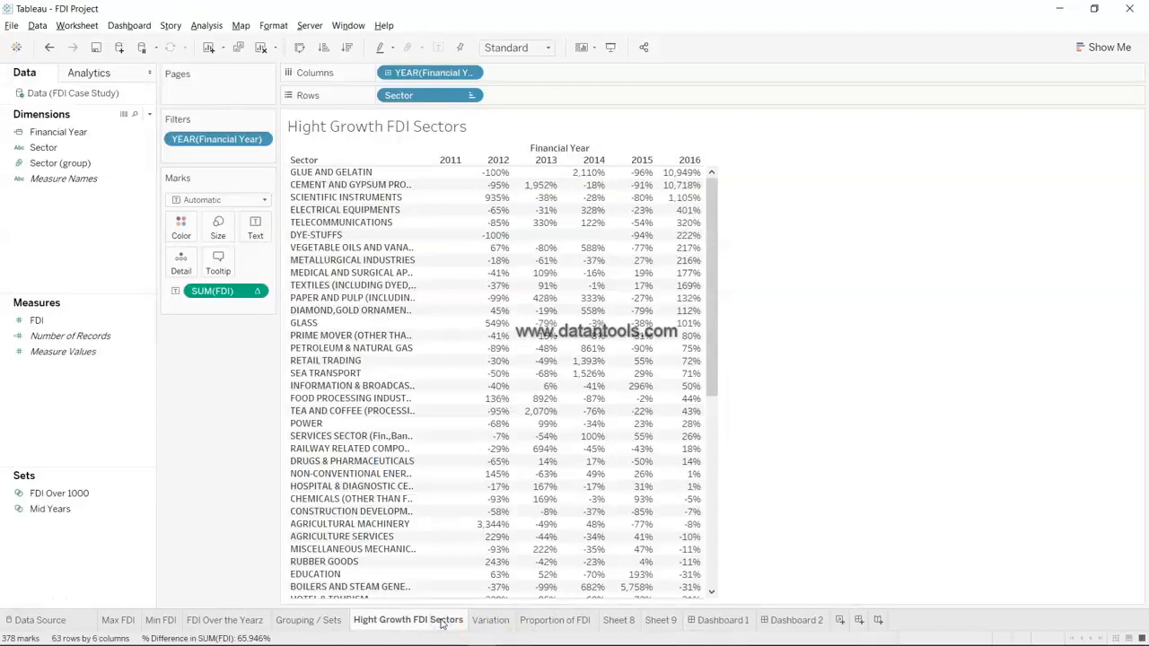
click(333, 620)
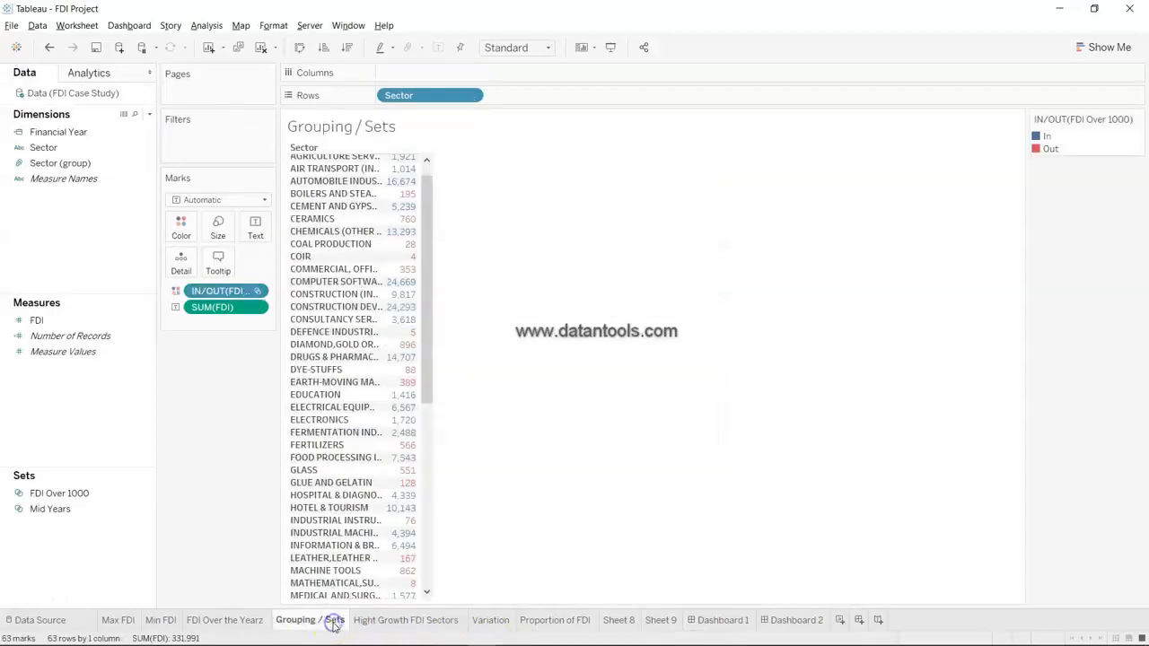
click(229, 620)
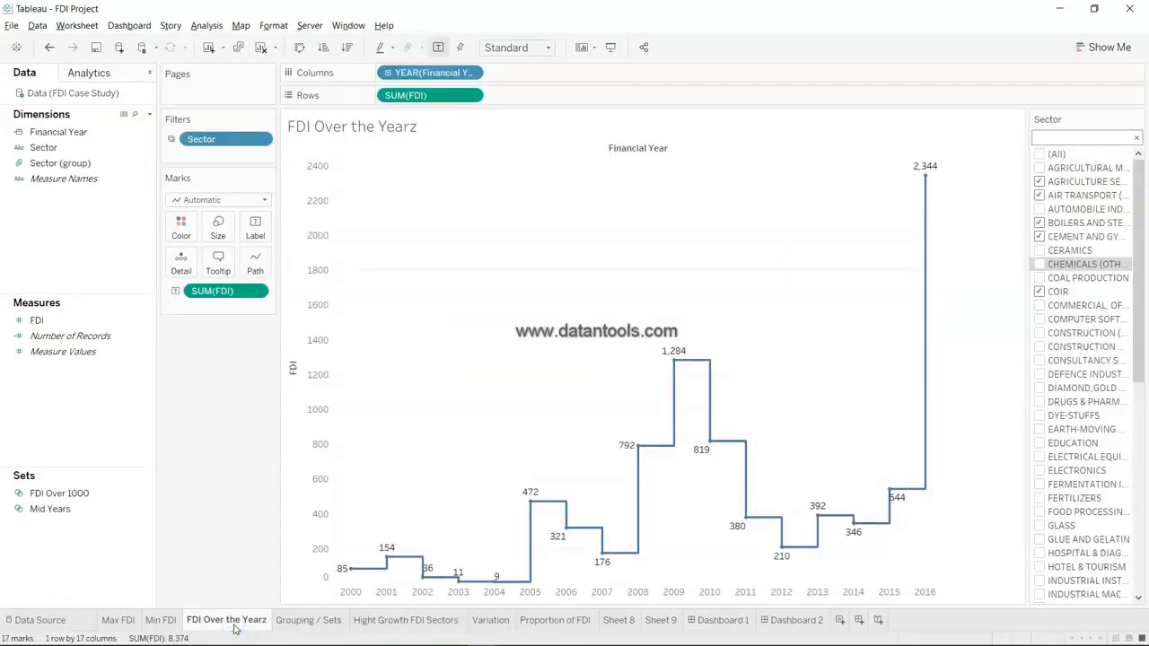
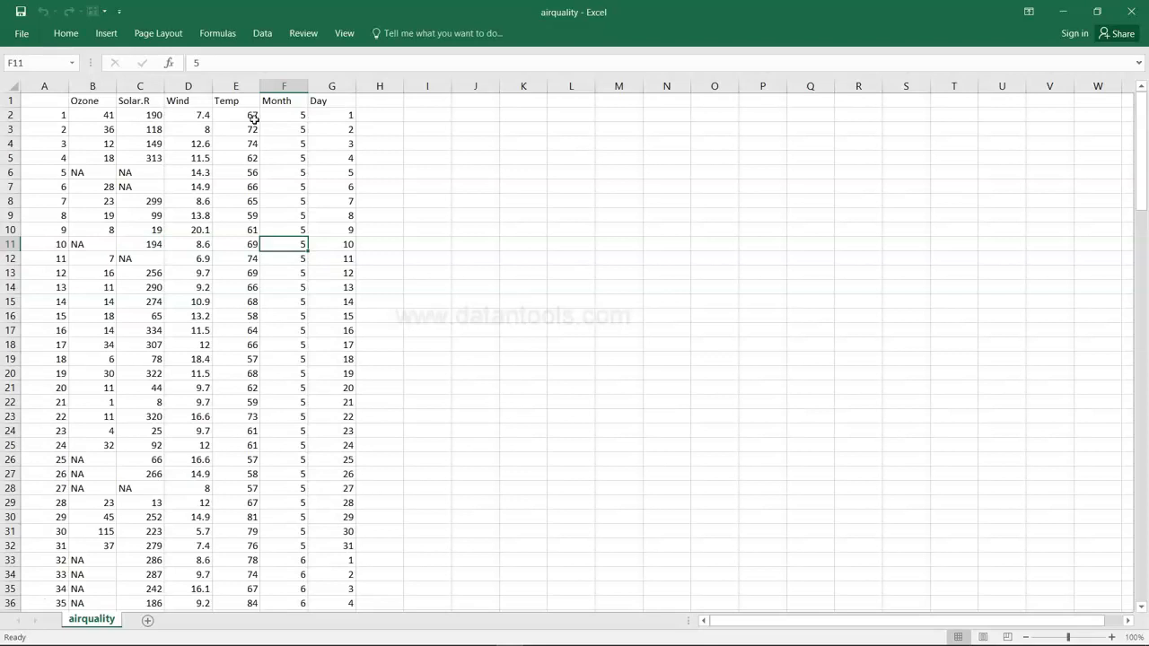
Switch to the airquality workbook in Excel and examine the Ozone, Solar.R, Wind, Temp, Month and Day columns
click(154, 158)
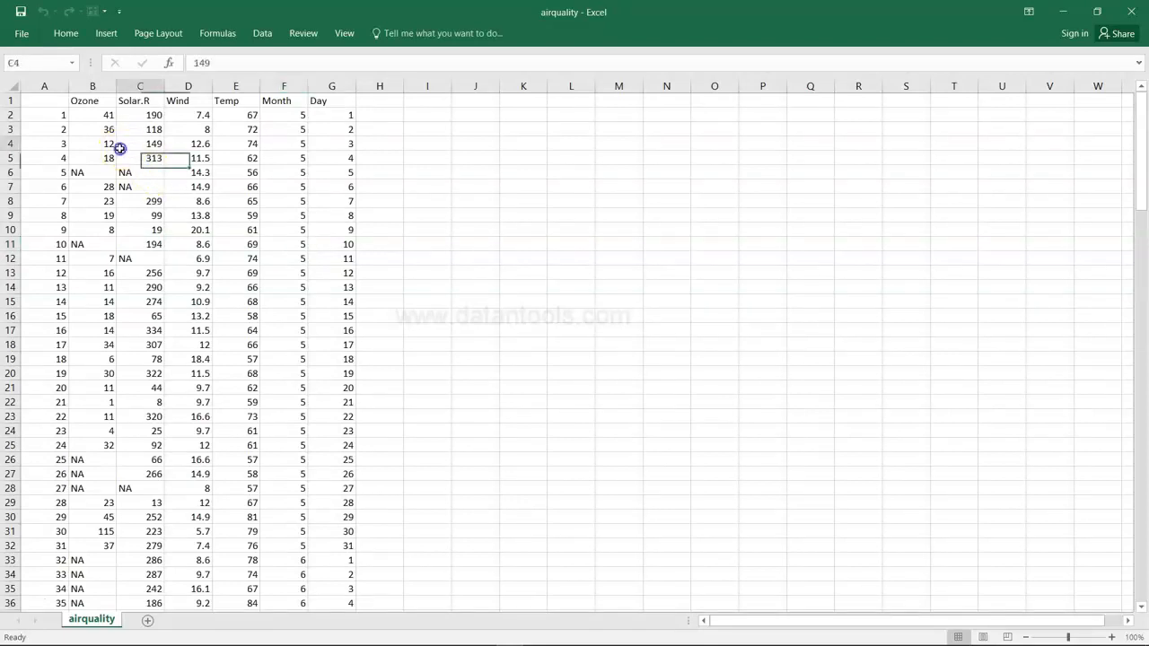
click(100, 133)
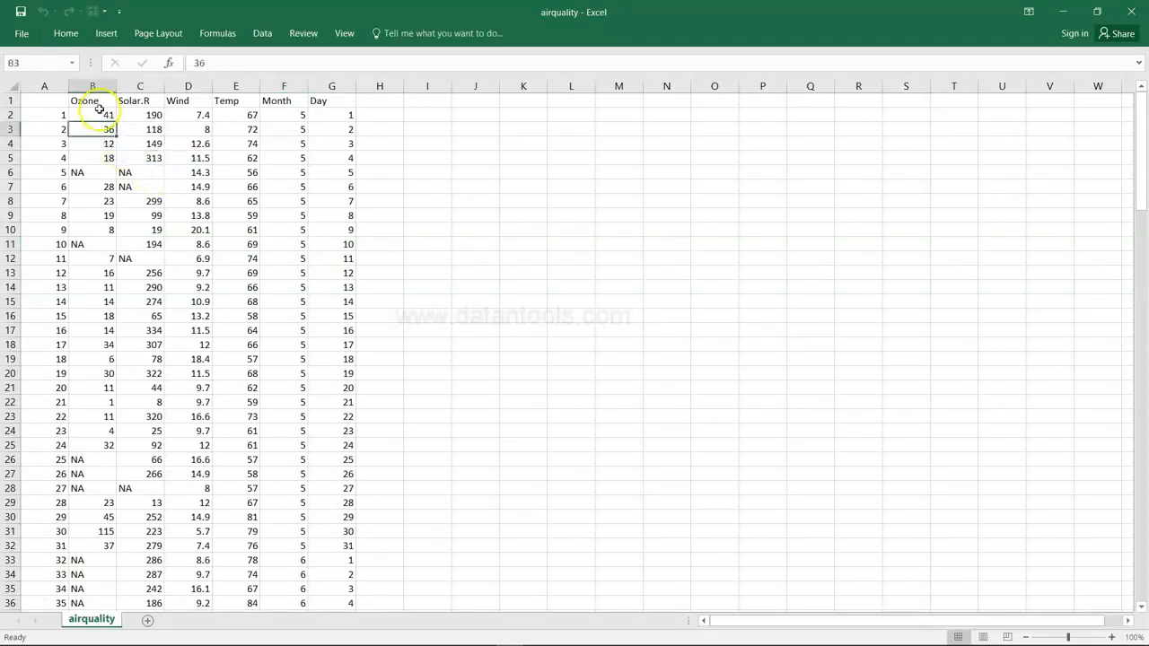
click(94, 105)
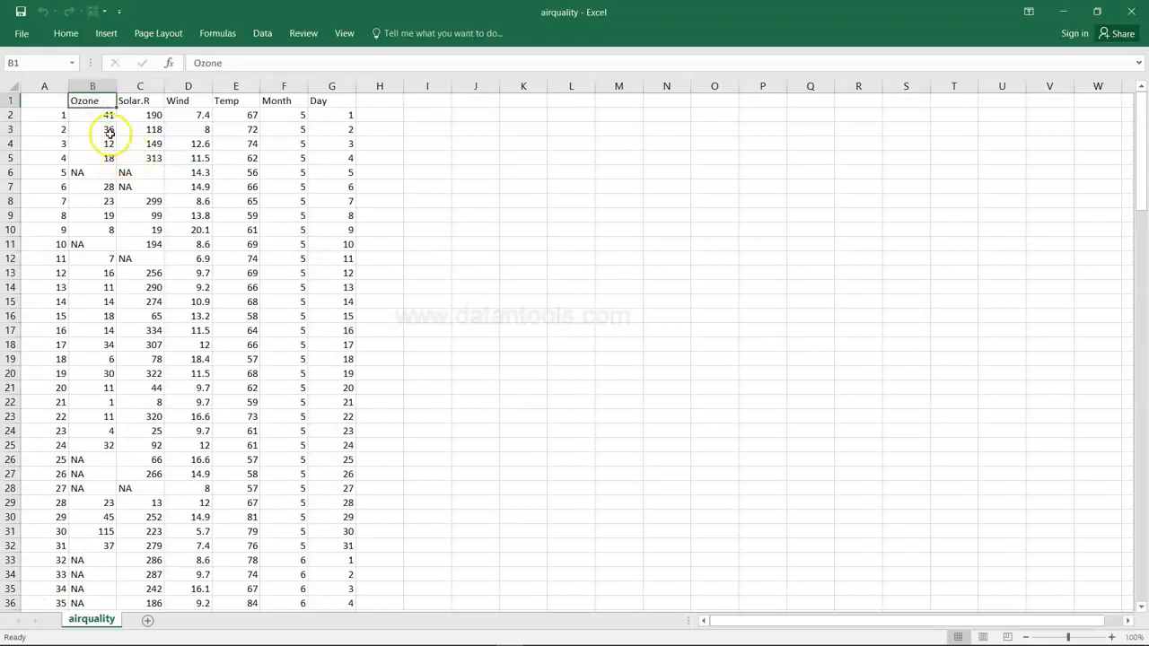
click(93, 85)
click(139, 85)
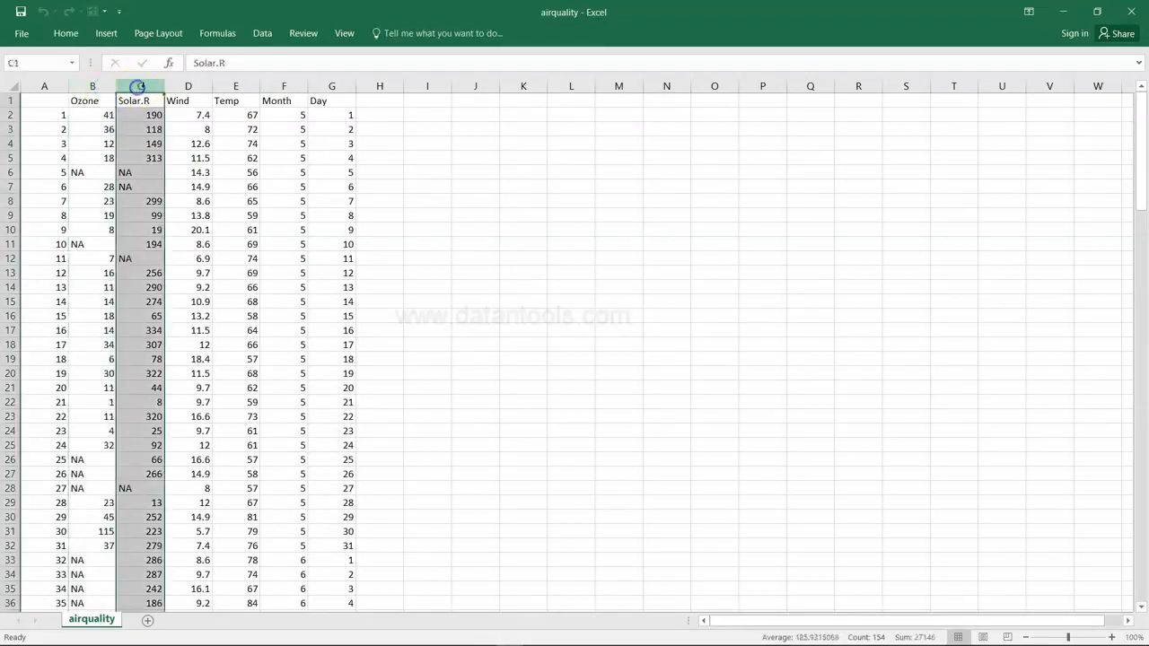
click(187, 85)
click(232, 86)
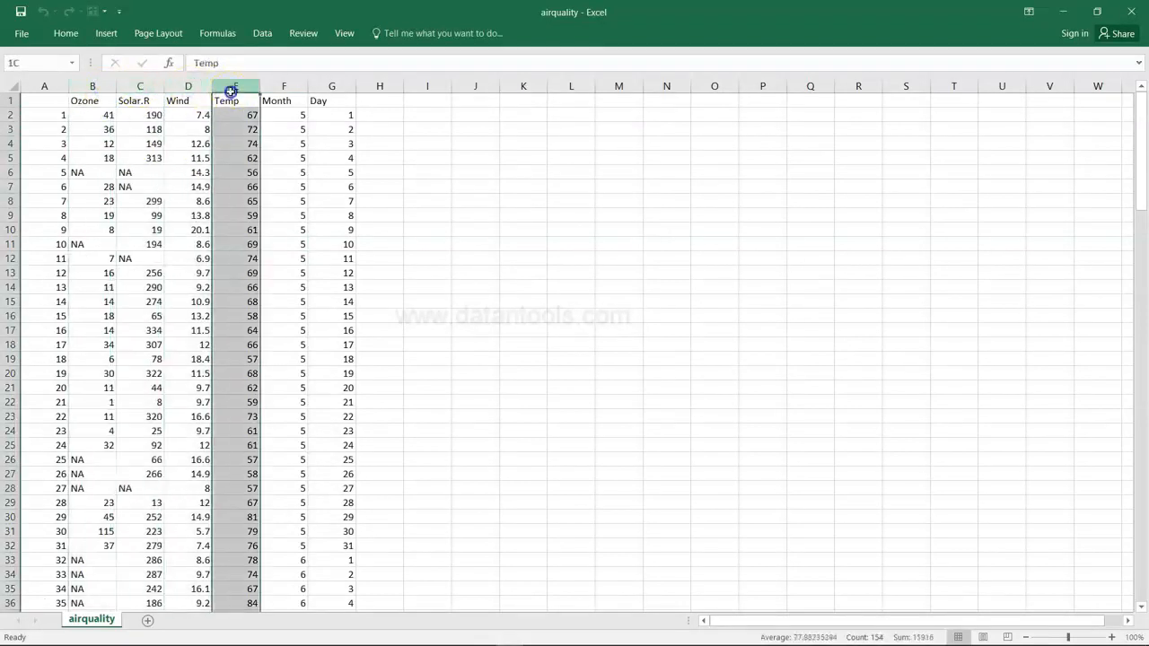
click(280, 86)
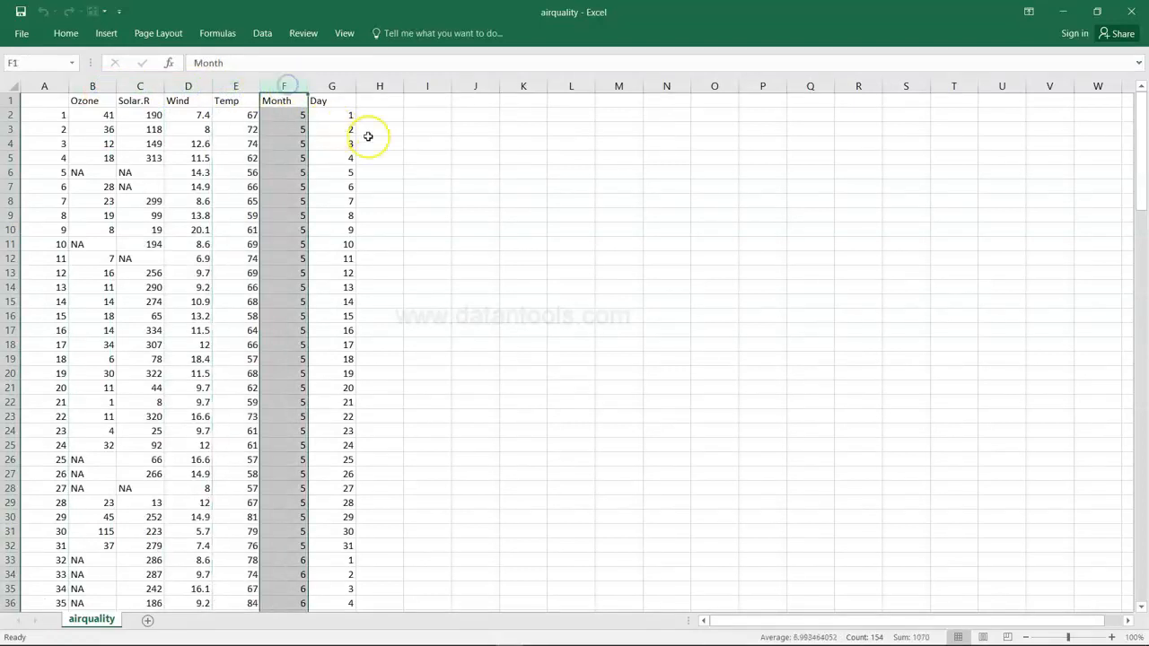
click(336, 89)
scroll(332, 264, down, 4)
scroll(332, 264, up, 4)
click(302, 228)
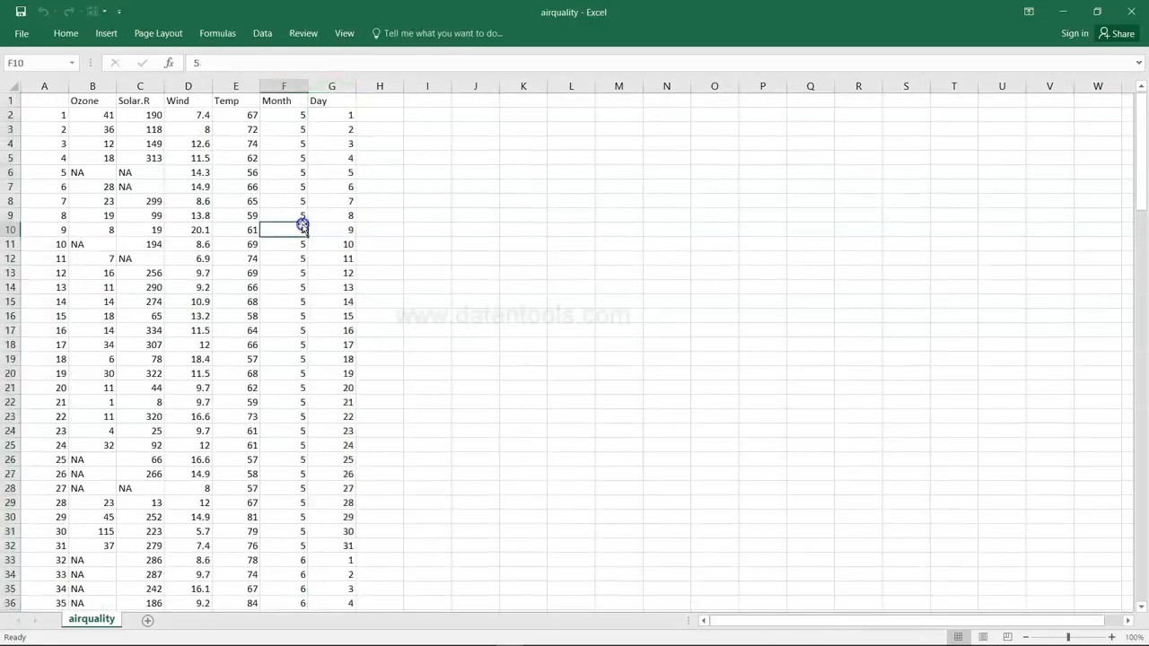
Go over the measurement and date columns again, and inspect the first record's Temp, Wind, Solar.R and Ozone values
click(244, 134)
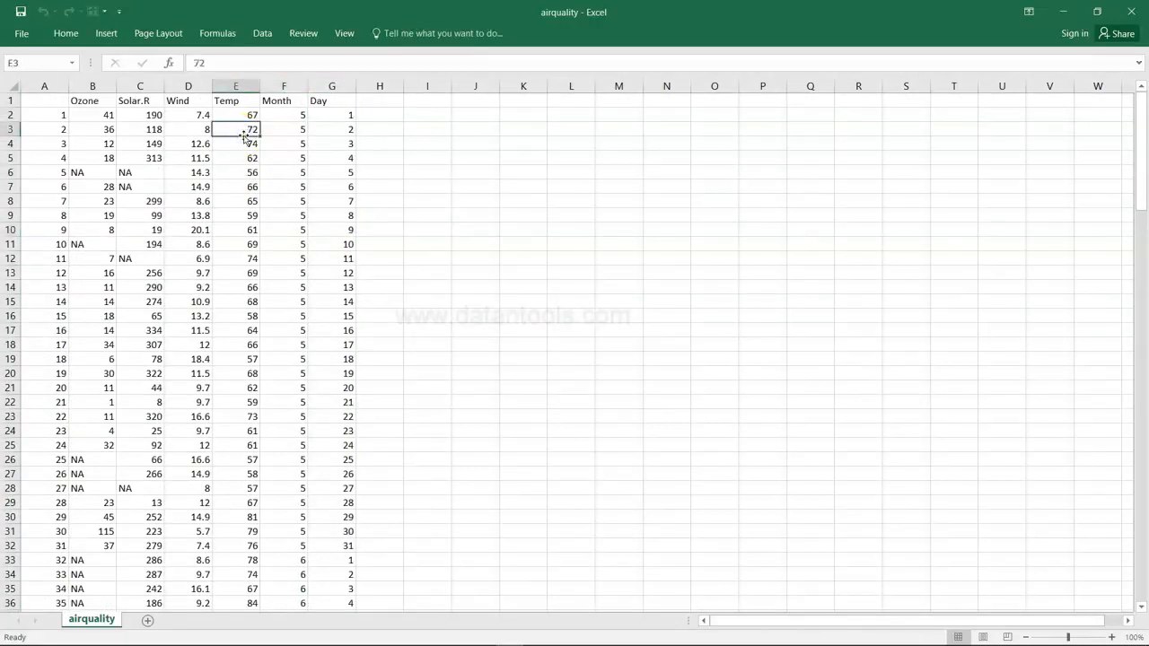
click(189, 87)
click(139, 85)
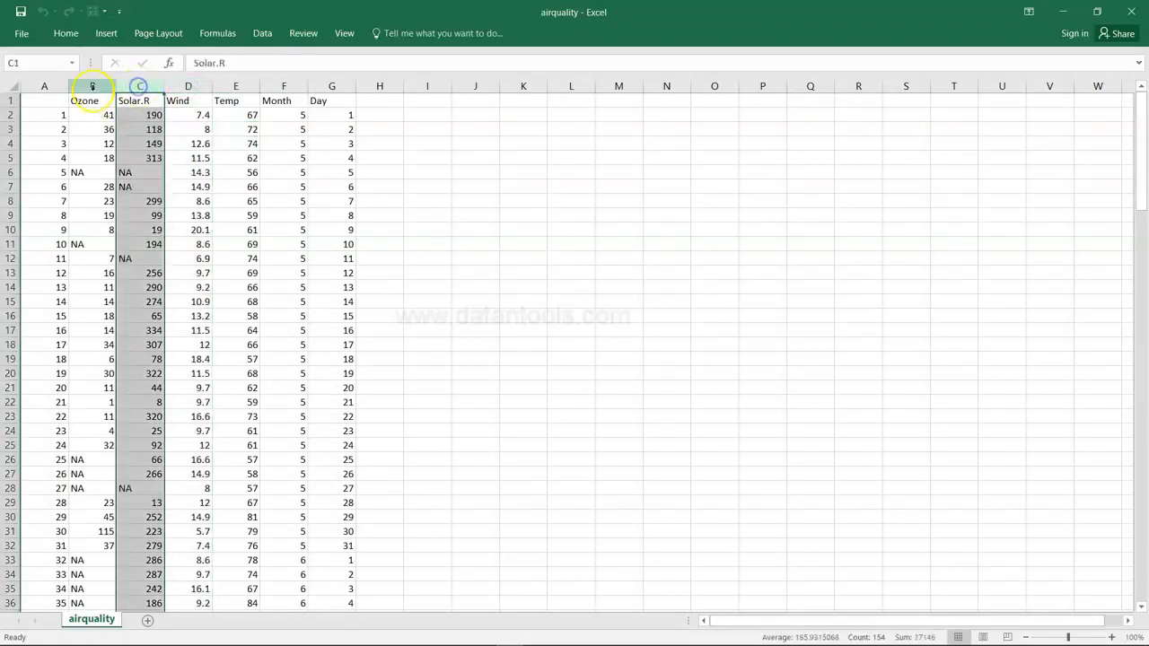
click(93, 87)
click(235, 86)
click(284, 87)
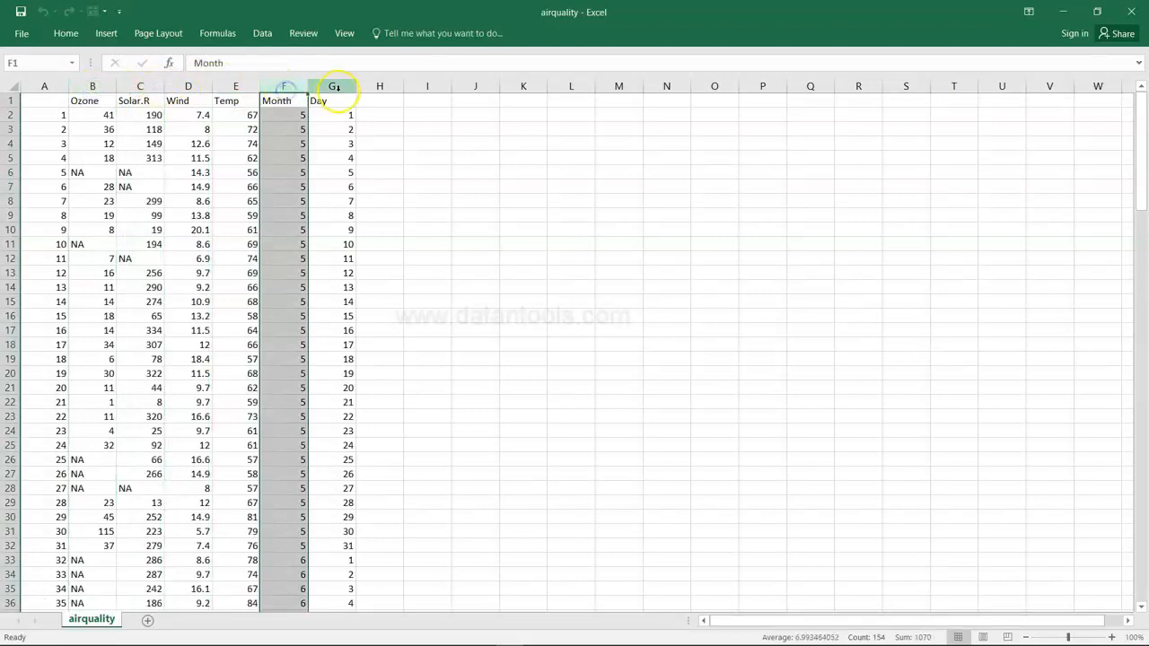
click(332, 86)
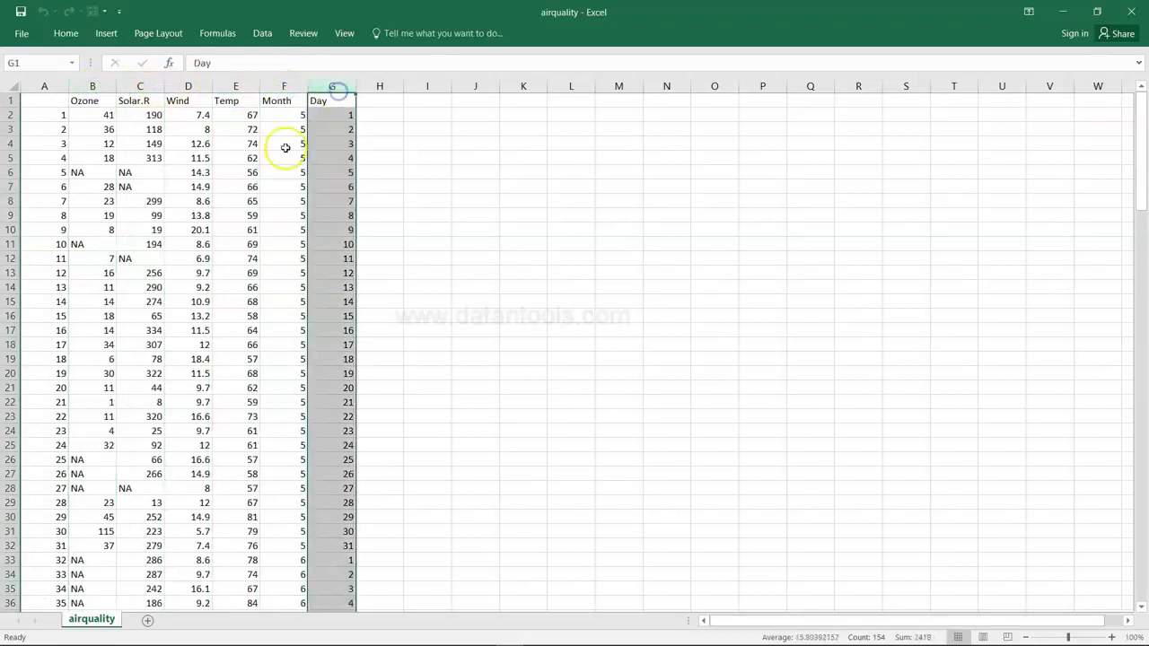
click(246, 120)
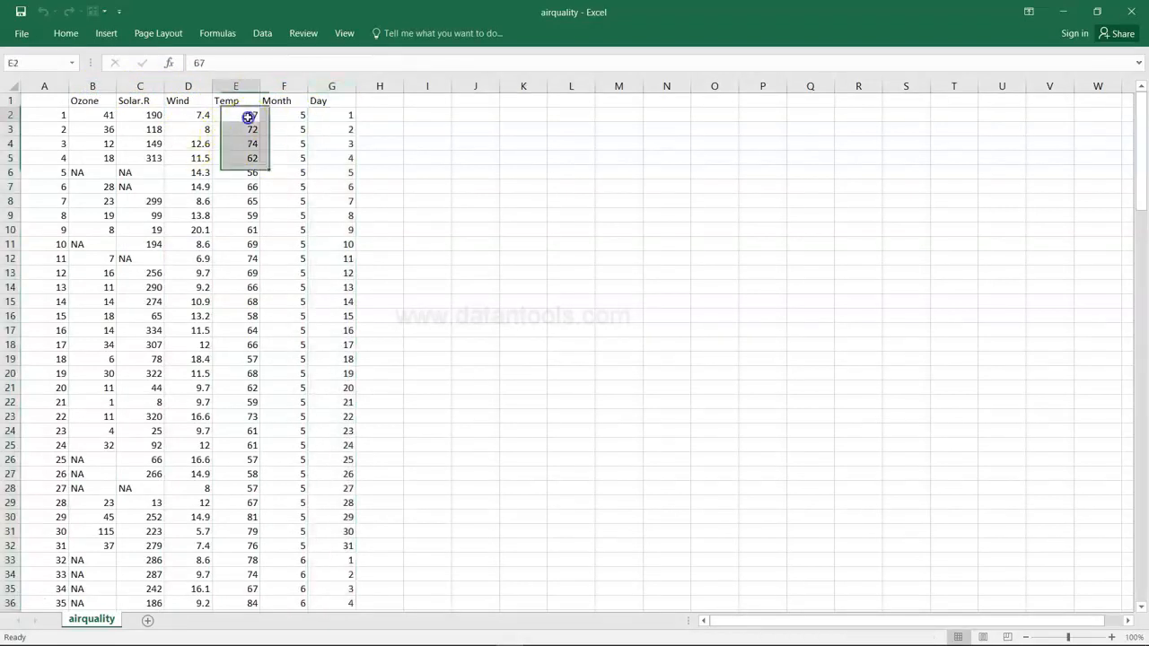
click(197, 118)
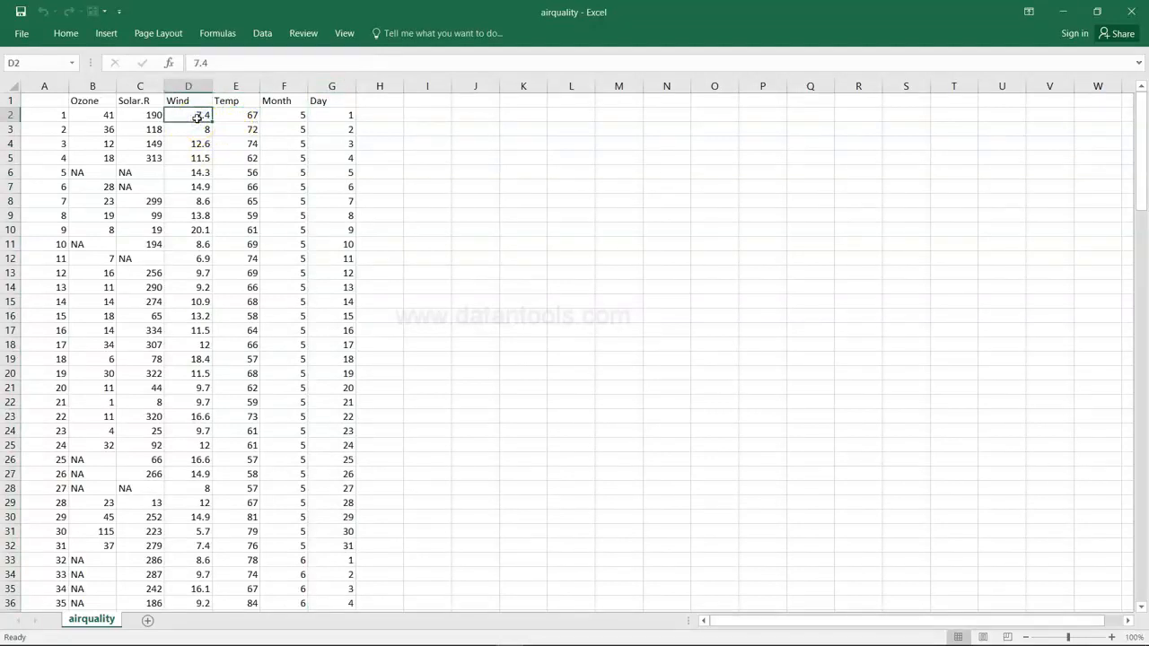
click(145, 120)
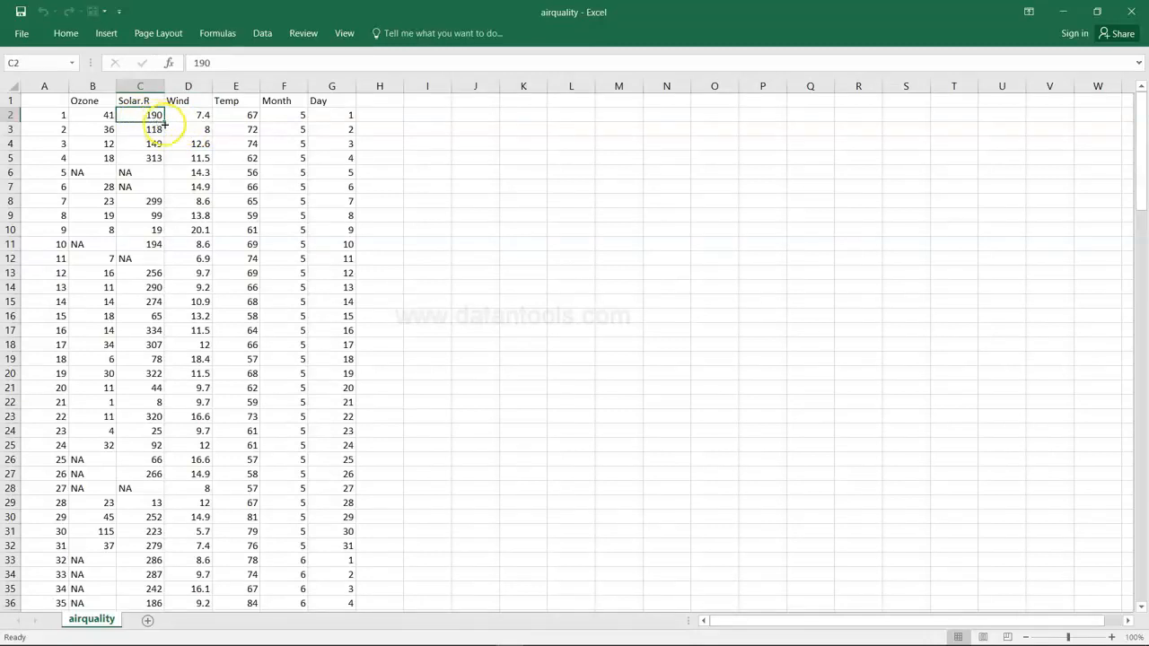
click(104, 117)
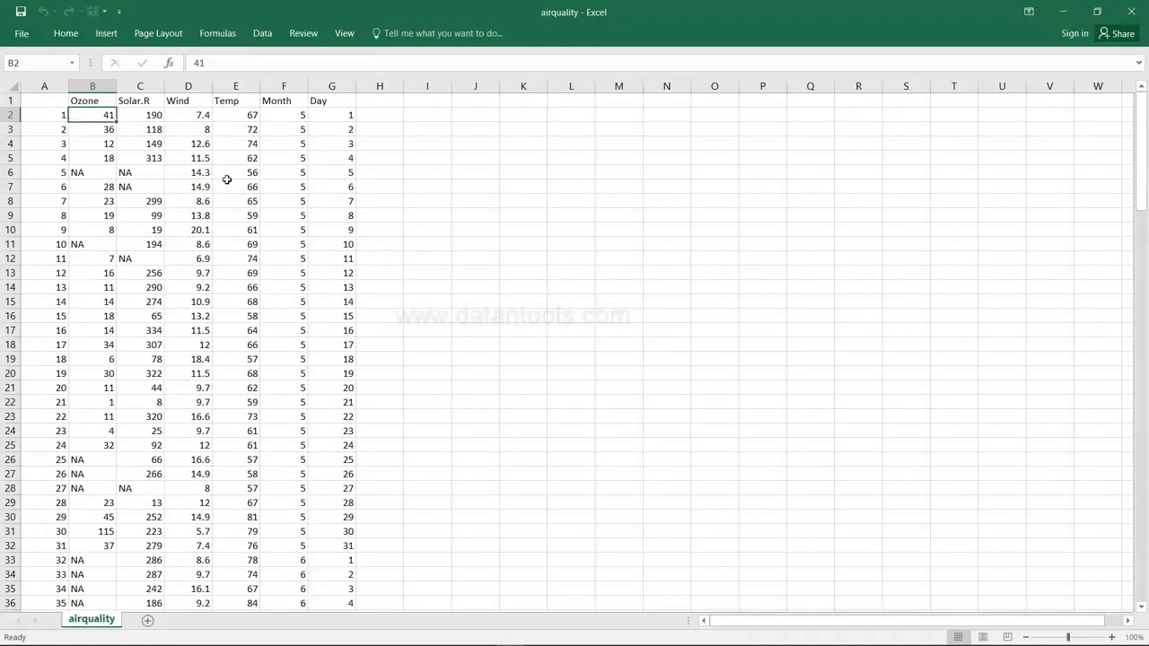
Try pasting the copied variable descriptions beside the data at cell I11, and undo the paste
click(427, 243)
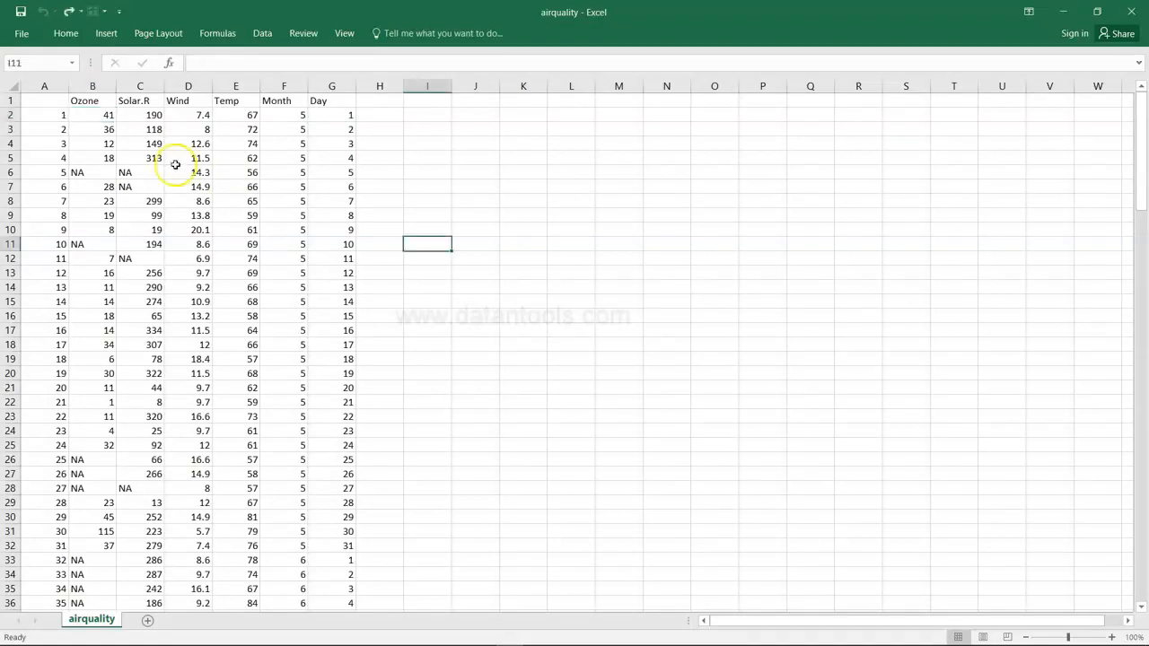
key(ctrl+v)
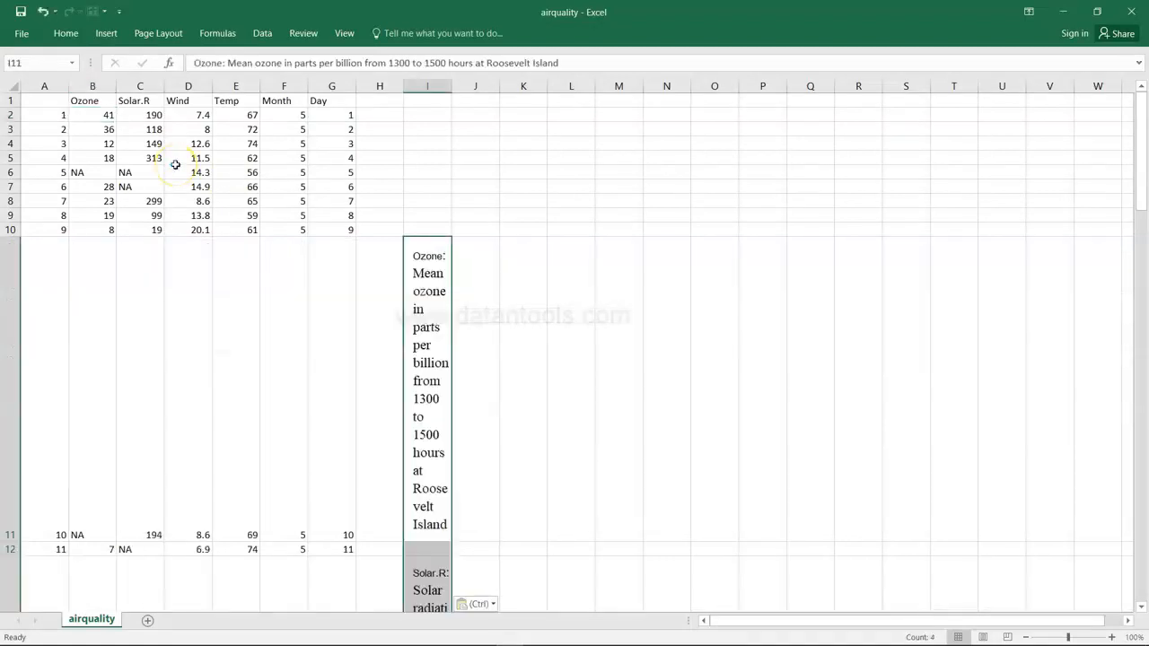
key(ctrl+z)
key(Up)
key(Right)
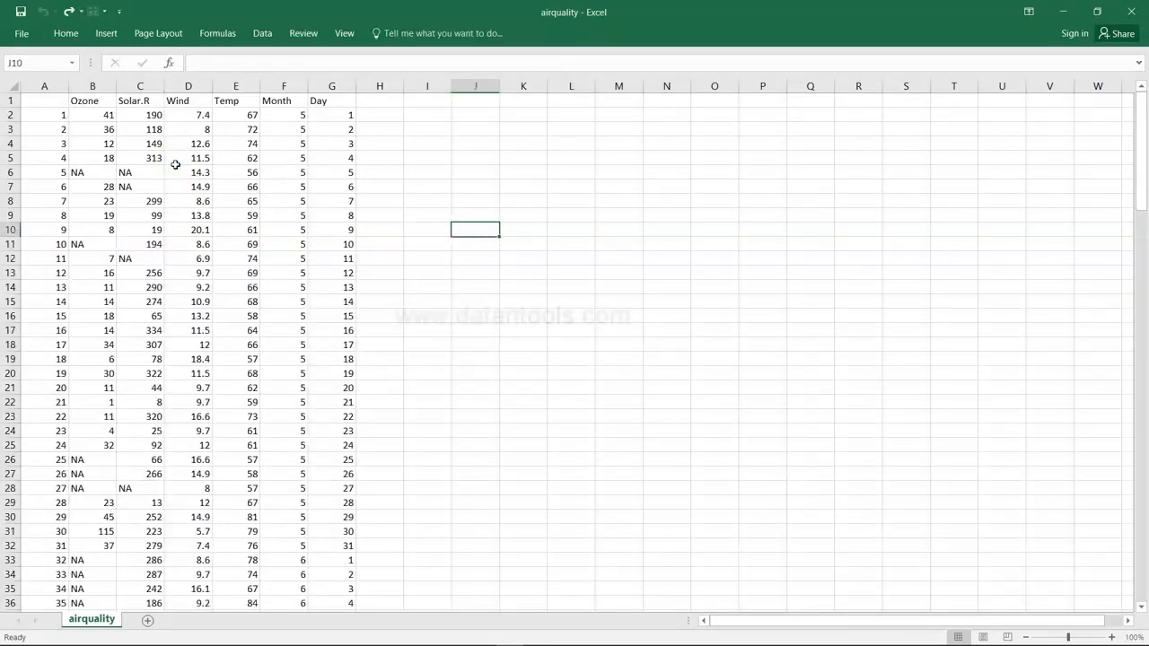
Paste the copied descriptions of the Ozone, Solar.R, Wind and Temp variables into the sheet starting at cell J10
key(ctrl+alt+v)
key(Down)
key(Return)
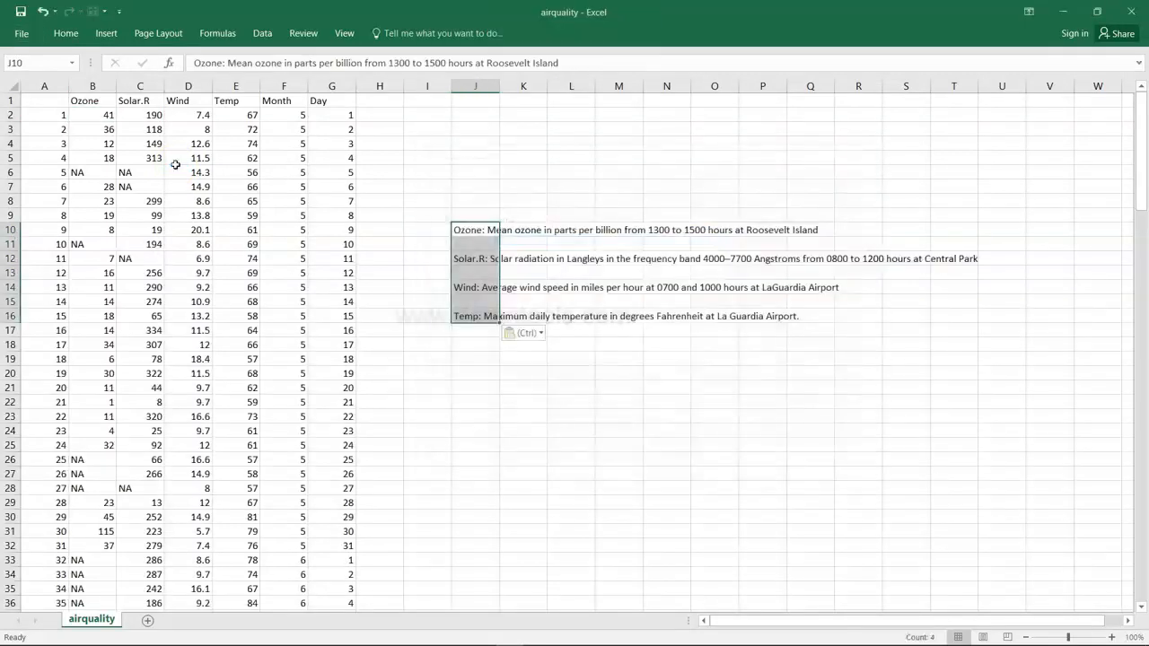
Read the pasted descriptions of Ozone, Solar.R, Wind and Temp, including their units, measuring hours and locations
click(478, 232)
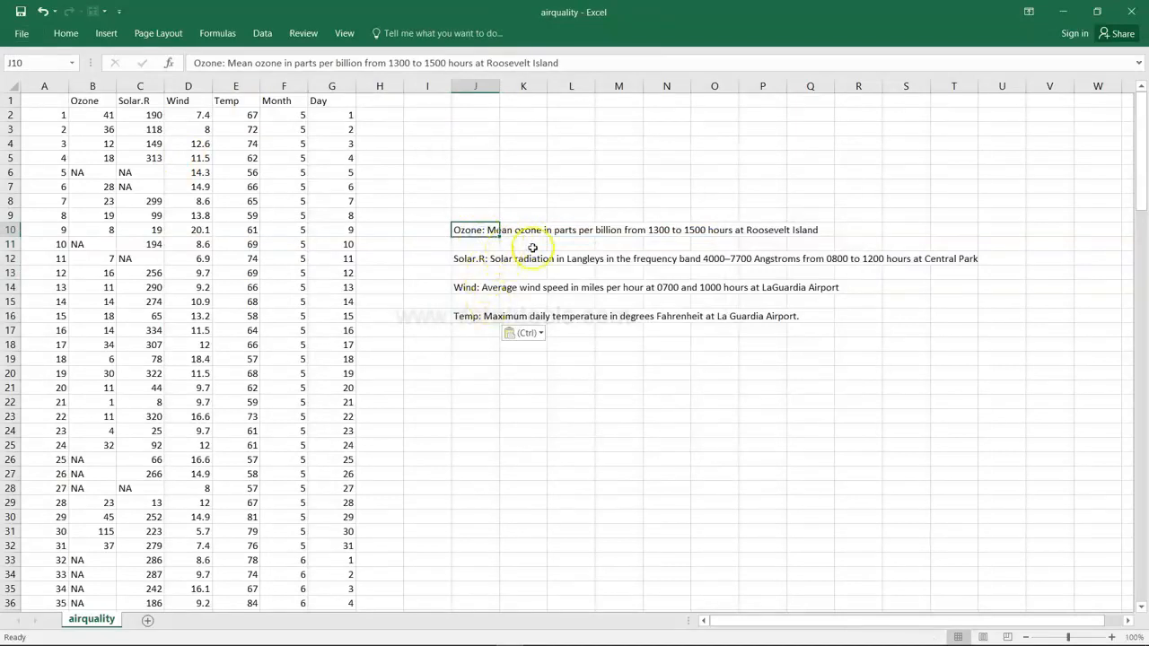
click(473, 259)
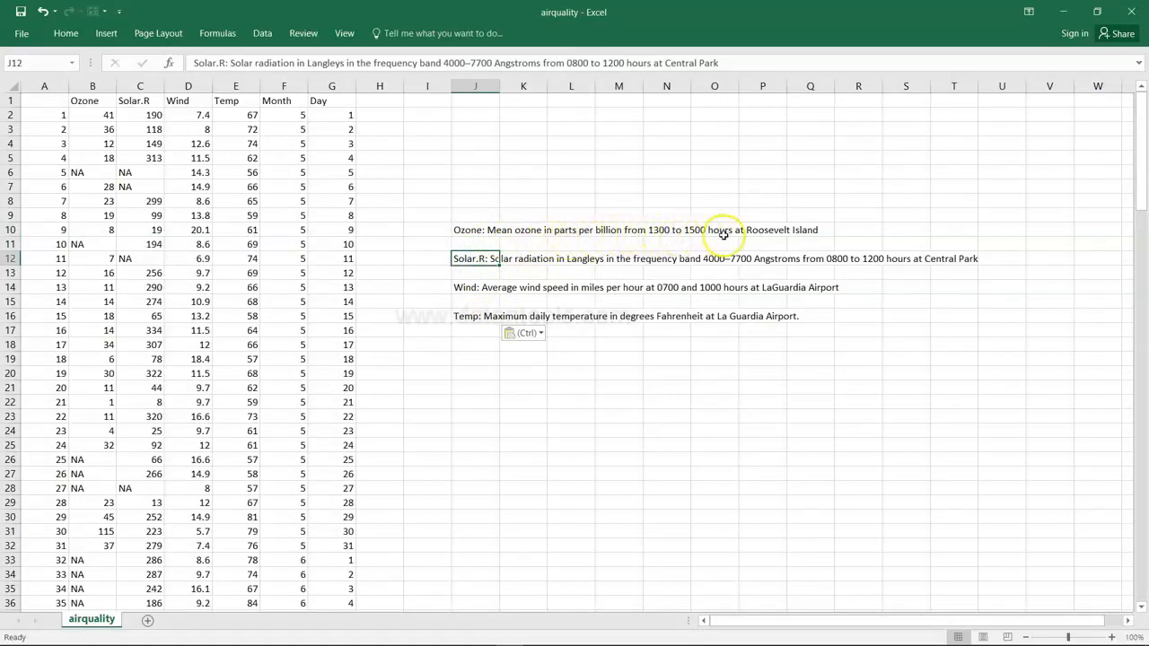
click(763, 232)
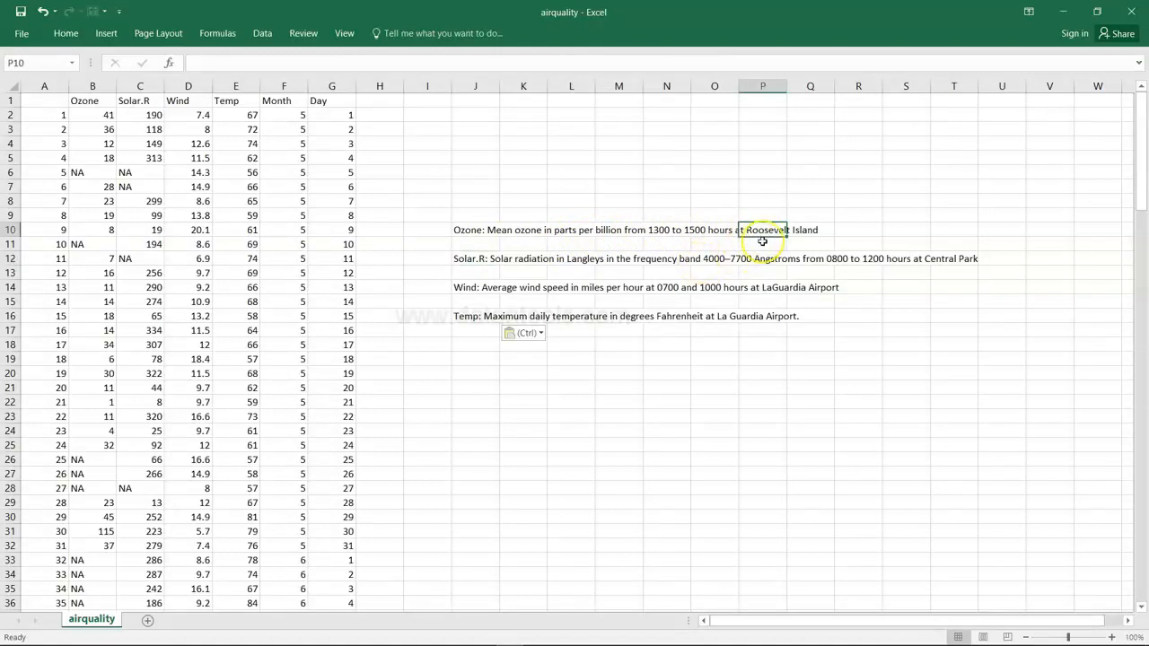
click(474, 262)
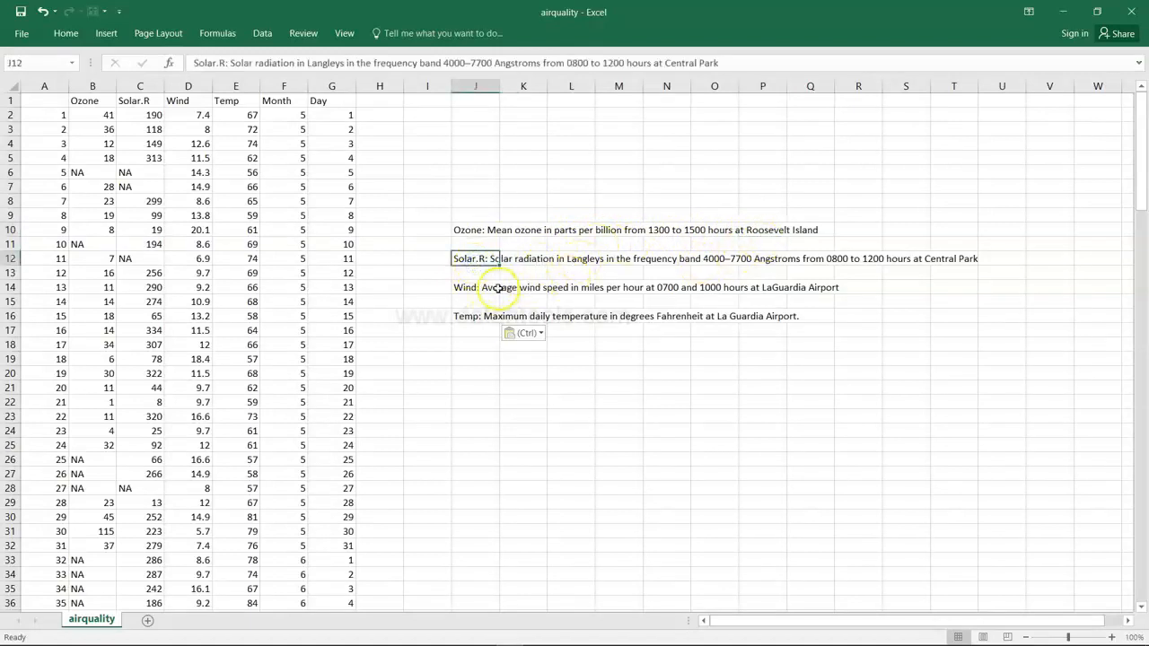
click(469, 287)
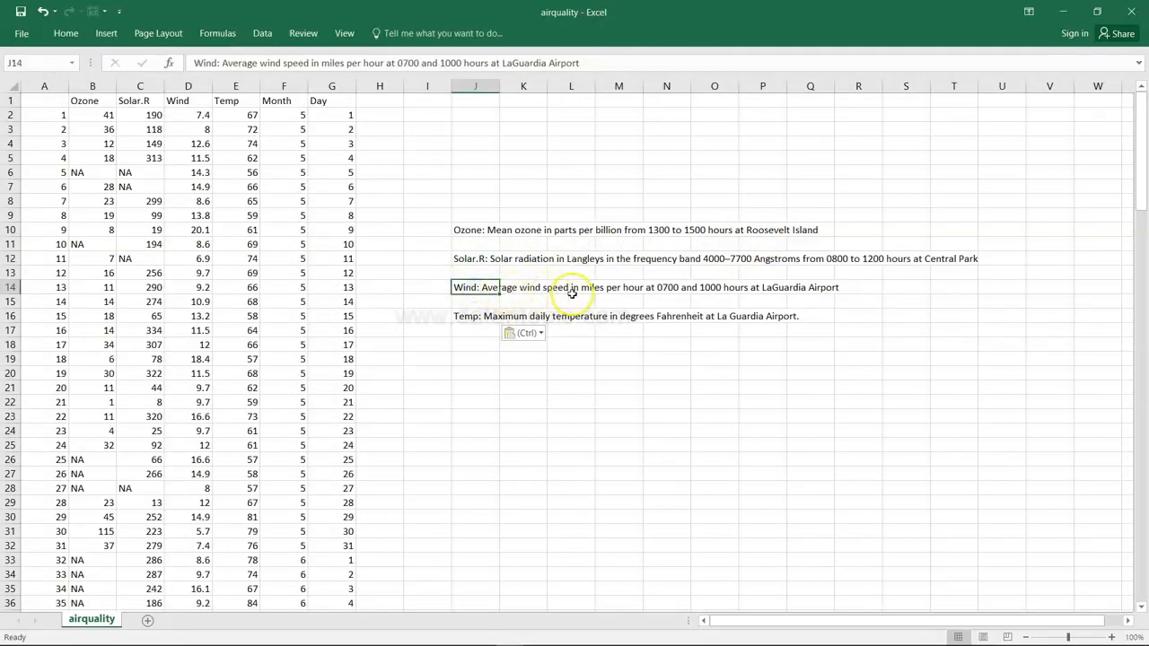
click(468, 319)
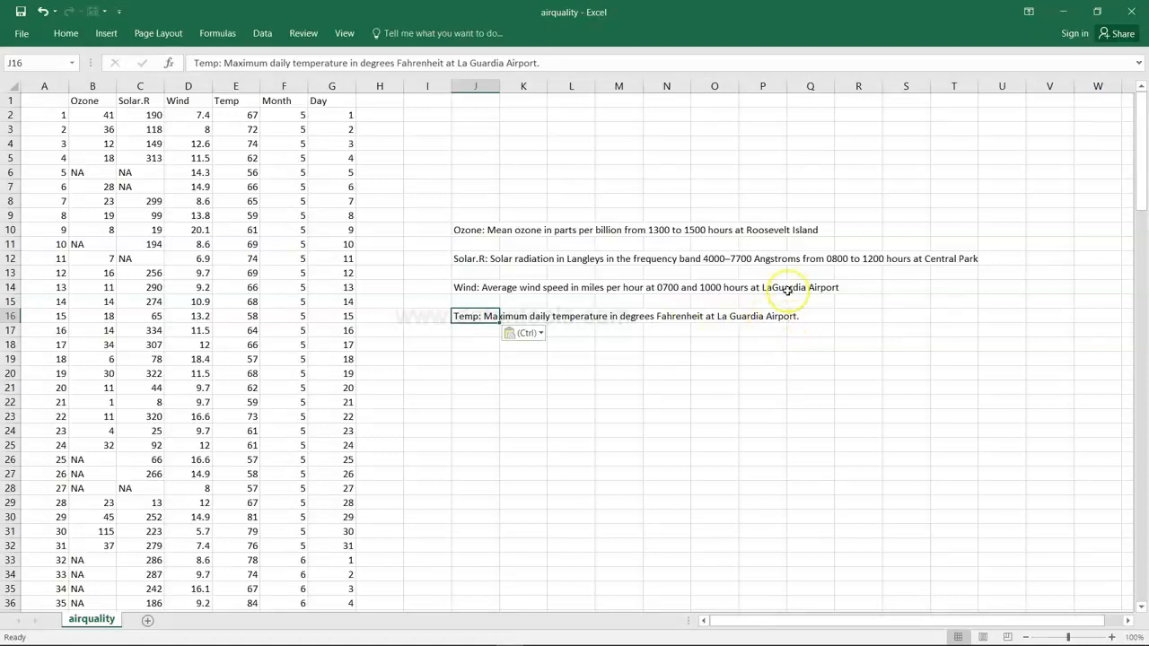
click(708, 287)
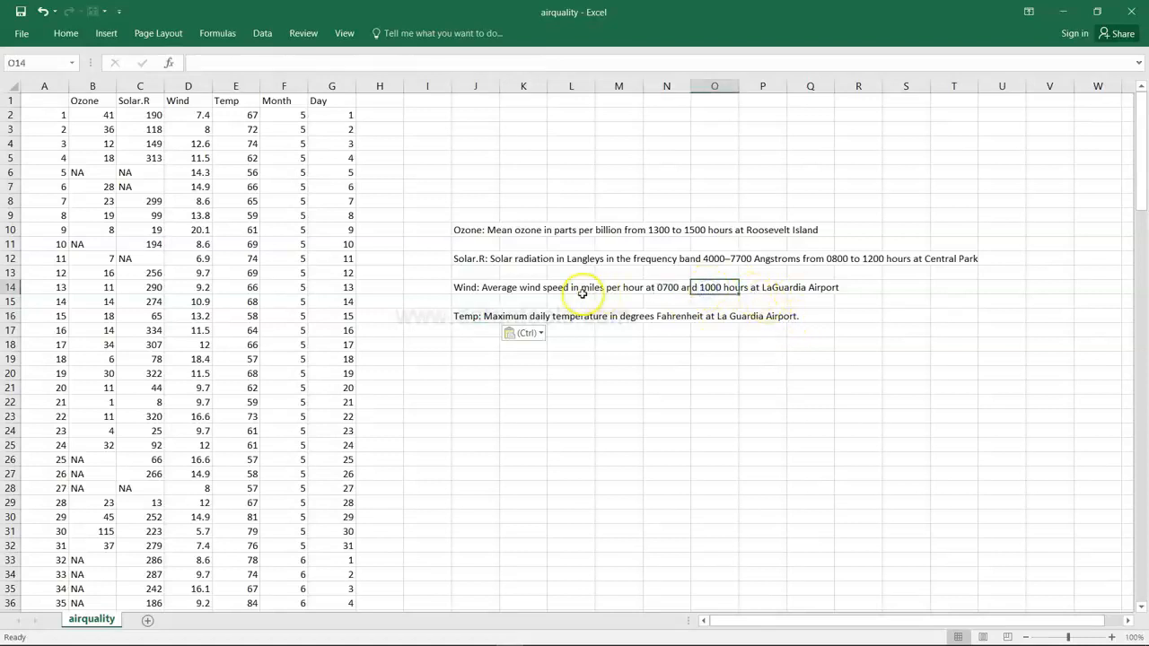
Delete the variable descriptions from cells J10 to J16
click(473, 235)
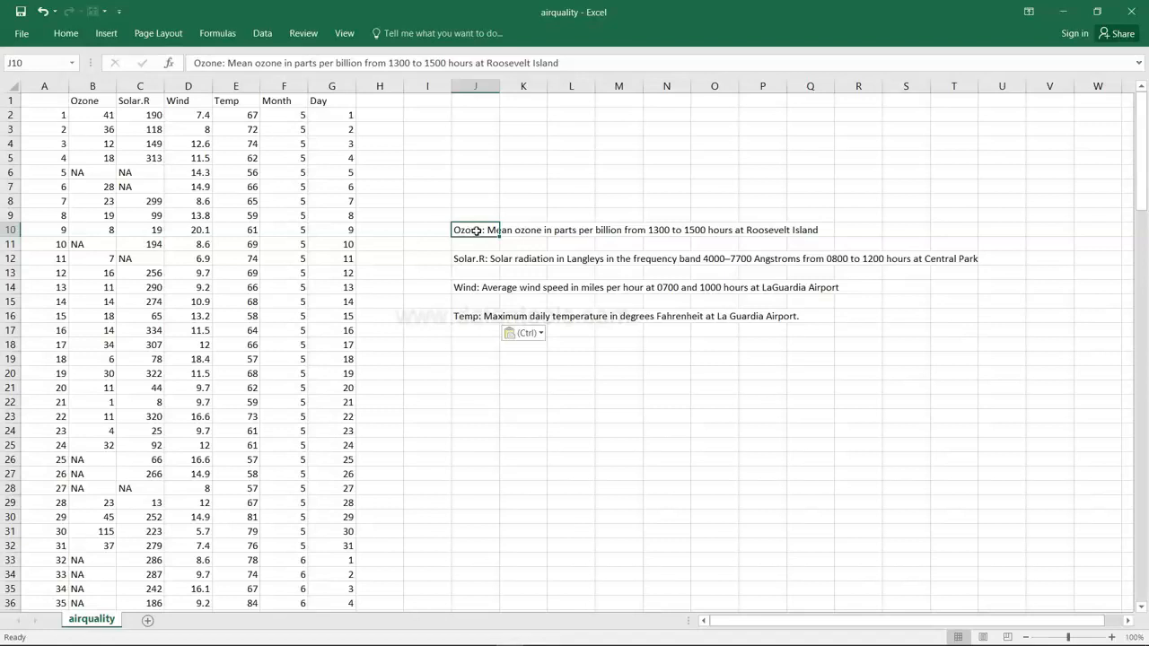
key(shift+Down)
key(shift+Down)
key(shift+Down)
key(shift+Down)
key(shift+Down)
key(shift+Down)
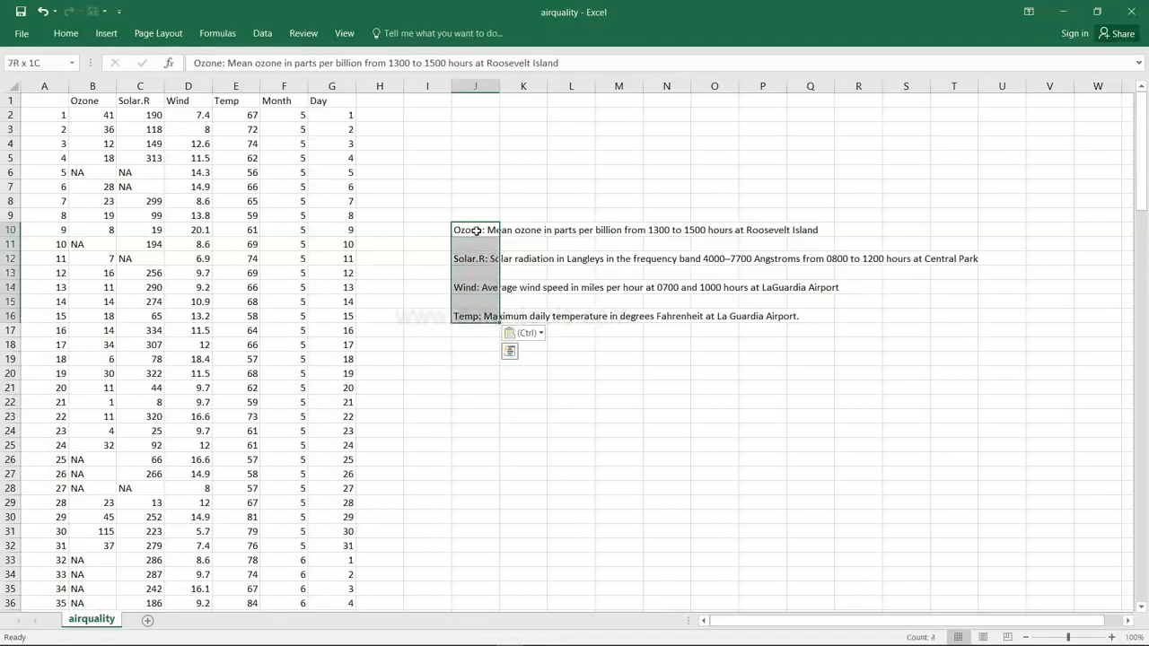
key(Delete)
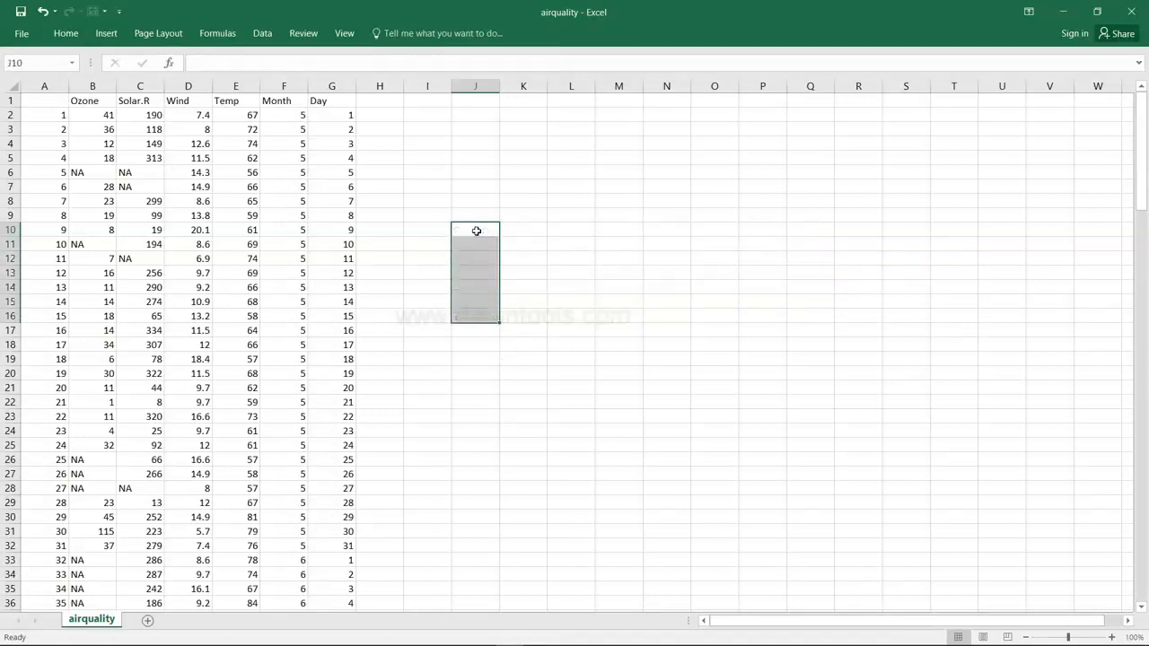
Examine the Ozone, Solar.R and Wind columns together, followed by the Temp, Month and Day columns
click(245, 126)
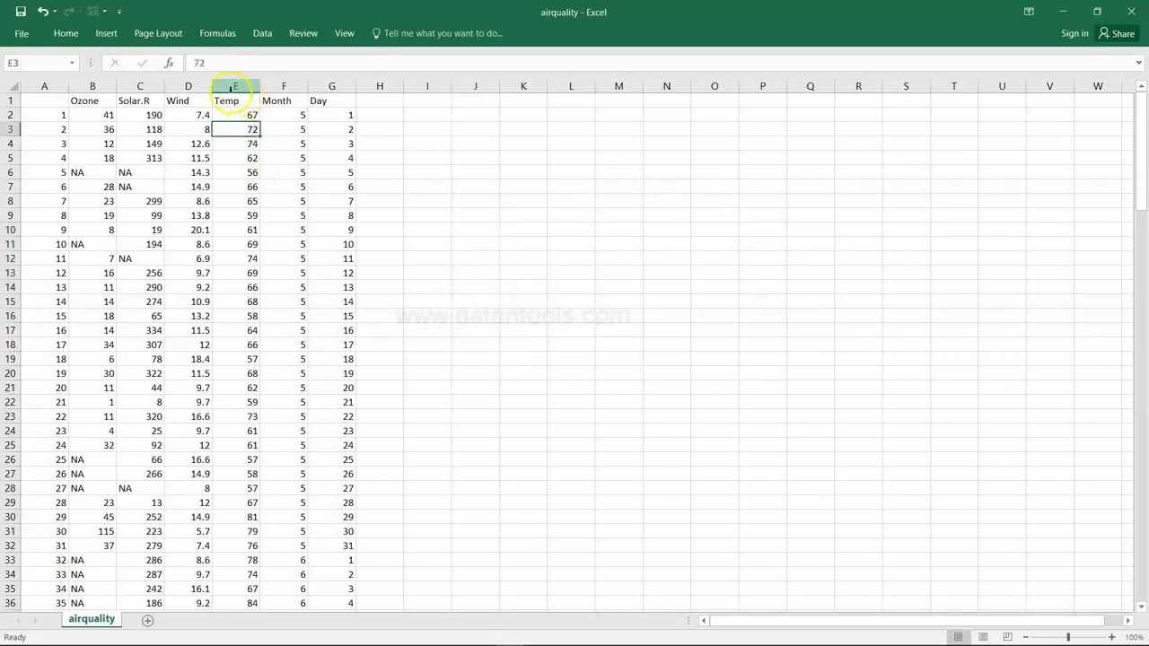
drag(189, 87, 98, 87)
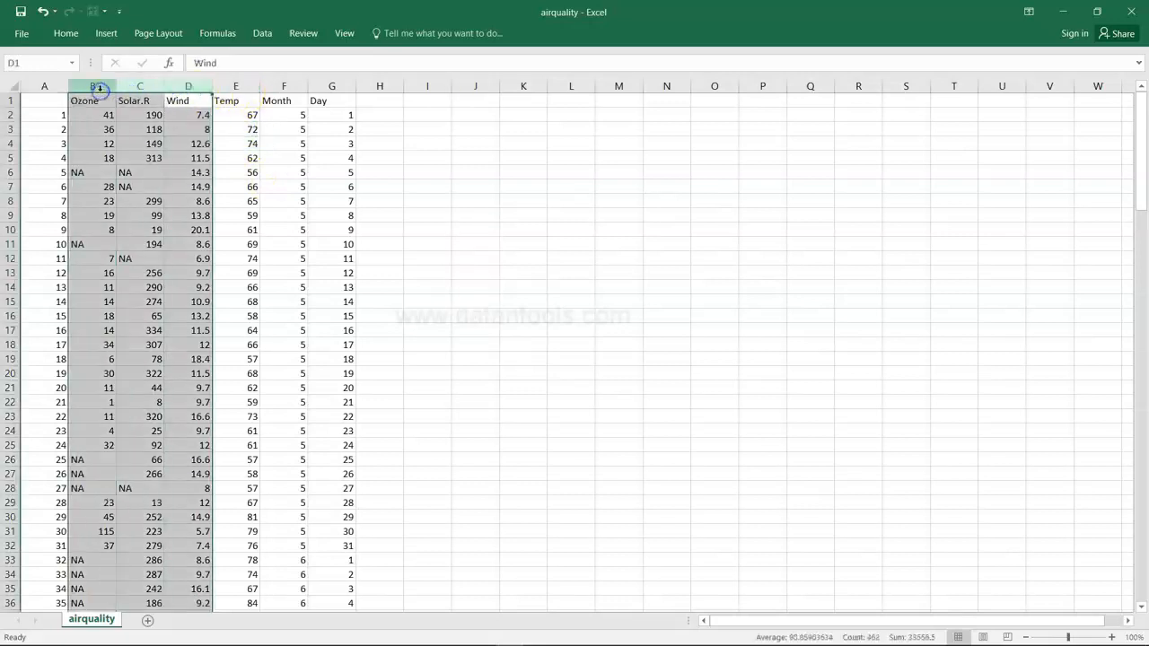
click(236, 86)
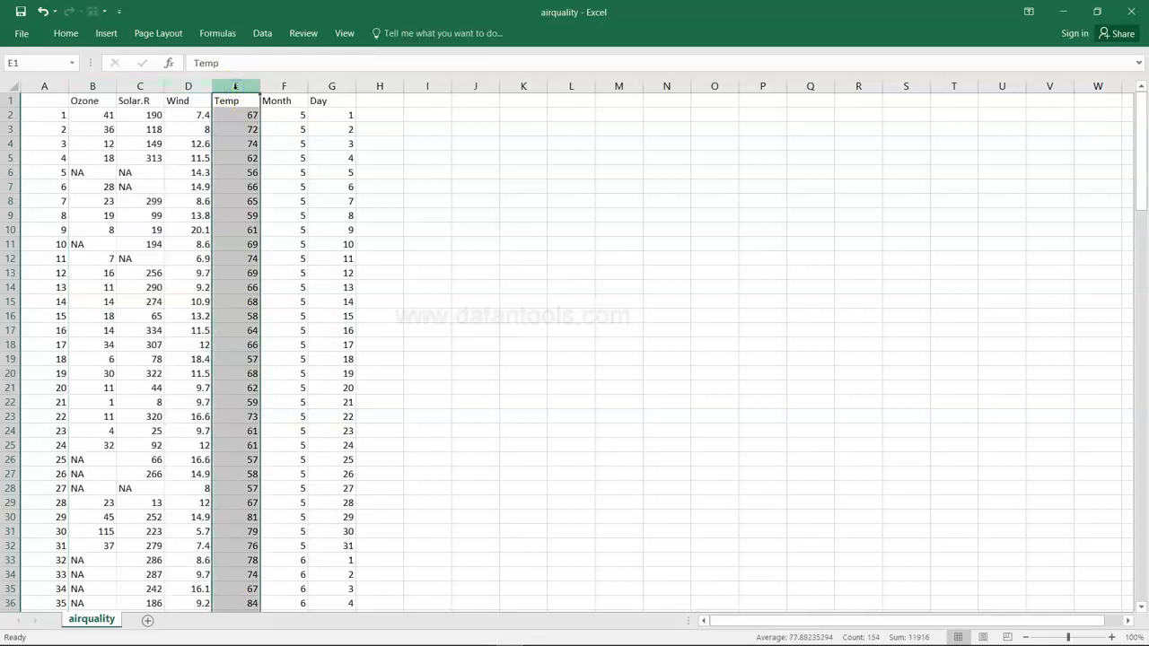
click(299, 158)
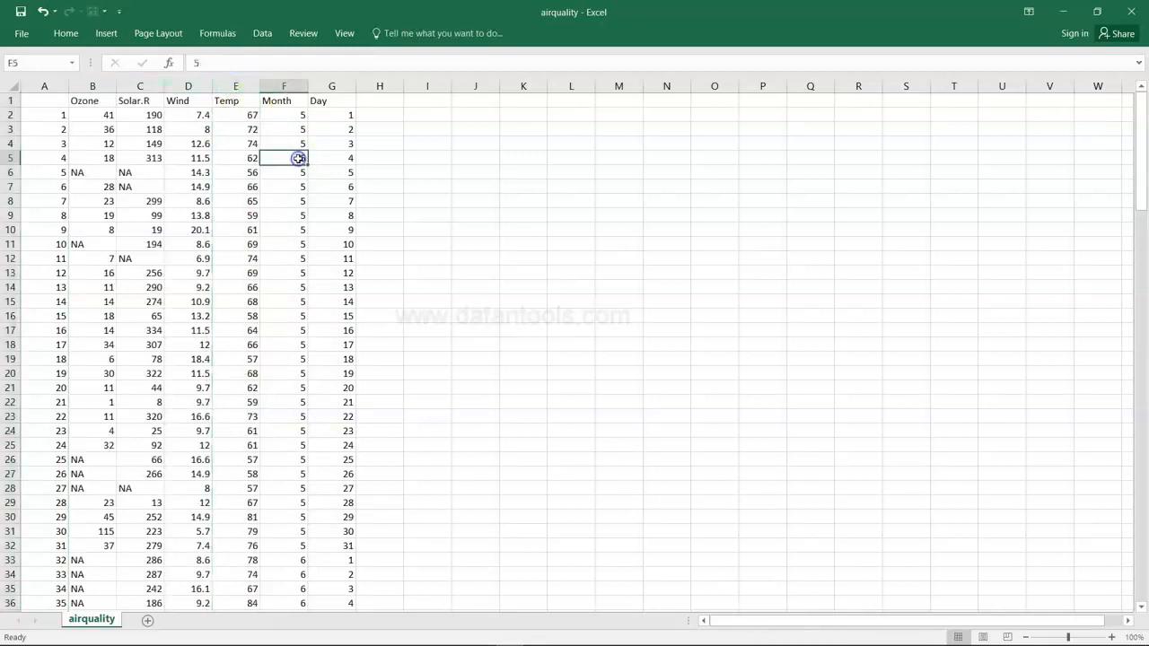
click(285, 86)
click(329, 86)
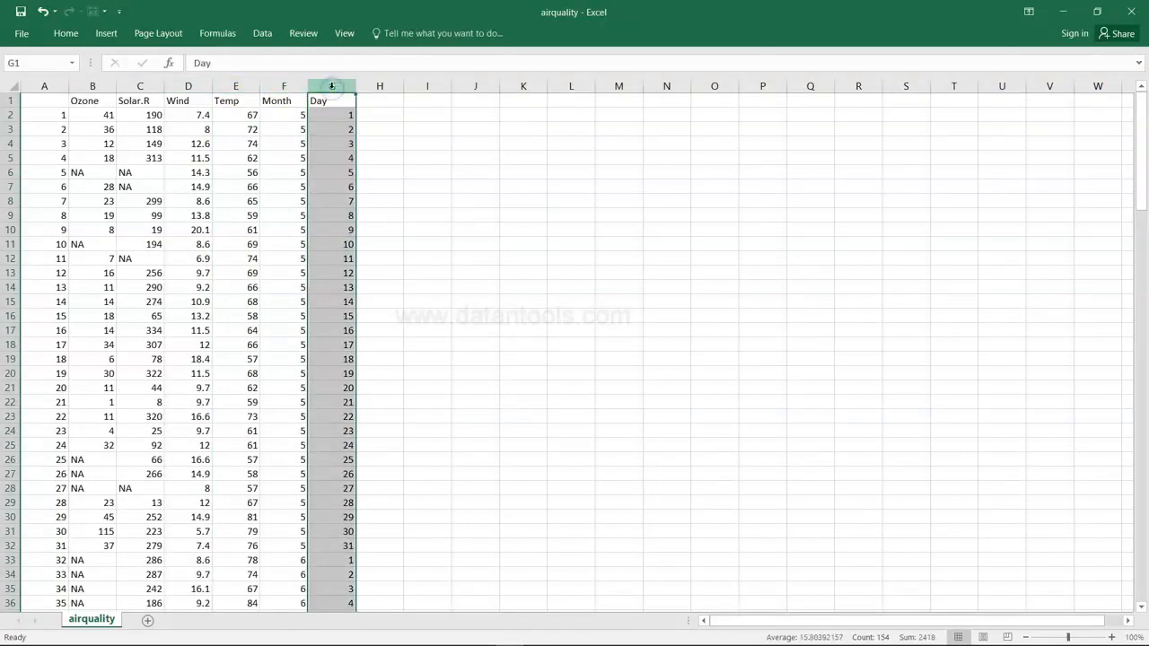
click(273, 145)
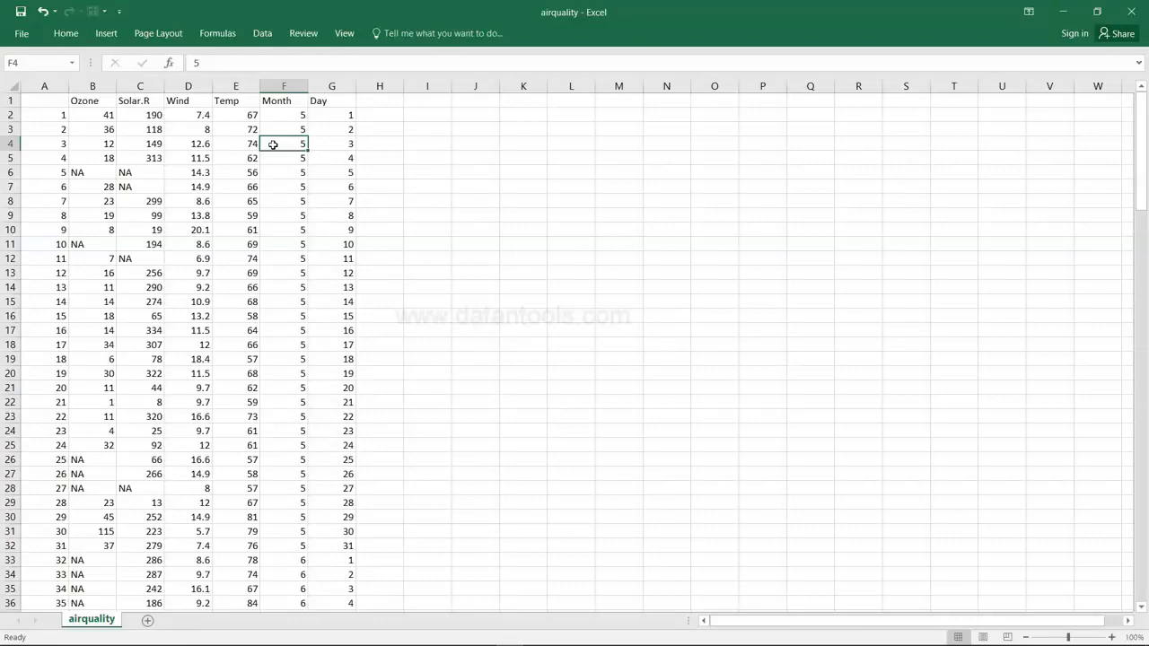
Switch to Tableau and connect to the airquality text file in the Case Study folder
key(alt+Tab)
key(alt+Tab)
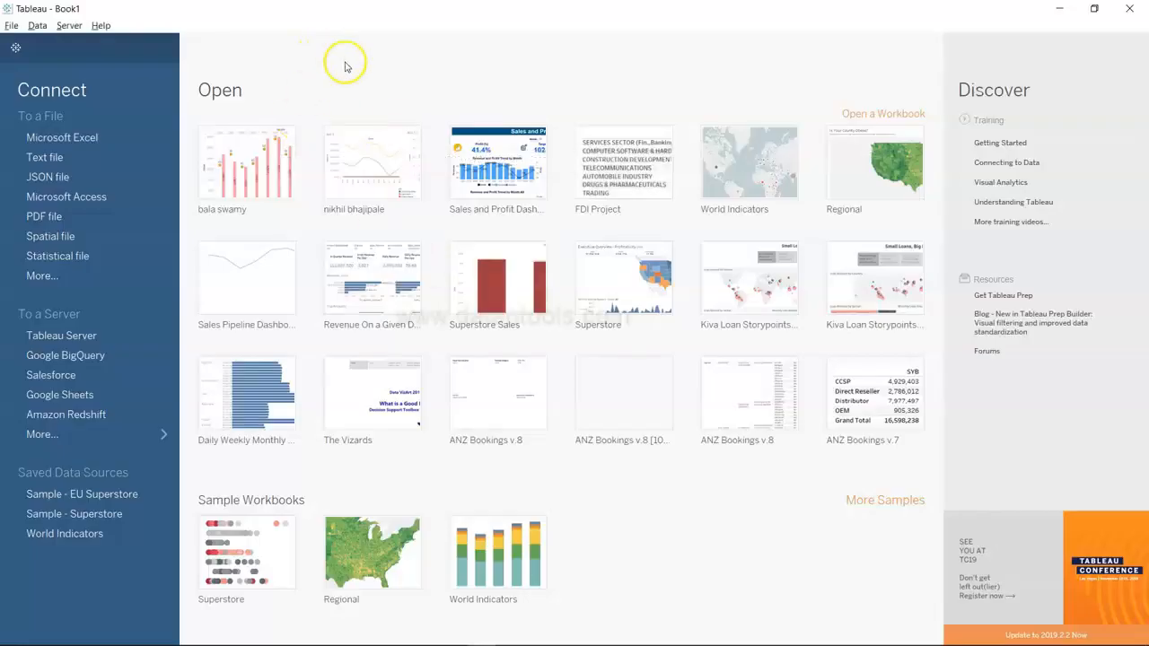
click(78, 158)
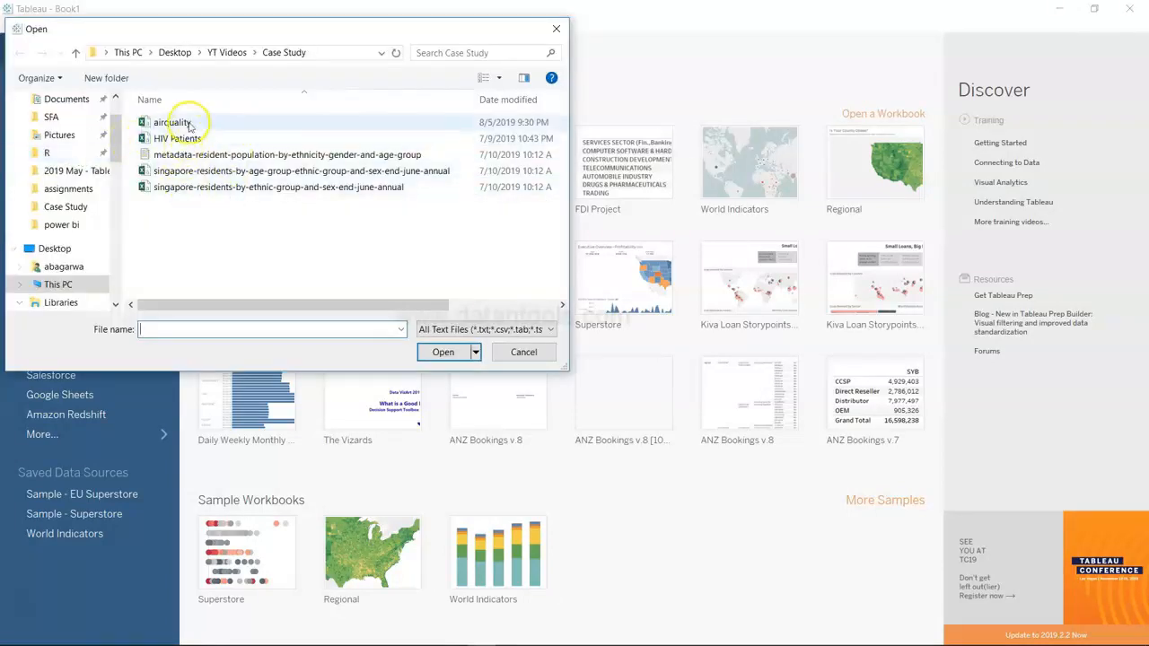
double_click(172, 123)
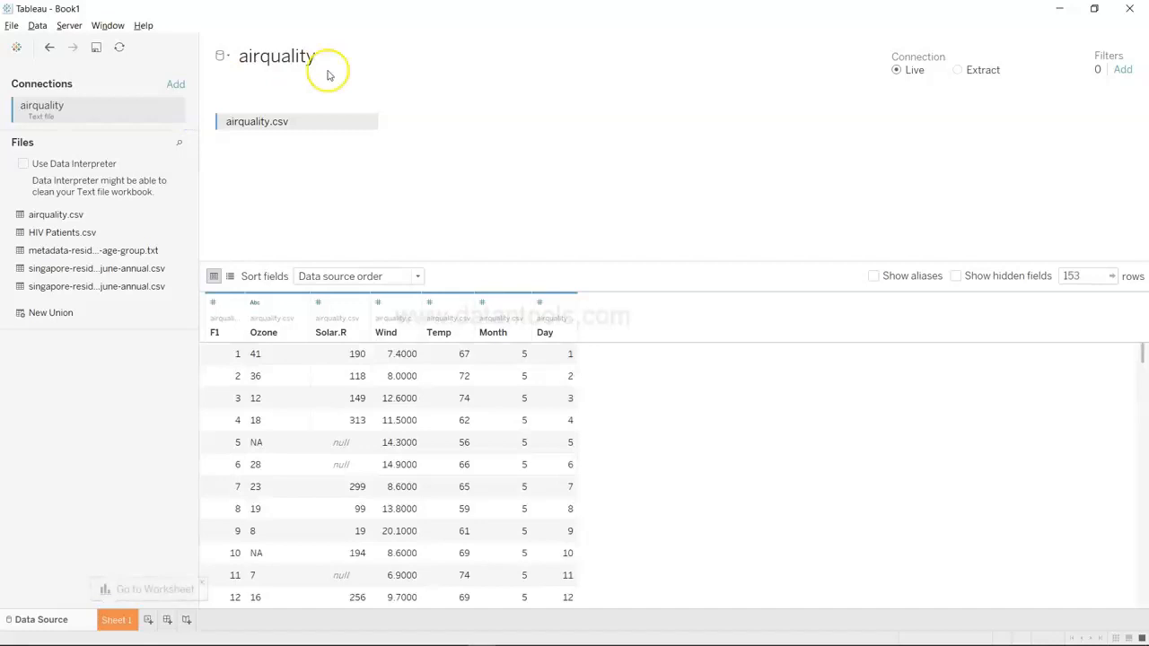
Hide the F1 field and change the Ozone field's data type to Number (whole)
click(235, 306)
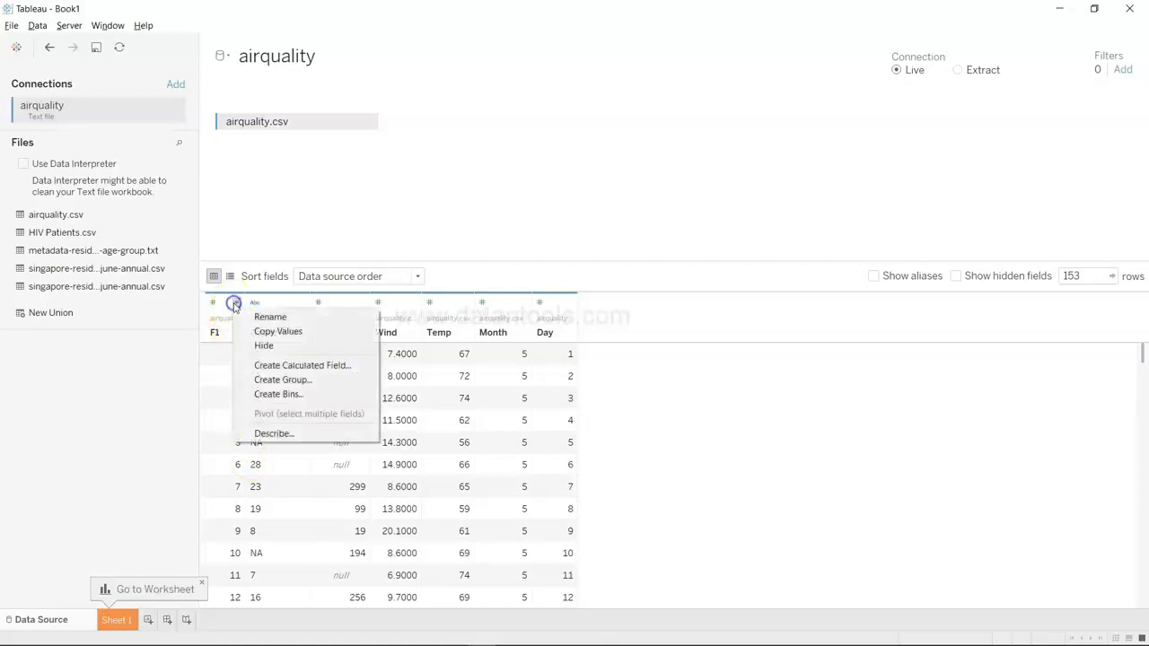
click(246, 344)
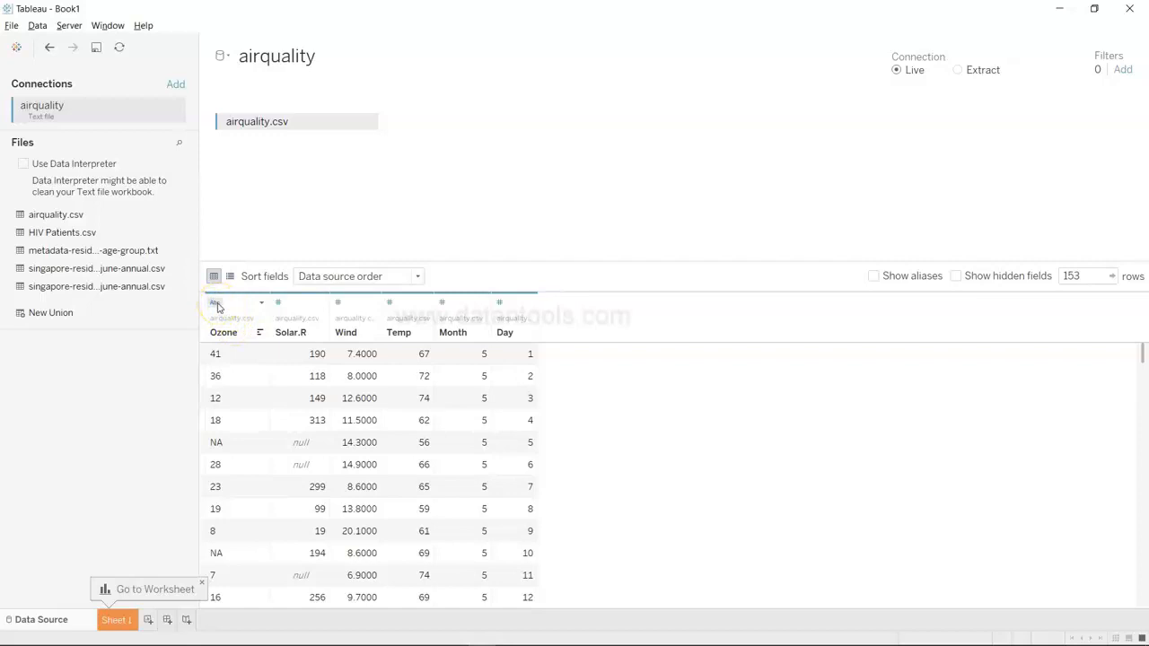
click(217, 305)
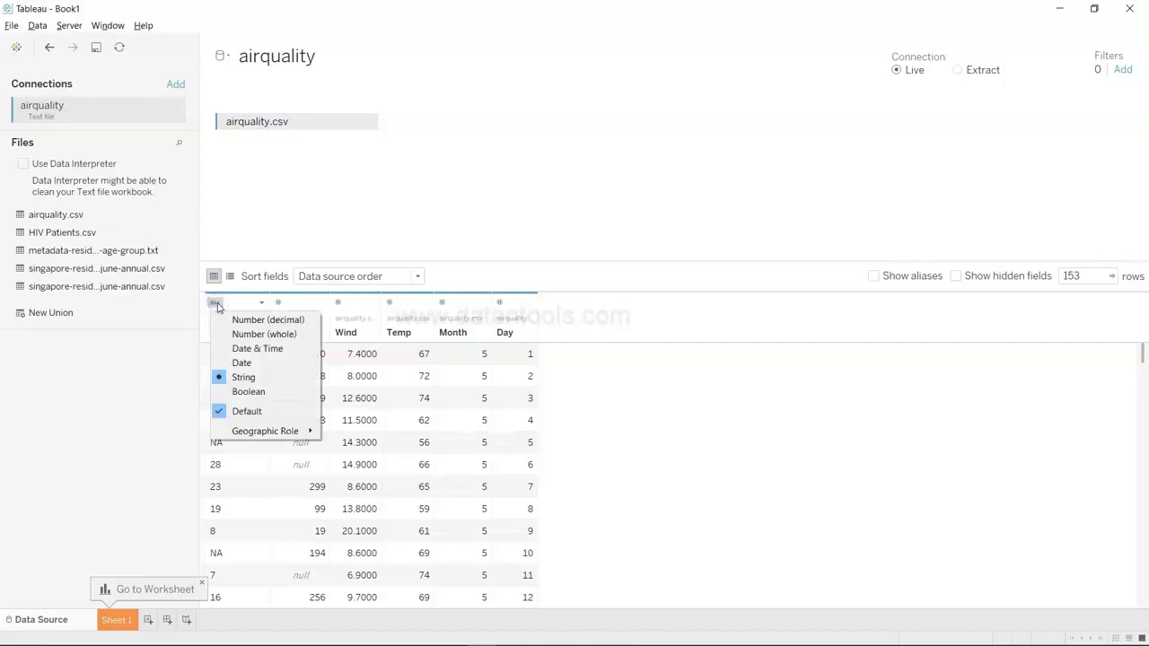
click(255, 334)
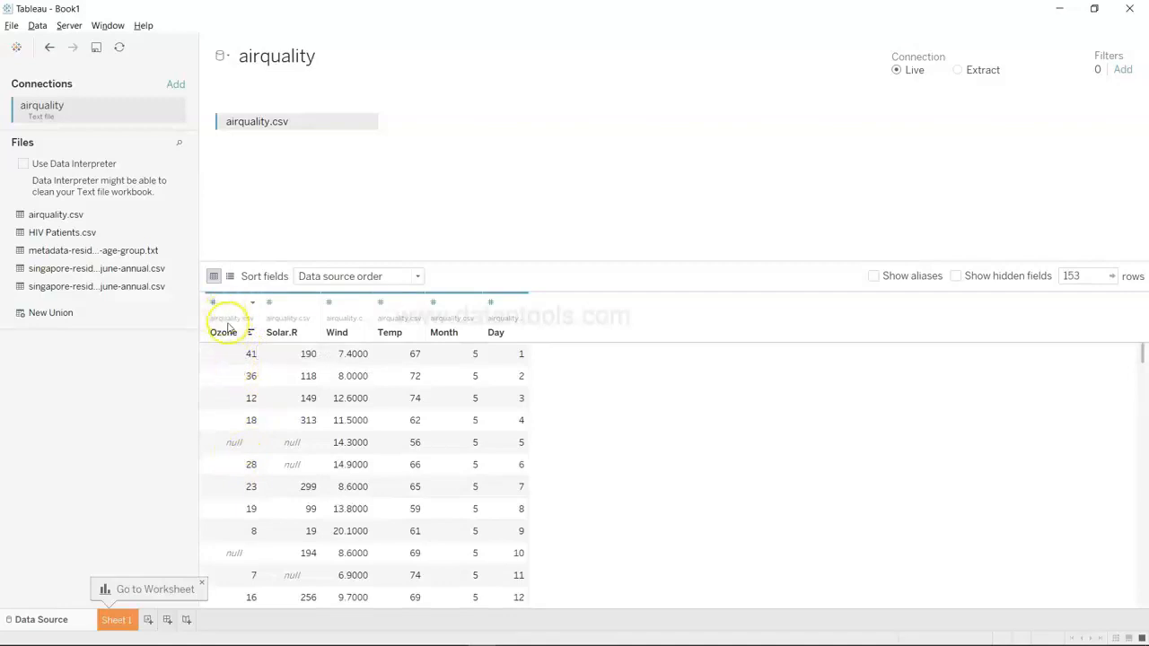
Check the first records of the data preview for null values in the Ozone and Solar.R fields
click(240, 446)
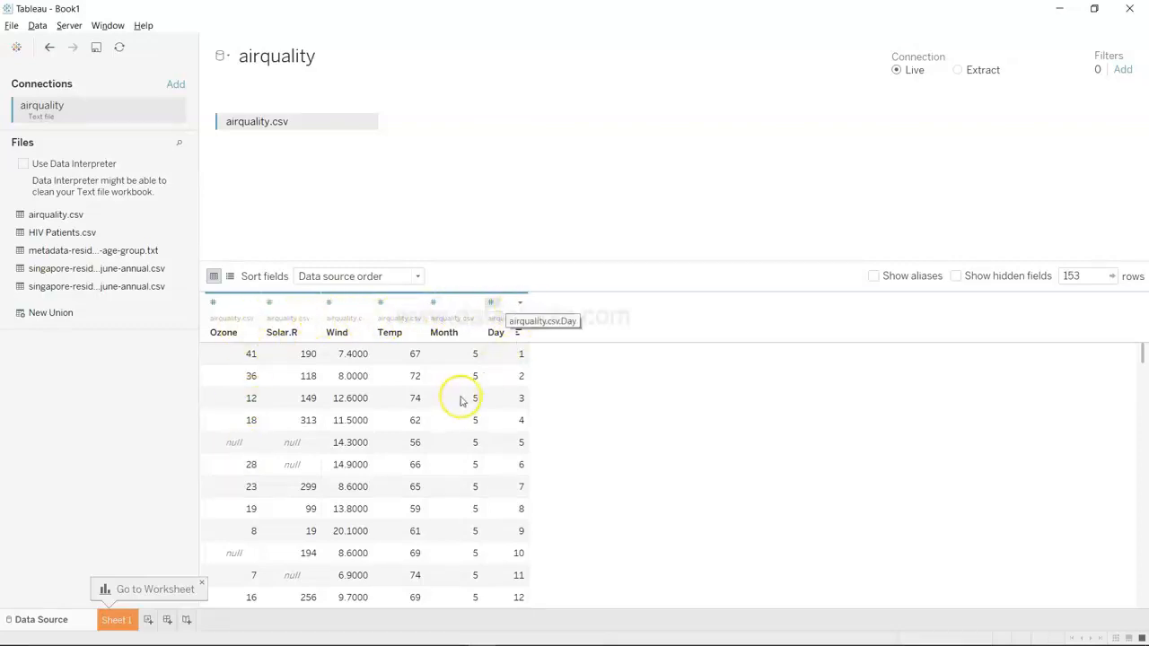
scroll(464, 482, down, 7)
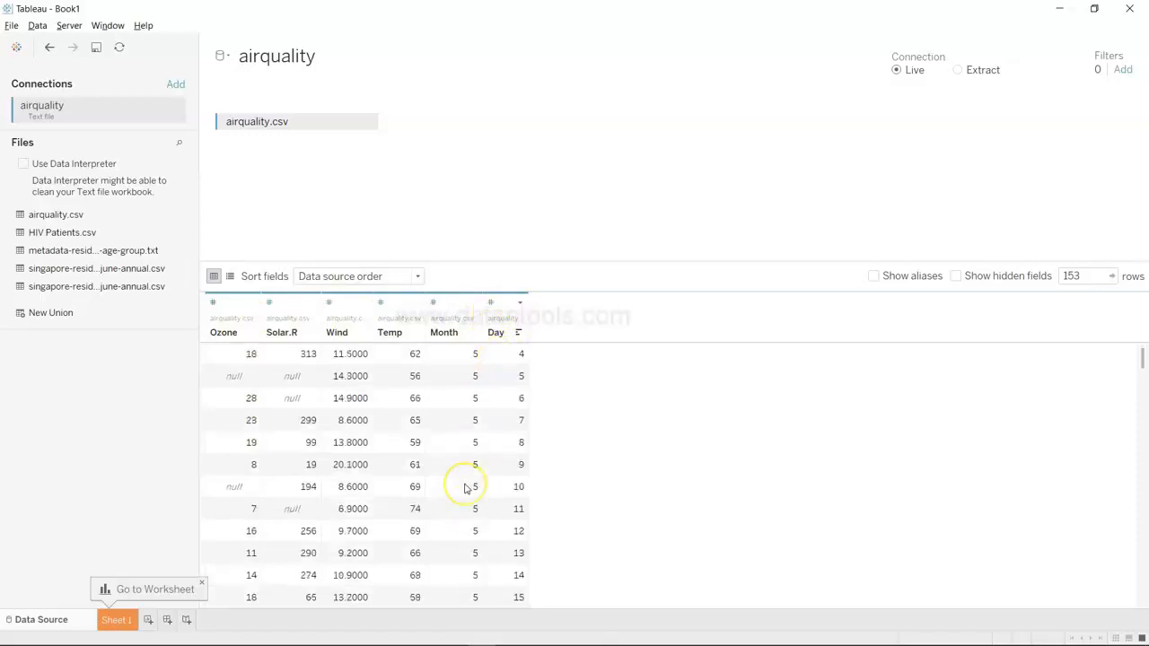
scroll(467, 482, up, 7)
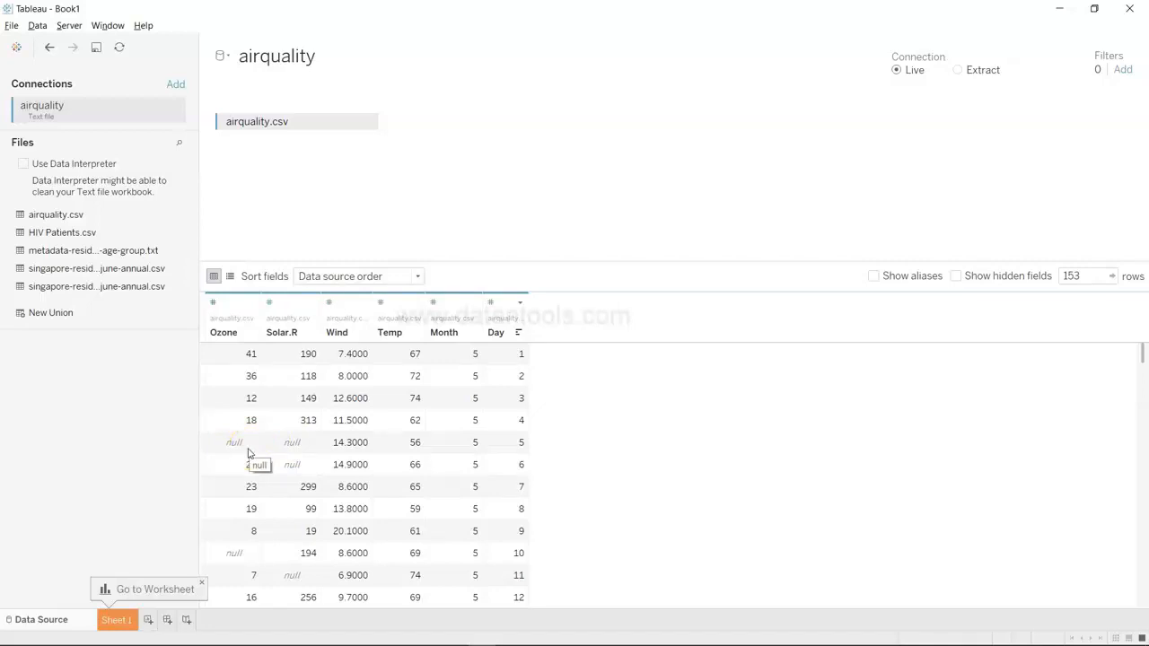
click(300, 467)
click(1124, 70)
click(454, 361)
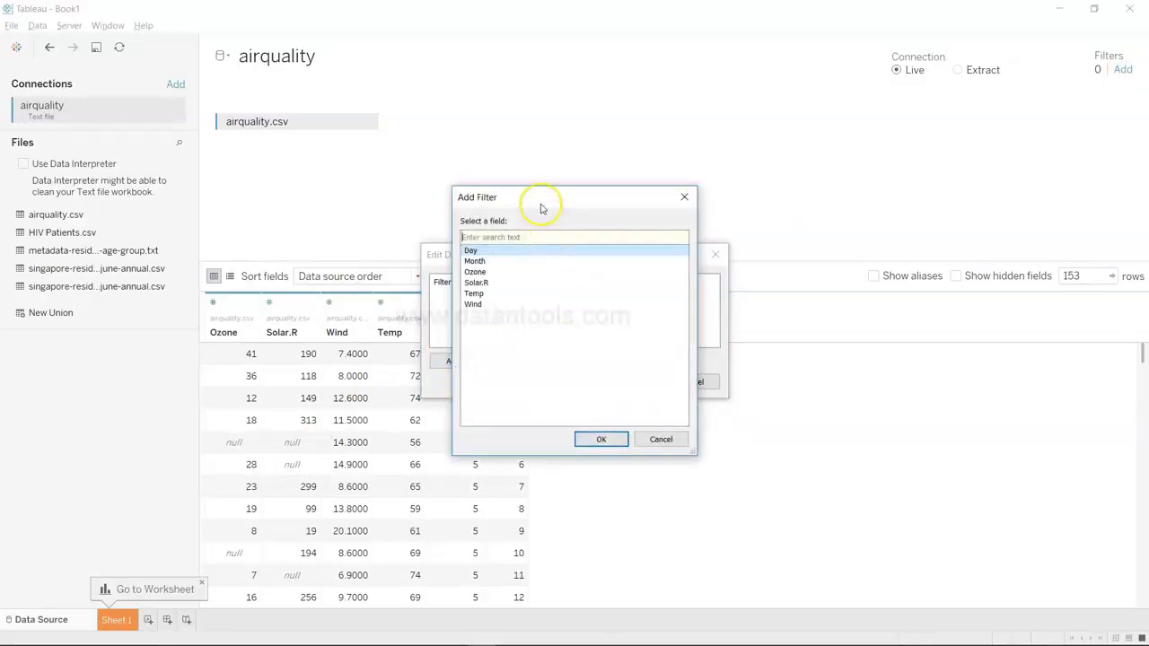
drag(541, 208, 595, 194)
click(712, 432)
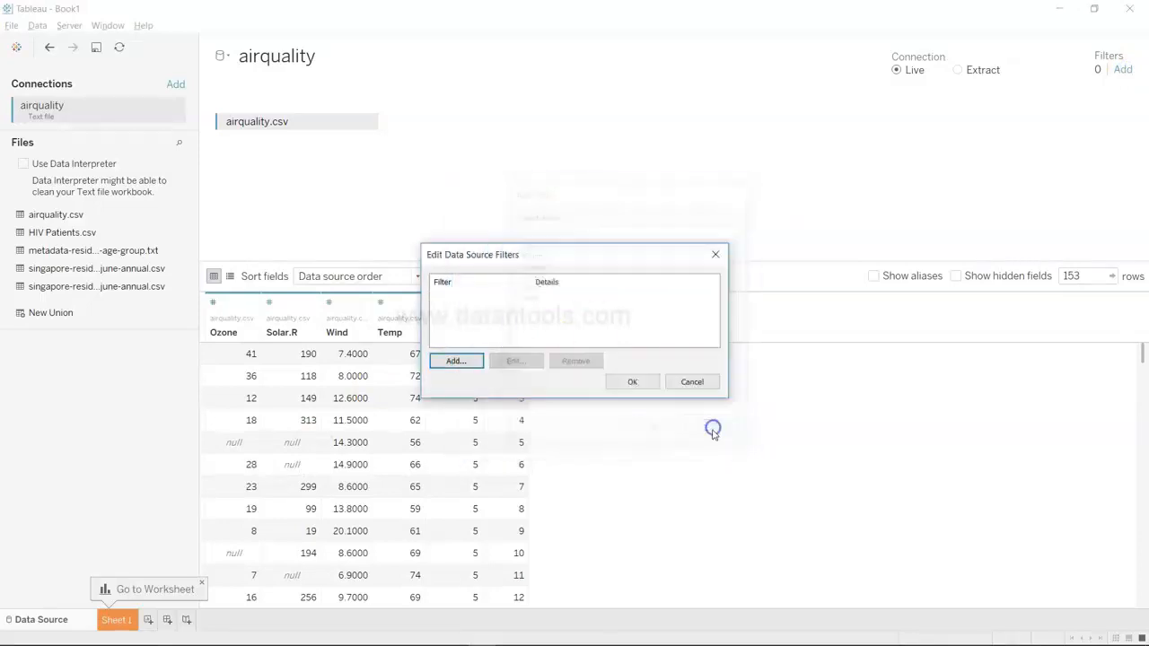
click(692, 382)
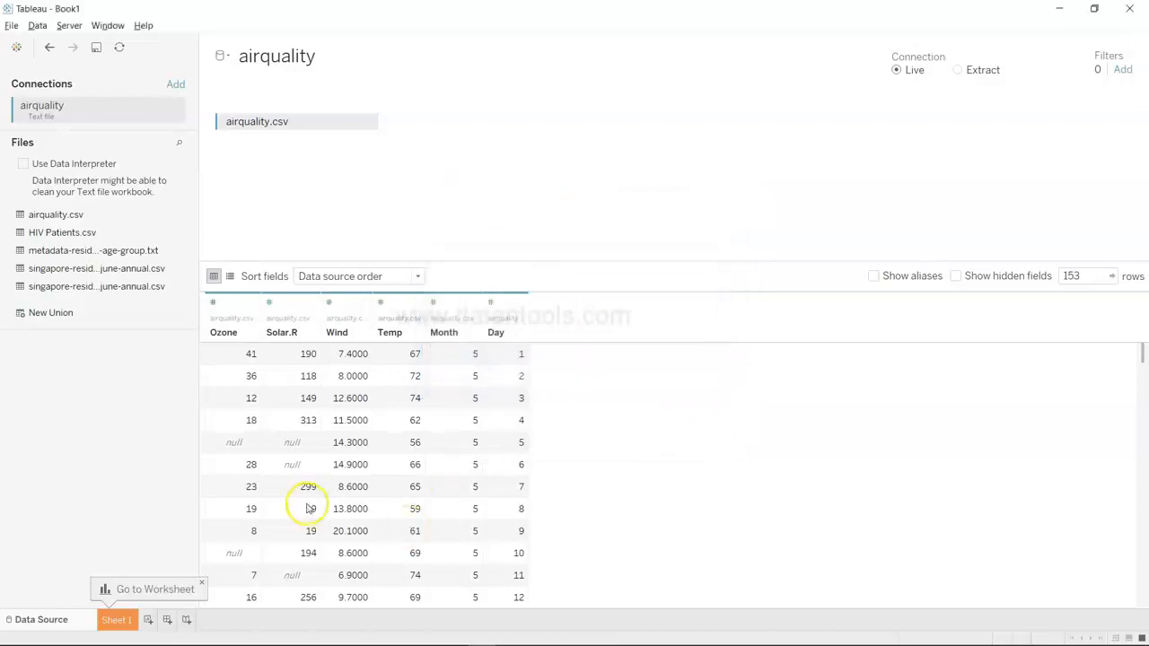
Look through the remaining records down to the end of the dataset for further Ozone and Solar.R nulls
scroll(308, 508, down, 2)
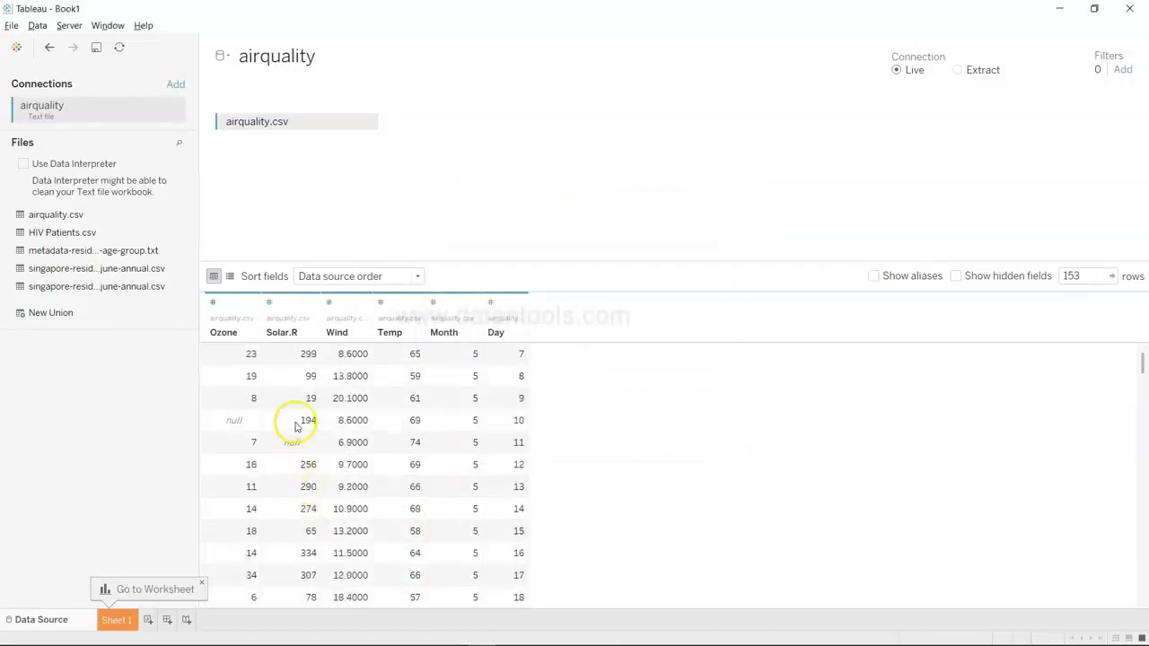
scroll(296, 441, down, 6)
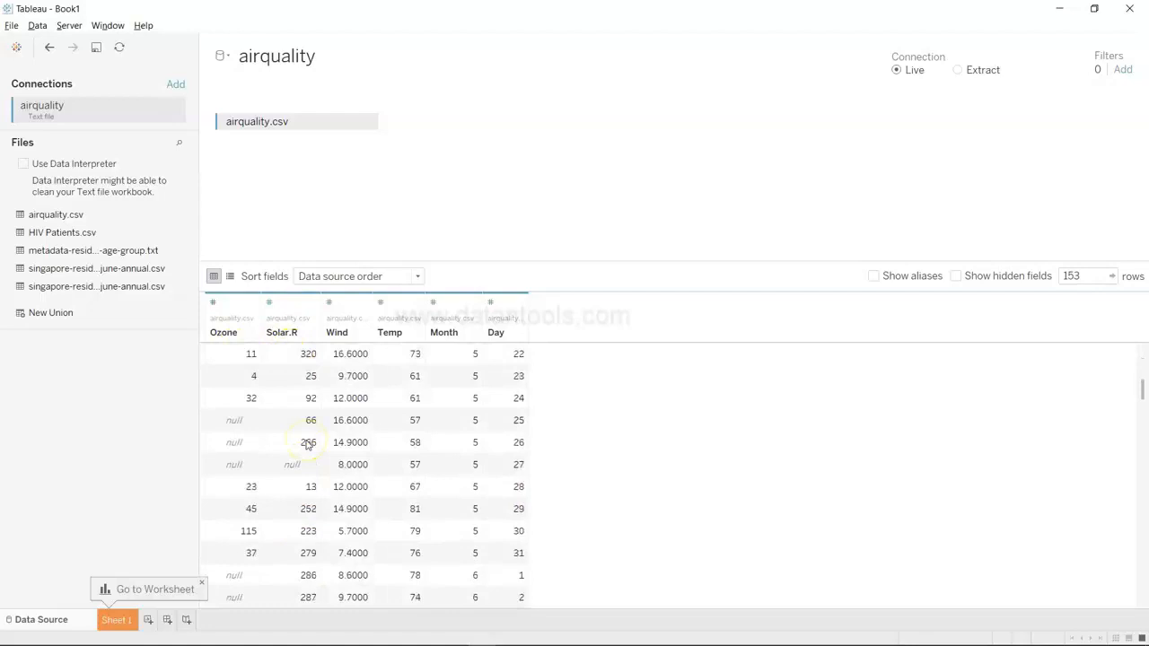
scroll(308, 444, down, 14)
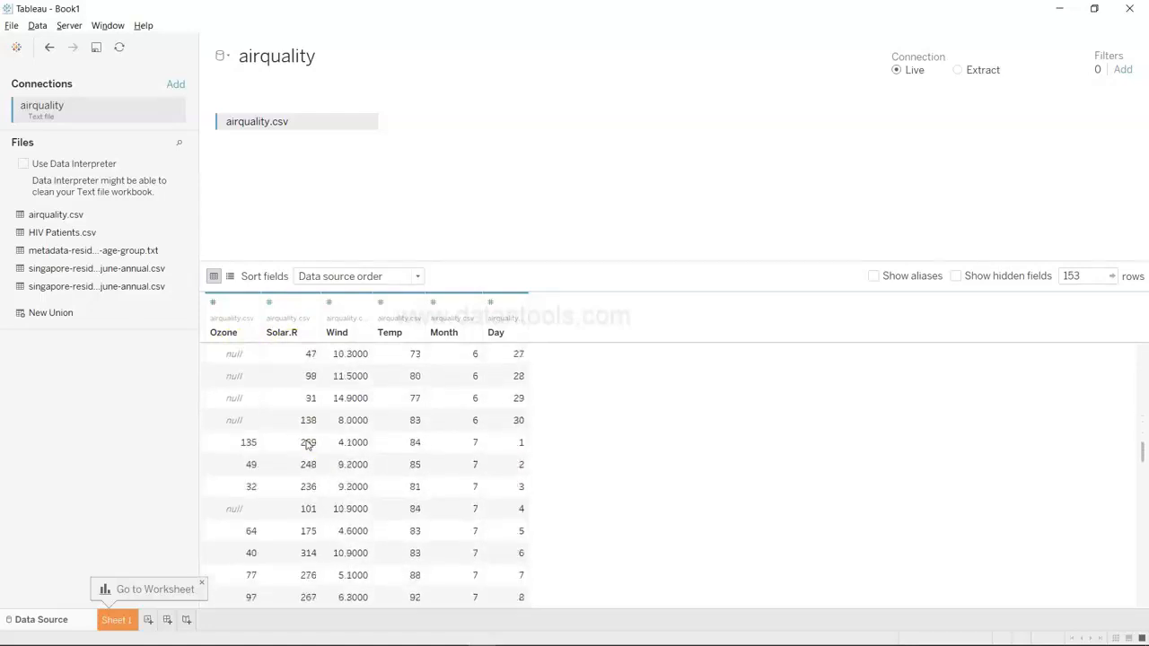
scroll(307, 445, down, 20)
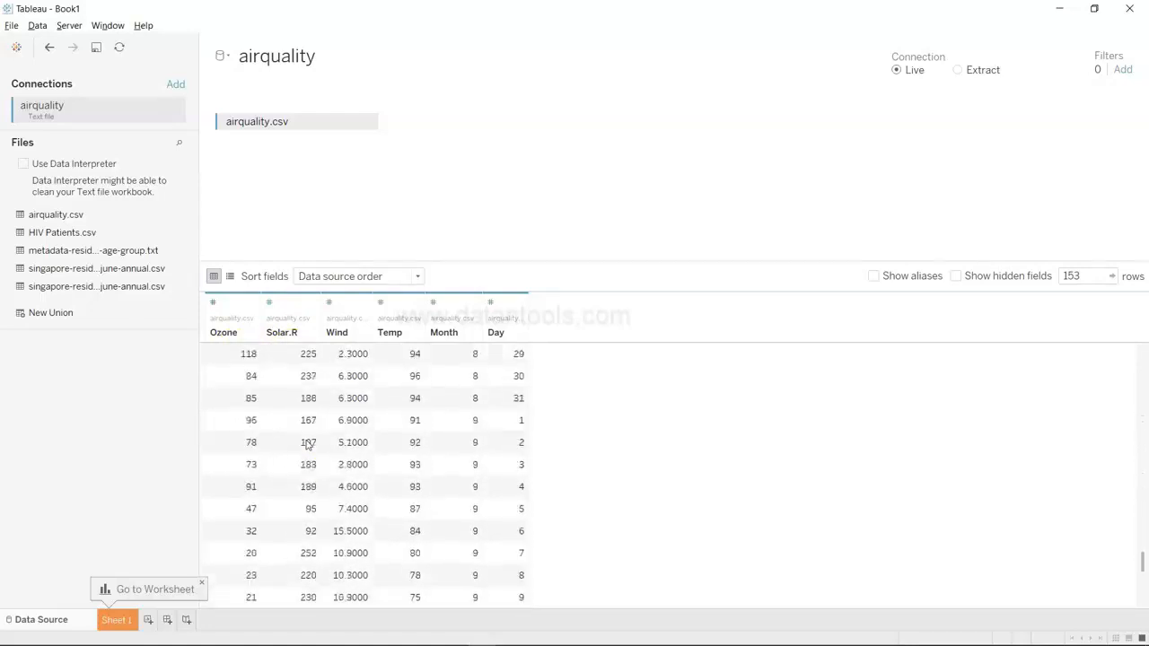
scroll(307, 445, down, 3)
click(307, 443)
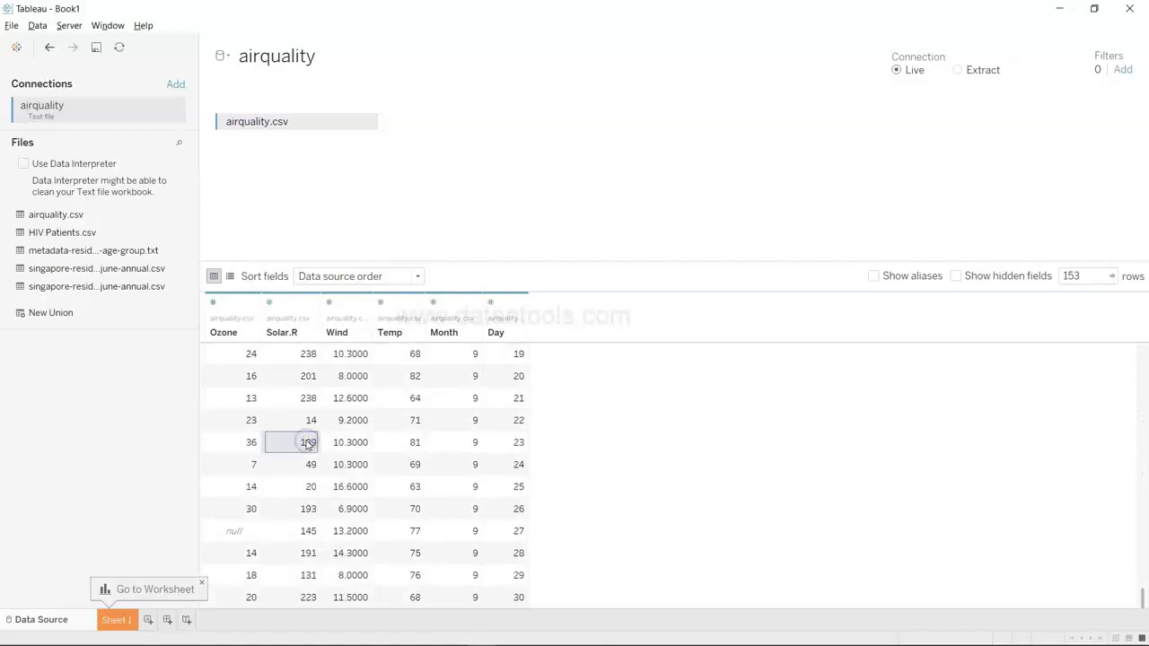
Add a data source filter on the Ozone field that excludes Null values
scroll(307, 444, up, 20)
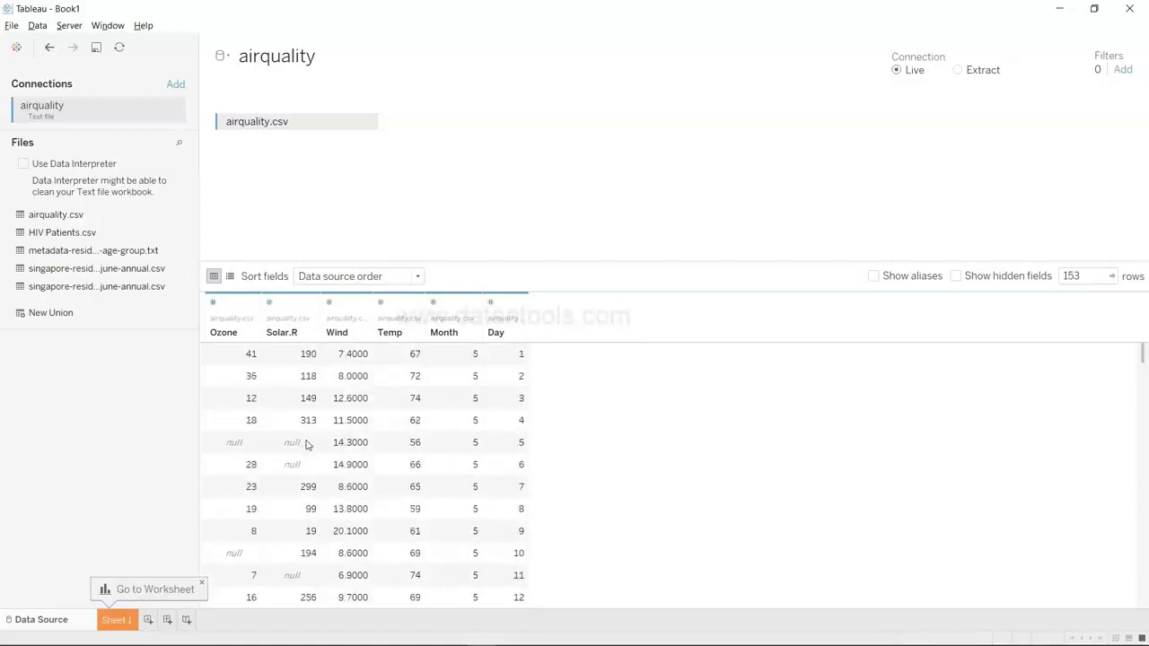
click(1123, 70)
click(456, 361)
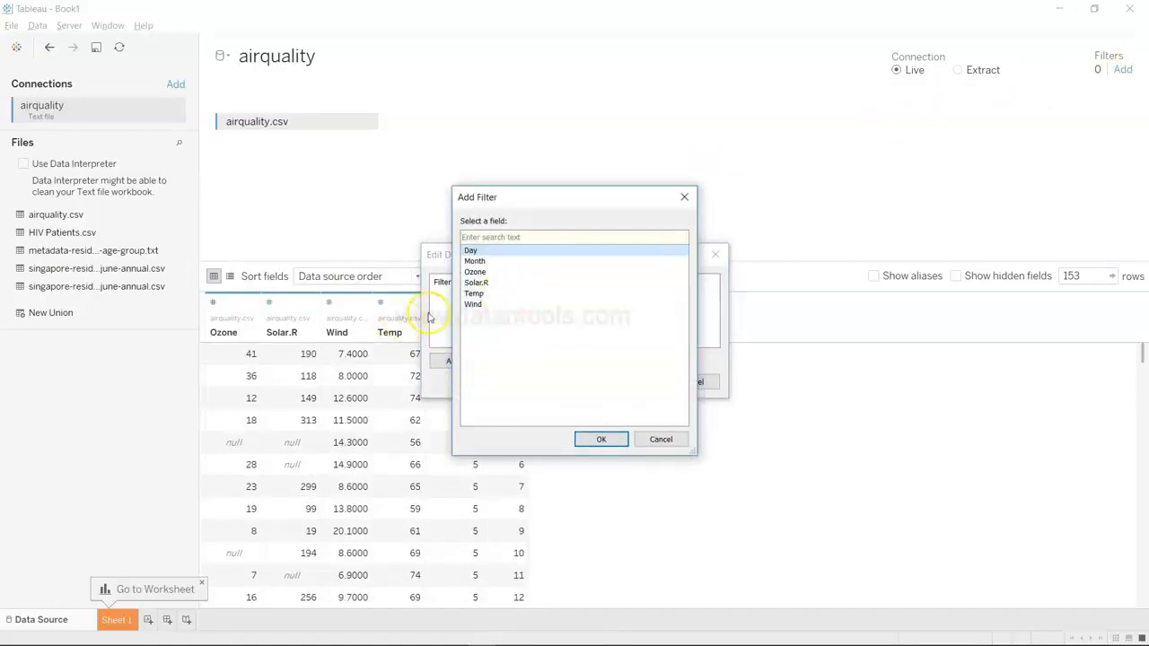
click(494, 271)
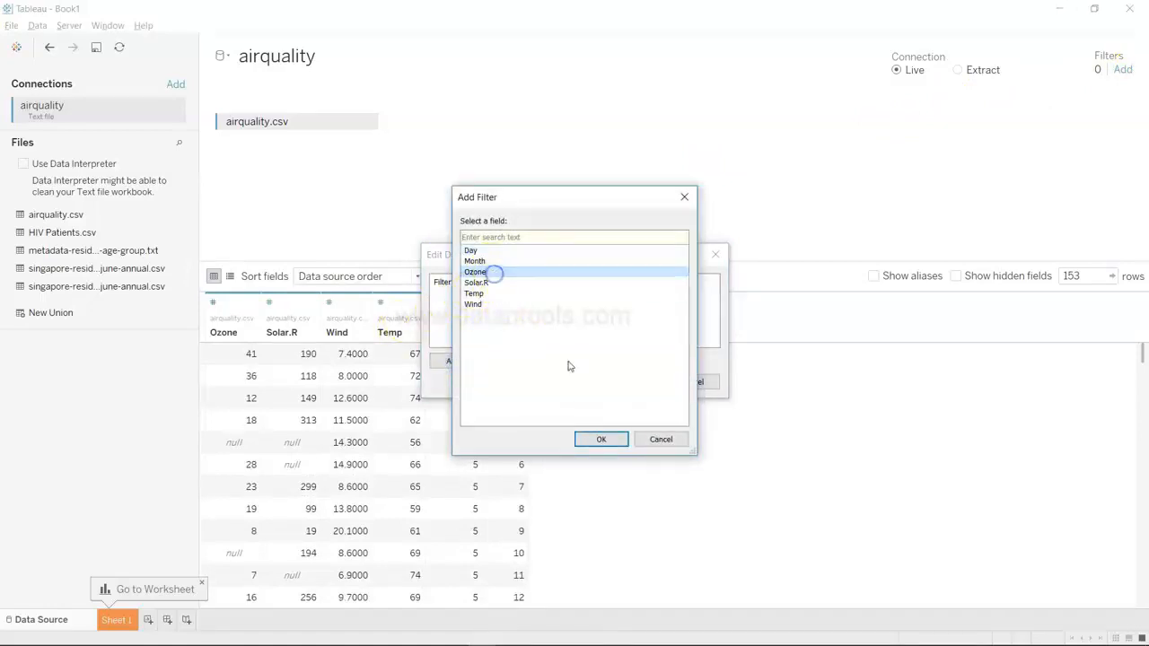
click(610, 439)
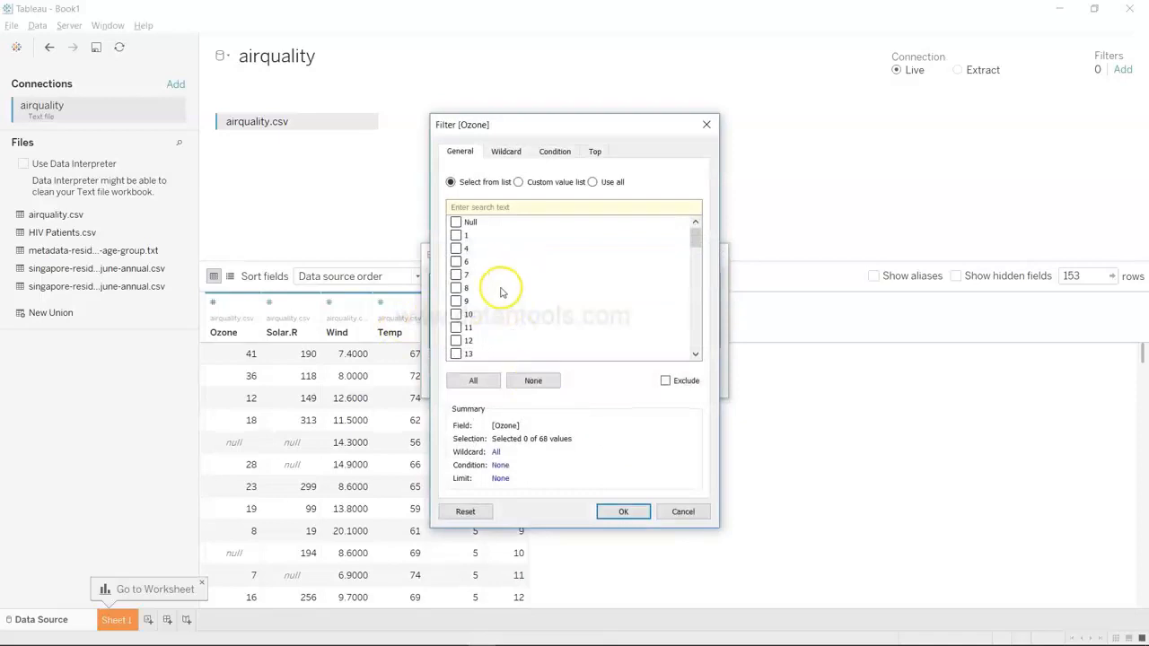
click(665, 380)
click(456, 221)
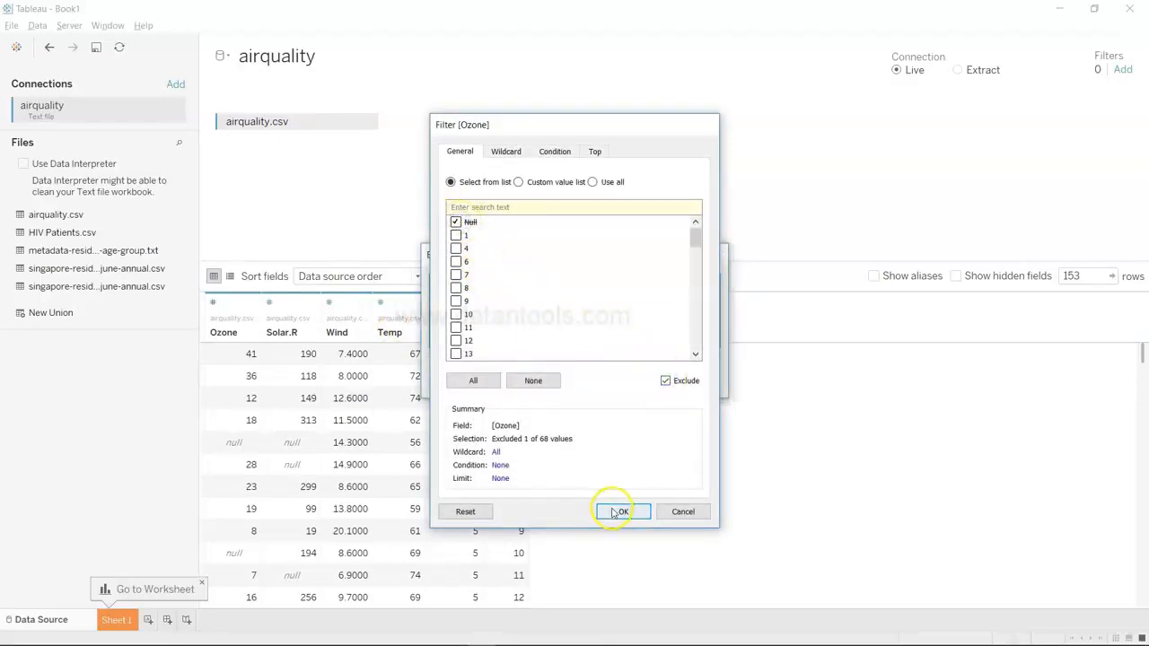
click(608, 511)
Add a second data source filter keeping only non-null Solar.R values, and apply both filters
click(457, 361)
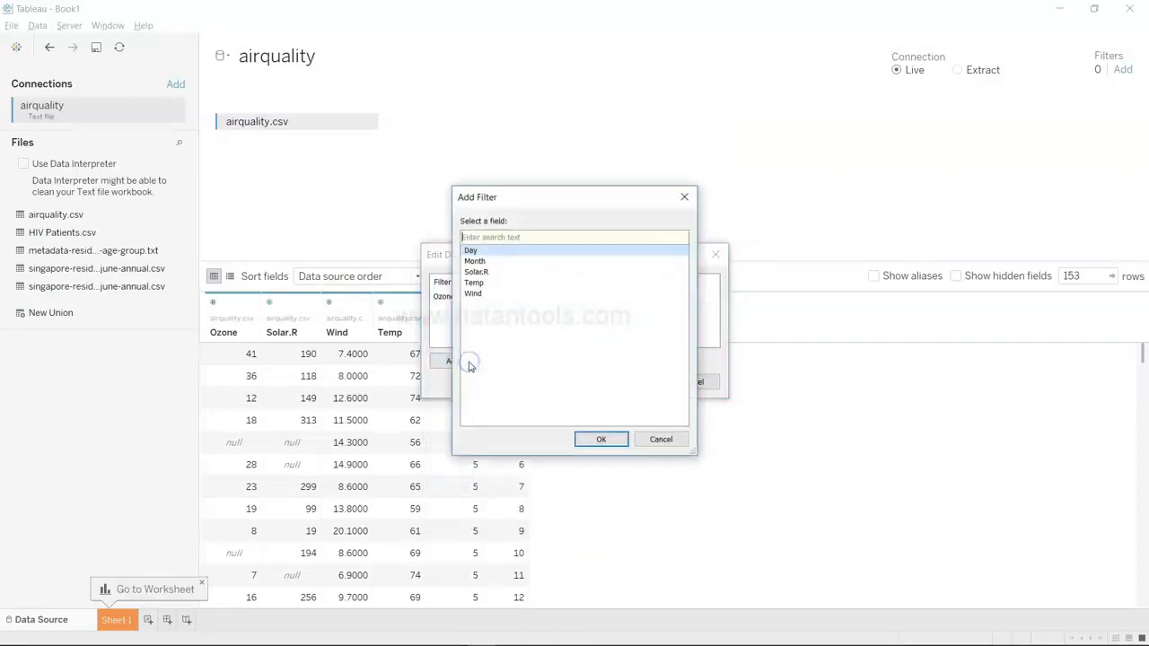
click(603, 439)
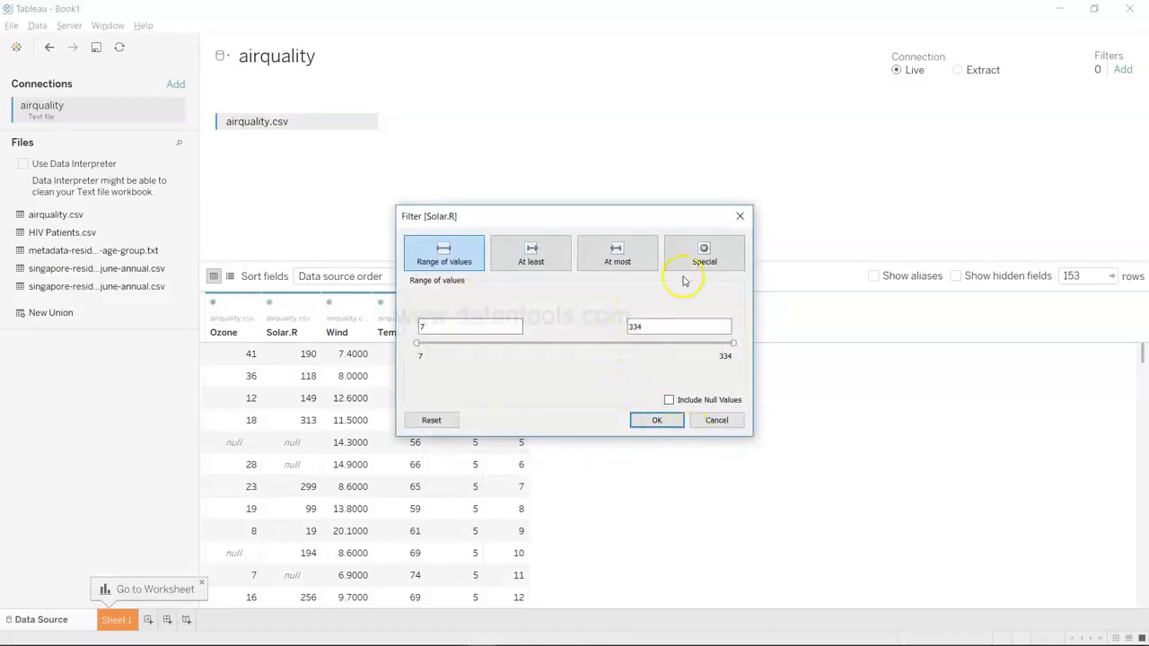
click(702, 255)
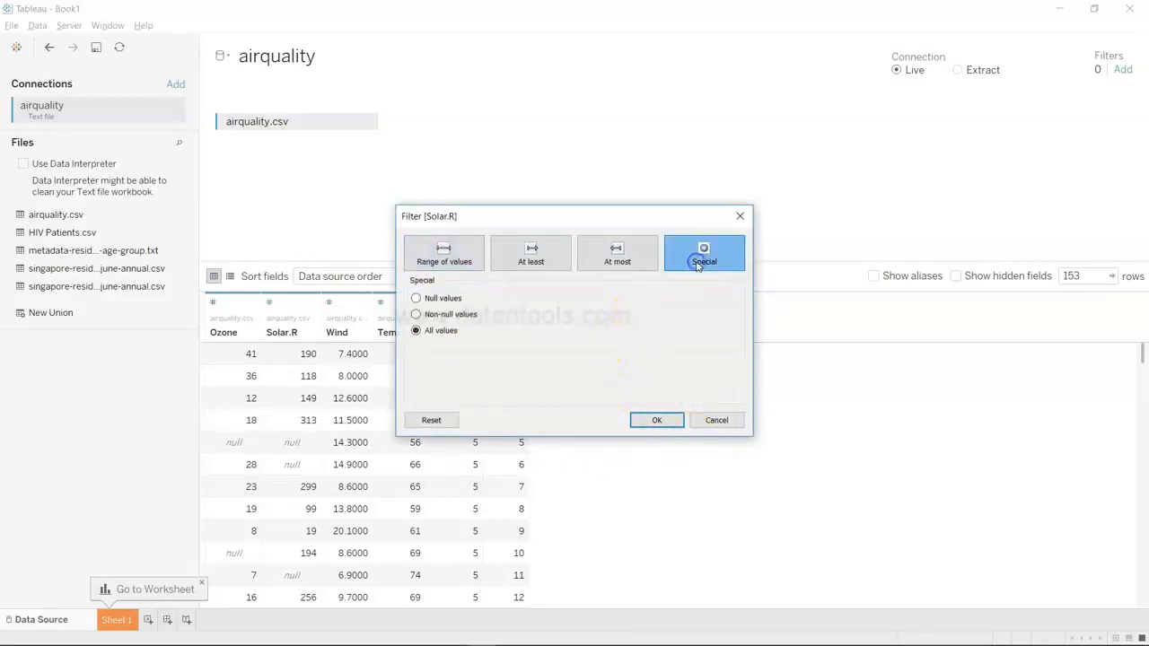
click(451, 316)
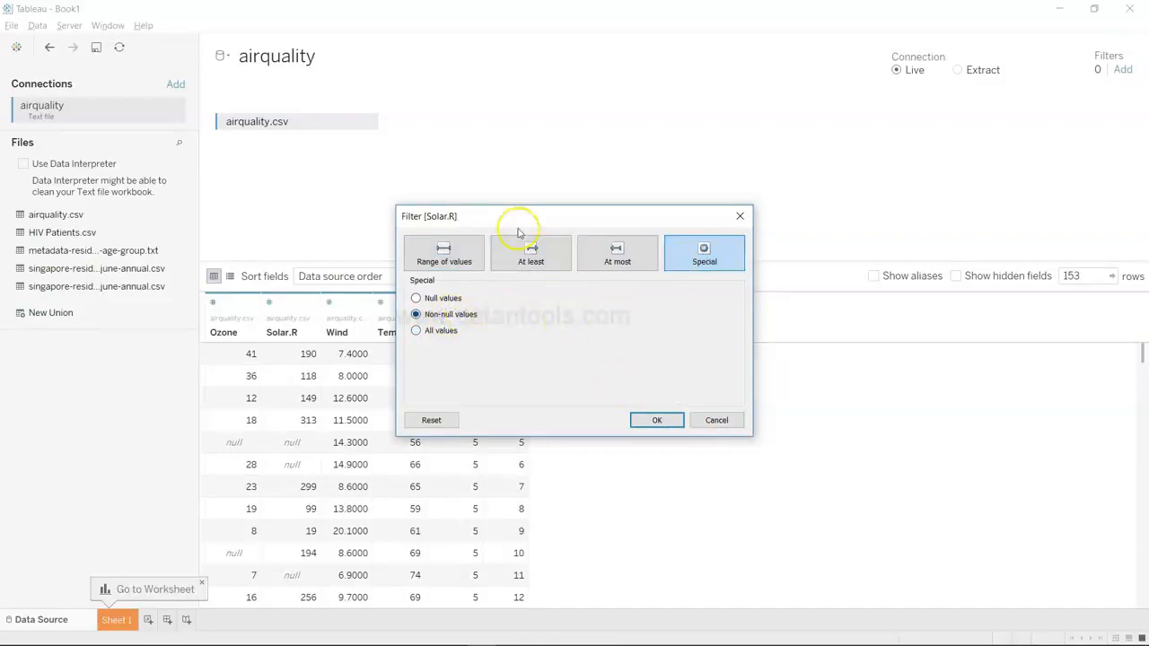
click(667, 427)
click(633, 382)
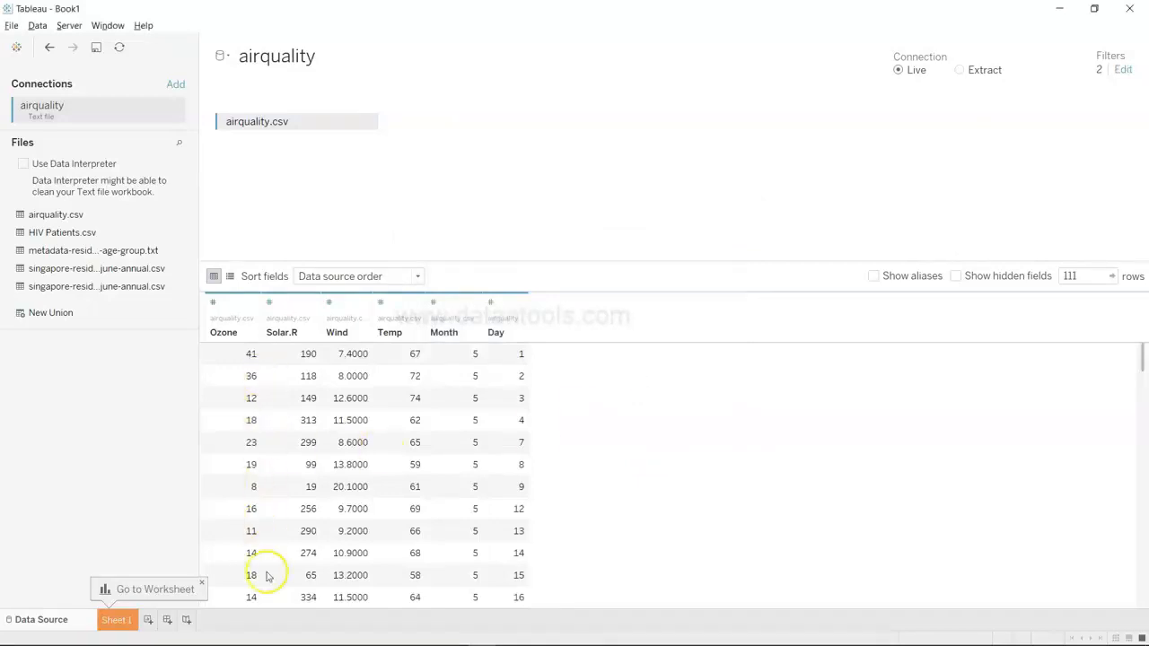
Rename the Solar.R field as Solar in the data preview
scroll(302, 573, down, 20)
scroll(302, 573, up, 20)
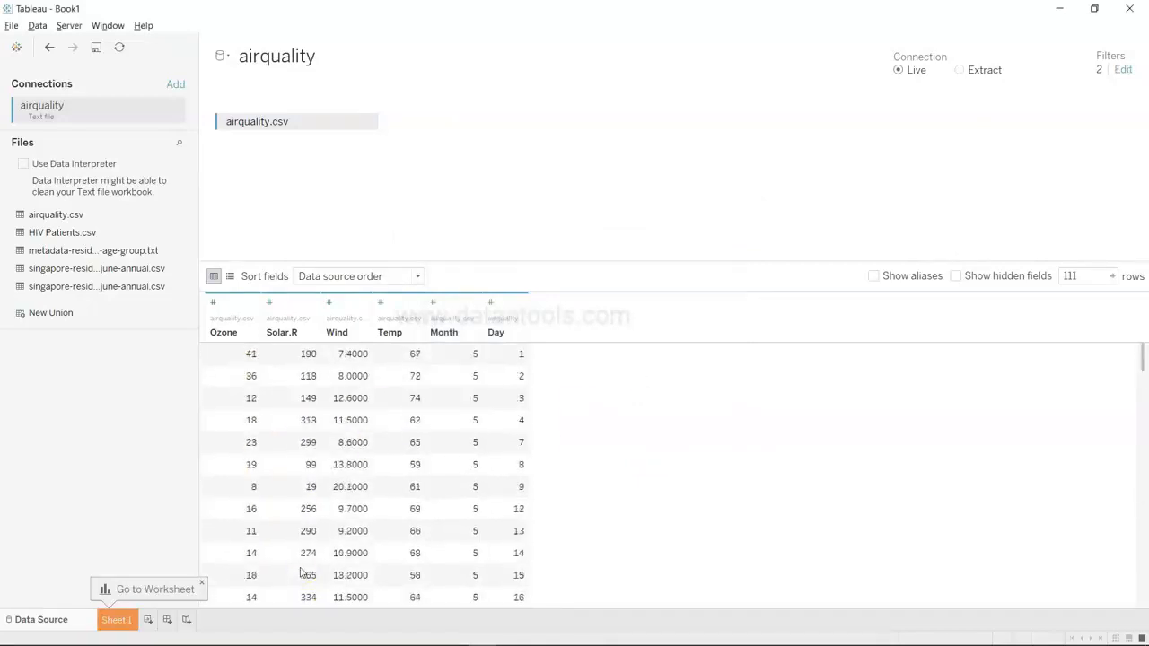
double_click(291, 335)
click(293, 333)
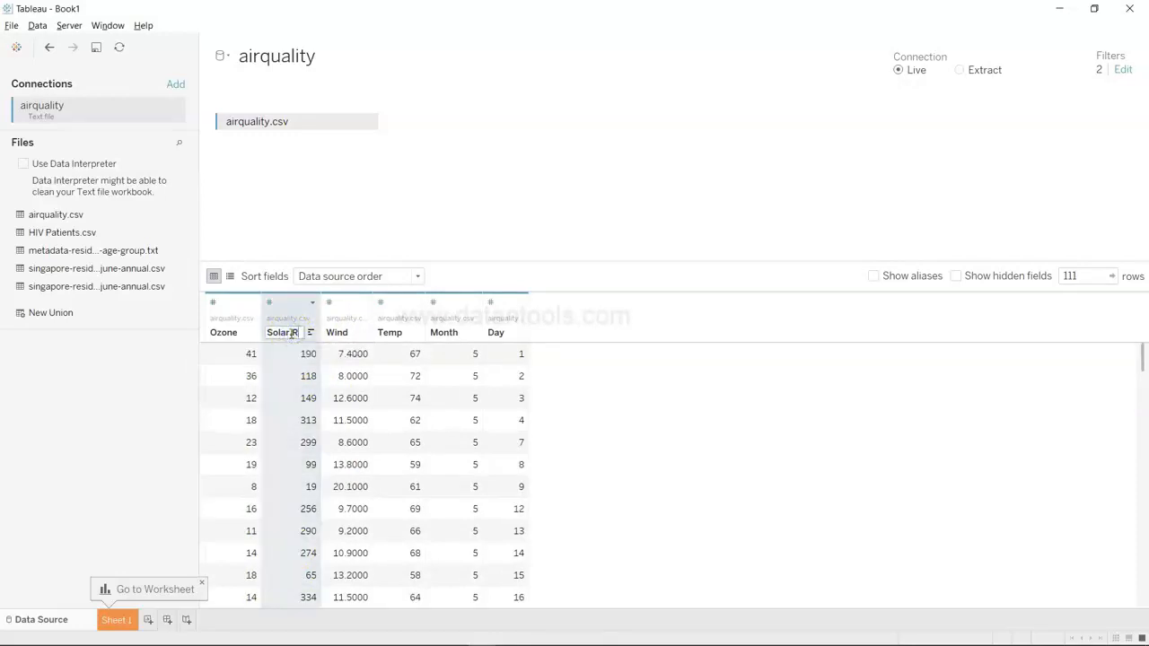
key(BackSpace)
key(BackSpace)
key(Return)
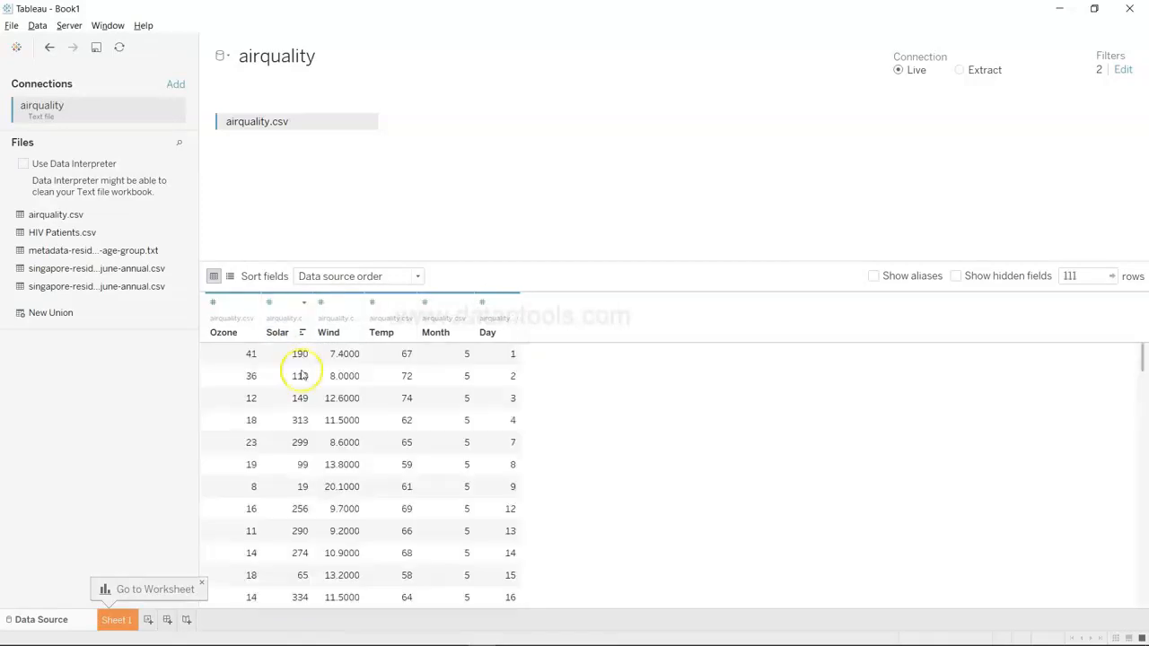
Check the filtered records, open Sheet 1 and move the Ozone field from Dimensions to Measures
click(278, 363)
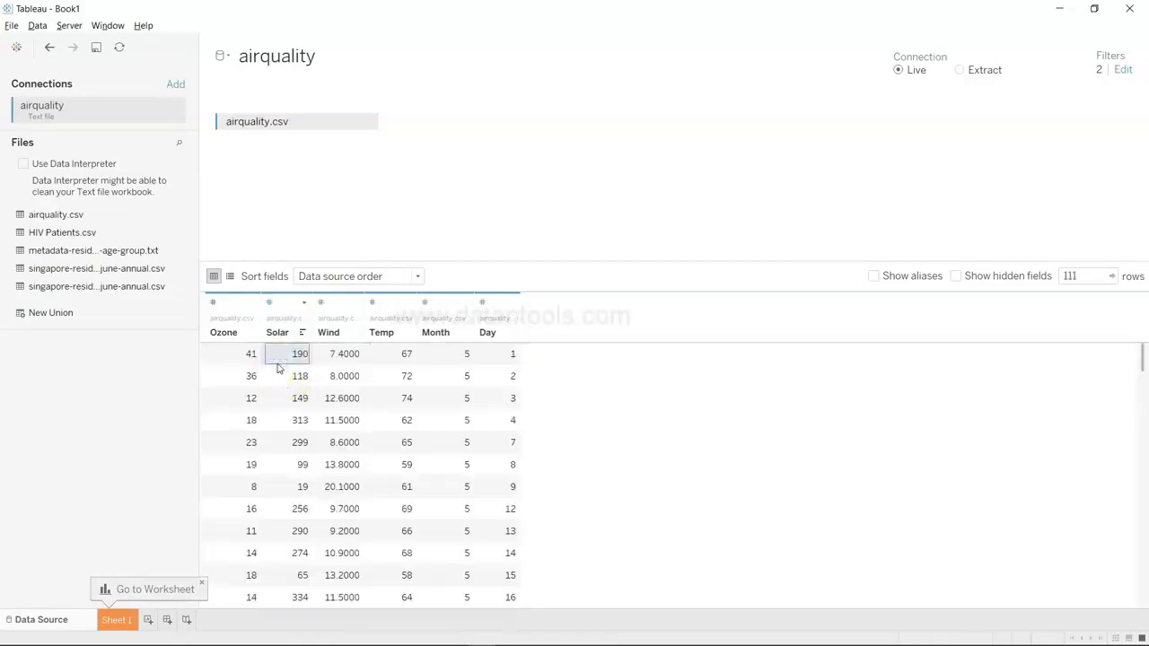
scroll(282, 434, down, 10)
scroll(282, 435, down, 9)
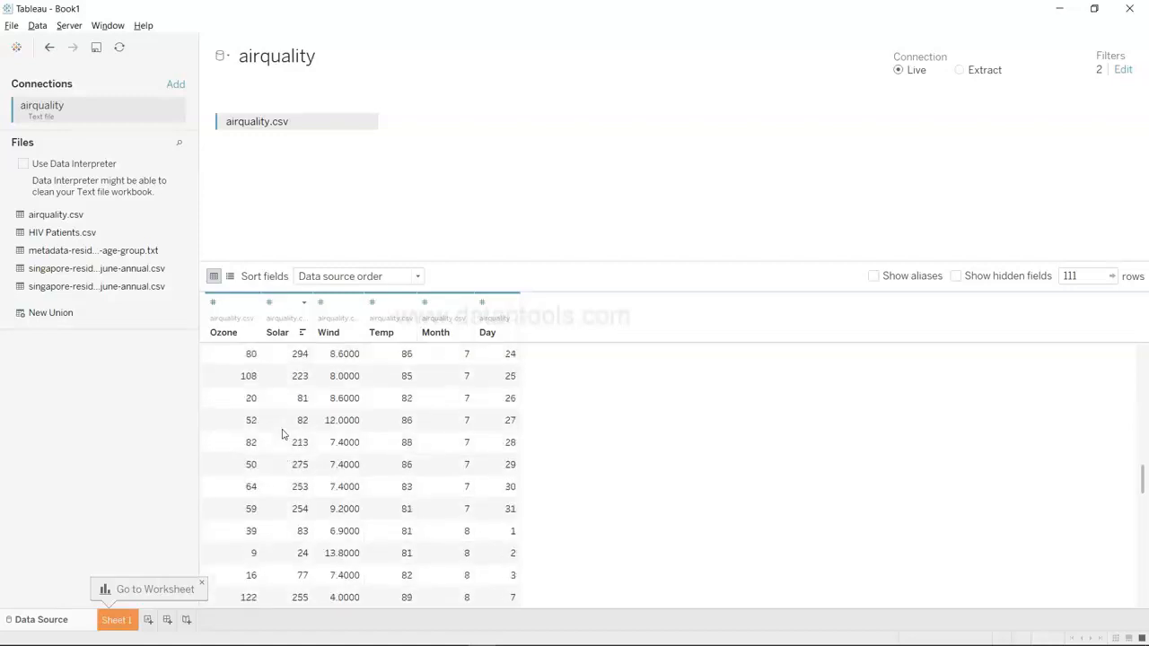
scroll(282, 434, up, 18)
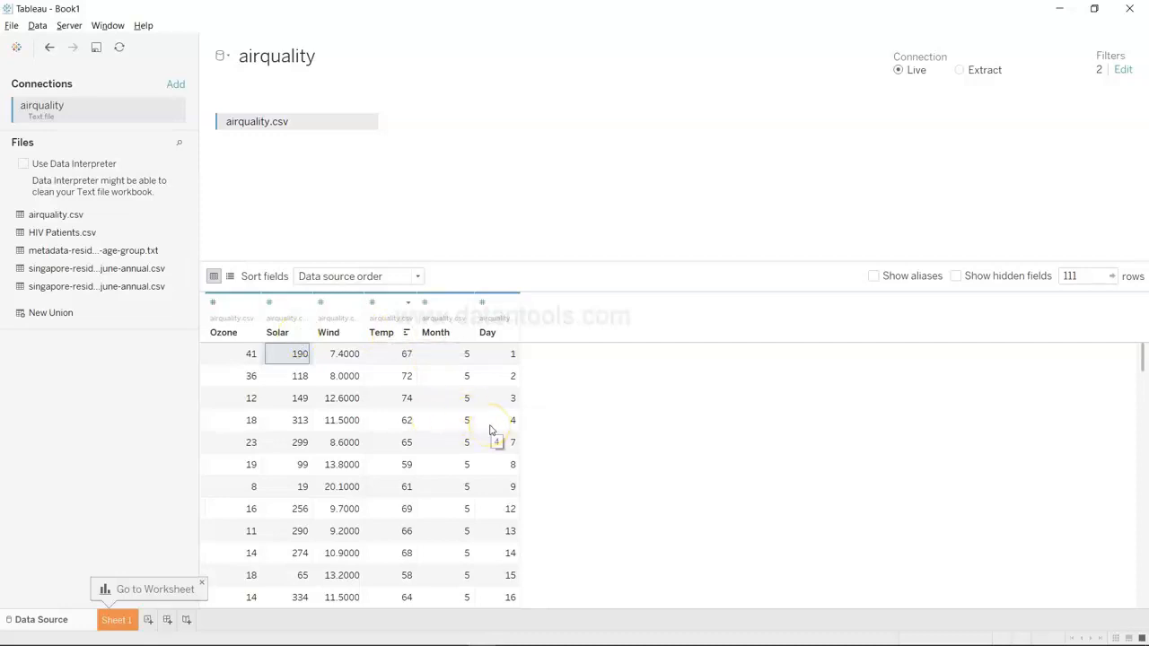
click(116, 621)
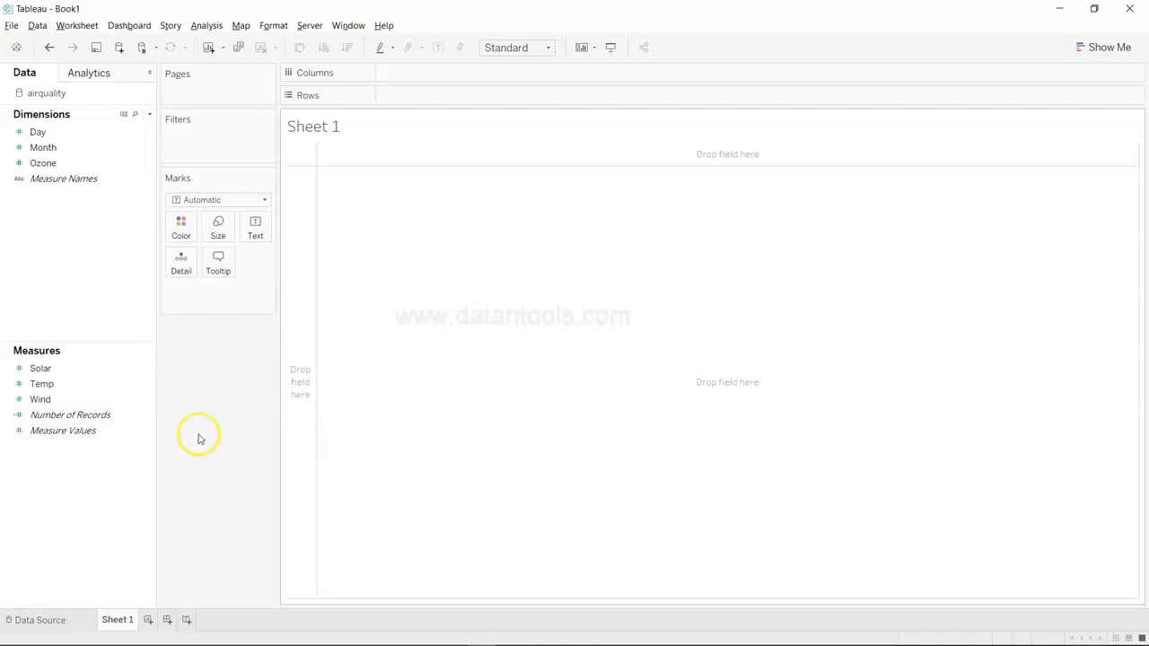
click(63, 385)
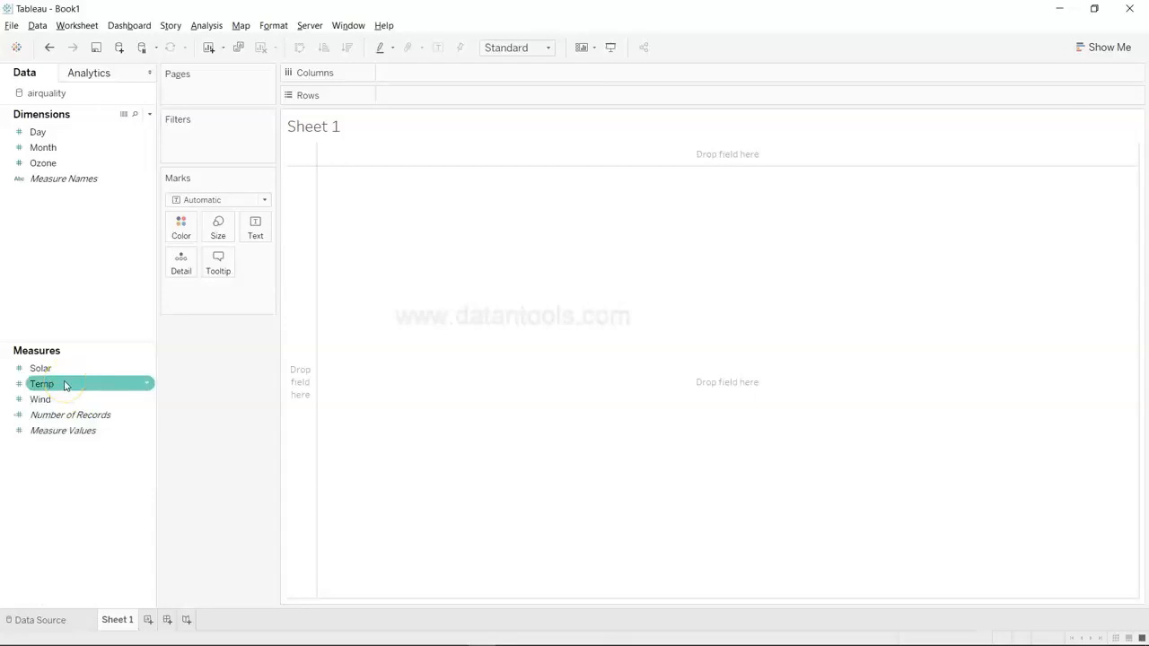
click(86, 154)
ctrl+click(83, 166)
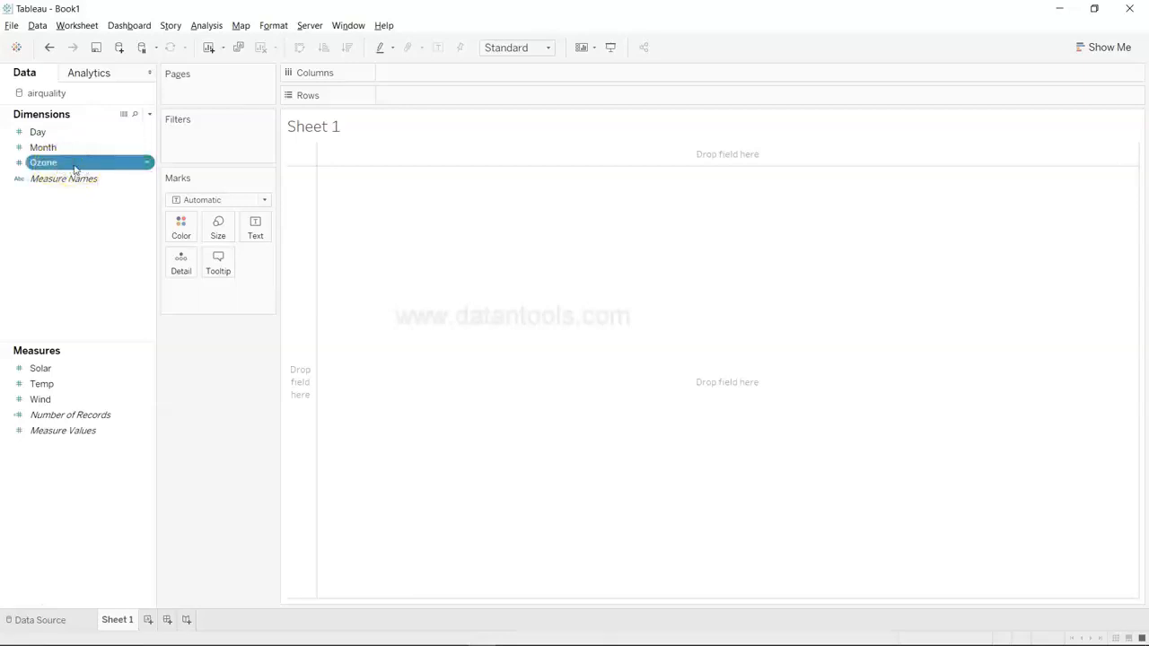
ctrl+click(77, 179)
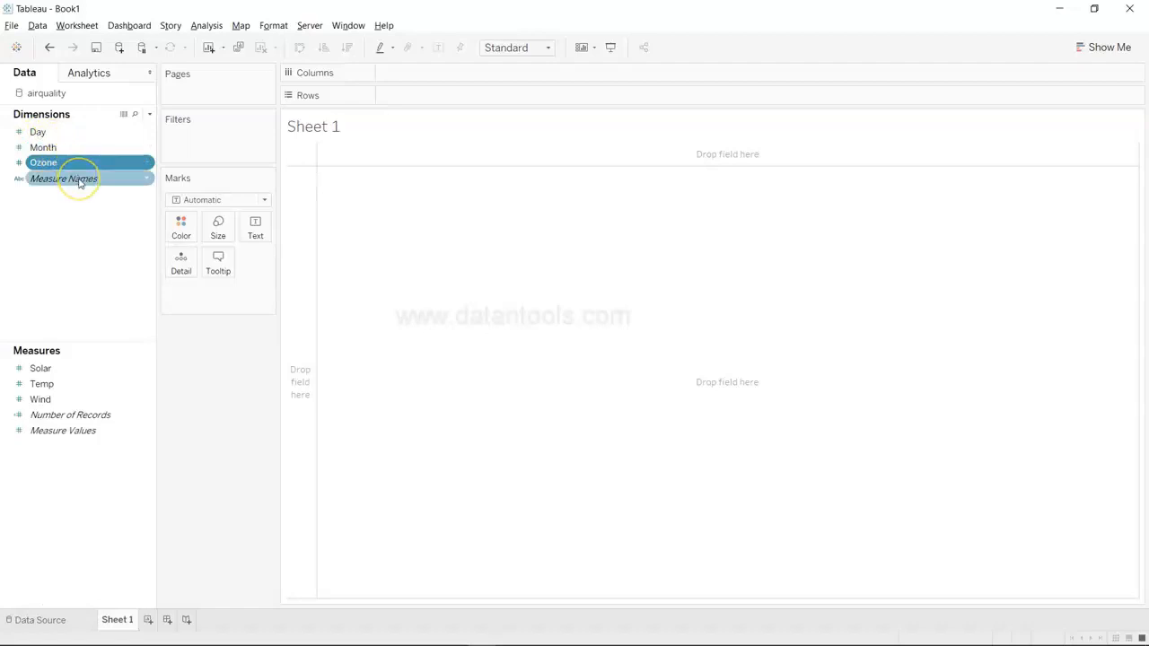
click(143, 165)
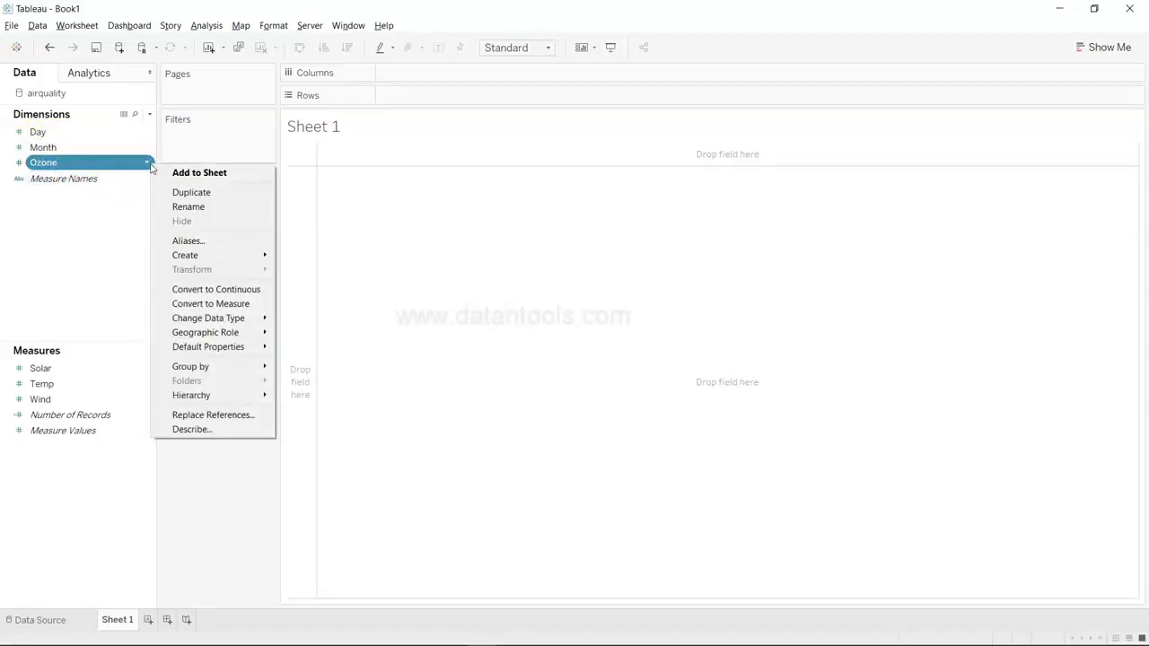
click(192, 321)
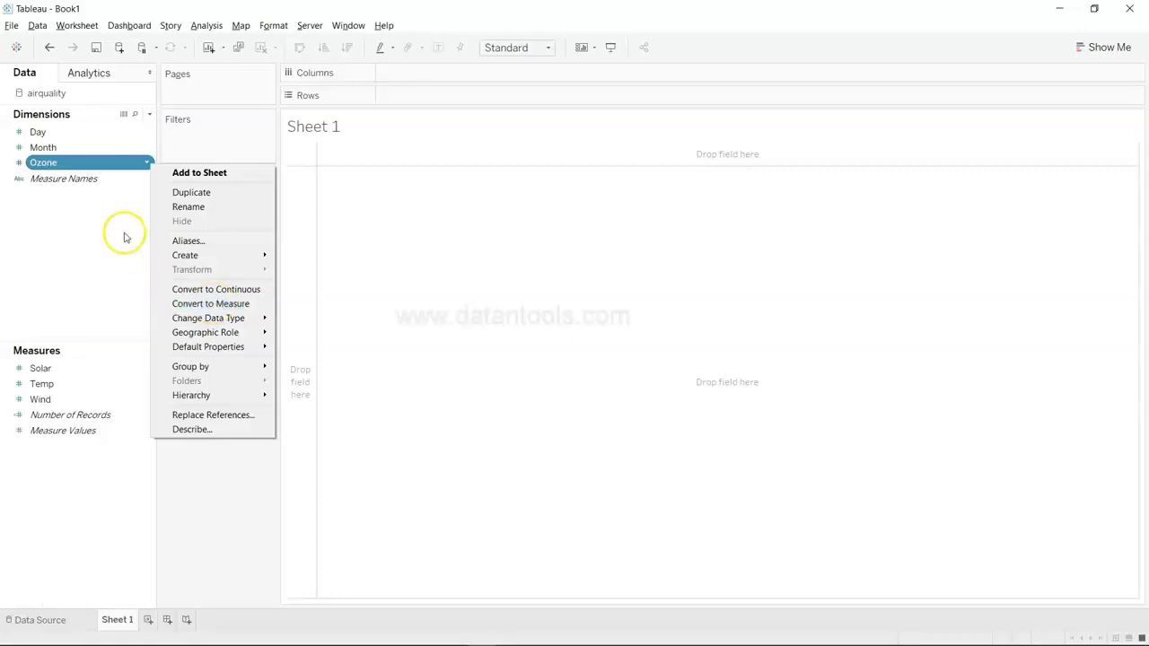
drag(114, 162, 102, 473)
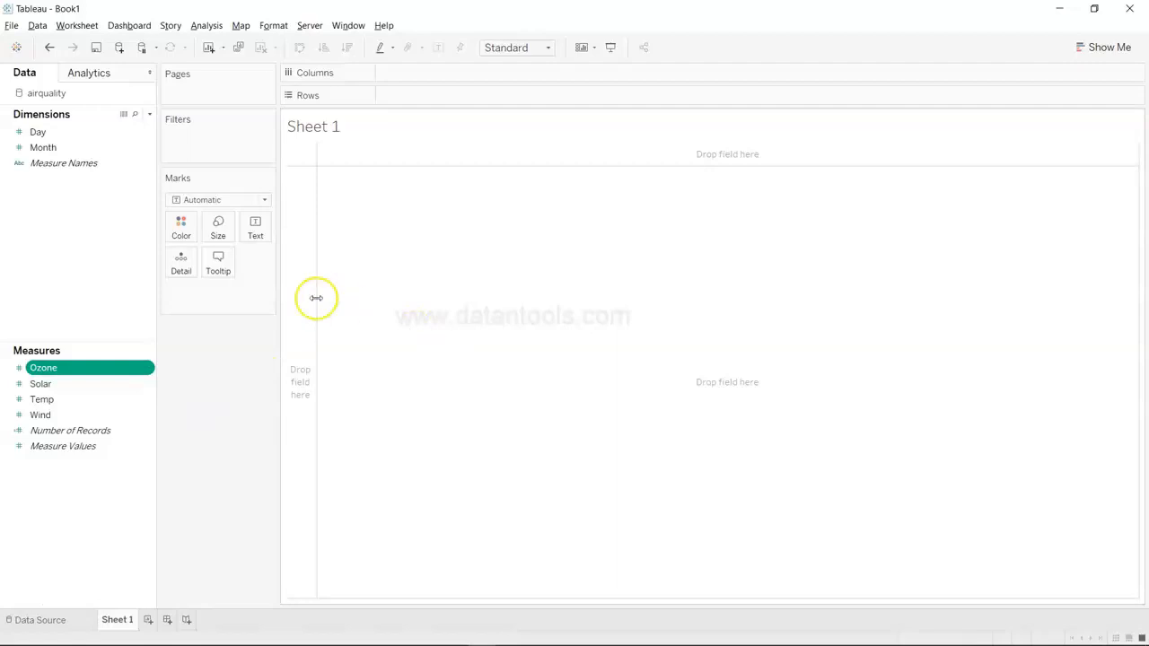
Create a histogram of the Ozone measure with Show Me
click(90, 369)
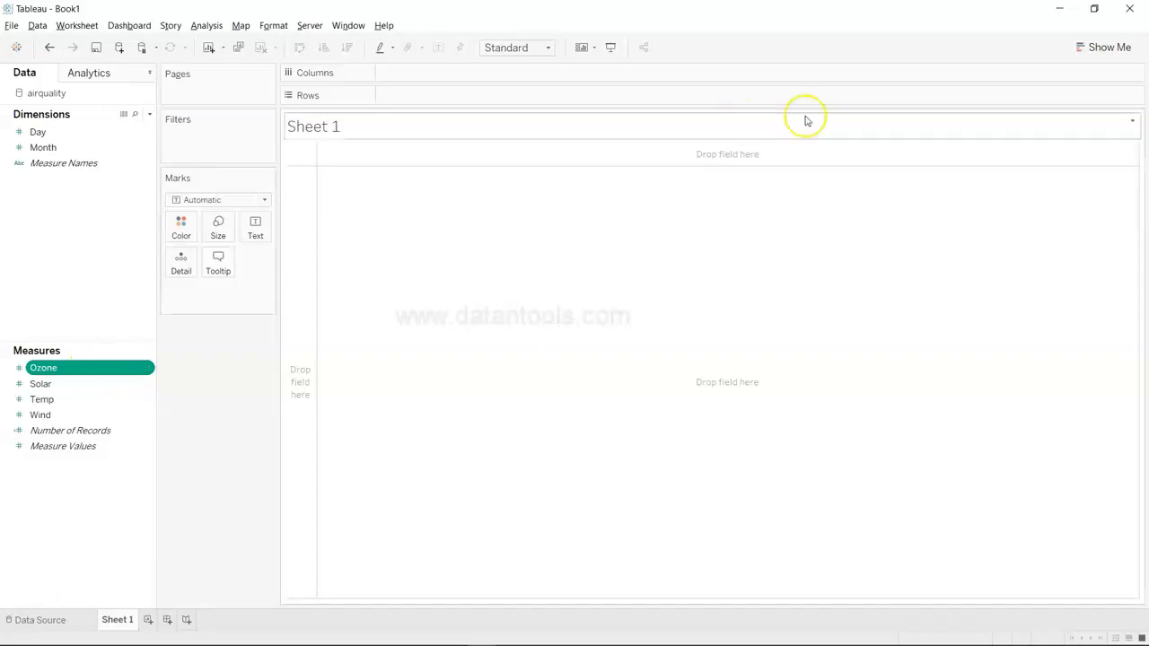
click(1113, 45)
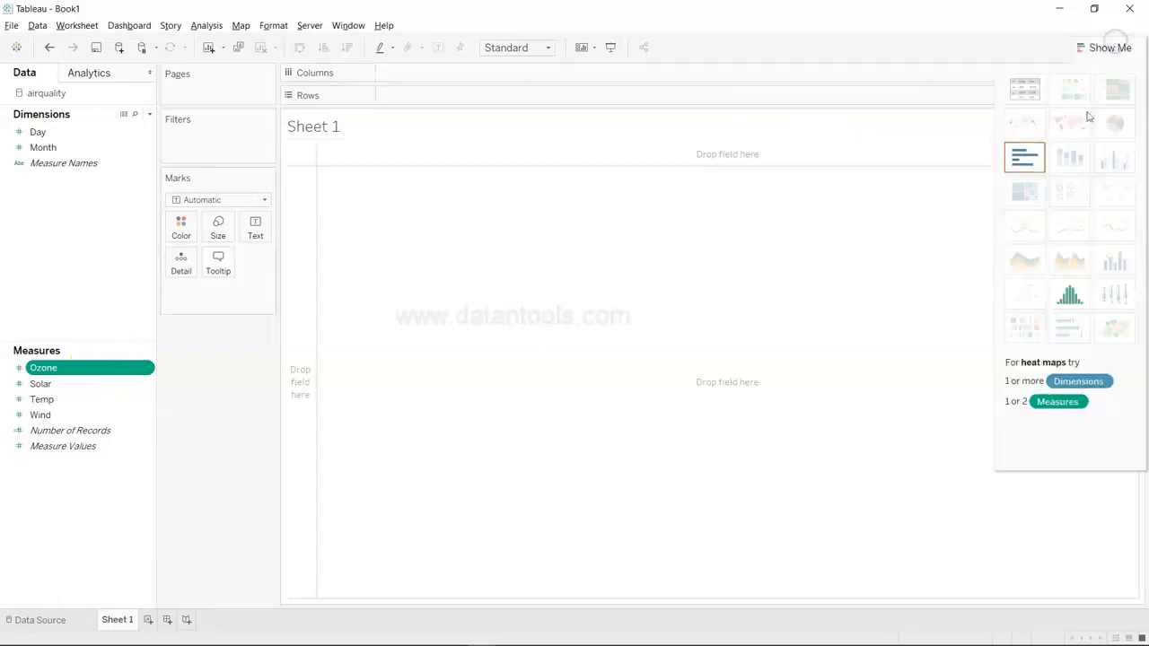
click(1075, 298)
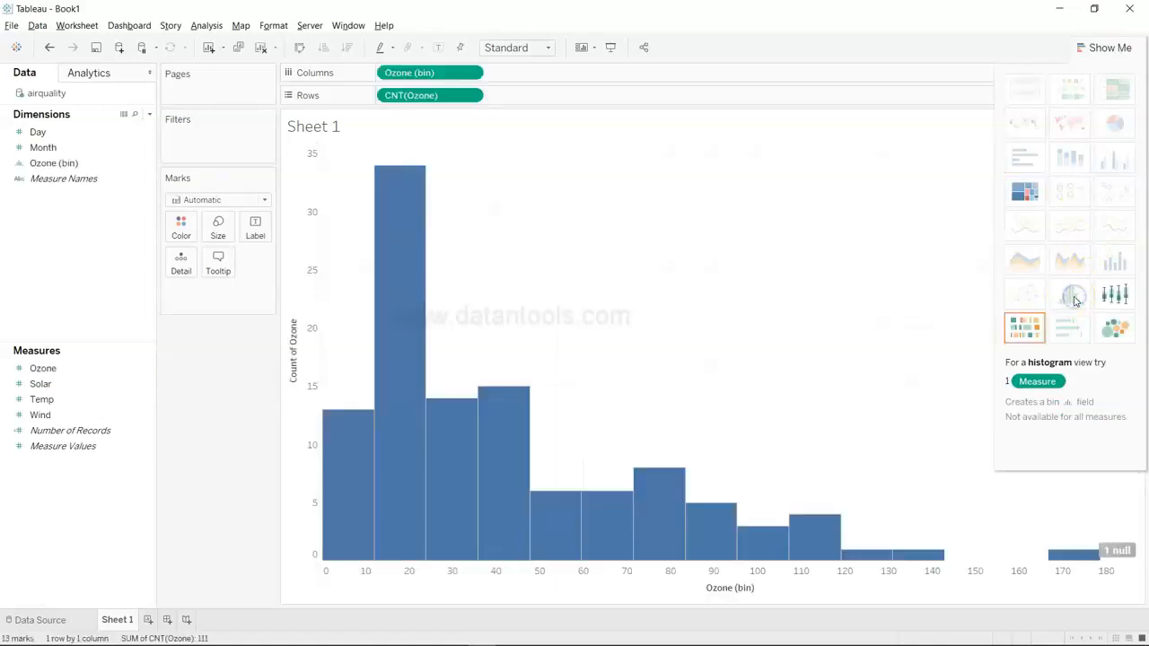
click(1108, 50)
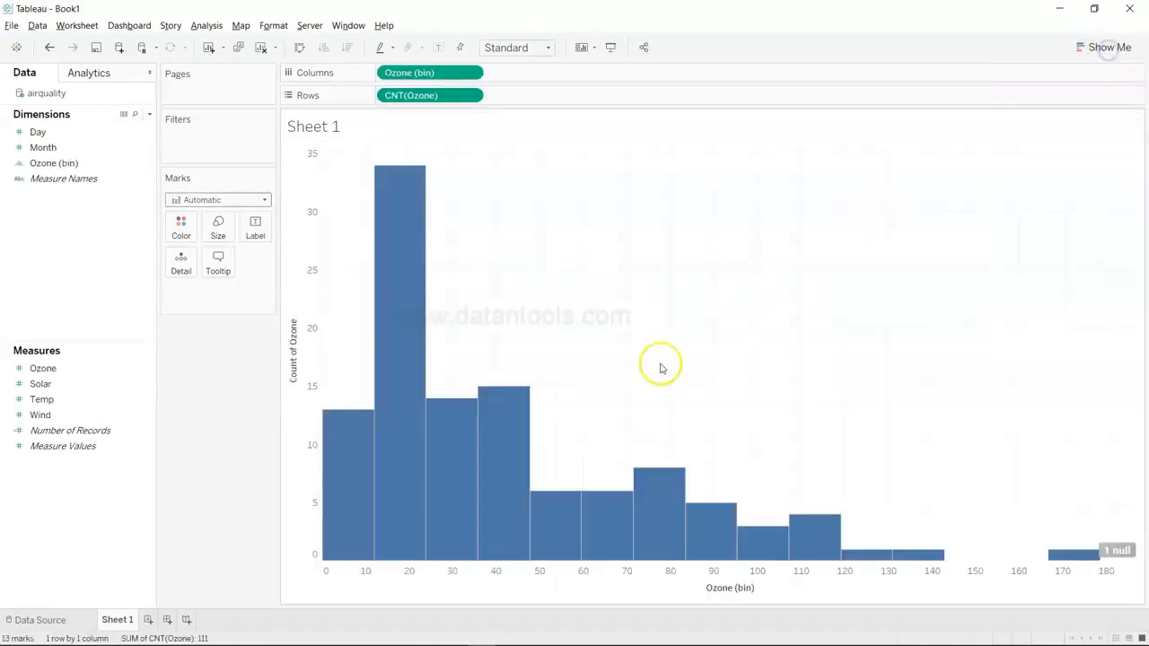
Inspect the Ozone histogram's bars, hide its null indicator and select the Ozone (bin) field among the dimensions
mouse_move(653, 530)
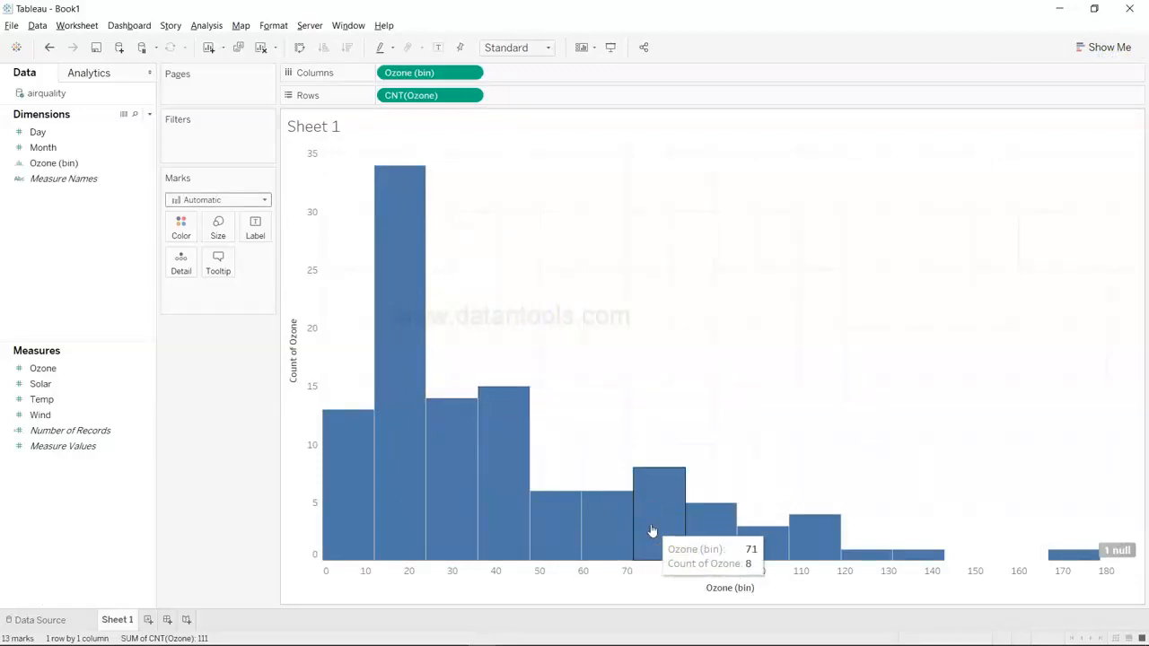
click(99, 372)
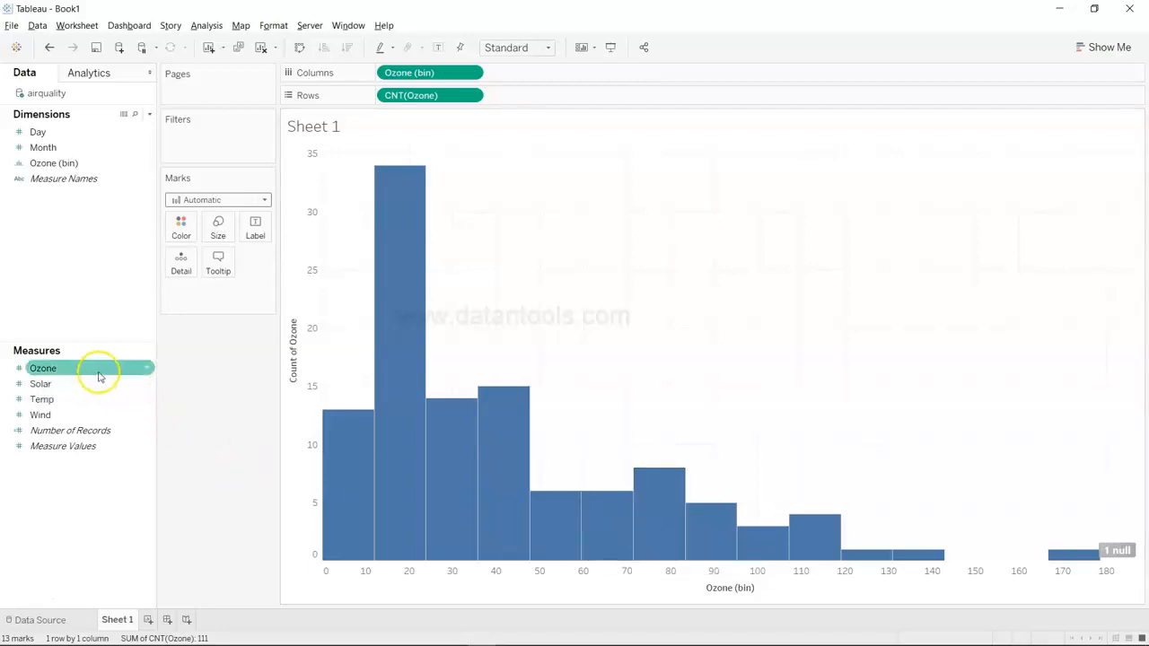
click(98, 374)
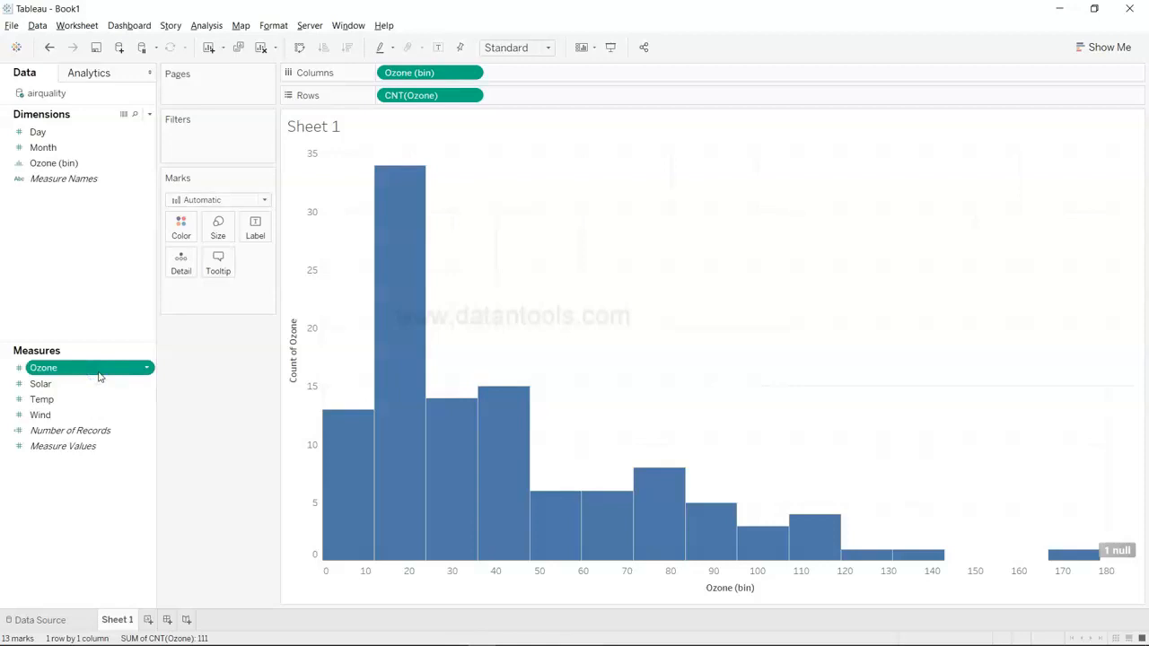
mouse_move(417, 539)
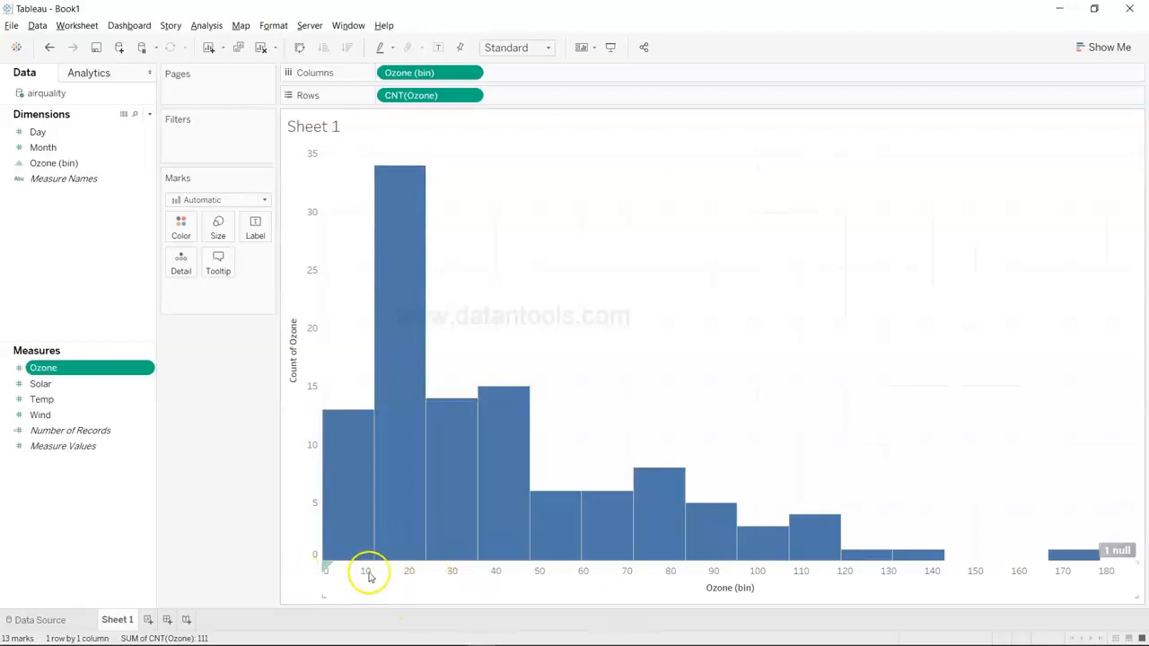
mouse_move(344, 457)
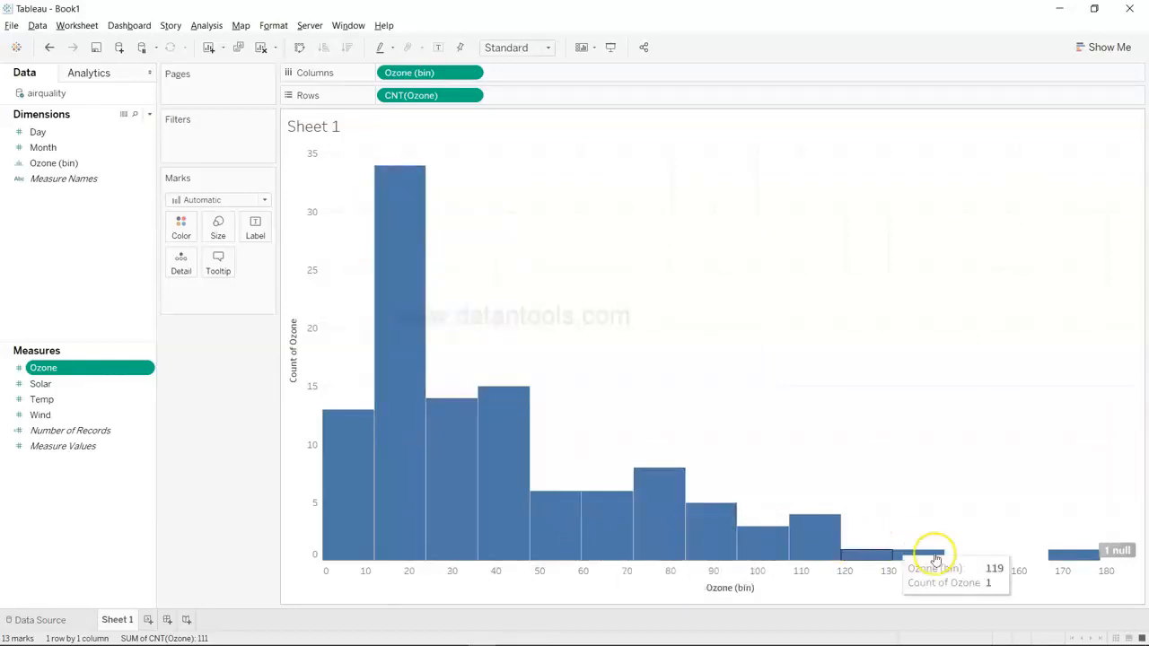
right_click(1118, 558)
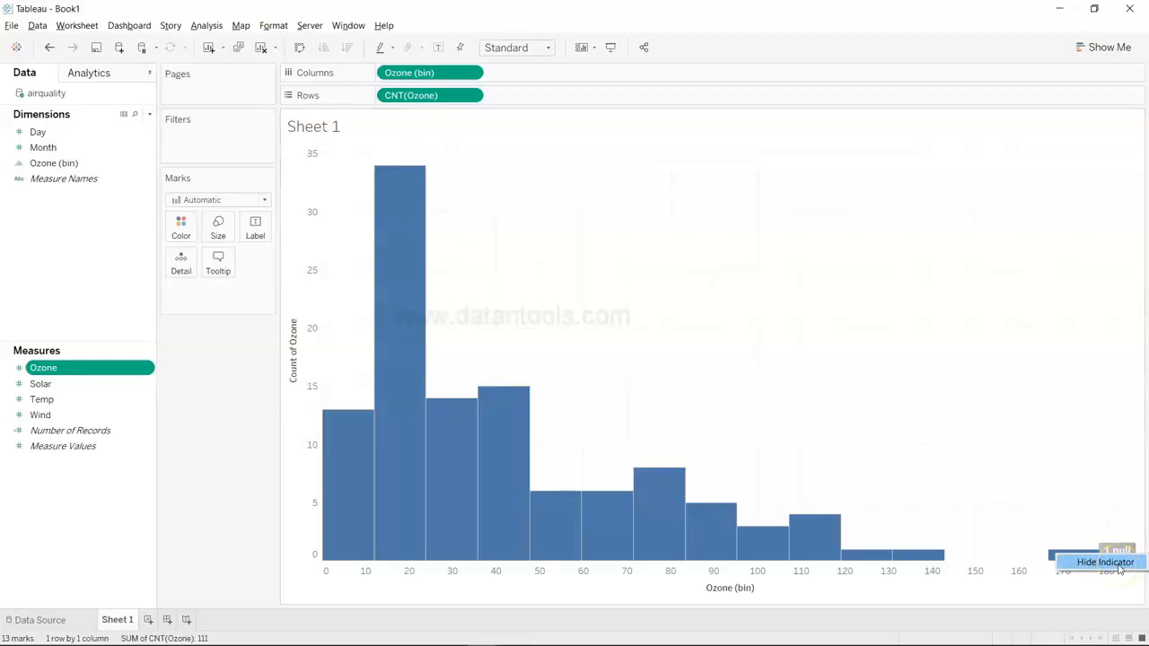
click(1104, 562)
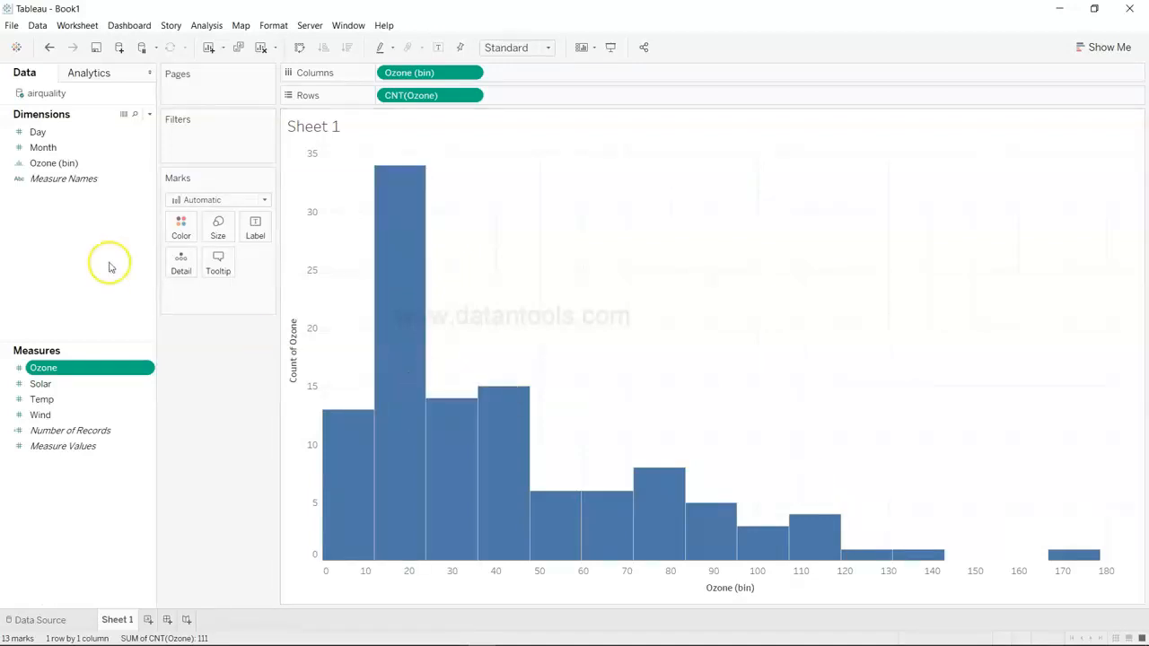
click(88, 166)
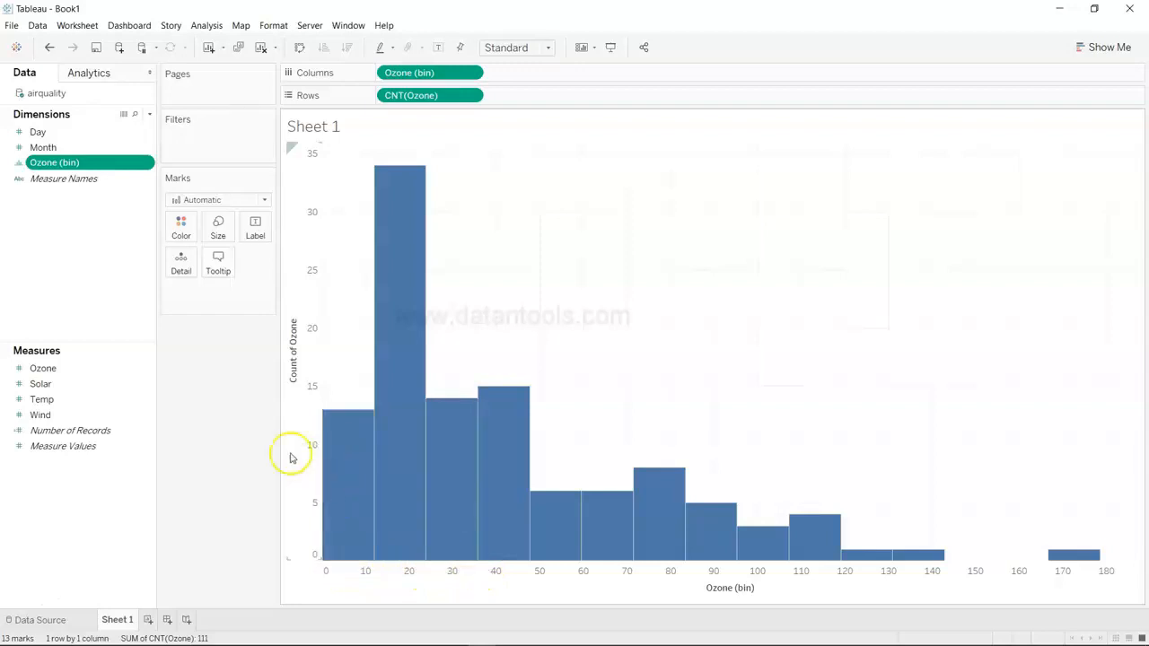
Edit the Ozone (bin) field and set its size of bins to 5
click(147, 165)
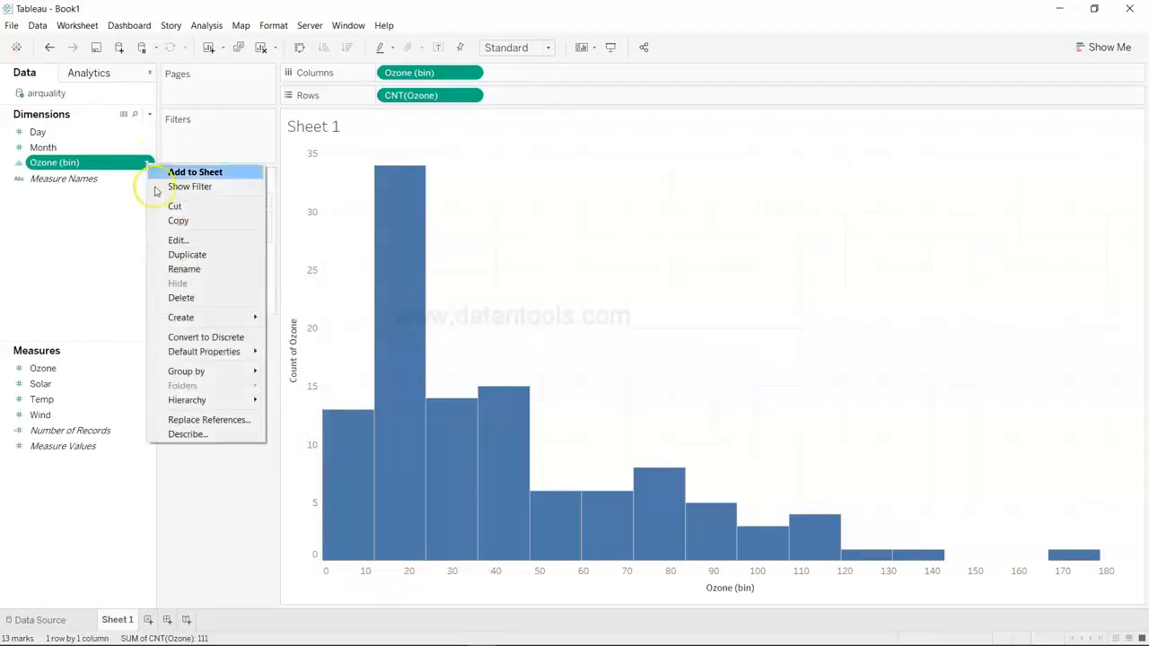
click(180, 243)
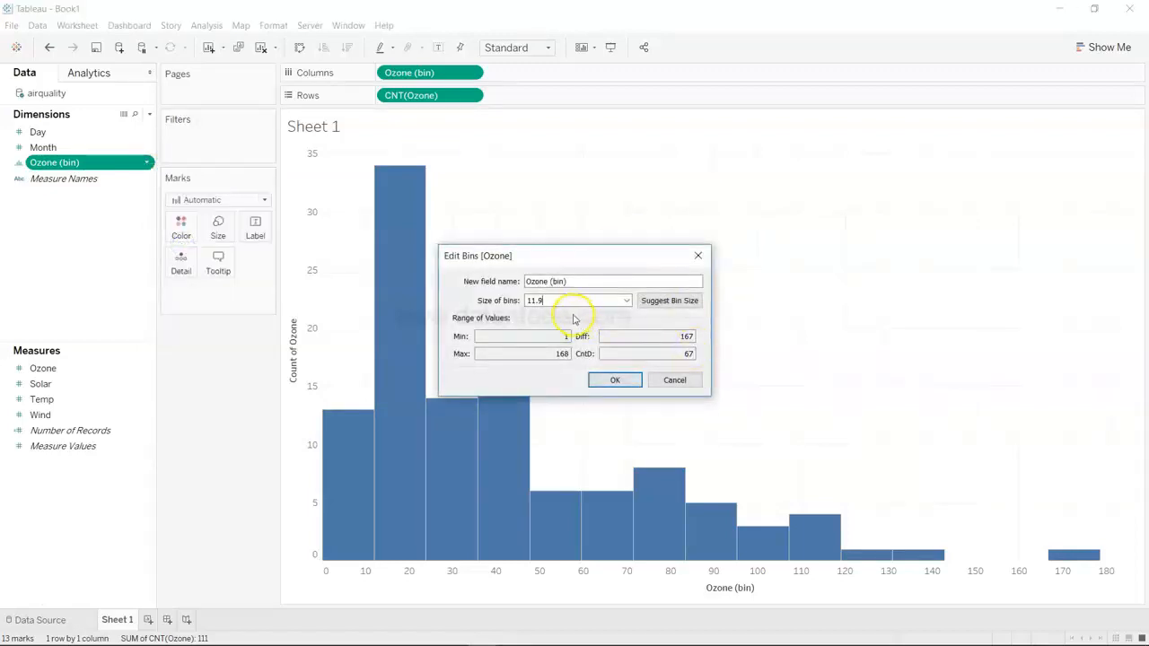
click(536, 303)
drag(556, 304, 514, 307)
click(618, 381)
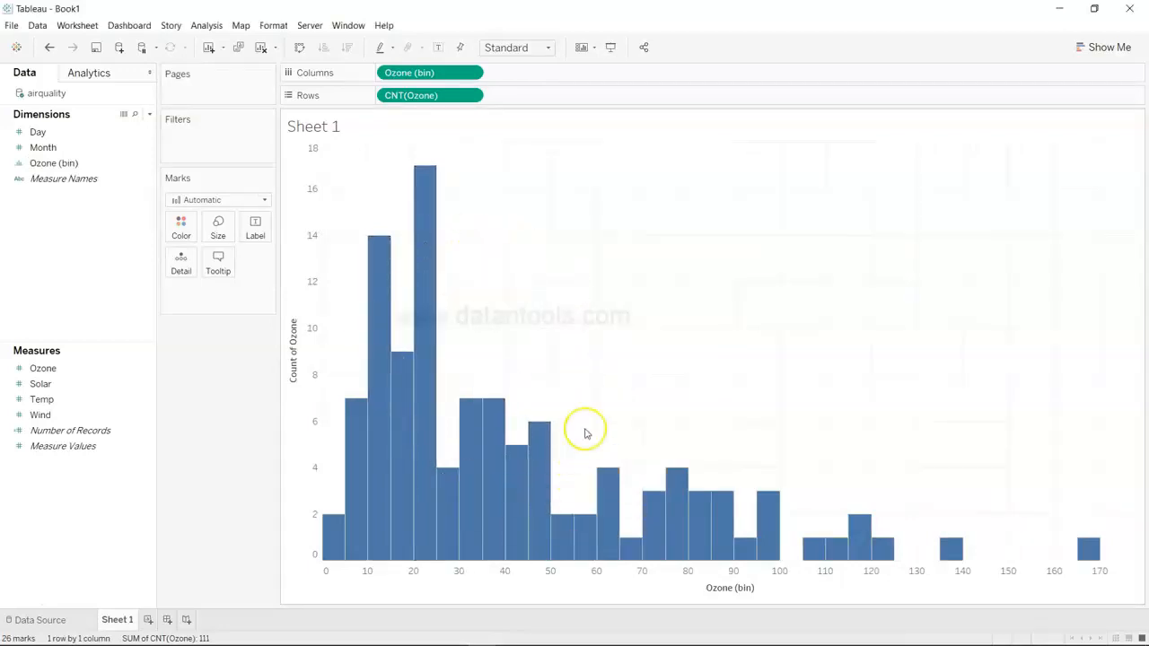
Edit the Ozone (bin) field and set its size of bins to 20
mouse_move(692, 516)
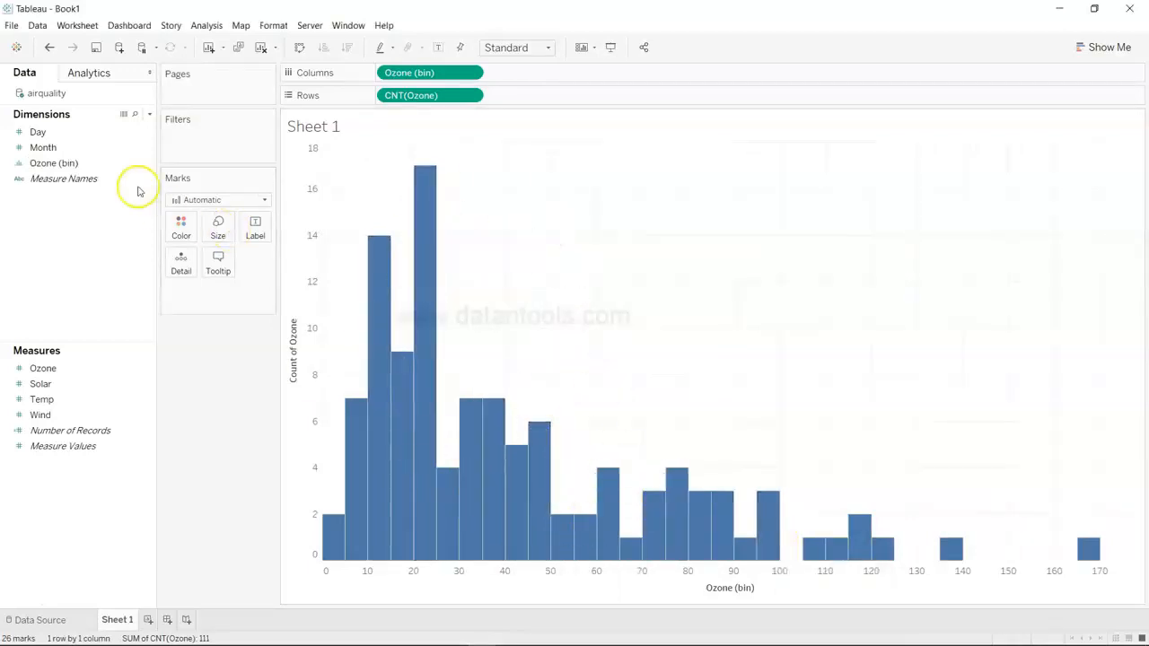
click(146, 165)
click(177, 241)
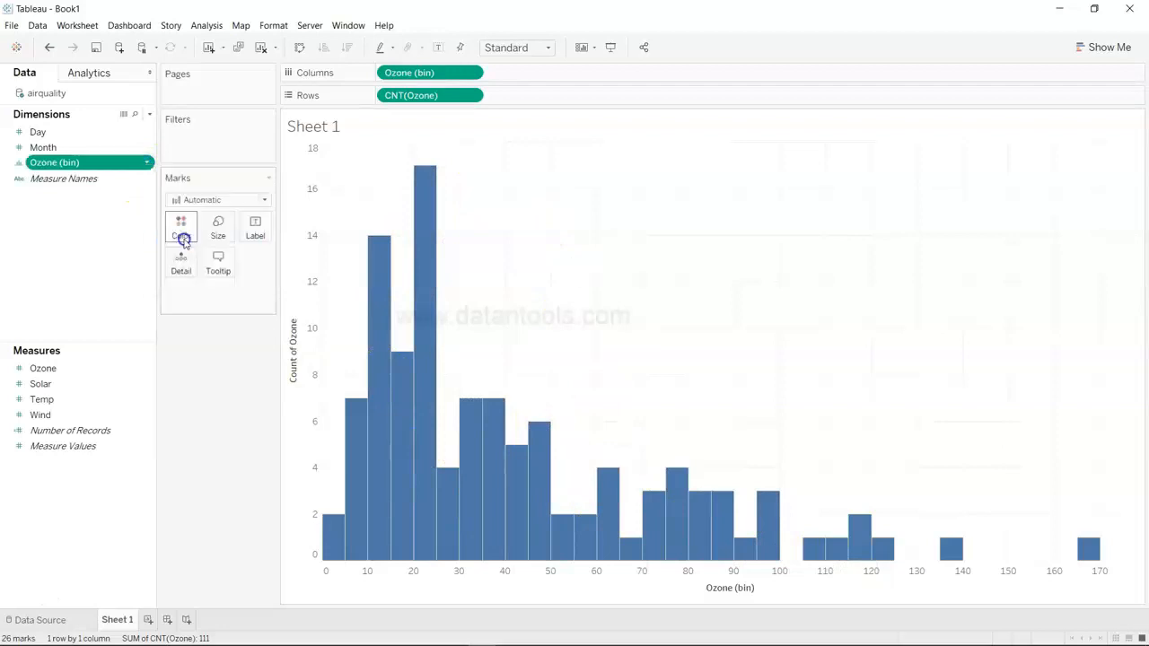
drag(580, 311, 508, 303)
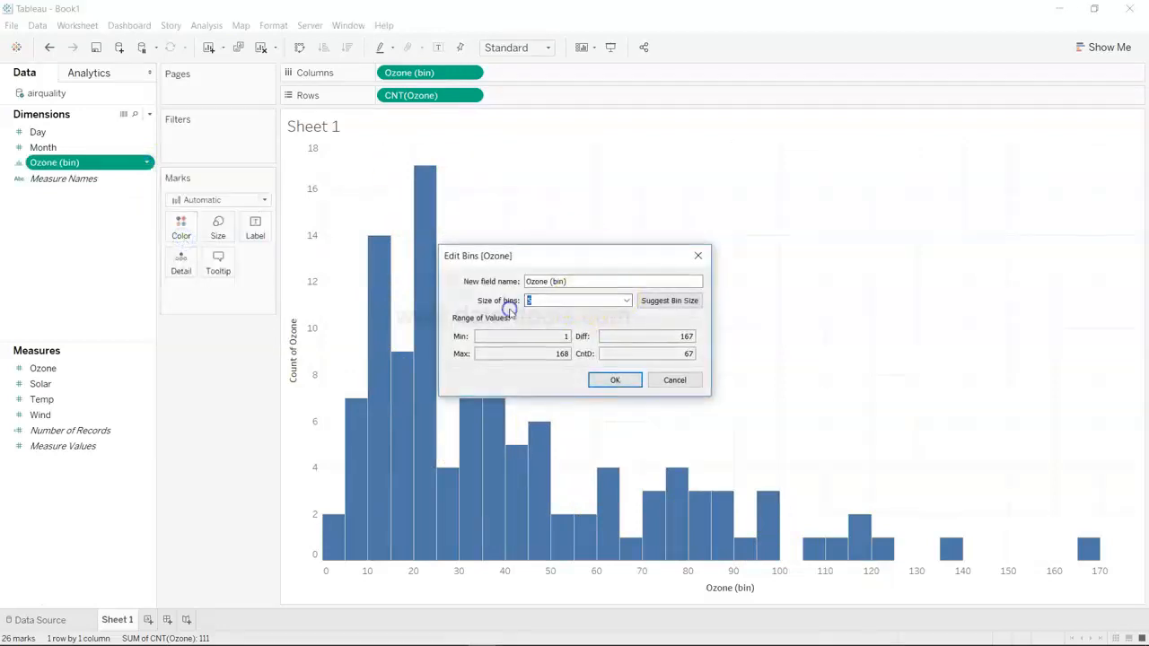
click(615, 380)
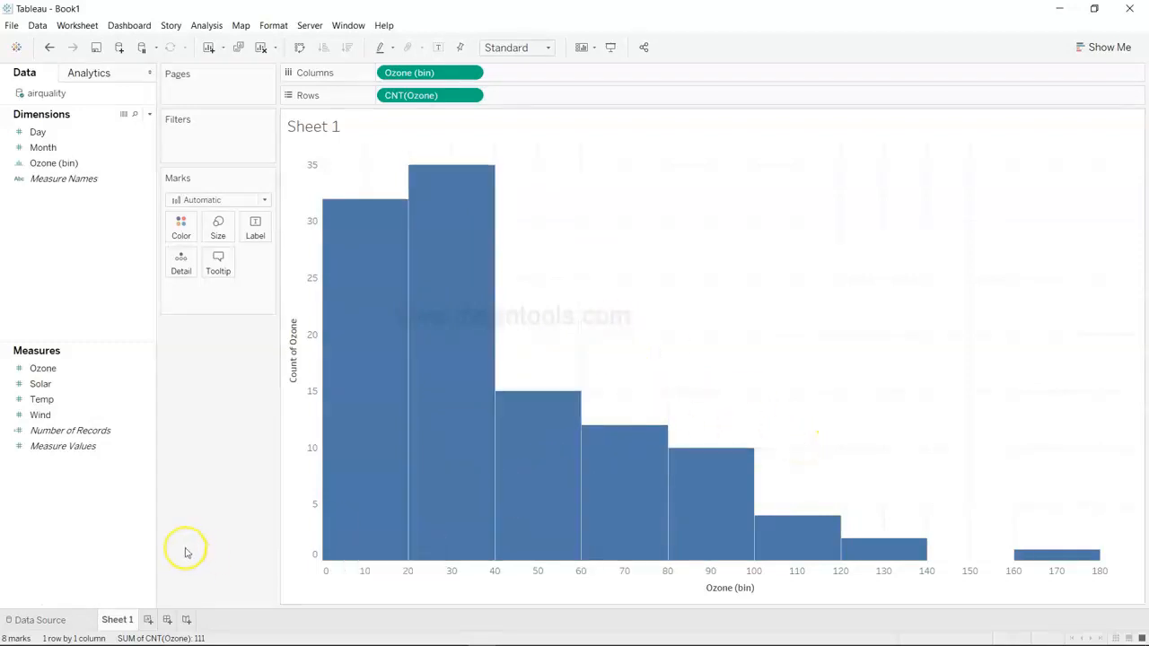
Rename Sheet 1 as Ozone and inspect the bars of its histogram
double_click(118, 619)
text(one)
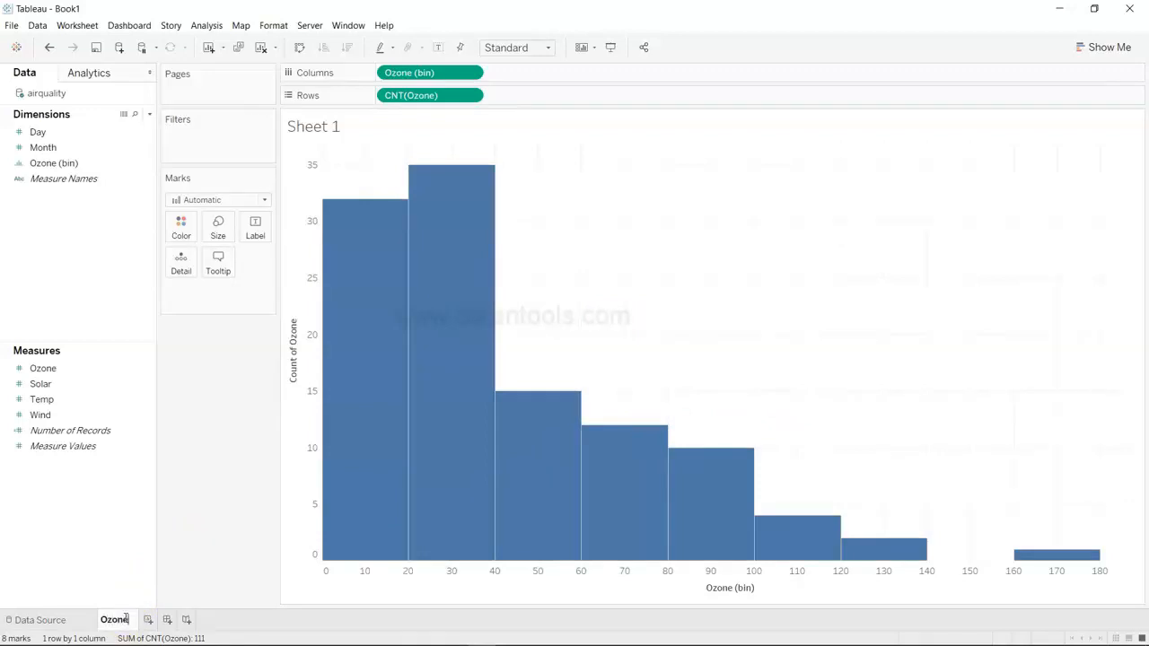
key(Return)
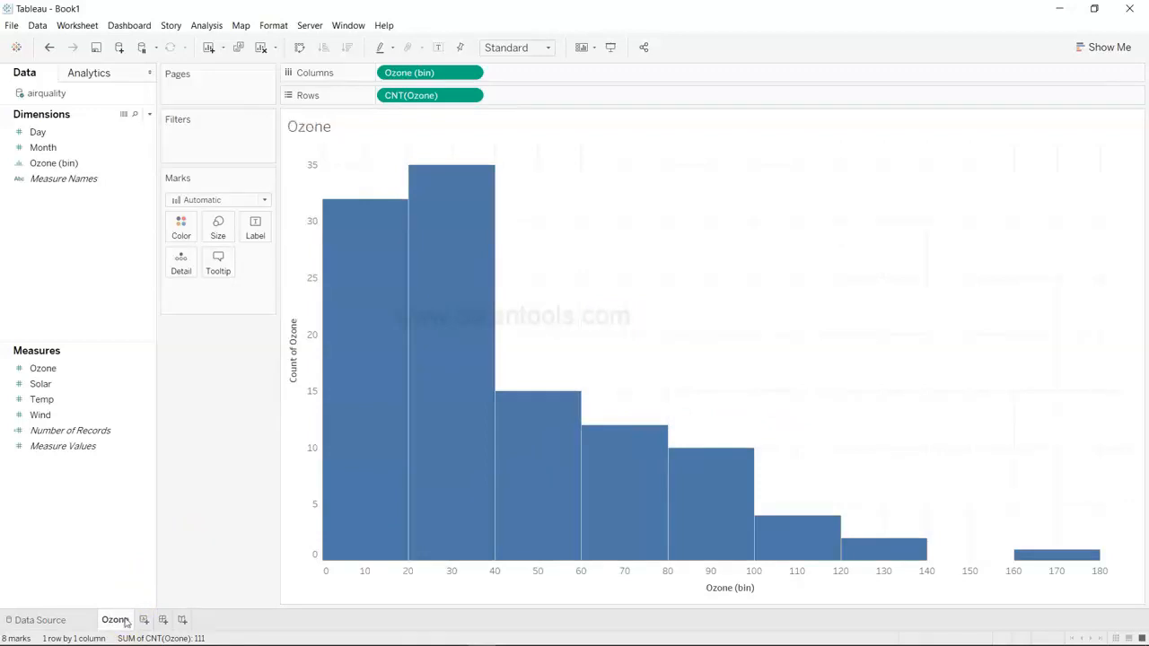
mouse_move(605, 443)
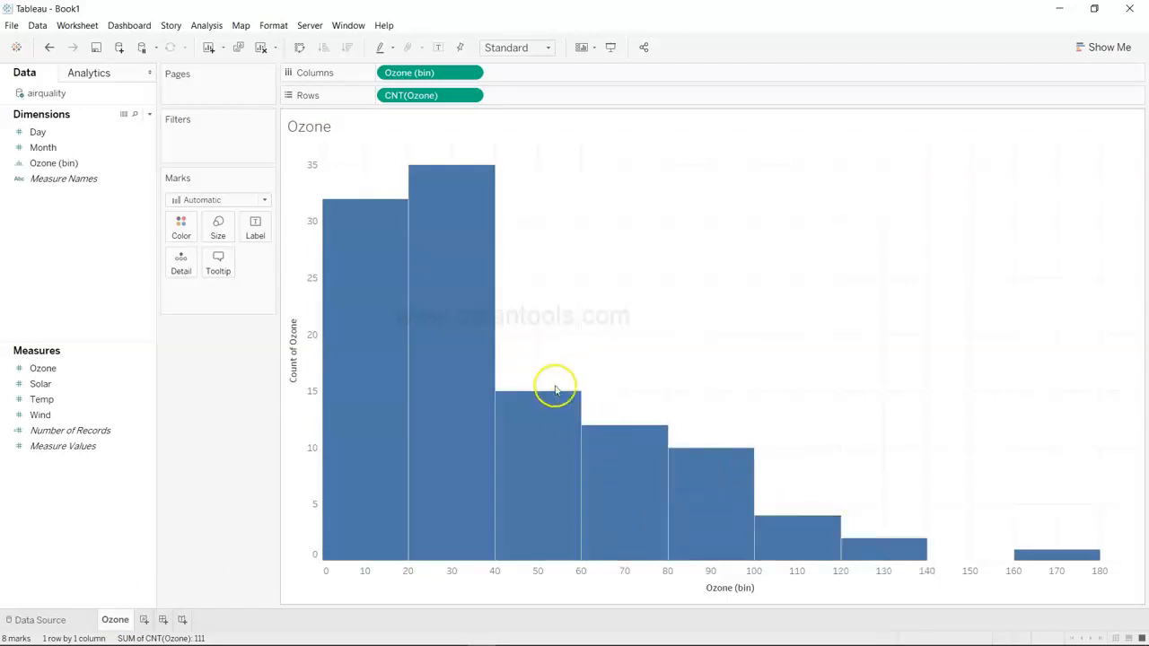
mouse_move(887, 541)
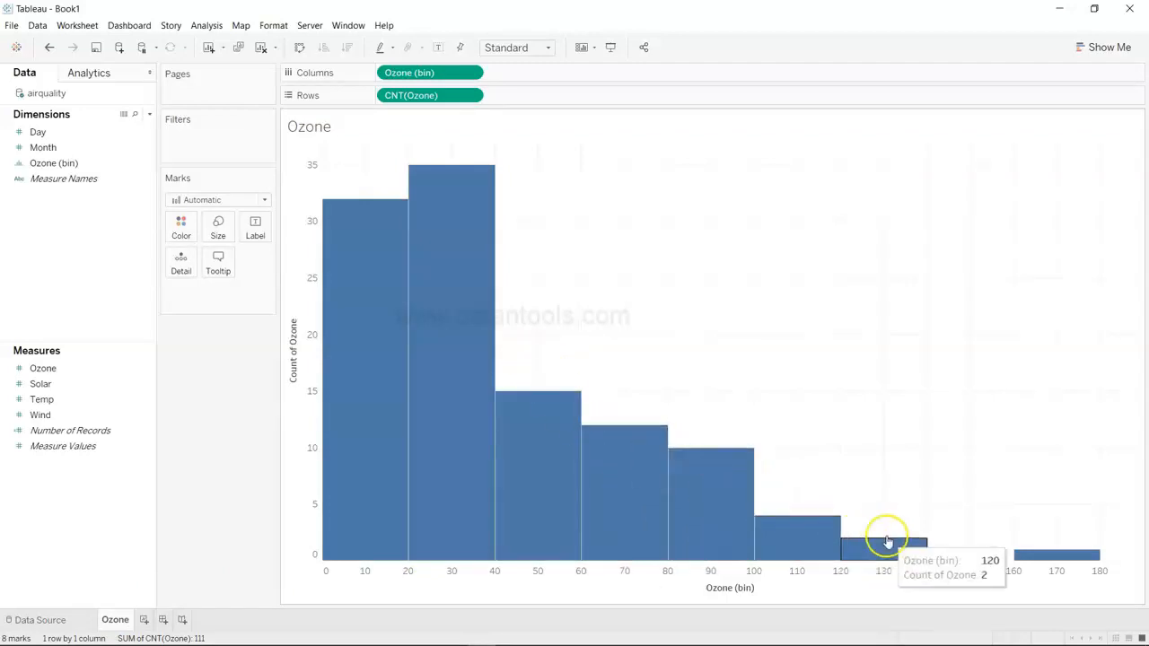
mouse_move(738, 471)
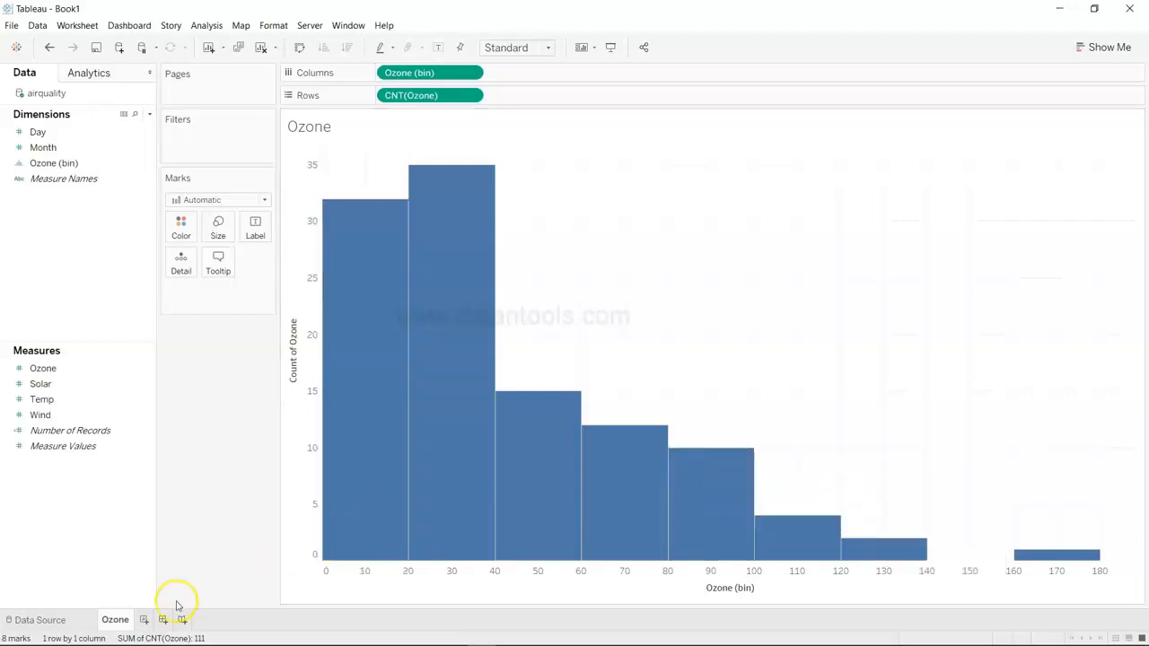
Create a histogram of the Solar measure on a new worksheet with Show Me and compare it with the Ozone histogram
click(144, 621)
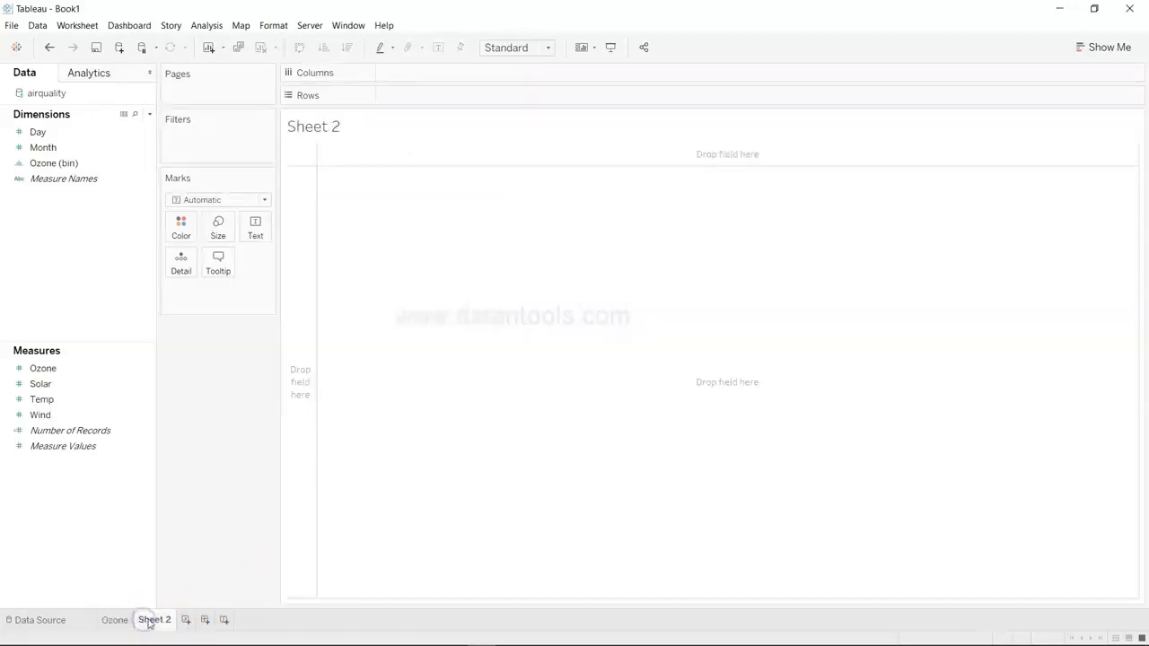
click(68, 385)
click(68, 385)
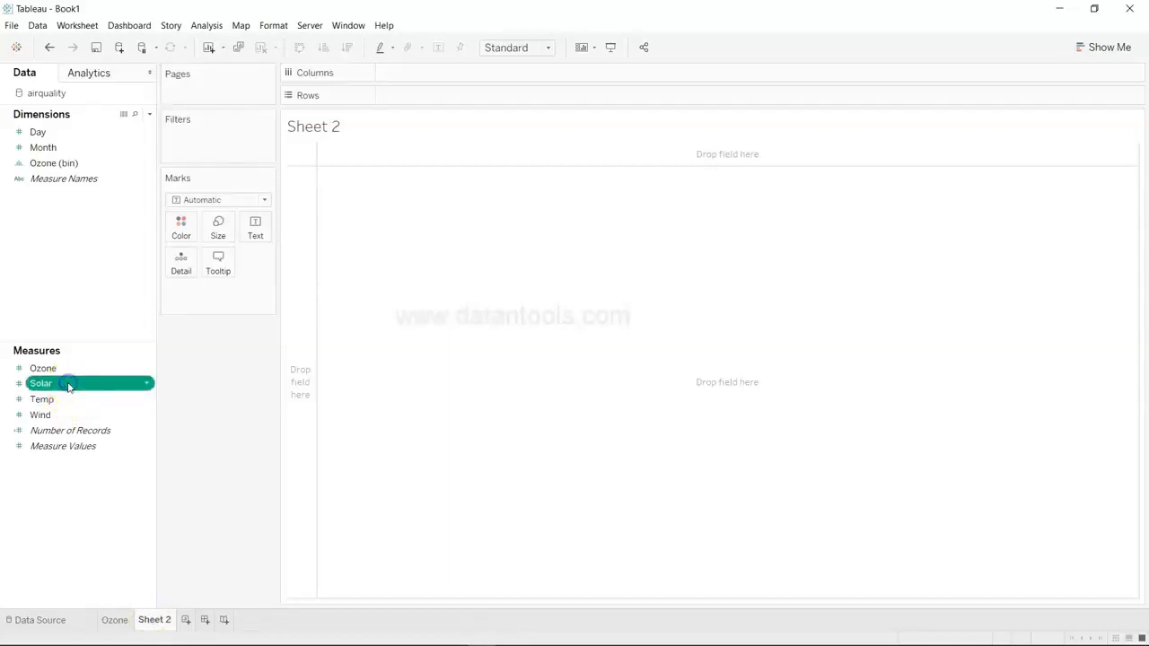
click(1107, 49)
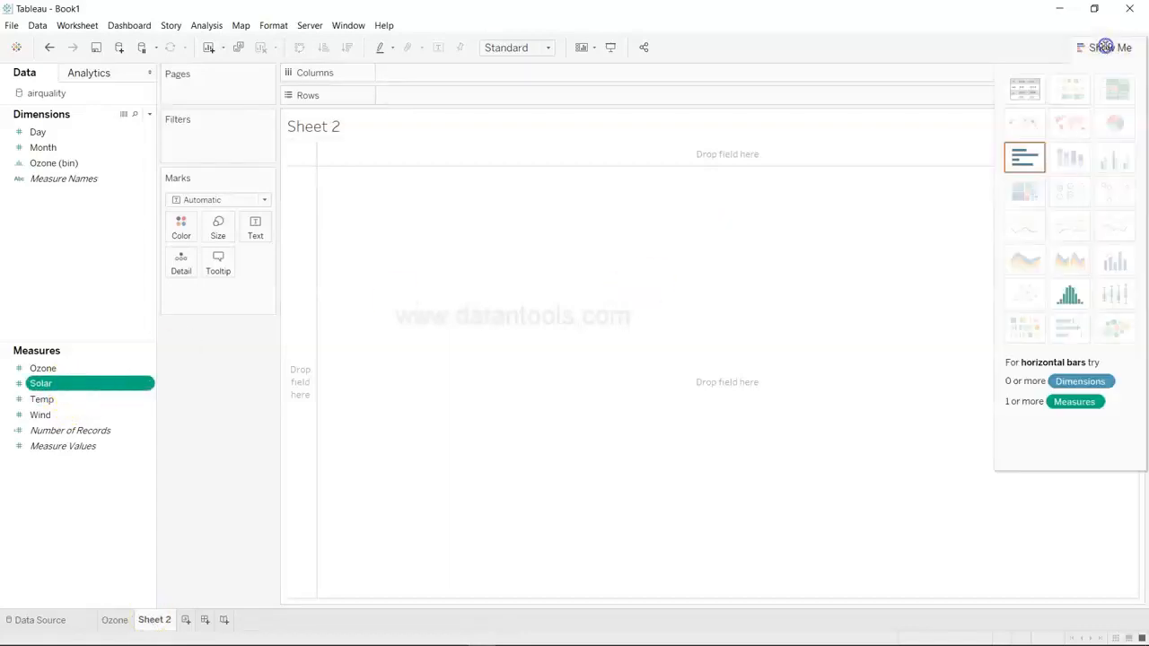
click(1071, 299)
click(1103, 49)
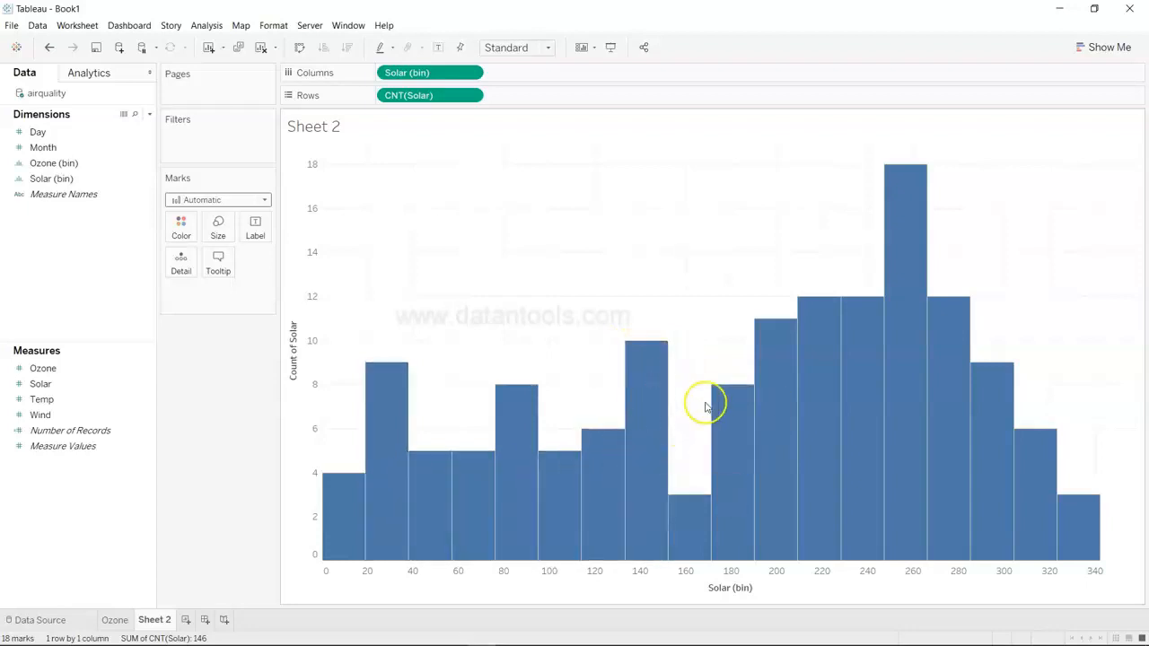
click(117, 621)
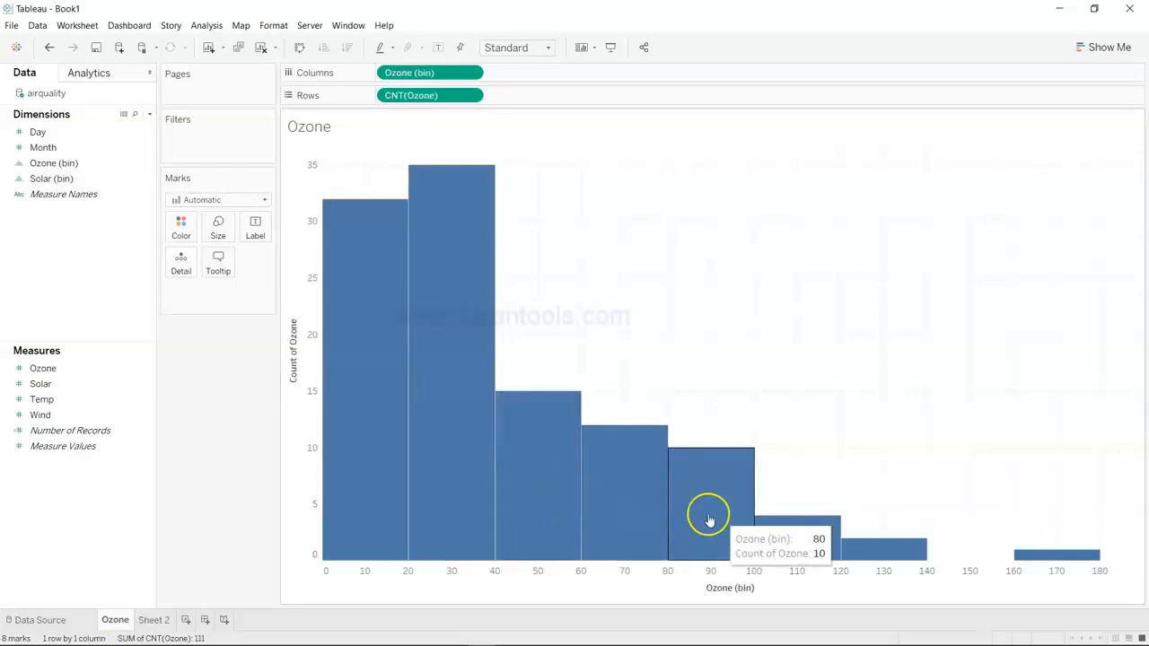
click(154, 620)
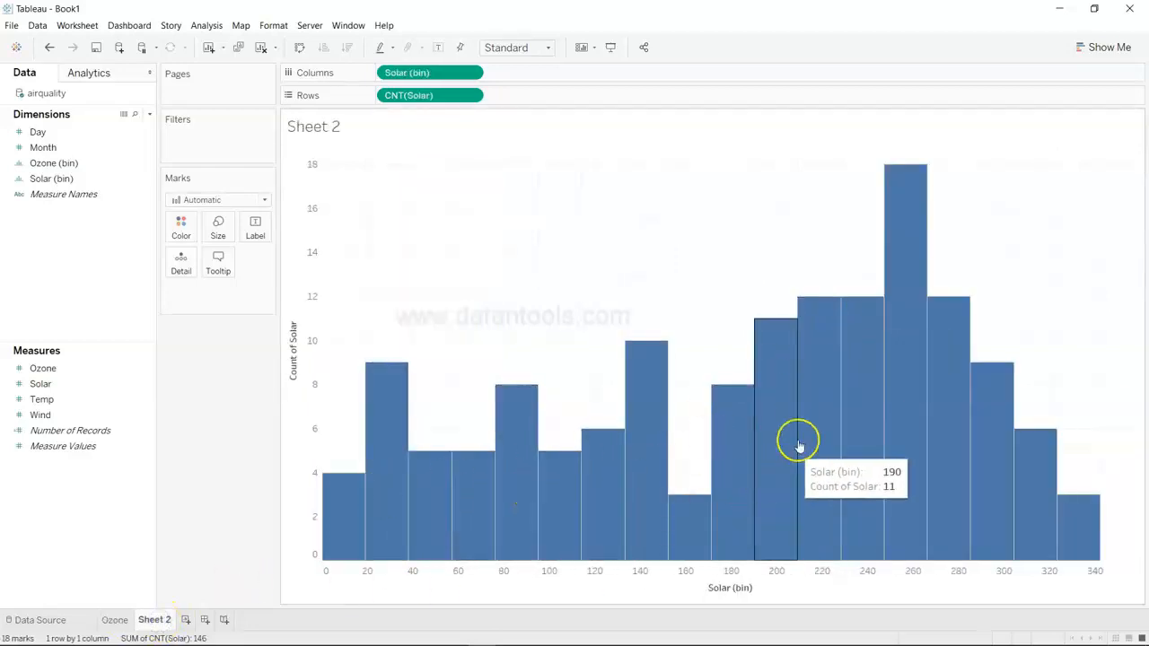
Try a bin size of 10 for the Solar (bin) field, and undo the change
click(139, 178)
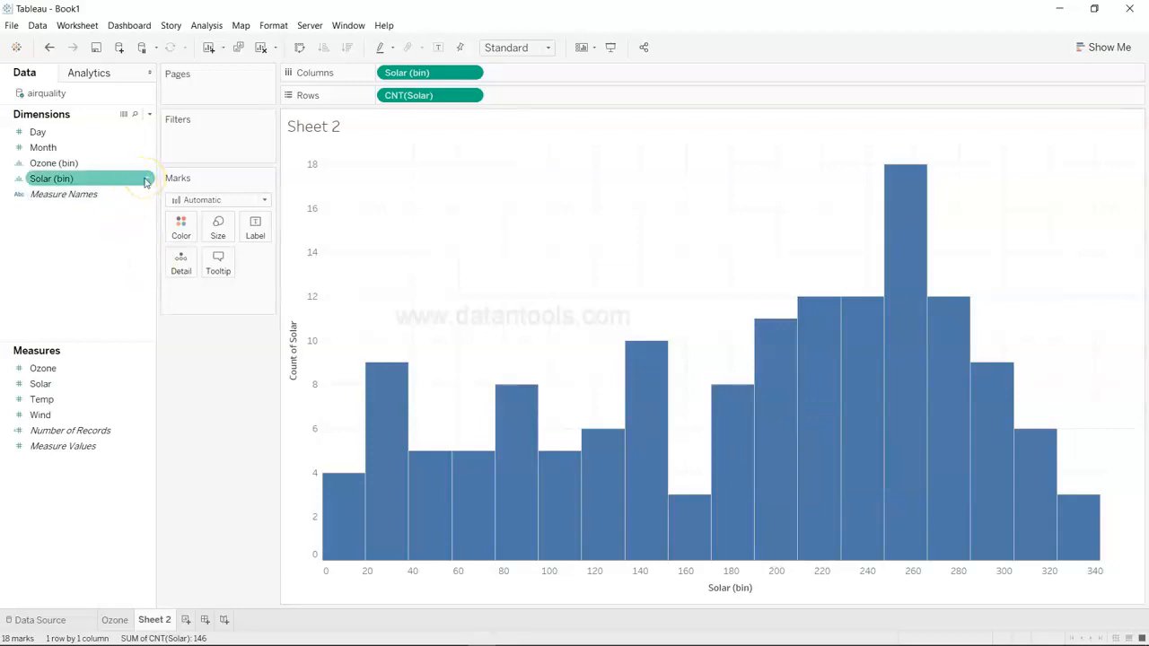
click(145, 182)
click(179, 252)
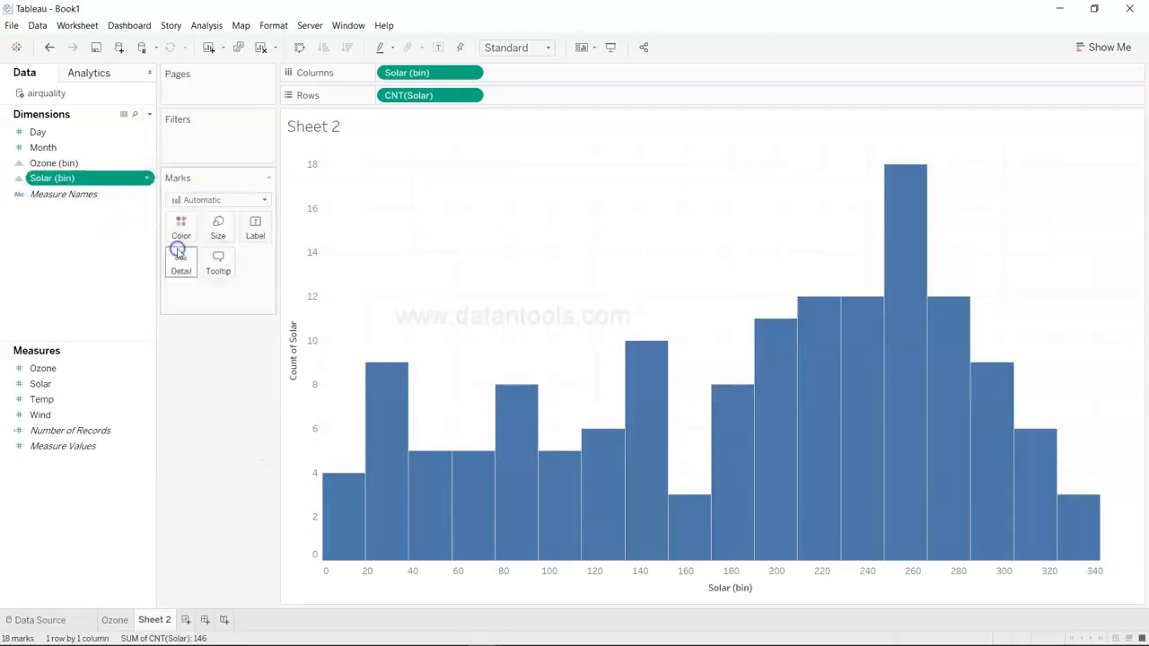
click(543, 303)
drag(535, 302, 512, 303)
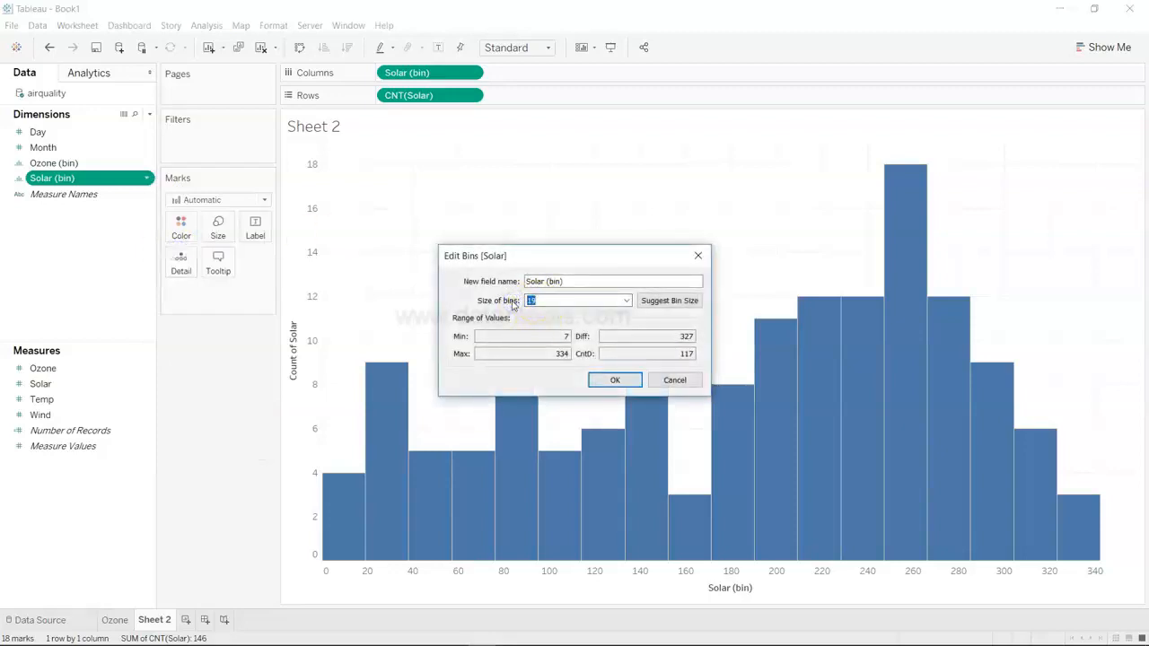
click(614, 380)
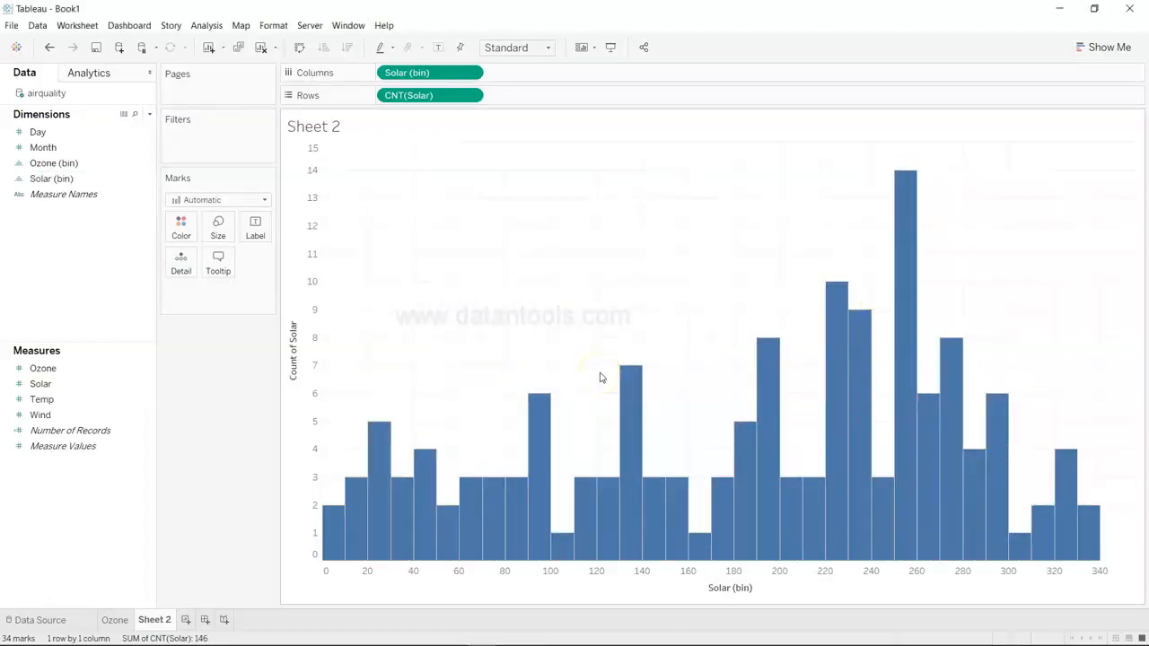
key(ctrl+z)
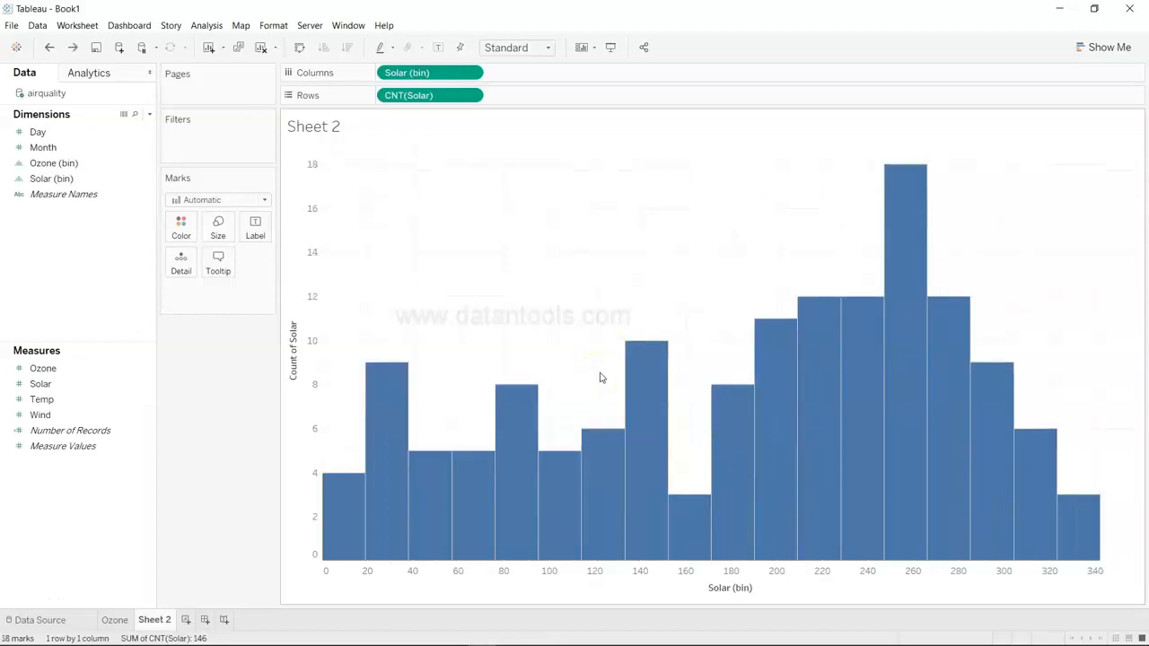
Try a bin size of 30 for the Solar (bin) field and examine the histogram
click(777, 389)
click(236, 302)
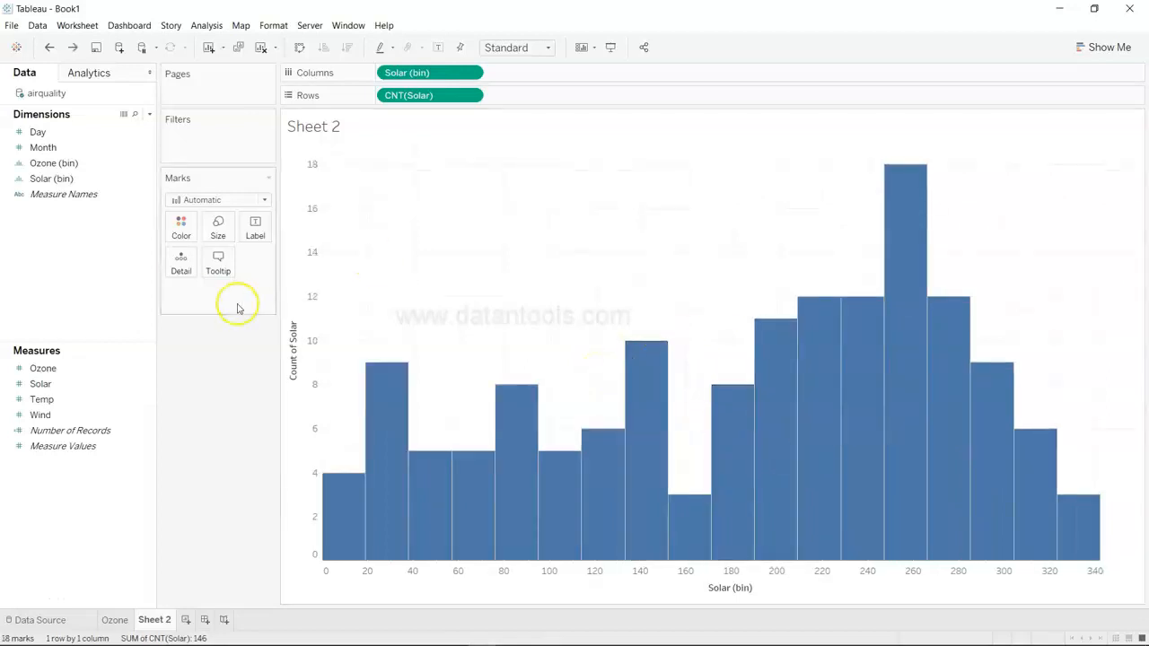
click(132, 180)
click(145, 178)
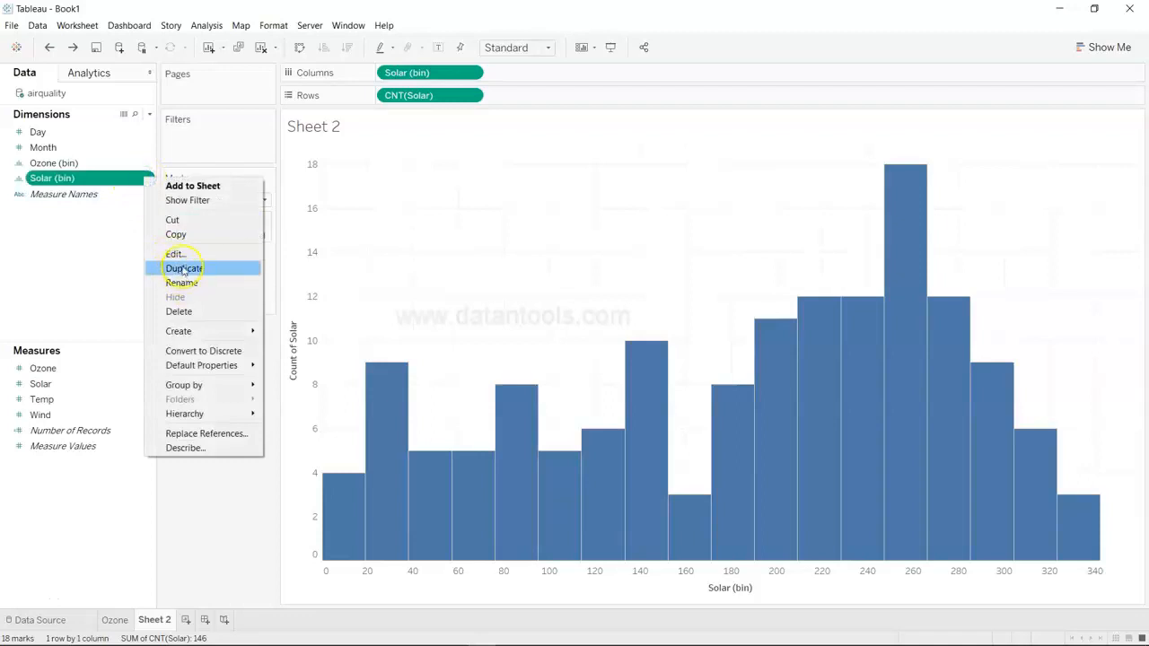
click(183, 258)
click(538, 297)
drag(537, 297, 513, 299)
text(30)
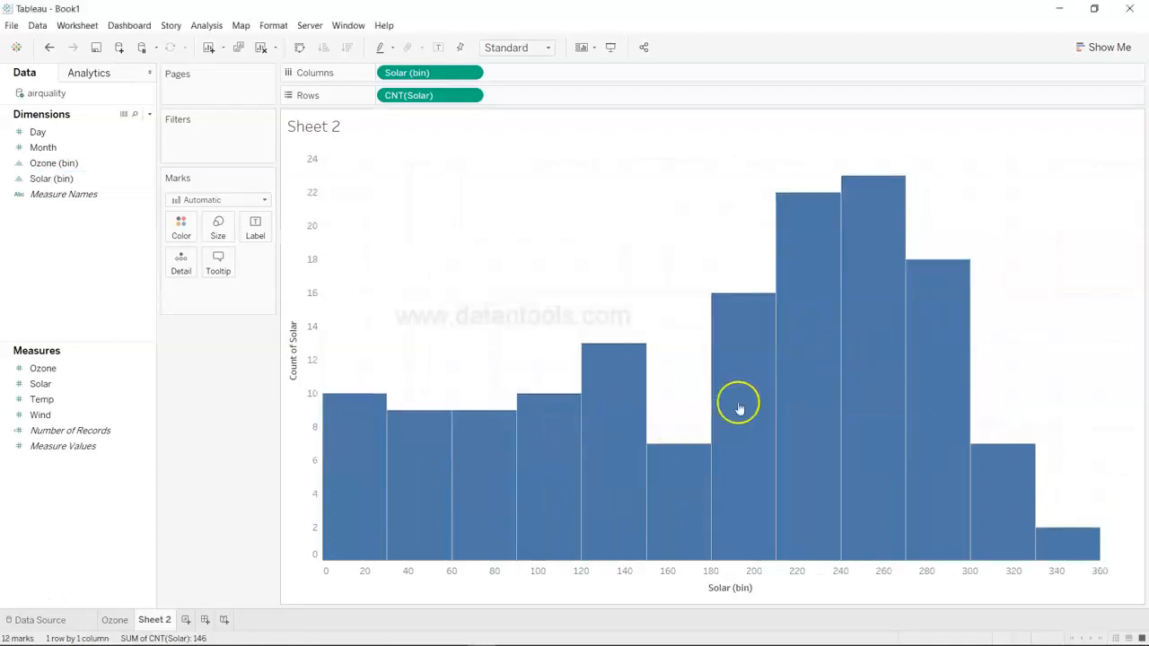
mouse_move(748, 406)
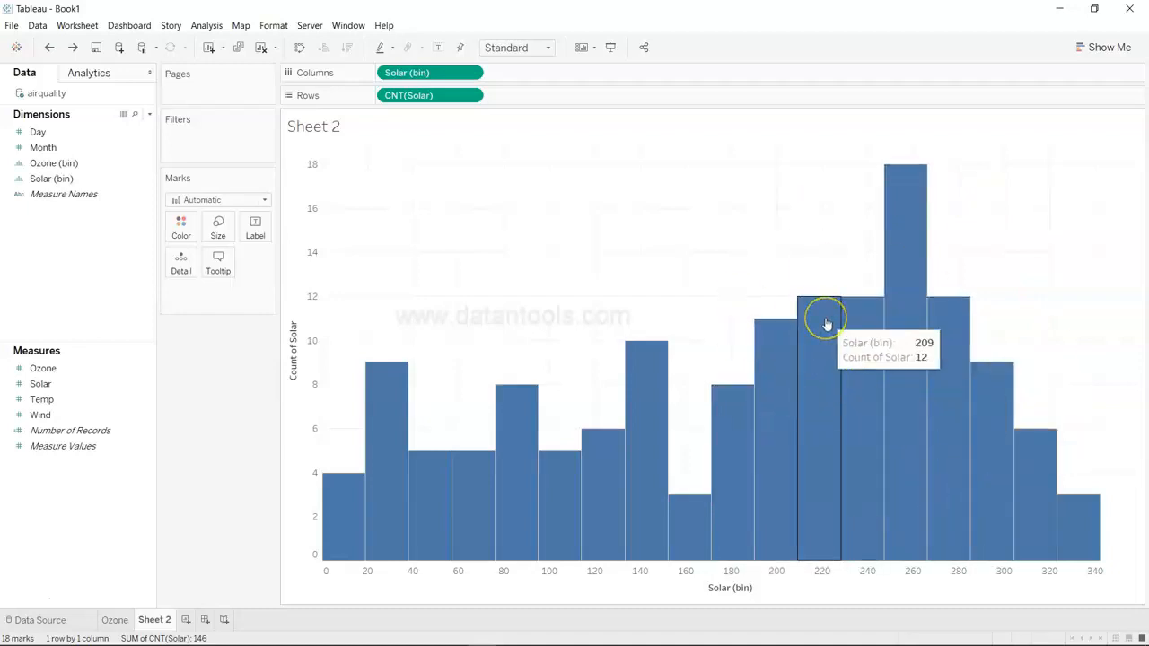
Review the Ozone sheet again and rename Sheet 2 as Solar
click(119, 618)
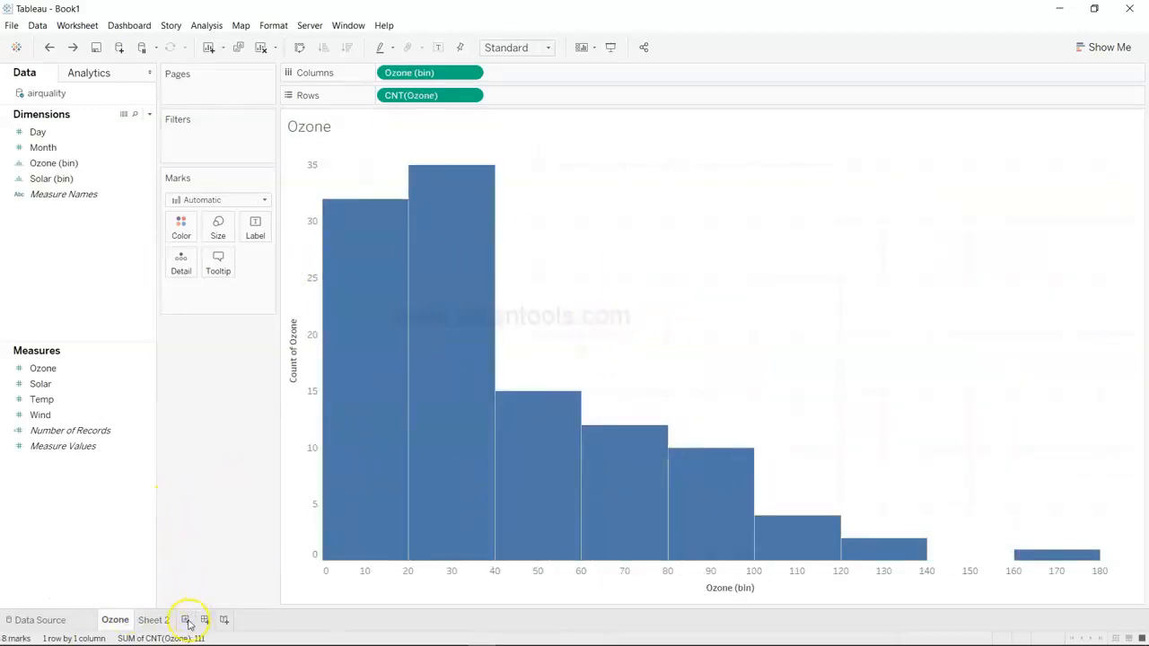
click(156, 621)
double_click(159, 620)
text(Solar)
key(Return)
Create a histogram of the Temp measure on a new worksheet with Show Me
click(175, 620)
click(103, 400)
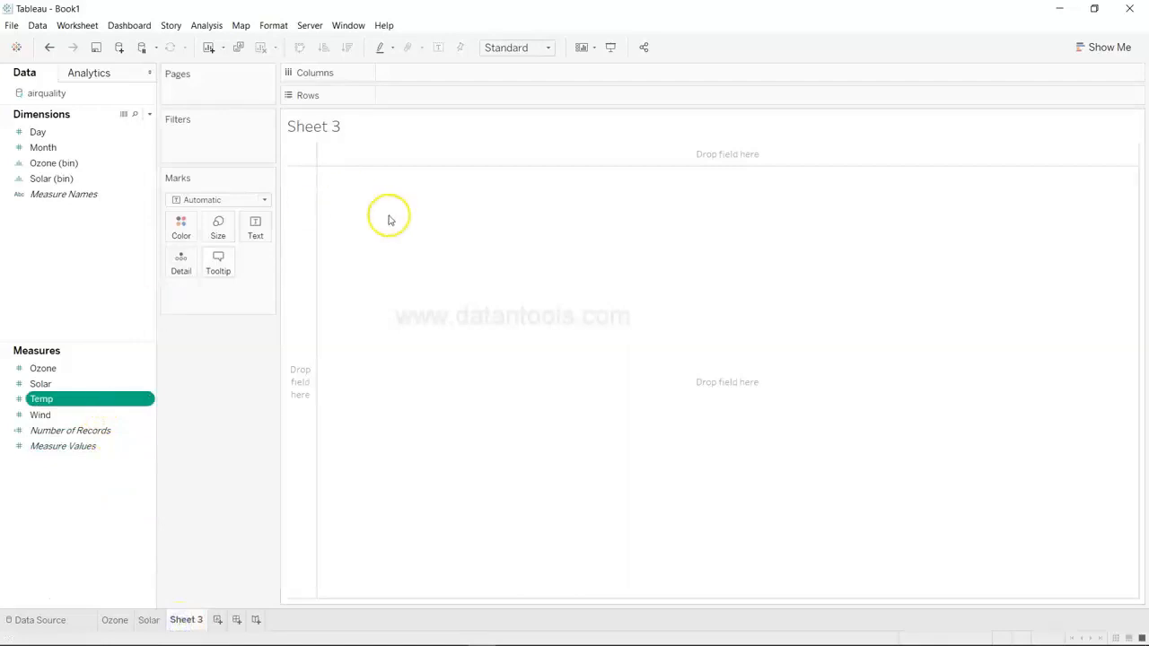
click(1077, 49)
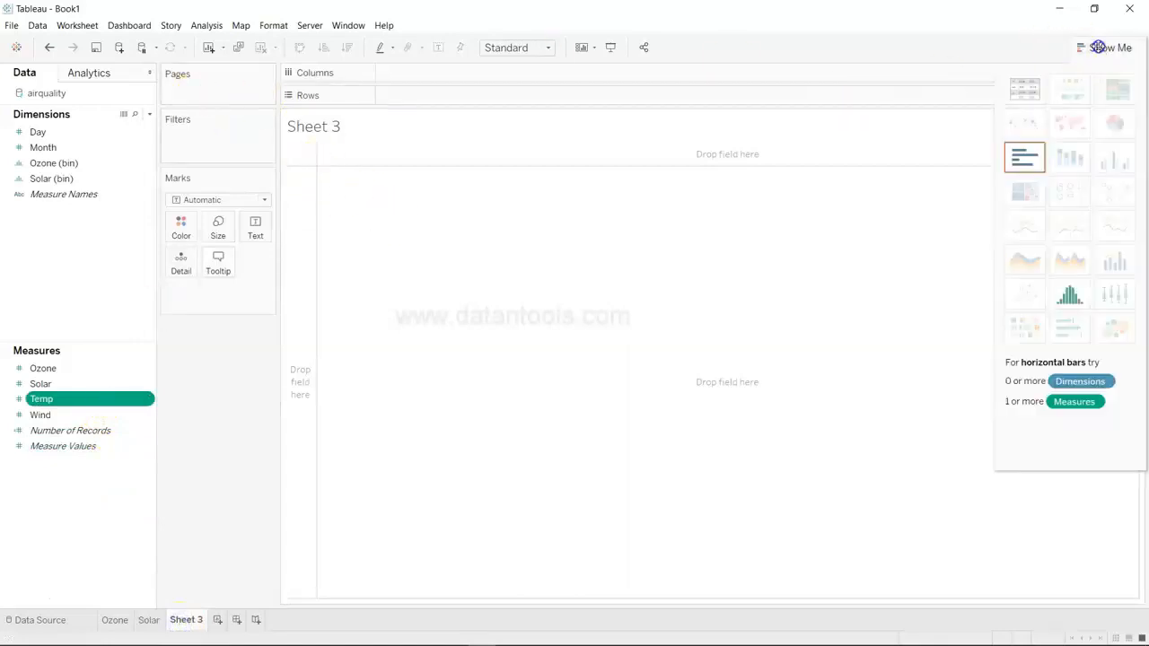
click(1070, 298)
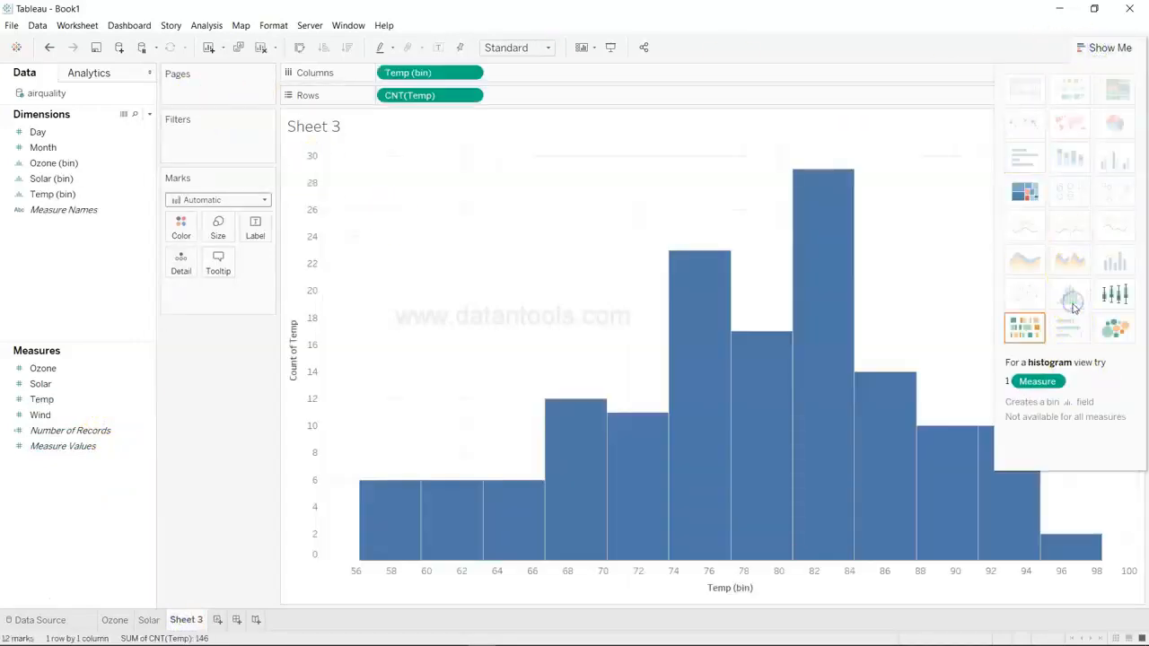
click(1094, 52)
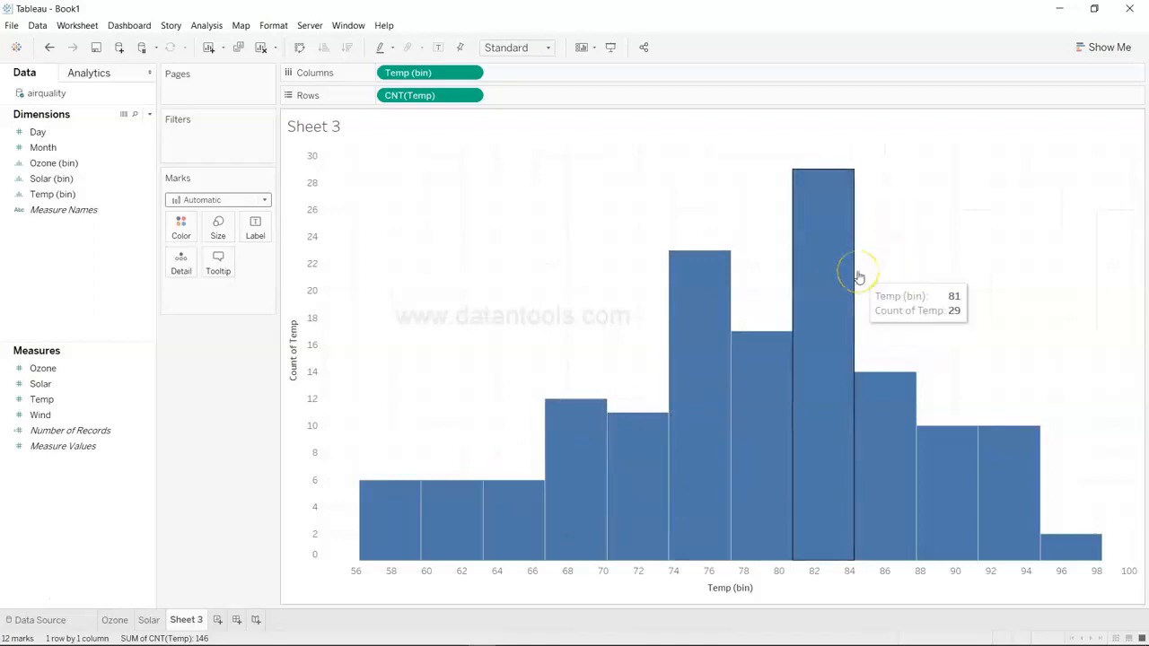
Try a bin size of 2 for the Temp (bin) field
click(826, 332)
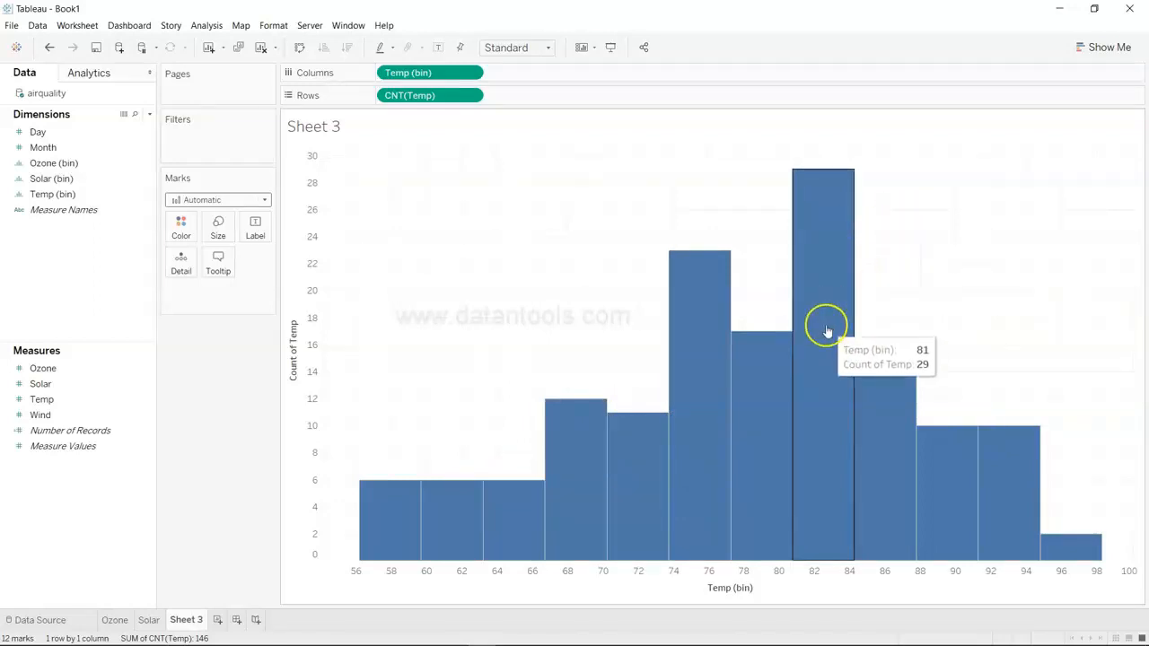
click(149, 199)
click(223, 274)
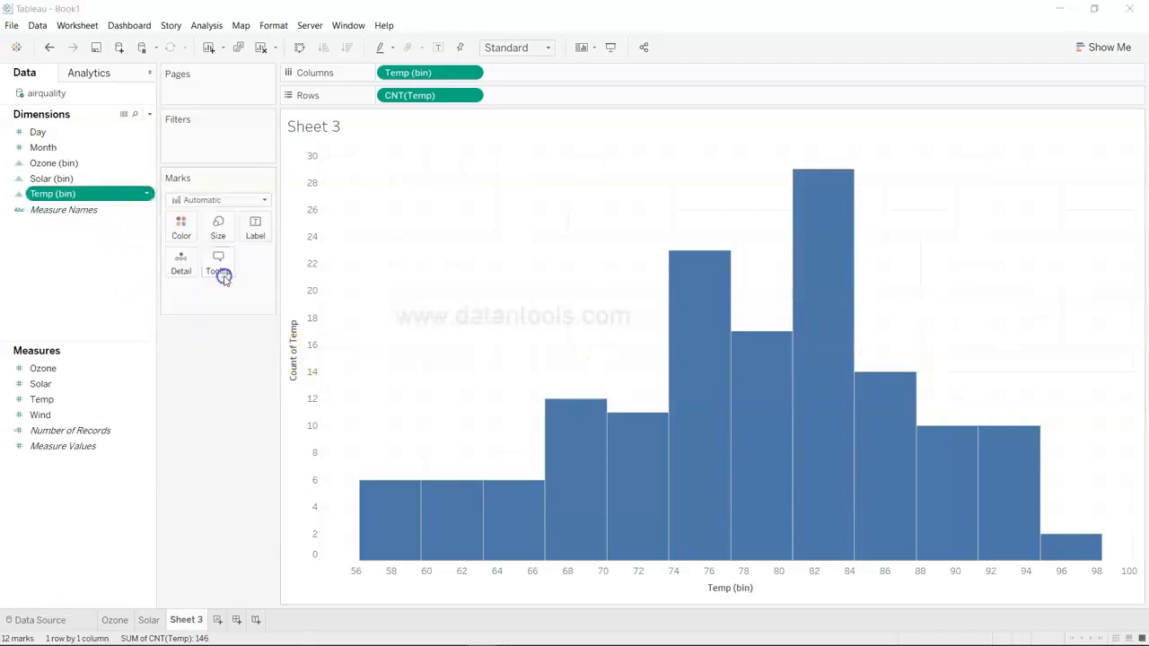
double_click(559, 301)
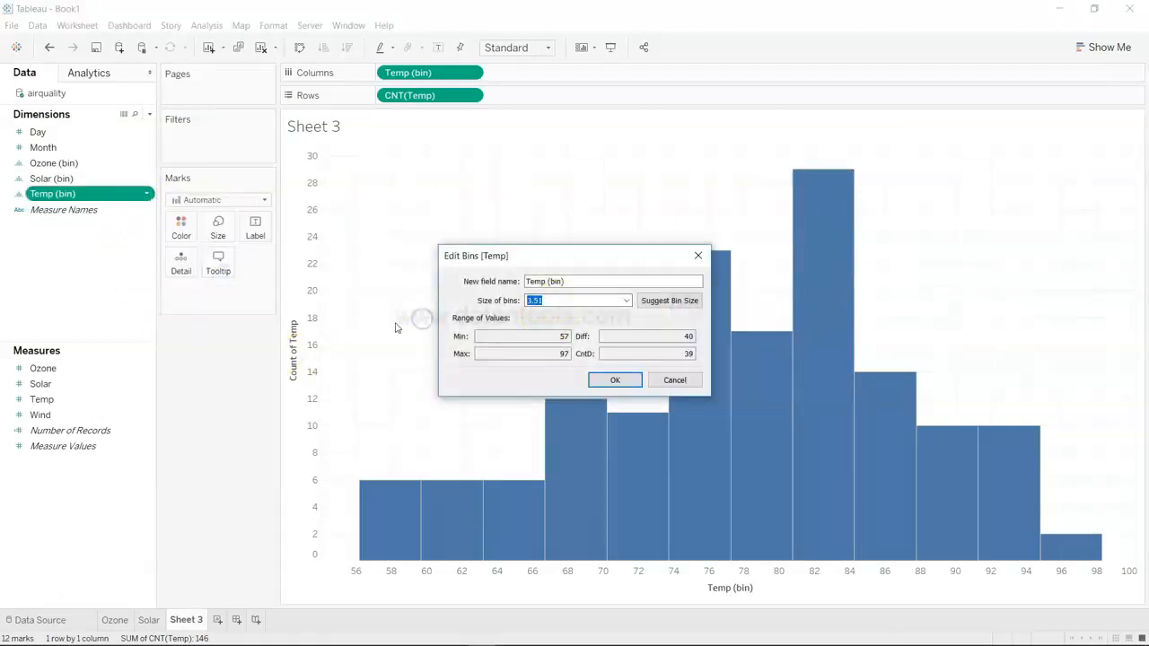
click(628, 380)
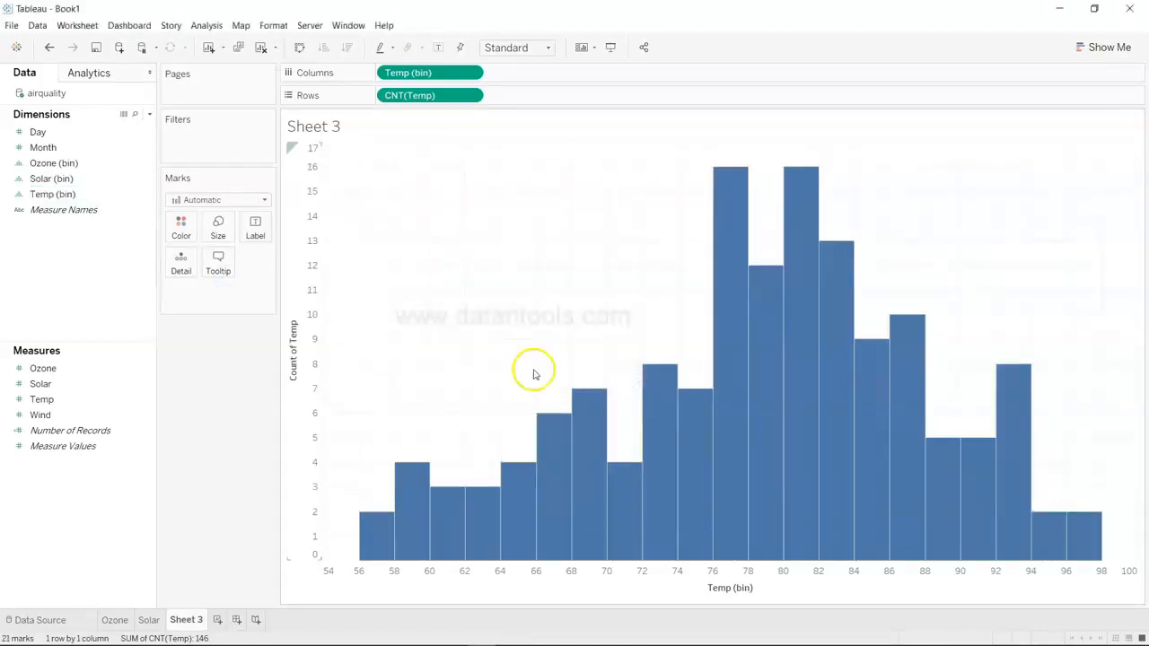
Set the bin size of the Temp (bin) field to 1 and examine the histogram
click(147, 197)
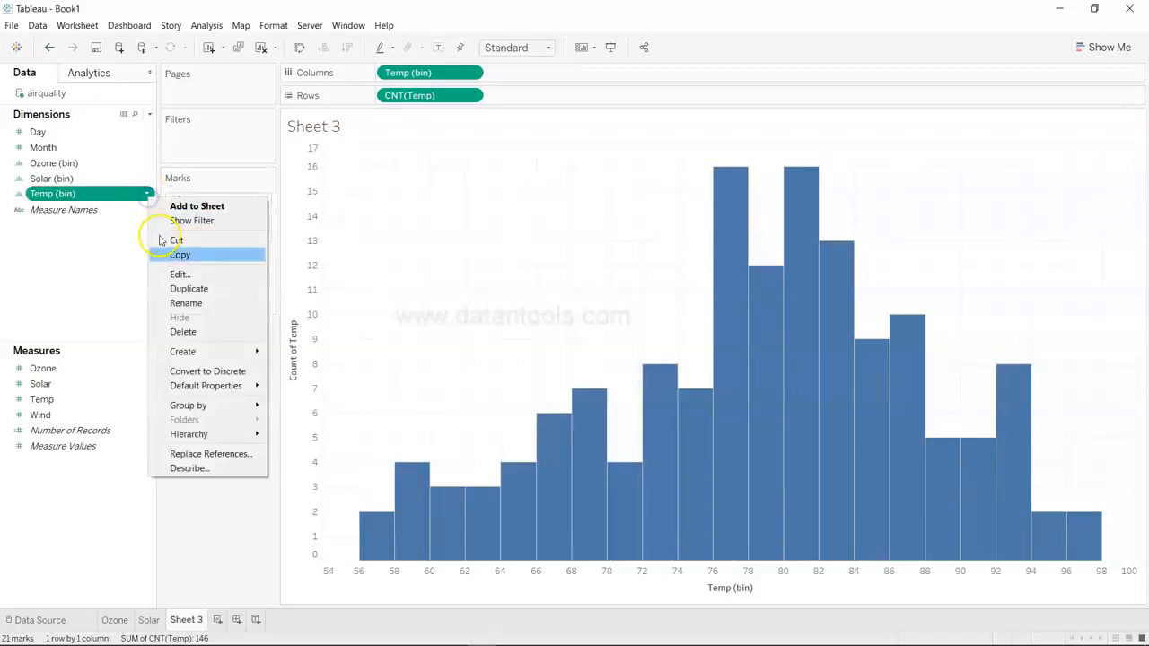
click(182, 274)
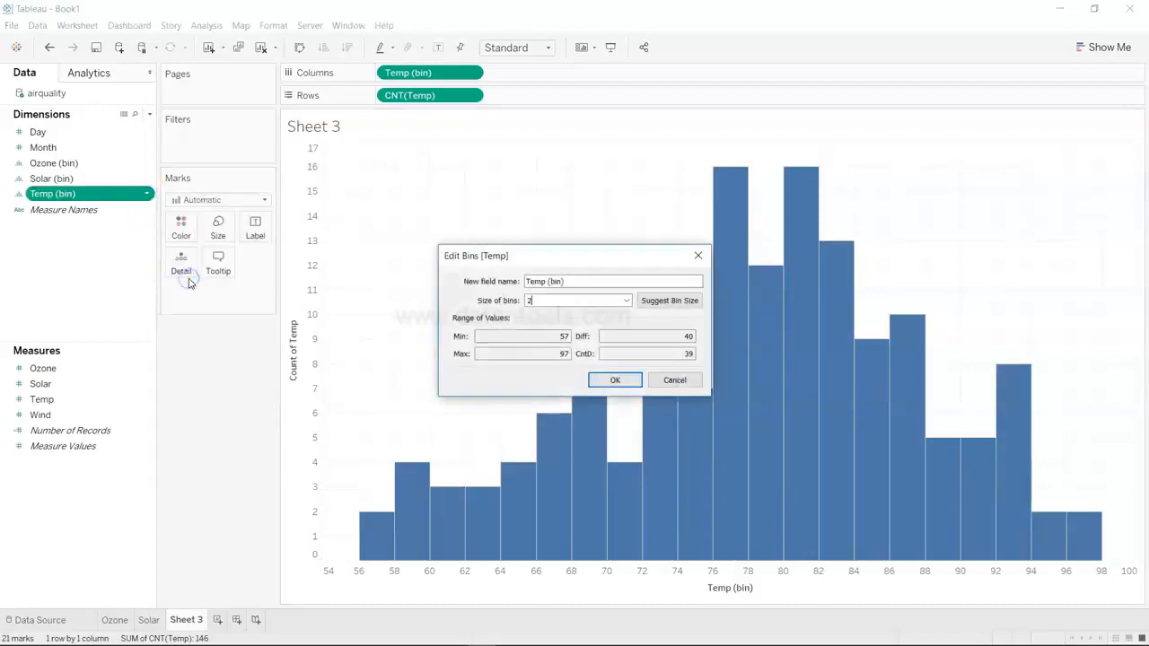
text(1)
click(615, 380)
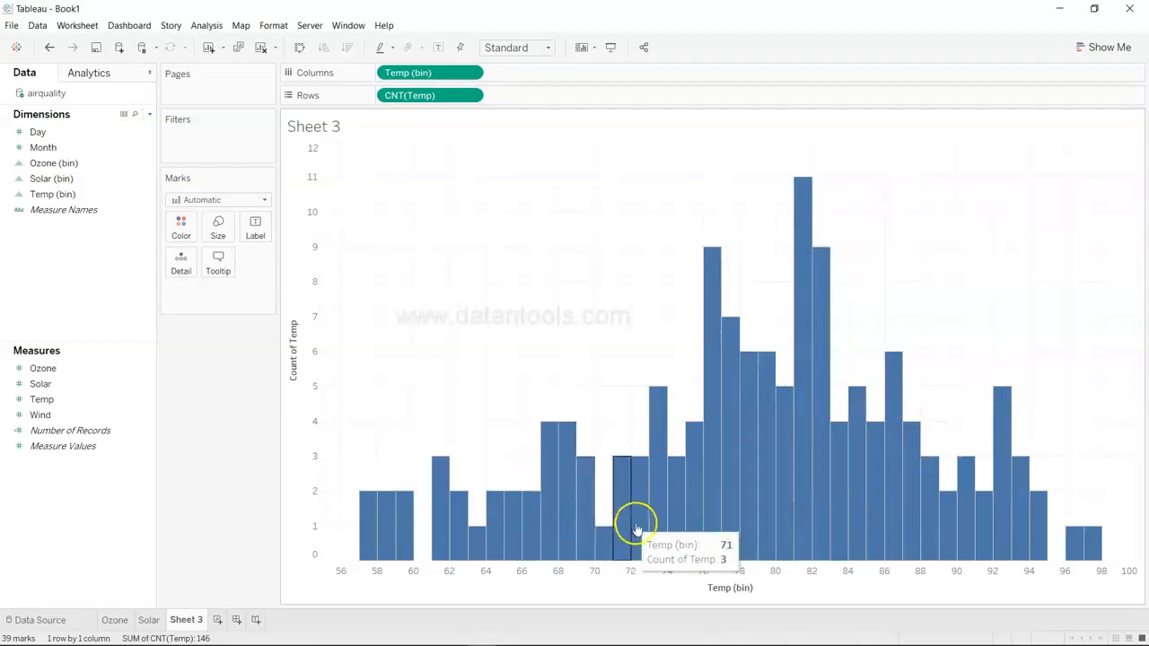
Review the histograms on the Solar and Ozone sheets and return to the Temp histogram on Sheet 3
click(149, 619)
click(118, 622)
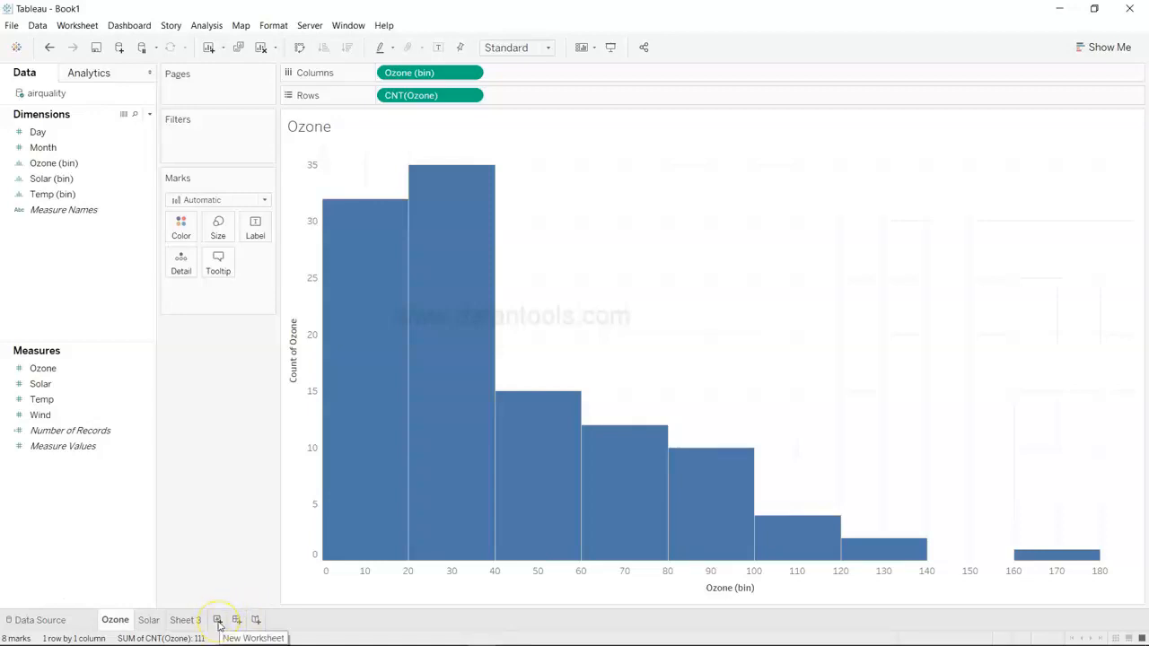
click(186, 619)
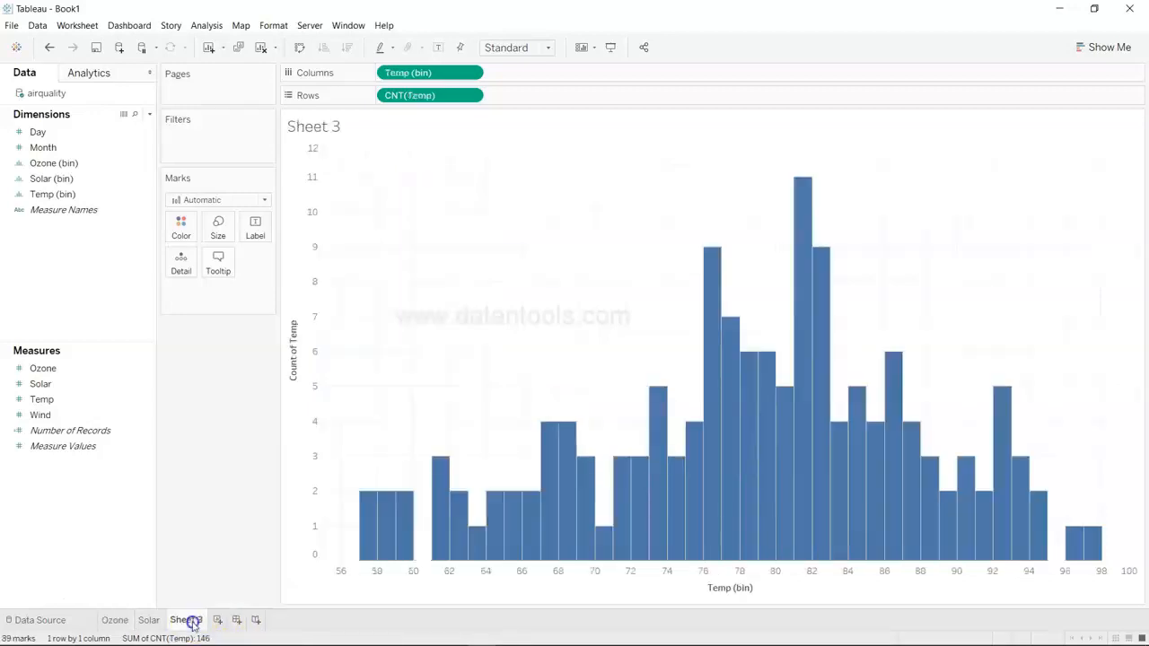
Create a histogram of the Wind measure on a new worksheet with Show Me
click(218, 619)
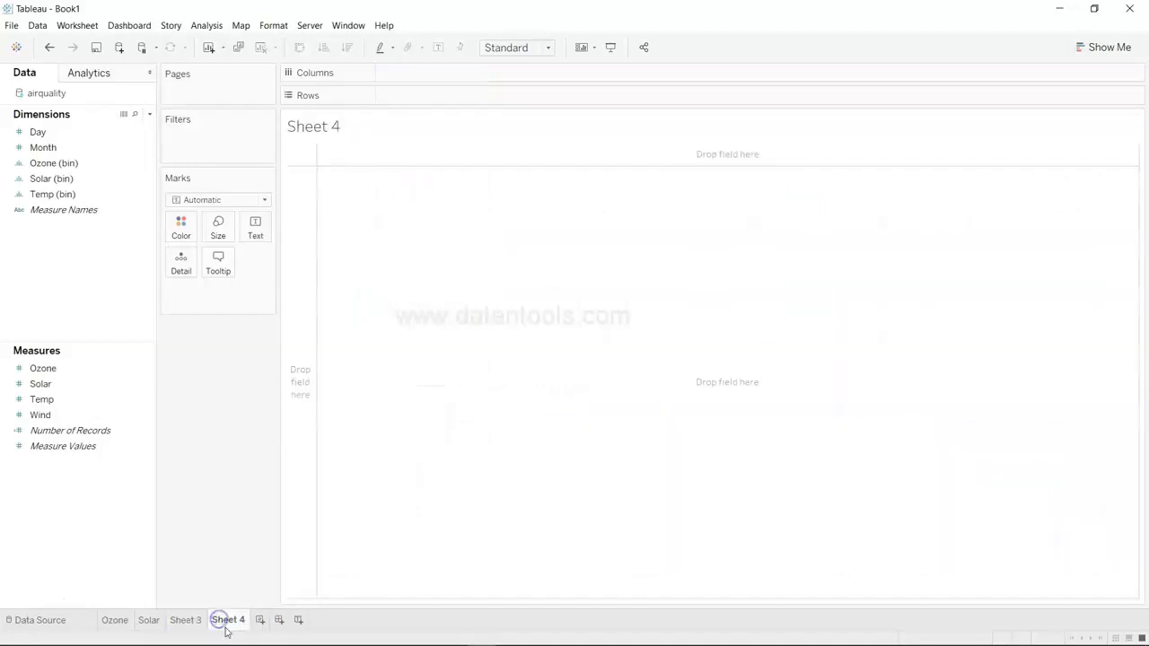
click(81, 413)
ctrl+click(76, 399)
click(82, 416)
click(1107, 47)
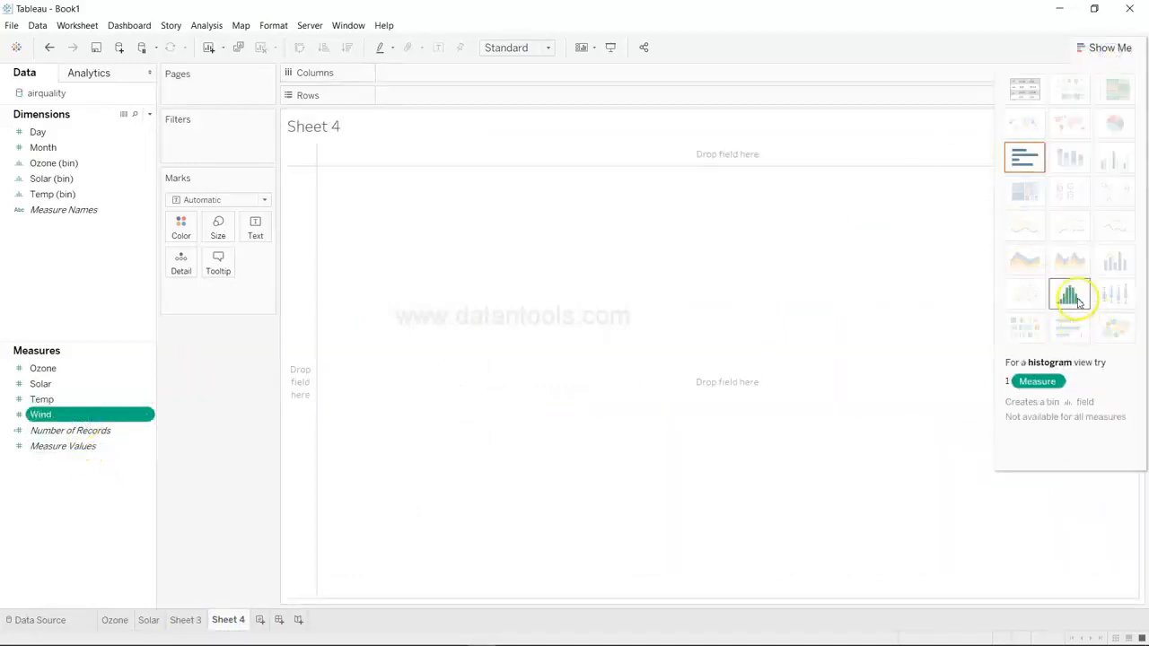
click(1070, 296)
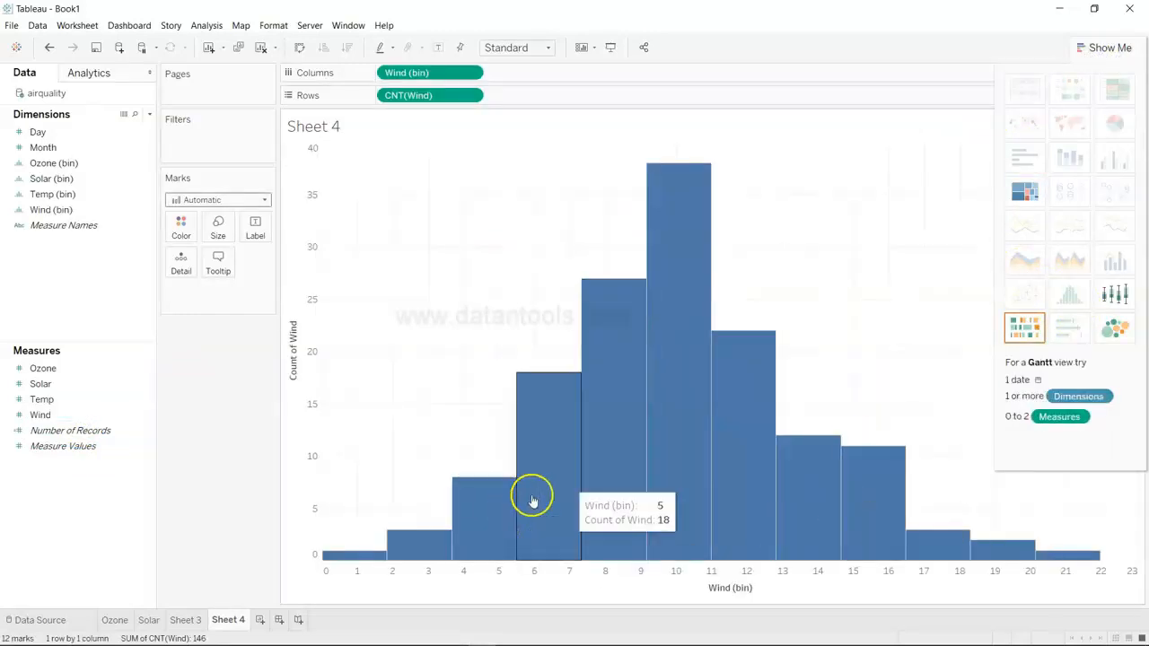
click(1086, 50)
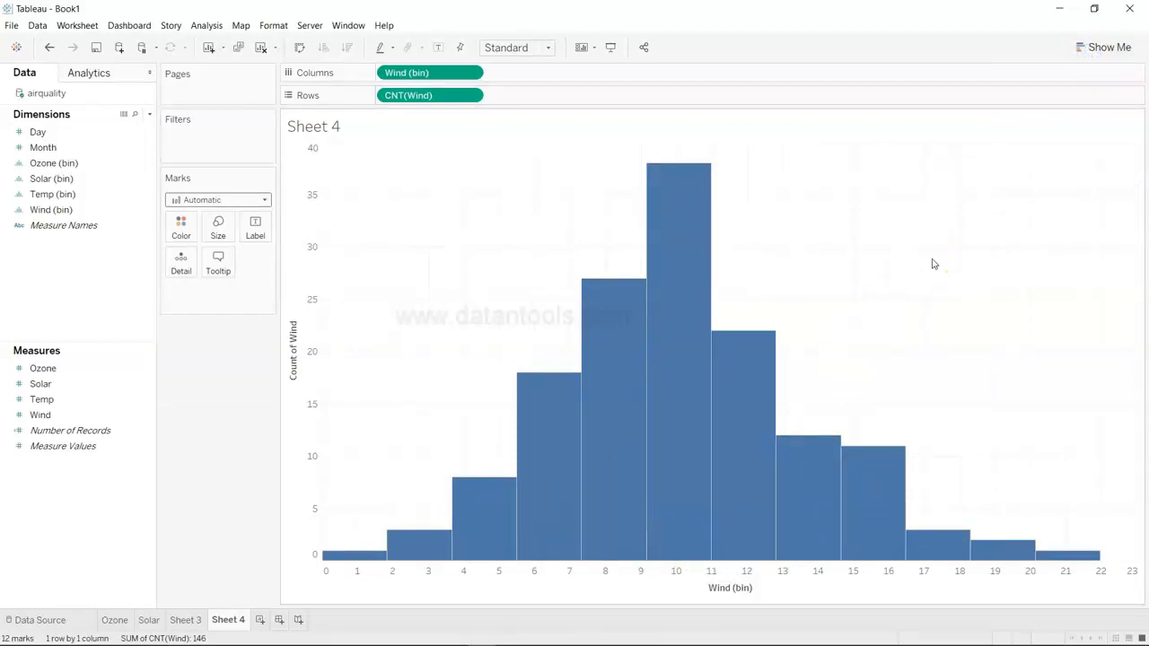
Rename Sheet 3 as Temp and Sheet 4 as Wind
click(186, 619)
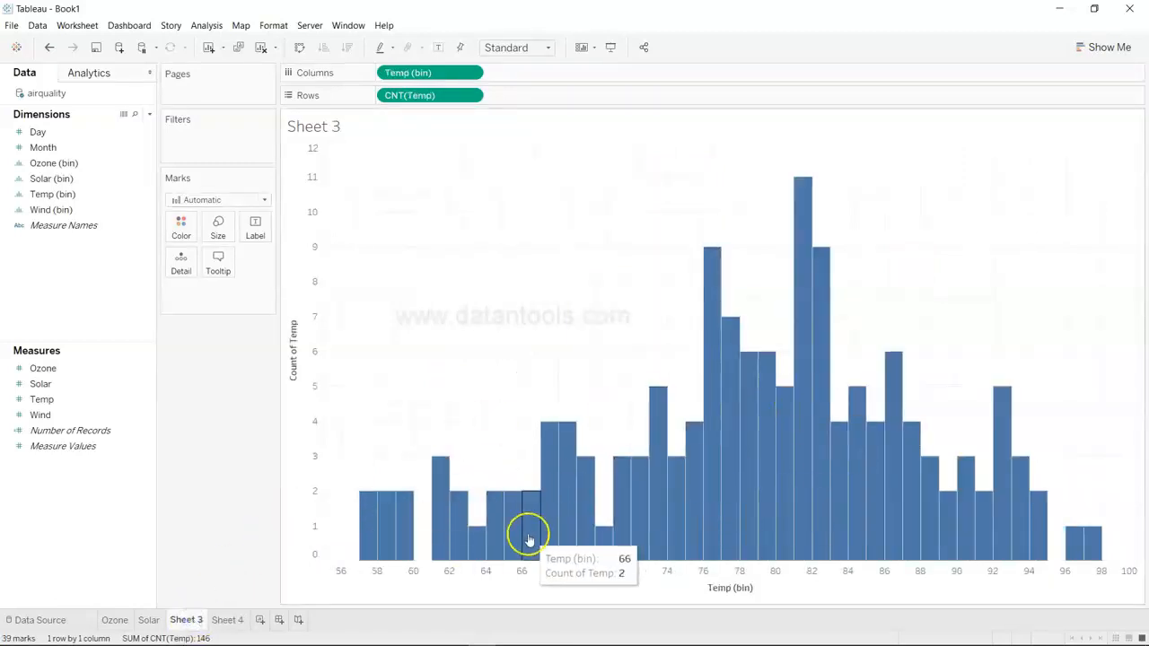
double_click(190, 619)
text(Temp)
key(Return)
click(219, 619)
double_click(218, 621)
text(Wind)
key(Return)
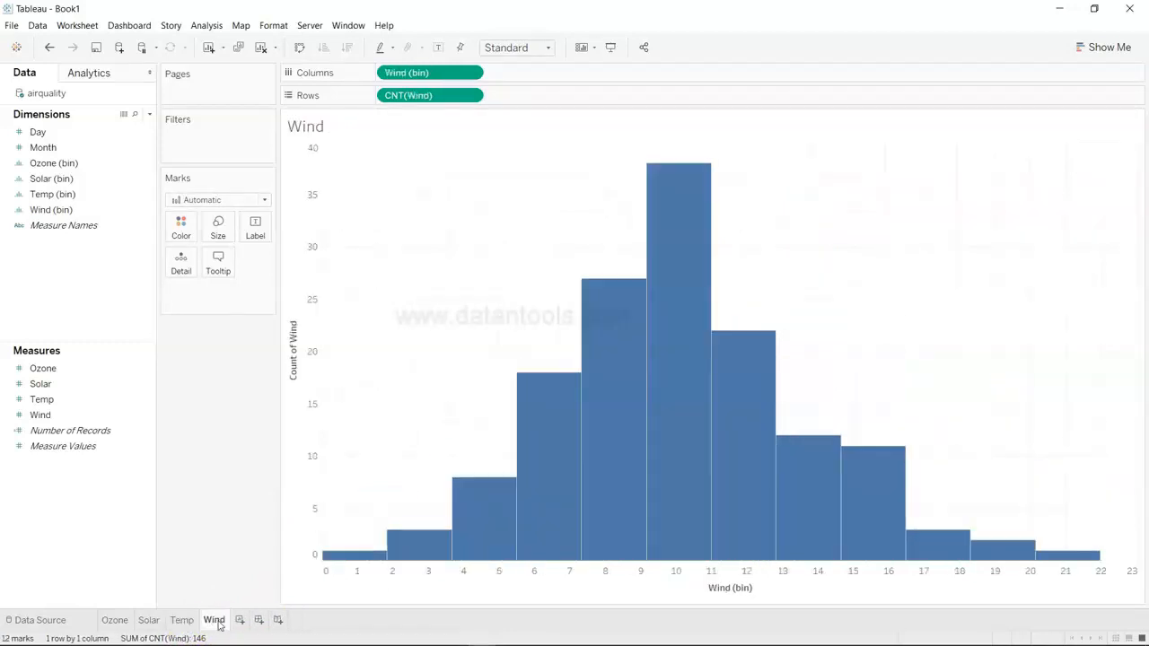
Examine the shape of the Wind histogram and the counts of its bars from the lowest to the highest bins
mouse_move(628, 469)
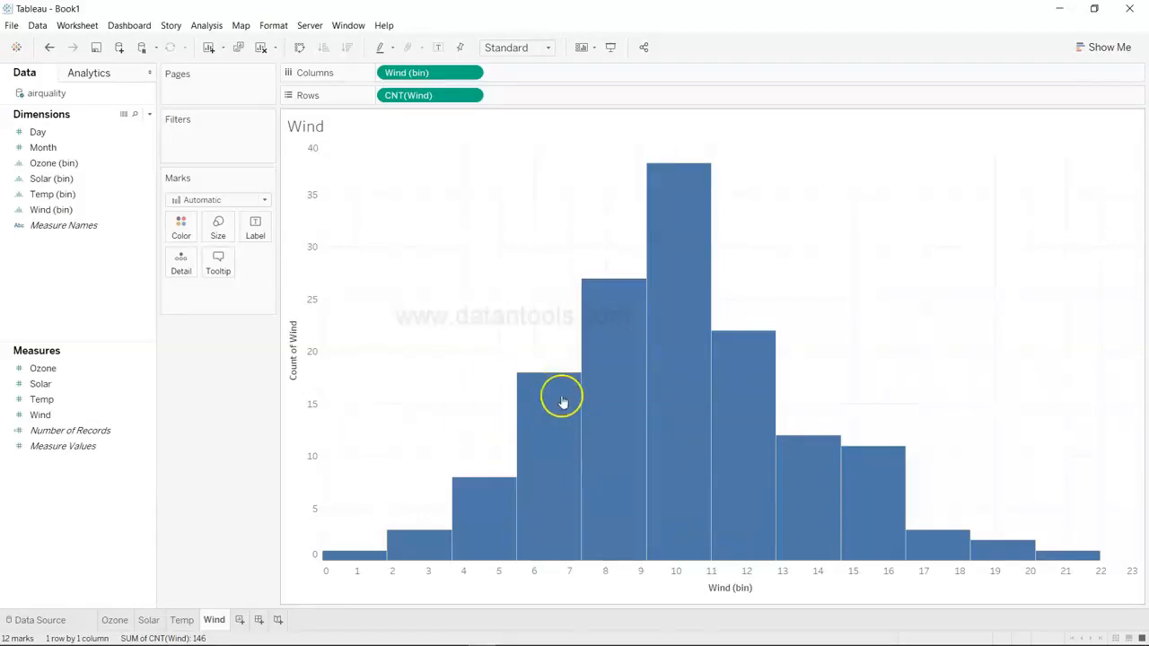
mouse_move(566, 408)
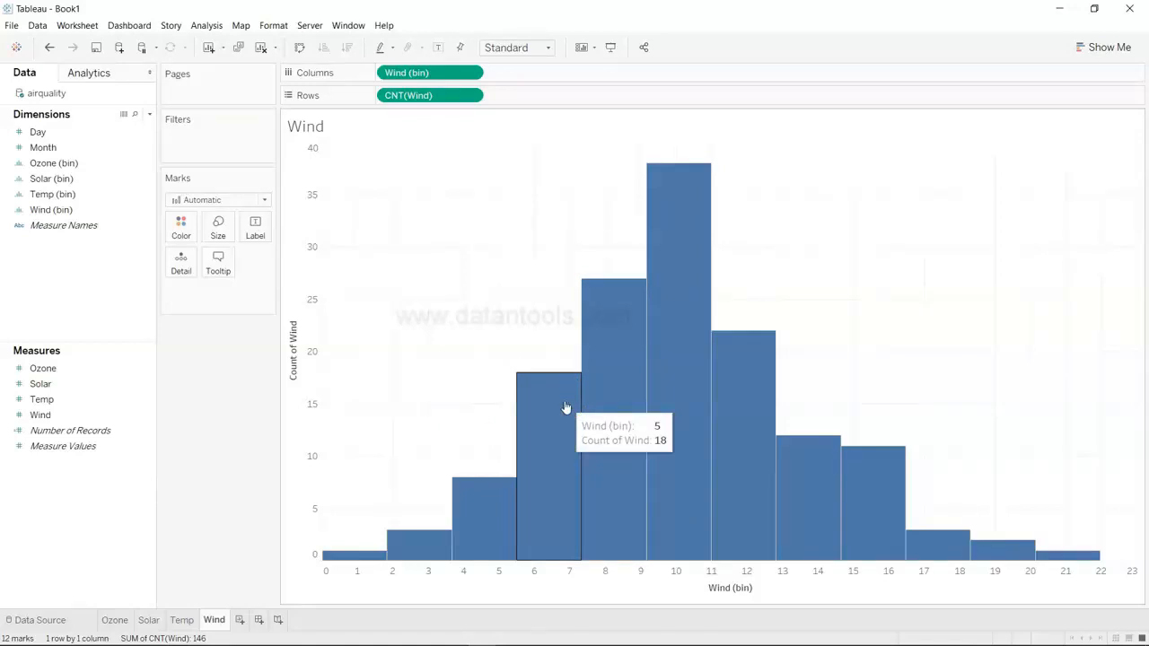
mouse_move(788, 494)
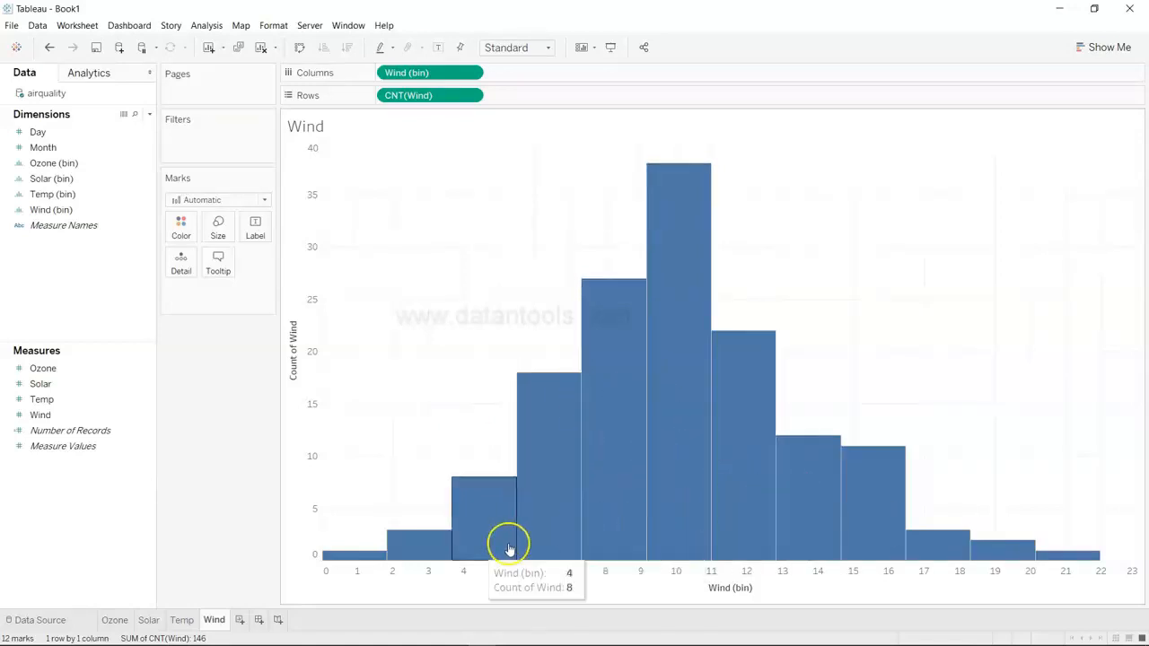
mouse_move(349, 558)
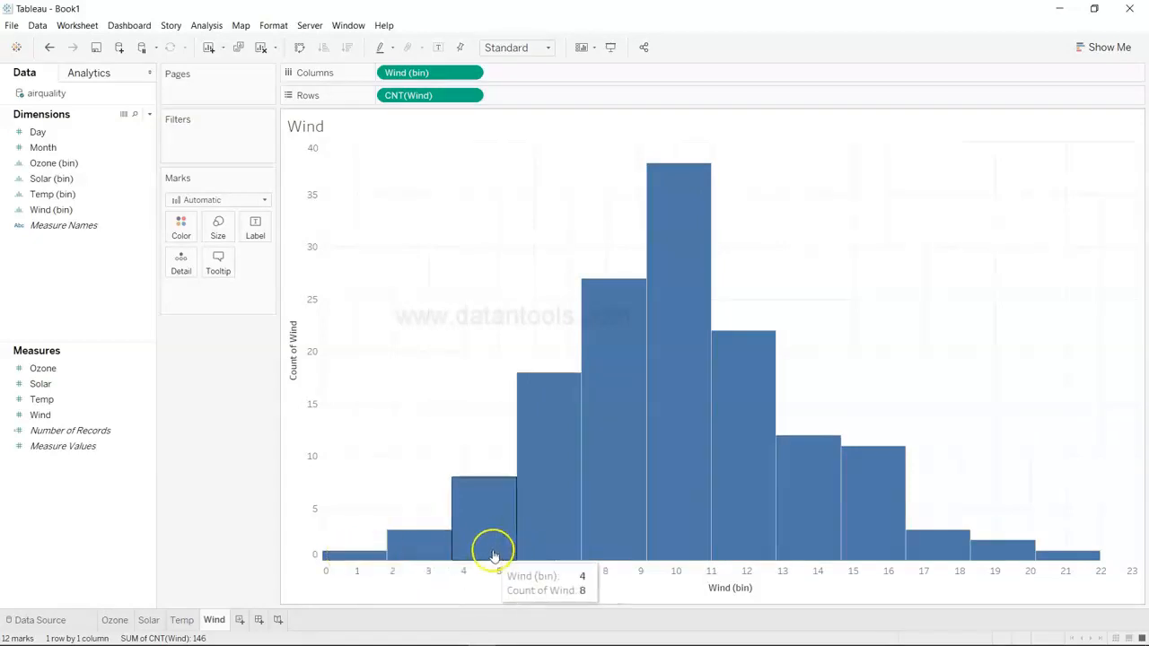
mouse_move(634, 554)
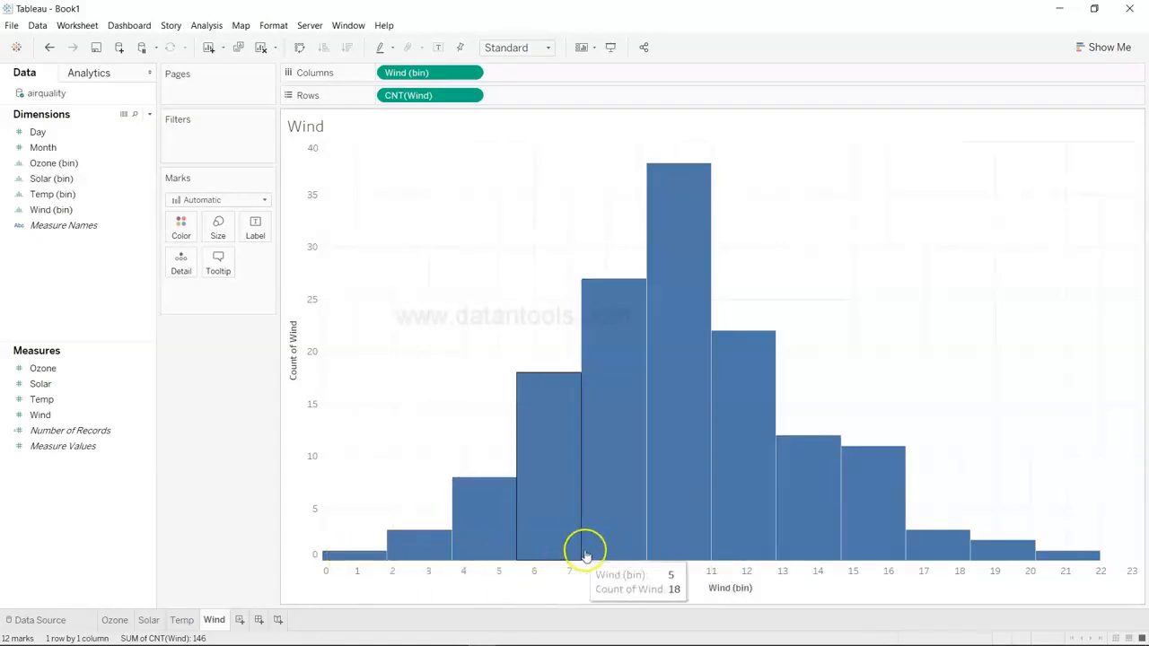
mouse_move(982, 546)
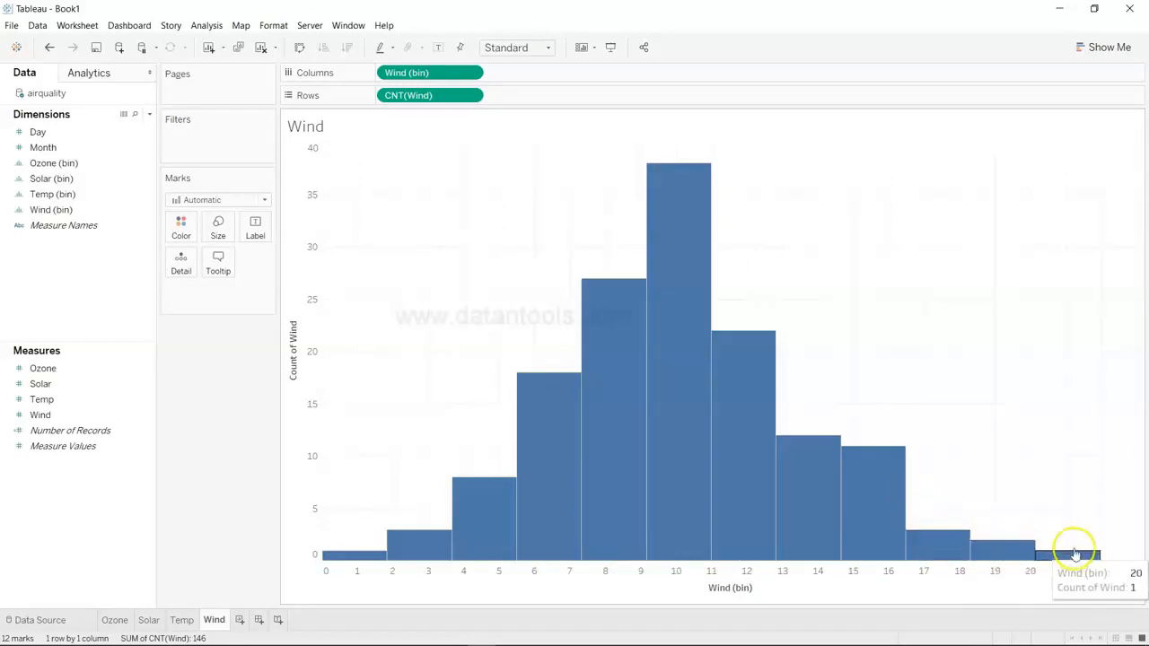
Create a scatter plot of the Ozone and Temp measures on a new worksheet with Show Me
click(239, 620)
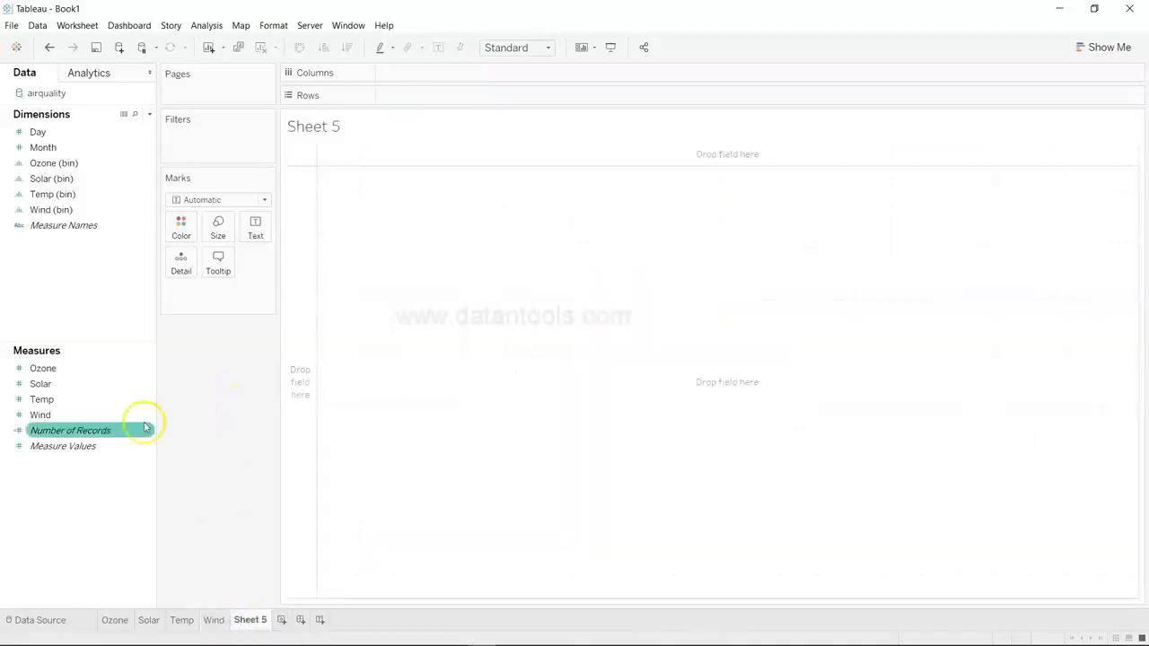
click(116, 370)
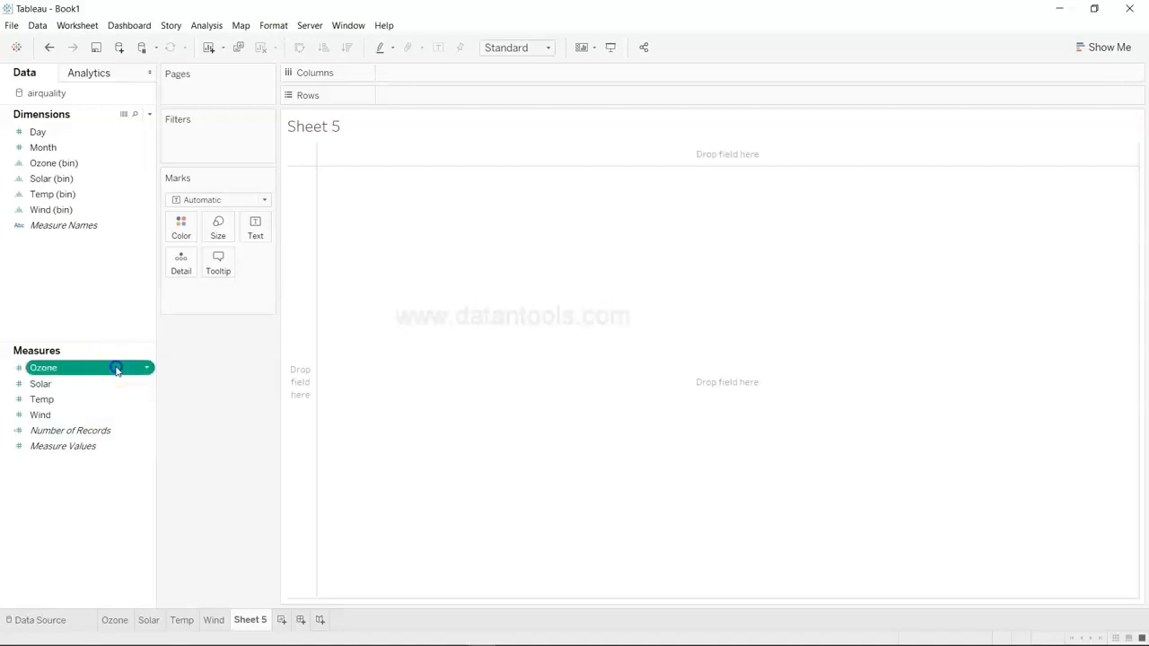
ctrl+click(111, 399)
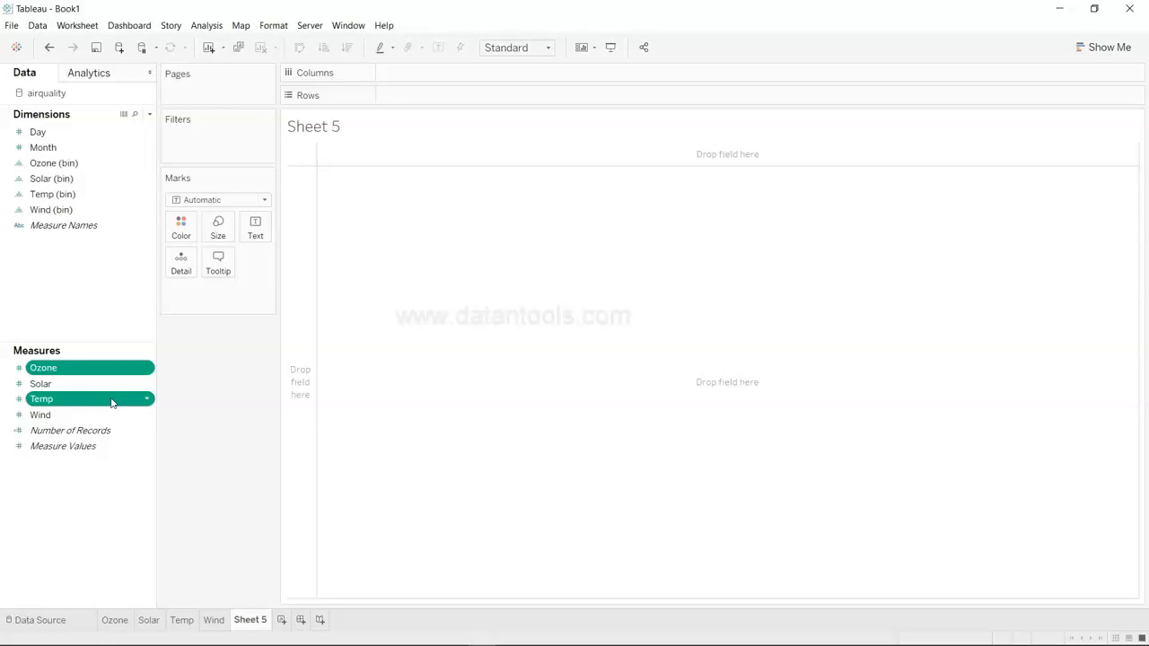
drag(111, 402, 178, 76)
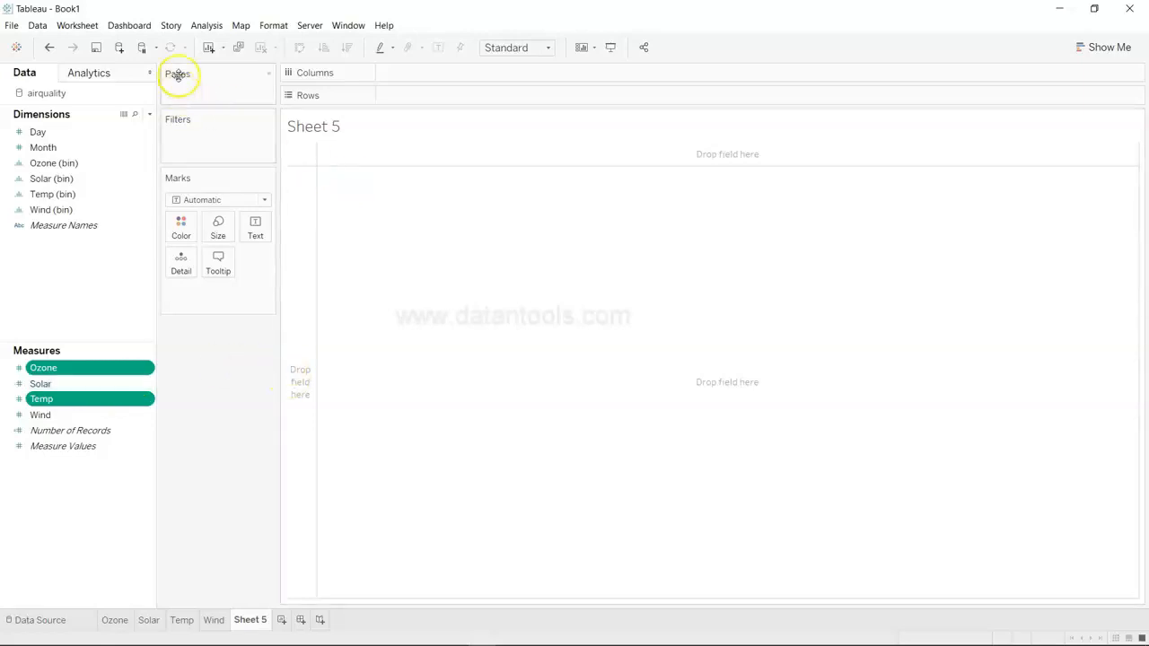
click(1110, 51)
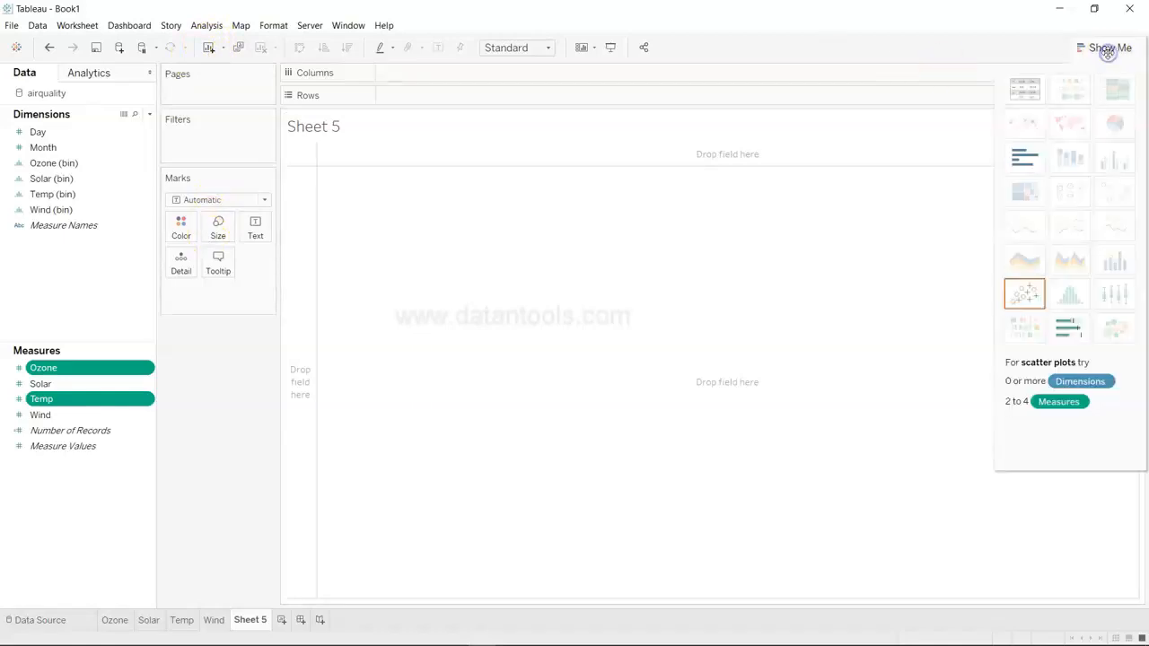
click(1029, 303)
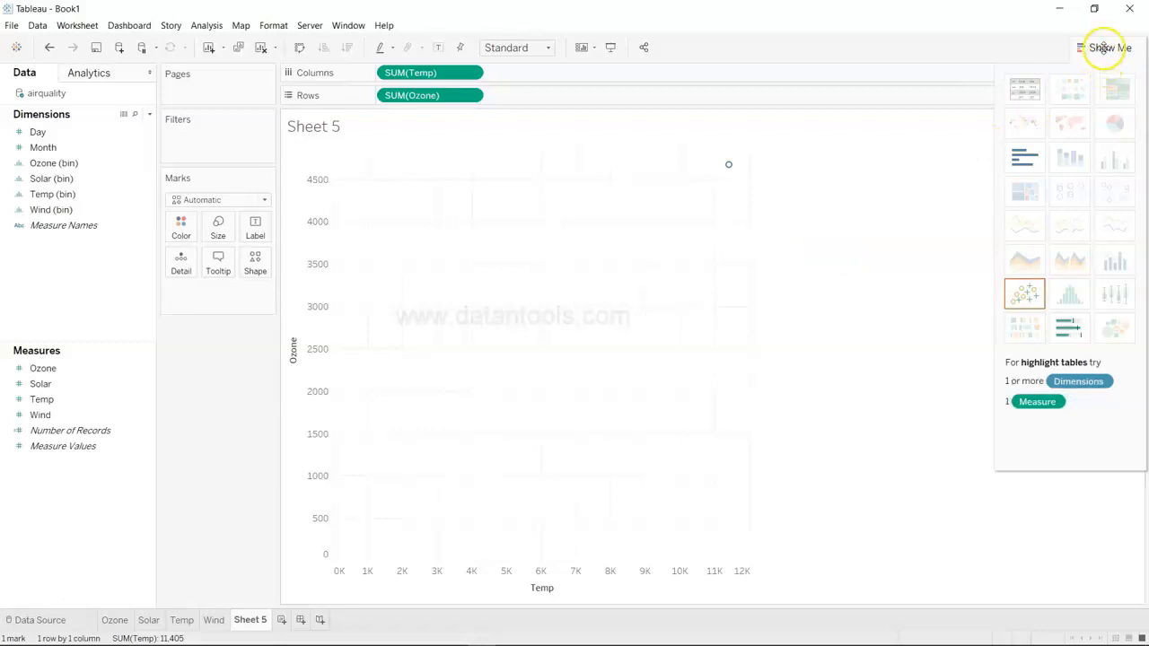
click(1104, 47)
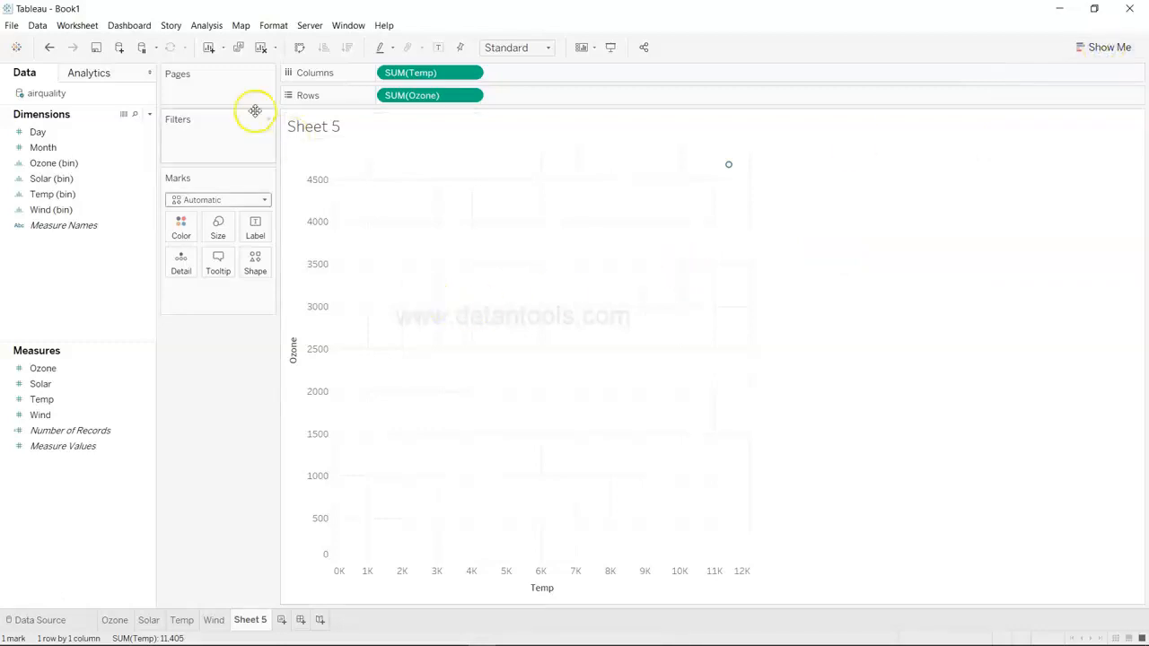
Turn off measure aggregation for the Ozone and Temp scatter plot and colour its marks by Month
click(208, 27)
click(231, 55)
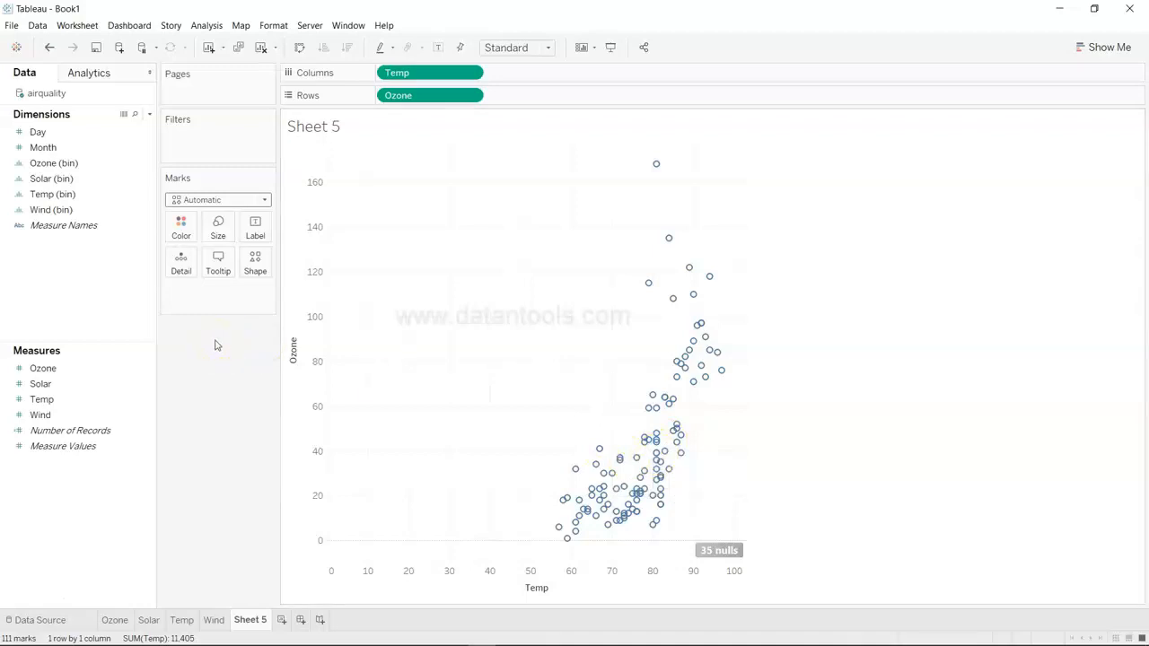
mouse_move(64, 243)
mouse_down()
mouse_move(57, 158)
mouse_move(84, 134)
mouse_move(201, 221)
mouse_move(182, 225)
mouse_up()
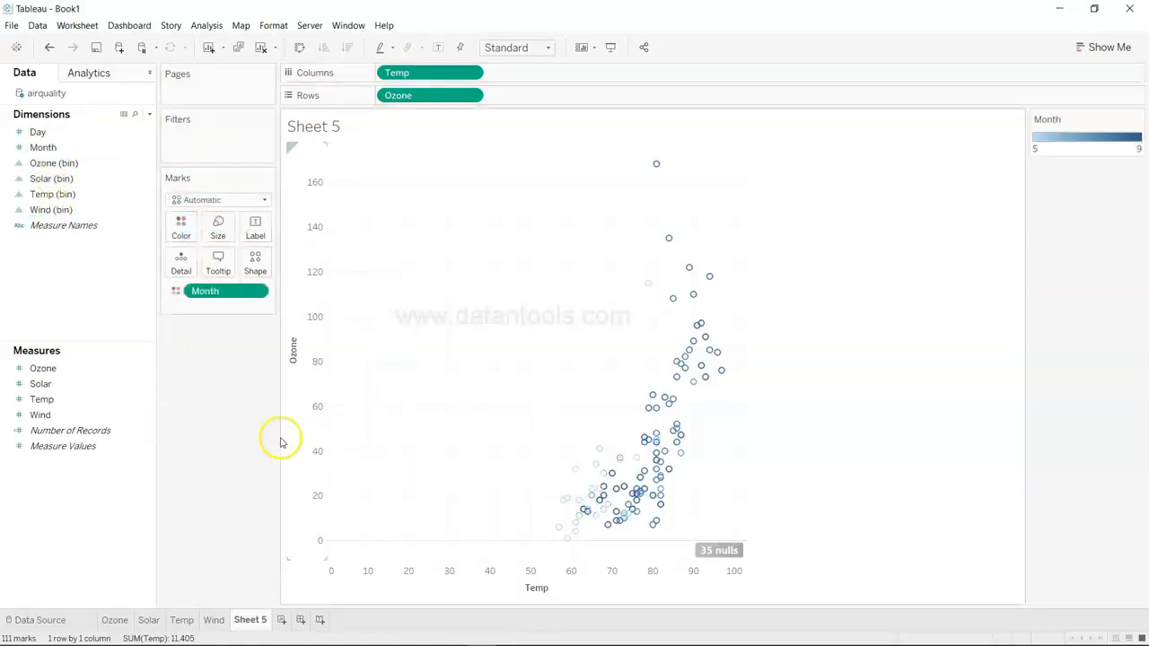
Apply the Orange-Blue Diverging palette with stepped color in 5 steps to the Month colours
click(182, 225)
click(217, 273)
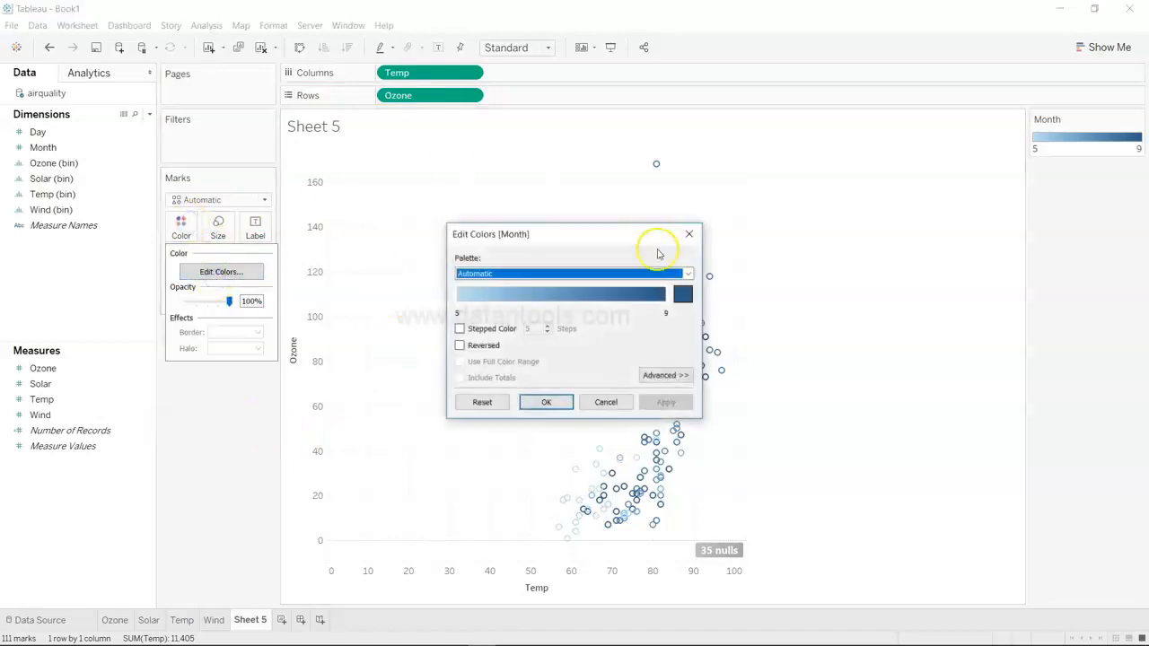
click(673, 272)
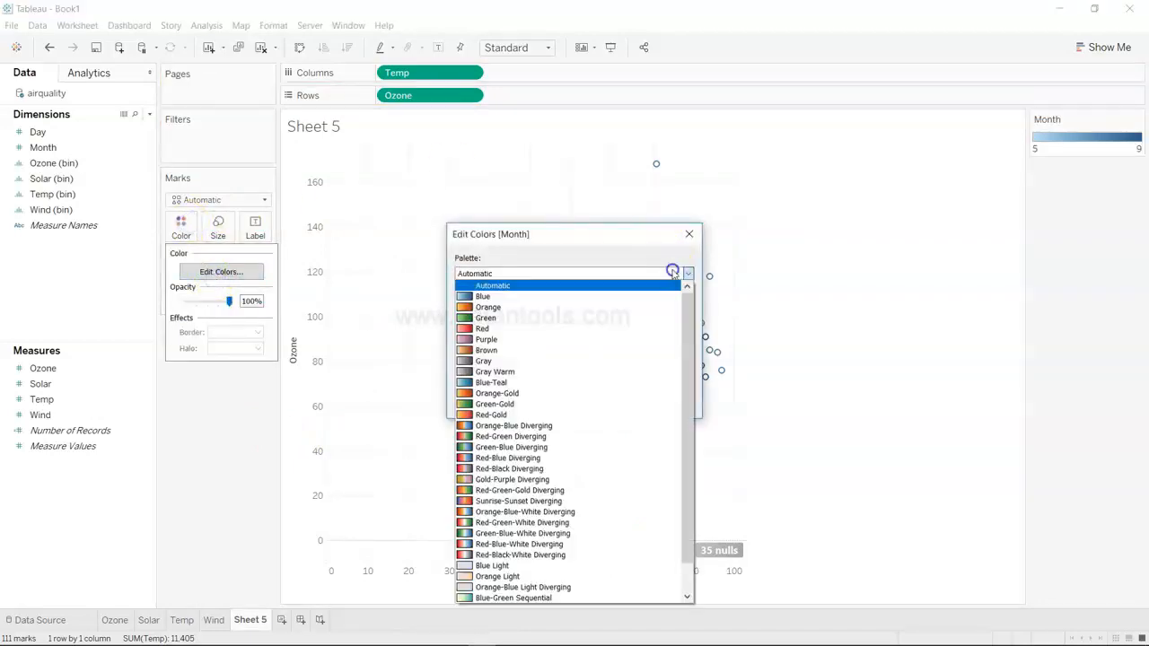
click(628, 425)
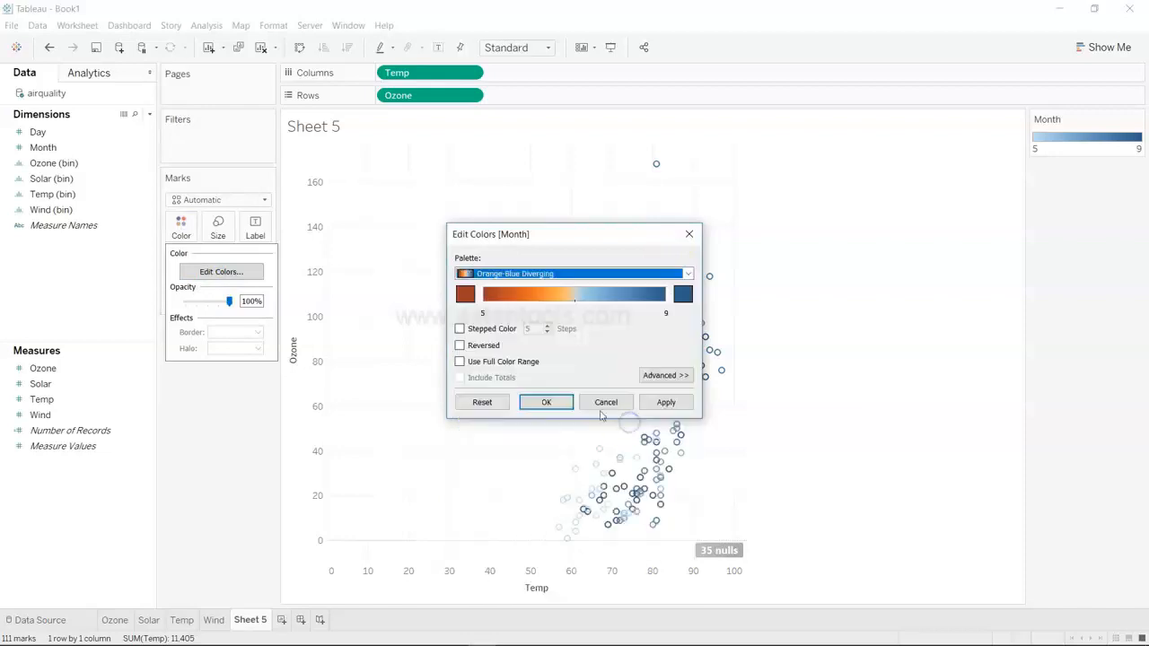
click(480, 332)
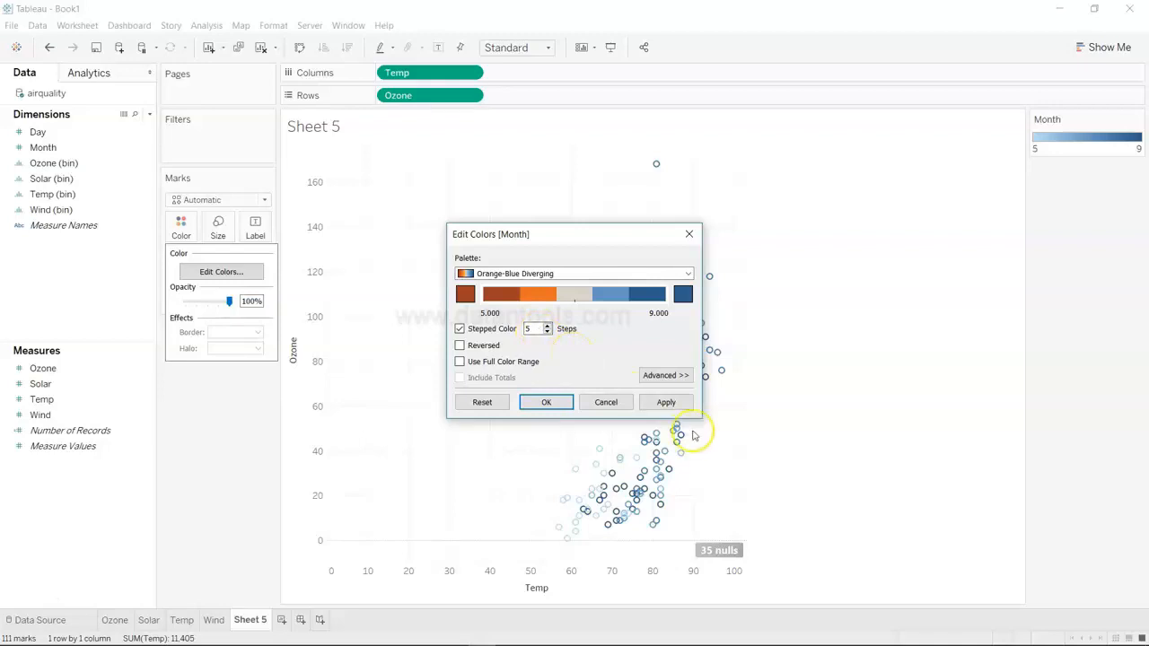
click(678, 404)
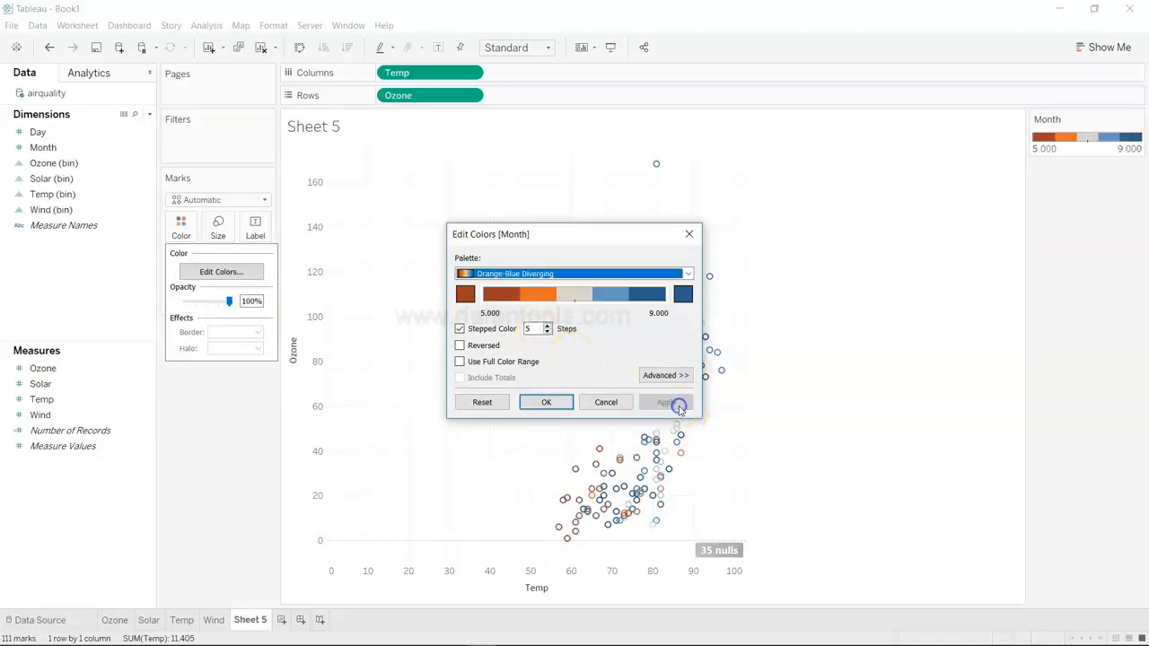
Accept the Month colour settings and inspect individual marks across the Ozone against Temp scatter plot
click(546, 402)
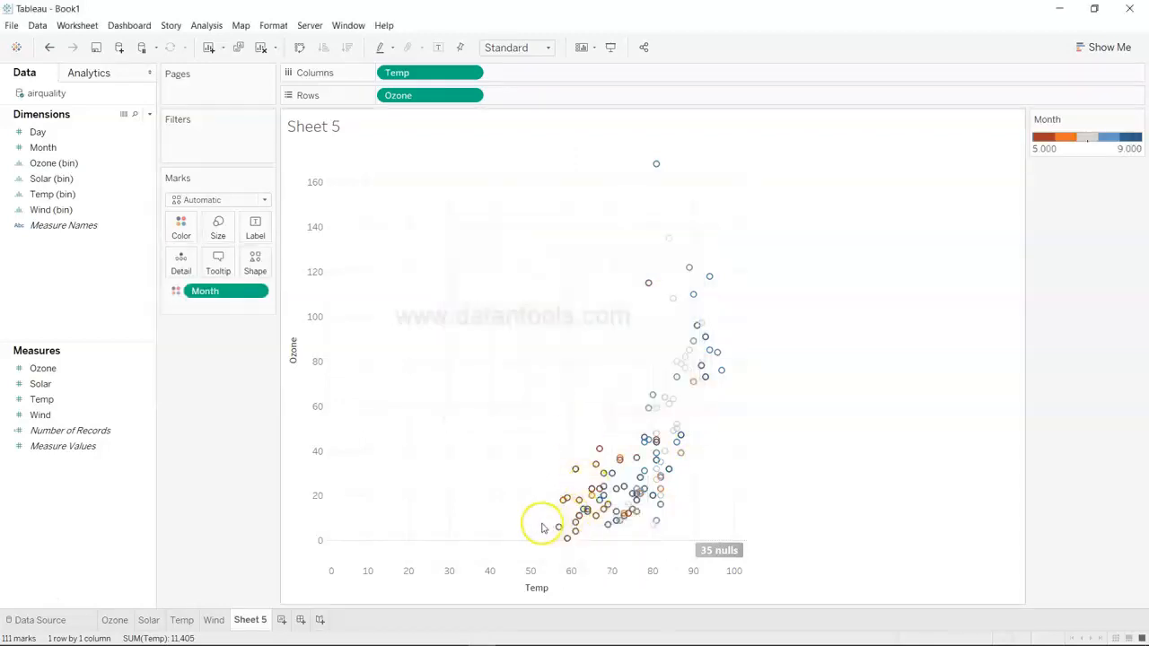
mouse_move(689, 272)
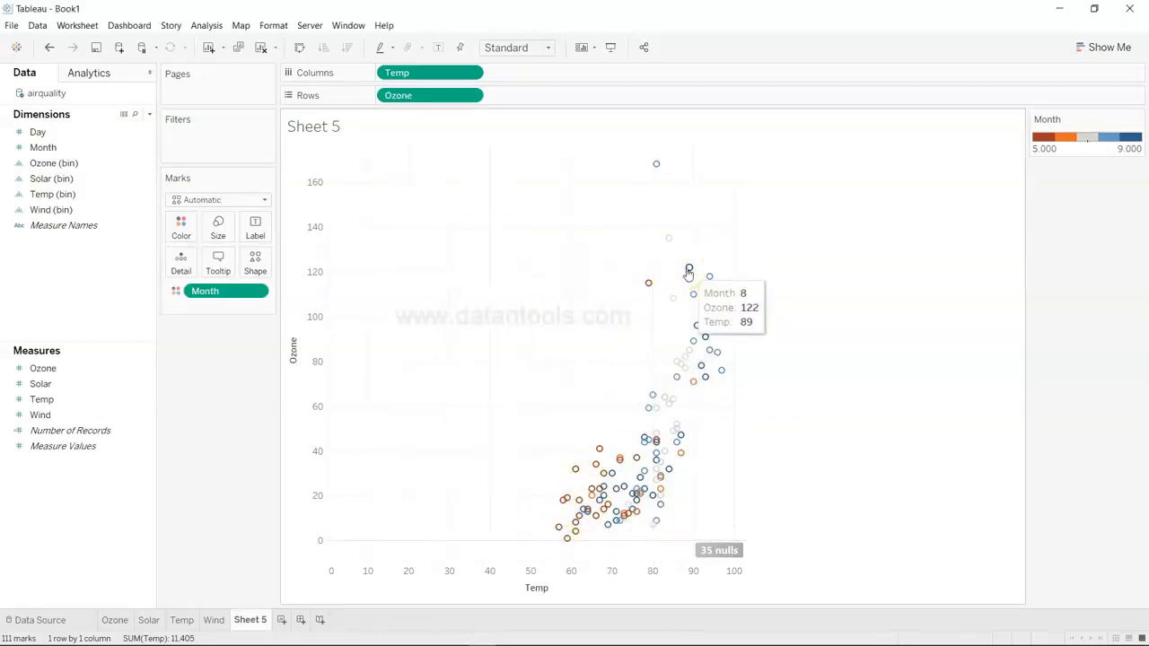
mouse_move(596, 467)
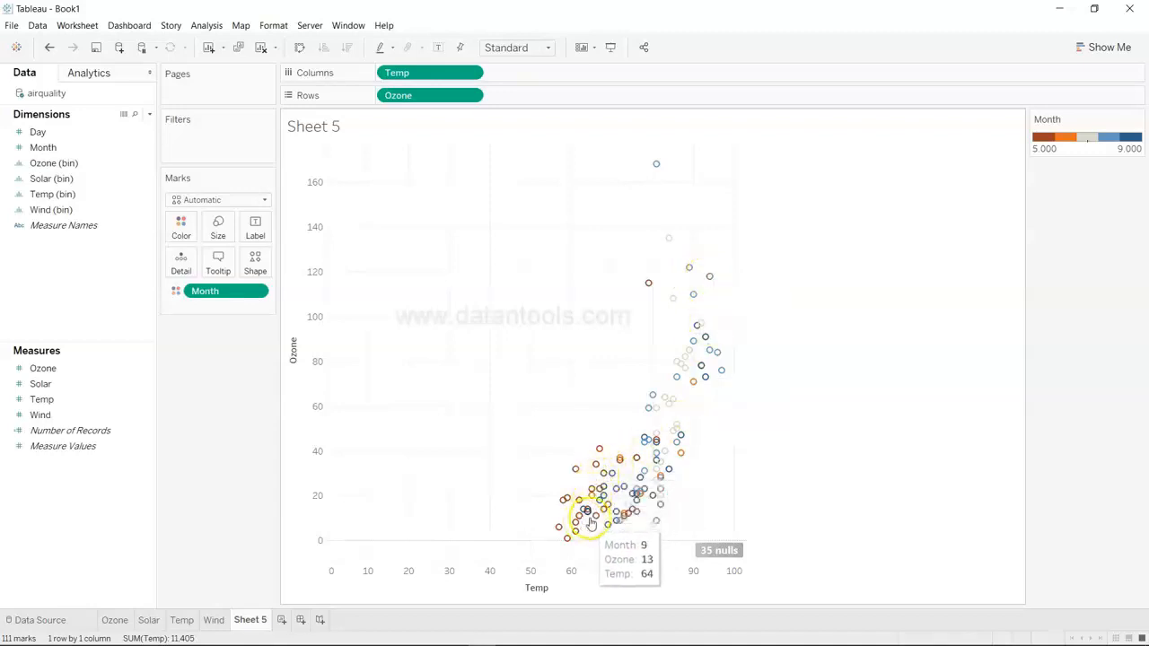
mouse_move(701, 333)
mouse_move(662, 439)
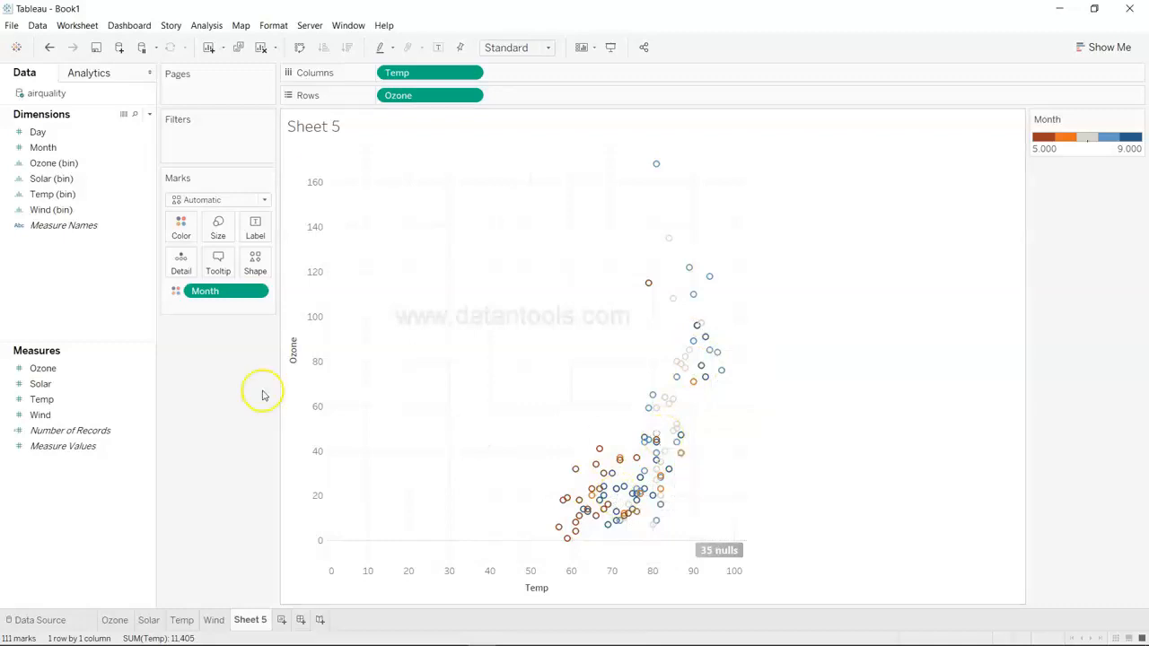
Add a linear trend line to the Ozone against Temp scatter plot and view its equation and fit statistics
click(123, 78)
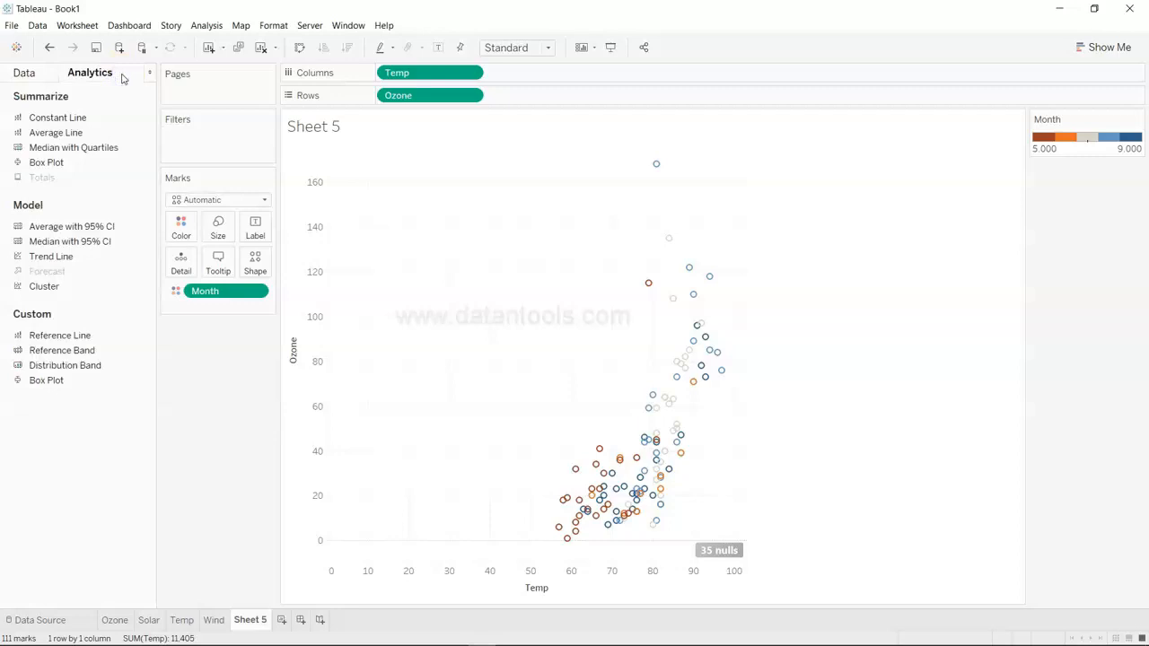
drag(97, 262, 413, 174)
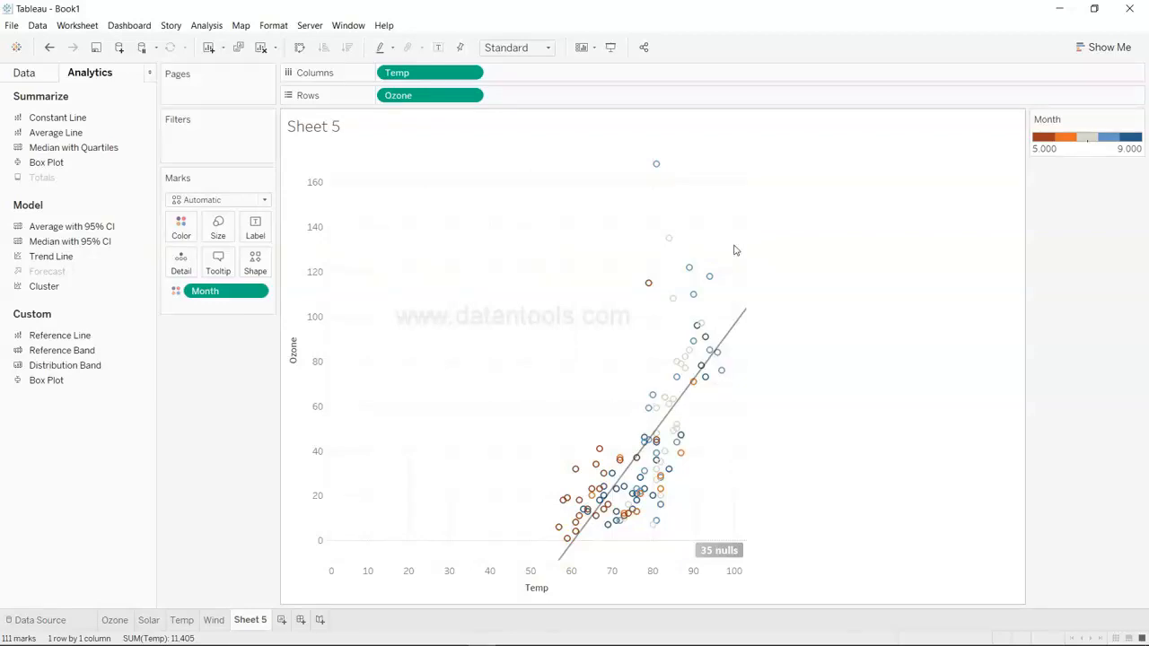
mouse_move(732, 332)
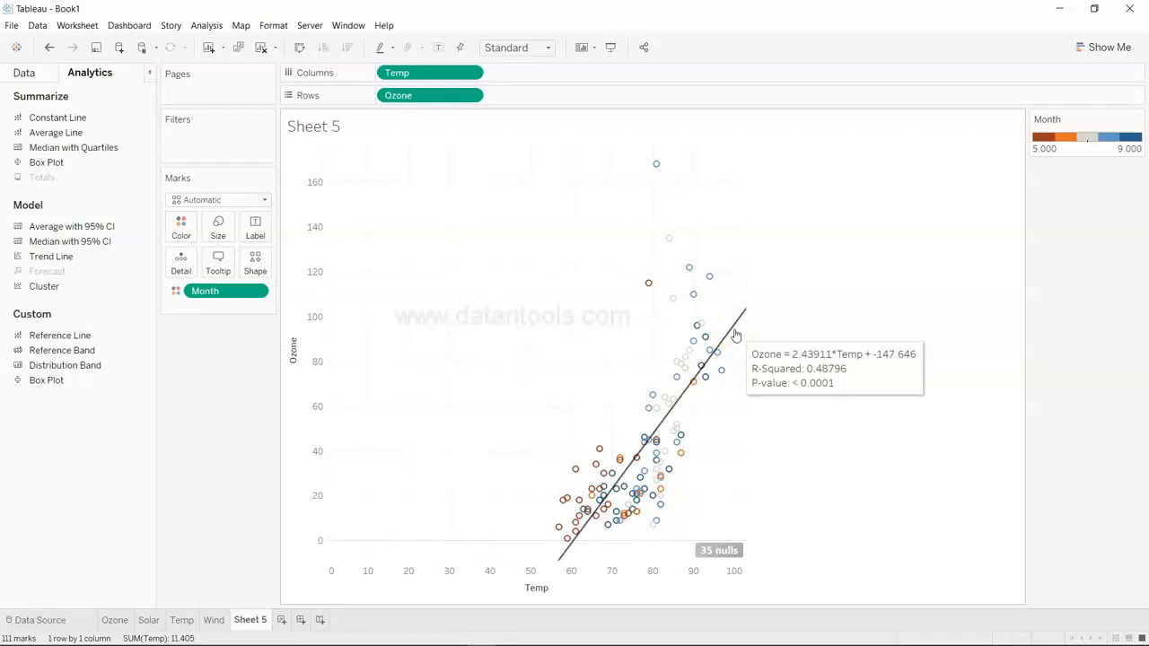
click(807, 336)
Swap the rows and columns so Ozone is on columns and Temp on rows, and check the trend line's equation
click(281, 78)
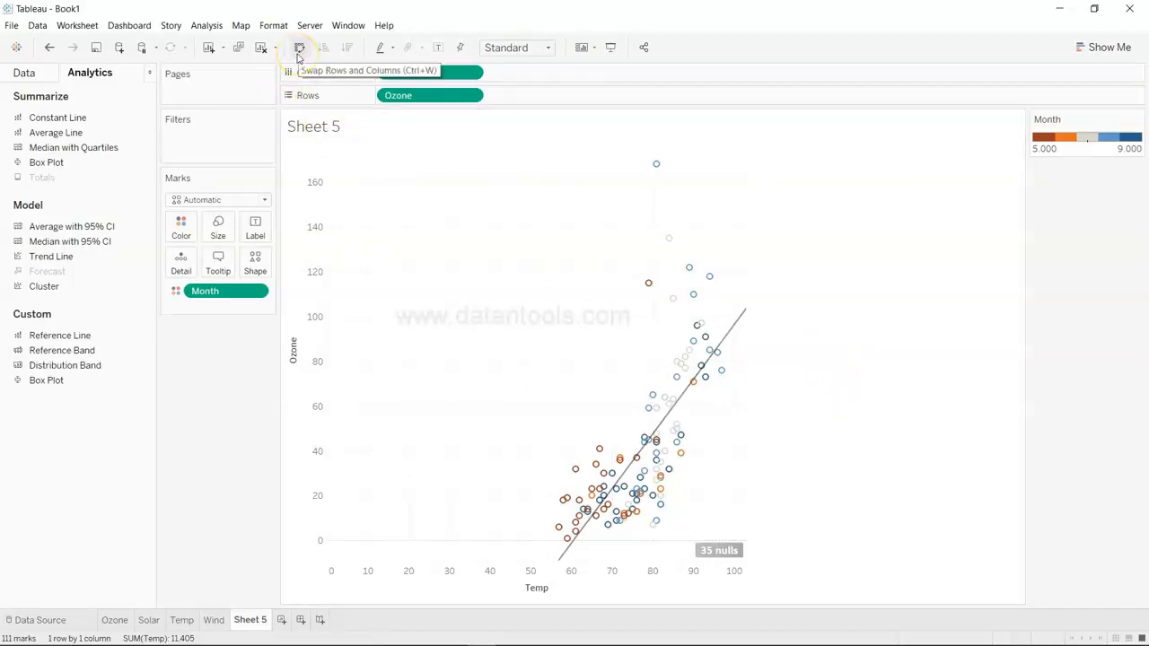
click(299, 49)
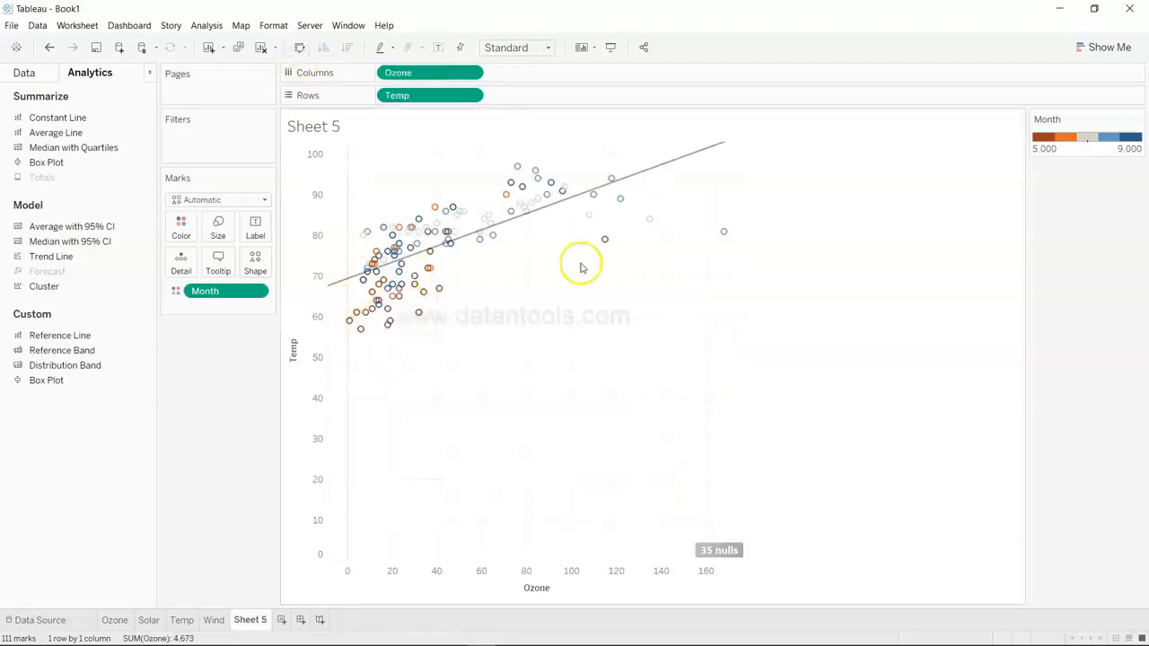
mouse_move(700, 158)
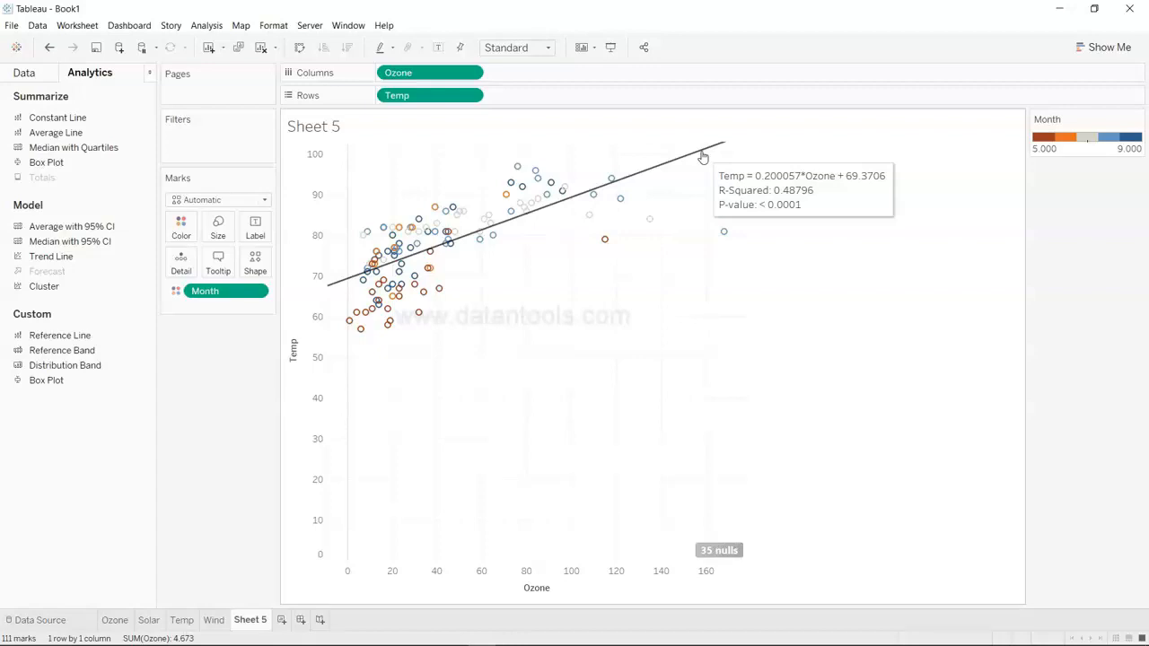
click(318, 550)
Rename the Sheet 5 worksheet as "Ozone - Temp Correlation"
double_click(251, 620)
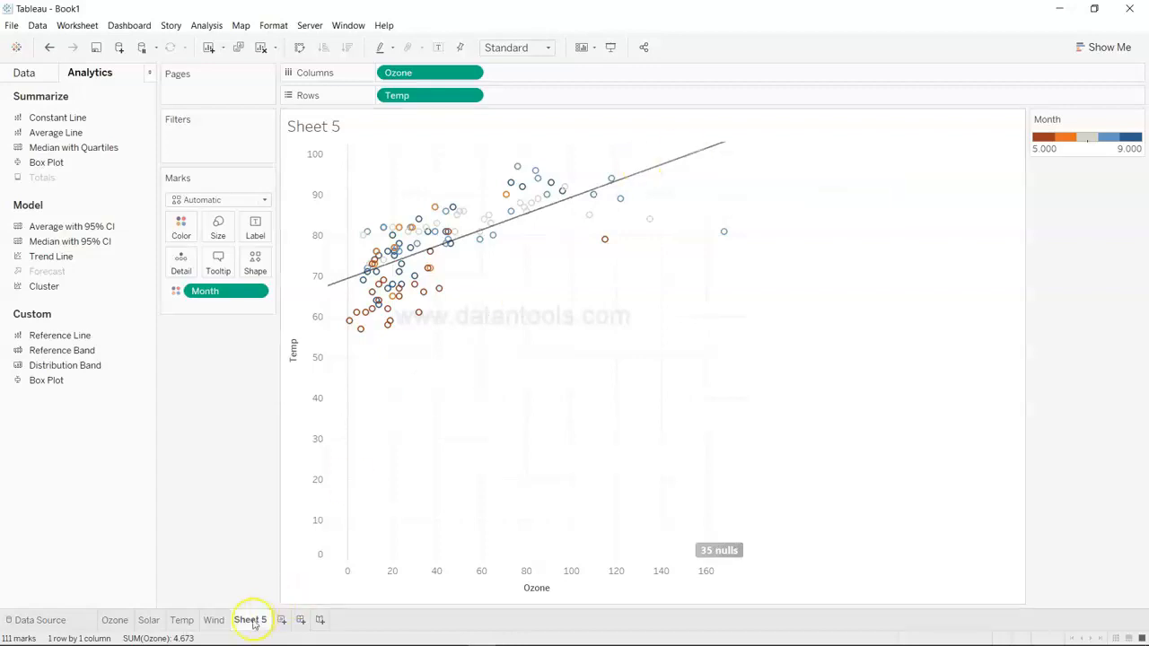
text(Ozone -)
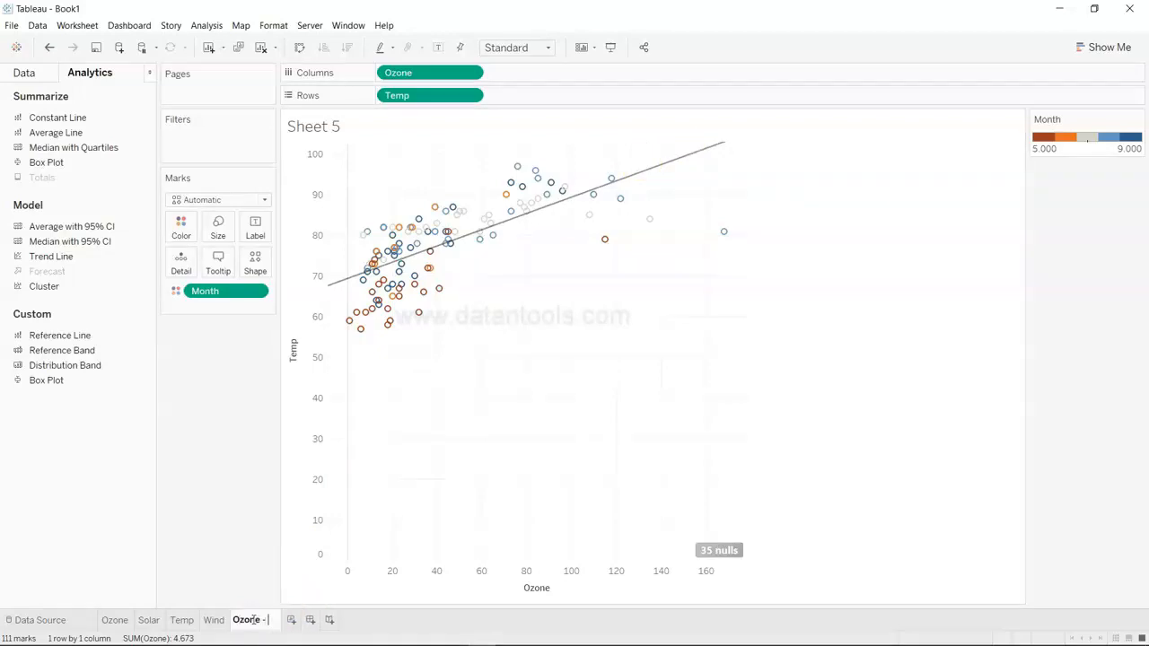
text( Temp Corre)
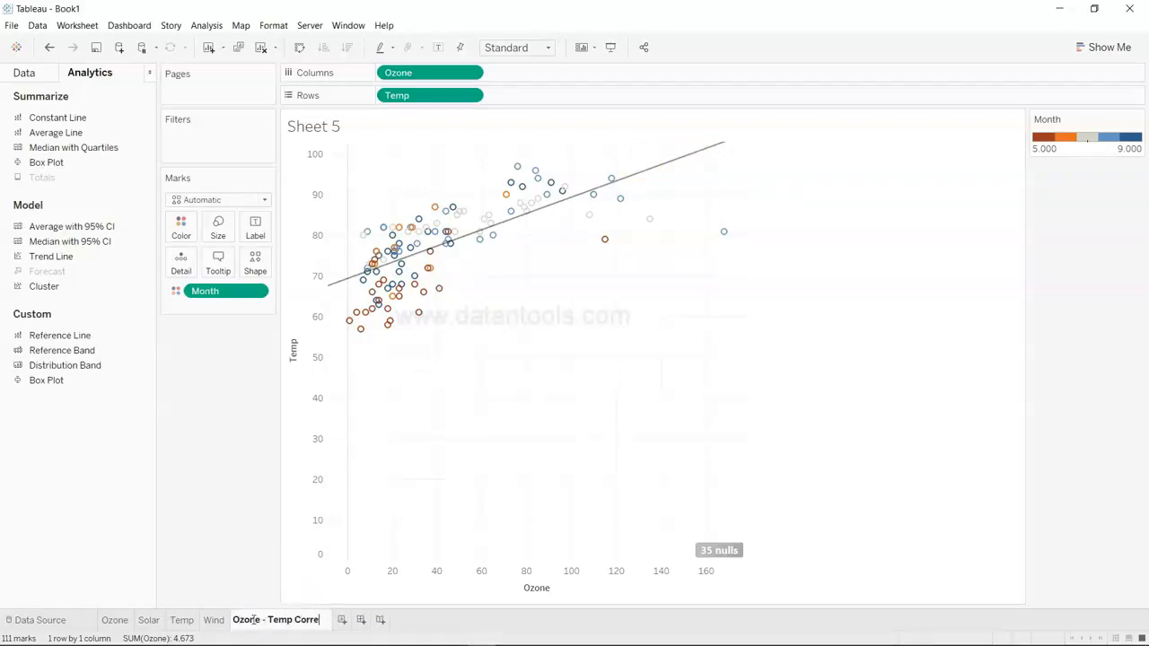
text(lation)
key(Return)
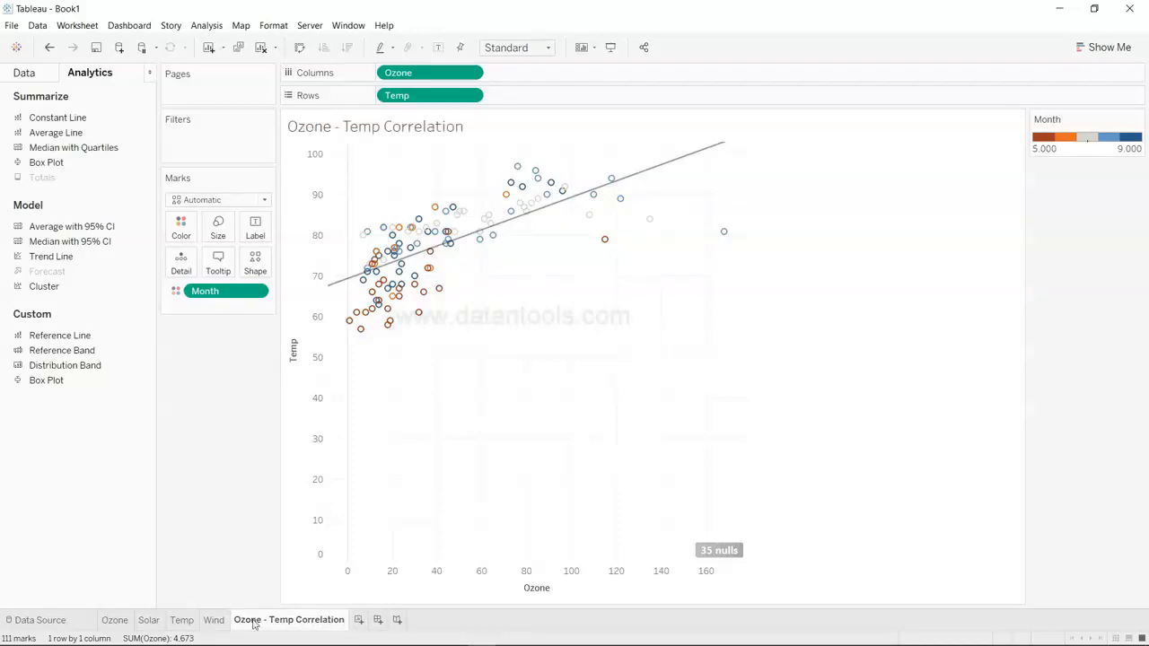
Create a scatter plot of the Solar and Temp measures on a new worksheet with Show Me
click(358, 619)
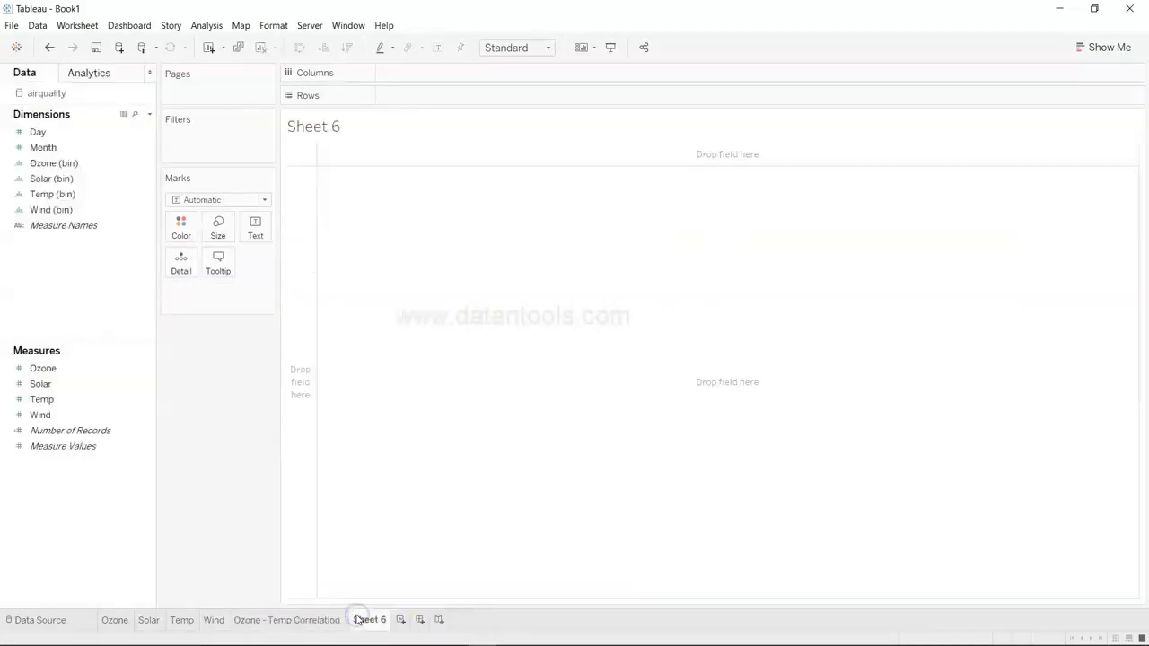
click(127, 392)
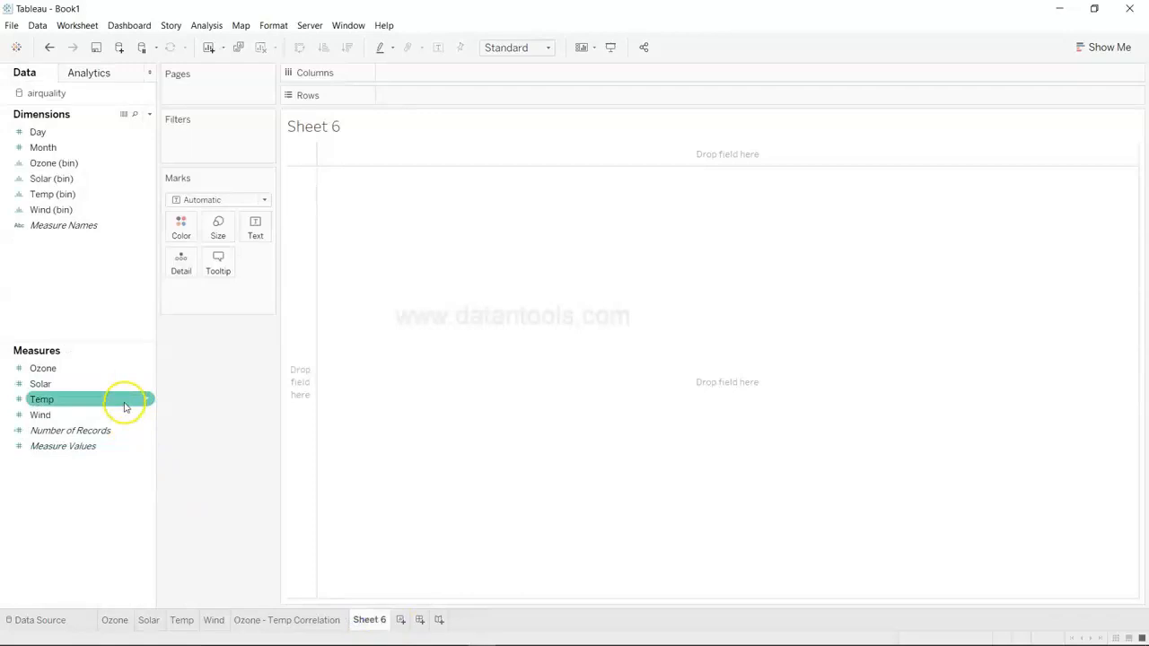
click(126, 402)
click(124, 386)
ctrl+click(121, 401)
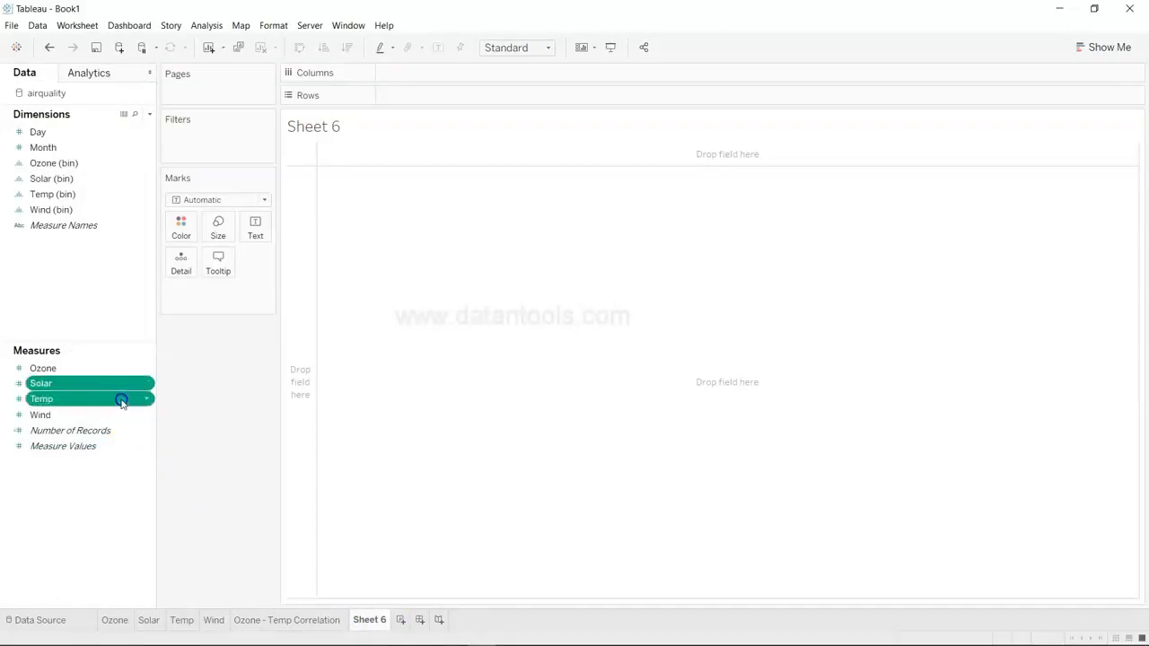
click(1104, 47)
click(1025, 293)
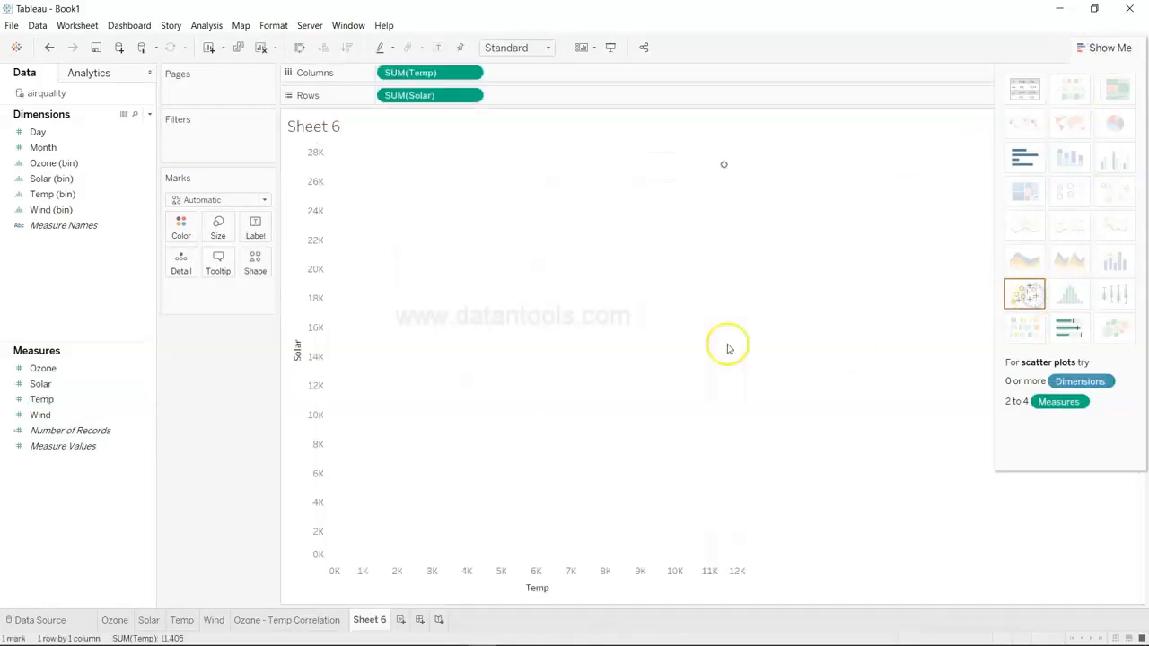
Turn off measure aggregation for the Solar and Temp scatter plot and colour its marks by Month
click(208, 26)
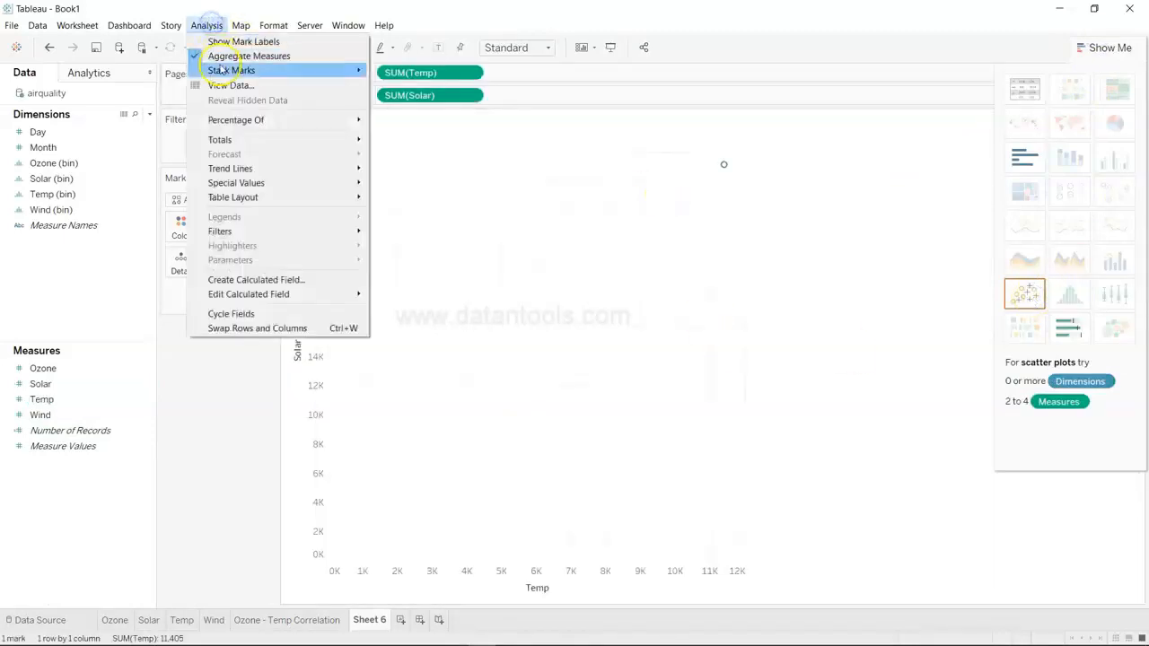
click(238, 56)
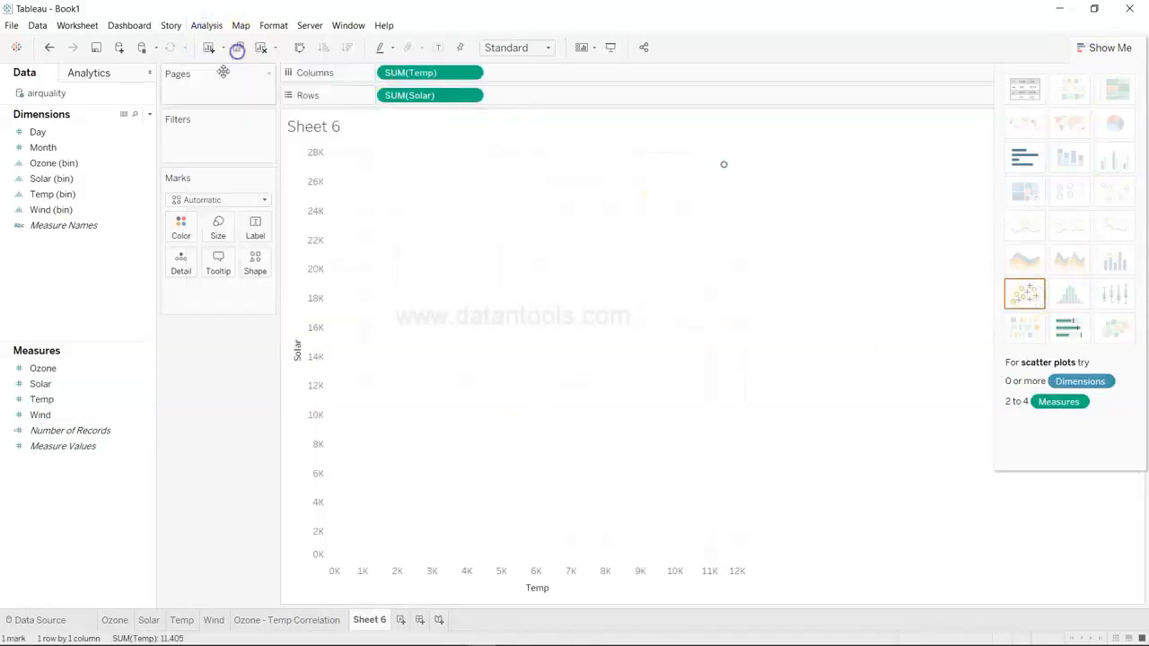
click(1076, 49)
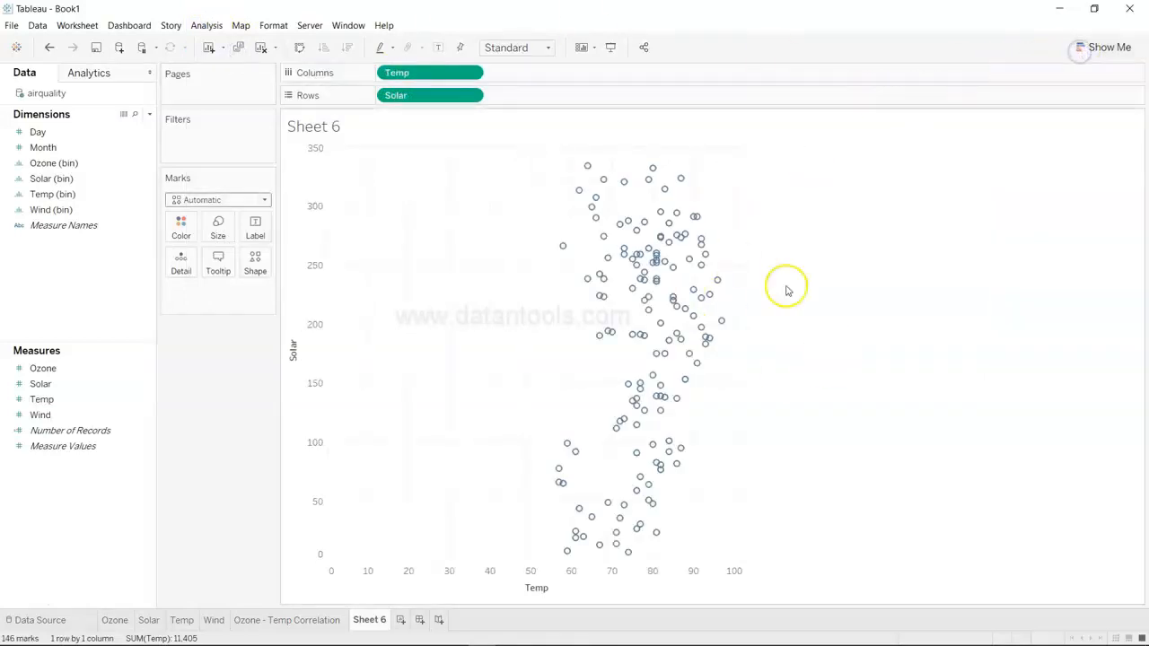
click(76, 146)
drag(76, 146, 184, 228)
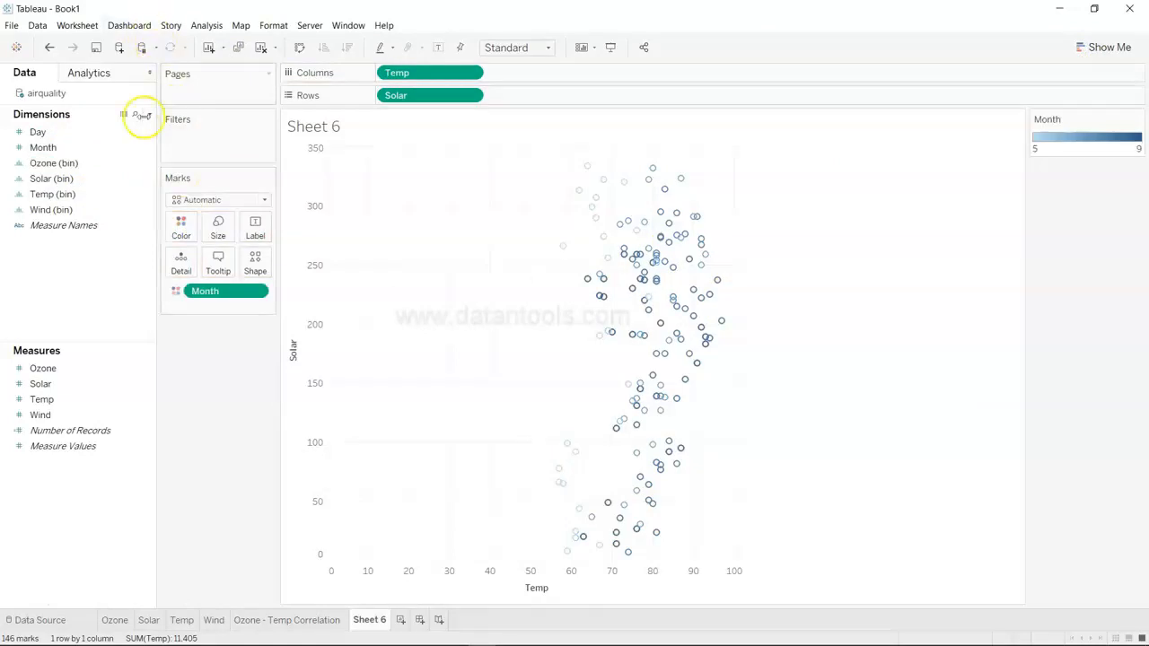
Apply the Orange-Blue Diverging palette with stepped color in 5 steps to the Month colours of the Solar and Temp plot
click(178, 220)
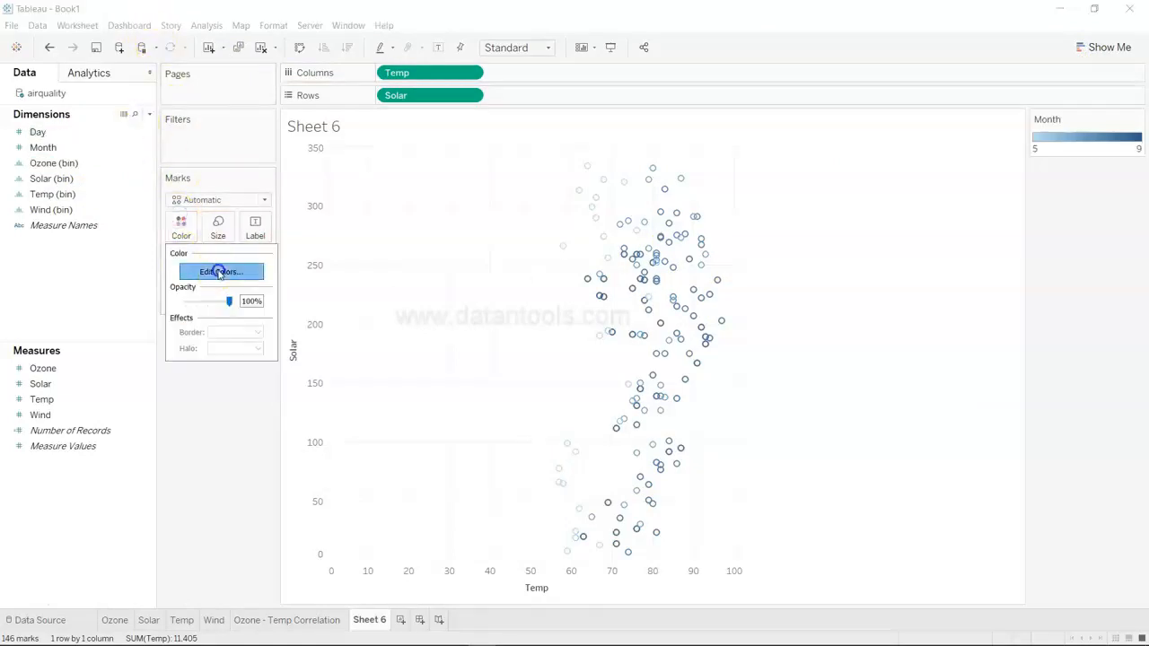
click(220, 271)
click(569, 273)
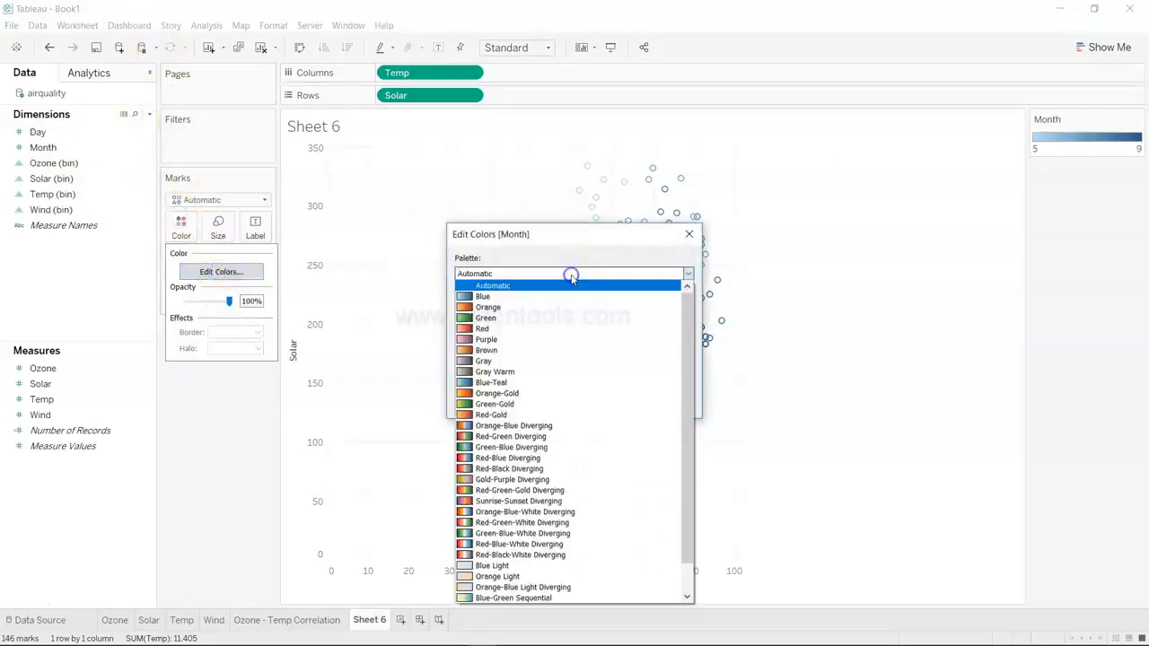
click(543, 427)
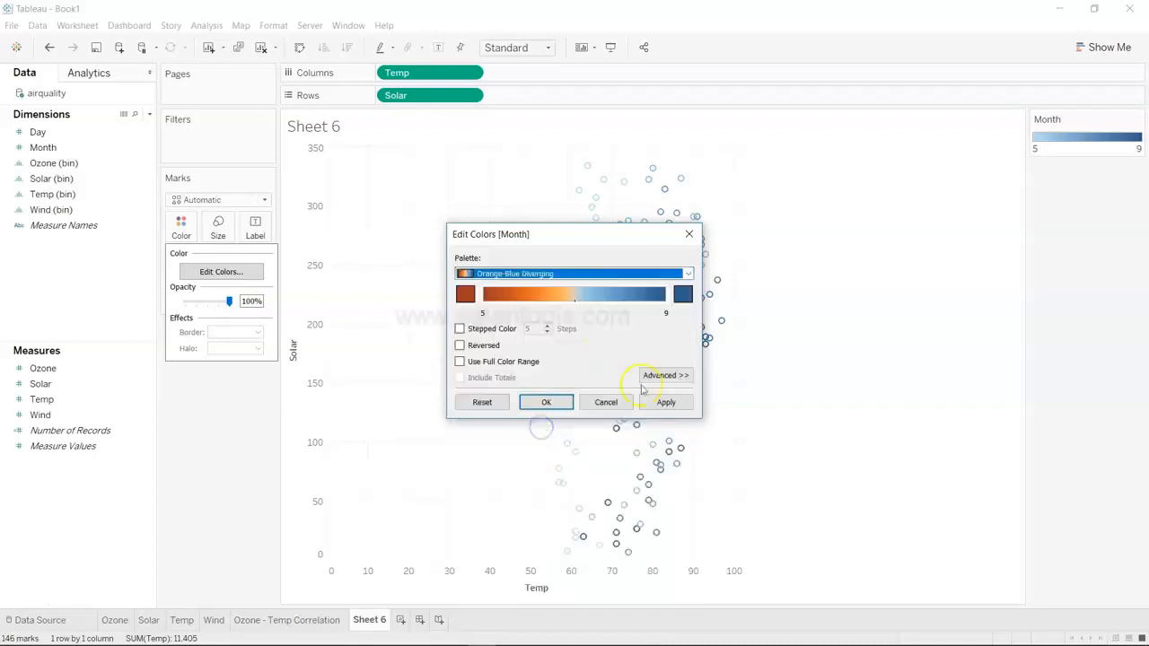
click(476, 331)
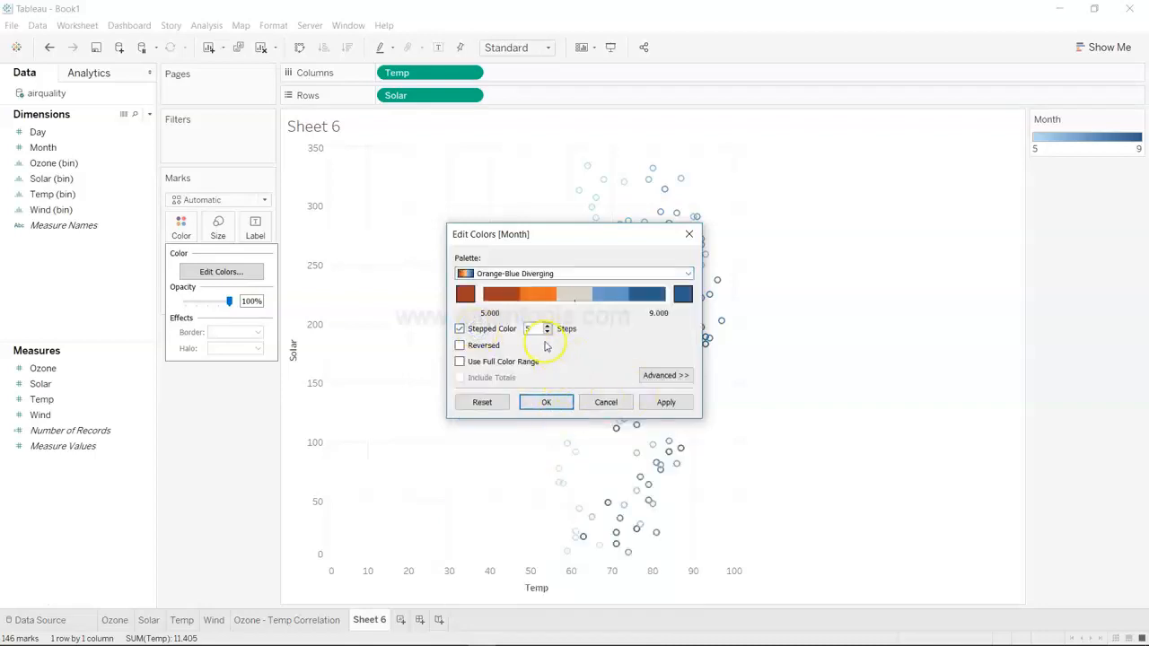
click(558, 402)
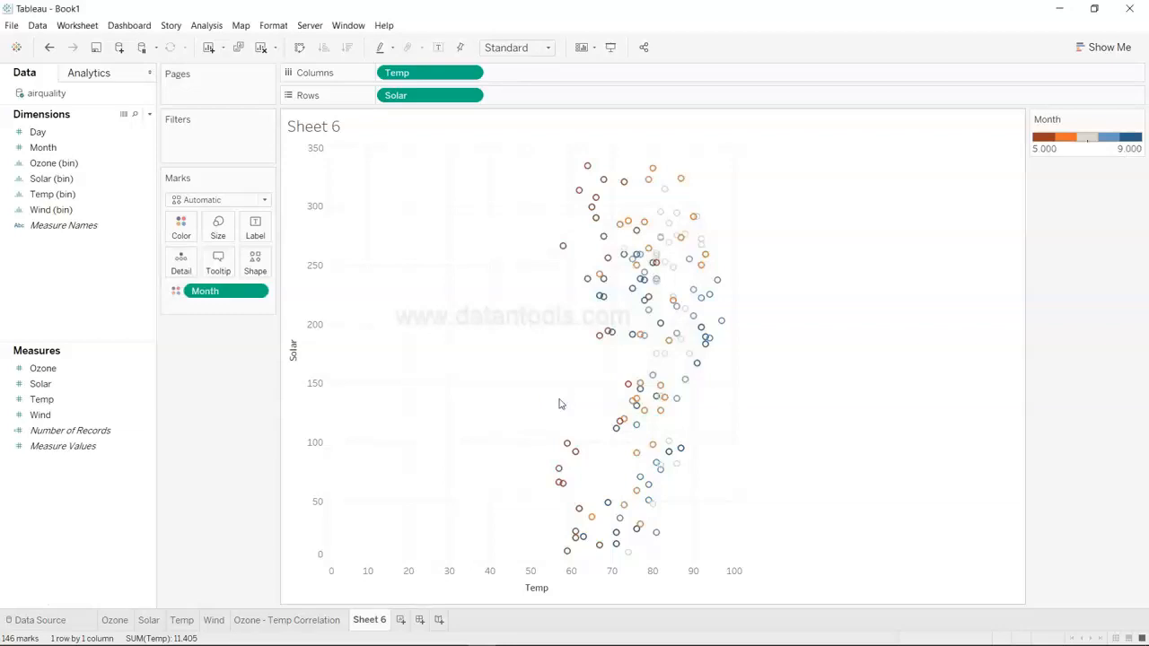
Swap the axes to put Solar on columns and Temp on rows, and add a linear trend line
click(302, 49)
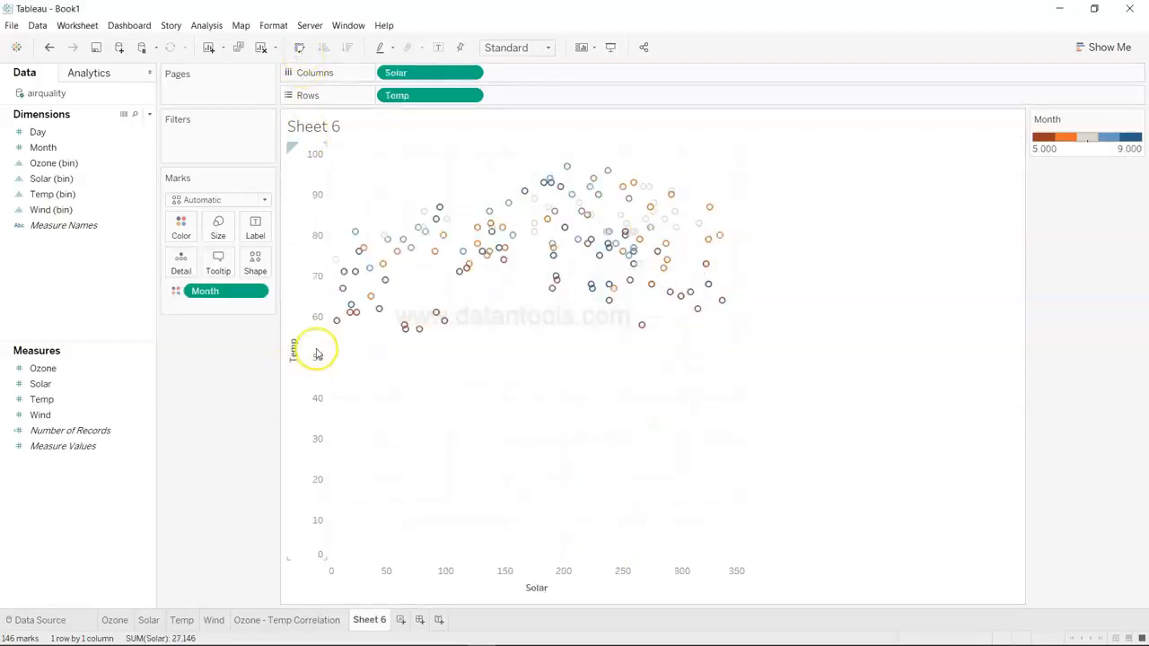
mouse_move(687, 296)
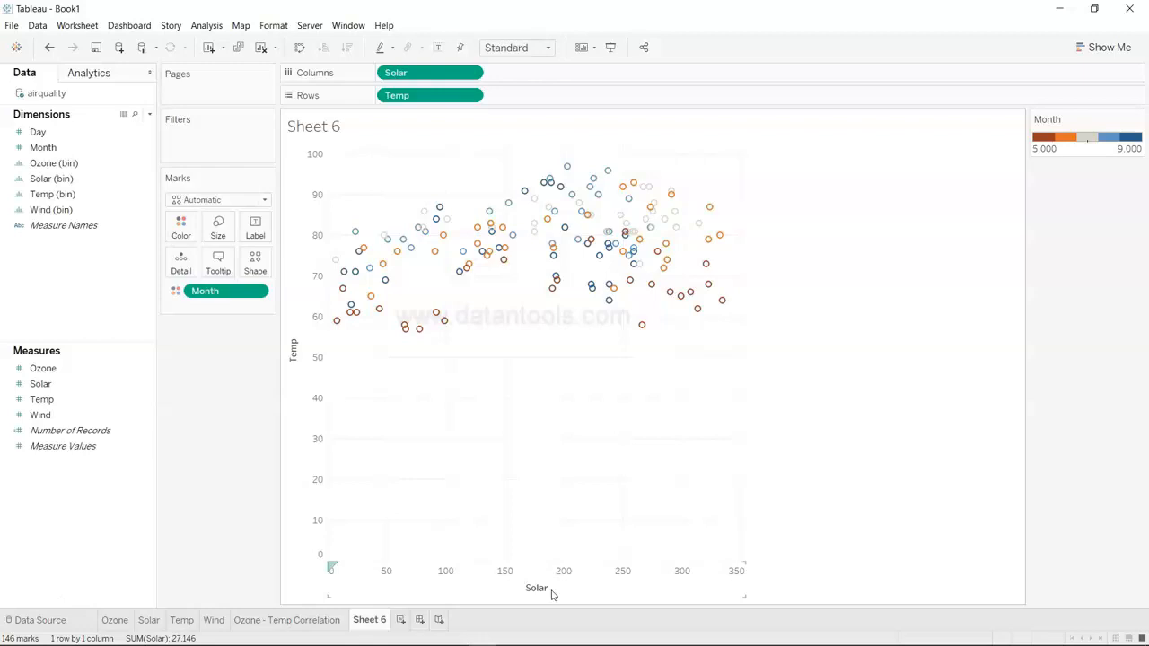
click(94, 75)
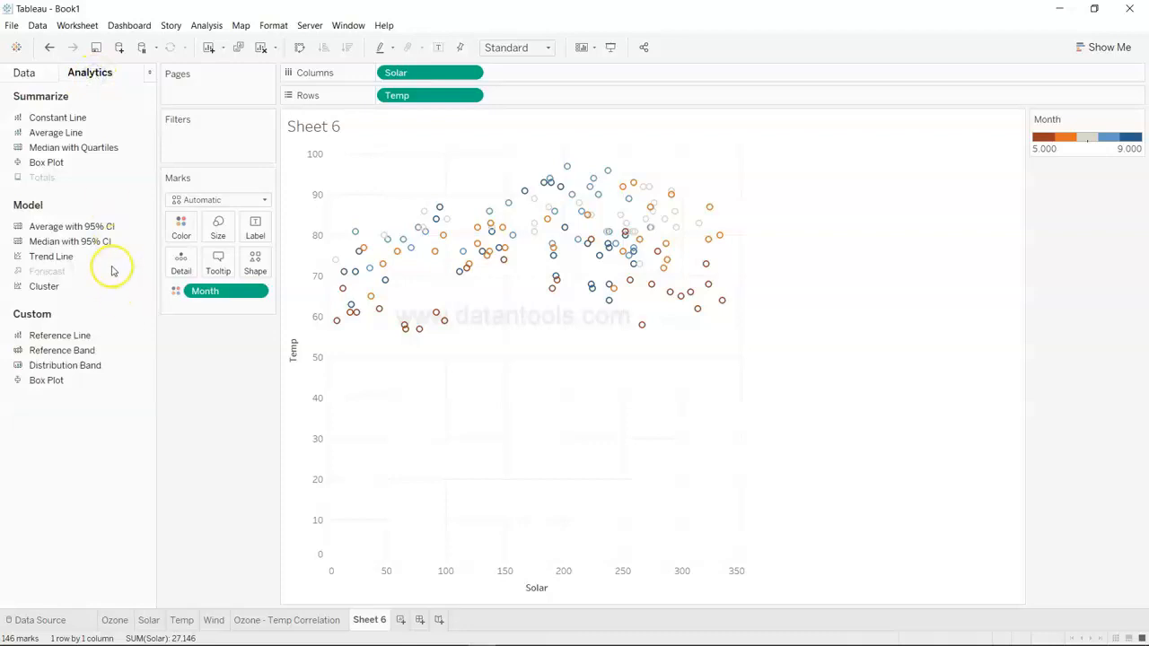
drag(107, 263, 410, 176)
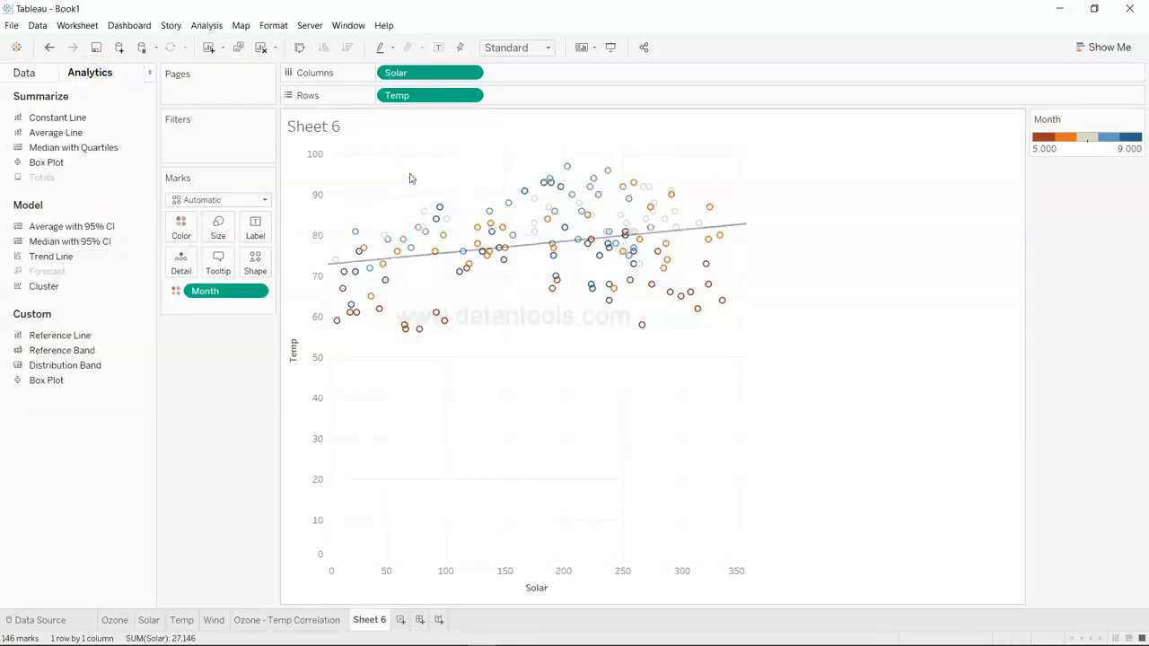
mouse_move(424, 256)
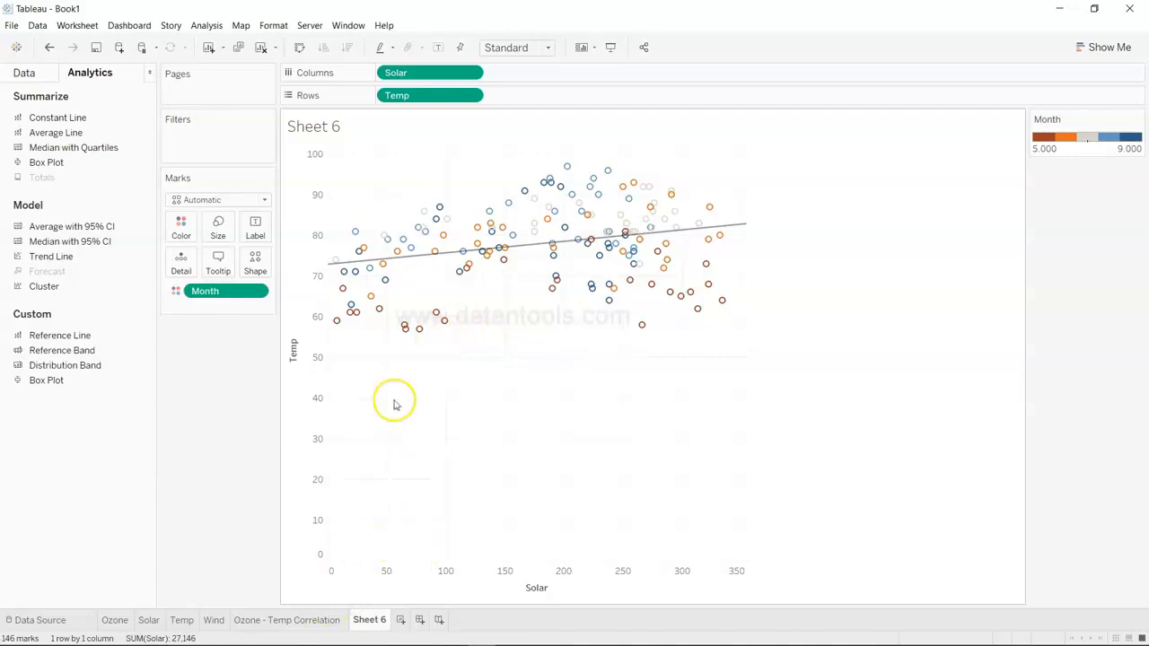
mouse_move(551, 249)
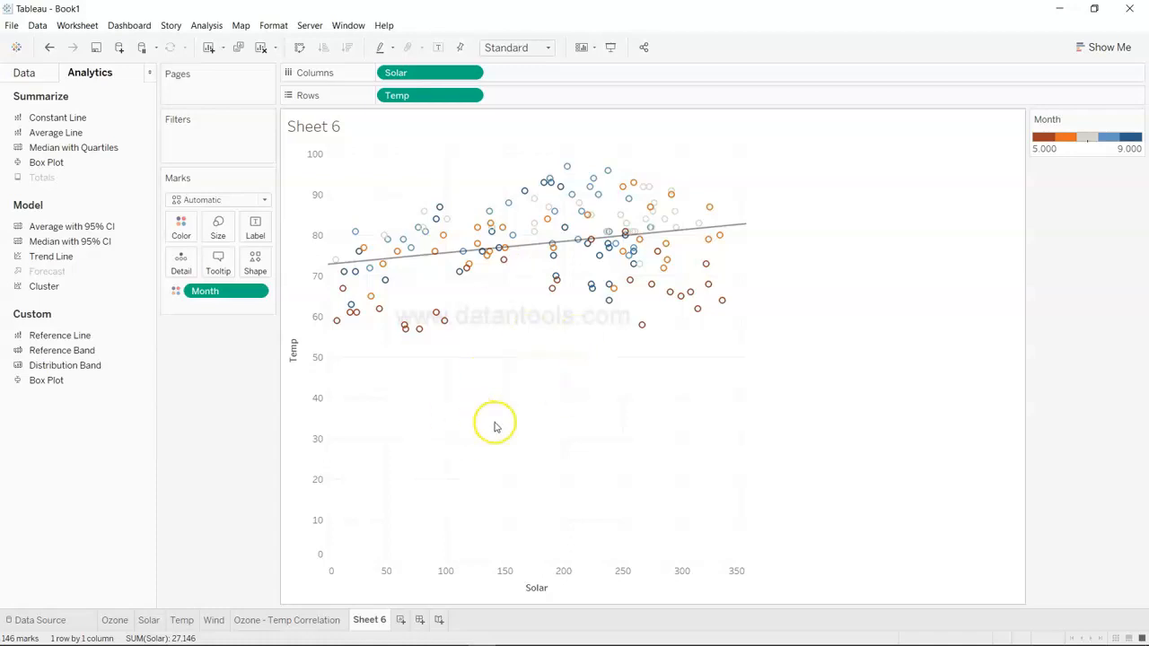
Rename the Sheet 6 worksheet as "Solar - Temp Correlation"
double_click(371, 626)
text(Temp -)
key(BackSpace)
key(BackSpace)
key(BackSpace)
key(BackSpace)
key(BackSpace)
key(BackSpace)
text(Solar - Temp Correlation)
key(Return)
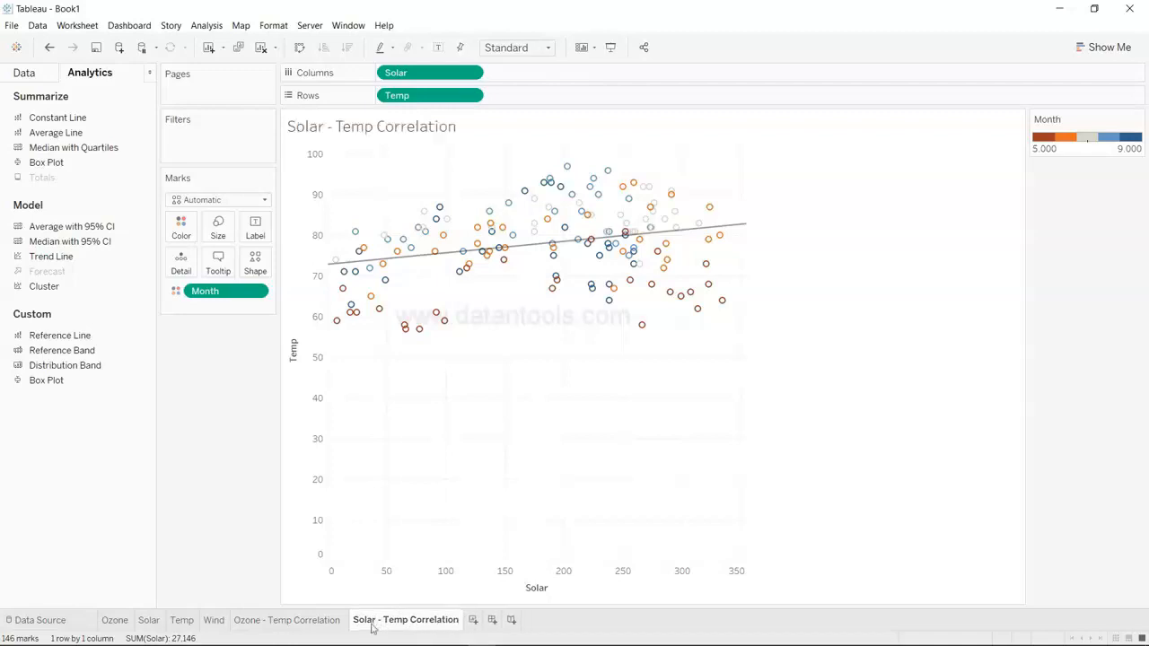
Create a scatter plot of the Wind and Temp measures on a new worksheet
click(474, 620)
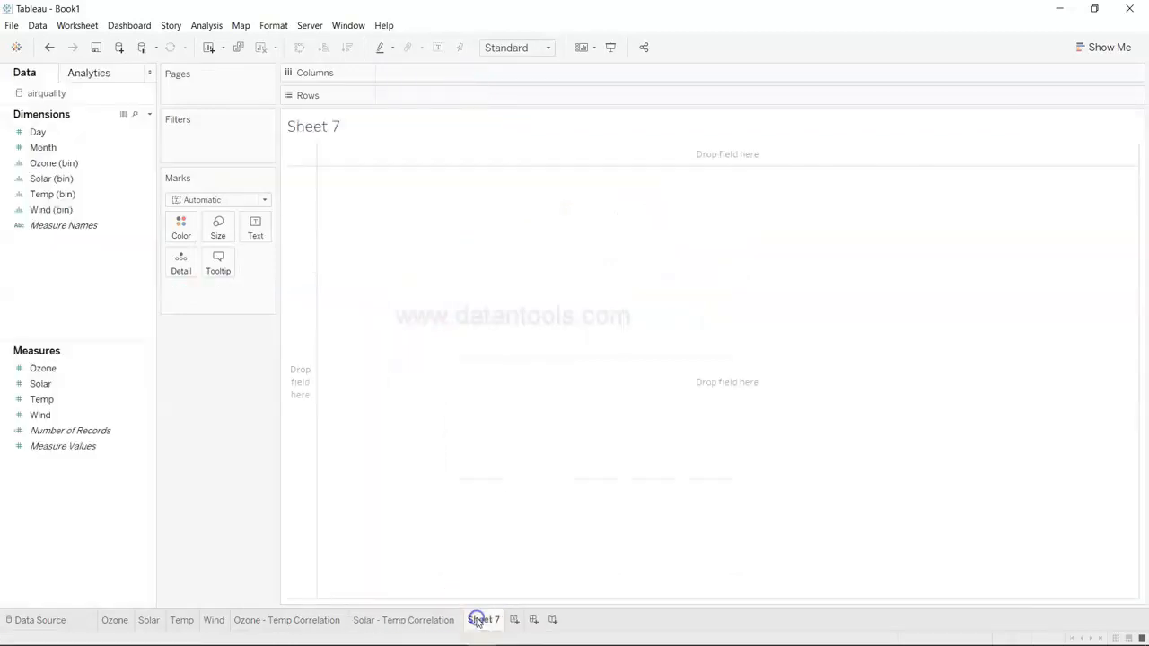
click(82, 414)
ctrl+click(90, 401)
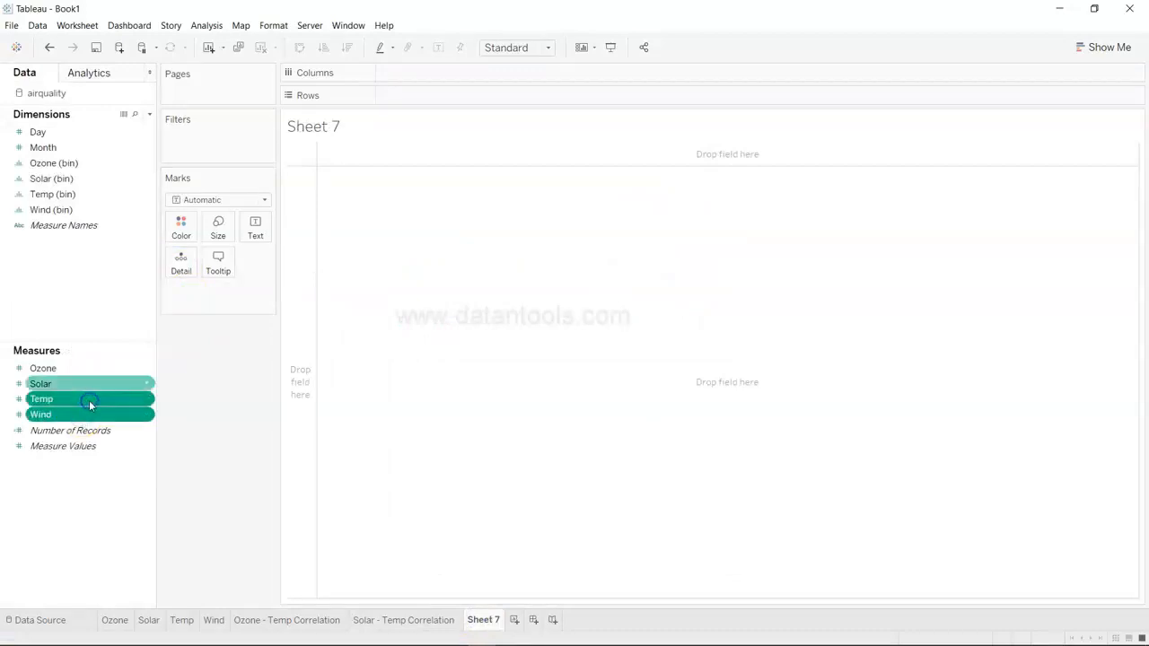
click(1081, 48)
click(1027, 293)
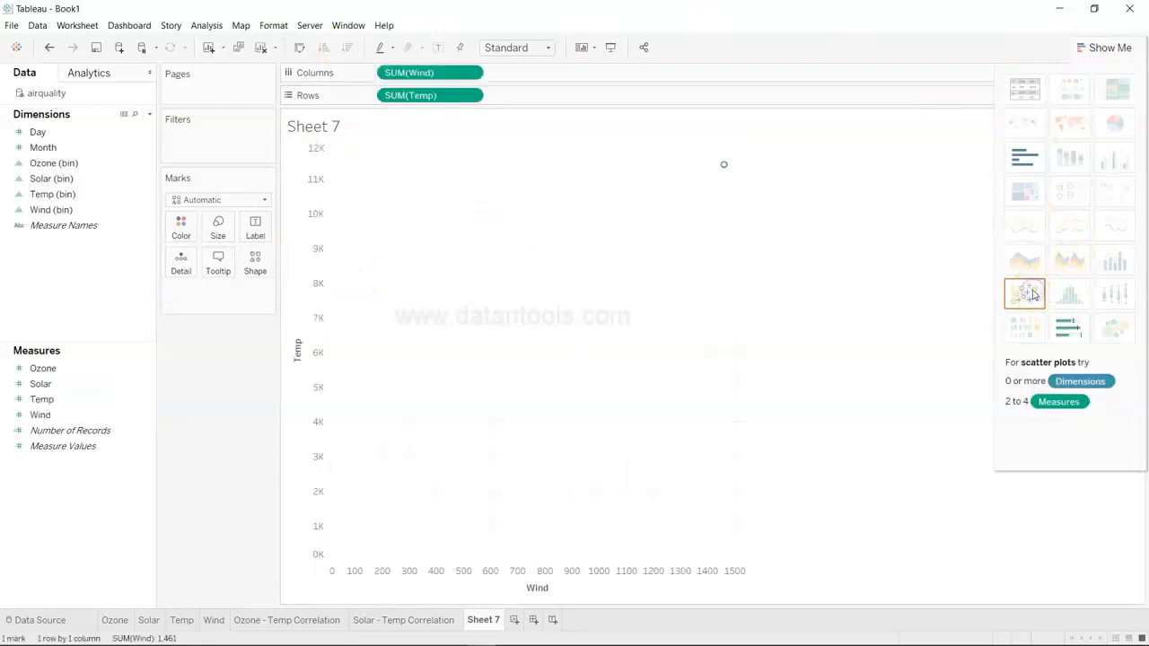
Turn off measure aggregation for the Wind and Temp scatter plot and colour its marks by Month
click(209, 25)
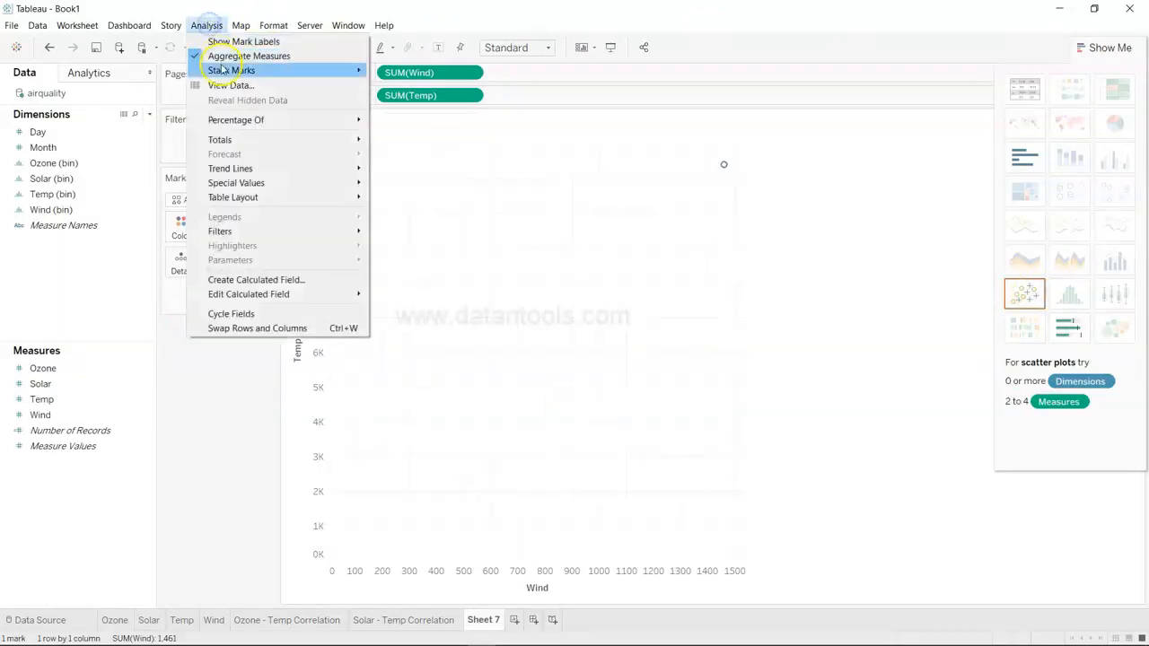
click(224, 56)
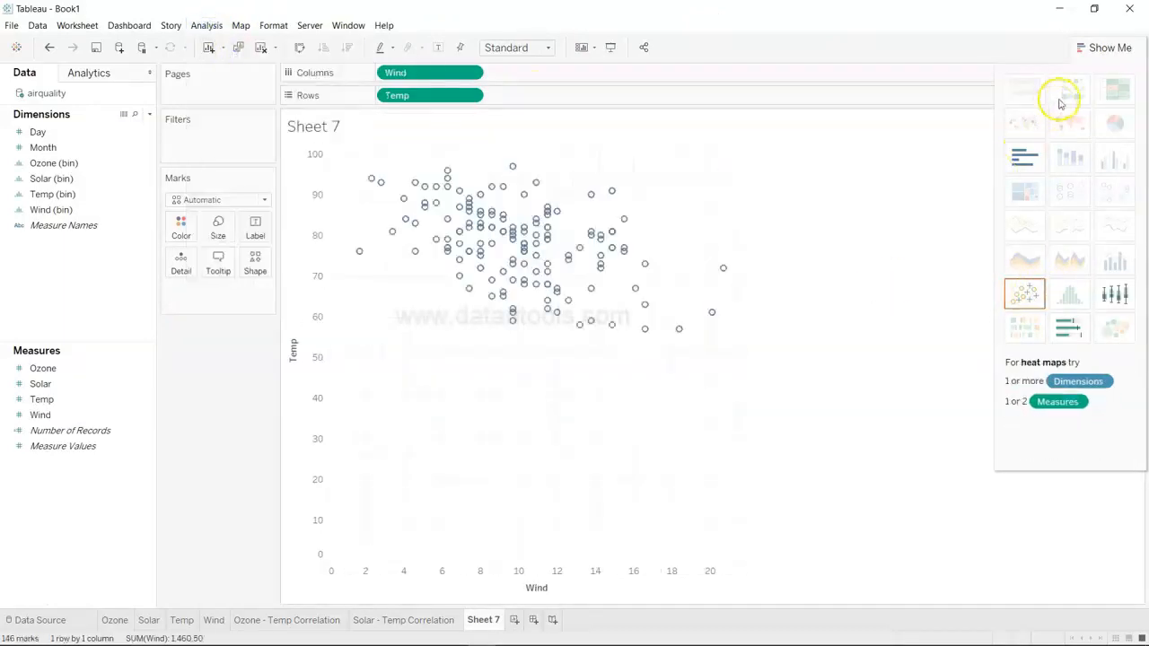
click(1097, 46)
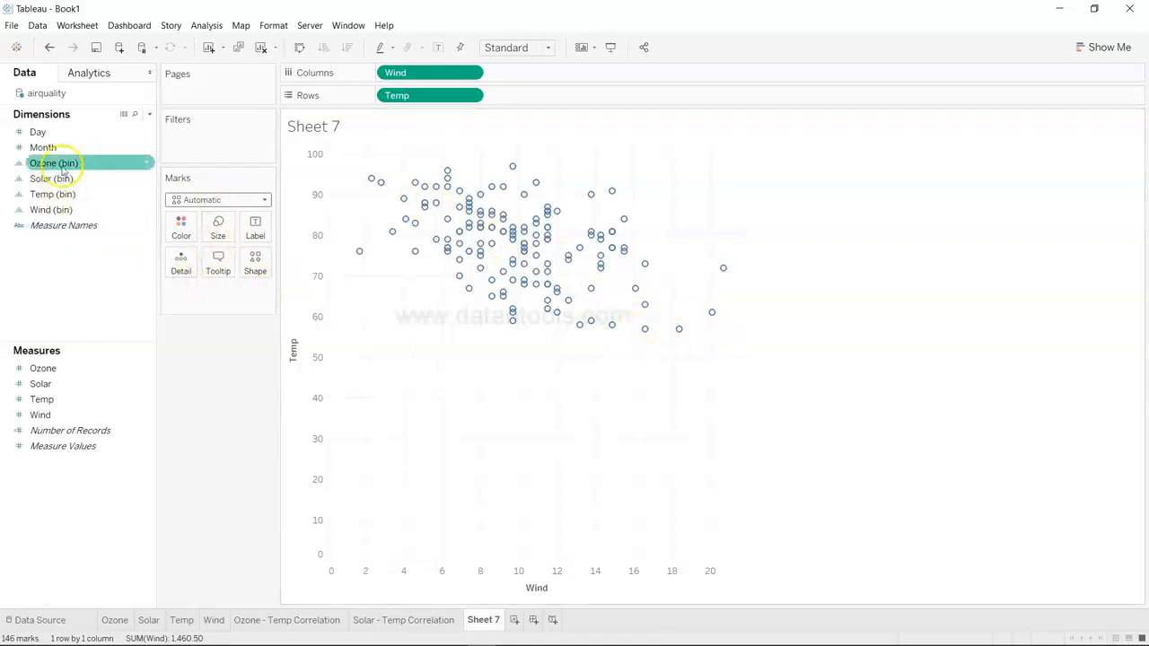
drag(61, 152, 180, 233)
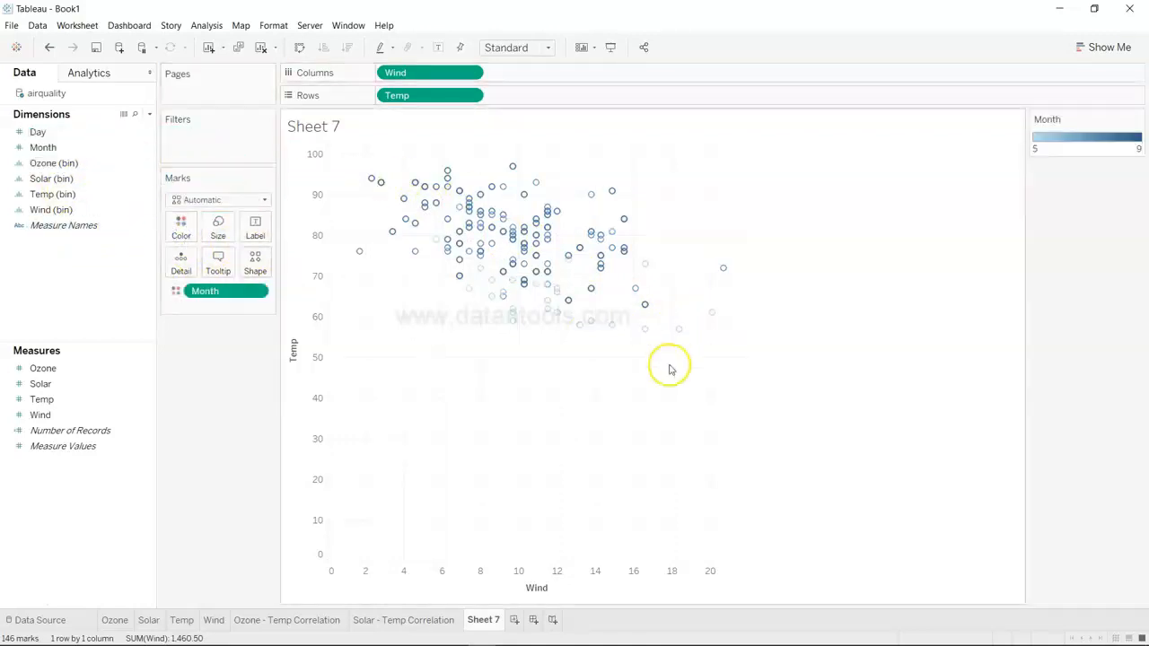
Apply the Red-Green Diverging palette with stepped color in 5 steps to the Month colours of the Wind and Temp plot
click(180, 226)
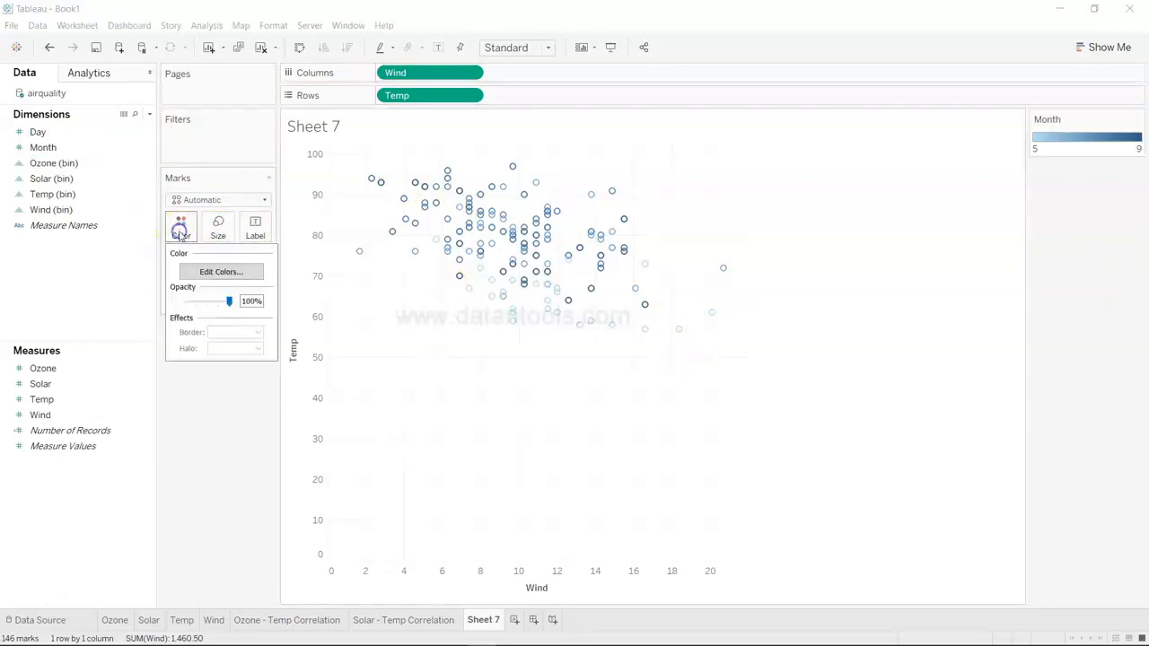
click(205, 273)
click(625, 271)
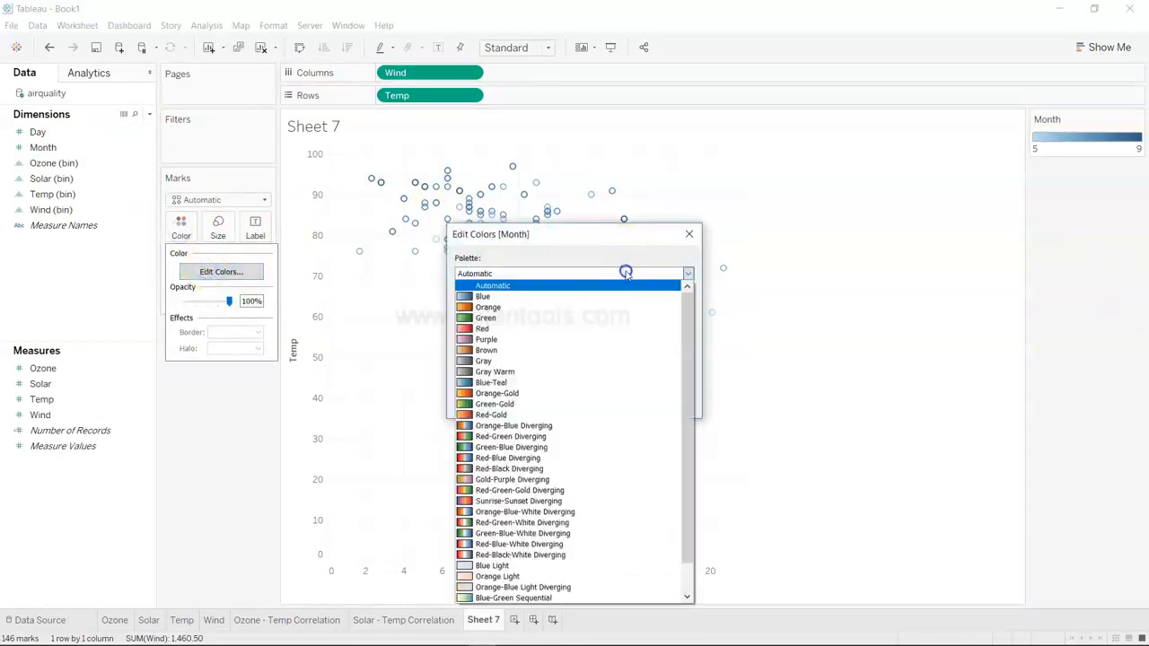
click(598, 436)
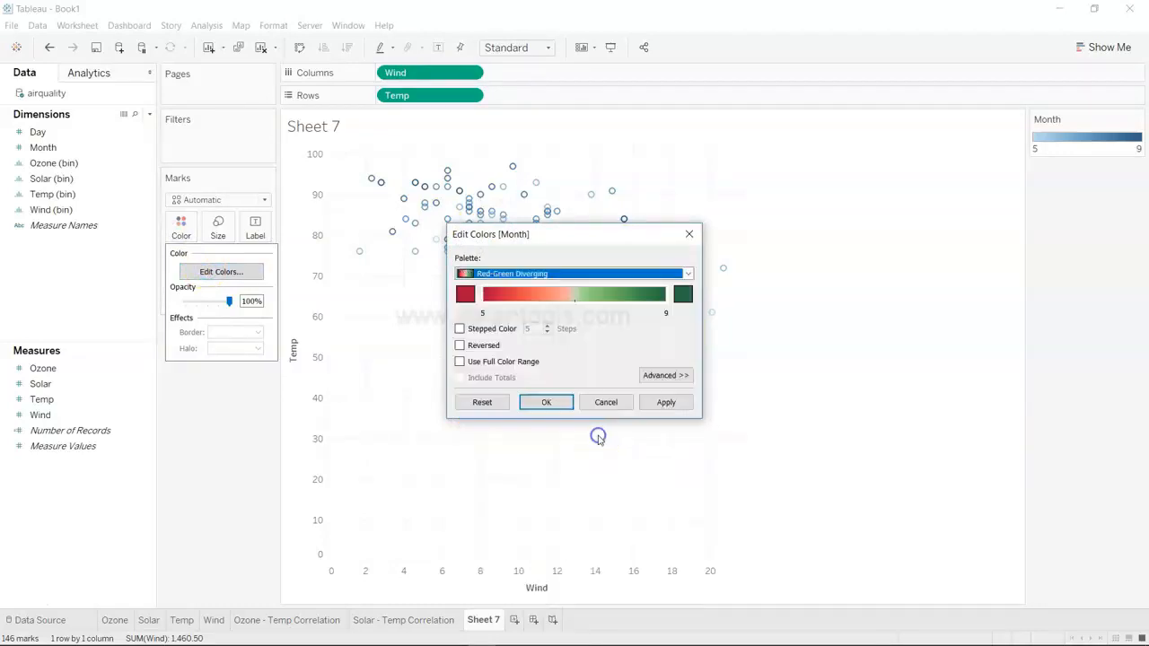
click(481, 330)
click(668, 402)
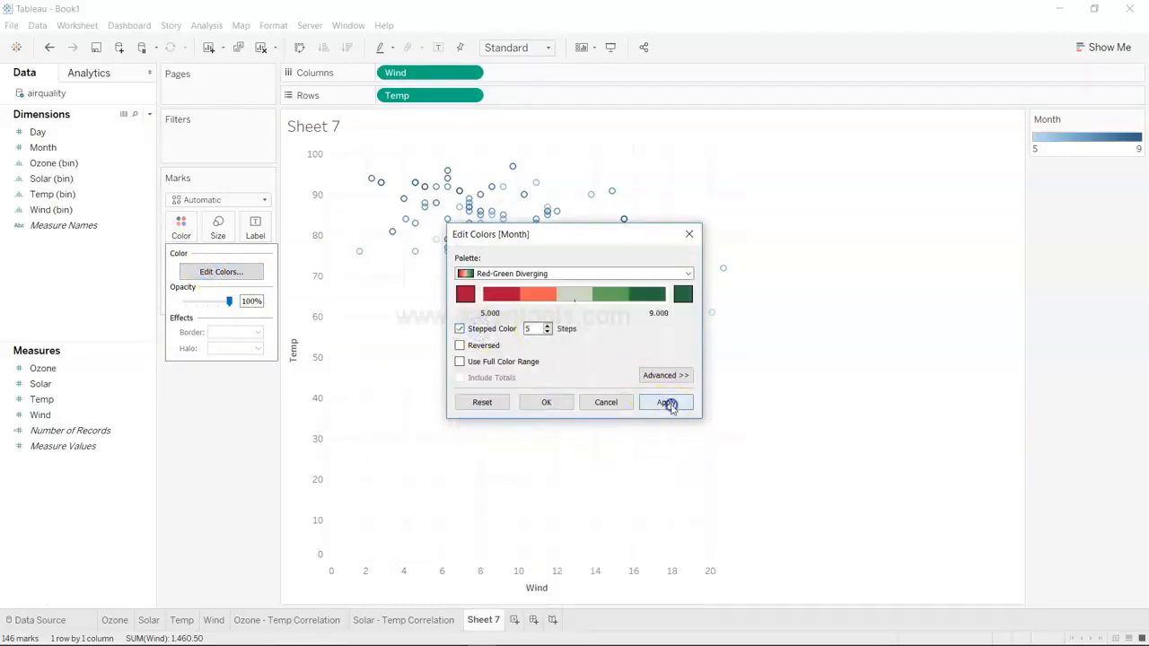
click(560, 405)
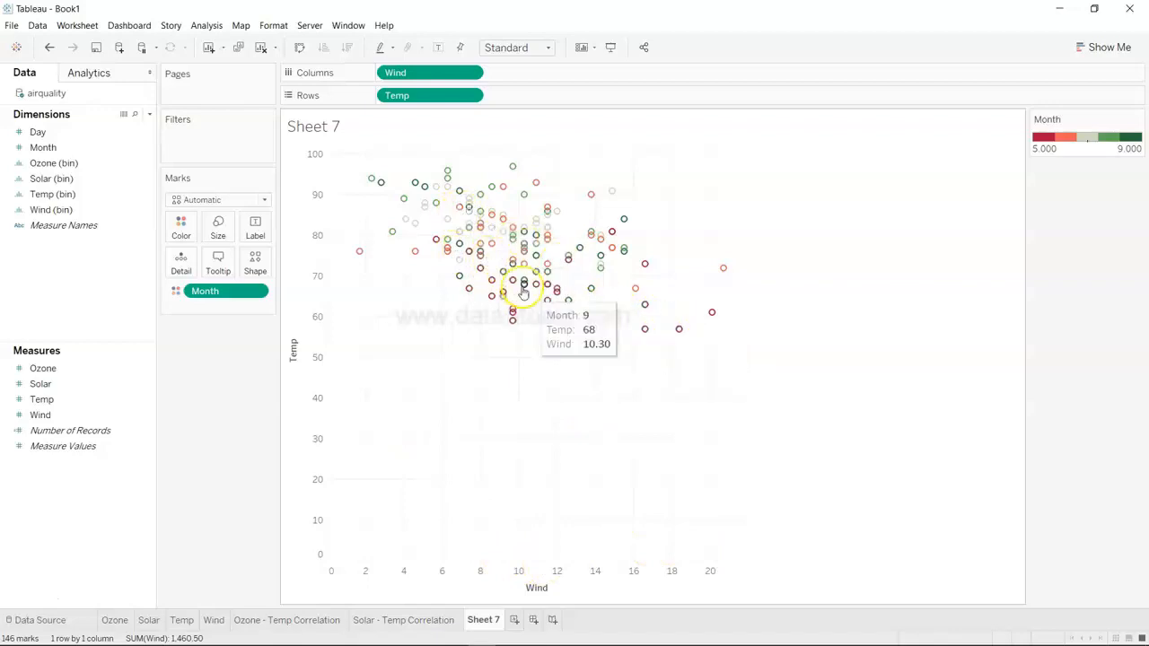
Add a linear trend line to the Wind and Temp scatter plot
click(124, 77)
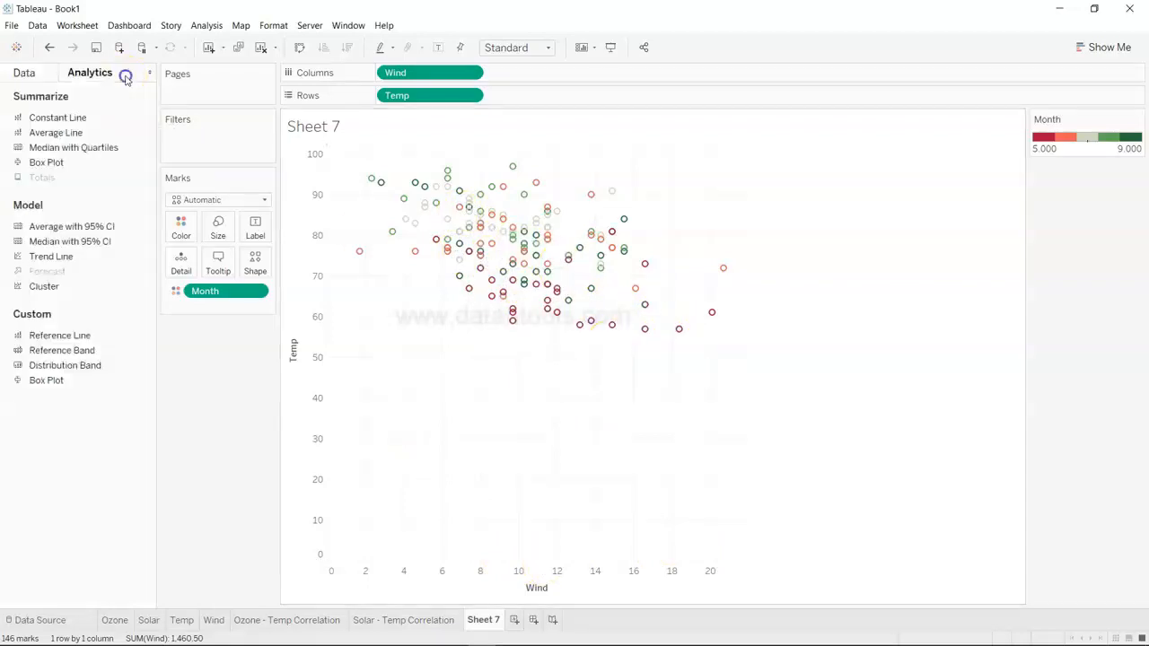
drag(89, 259, 409, 170)
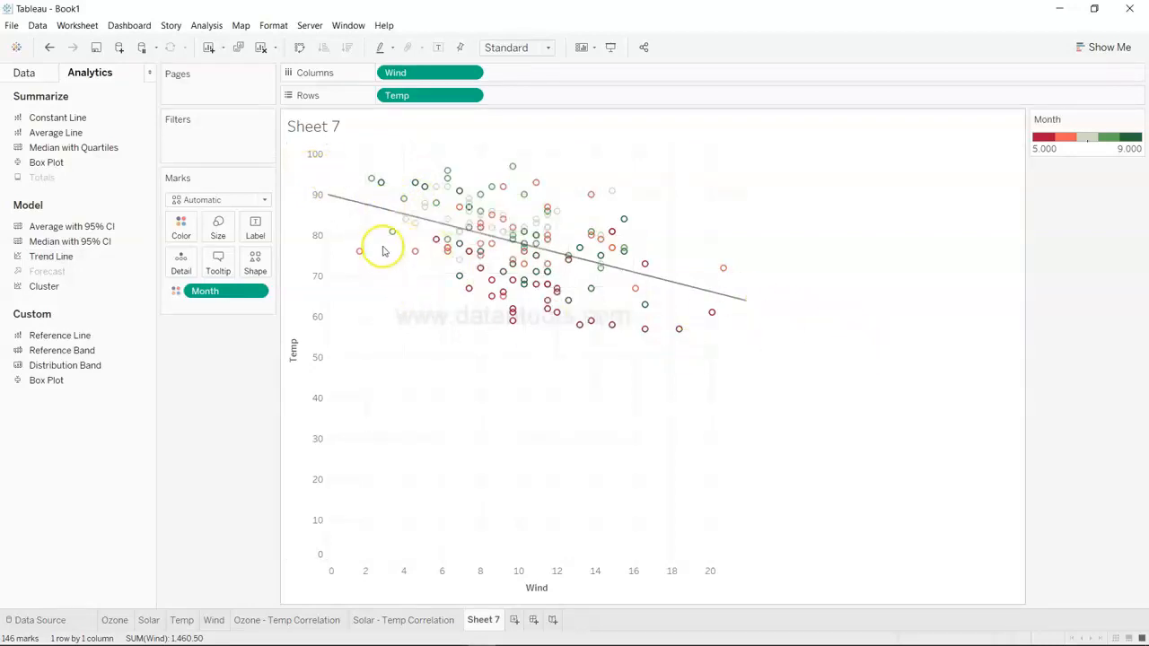
mouse_move(385, 213)
Rename the Sheet 7 worksheet as "Wind - Temp Correl"
click(24, 71)
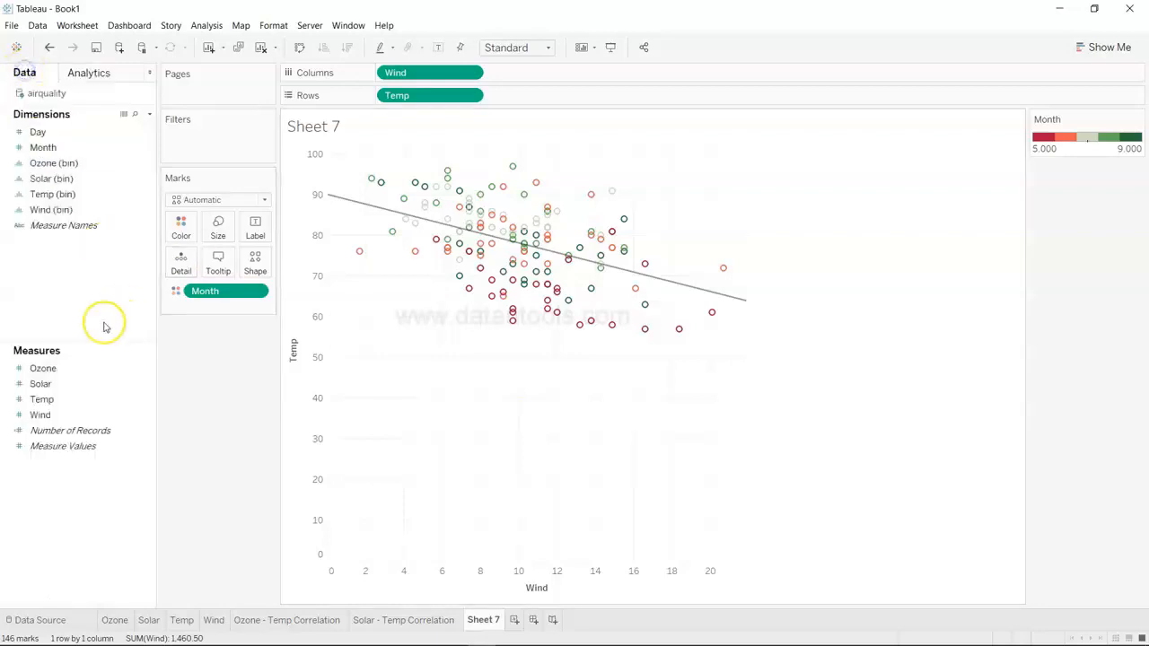
double_click(484, 620)
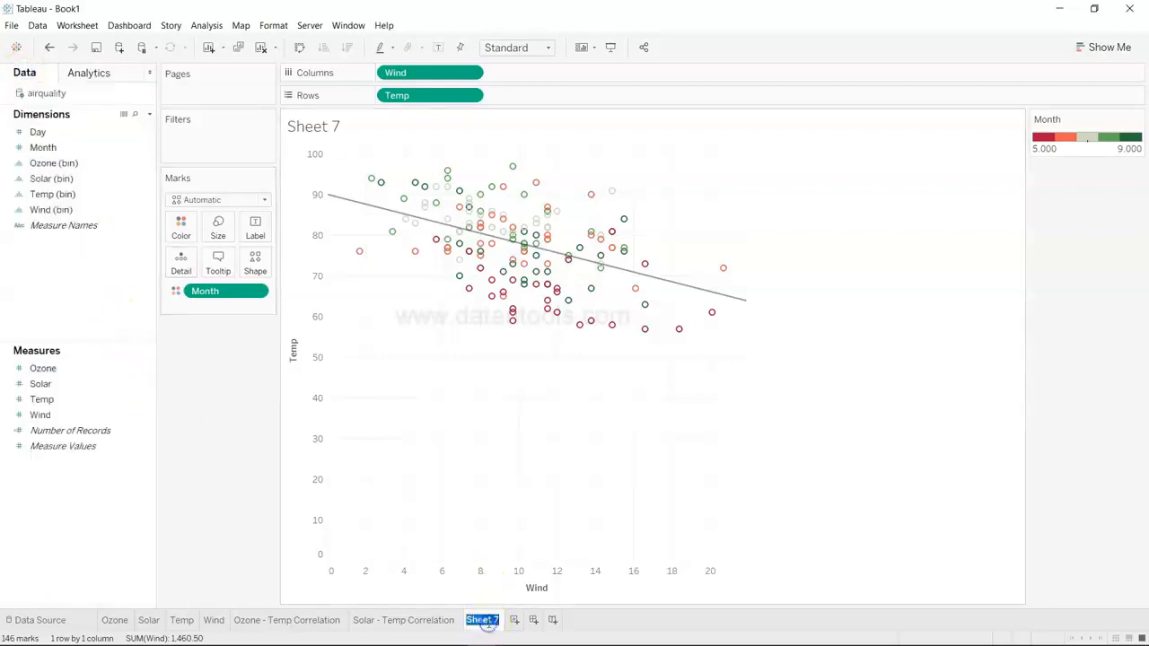
text(Wind)
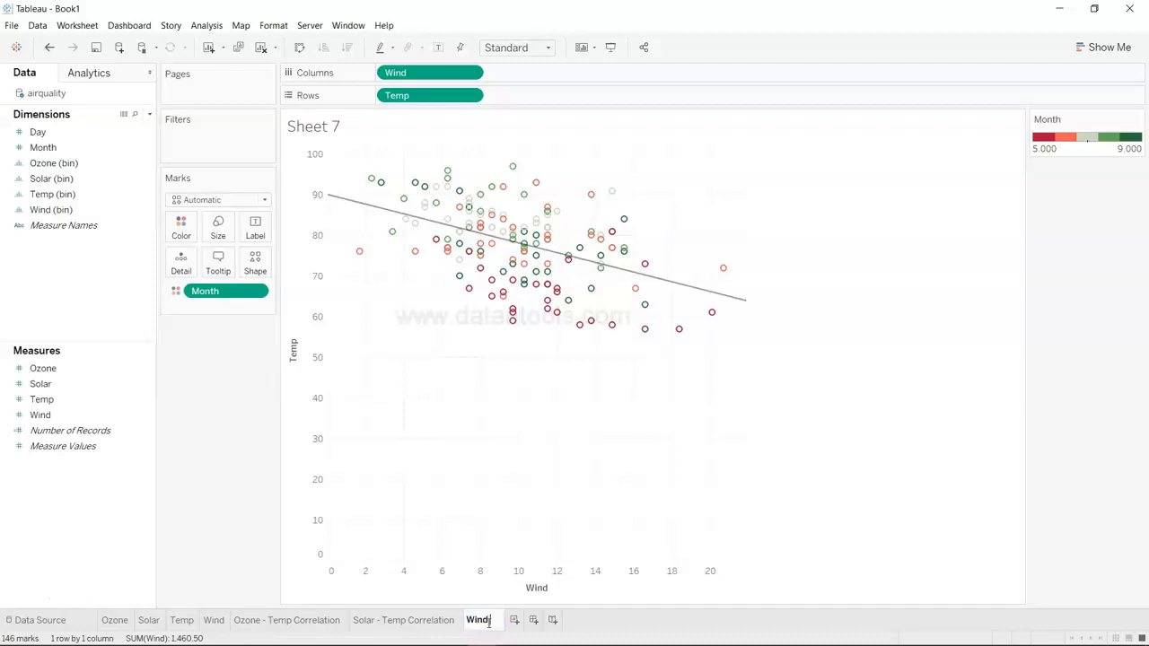
text( - Temp Correl)
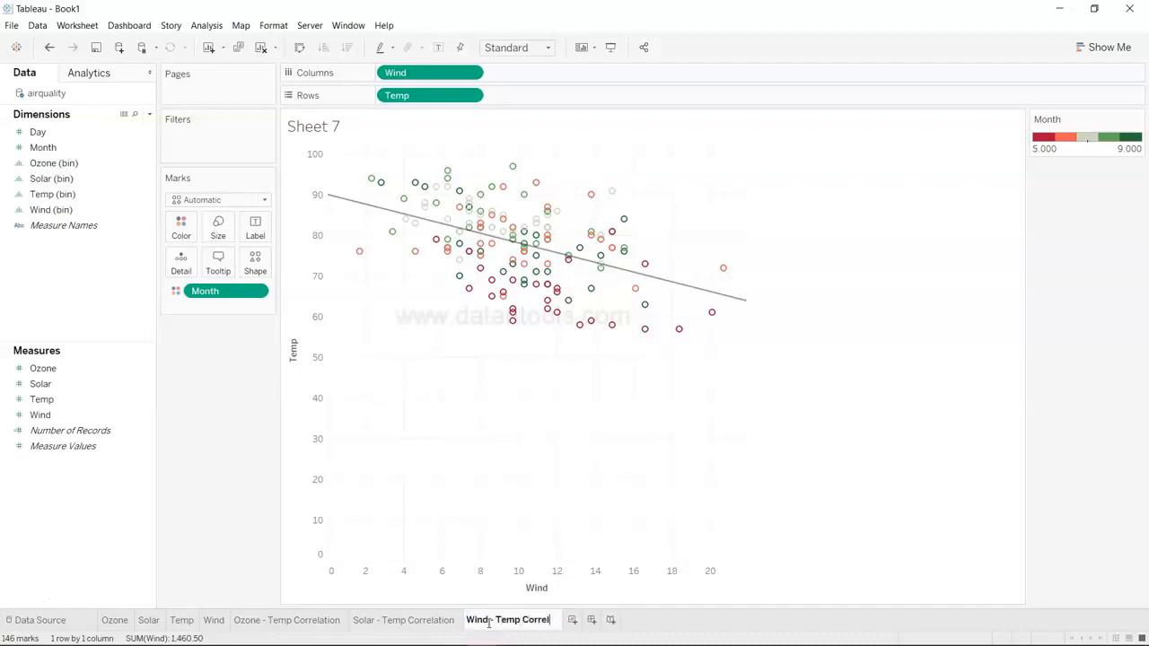
key(Return)
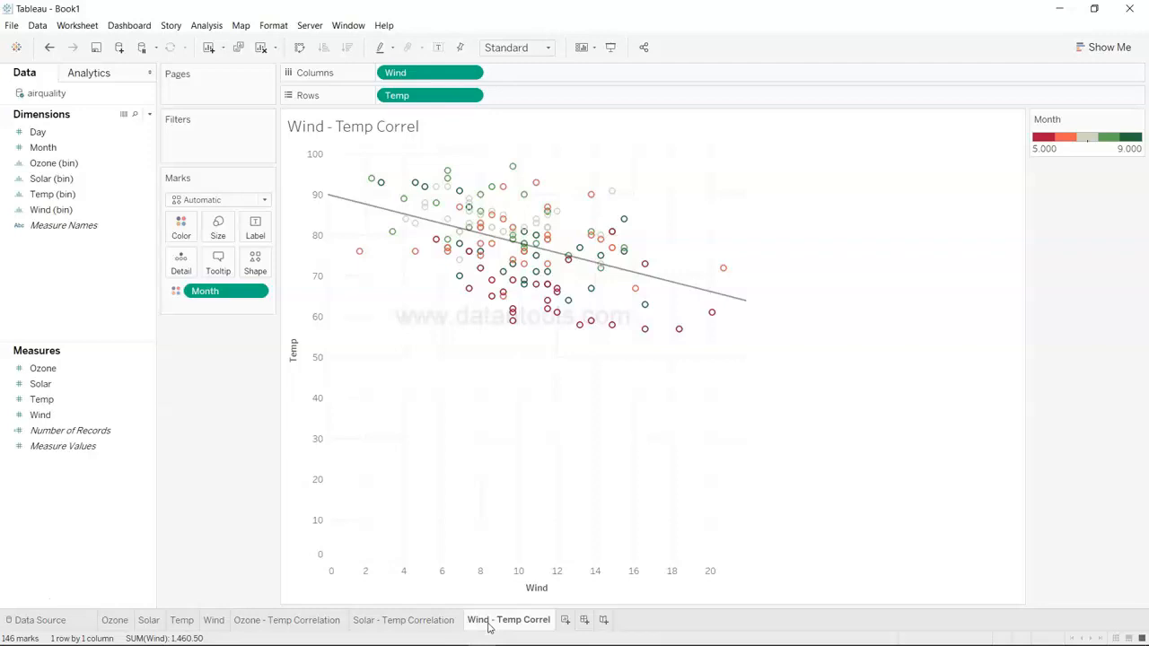
Look up the CORR function's description in a new calculated field, and close the editor without creating the field
click(441, 623)
click(491, 623)
click(149, 114)
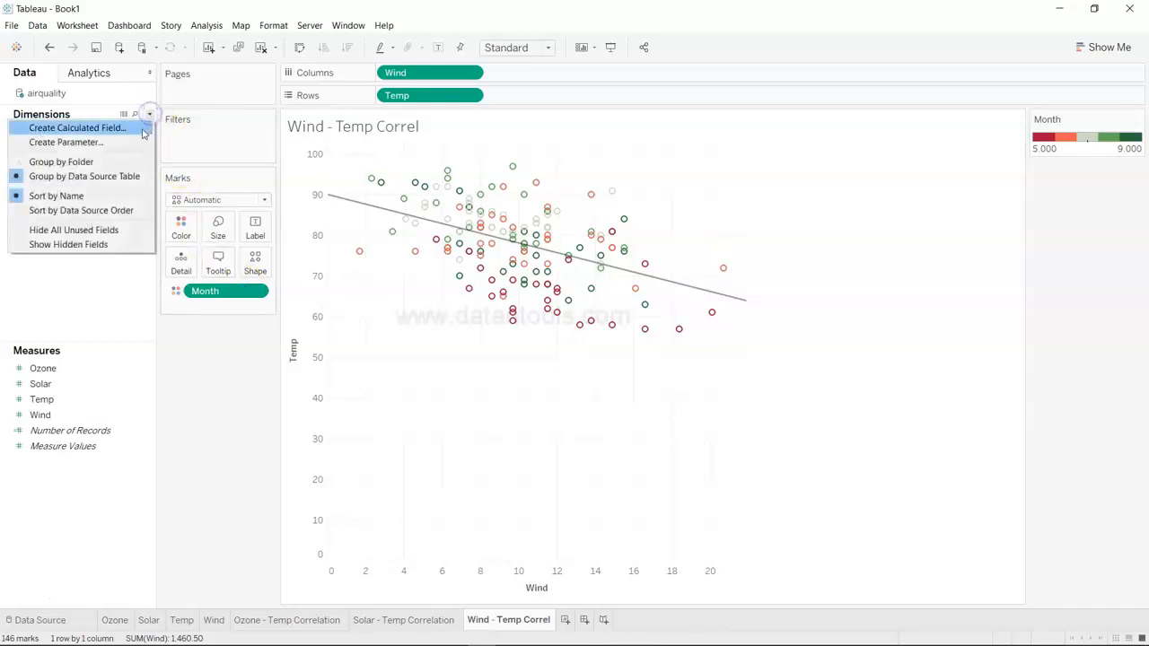
click(144, 130)
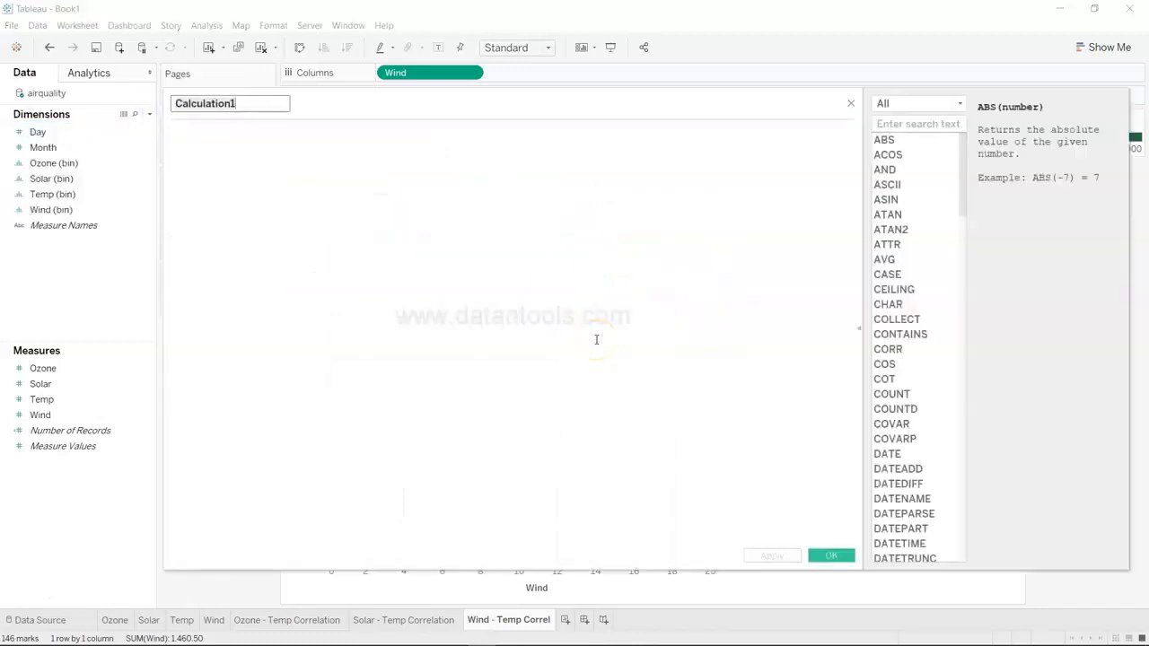
click(923, 123)
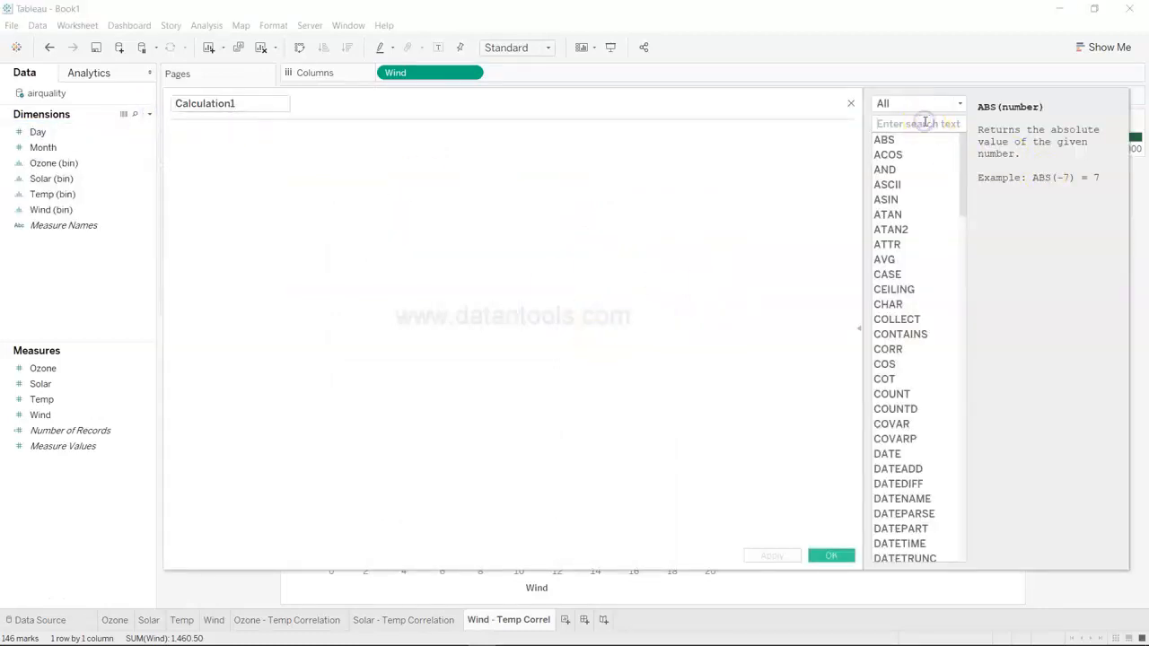
text(corr)
click(901, 142)
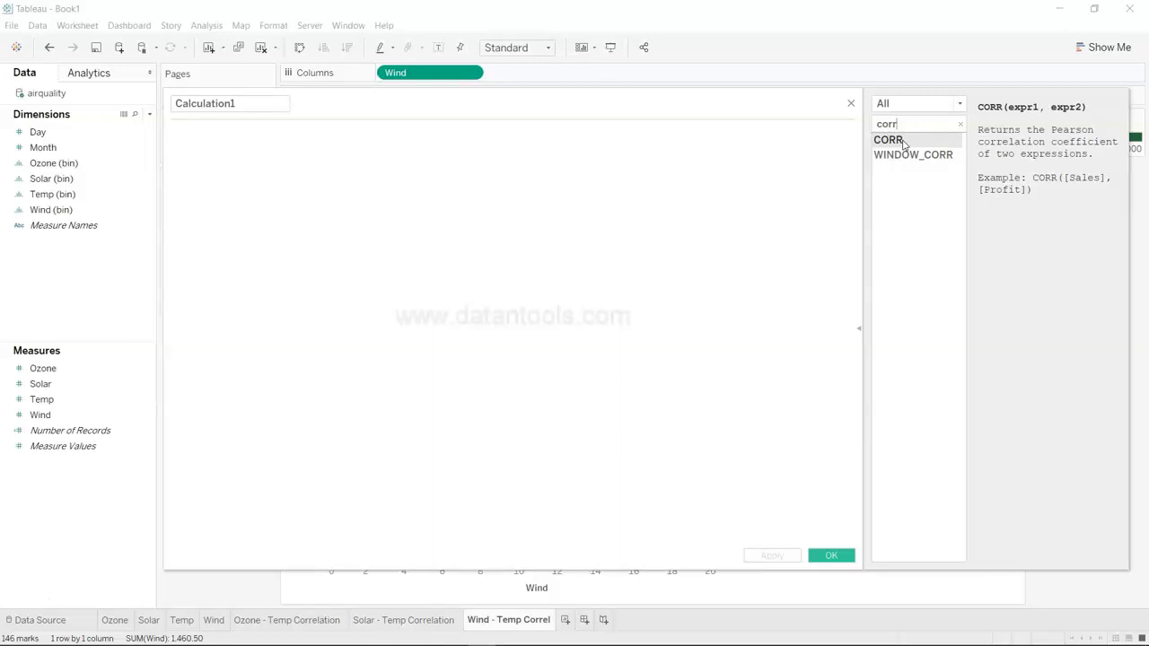
click(901, 145)
click(851, 103)
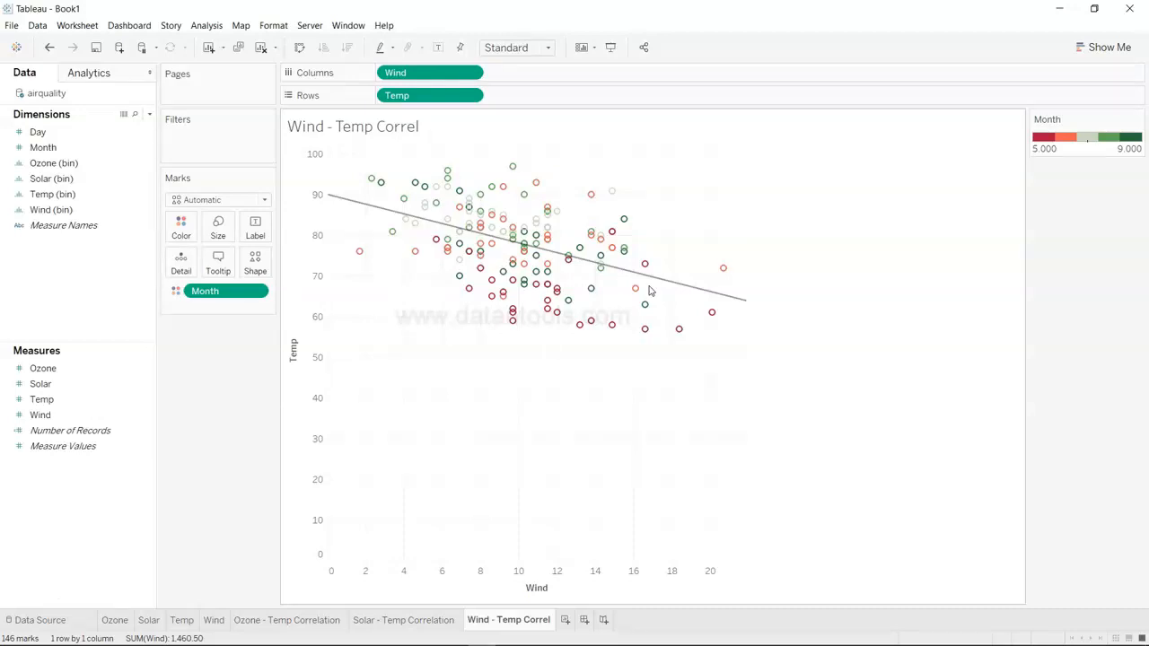
Review the Ozone, Solar, Temp and Wind histograms and the three Temp correlation scatter plots in turn
click(115, 619)
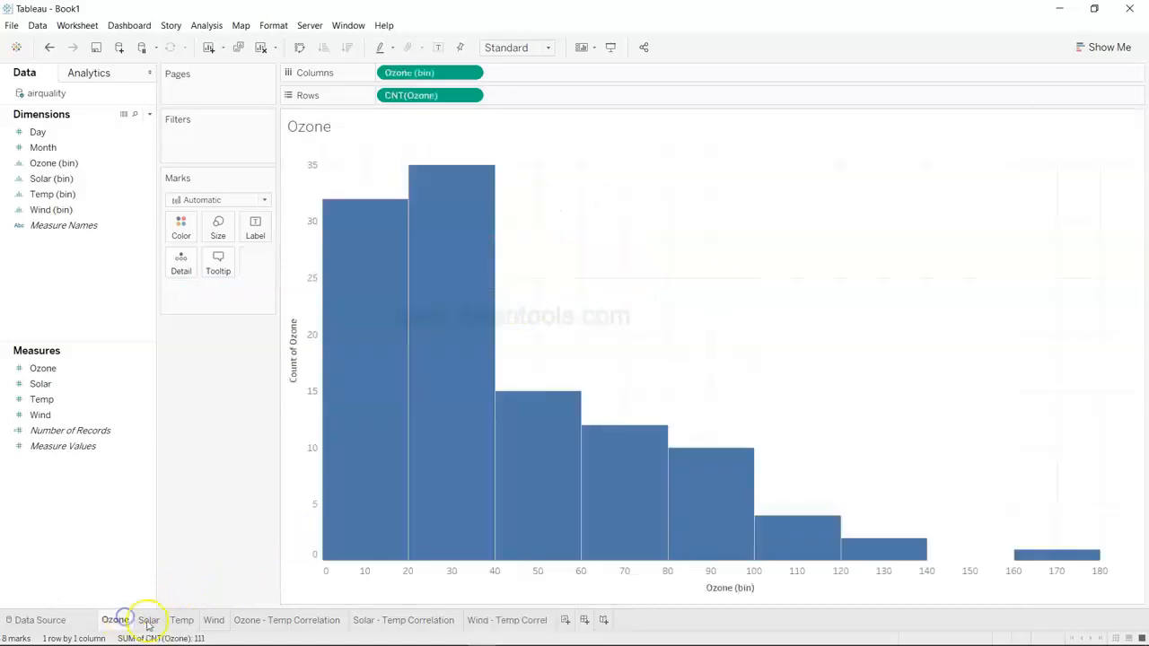
click(149, 621)
click(182, 621)
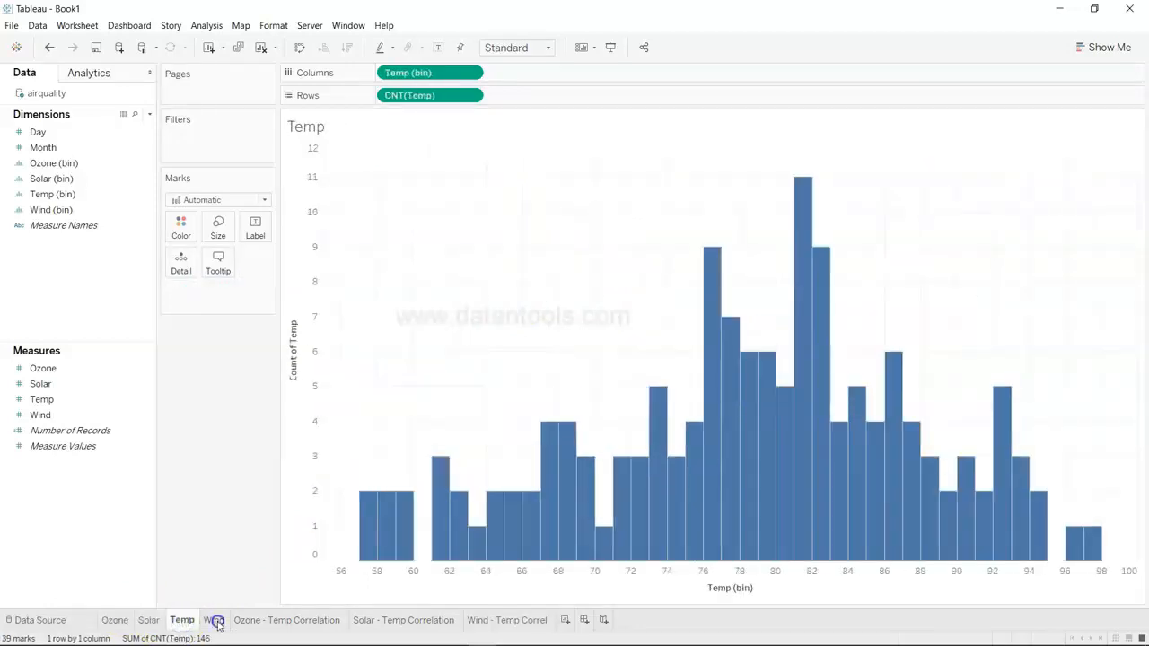
click(215, 621)
click(302, 620)
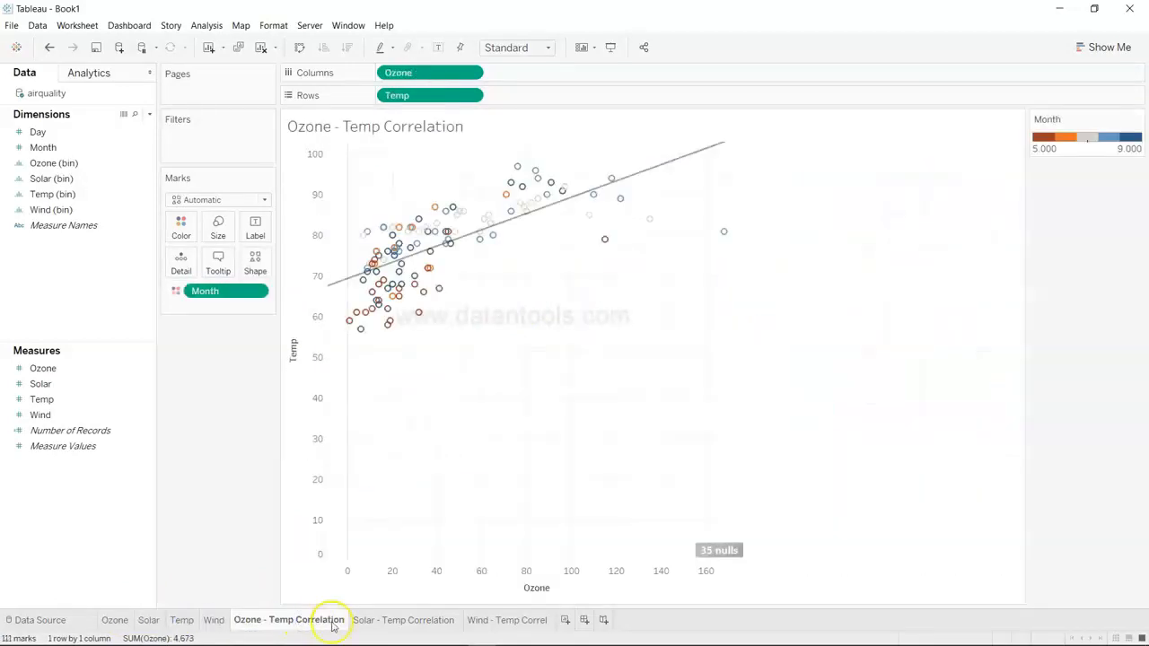
click(380, 621)
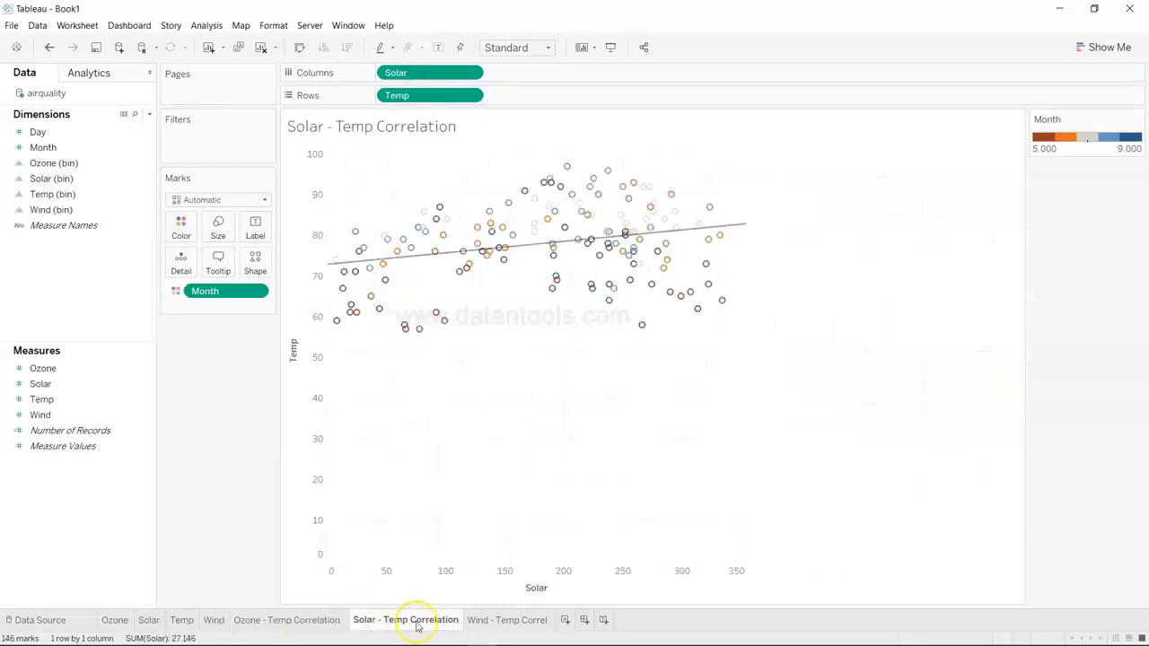
click(479, 621)
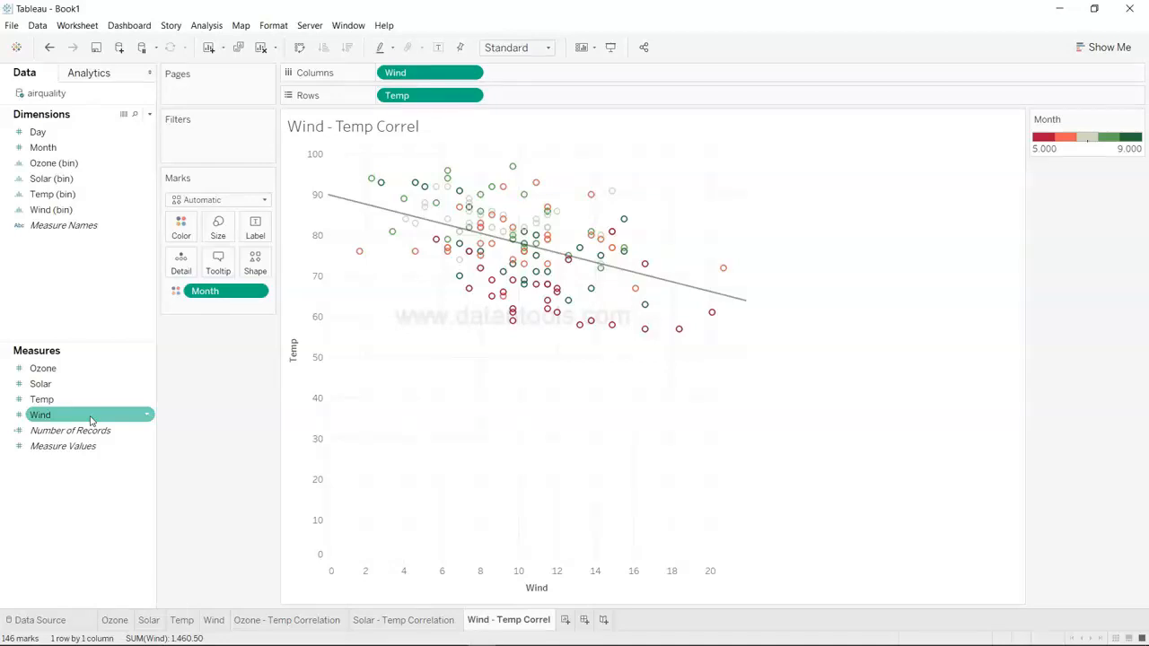
click(98, 170)
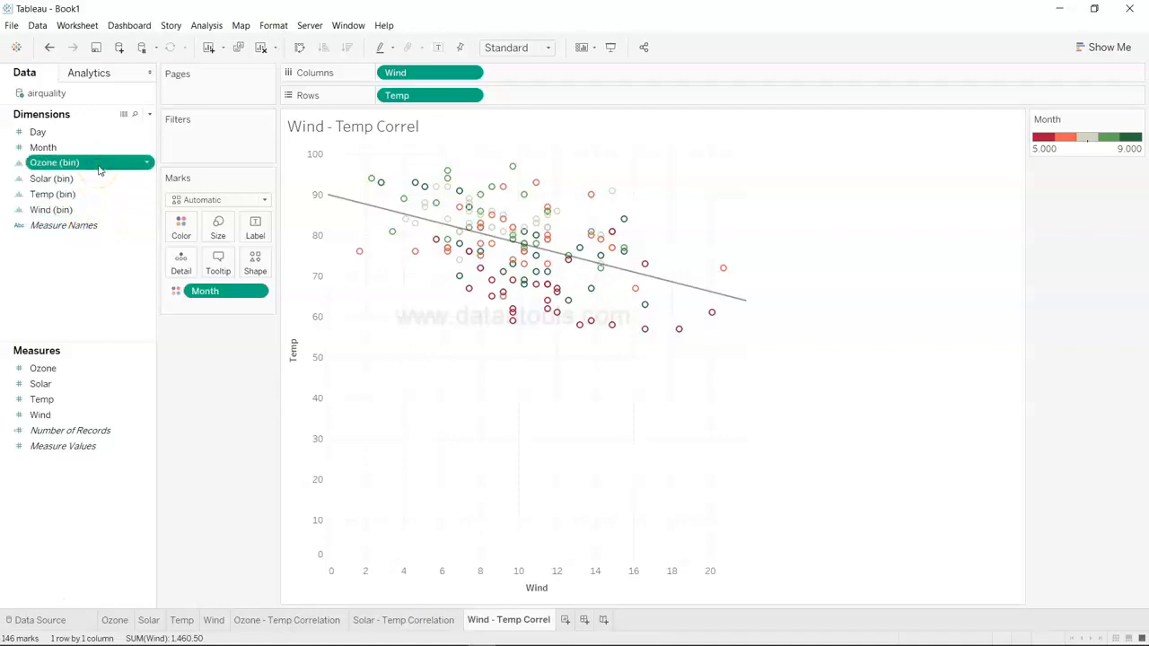
click(102, 243)
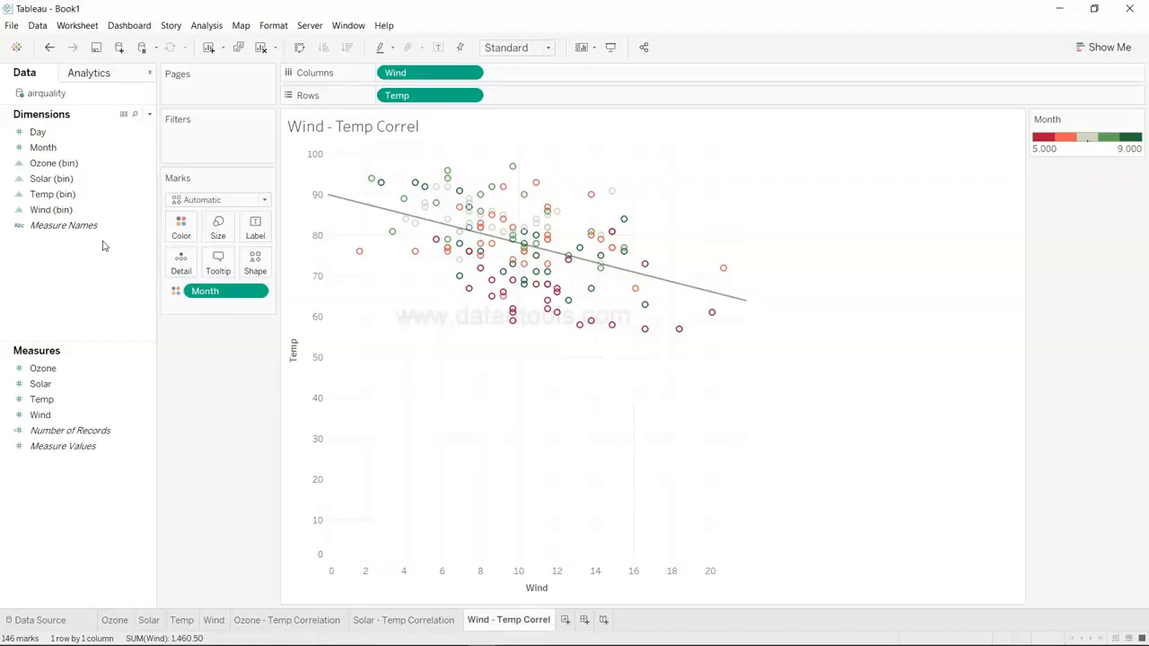
From the Ozone worksheet, start a new parameter named "Measure" with the String data type and a list of allowable values
click(116, 619)
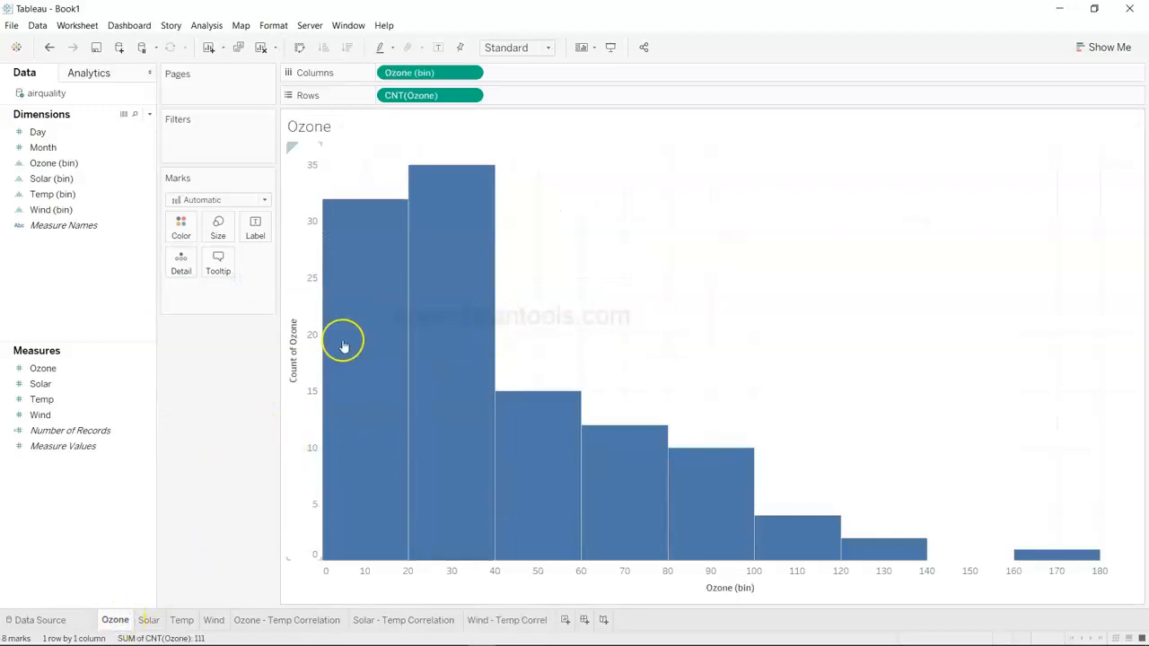
mouse_move(544, 438)
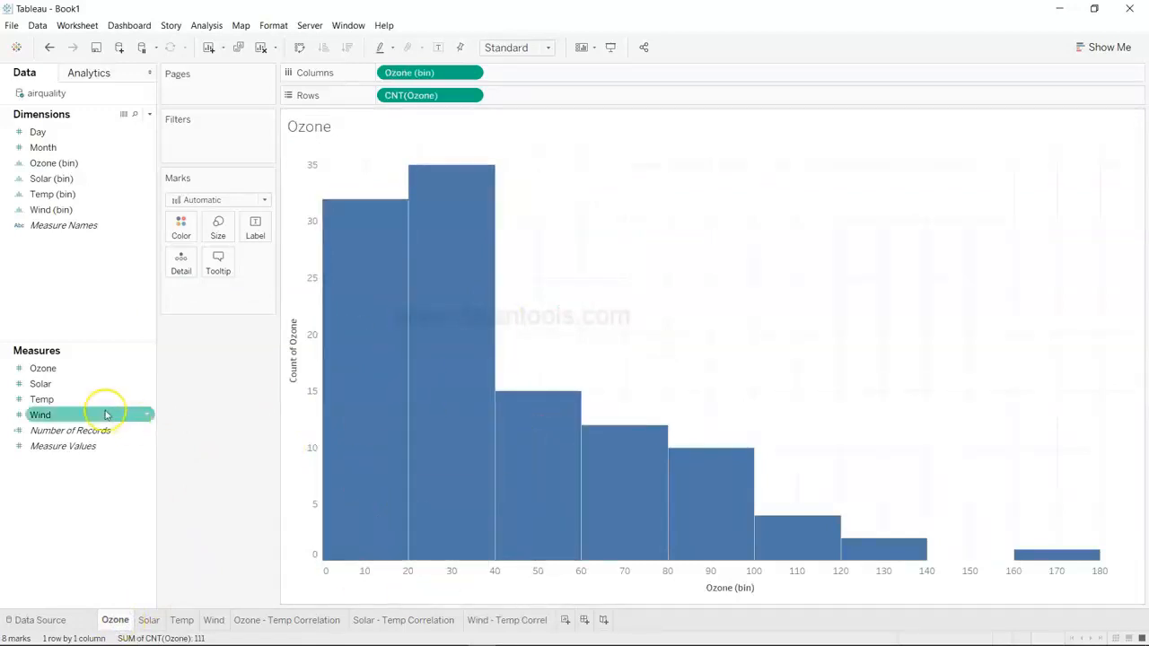
click(149, 115)
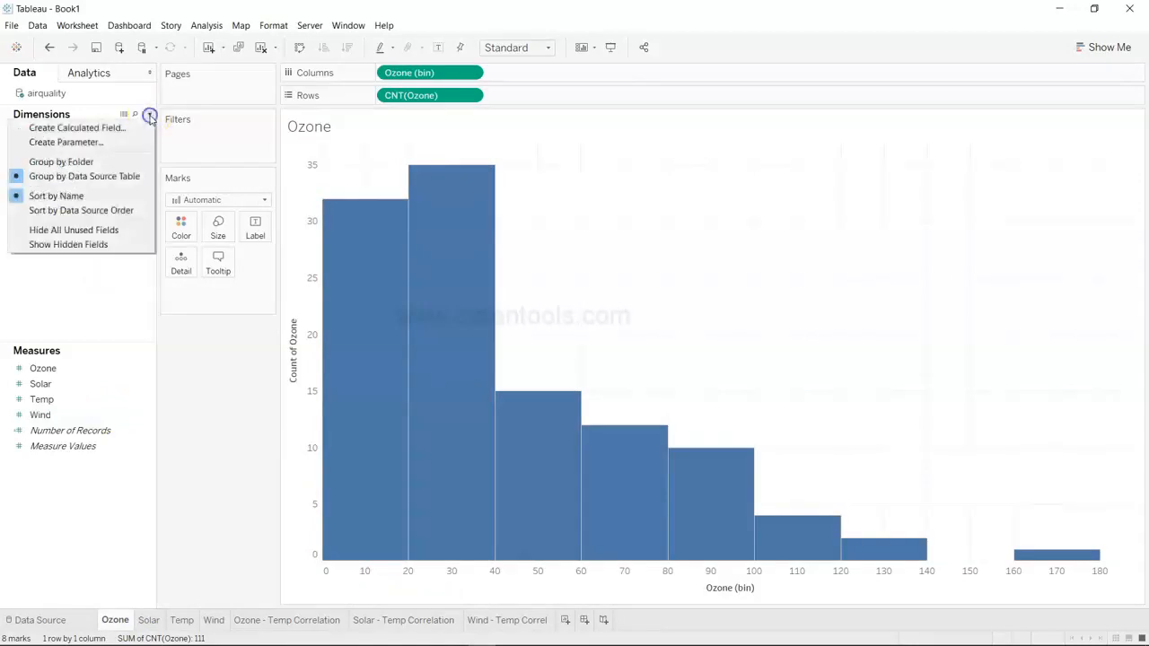
click(134, 143)
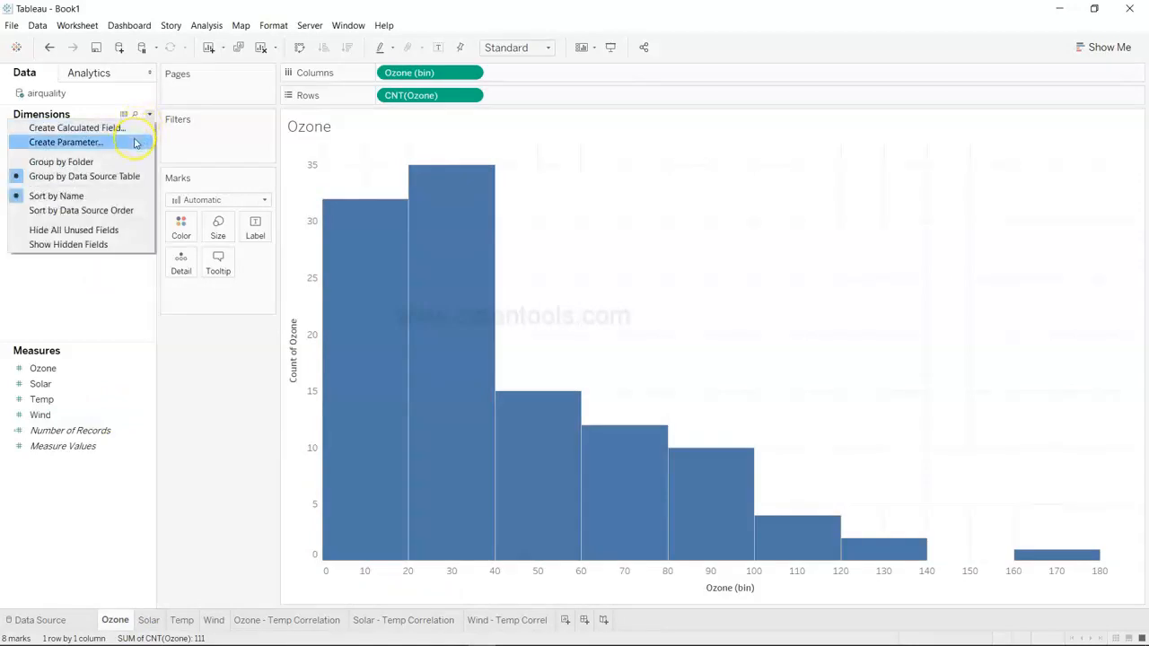
click(134, 143)
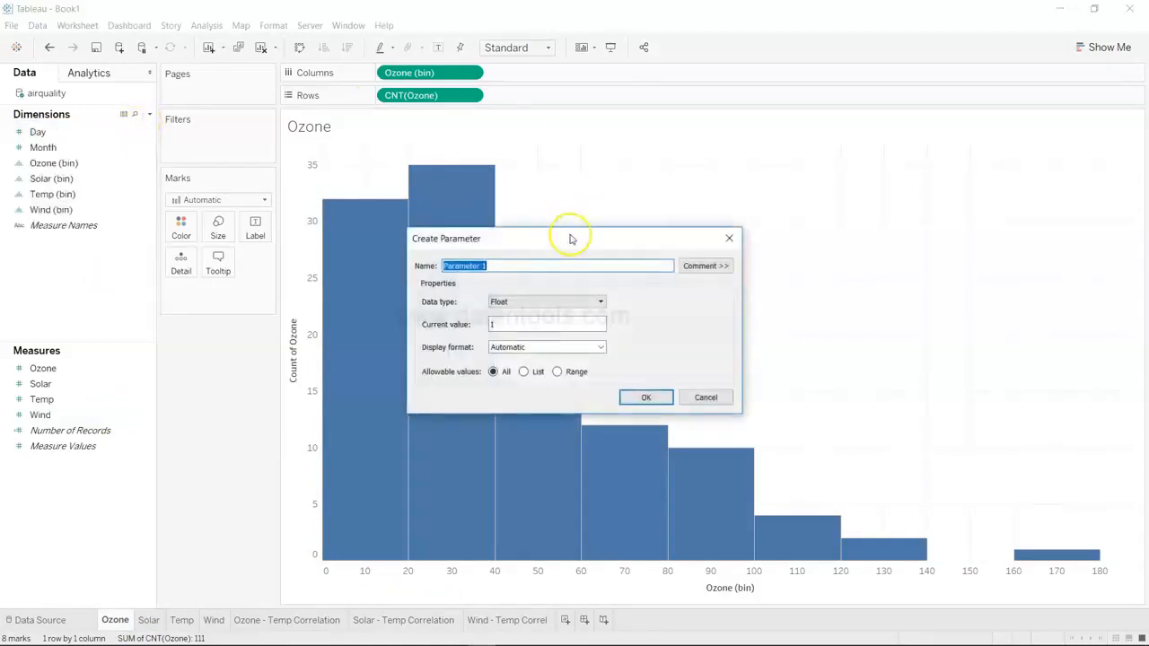
text(Measure)
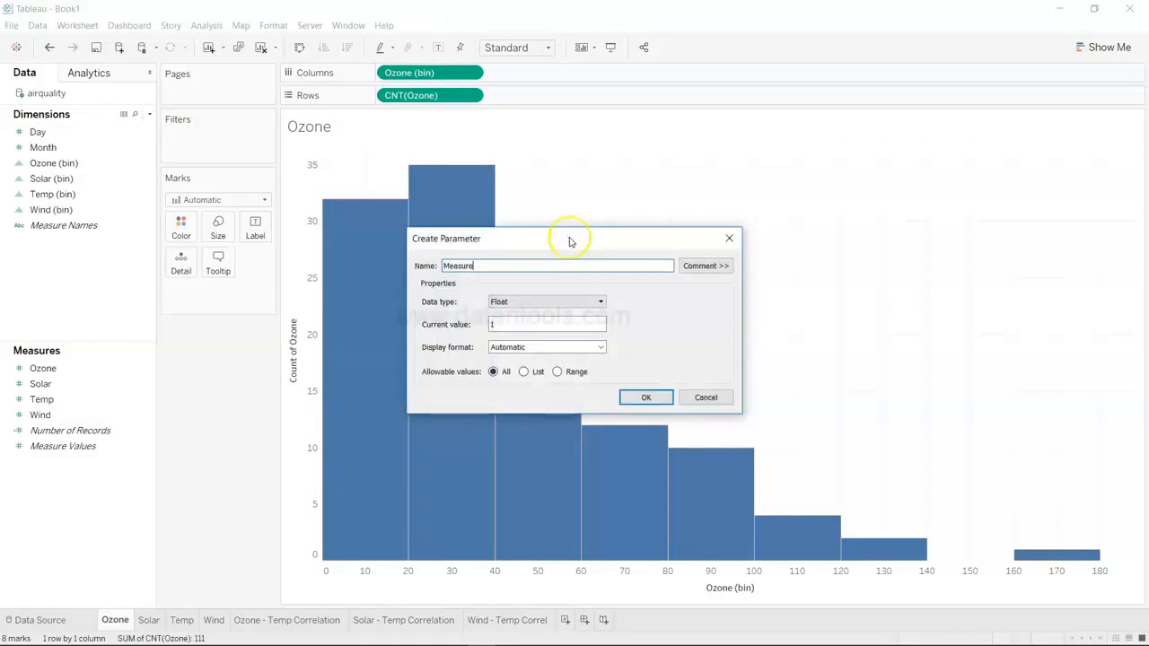
click(575, 303)
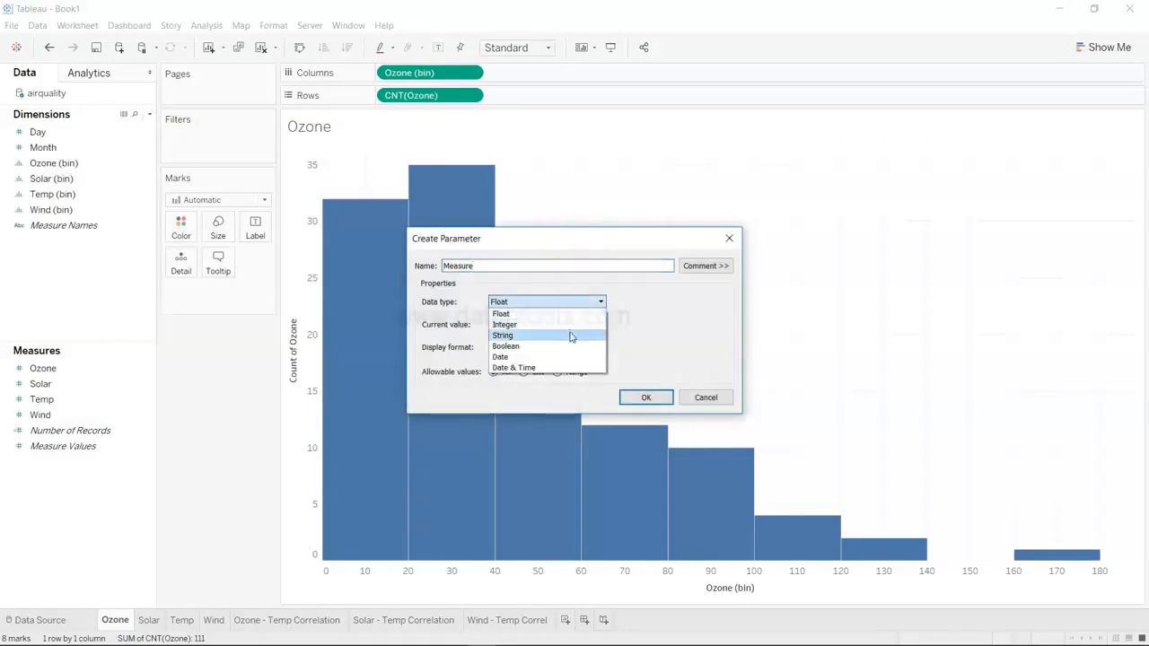
click(571, 336)
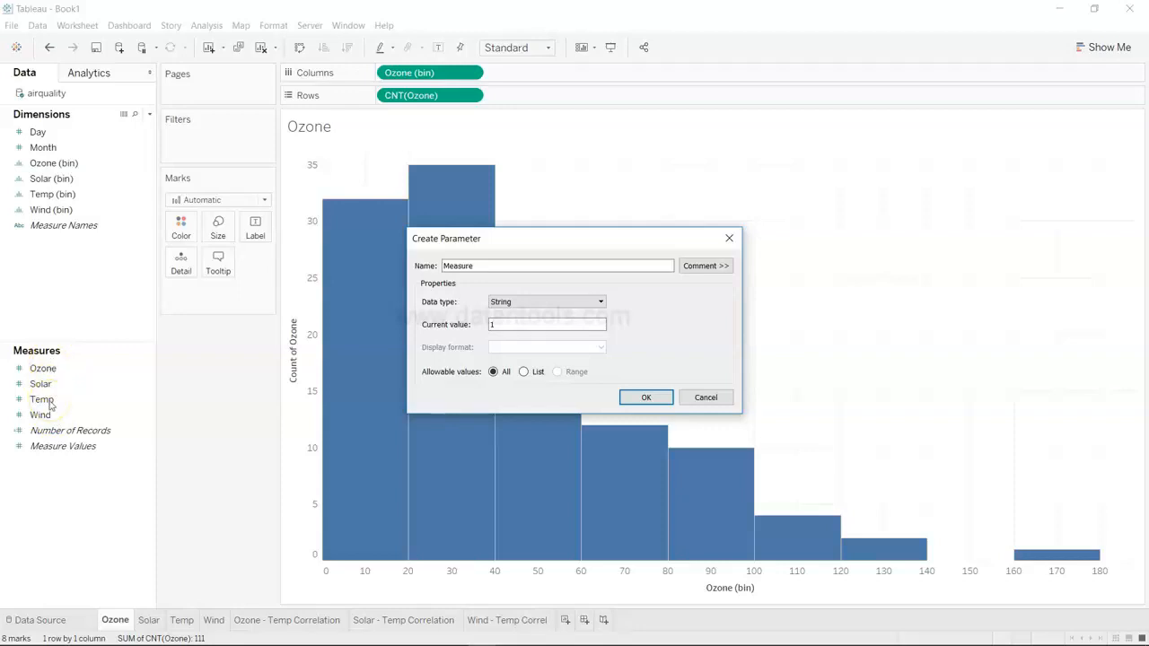
click(530, 375)
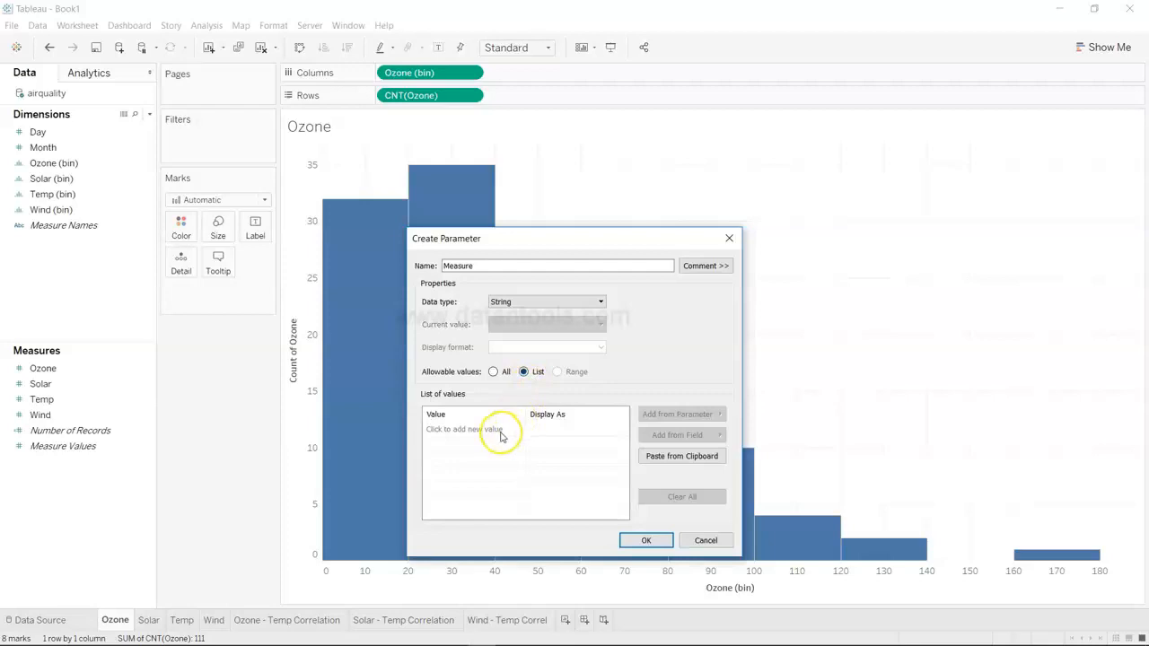
Add Ozone, Solar, Wind and Temp to the Measure parameter's list of values and create the parameter
click(501, 434)
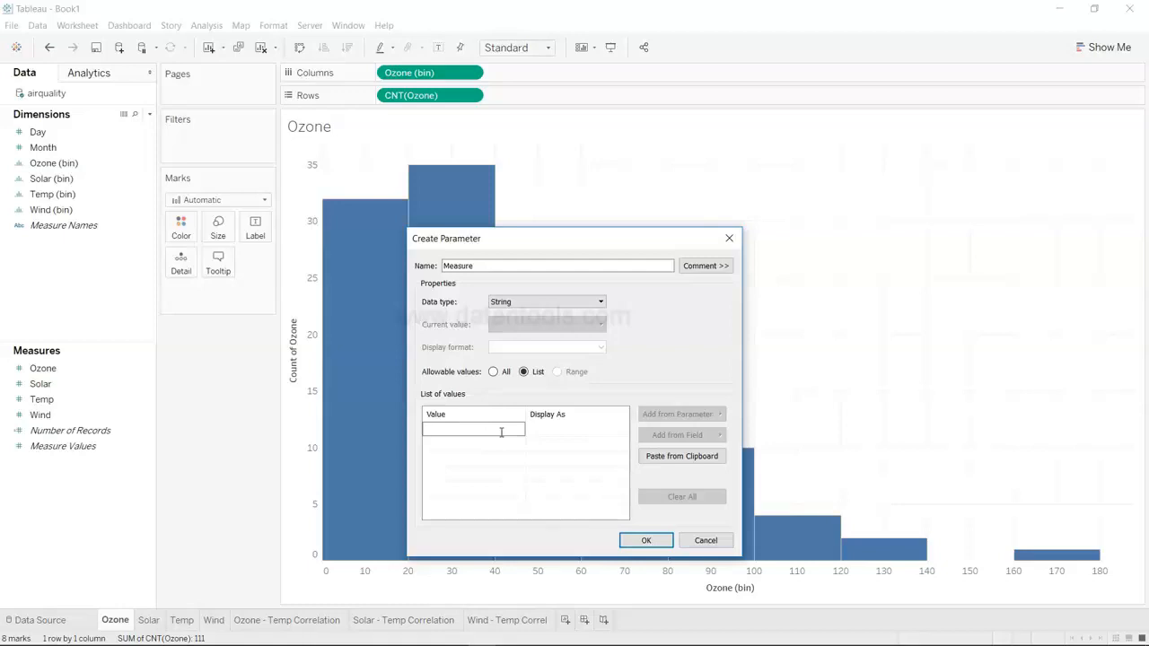
text(Ozone)
click(501, 444)
text(Sol)
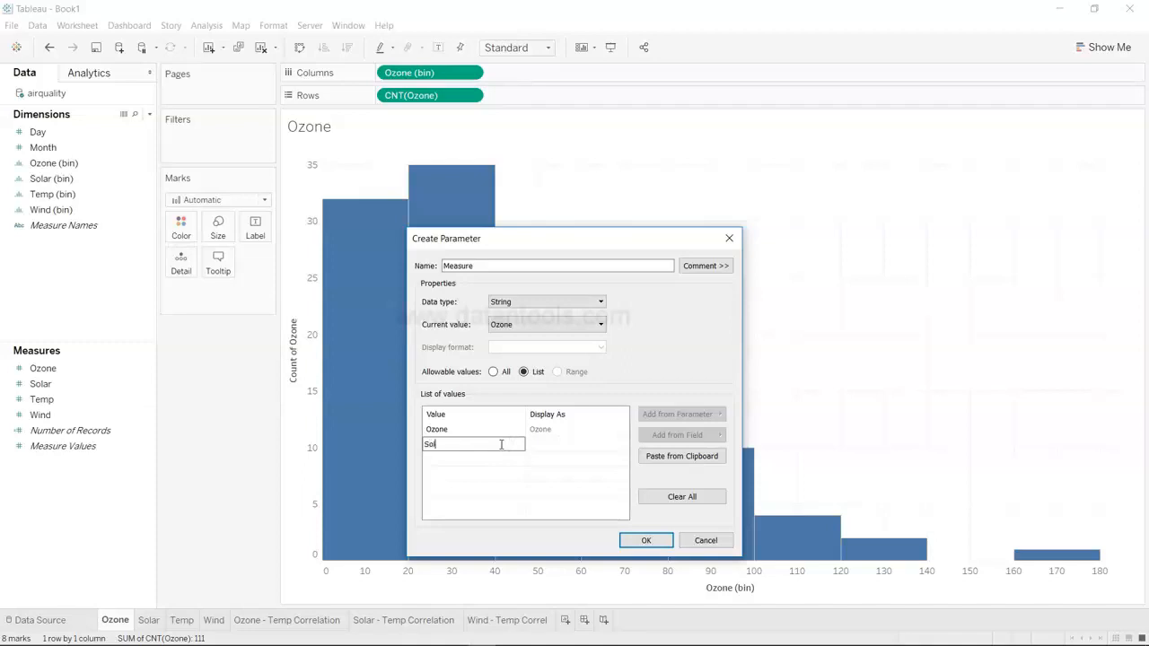
text(ar)
key(Return)
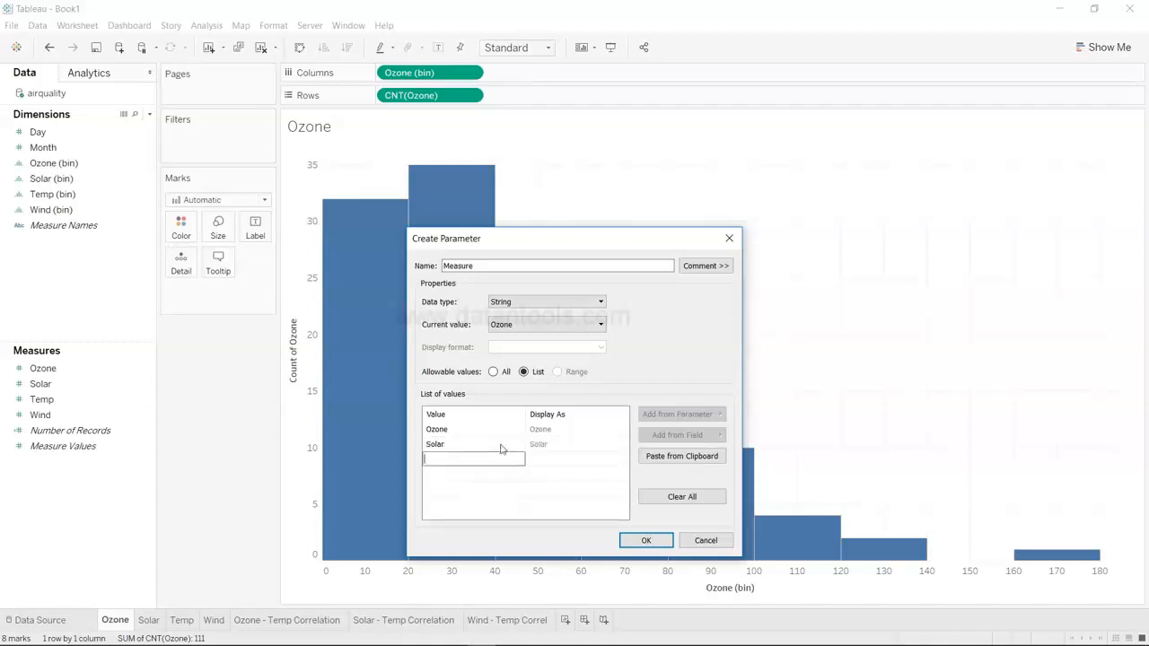
key(Return)
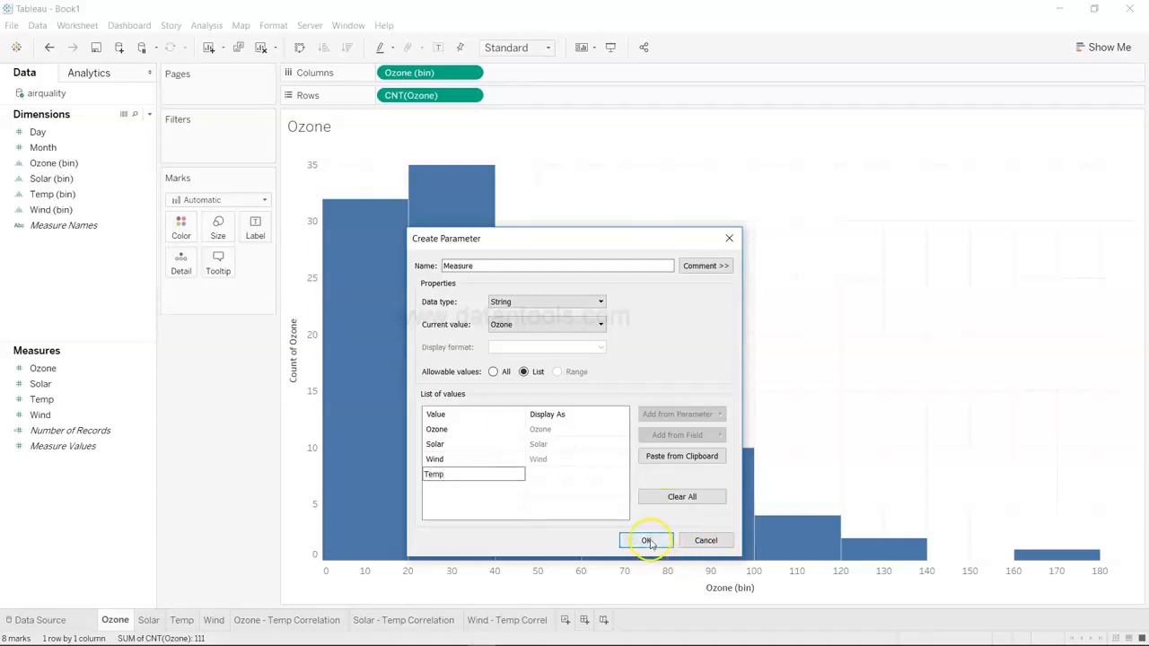
click(590, 496)
click(647, 541)
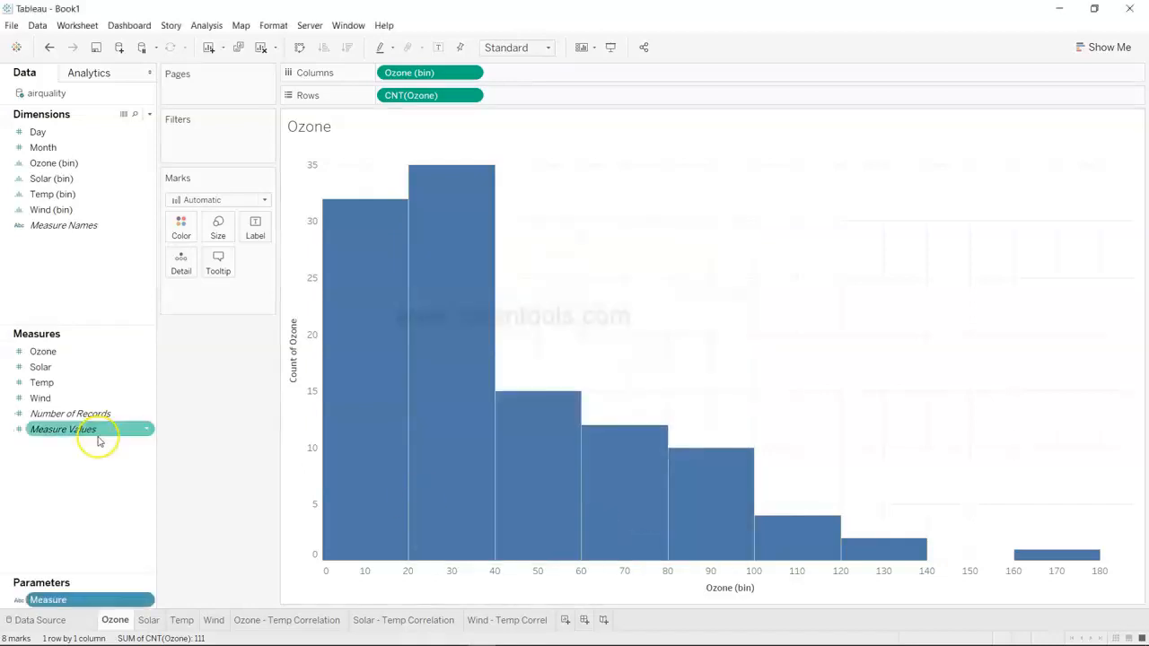
Show the Measure parameter's control on the Ozone worksheet and check its selectable values, leaving Ozone selected
click(147, 599)
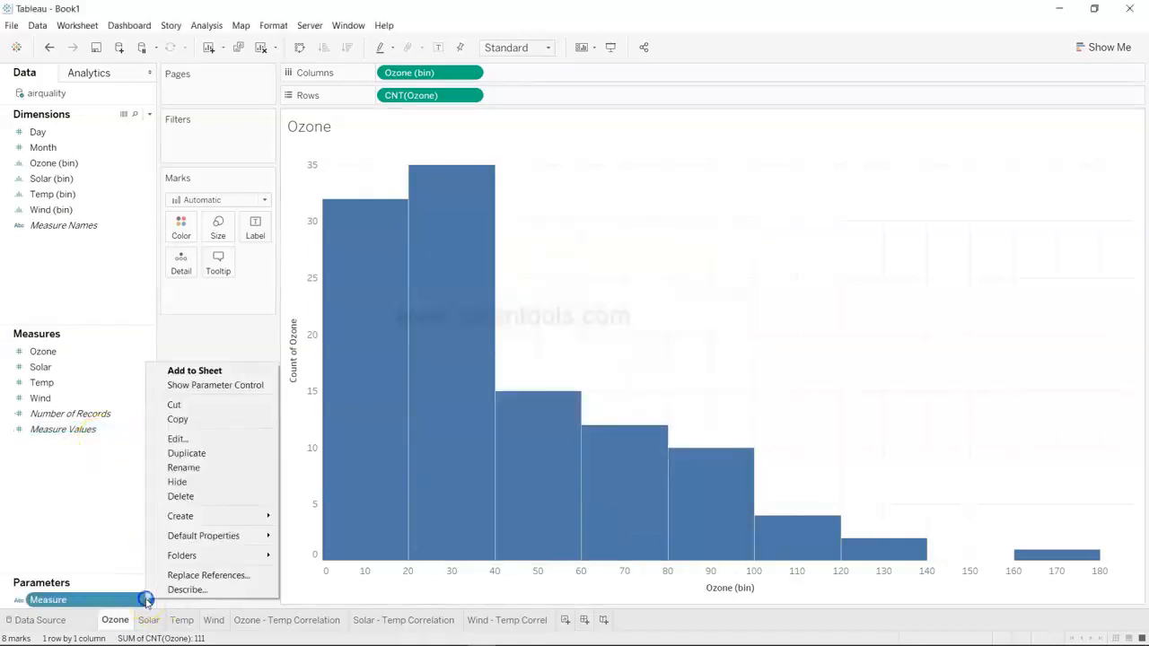
click(214, 384)
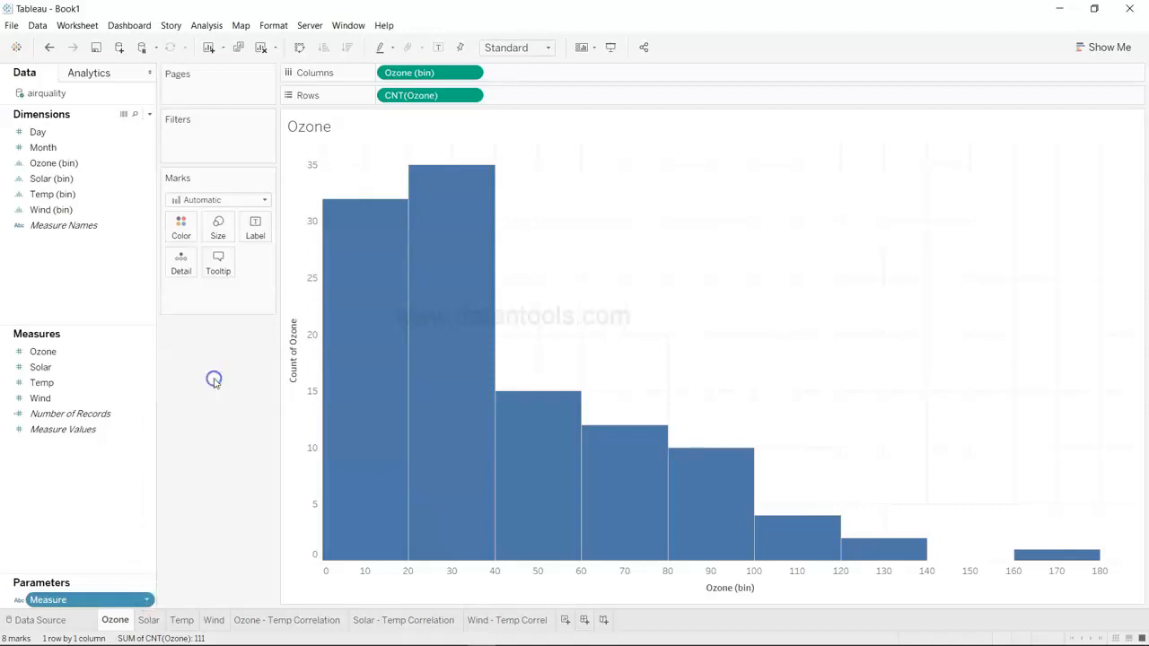
click(1096, 140)
click(1096, 167)
click(1103, 137)
click(1103, 179)
click(1111, 140)
click(1110, 195)
click(1111, 140)
click(1107, 150)
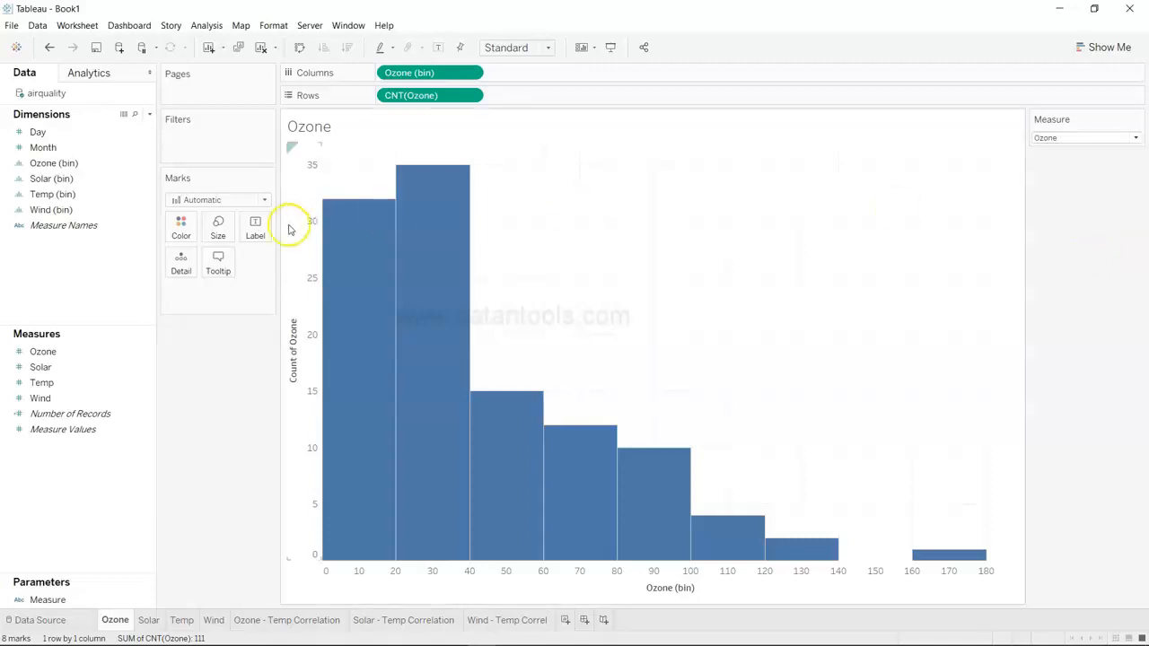
Start a calculated field named "Selected Measure" and move its editor clear of the Measure parameter control
click(150, 118)
click(139, 123)
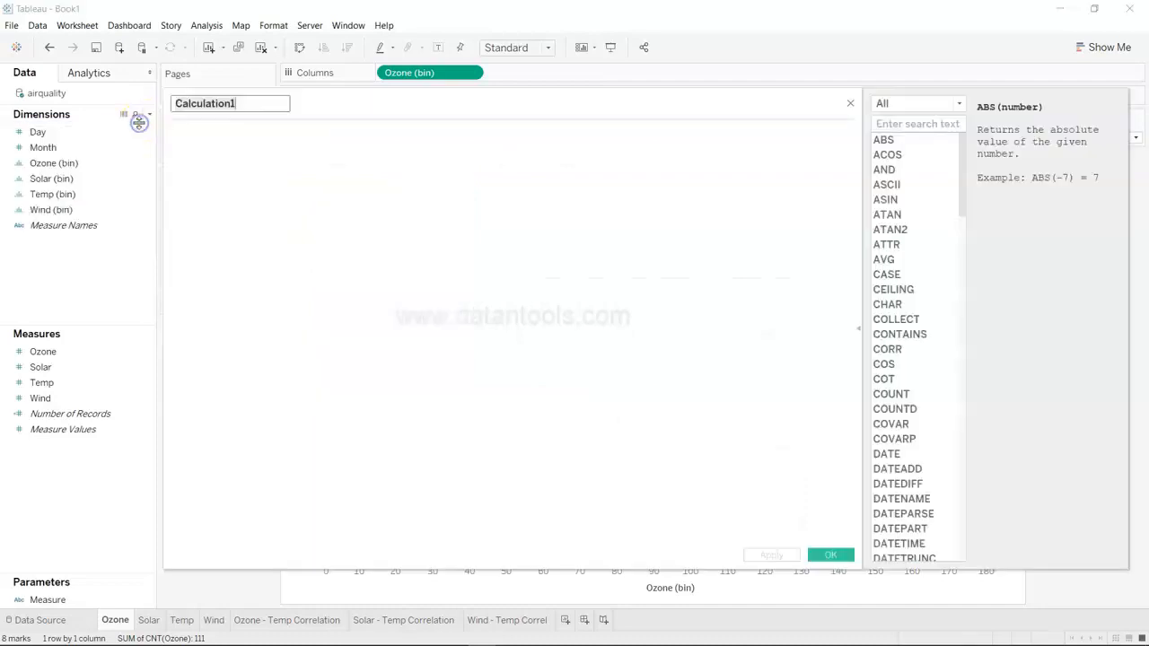
text(Selected Measure)
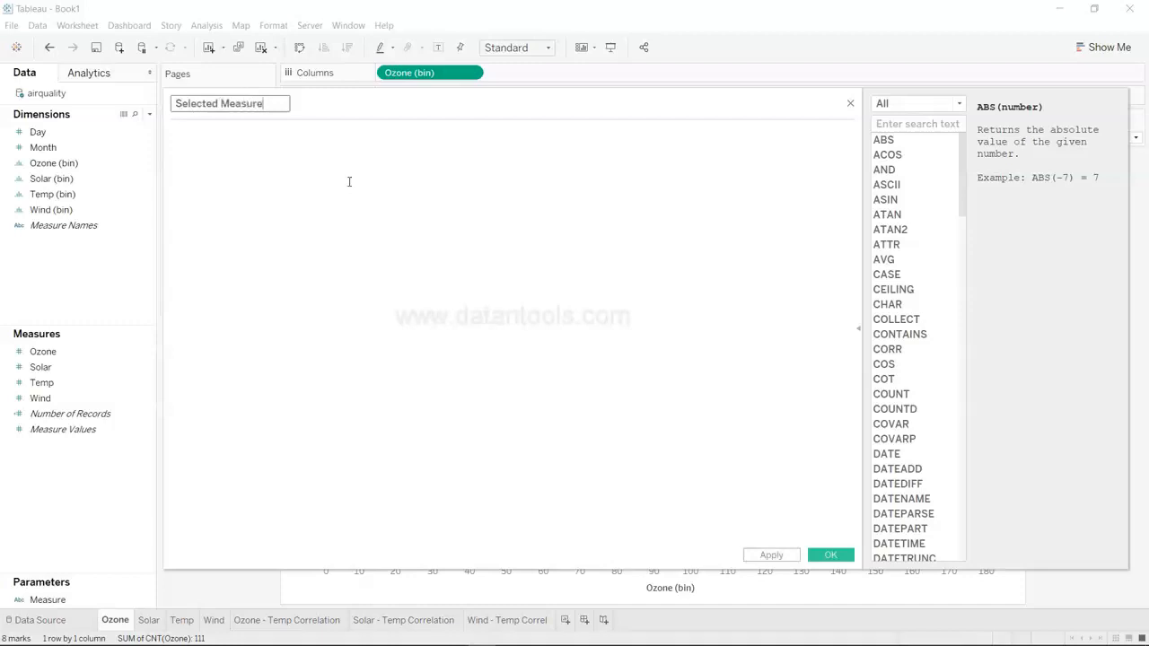
click(350, 181)
drag(461, 102, 478, 323)
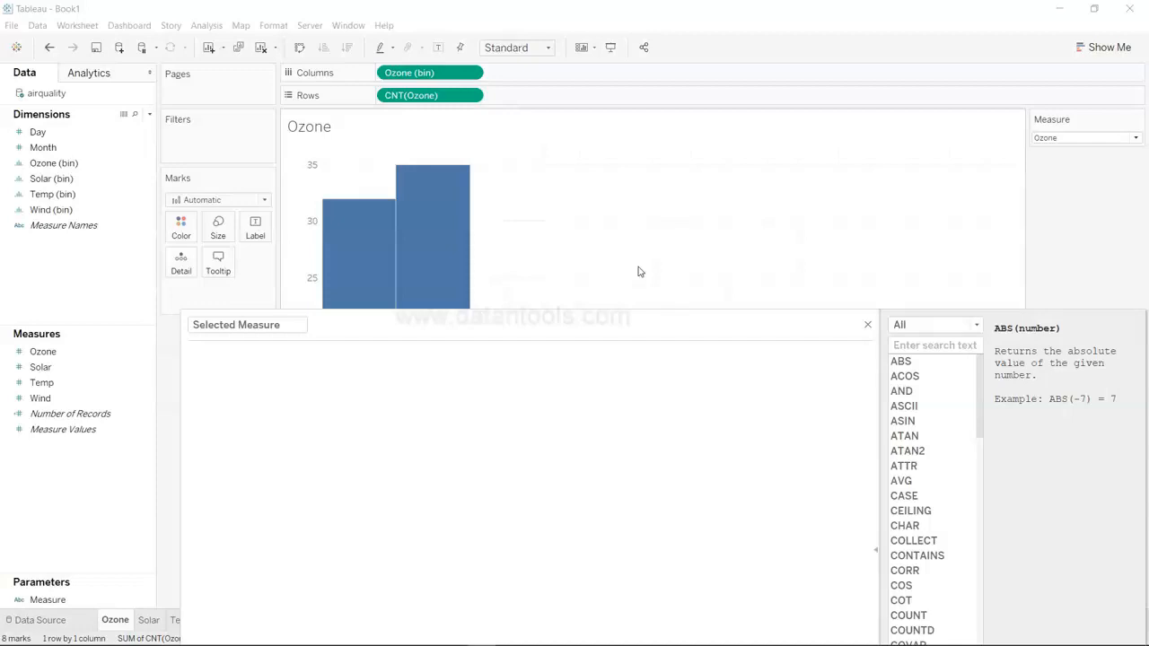
Begin the Selected Measure formula with CASE [Measure] and the branch WHEN 'Ozone' THEN [Ozone]
text(cas)
key(Return)
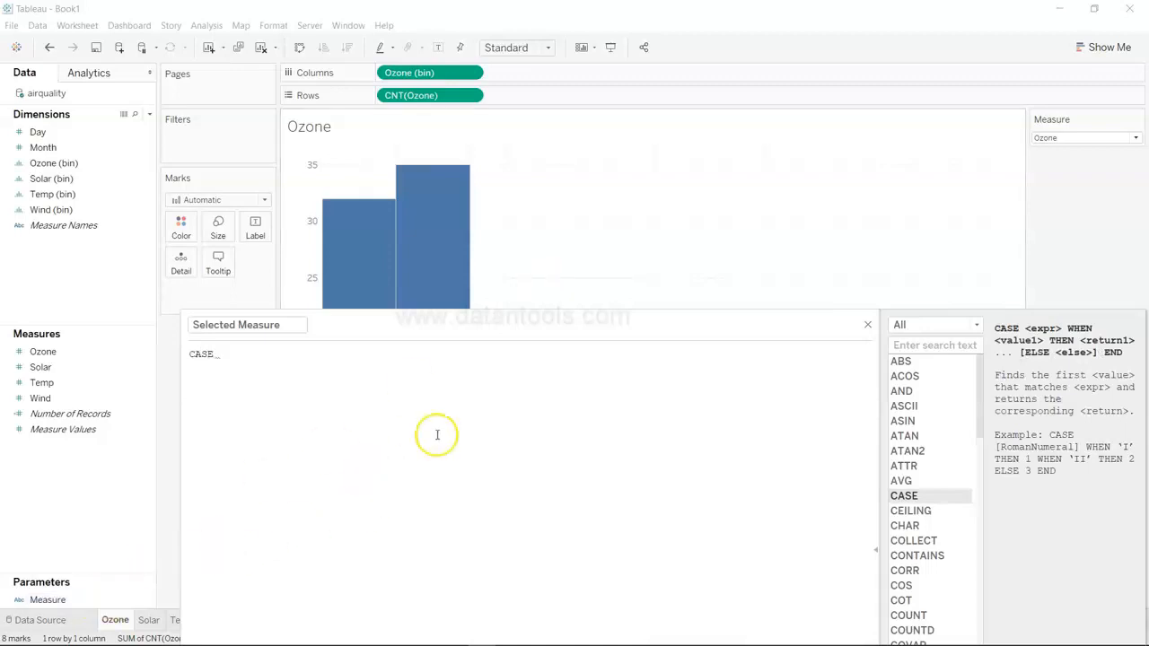
text(meas)
key(Return)
text(whe)
key(Return)
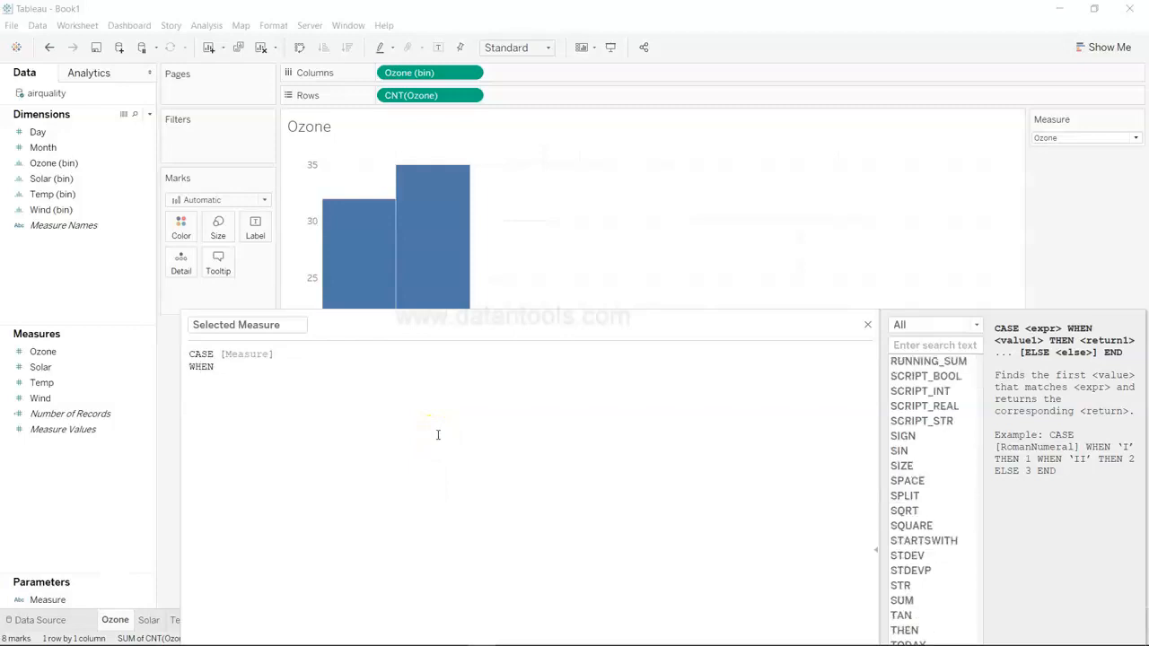
text('O')
key(BackSpace)
key(BackSpace)
text(Ozone' THEN )
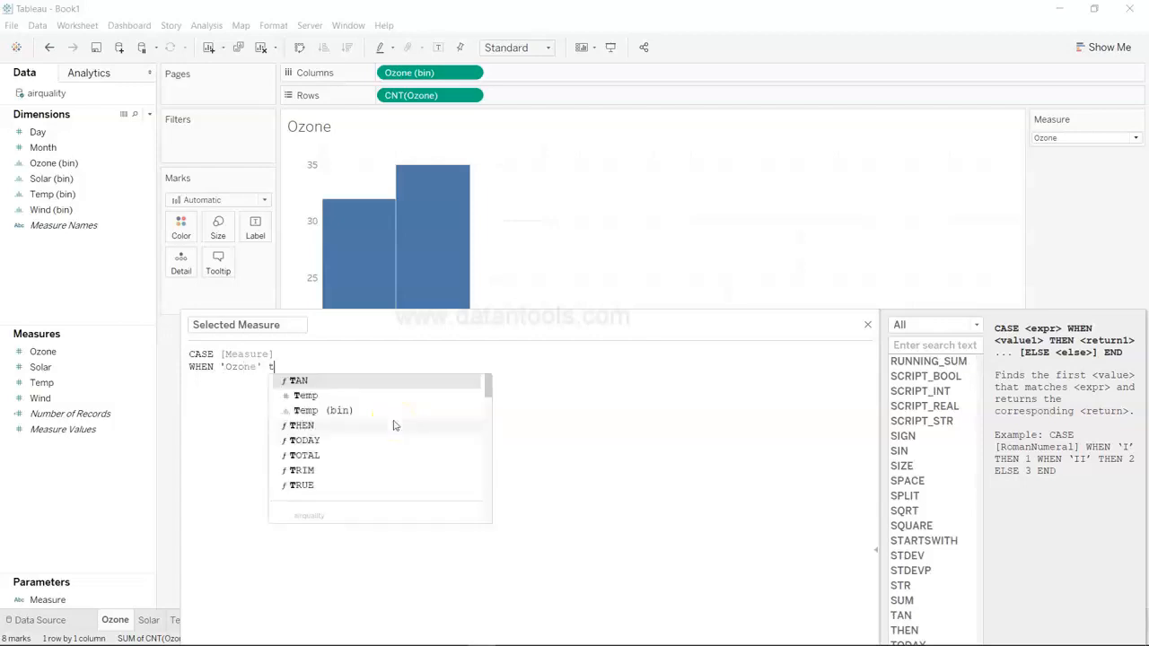
text([O)
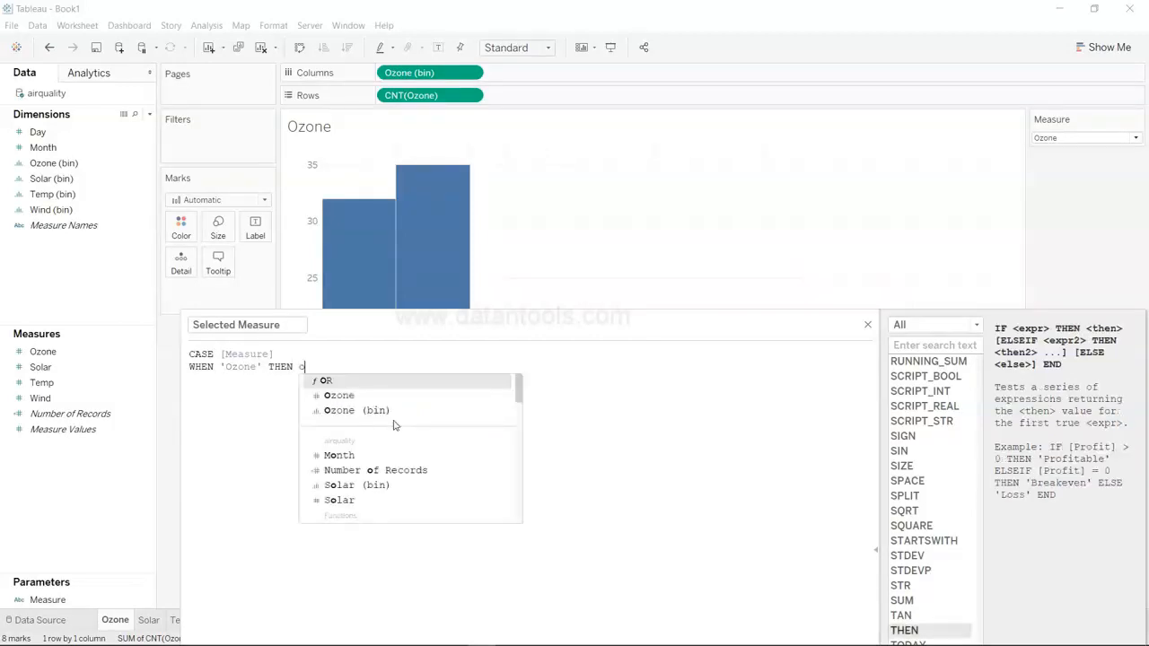
key(Return)
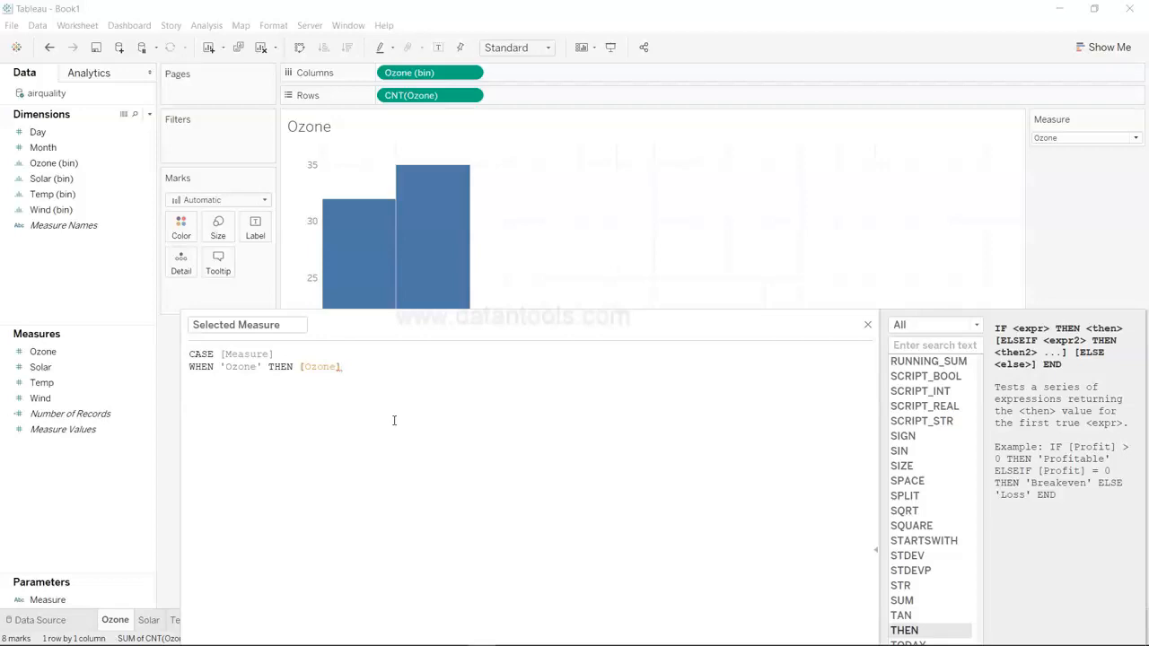
Add the branches WHEN 'Solar' THEN [Solar] and WHEN 'Temp' THEN [Temp] to the CASE formula
key(Return)
text(WHEN )
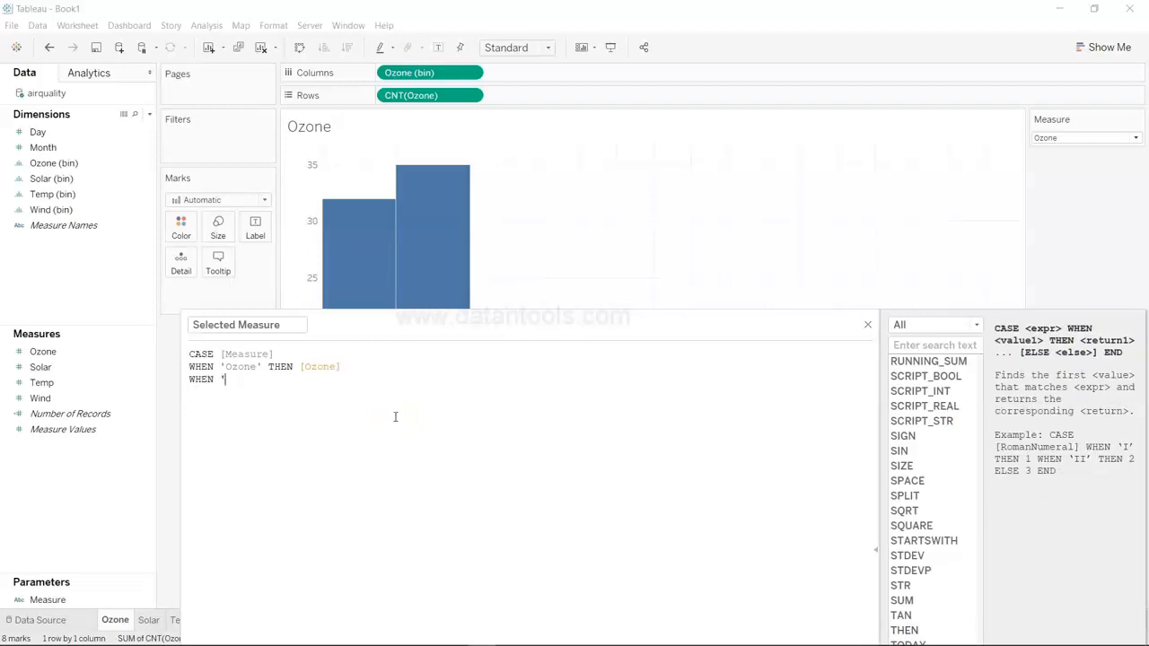
text('Solar' THEN )
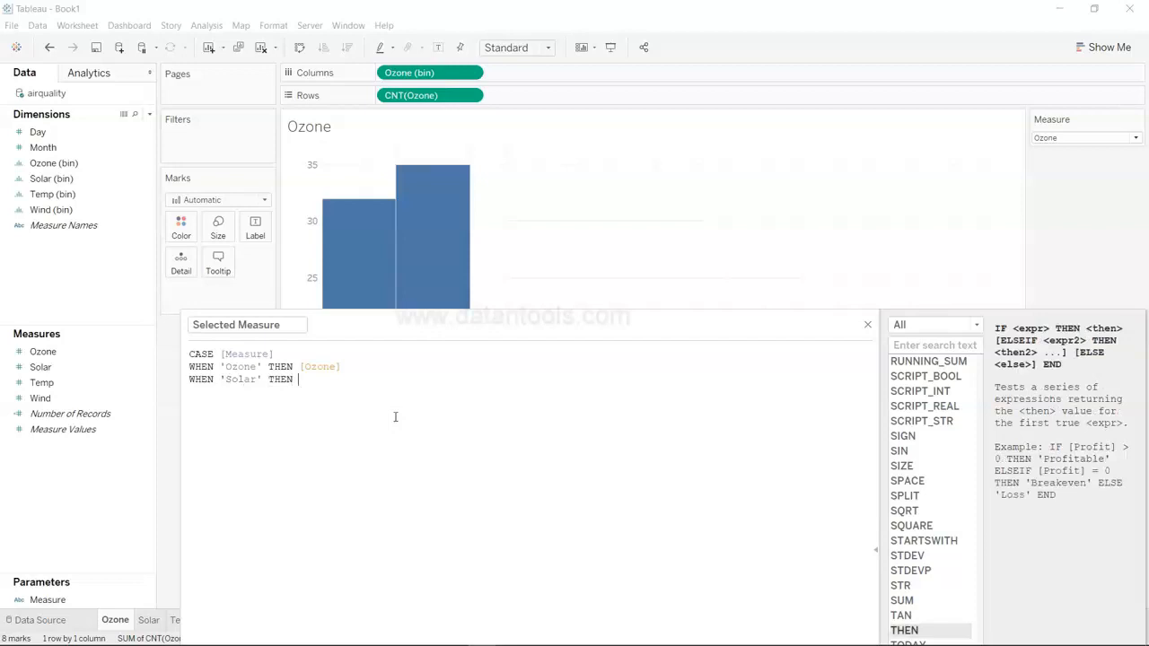
text([Solar])
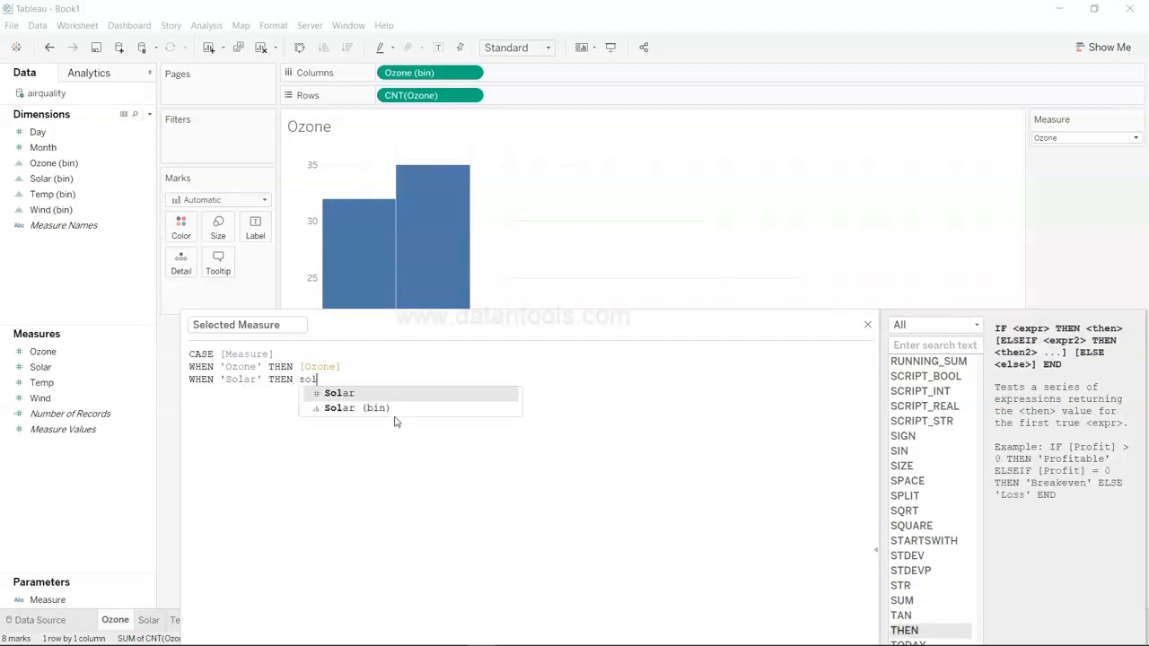
text(WHEN)
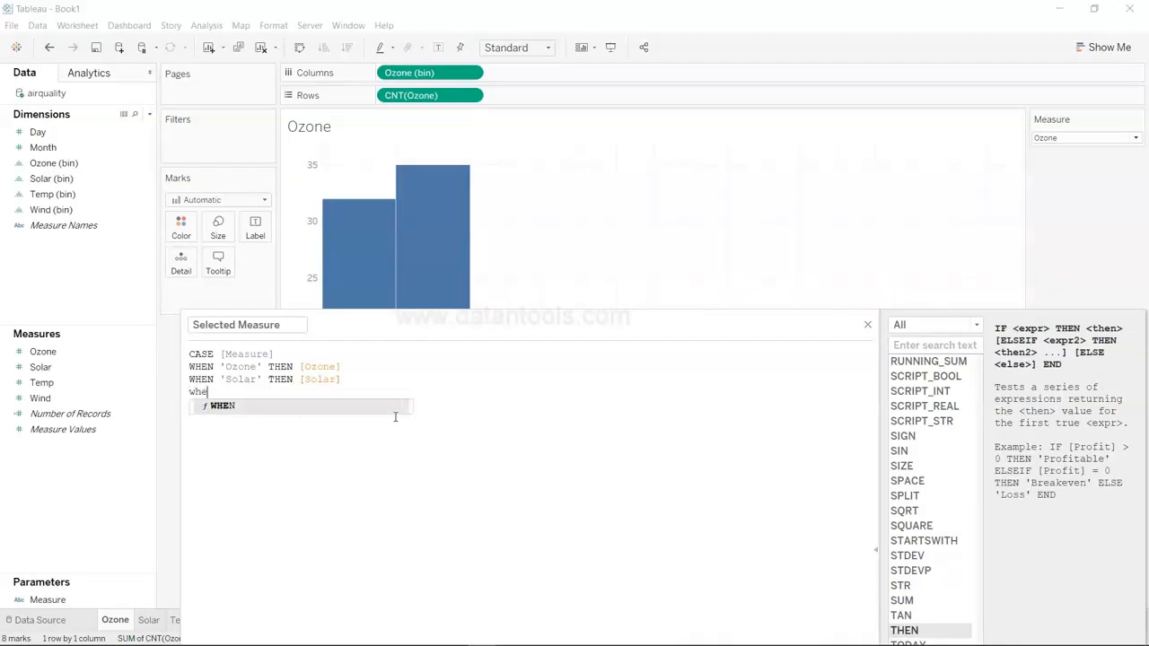
text( 'Temp')
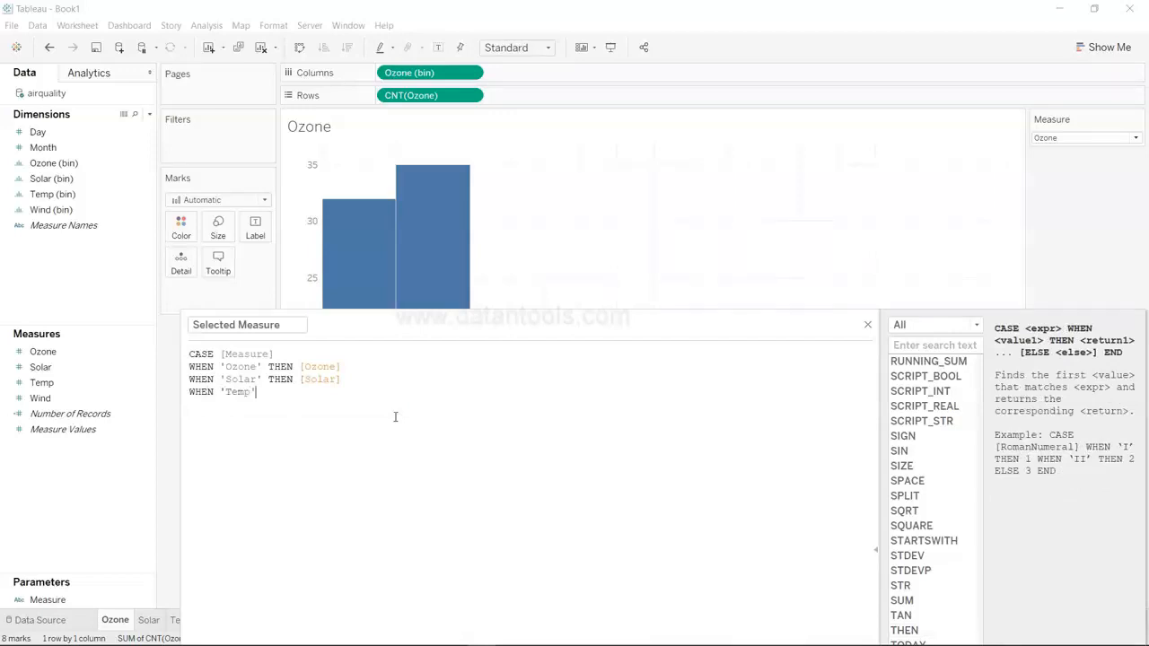
text( THEN tem)
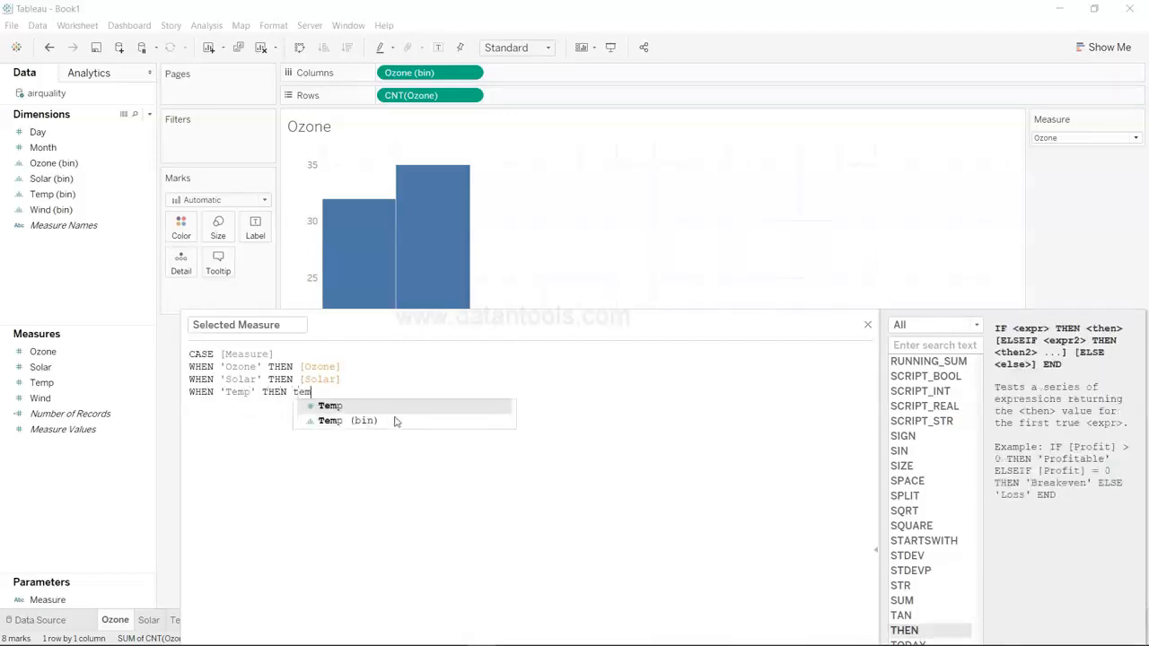
key(Return)
Finish the Selected Measure CASE formula with ELSE [Wind] and END, and save the calculated field
text(el)
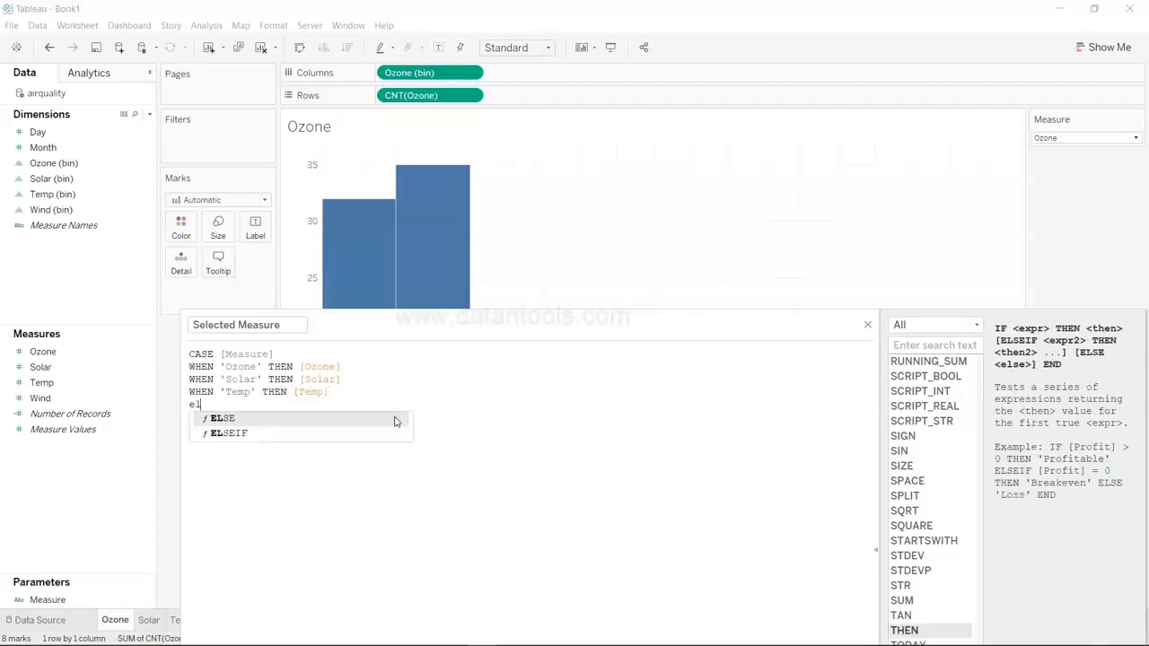
key(Return)
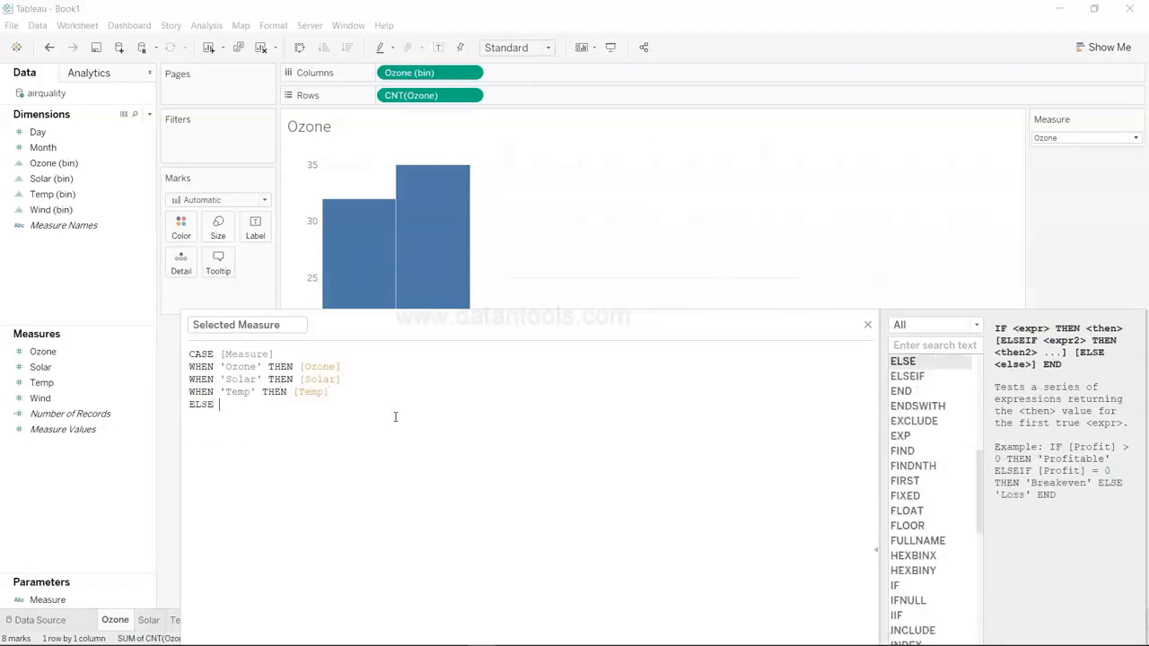
text(wi)
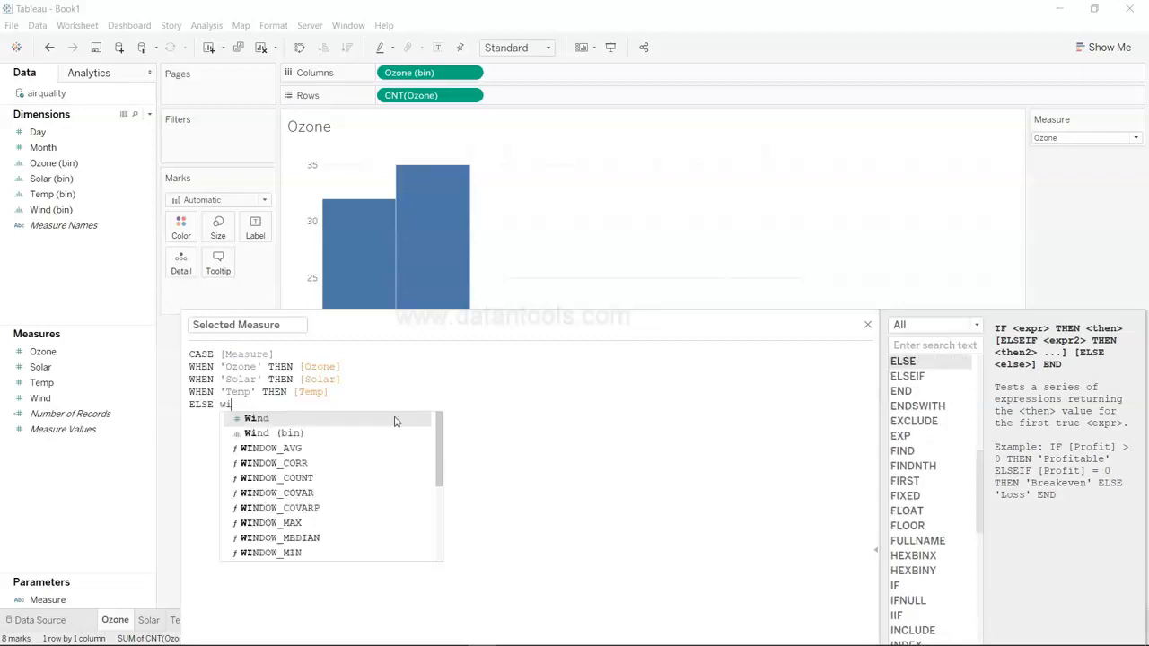
key(Return)
key(Return)
text(en)
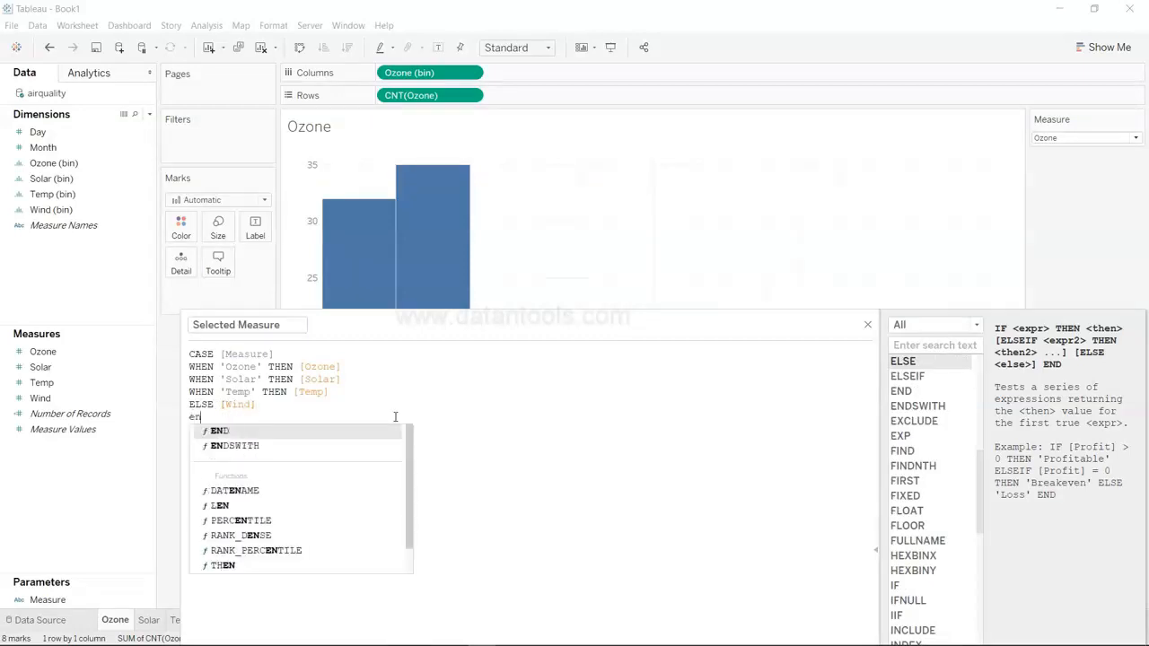
key(Return)
drag(452, 332, 461, 162)
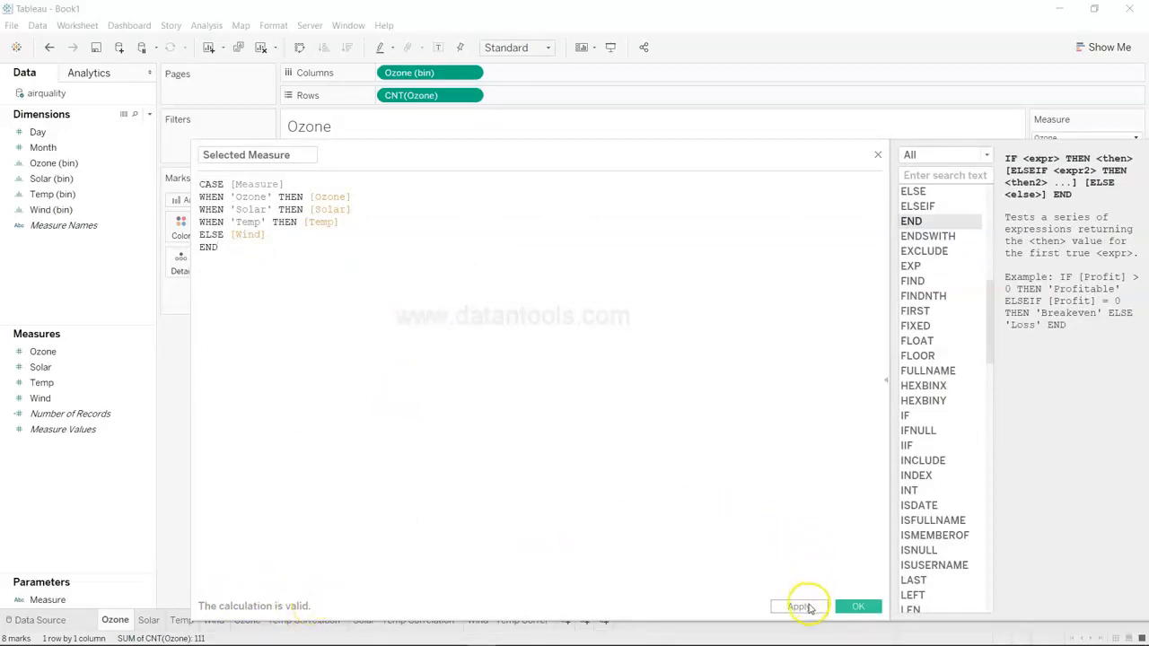
click(808, 607)
click(850, 607)
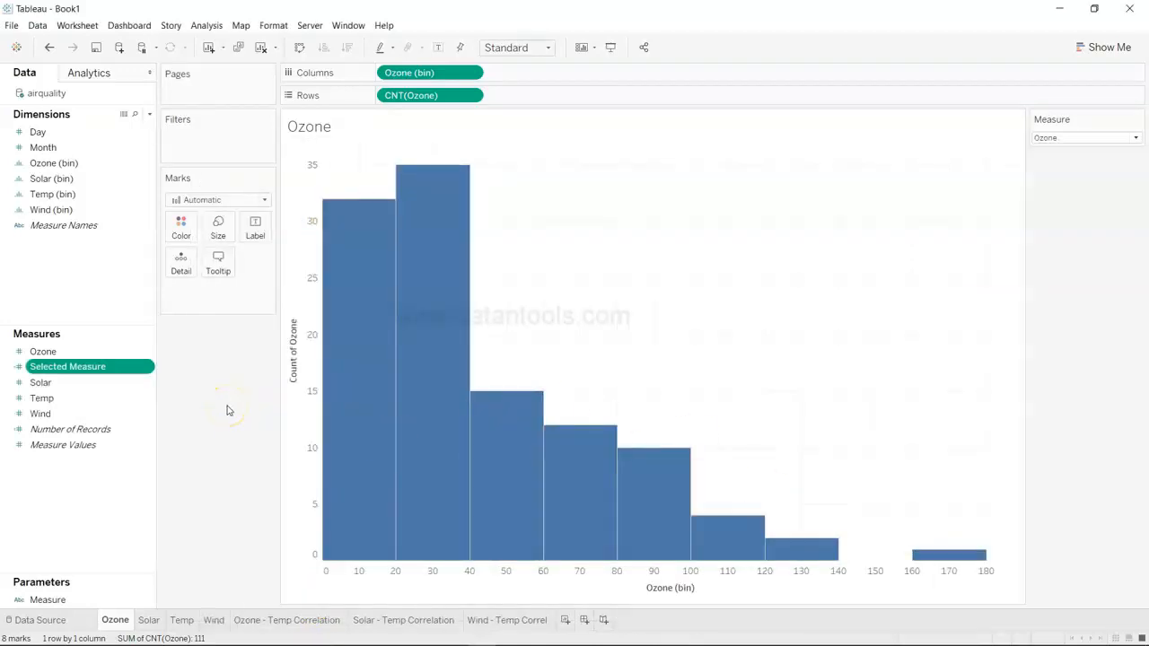
Remove the Ozone bin and count fields from the Ozone worksheet and build a histogram of Selected Measure instead
drag(227, 410, 208, 440)
drag(423, 74, 227, 448)
click(116, 368)
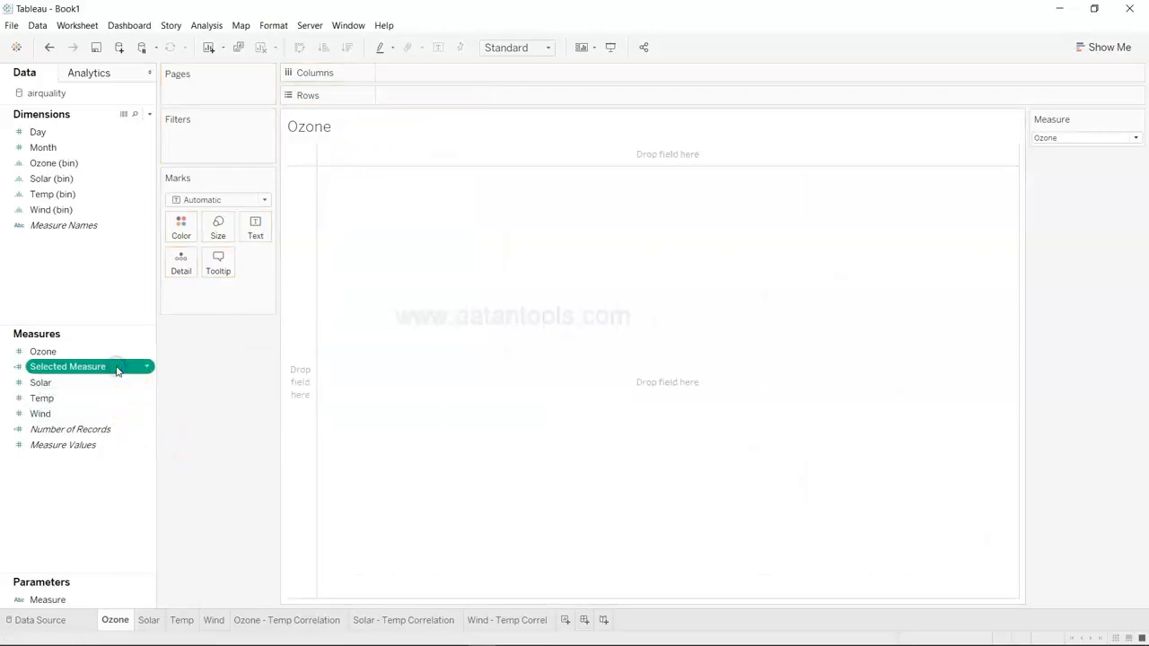
click(1105, 48)
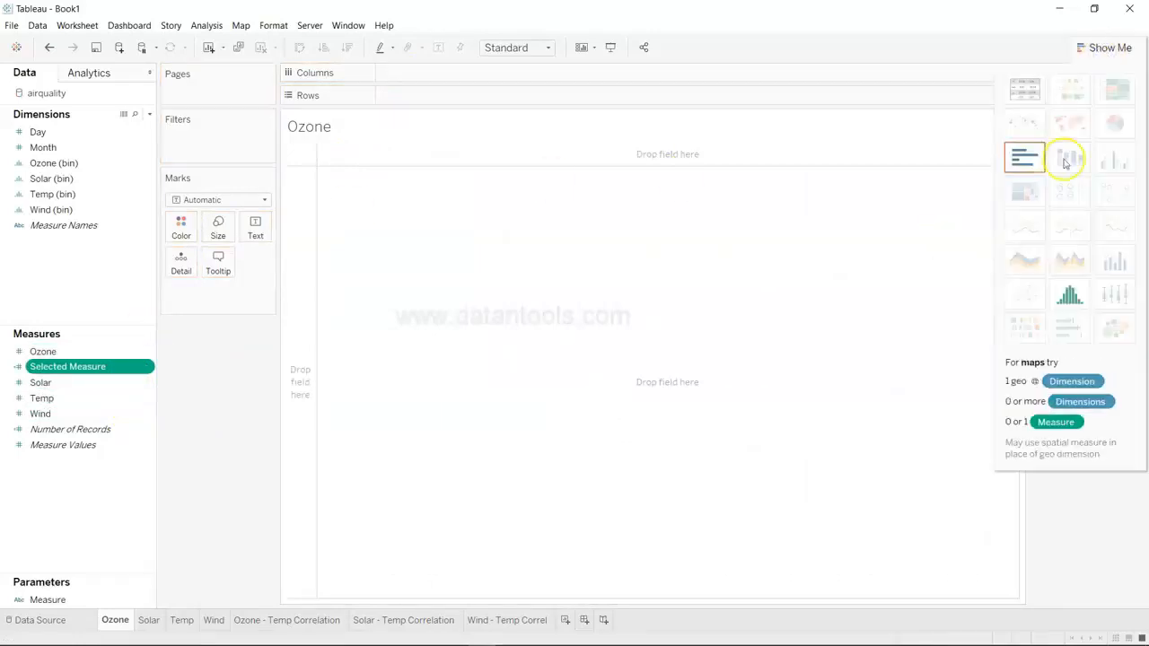
click(1070, 294)
click(649, 351)
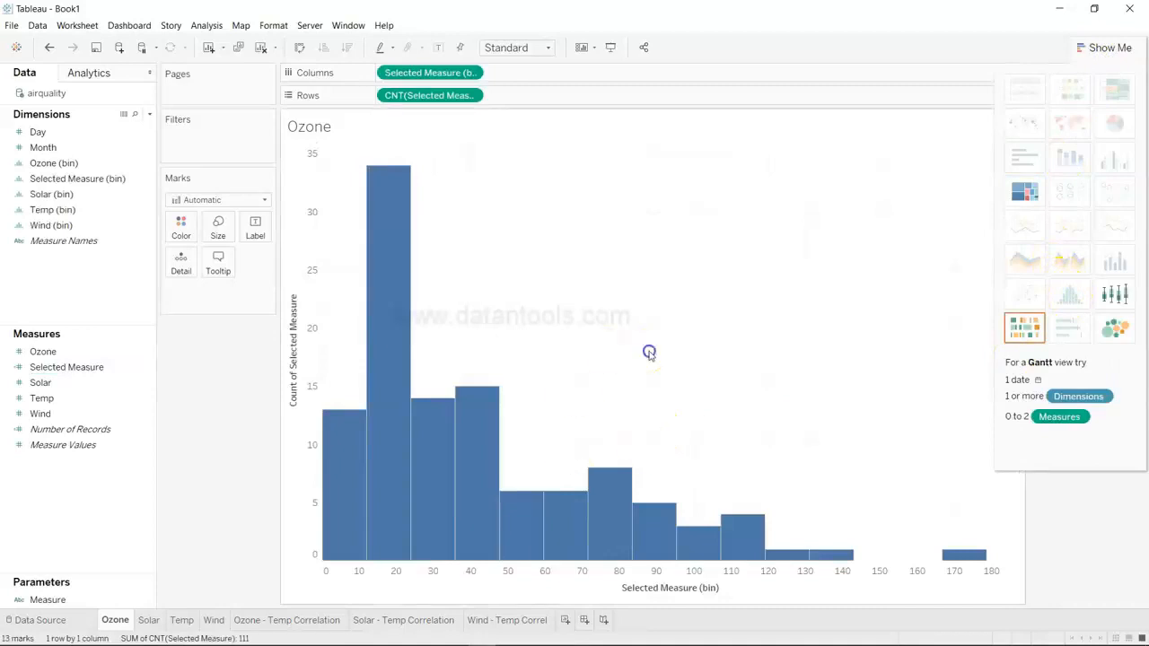
click(1103, 46)
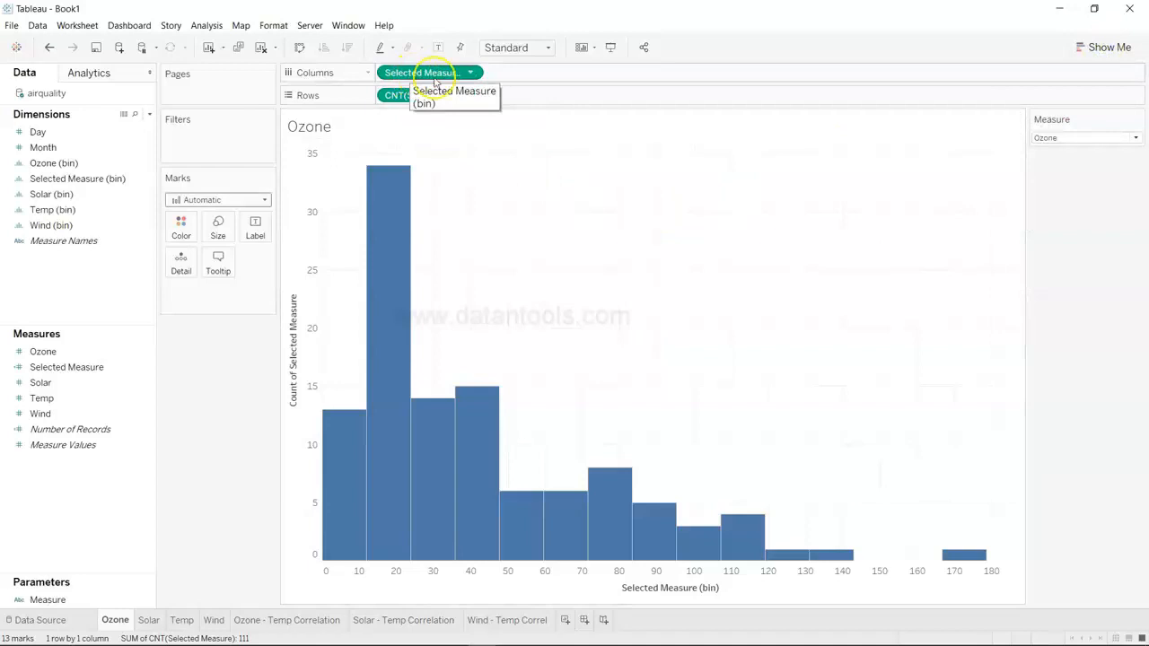
click(105, 180)
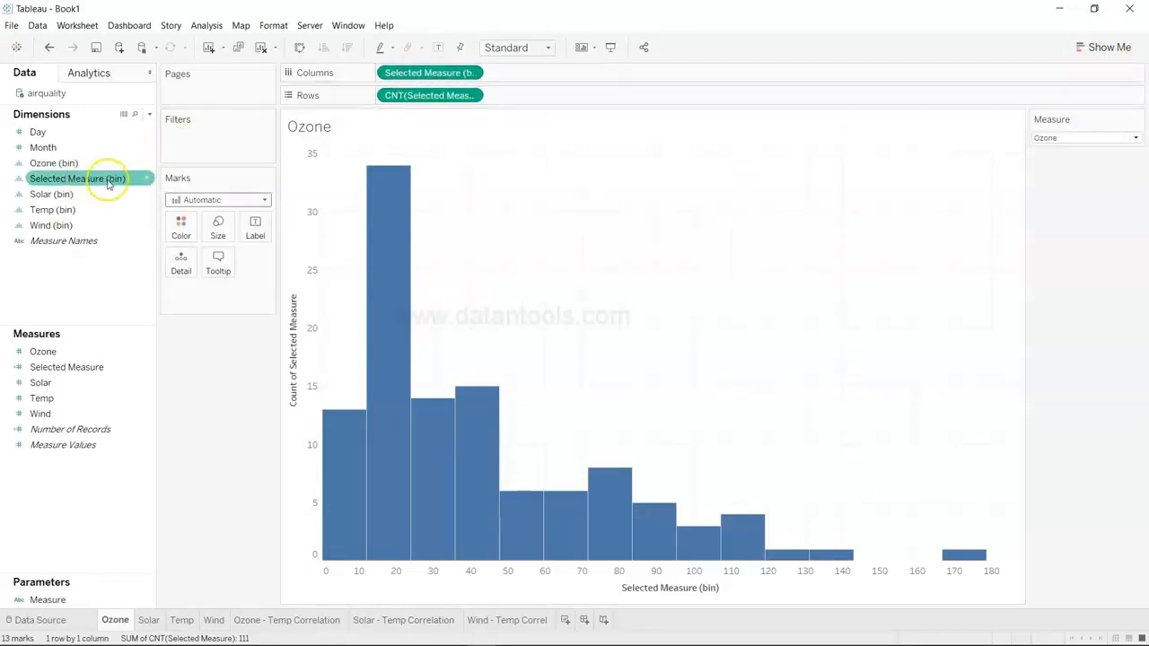
Test the Measure parameter on the histogram by switching it to Solar and finally to Wind
click(1077, 137)
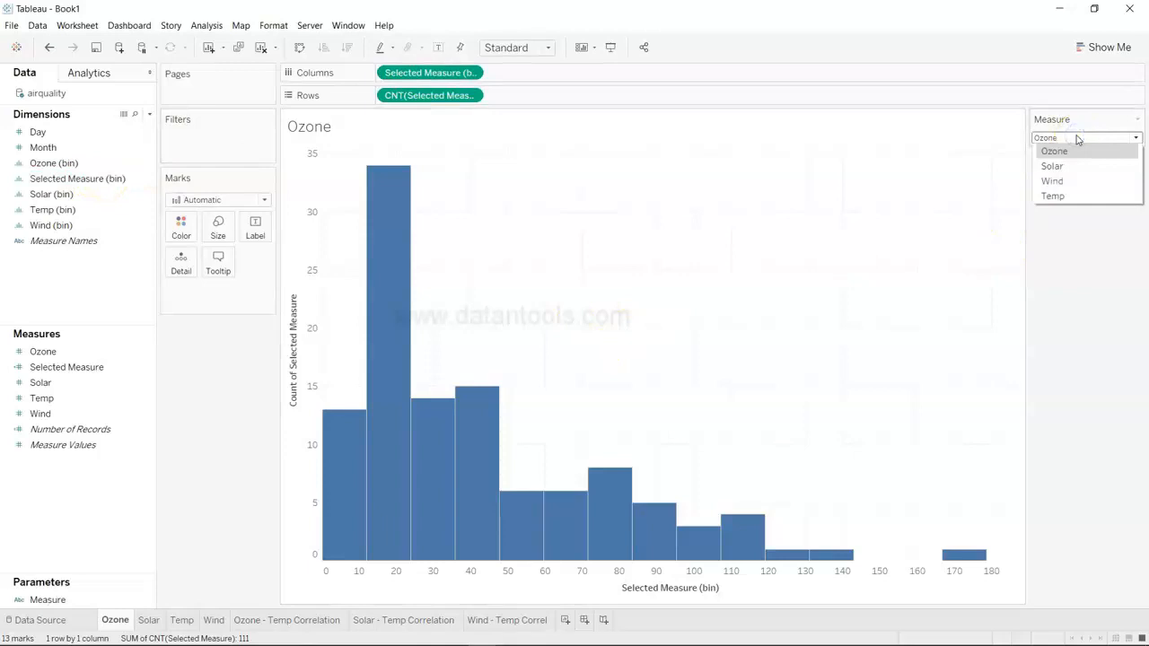
click(1051, 166)
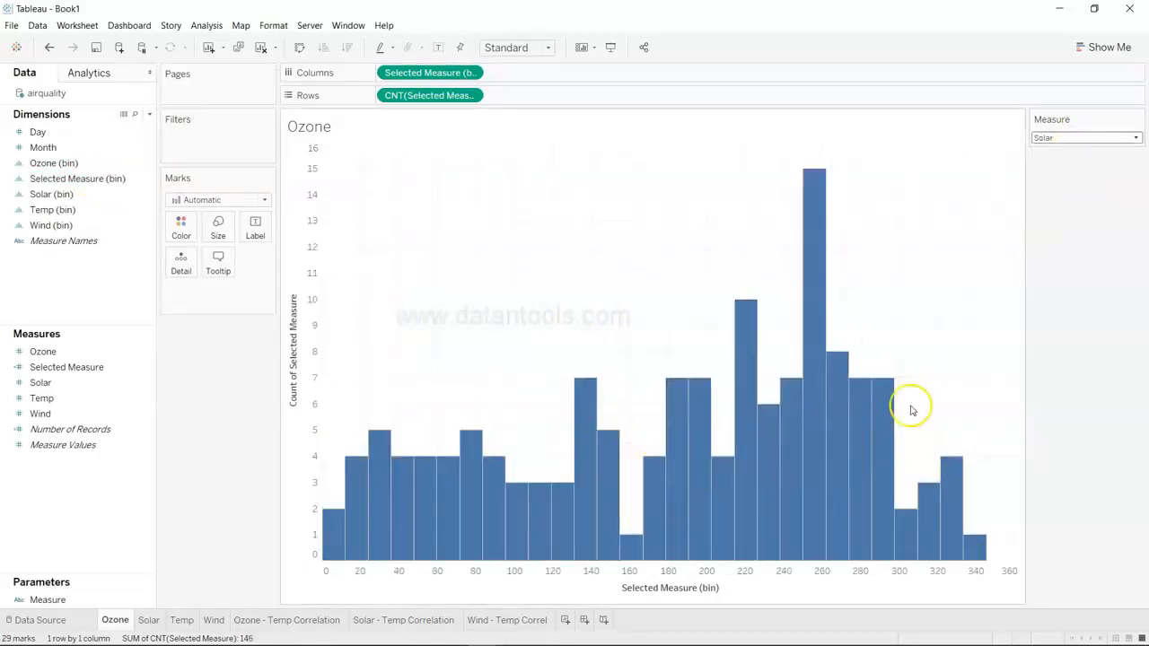
click(1057, 139)
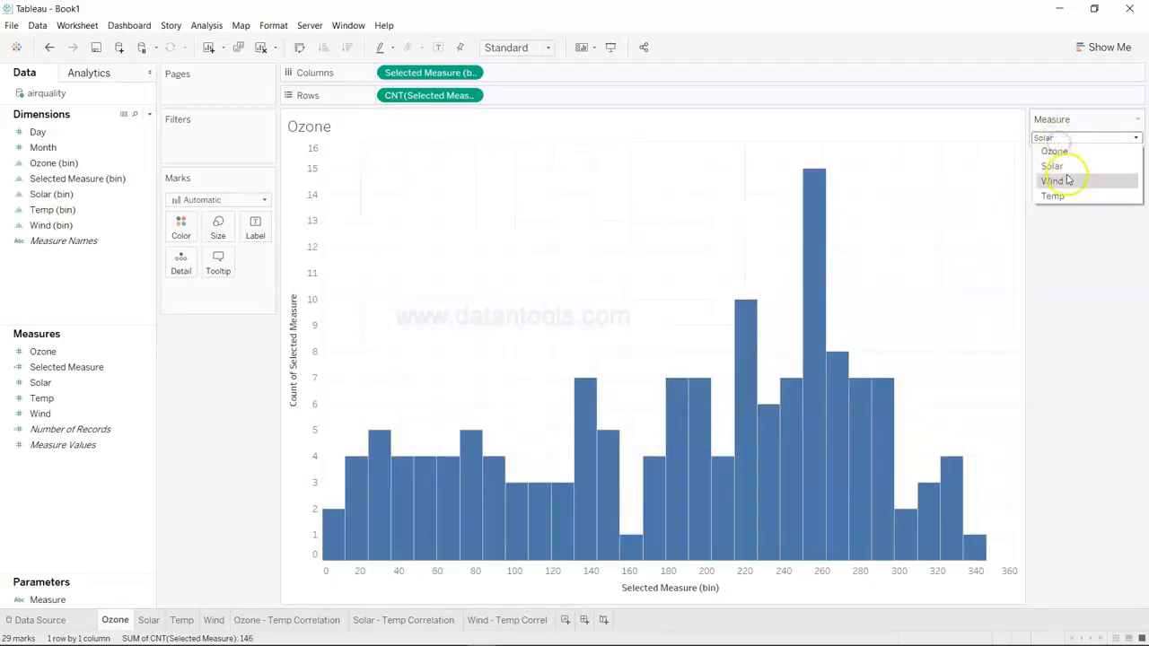
click(1054, 180)
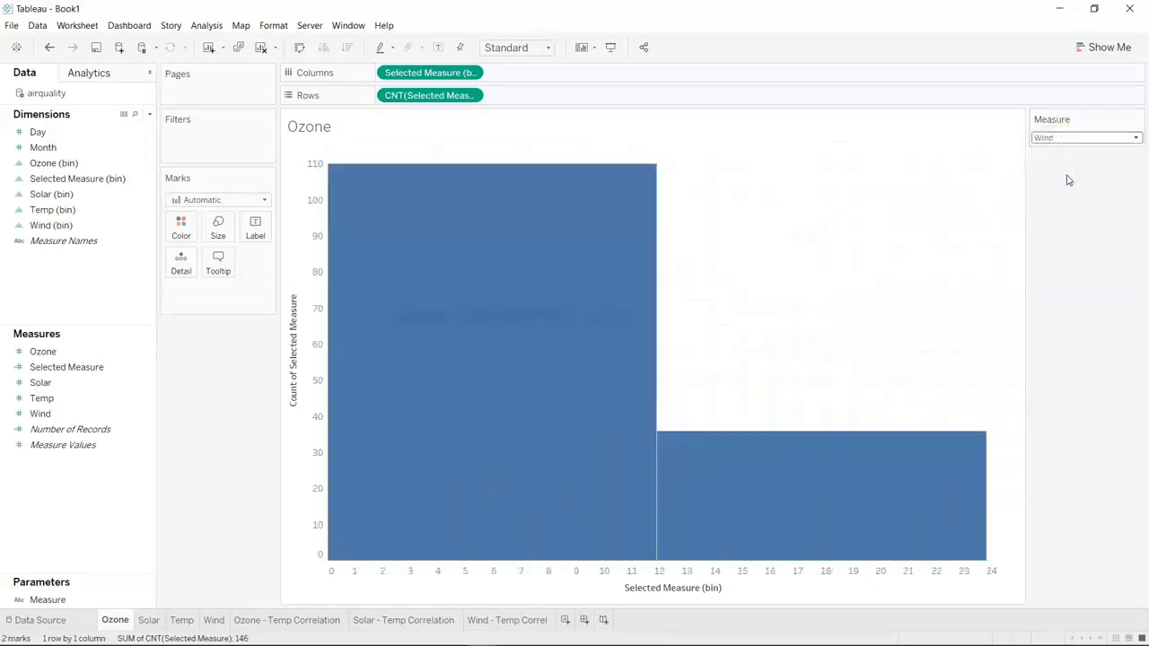
mouse_move(706, 459)
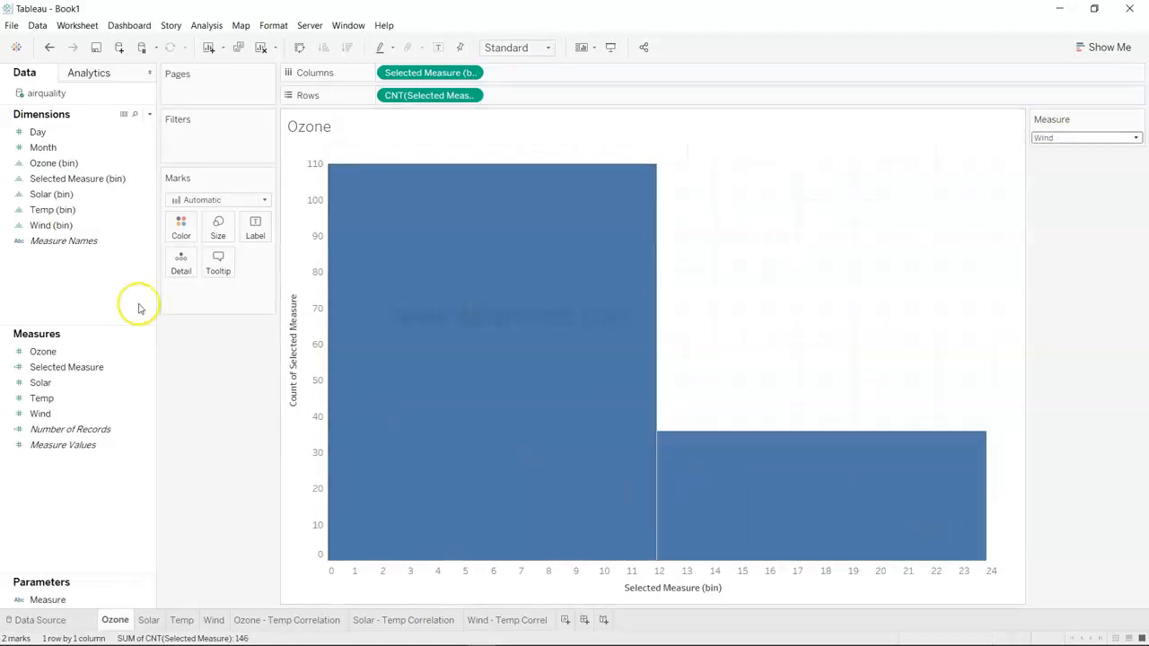
mouse_move(395, 367)
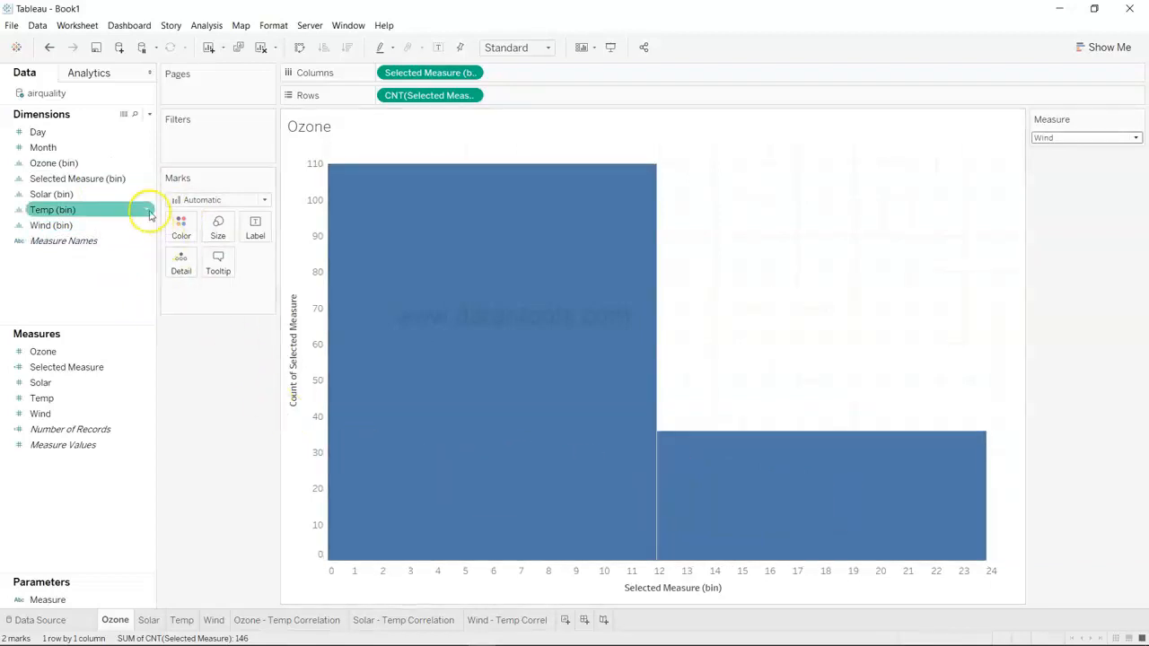
Edit the Selected Measure (bin) field and create a new parameter named "Bin Size" for its size of bins
click(147, 179)
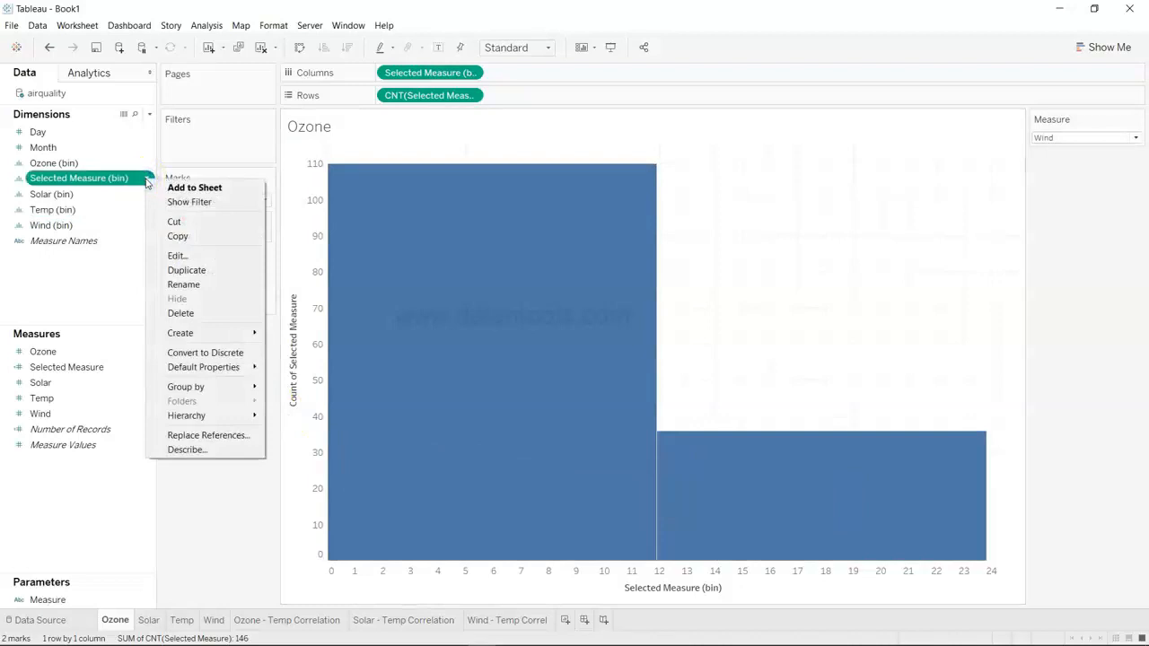
click(177, 256)
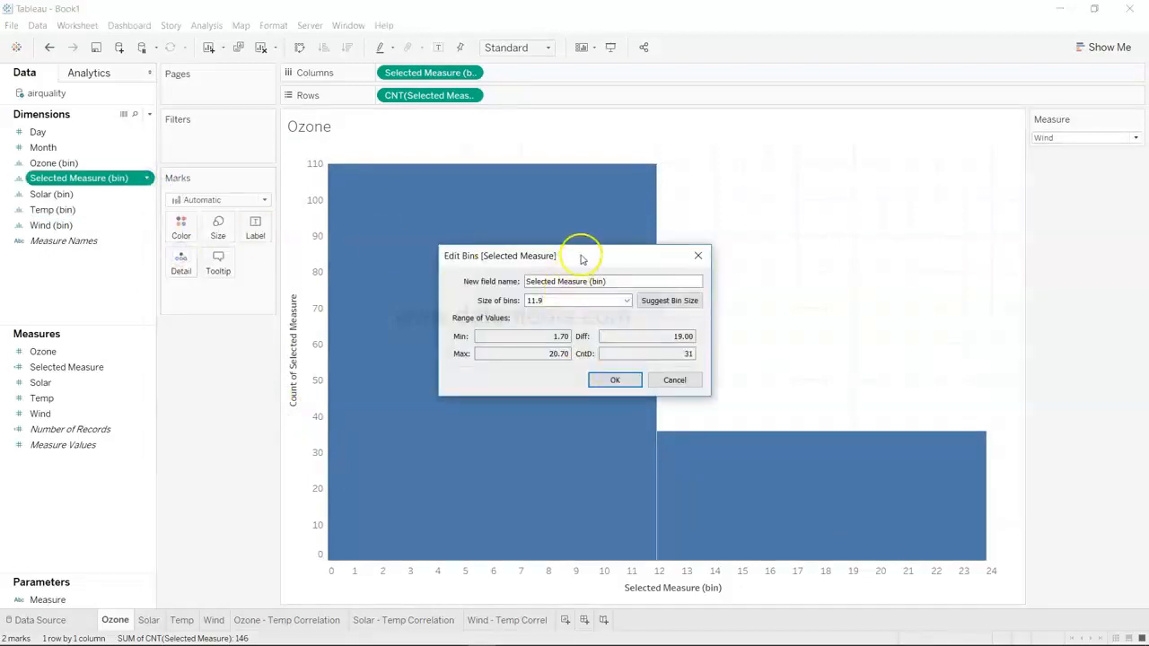
drag(579, 257, 521, 243)
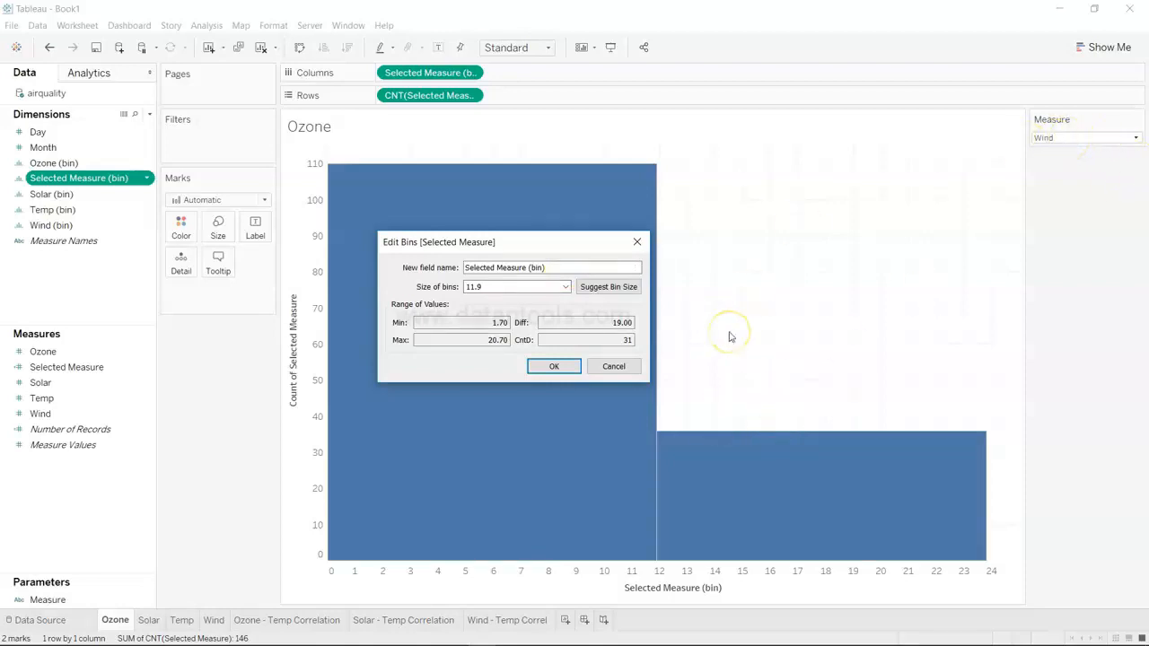
click(564, 289)
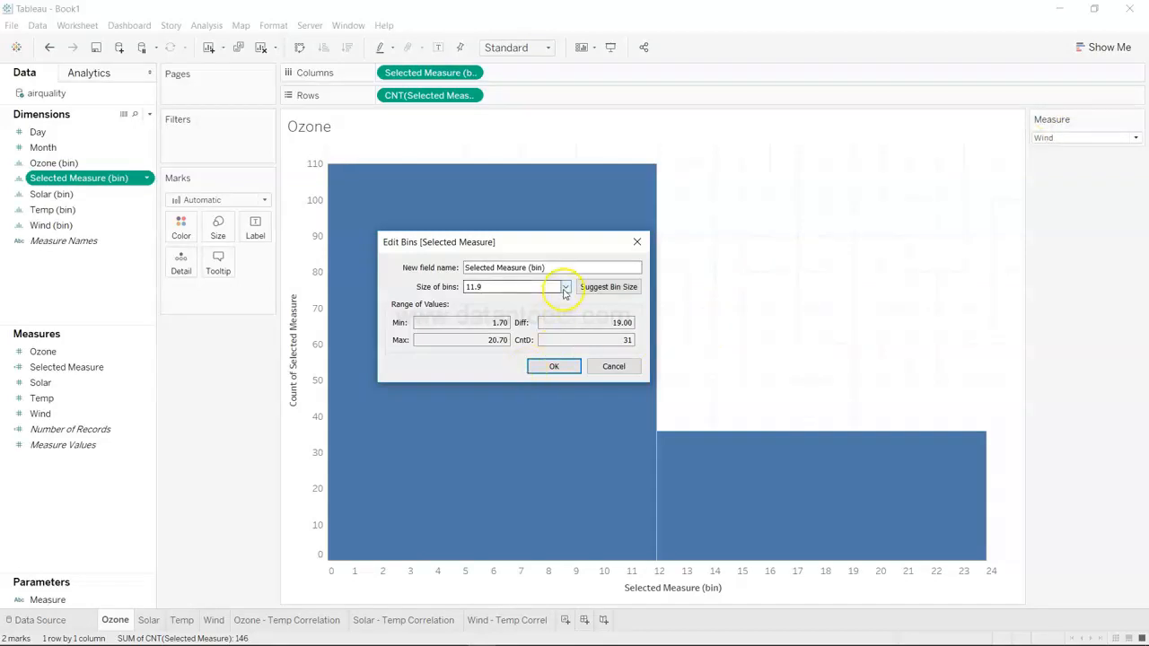
click(565, 288)
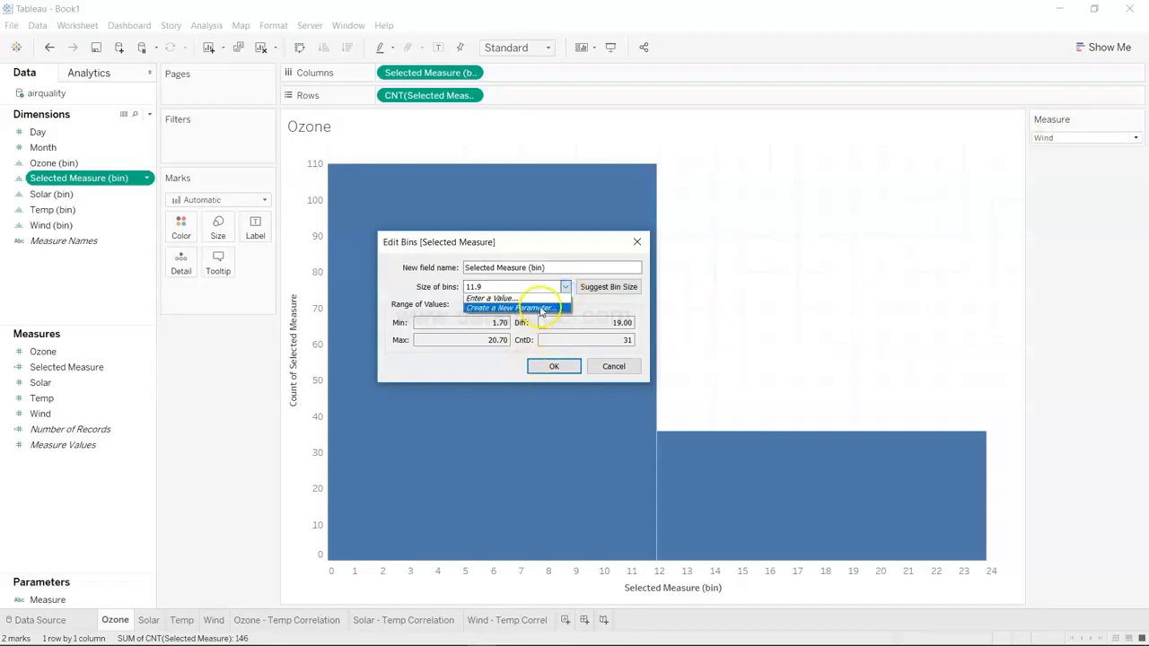
click(541, 310)
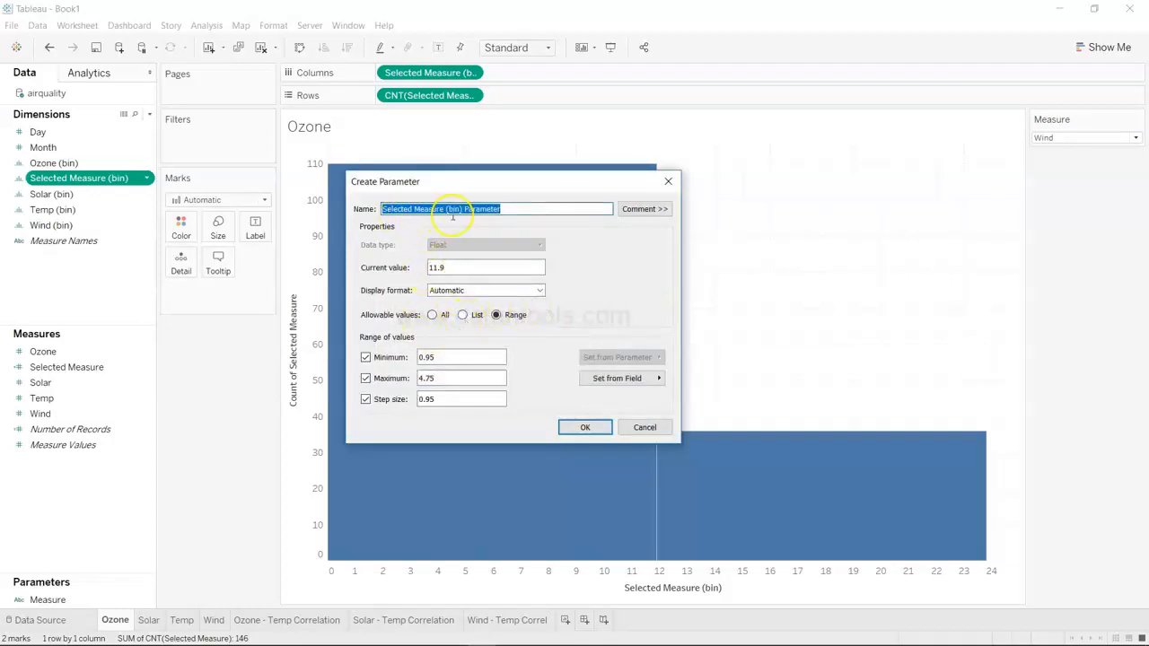
text(Bin)
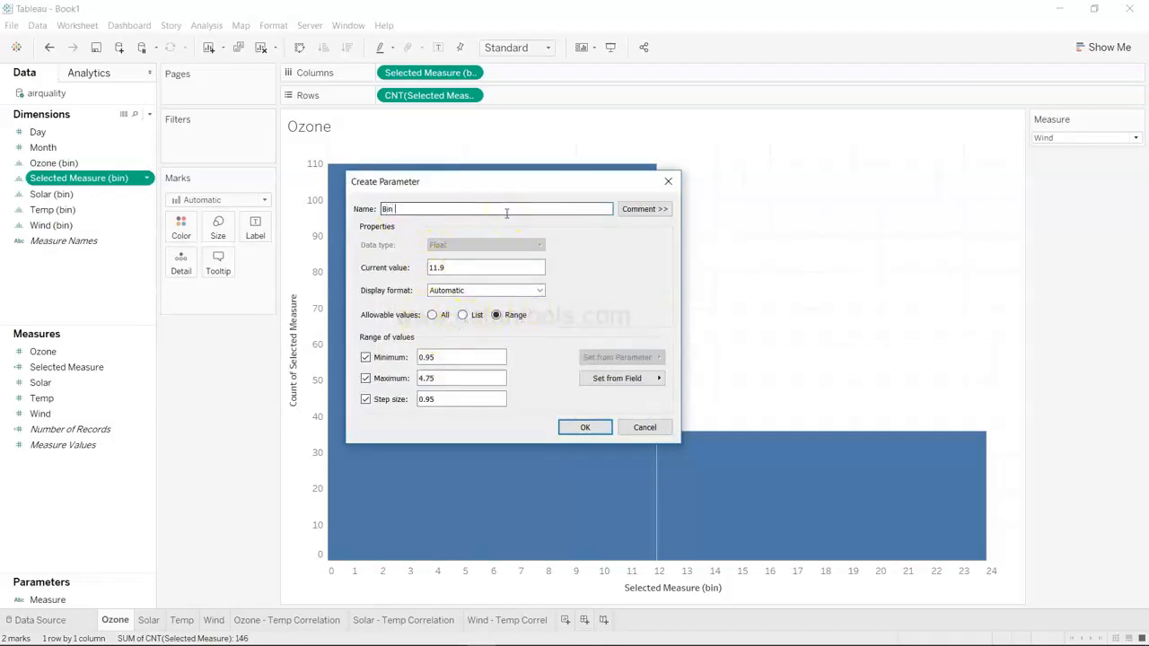
text( Size)
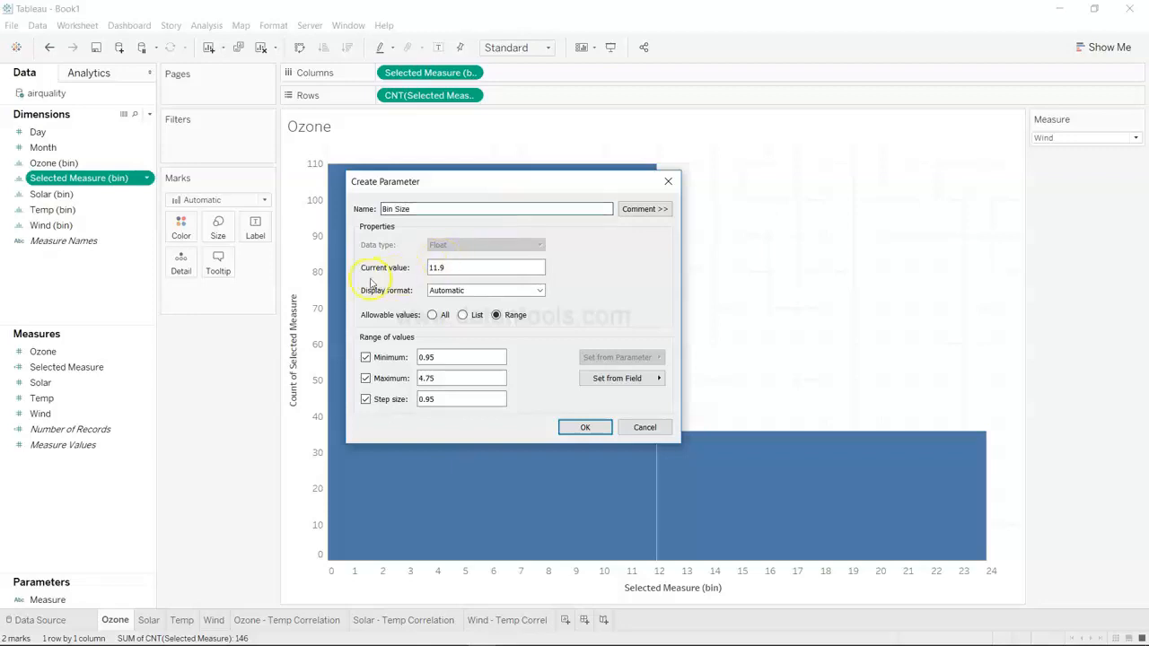
Set the Bin Size parameter's range to minimum 1, maximum 100 and step size 5
click(447, 270)
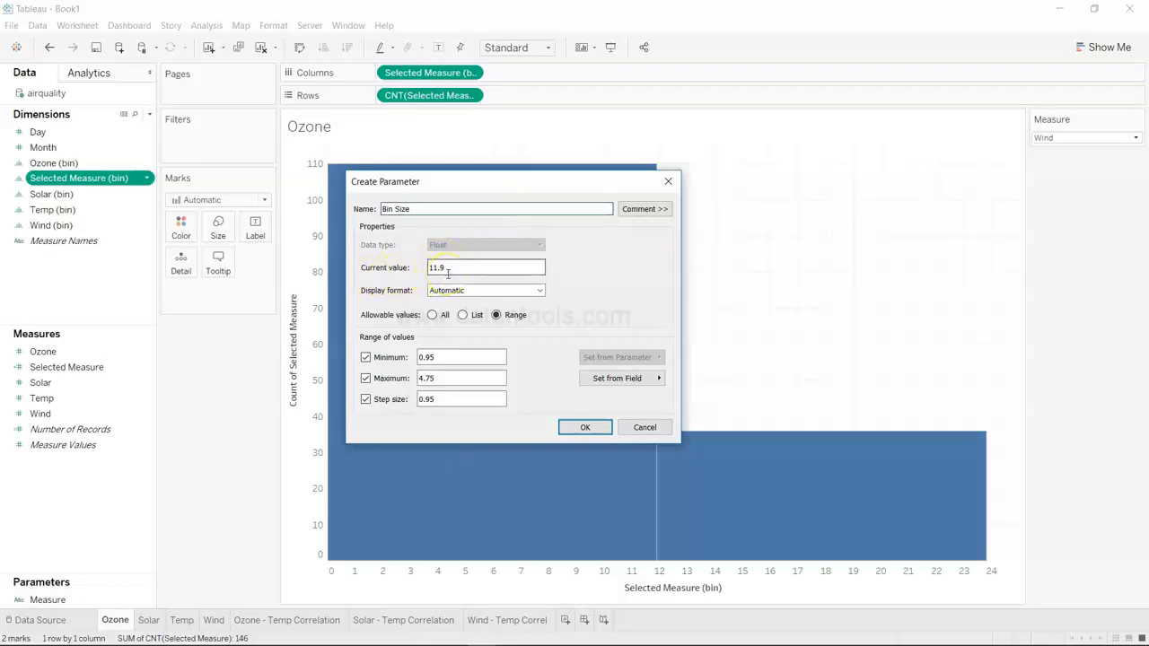
click(395, 360)
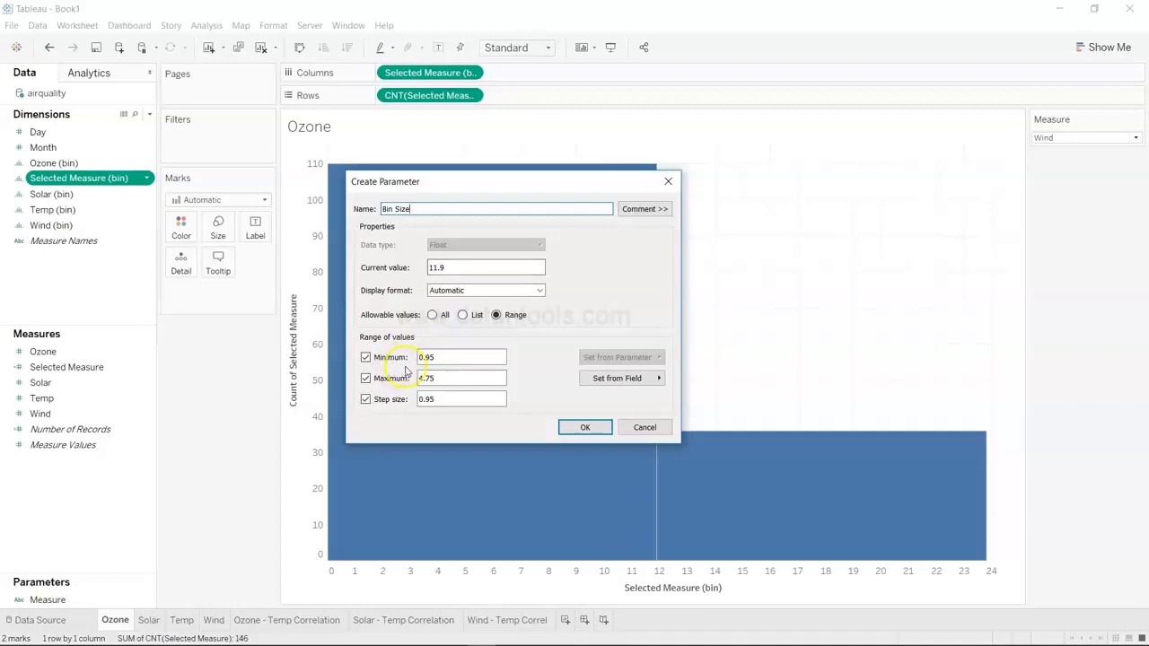
drag(448, 359, 389, 359)
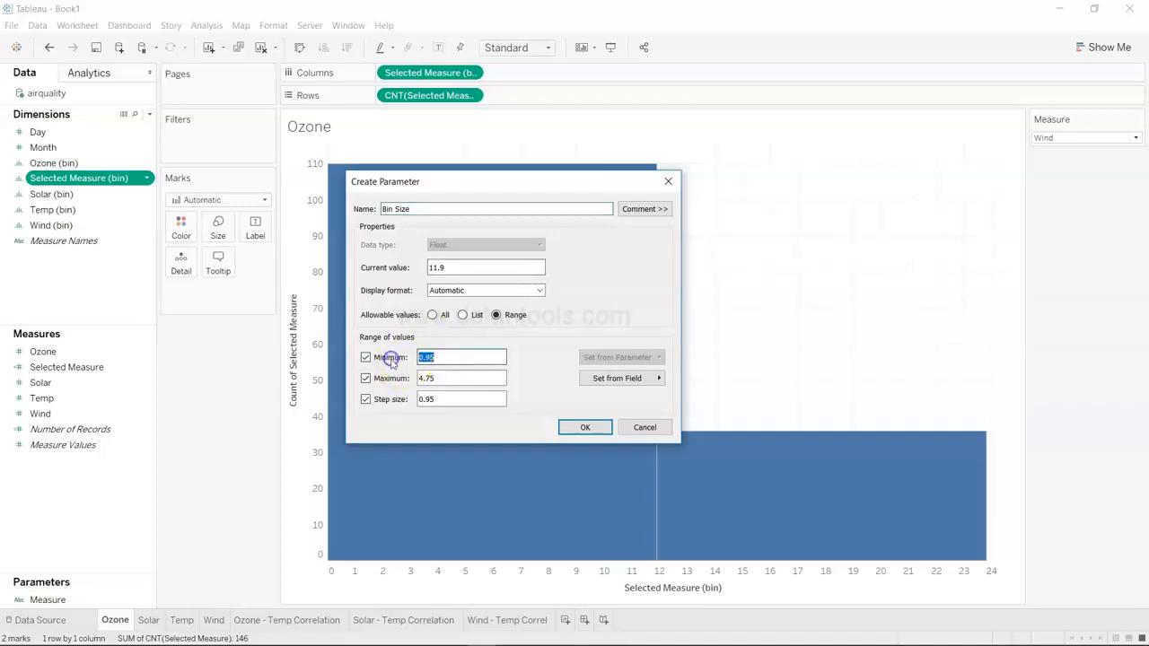
text(1)
drag(464, 383, 334, 398)
text(1)
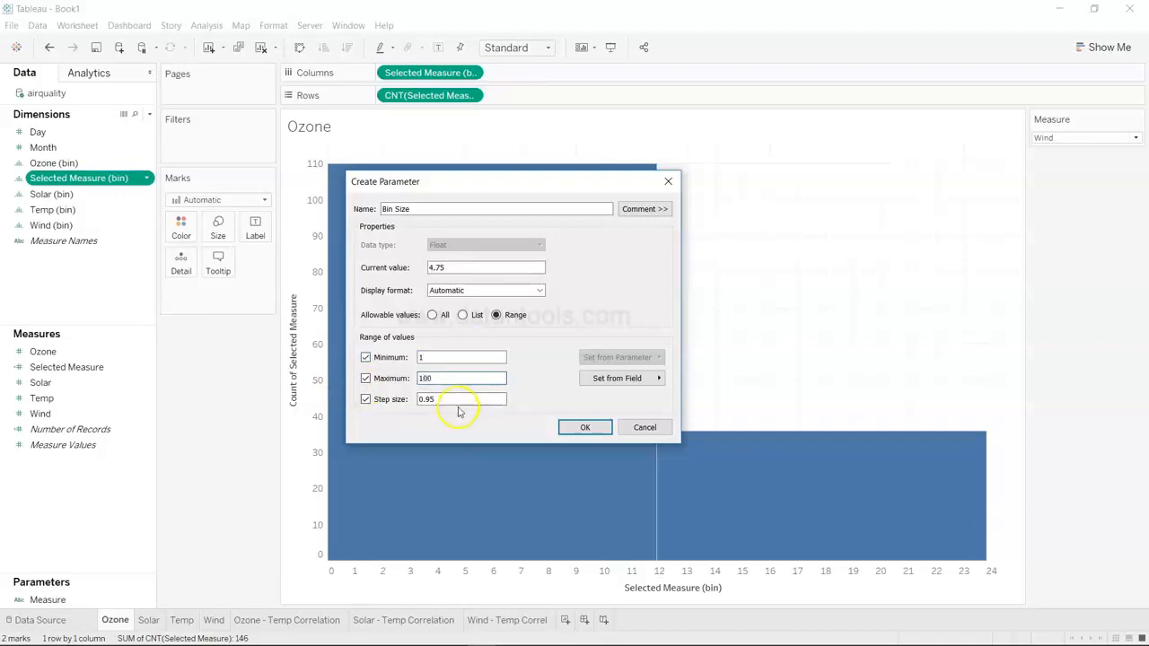
key(Tab)
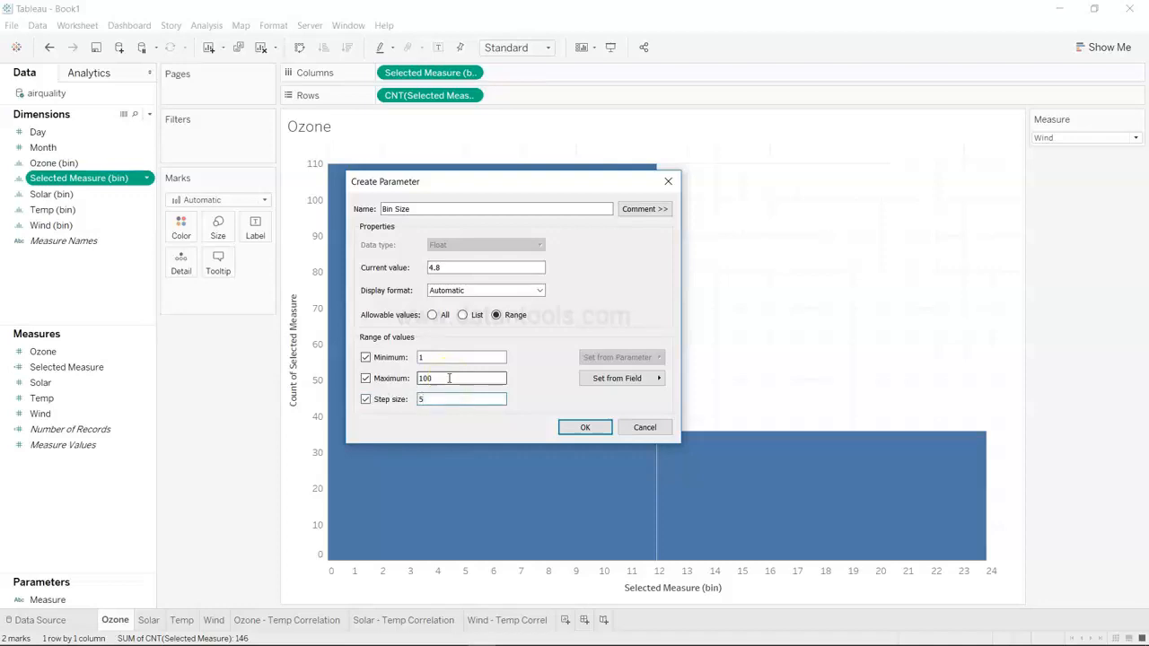
Raise the Bin Size parameter's maximum to 300 and accept both the parameter and the bin settings
click(449, 378)
key(BackSpace)
key(BackSpace)
key(BackSpace)
click(588, 428)
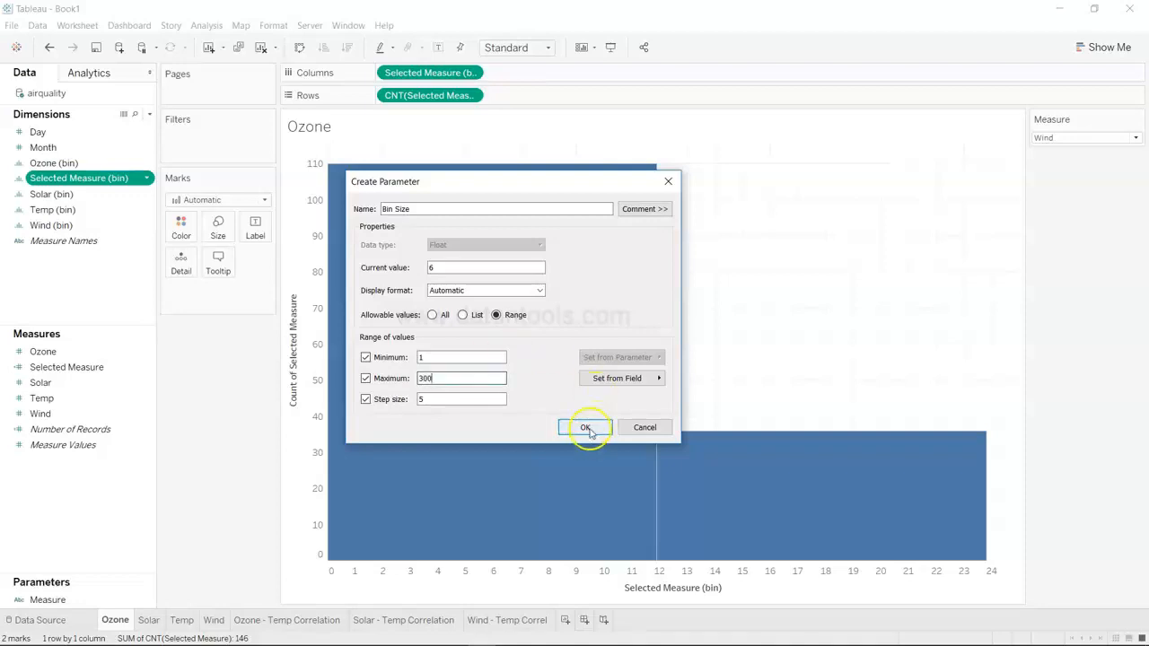
click(552, 372)
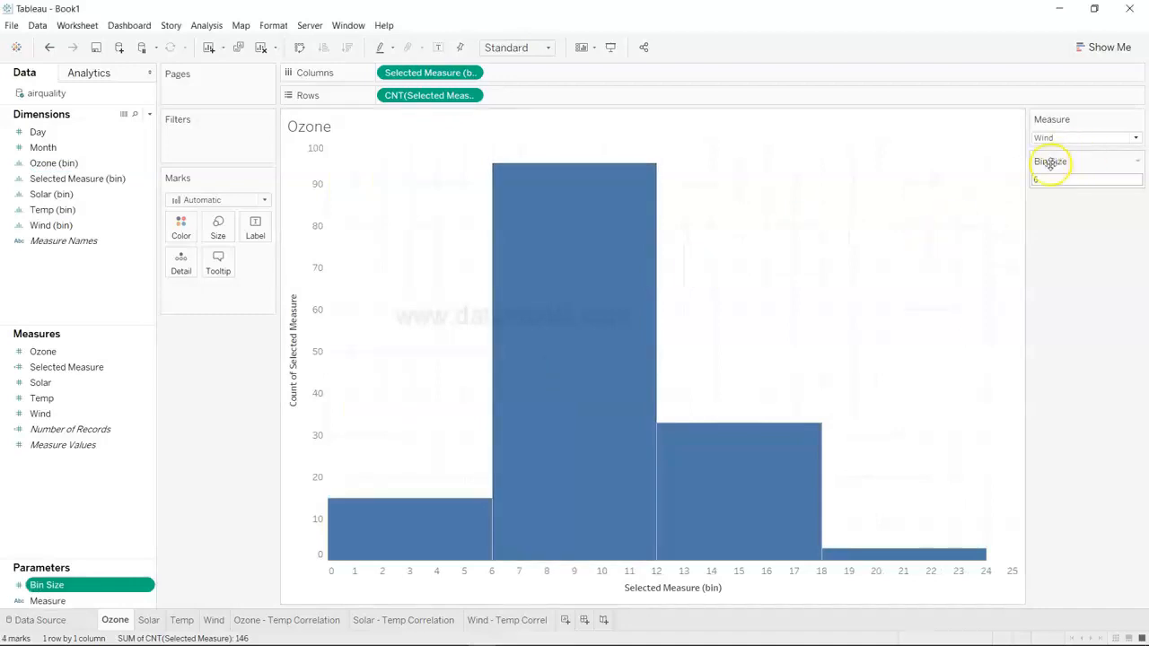
Set the Bin Size parameter to 11 for the Wind histogram
drag(1048, 181, 1018, 182)
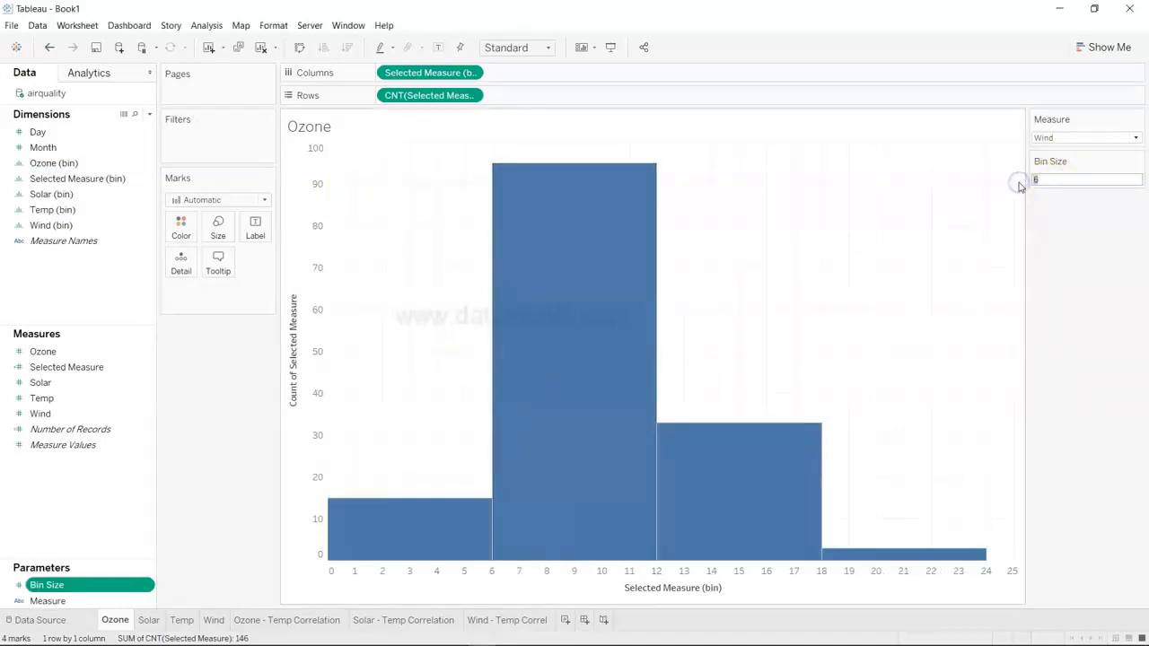
click(1018, 182)
double_click(1057, 184)
key(BackSpace)
text(11)
key(Return)
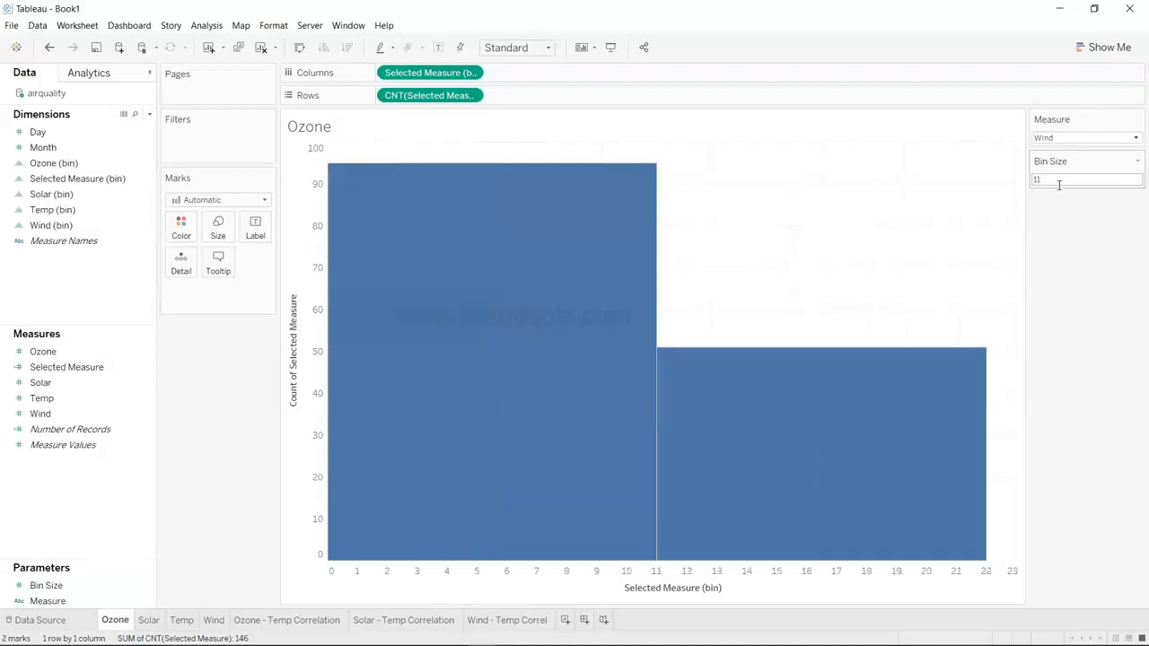
double_click(1061, 183)
mouse_move(777, 428)
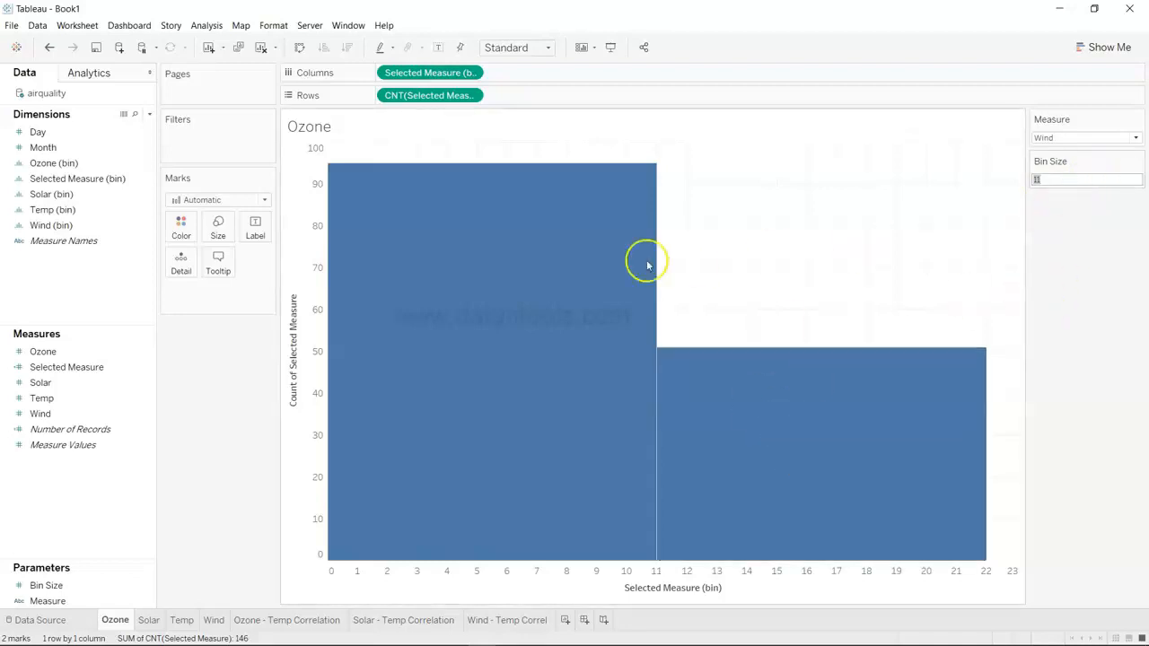
right_click(144, 178)
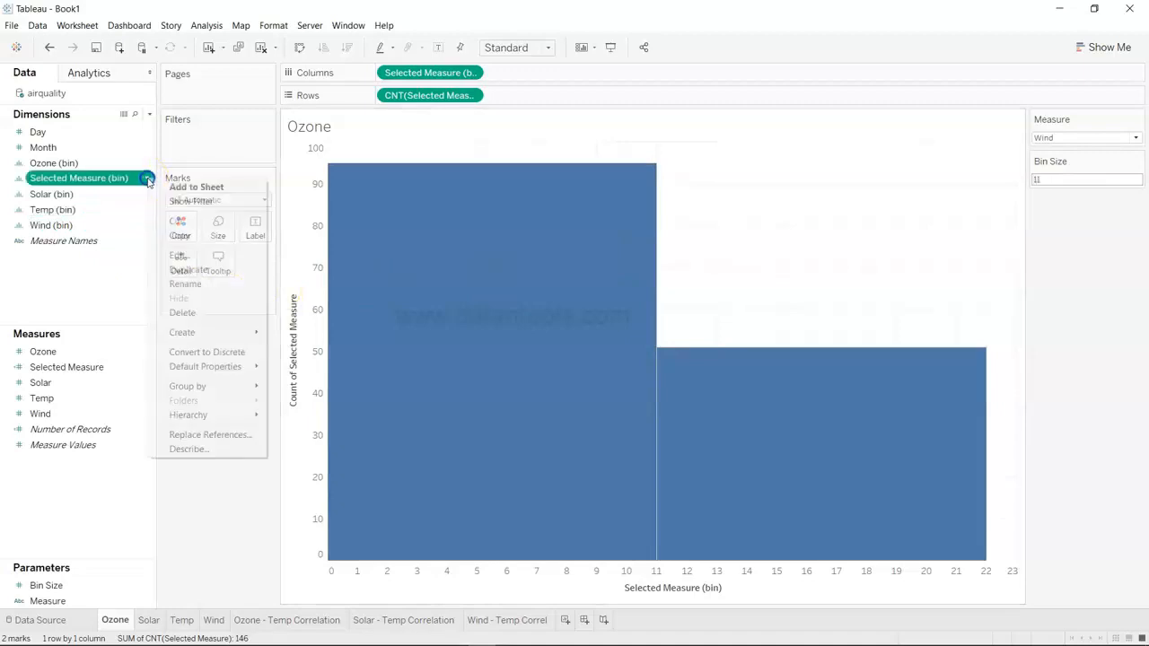
click(177, 257)
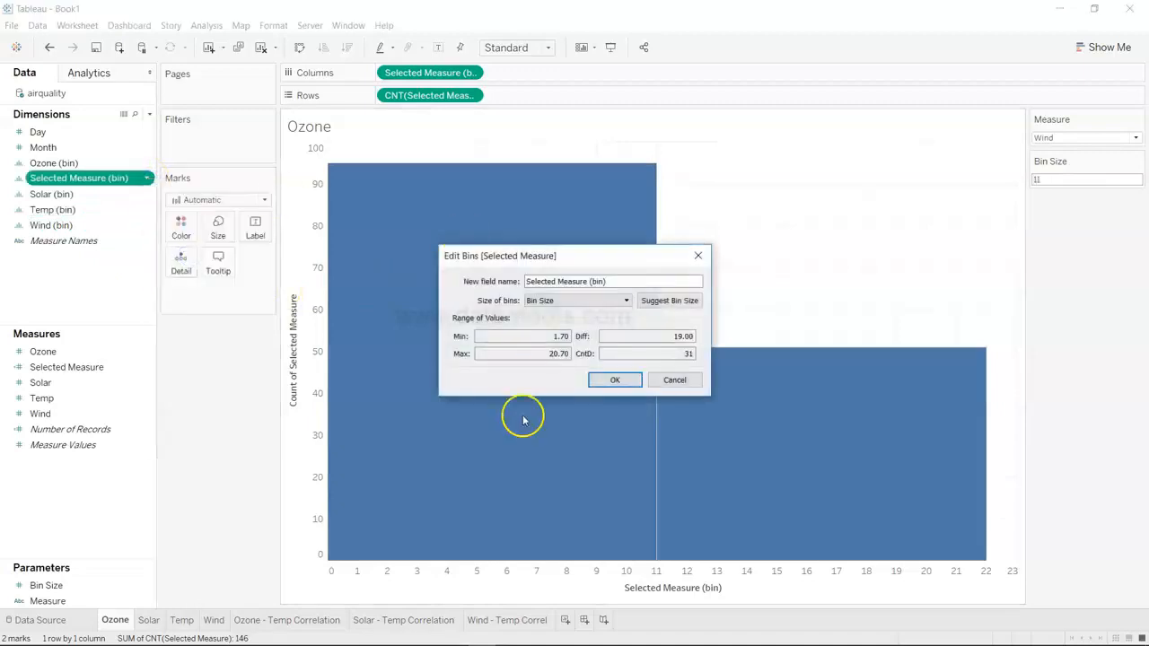
click(602, 303)
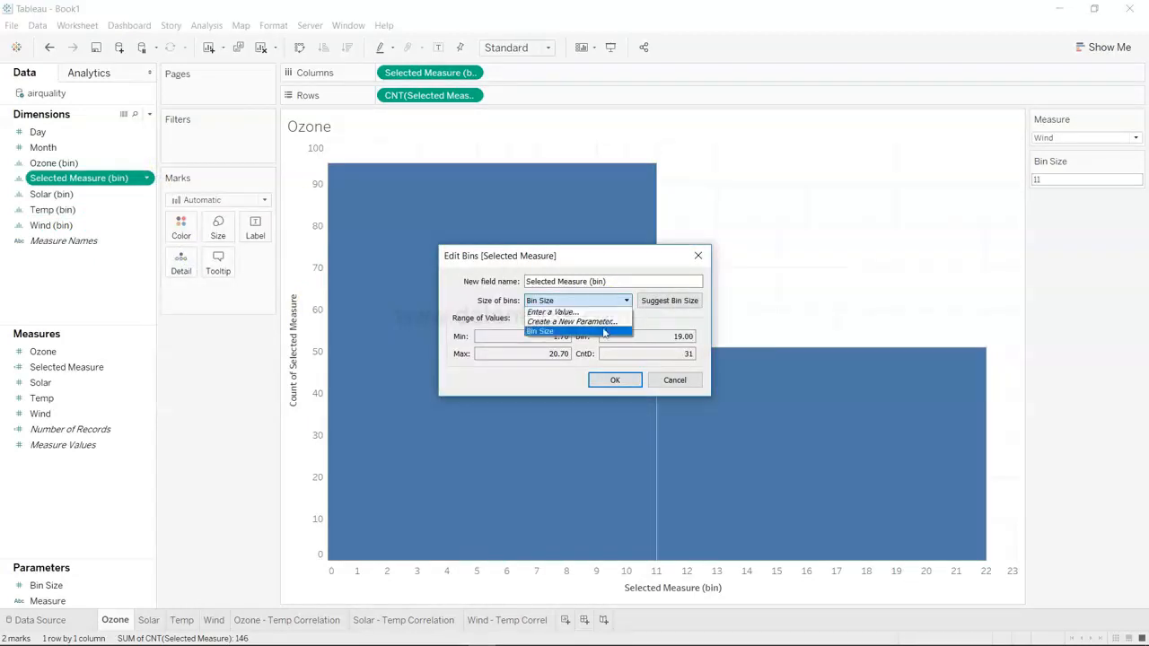
click(697, 256)
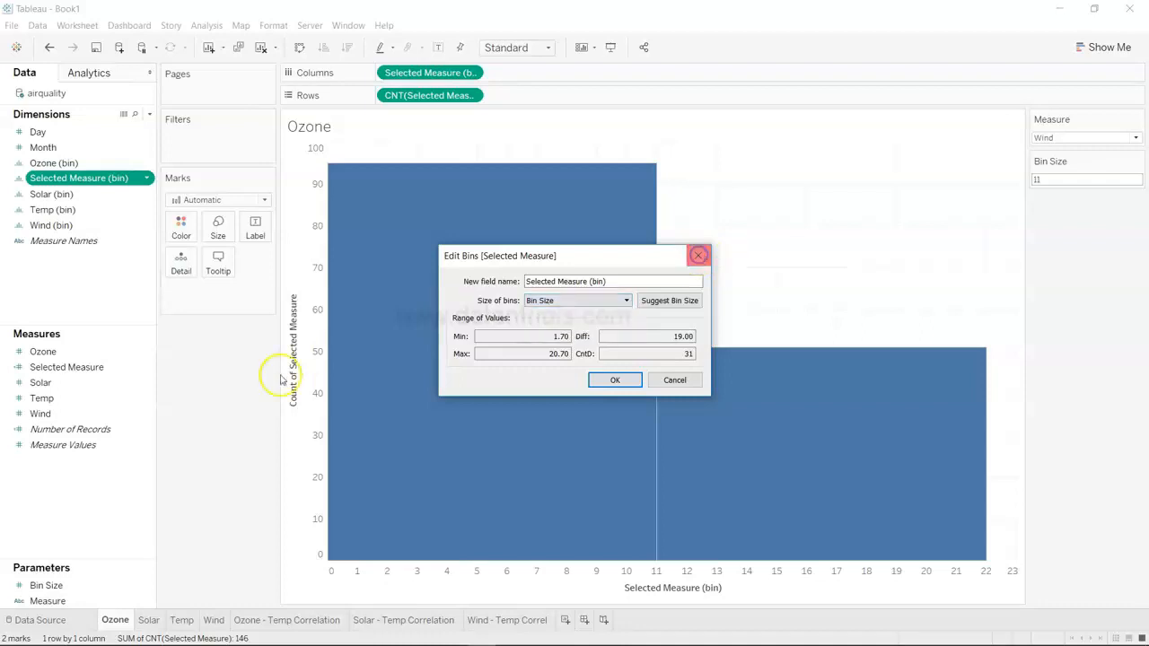
click(698, 256)
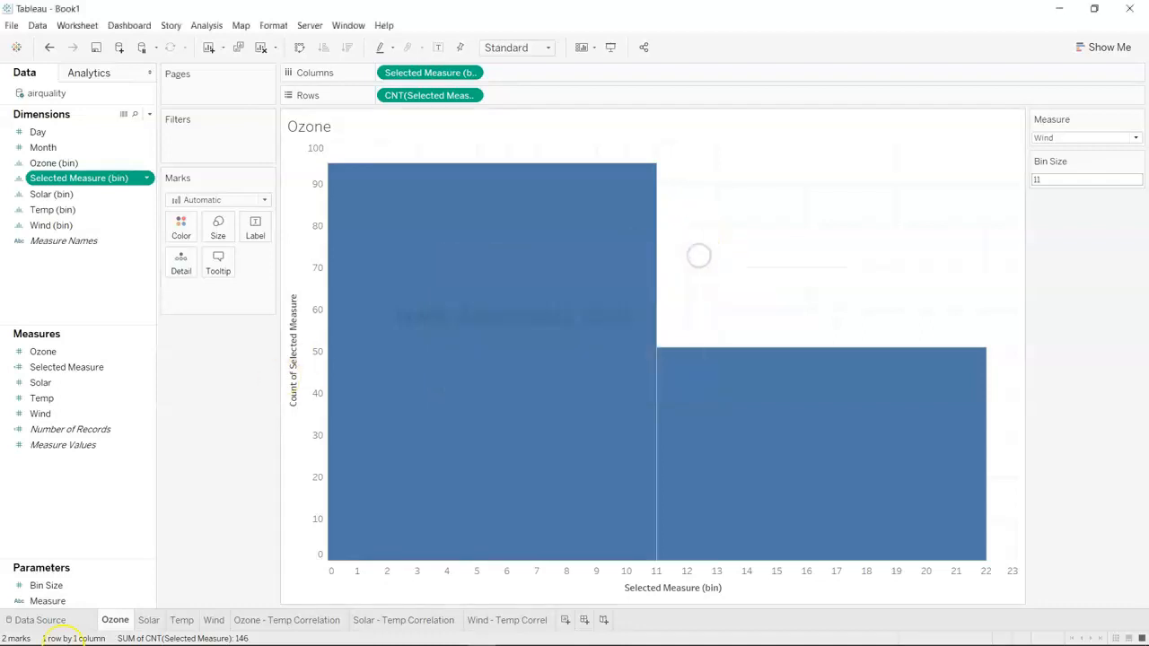
Edit the Bin Size parameter, set its current value to 1 and accept the change
click(143, 586)
click(150, 585)
click(186, 422)
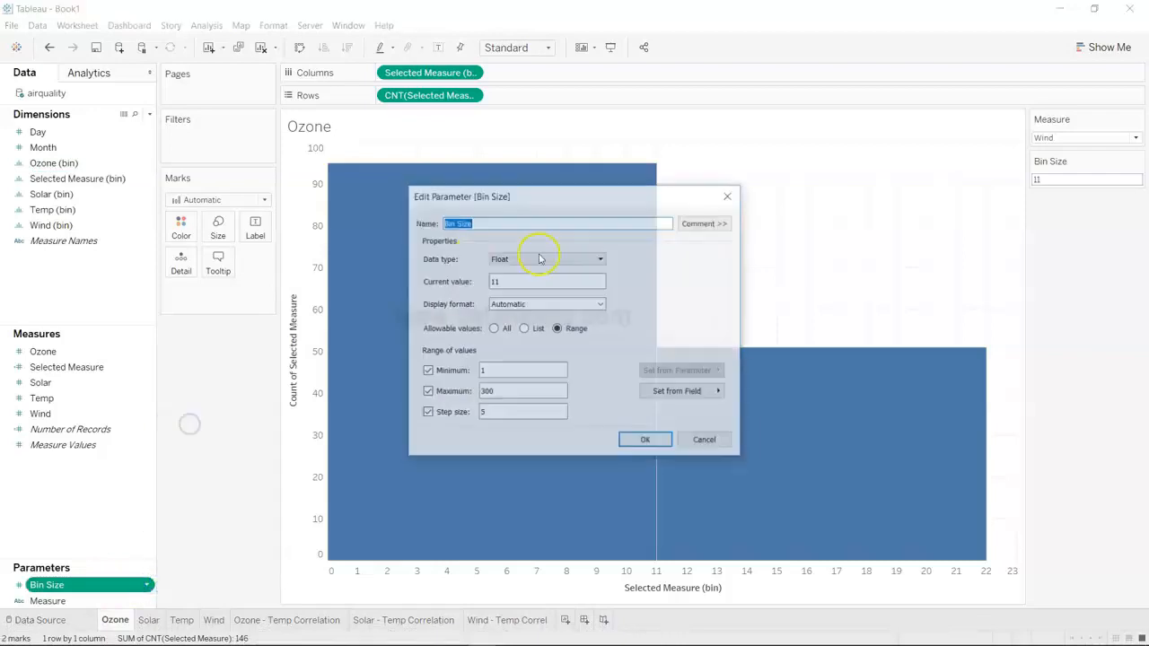
click(507, 282)
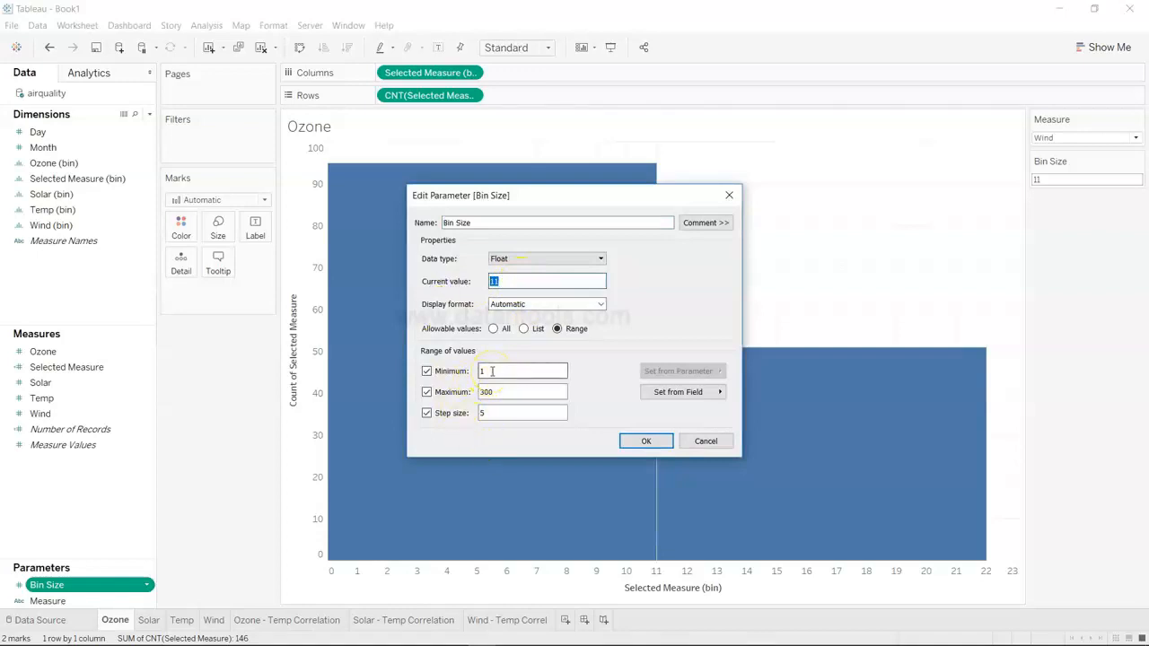
click(503, 412)
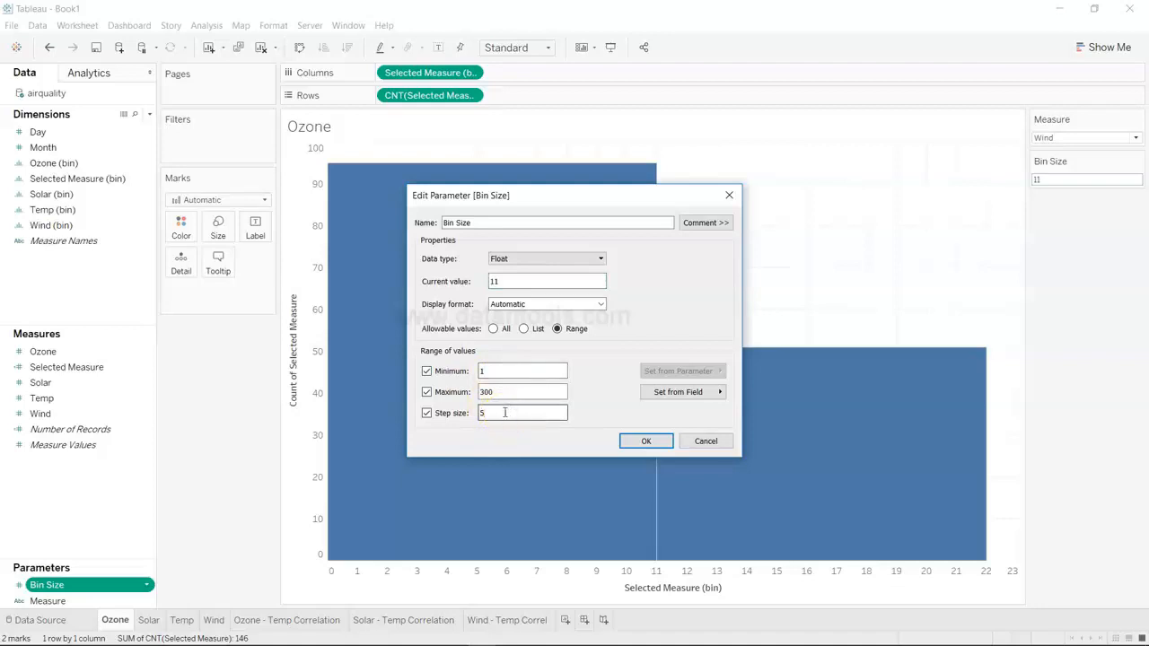
key(Tab)
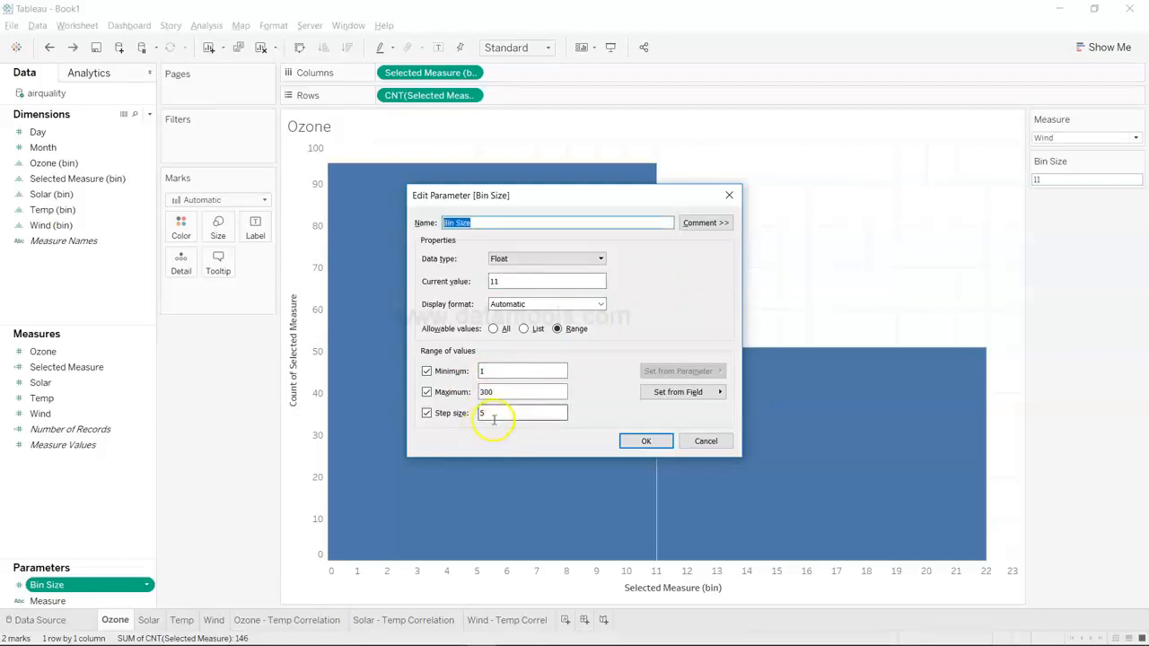
click(519, 281)
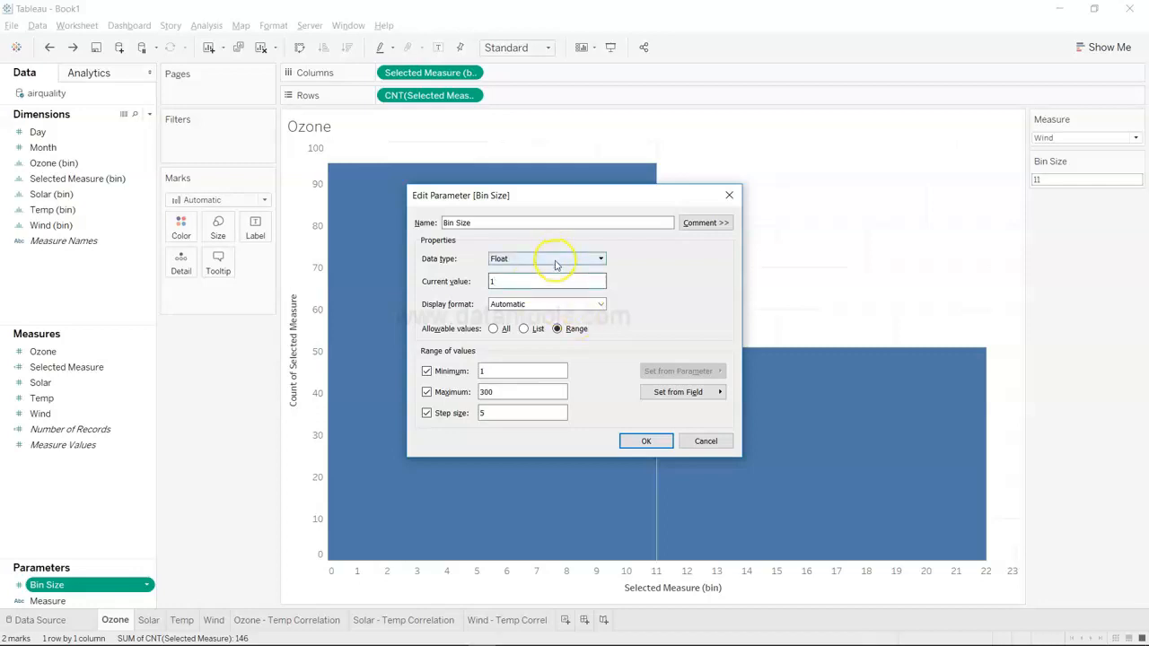
click(642, 441)
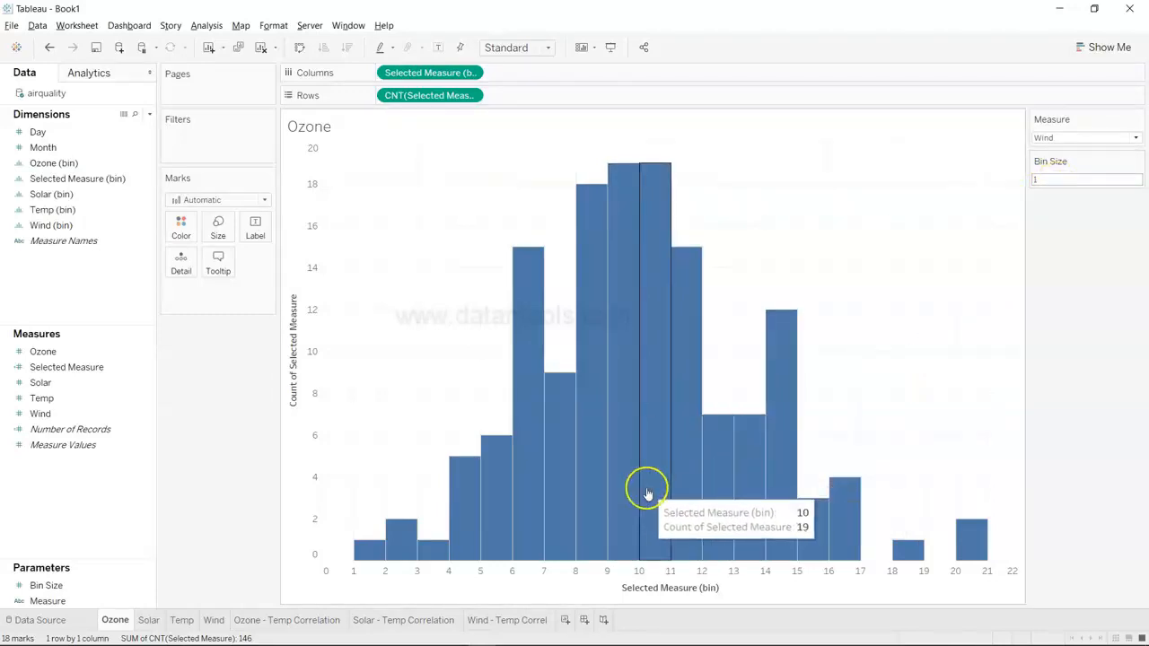
Test Bin Size values 6 and 11 on the Wind histogram and return the parameter to 1
click(1002, 180)
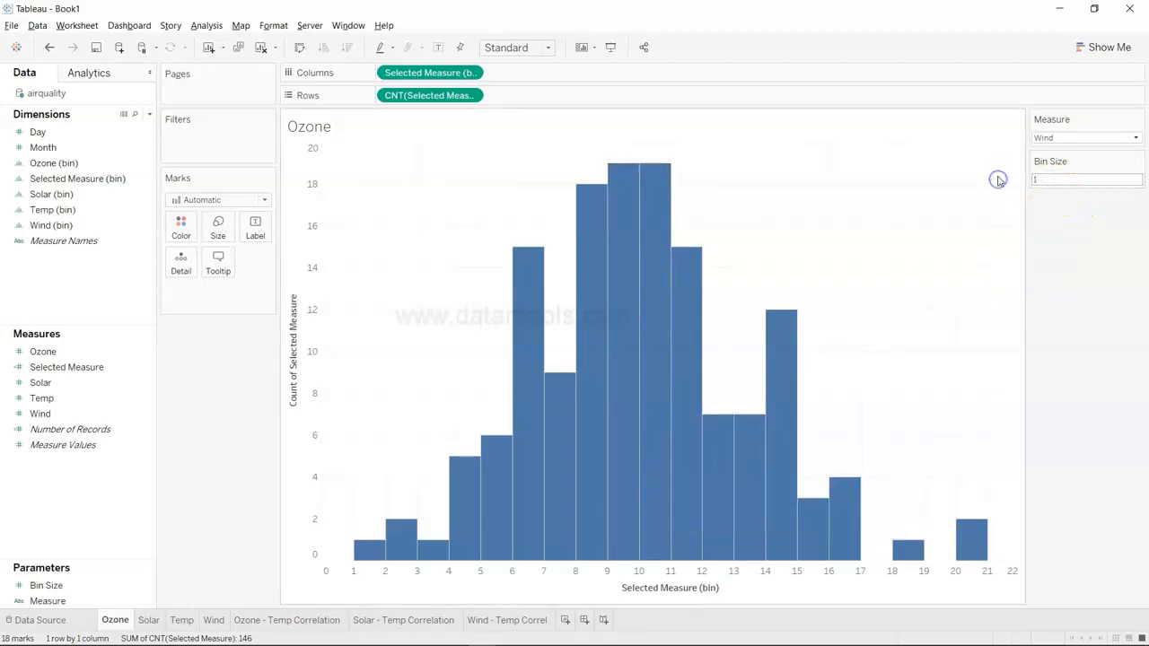
text(6)
key(Return)
click(1084, 175)
click(1003, 180)
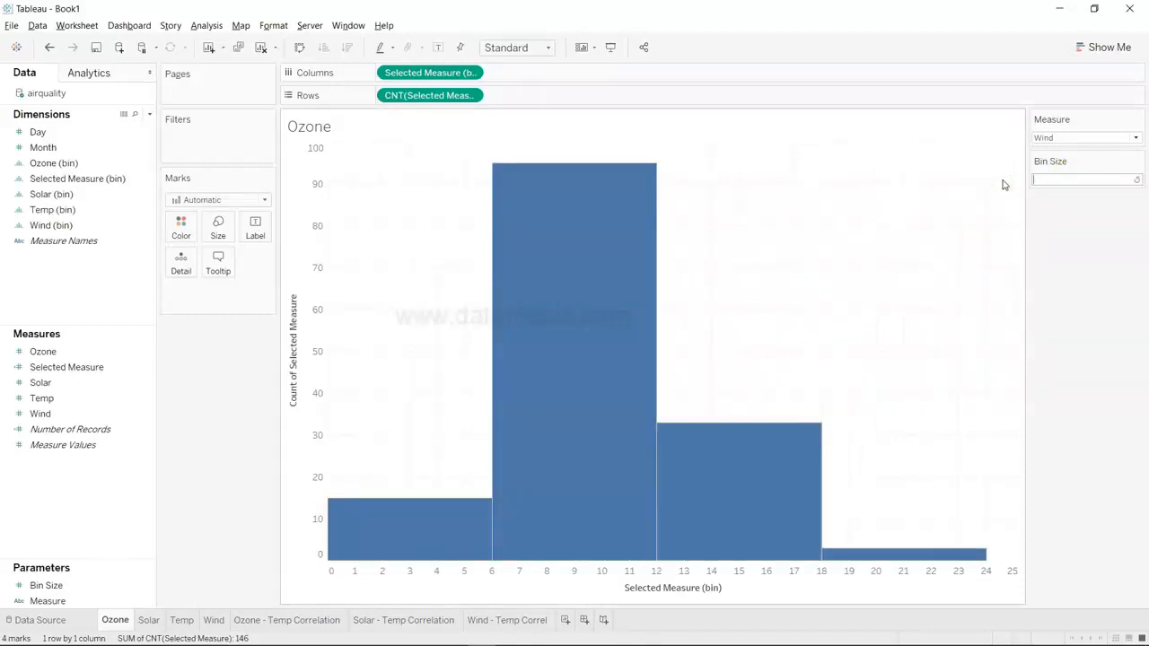
key(Return)
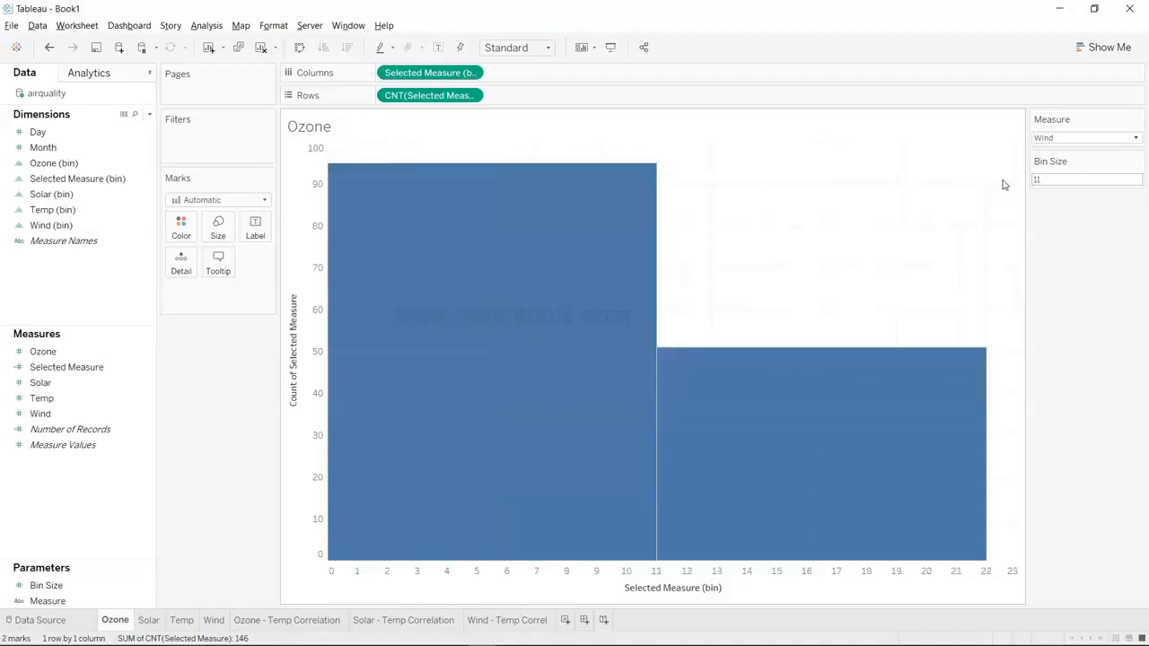
click(1047, 180)
click(1017, 181)
key(Return)
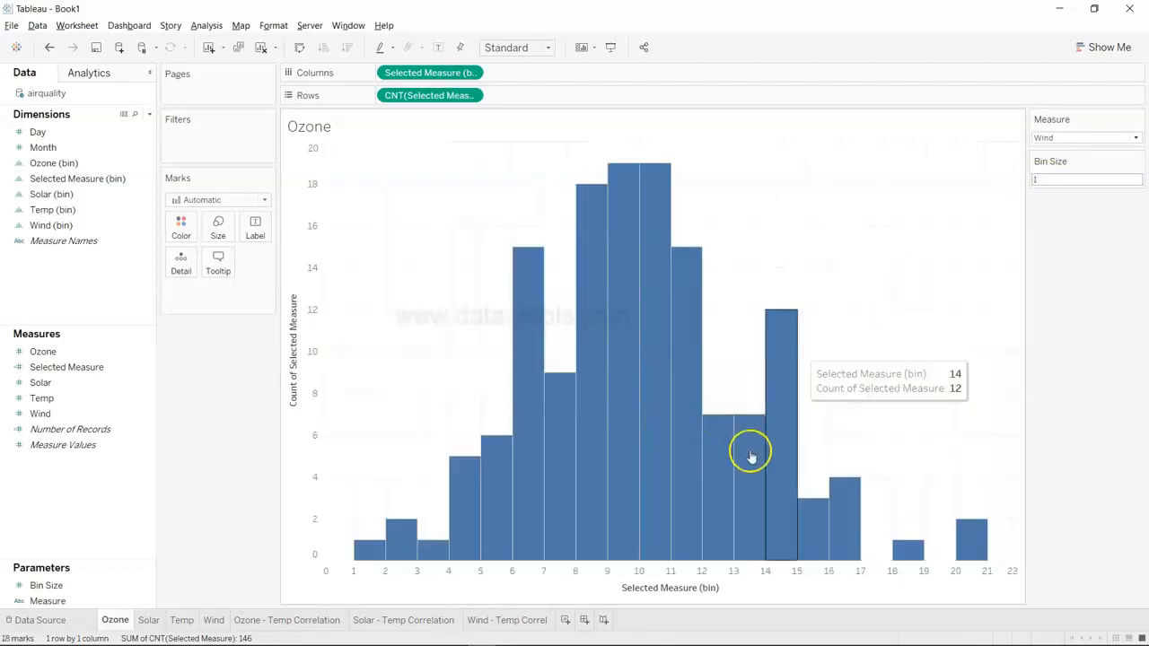
Switch the histogram's Measure parameter to Solar and set the Bin Size to 21
click(1072, 136)
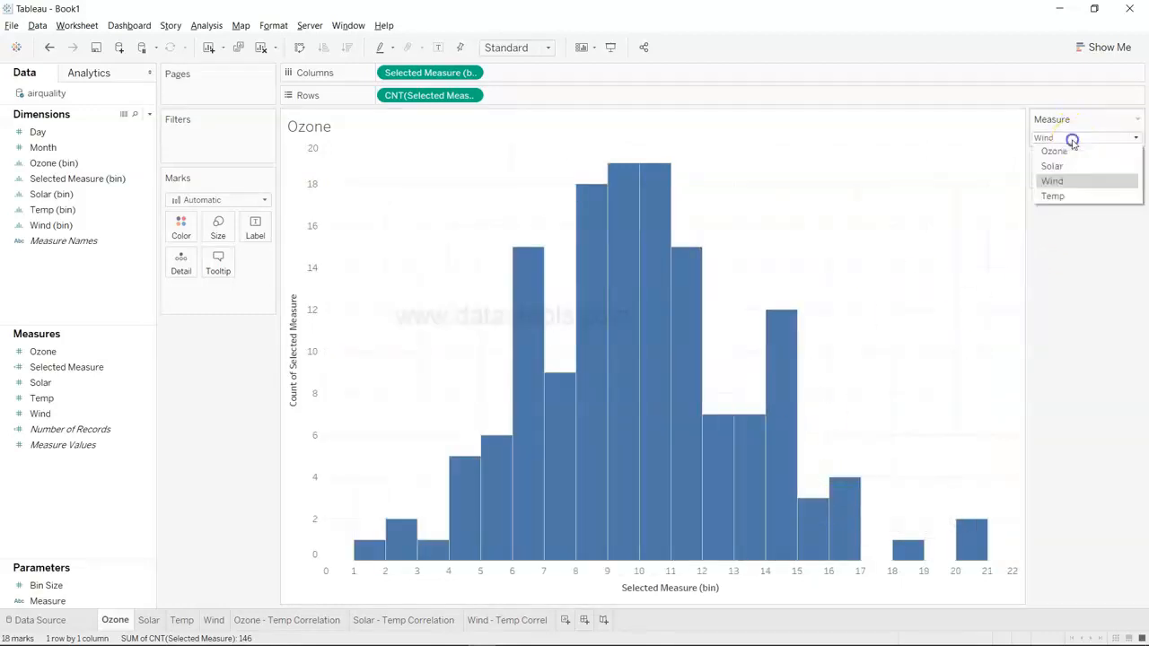
click(1074, 167)
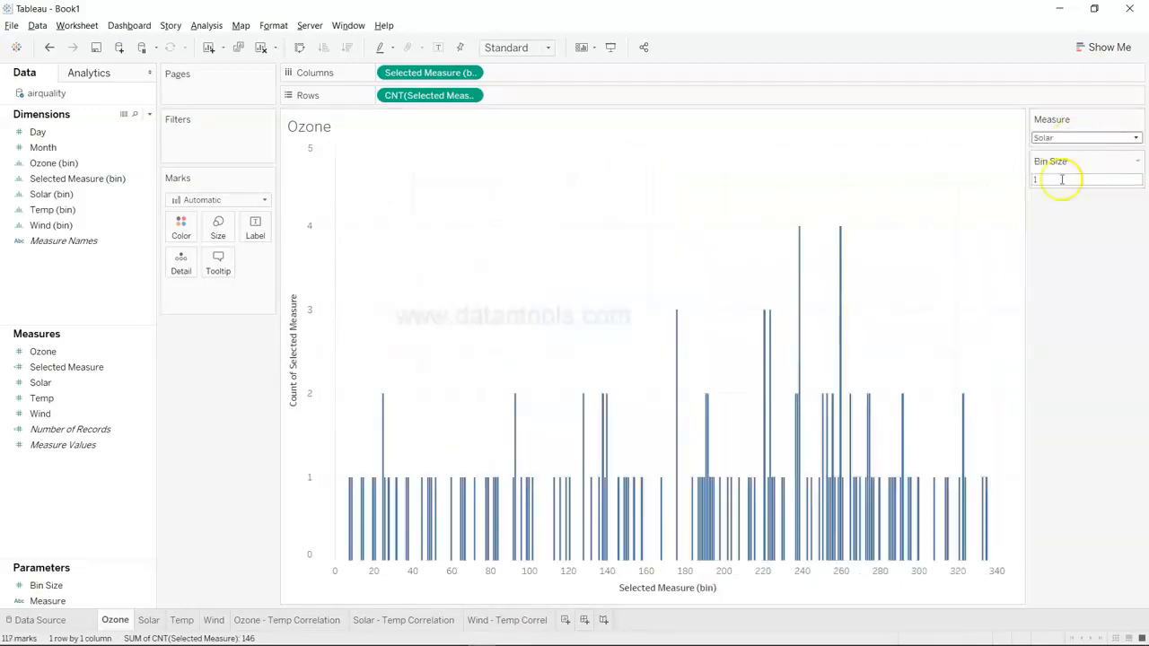
click(1069, 182)
key(BackSpace)
text(2)
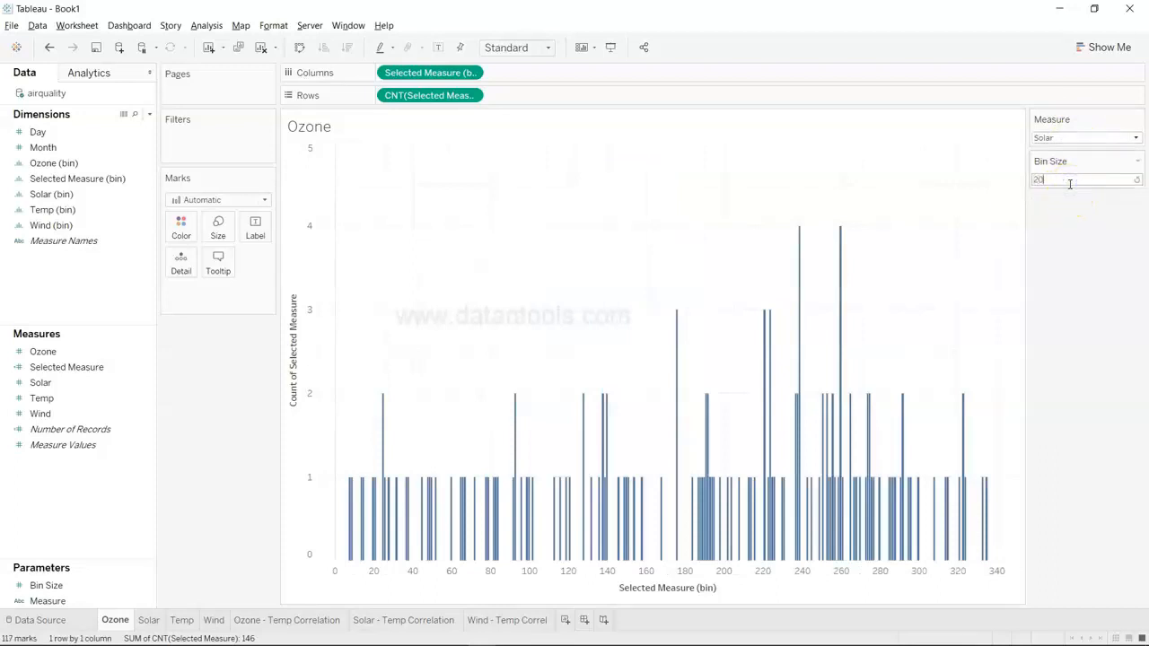
text(1)
key(Return)
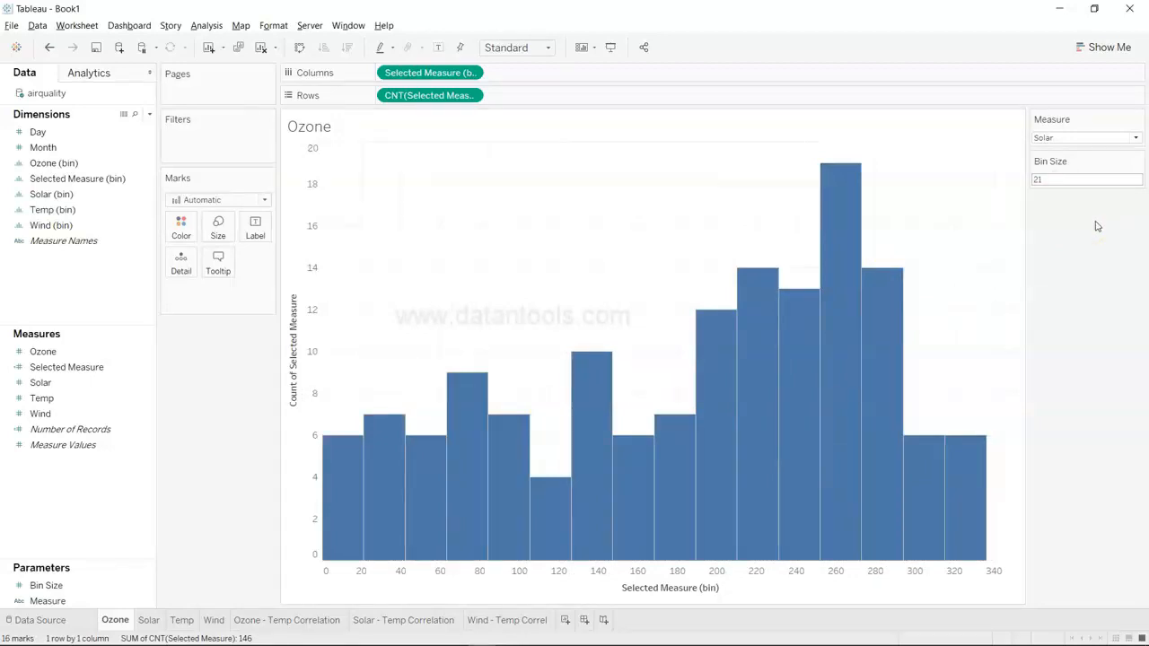
Rename the Ozone worksheet as "Automated"
double_click(122, 621)
text(Automated)
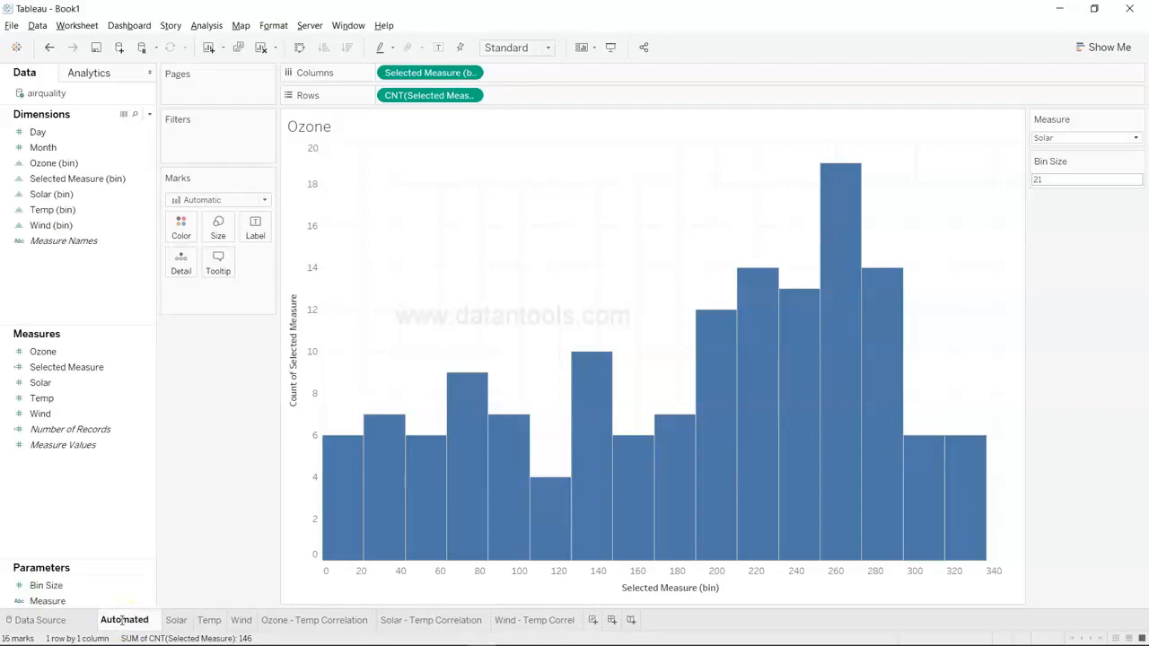
click(308, 371)
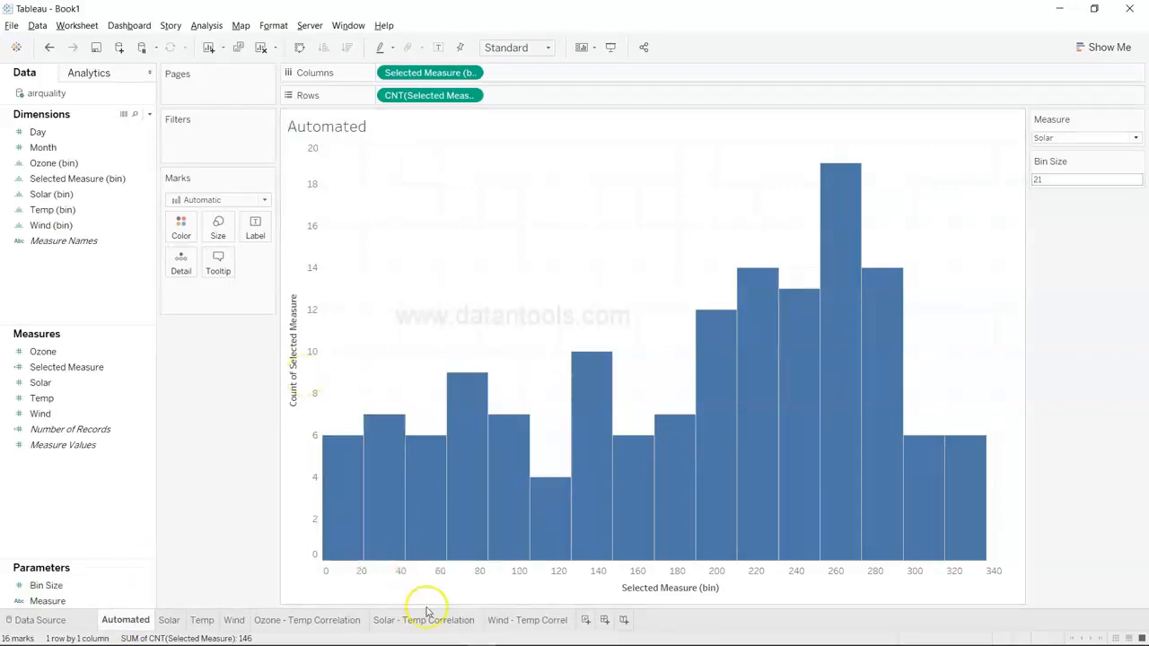
On the Ozone - Temp Correlation sheet, replace Ozone on Columns with Selected Measure and show the Measure parameter control
click(350, 619)
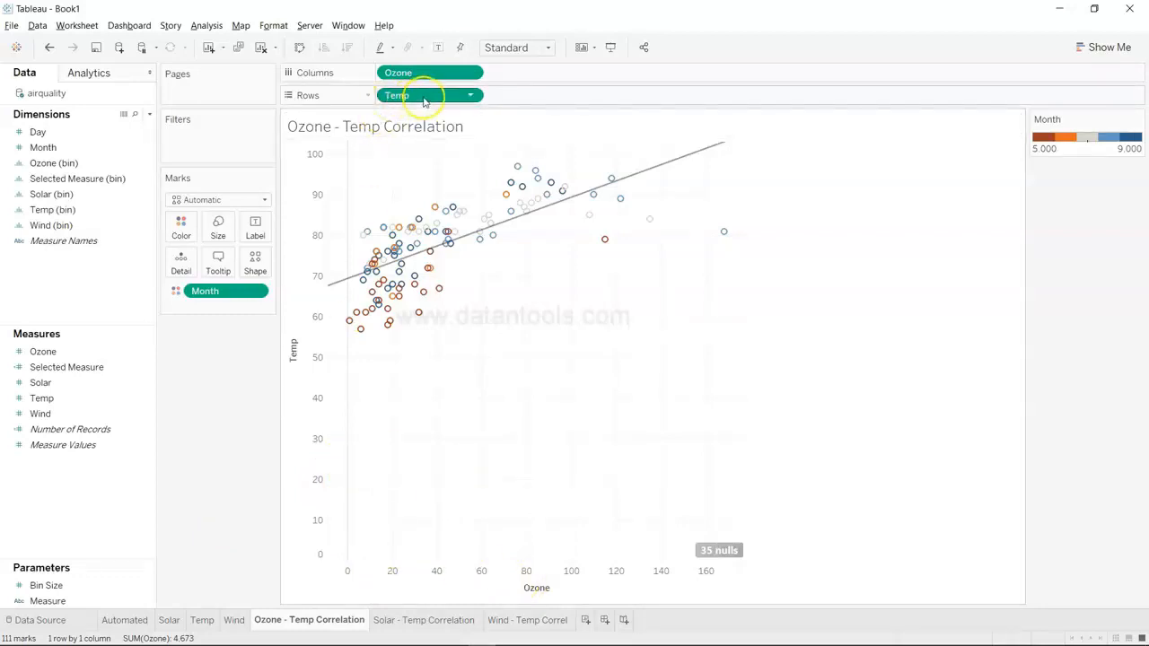
click(139, 405)
click(113, 367)
drag(113, 366, 446, 75)
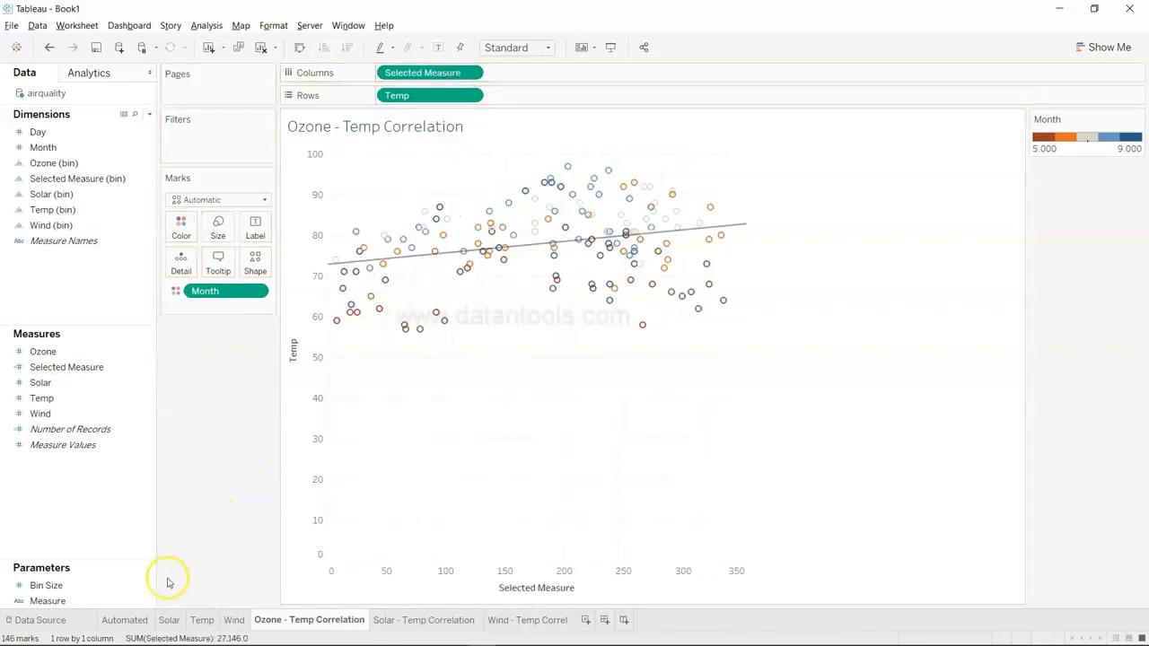
right_click(148, 602)
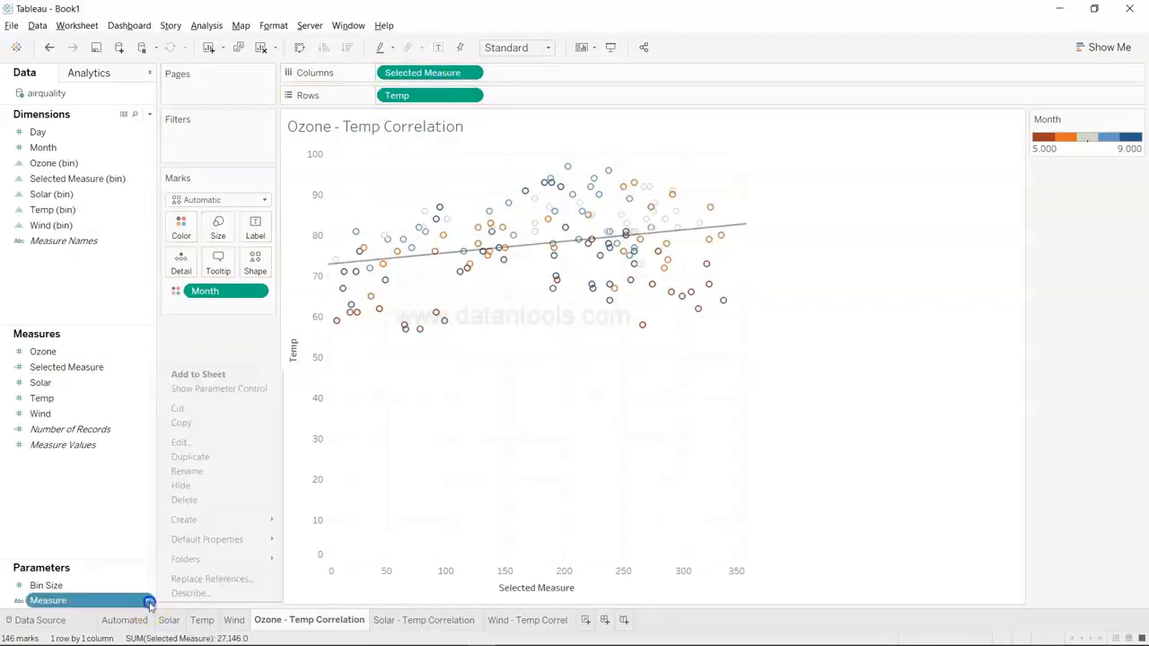
click(218, 389)
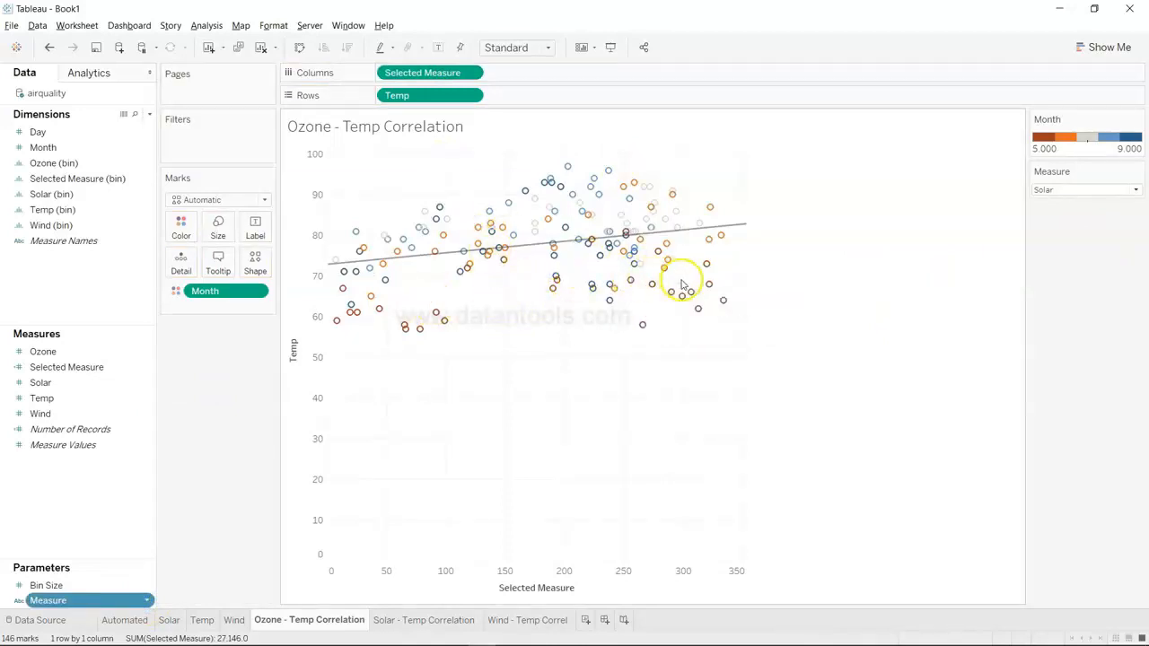
View the Solar - Temp Correlation sheet for comparison, and set the Measure to Ozone back on the Ozone - Temp Correlation sheet
click(424, 619)
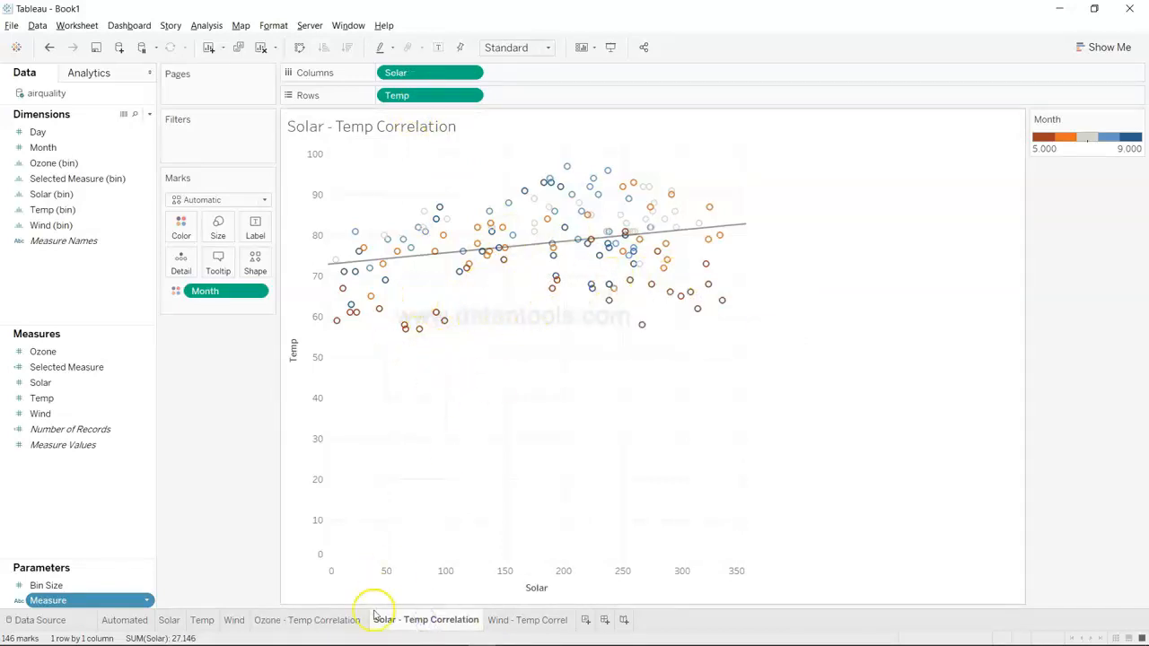
click(333, 621)
click(1045, 189)
click(1055, 204)
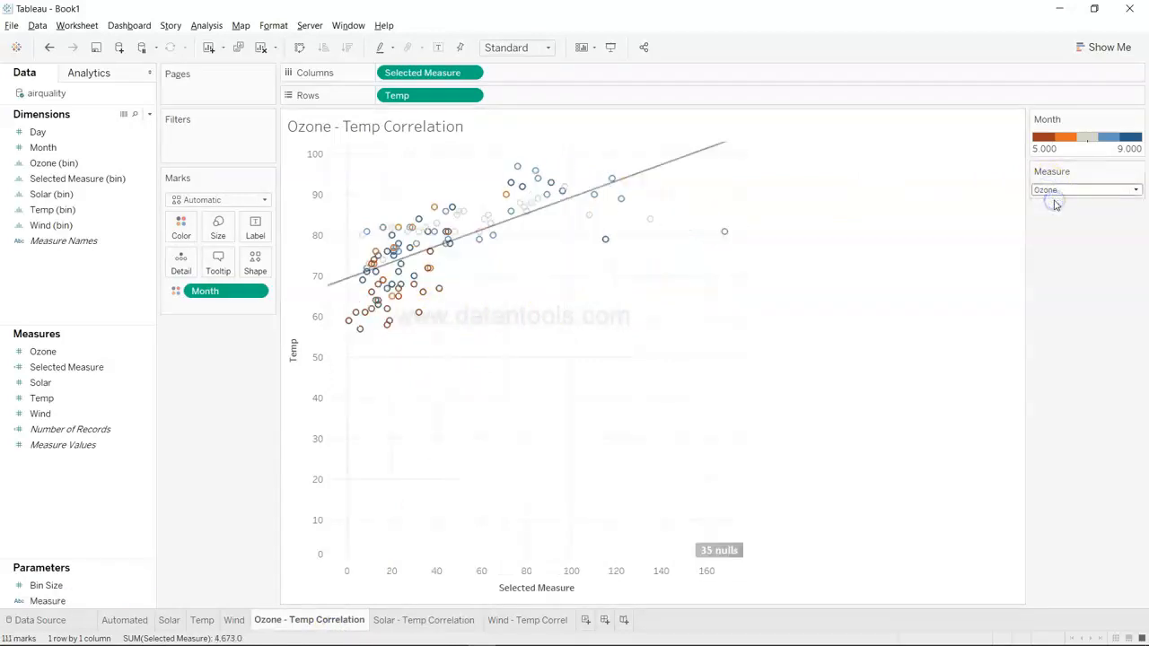
Switch the correlation plot's Measure to Wind, to Temp while inspecting a mark at the line's upper end, and back to Wind
click(1067, 184)
click(1070, 232)
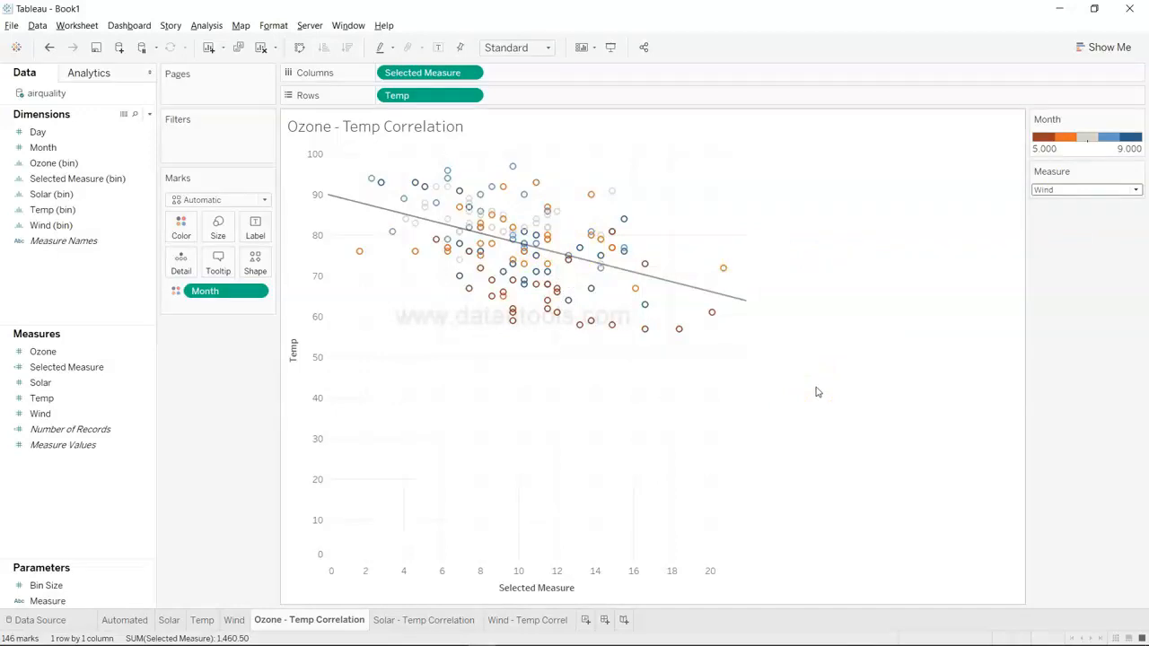
click(1106, 190)
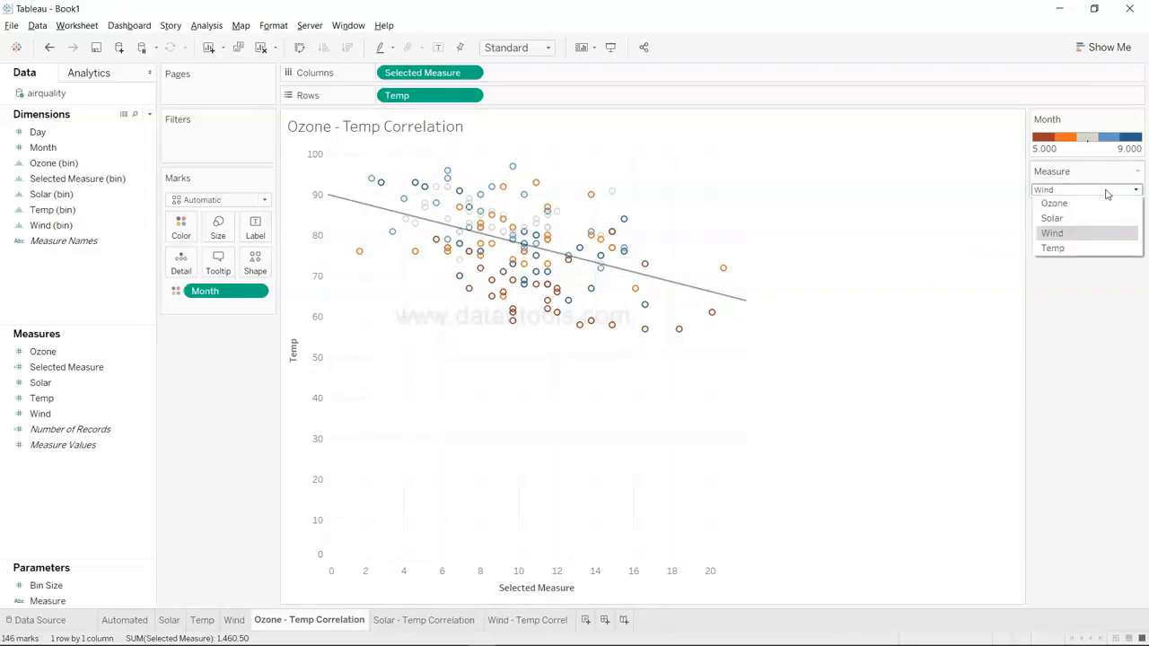
click(1090, 250)
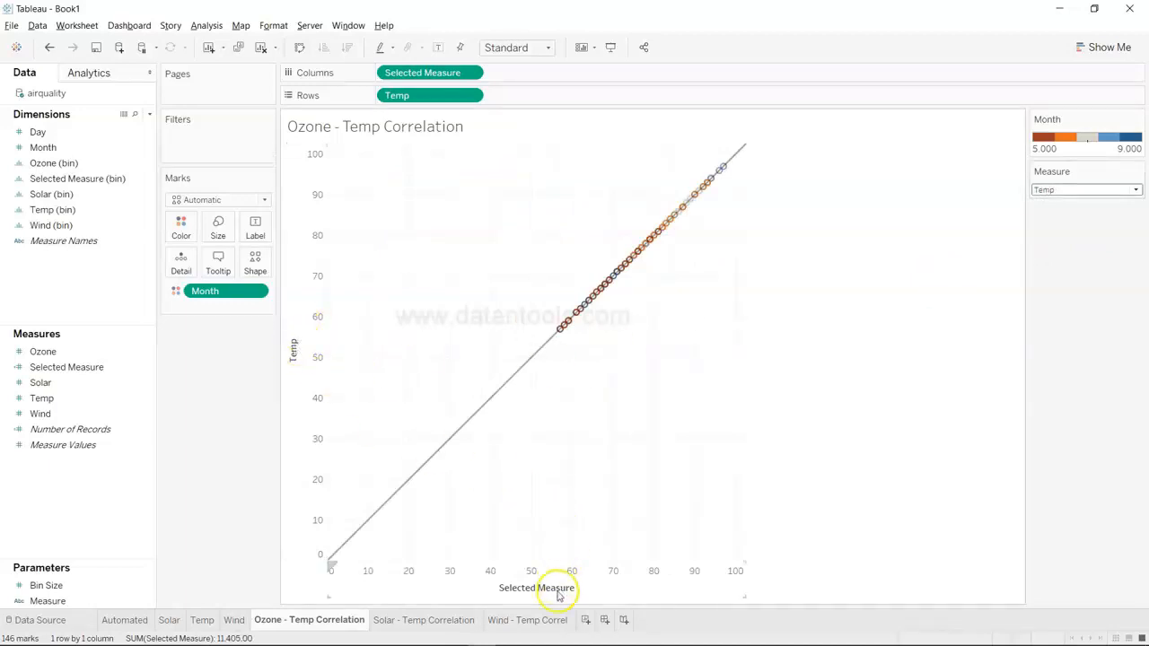
mouse_move(727, 179)
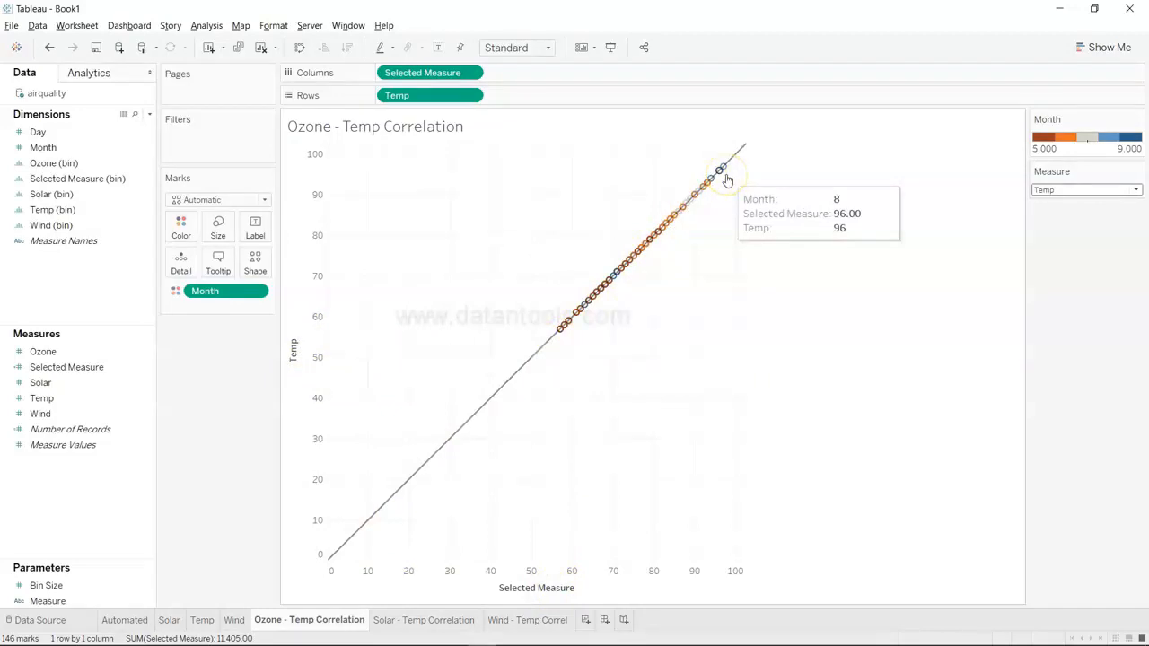
click(1072, 190)
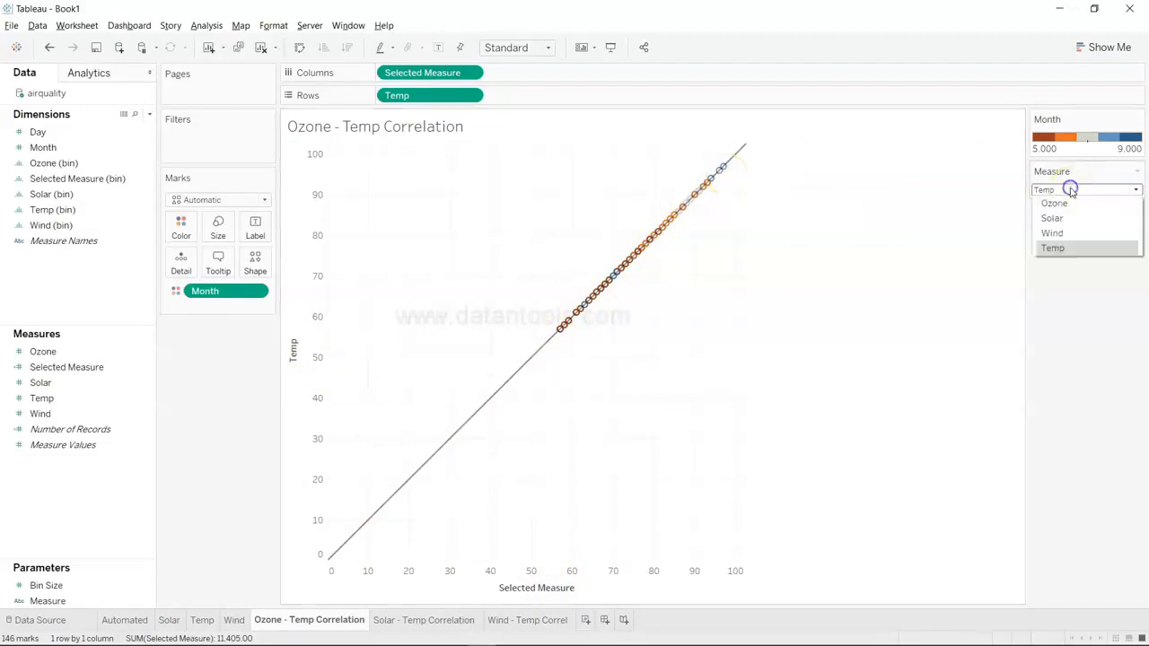
click(1071, 233)
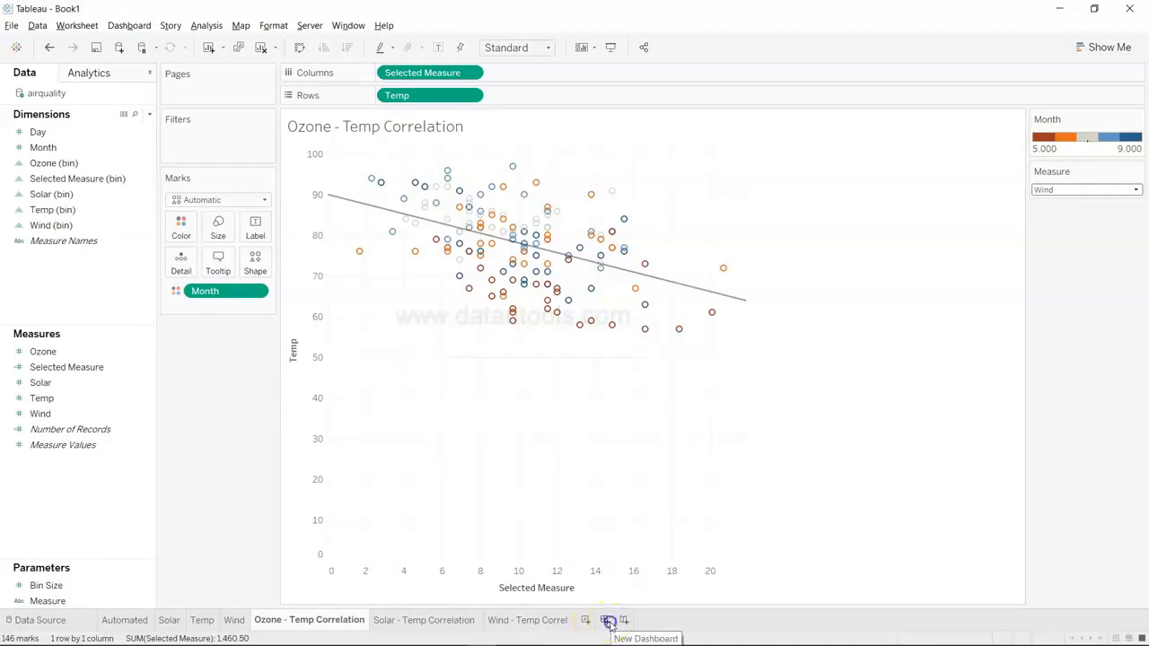
Create a new dashboard and place the Automated sheet on it
click(606, 620)
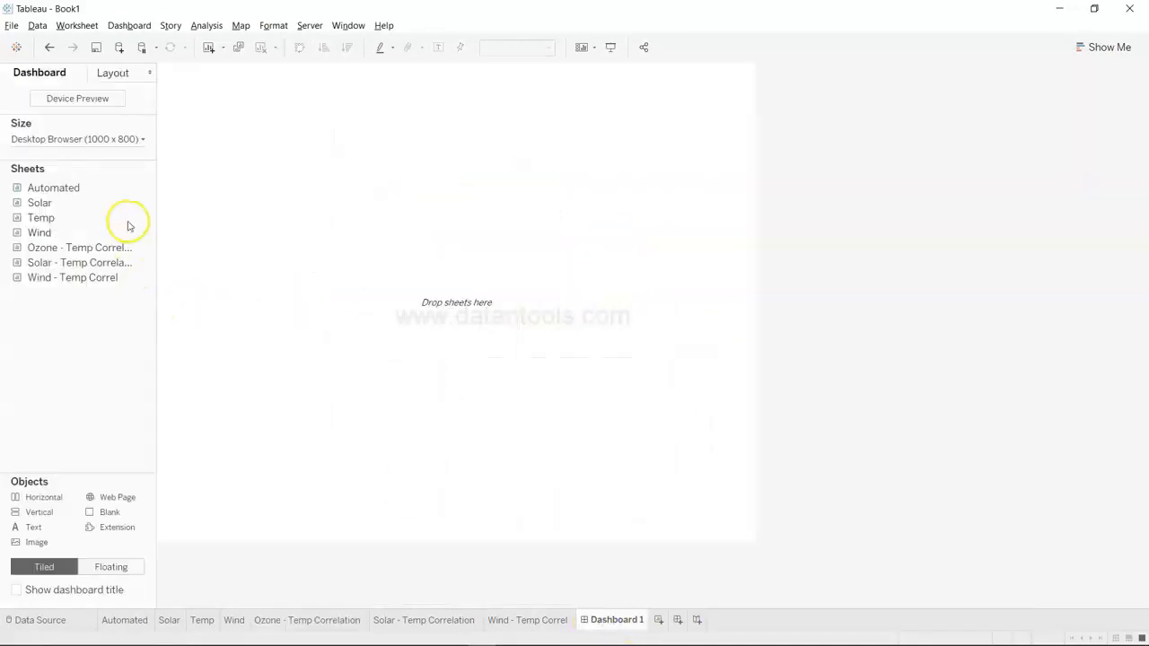
mouse_move(115, 187)
drag(113, 188, 420, 270)
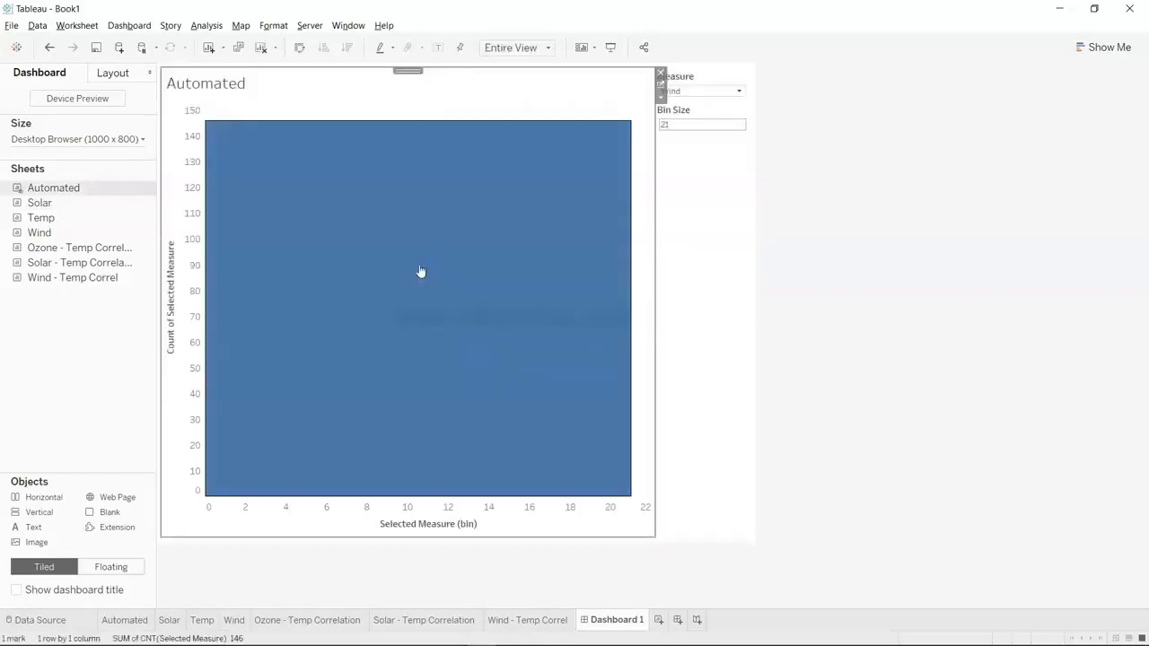
Add the Ozone - Temp Correlation sheet to the dashboard, placed above the Automated histogram
mouse_move(101, 255)
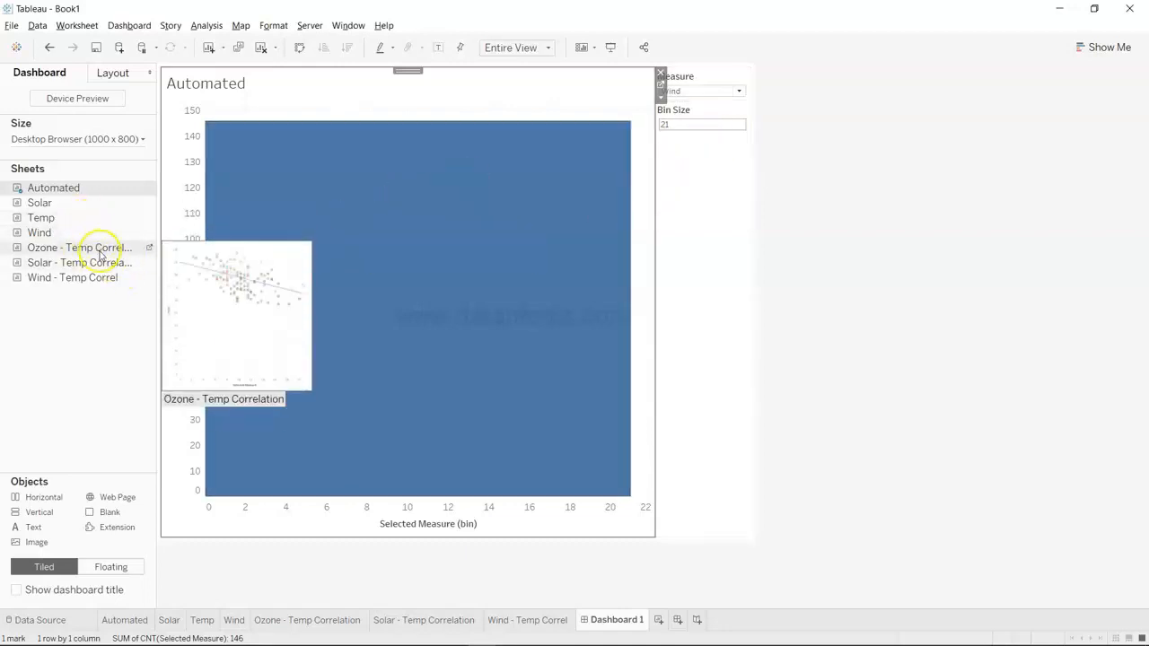
drag(100, 256, 409, 489)
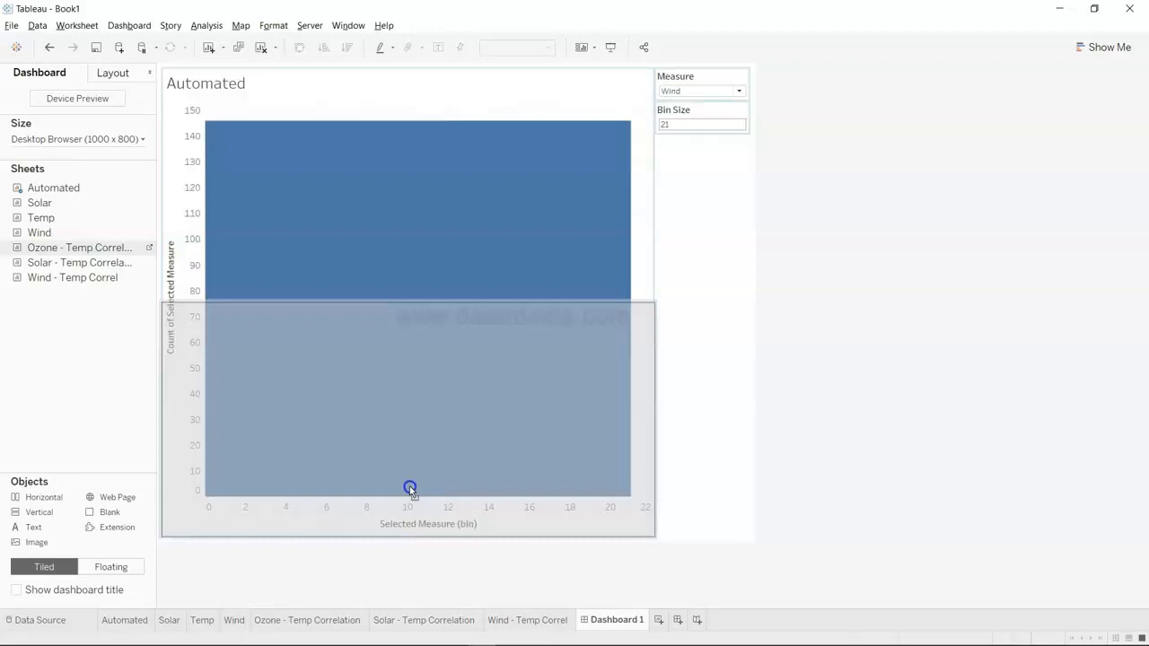
drag(410, 489, 414, 186)
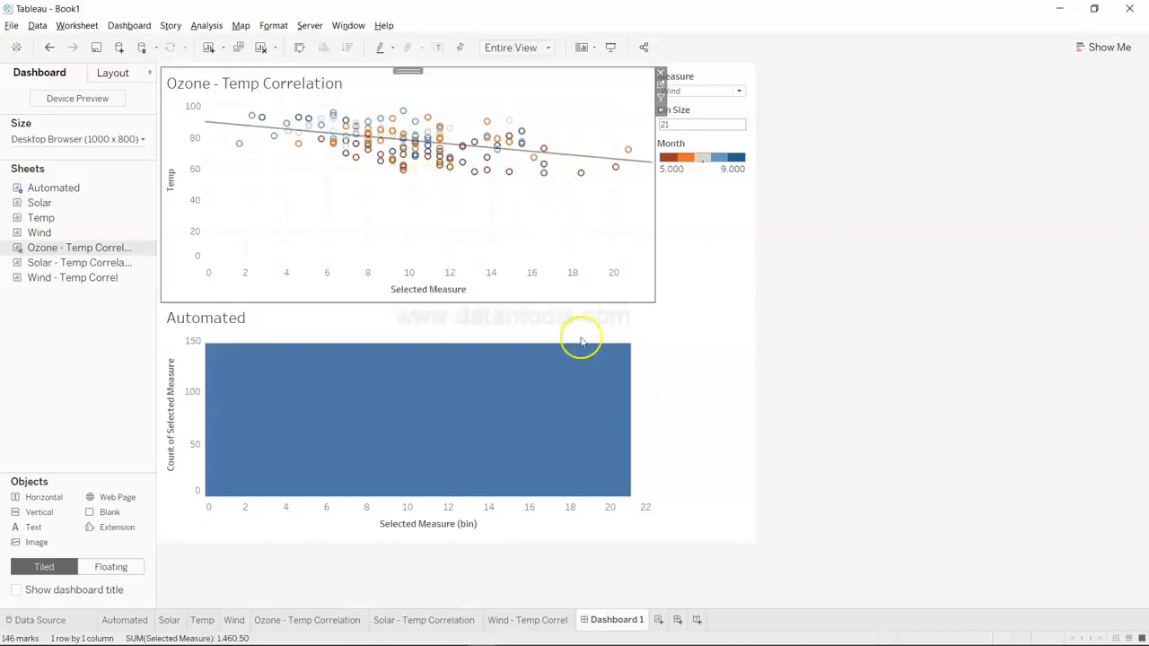
click(827, 271)
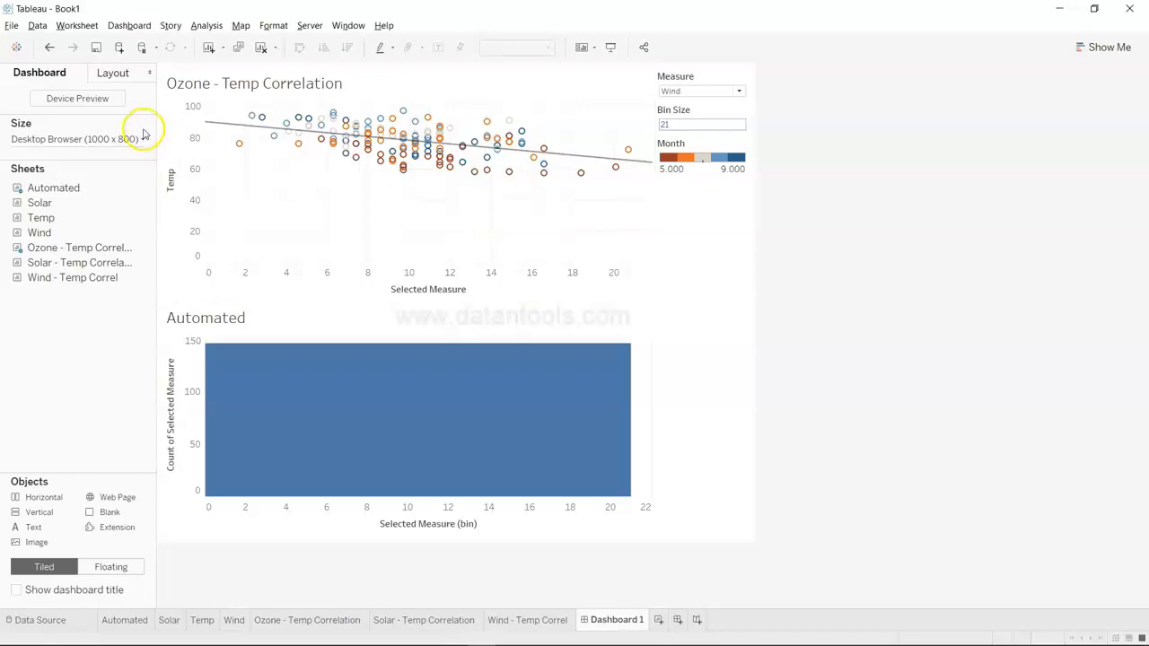
Add a text object reading "New York Air Quality Data Analysis" above the correlation plot and reduce its height
mouse_move(102, 514)
mouse_down()
mouse_move(239, 151)
mouse_move(282, 90)
mouse_move(318, 87)
mouse_move(285, 96)
mouse_up()
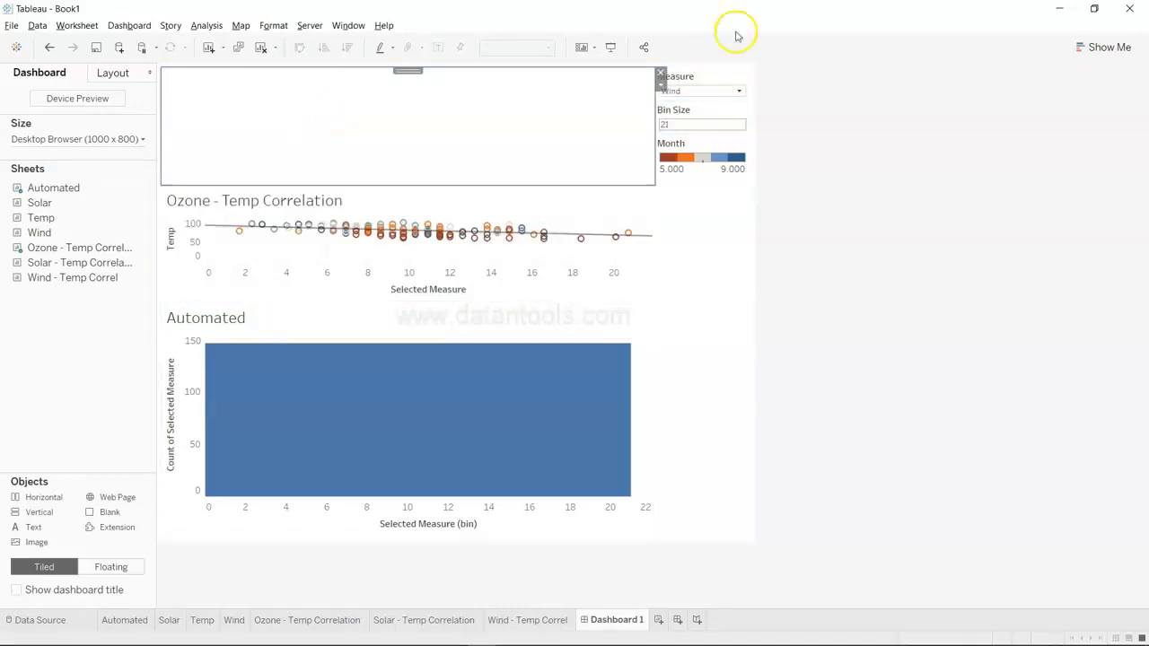
click(660, 73)
drag(49, 528, 330, 93)
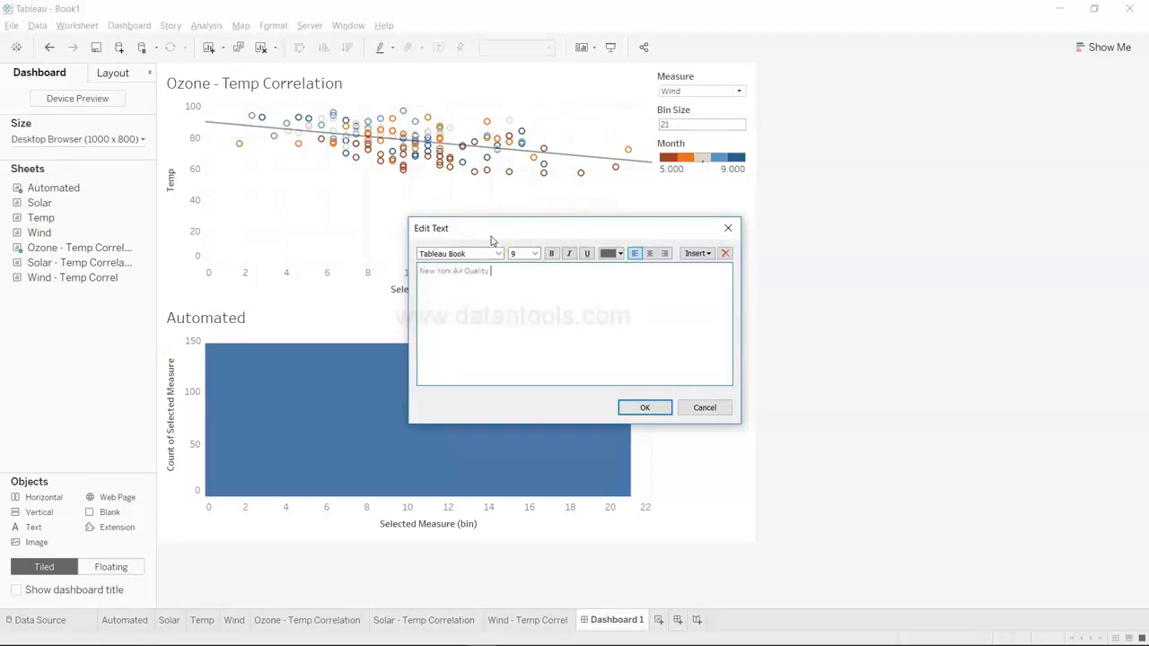
text(Data Analysis)
click(644, 408)
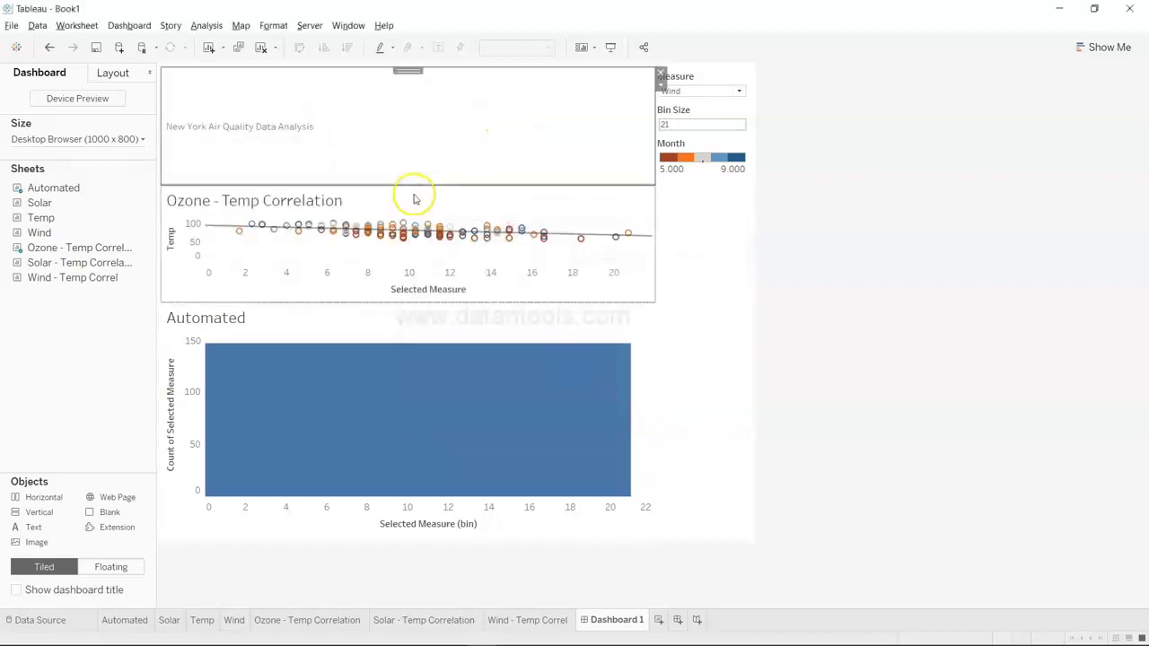
drag(432, 184, 434, 146)
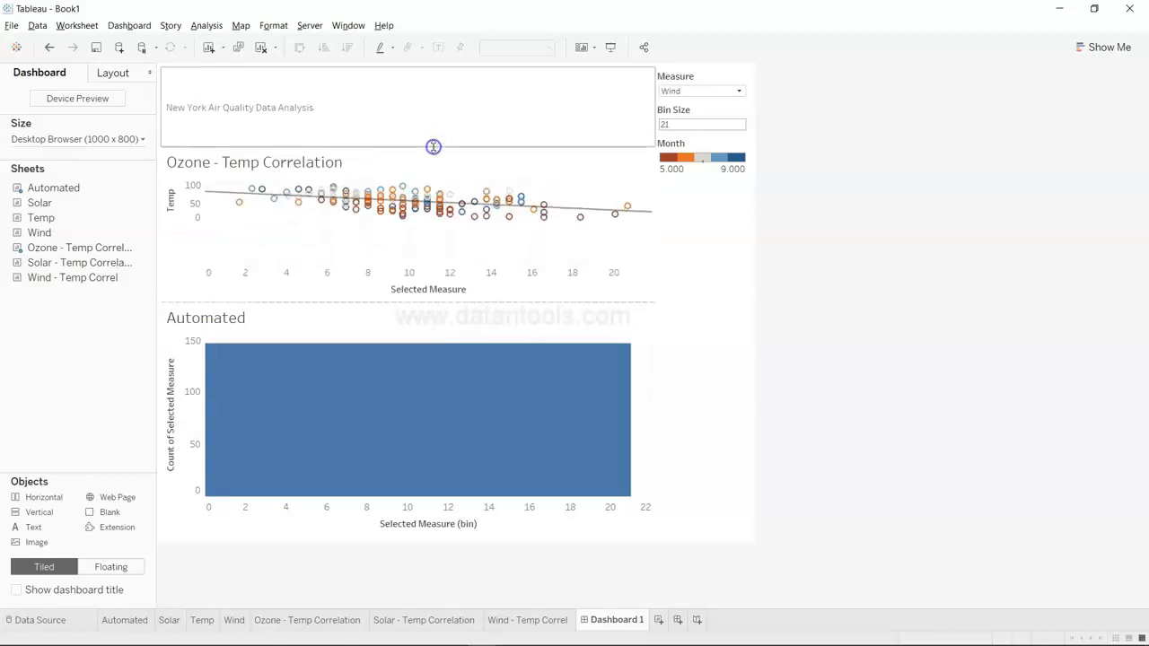
right_click(468, 113)
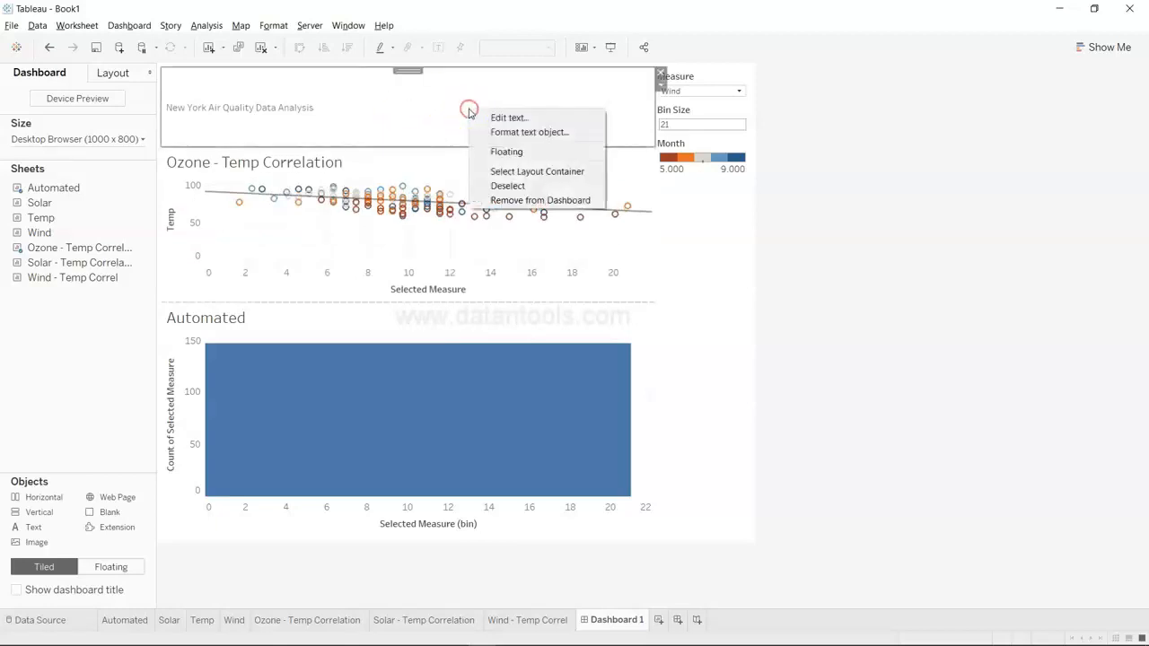
click(522, 132)
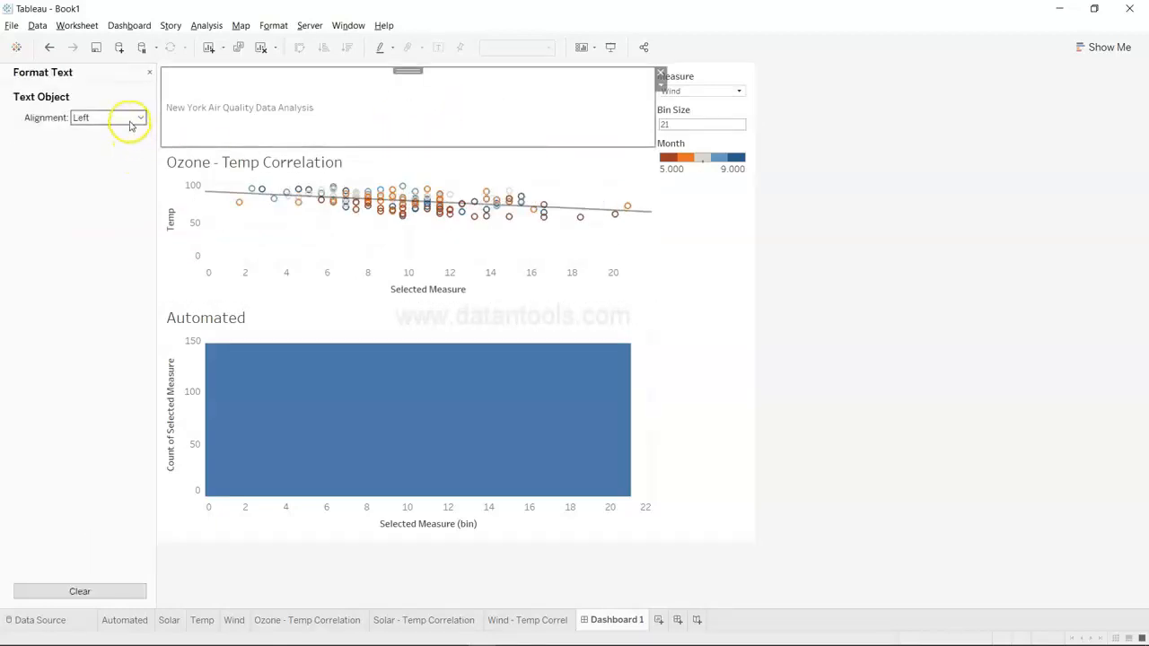
click(130, 120)
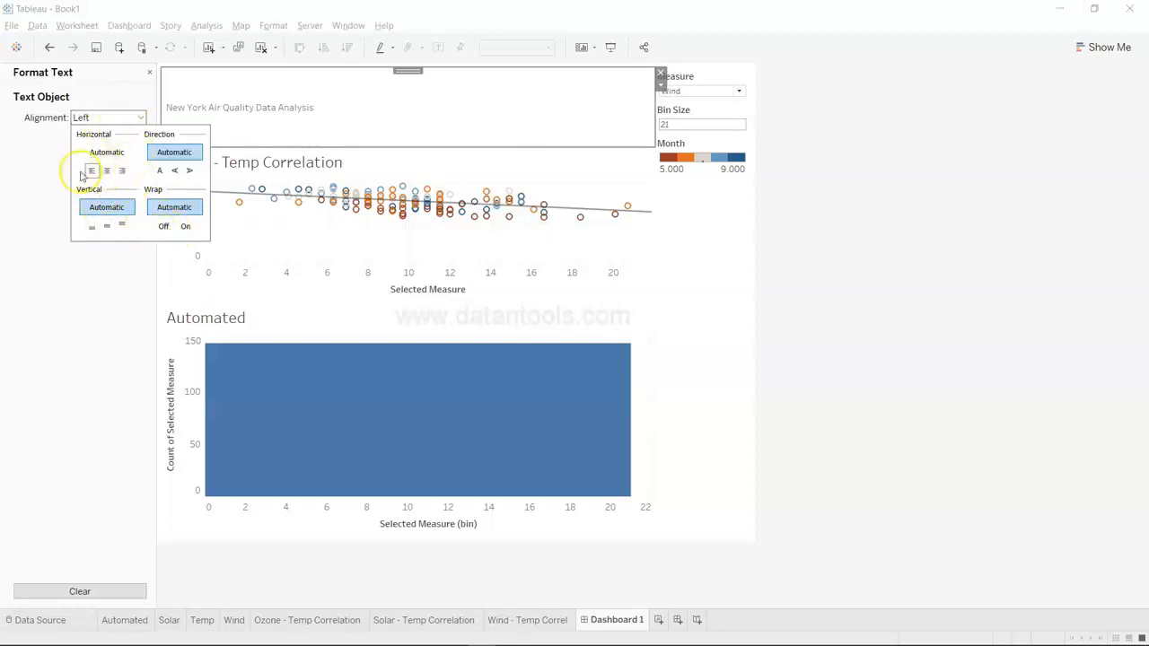
click(56, 223)
Format the whole "New York Air Quality Data Analysis" text at size 20 in red
double_click(301, 118)
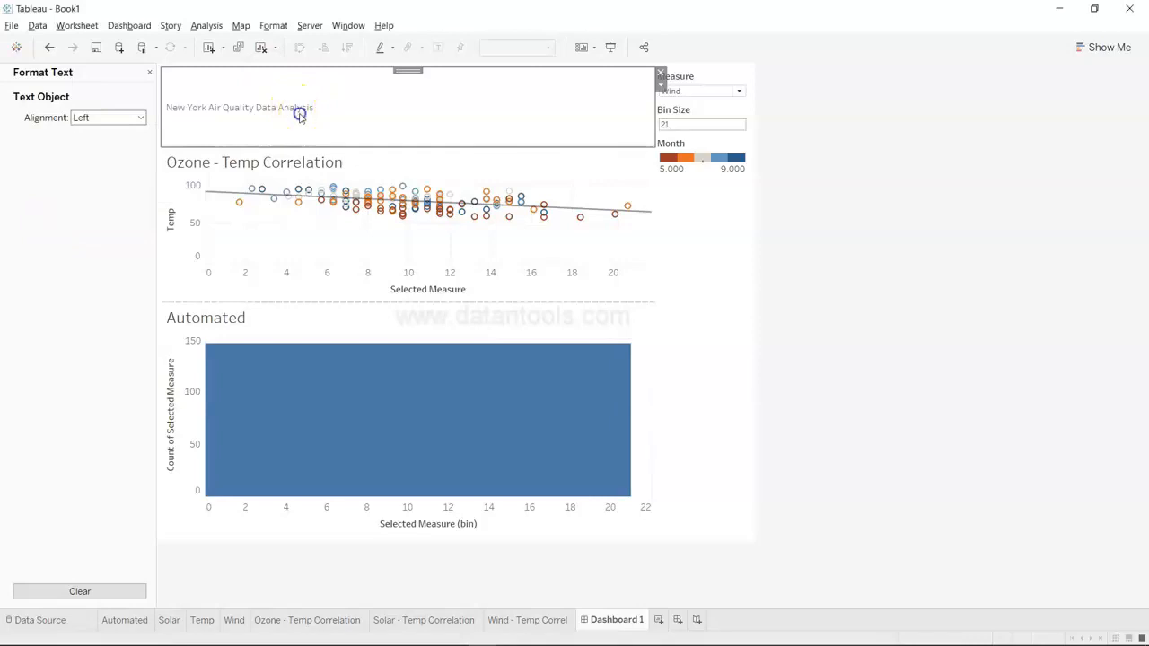
click(574, 301)
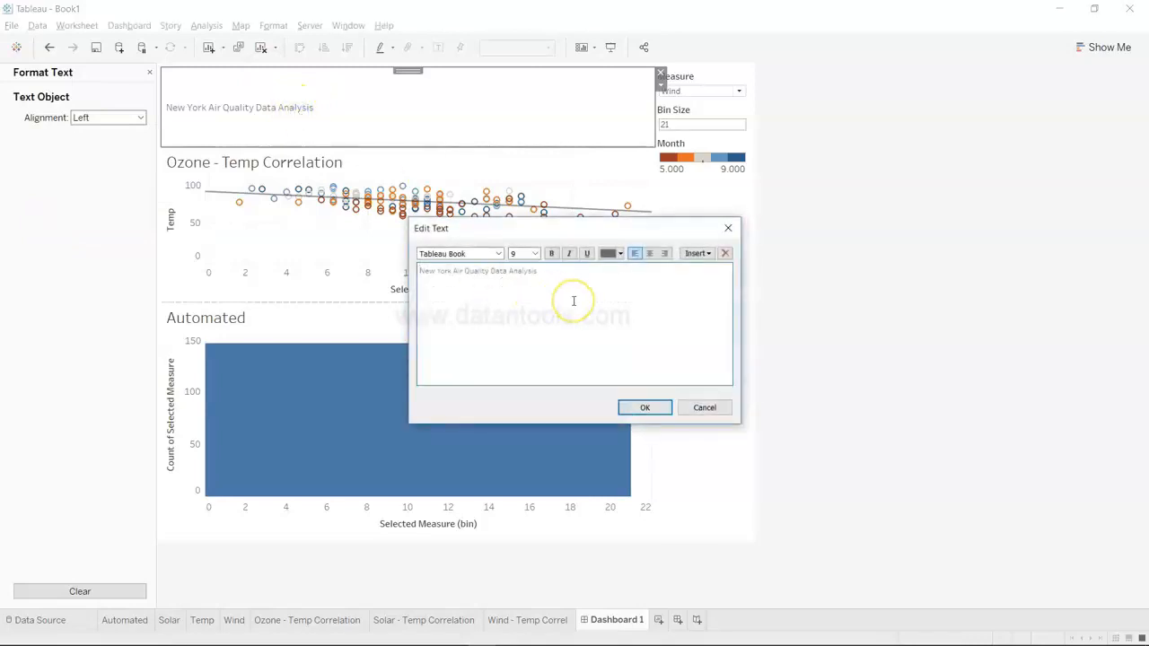
key(ctrl+a)
click(529, 253)
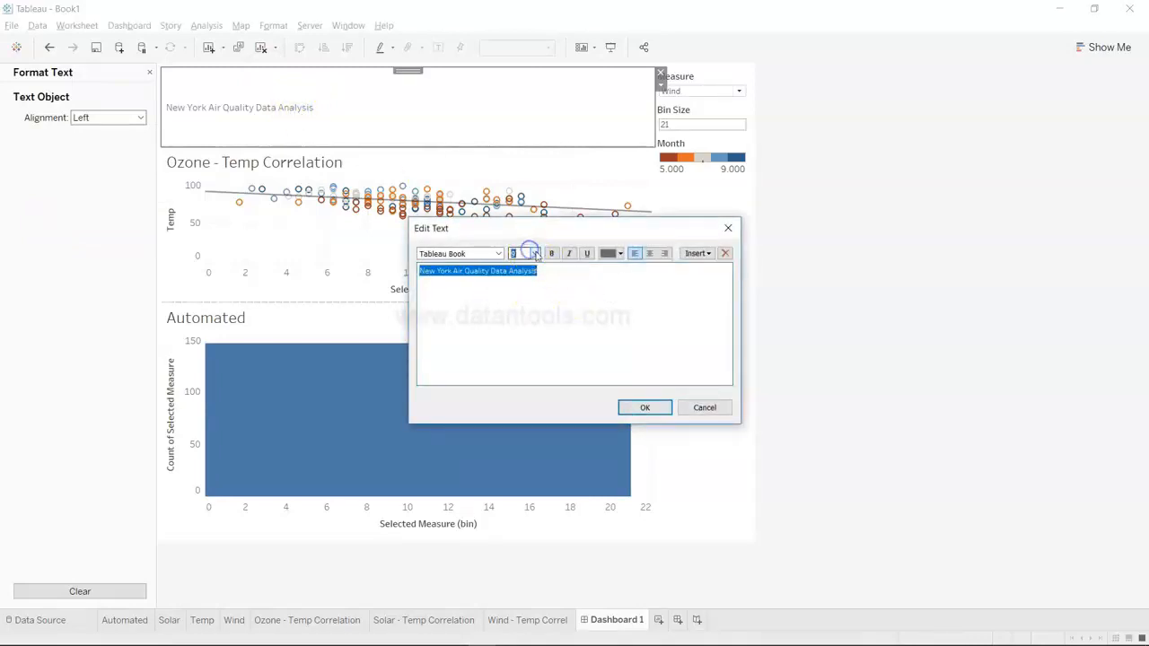
click(535, 254)
click(526, 367)
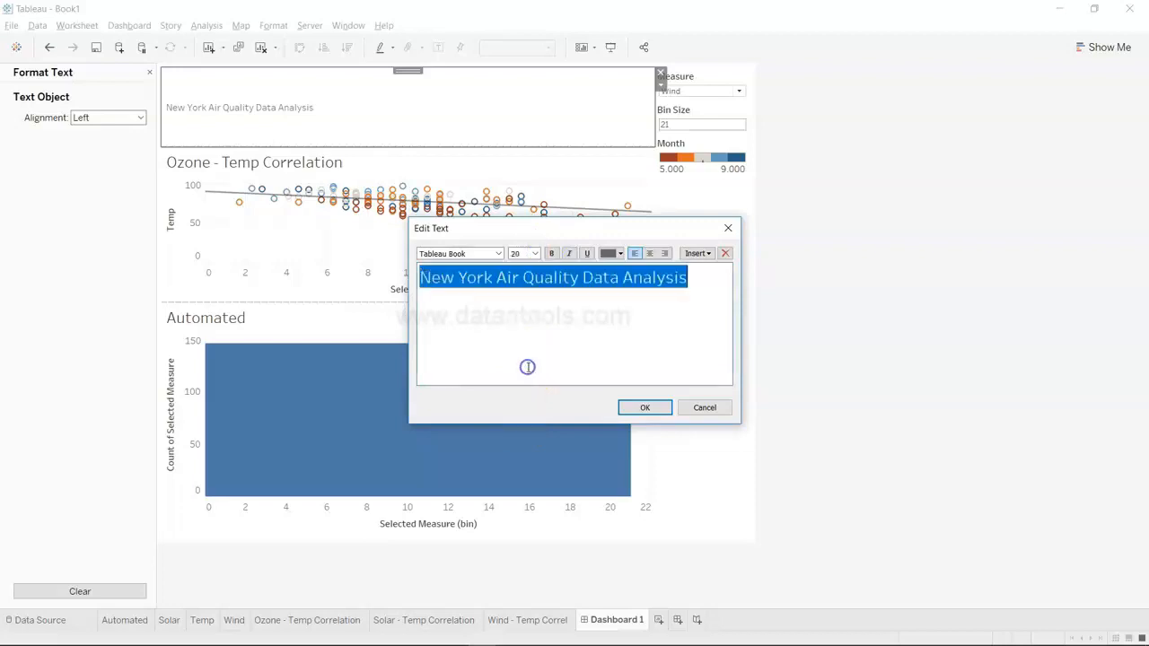
click(619, 253)
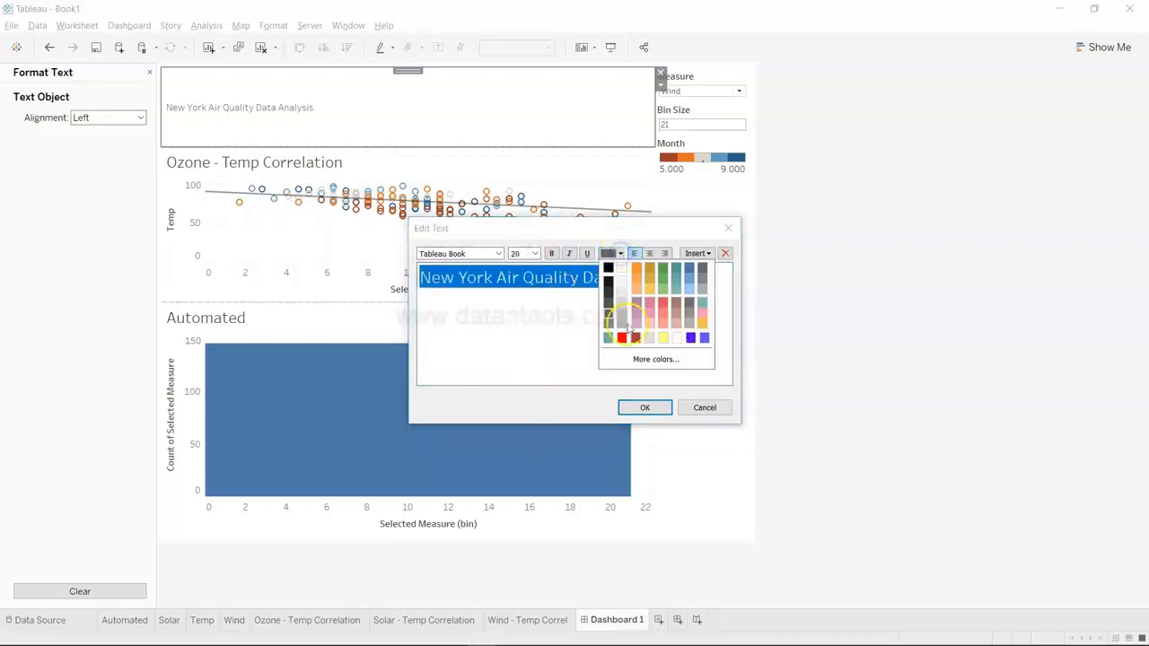
click(621, 336)
click(646, 406)
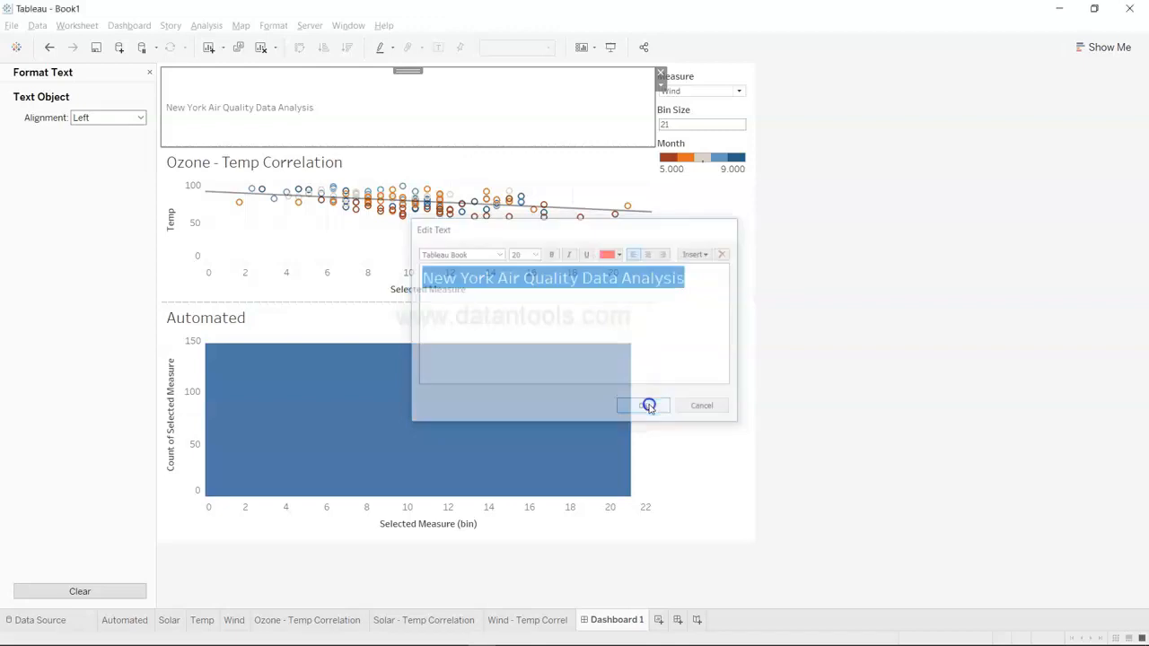
Make the dashboard heading text bold and shrink its area to fit closely above the correlation plot
double_click(417, 108)
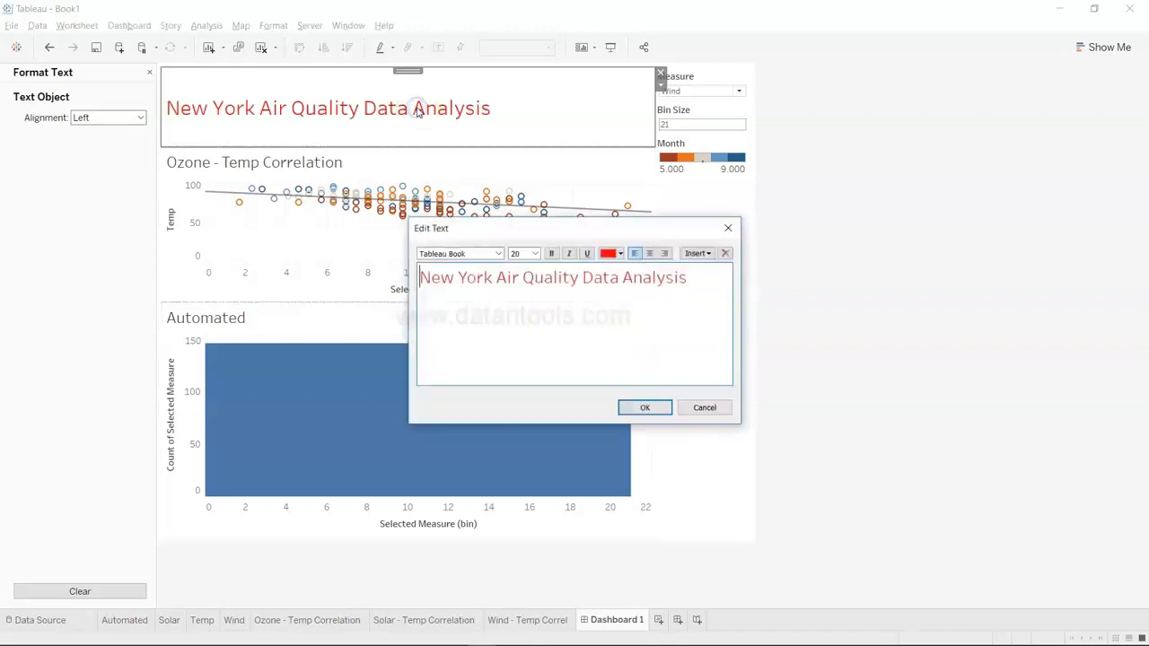
key(ctrl+a)
click(553, 254)
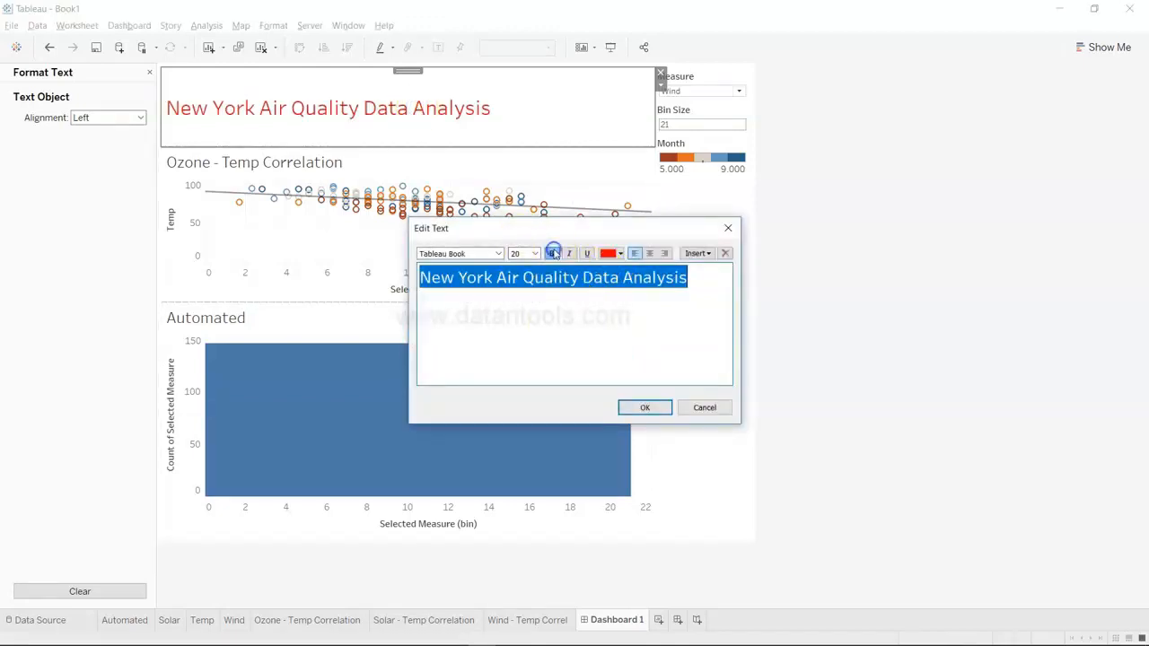
click(644, 408)
drag(475, 145, 478, 108)
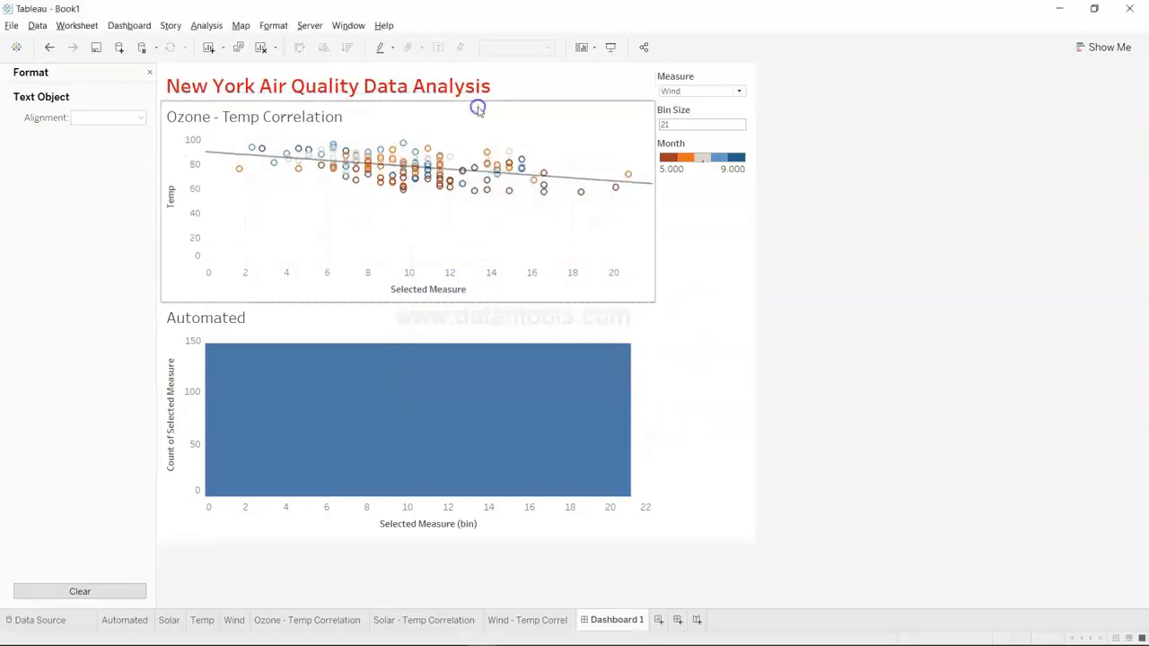
Switch the dashboard's Measure parameter to Solar to compare the correlation plot and the histogram
mouse_move(323, 159)
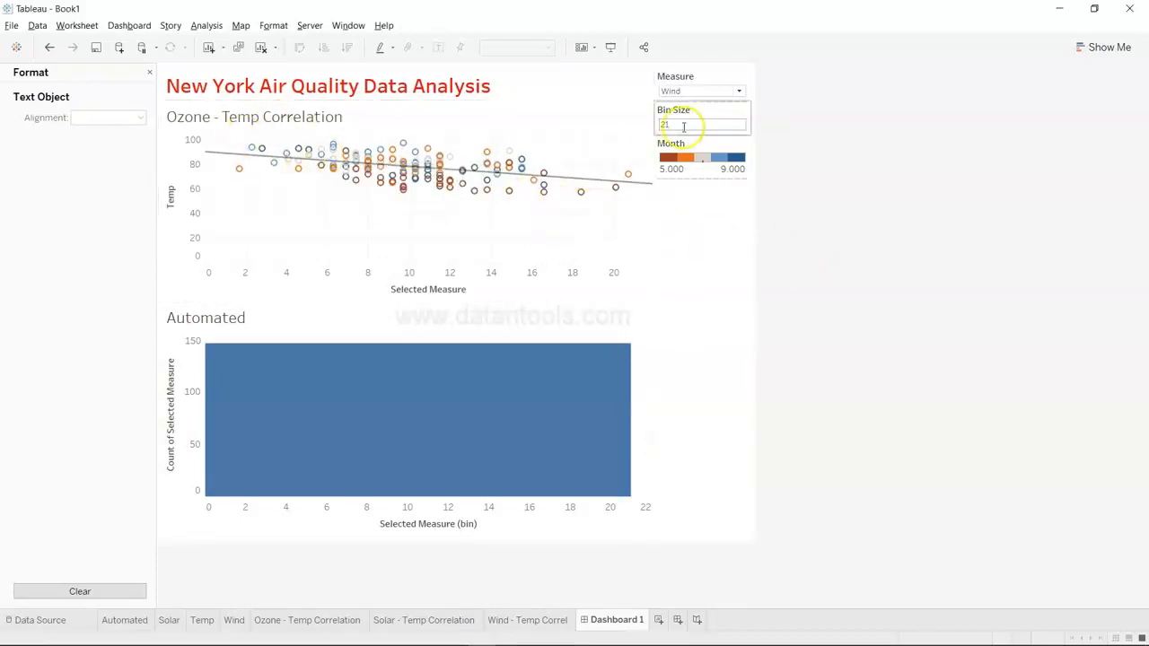
click(688, 82)
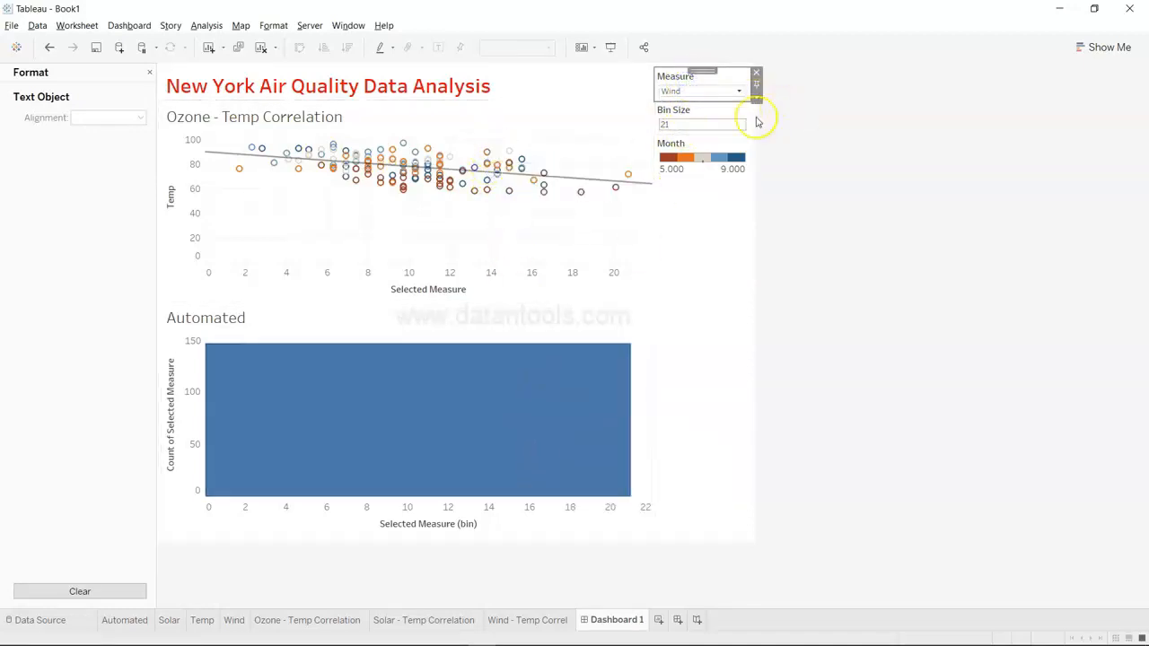
click(739, 91)
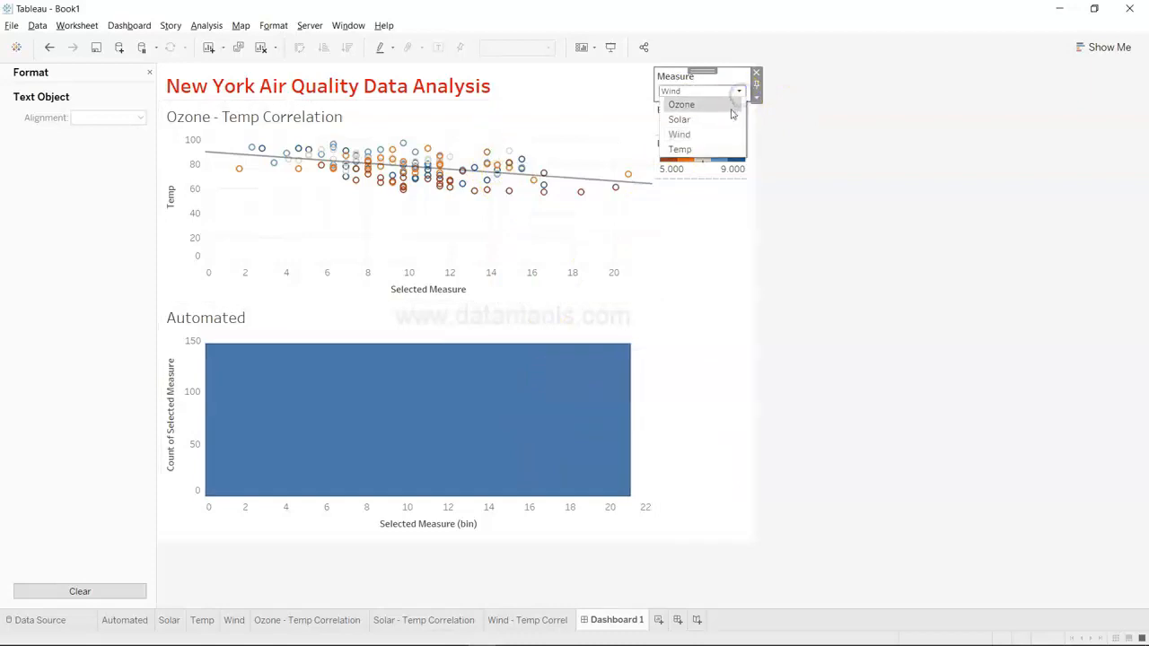
click(731, 118)
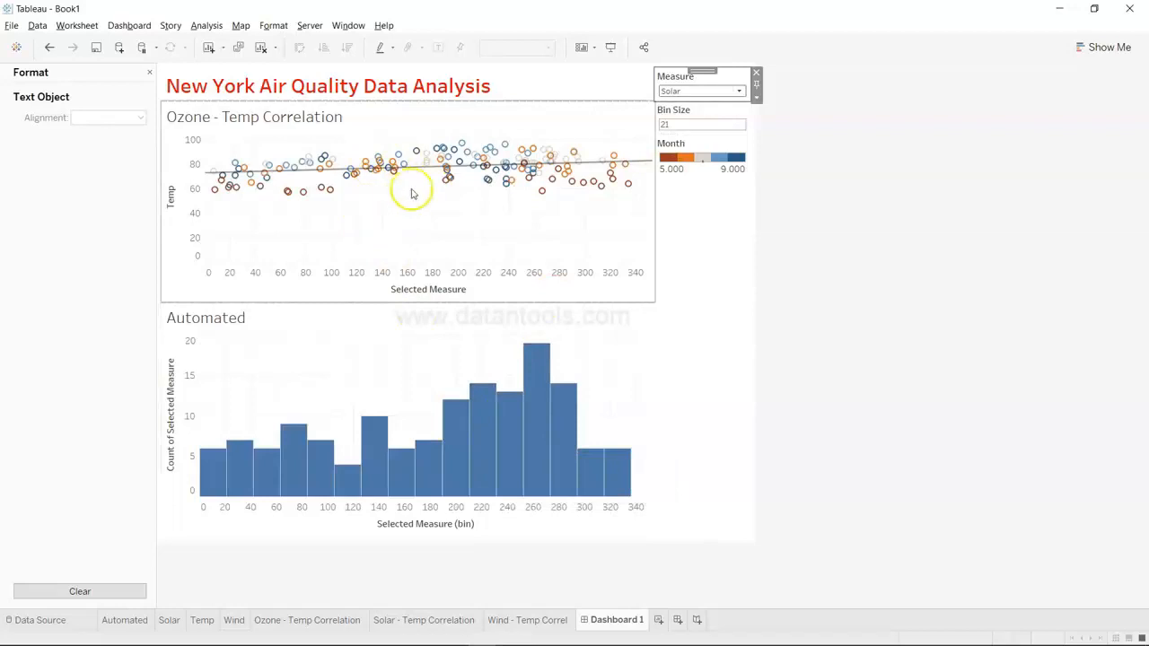
click(756, 99)
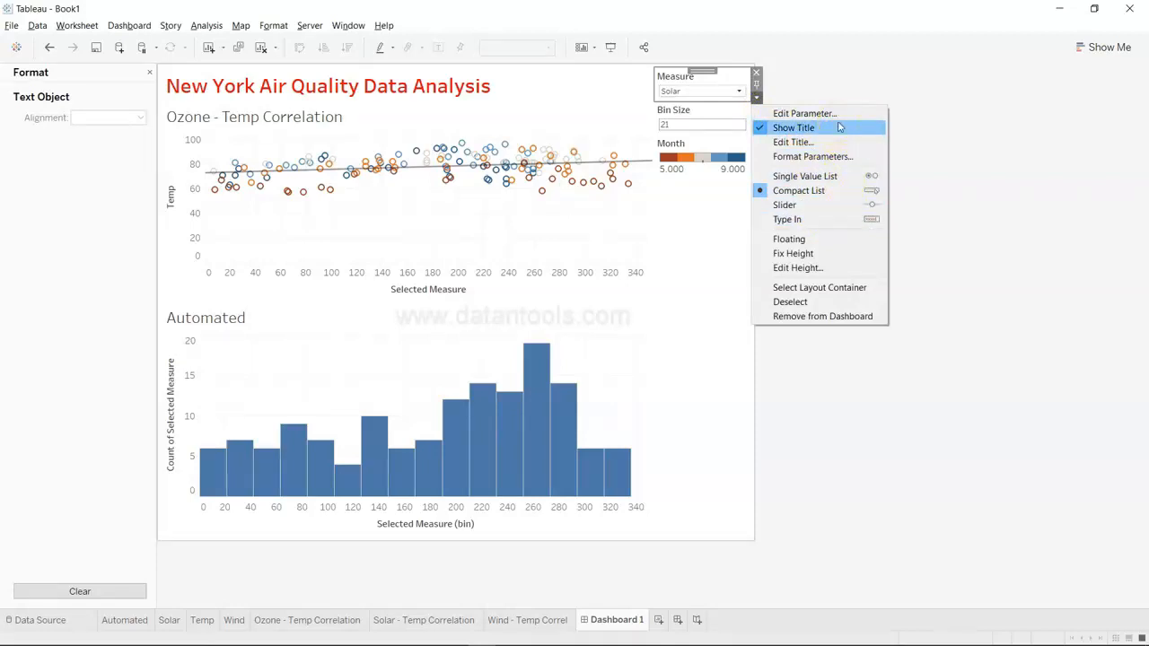
key(Escape)
click(756, 96)
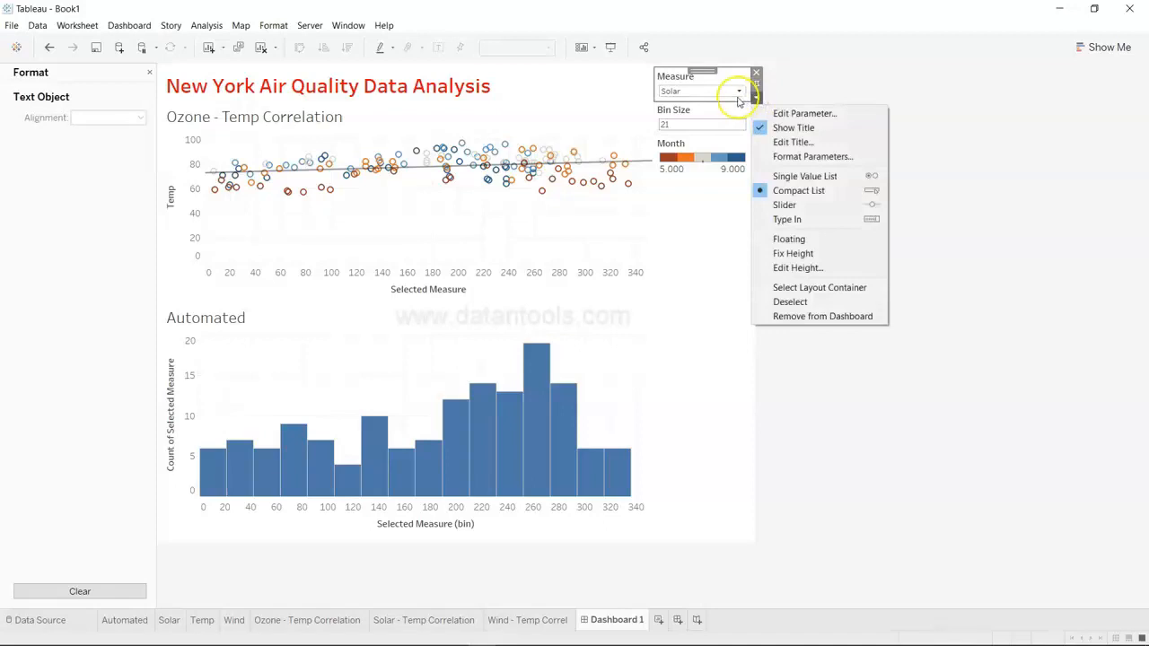
Switch the dashboard's Measure to Wind, to Solar, and finally to Ozone, comparing both charts
click(739, 93)
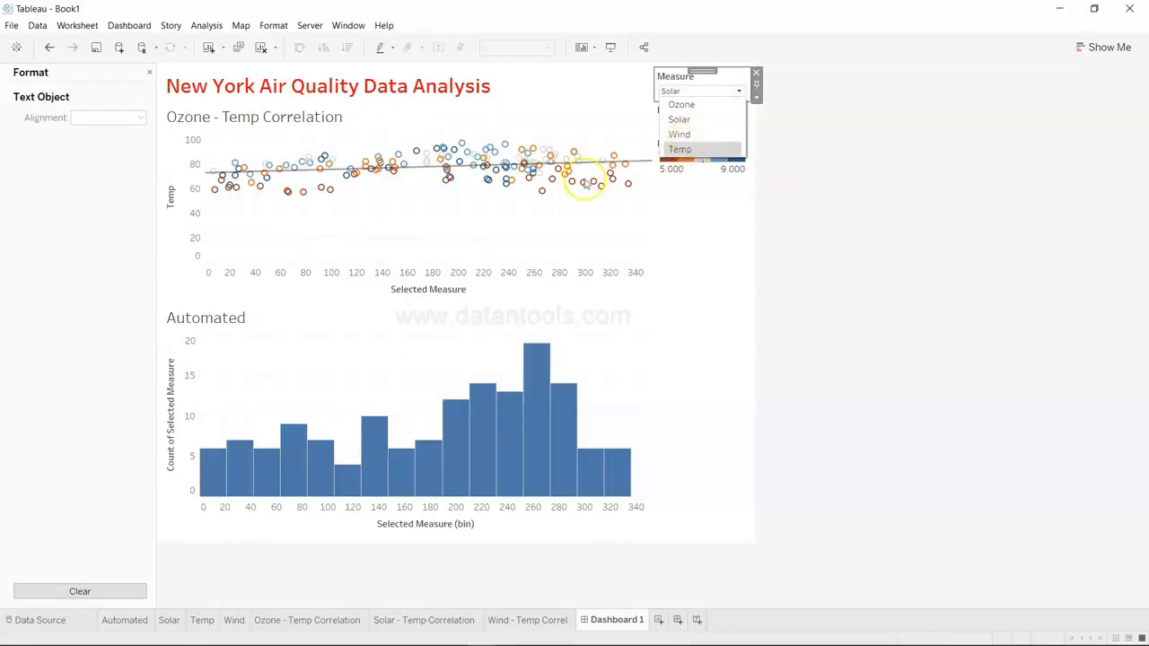
click(691, 135)
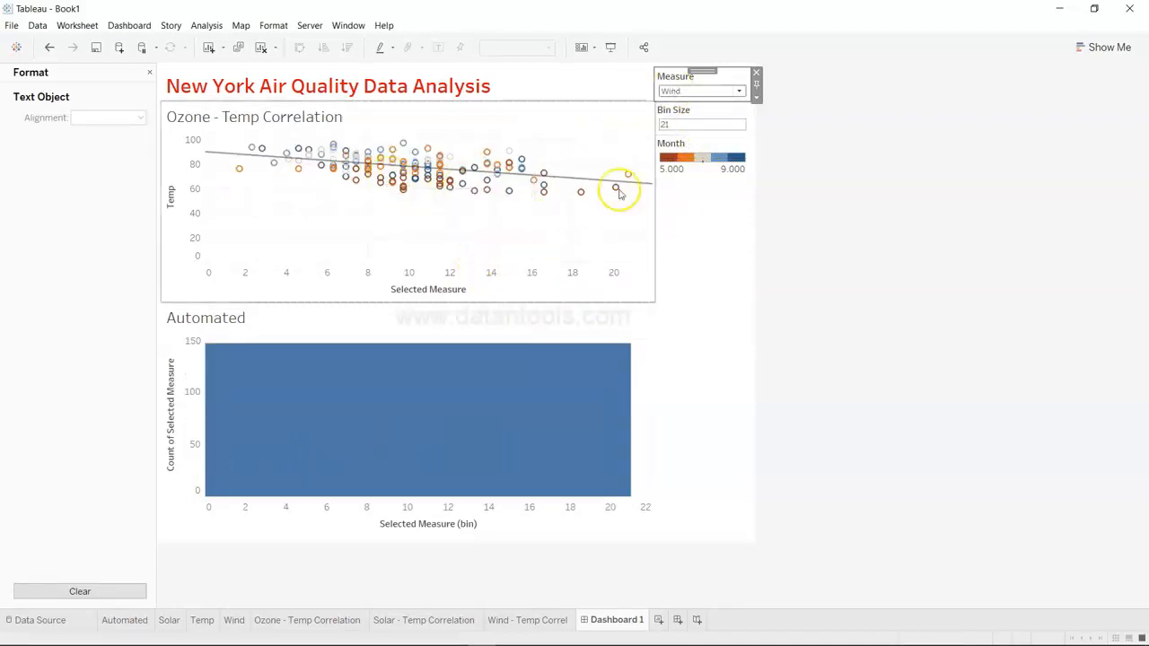
click(705, 91)
click(705, 120)
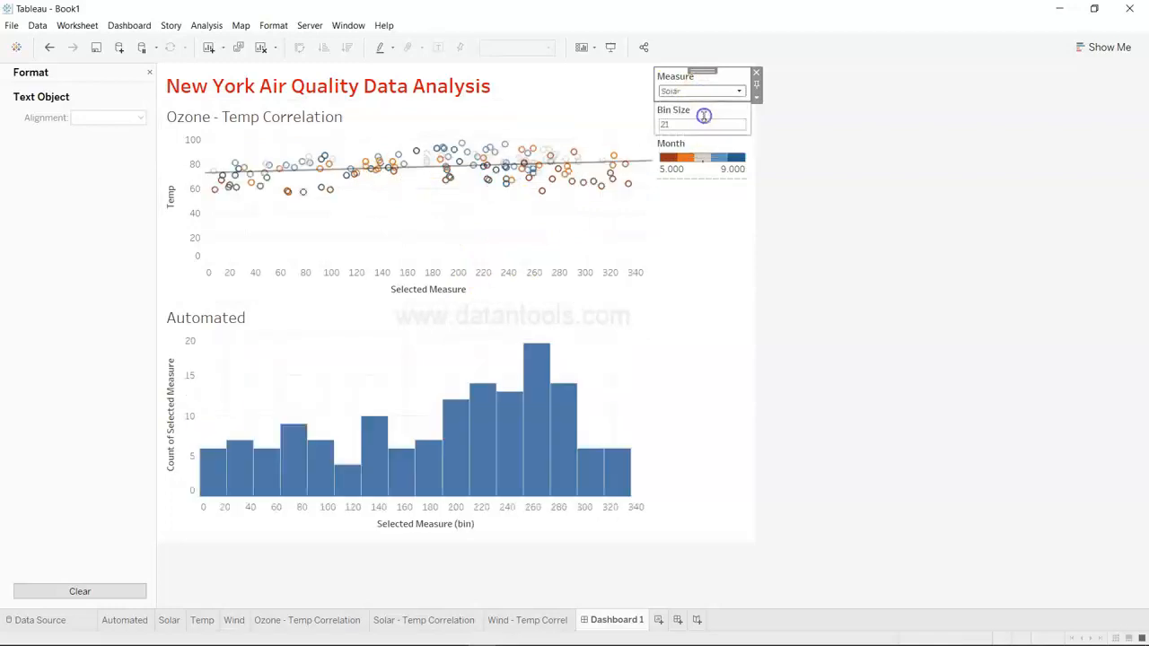
click(698, 91)
click(698, 105)
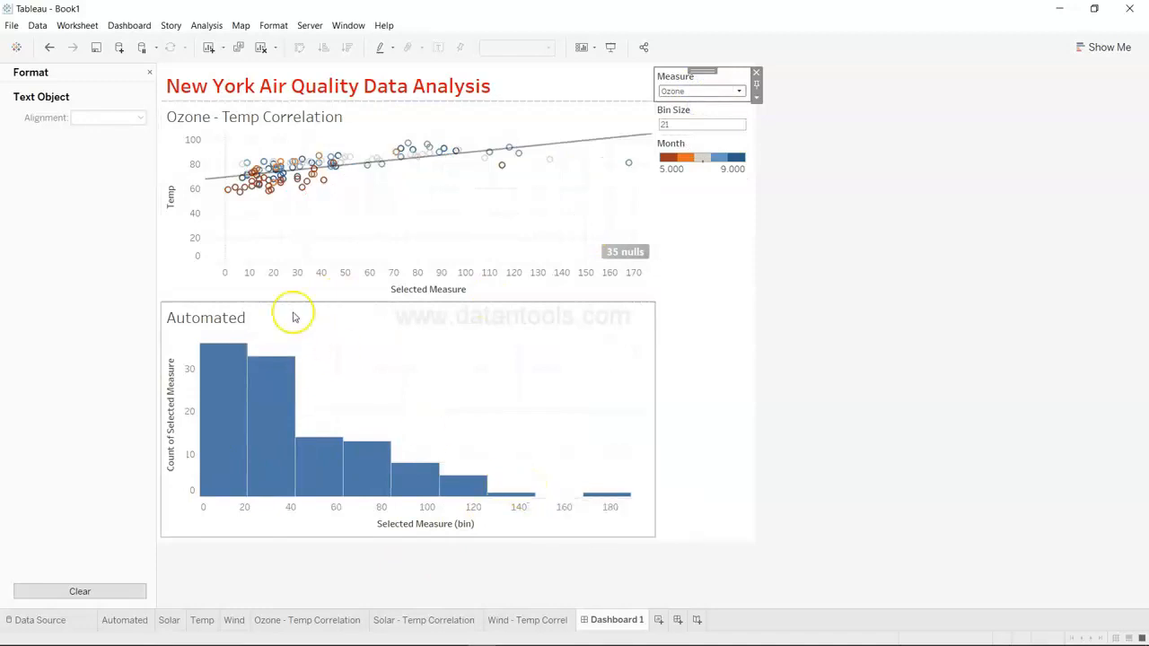
Replace the correlation plot's title with the Measure parameter followed by "- Temp Correlation"
double_click(265, 126)
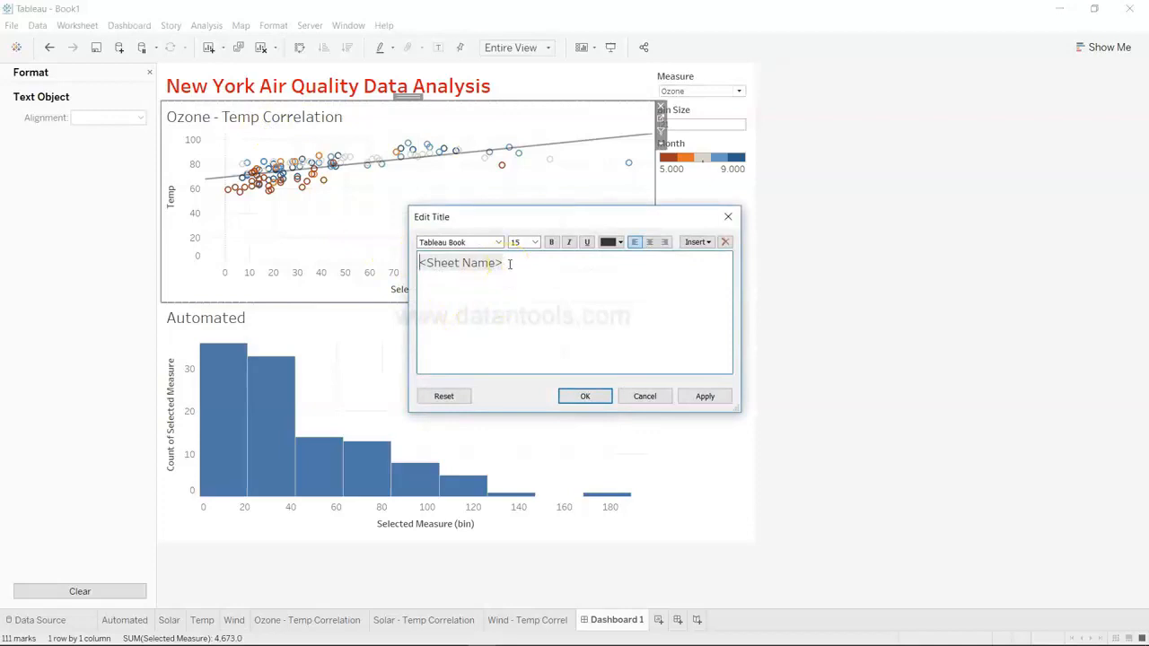
drag(509, 263, 383, 267)
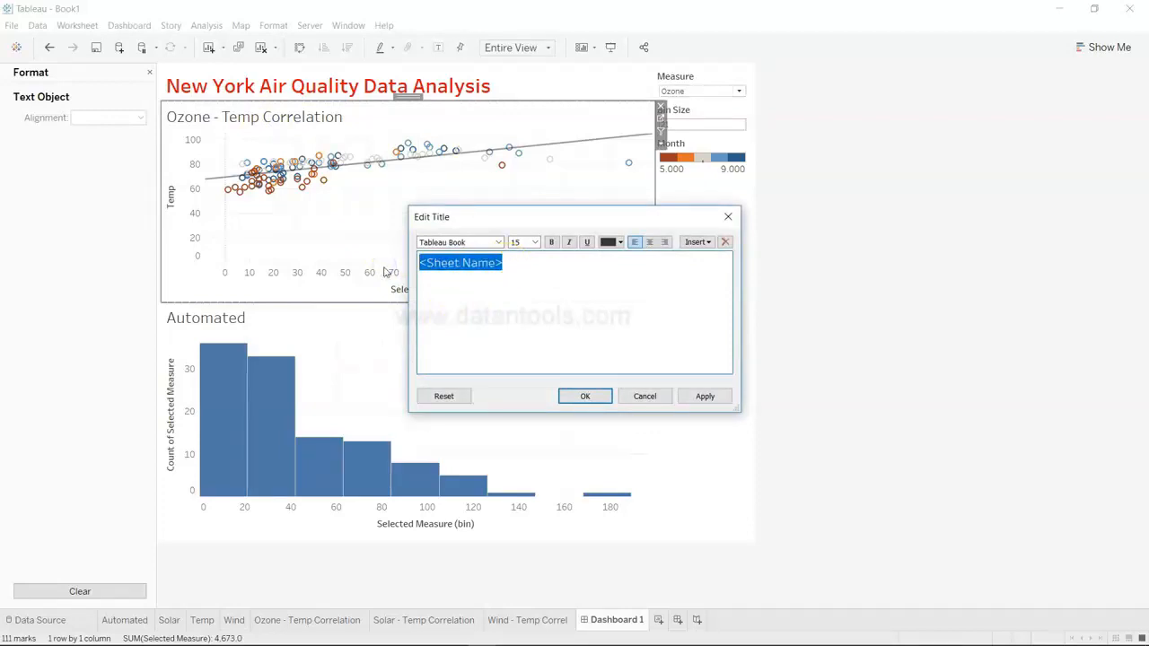
key(BackSpace)
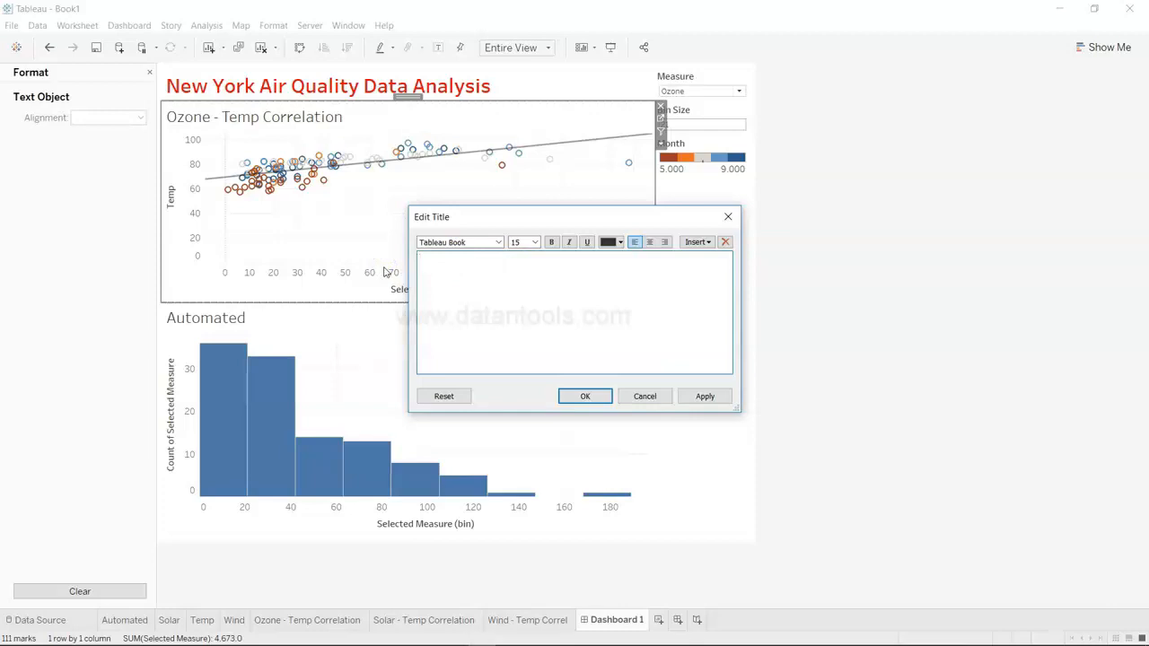
click(708, 242)
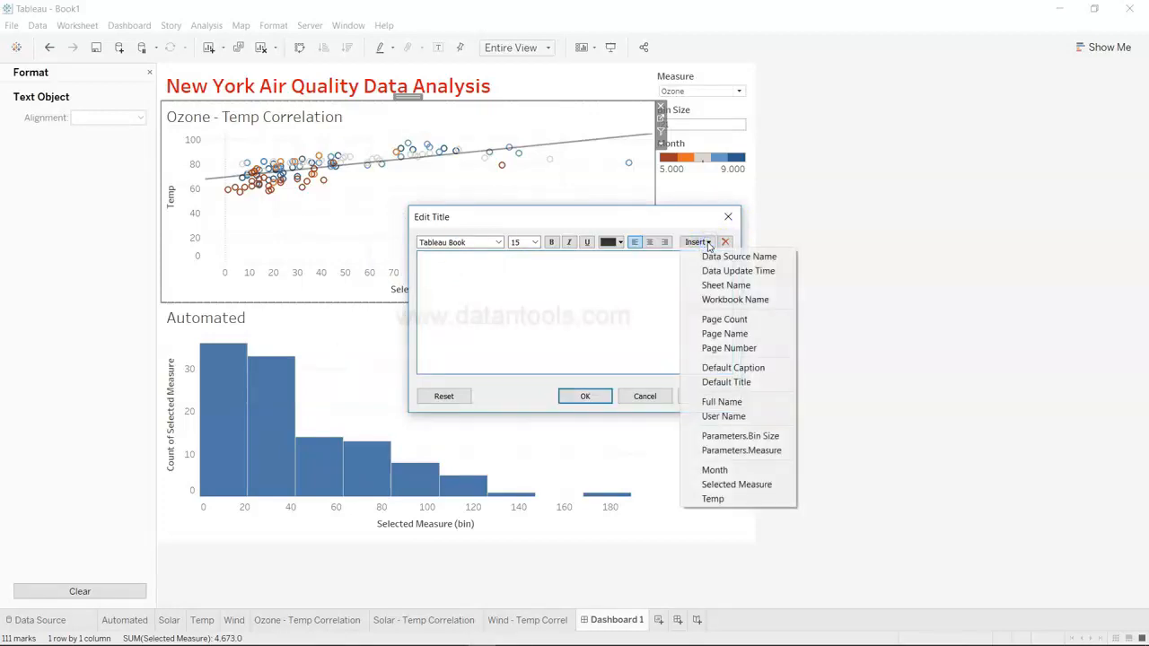
click(733, 450)
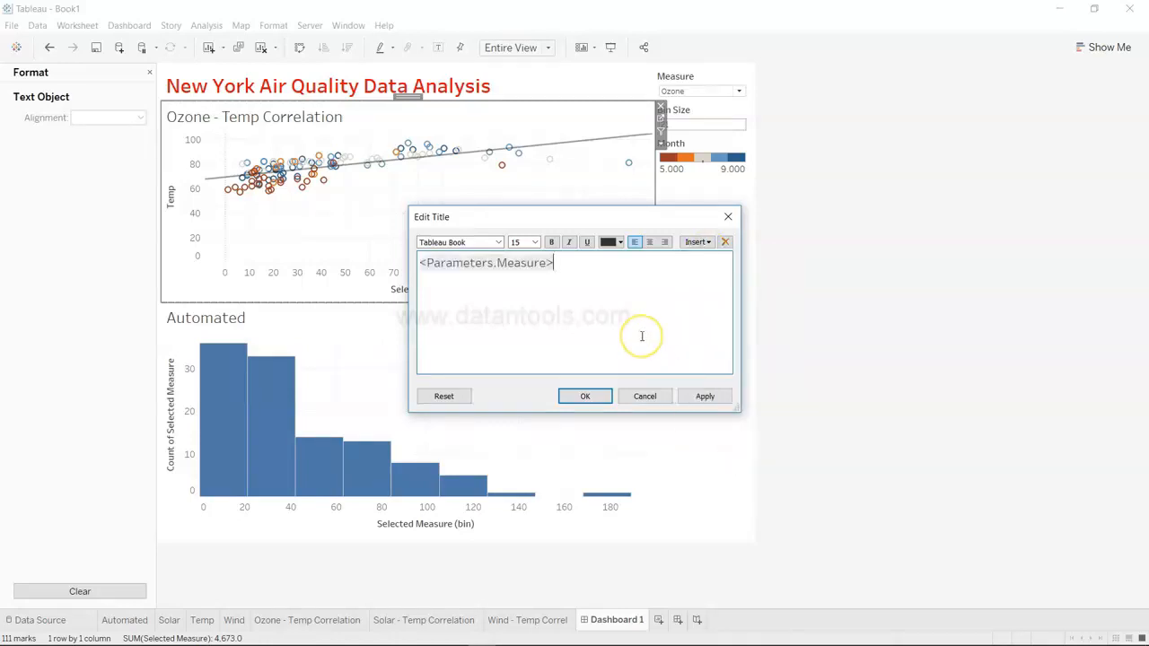
click(624, 308)
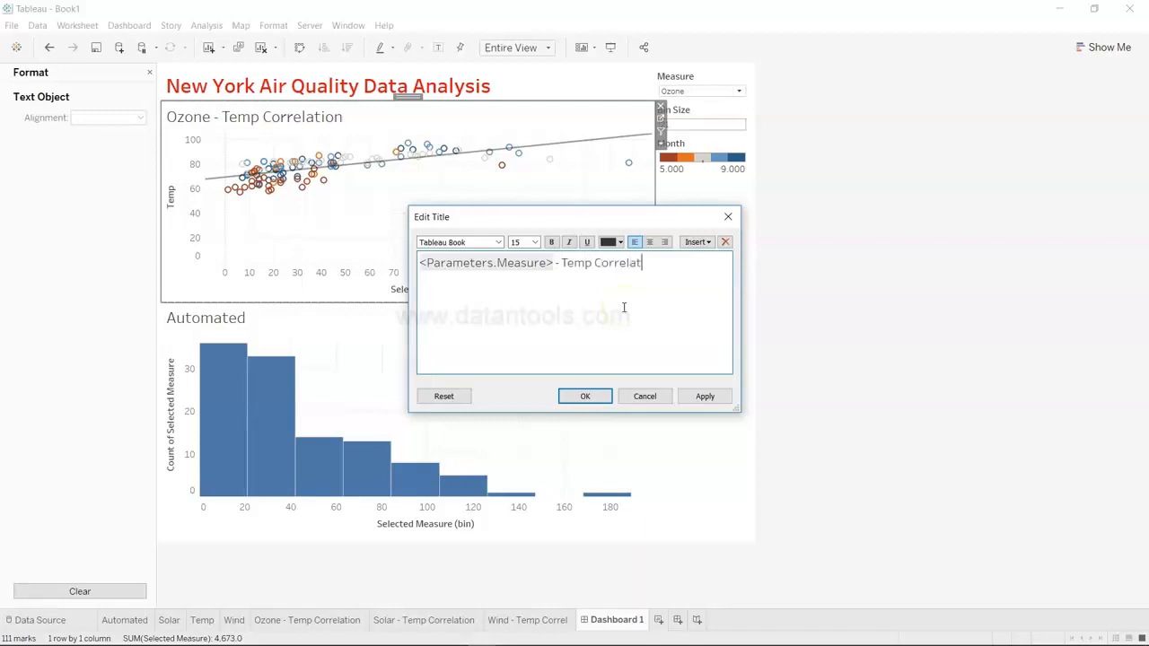
click(707, 397)
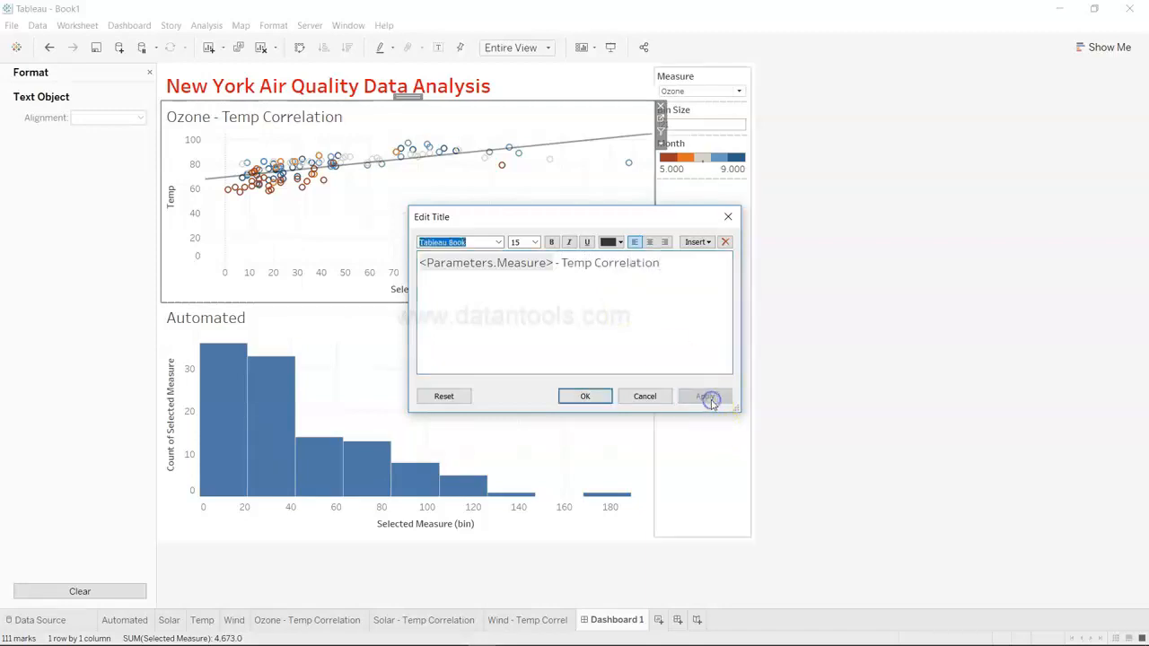
click(584, 396)
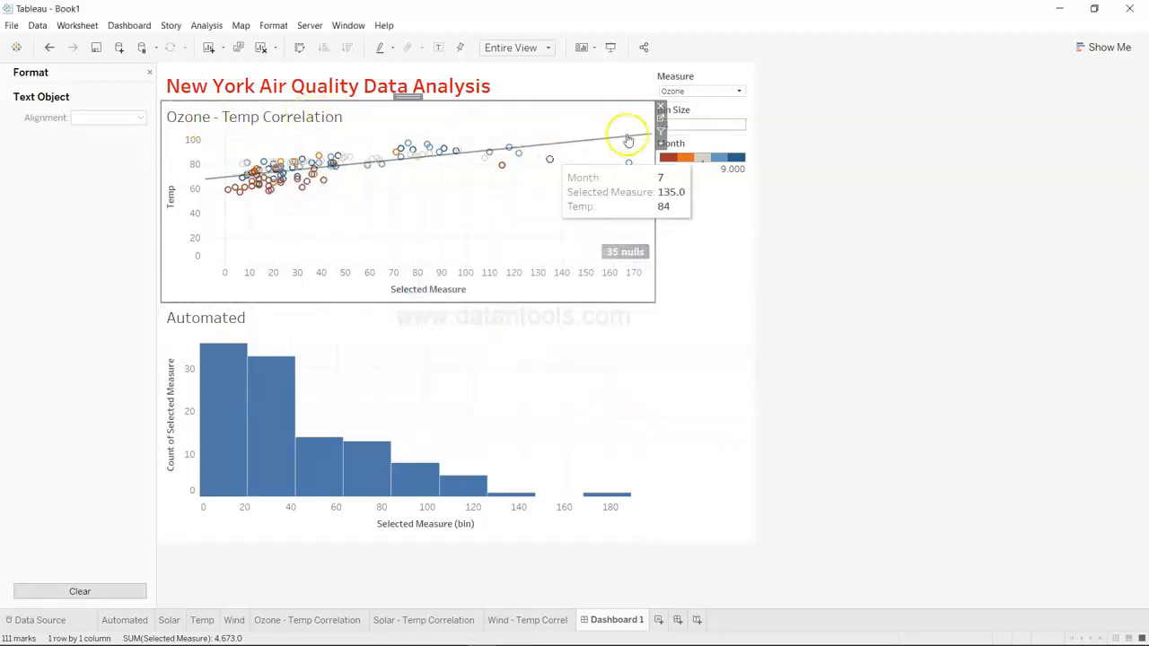
Switch the dashboard's Measure parameter to Solar and finally to Wind to check the correlation plot's dynamic title
click(696, 93)
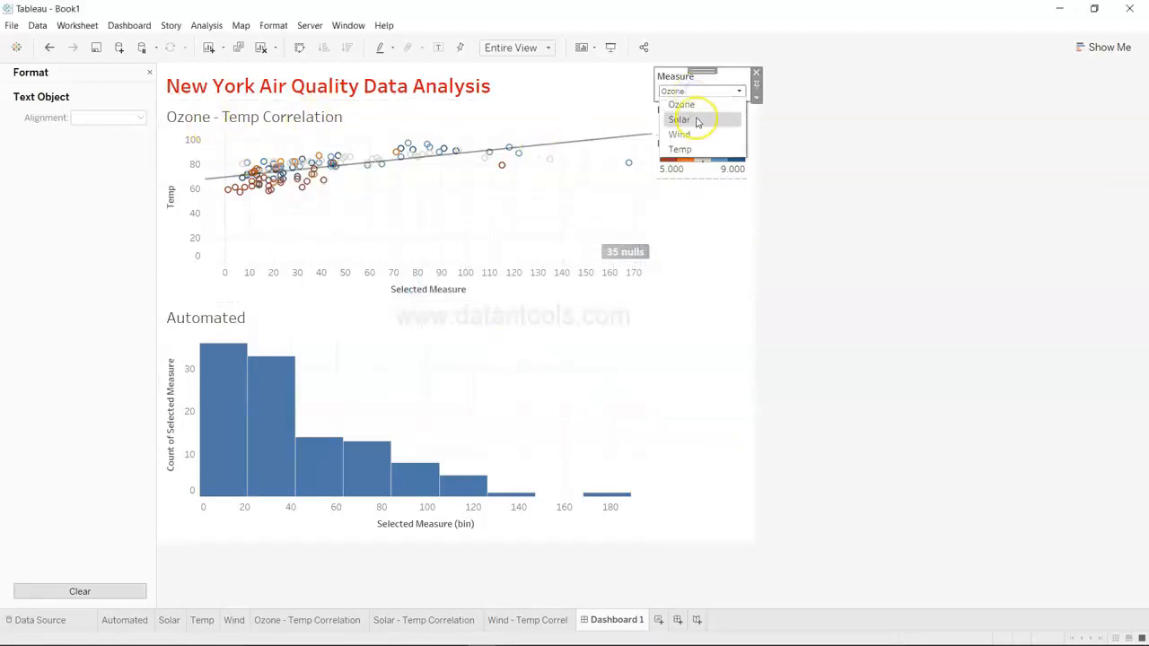
click(698, 118)
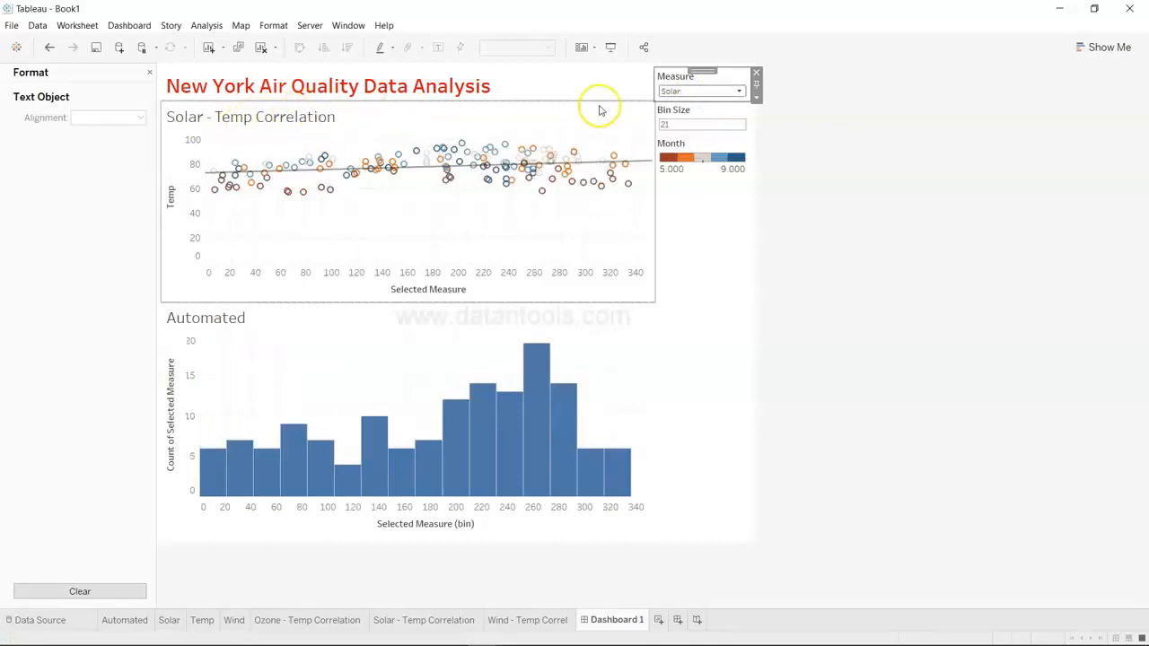
click(696, 91)
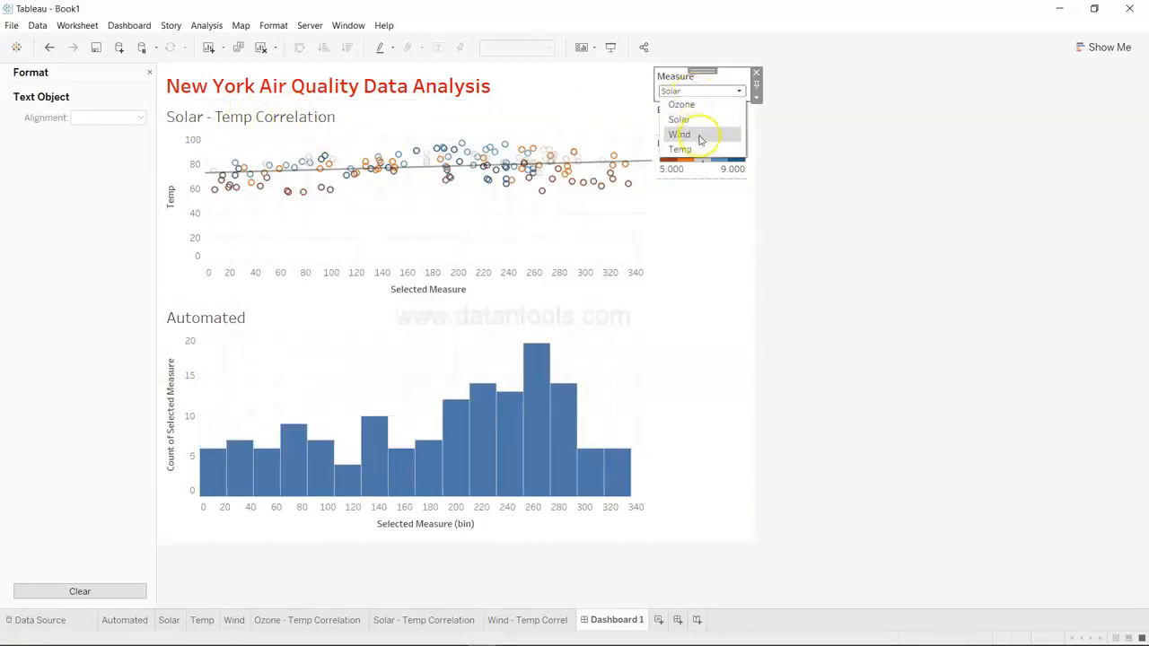
click(698, 134)
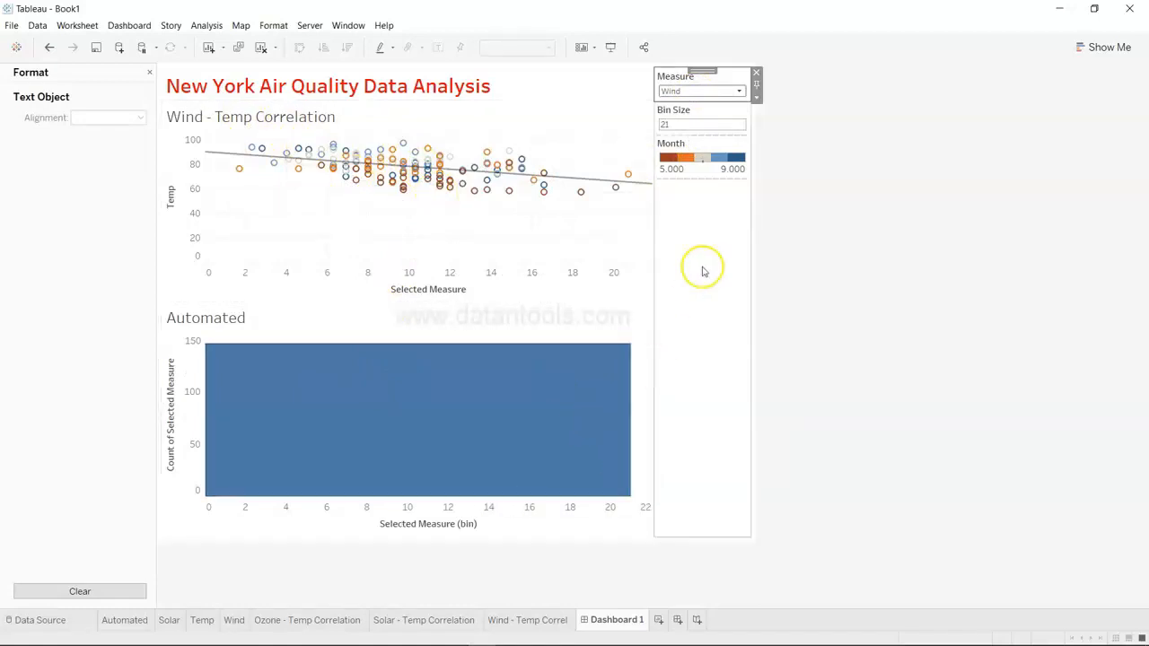
Set the dashboard's Bin Size parameter to 1 for the Wind histogram
click(667, 125)
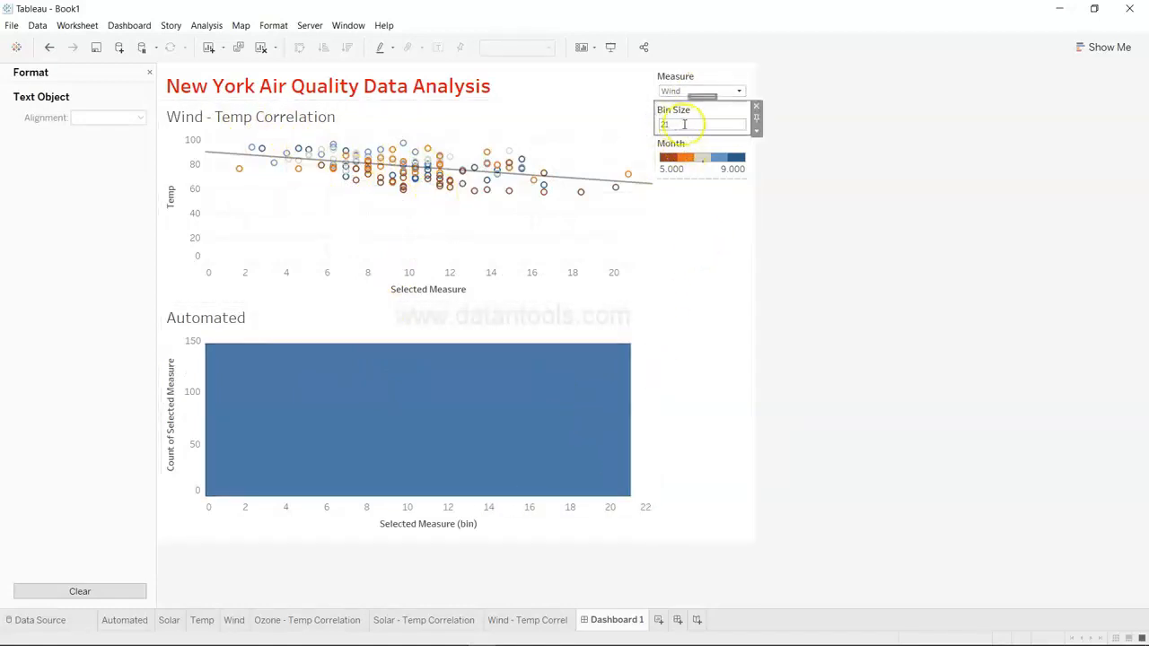
click(684, 123)
key(BackSpace)
text(1)
key(Return)
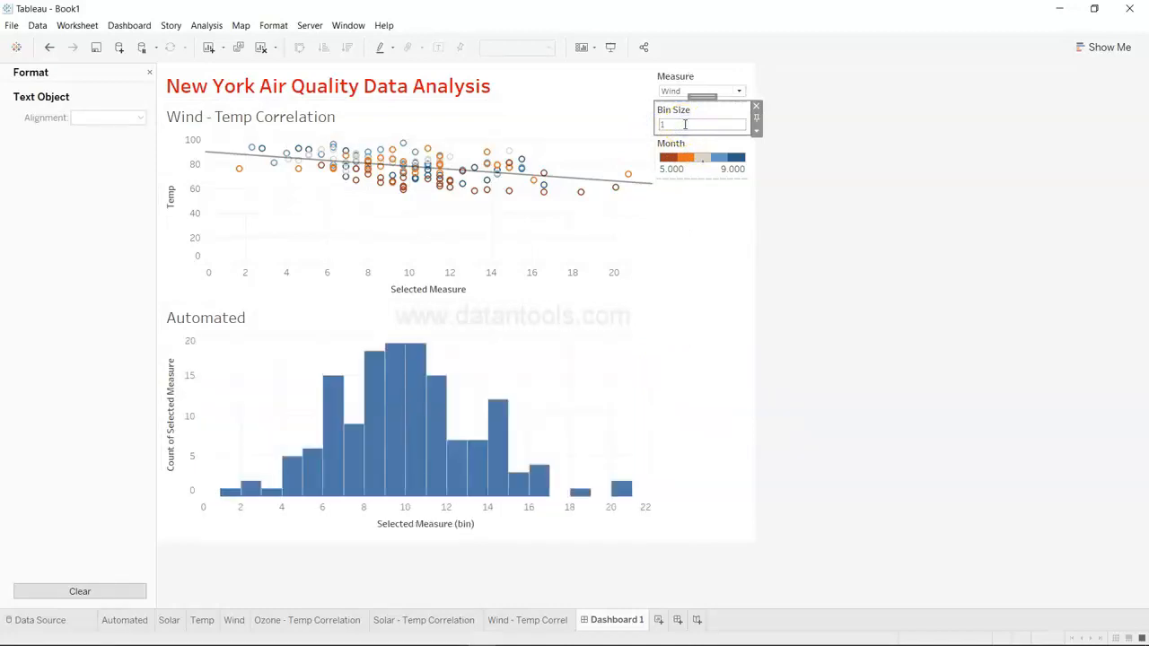
click(750, 399)
Try to place the Measure and Bin Size controls between the heading and the correlation plot, shrinking the Bin Size area
click(696, 79)
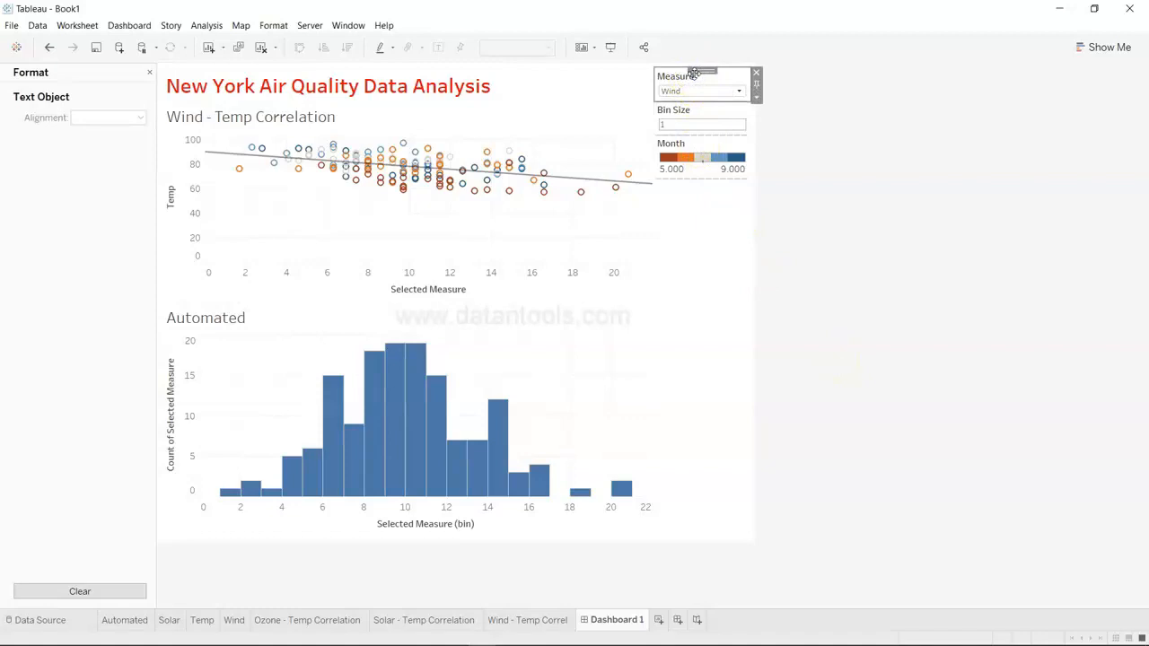
drag(695, 75, 392, 90)
click(692, 78)
drag(693, 73, 359, 100)
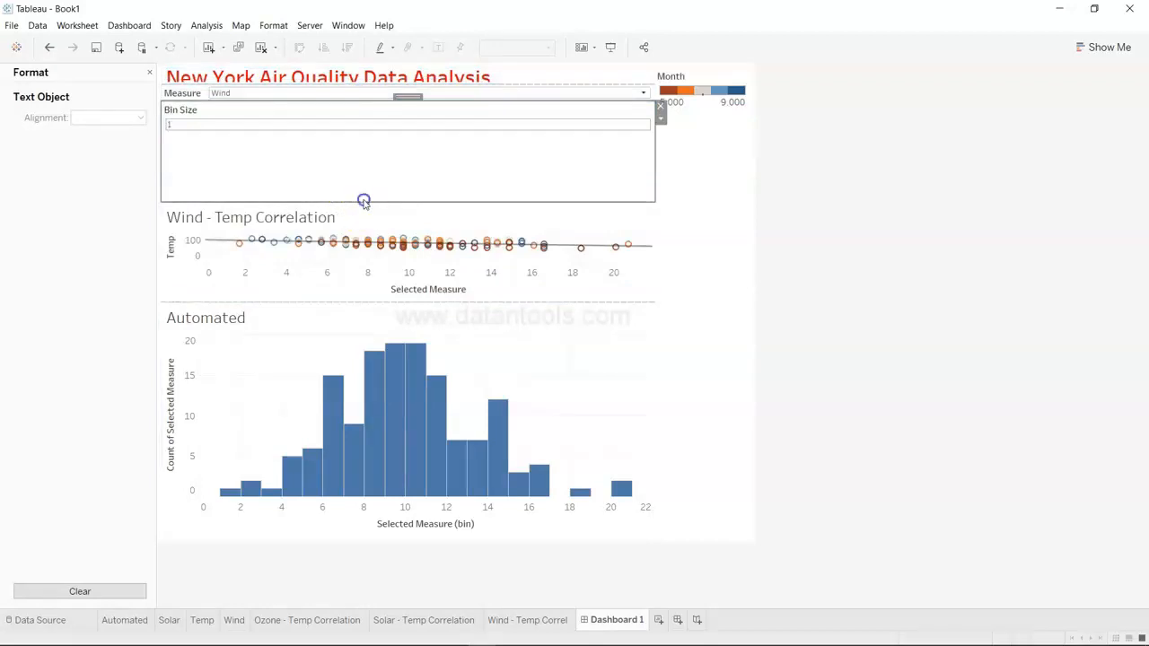
drag(366, 201, 390, 139)
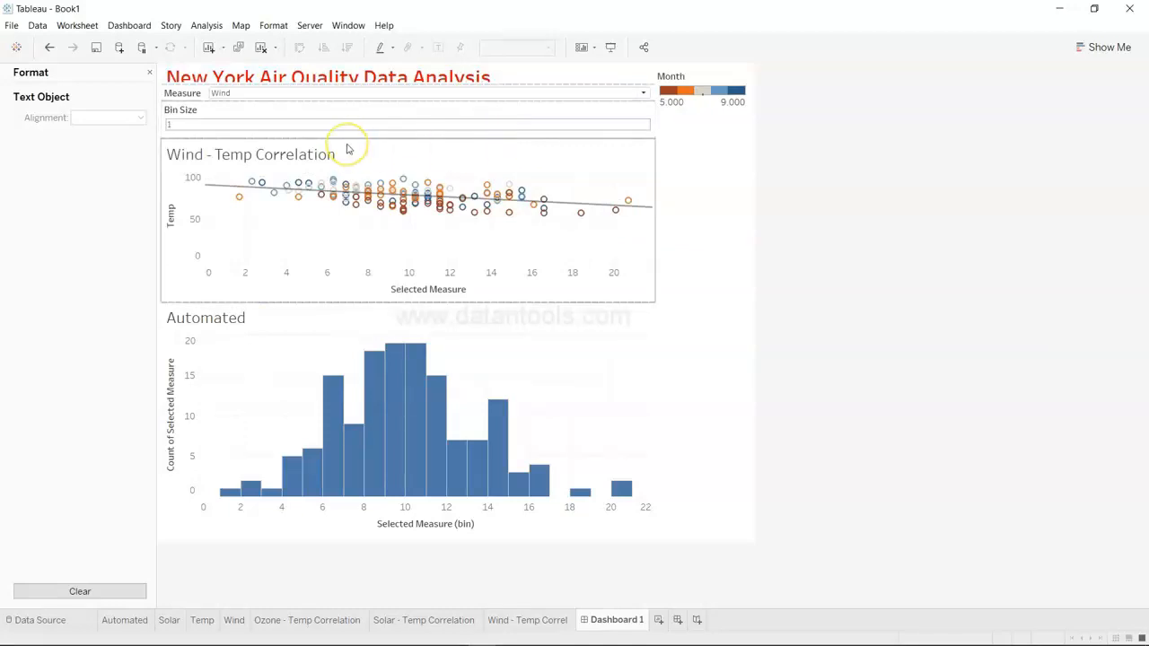
Undo the Bin Size resizing and the relocation of both parameter controls
key(ctrl+z)
key(ctrl+z)
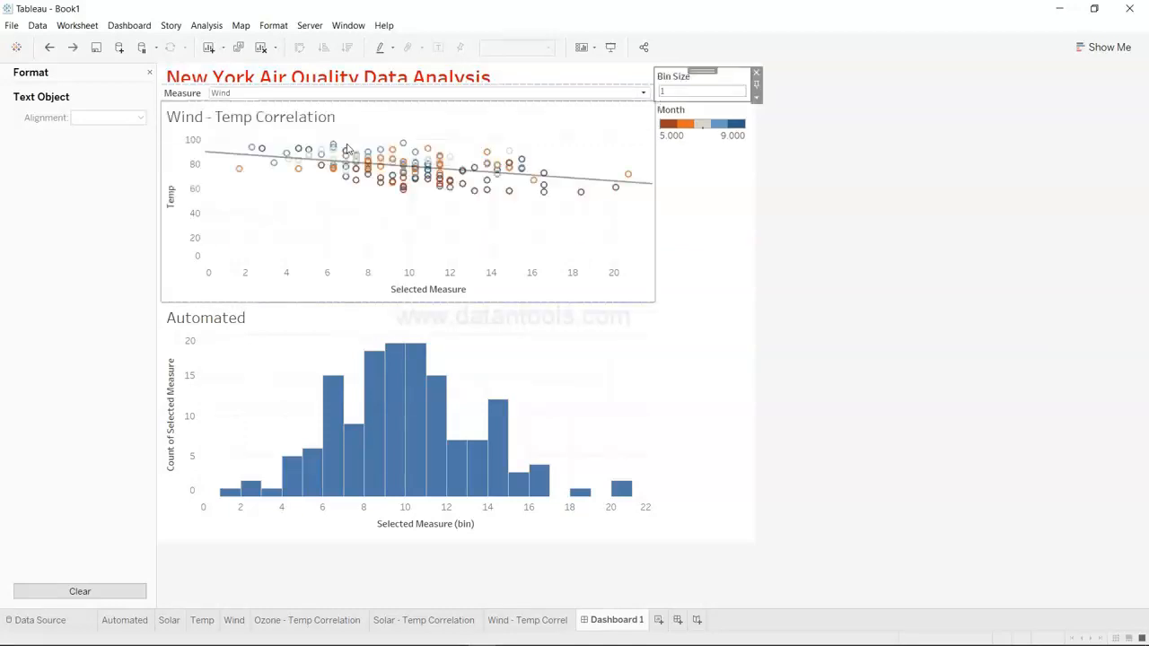
key(ctrl+z)
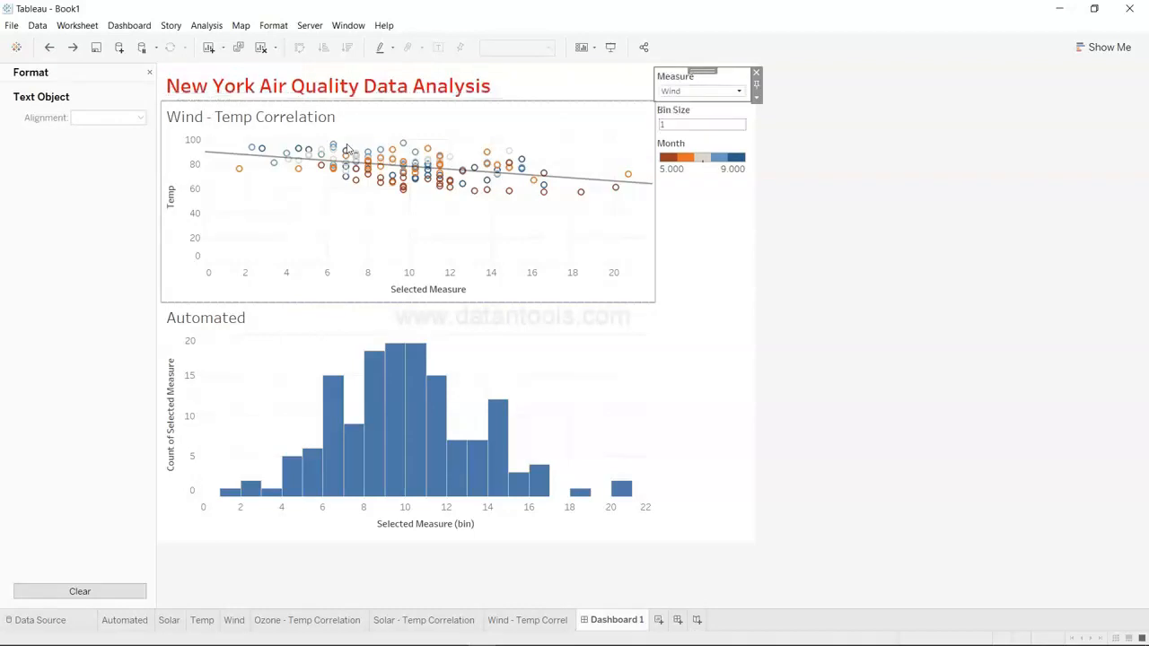
click(751, 285)
click(866, 280)
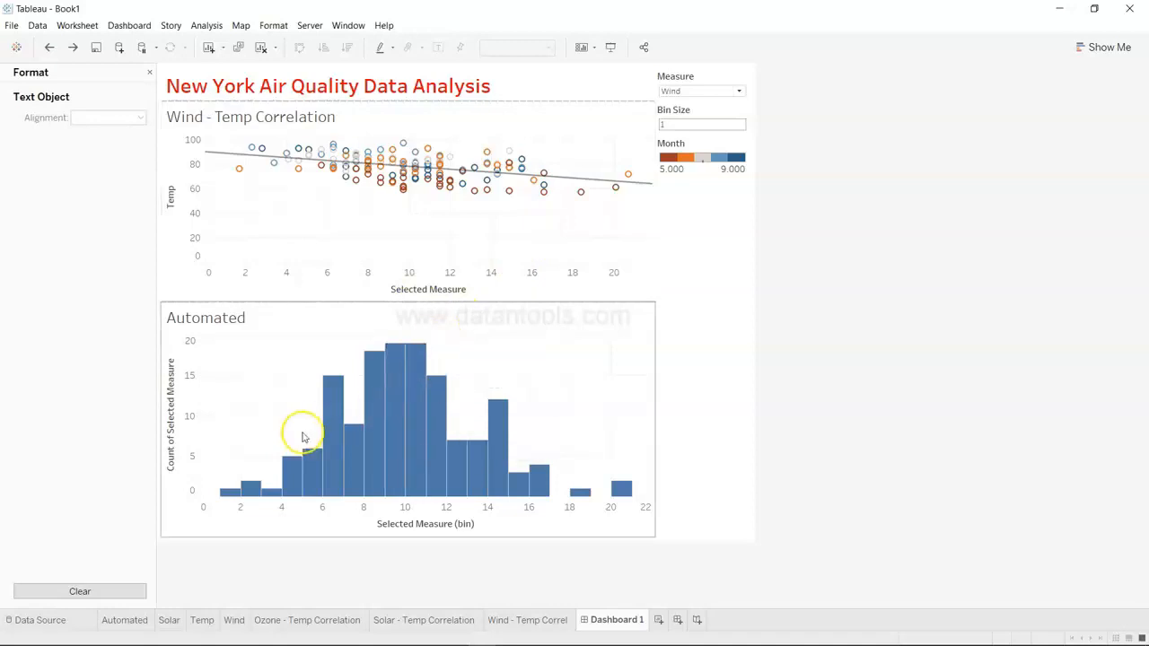
Inspect the trend line's equation and fit statistics in the Wind correlation plot and view the available Measure options
mouse_move(507, 177)
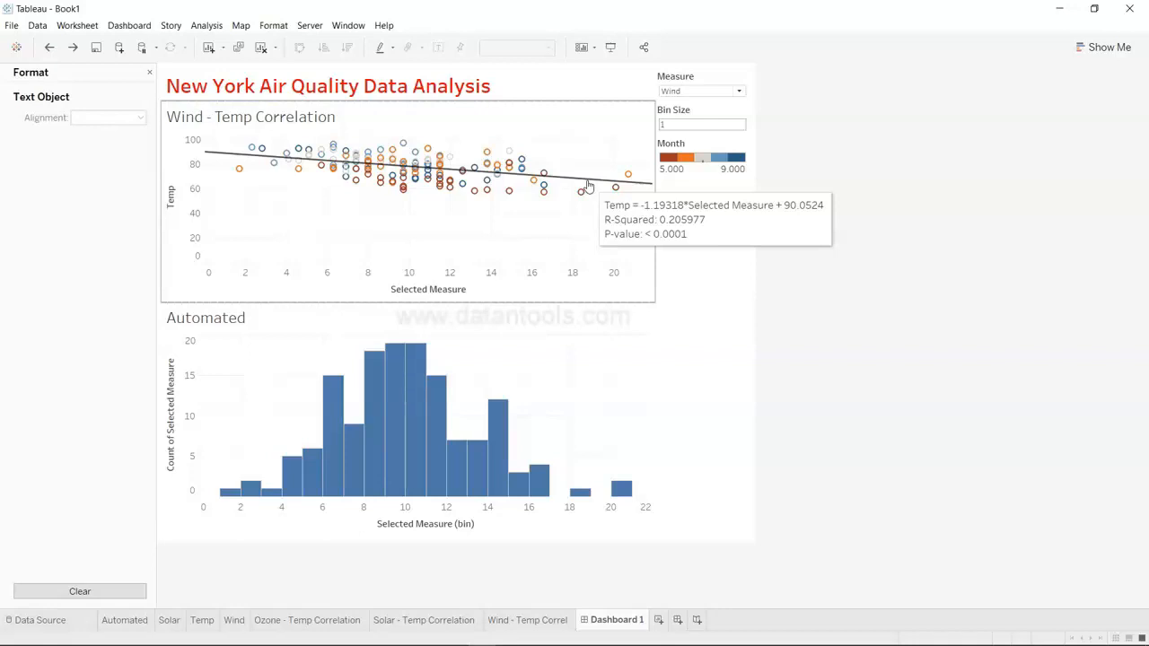
click(726, 92)
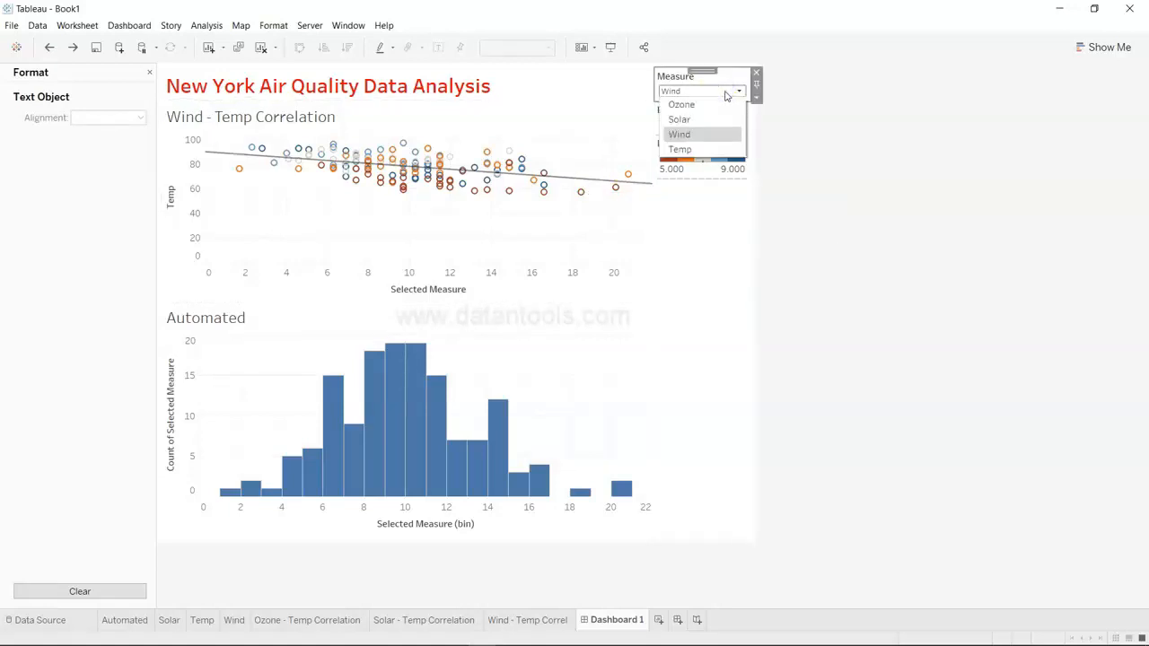
click(781, 148)
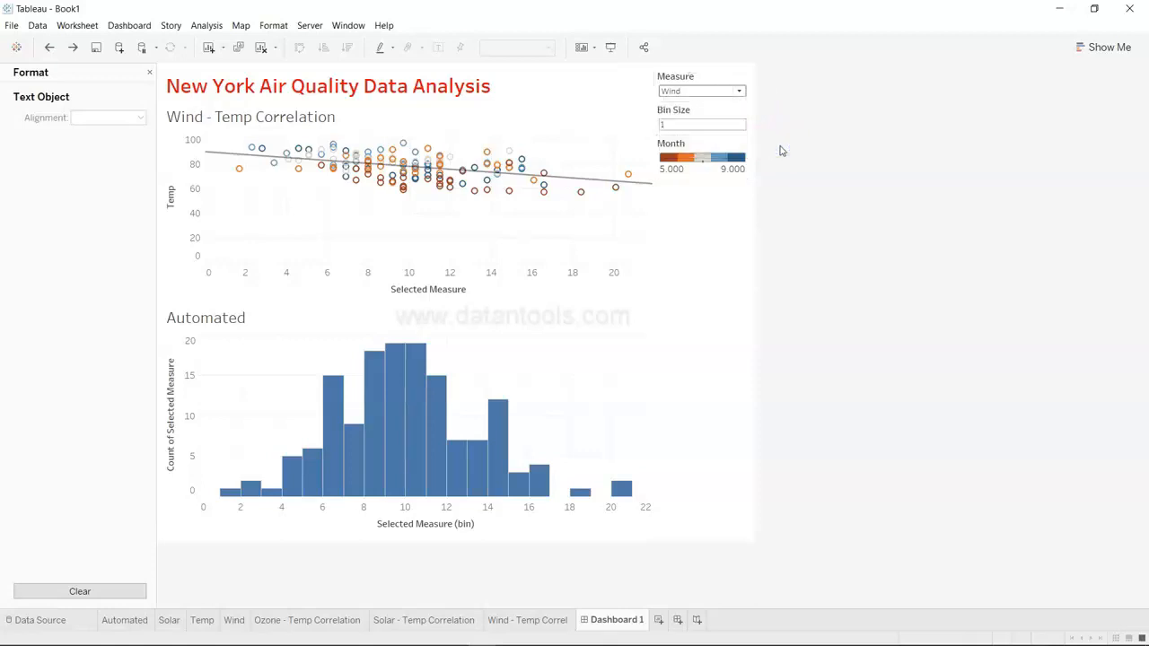